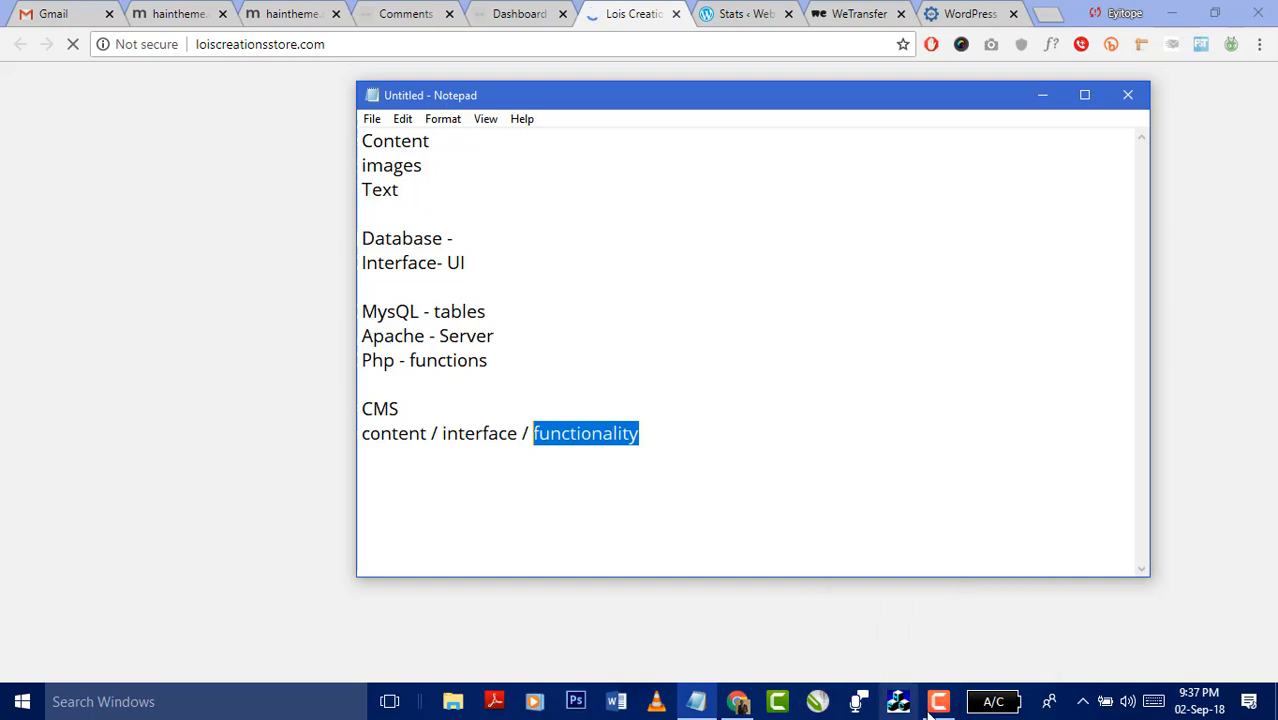
- In Notepad, deselect 'functionality' and highlight the word 'interface' in the CMS line
mouse_move(944, 680)
click(935, 652)
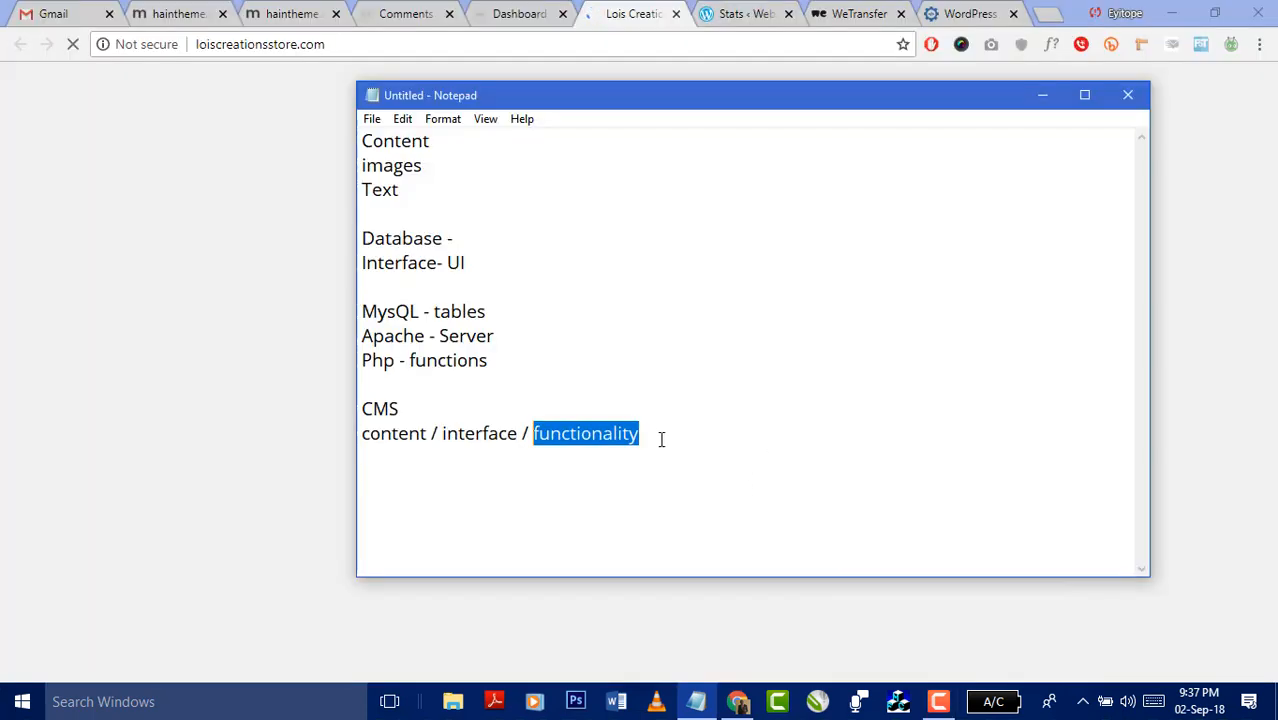
click(661, 439)
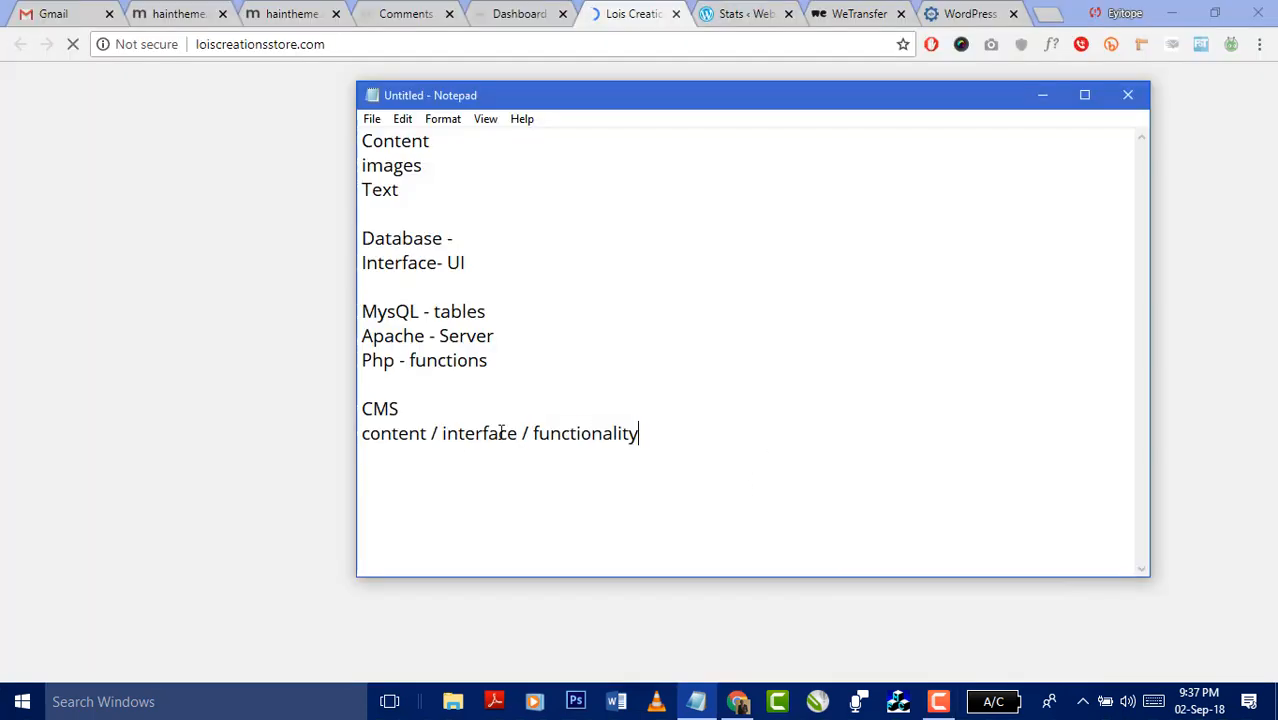
drag(518, 433, 443, 433)
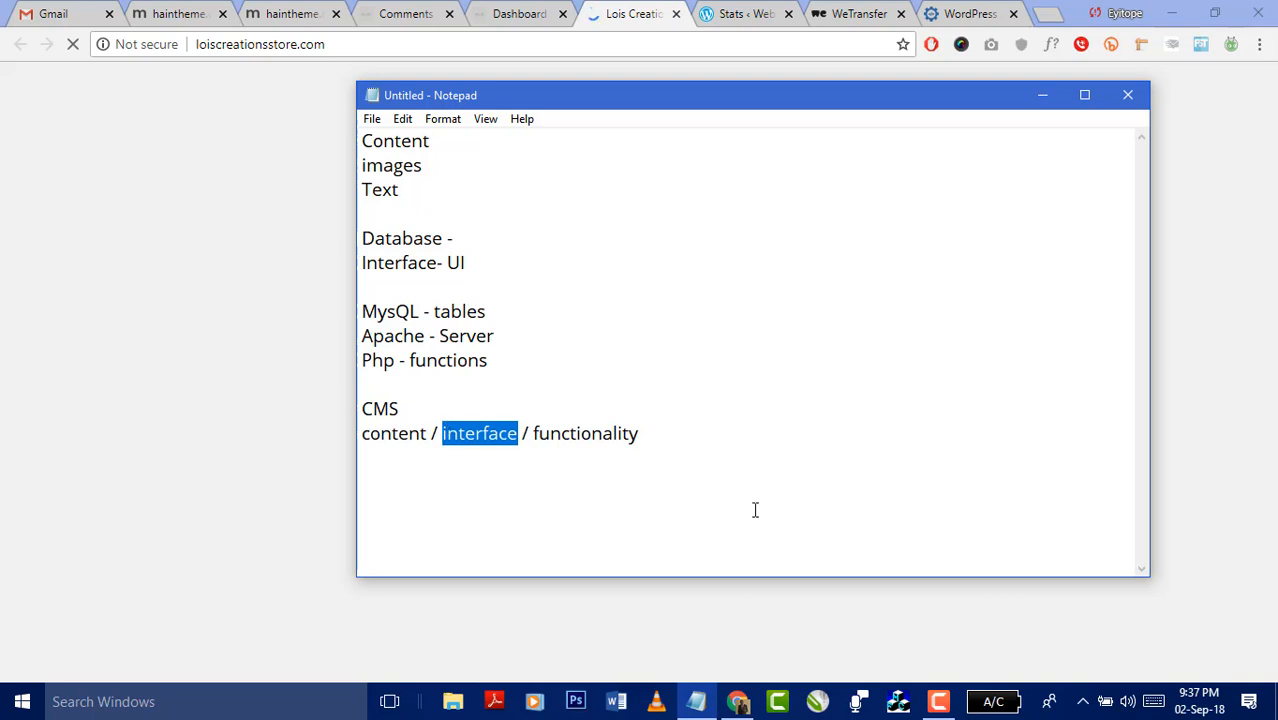
- Bring the Lois Creations site in Chrome to the front
mouse_move(938, 701)
click(950, 635)
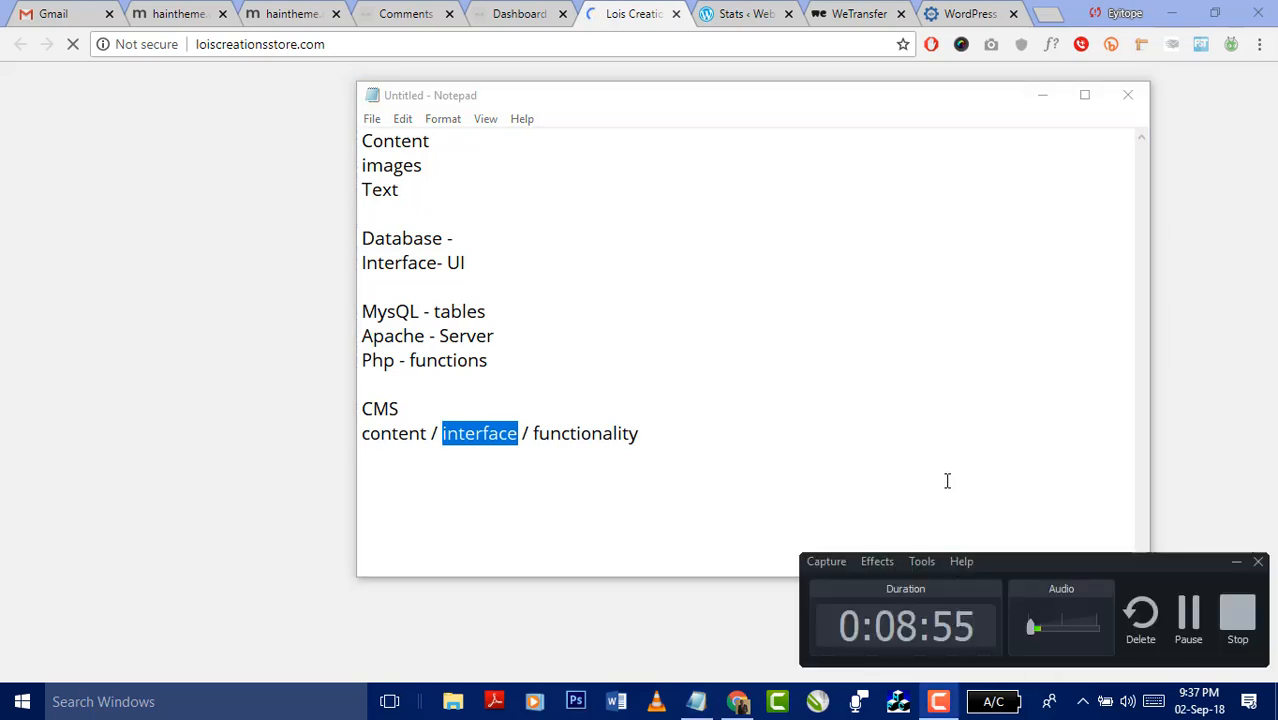
click(1188, 615)
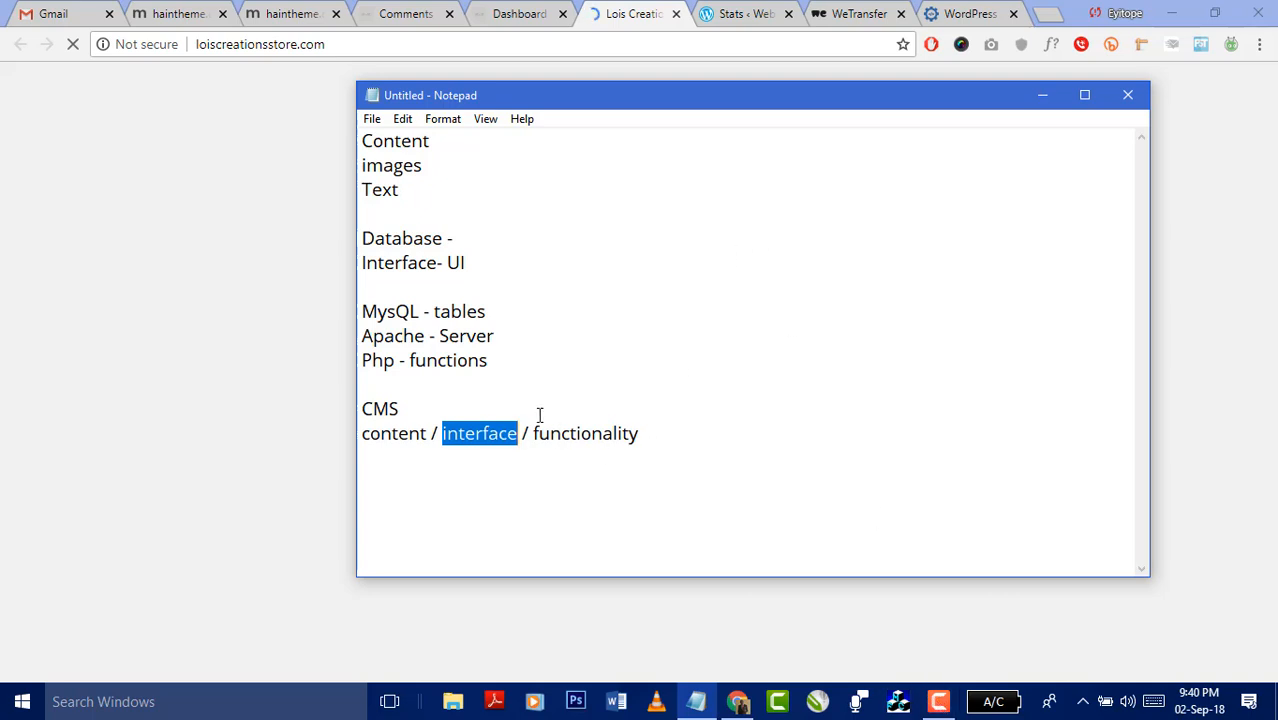
click(634, 22)
- Reload loiscreationsstore.com from the address bar, then bring the Notepad CMS notes back in front
click(608, 49)
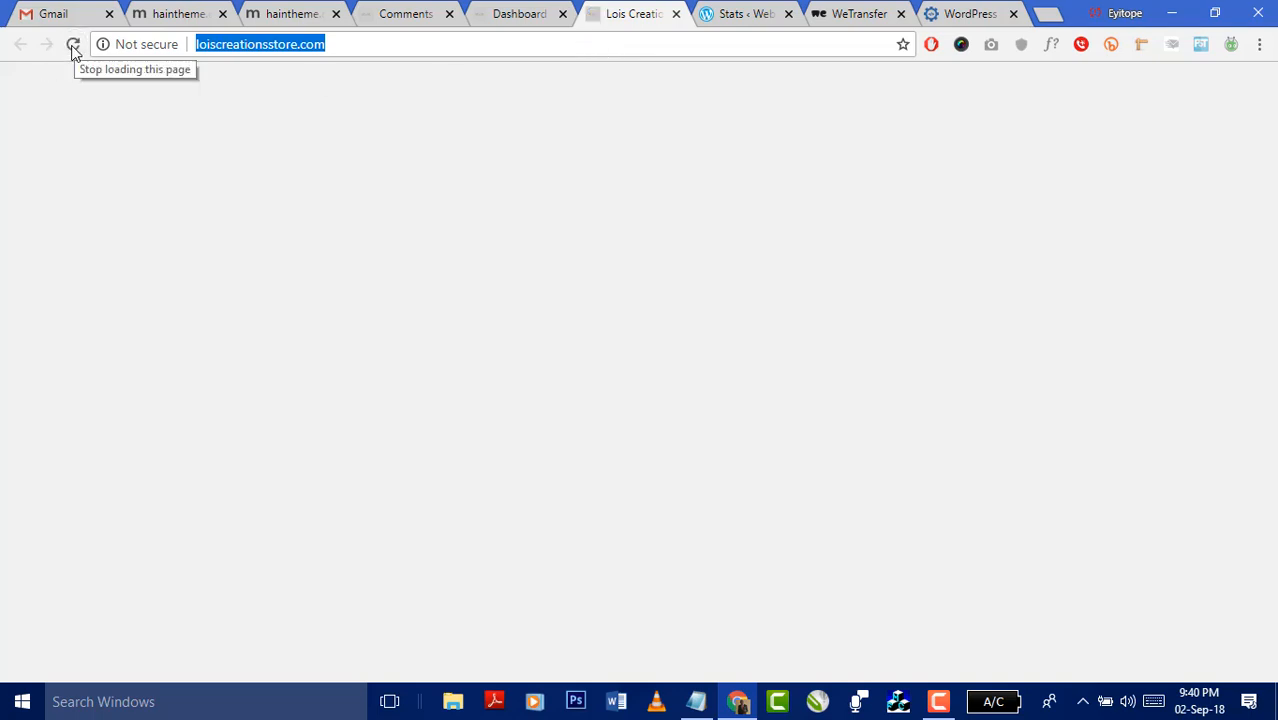
key(Return)
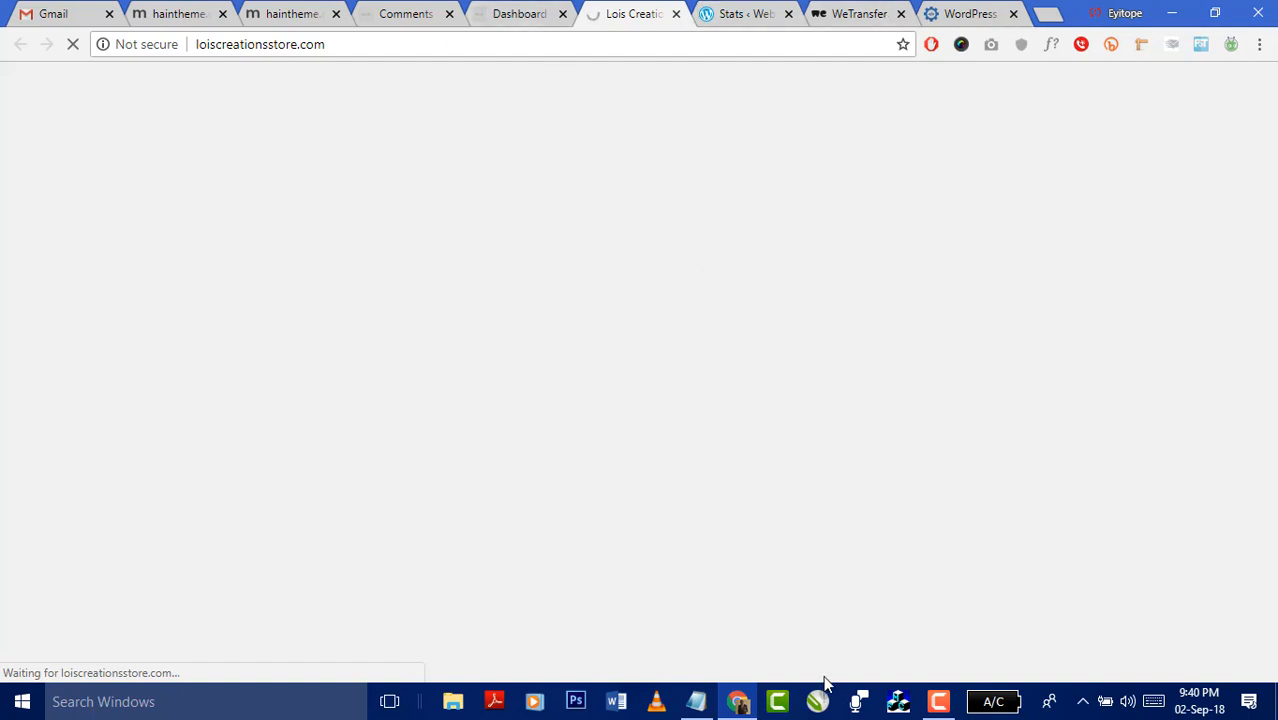
click(738, 702)
click(738, 702)
click(697, 702)
- Highlight 'content' in the CMS line, clear the highlight, and minimize Notepad to show the homepage
drag(427, 433, 362, 431)
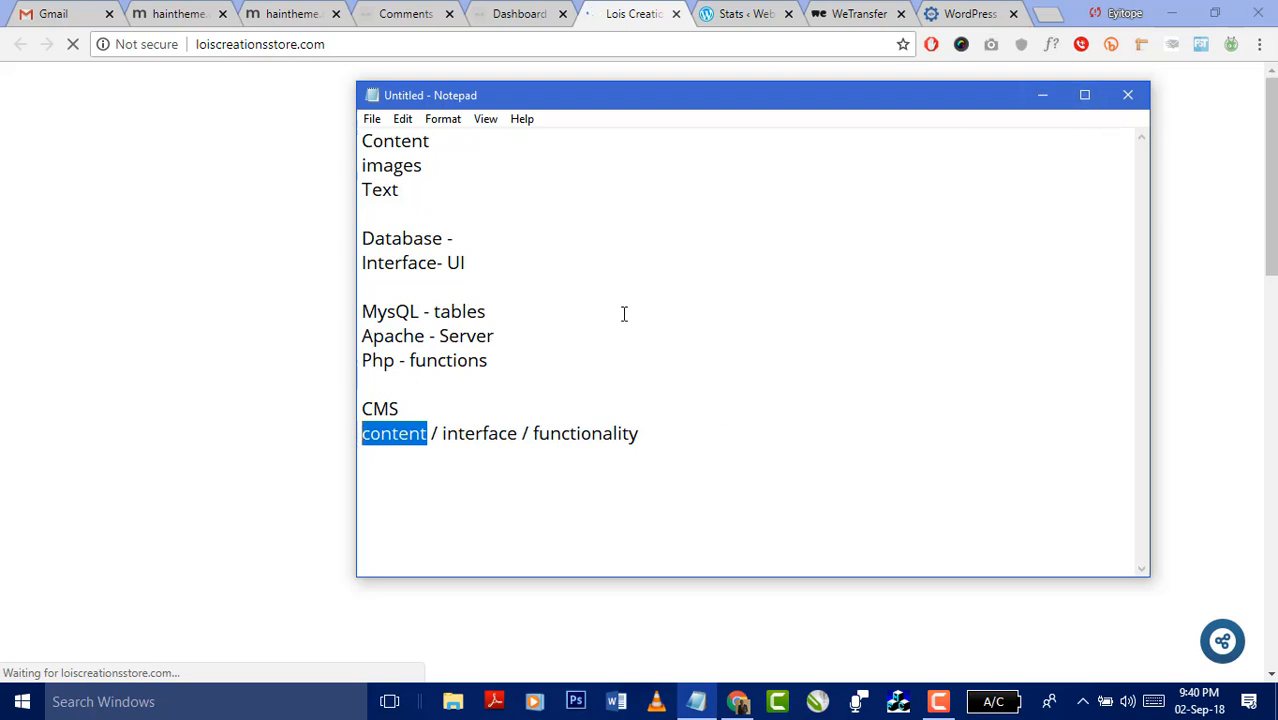
drag(433, 430, 349, 442)
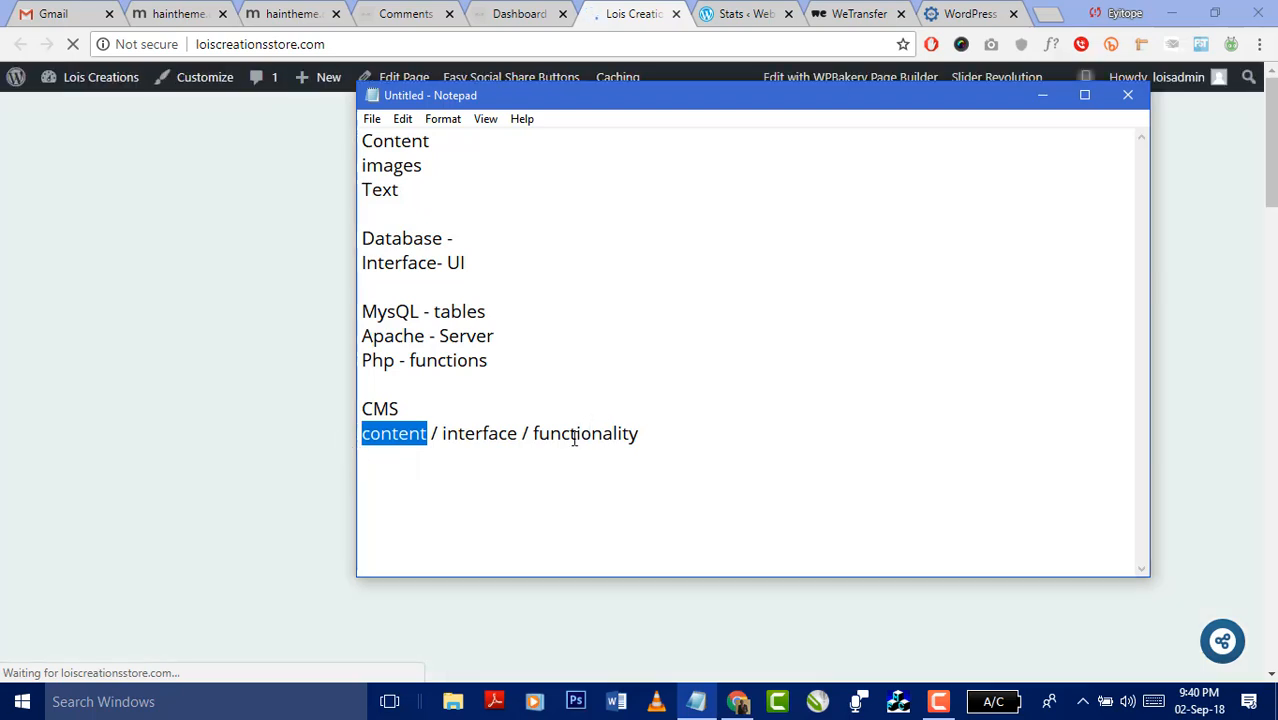
click(534, 437)
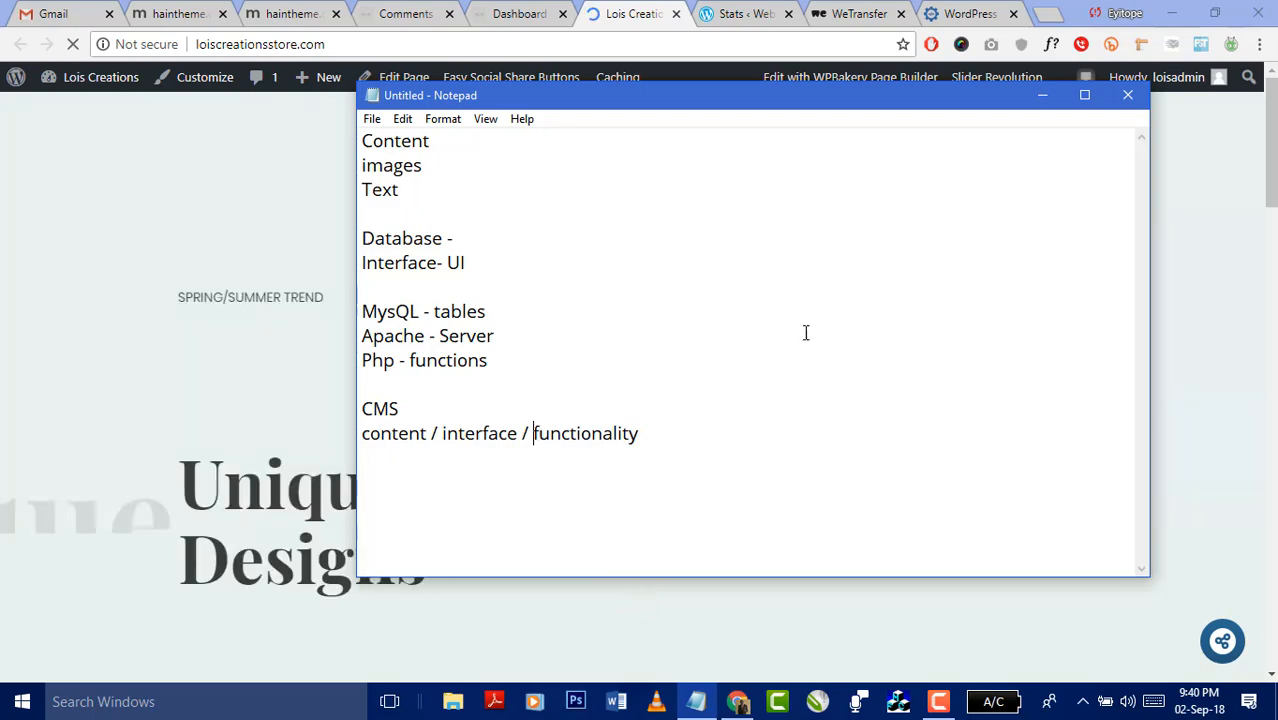
click(1042, 95)
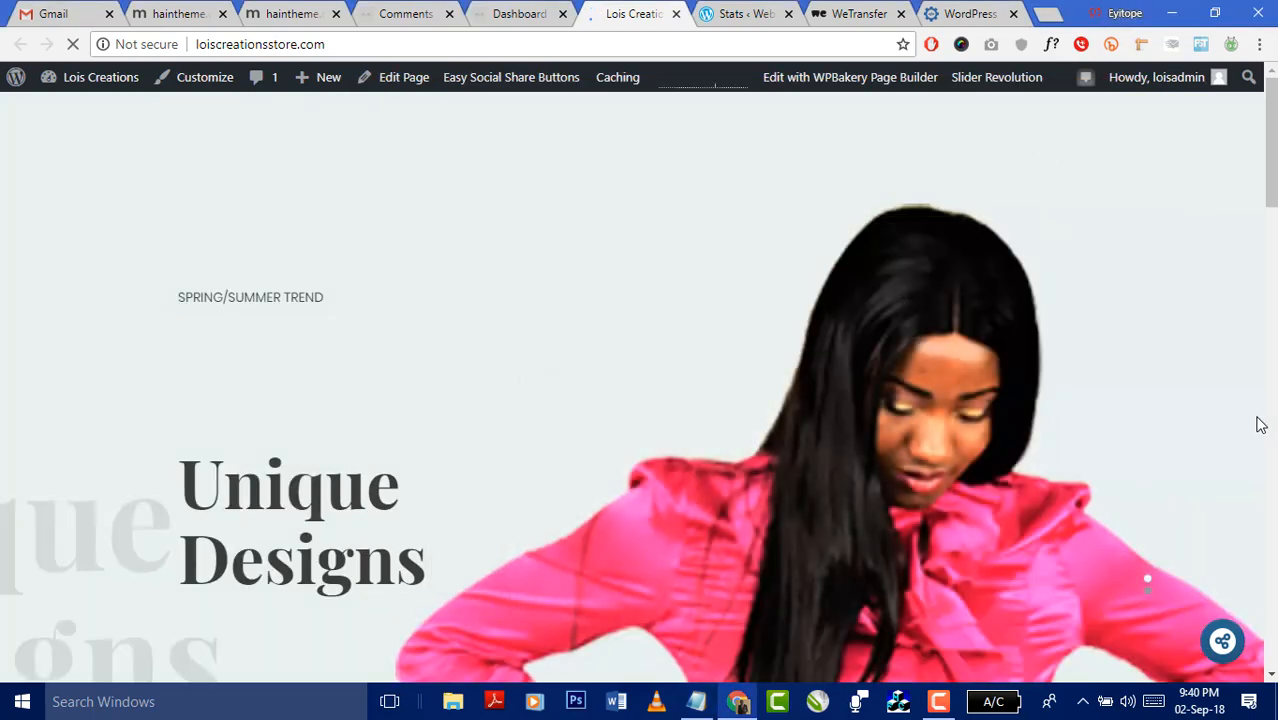
- Open loiscreationsstore.com/demo in a new Chrome tab
scroll(1257, 422, down, 9)
scroll(1260, 427, down, 2)
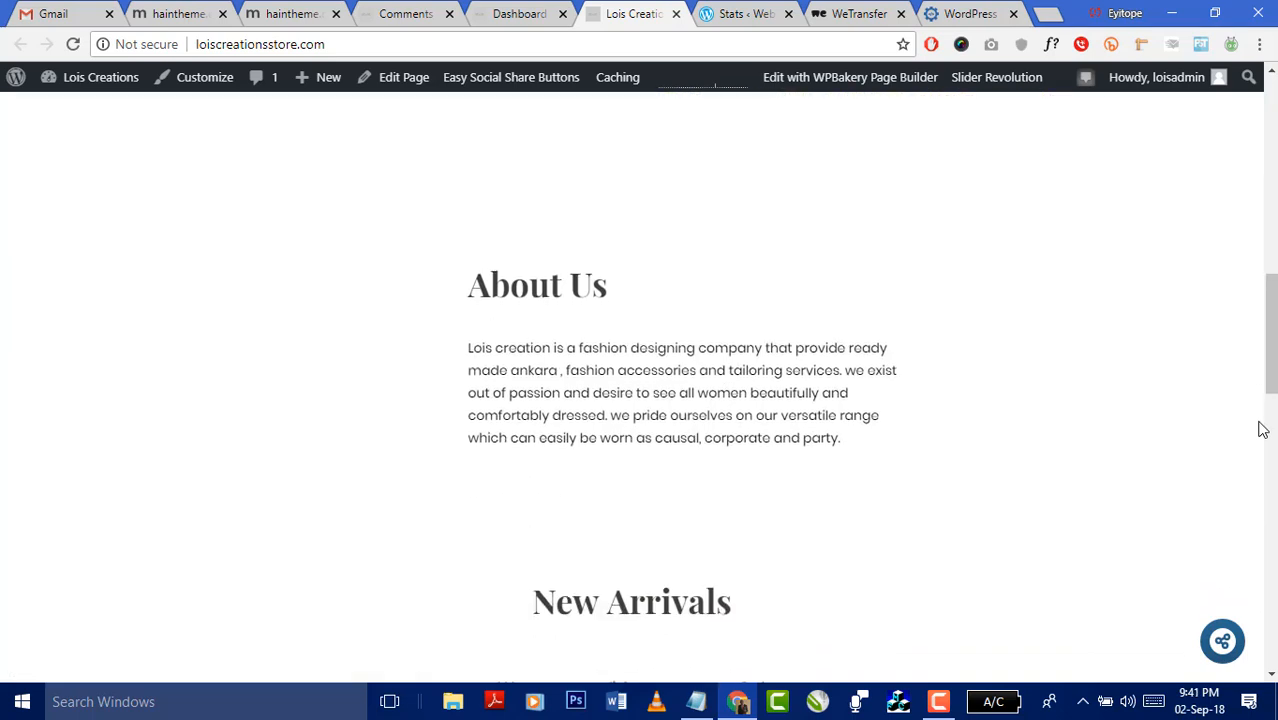
right_click(640, 18)
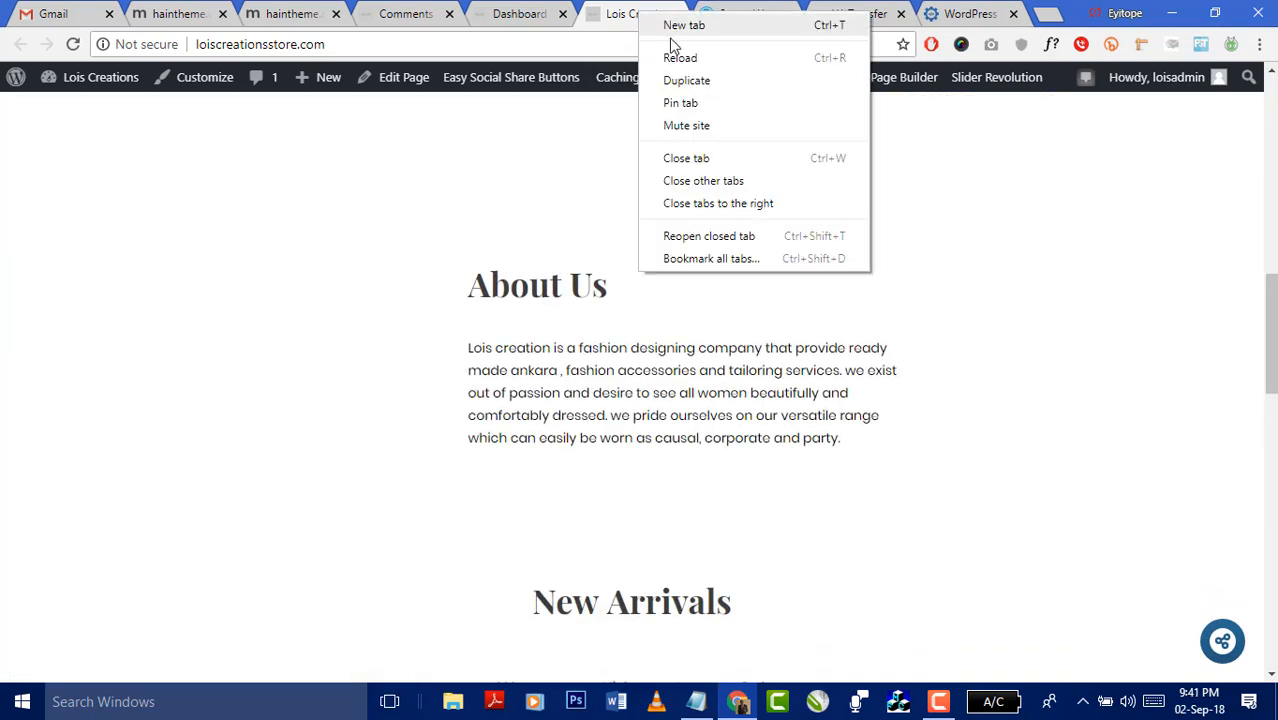
click(670, 25)
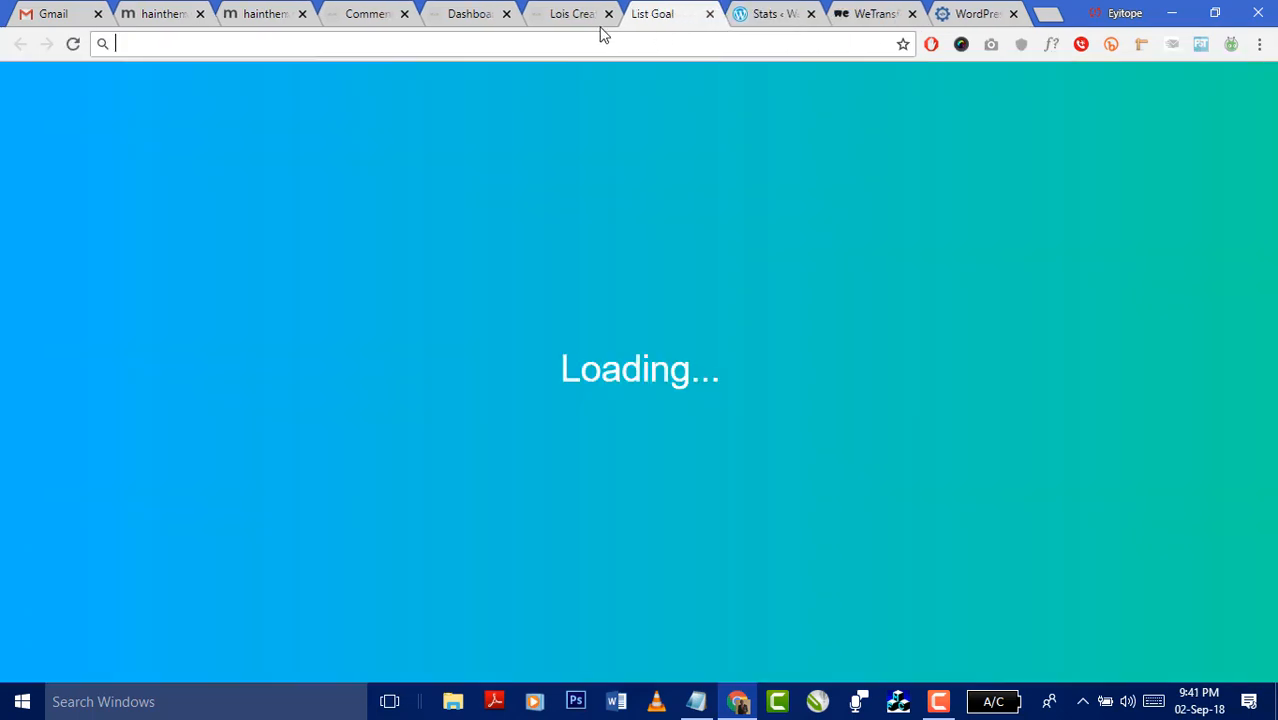
text(loiscreationsstore.com)
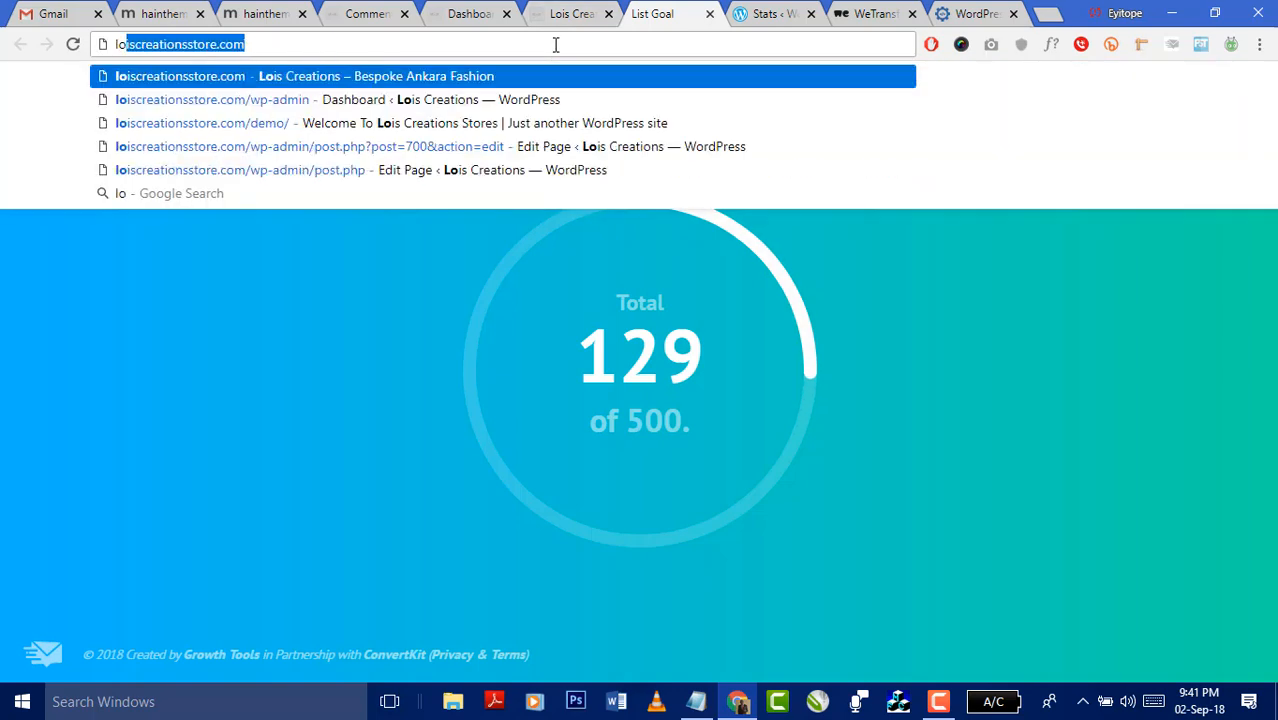
key(End)
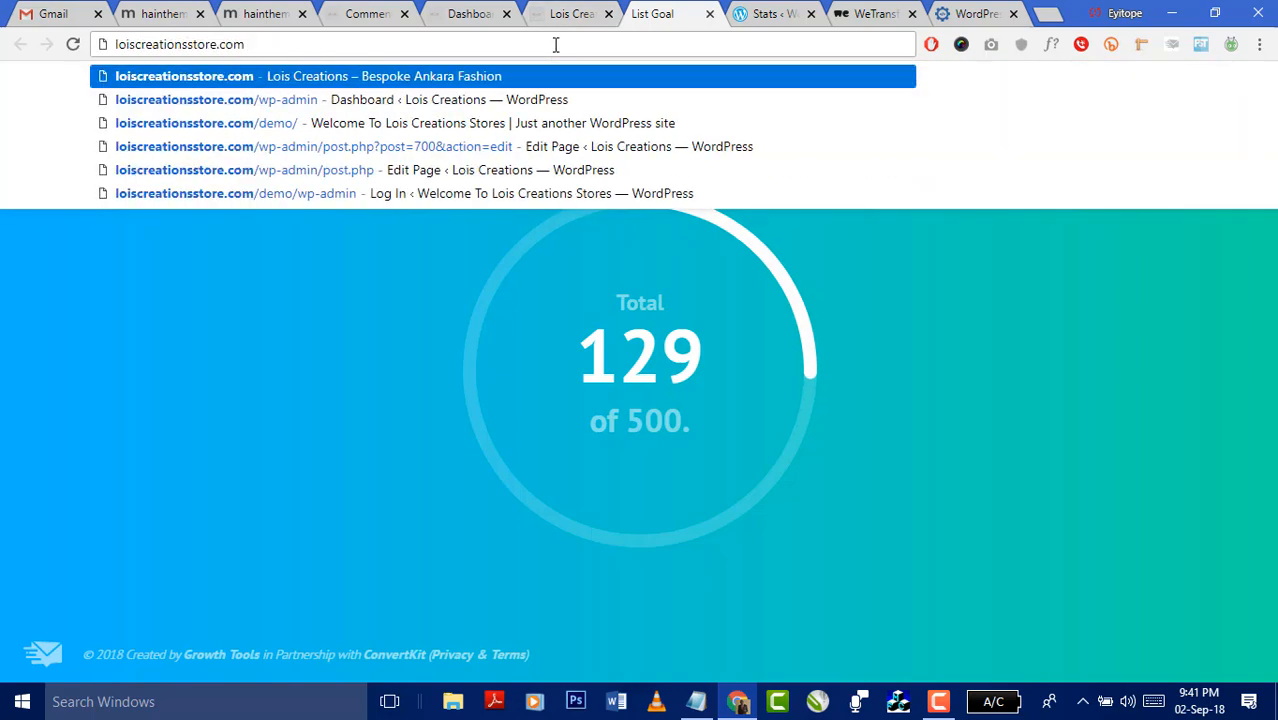
text(/demo)
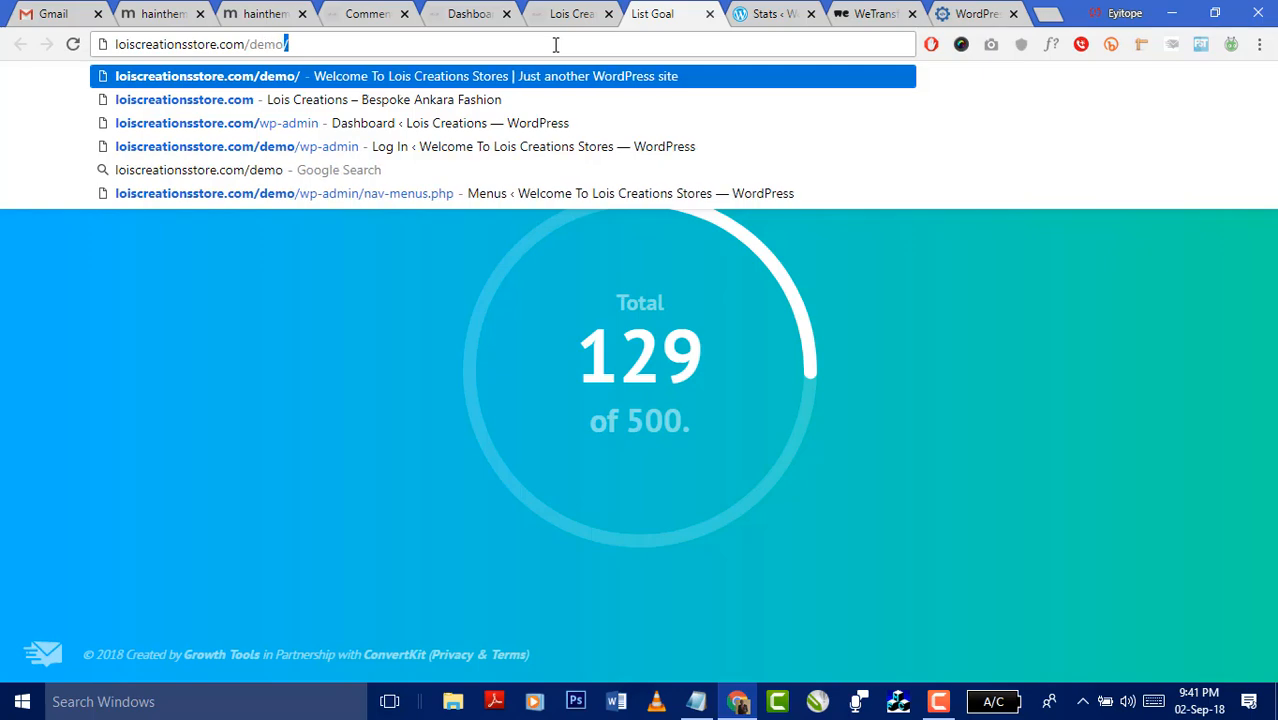
key(Return)
- Glance over the main Lois Creations site, then return to the loading demo tab
click(566, 14)
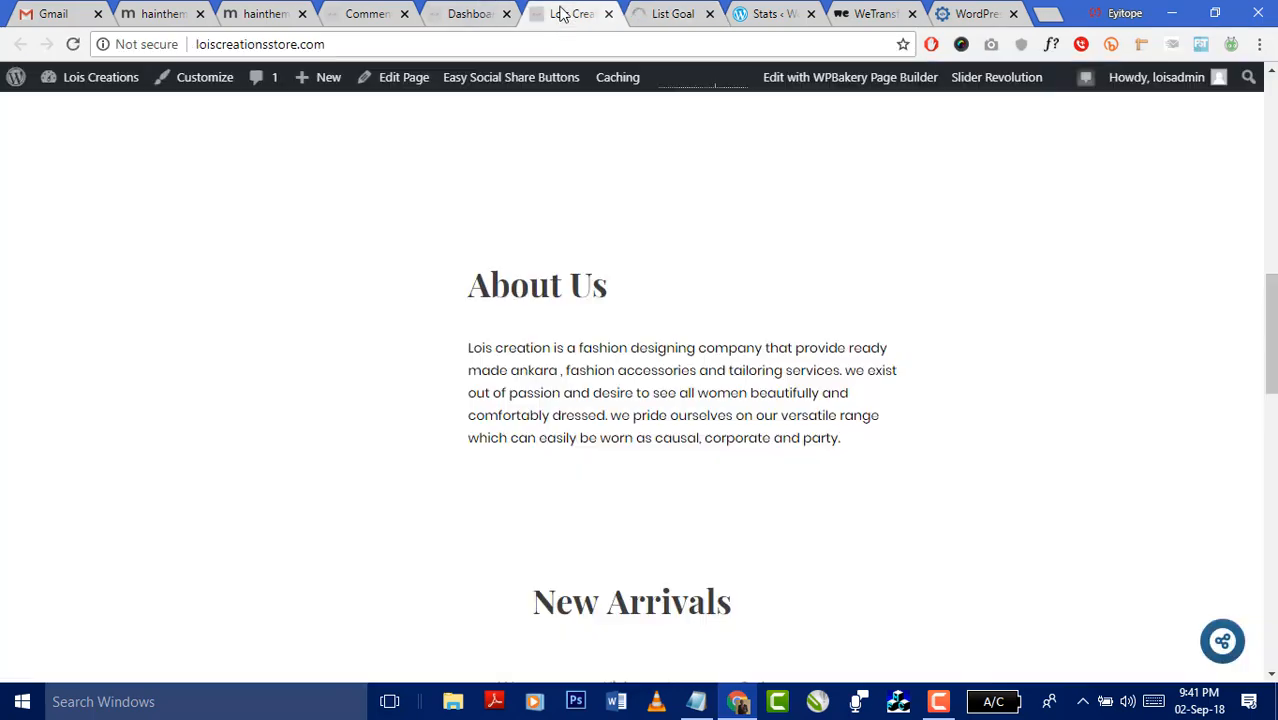
scroll(857, 217, down, 7)
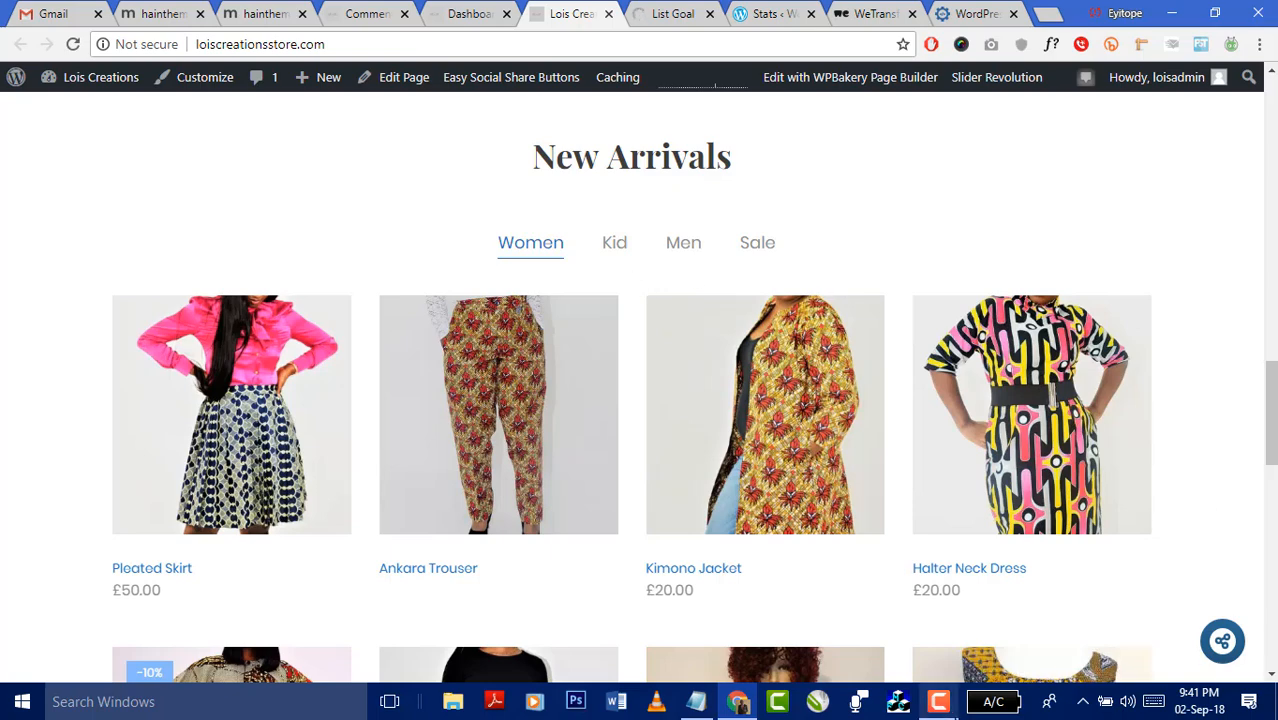
click(938, 701)
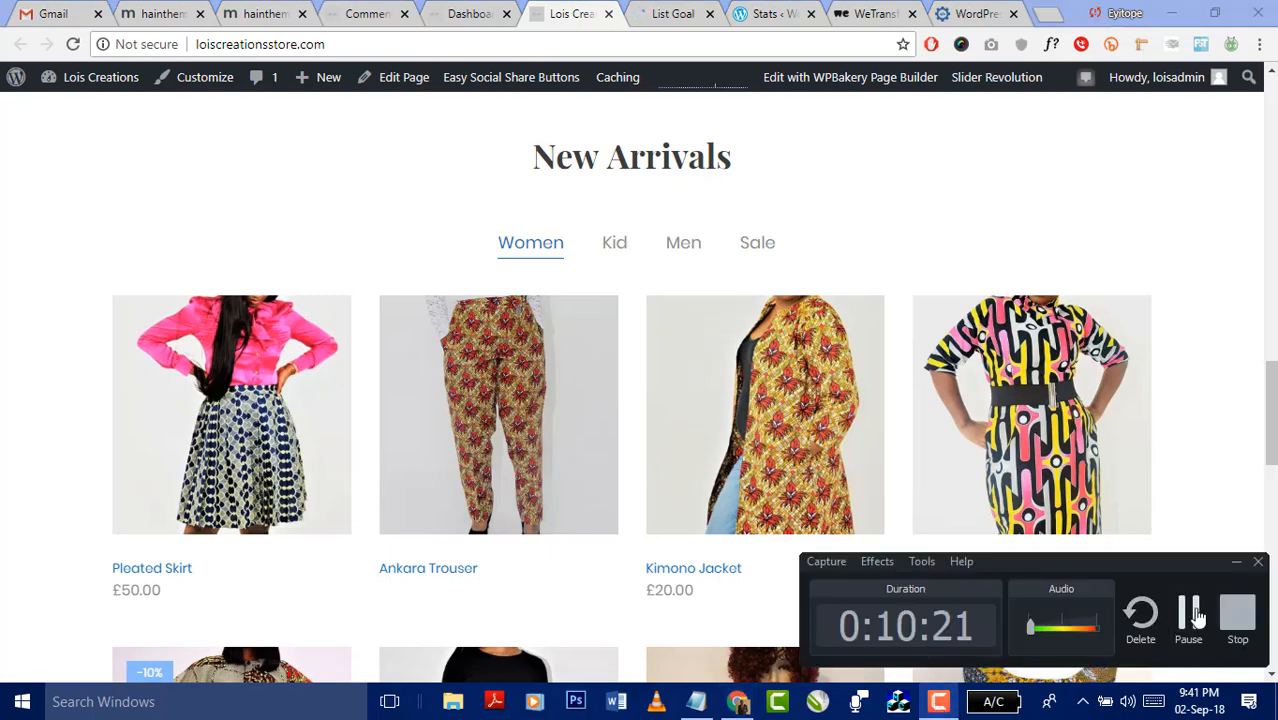
click(1190, 614)
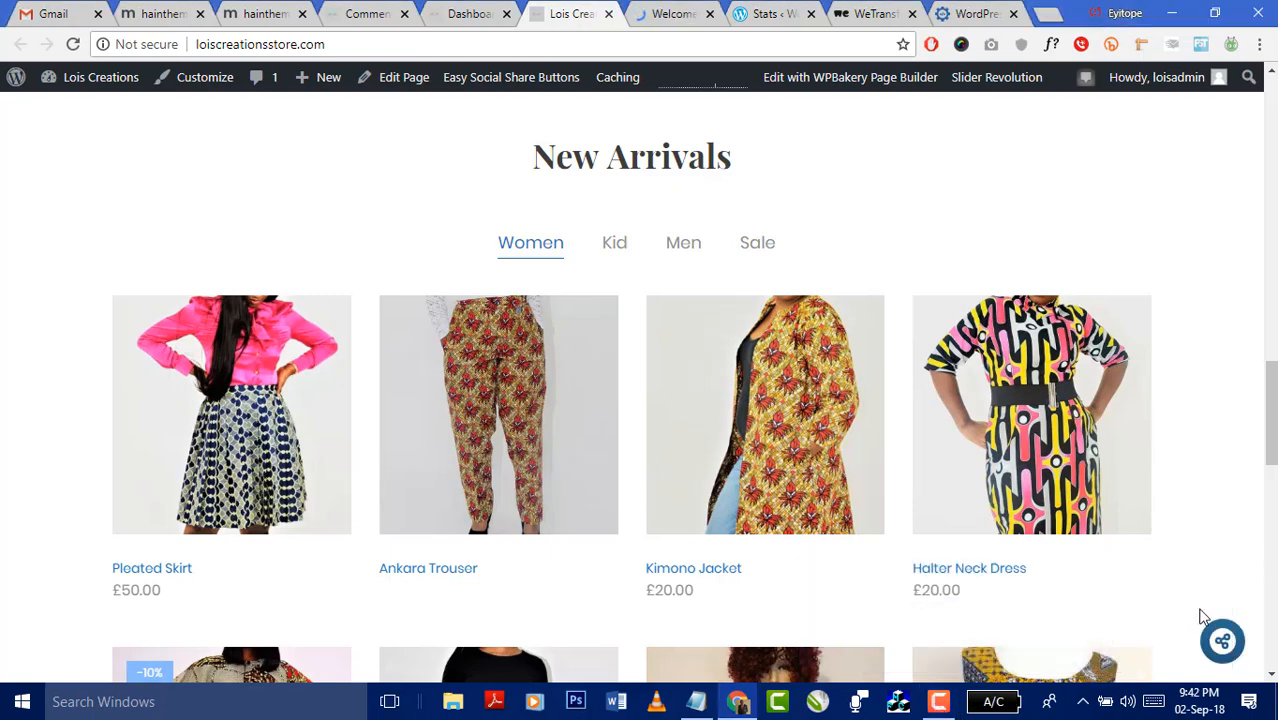
scroll(590, 280, up, 3)
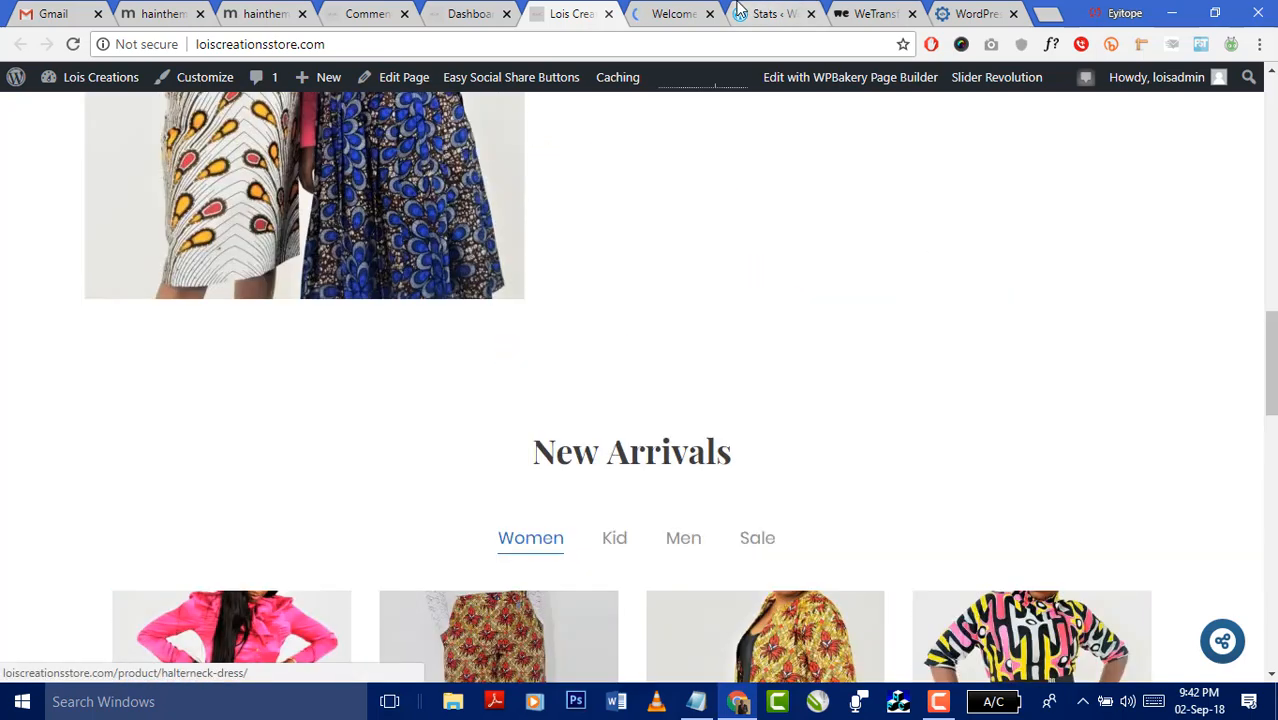
click(660, 14)
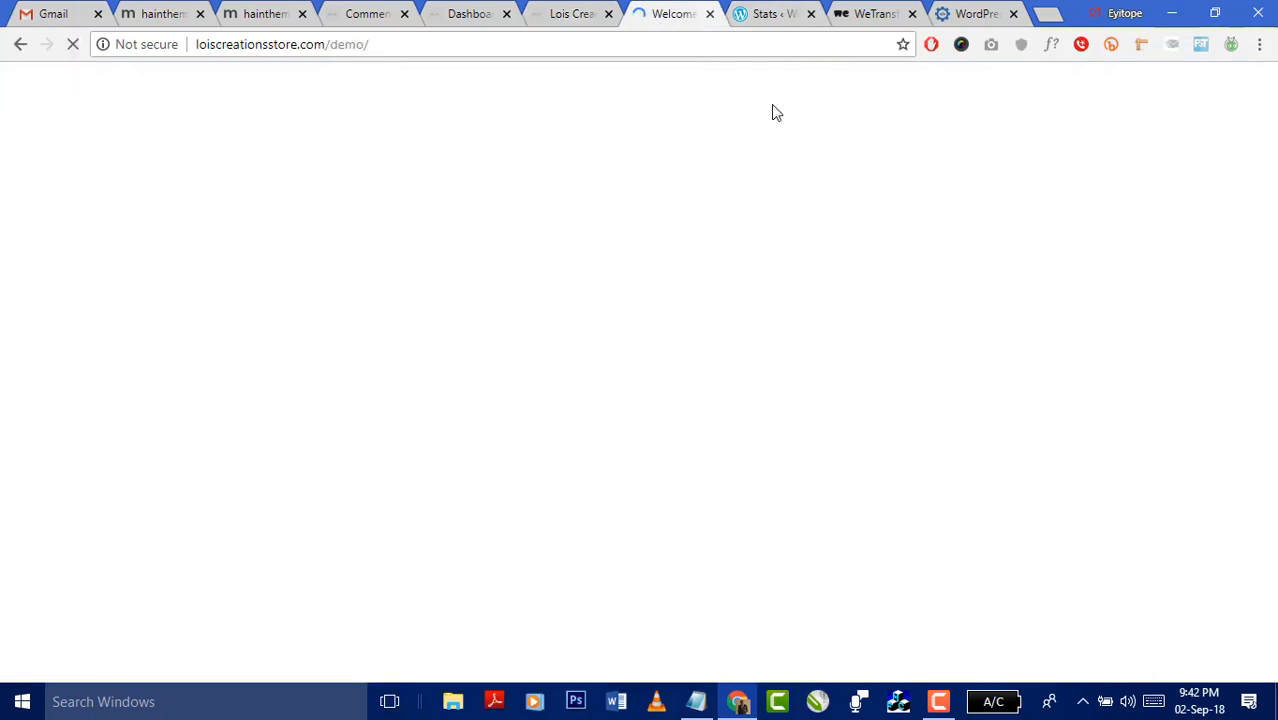
click(563, 17)
scroll(739, 235, up, 5)
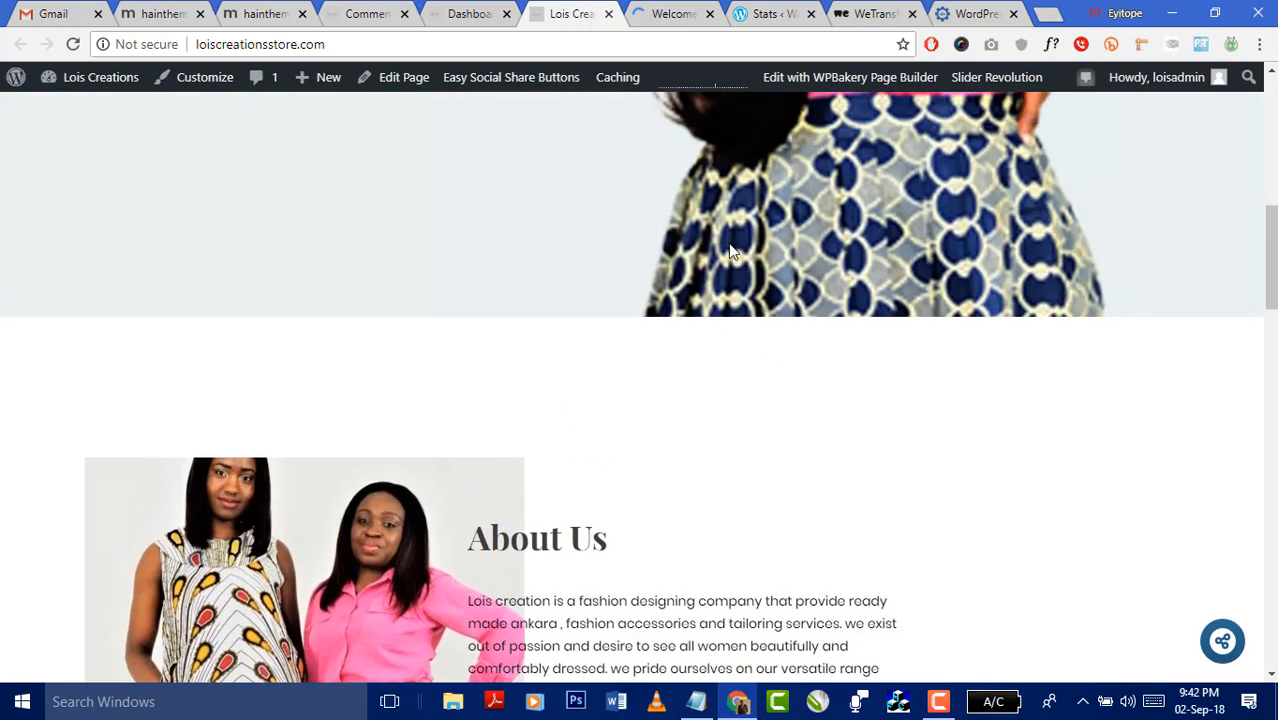
scroll(729, 250, up, 5)
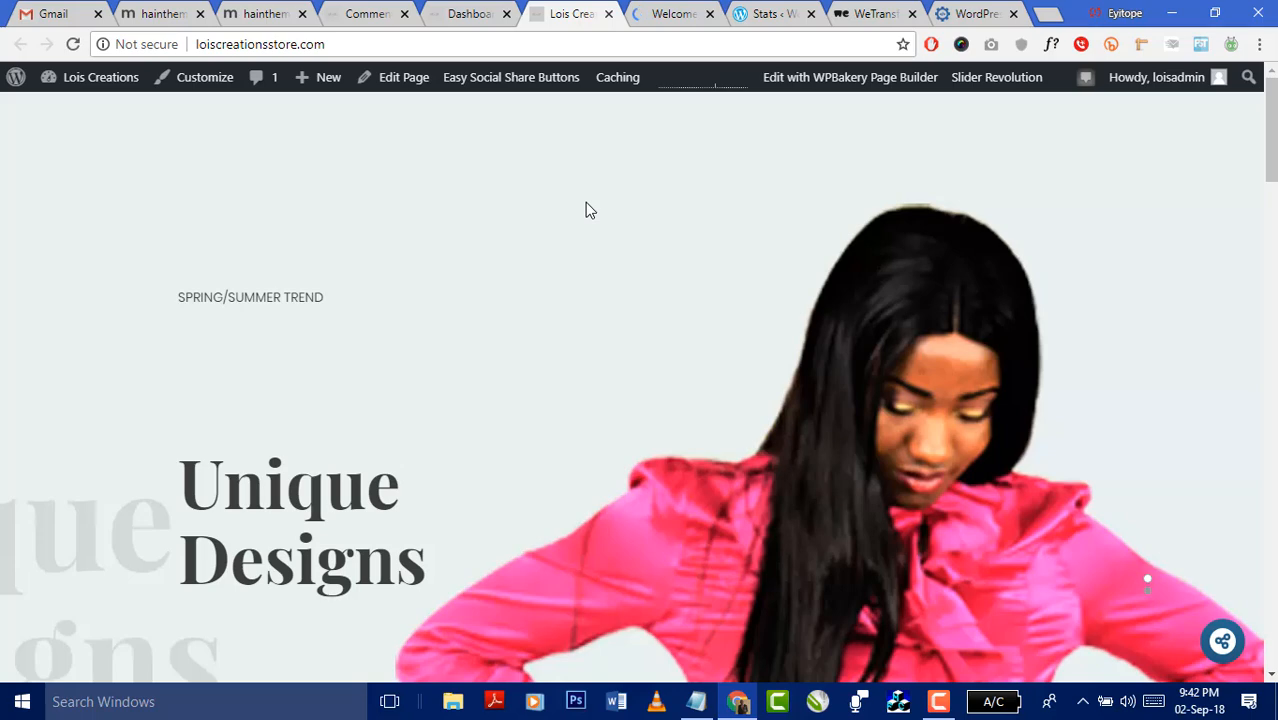
scroll(587, 210, down, 5)
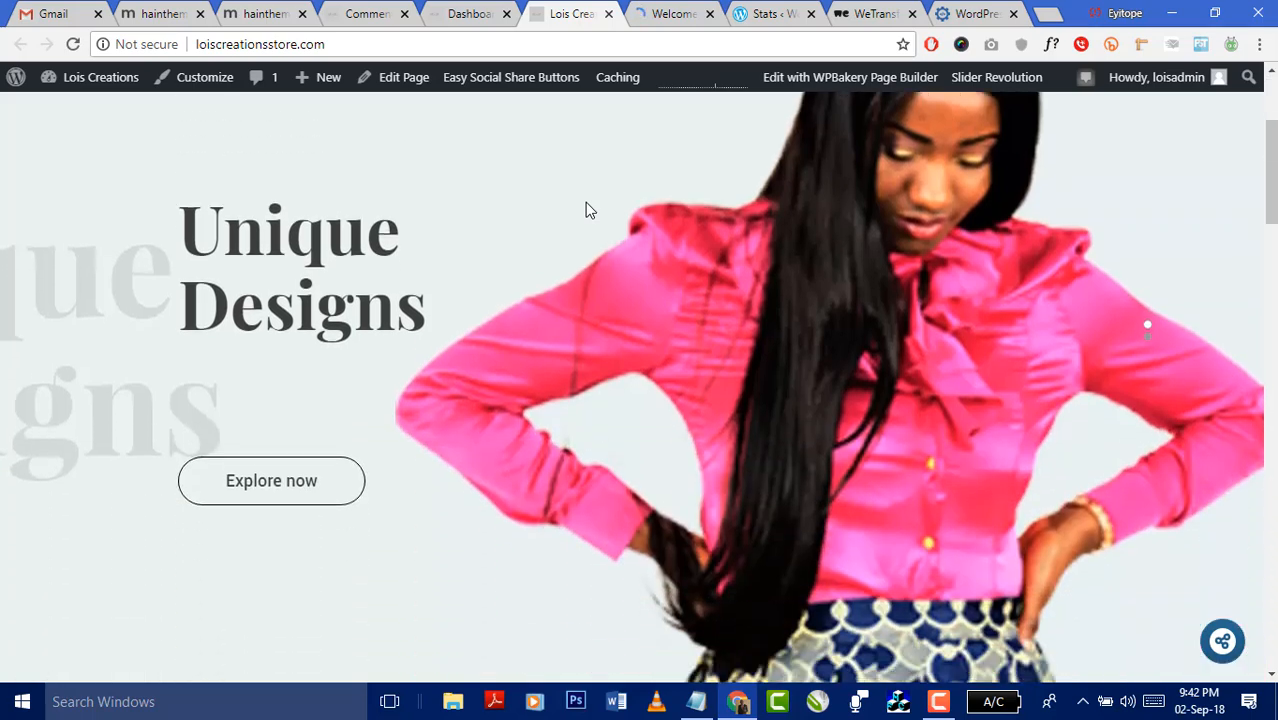
scroll(587, 210, down, 5)
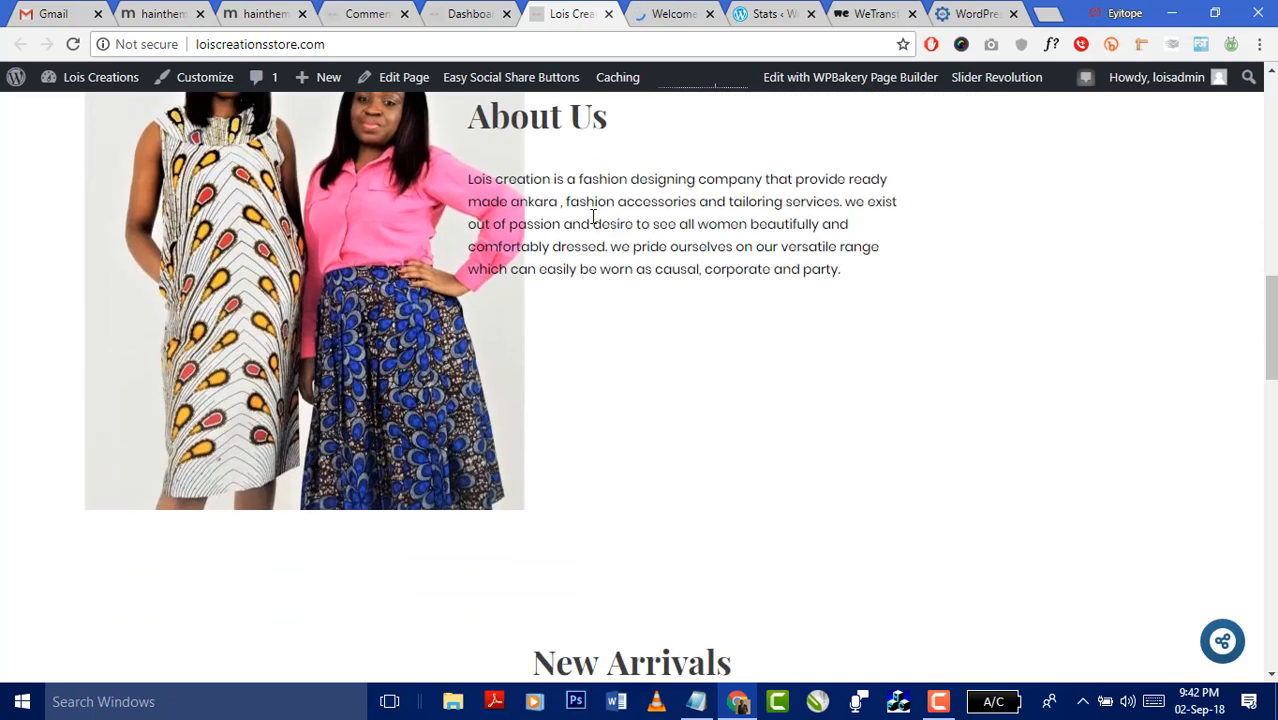
drag(842, 270, 757, 151)
click(758, 166)
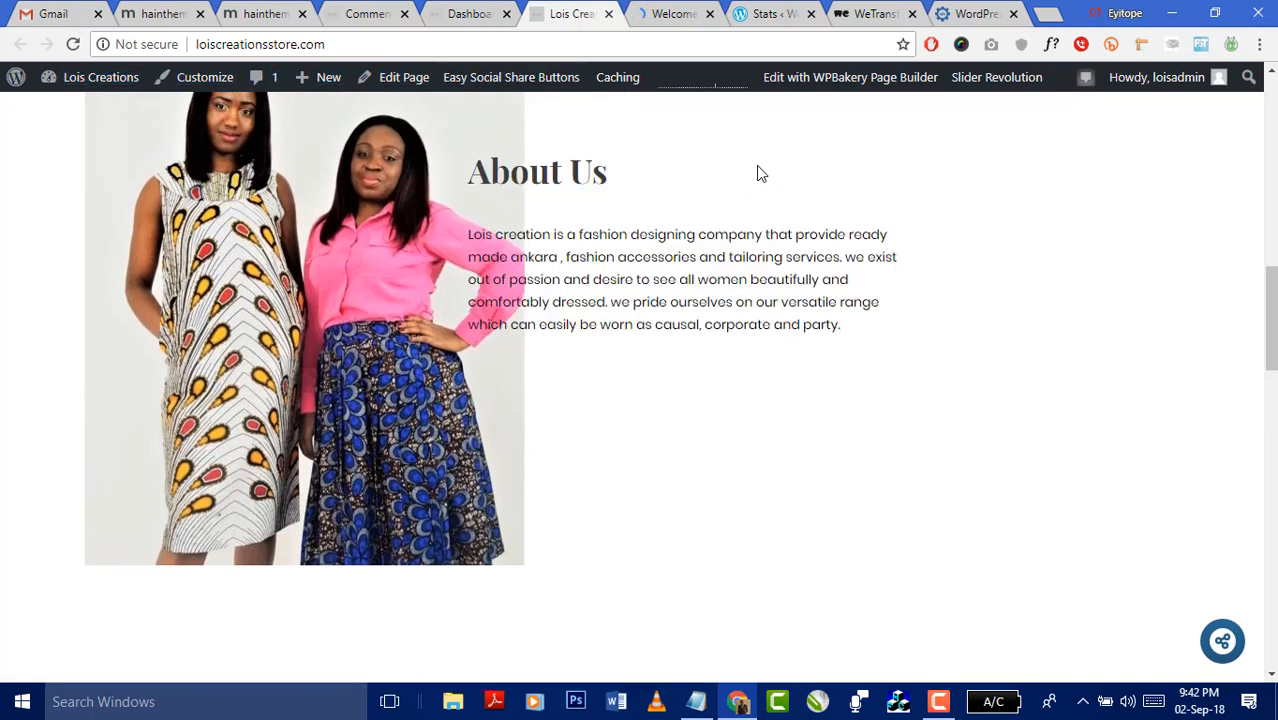
click(696, 701)
drag(521, 432, 443, 432)
click(1163, 319)
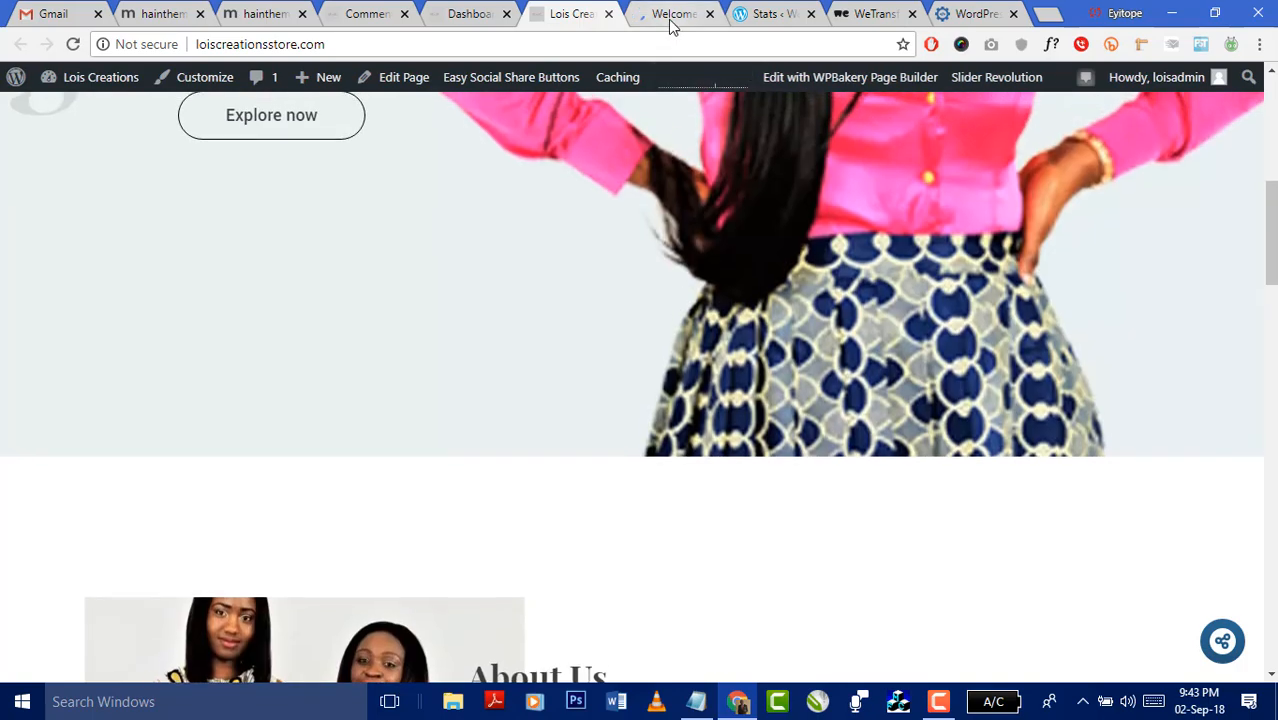
- Scroll the live Lois Creations homepage down to Testimonials and back up to the Unique Designs banner
click(671, 20)
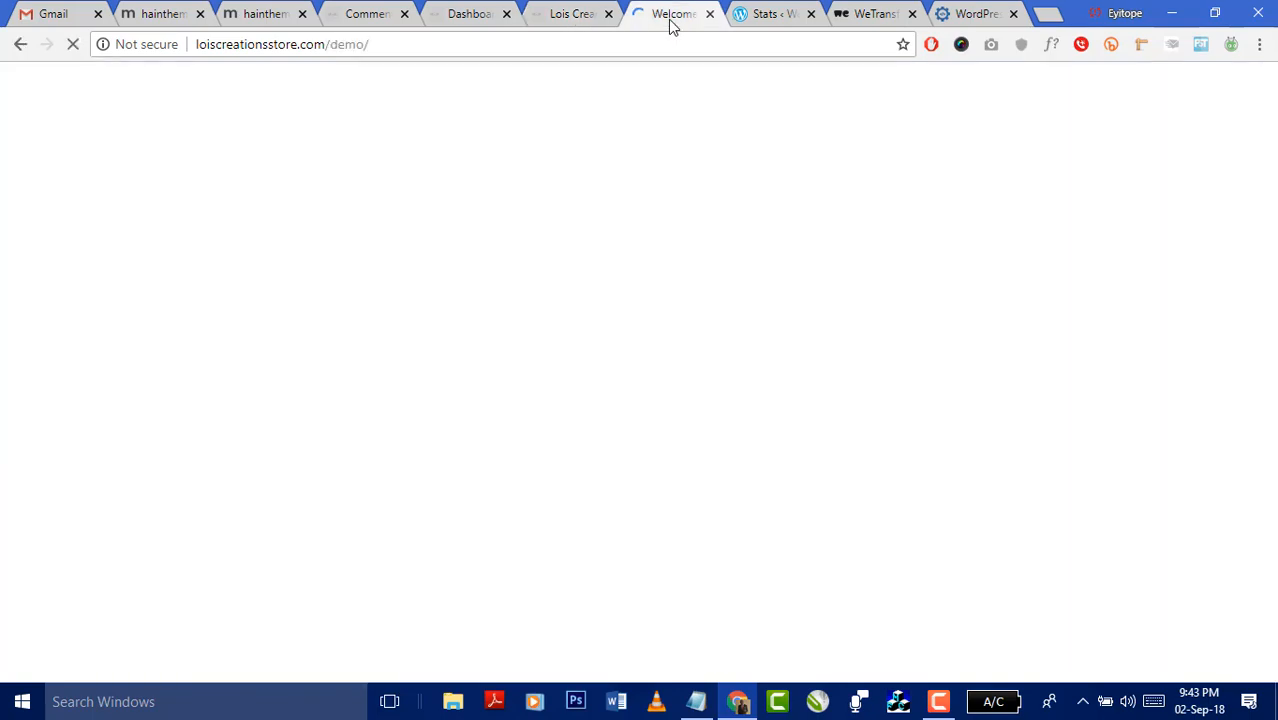
click(633, 47)
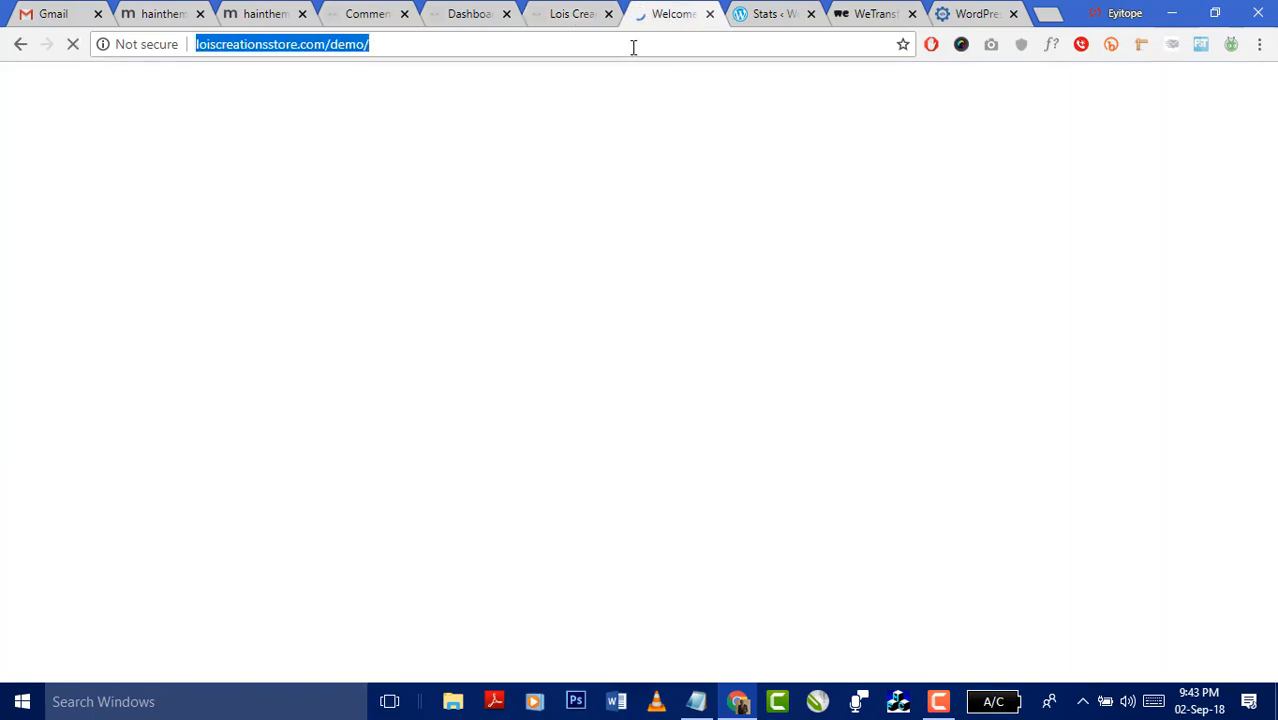
click(612, 7)
scroll(836, 362, down, 6)
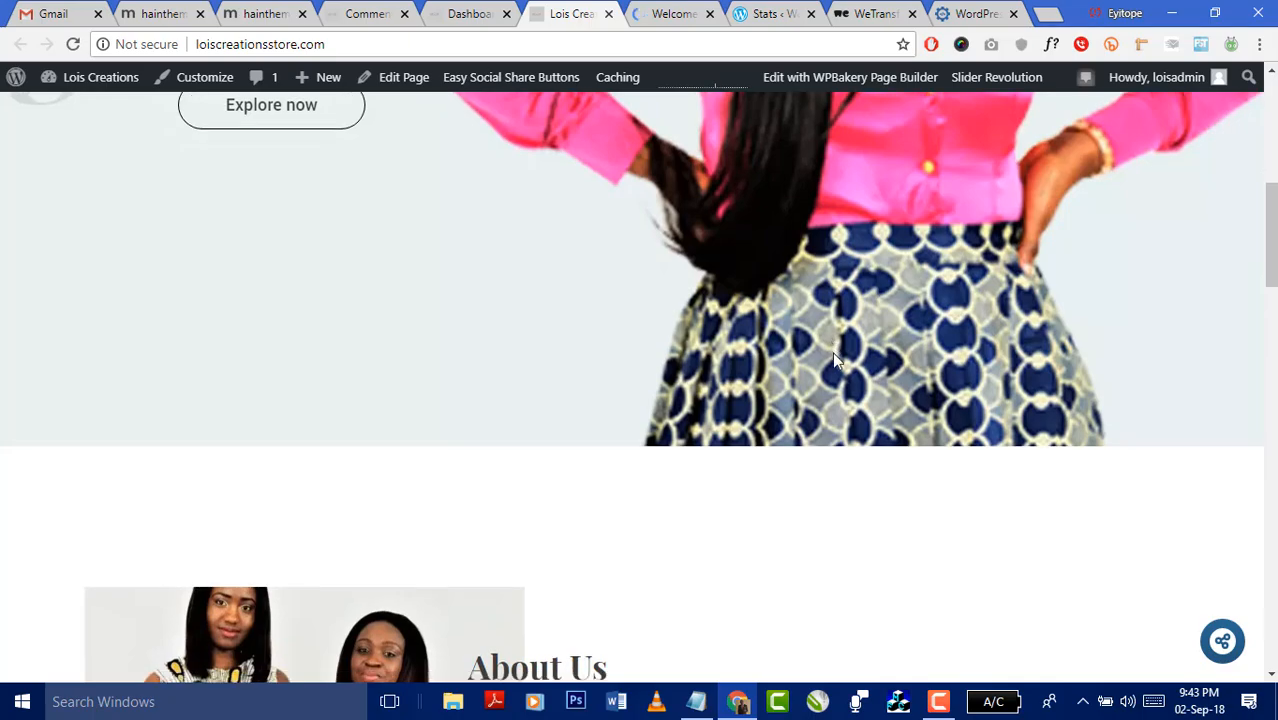
scroll(840, 371, down, 10)
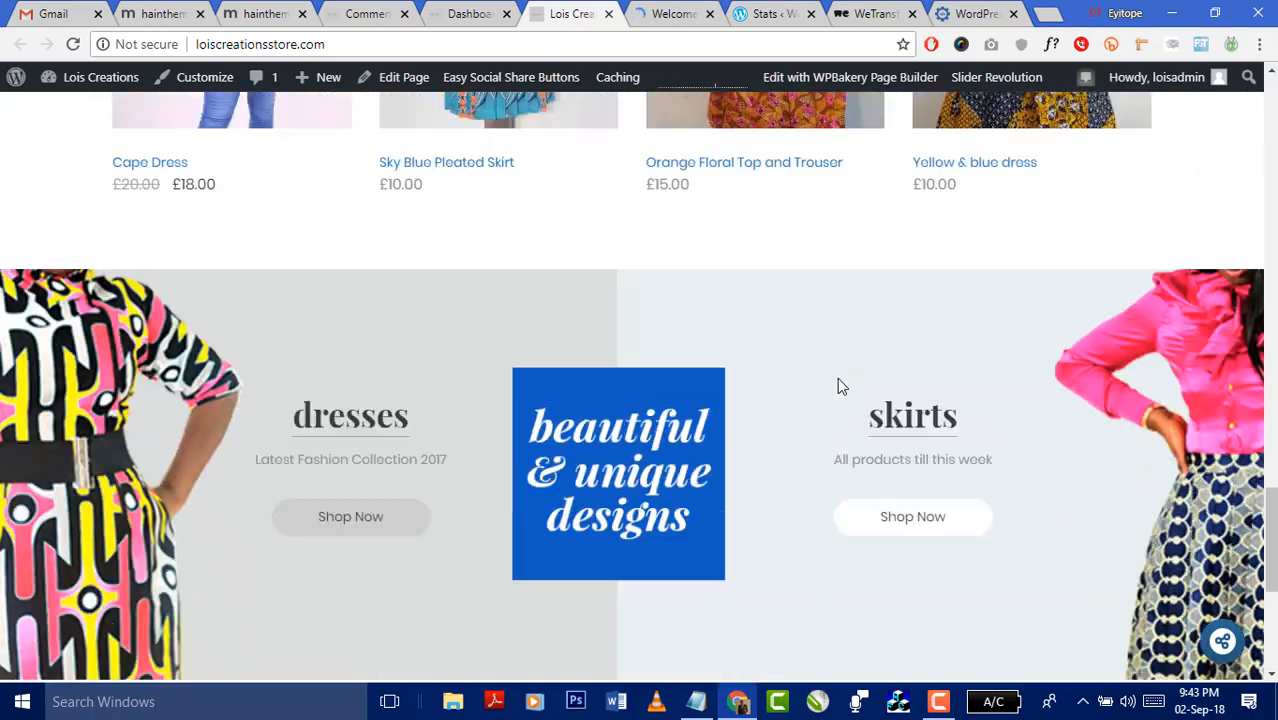
scroll(839, 380, down, 1)
scroll(840, 386, down, 3)
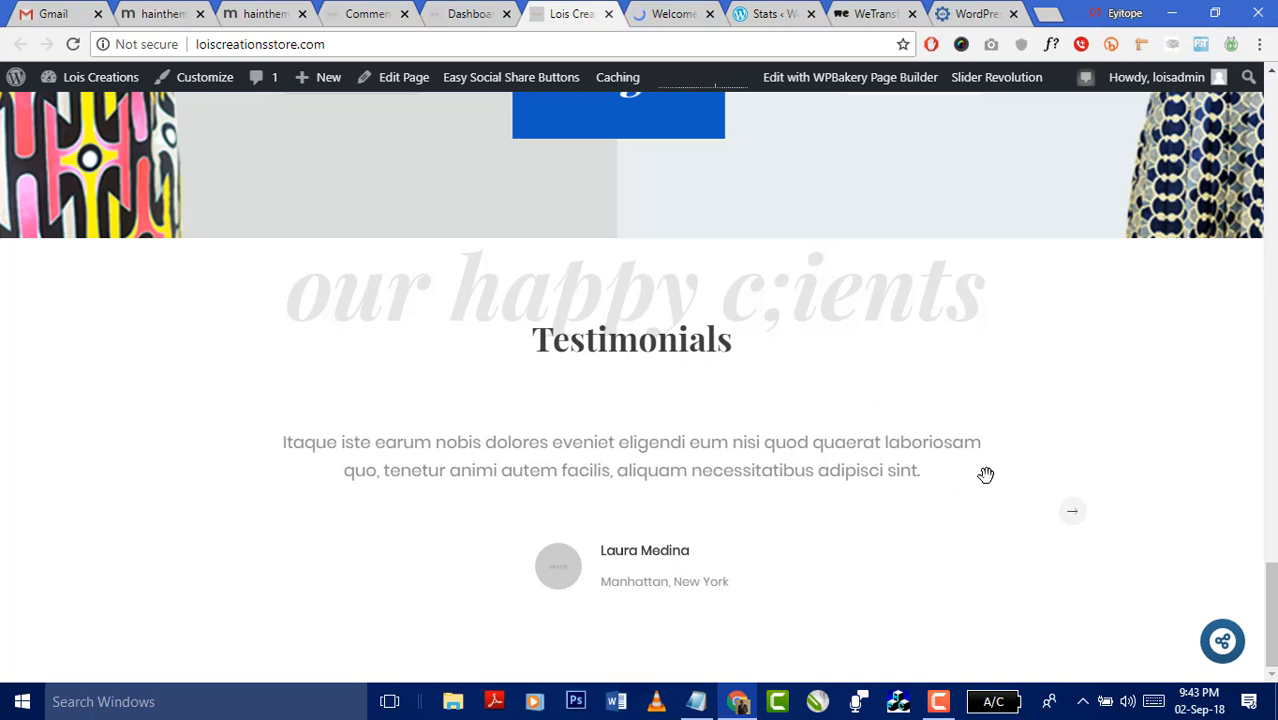
scroll(983, 471, up, 10)
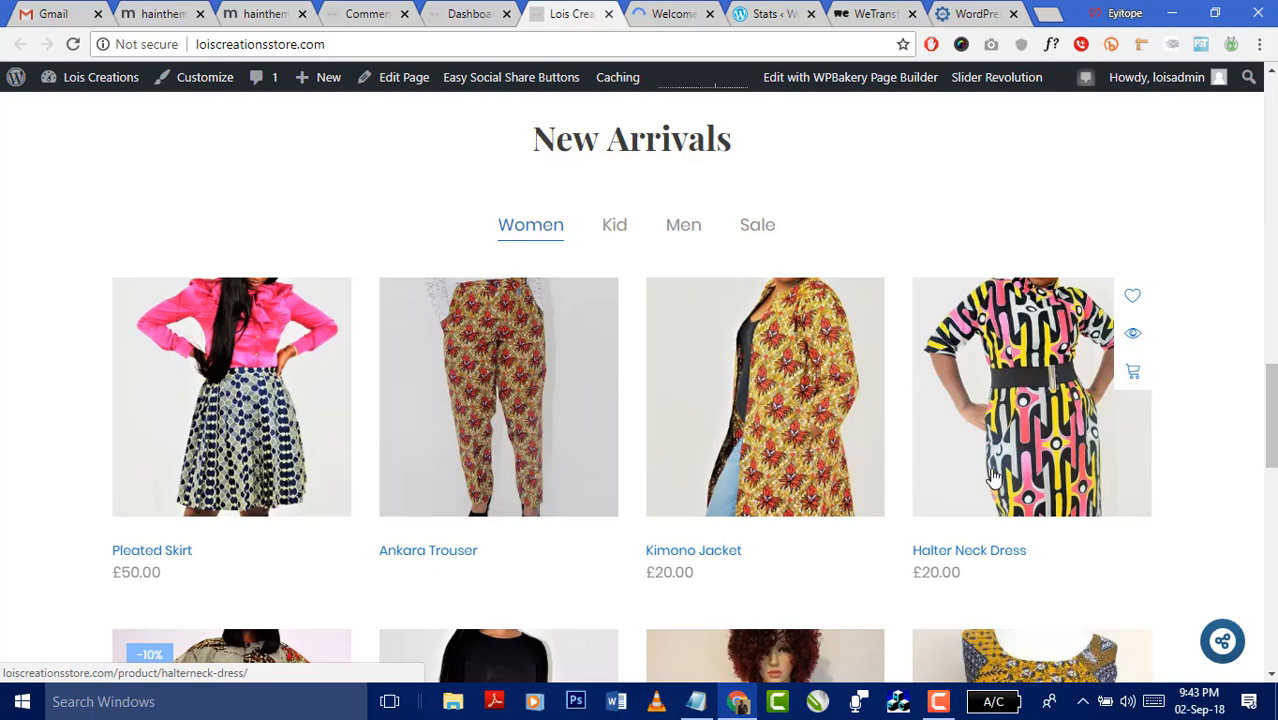
scroll(993, 477, up, 15)
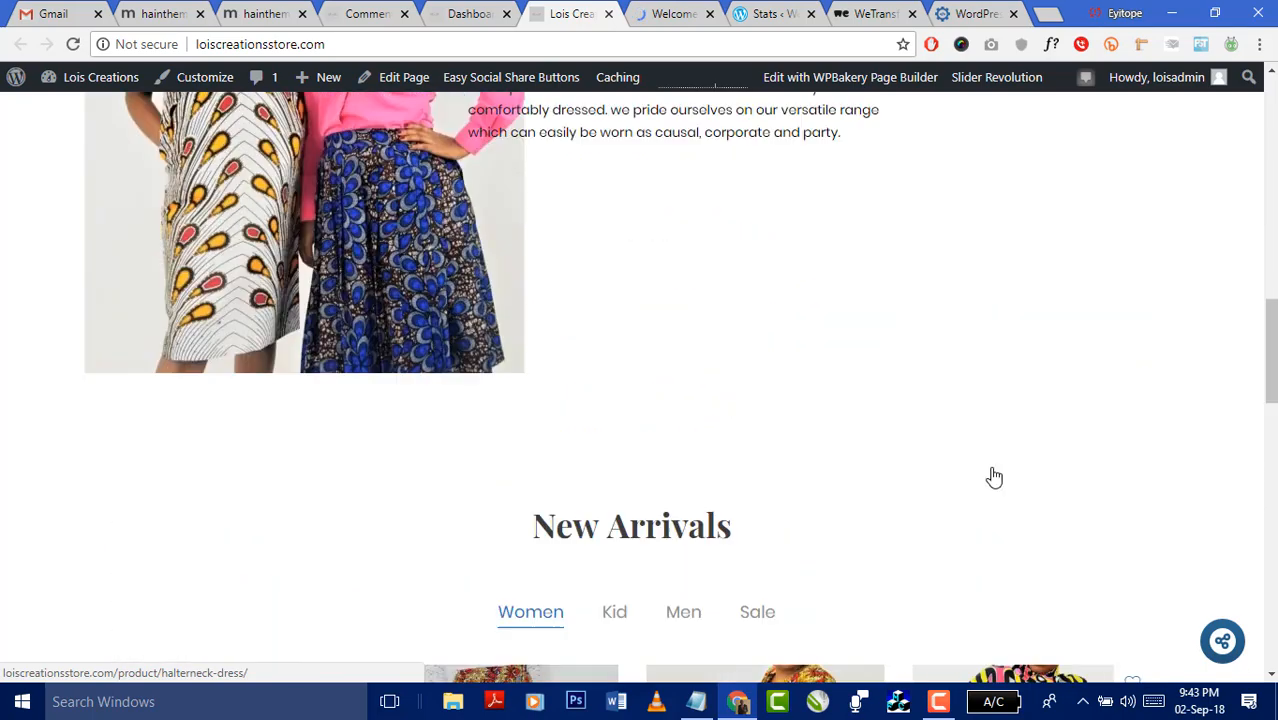
scroll(993, 477, up, 2)
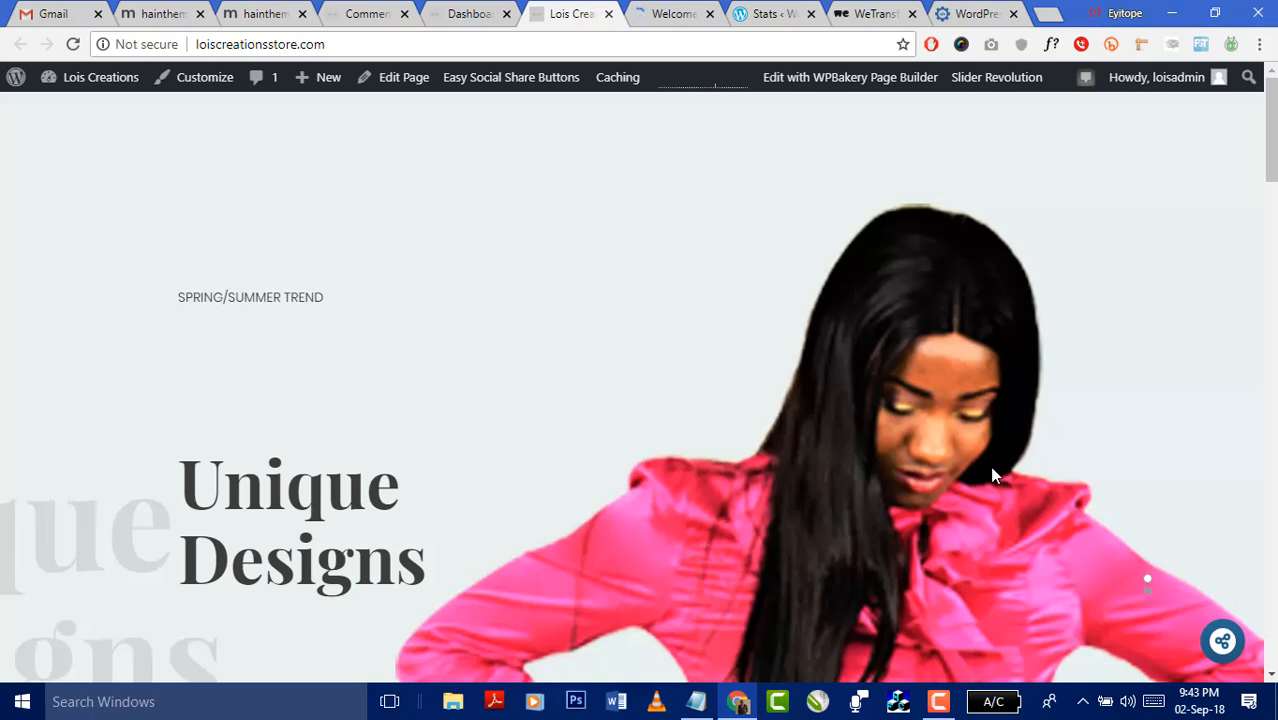
click(674, 15)
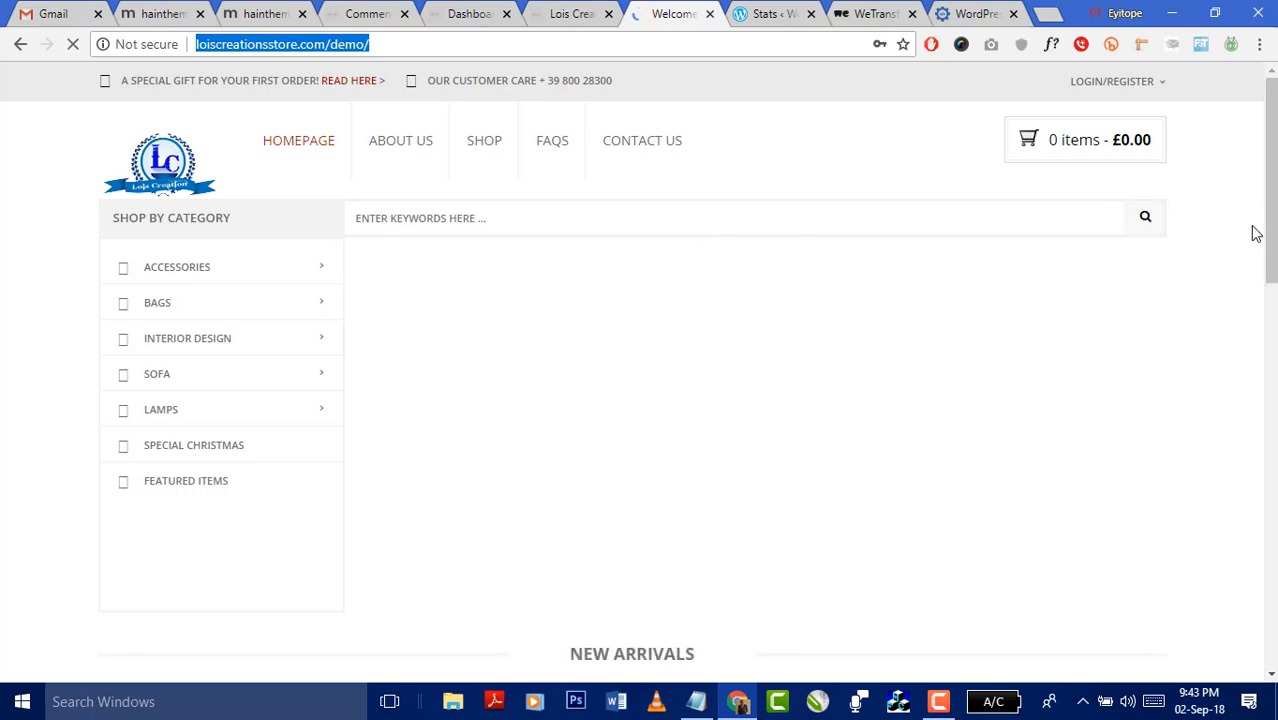
mouse_move(1256, 233)
mouse_down()
mouse_move(1260, 533)
mouse_move(1260, 229)
mouse_up()
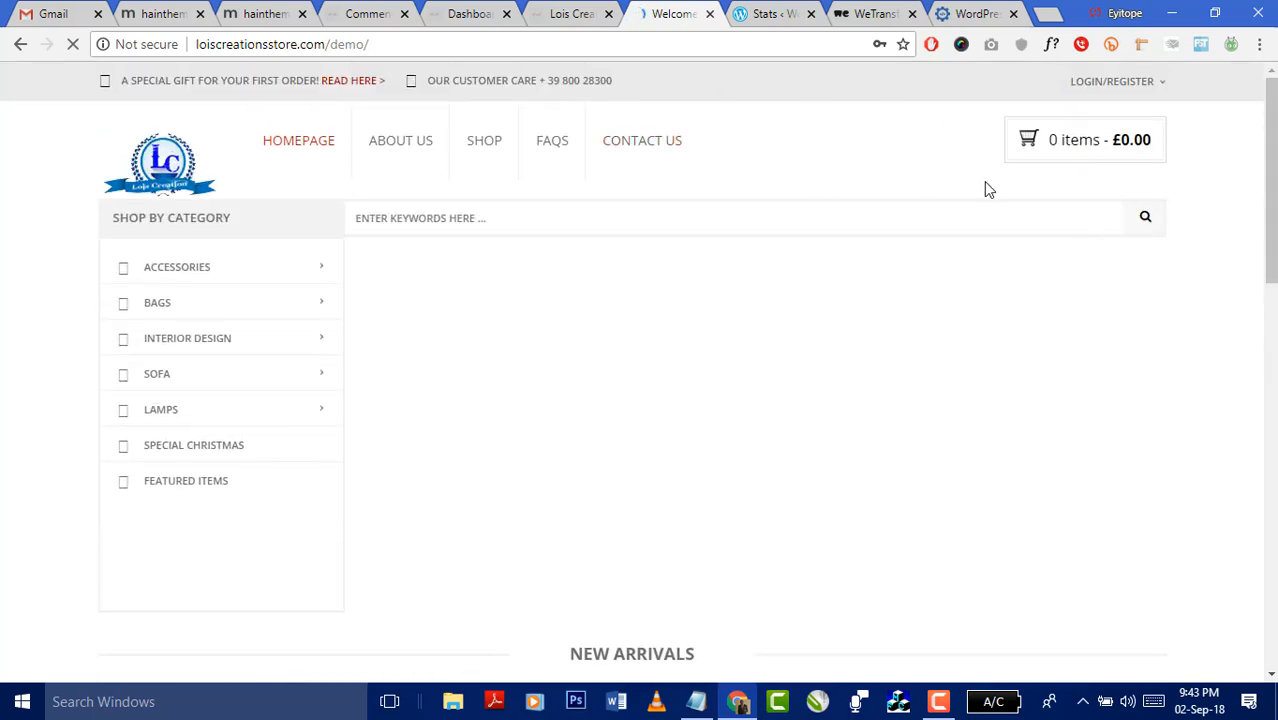
click(560, 14)
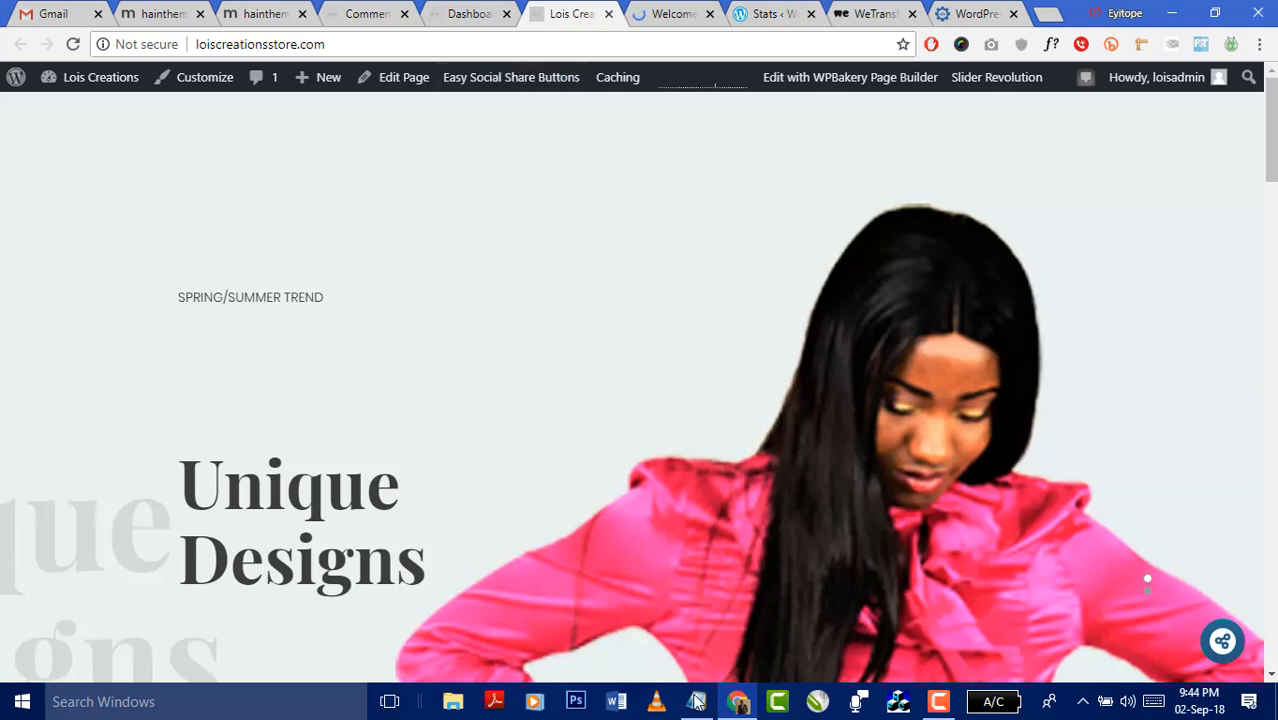
- View the demo shop, scroll the live homepage's products and testimonials, then return to the demo tab
mouse_move(698, 704)
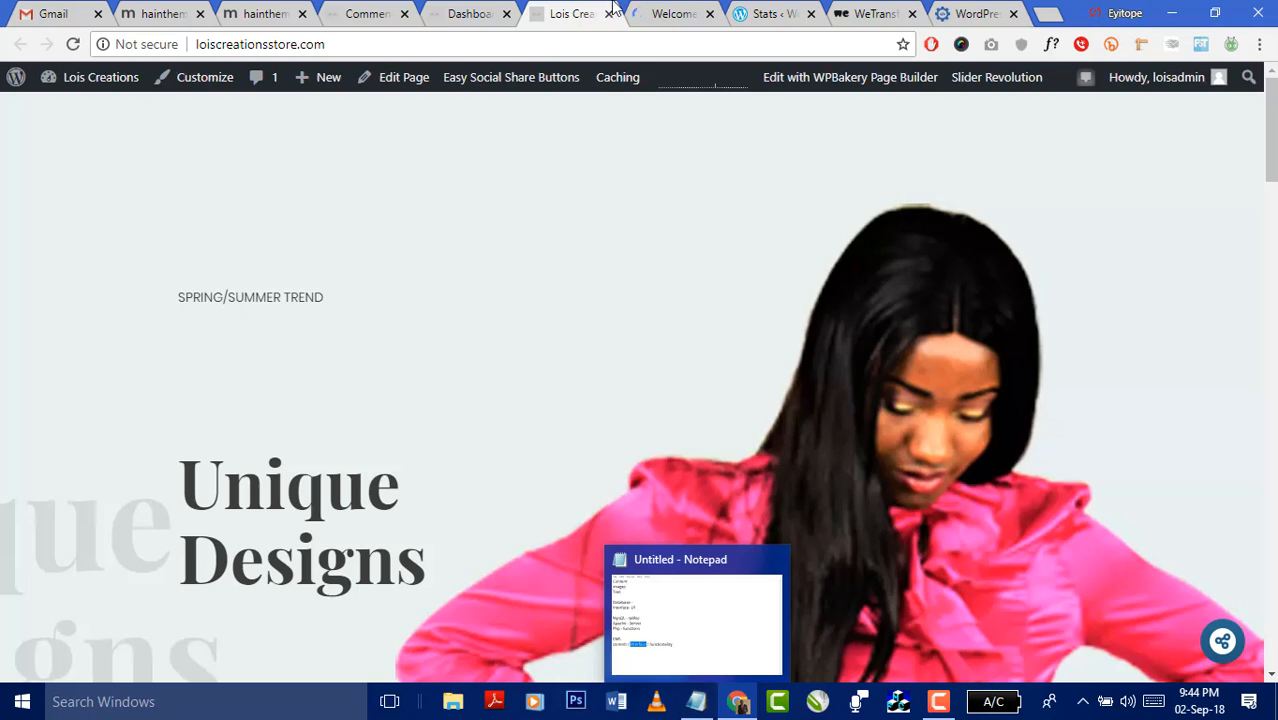
click(672, 18)
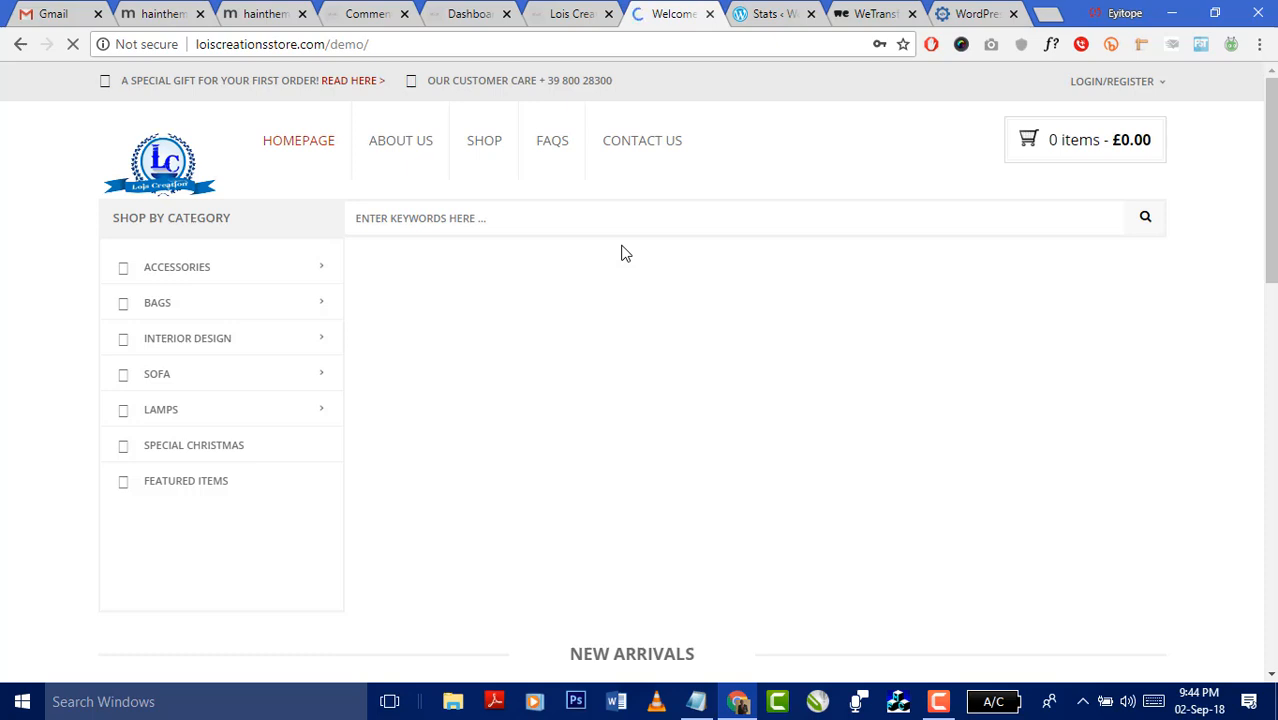
click(566, 16)
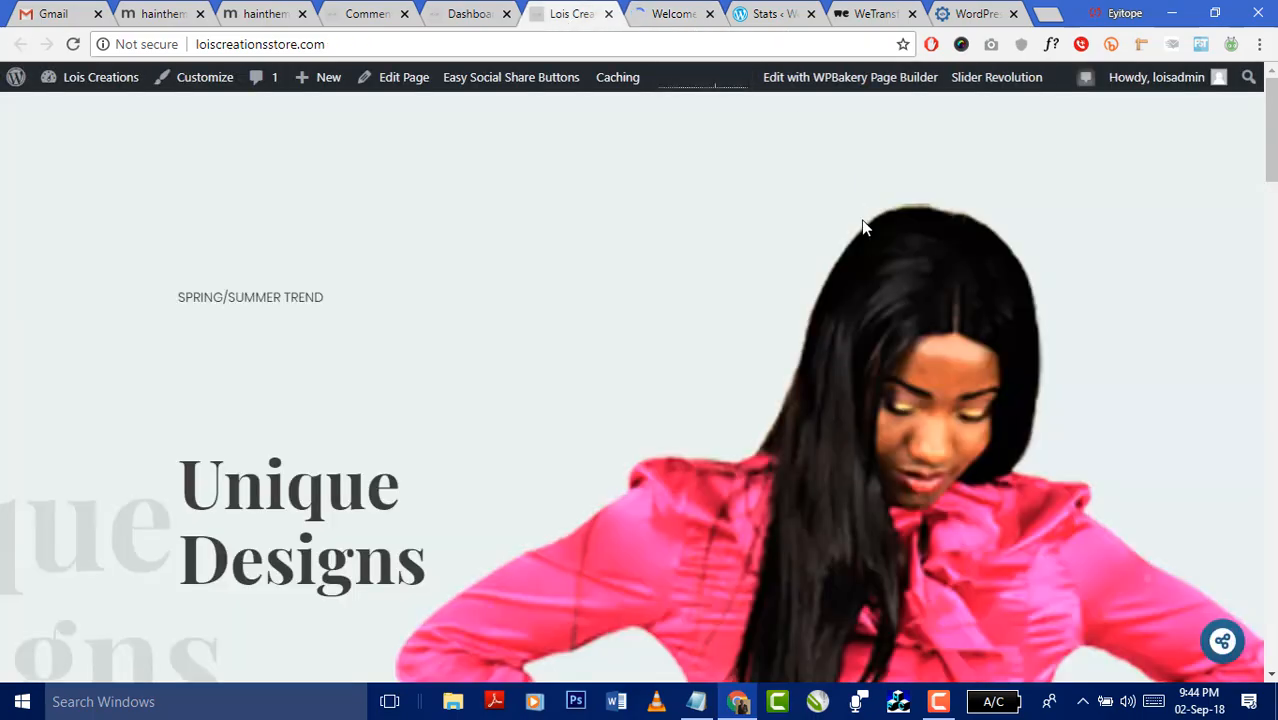
scroll(864, 228, down, 15)
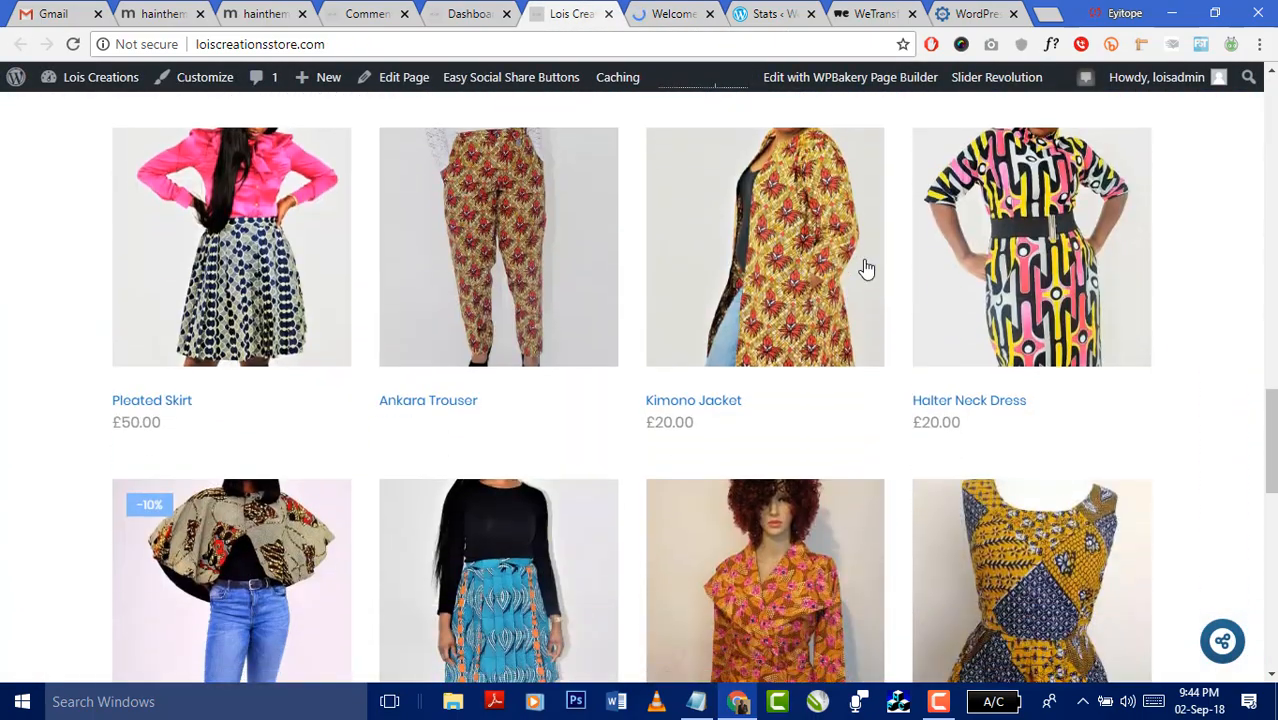
scroll(866, 268, down, 10)
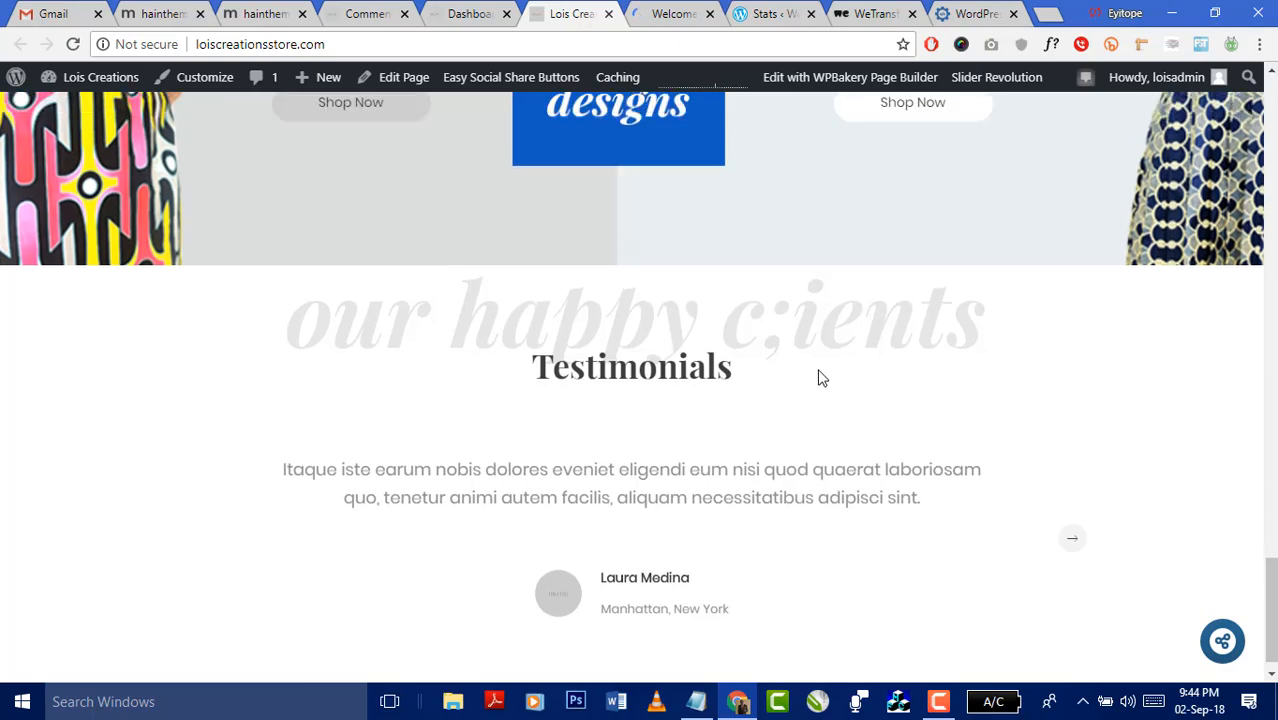
scroll(818, 378, up, 20)
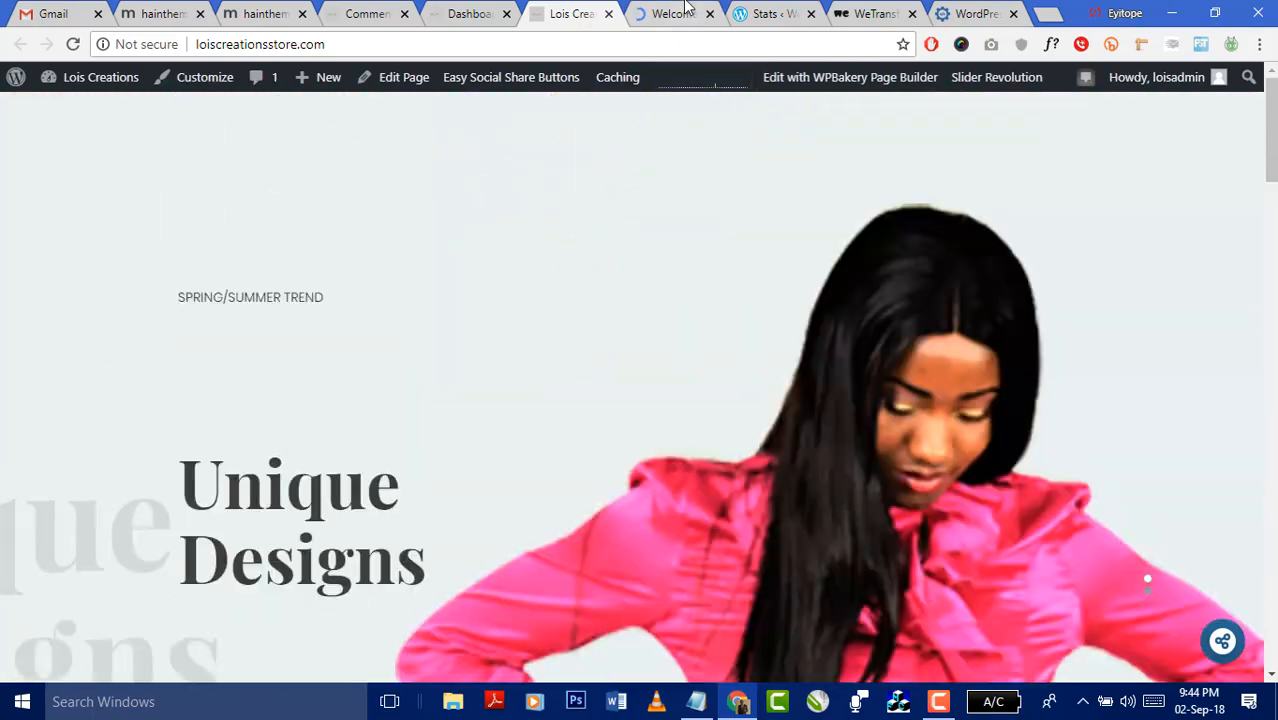
click(686, 12)
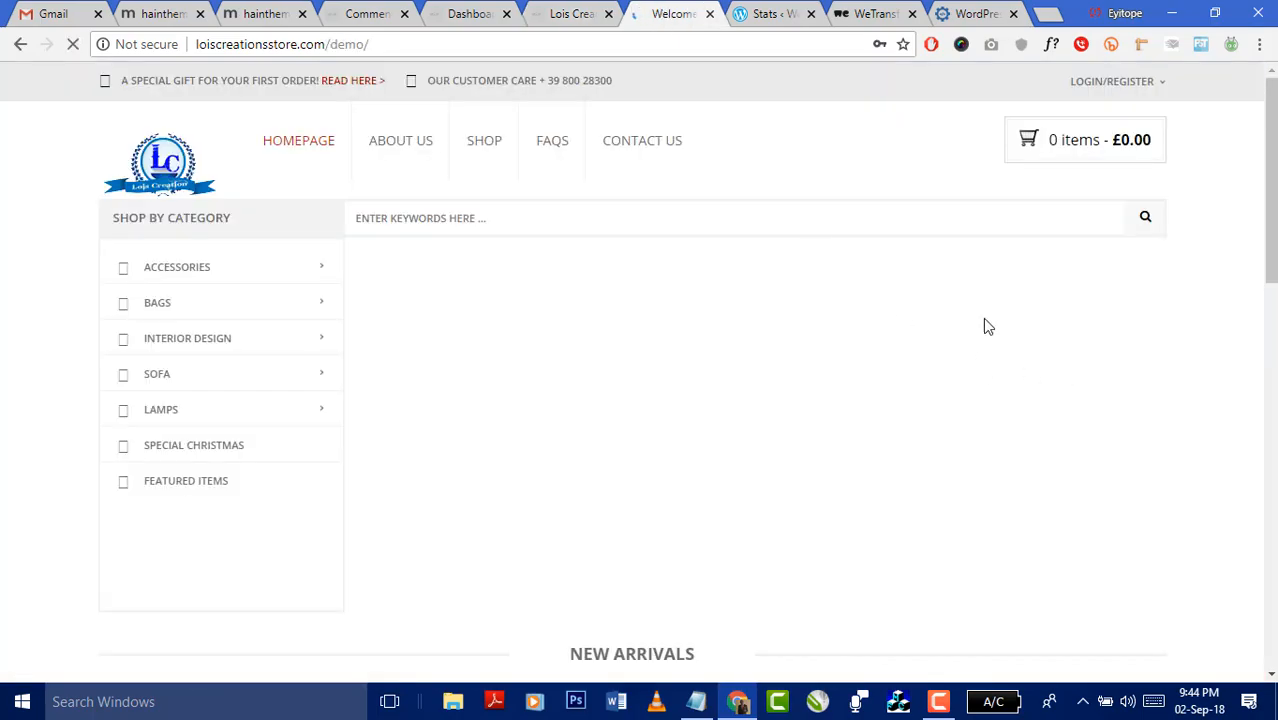
- Close the demo shop tab and dismiss the site's notification request on the WordPress statistics article
click(710, 13)
click(835, 18)
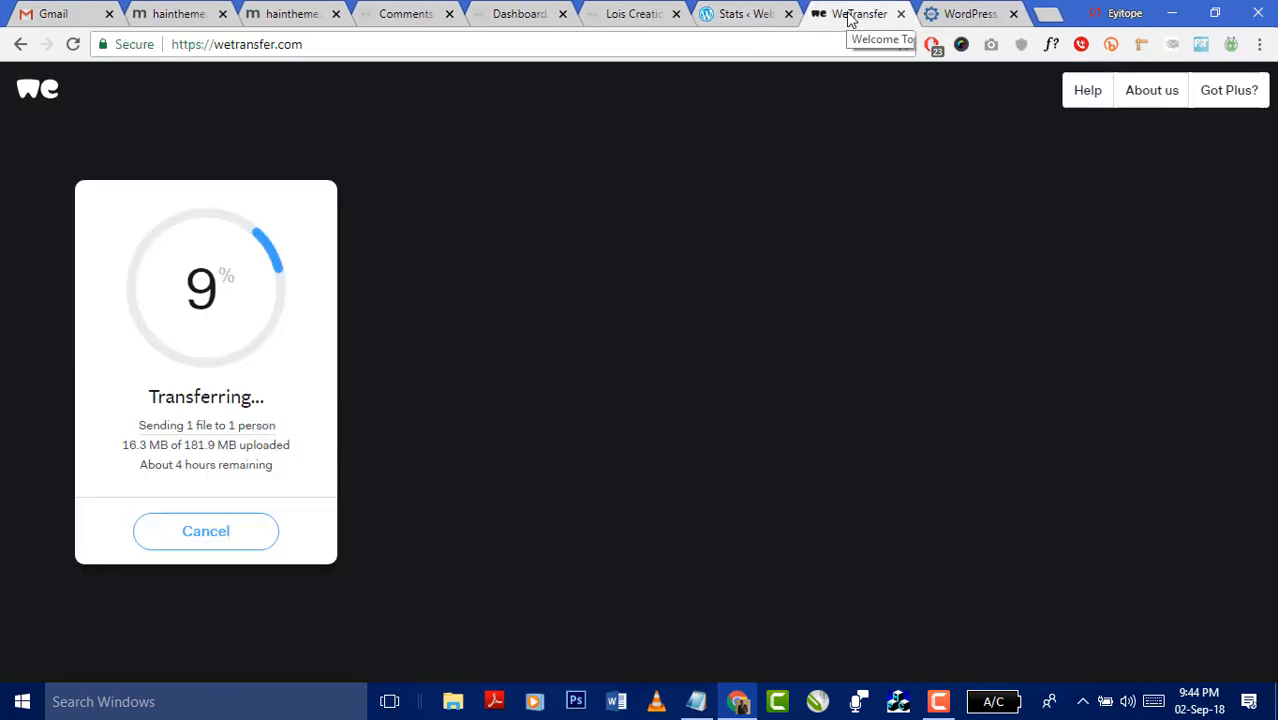
click(958, 14)
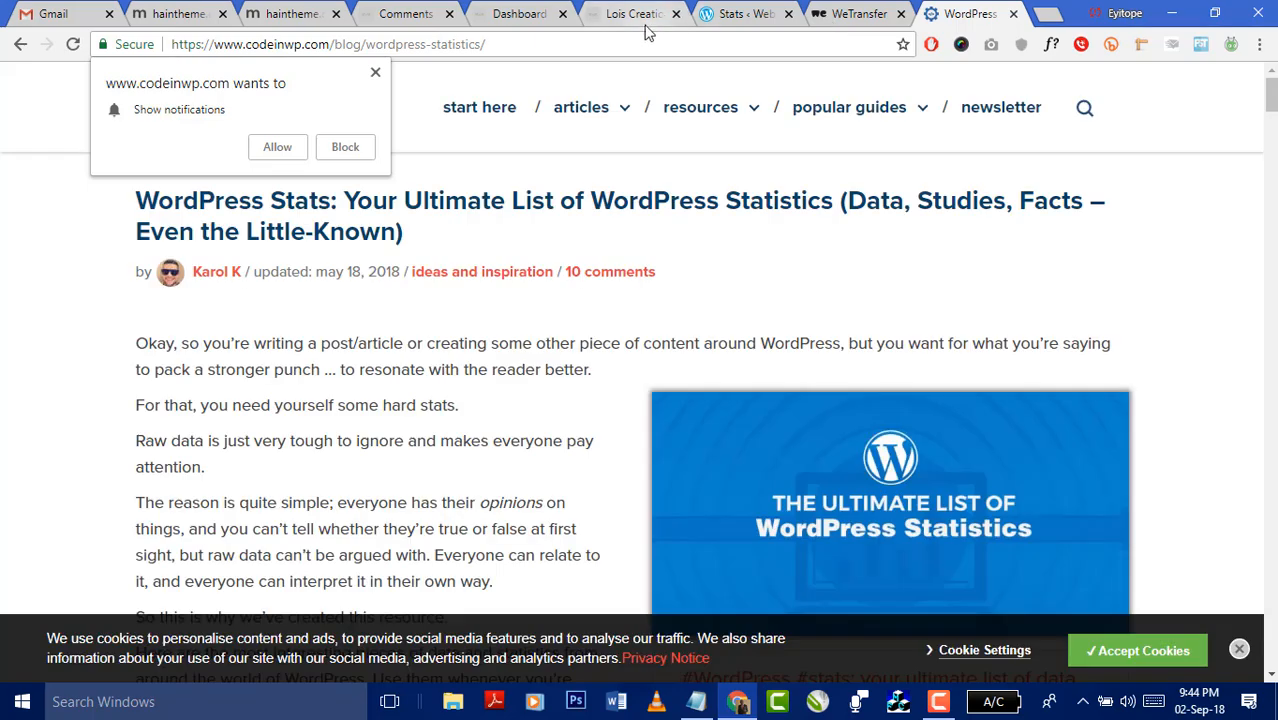
click(625, 14)
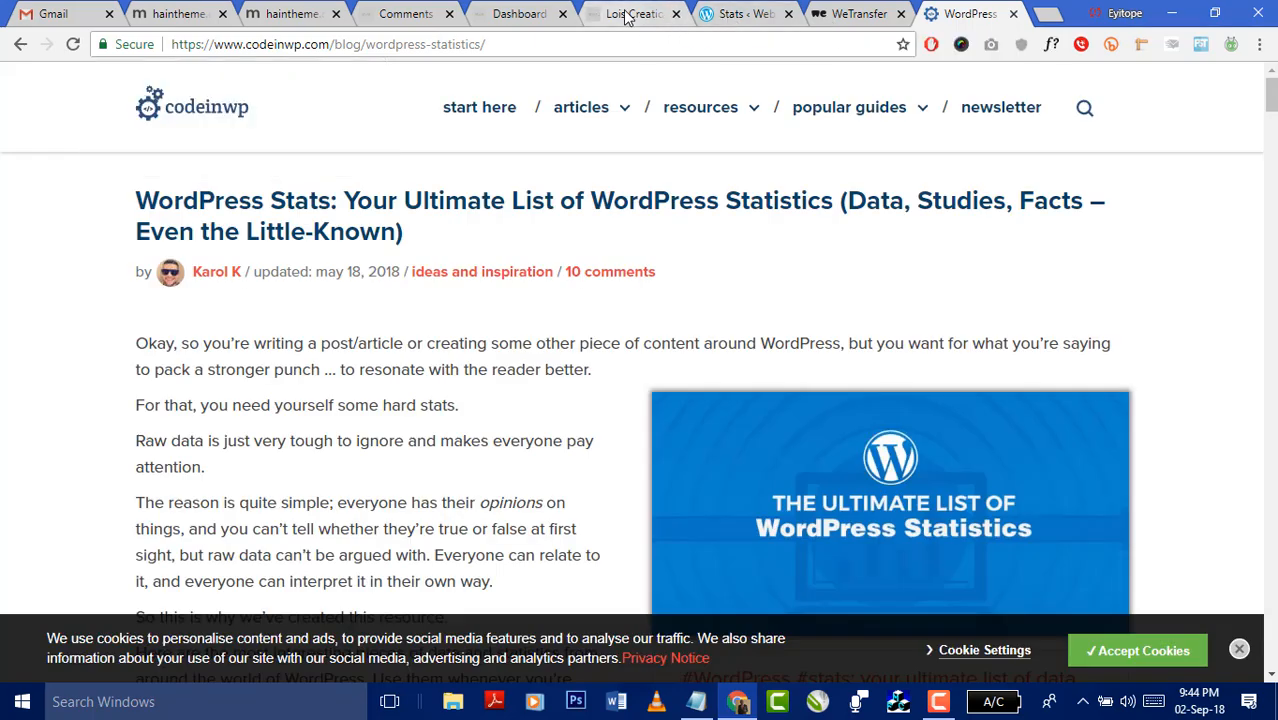
click(938, 14)
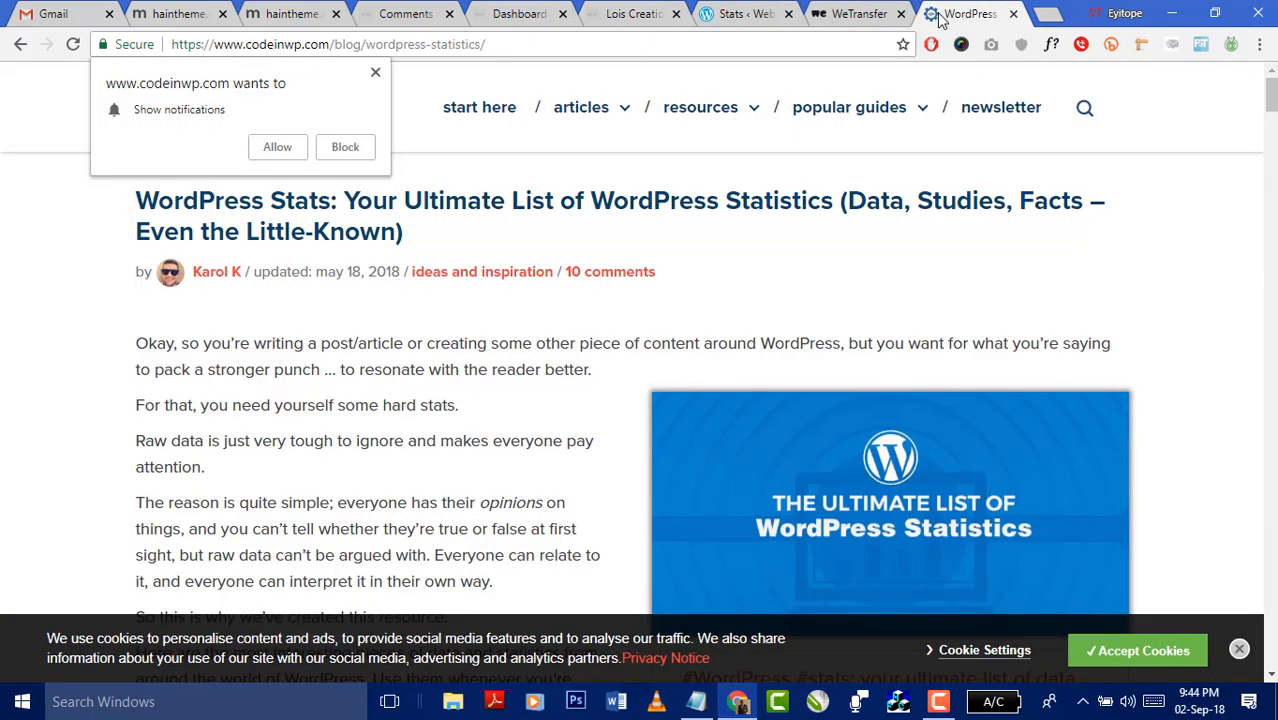
click(376, 76)
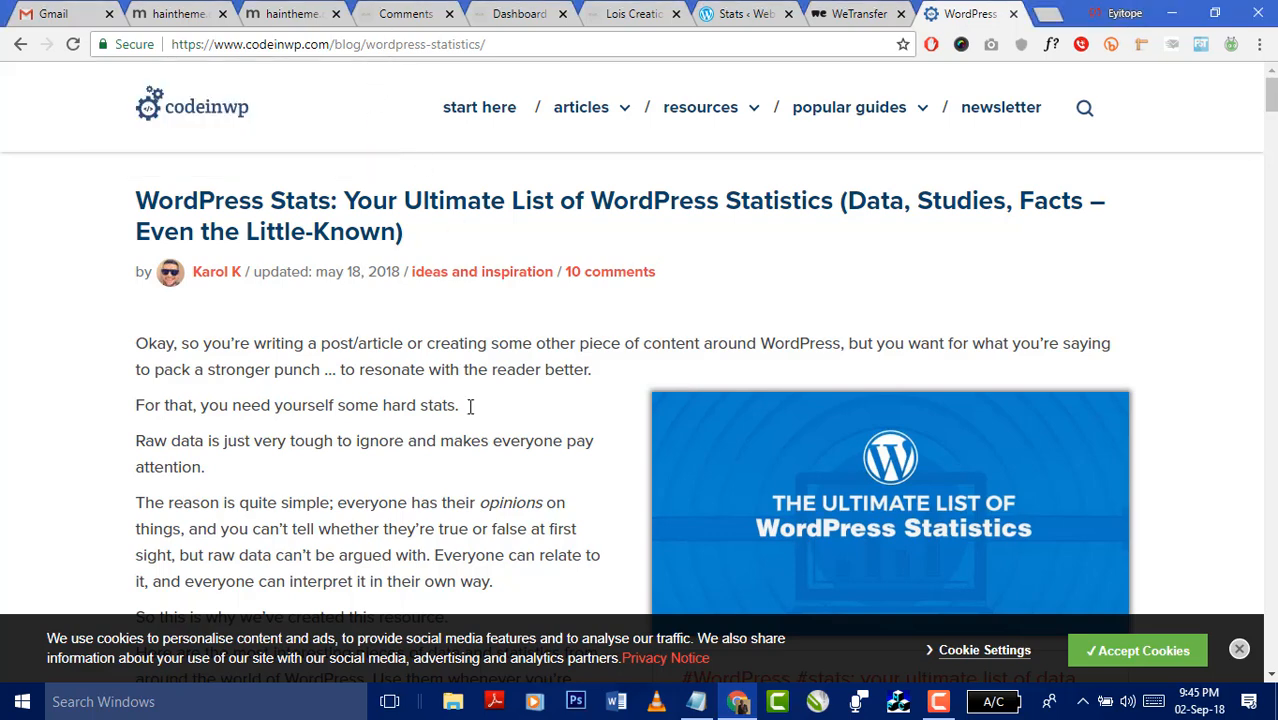
- Switch to the WordPress admin Dashboard tab at loiscreationsstore.com/wp-admin/ and reload it
click(125, 710)
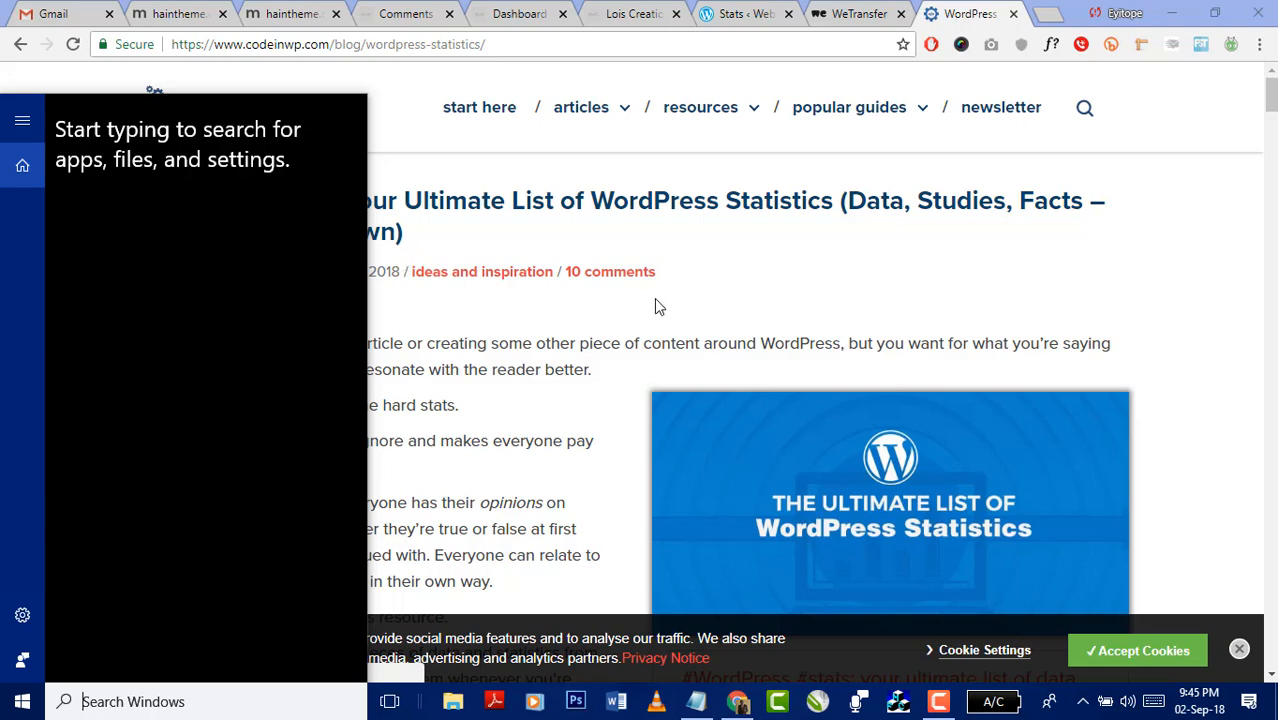
click(750, 276)
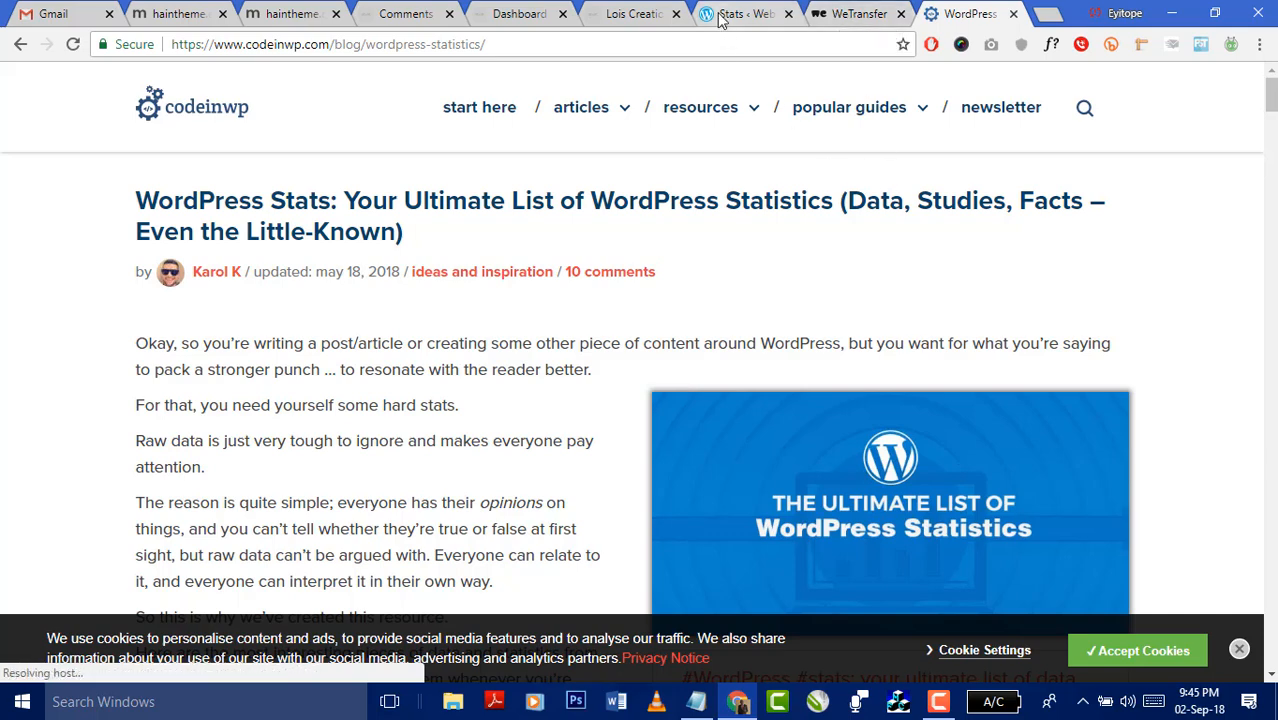
click(635, 14)
click(525, 14)
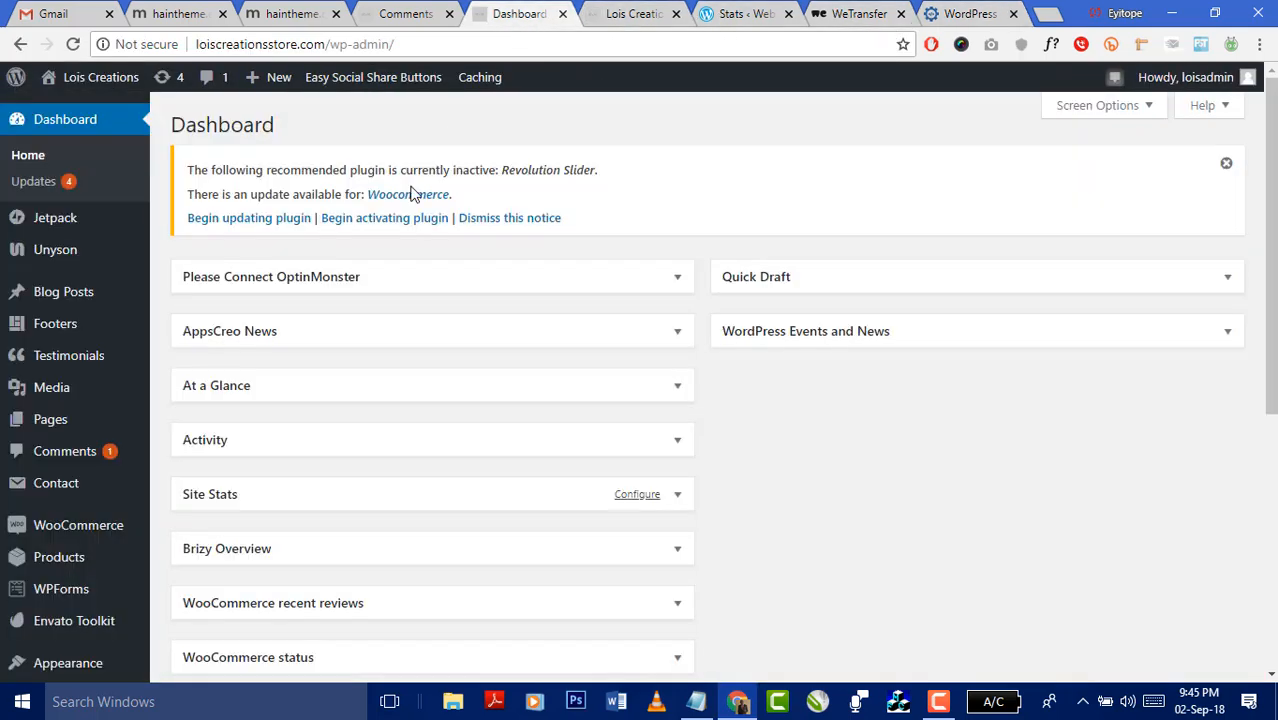
click(77, 132)
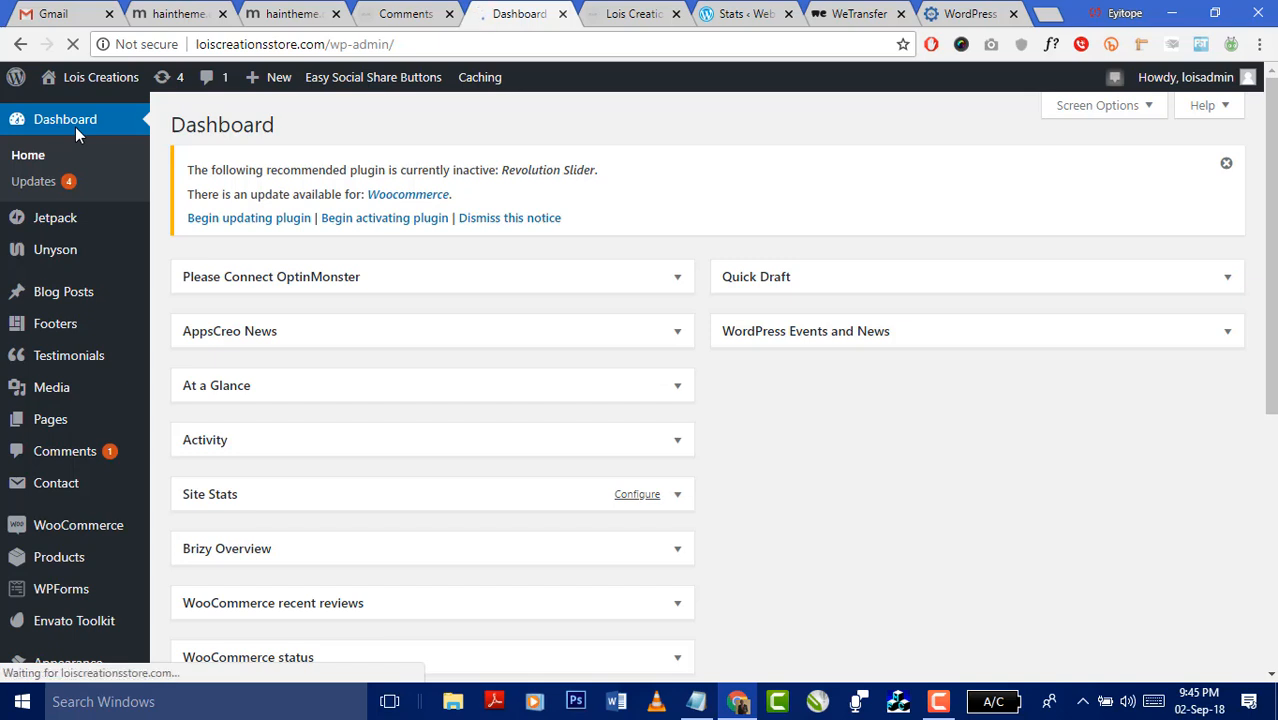
- Open File Explorer and browse Local Disk (C:) into xampp, then htdocs, showing 21 items
click(1044, 17)
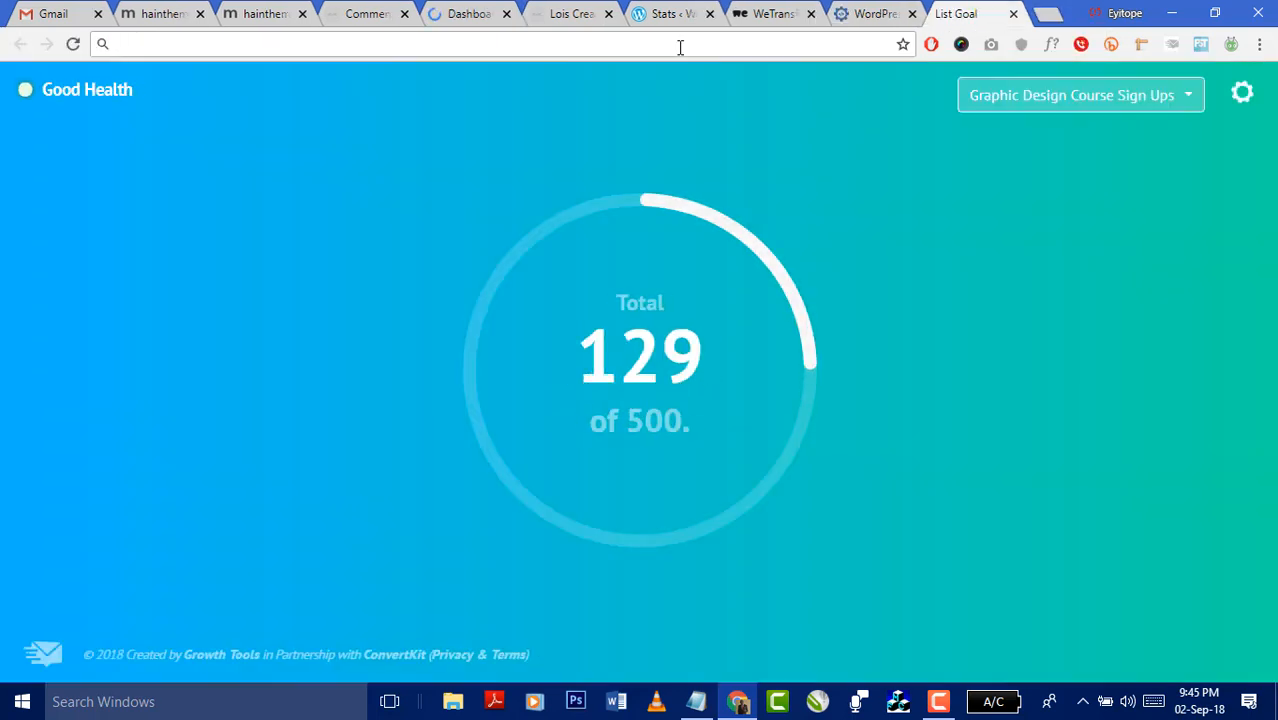
click(449, 703)
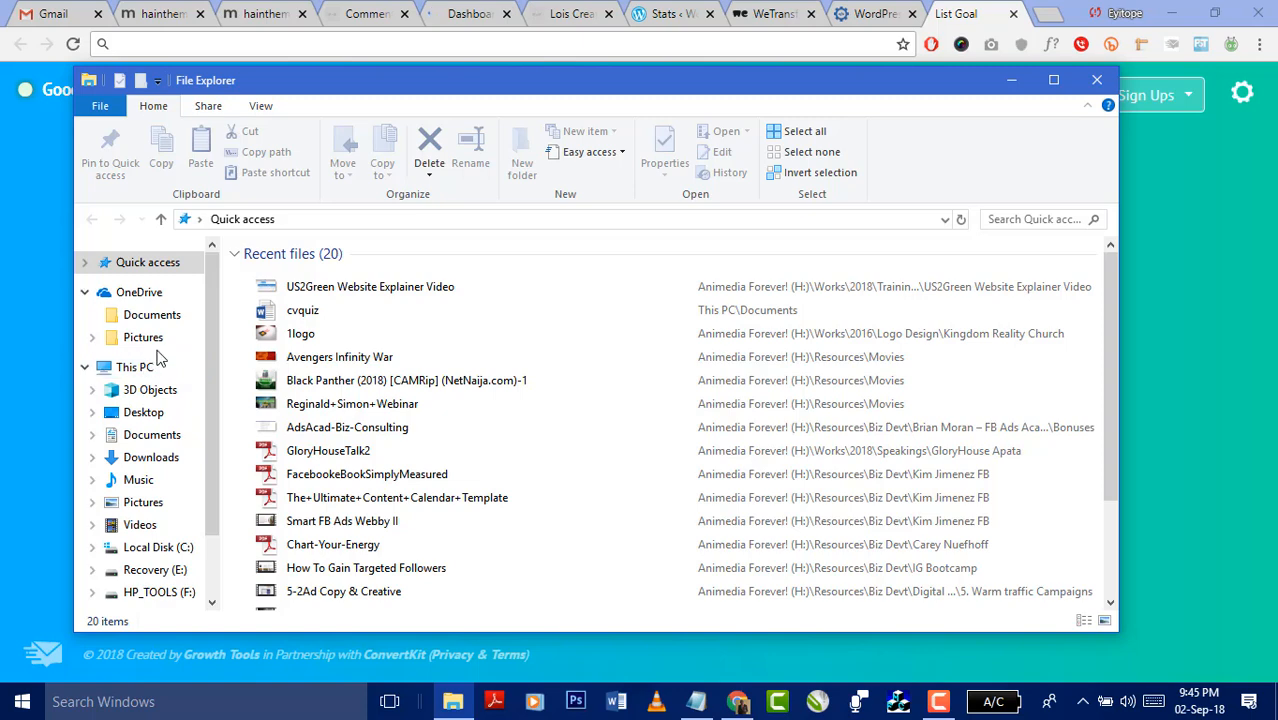
scroll(165, 400, down, 2)
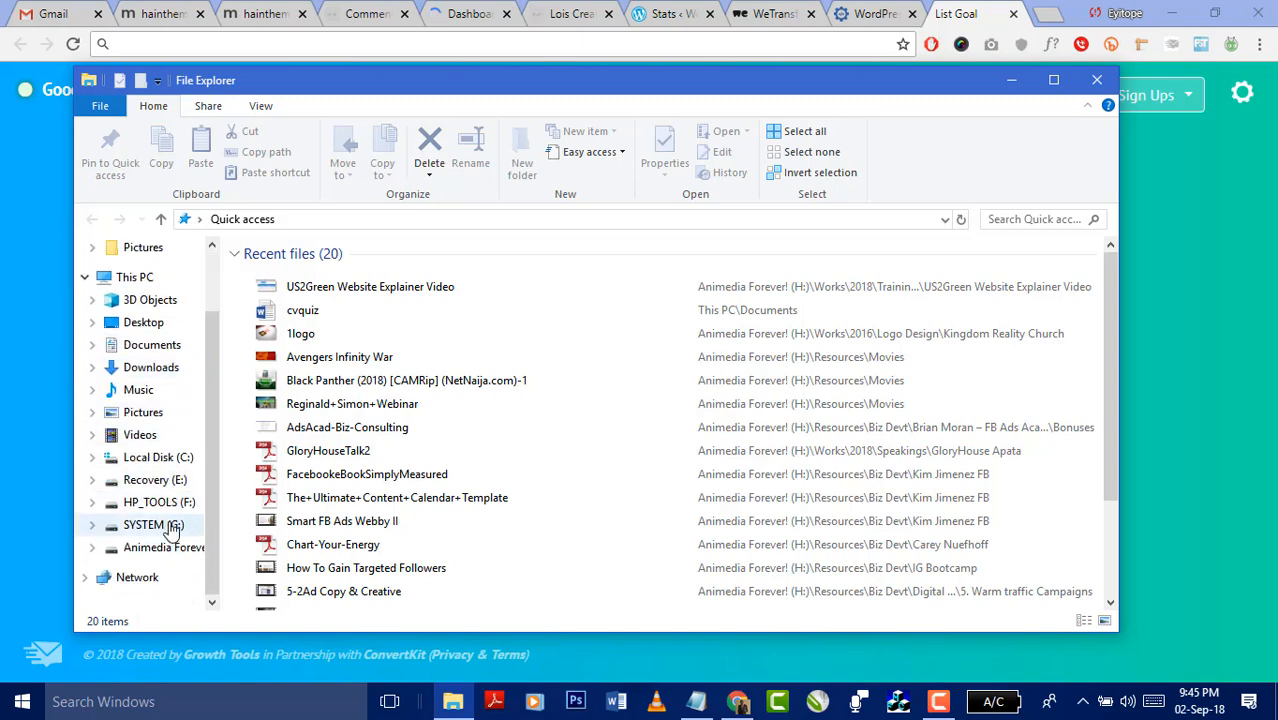
click(156, 459)
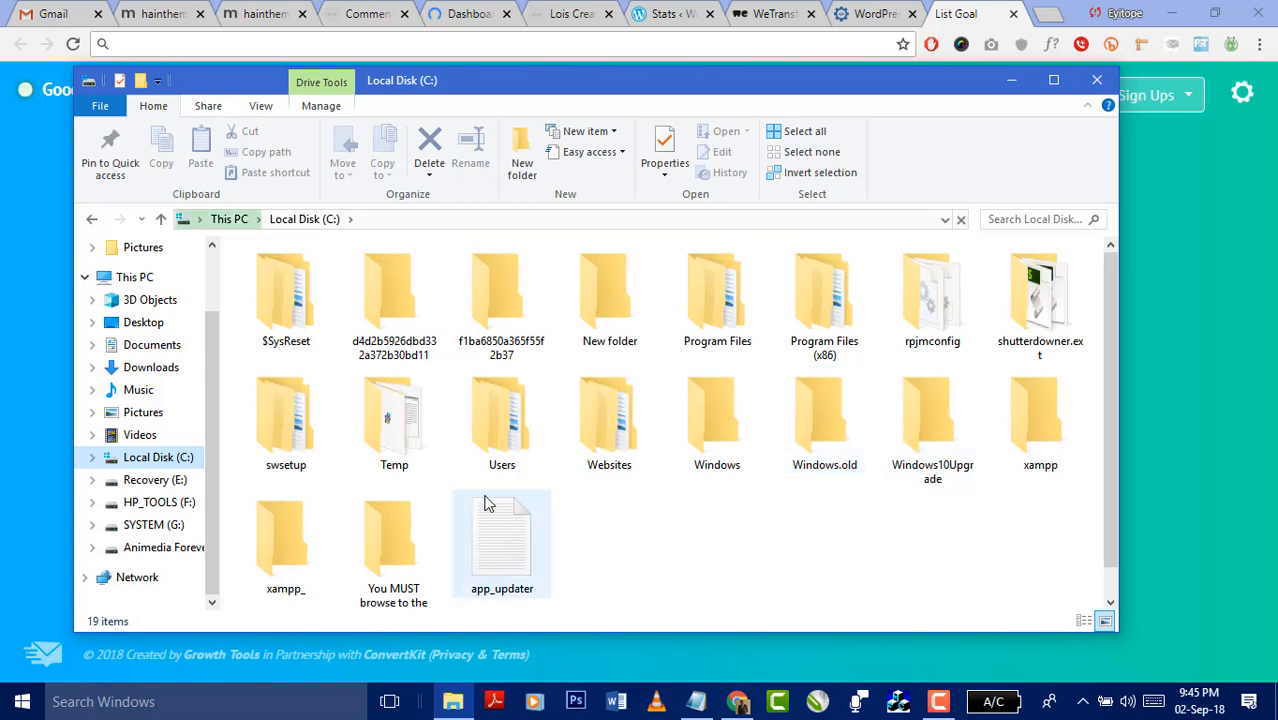
double_click(1040, 425)
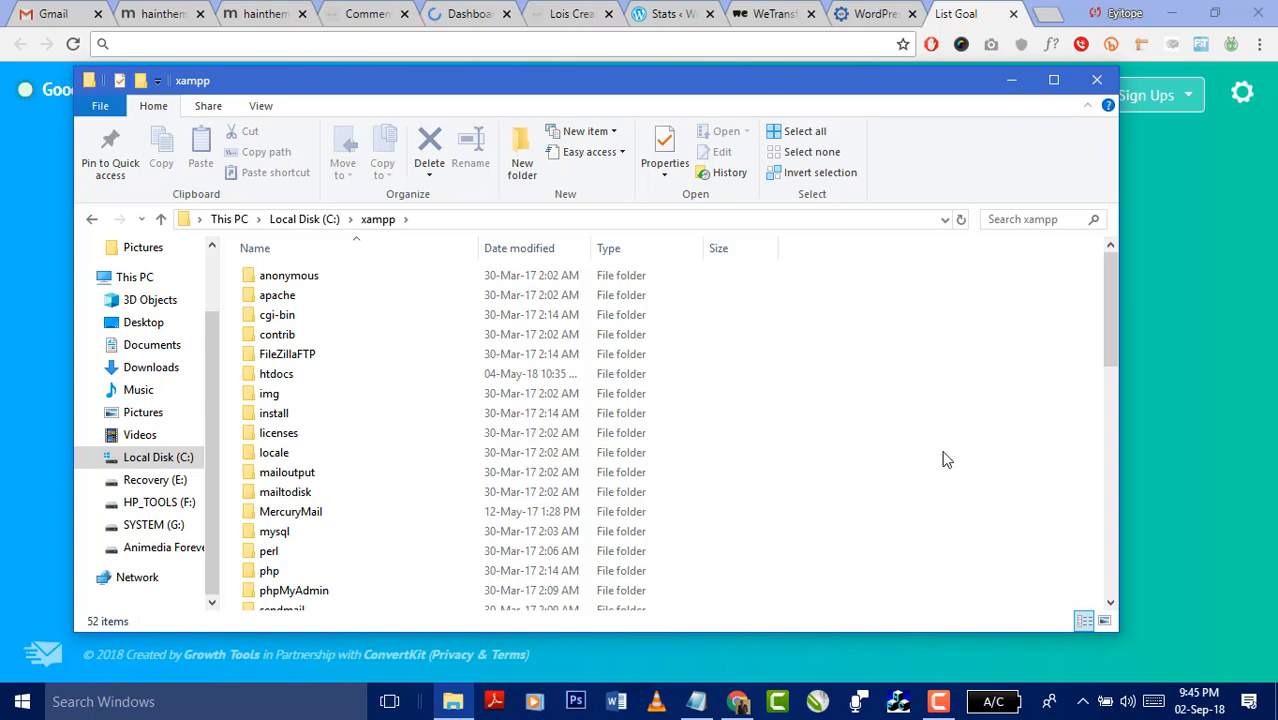
double_click(300, 375)
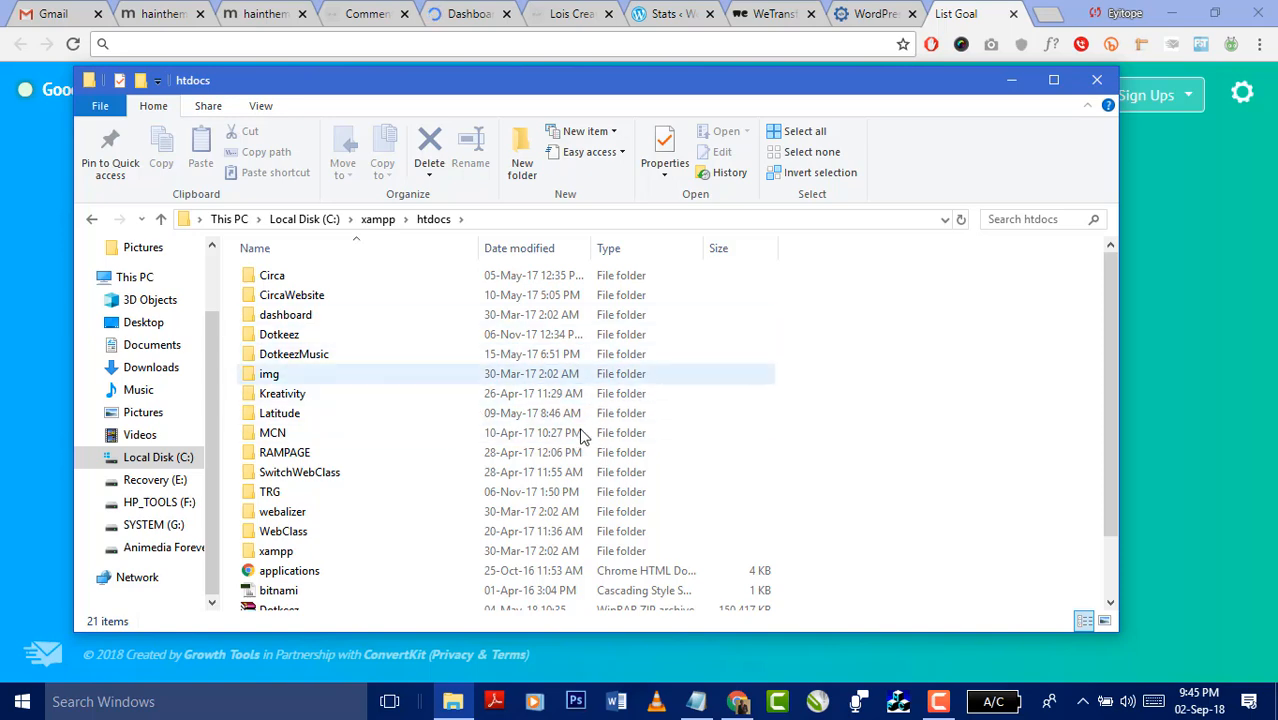
click(139, 703)
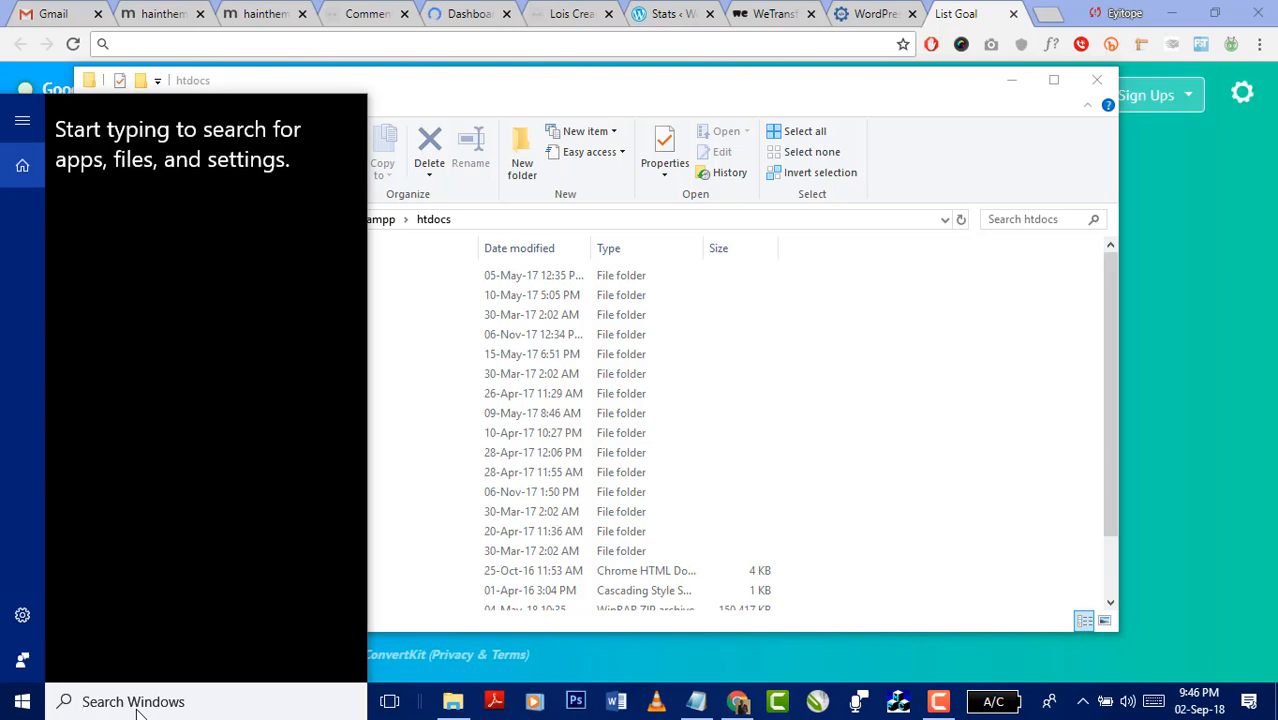
- Search 'xampp' in the Windows search box and open the 'XAMPP htdocs folder' result
text(xamm)
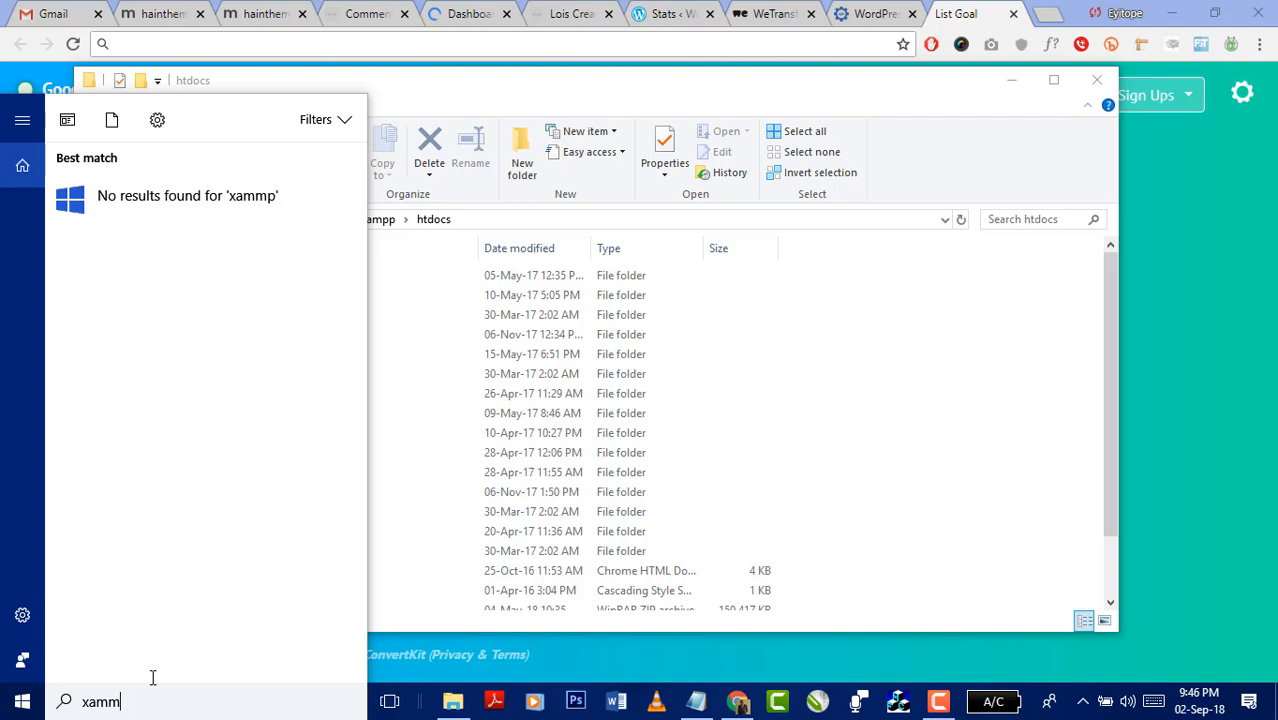
key(BackSpace)
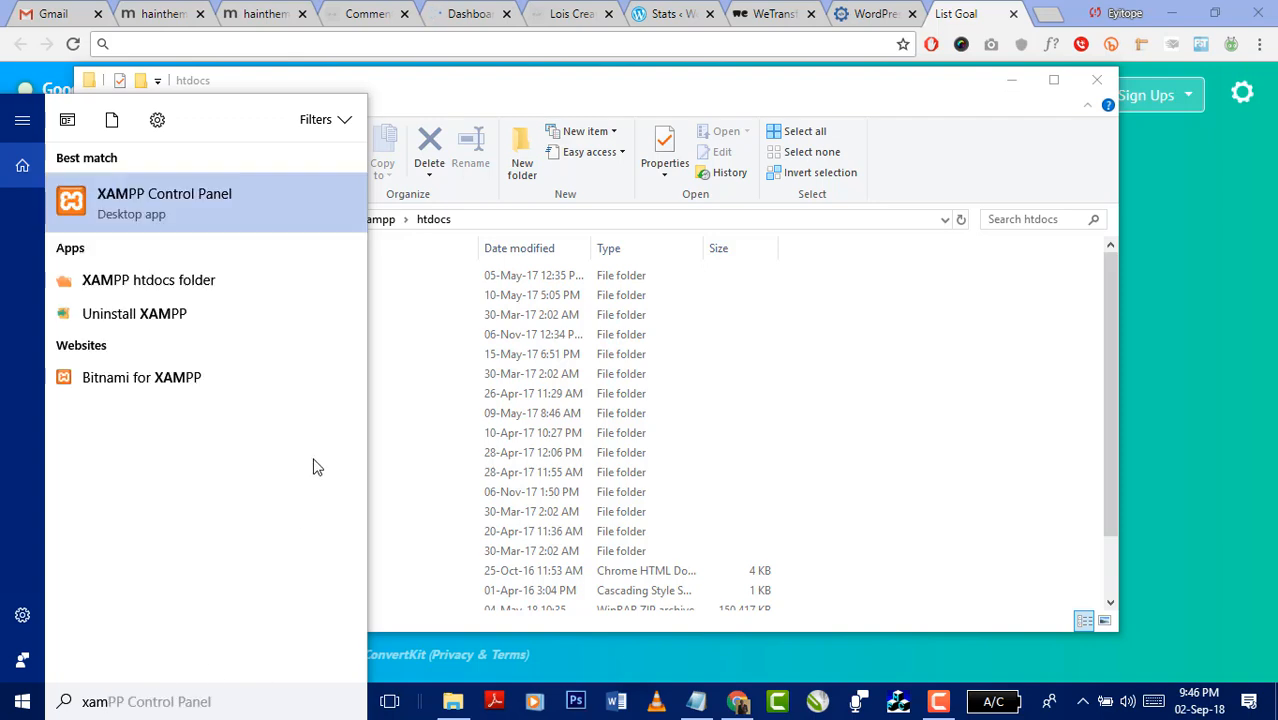
click(216, 290)
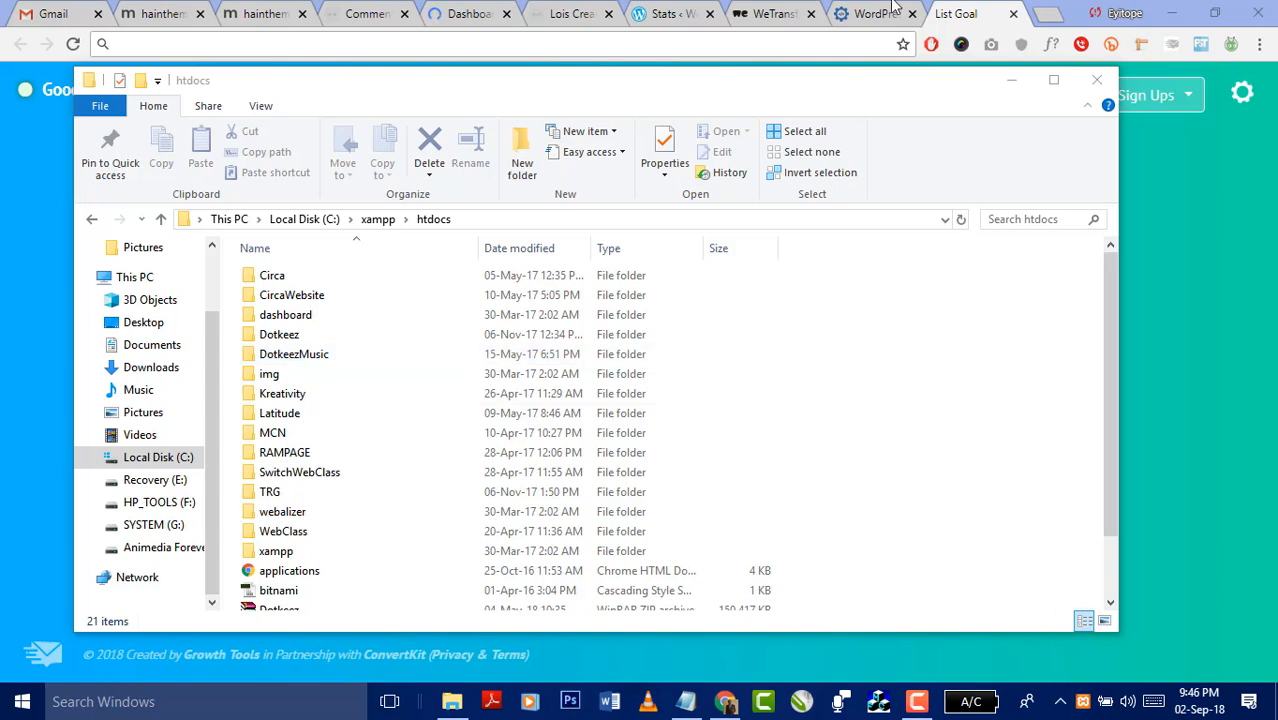
- Go to localhost in Chrome, which redirects to localhost/dashboard/, then close the WordPress tab
click(967, 20)
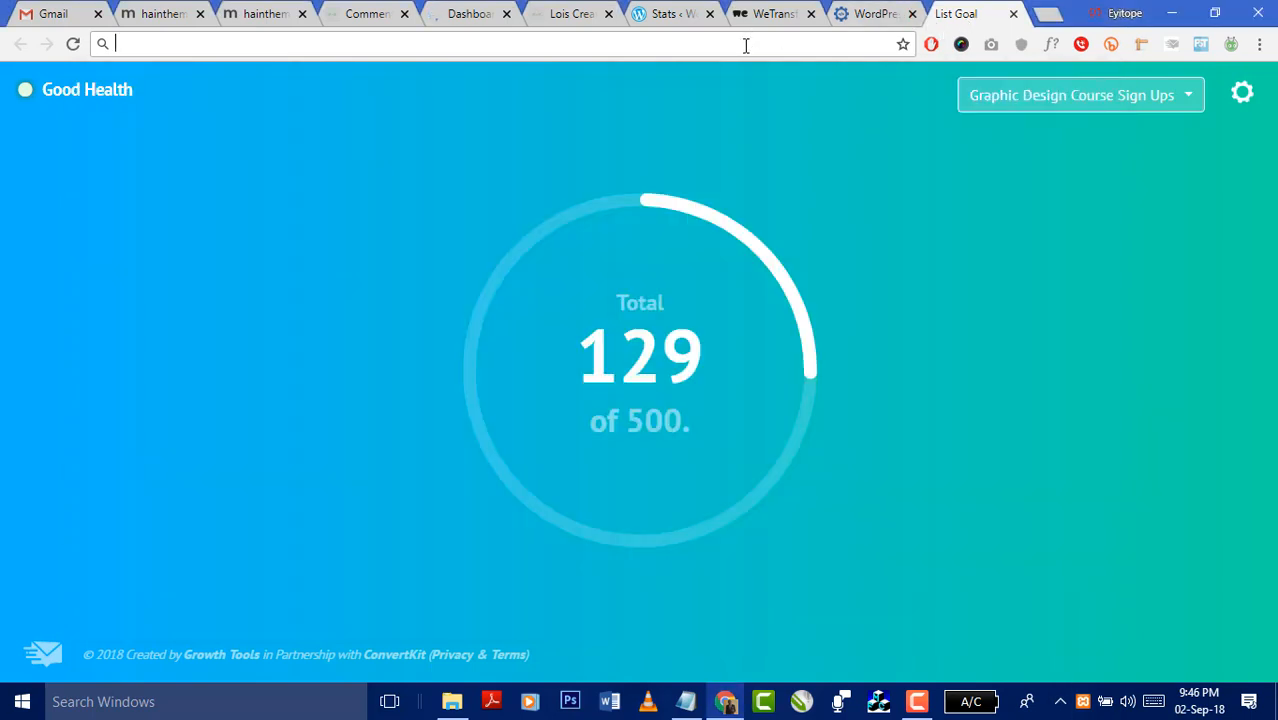
text(loc)
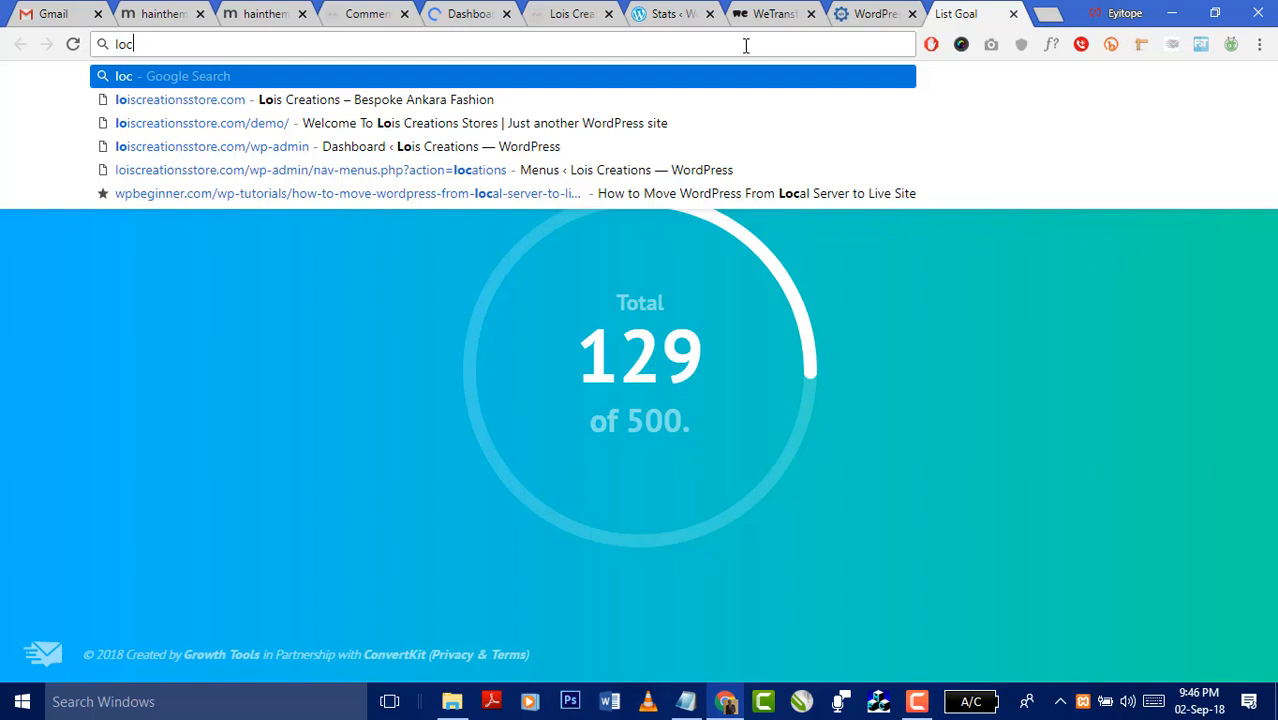
text(alhost)
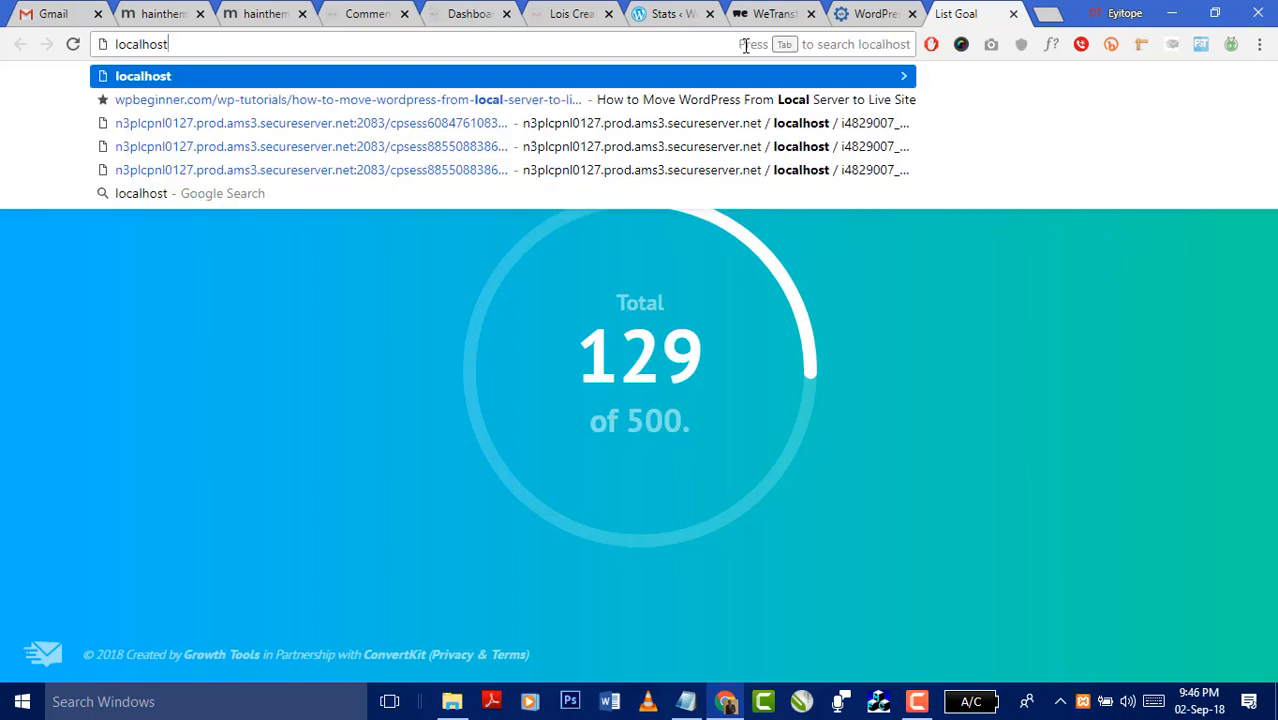
key(Return)
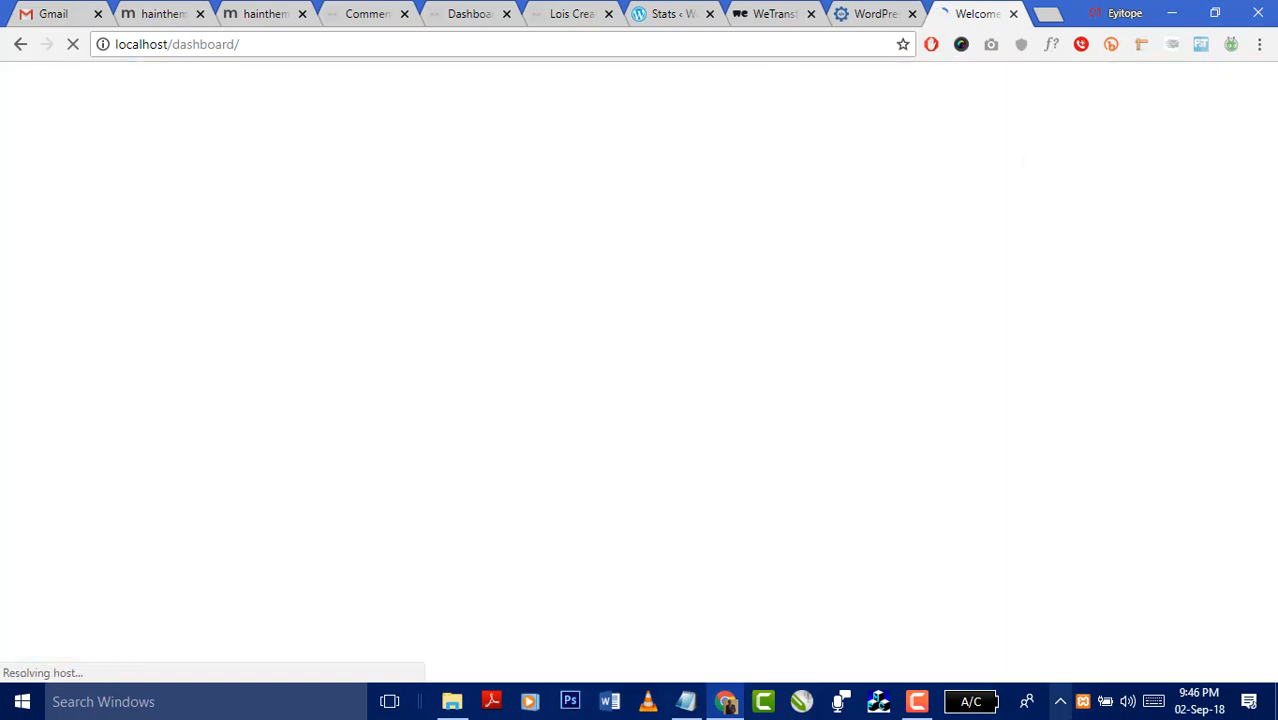
click(912, 13)
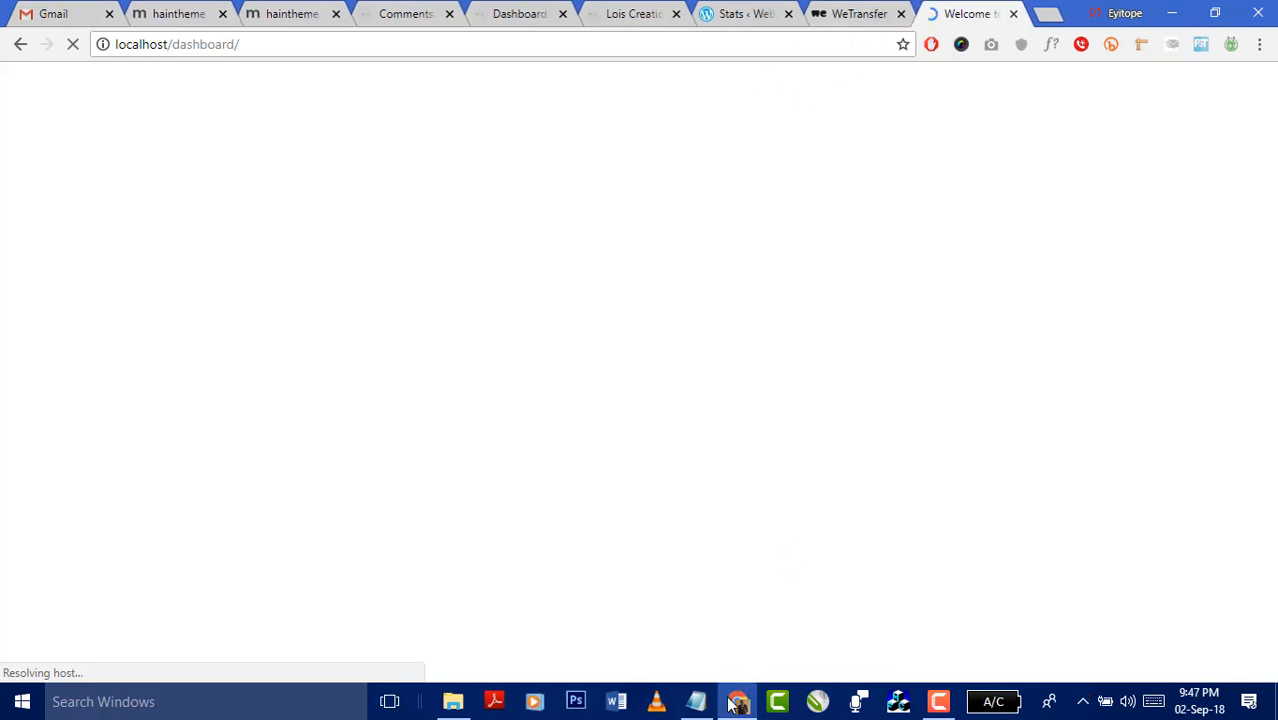
- Open the Circa folder in htdocs to view its WordPress files, then go back to htdocs
click(452, 704)
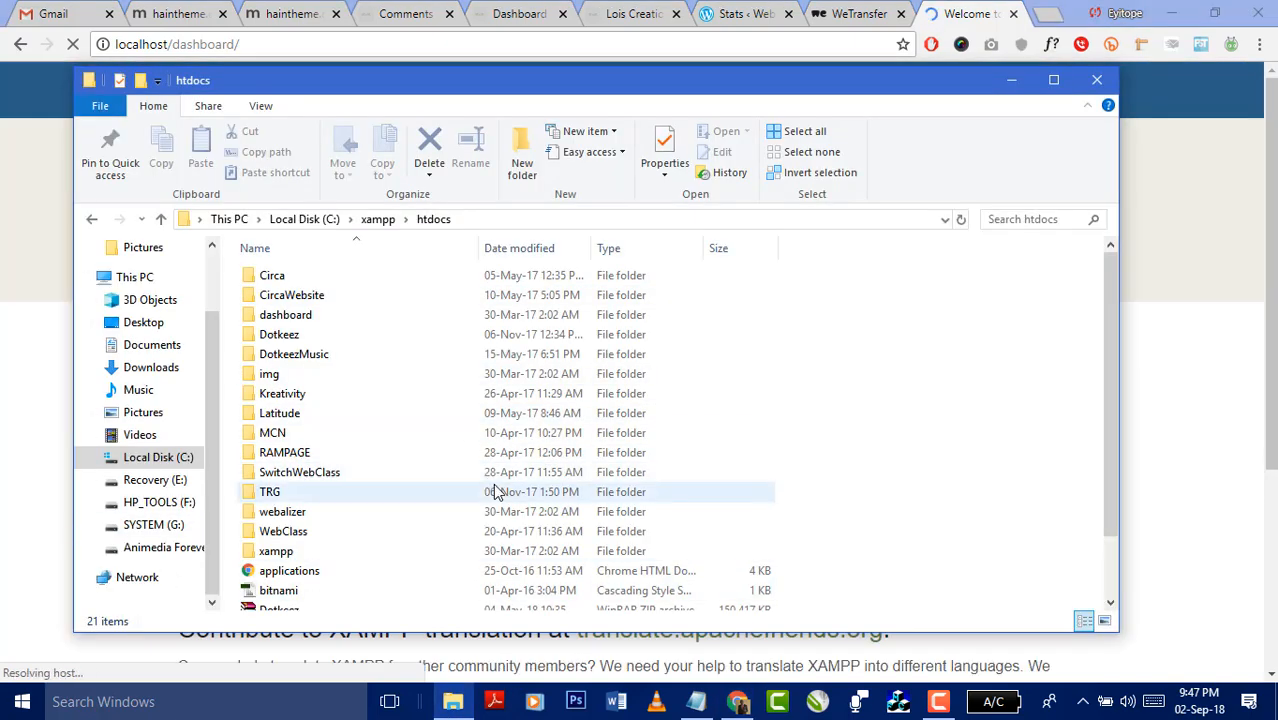
scroll(860, 375, down, 2)
scroll(895, 389, up, 2)
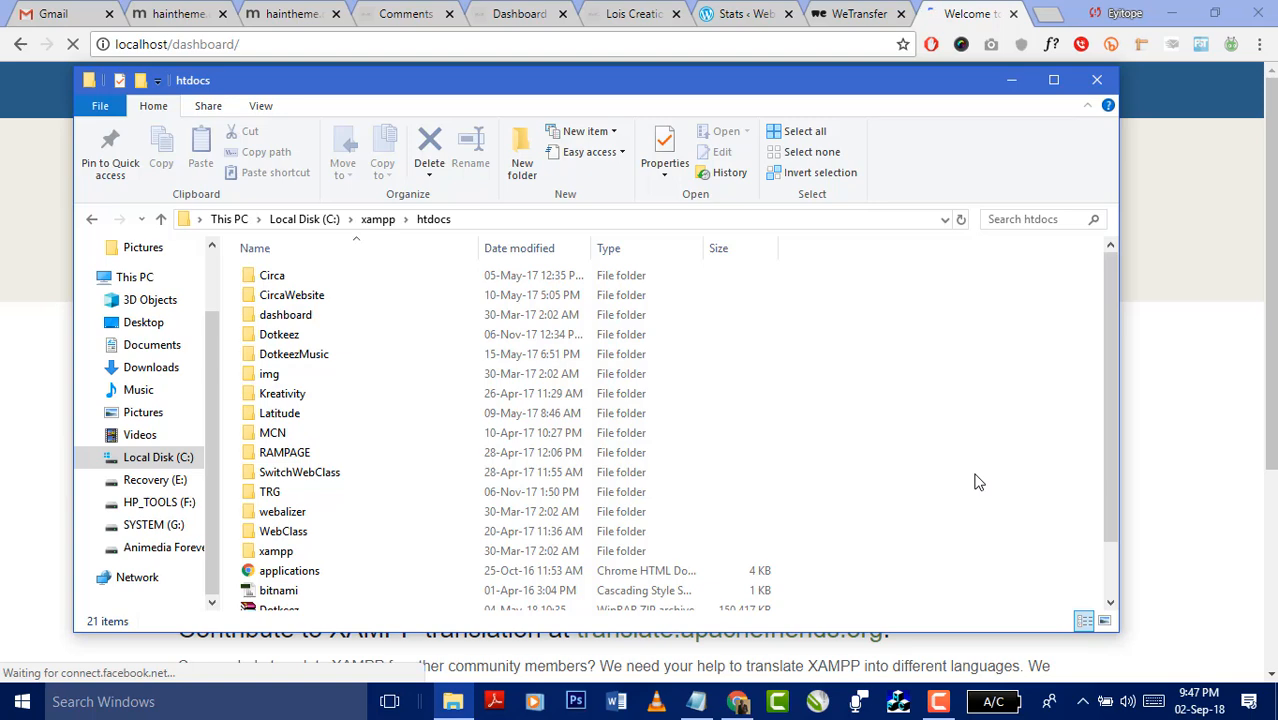
double_click(316, 279)
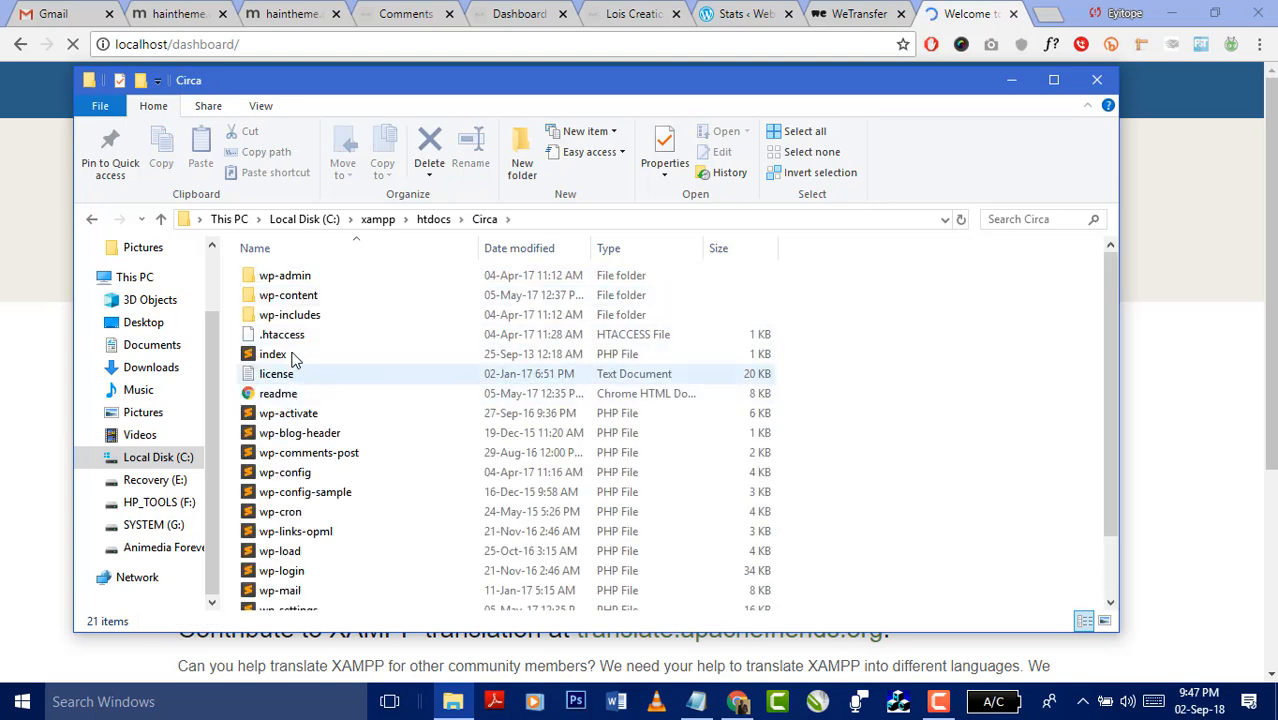
click(436, 219)
- Return to the XAMPP welcome page and highlight 'MariaDB' in its main heading
click(948, 18)
scroll(972, 248, down, 4)
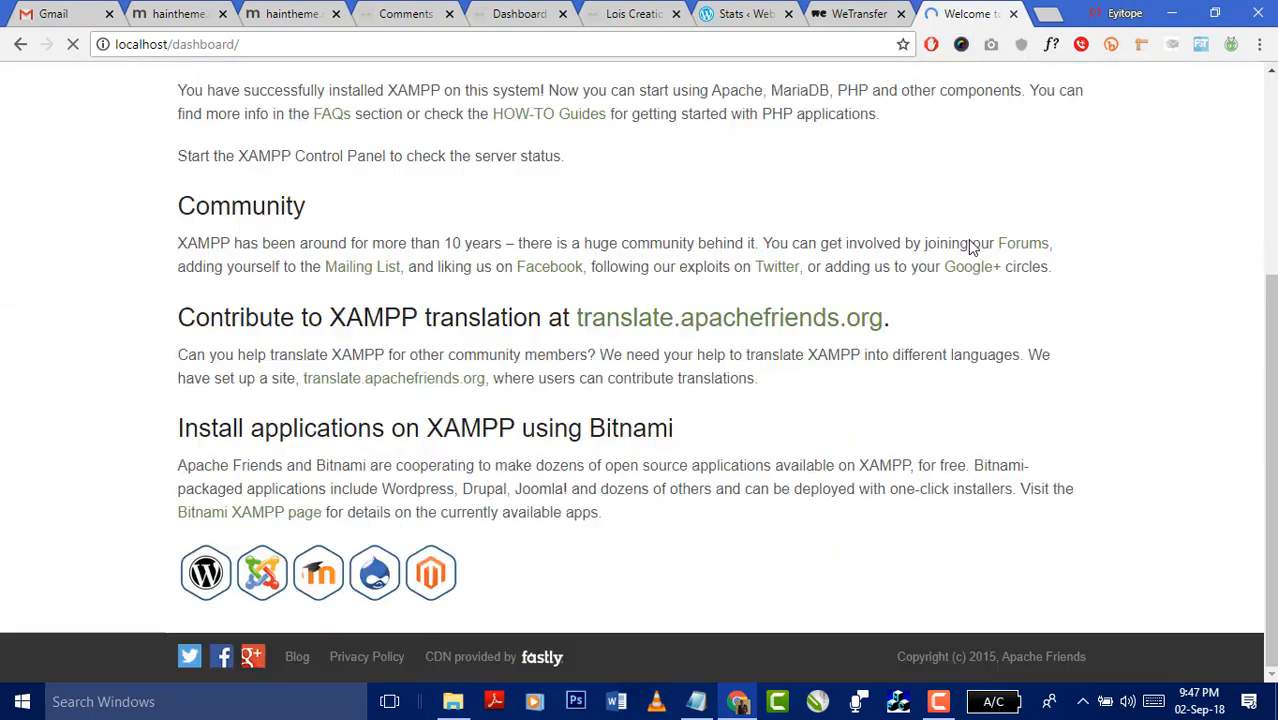
scroll(966, 249, up, 4)
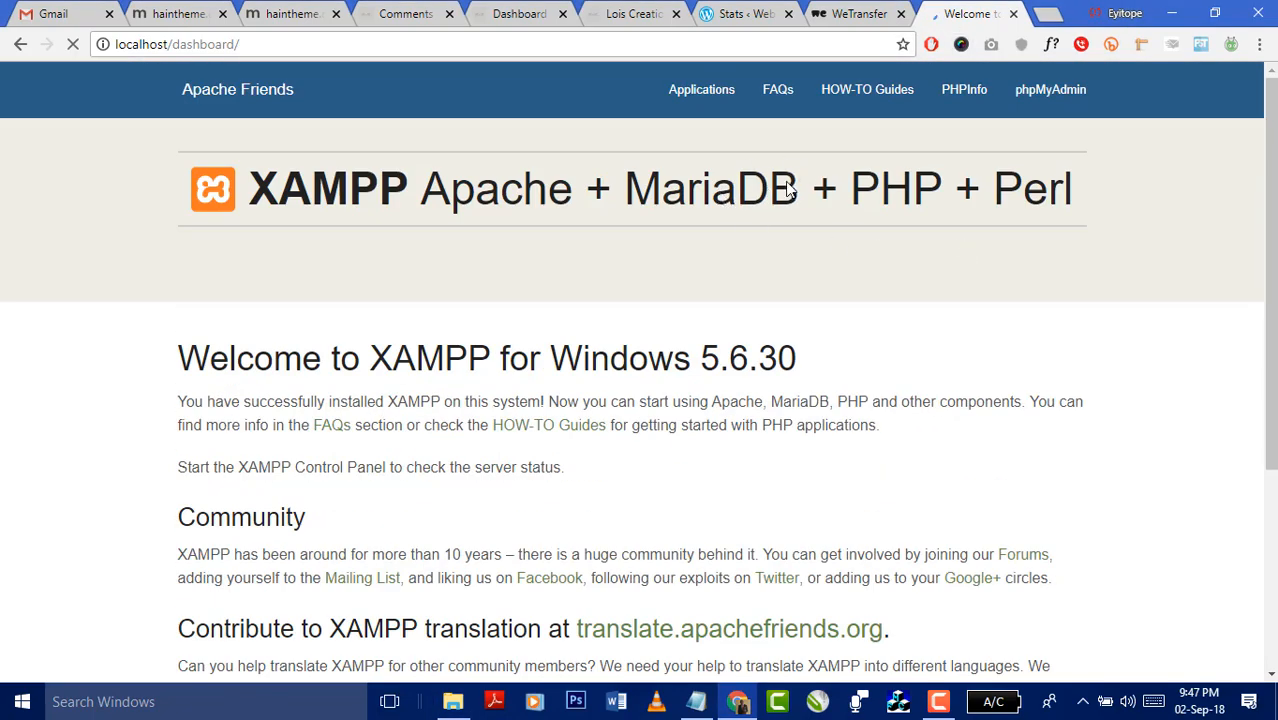
drag(800, 185, 637, 188)
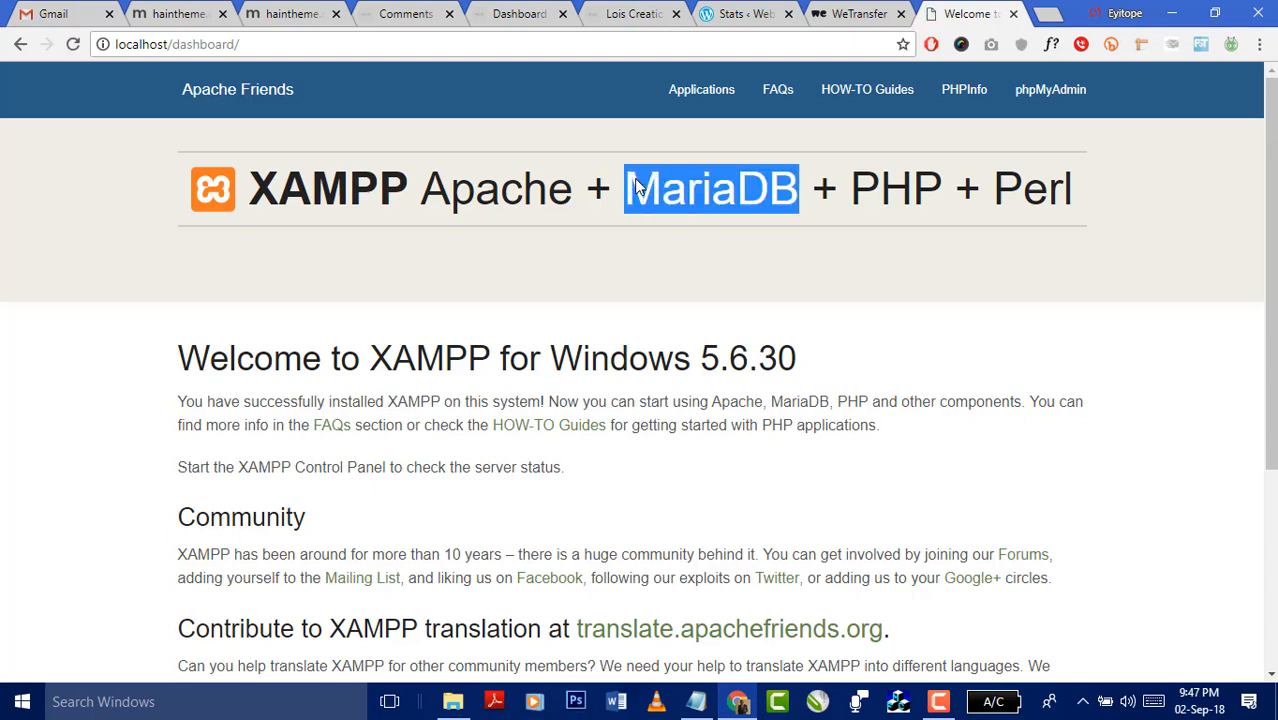
click(779, 214)
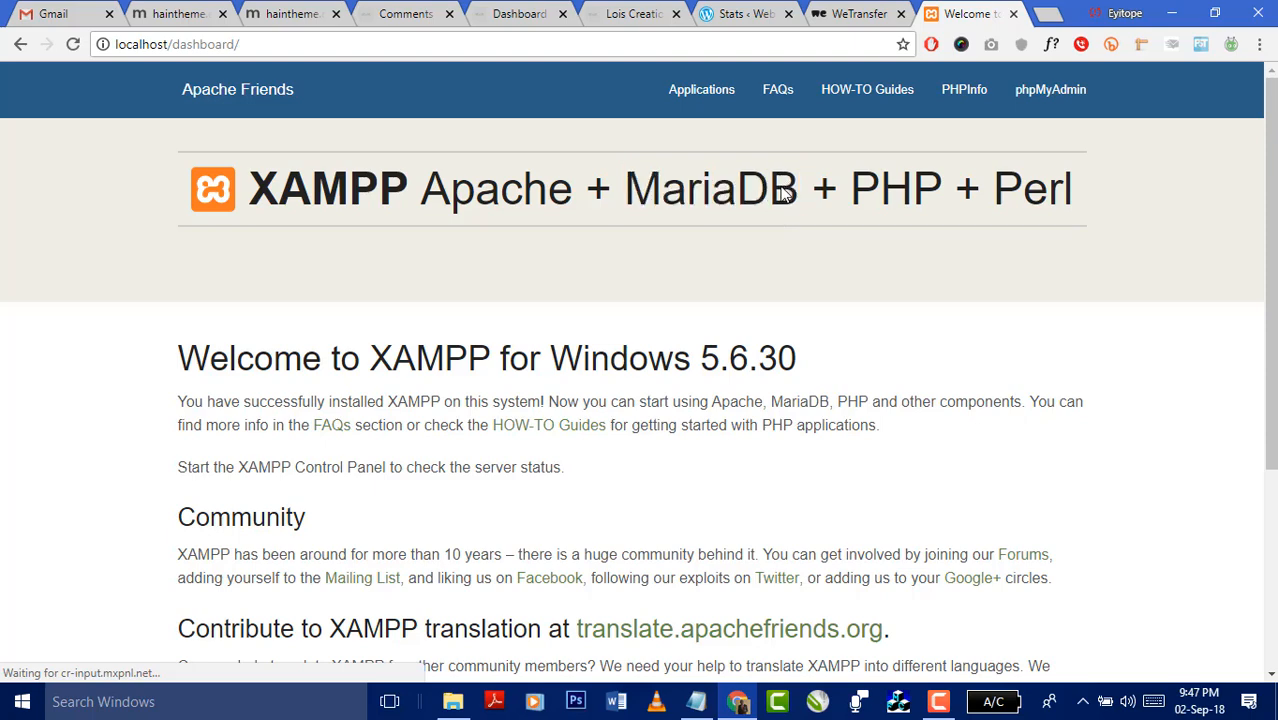
drag(795, 190, 628, 192)
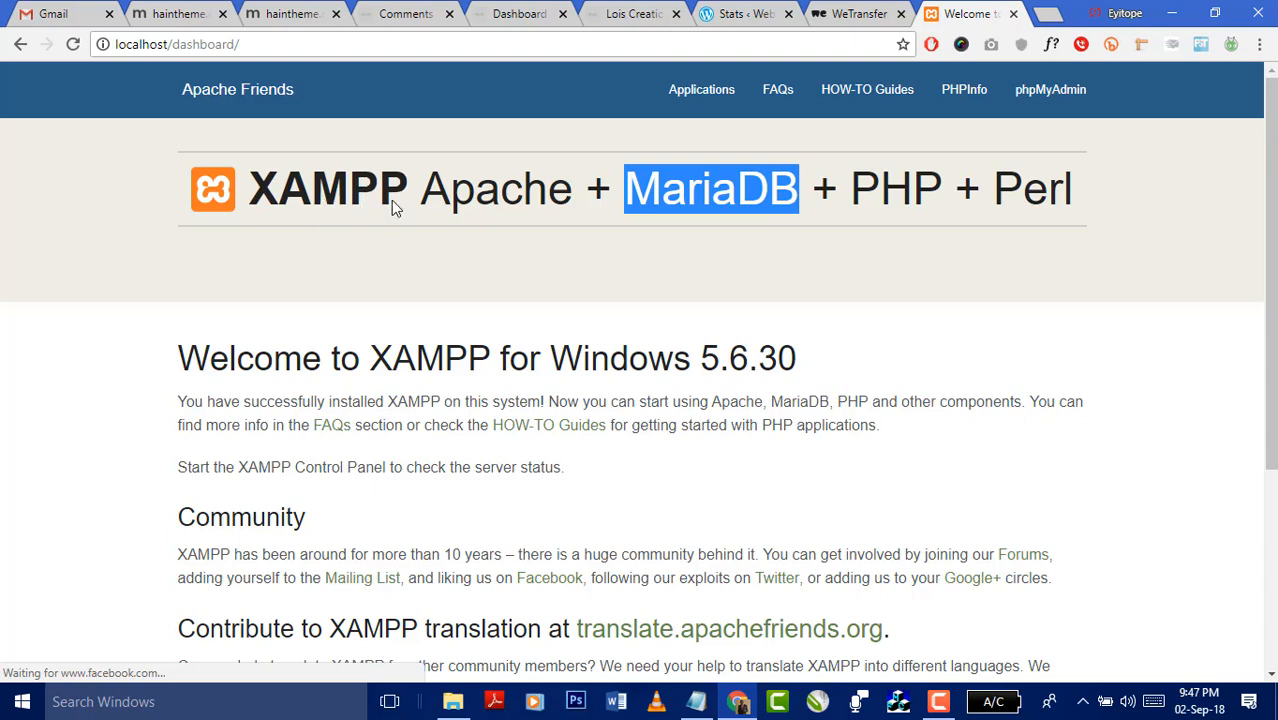
click(712, 240)
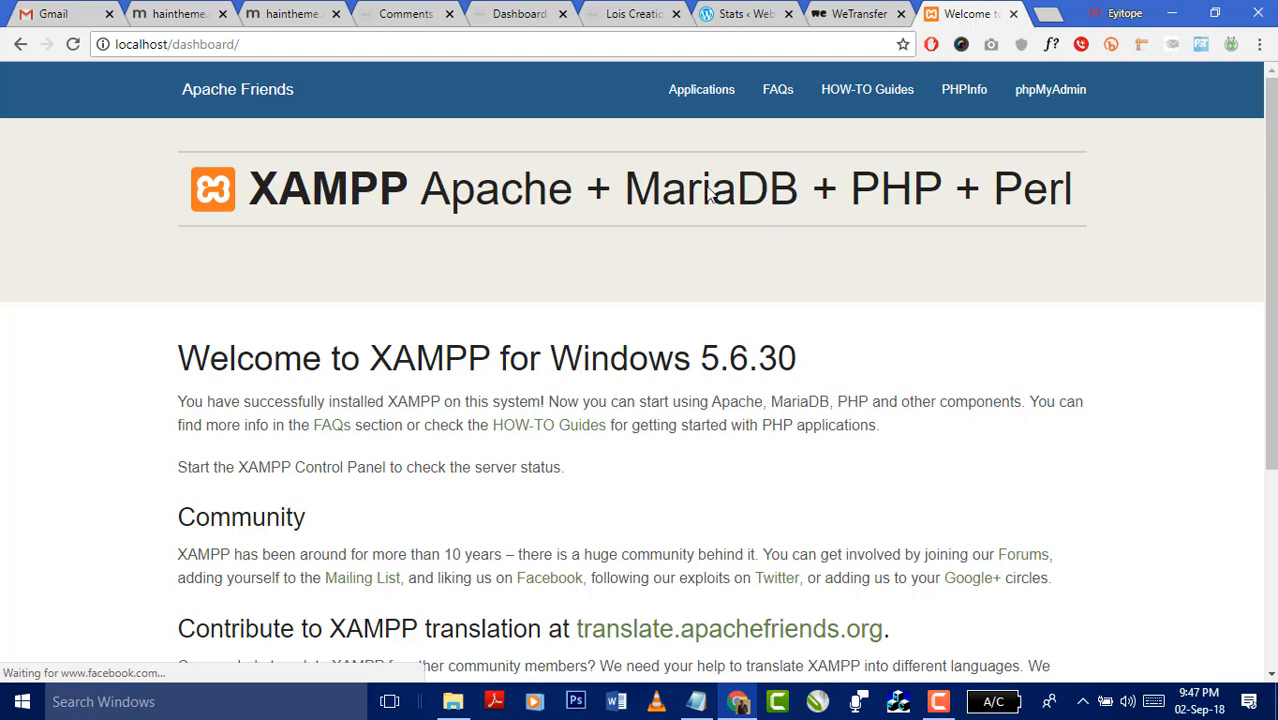
drag(800, 195, 620, 192)
scroll(723, 214, down, 3)
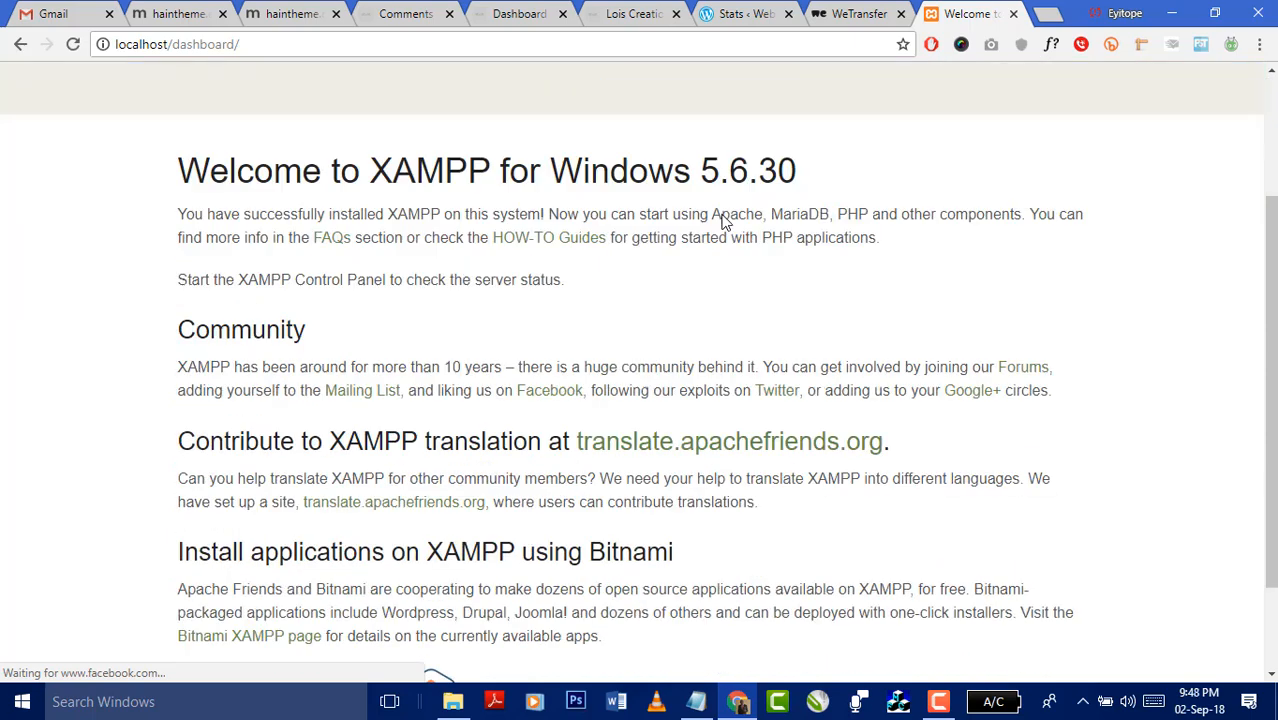
scroll(723, 220, up, 2)
scroll(728, 224, up, 1)
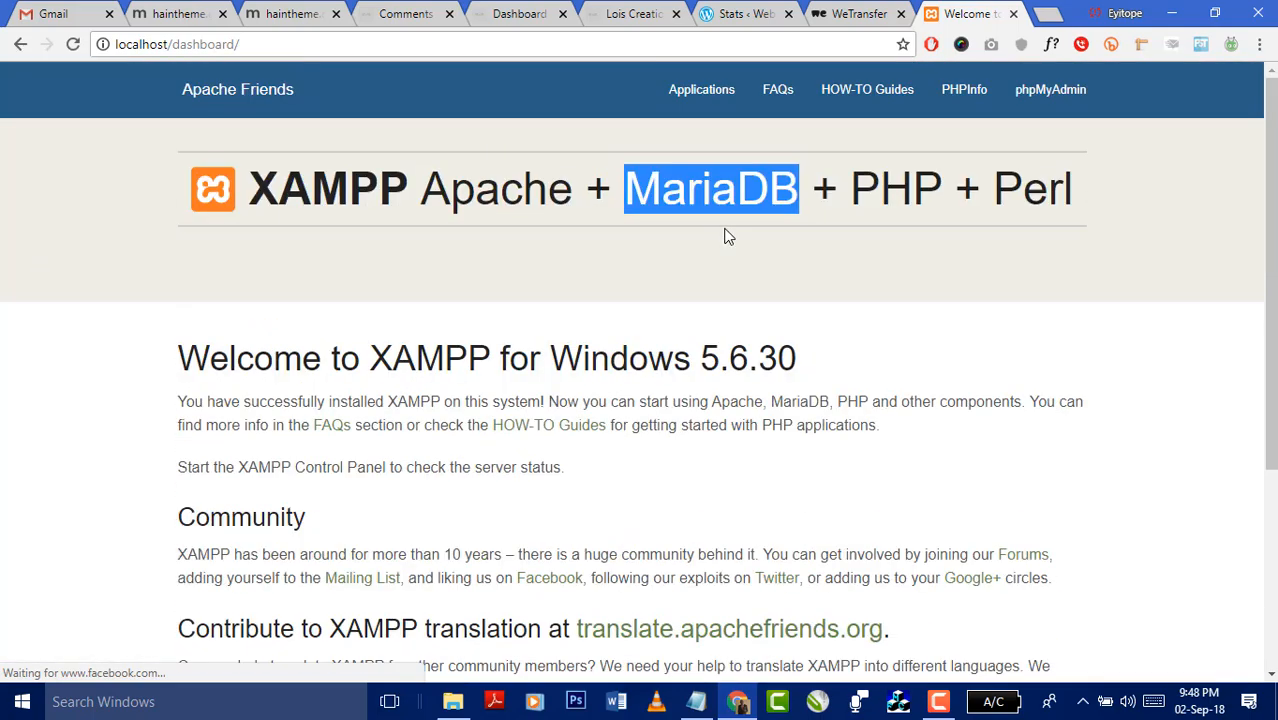
- Change the address from localhost/dashboard/ to localhost/Circa and scroll through the Circa home page
click(180, 50)
click(181, 45)
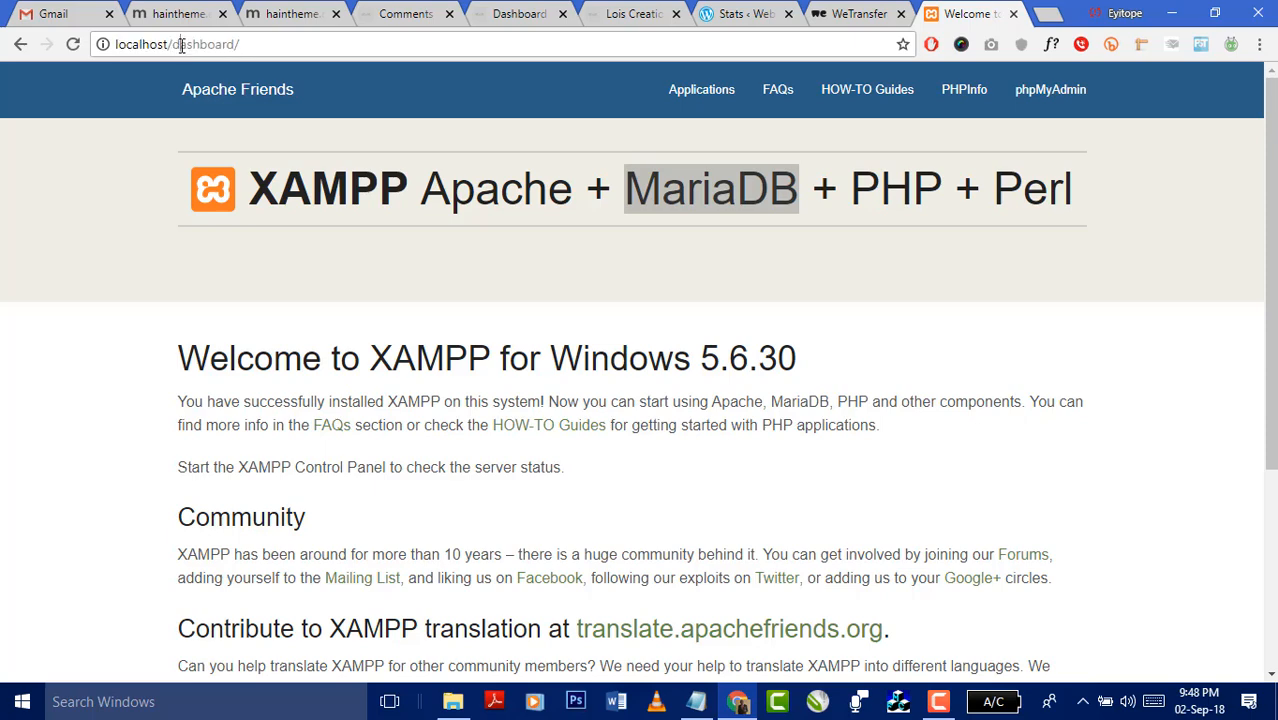
drag(175, 45, 288, 53)
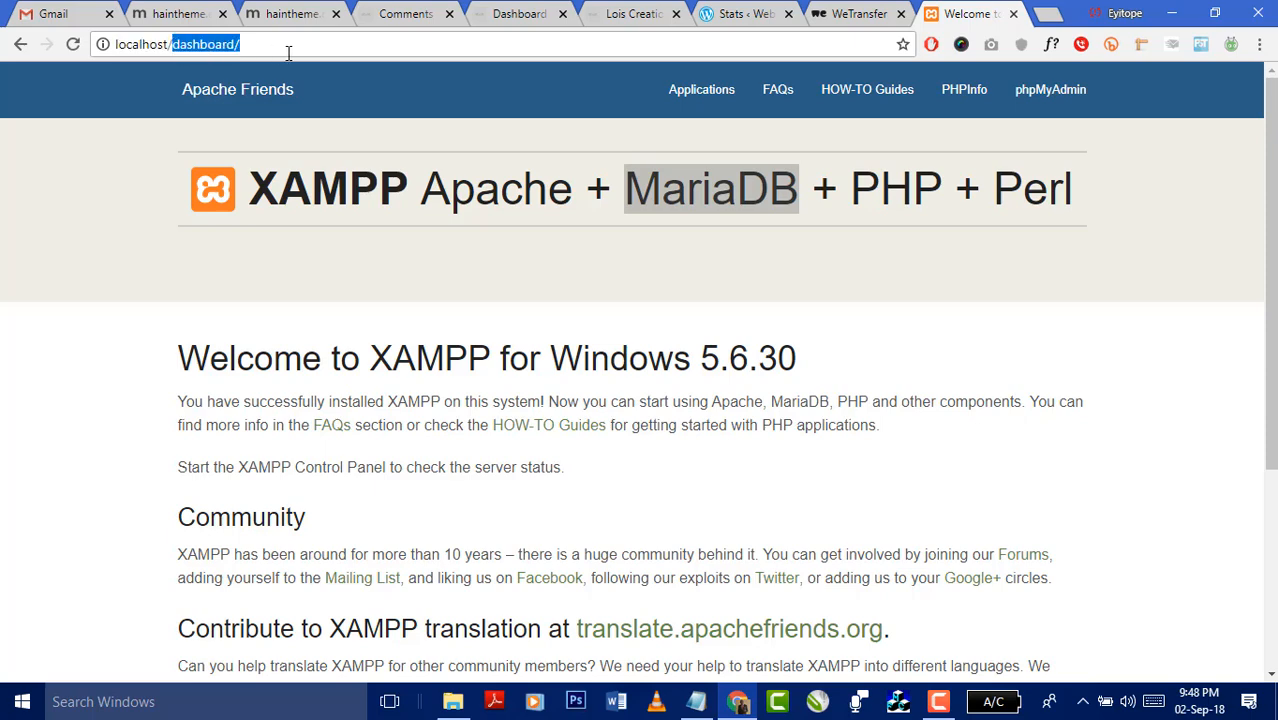
text(Circa)
key(Return)
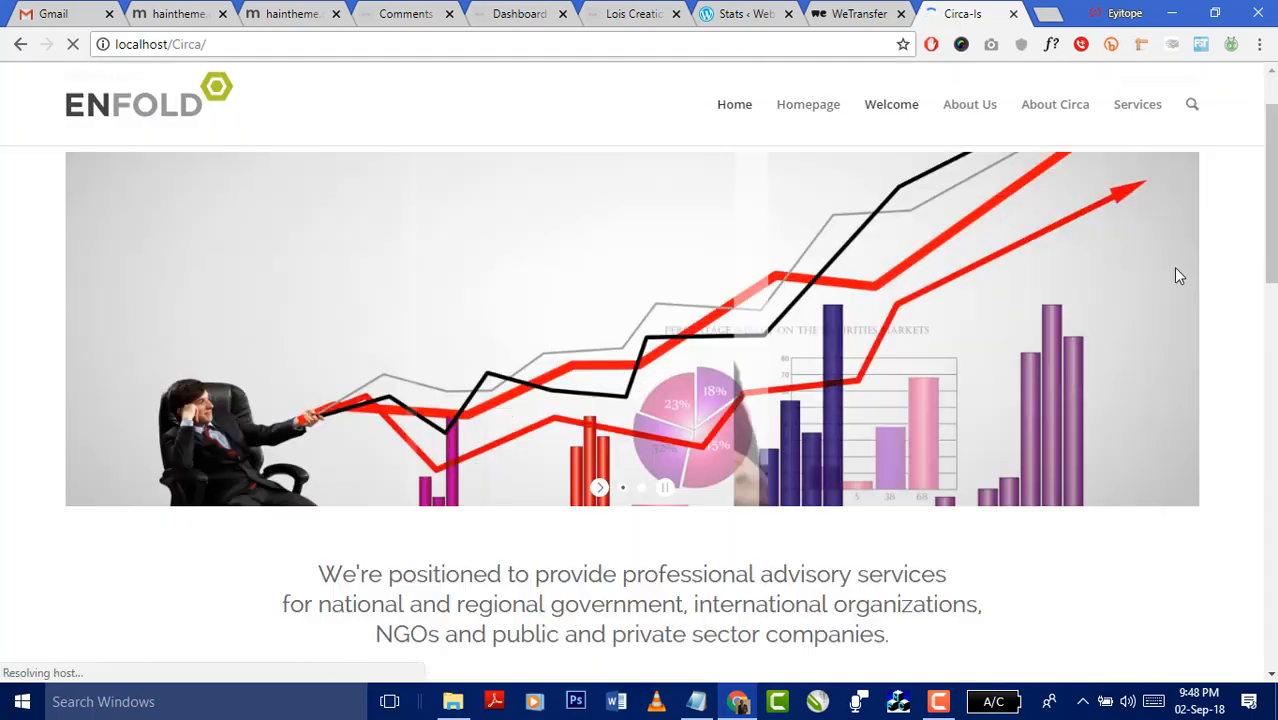
scroll(1180, 290, down, 2)
scroll(1185, 304, up, 2)
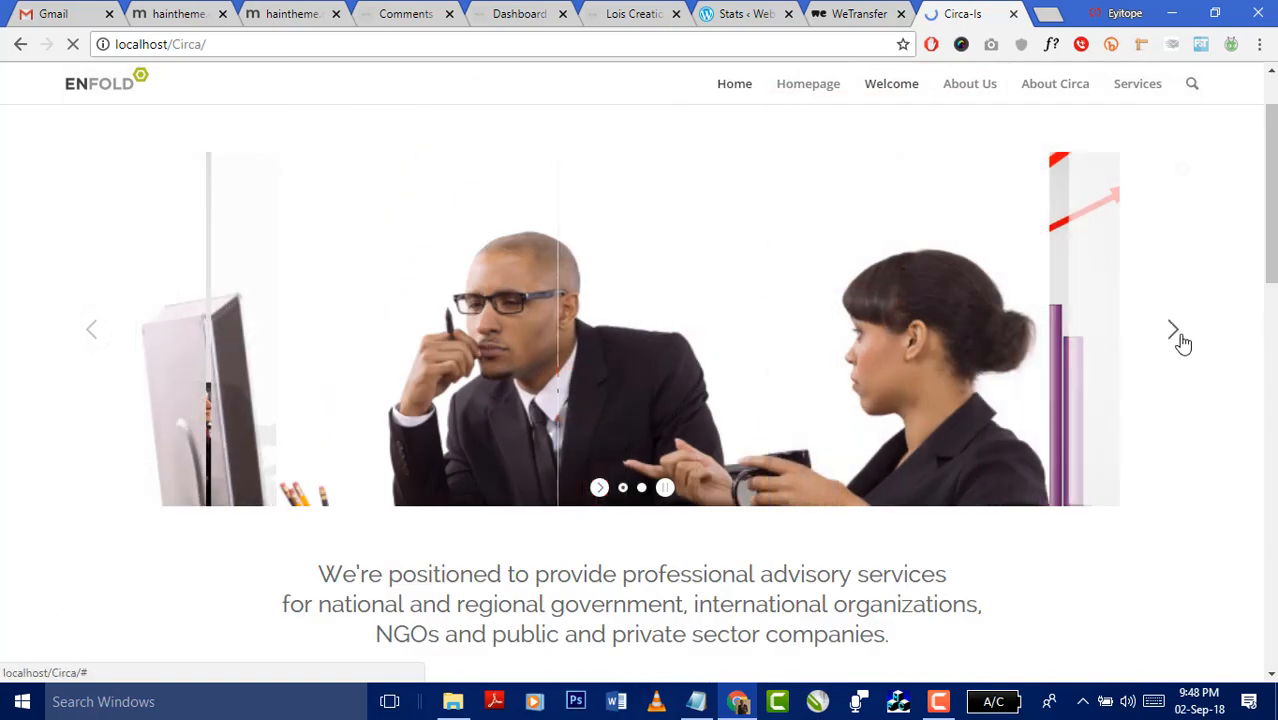
scroll(1250, 320, down, 8)
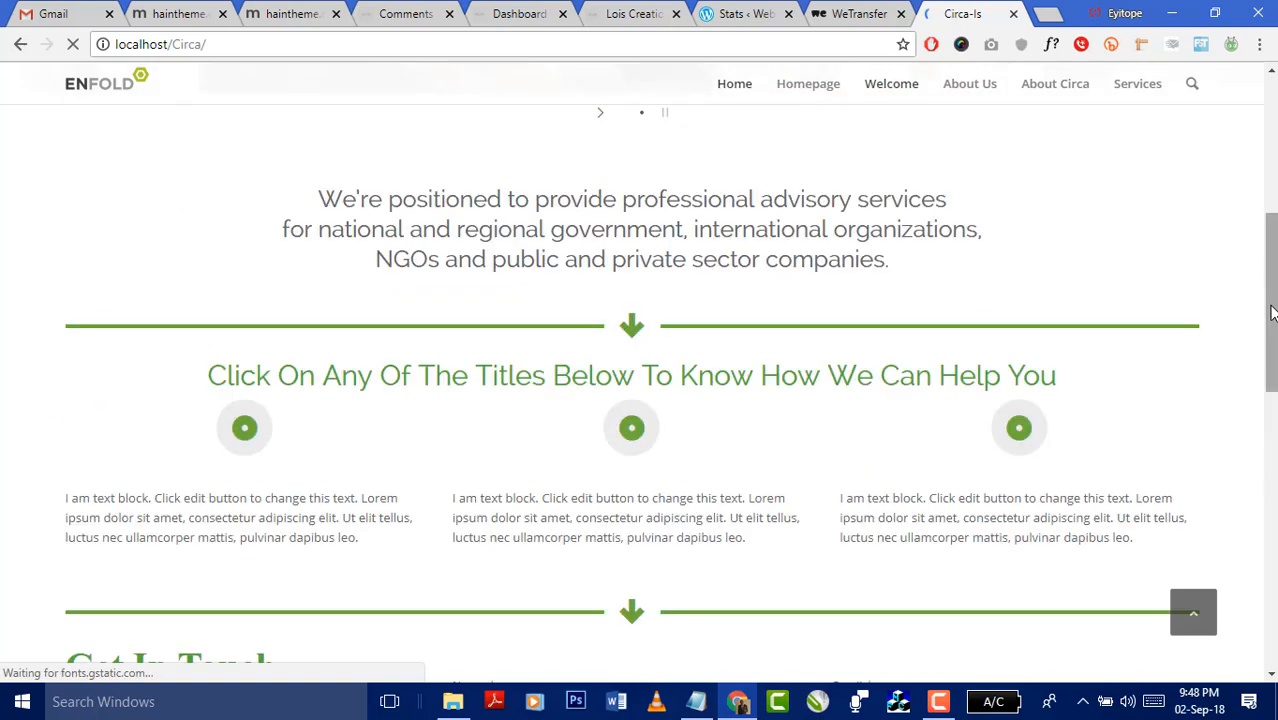
scroll(1270, 313, down, 4)
scroll(1268, 302, up, 11)
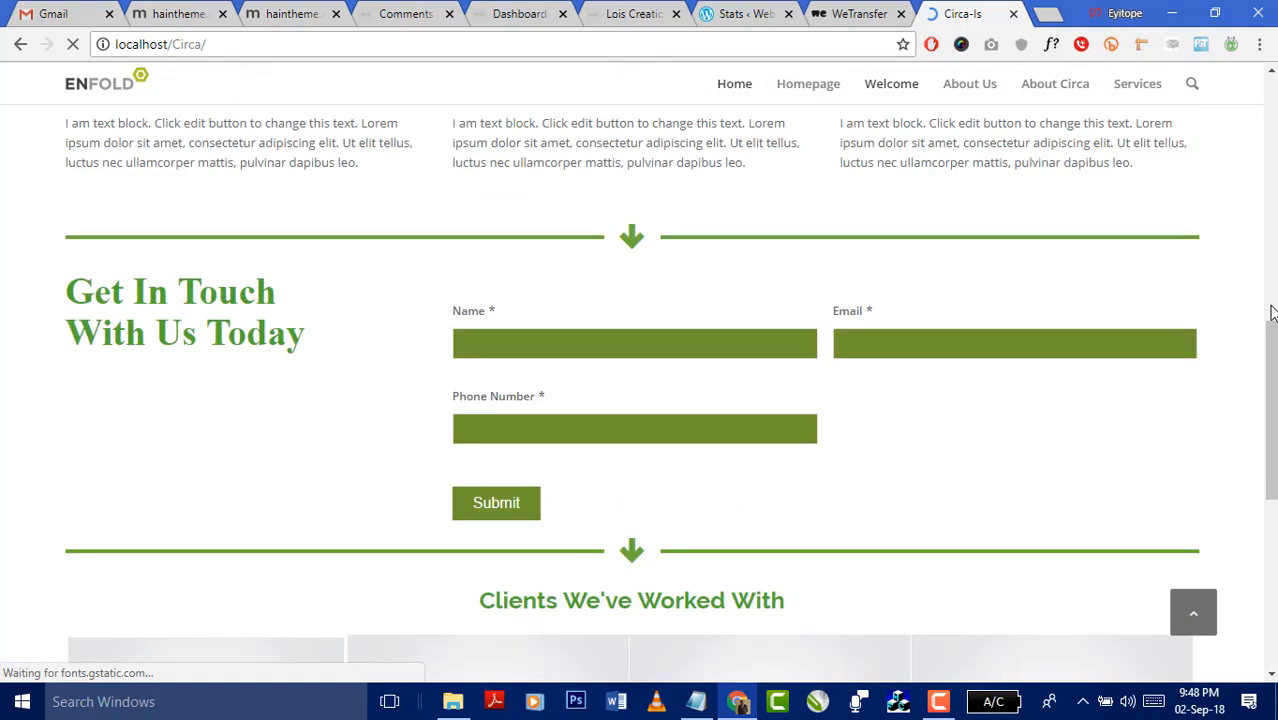
scroll(1268, 302, up, 2)
- Open the Circa site's admin page at localhost/Circa/wp-admin
click(268, 41)
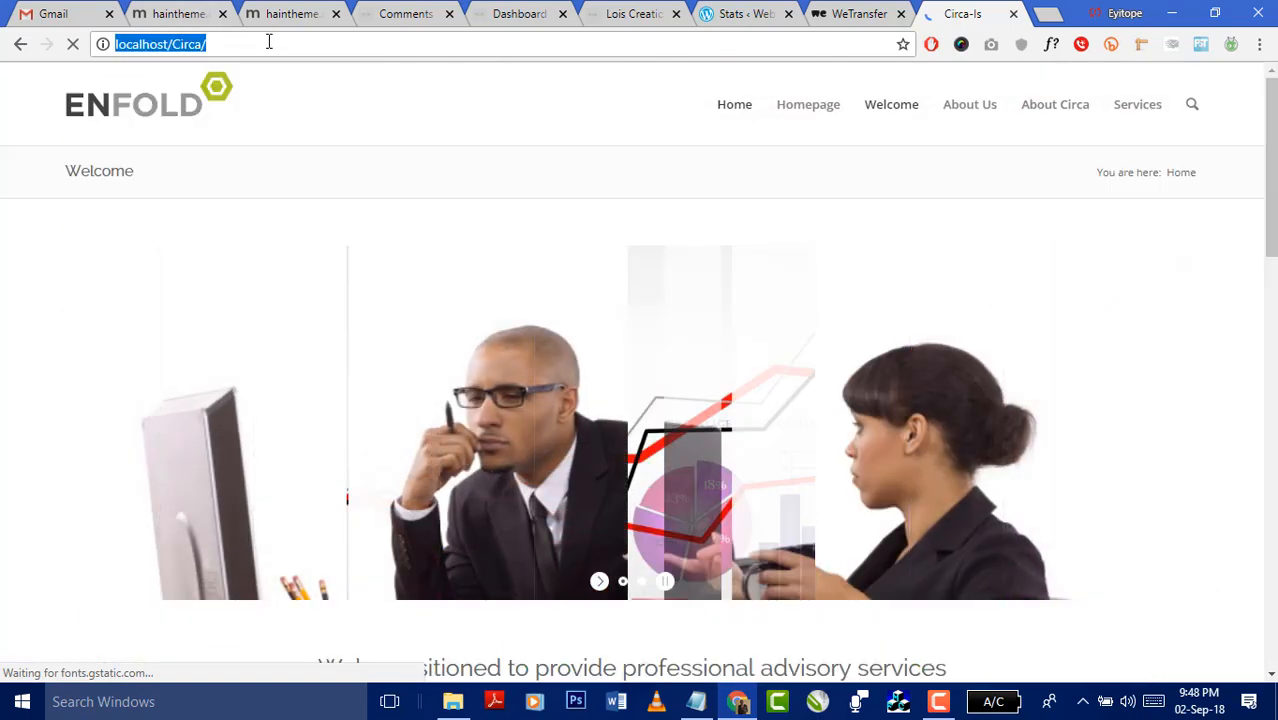
click(270, 41)
text(wp-a)
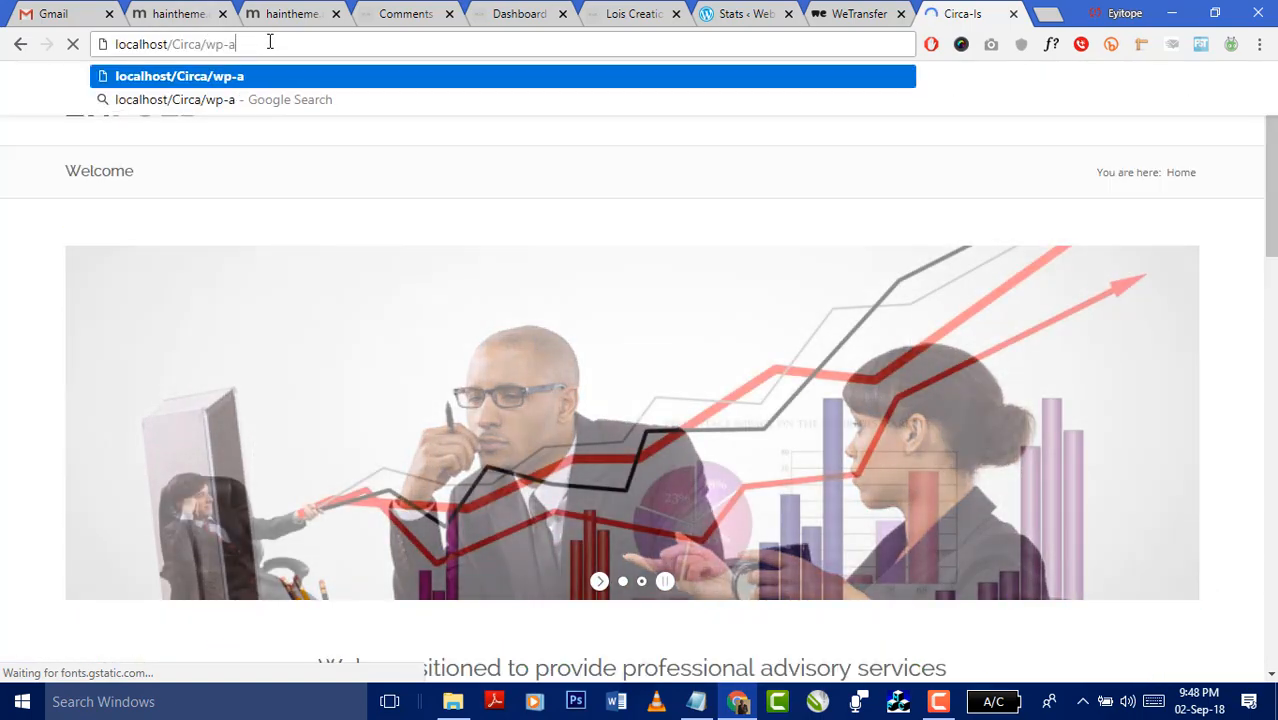
text(dmin)
key(Return)
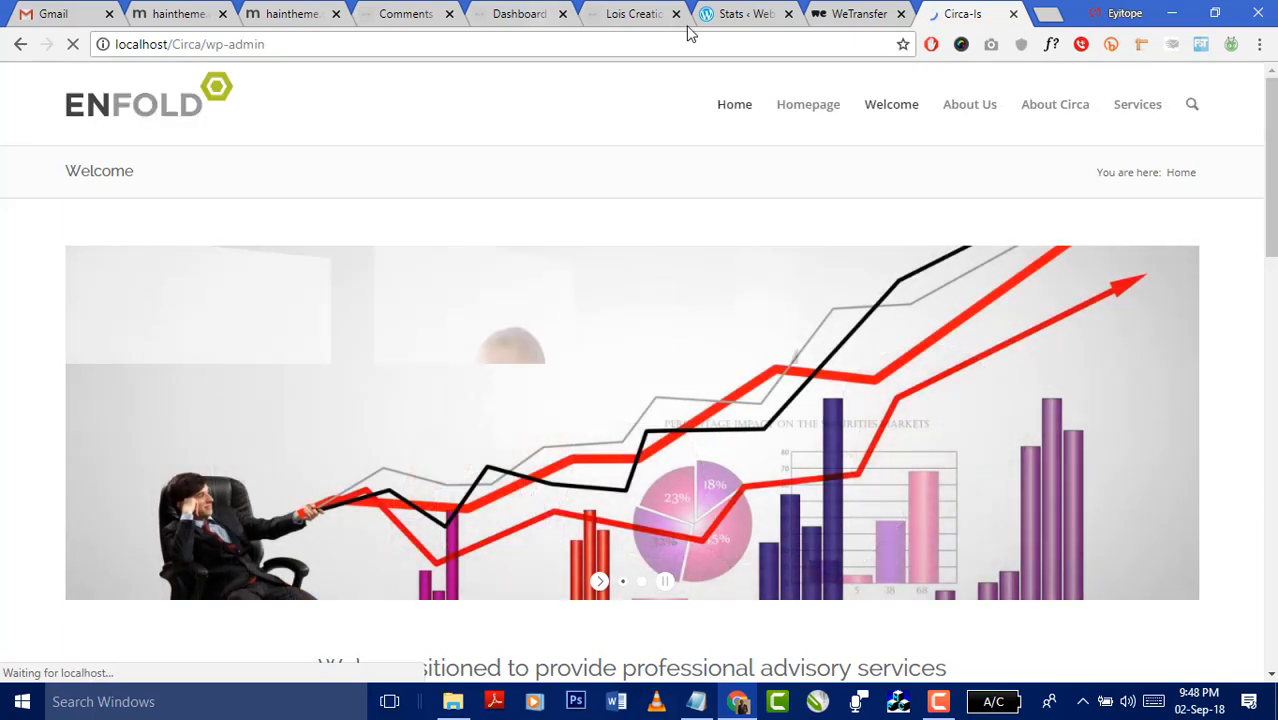
- Load localhost/CircaWebsite in a new tab, then switch back to the Circa-Is login page
click(1045, 14)
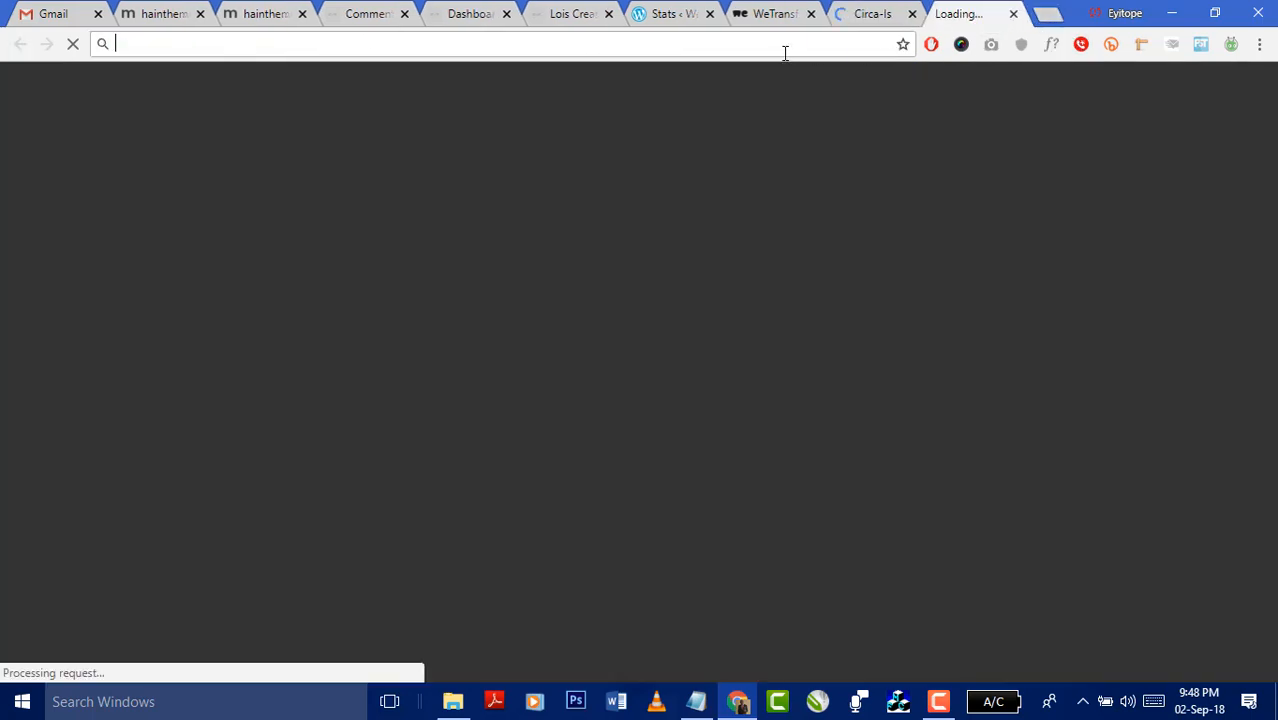
text(localhos)
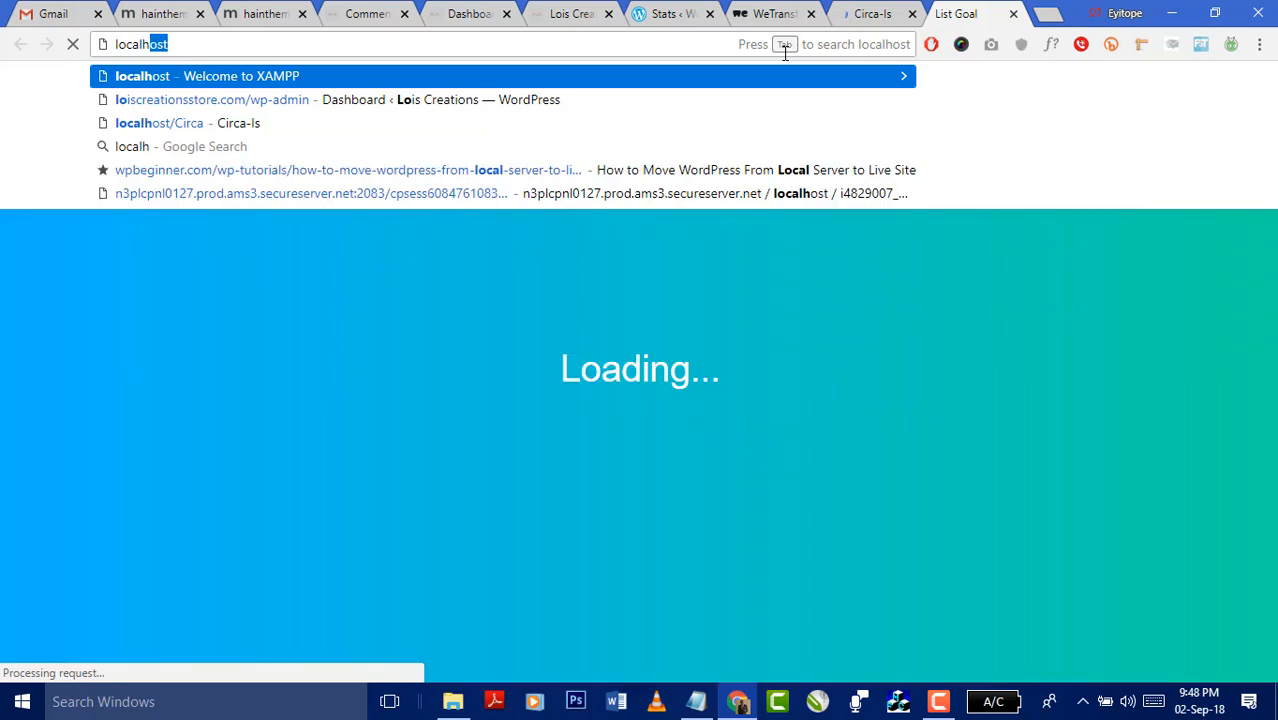
text(t/)
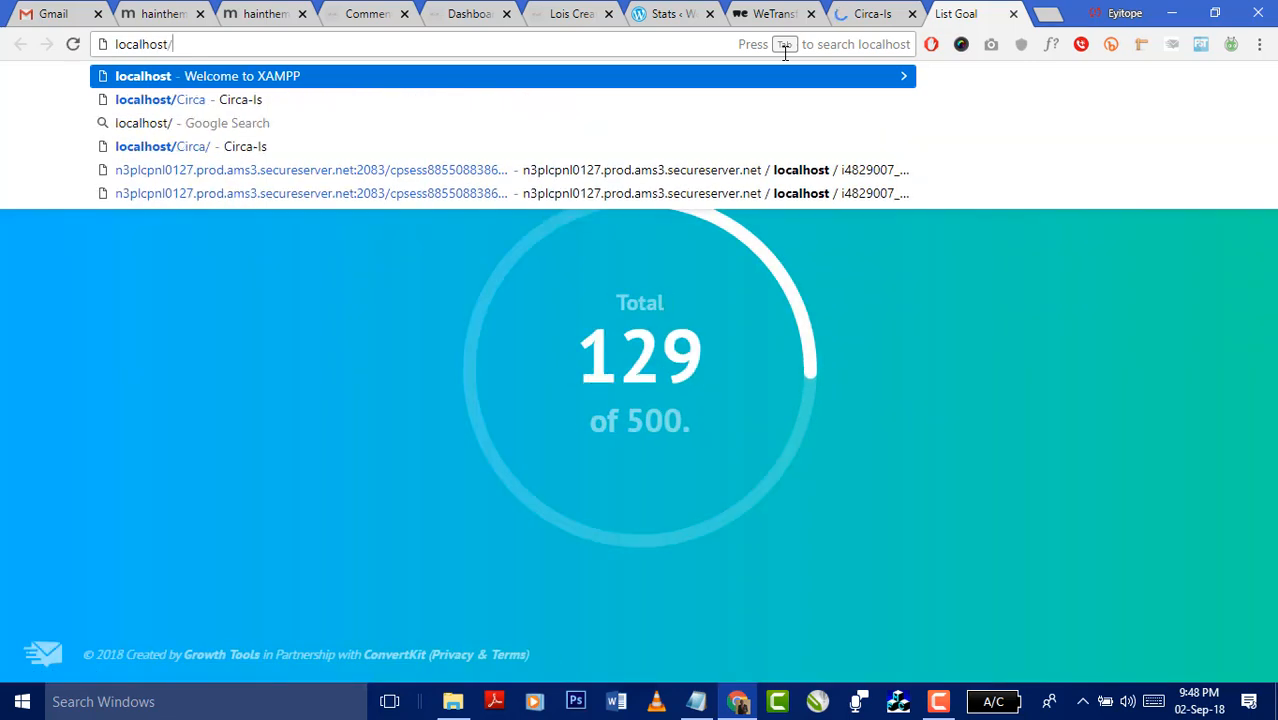
text(Circa)
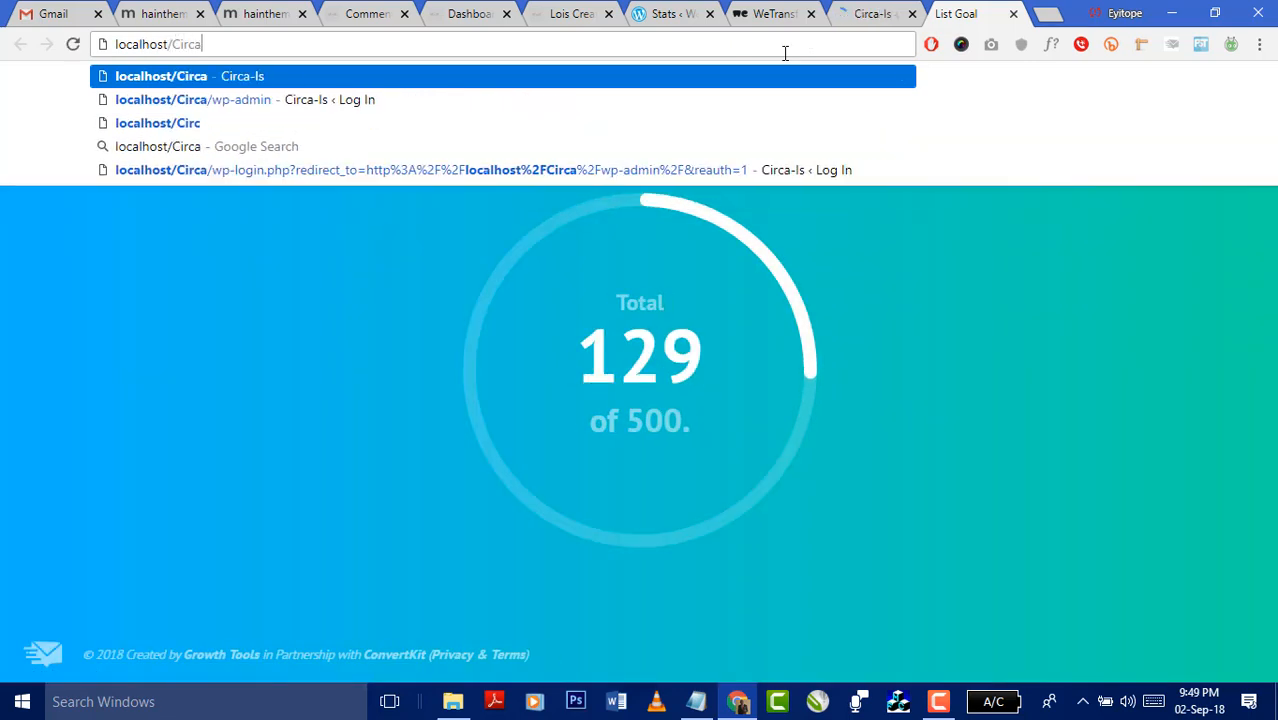
text(Website)
key(Return)
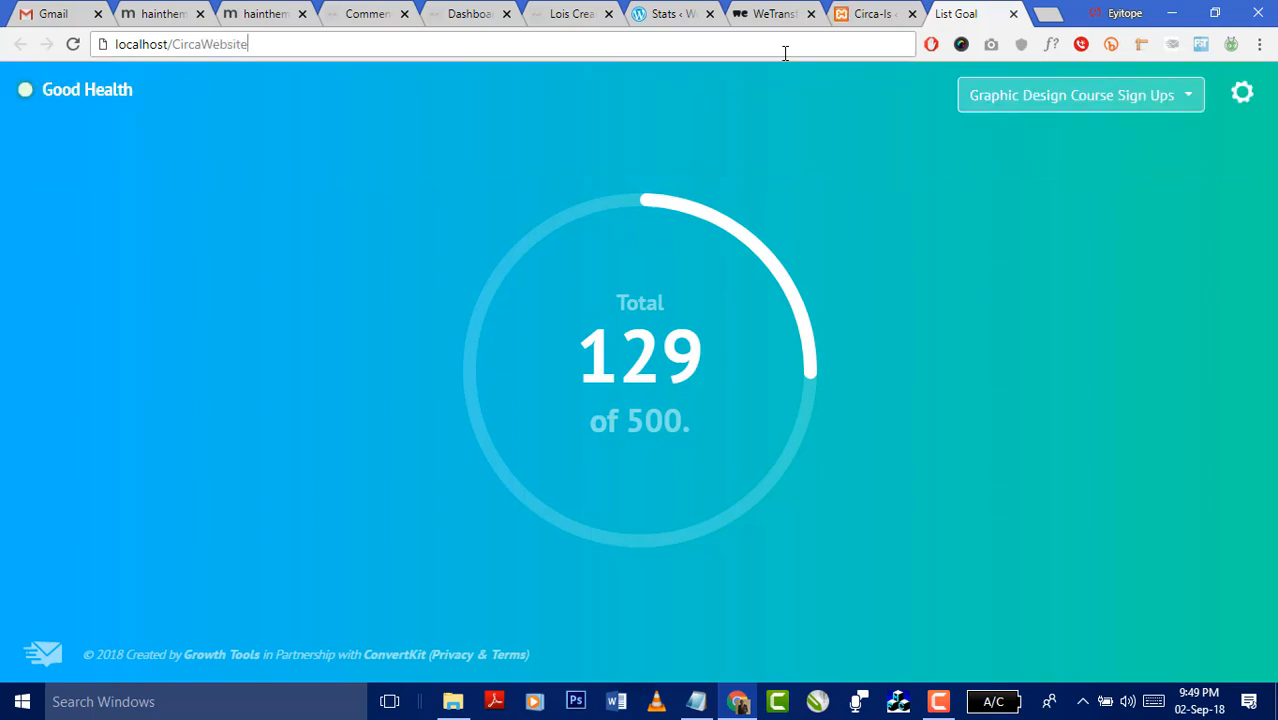
click(453, 701)
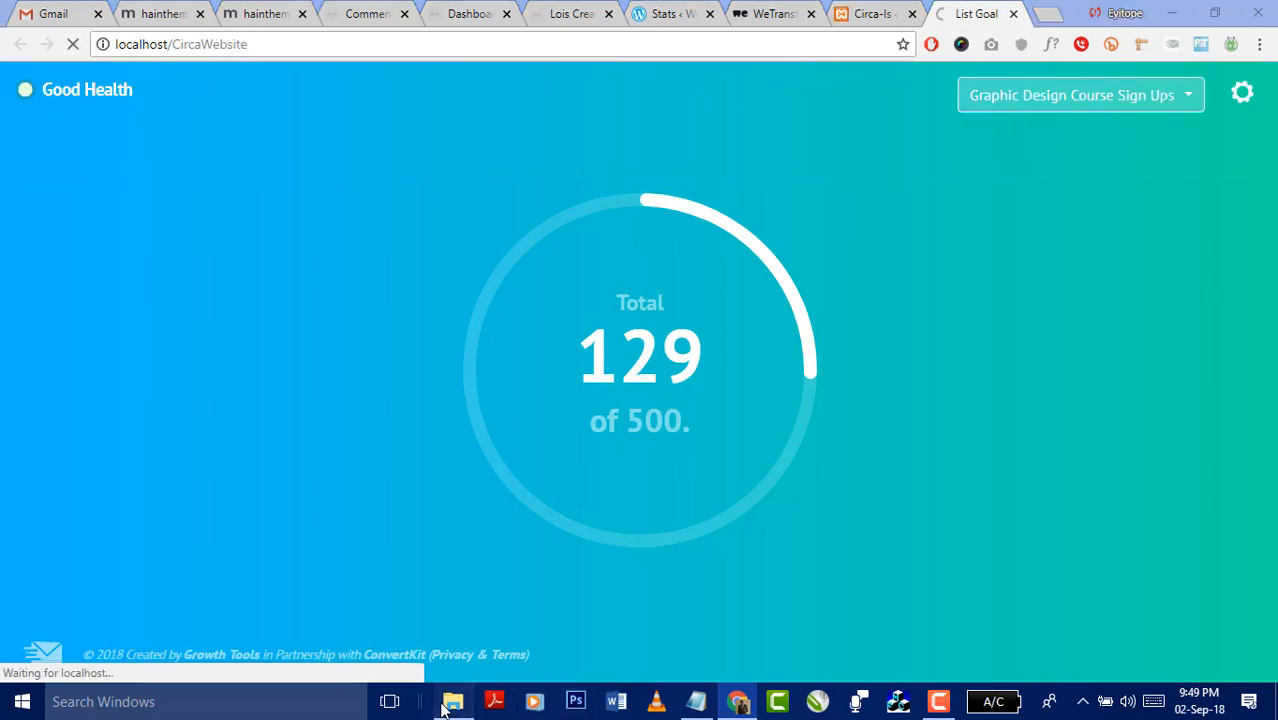
click(453, 701)
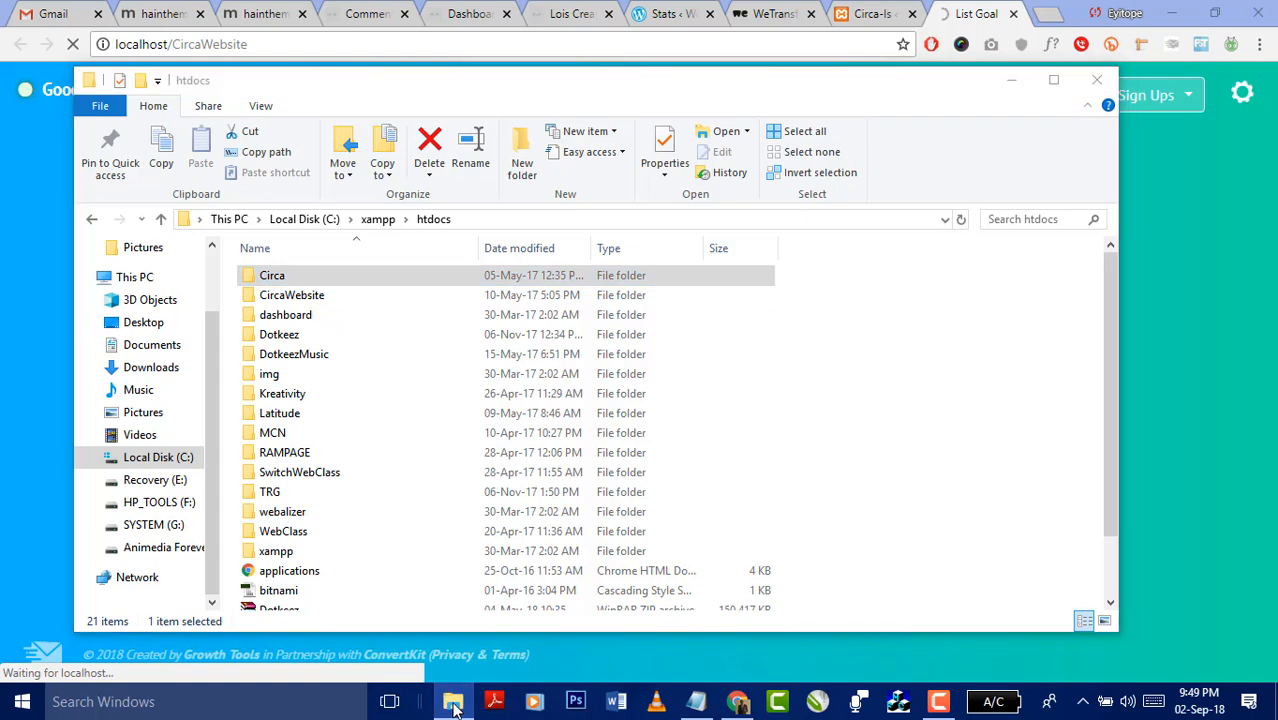
click(862, 24)
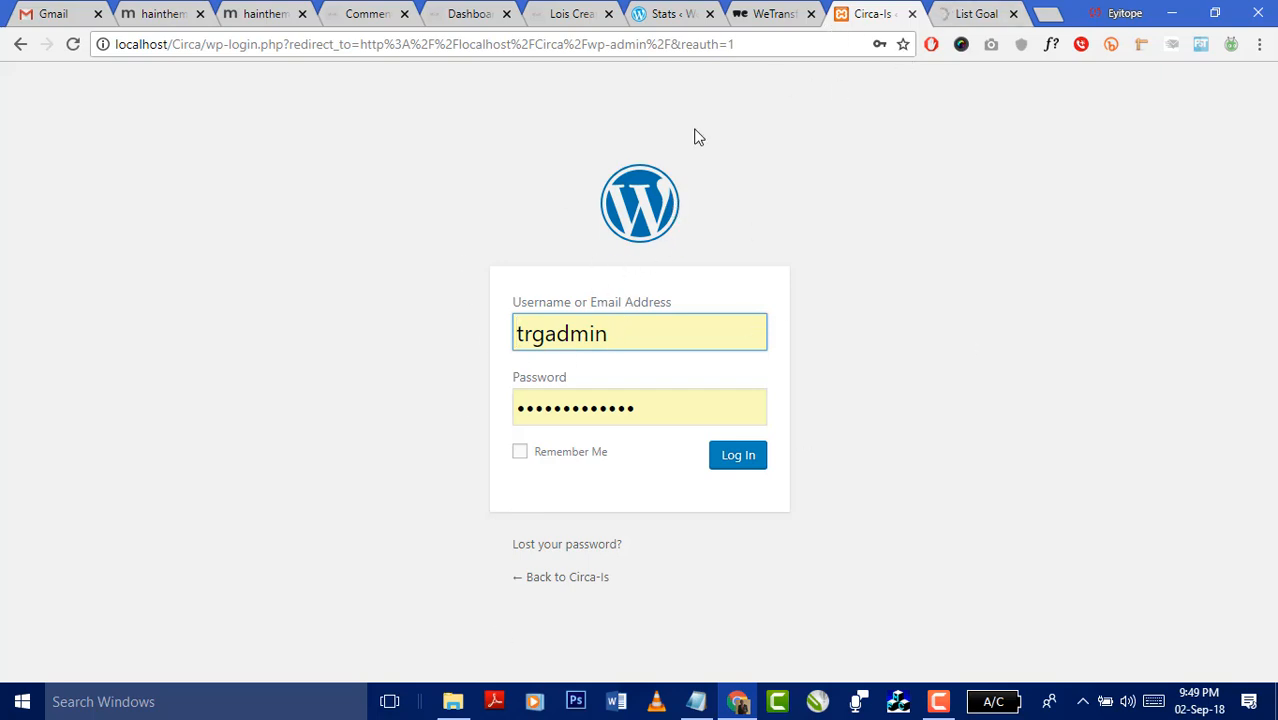
- Scroll through the CircaWebsite Enfold home page, briefly checking the Circa-Is login tab
click(967, 16)
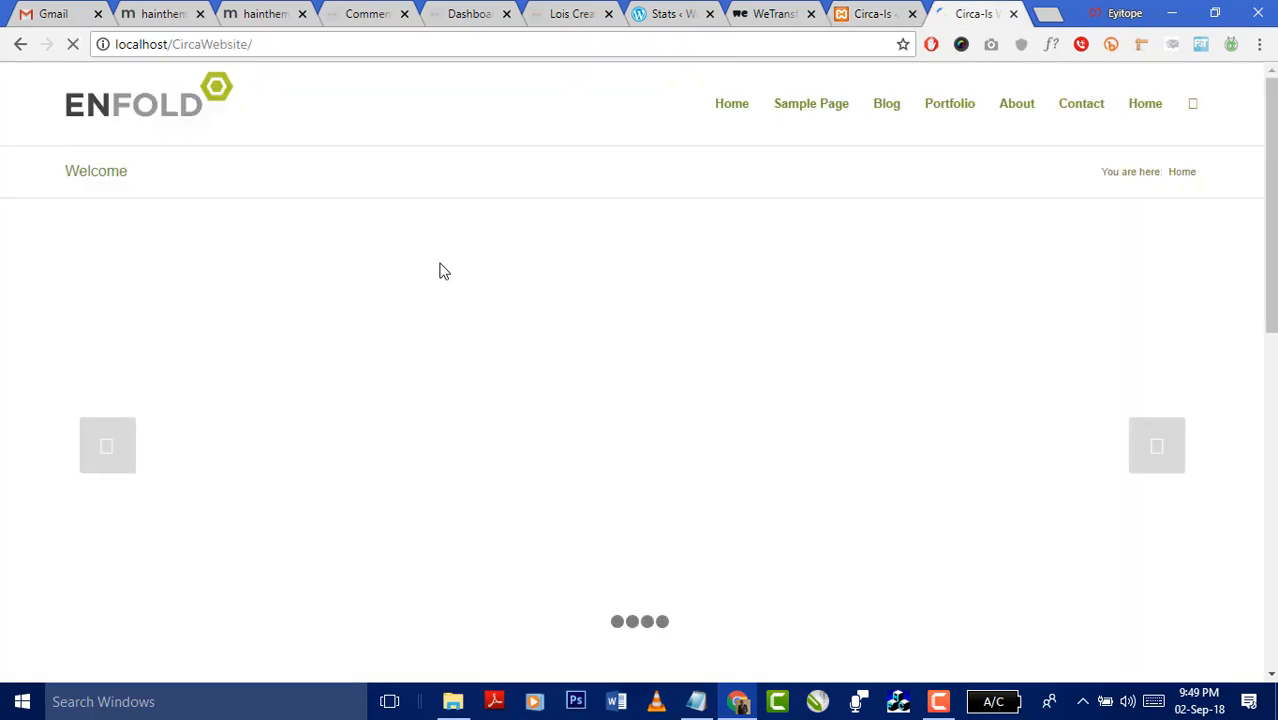
scroll(1244, 280, down, 8)
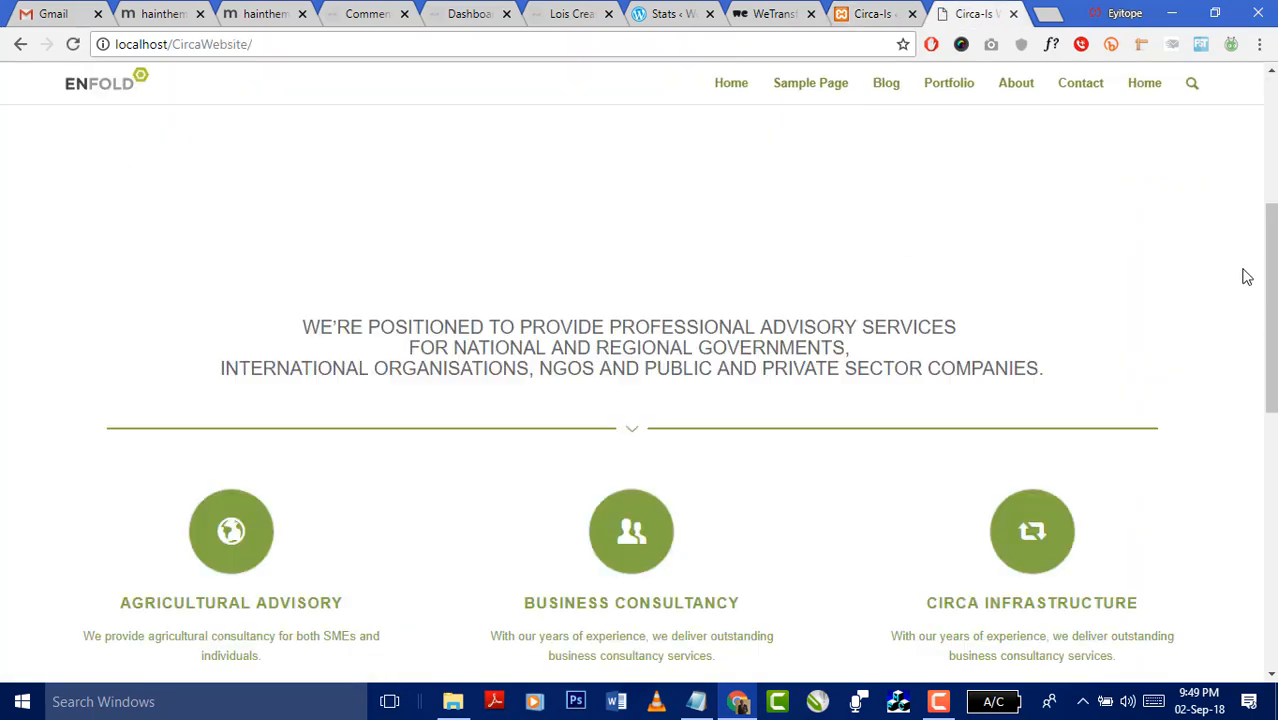
scroll(1248, 357, up, 10)
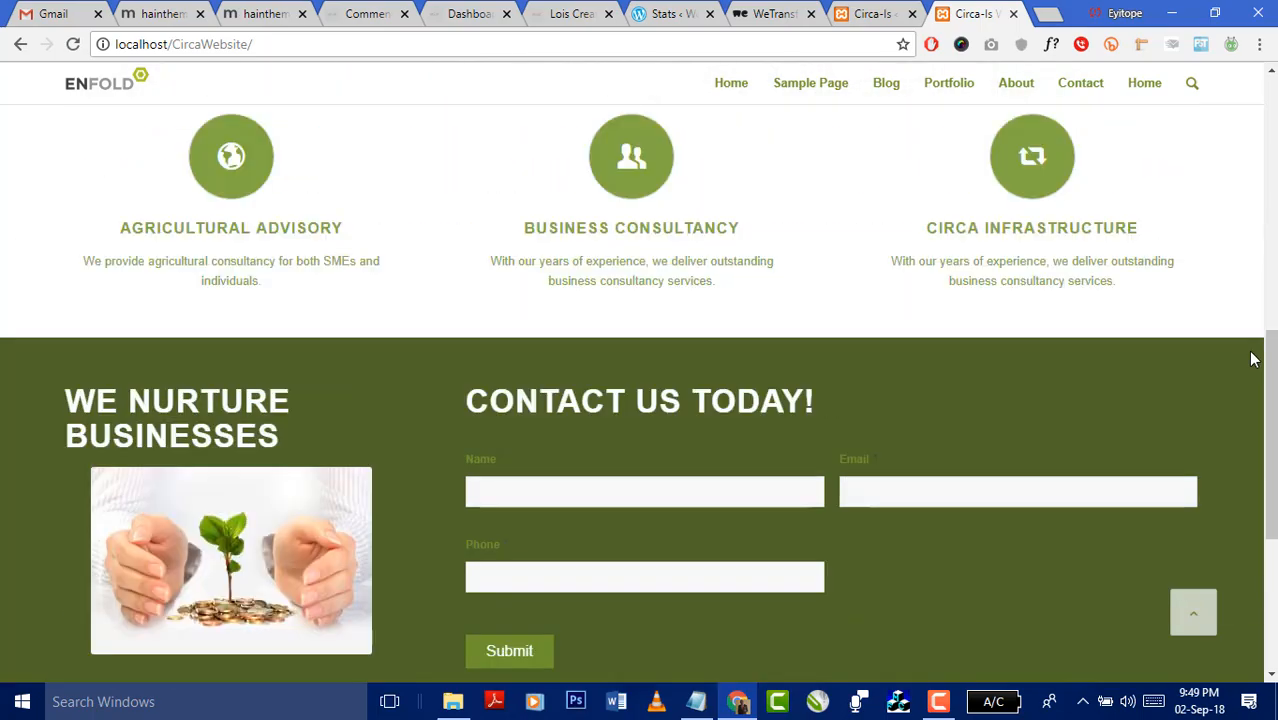
scroll(1244, 348, down, 12)
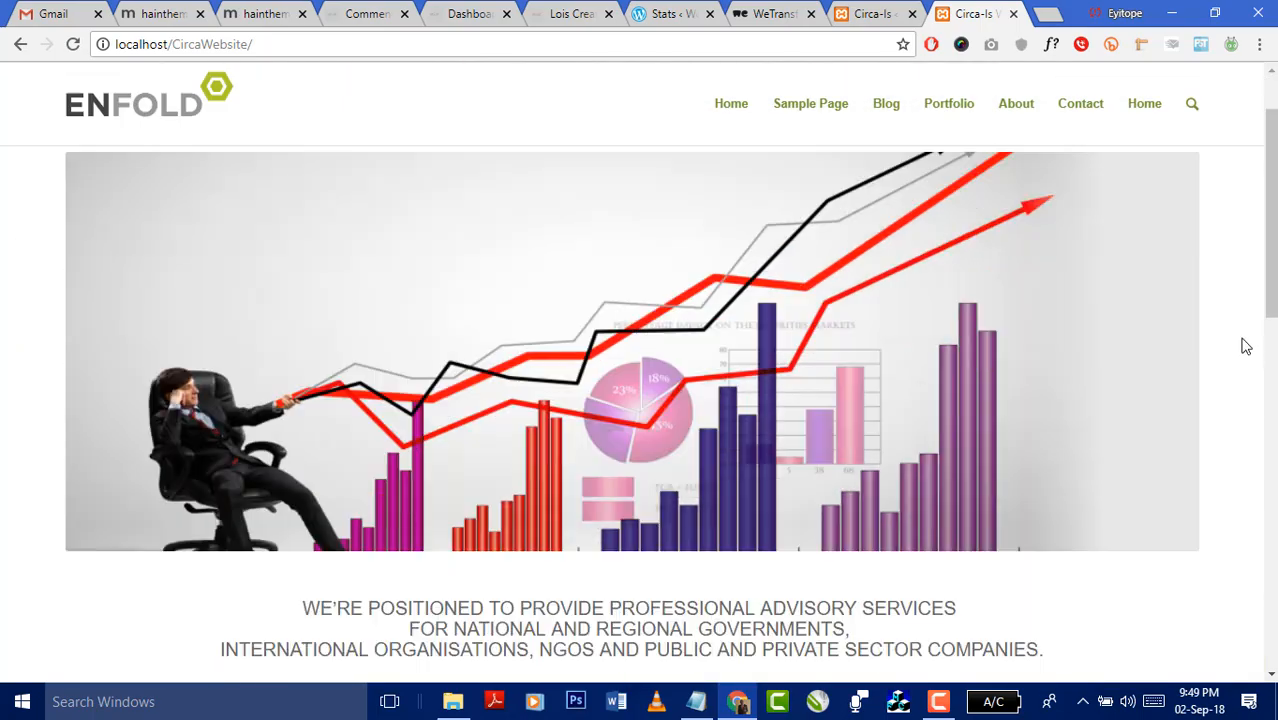
scroll(1244, 348, up, 9)
scroll(1244, 348, up, 4)
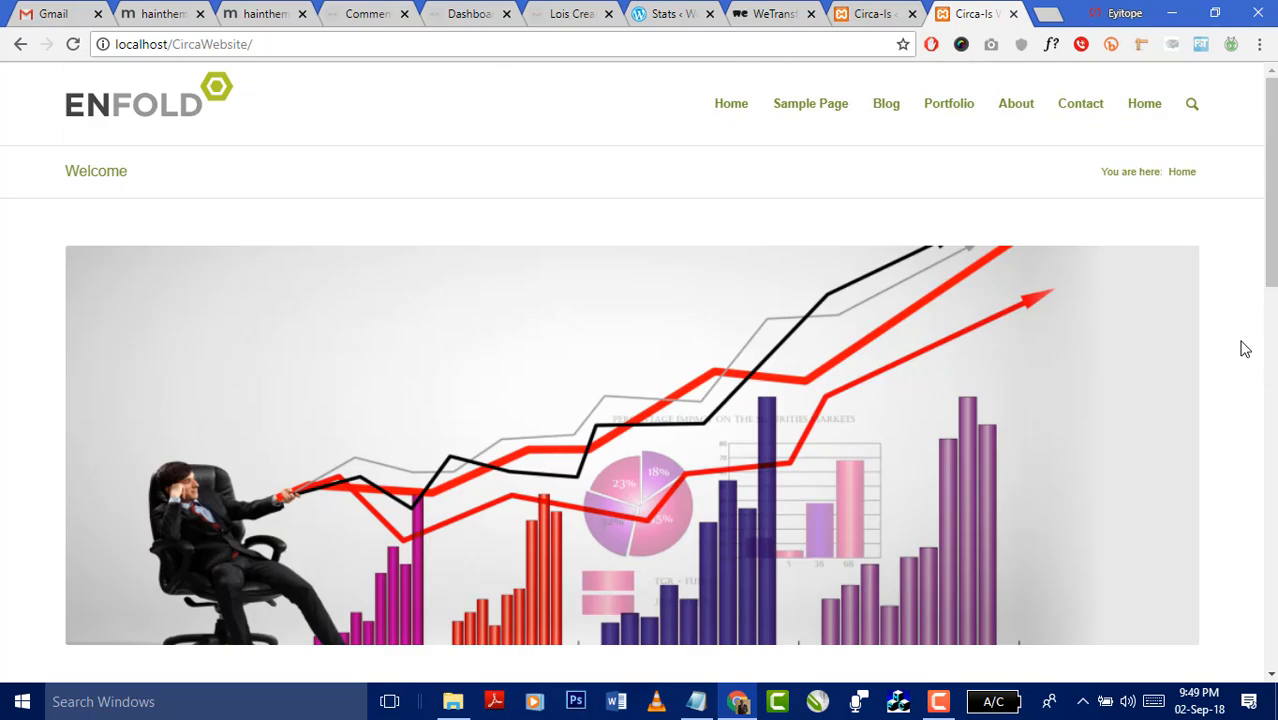
click(857, 18)
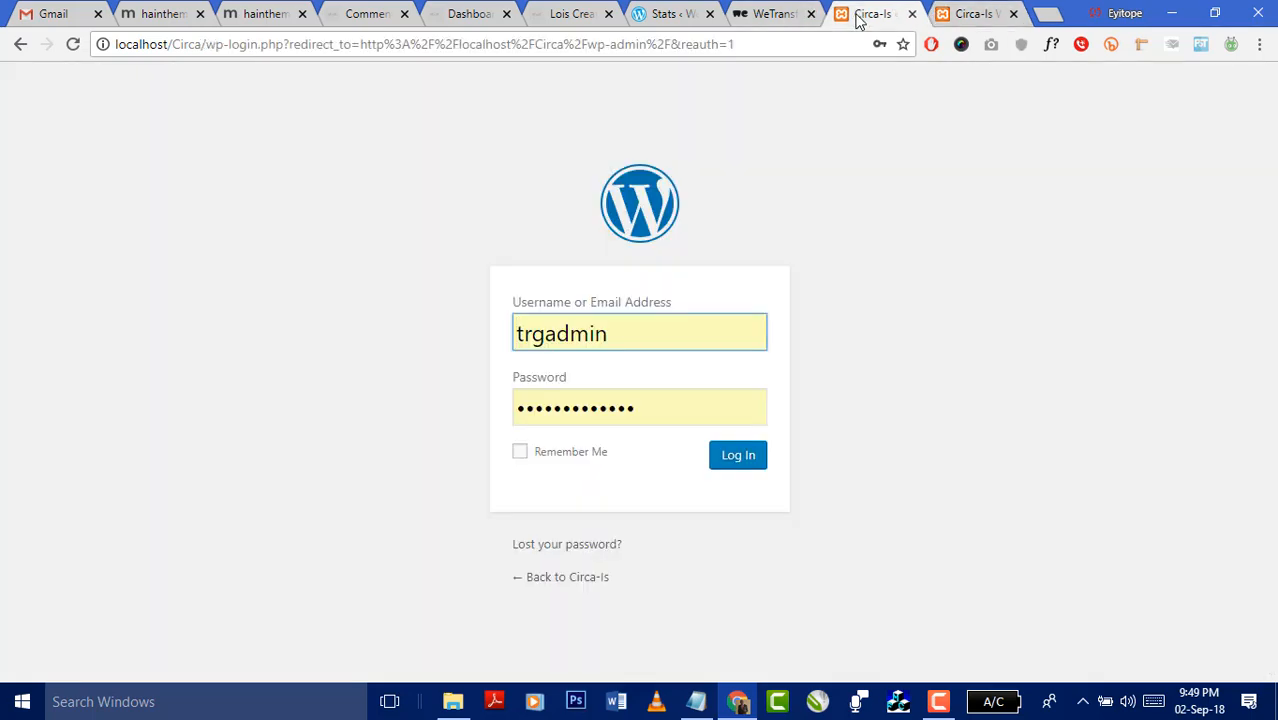
click(955, 18)
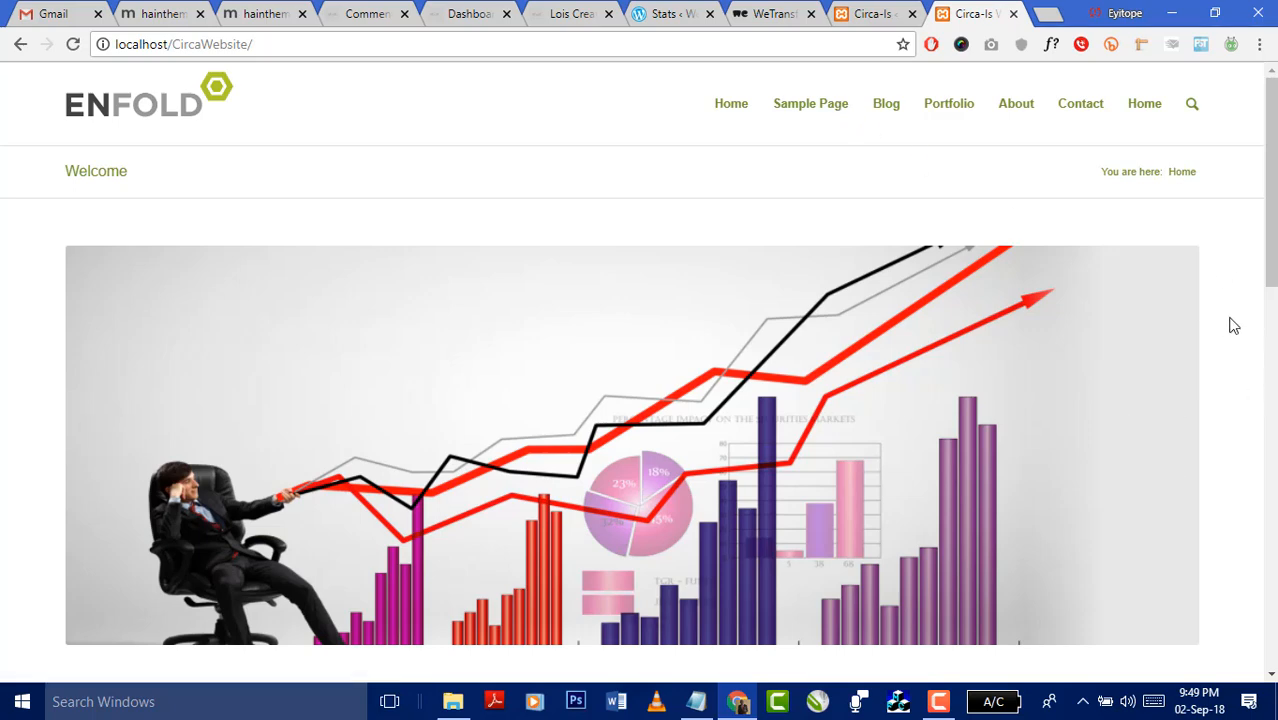
scroll(1230, 330, down, 5)
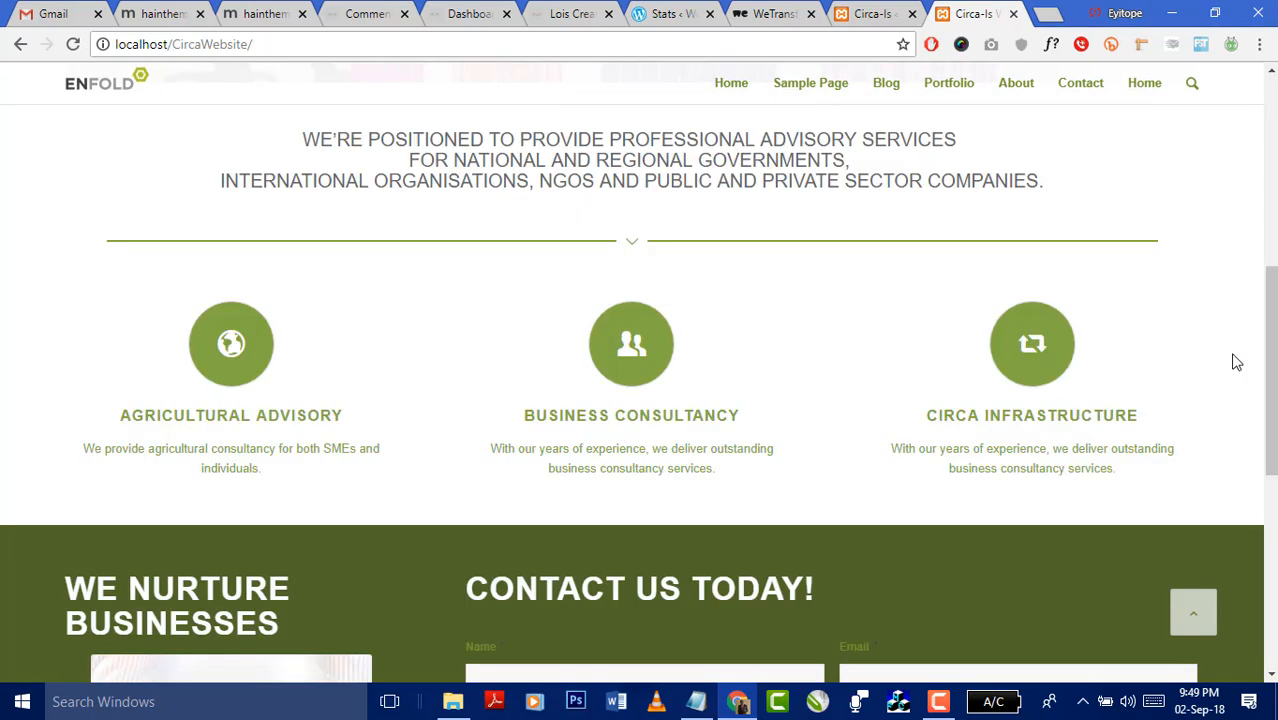
scroll(1238, 362, up, 2)
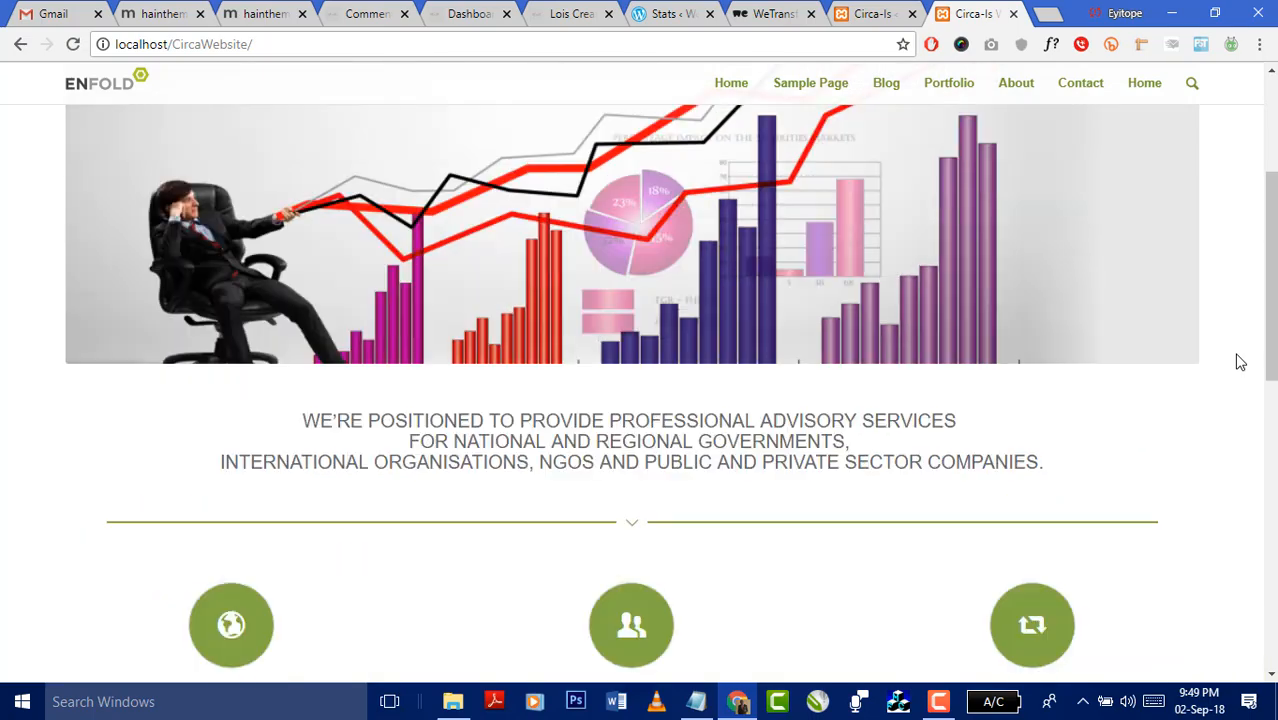
scroll(1240, 362, down, 3)
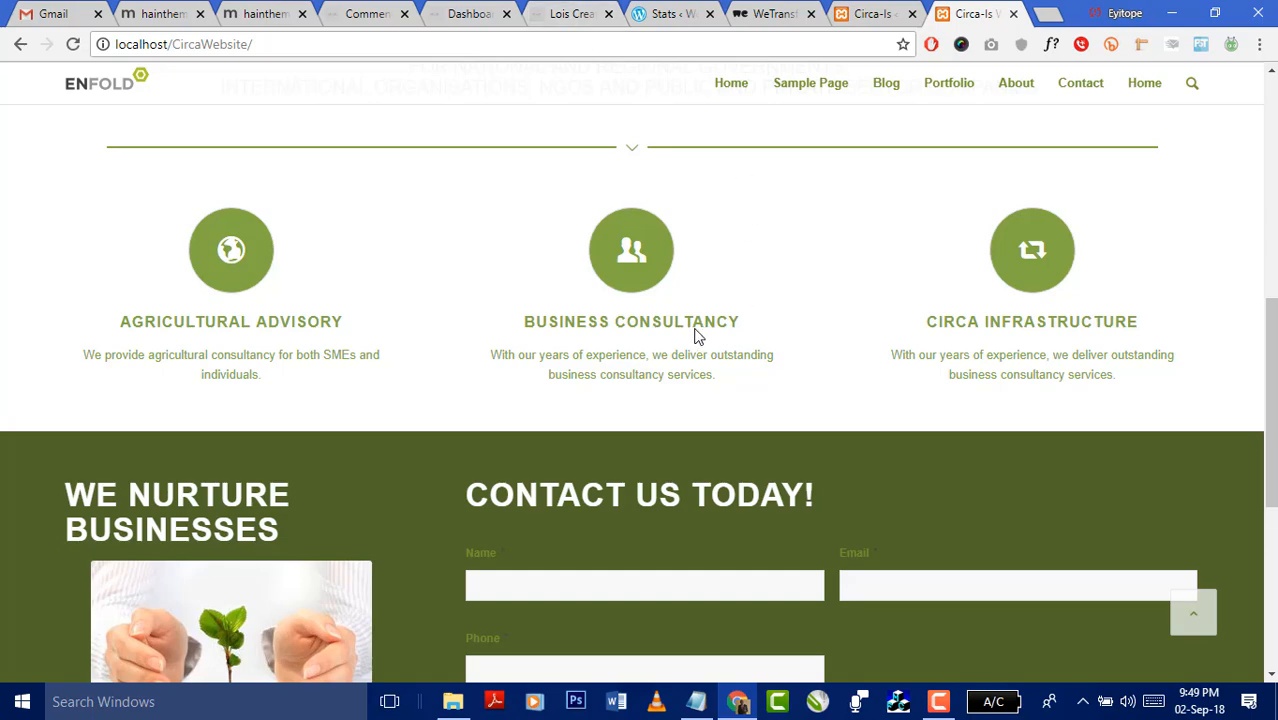
- Close the CircaWebsite tab after a quick look at the store tab
click(588, 16)
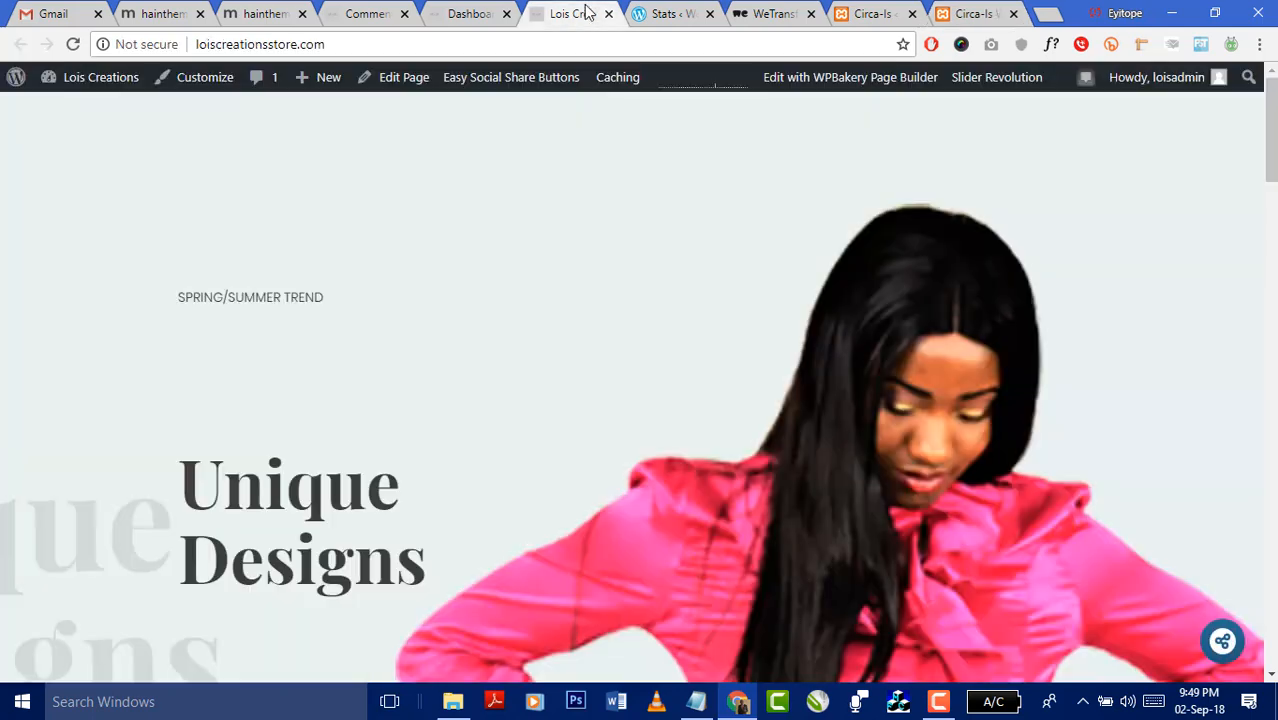
click(976, 14)
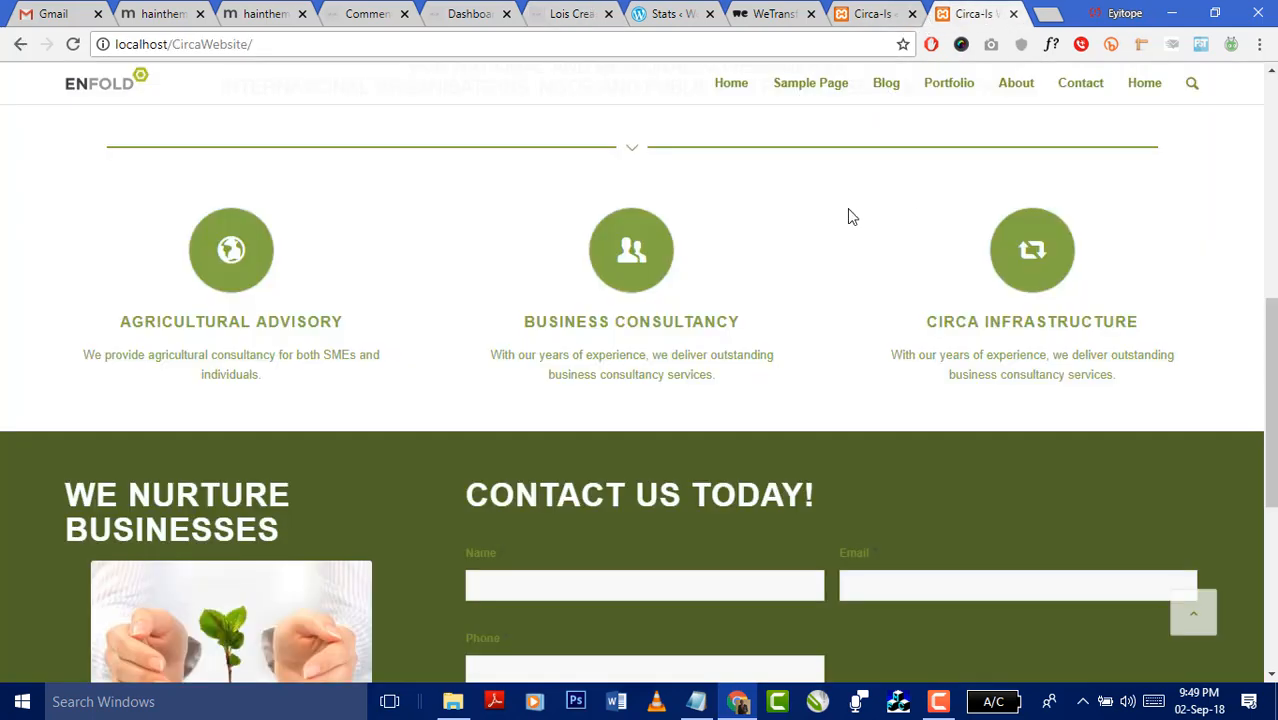
click(1014, 15)
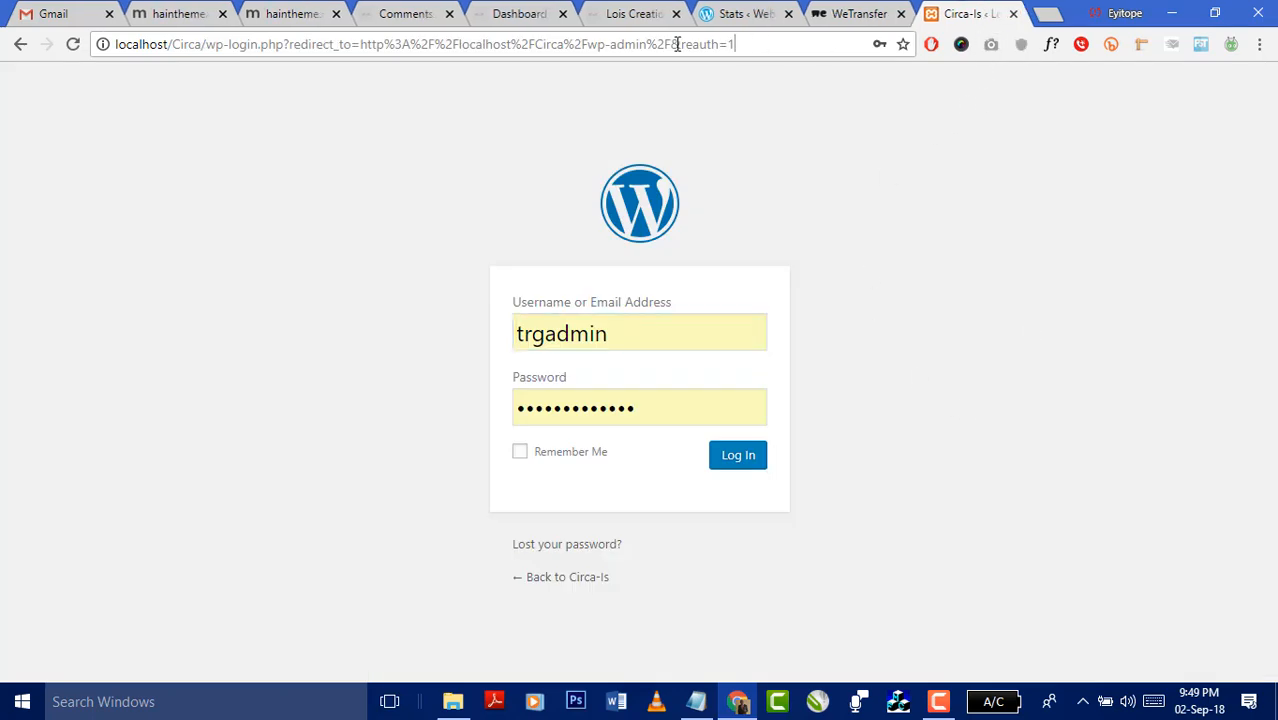
- Load localhost/Dotkeez in the current tab, check the XAMPP tray icon, and open a blank tab
drag(677, 44, 172, 52)
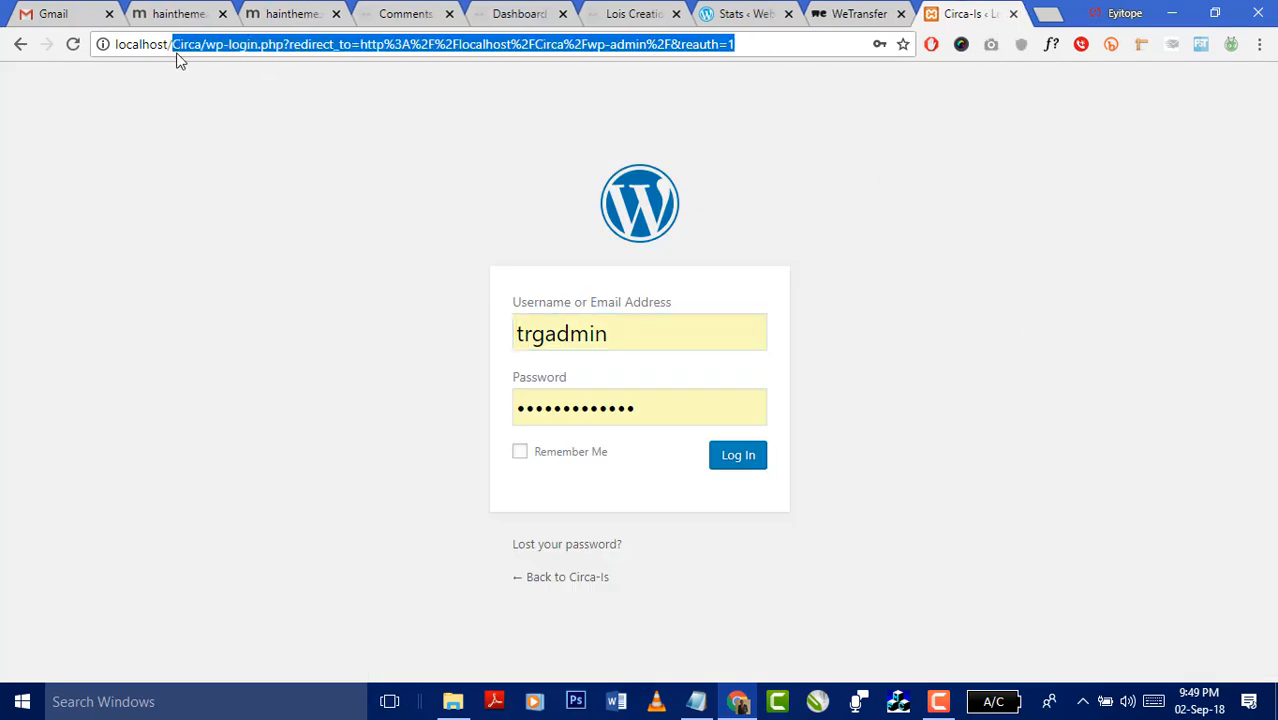
text(Dotk)
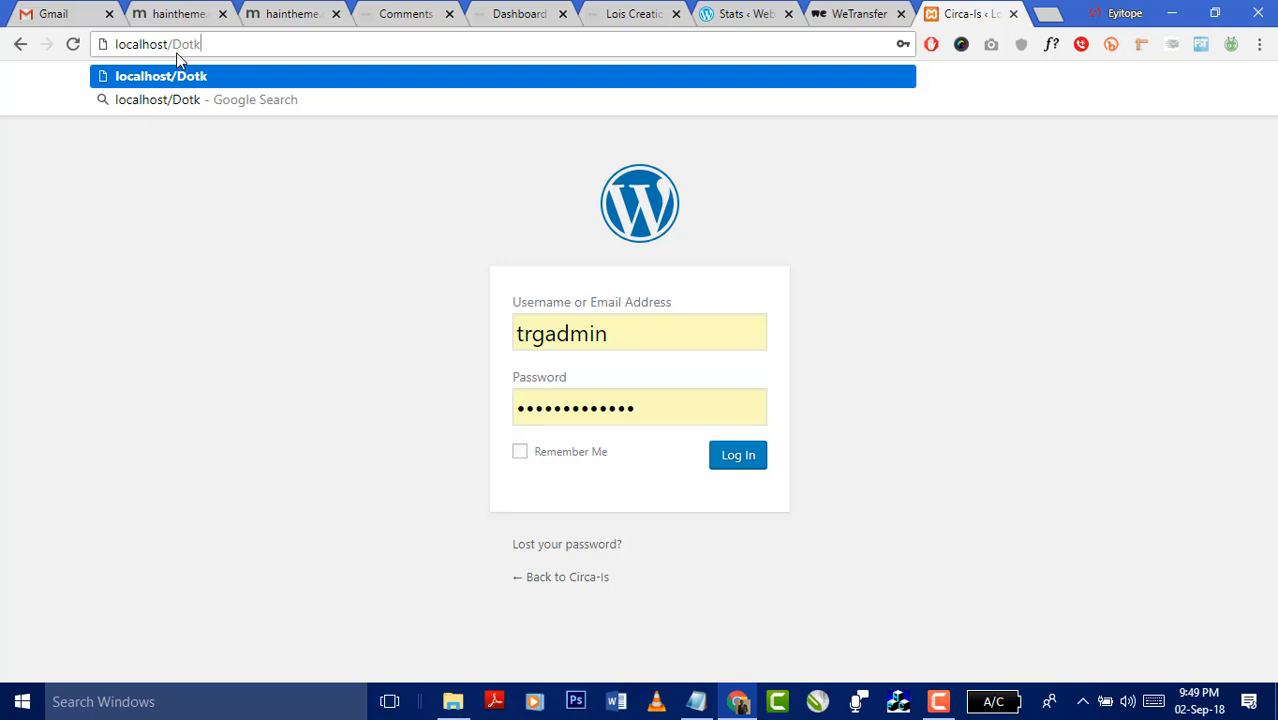
text(eez)
key(Return)
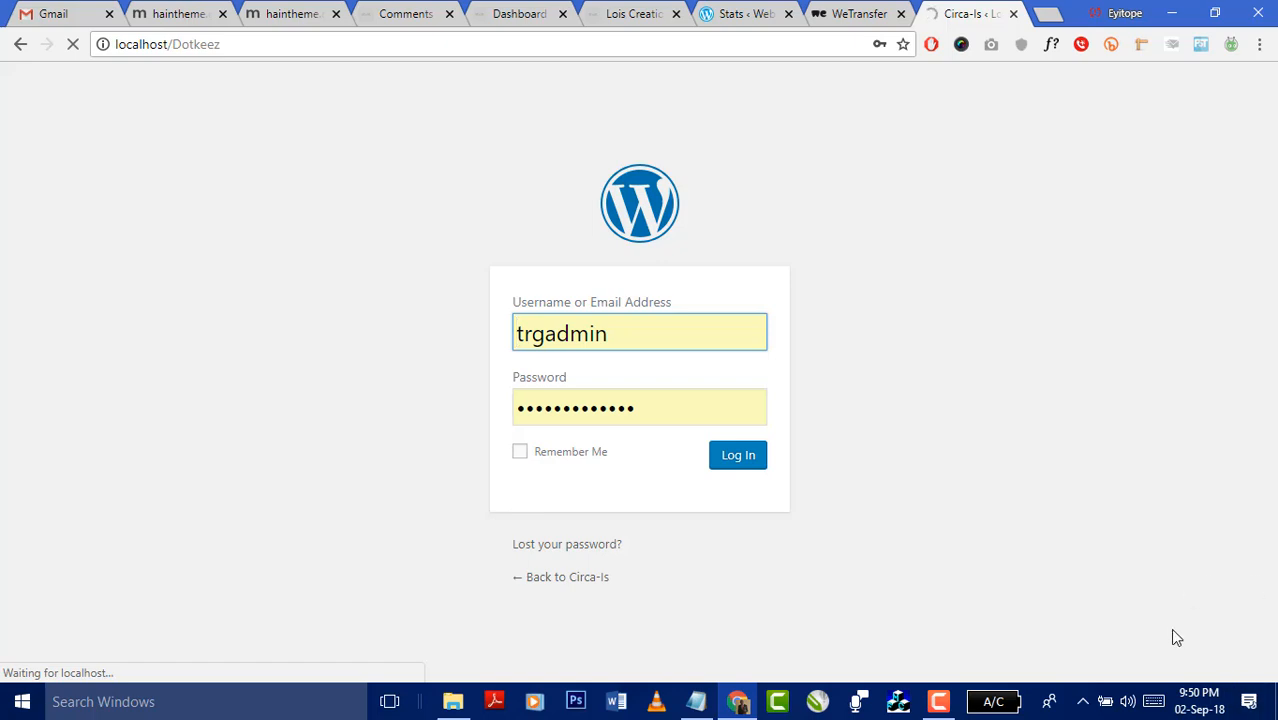
click(1083, 701)
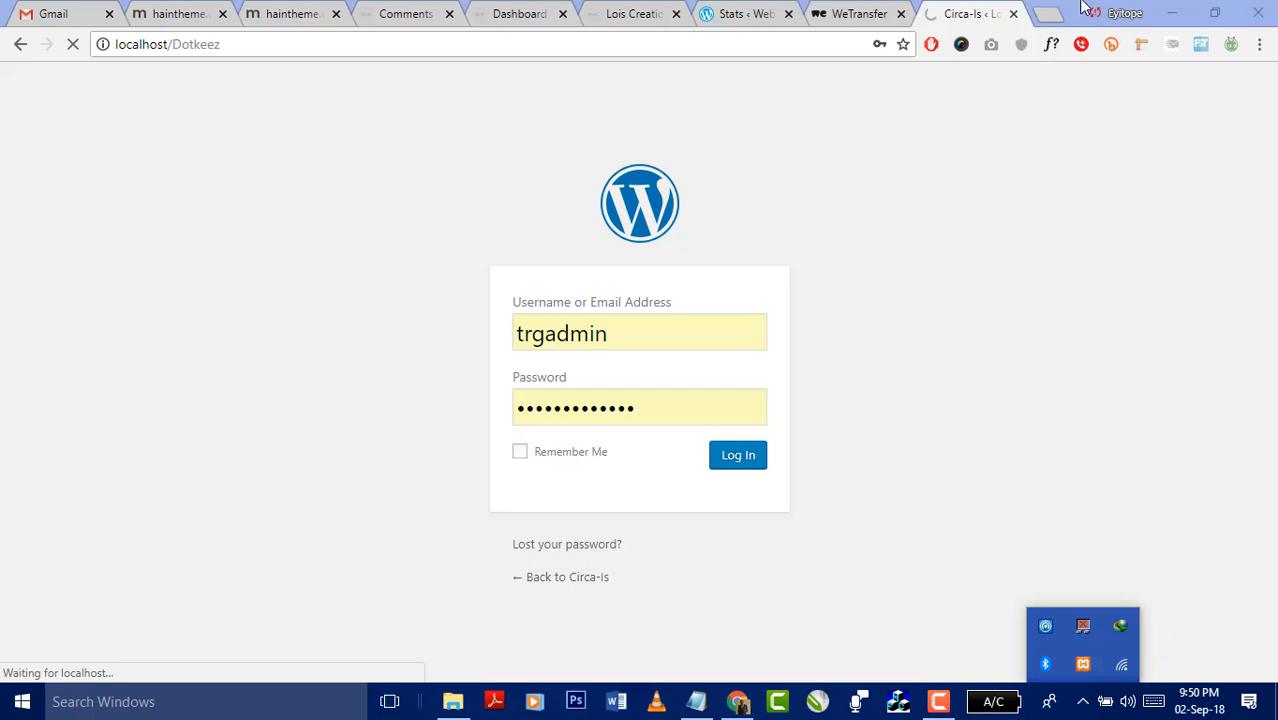
click(1045, 16)
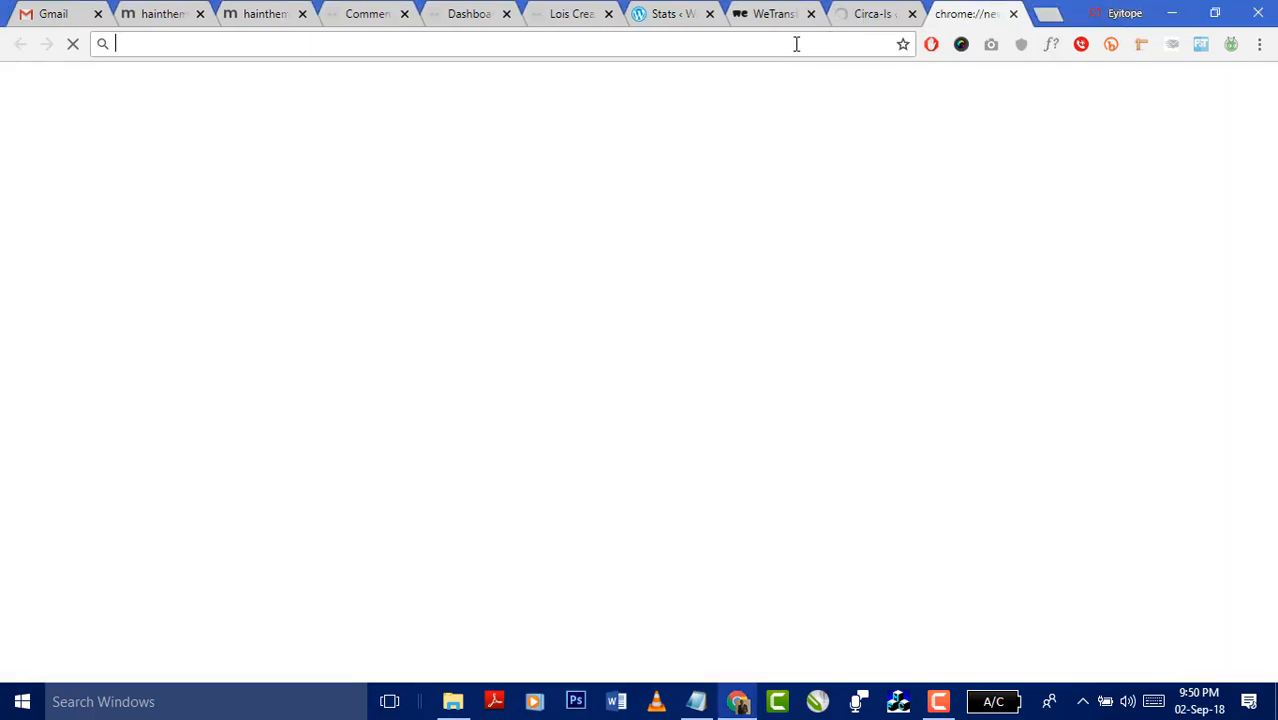
- Search Google for 'download xampp' in the new tab, correcting the 'xammp' typo
text(download )
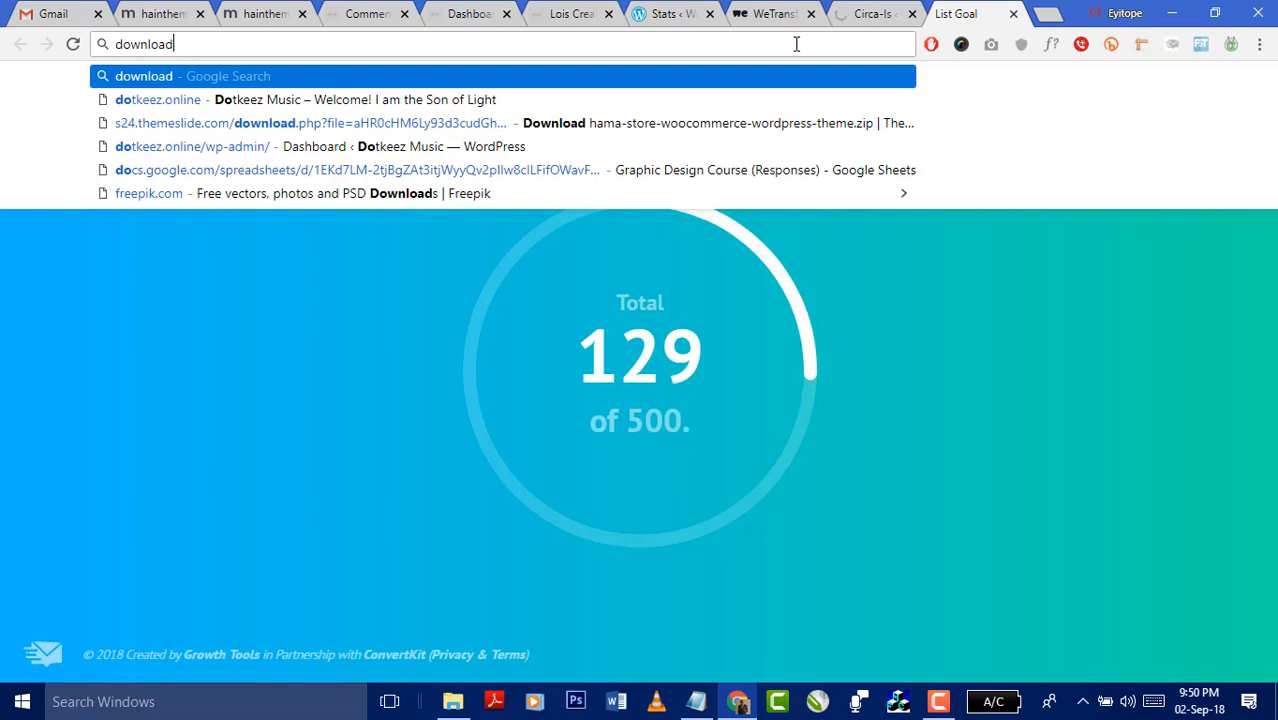
text(xammp)
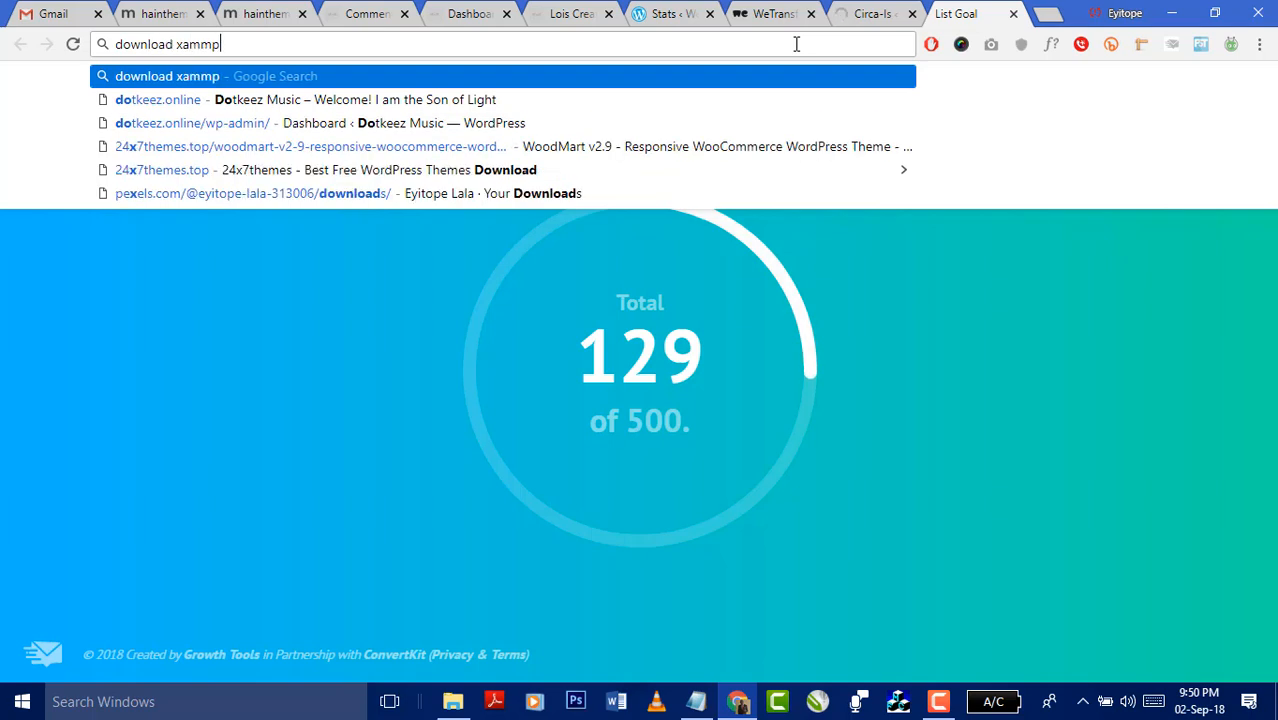
key(BackSpace)
key(BackSpace)
text(pp)
key(Return)
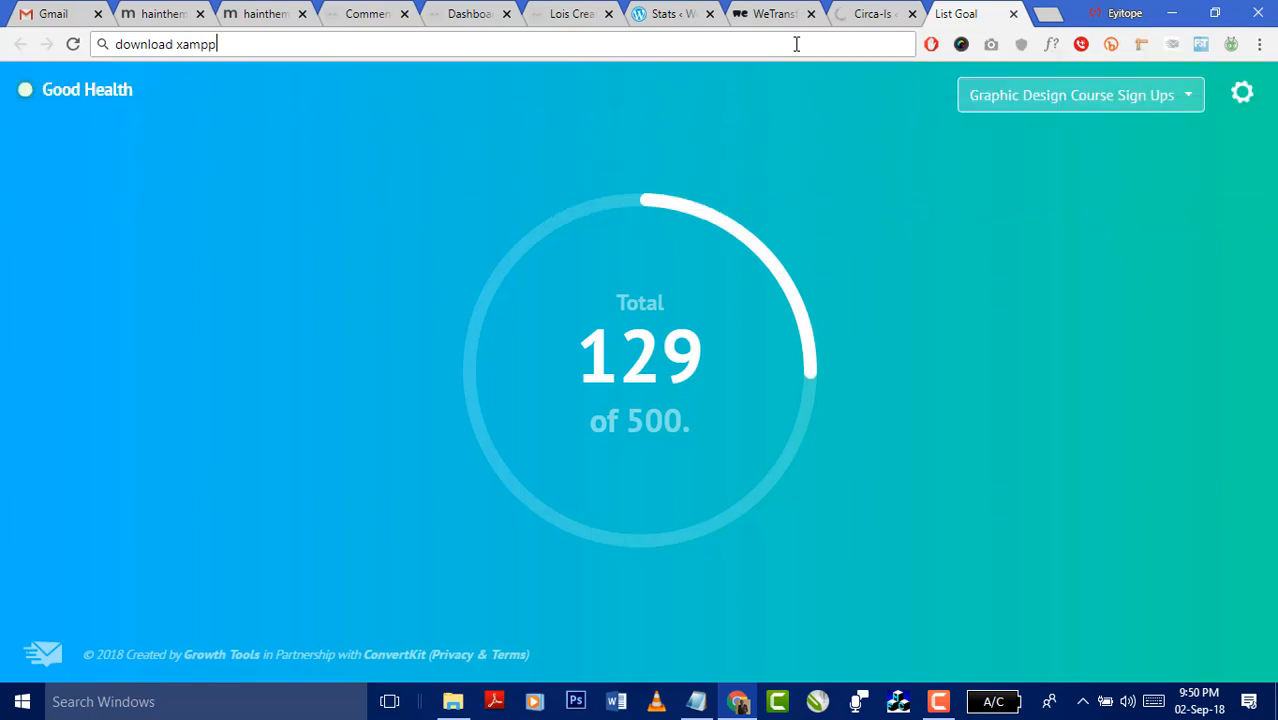
click(866, 16)
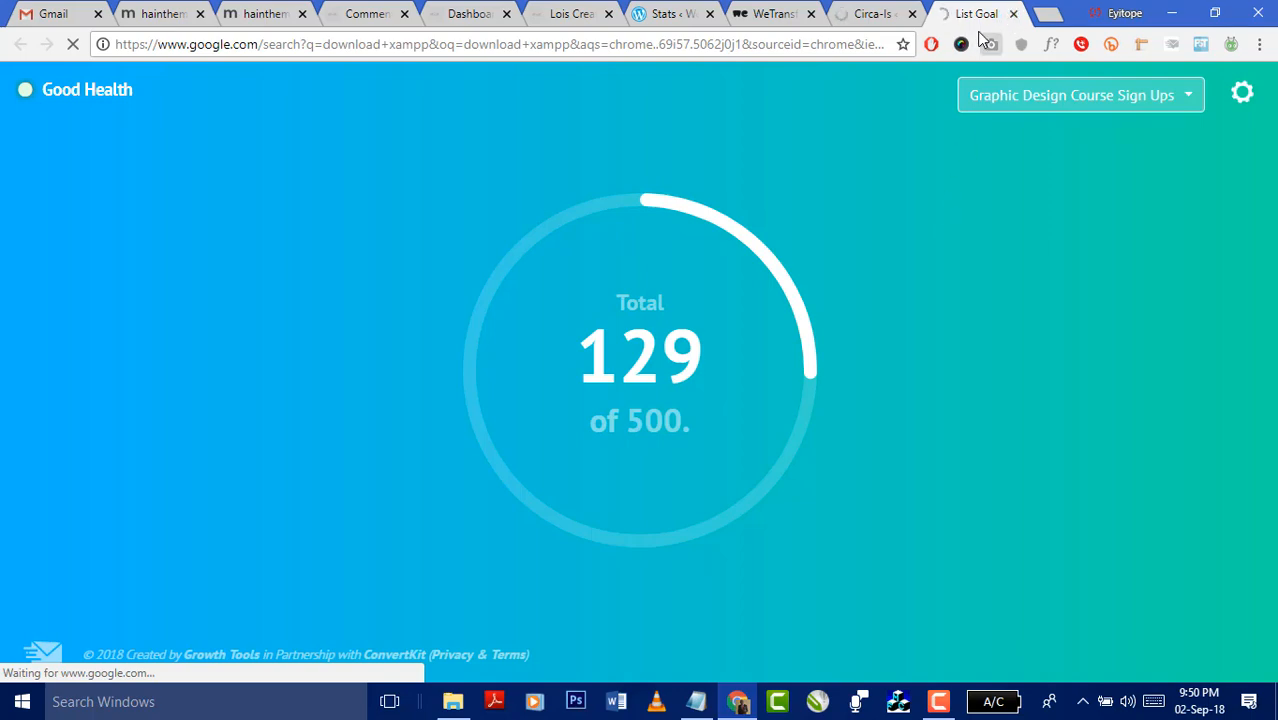
- Bring up the htdocs window and go up to the C:\xampp folder
click(452, 701)
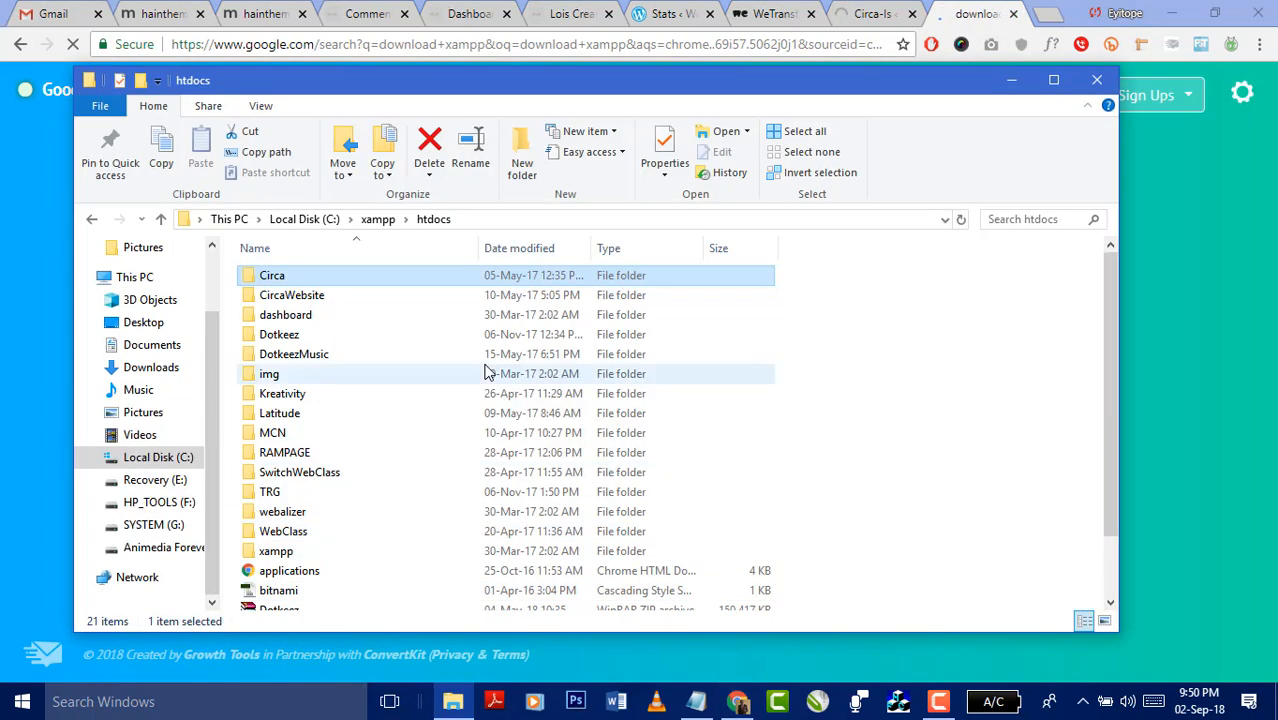
click(337, 476)
key(w)
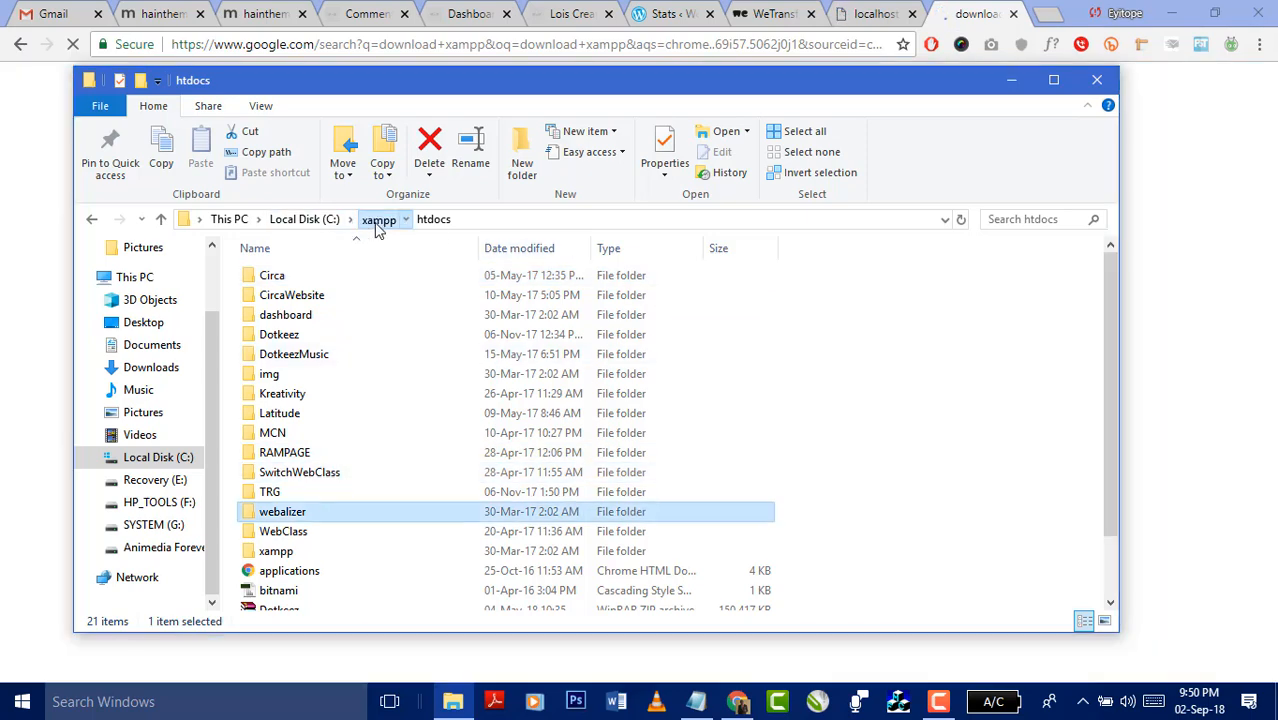
click(378, 220)
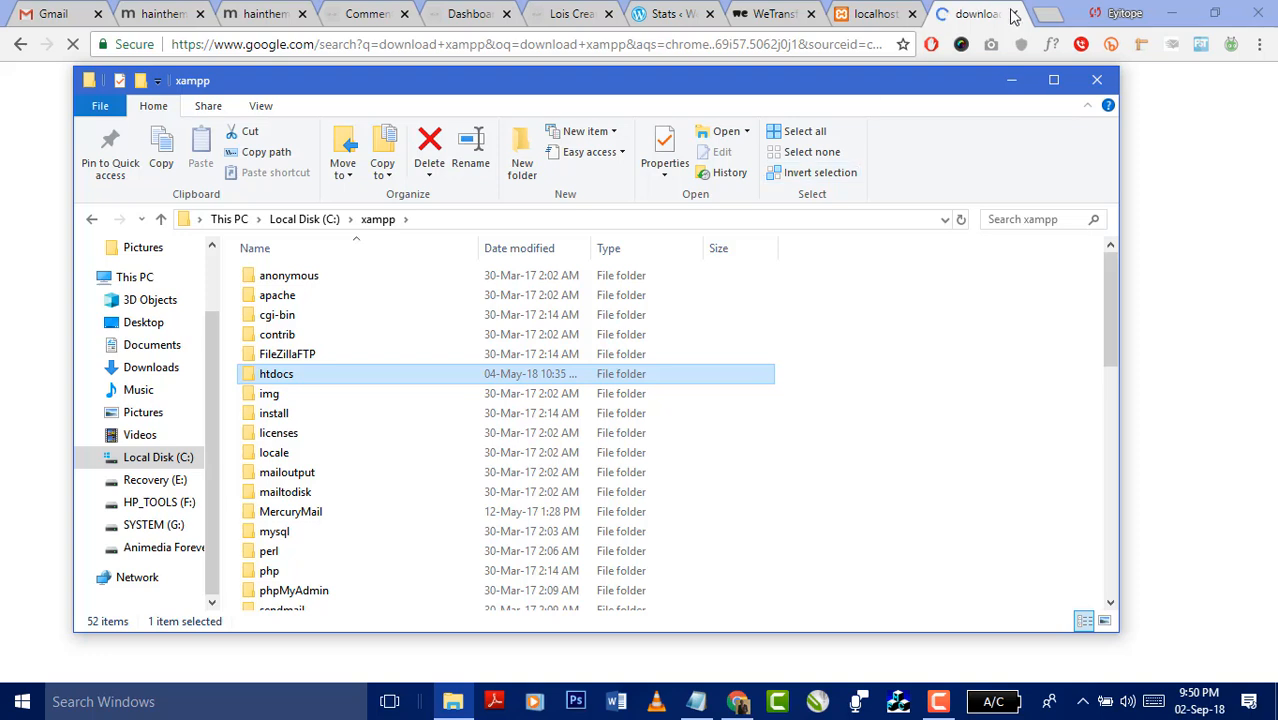
- Add the line 'First download and install xampp server' below the CMS notes and select 'xampp'
click(697, 701)
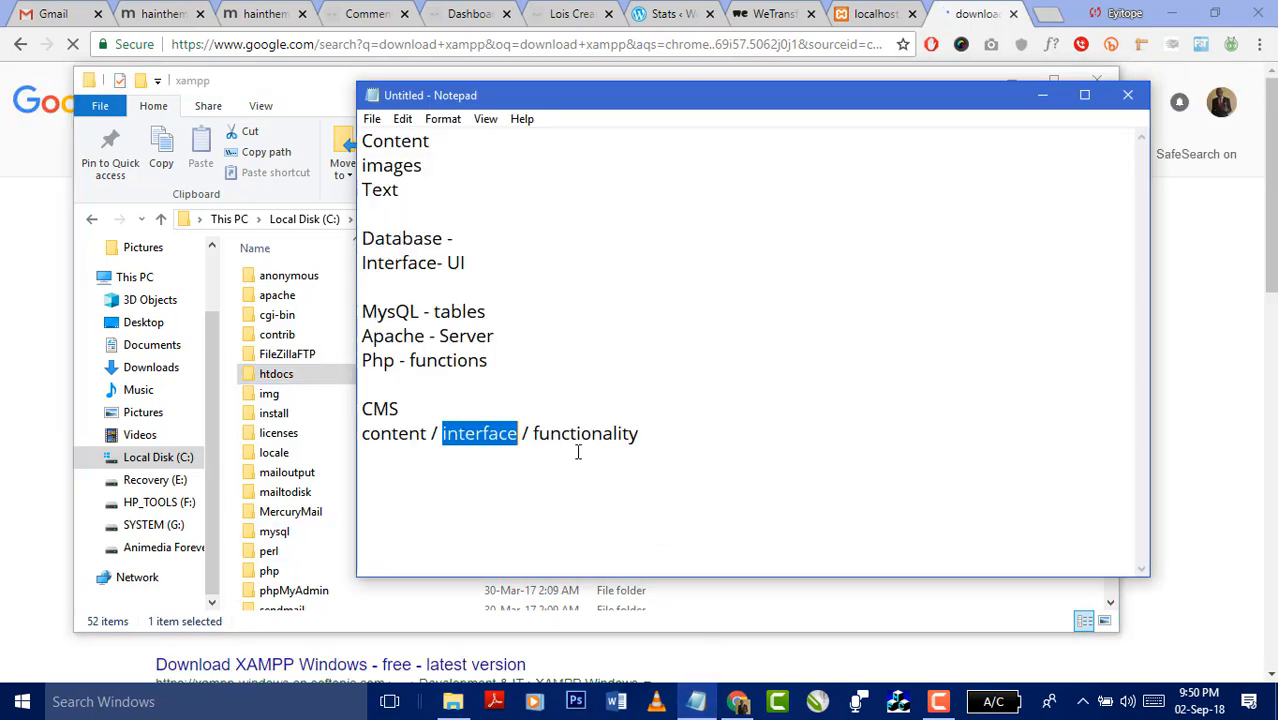
click(650, 430)
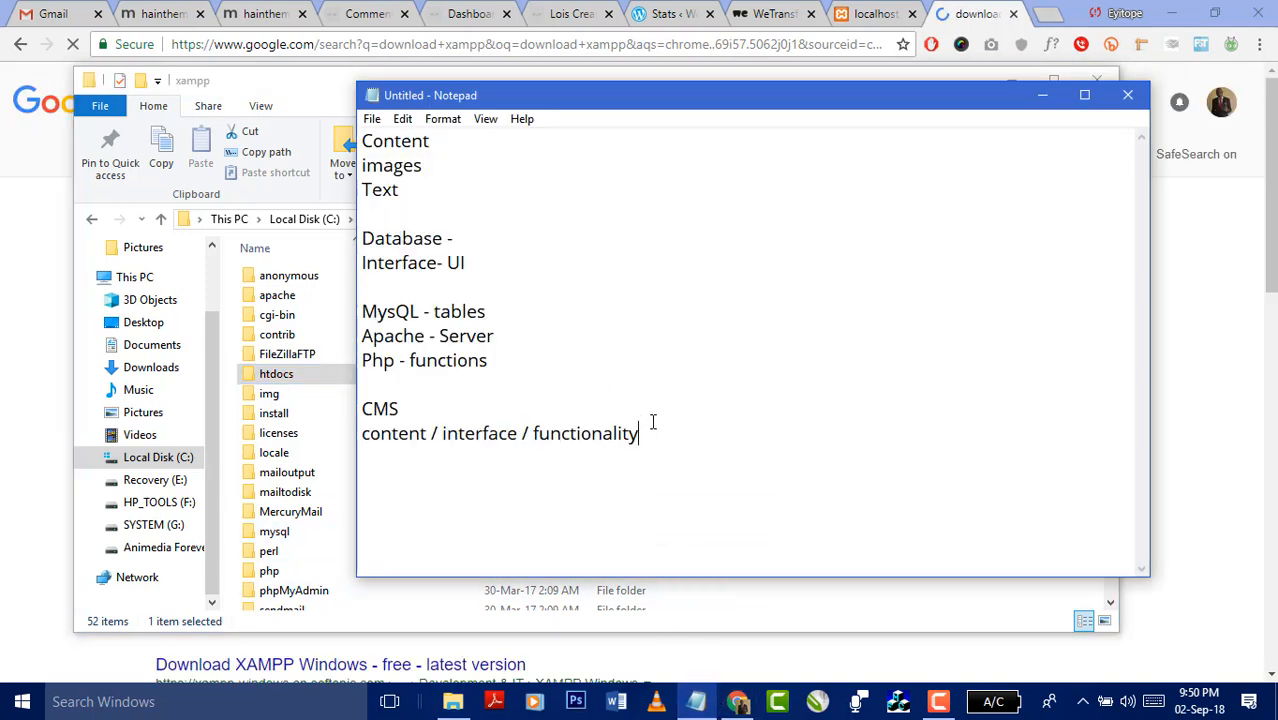
key(Return)
key(Return)
text(Firs)
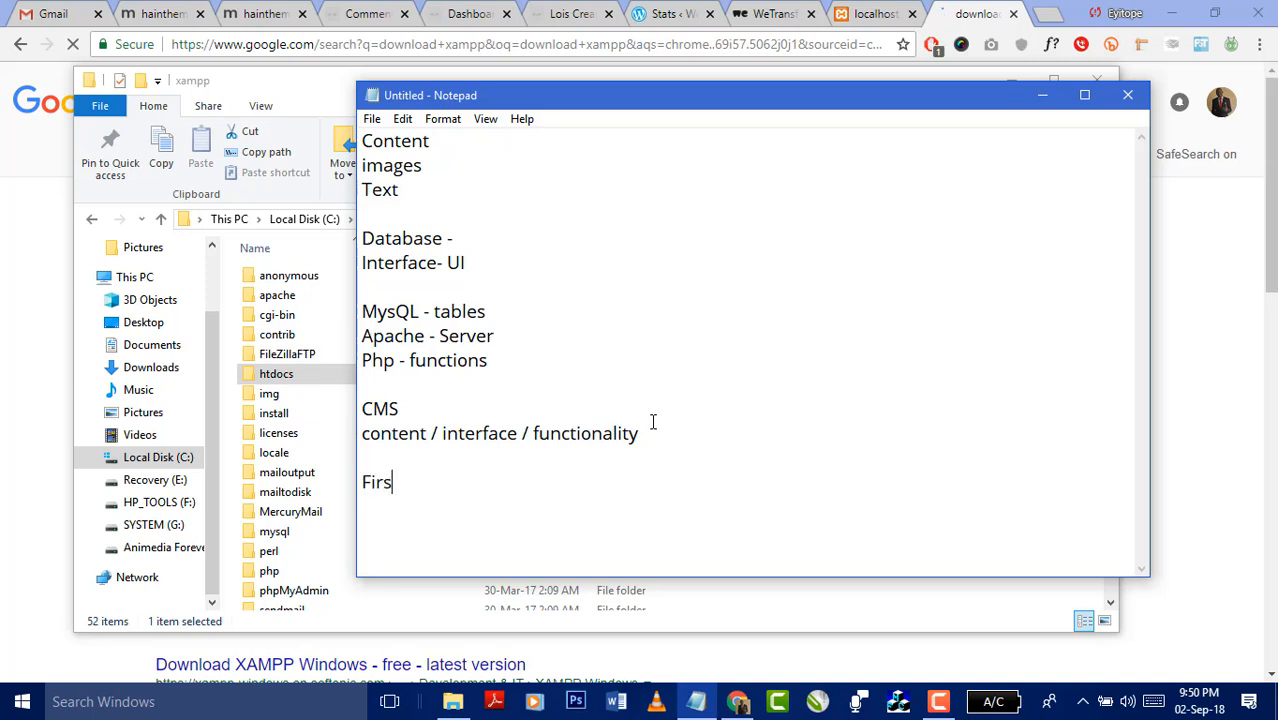
text(t download and)
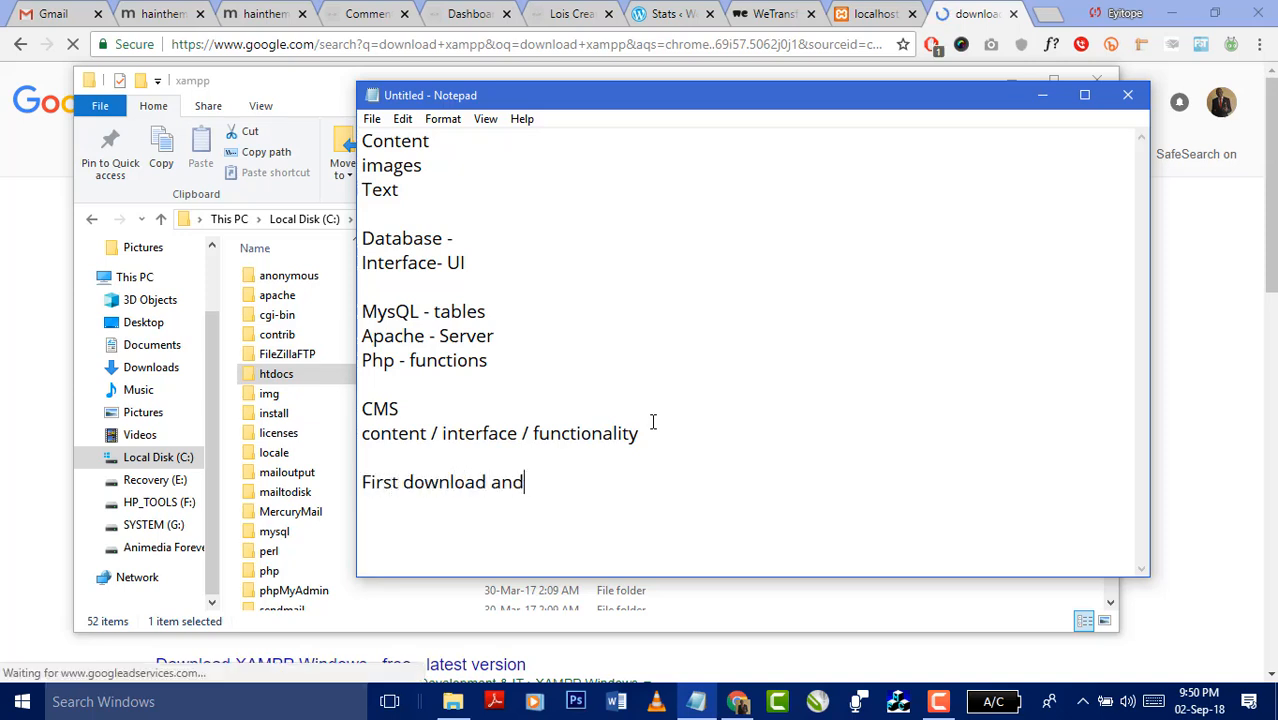
text( install xam)
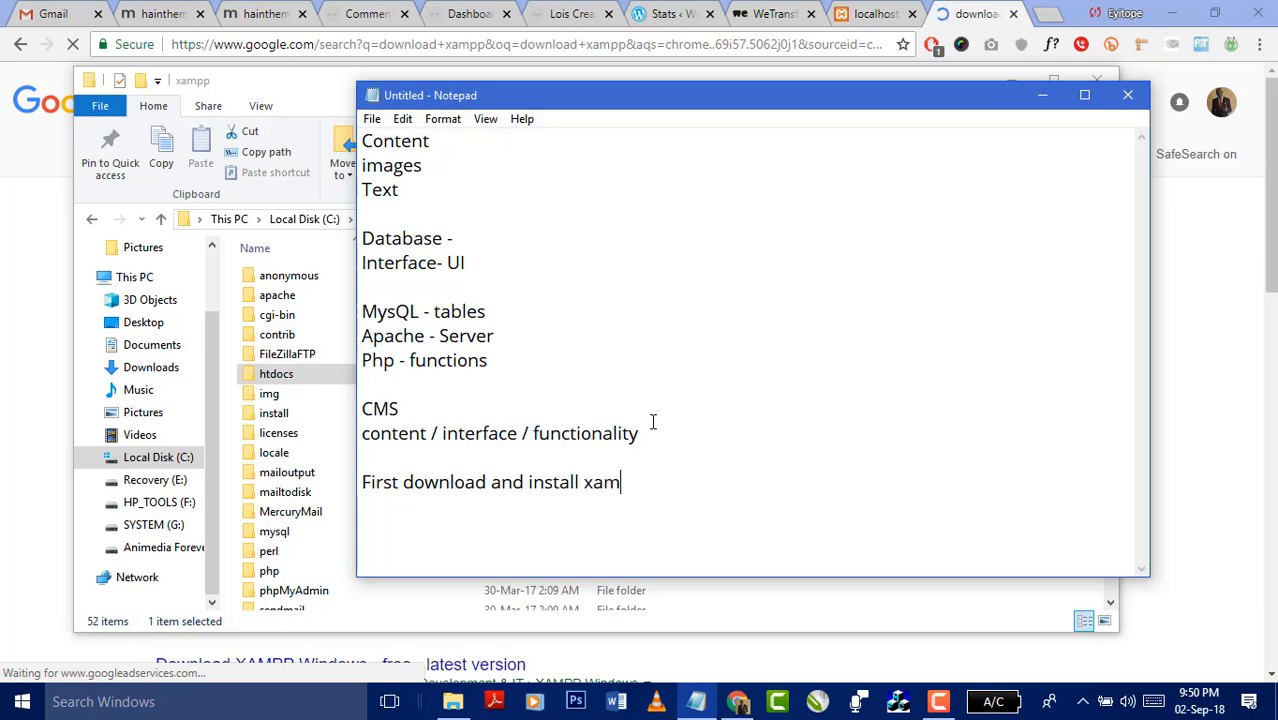
text(pp servi)
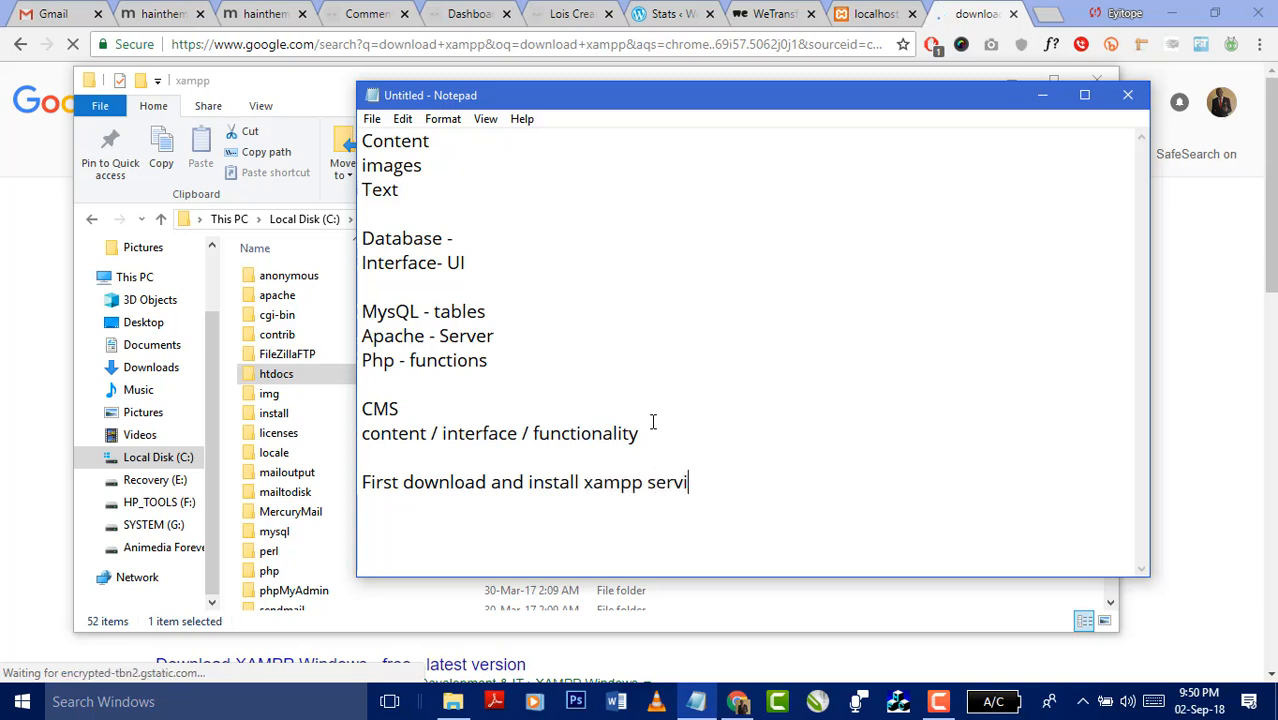
key(BackSpace)
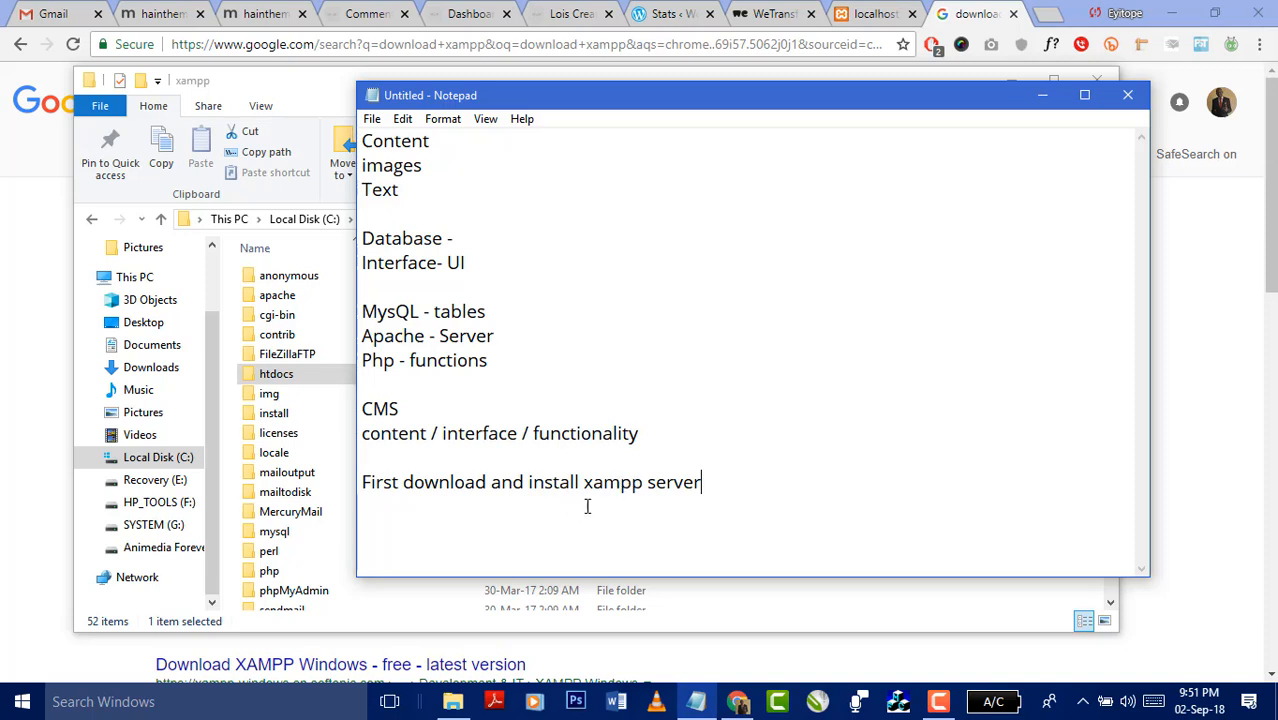
drag(593, 481, 584, 482)
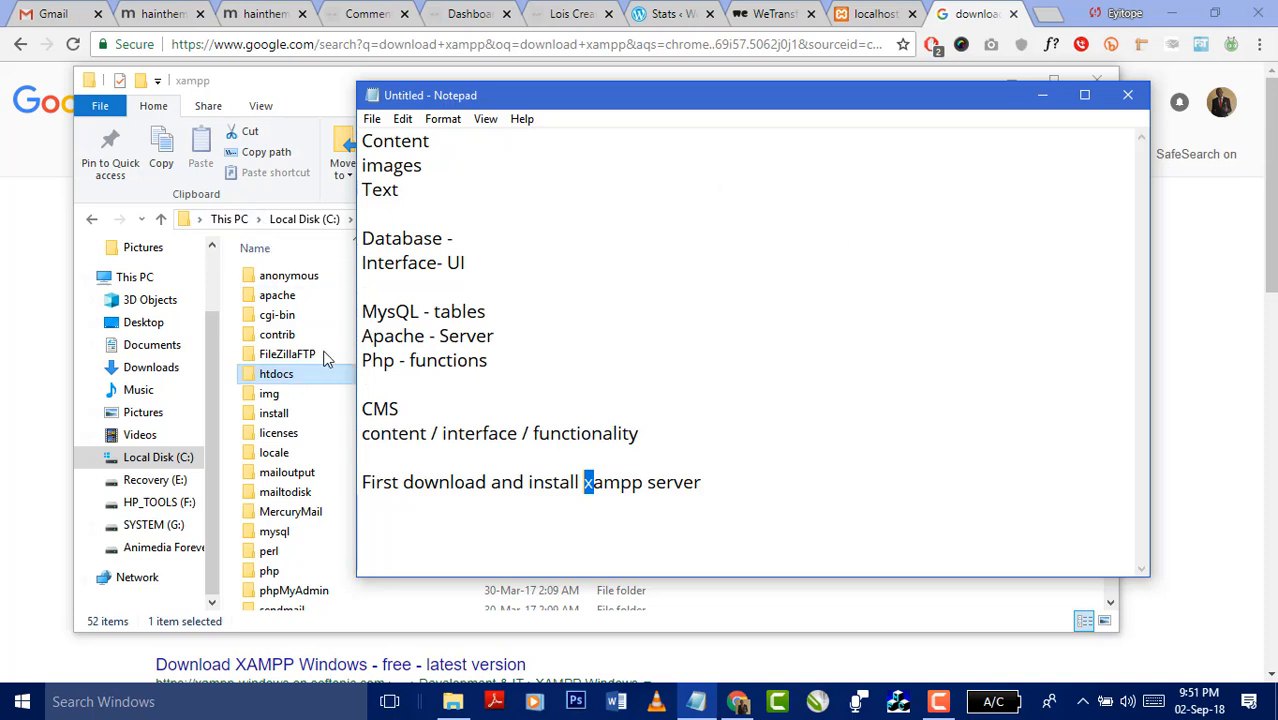
drag(582, 480, 645, 482)
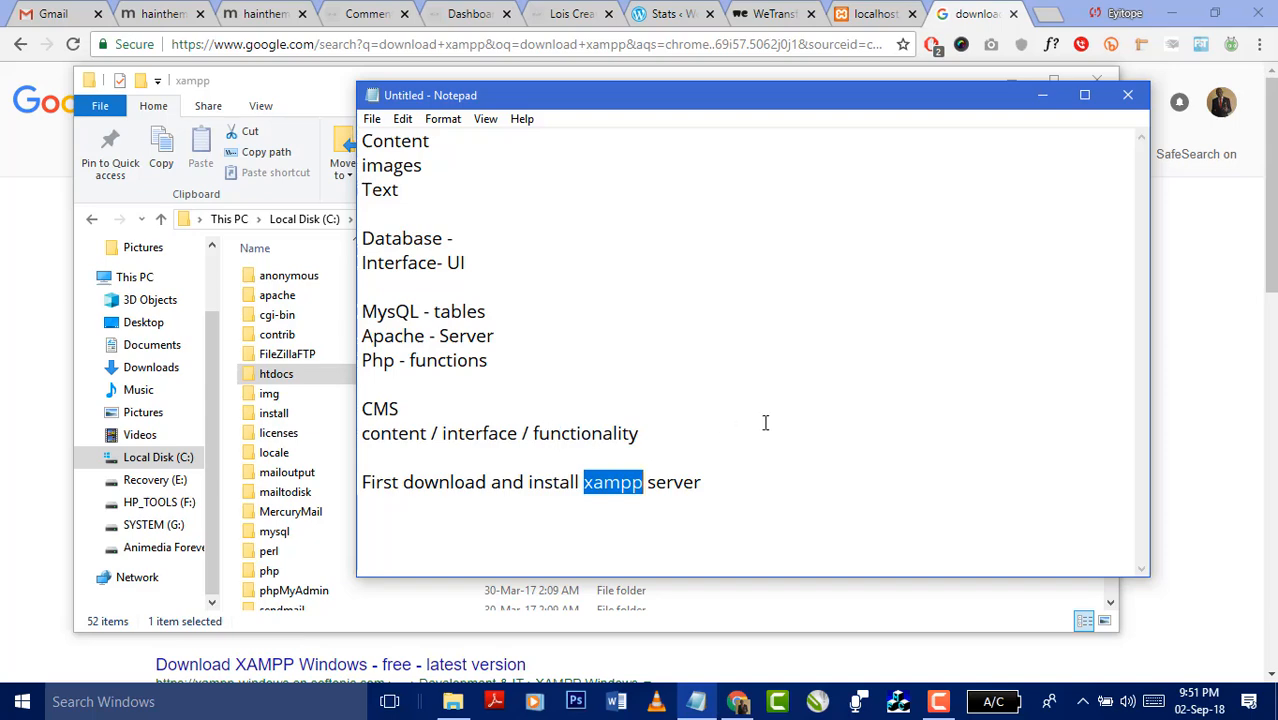
- Scroll the xampp folder and look inside htdocs before returning to xampp
click(300, 512)
scroll(350, 518, down, 4)
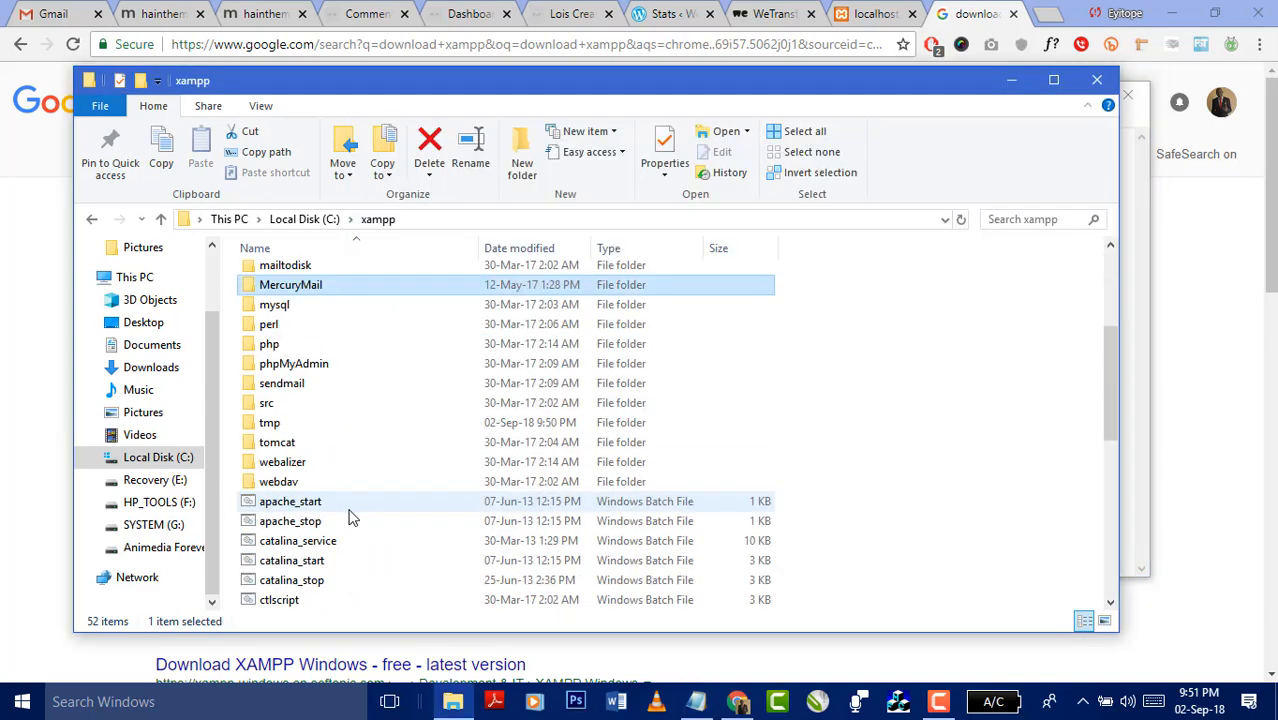
scroll(350, 518, down, 1)
scroll(350, 518, up, 3)
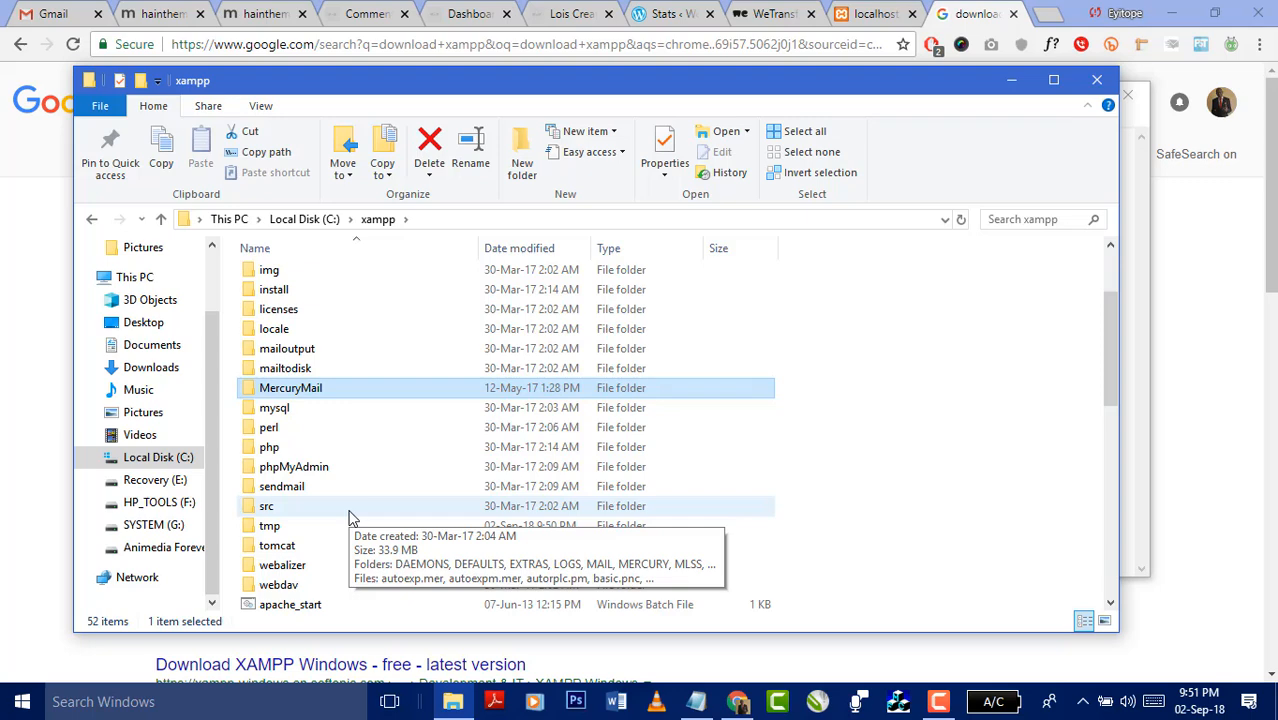
scroll(350, 518, up, 2)
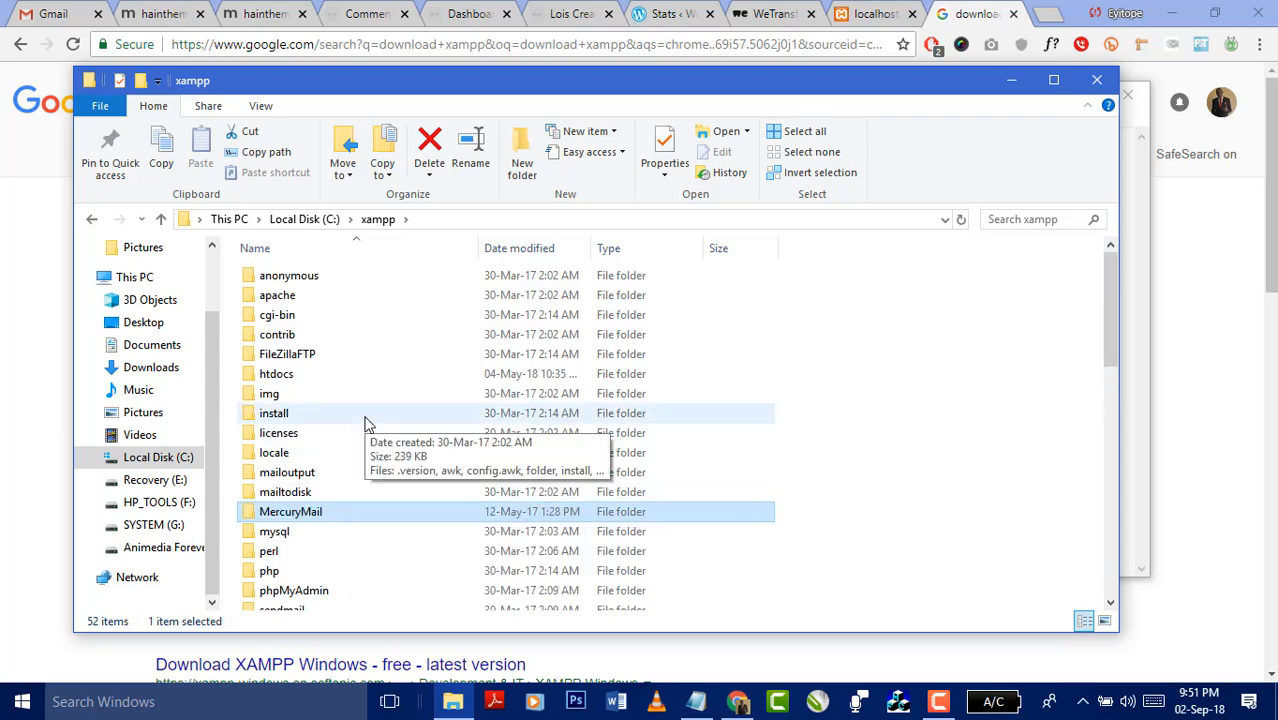
double_click(280, 378)
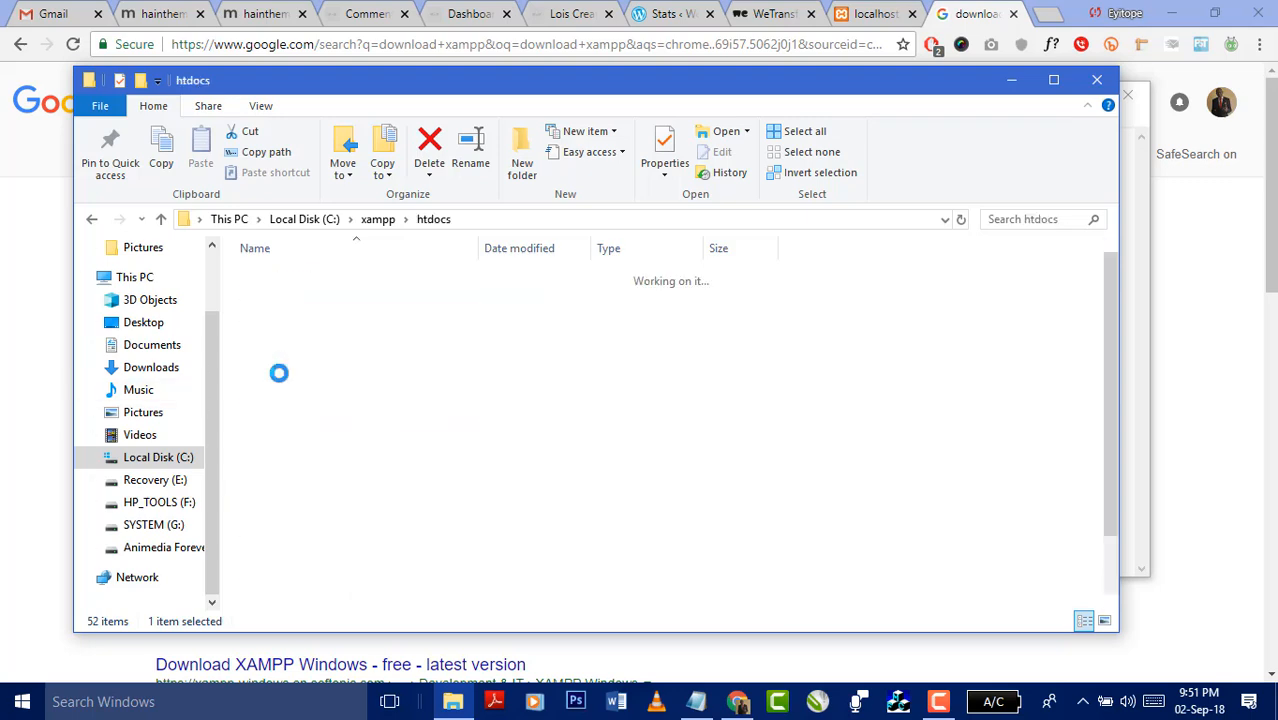
click(378, 219)
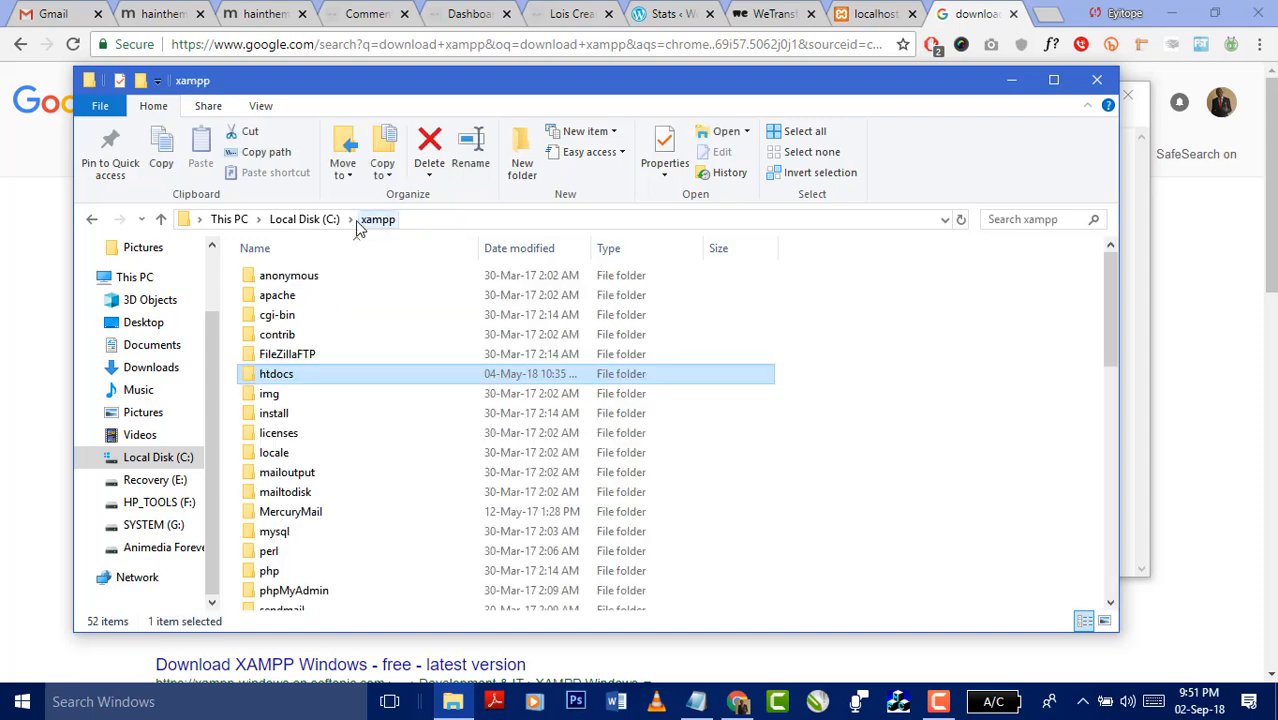
- Search all of Local Disk (C:) for 'wordpress'
click(330, 219)
click(1055, 219)
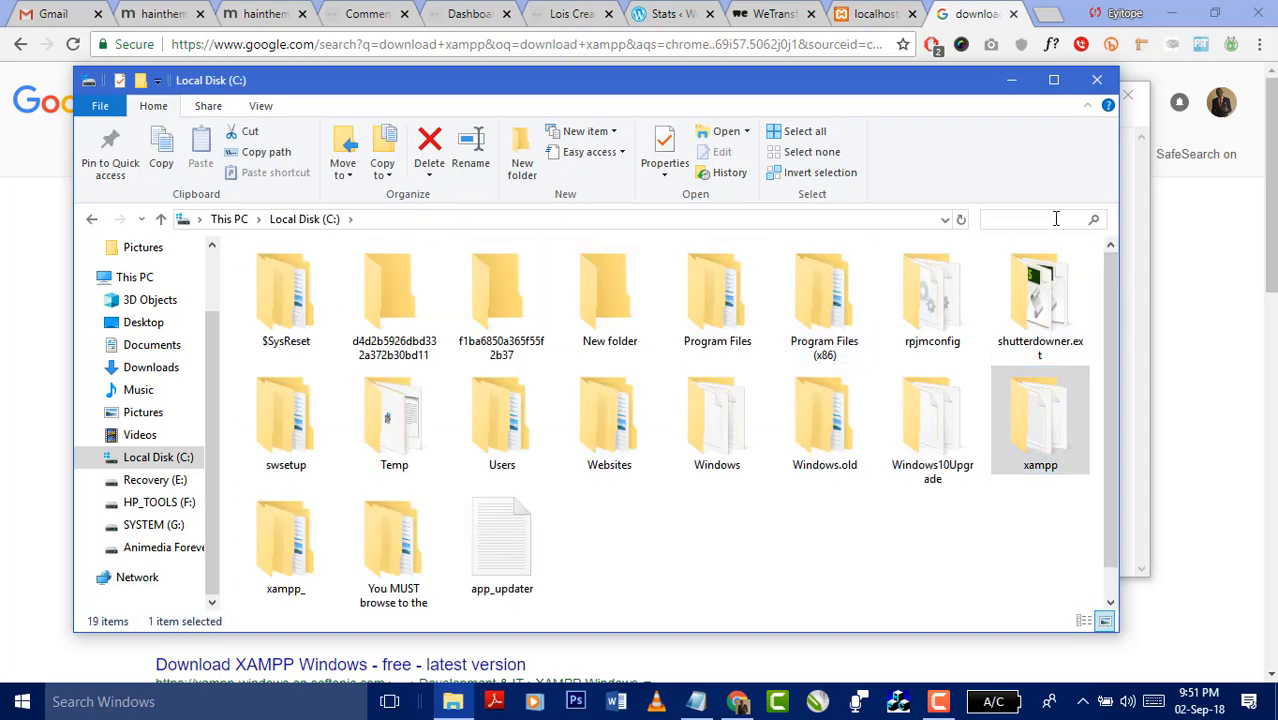
text(wordpress)
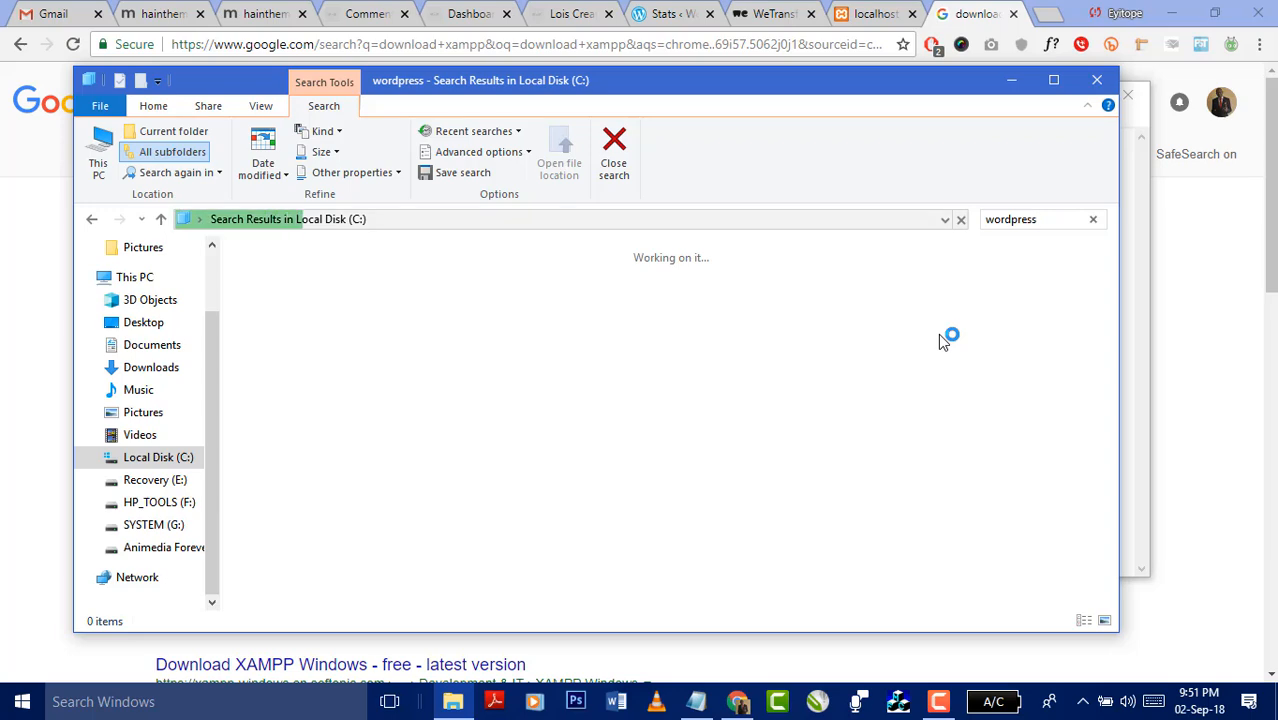
- In the localhost tab showing the execution-time error, load localhost/DotkeezMusic/
click(869, 14)
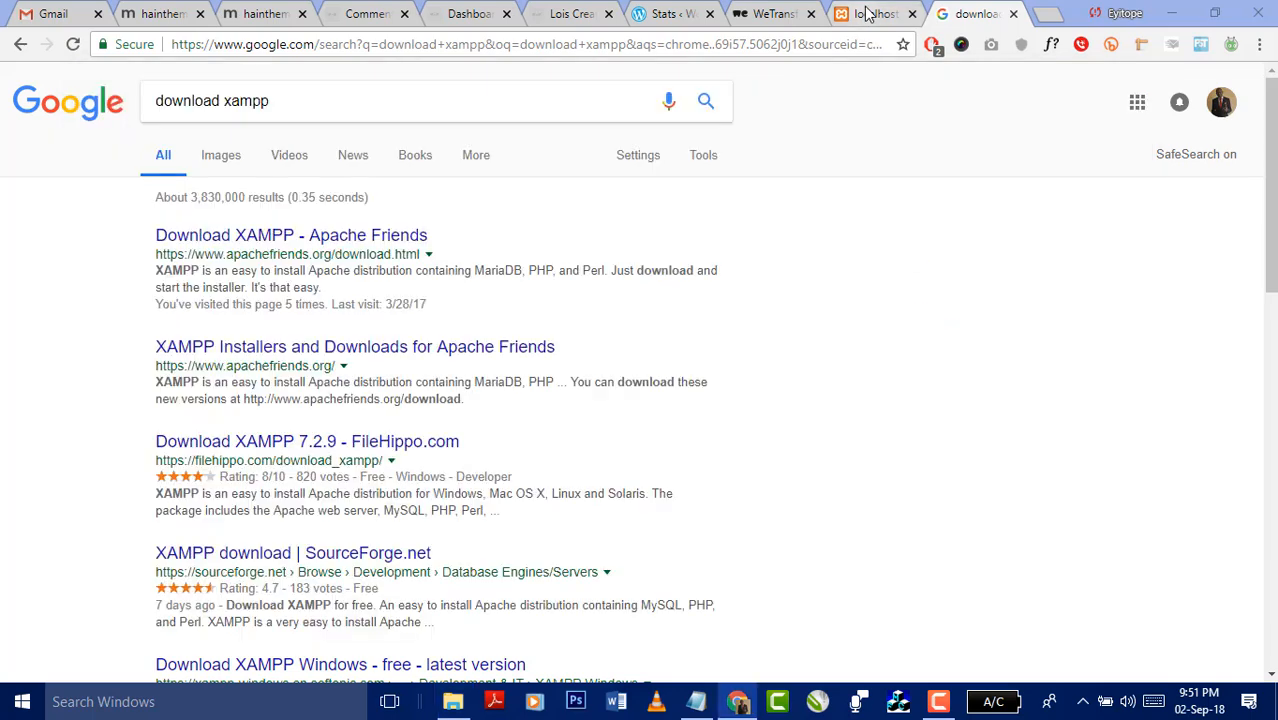
click(180, 40)
click(453, 701)
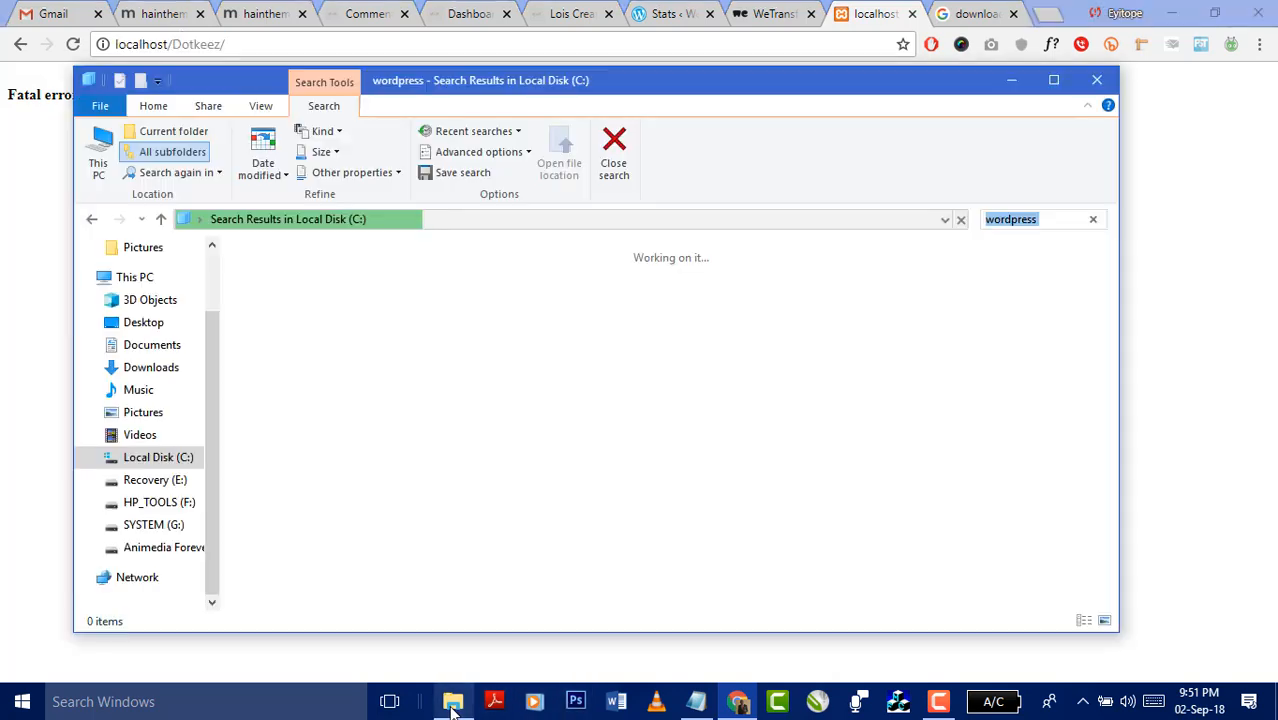
click(453, 701)
click(245, 44)
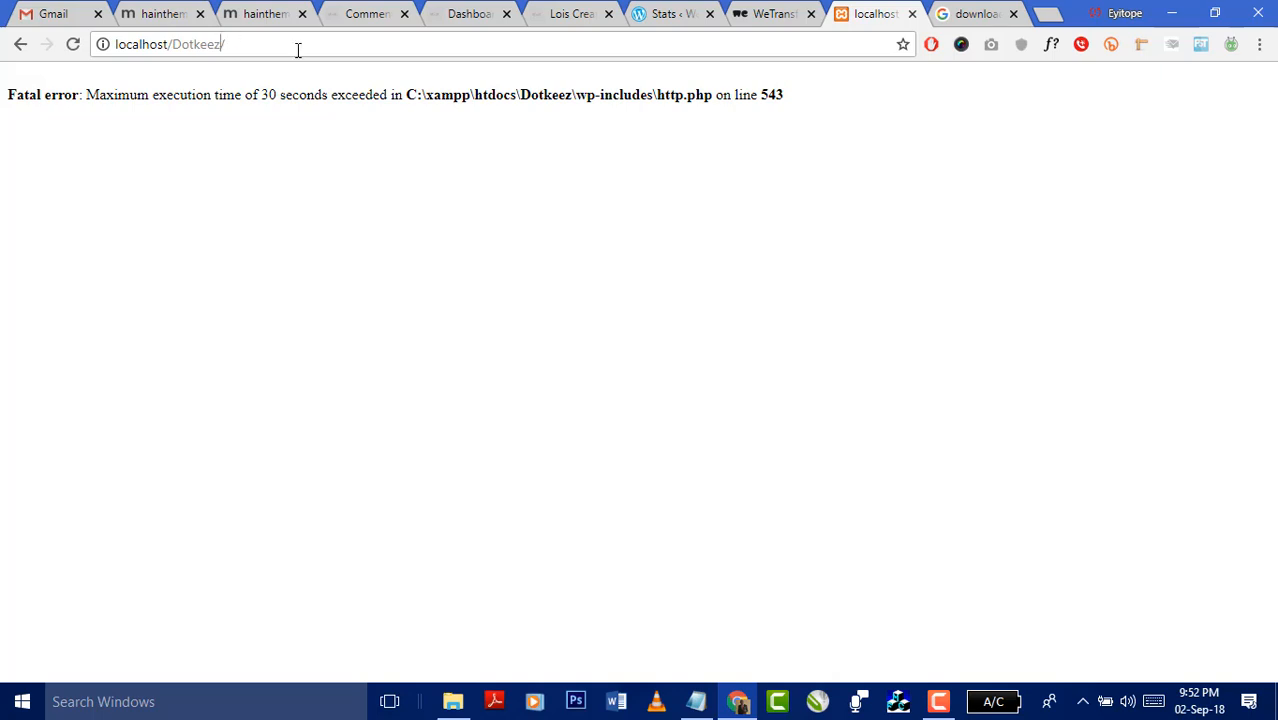
text(Music)
key(Return)
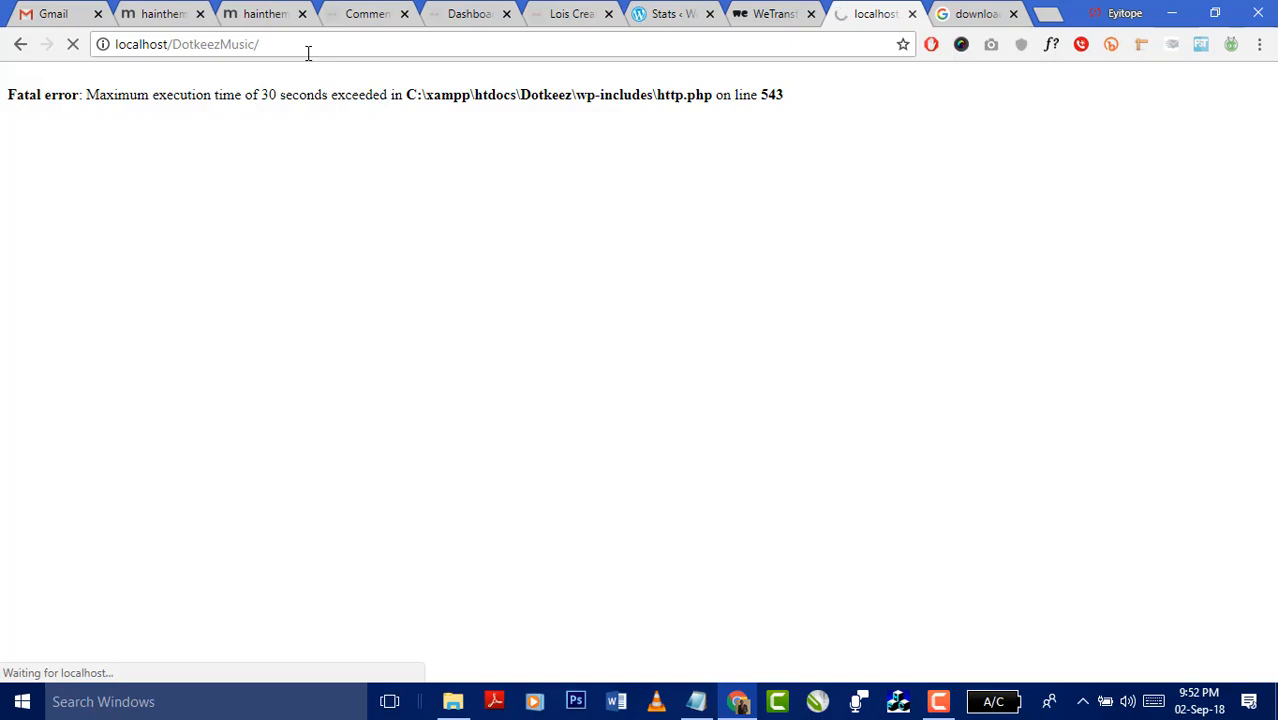
- Return to the 'download xampp' Google results tab
click(962, 13)
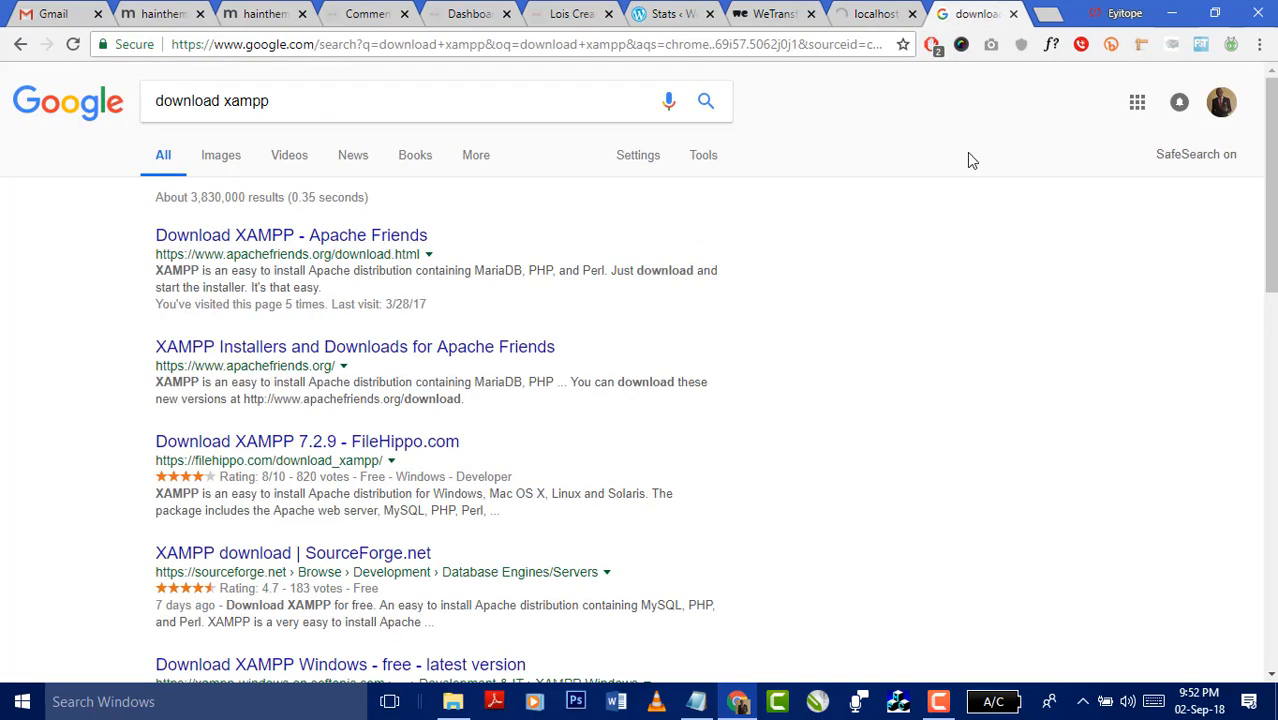
scroll(904, 312, down, 11)
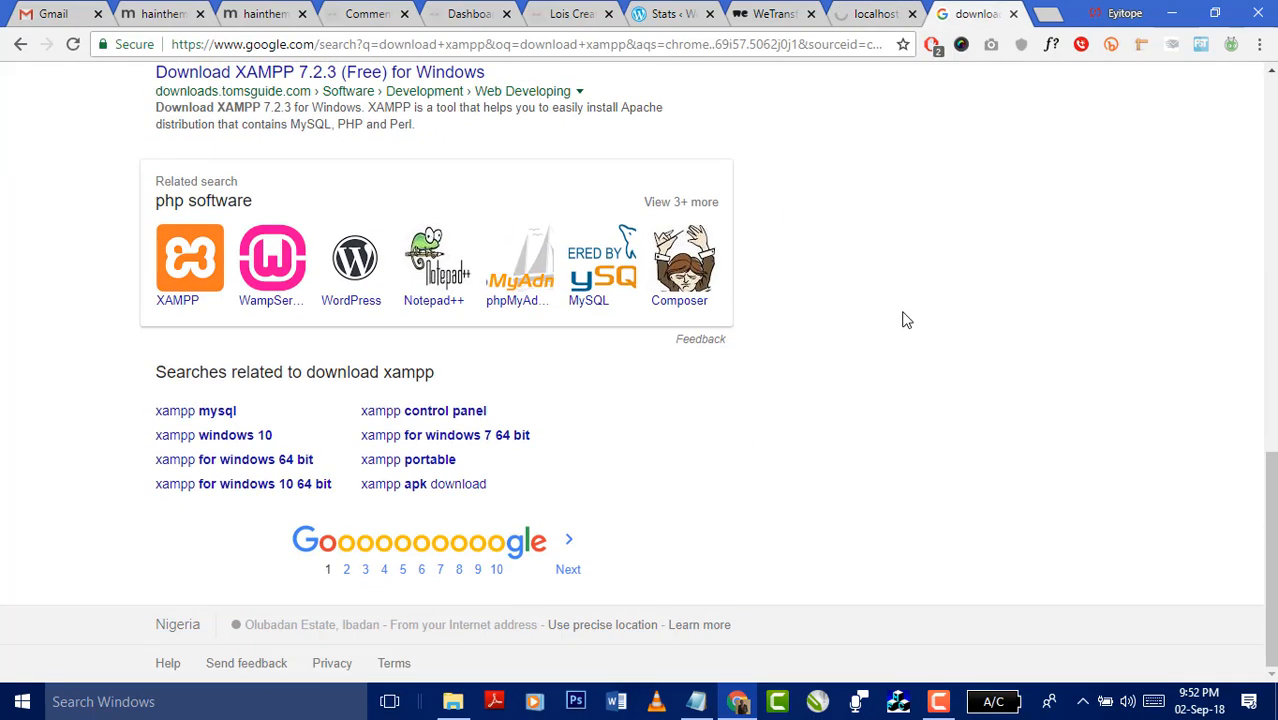
scroll(880, 270, up, 5)
scroll(865, 241, up, 6)
- Search Google for 'wordpress file structure', then bring back the Explorer 'wordpress' search results
click(330, 115)
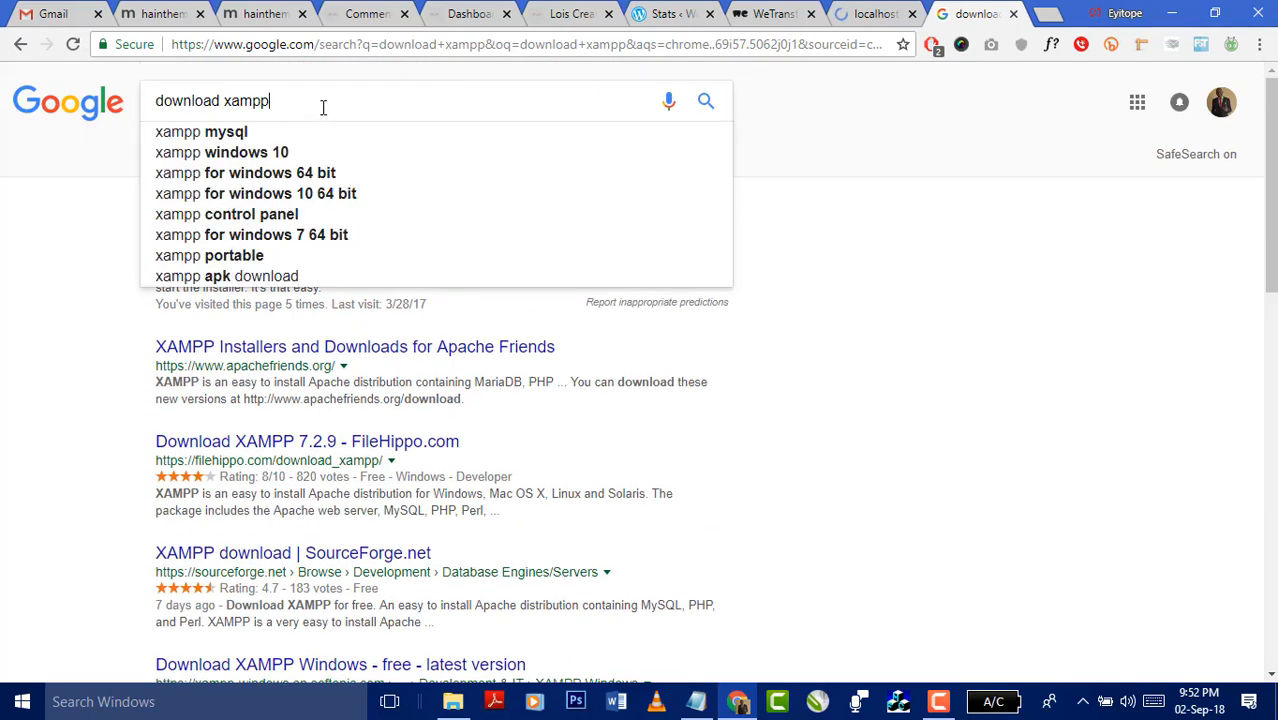
key(ctrl+a)
text(wordpre)
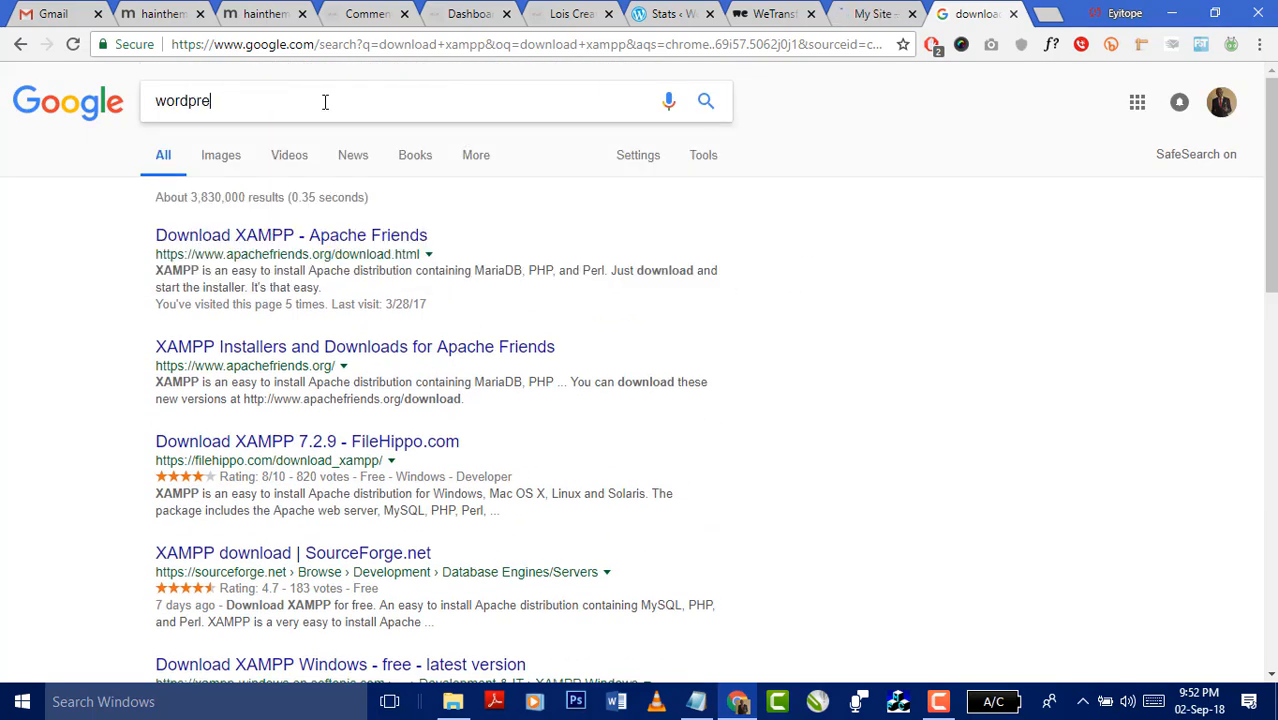
text(ss file strucutre)
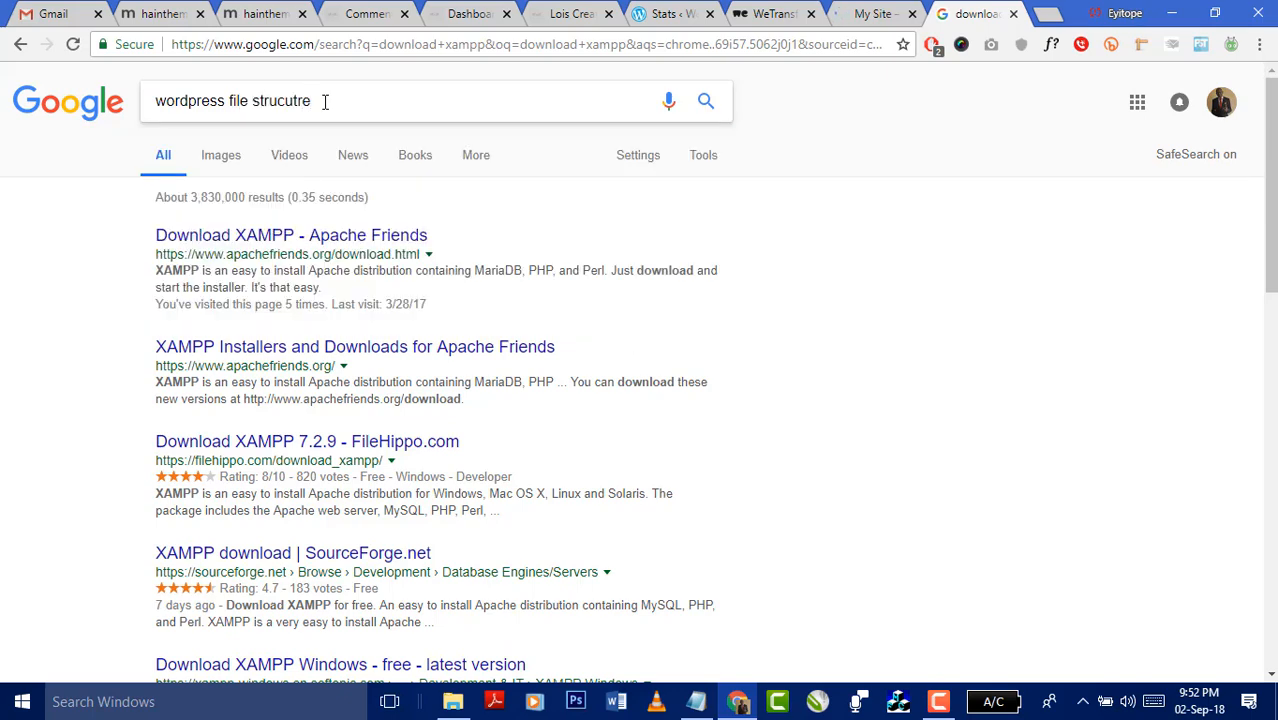
key(BackSpace)
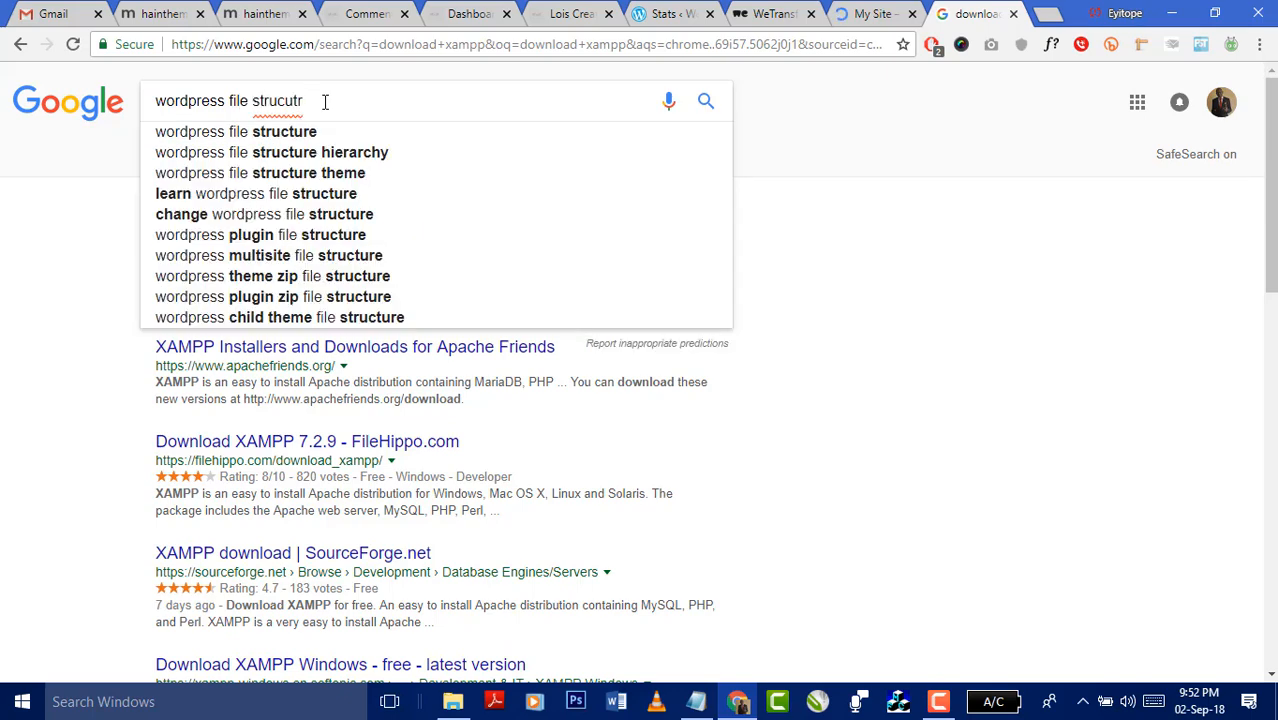
key(Down)
key(Return)
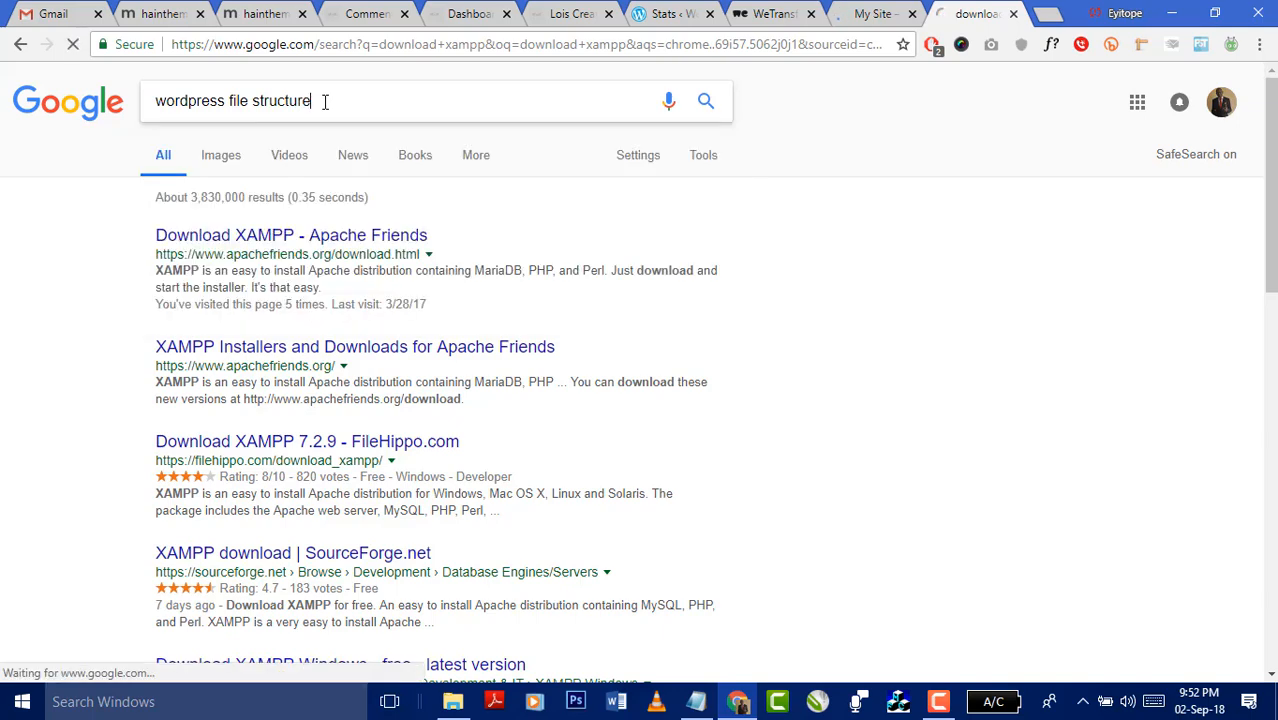
click(453, 701)
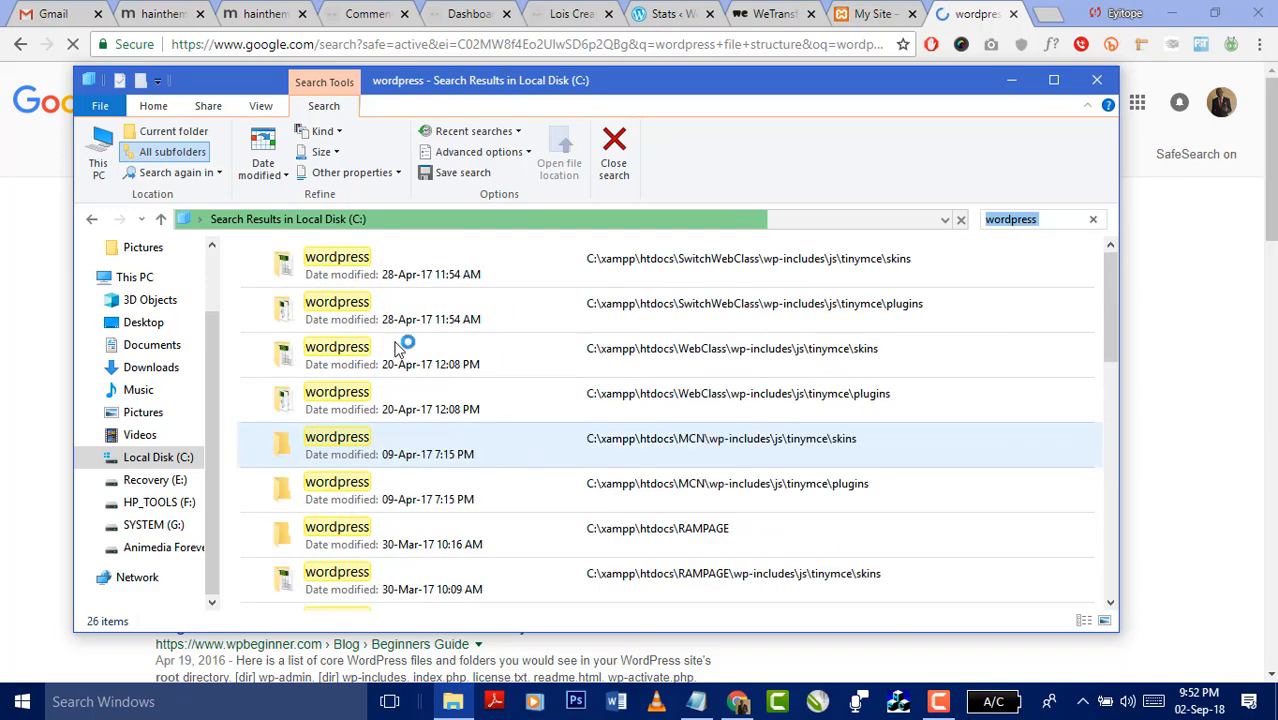
- Move from the wordpress search results to the H: drive's Downloads\Compressed folder
double_click(358, 264)
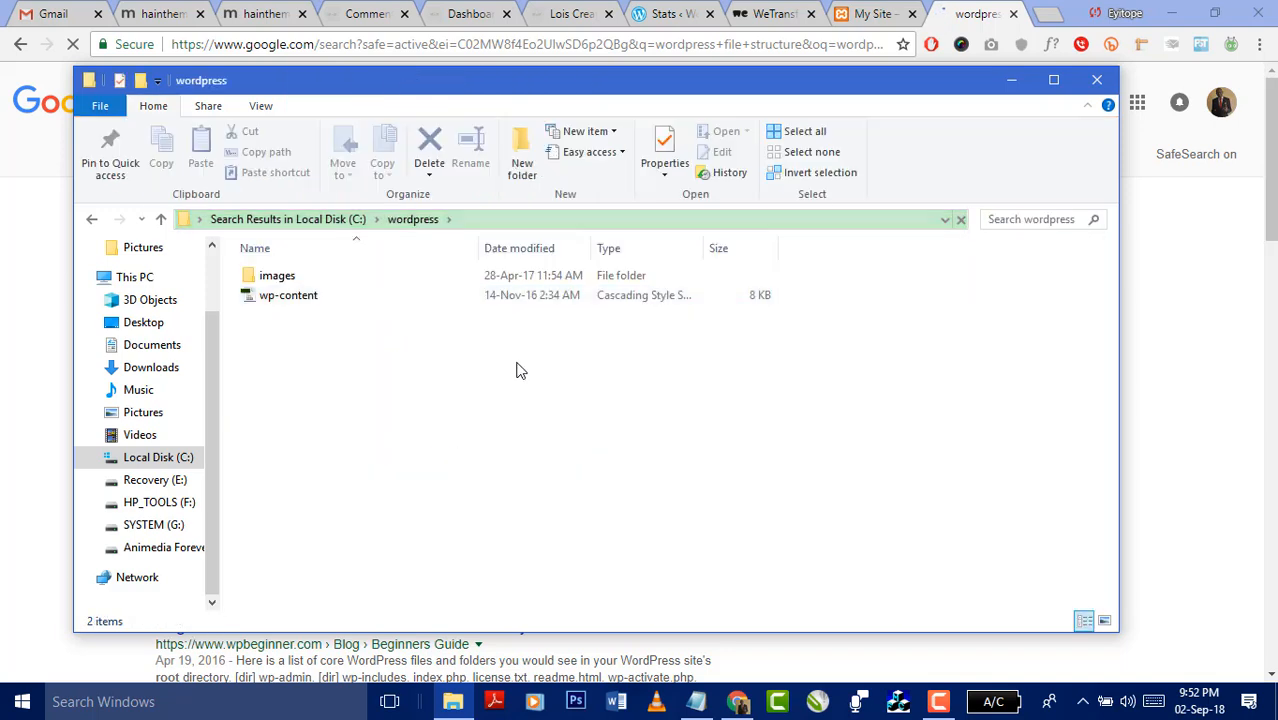
click(92, 220)
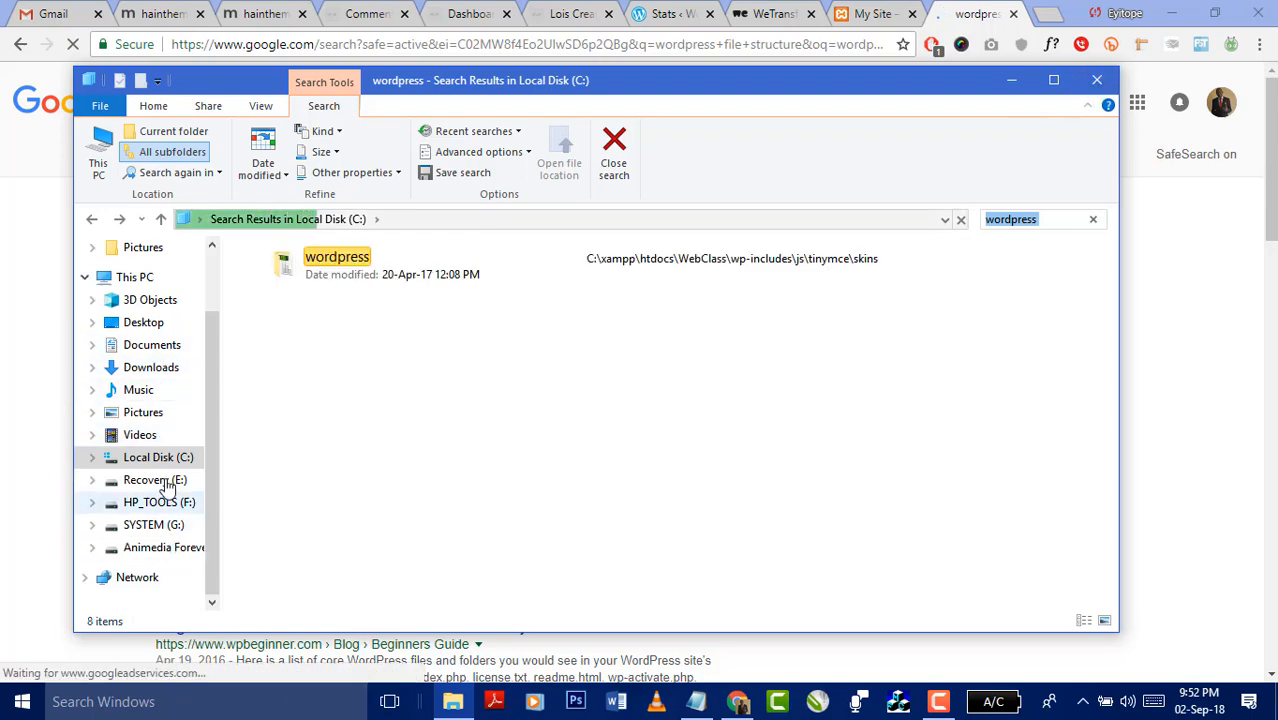
click(163, 547)
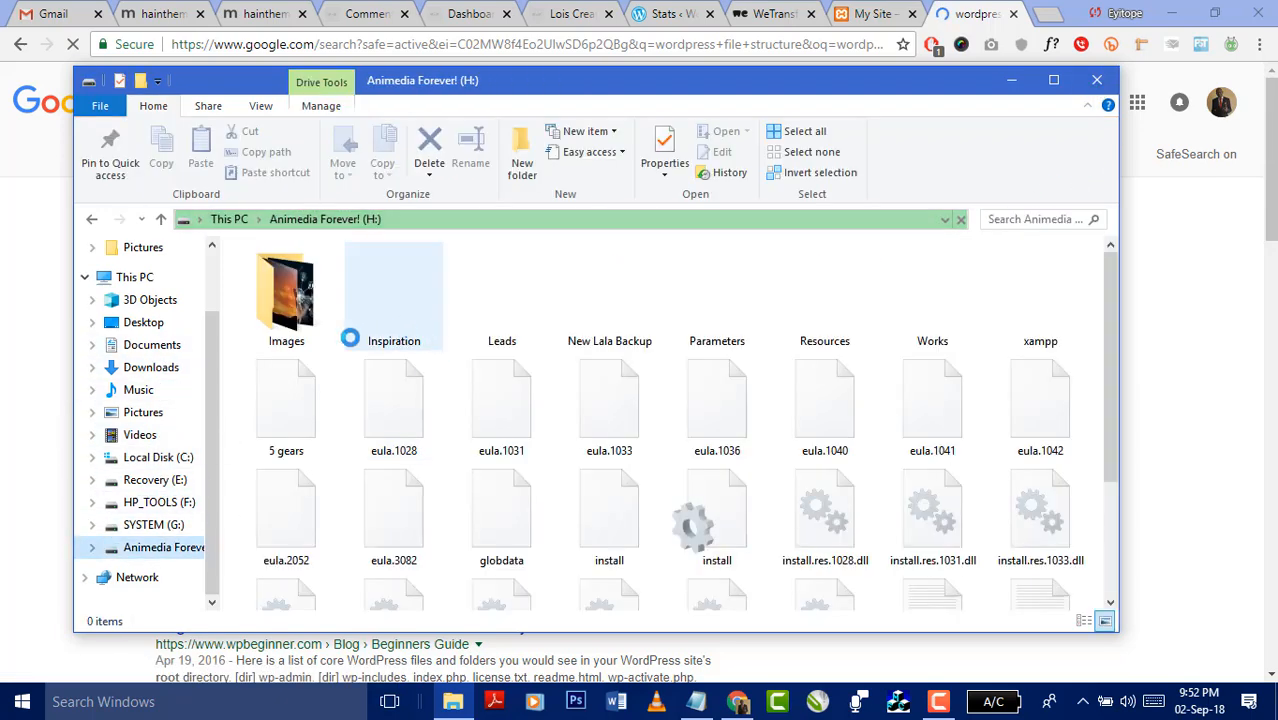
click(150, 367)
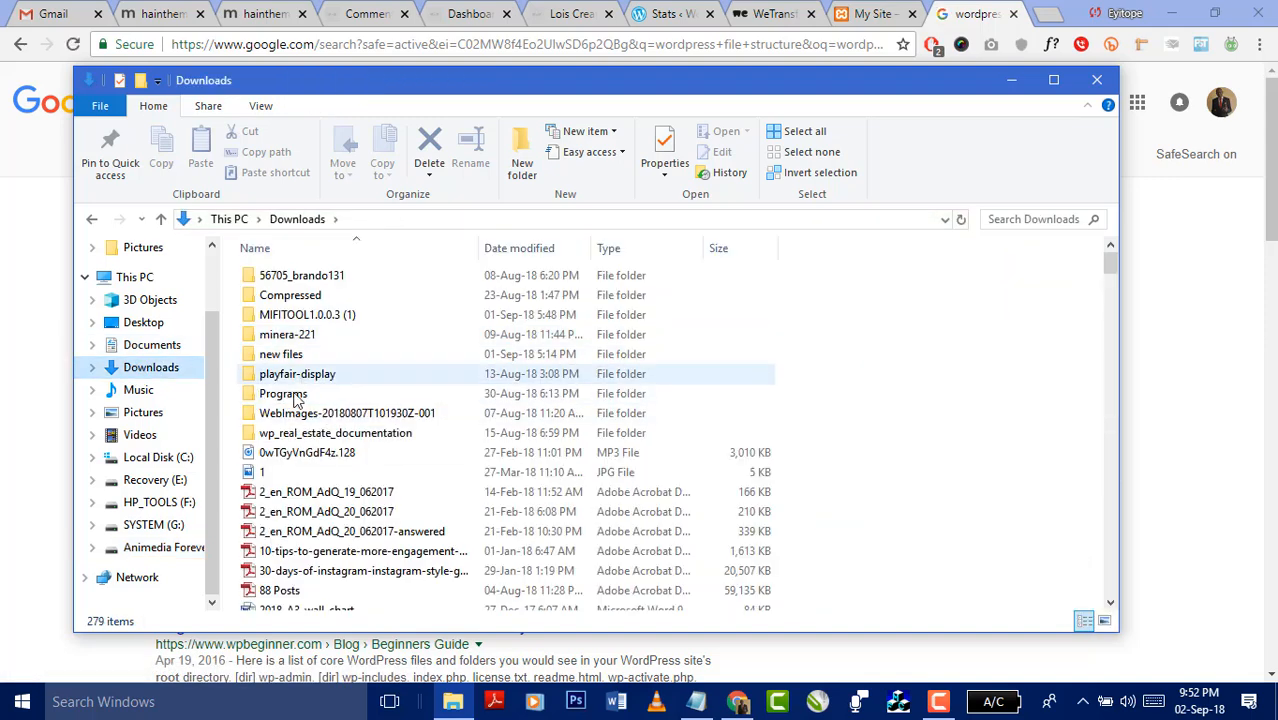
click(297, 293)
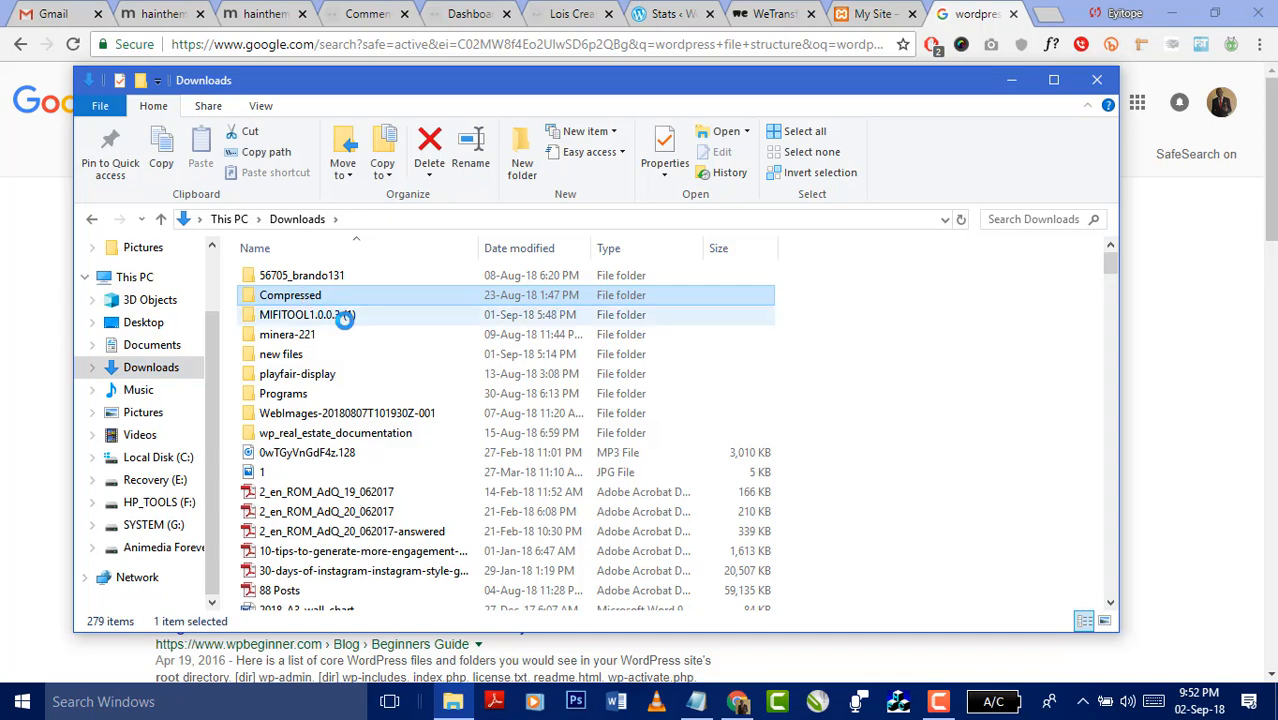
- Select the wordpress-4.7.5 folder with the keyboard and open it
text(w)
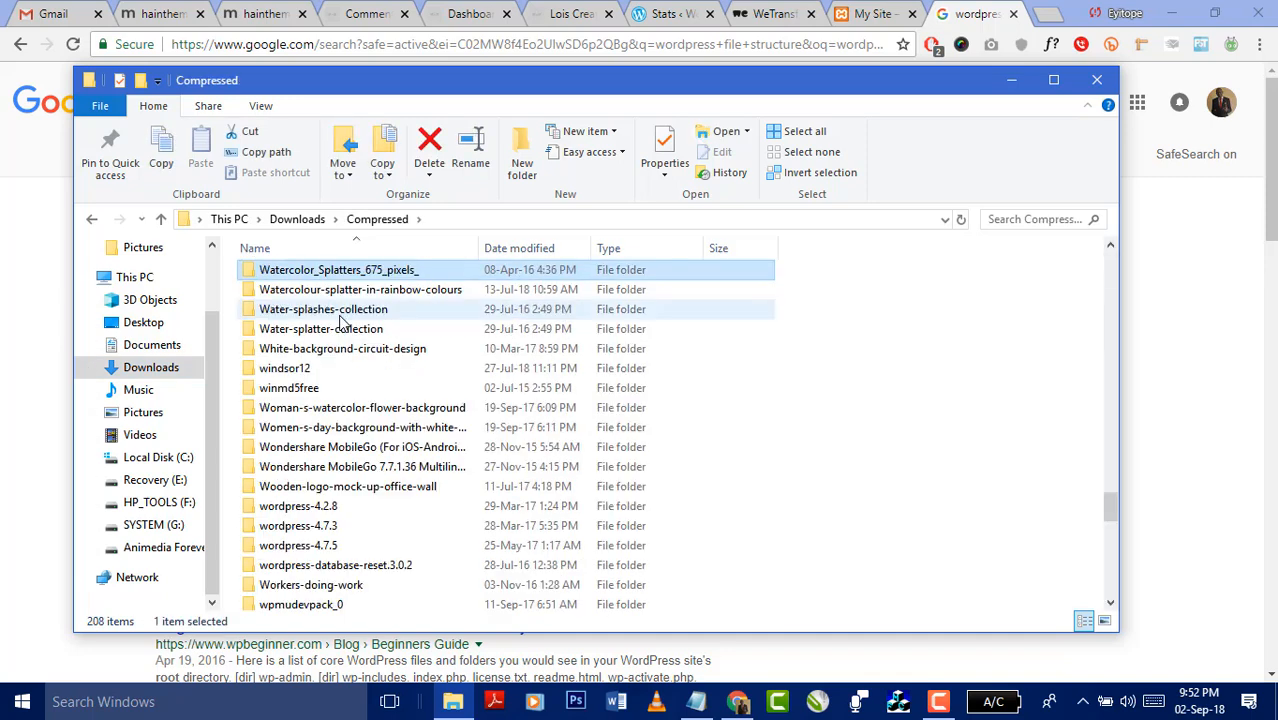
text(or)
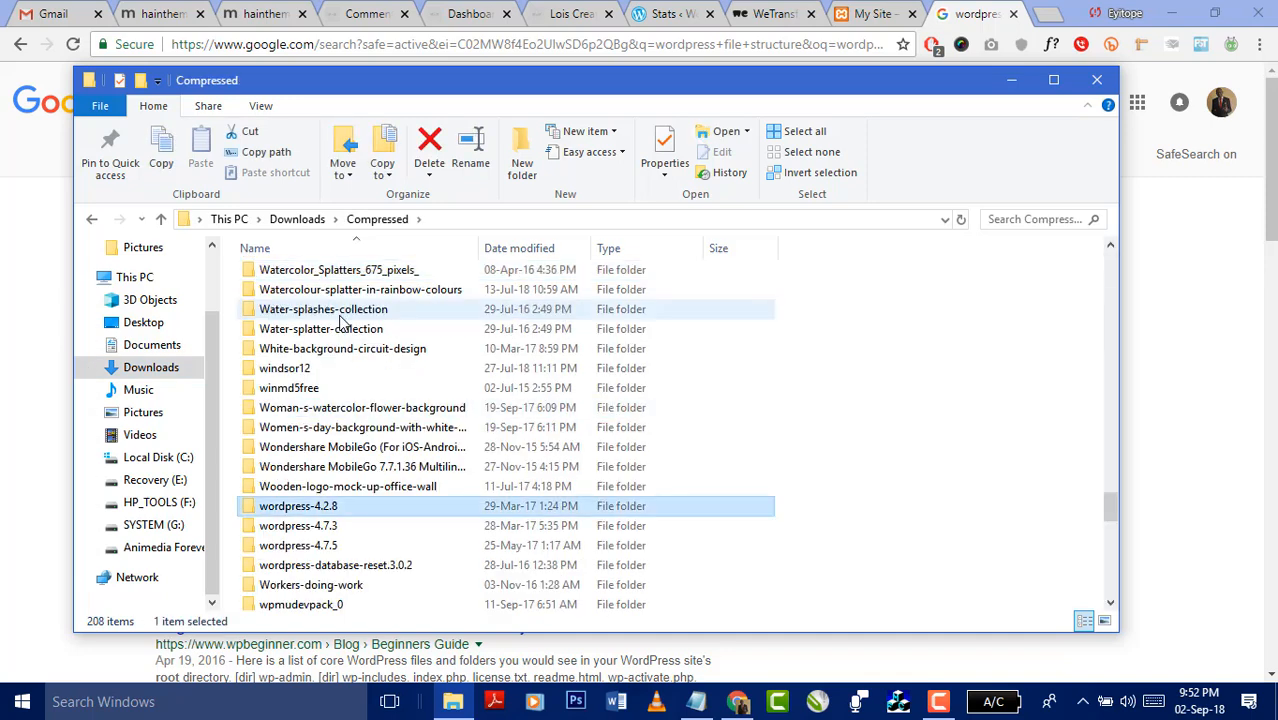
key(Down)
key(Down)
key(Down)
key(Up)
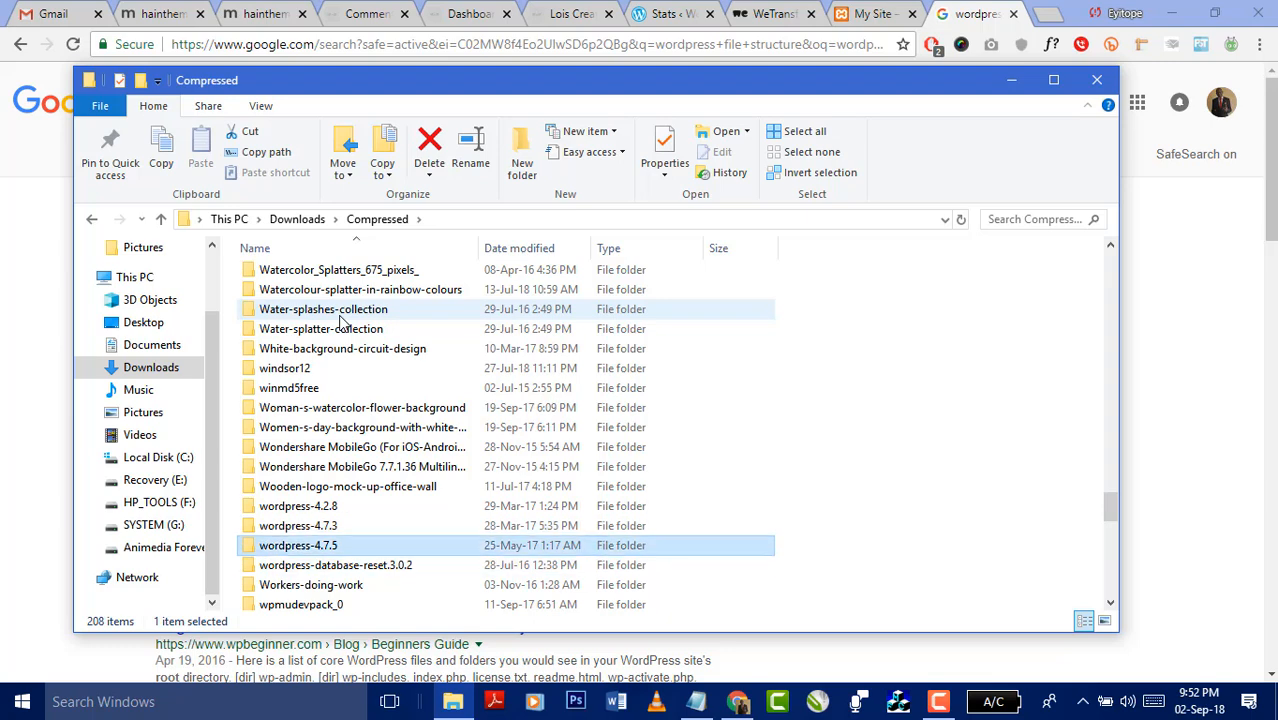
key(Return)
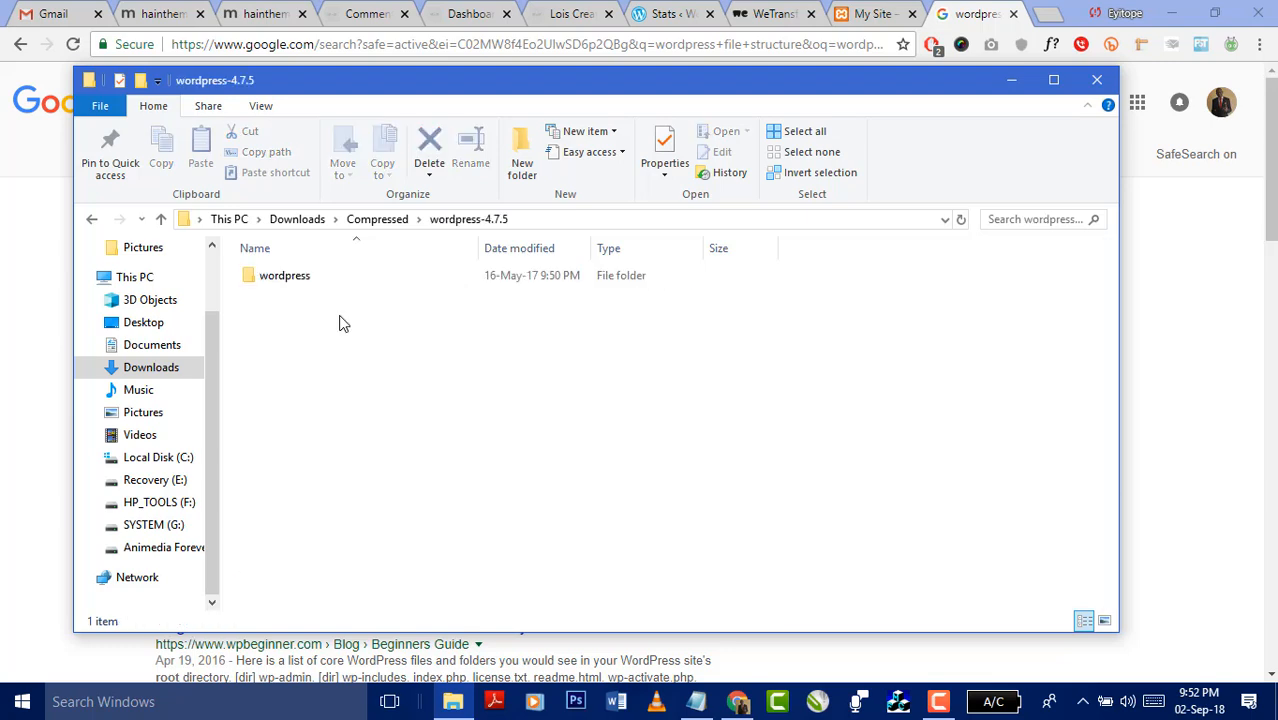
- Open the extracted wordpress folder and try Large icons, Tiles and Content layouts, ending on Details
double_click(283, 278)
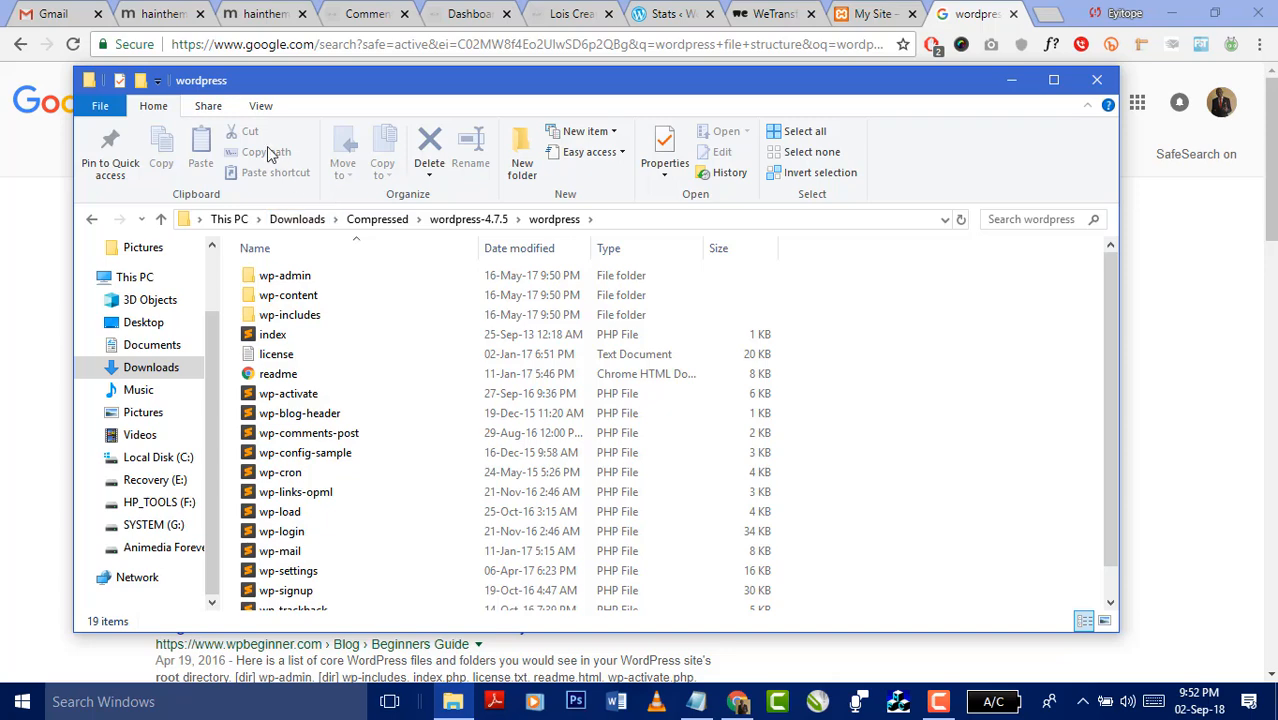
click(260, 108)
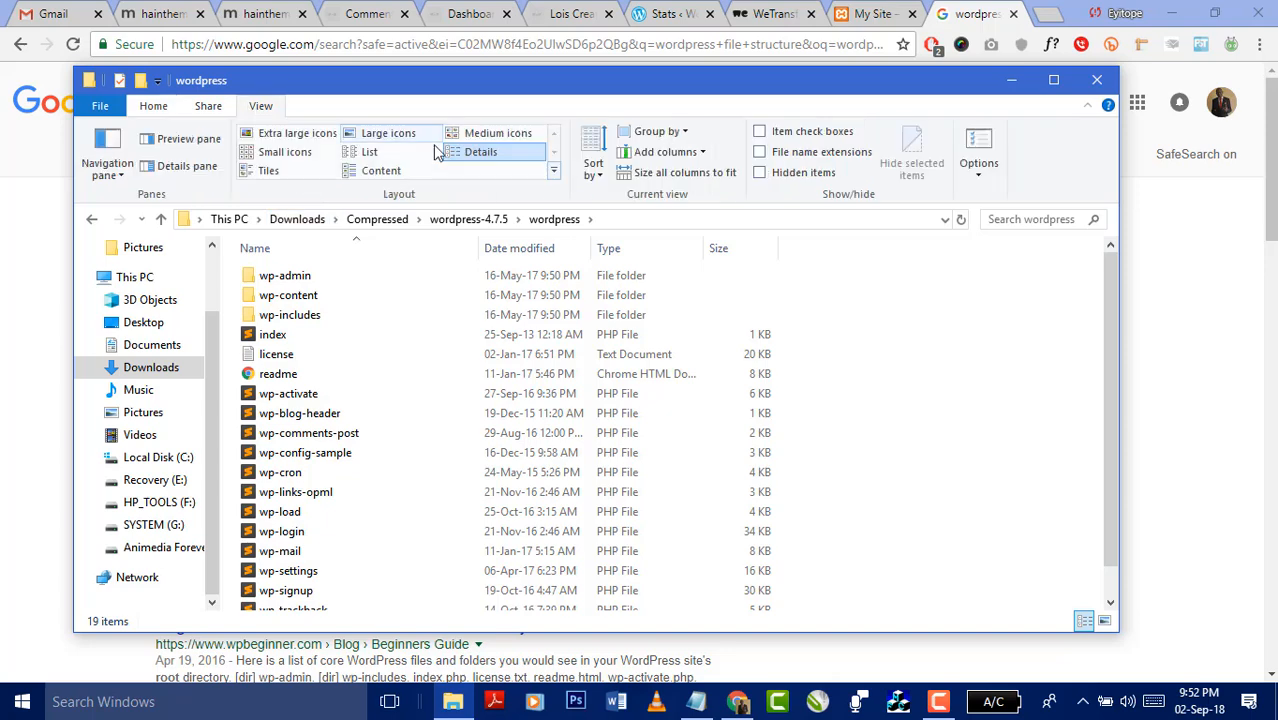
click(383, 133)
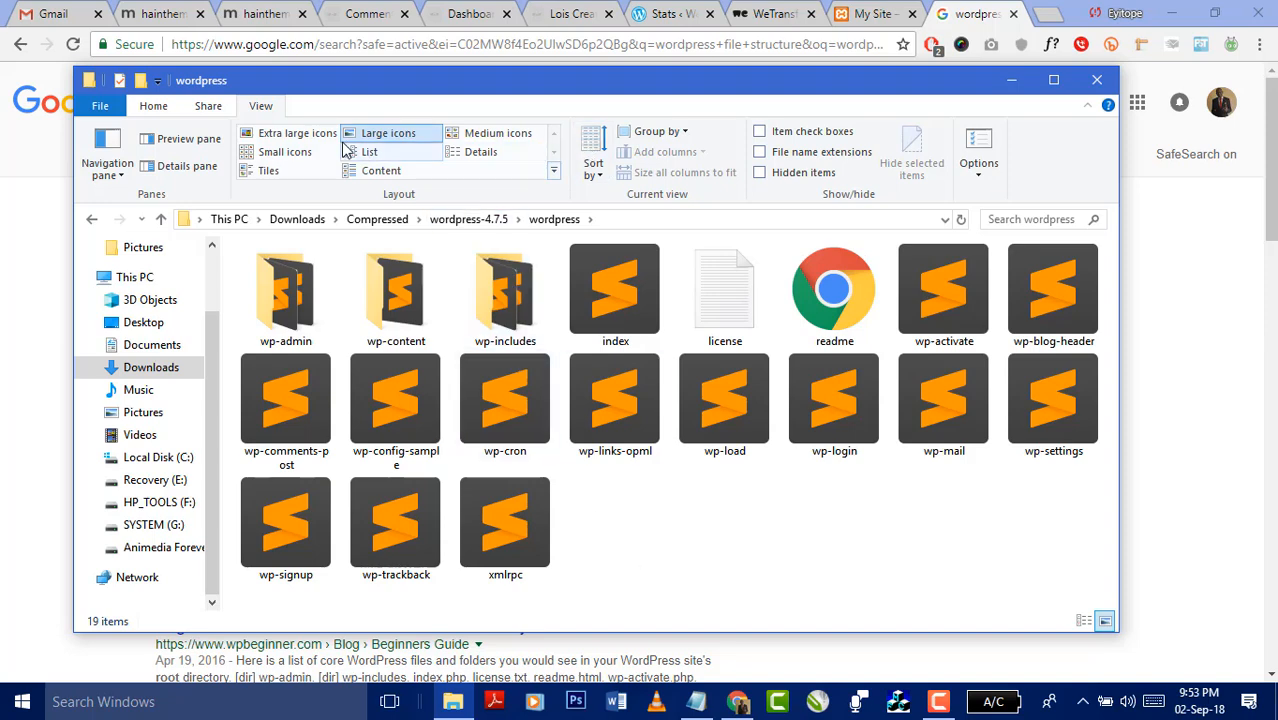
click(268, 171)
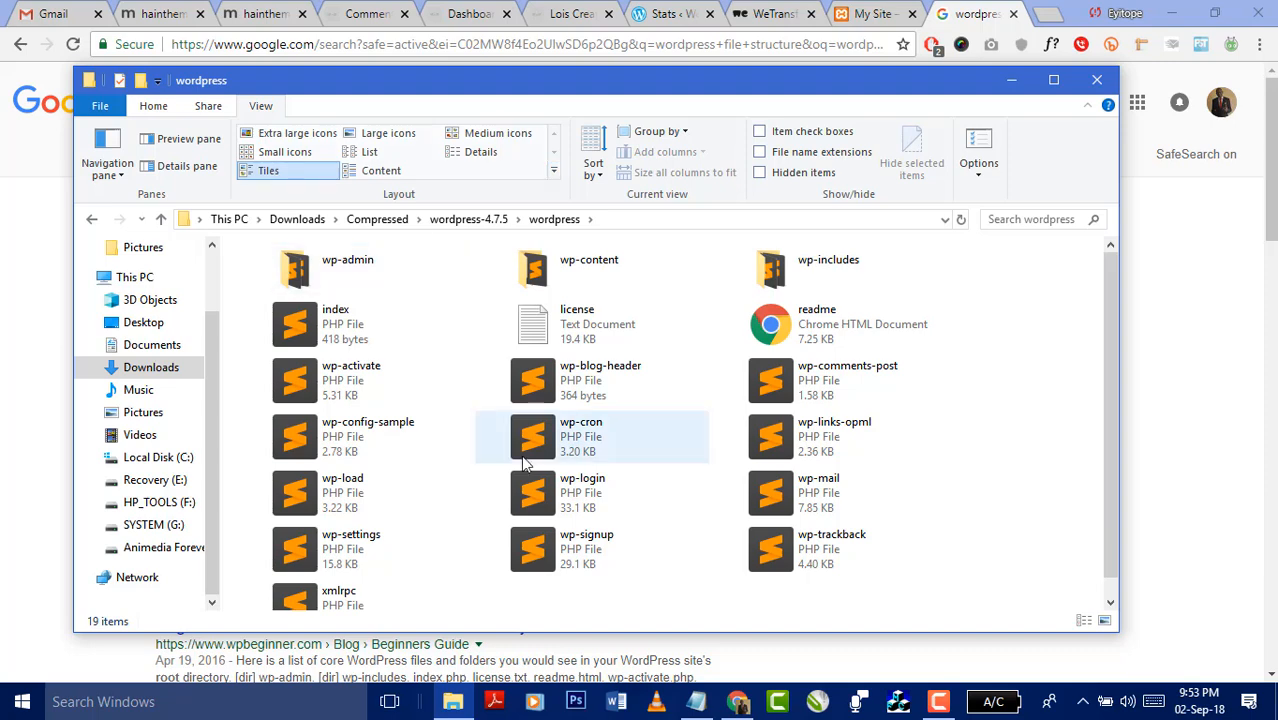
click(375, 133)
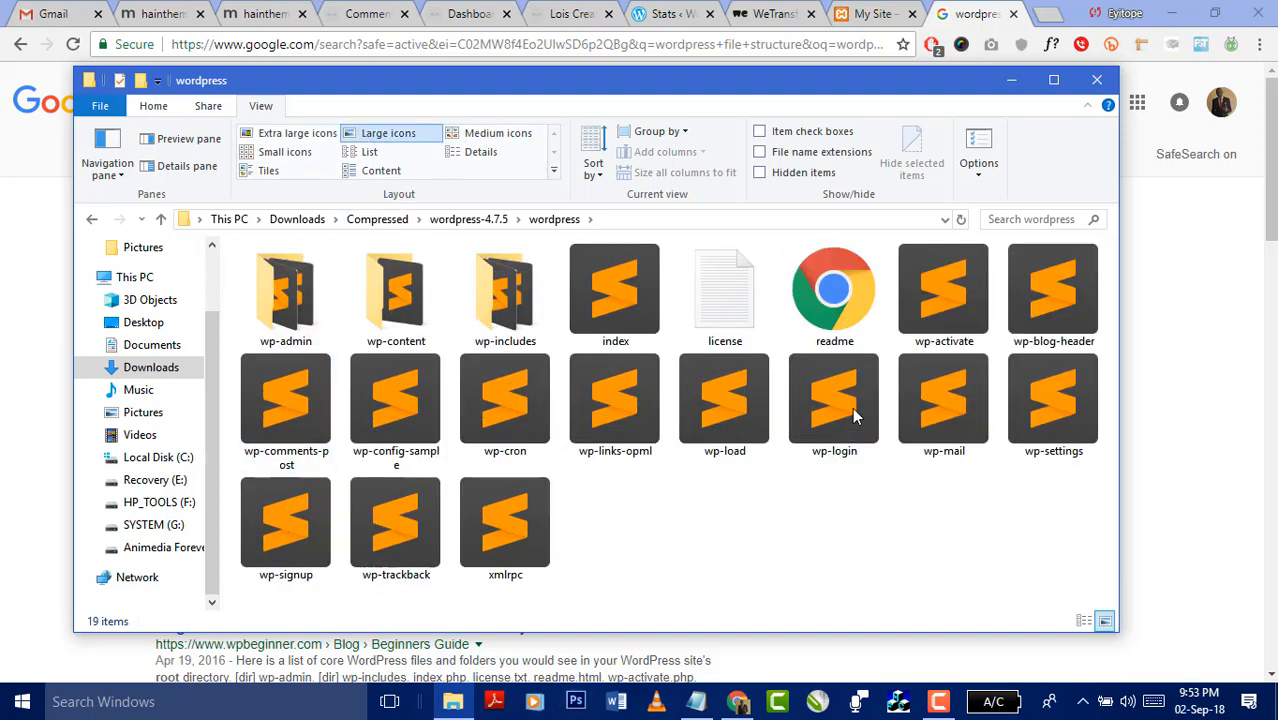
click(380, 172)
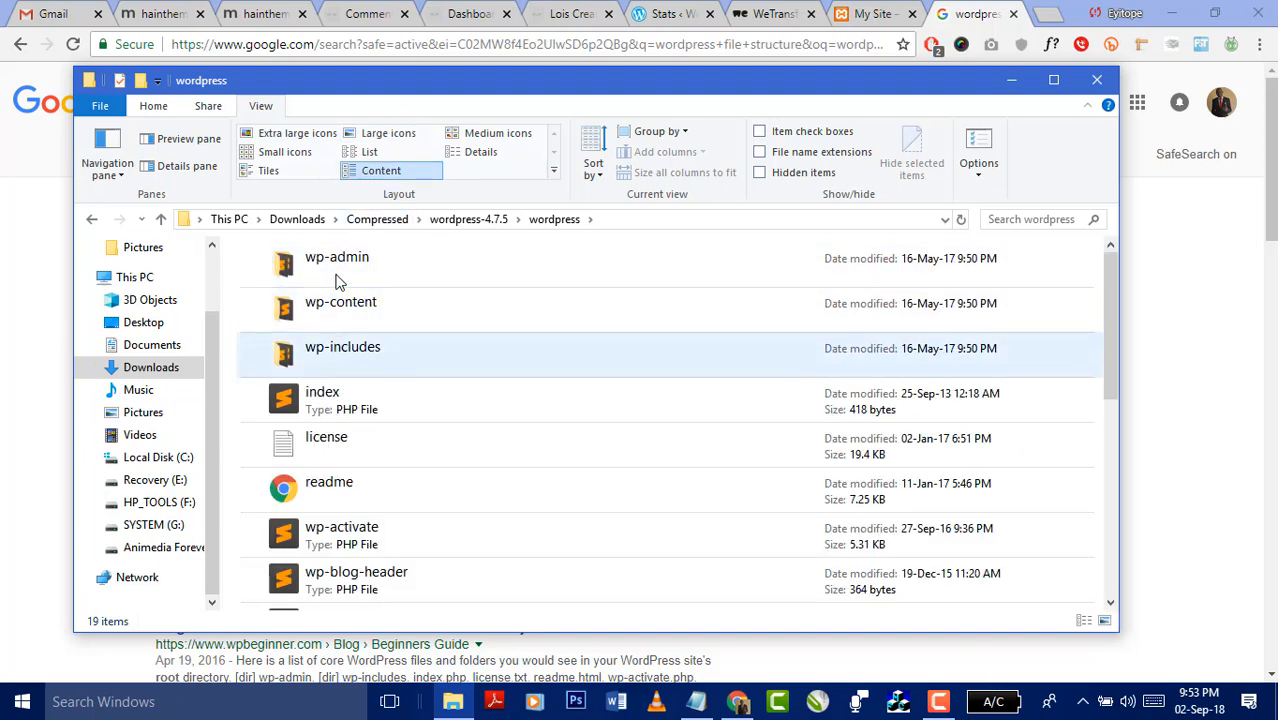
click(474, 154)
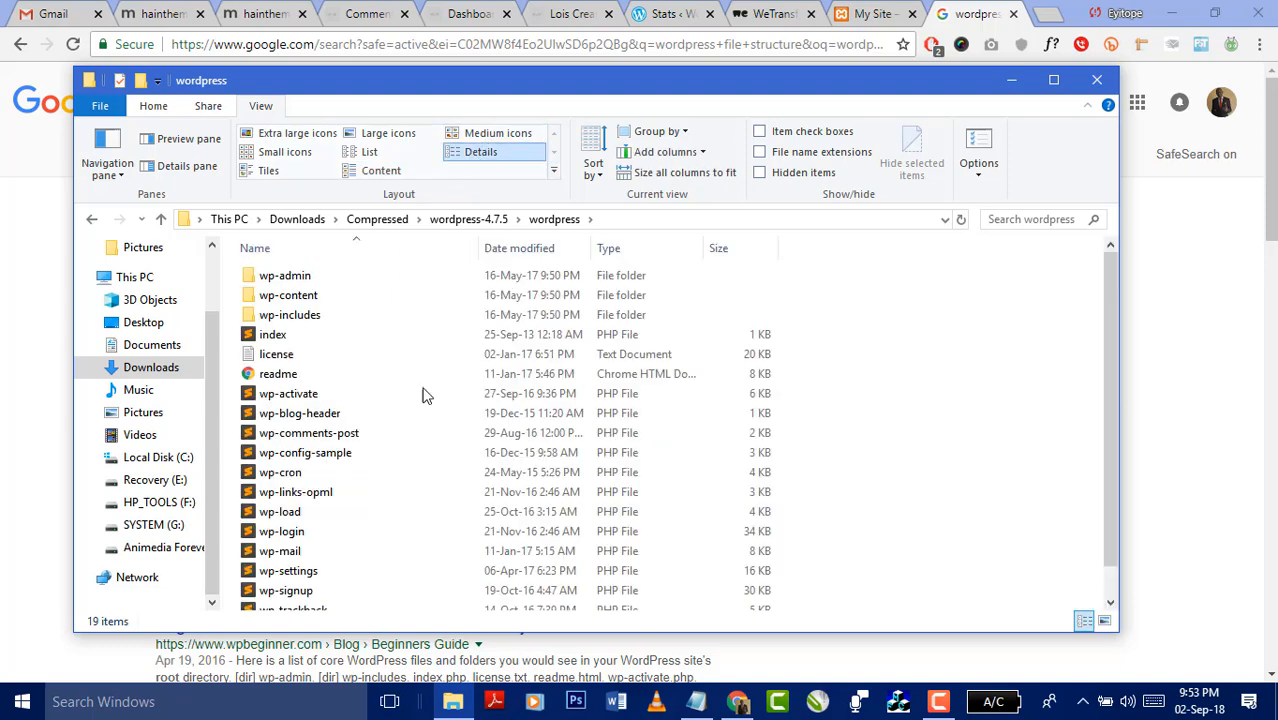
- Open the wp-admin folder from the detailed list
scroll(600, 480, down, 1)
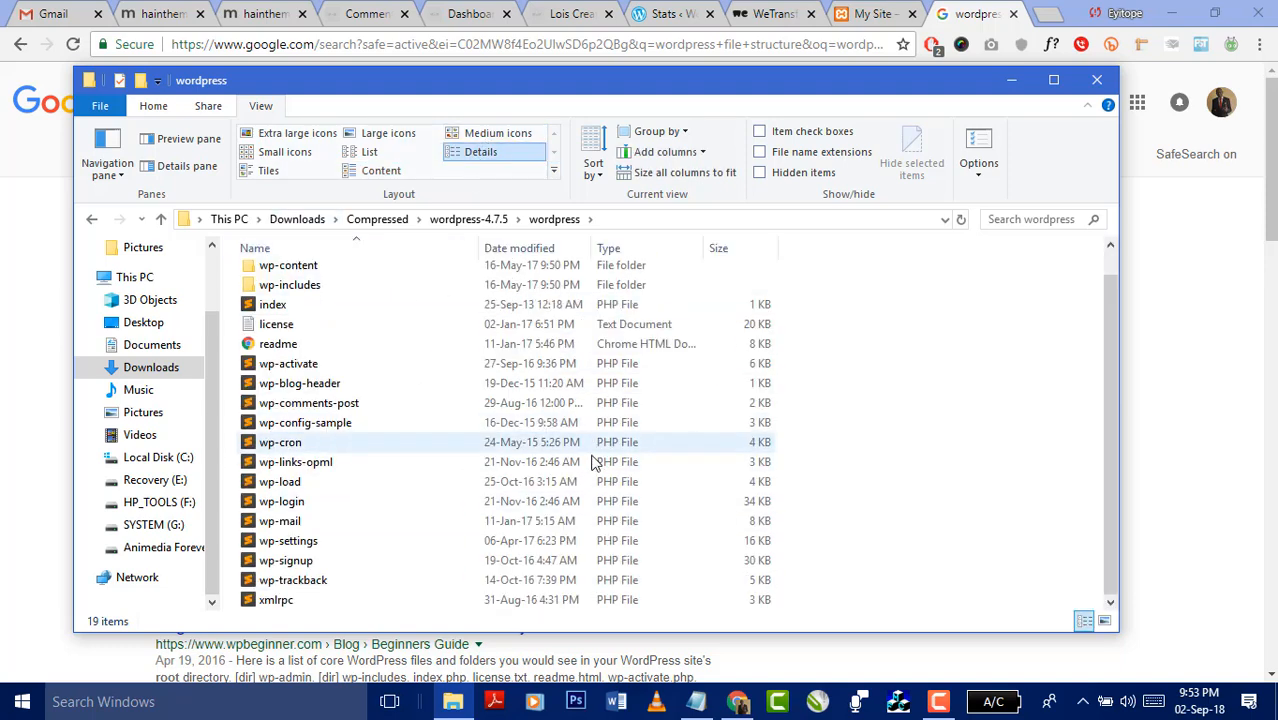
scroll(570, 450, up, 1)
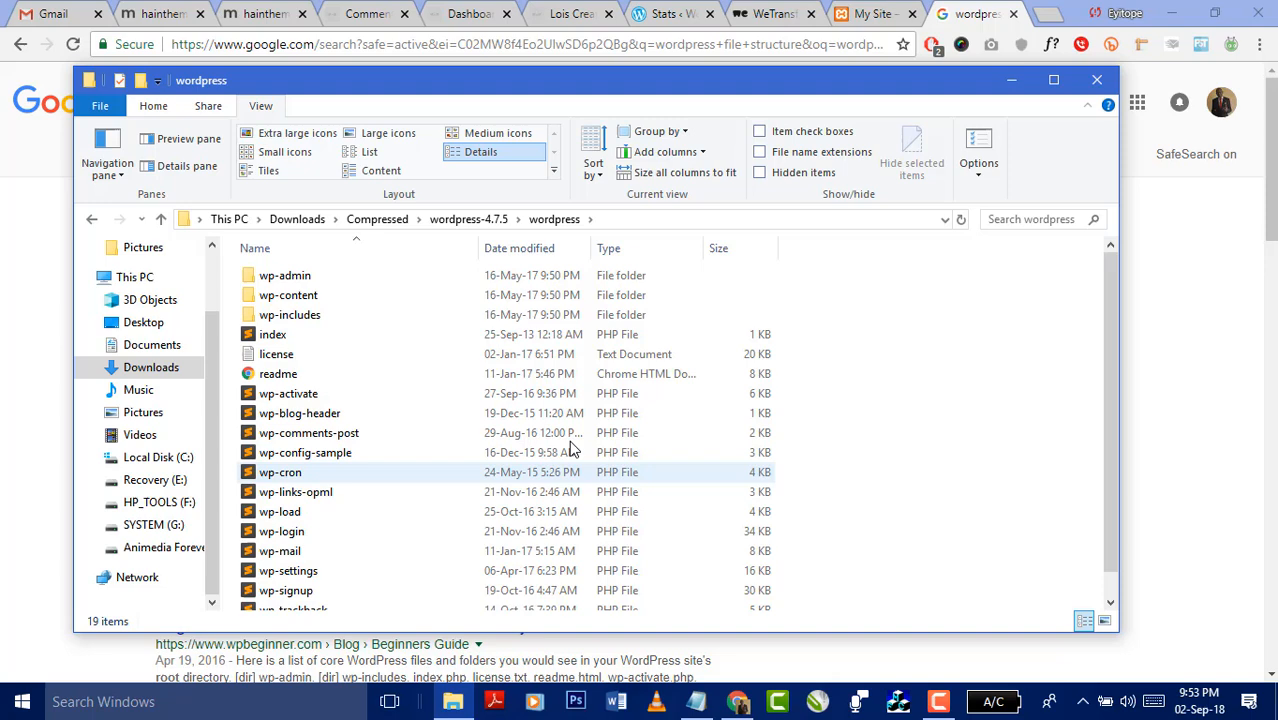
click(312, 280)
double_click(312, 280)
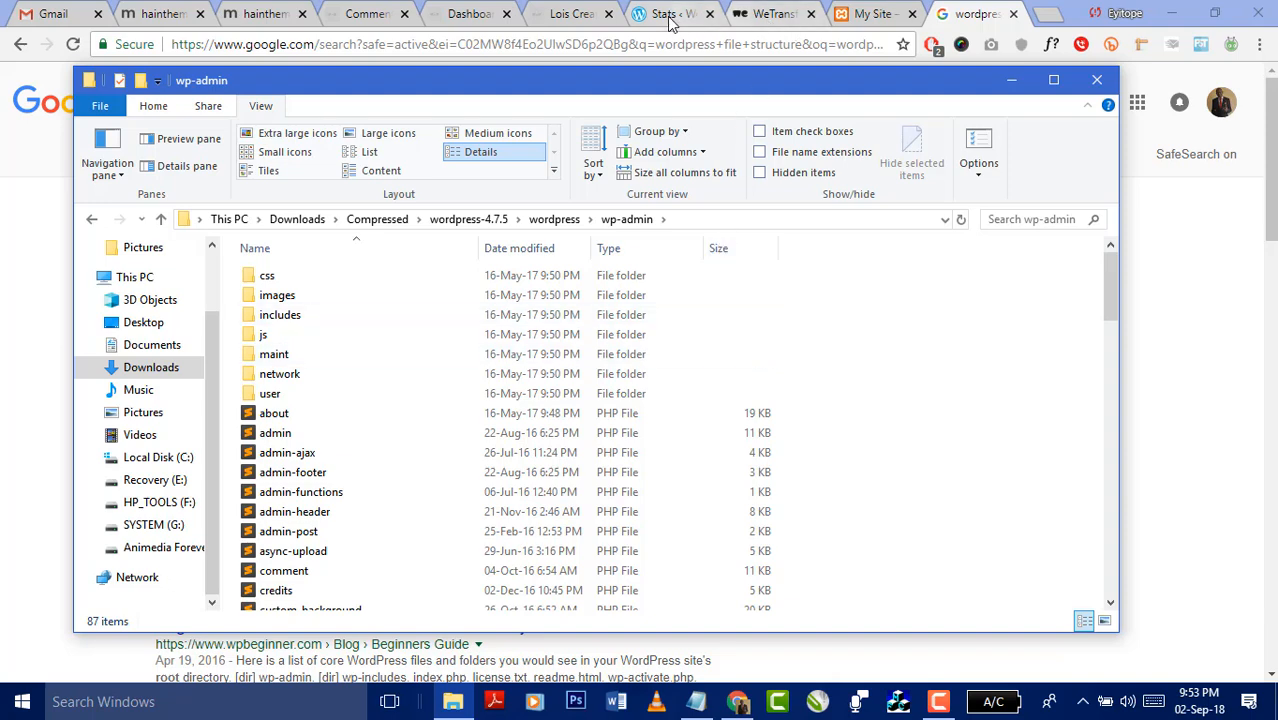
- Open the wpbeginner guide to WordPress file and directory structure from the search results
click(862, 22)
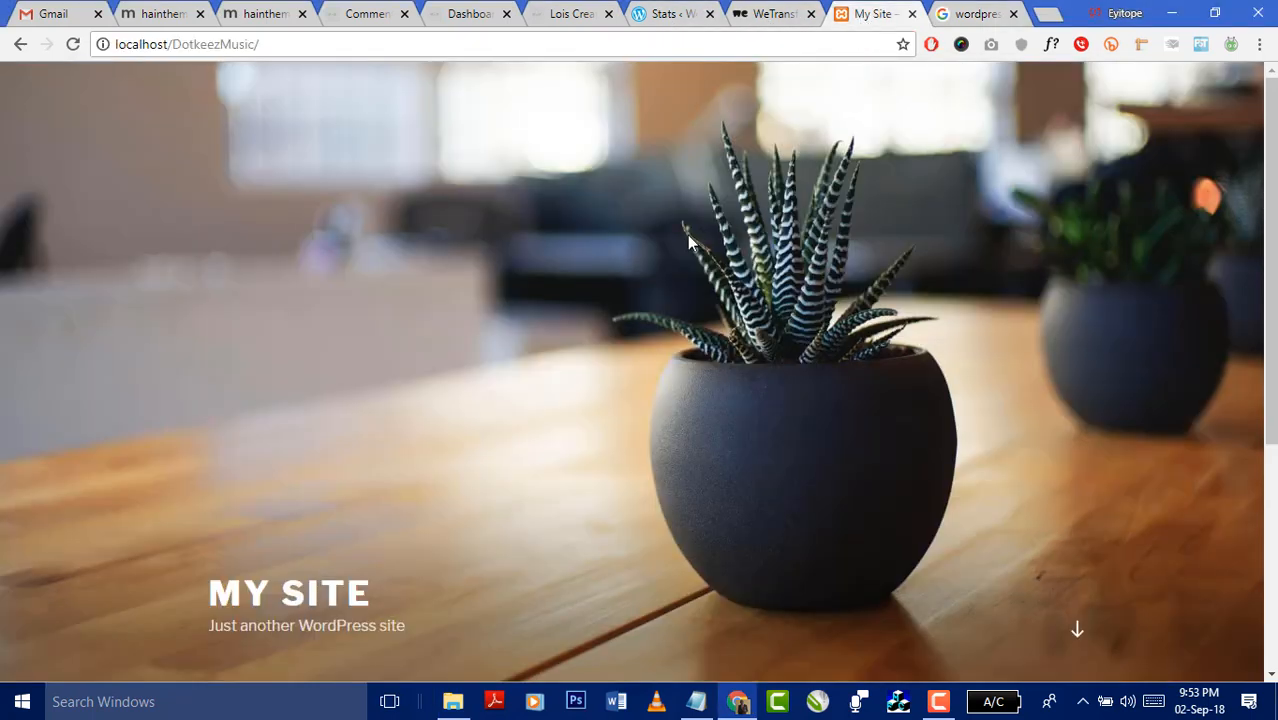
scroll(645, 345, down, 3)
scroll(682, 313, up, 3)
click(972, 16)
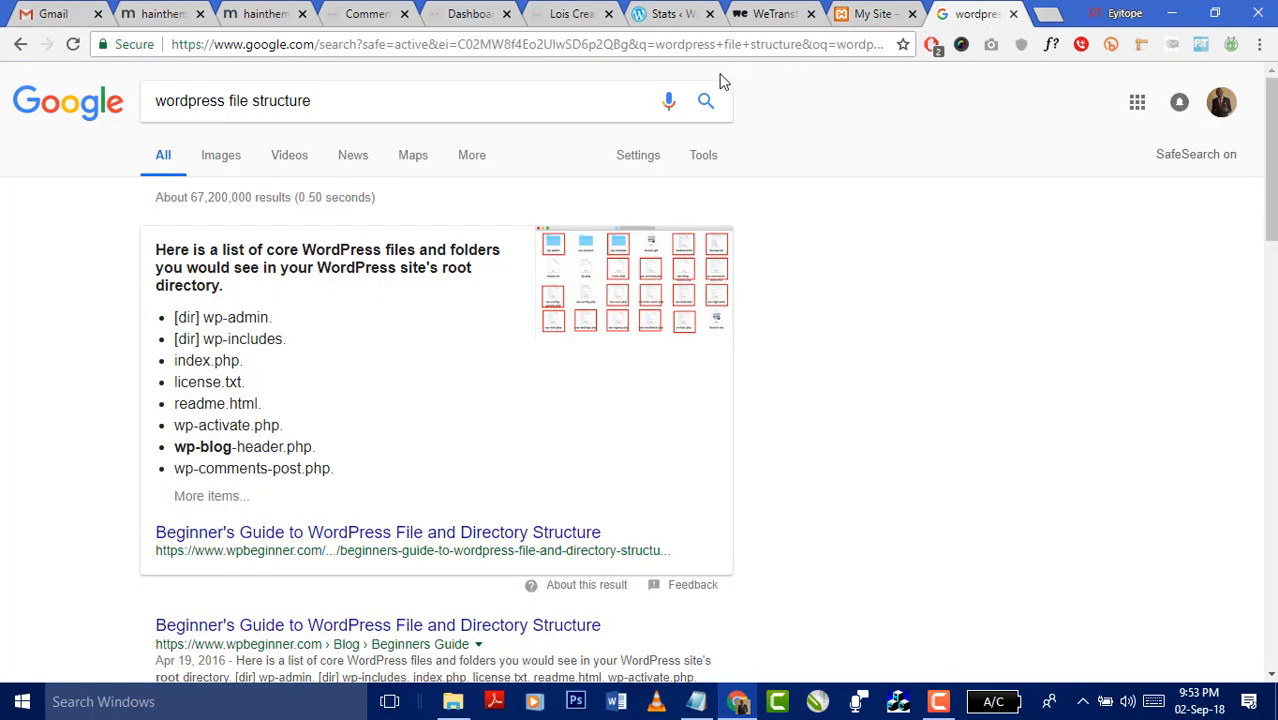
click(865, 44)
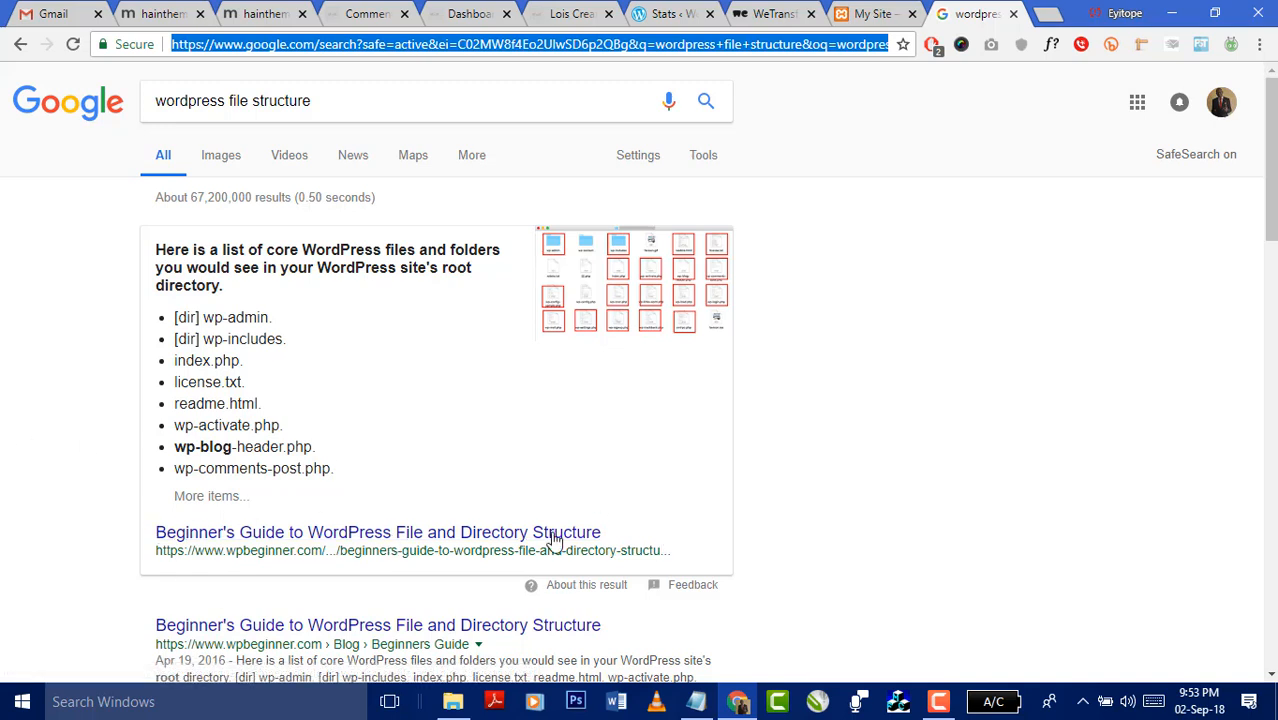
click(434, 636)
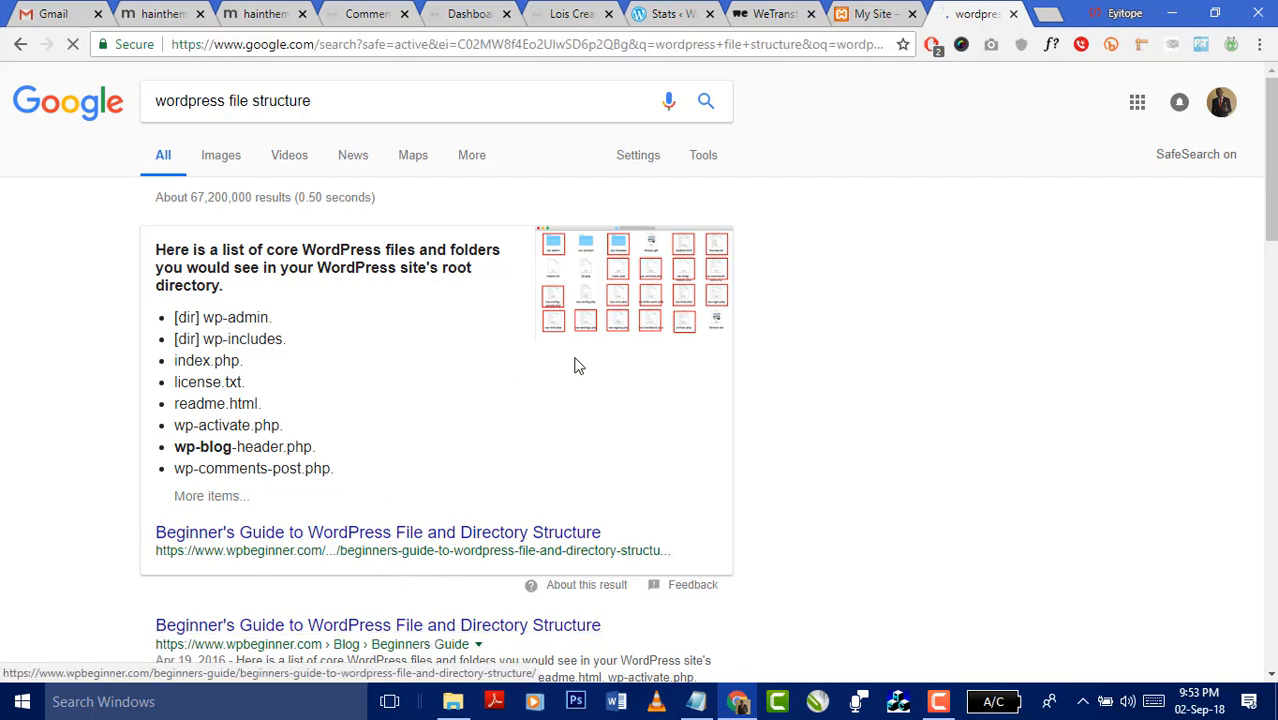
- Flip through the My Site, WeTransfer, WordPress stats and other tabs, then minimize Chrome
click(858, 14)
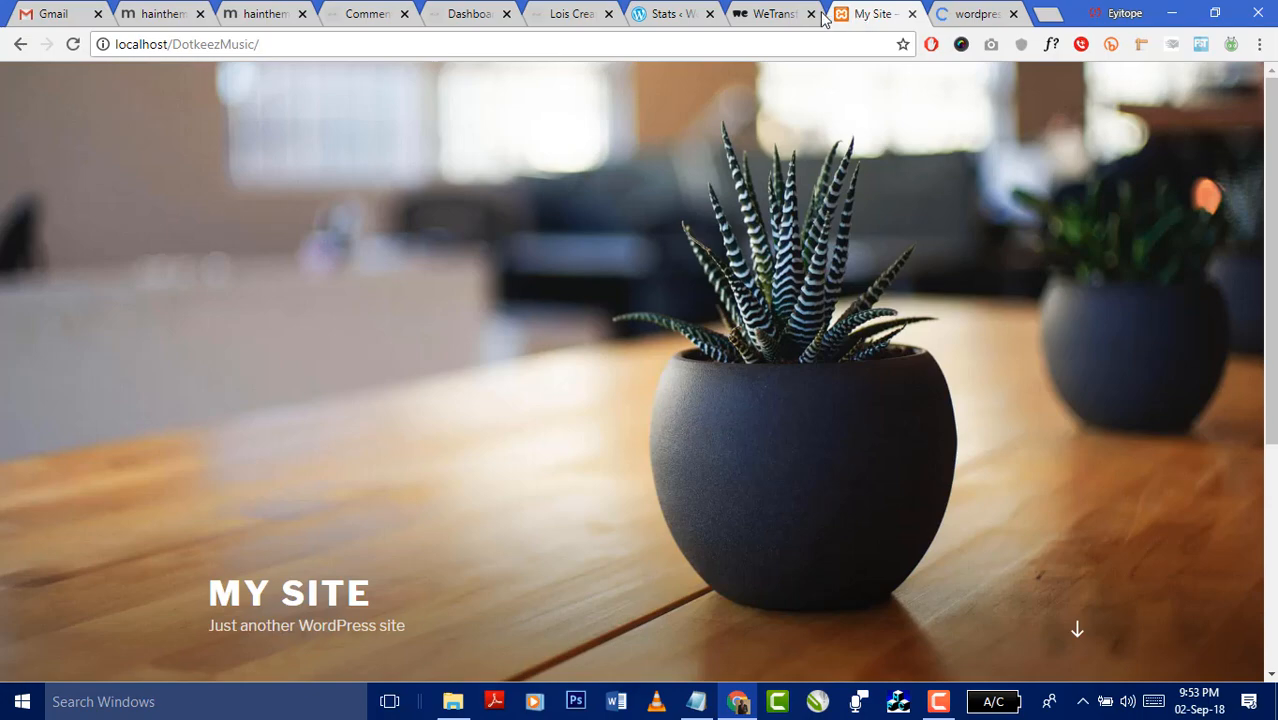
scroll(895, 280, down, 4)
scroll(890, 320, up, 4)
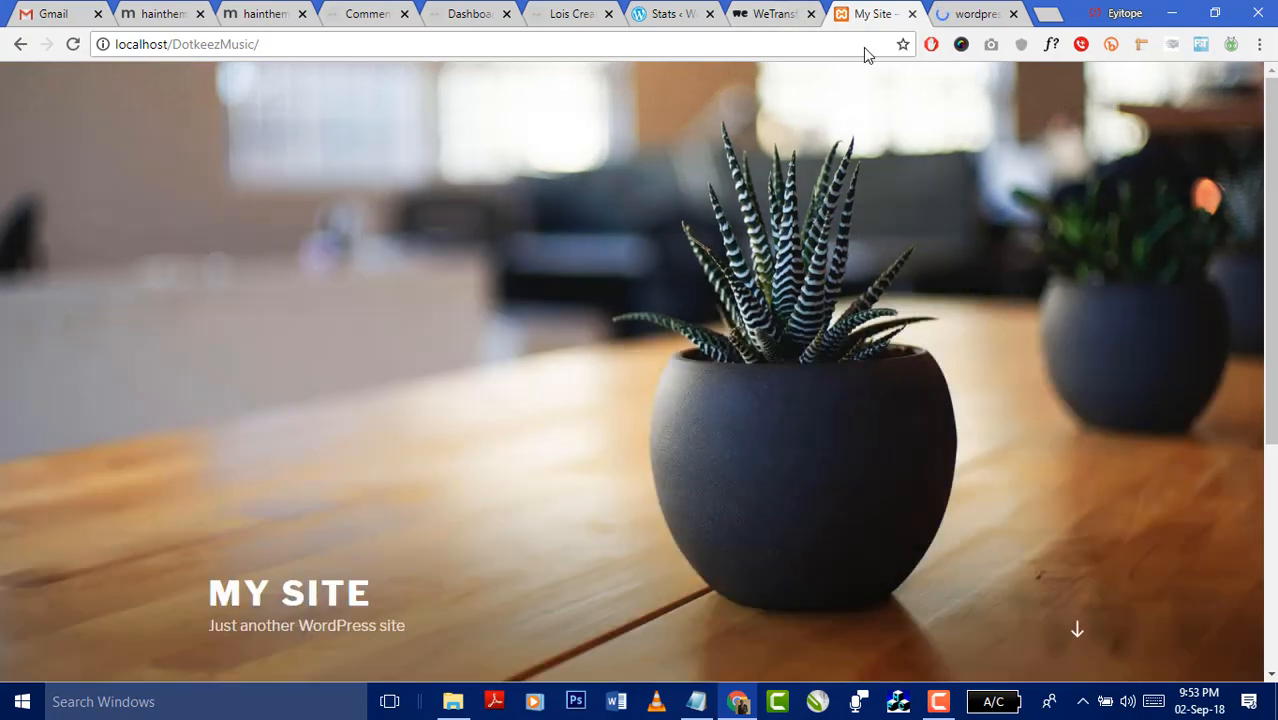
click(778, 12)
click(666, 13)
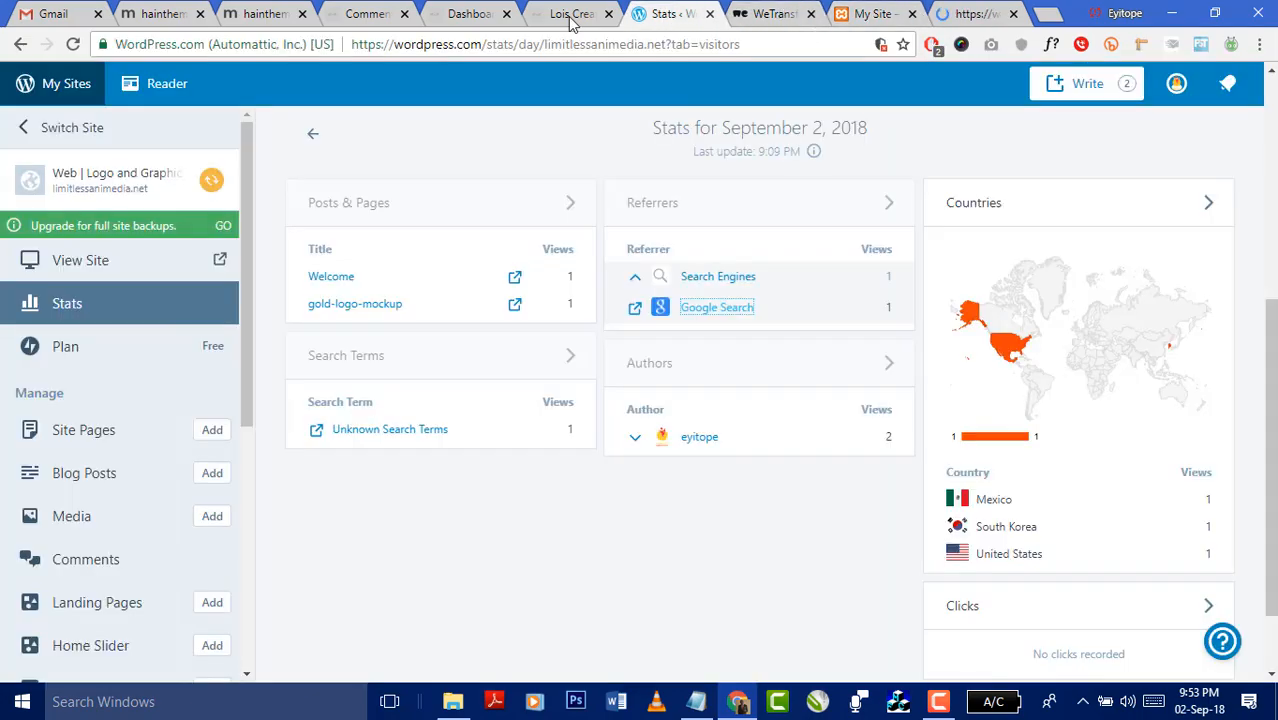
click(570, 16)
click(875, 15)
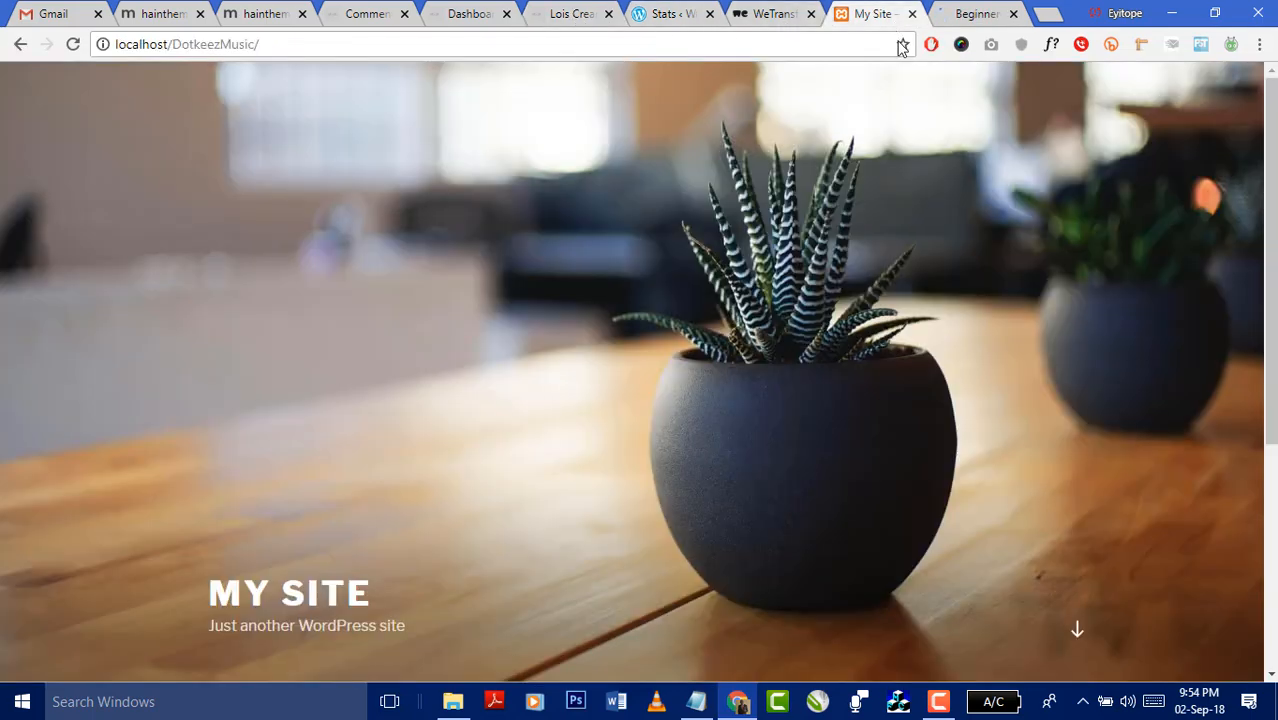
click(1172, 13)
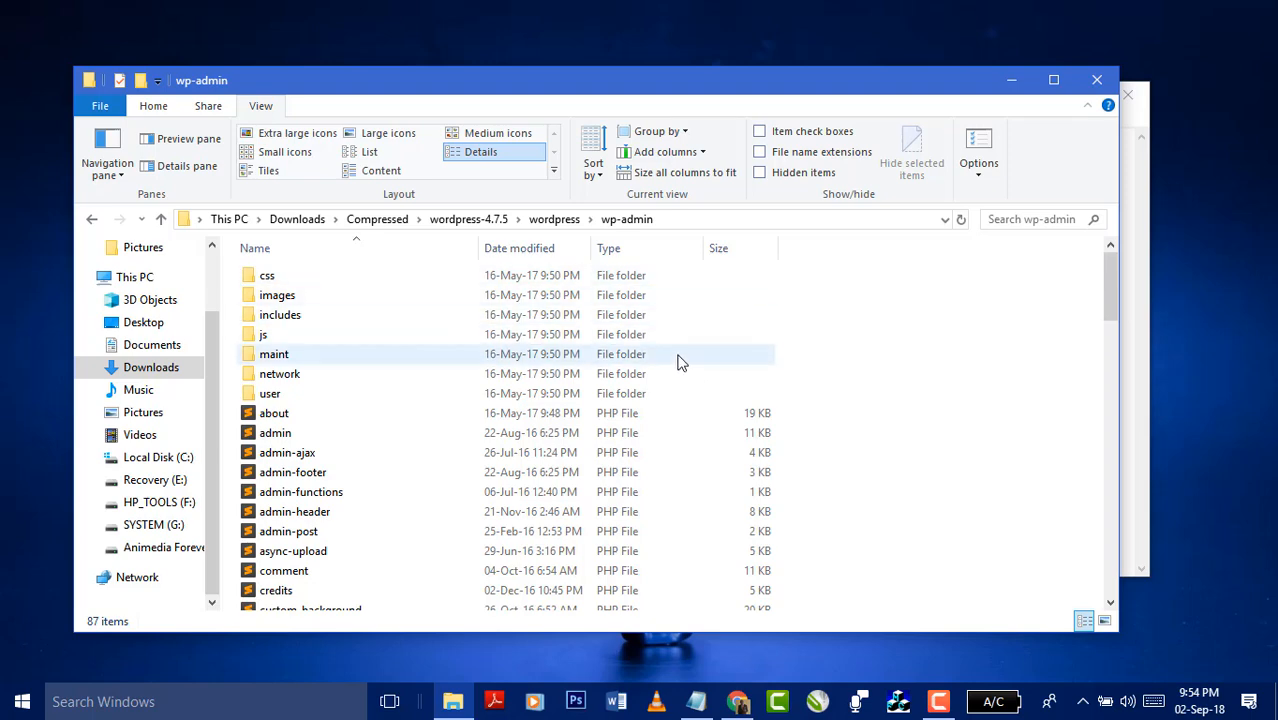
- Go up from wp-admin to wordpress, into wp-content, and open its themes folder
click(545, 221)
double_click(275, 297)
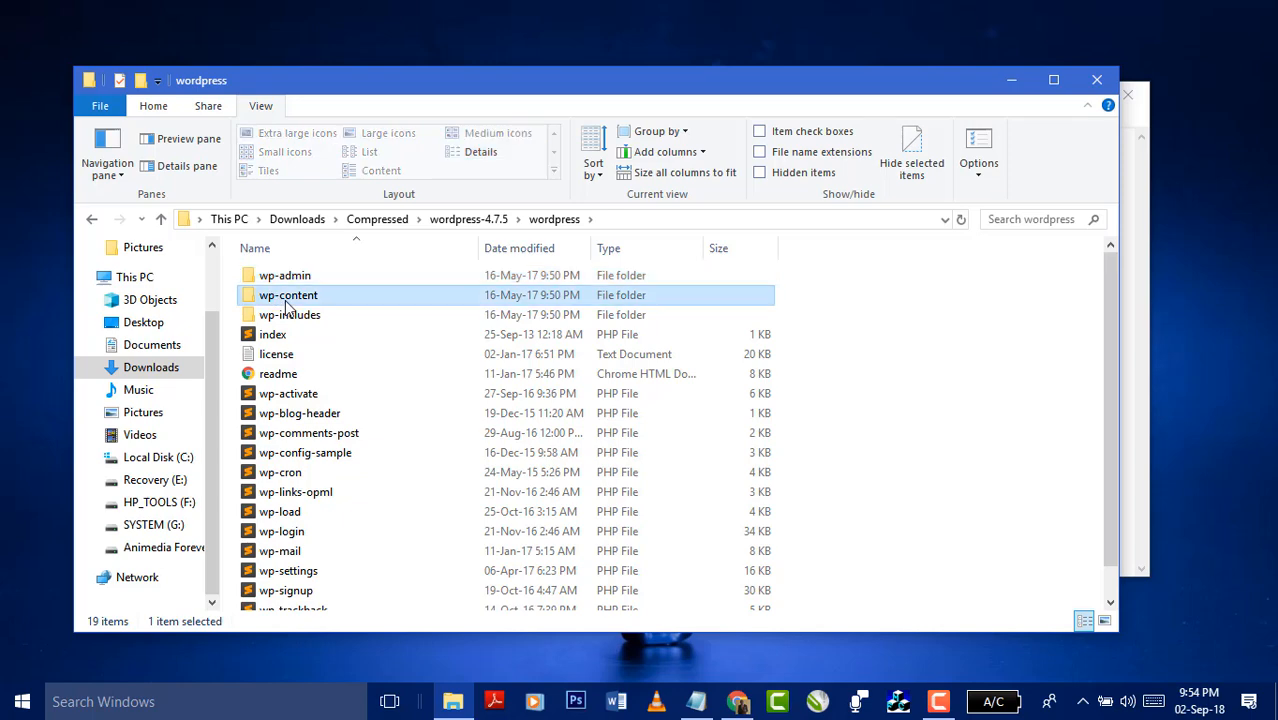
click(566, 222)
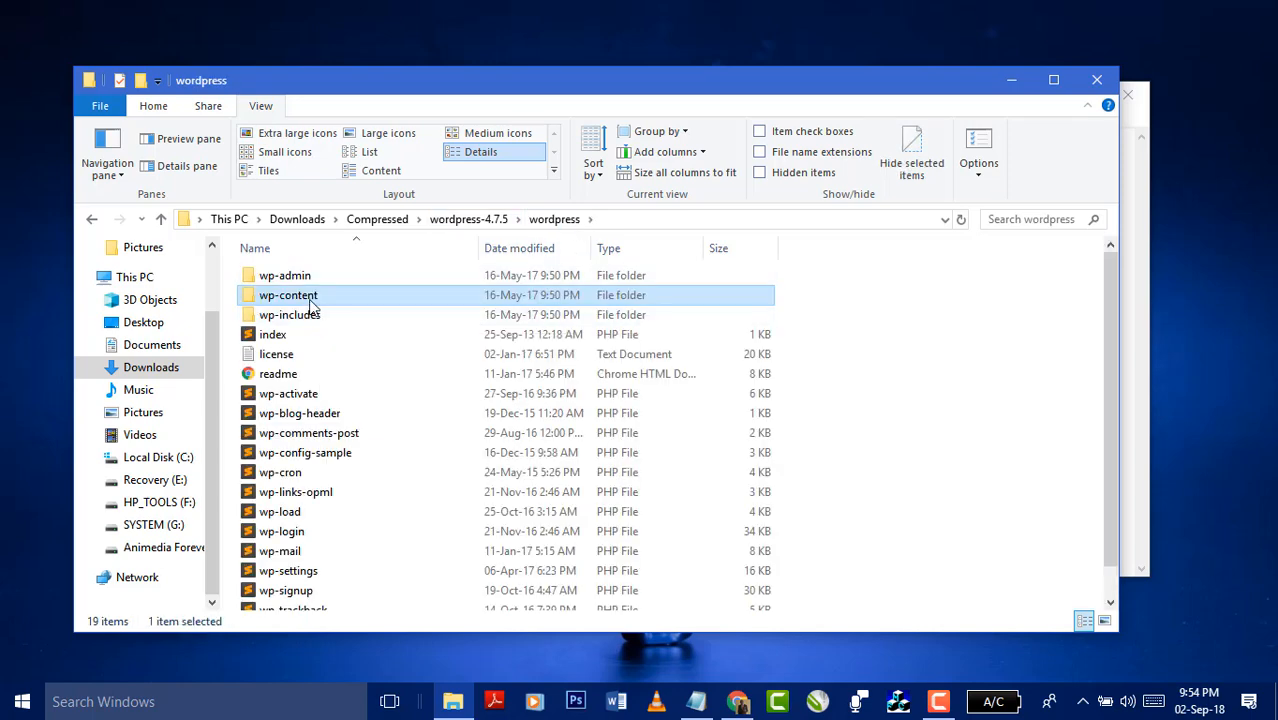
double_click(300, 293)
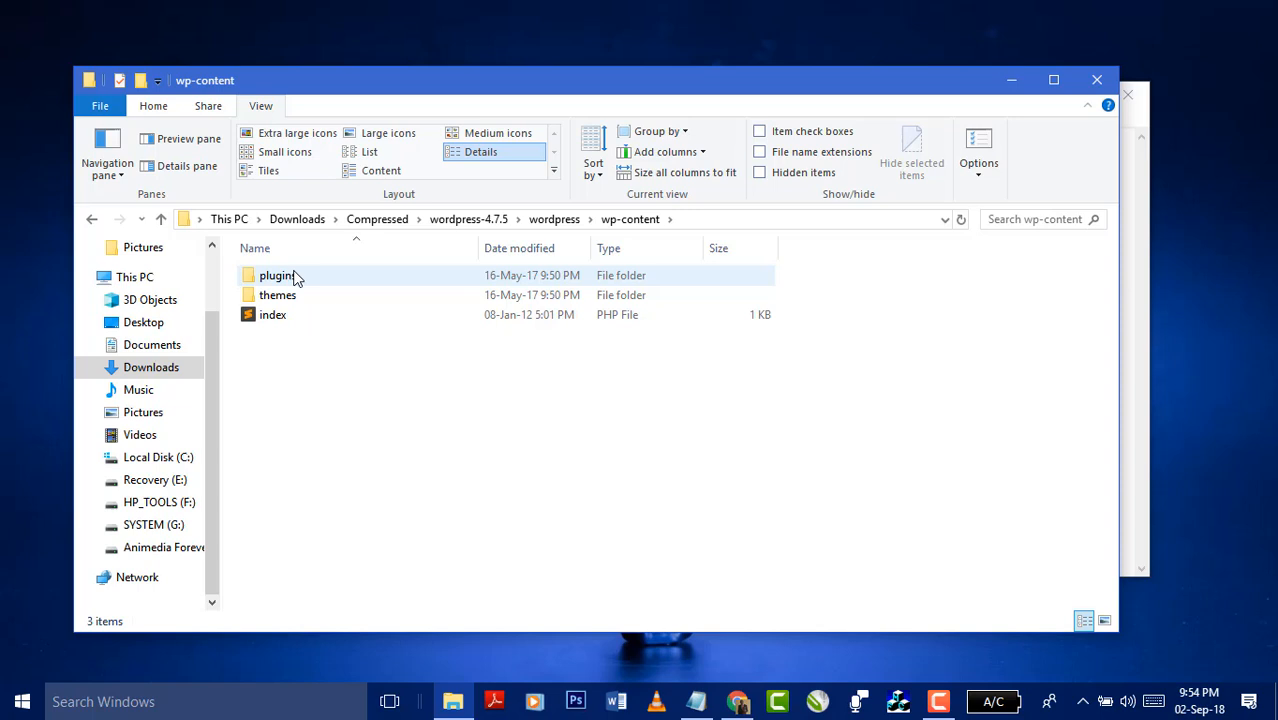
double_click(312, 297)
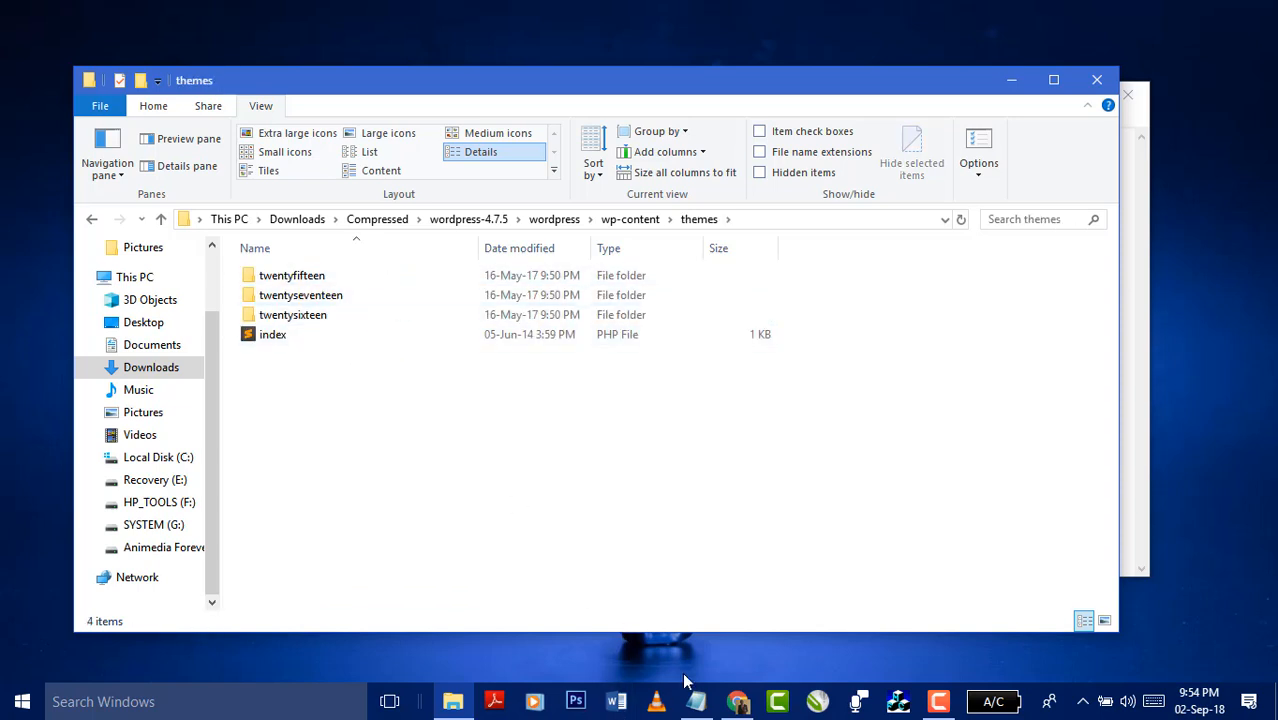
- Add '(themes)' after 'interface' in Notepad's CMS line, then return to the themes folder
click(696, 701)
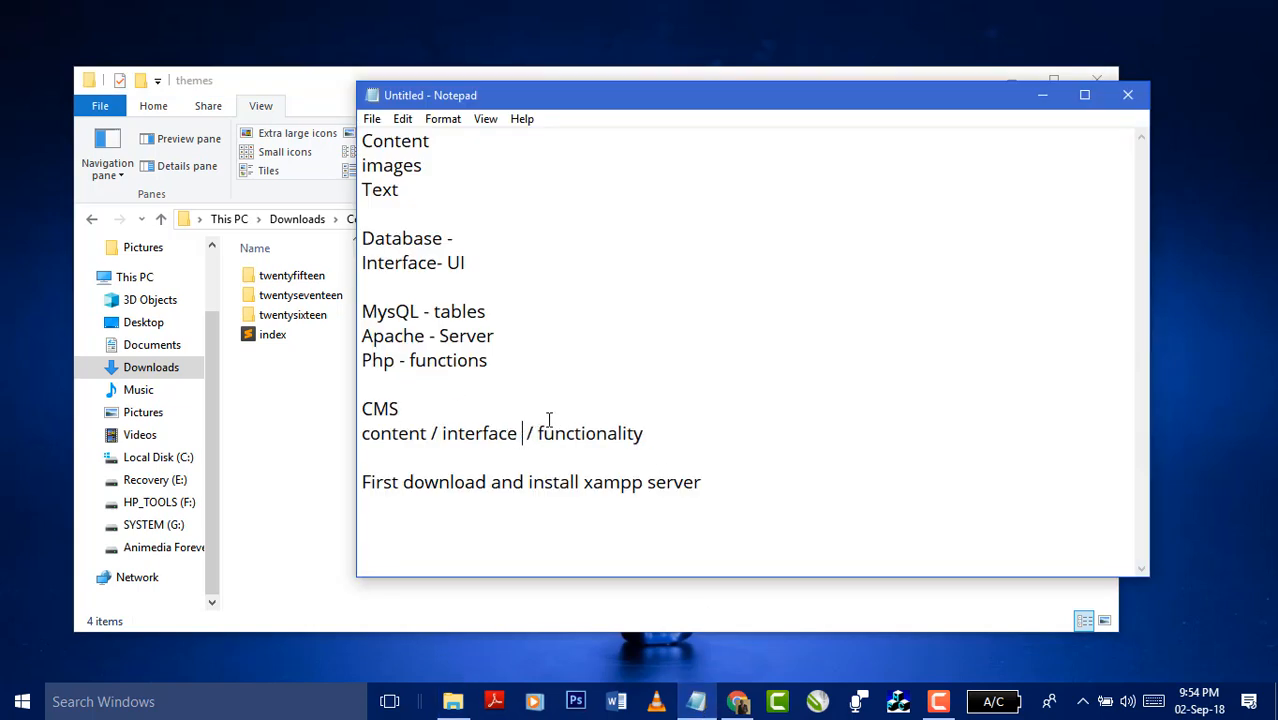
text(()
text(them)
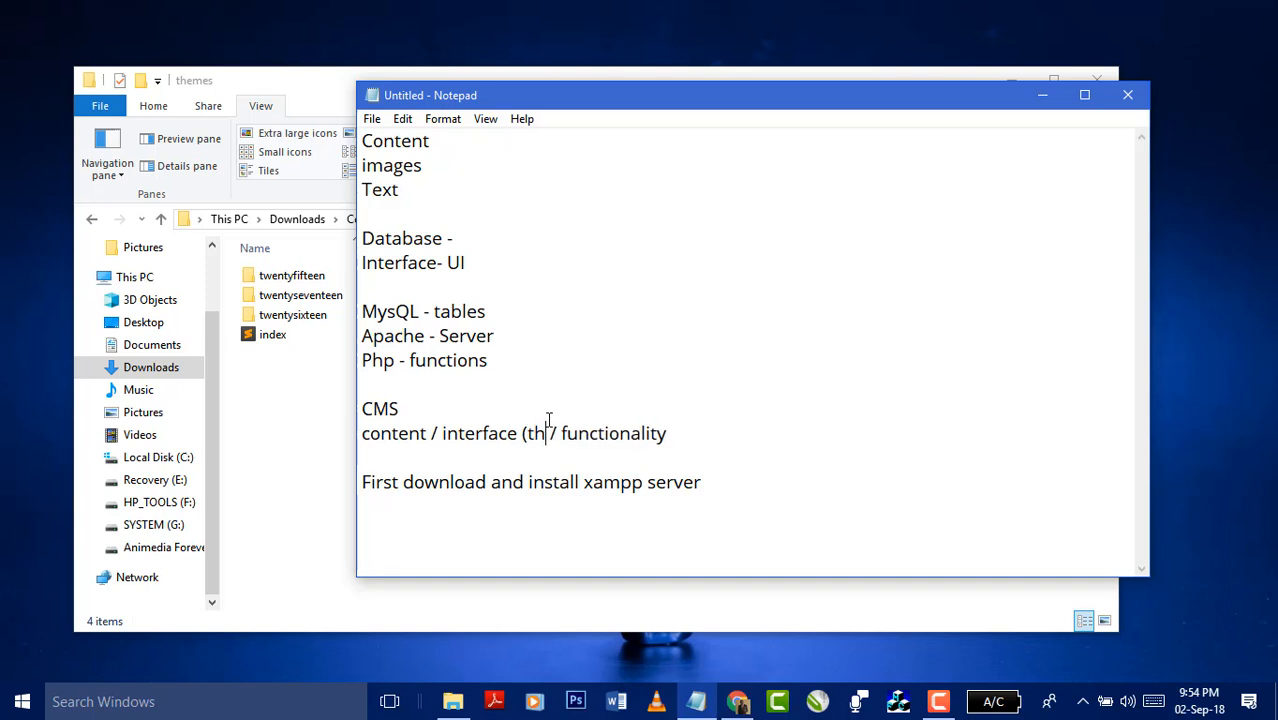
text(es)
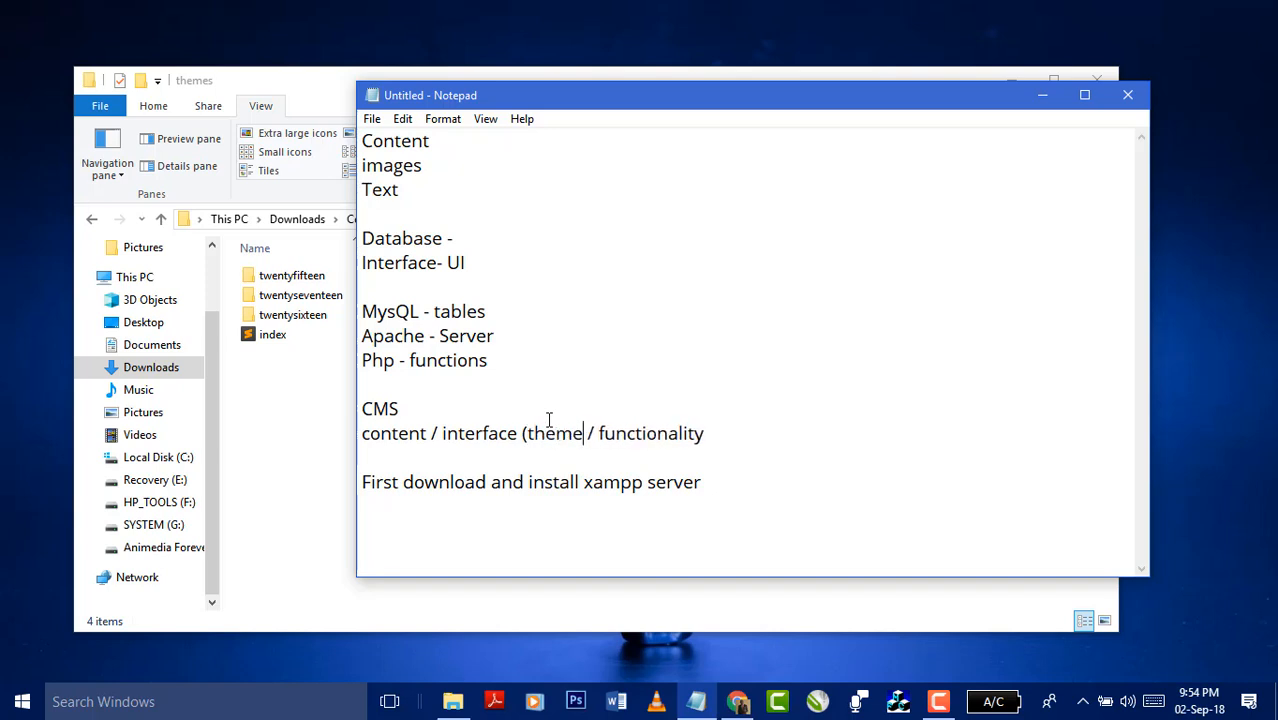
text())
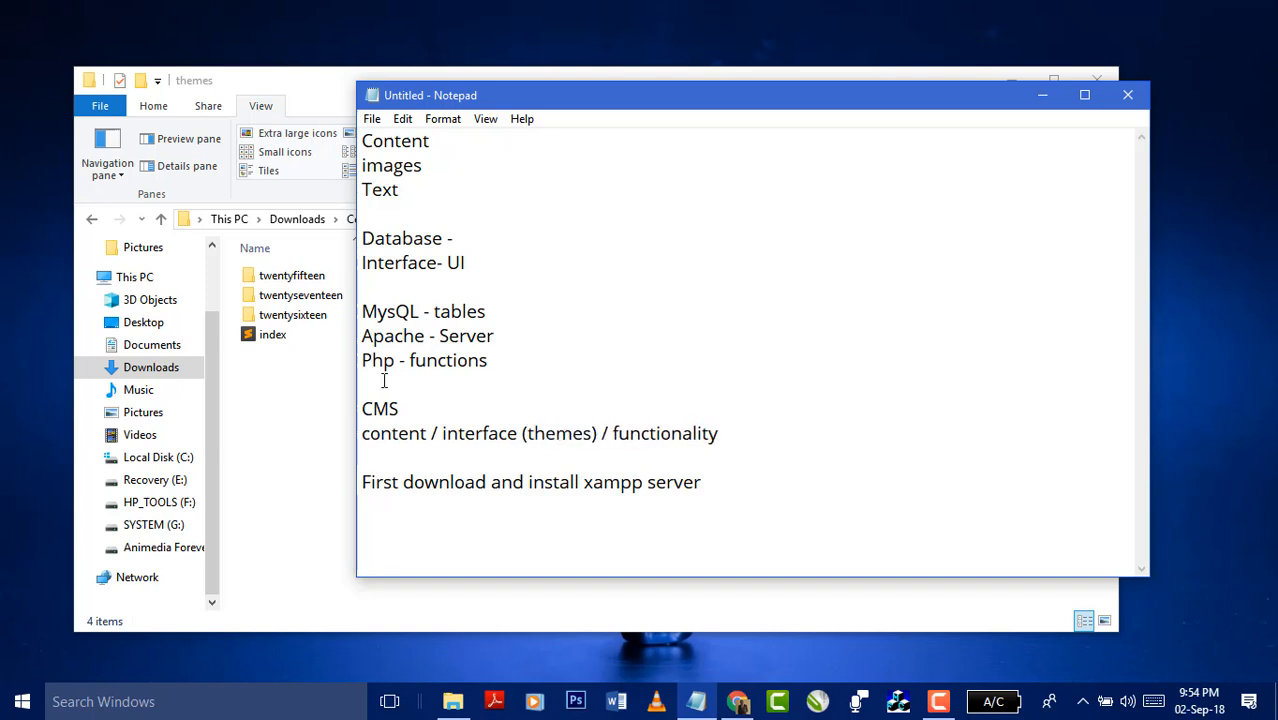
click(324, 398)
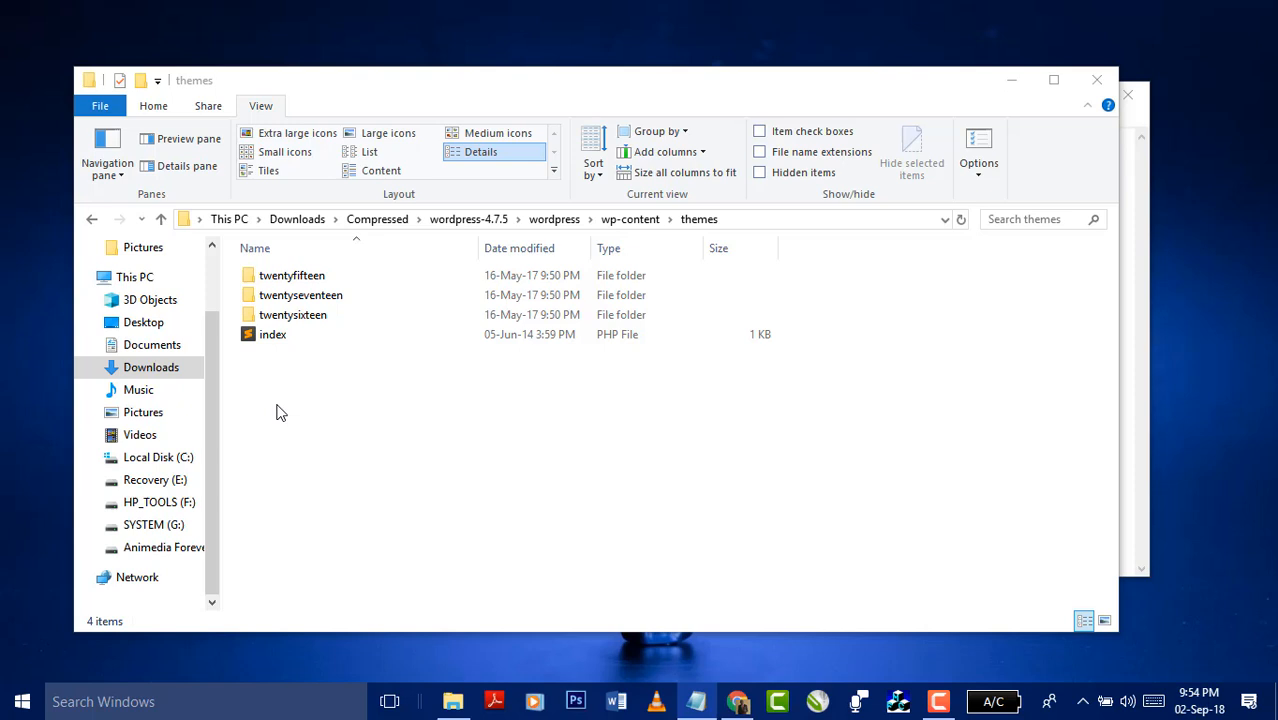
- Open the twentyfifteen theme folder
click(315, 294)
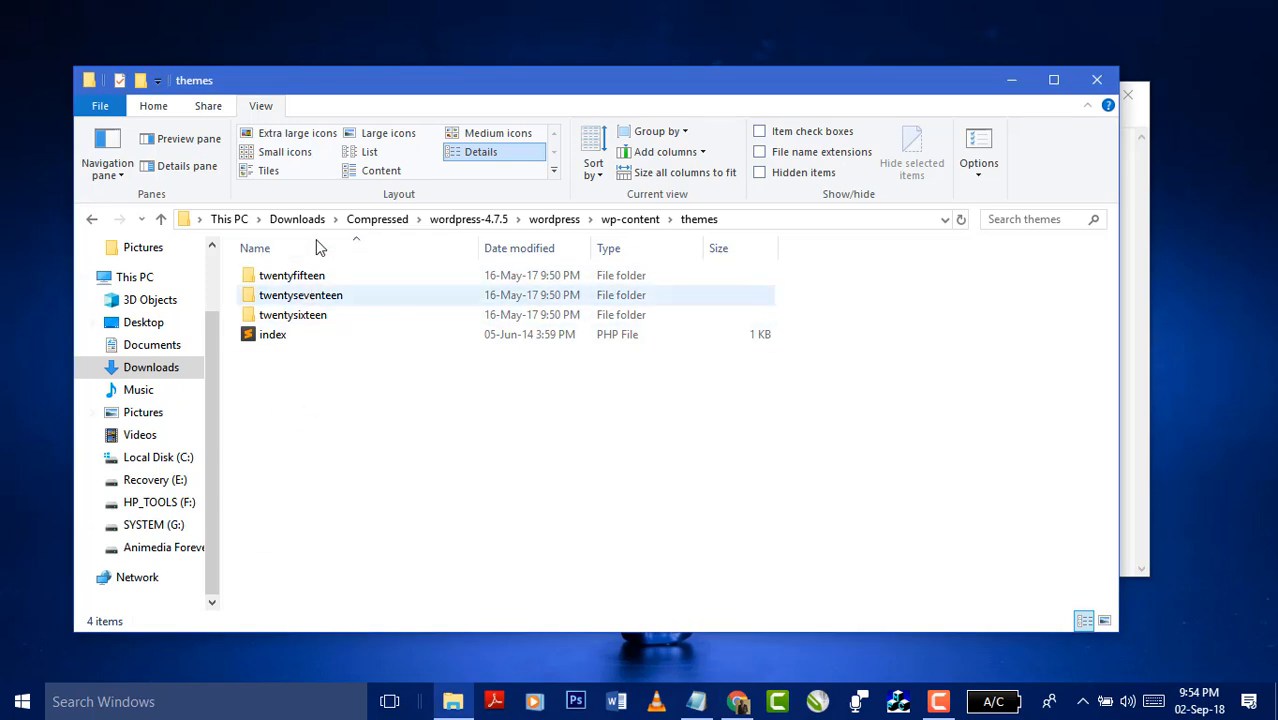
click(311, 278)
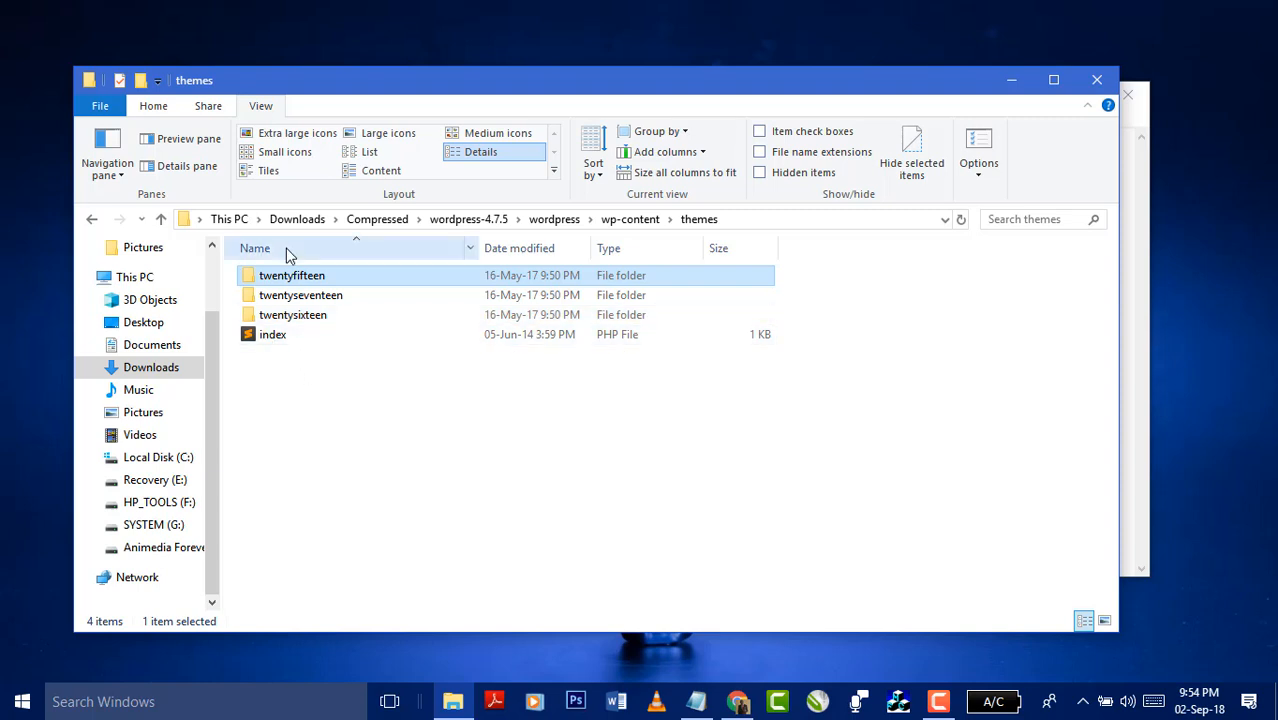
double_click(302, 283)
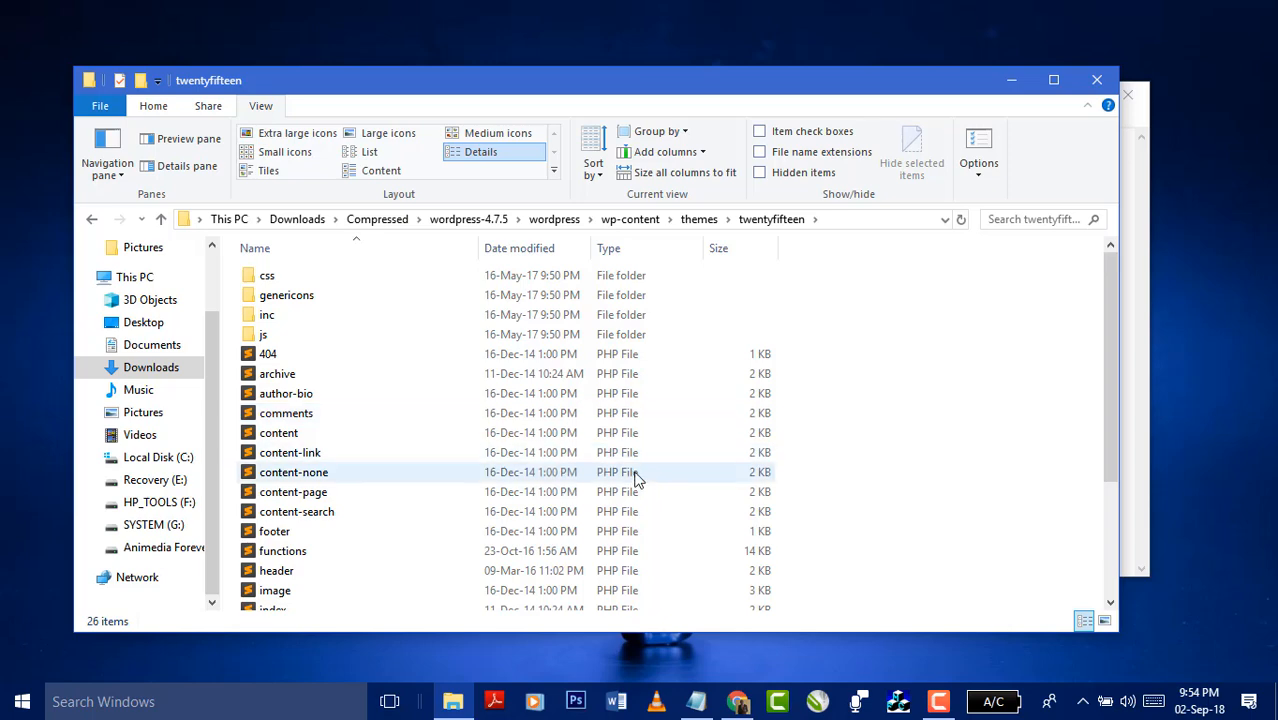
- Inspect the theme's index, style and screenshot files in the list
scroll(592, 452, down, 3)
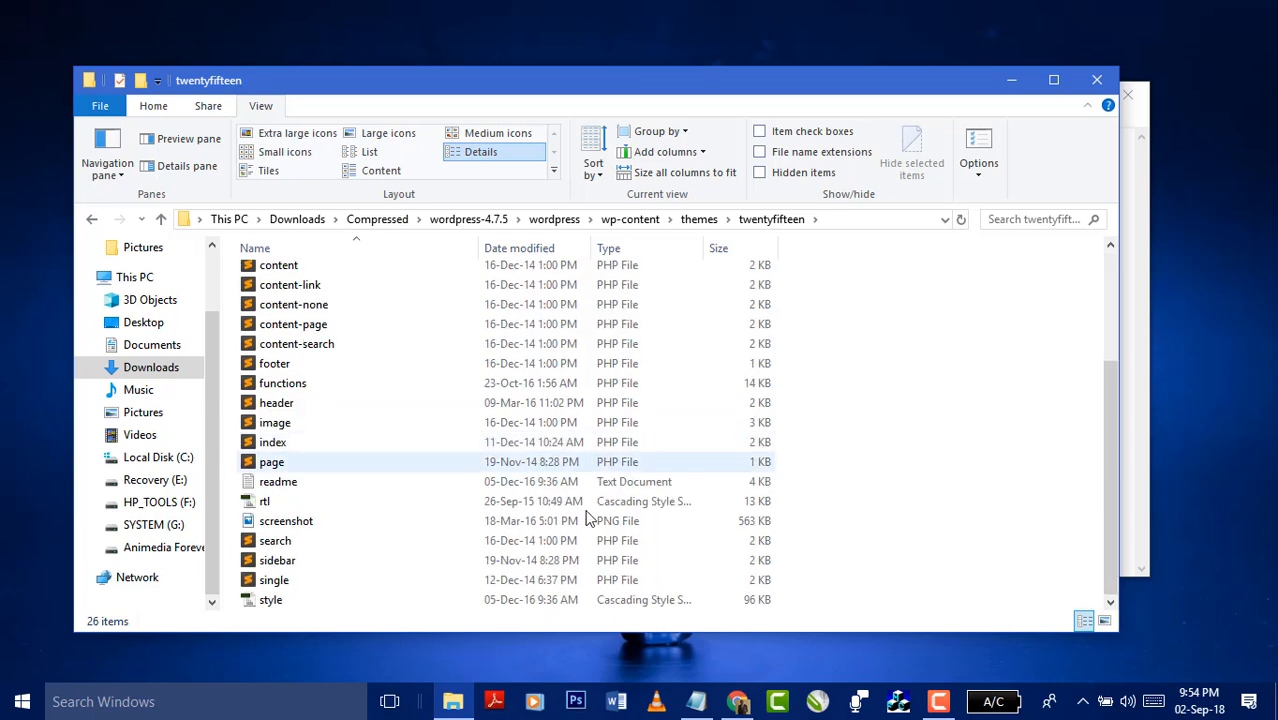
click(271, 443)
scroll(505, 520, up, 3)
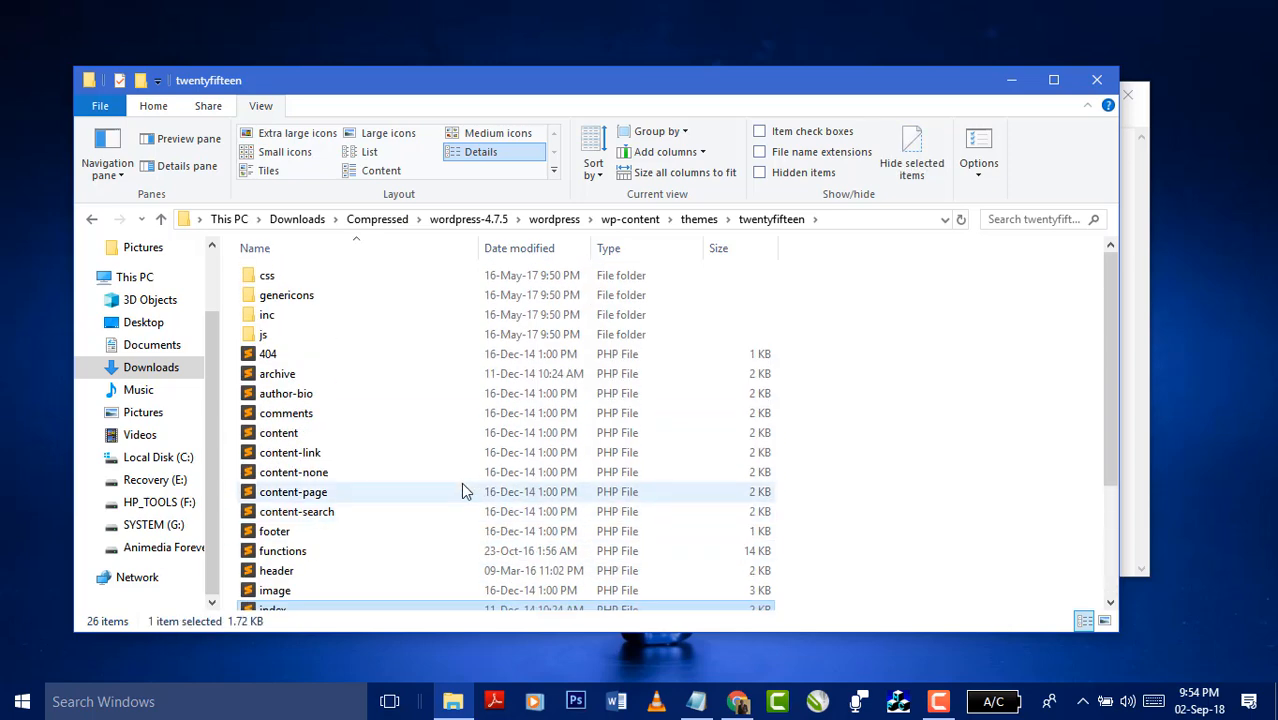
scroll(357, 474, down, 3)
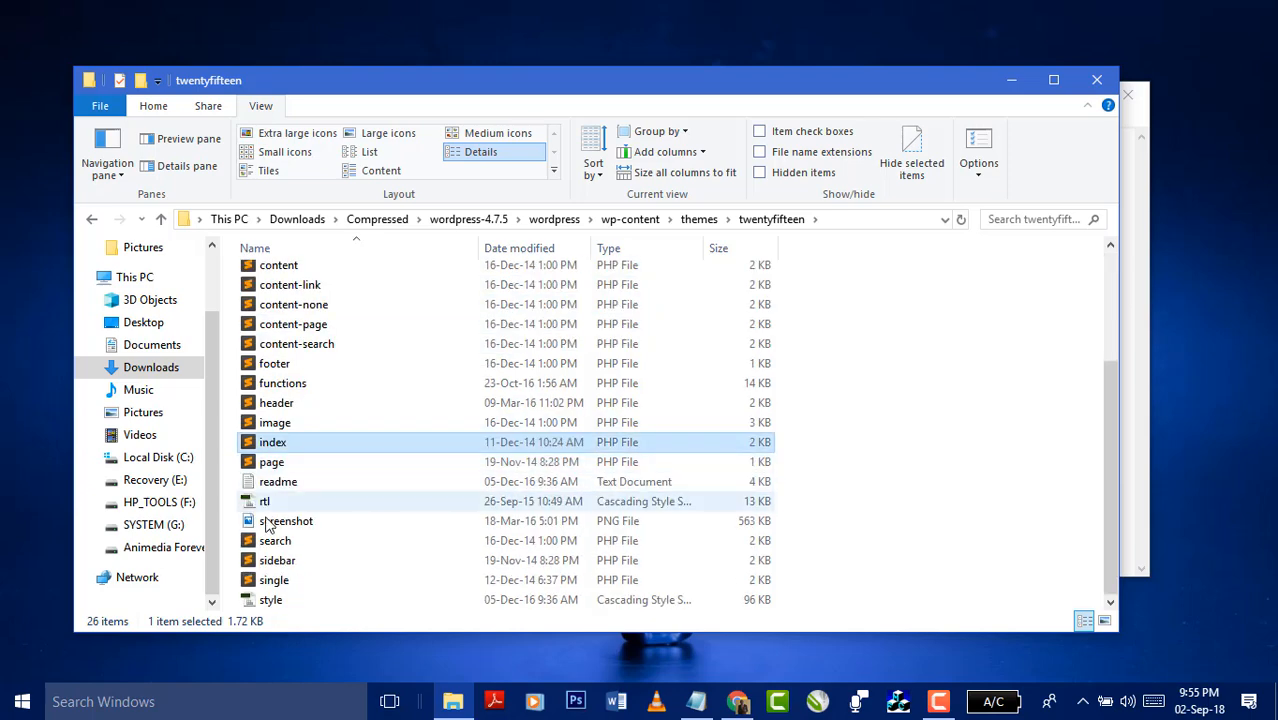
click(282, 603)
click(295, 445)
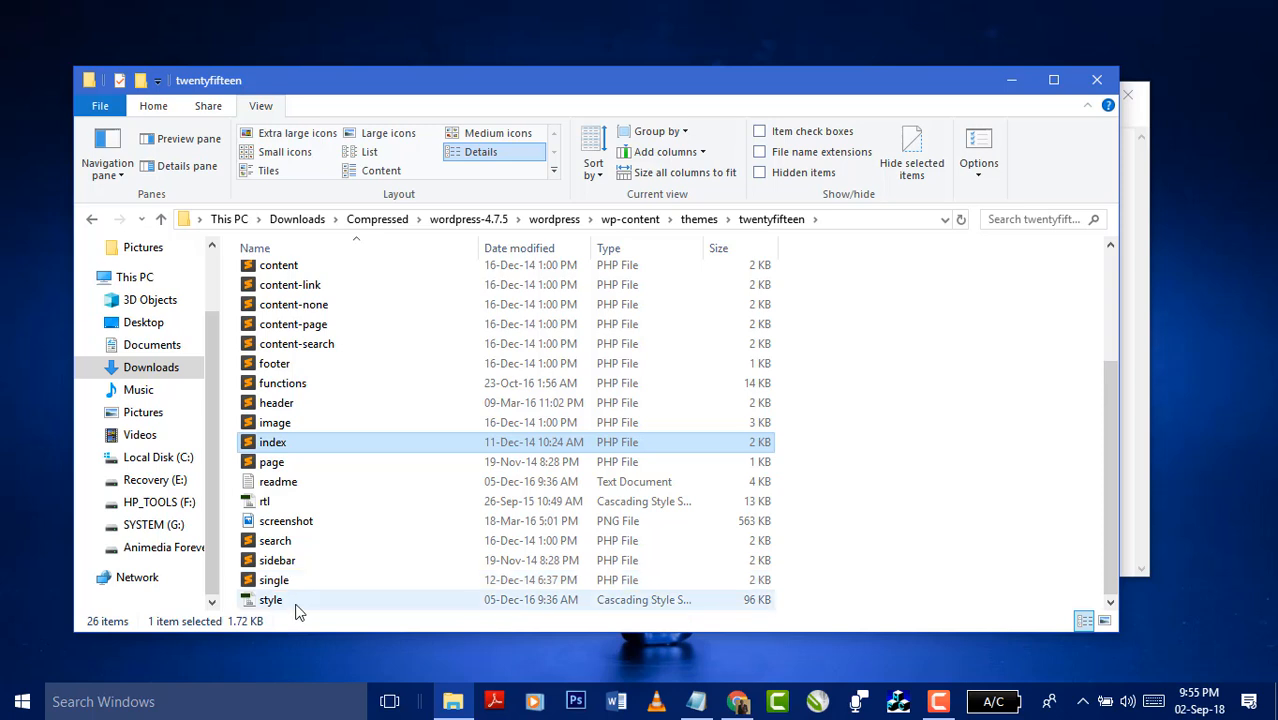
click(297, 602)
click(314, 443)
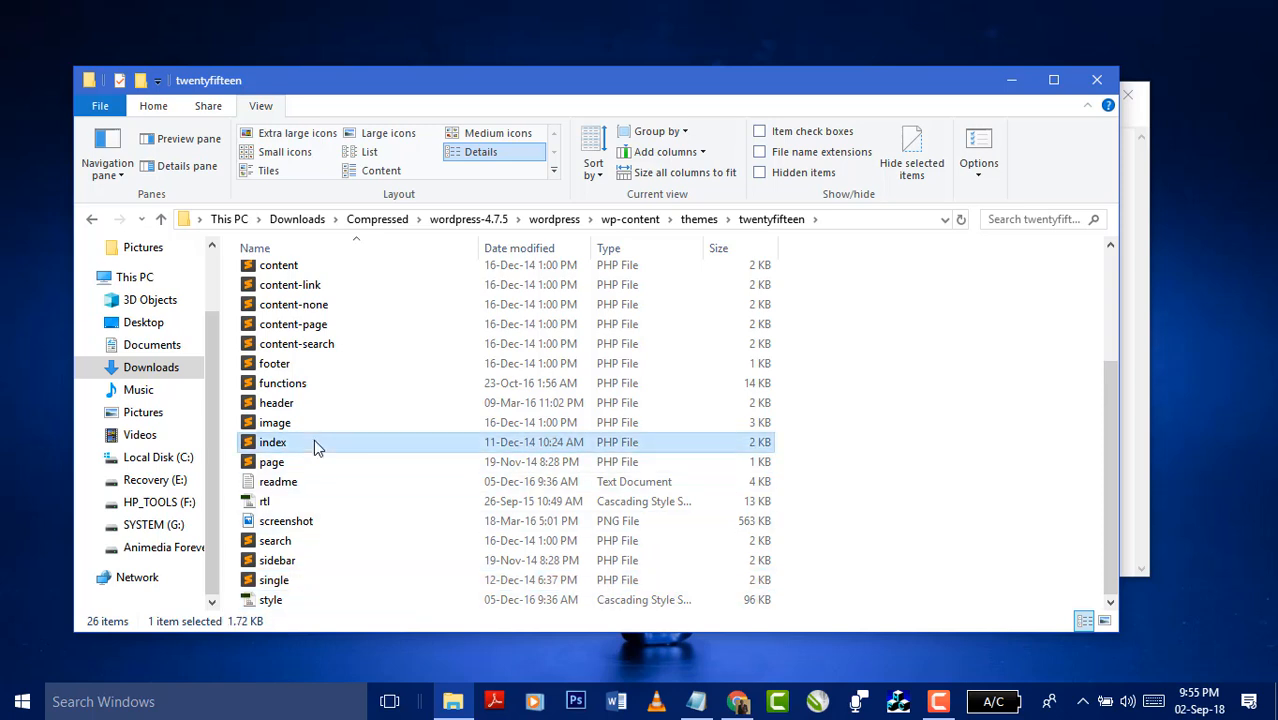
click(300, 528)
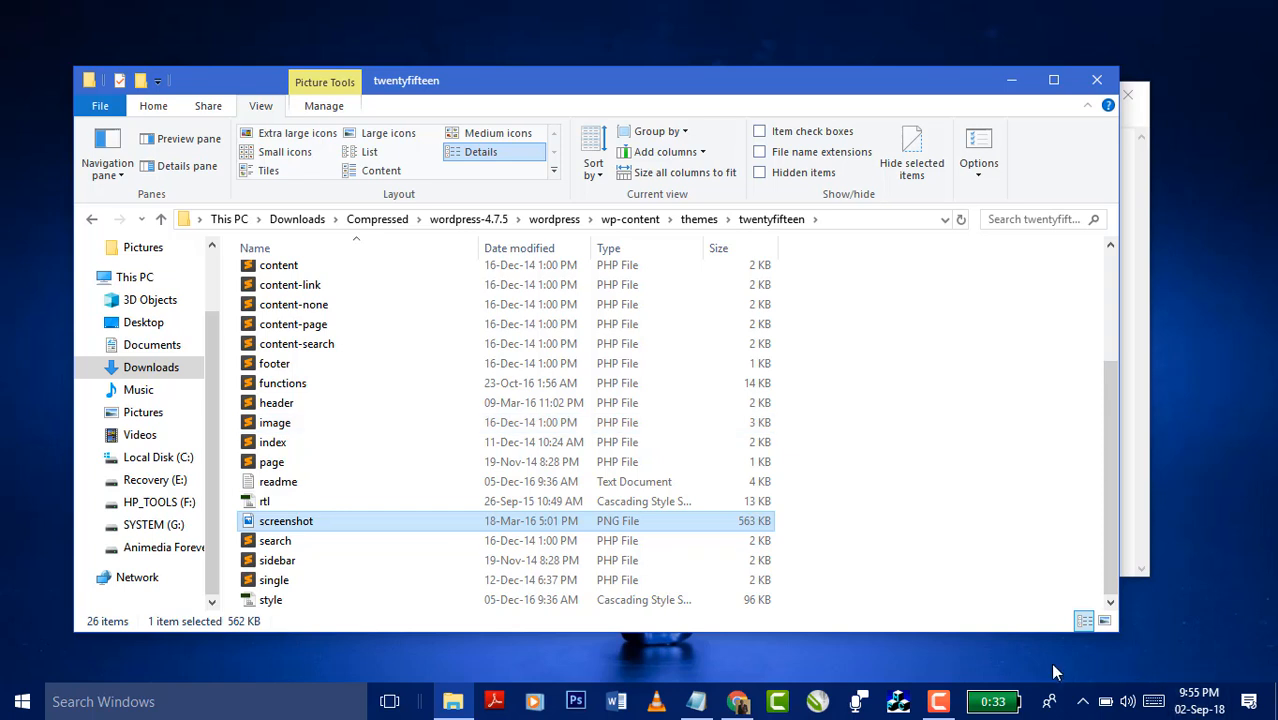
click(940, 703)
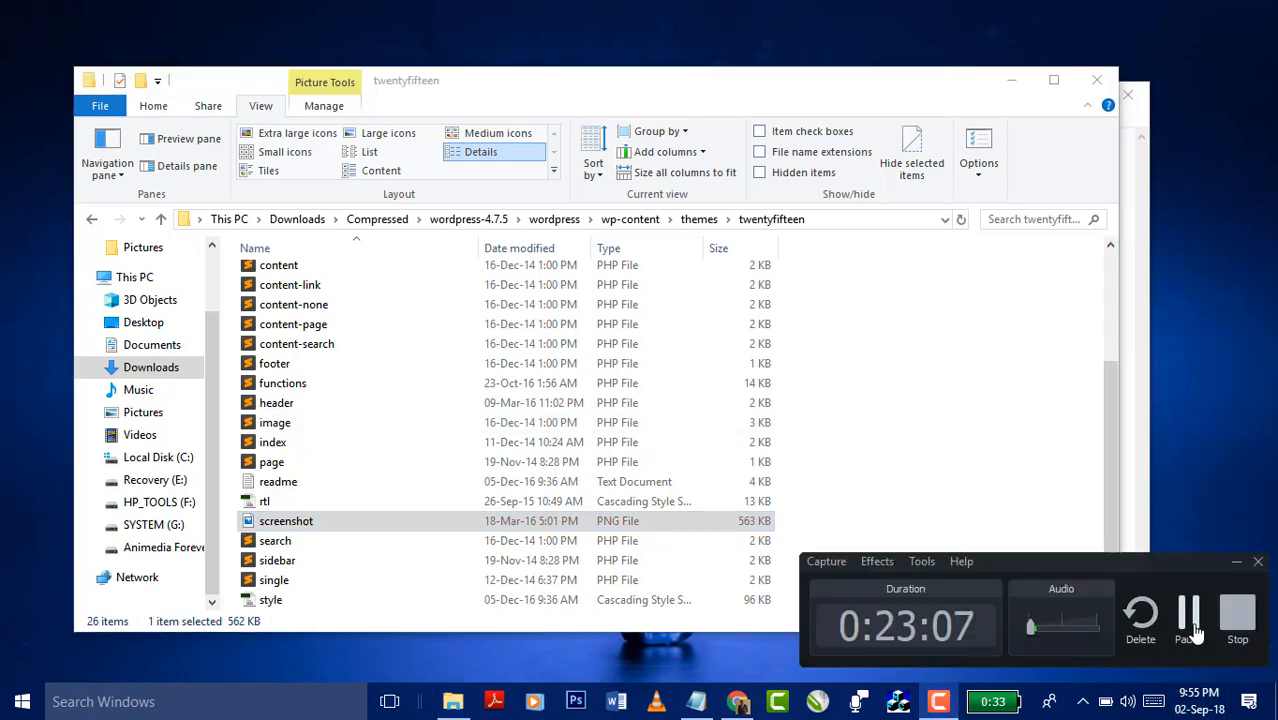
click(1189, 622)
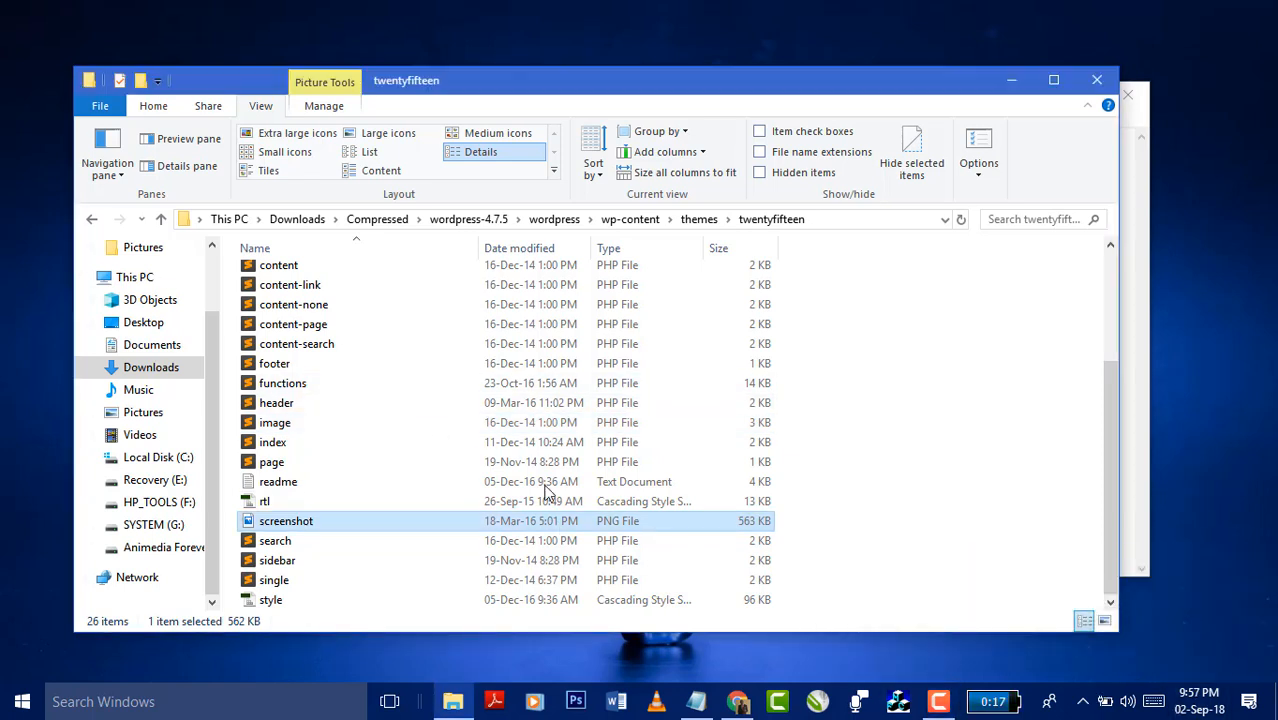
- Look inside the twentyseventeen and twentysixteen folders, then go up to wp-content
click(708, 221)
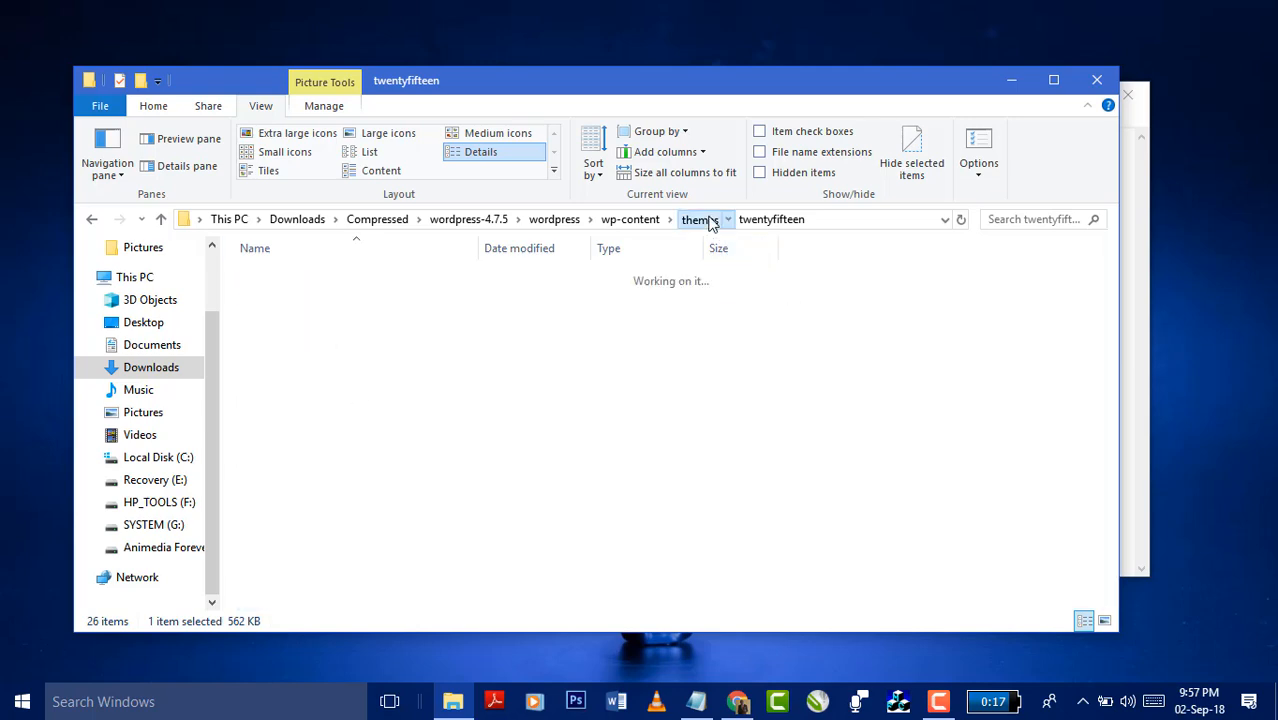
double_click(324, 296)
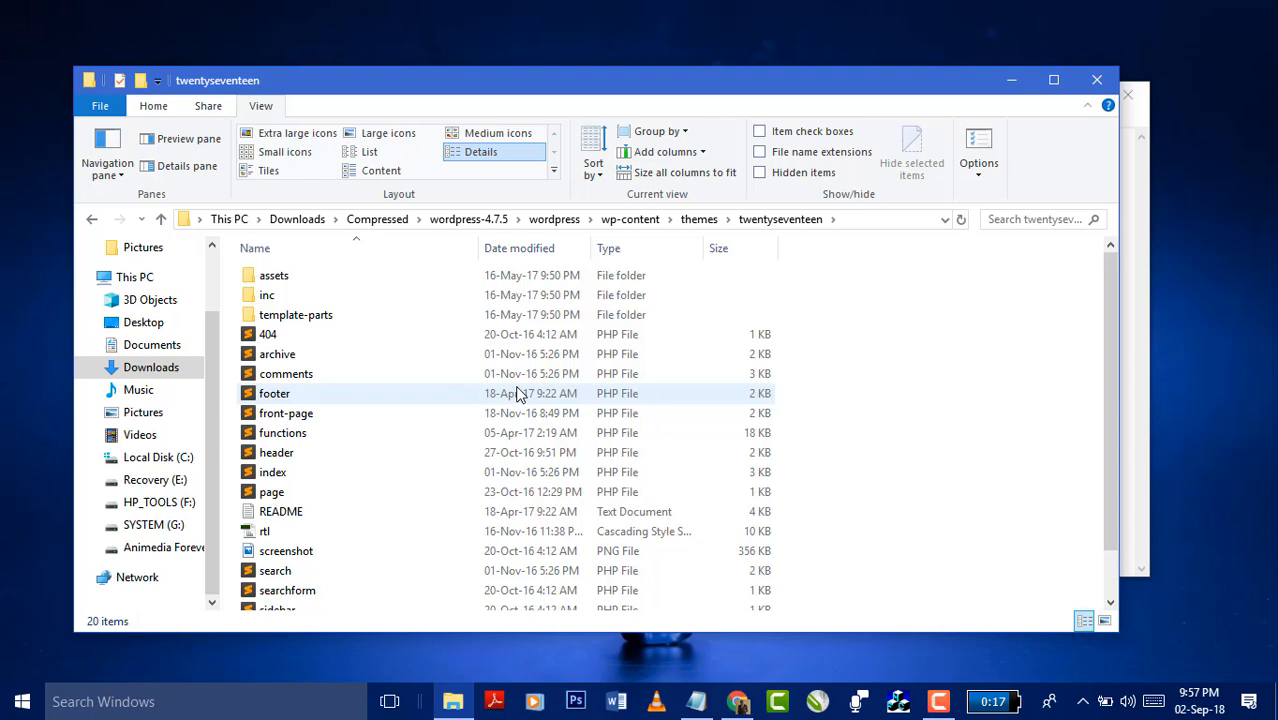
click(705, 219)
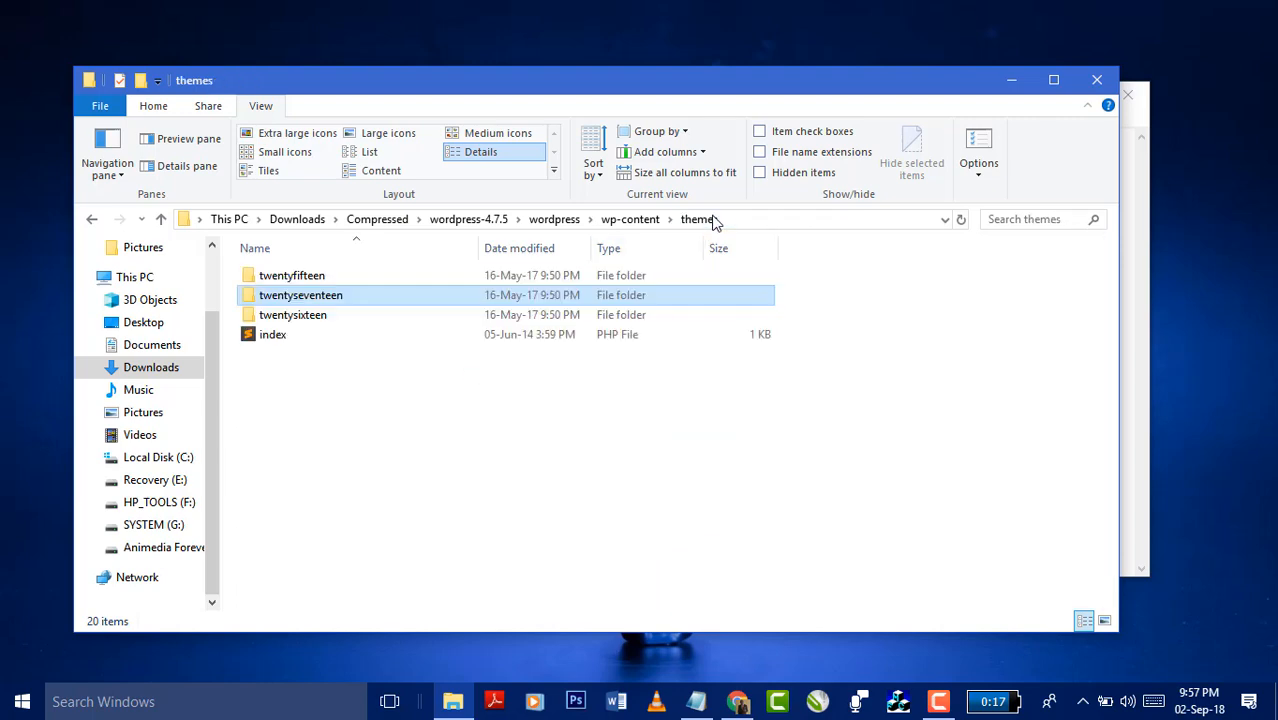
double_click(330, 315)
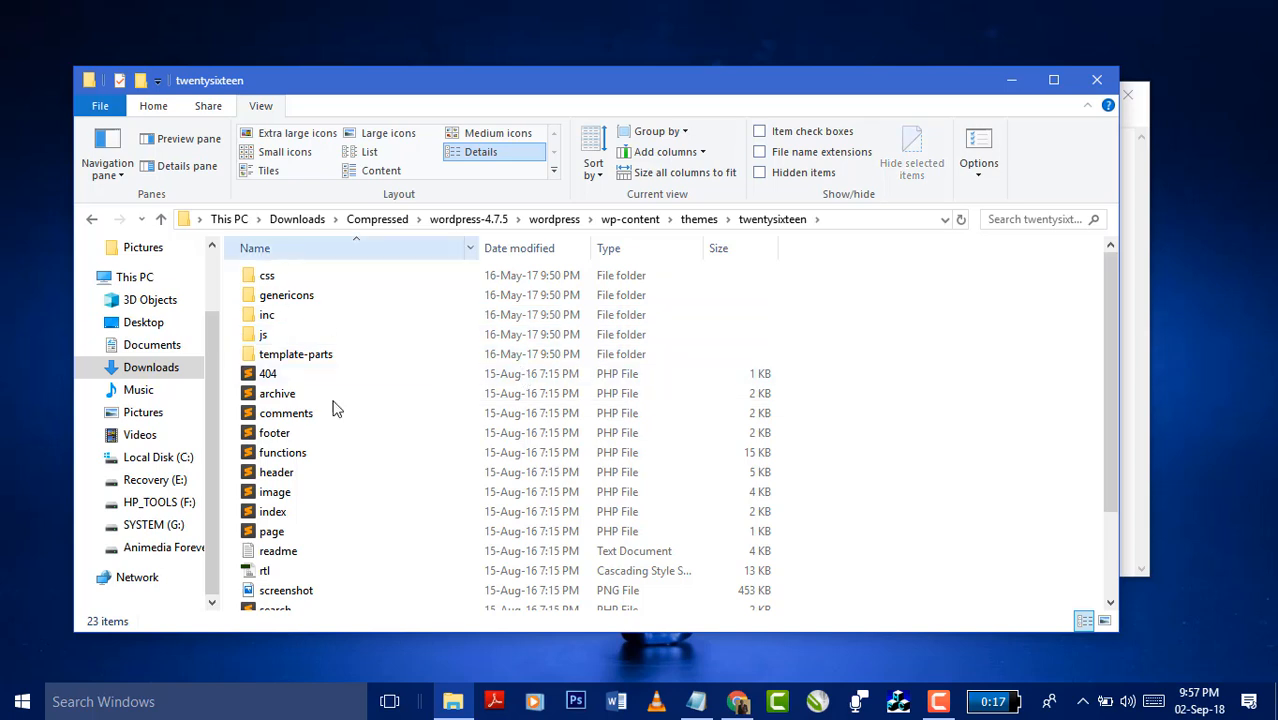
click(699, 219)
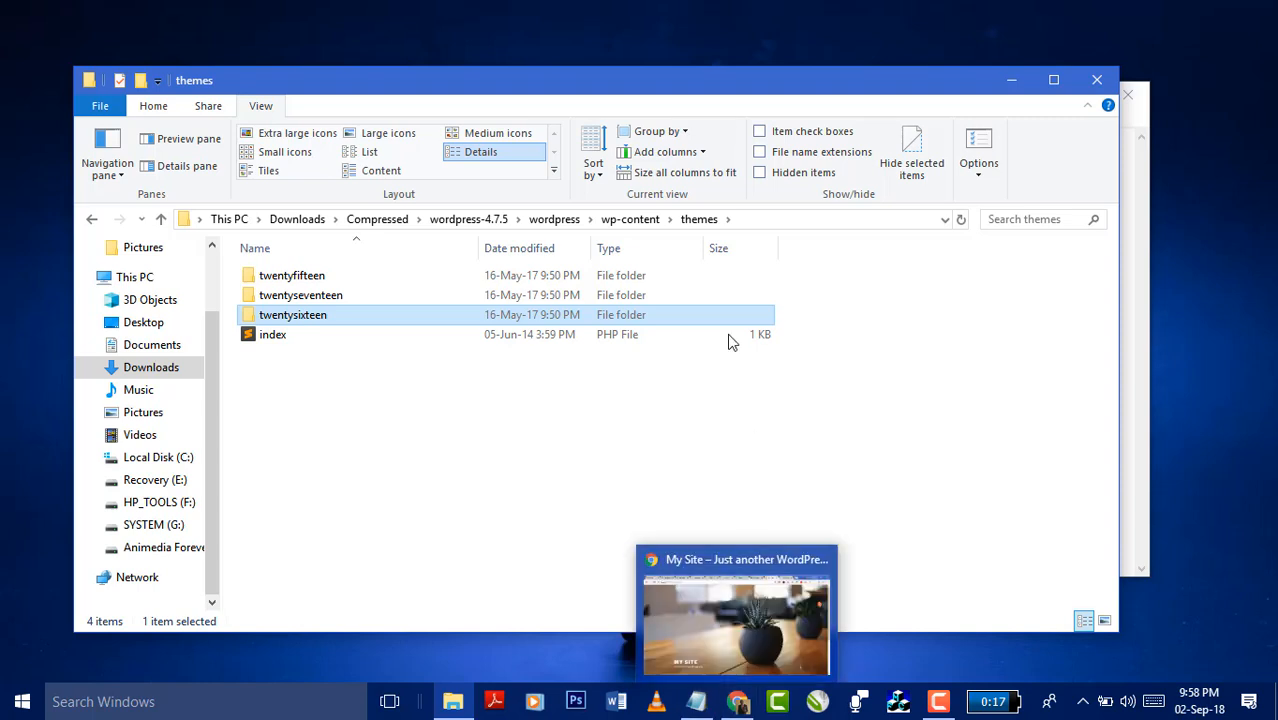
click(628, 219)
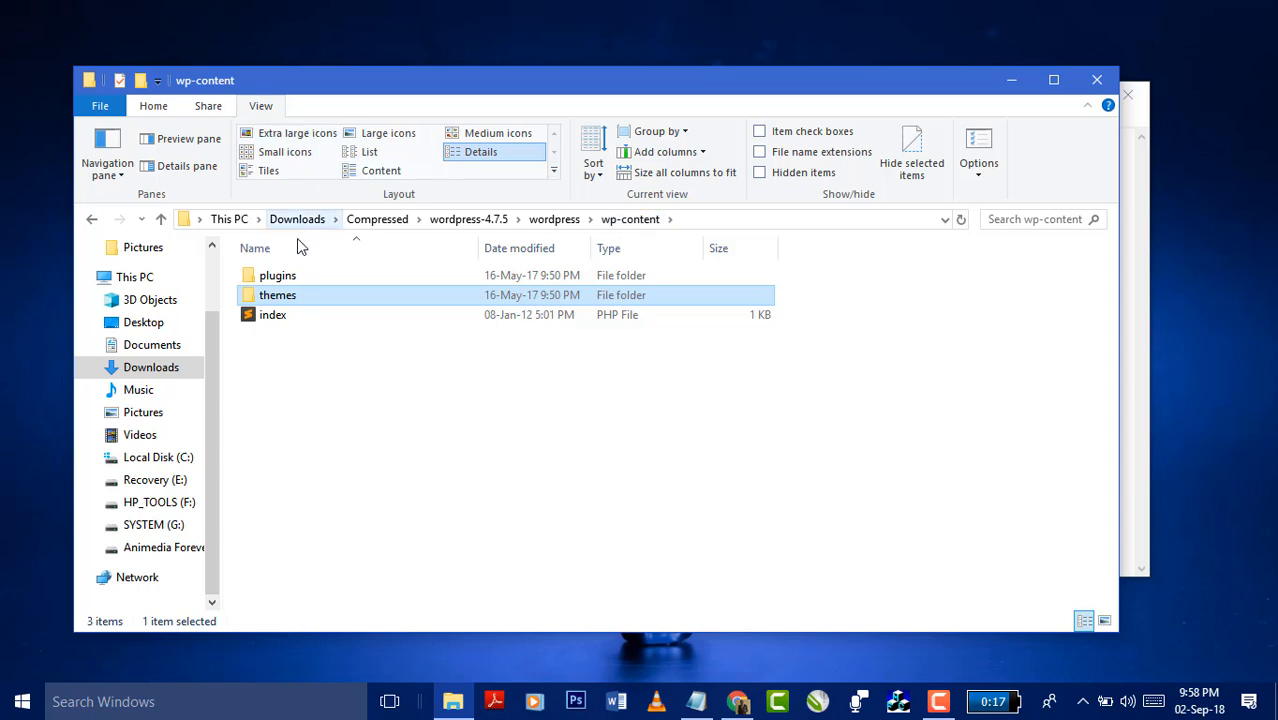
- Open plugins to see the akismet folder, then go back up to the wordpress root
click(287, 279)
double_click(287, 279)
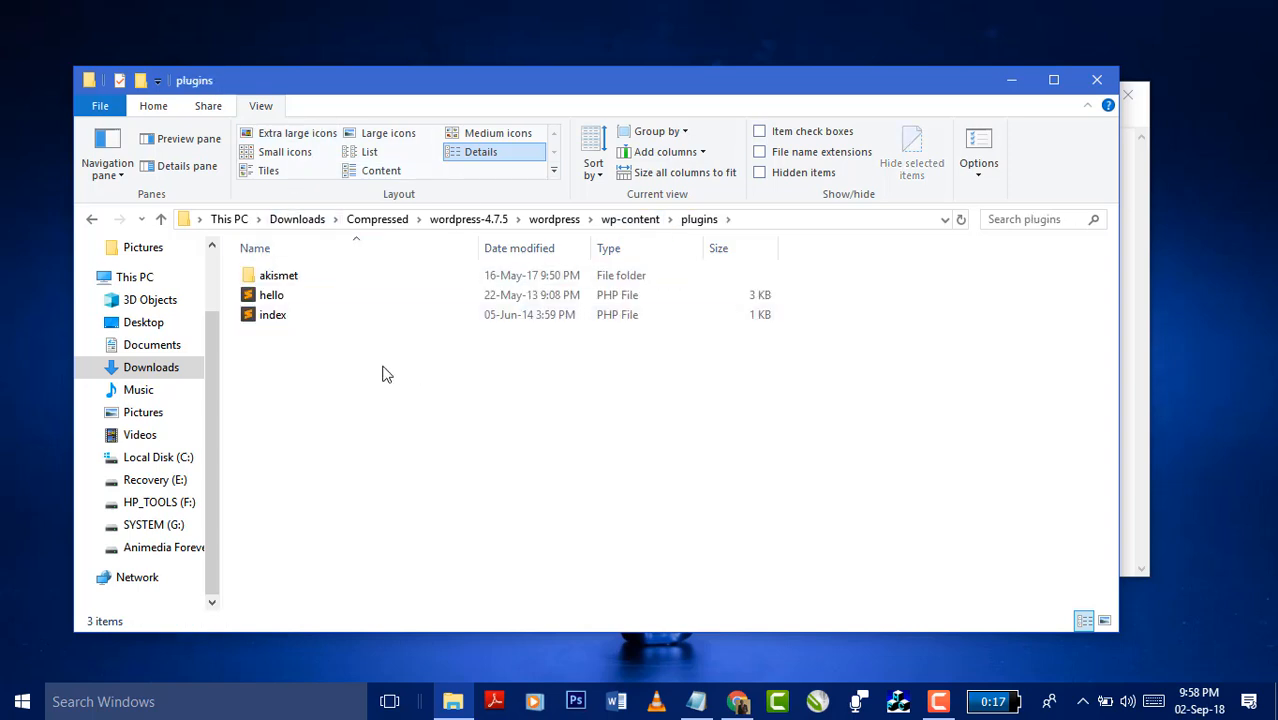
click(290, 280)
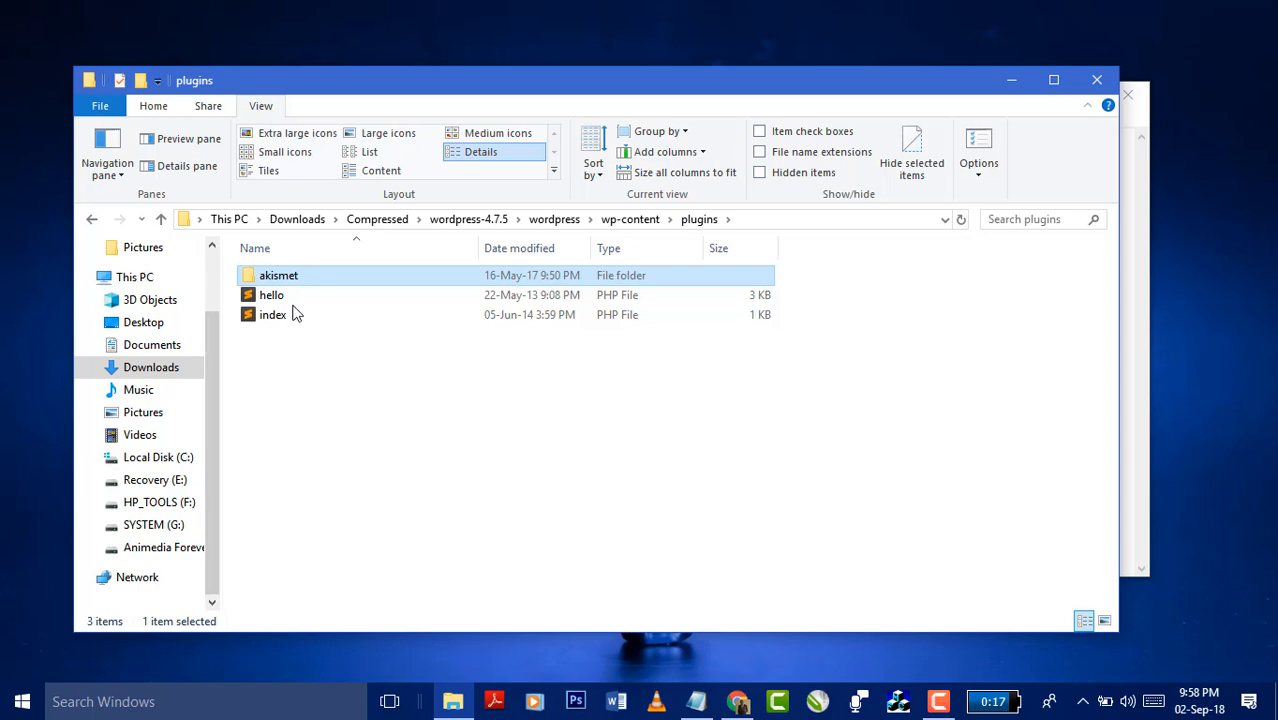
click(632, 224)
click(566, 222)
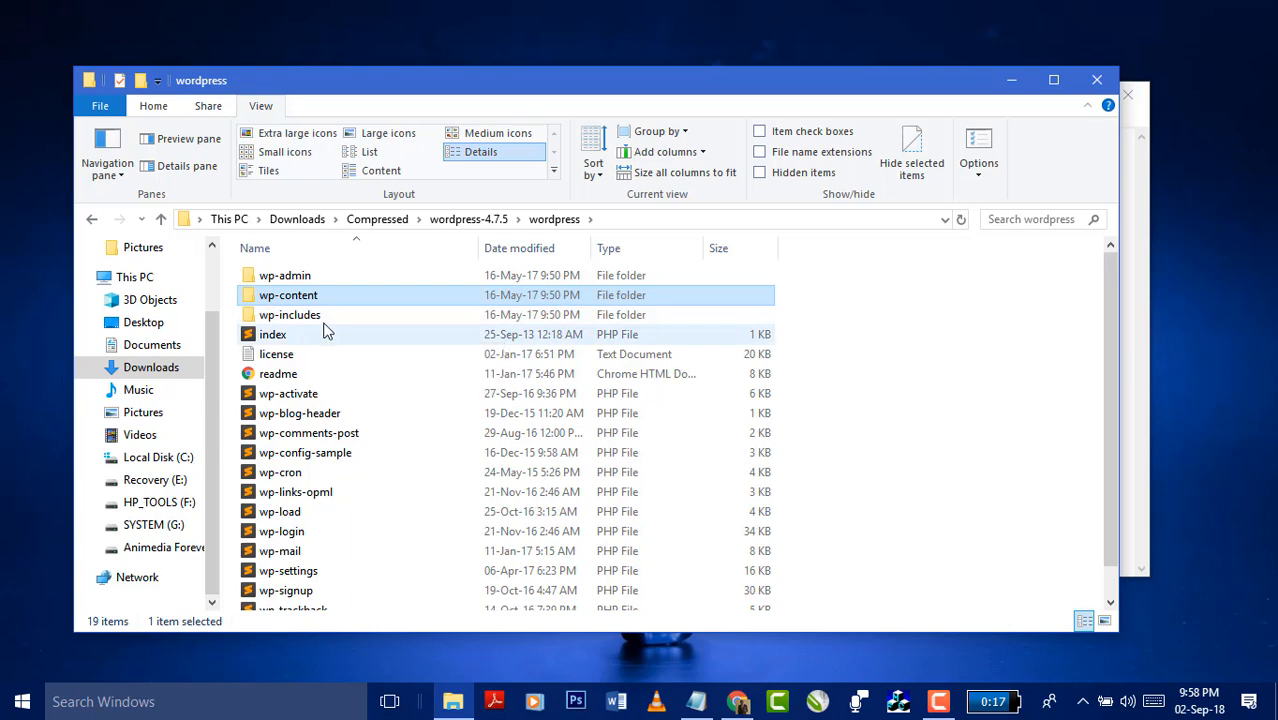
- Open wp-includes and scroll through its contents, then return to the wordpress root
double_click(327, 318)
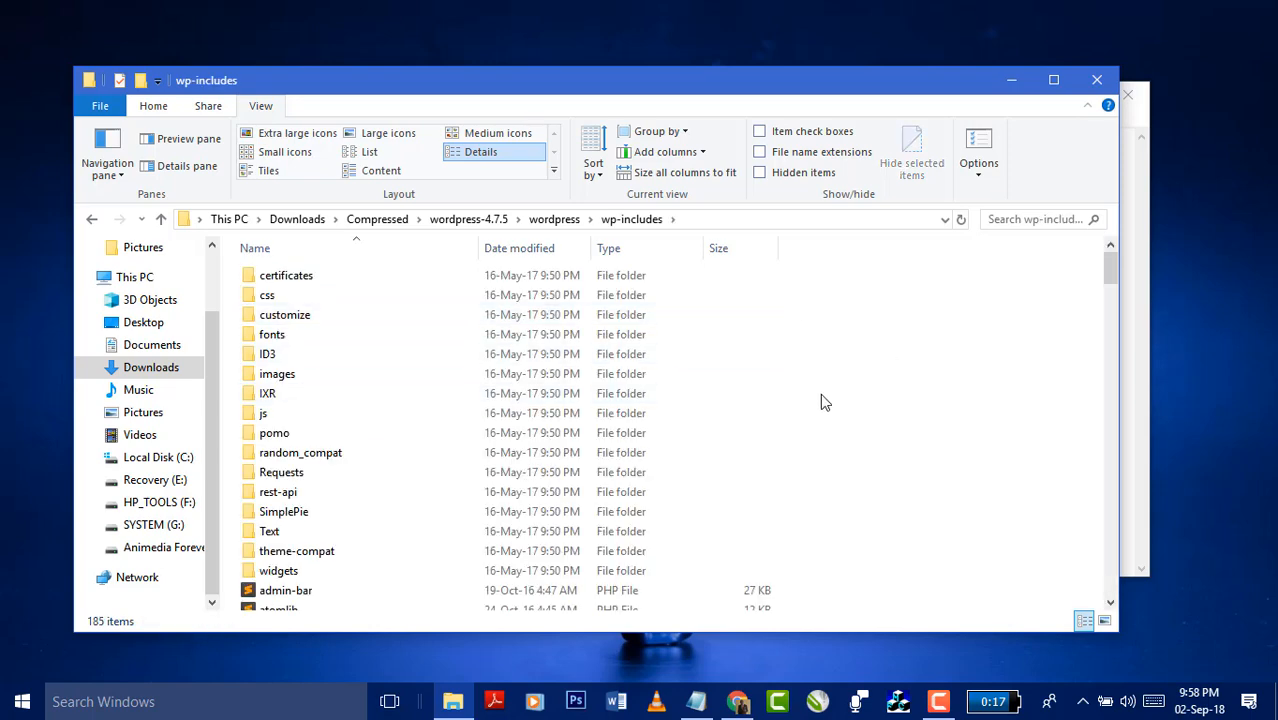
scroll(821, 396, down, 3)
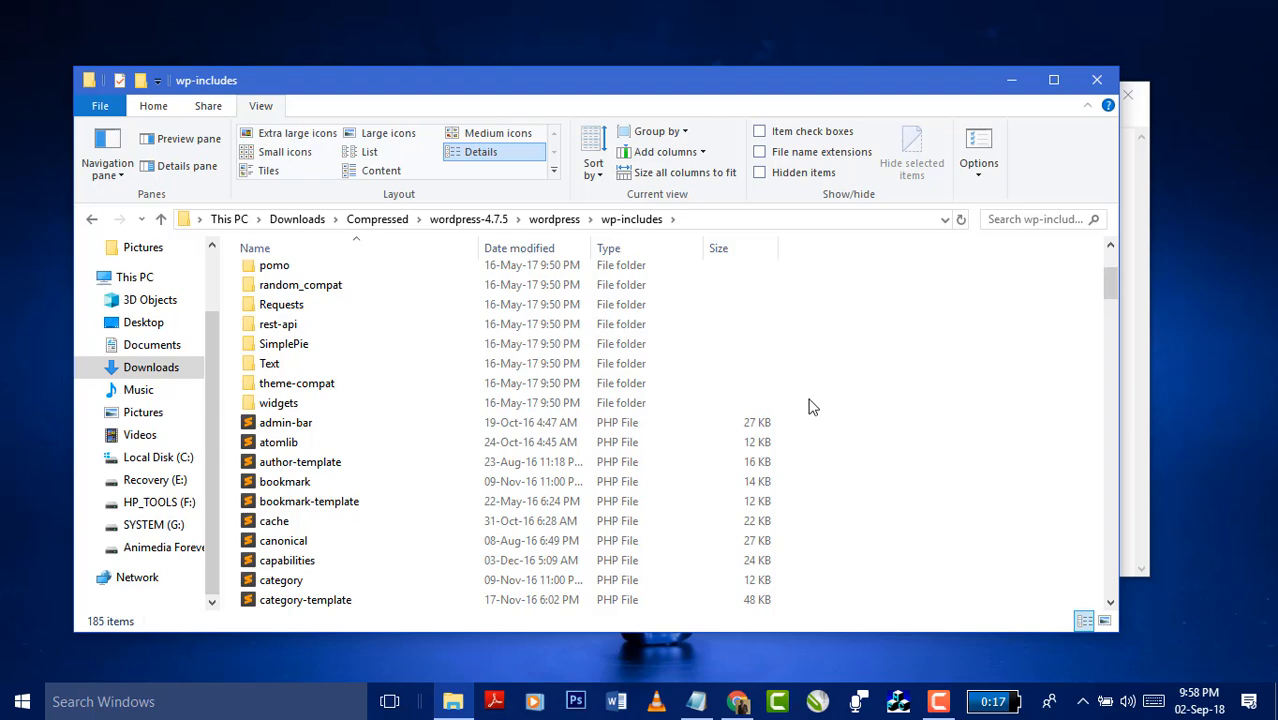
scroll(812, 407, down, 20)
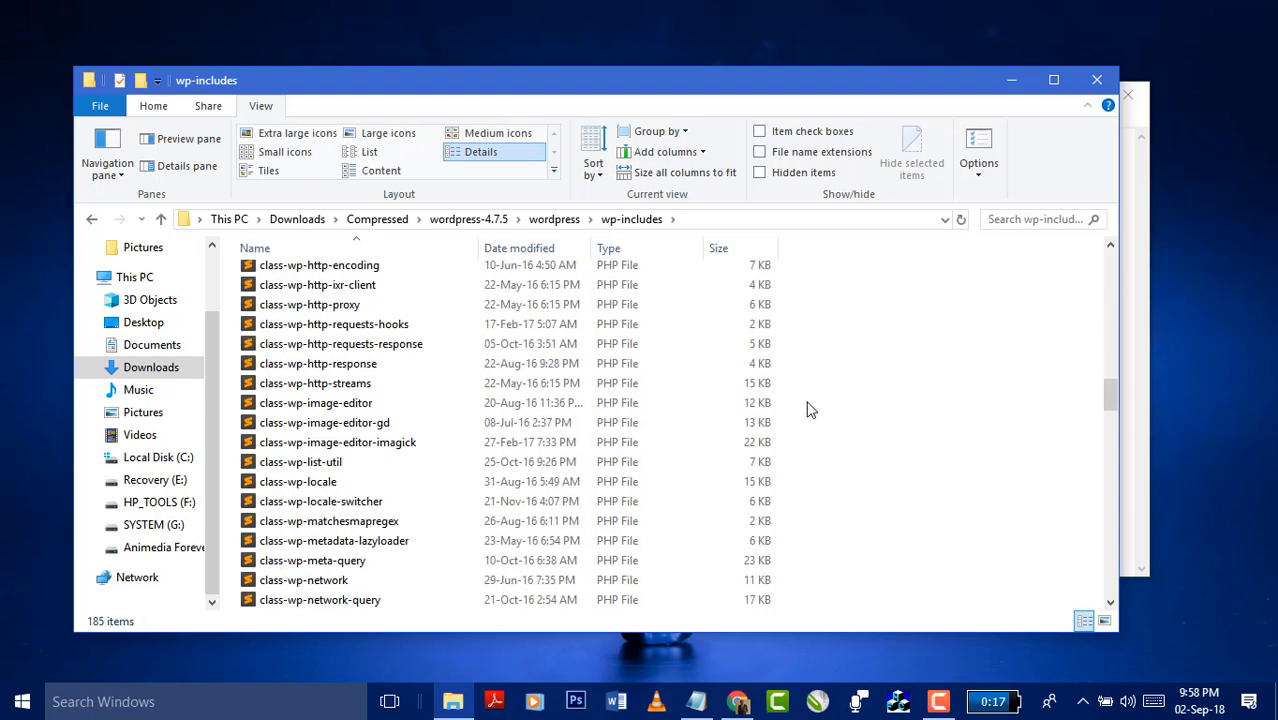
scroll(810, 409, down, 15)
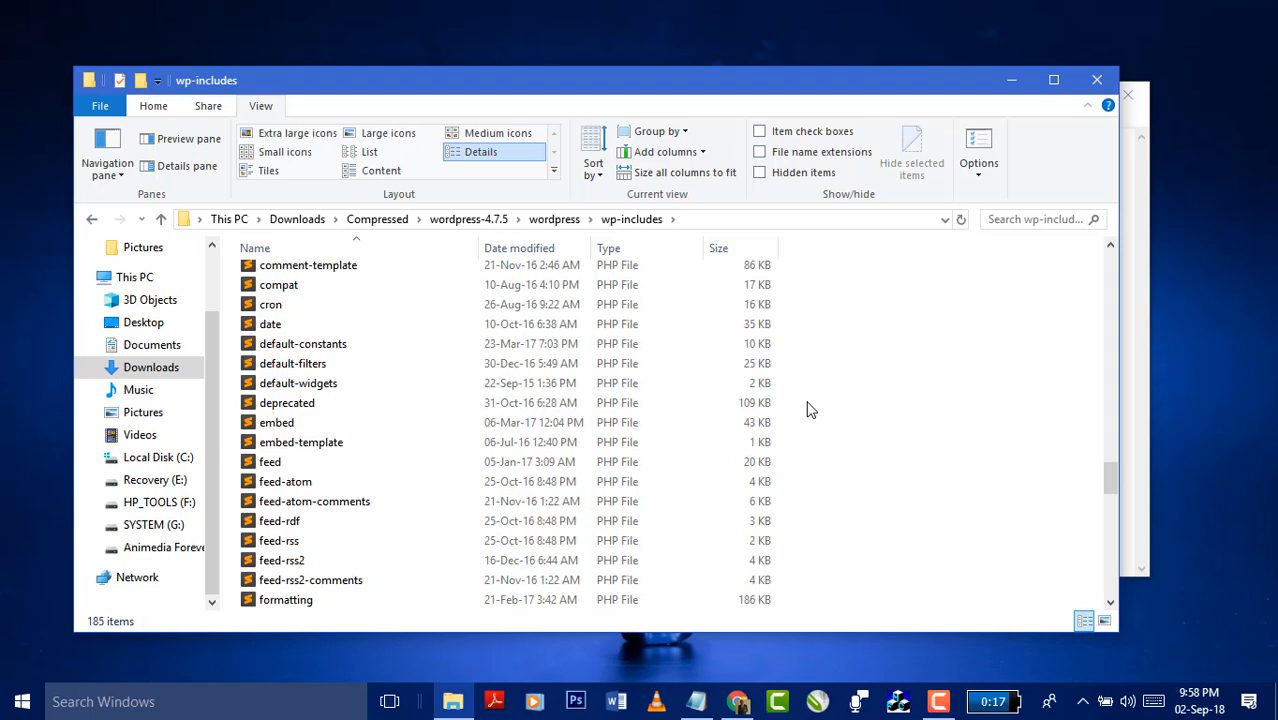
scroll(810, 409, down, 7)
scroll(807, 405, up, 15)
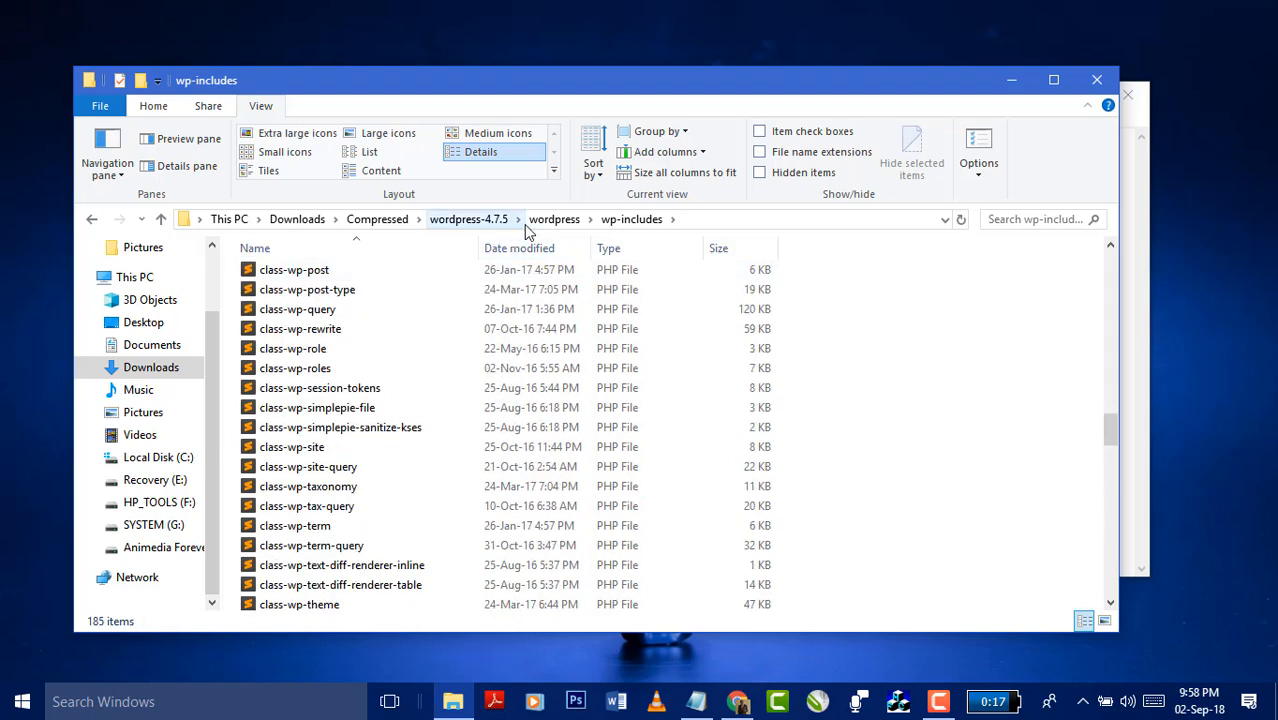
click(554, 219)
- Revisit wp-content, then back in the wordpress root select the wp-config-sample file
click(315, 295)
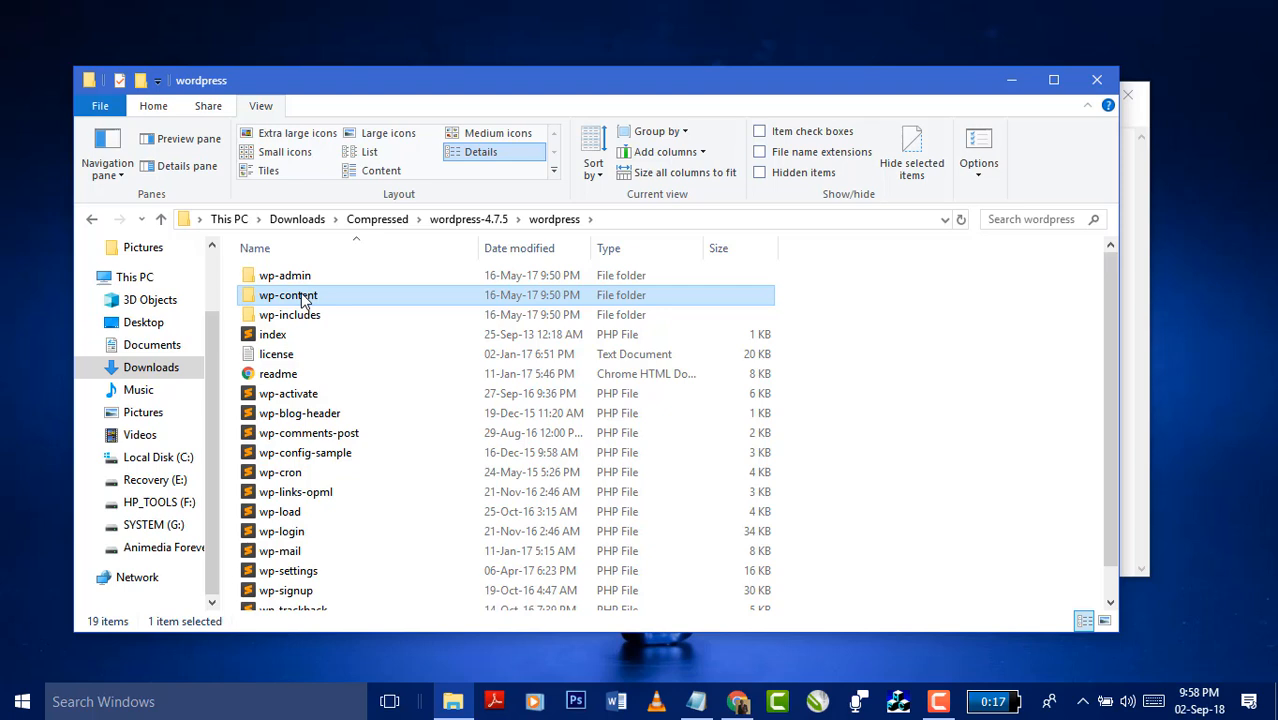
double_click(303, 297)
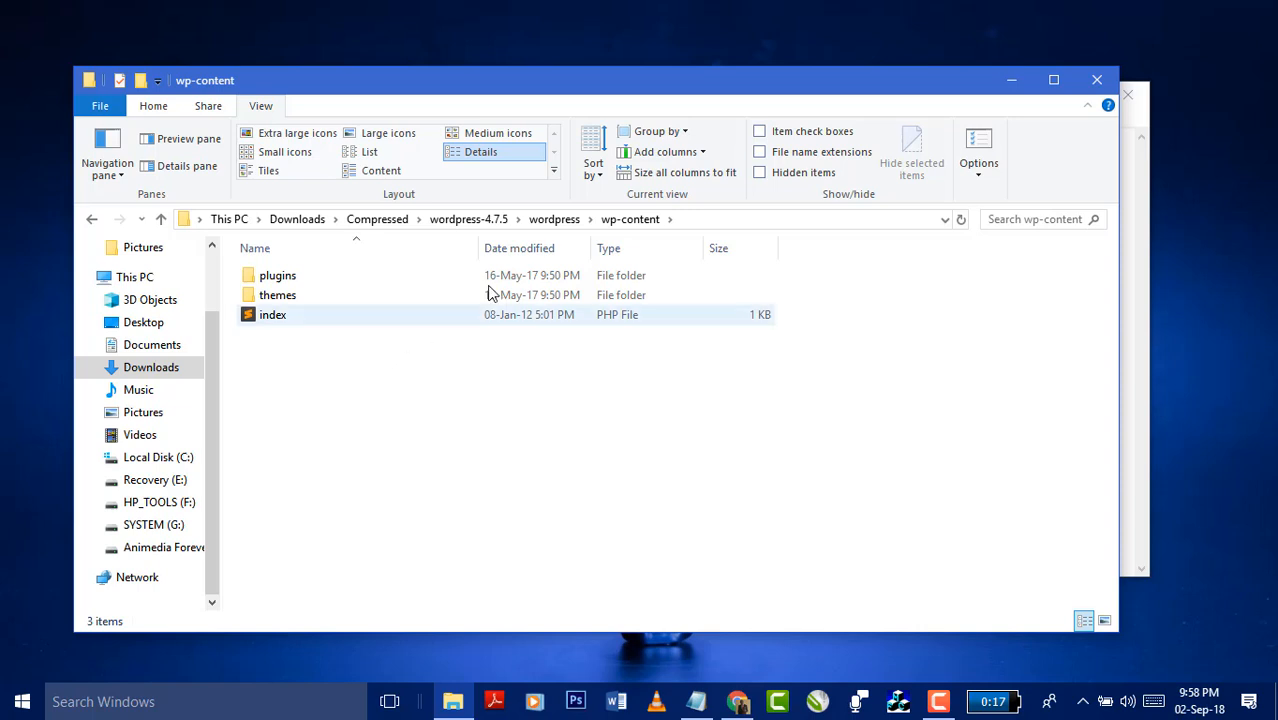
click(556, 220)
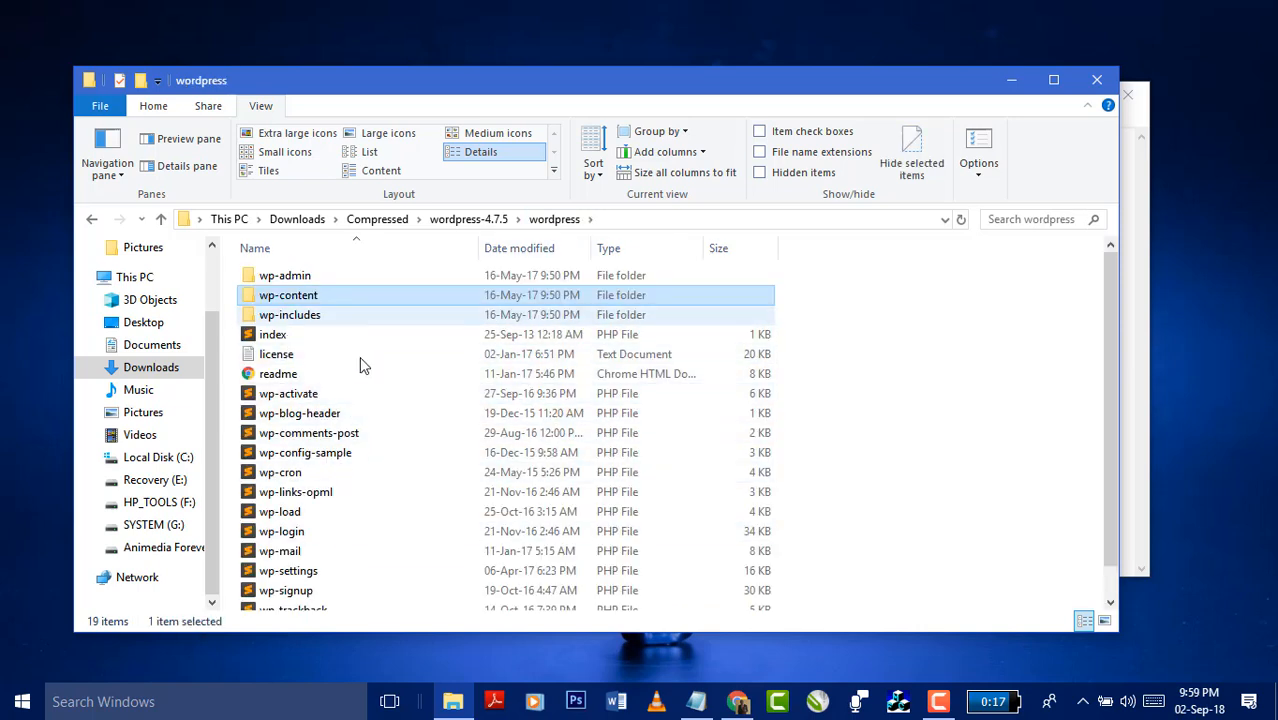
scroll(300, 398, down, 1)
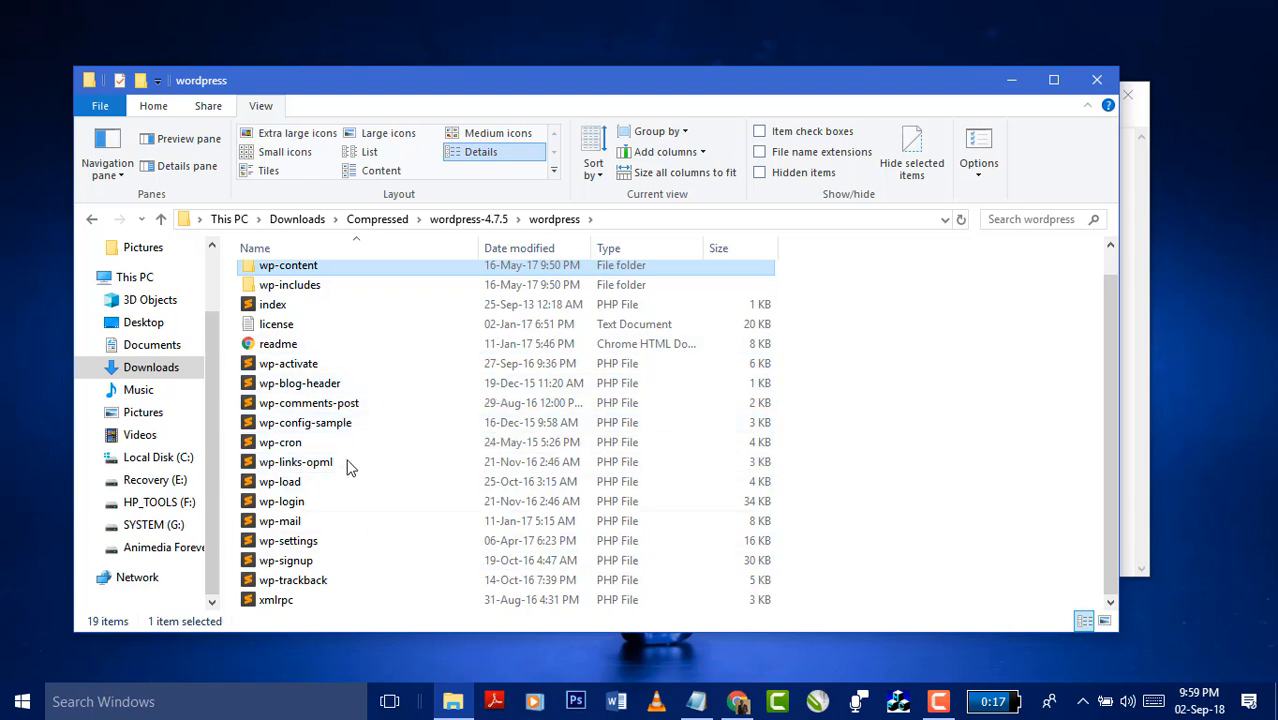
scroll(966, 456, up, 1)
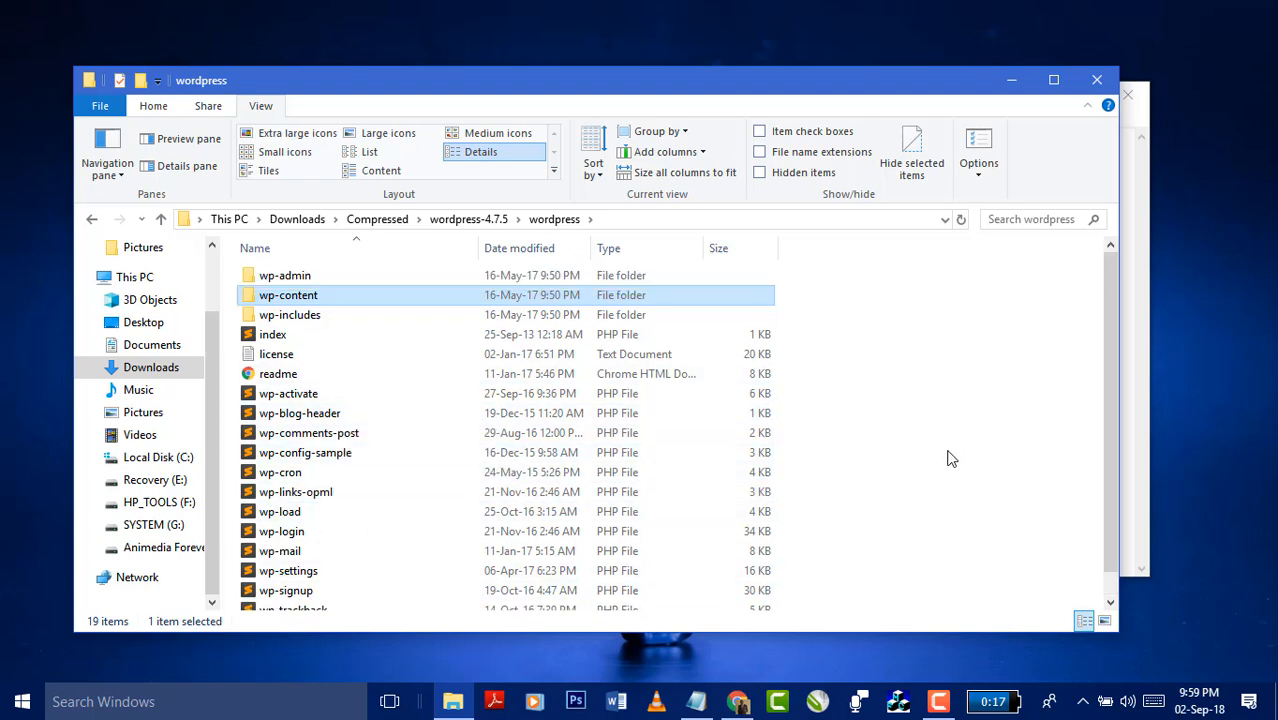
scroll(951, 458, down, 1)
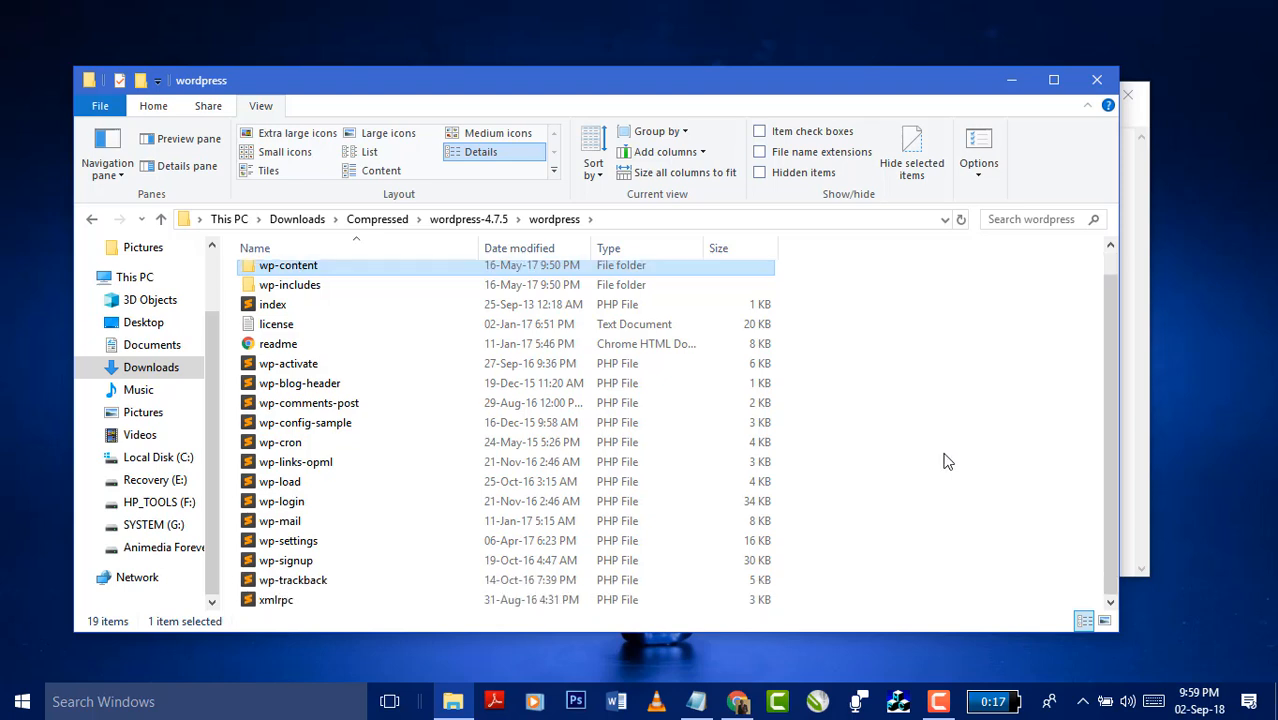
click(328, 432)
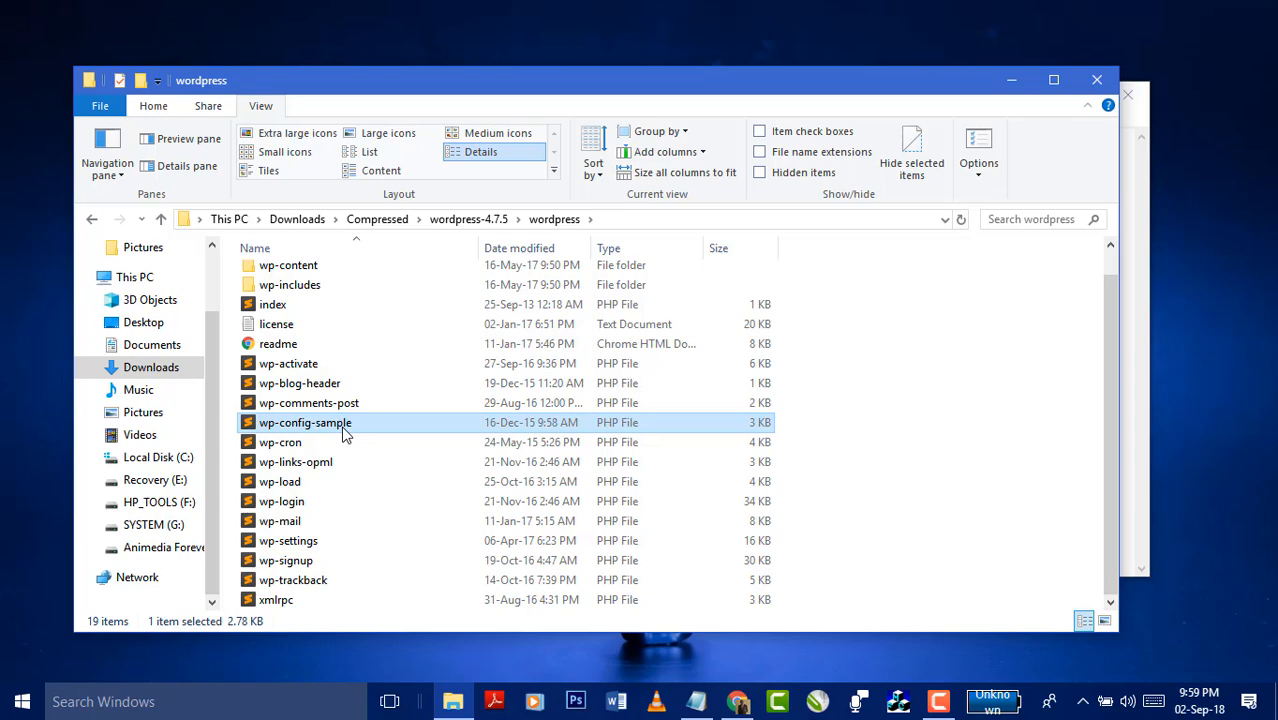
- Open wp-config-sample.php maximised in Sublime Text, scroll past the DB settings, and highlight the AUTH_KEY placeholder
double_click(343, 432)
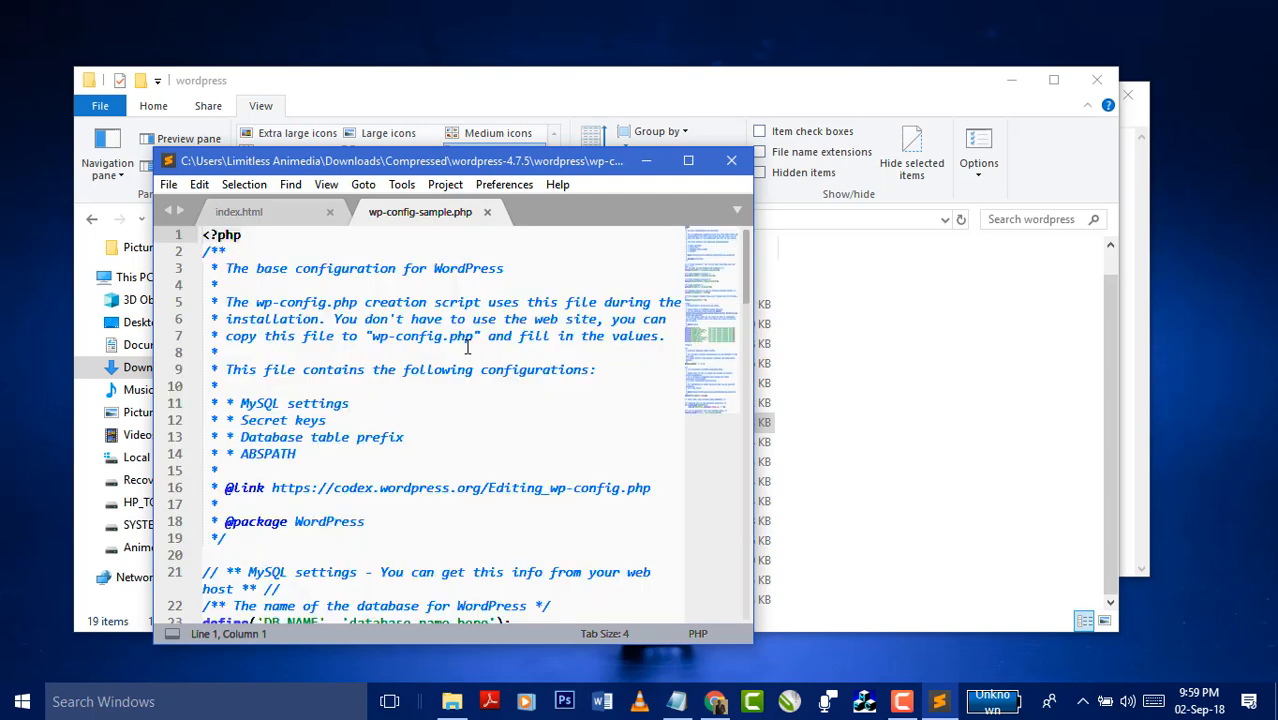
click(687, 162)
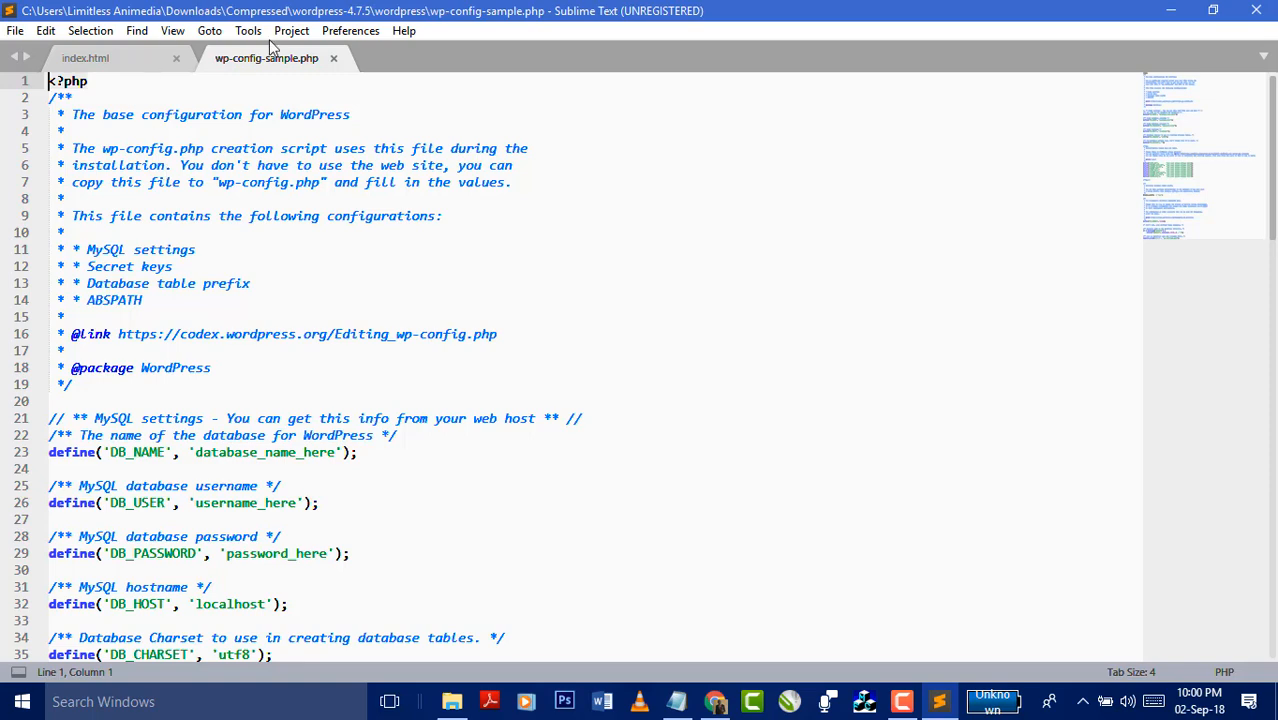
scroll(331, 329, down, 2)
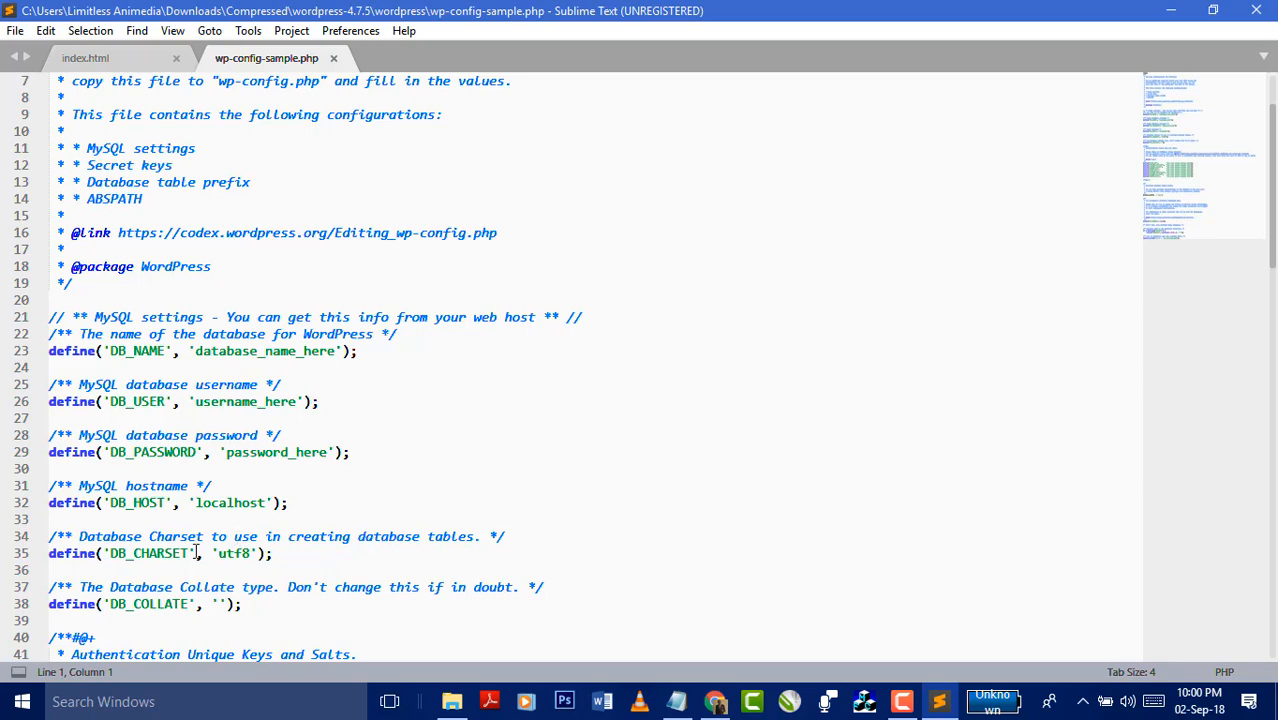
scroll(211, 496, down, 2)
scroll(211, 496, down, 7)
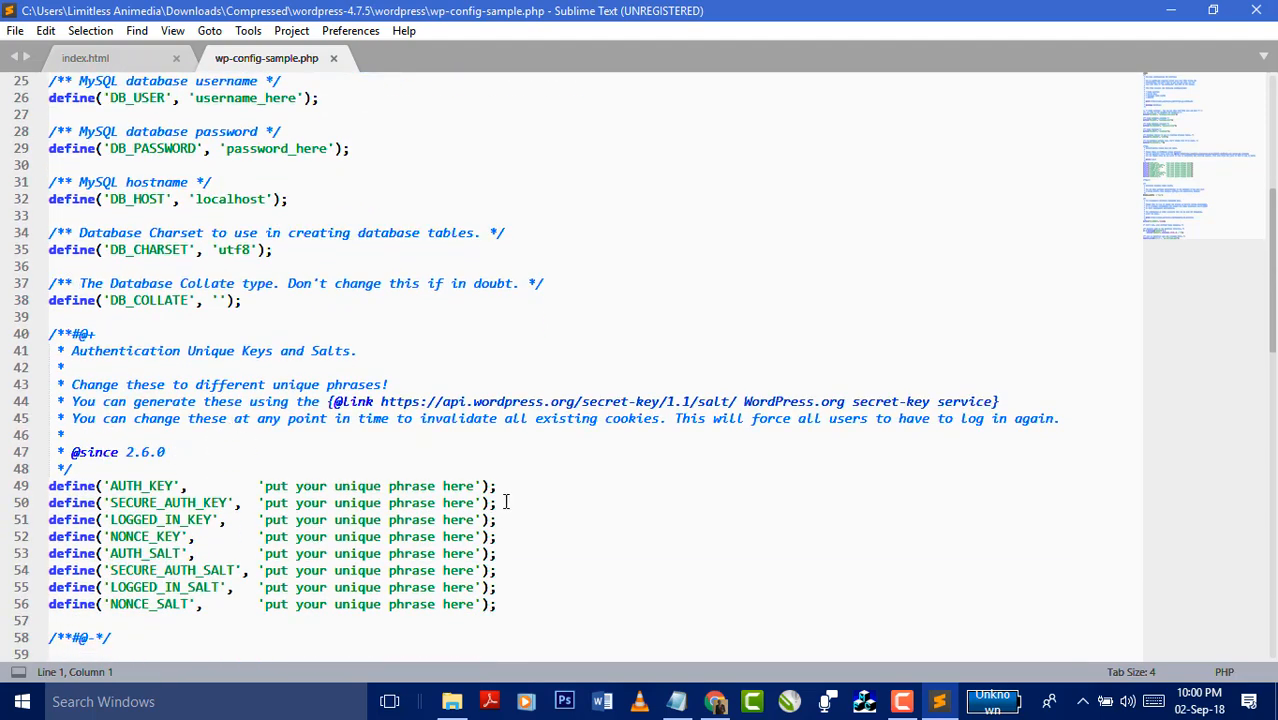
drag(476, 486, 269, 483)
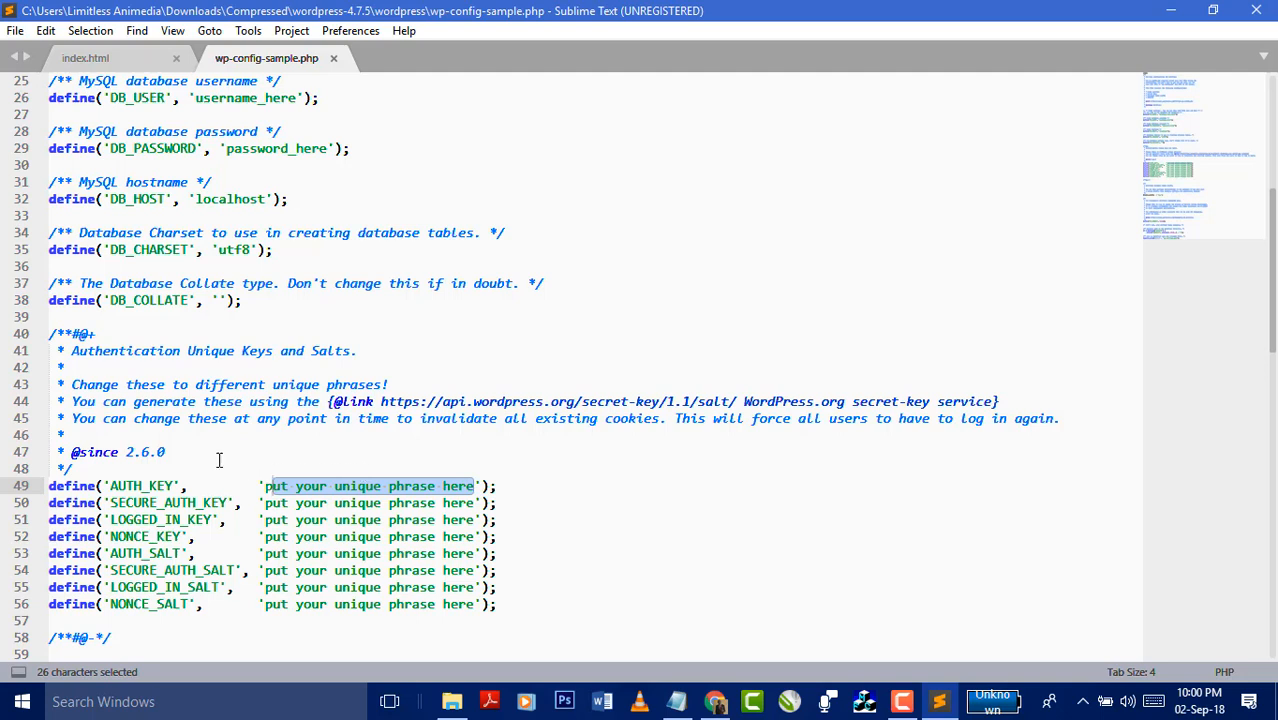
- Scroll past the key and salt placeholders in wp-config-sample.php and highlight the wp_ table prefix
scroll(255, 440, down, 4)
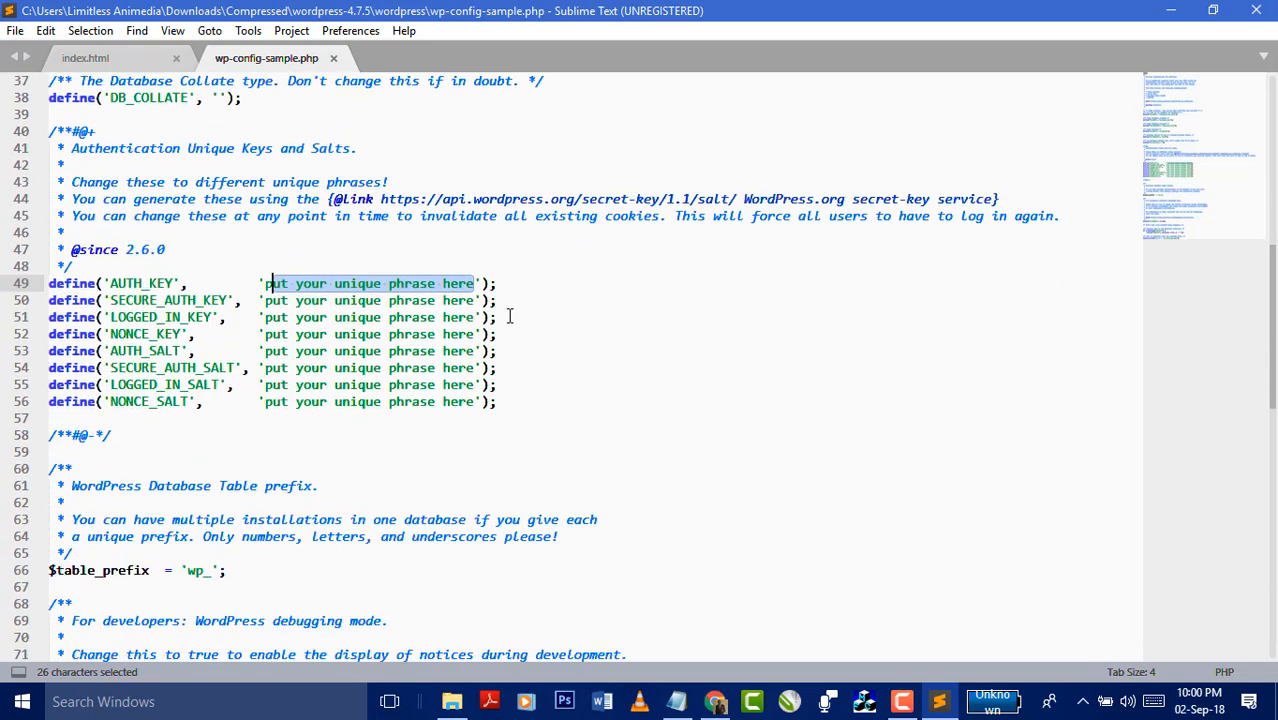
click(468, 283)
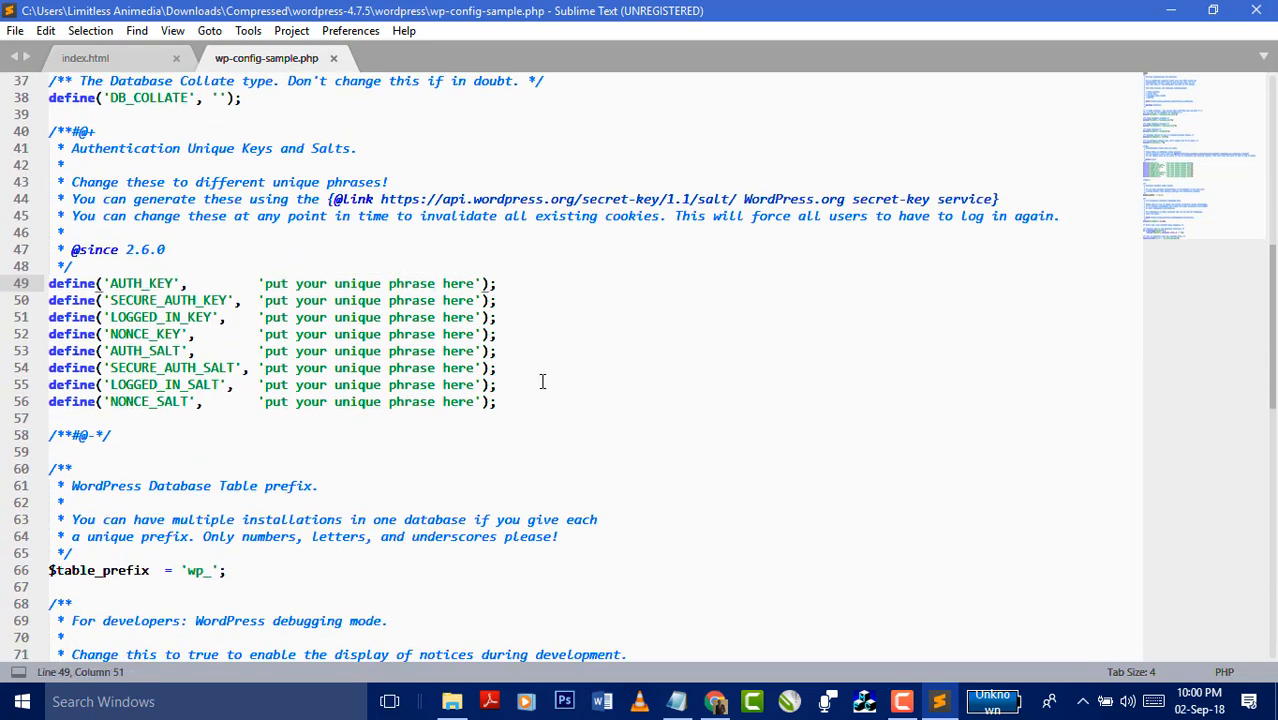
scroll(383, 302, down, 3)
scroll(379, 377, up, 4)
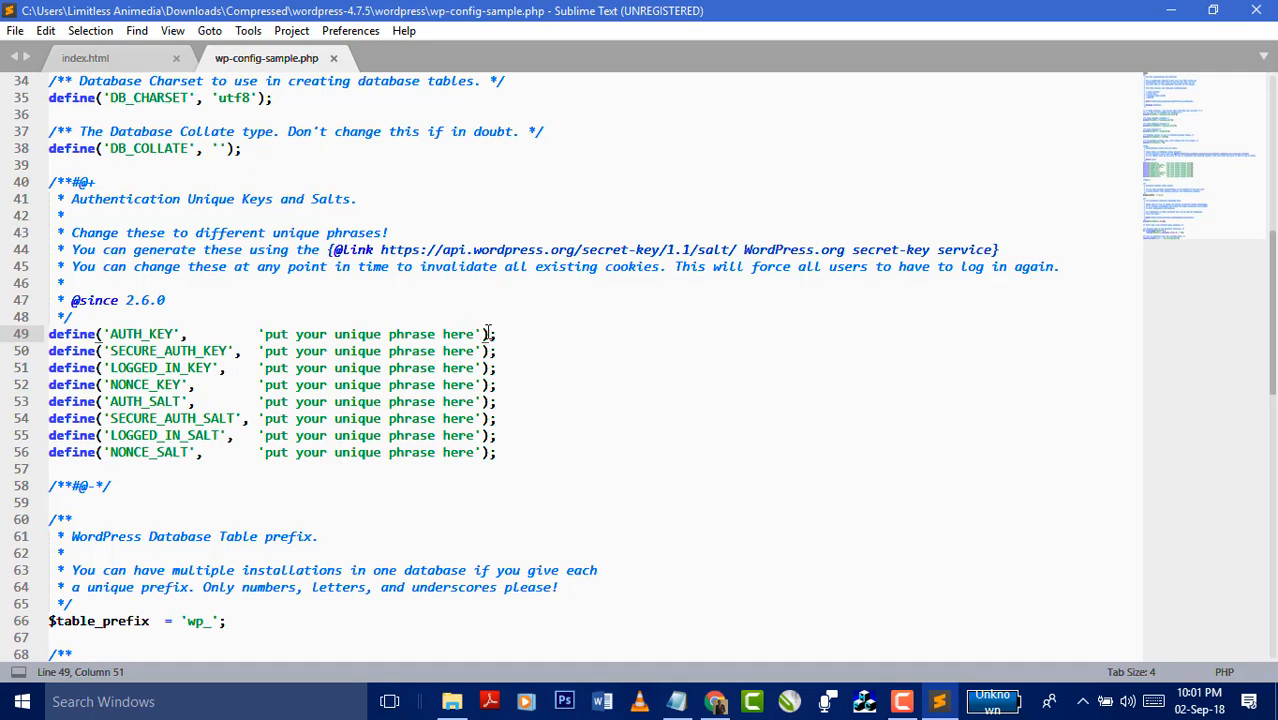
scroll(472, 333, down, 4)
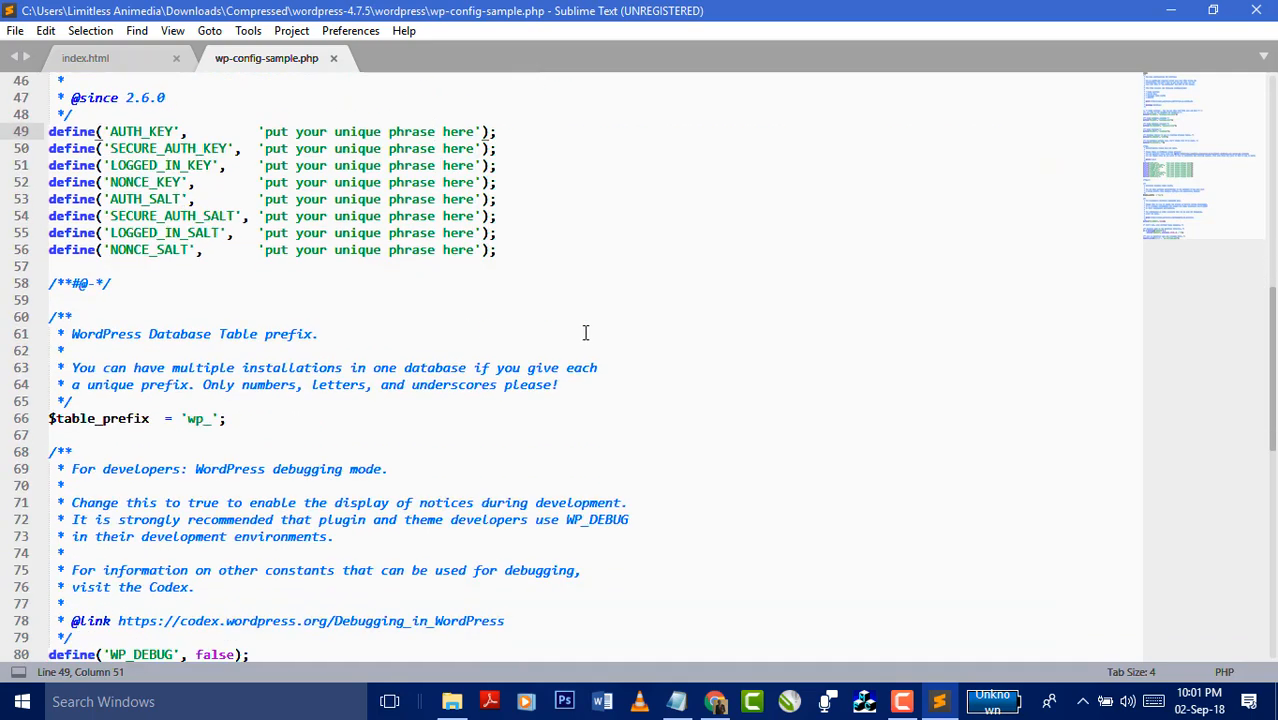
scroll(597, 333, down, 1)
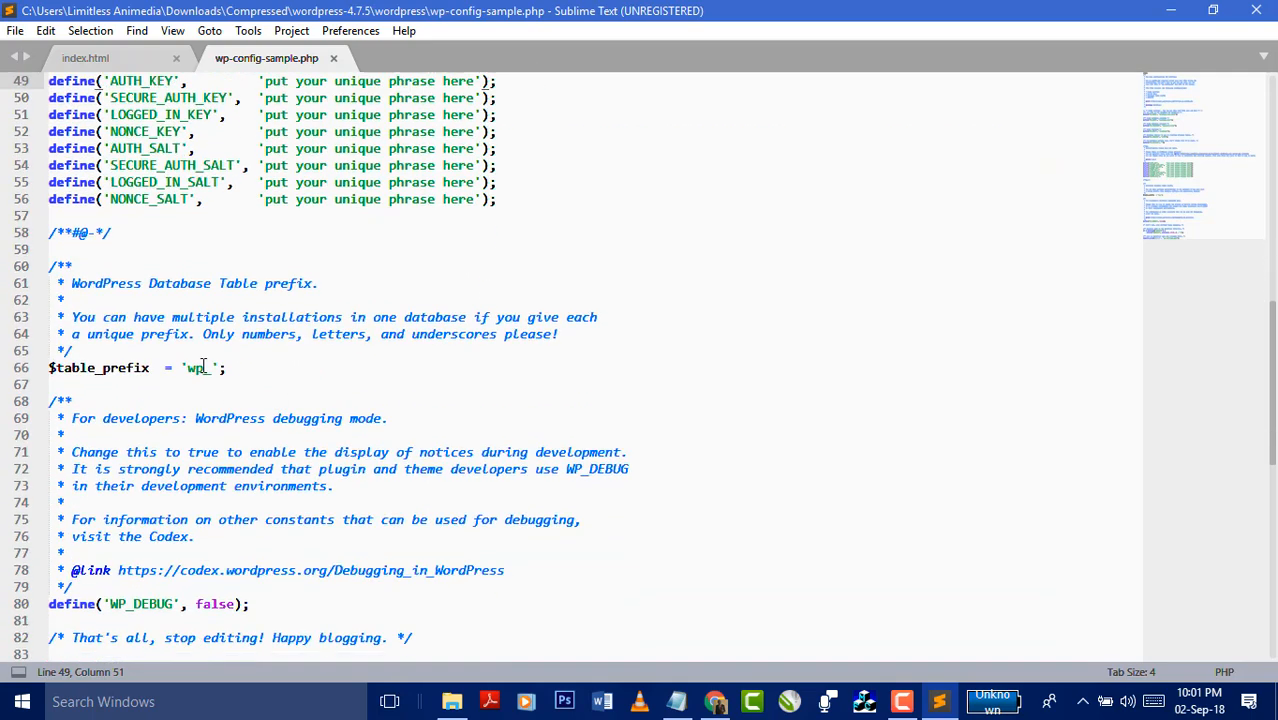
drag(212, 368, 187, 368)
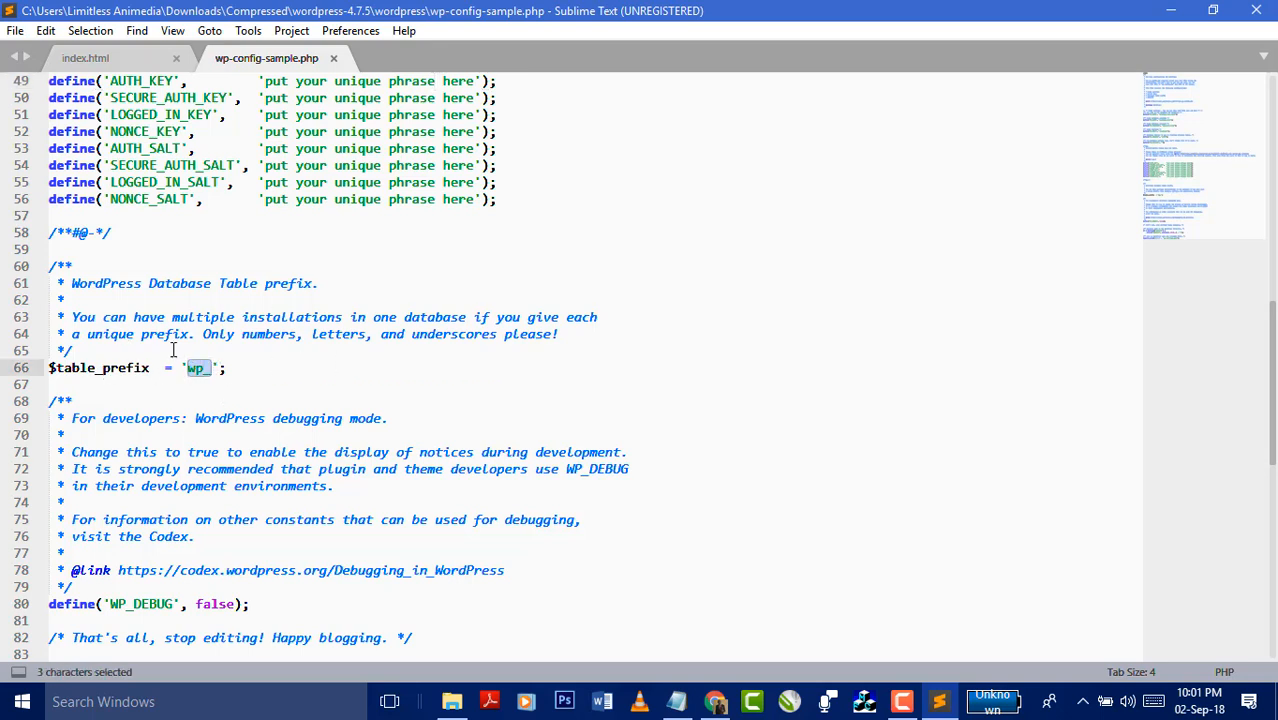
click(197, 369)
- Scroll back up through the file and minimise Sublime Text to reveal the wordpress folder
scroll(245, 379, down, 8)
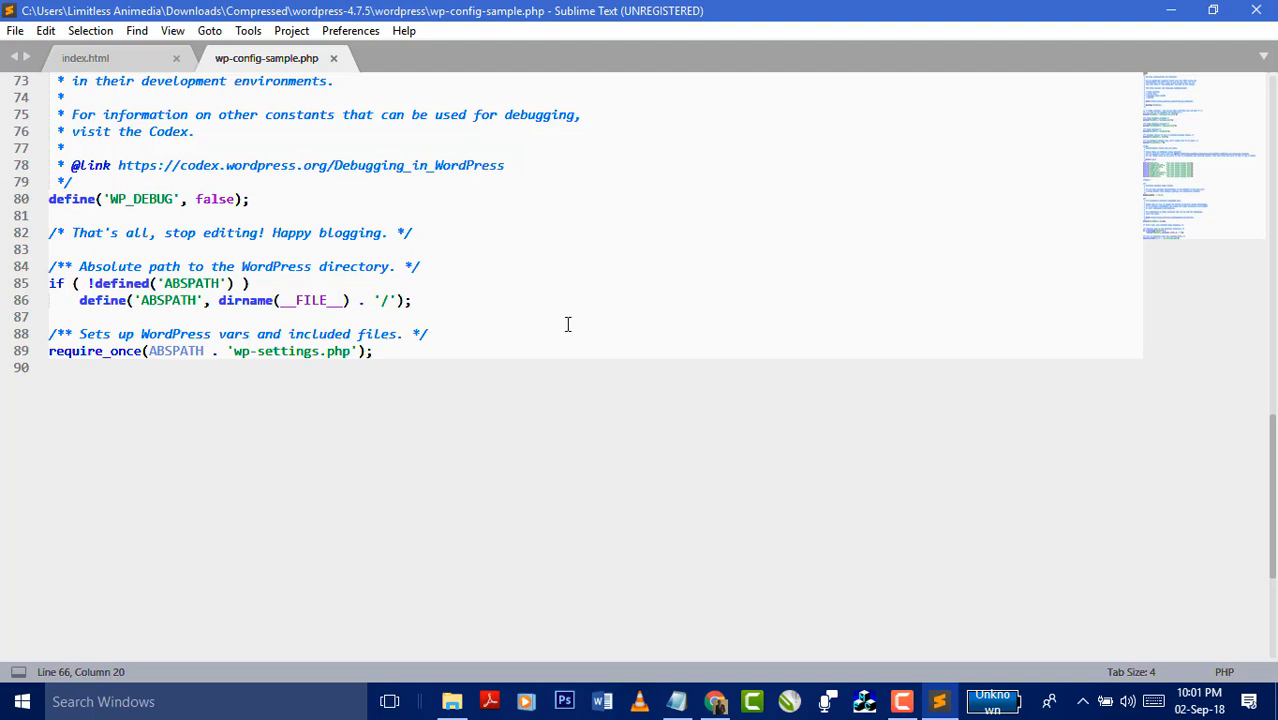
scroll(567, 323, up, 11)
scroll(567, 323, up, 13)
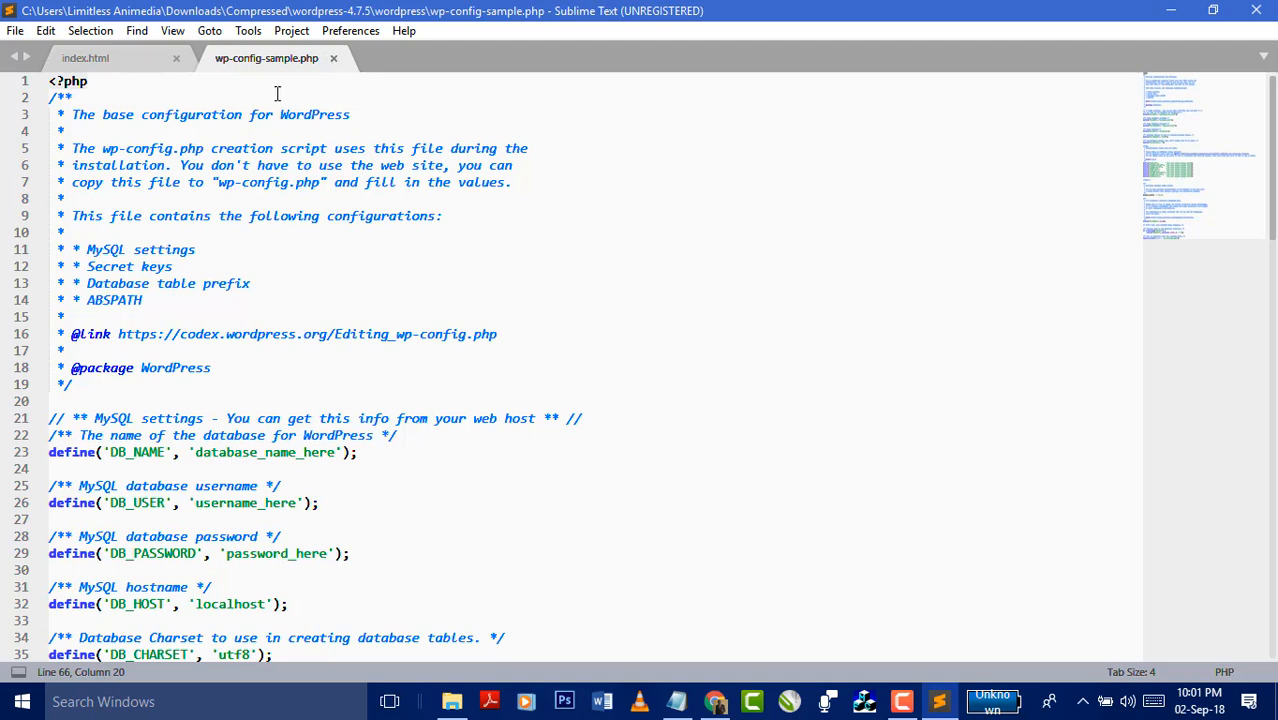
click(1176, 14)
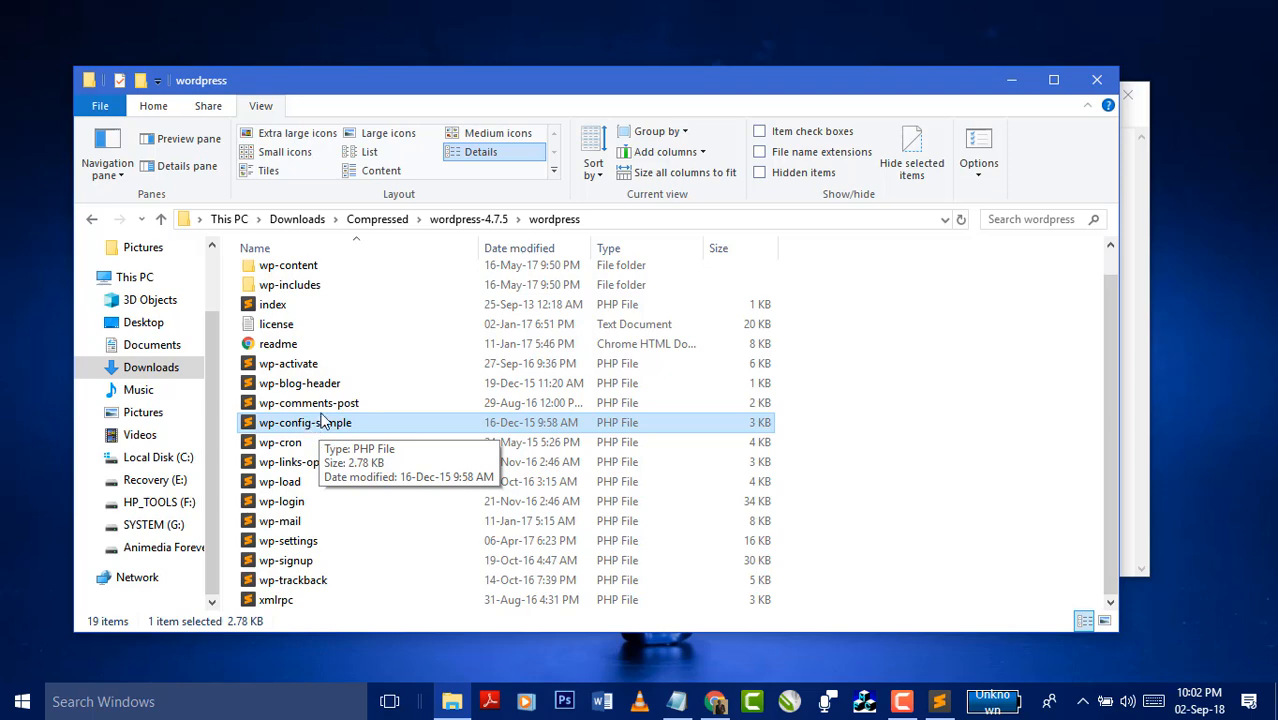
- Add the line 'Create a folder named after your website' to the Notepad notes below the xampp step
click(1011, 80)
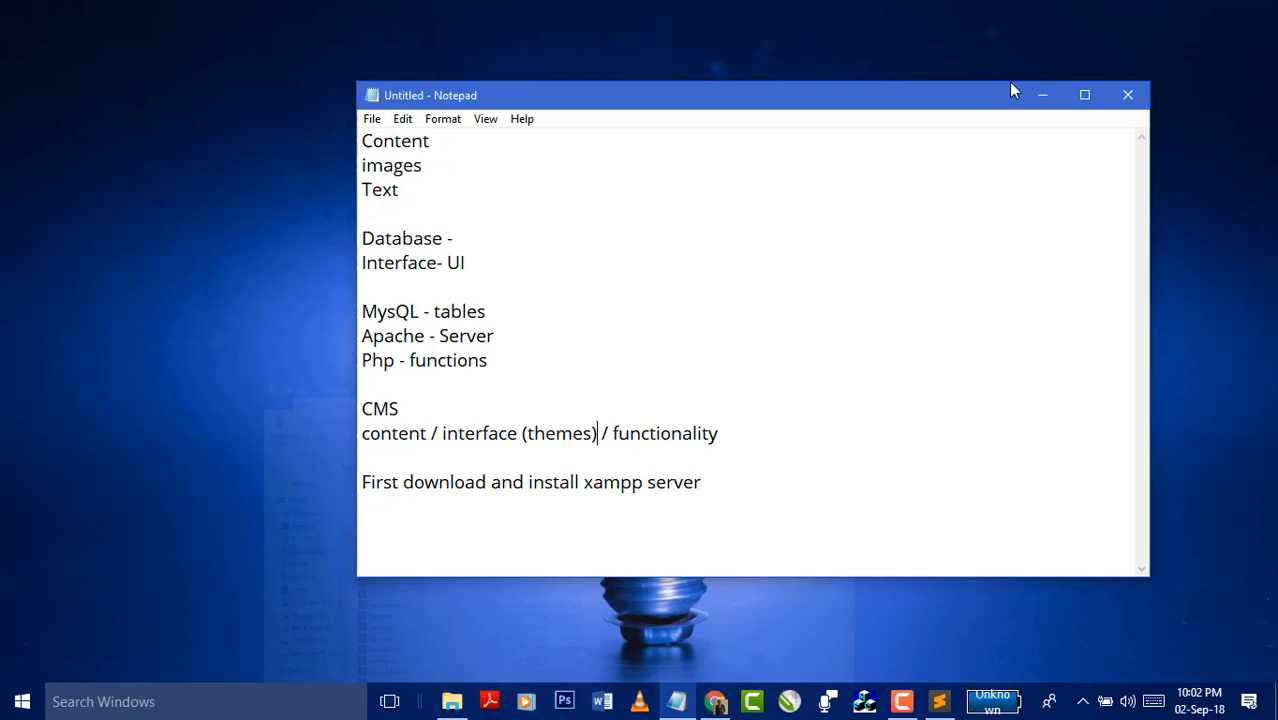
click(719, 484)
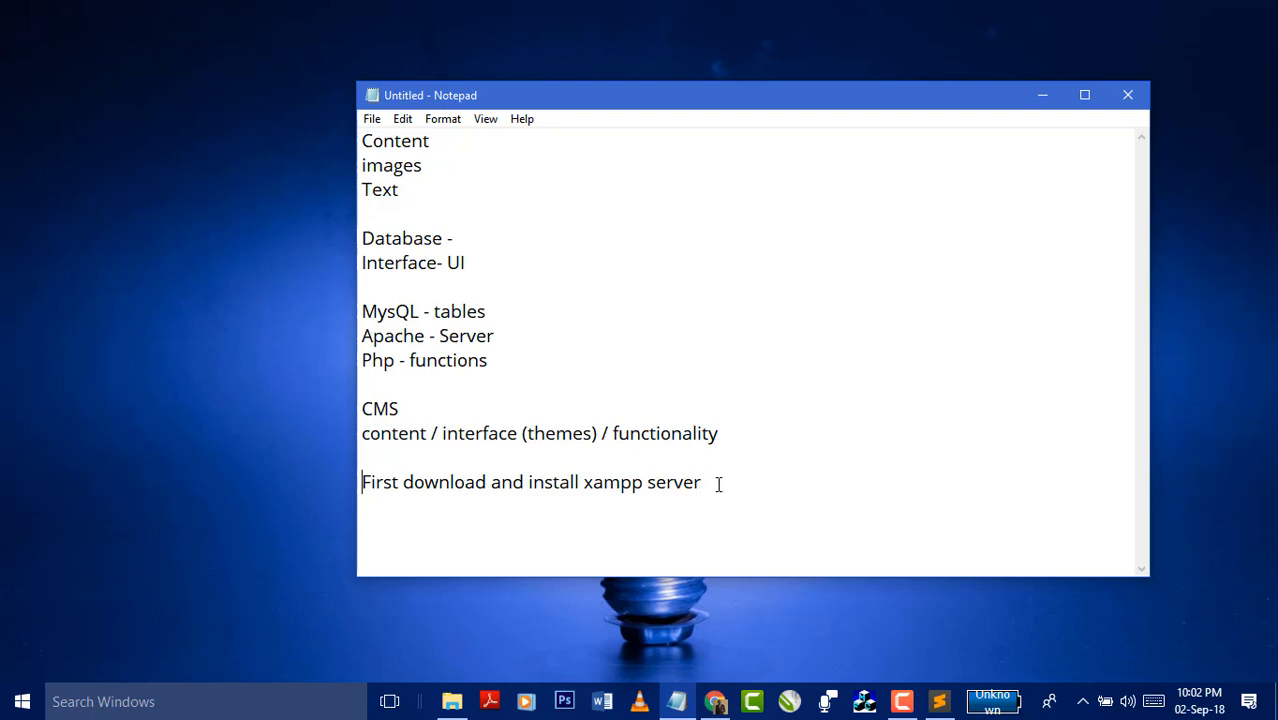
key(Return)
text(Create a fo)
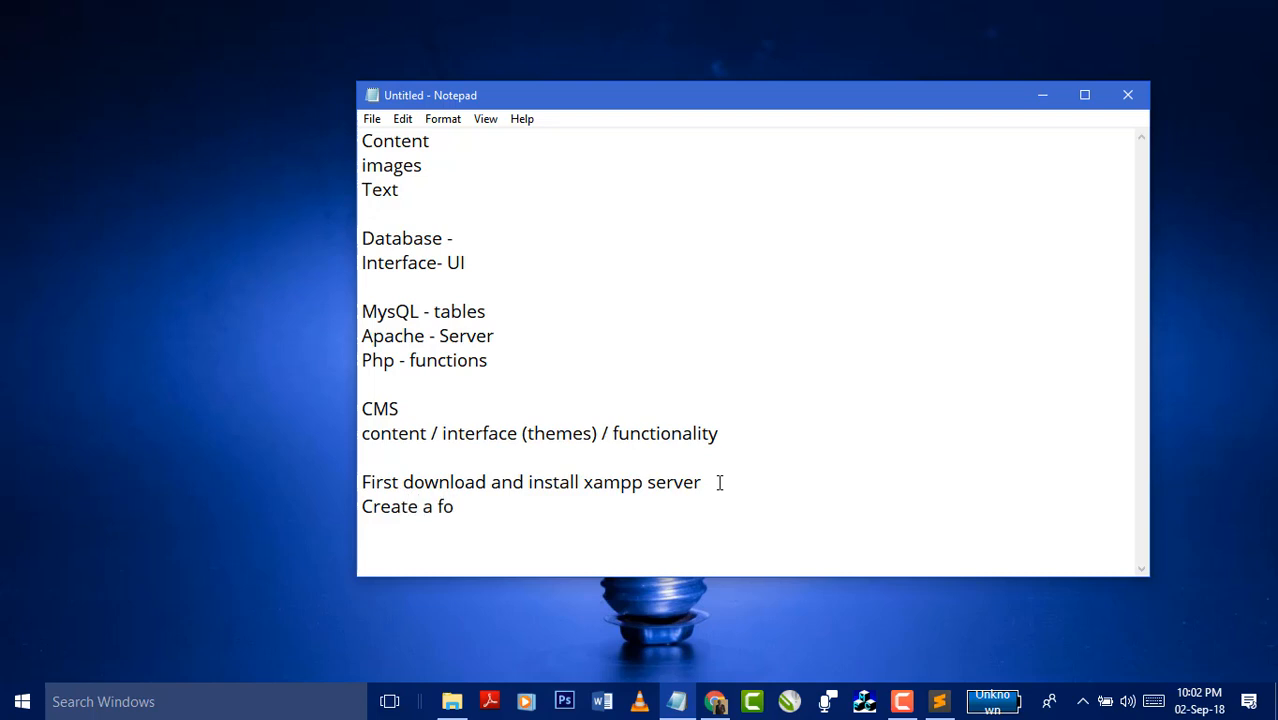
text(lder t)
key(BackSpace)
text(w)
key(BackSpace)
text(S)
key(BackSpace)
key(BackSpace)
text(named after yo)
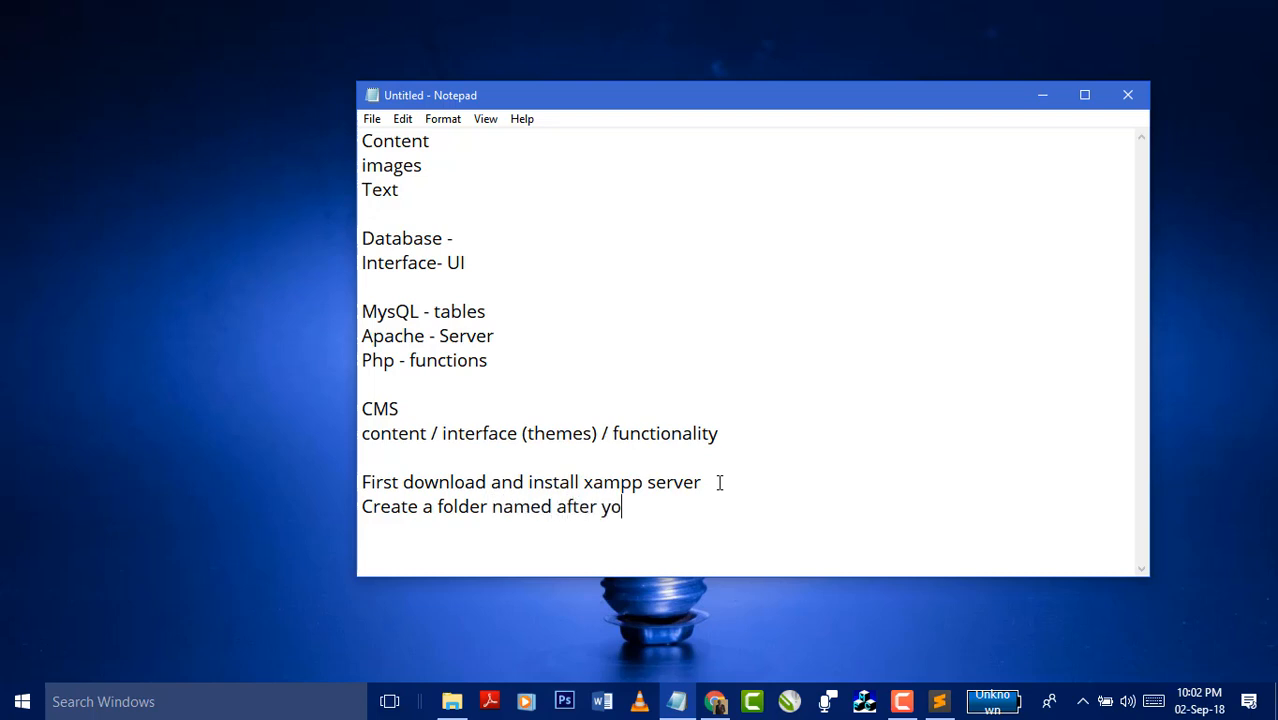
text(ur website)
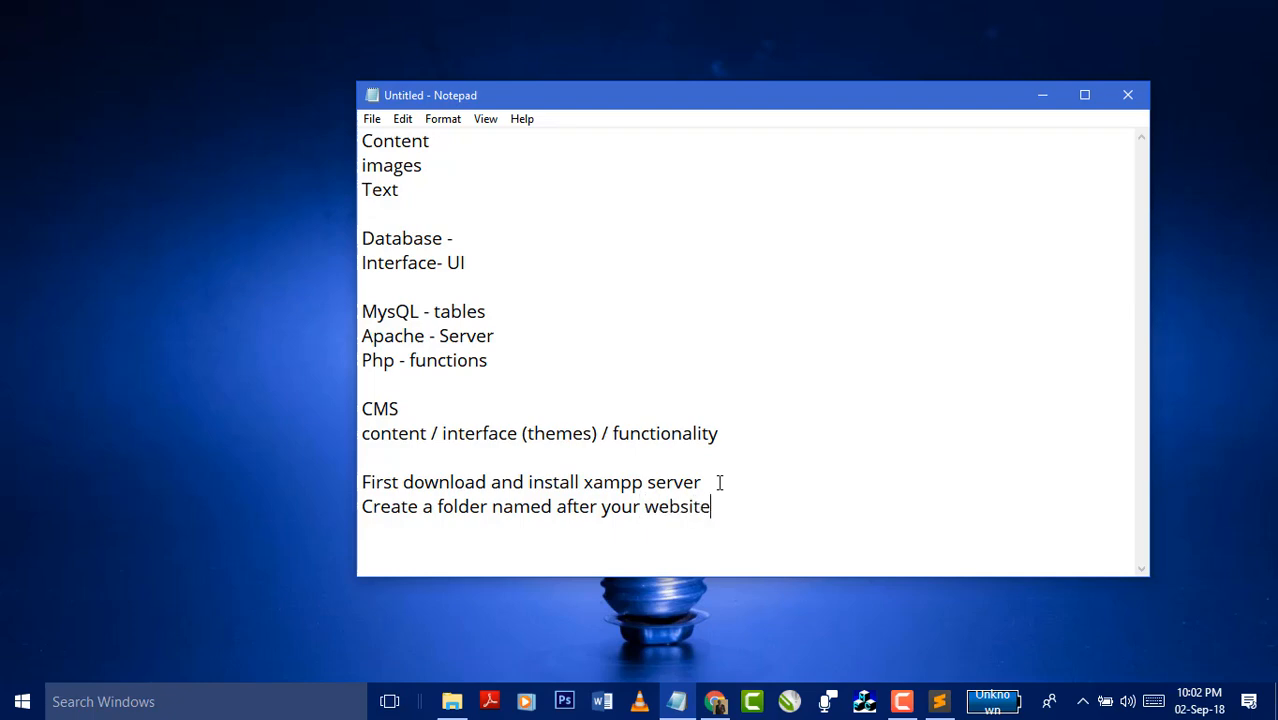
click(452, 701)
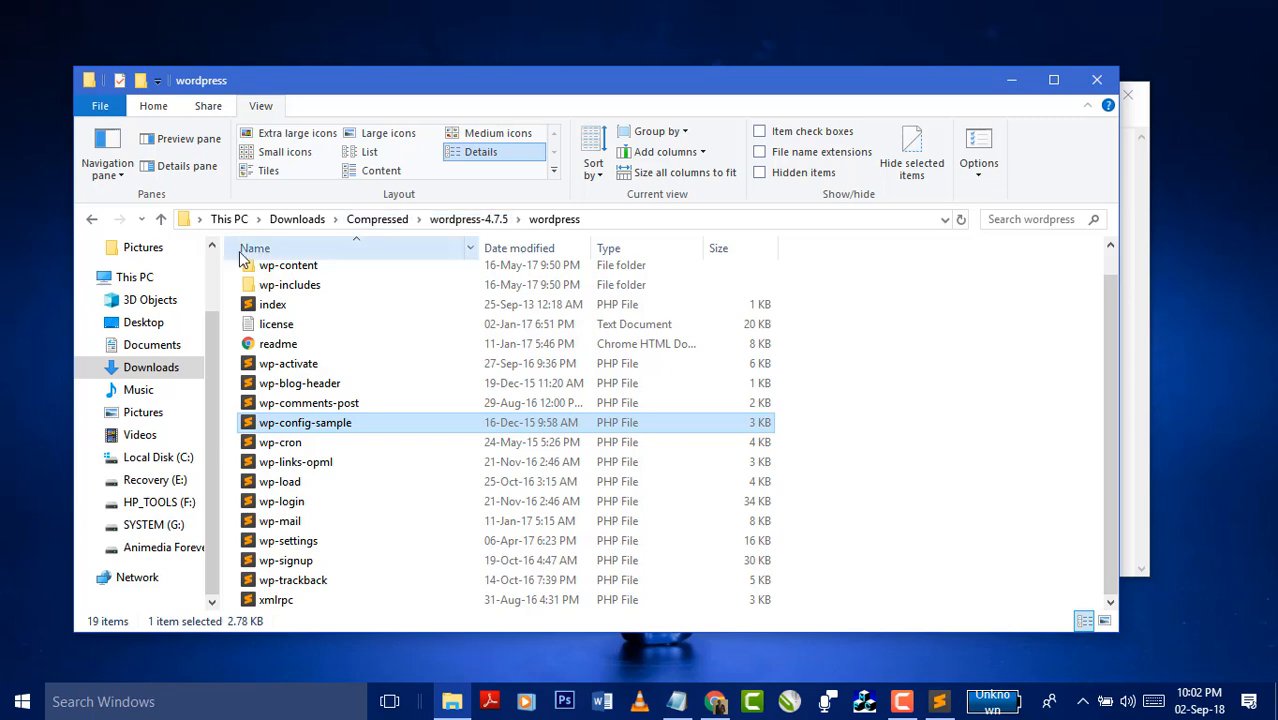
- Open Local Disk (C:) in a new window and go into xampp's htdocs folder
right_click(162, 553)
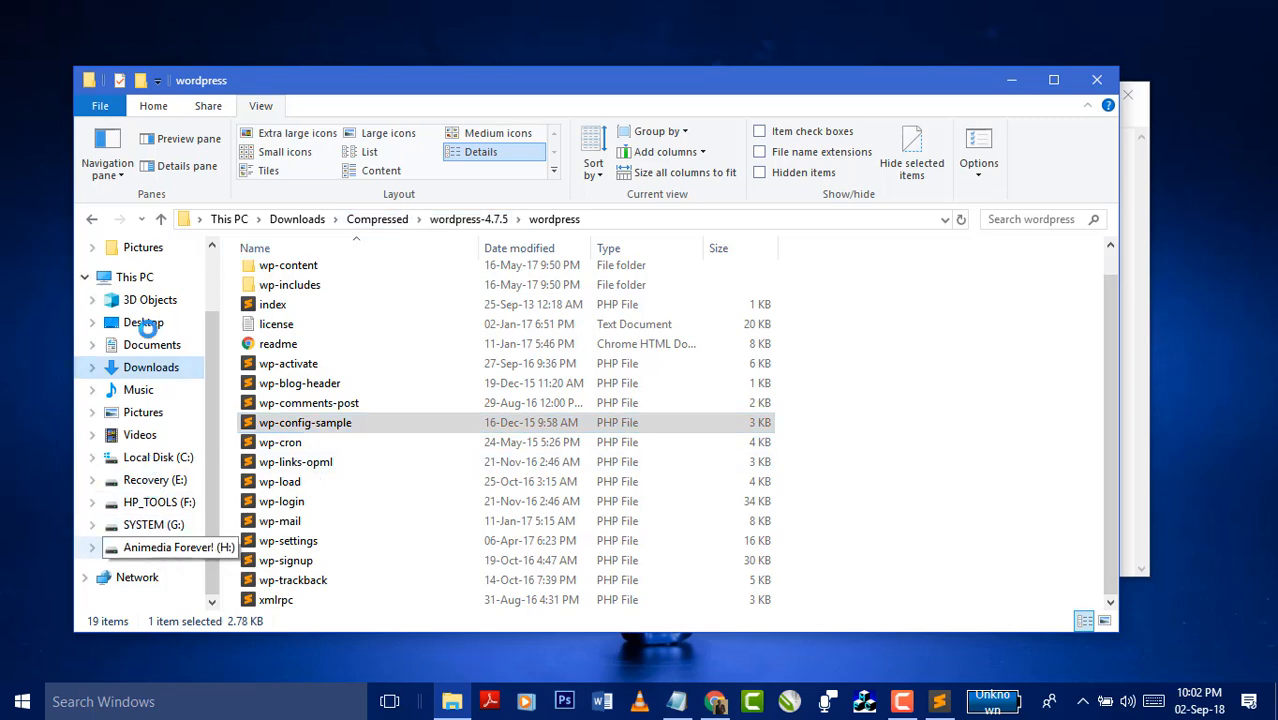
right_click(131, 463)
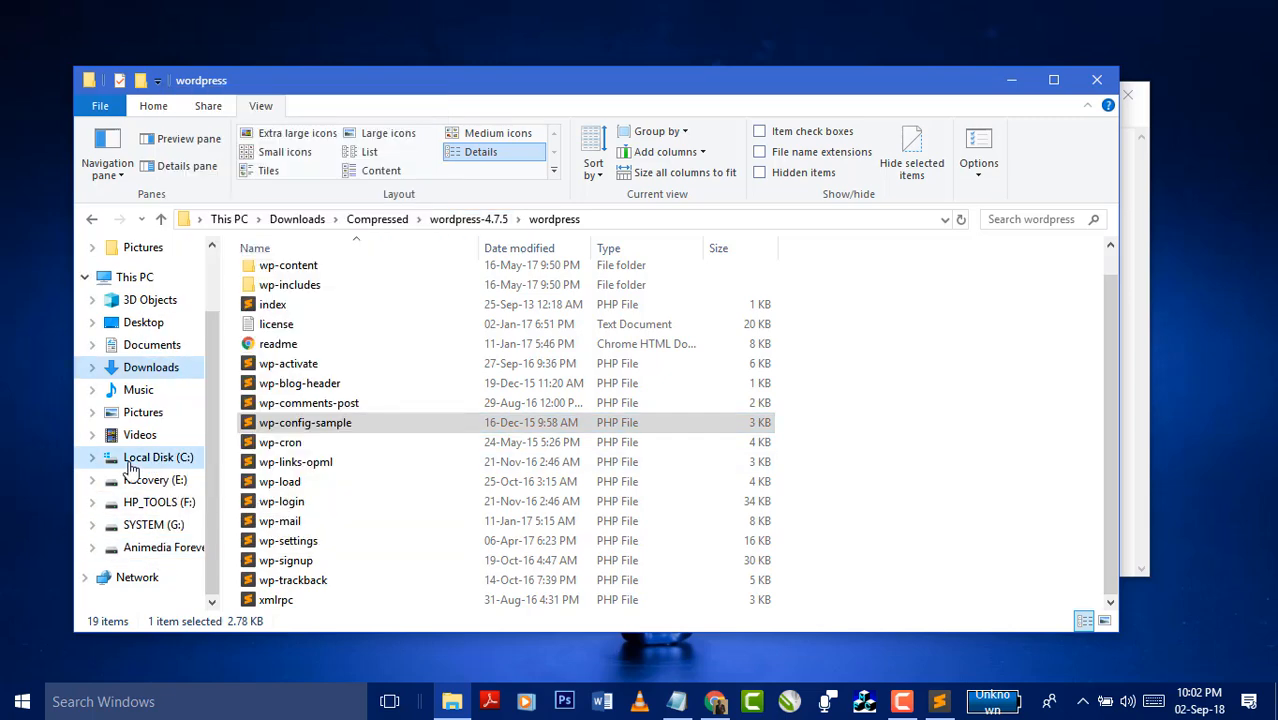
click(200, 77)
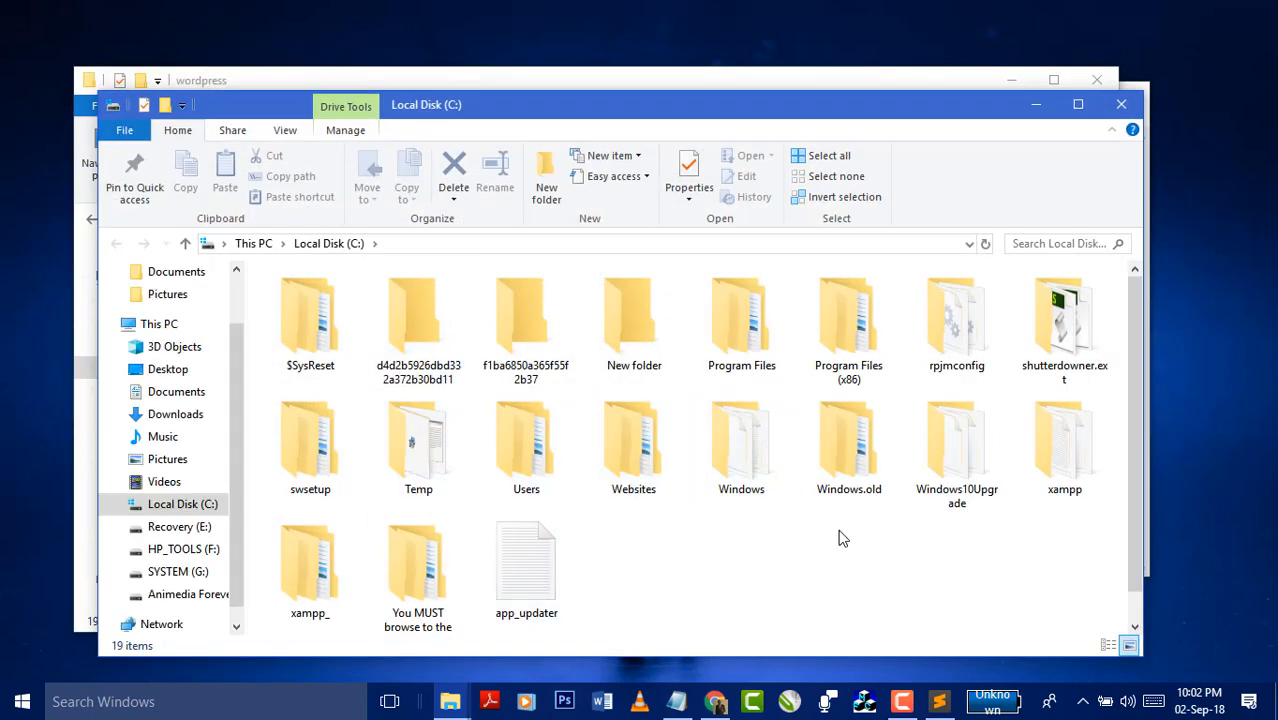
click(1090, 455)
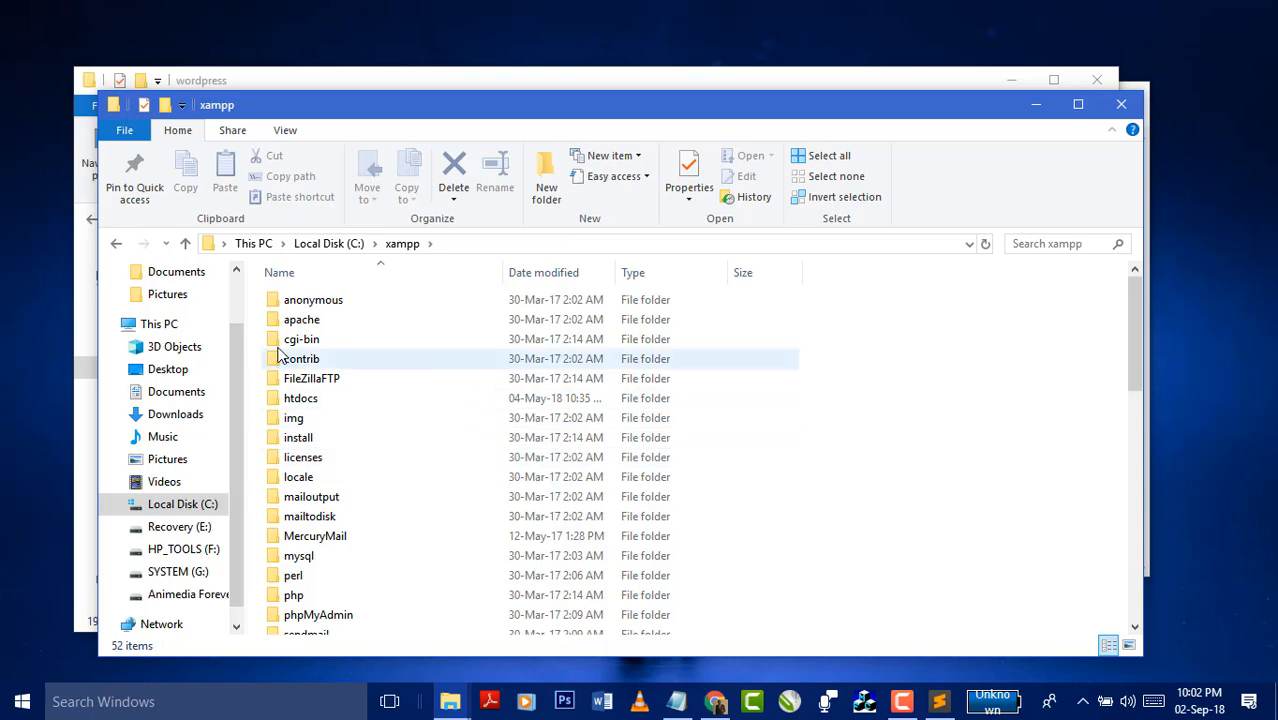
double_click(301, 400)
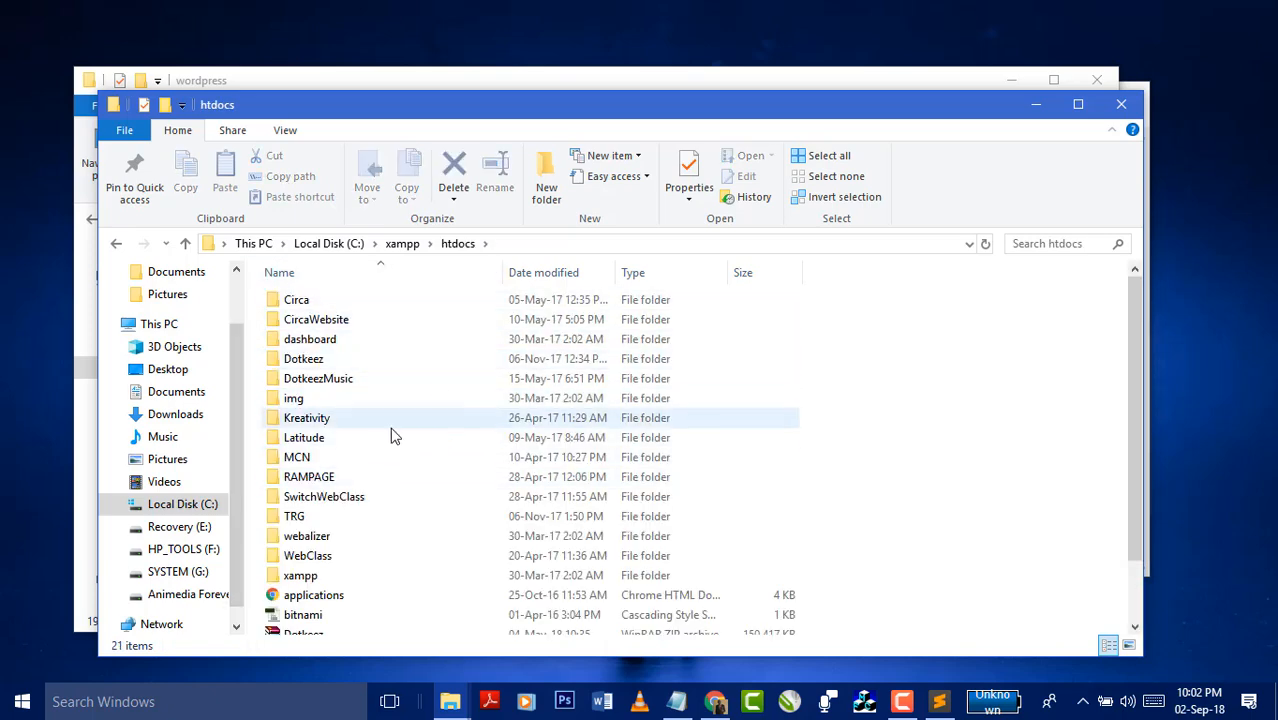
- Point out the Kreativity, Latitude, RAMPAGE and SwitchWebClass site folders, then open TRG
click(318, 419)
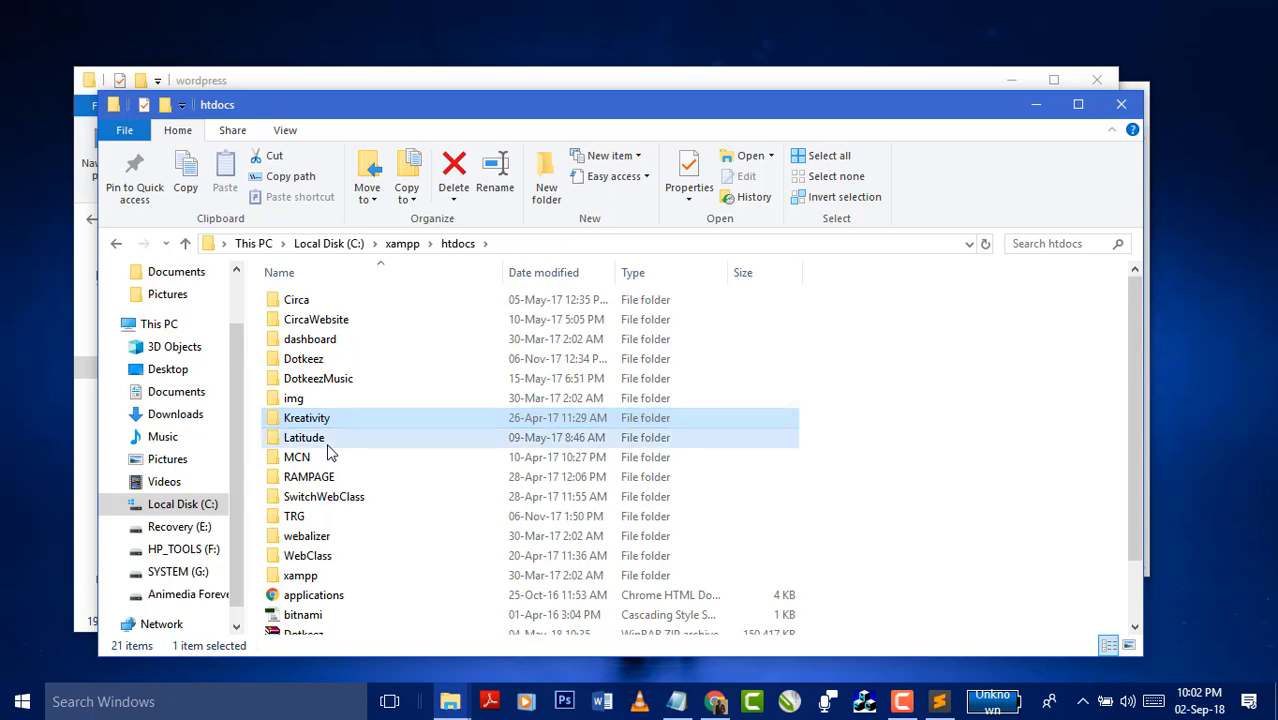
click(324, 440)
click(328, 478)
click(348, 499)
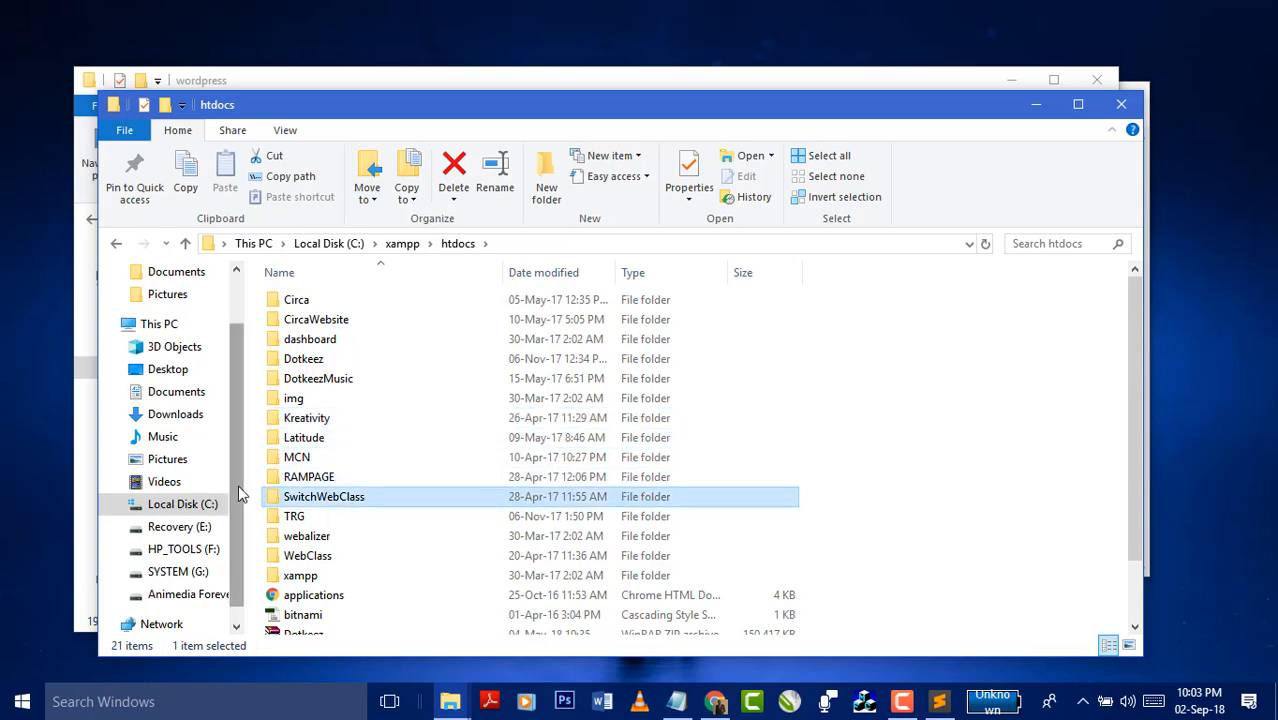
click(309, 518)
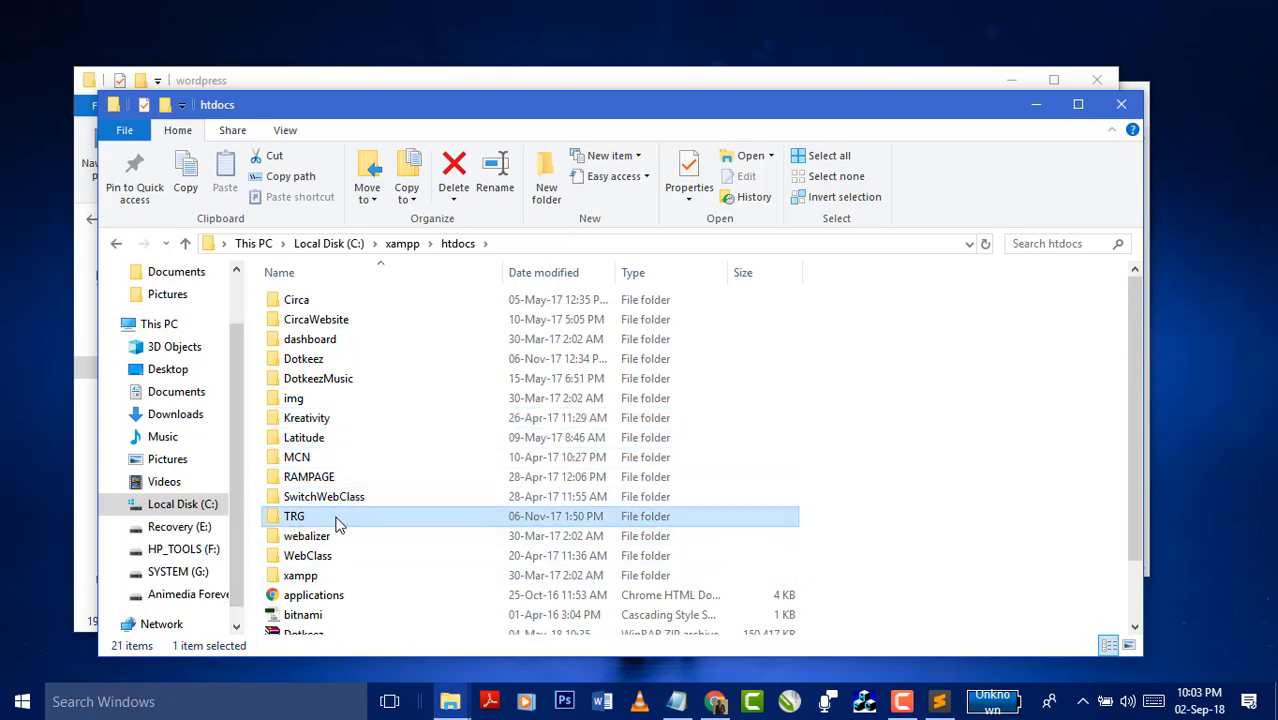
double_click(338, 524)
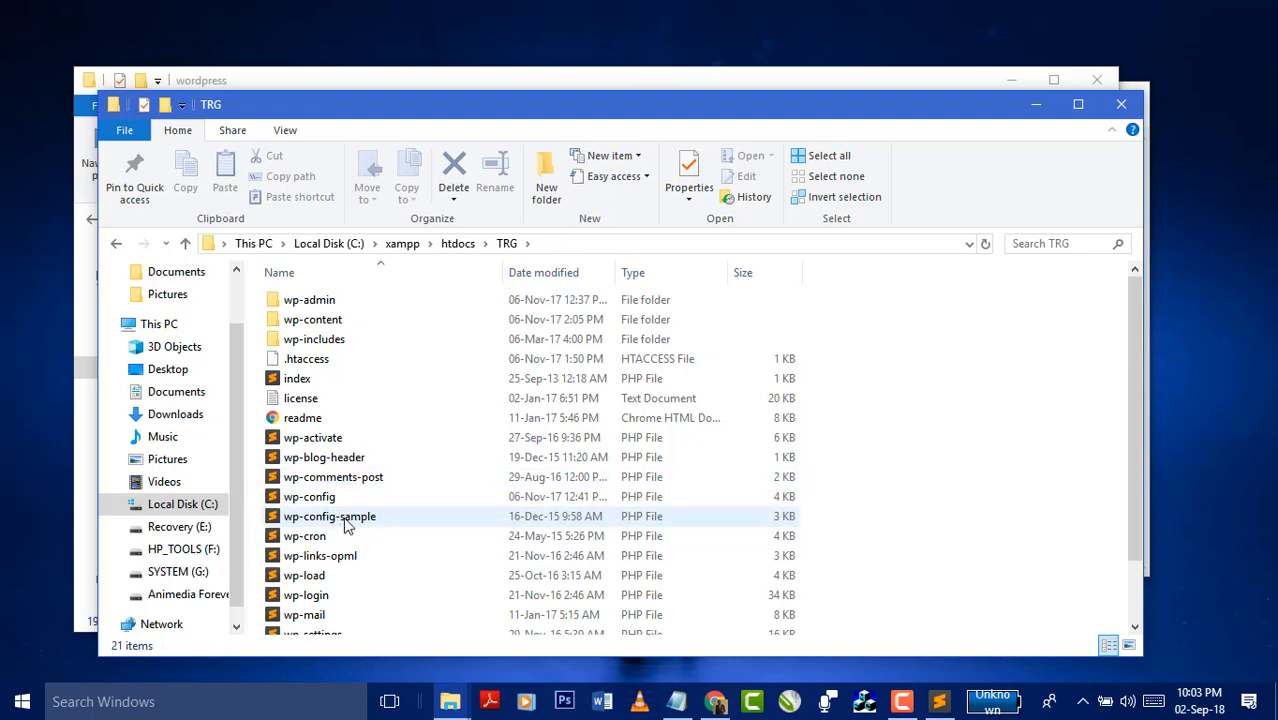
- Open TRG's wp-config.php in Sublime Text, scroll through its database settings and generated salts, then minimise it
double_click(318, 497)
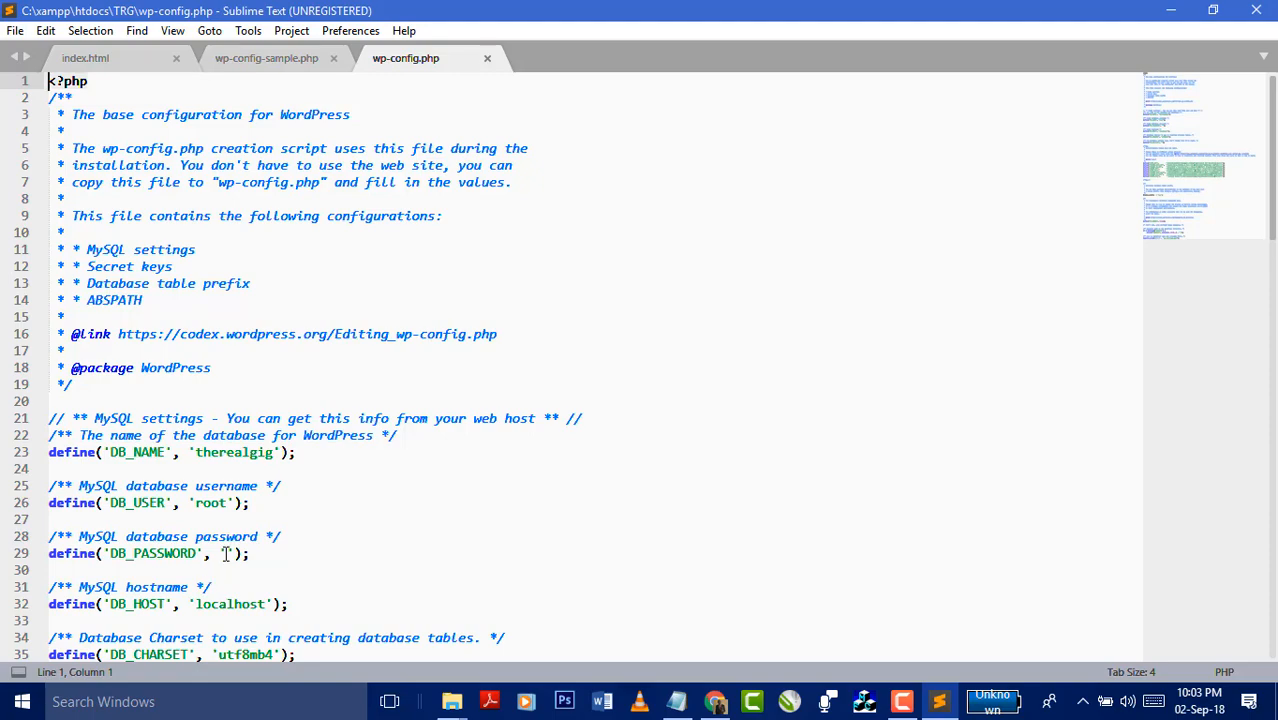
scroll(226, 553, down, 2)
scroll(348, 571, down, 7)
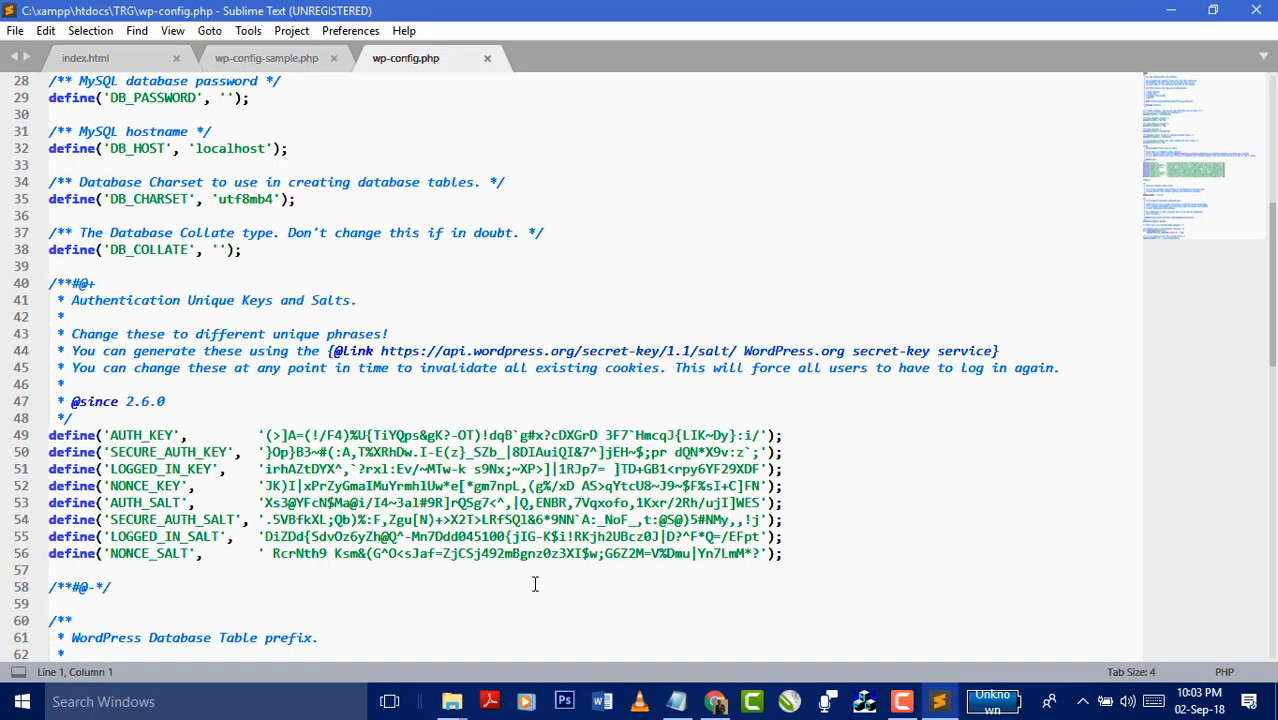
scroll(586, 535, down, 2)
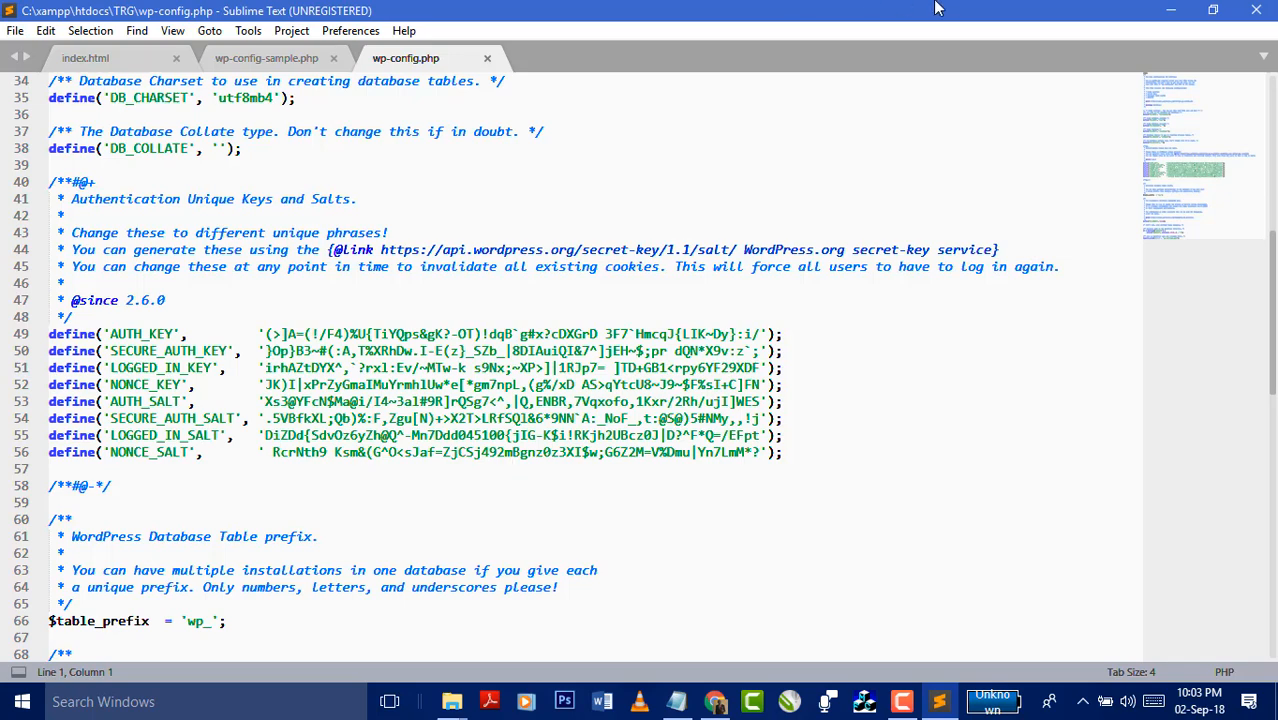
click(1172, 11)
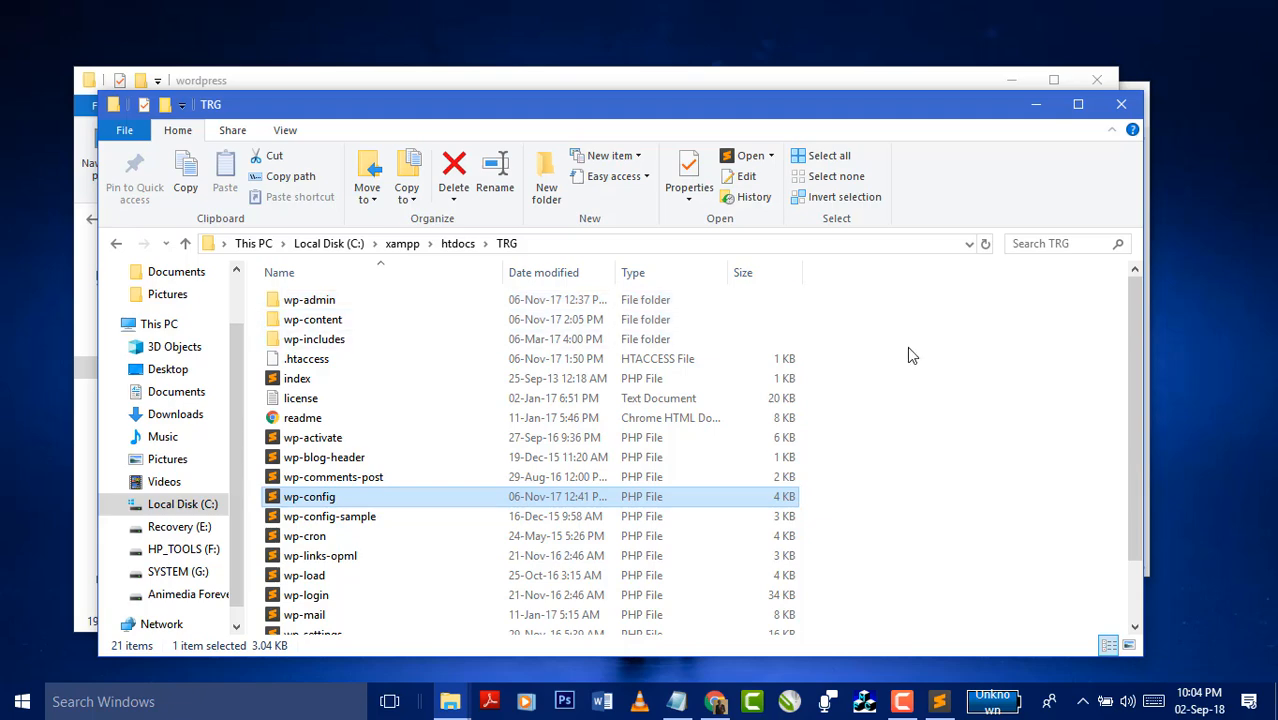
- Append wp-admin to the localhost/DotkeezMusic/ address in Chrome without loading the page
scroll(1022, 336, down, 1)
scroll(1022, 336, up, 1)
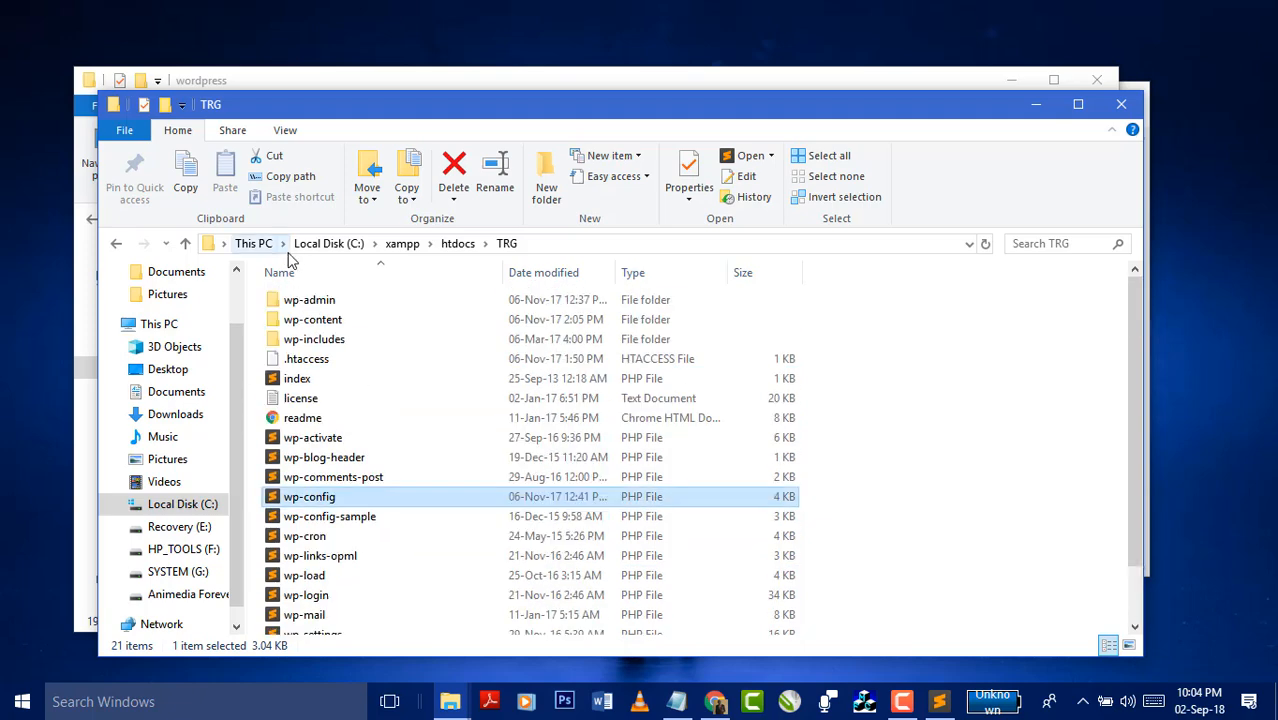
click(715, 702)
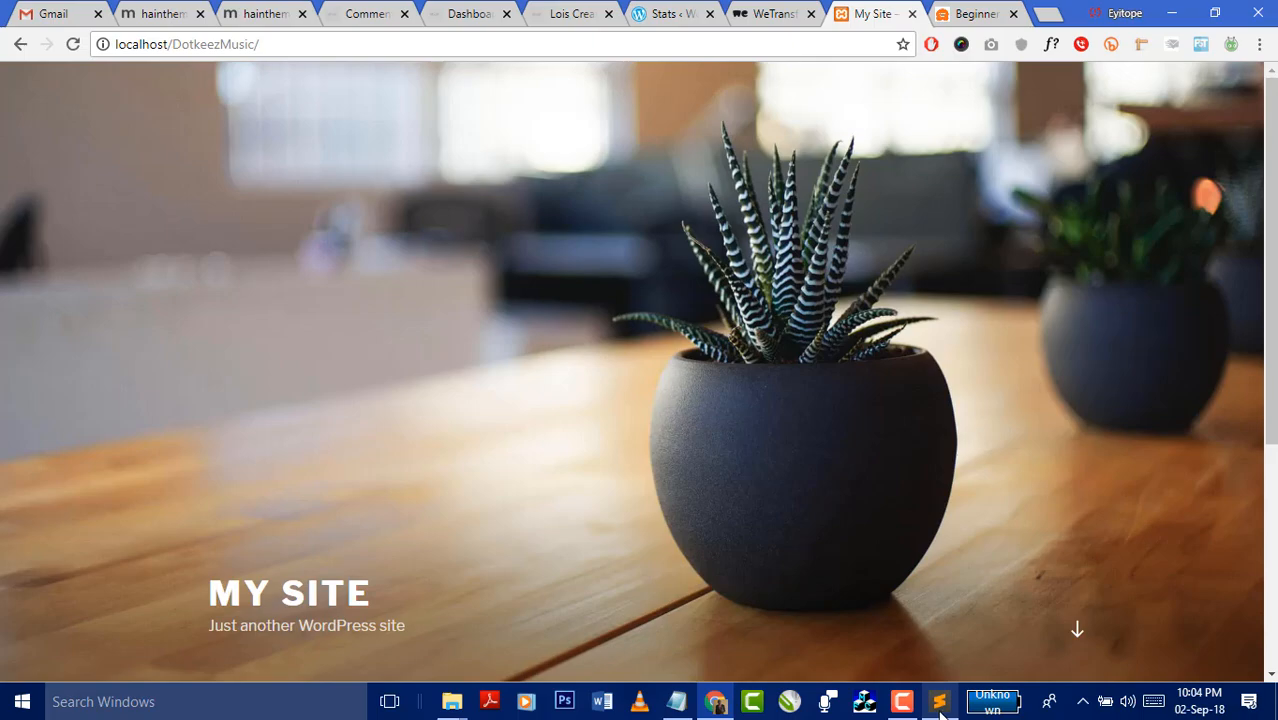
mouse_move(941, 704)
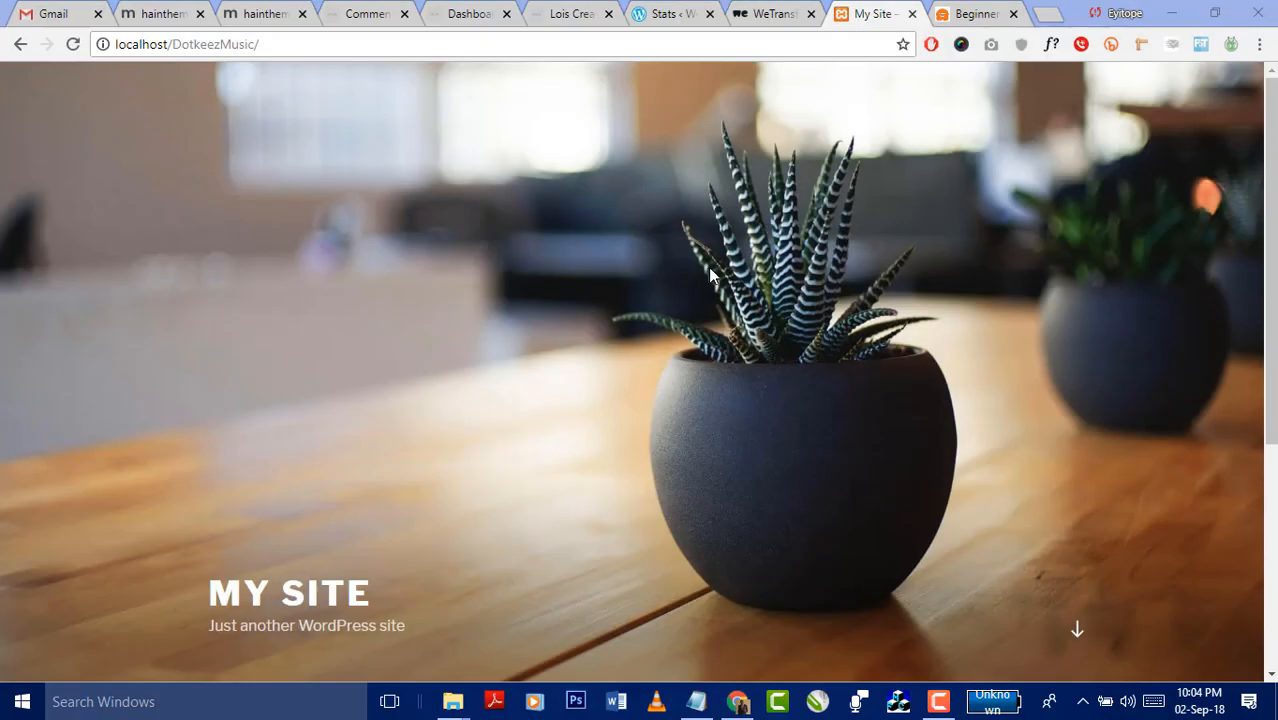
click(824, 44)
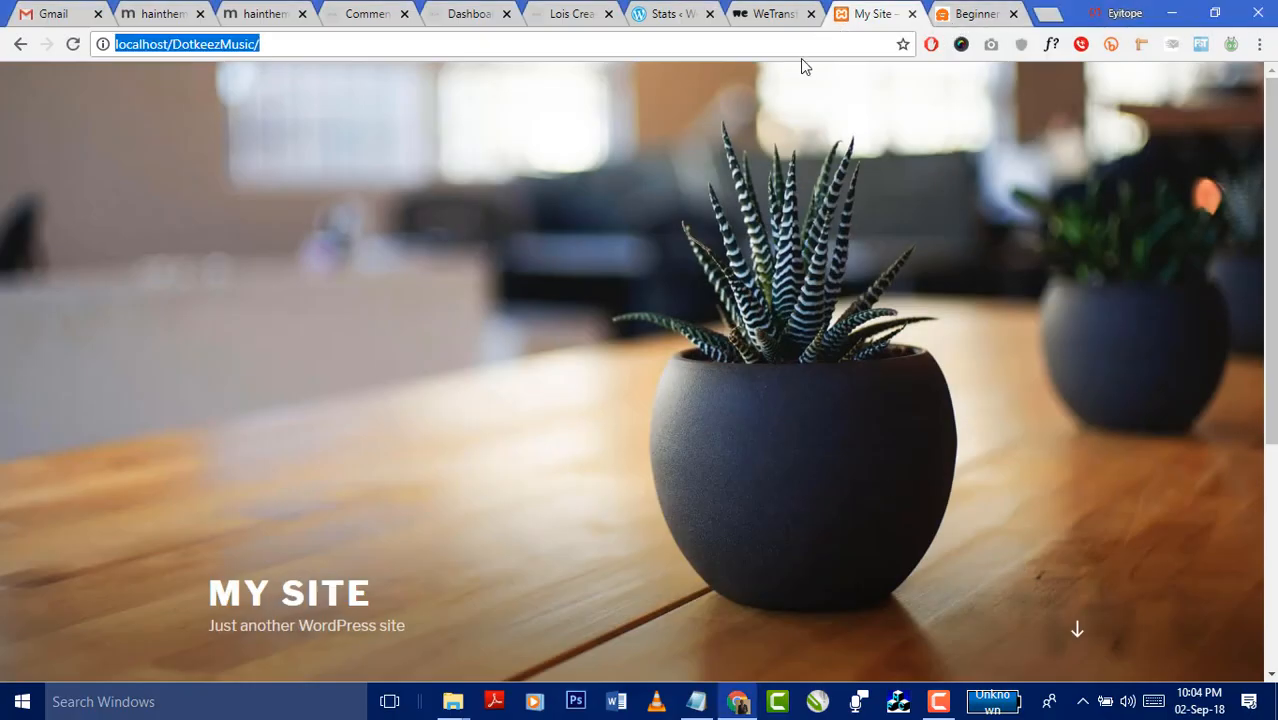
click(806, 44)
drag(228, 46, 171, 52)
click(269, 46)
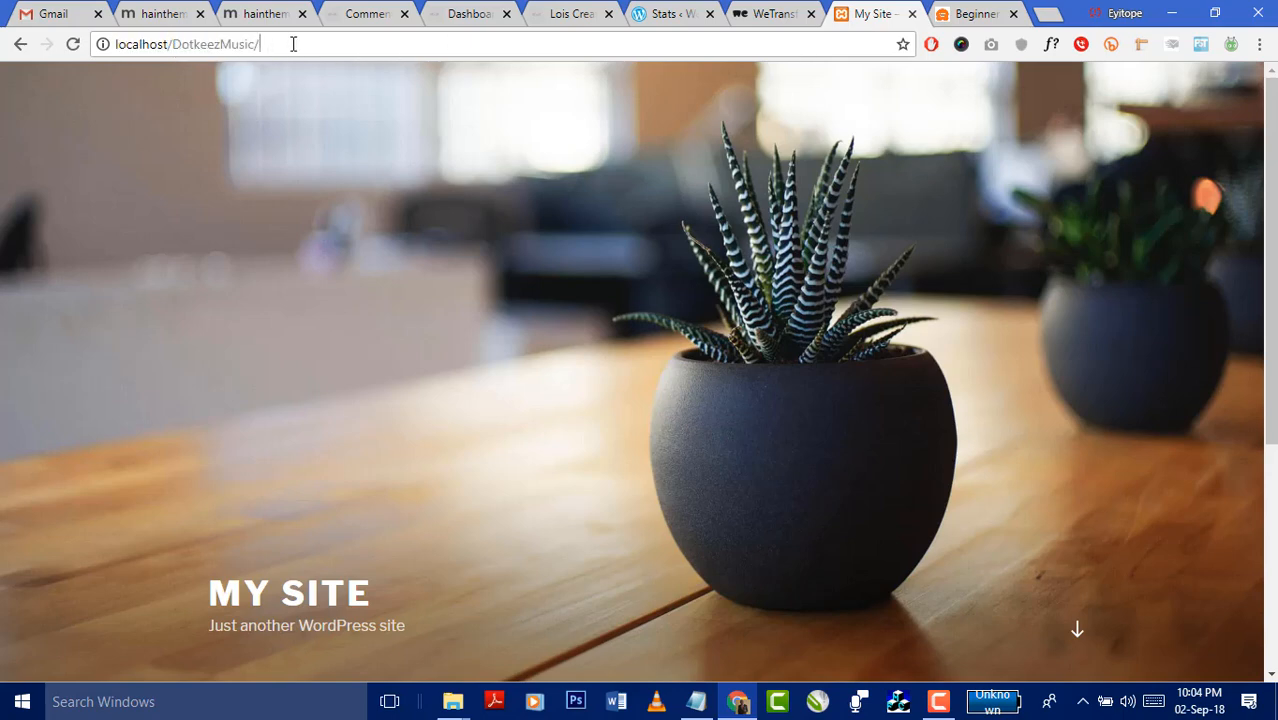
text(wp-admin)
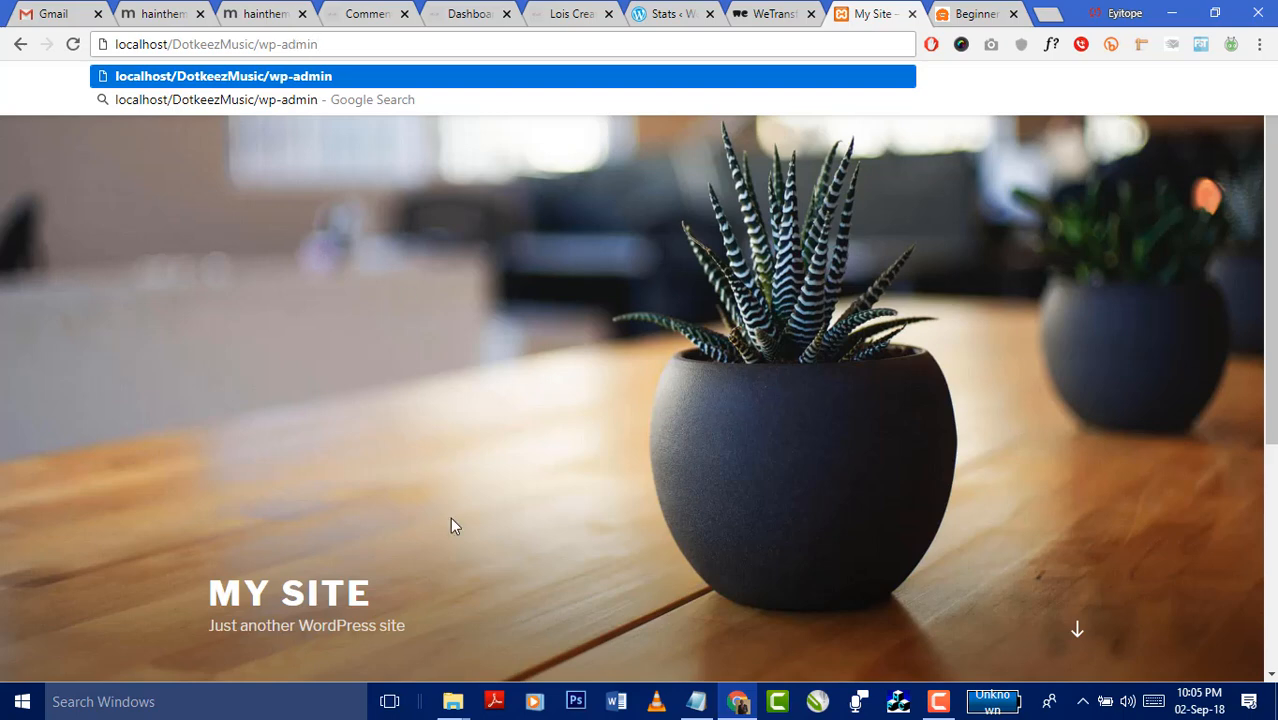
click(642, 365)
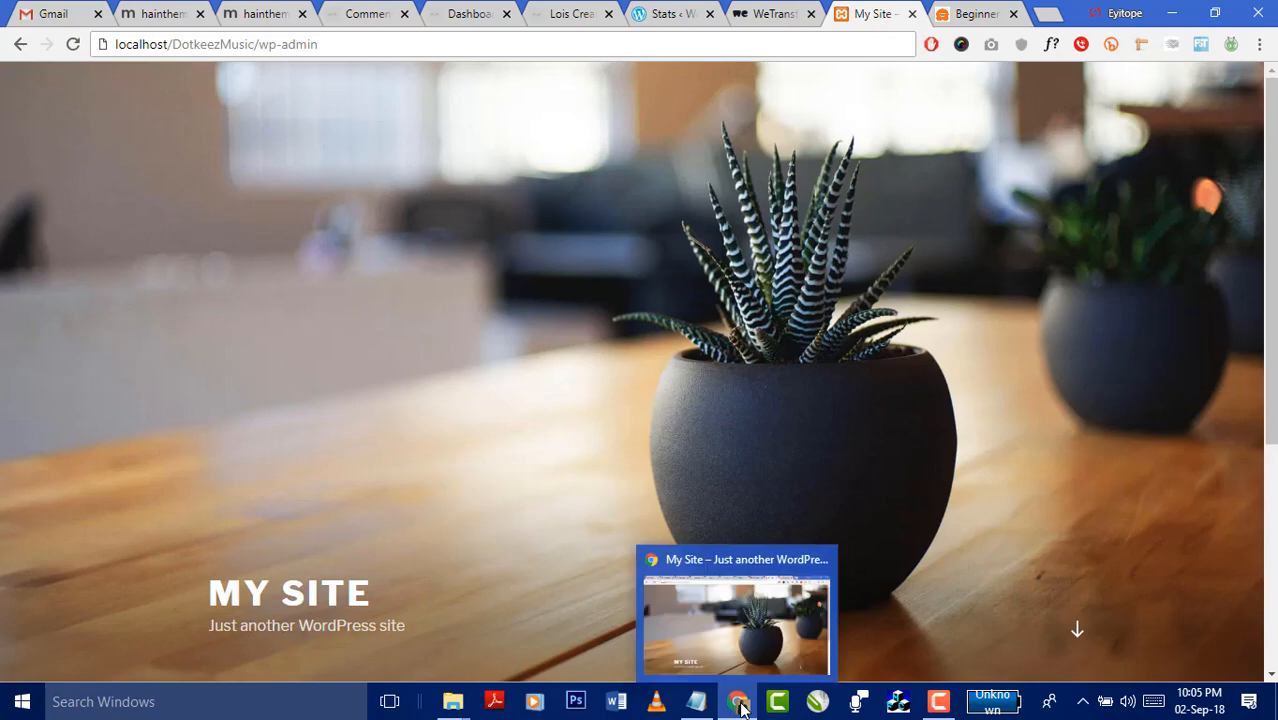
- Minimise Chrome, return File Explorer to htdocs, and briefly show Notepad's recent-files list
click(741, 700)
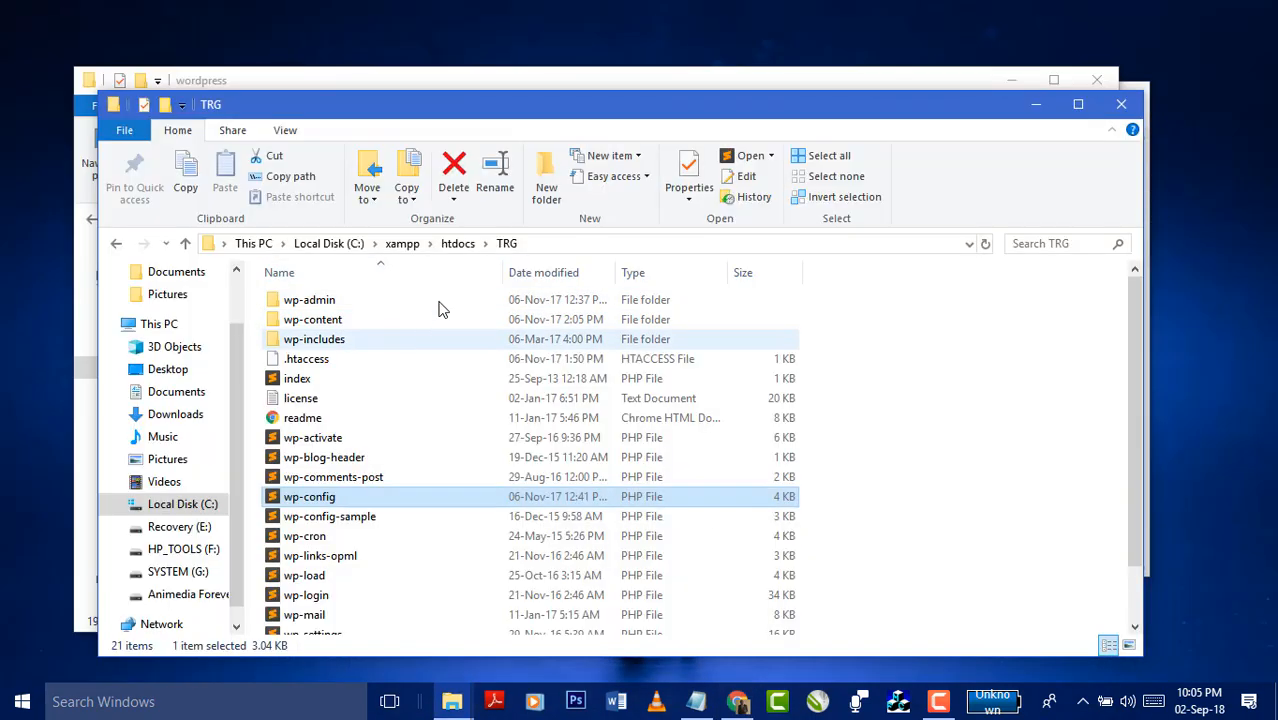
click(453, 252)
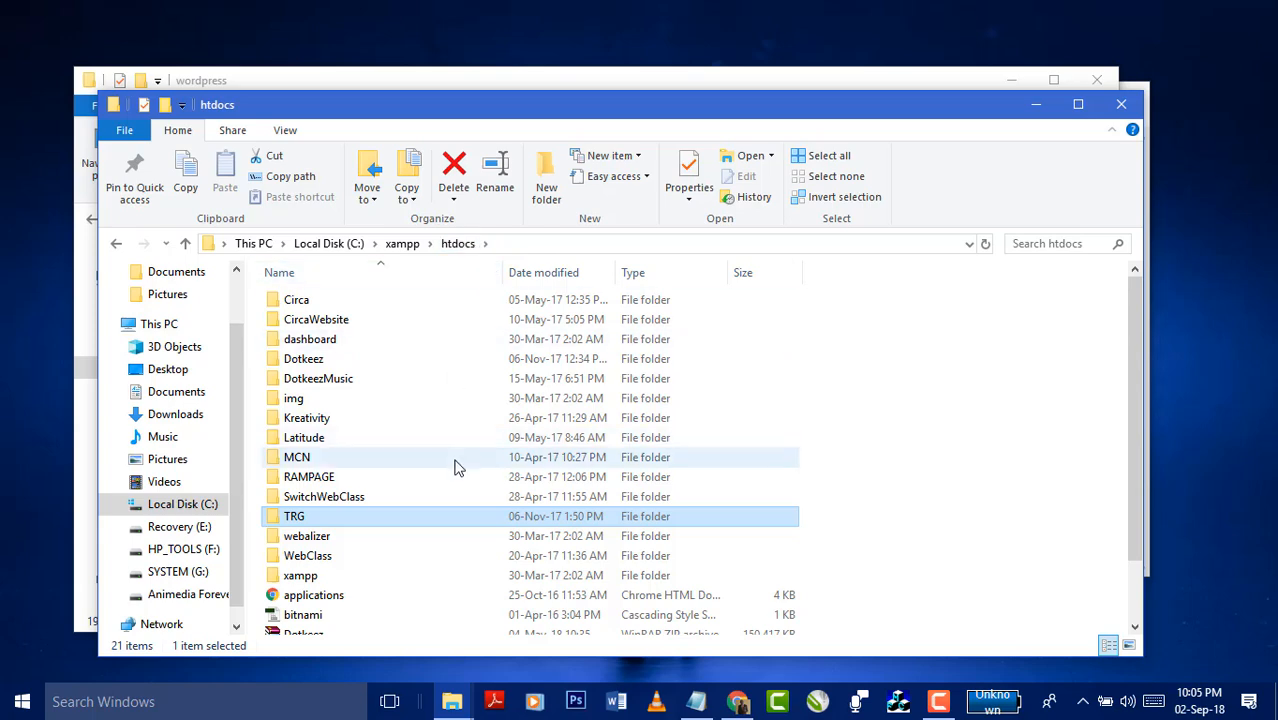
click(694, 704)
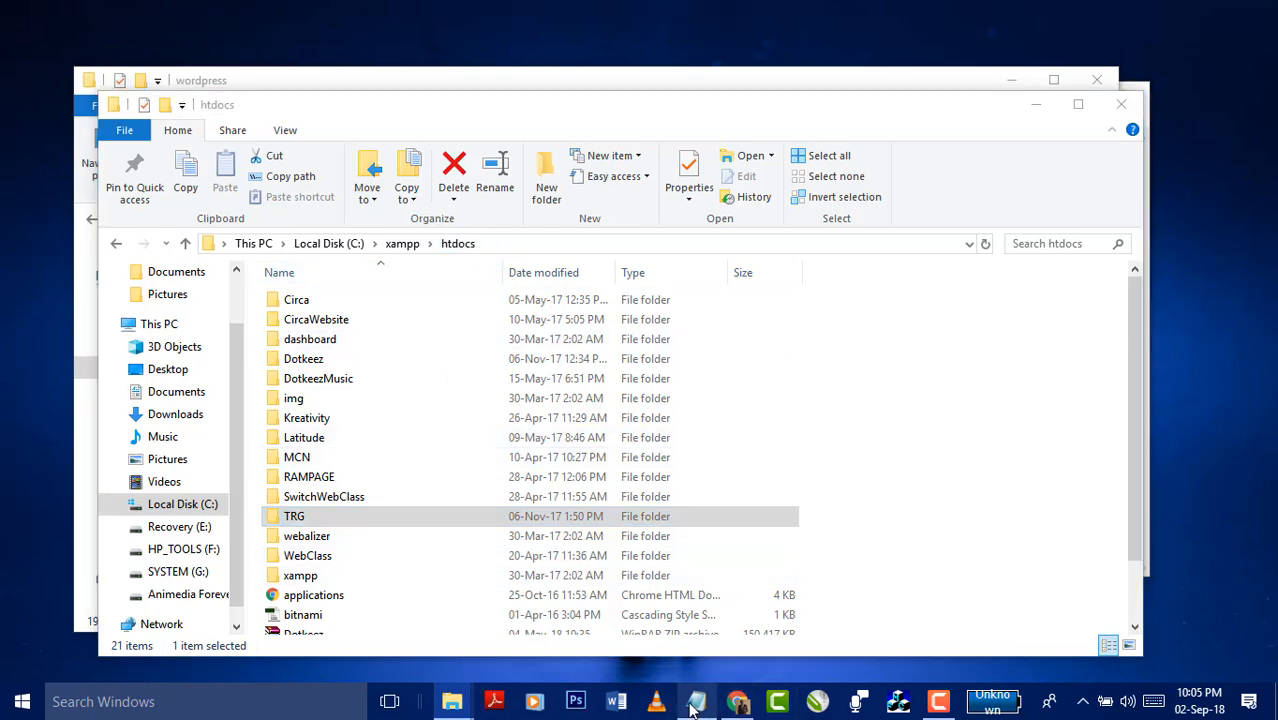
right_click(694, 704)
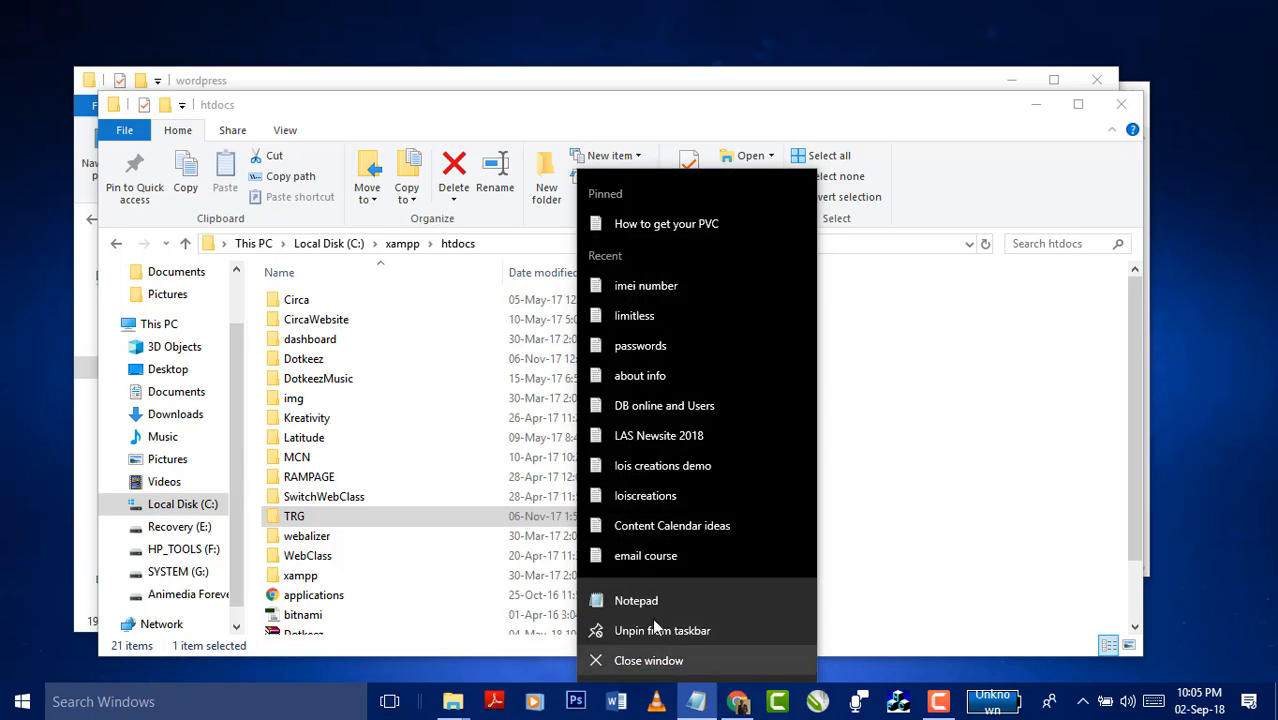
click(701, 705)
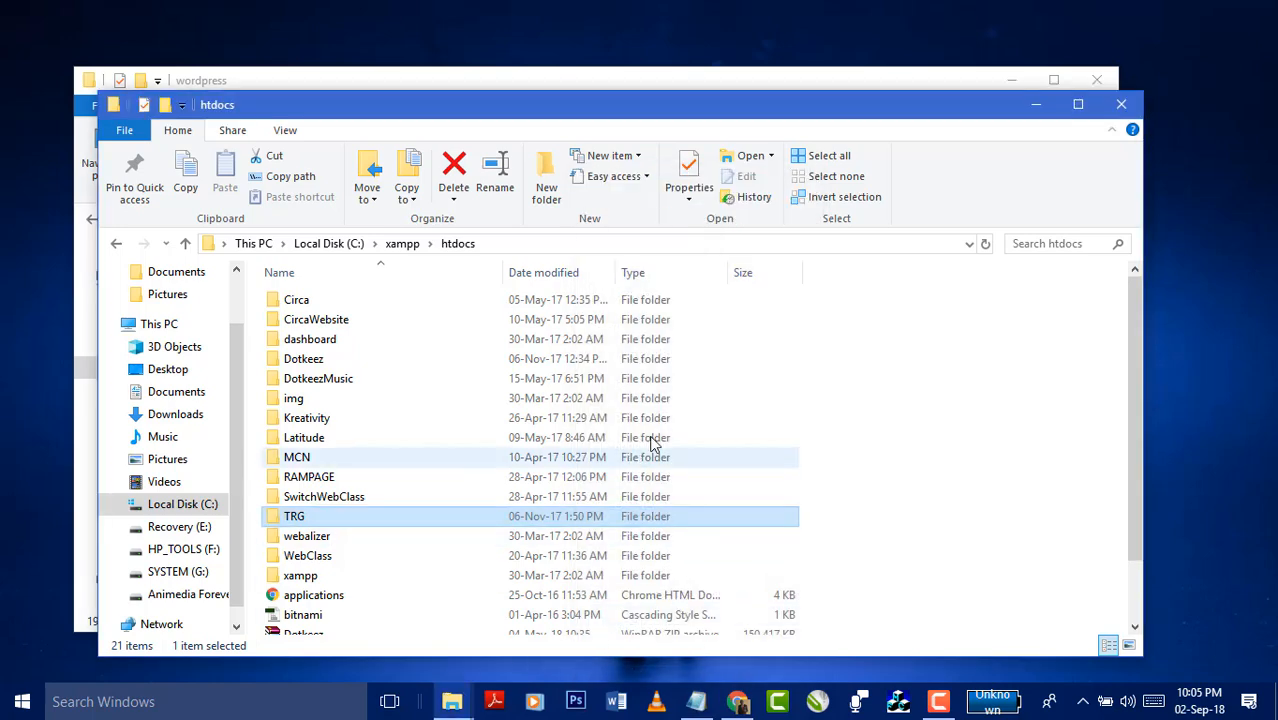
- Add the heading 'To install a wordpress website locally on your computer' to the notes
click(701, 705)
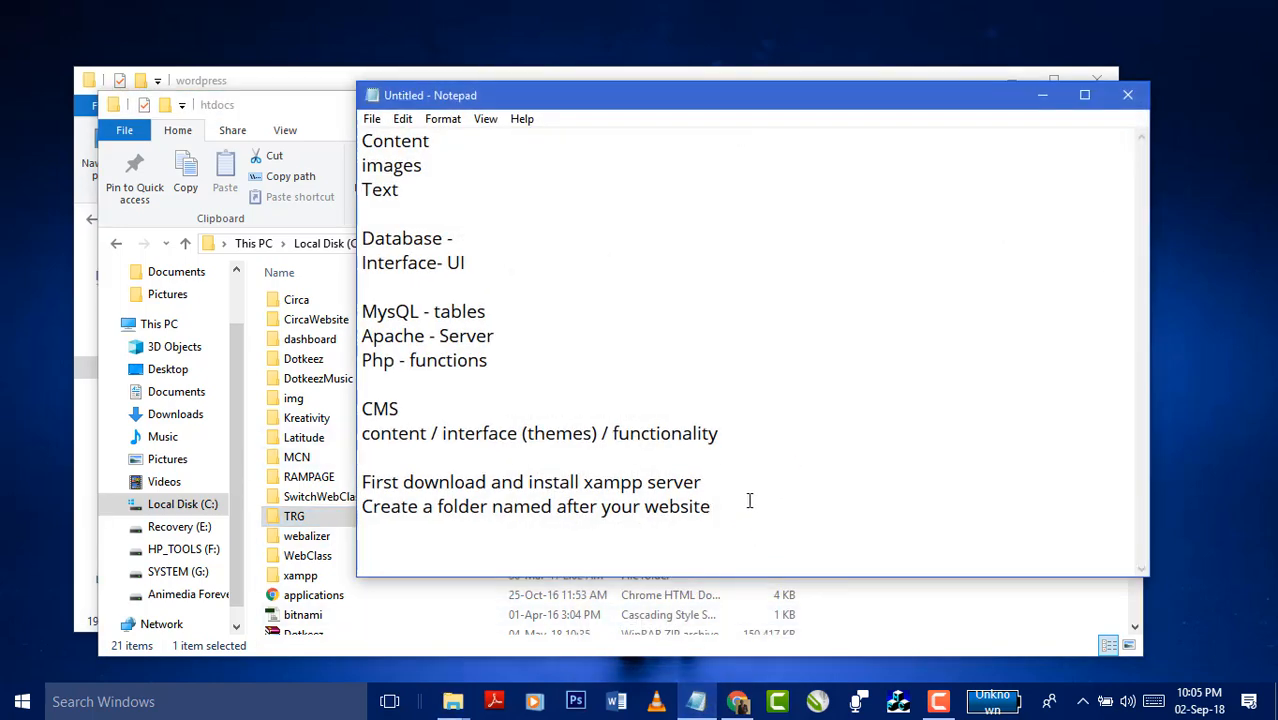
key(Return)
key(Return)
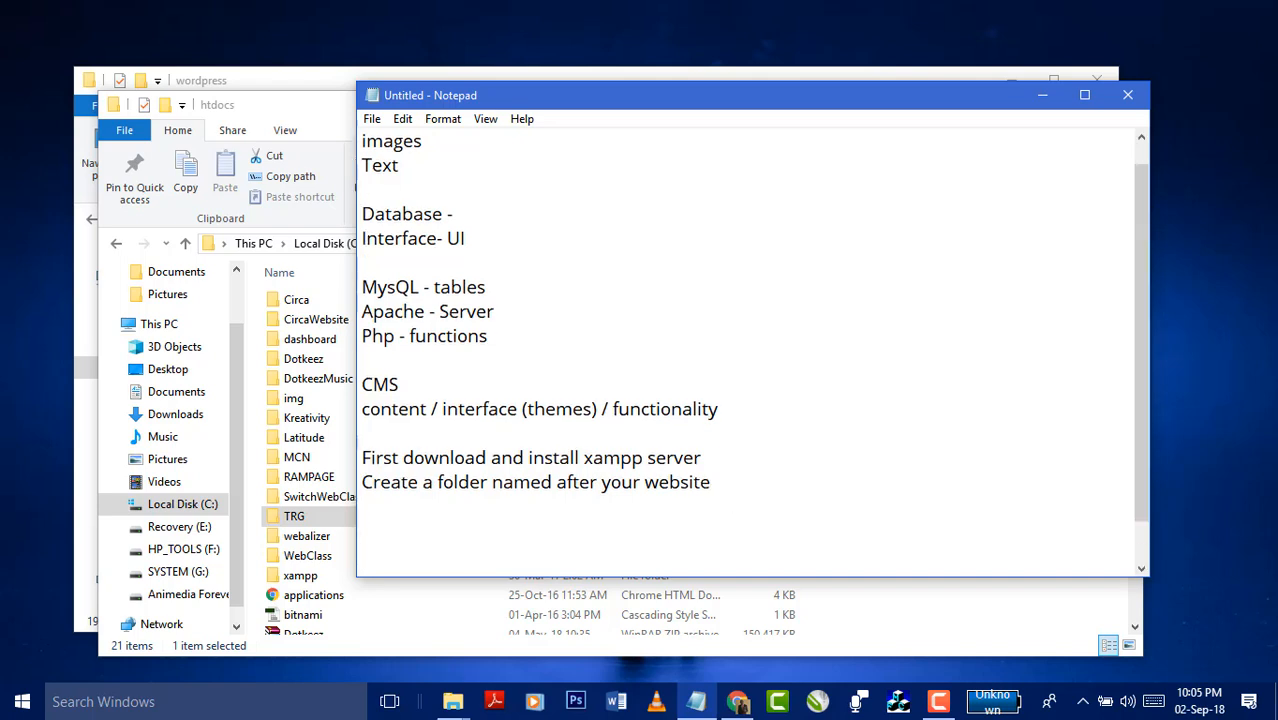
text(To install a wo)
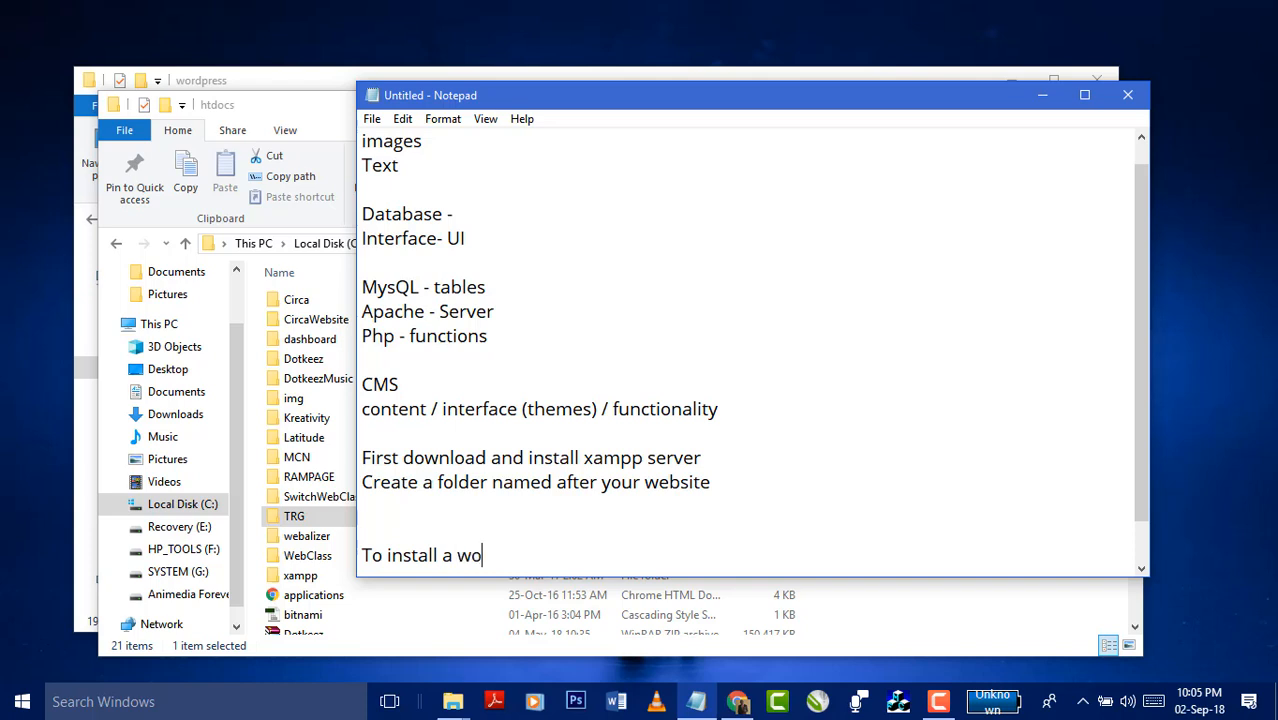
text(rdpress website loc)
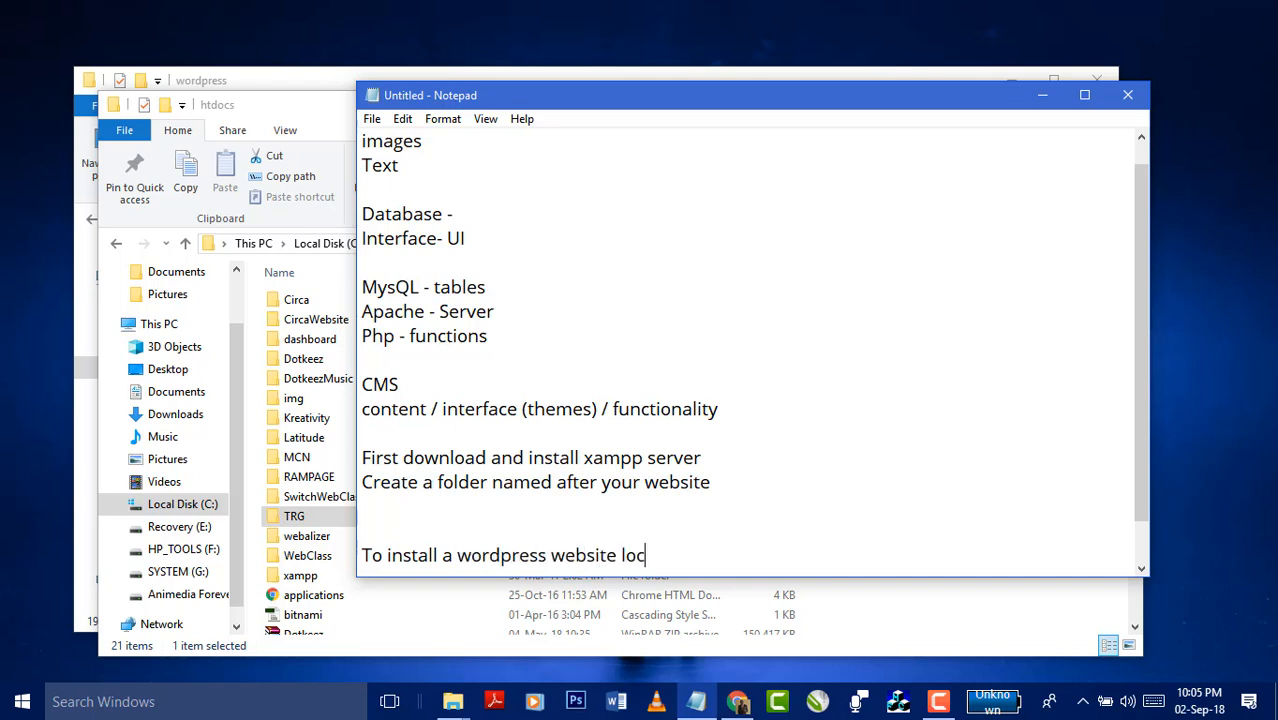
text(ally on o)
key(BackSpace)
text(your )
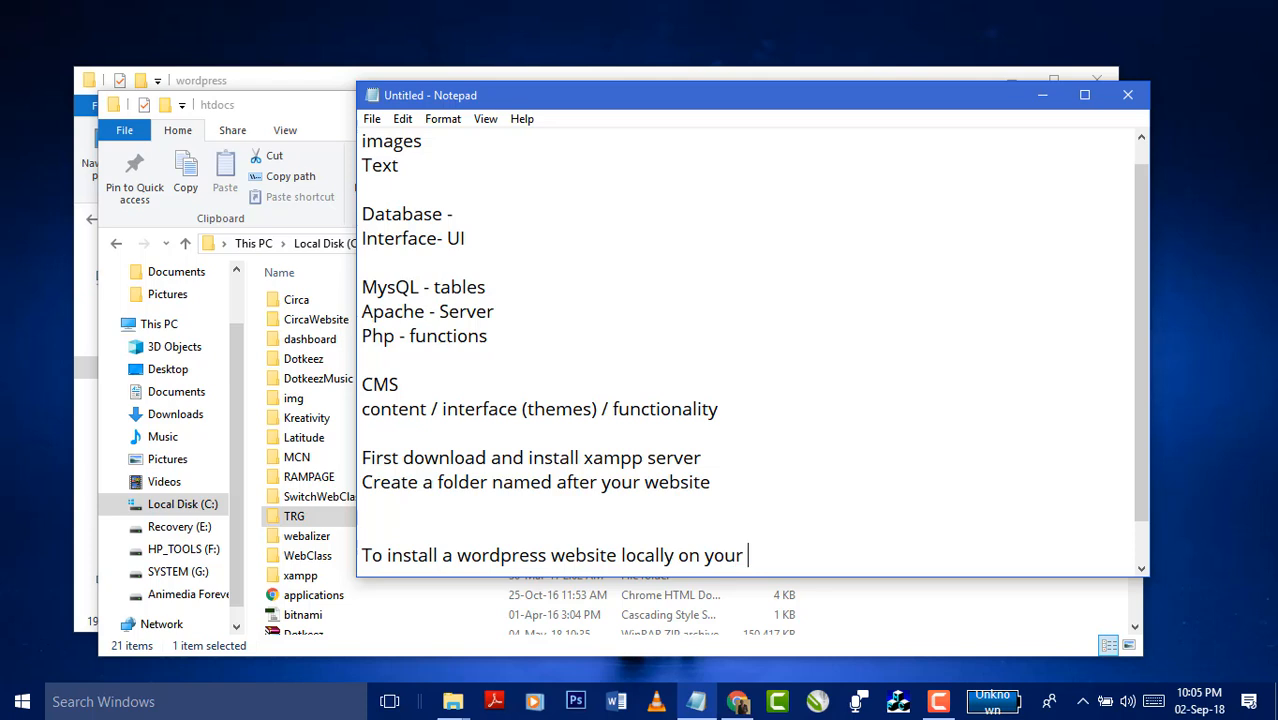
text(computer)
- Add '1. Create a database' beneath the heading, then switch back to Chrome
key(Return)
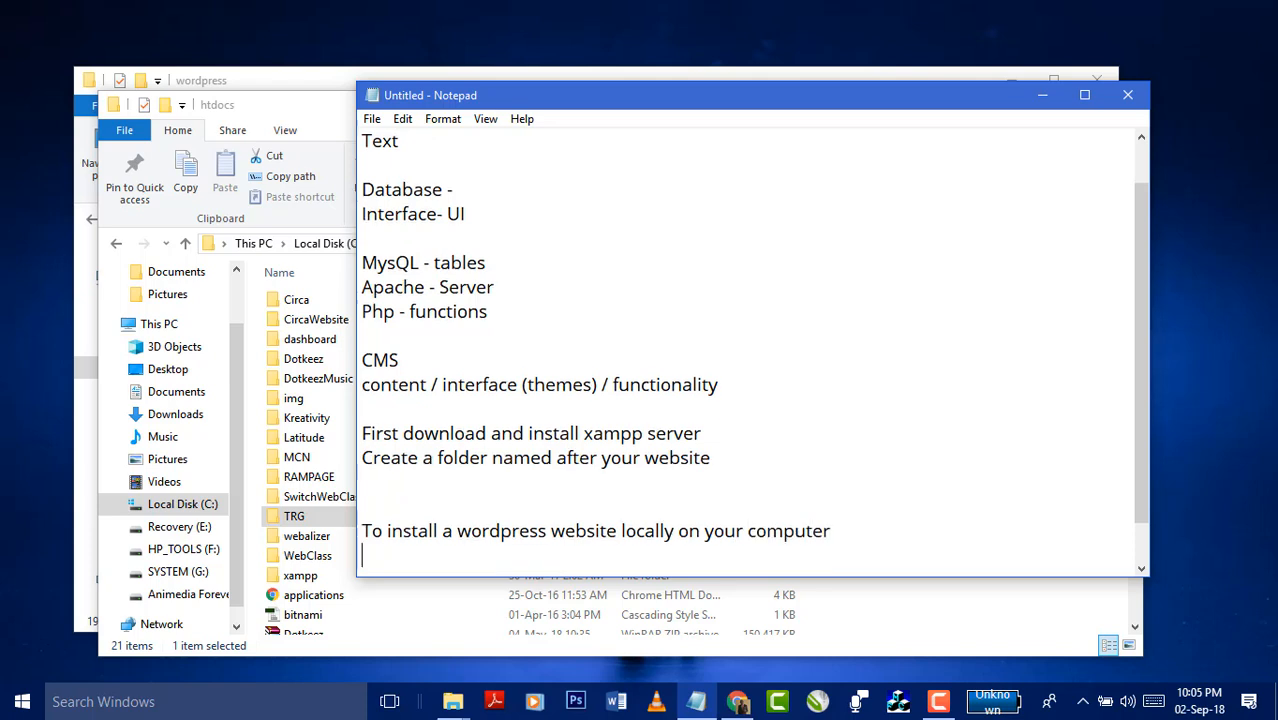
text(1. X)
key(BackSpace)
text(Create a )
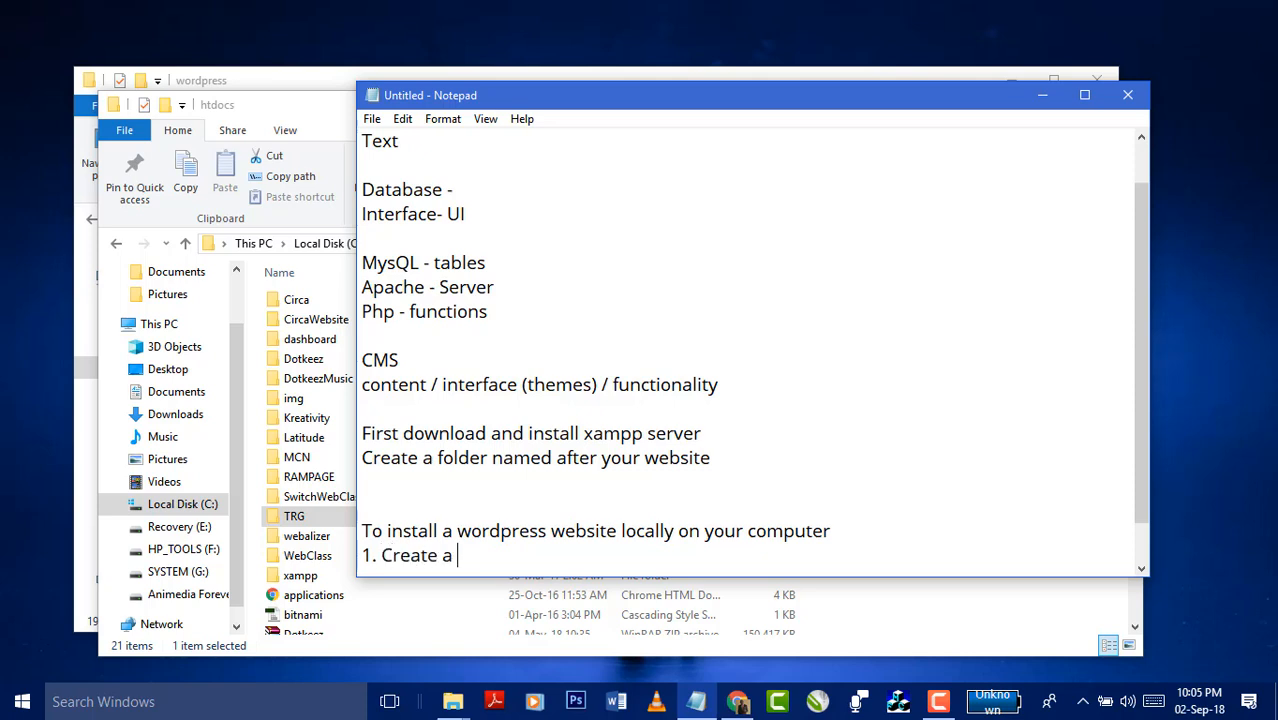
text(database)
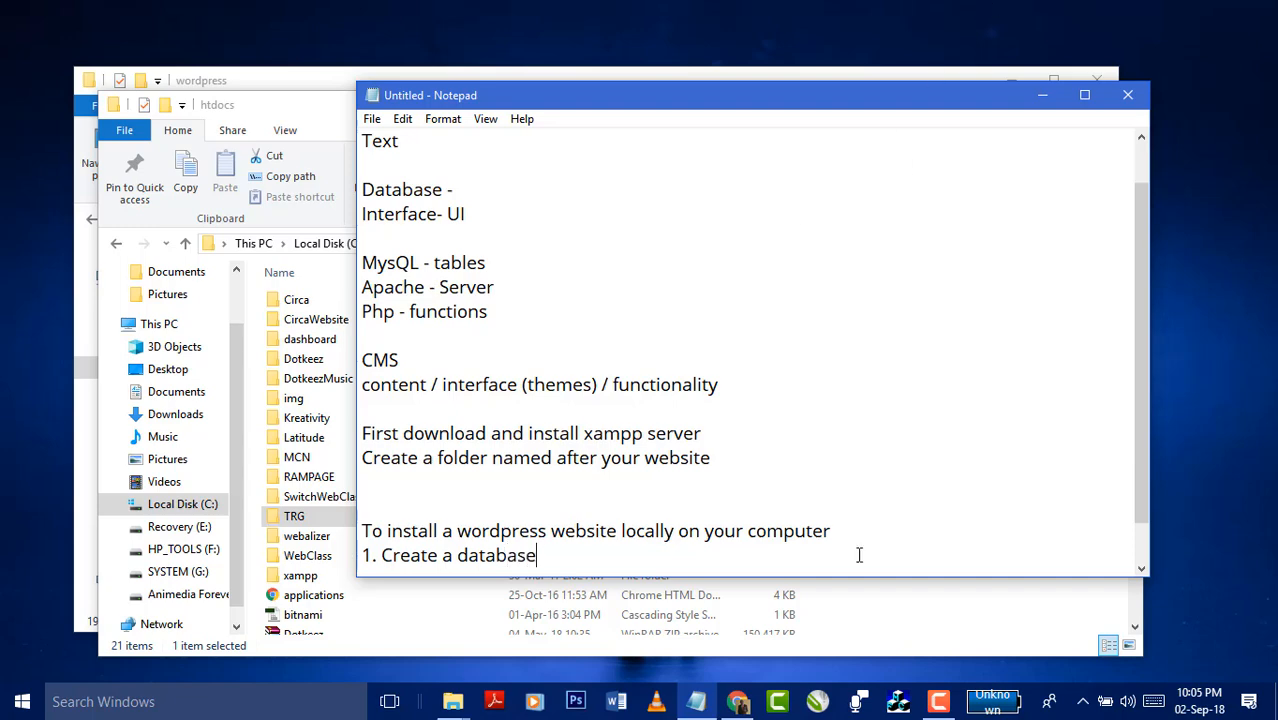
click(737, 703)
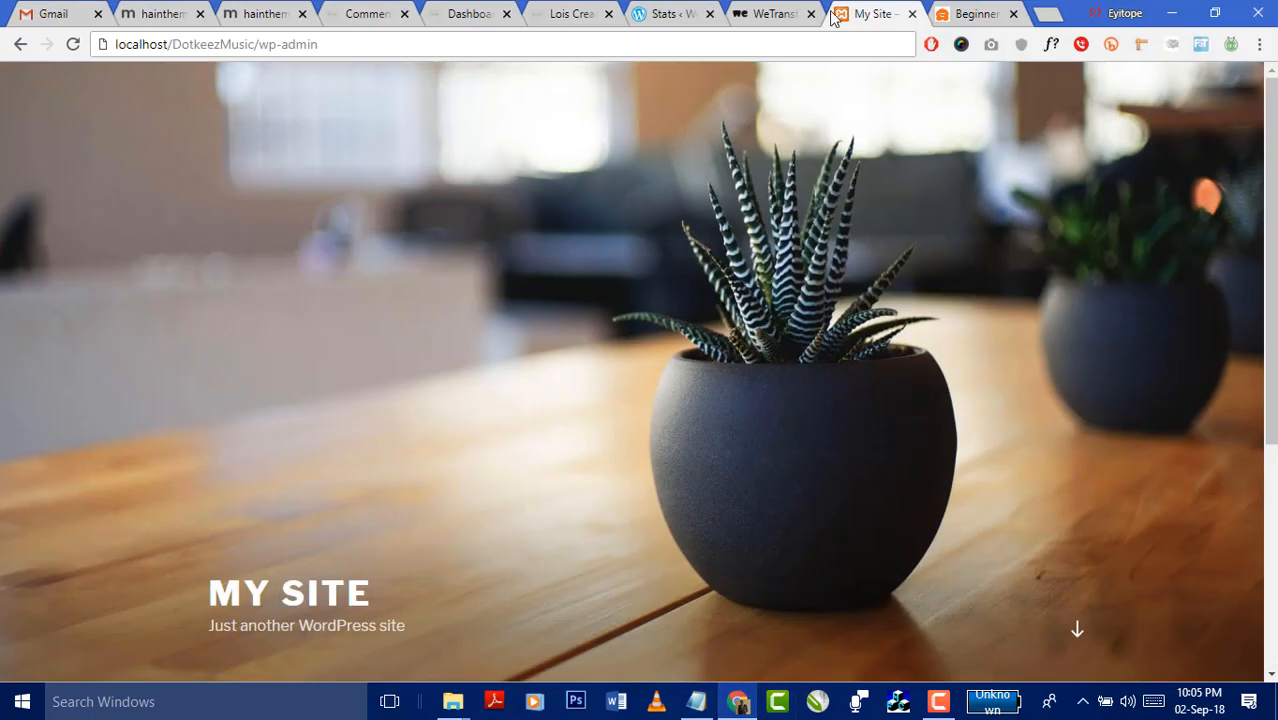
- Load localhost/phpmyadmin in Chrome to reach the phpMyAdmin server home page
click(1083, 703)
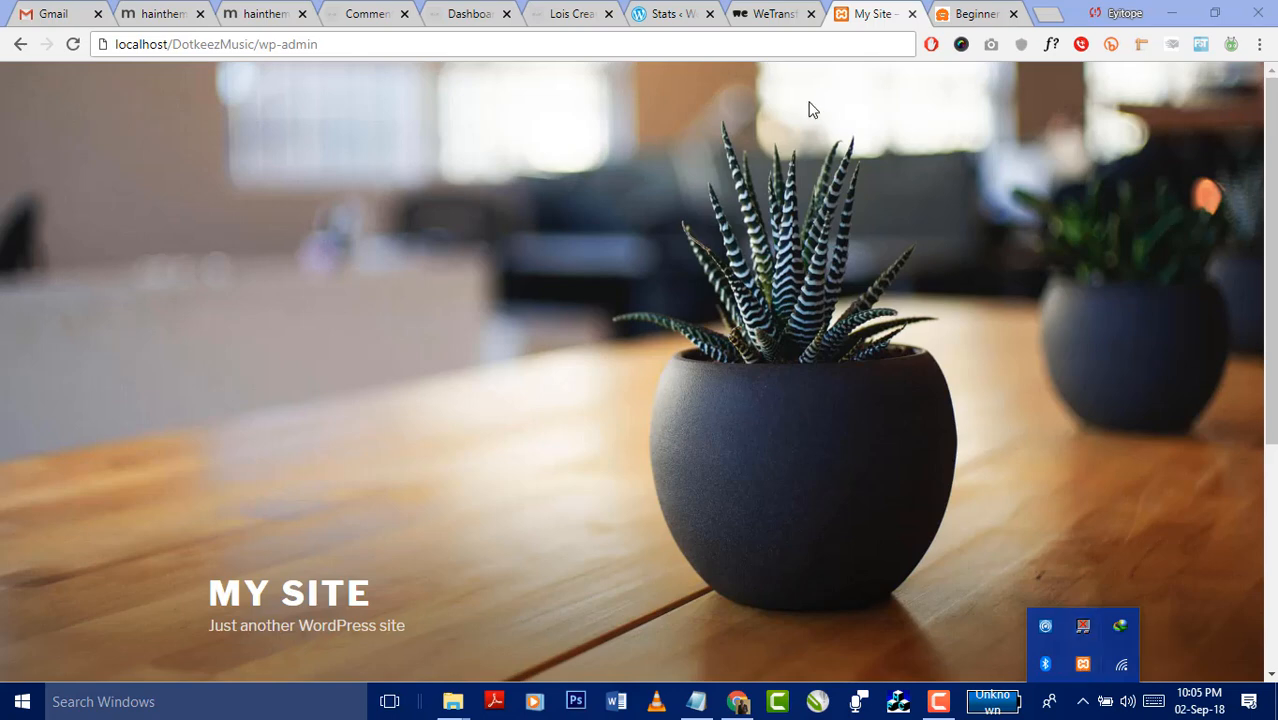
click(822, 48)
text(localhost)
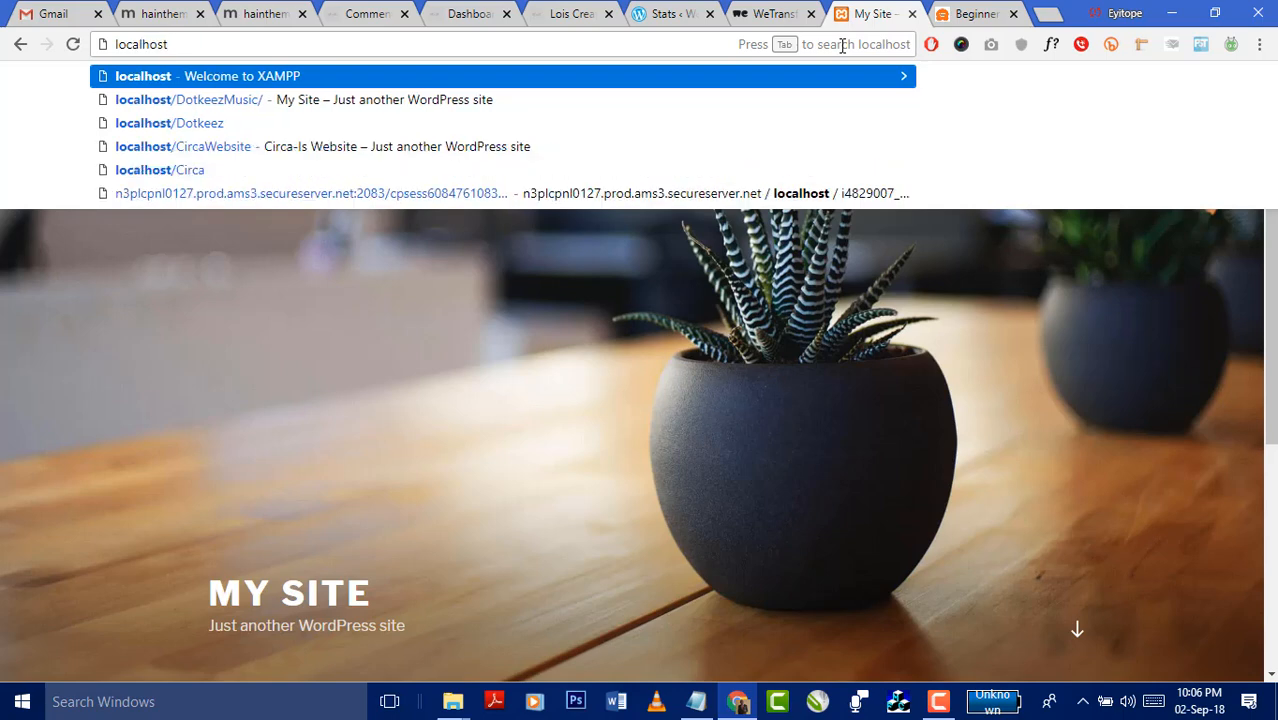
text(/php)
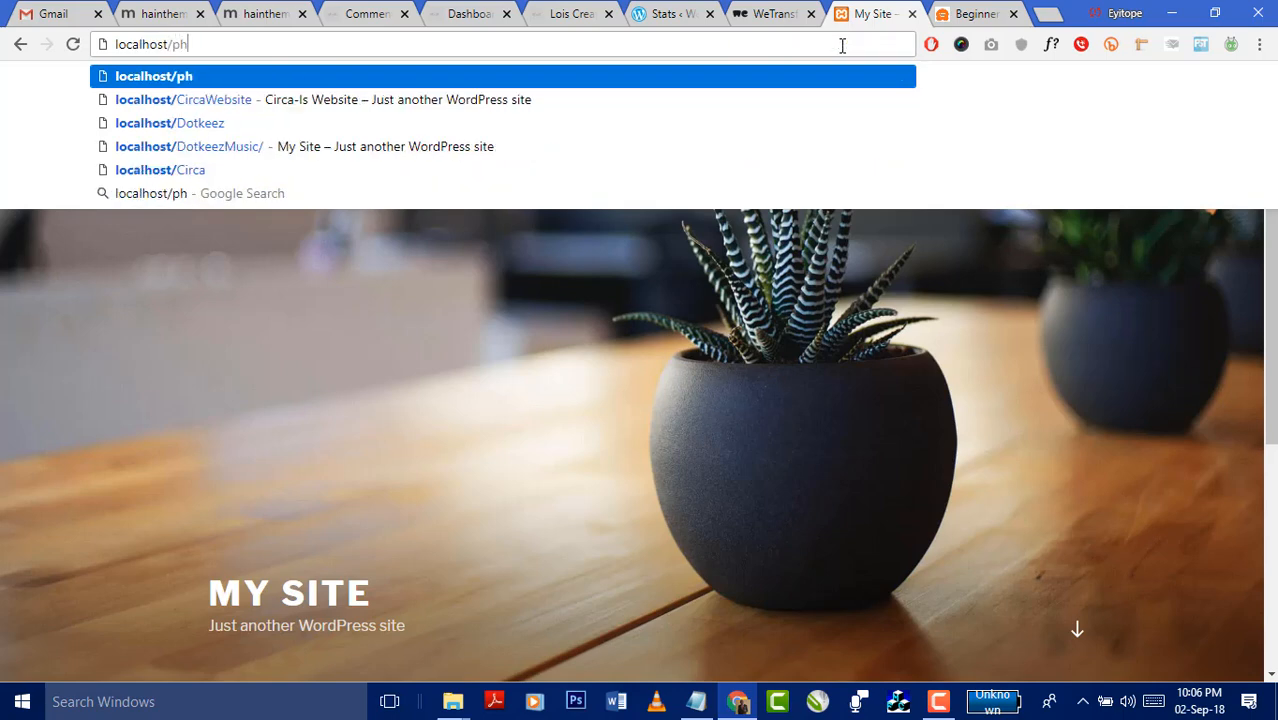
text(yadmin)
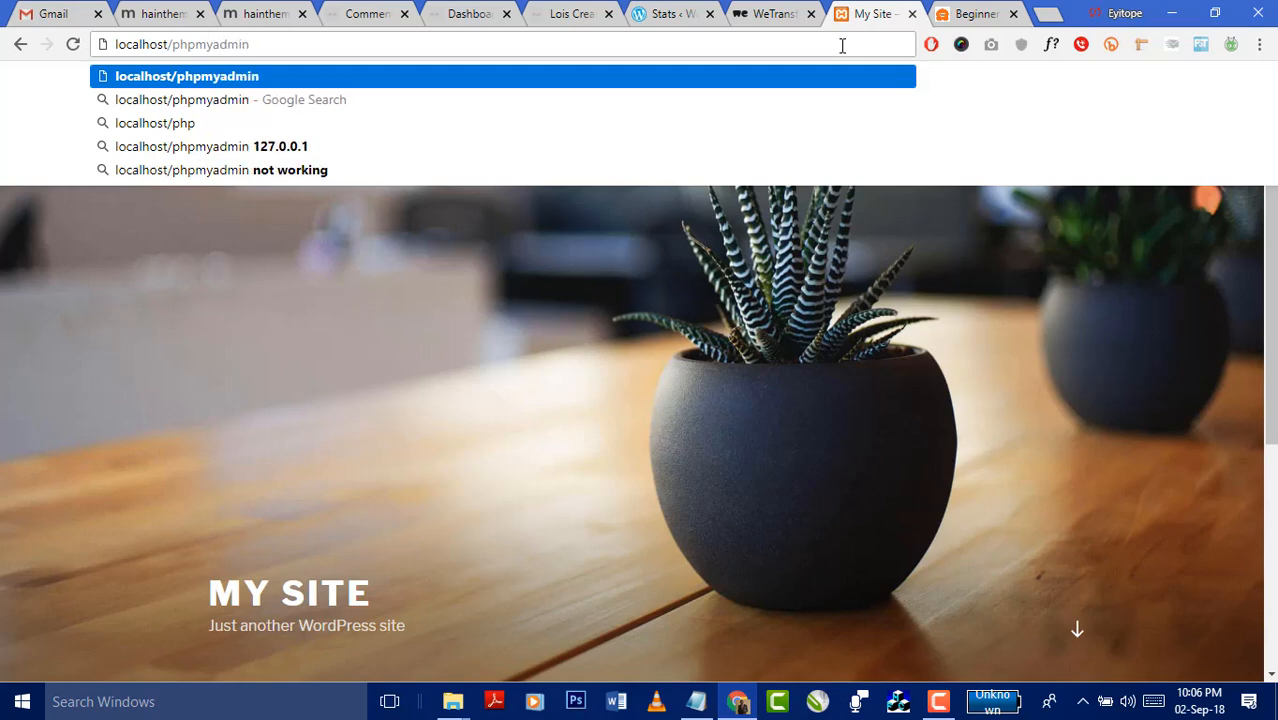
key(Return)
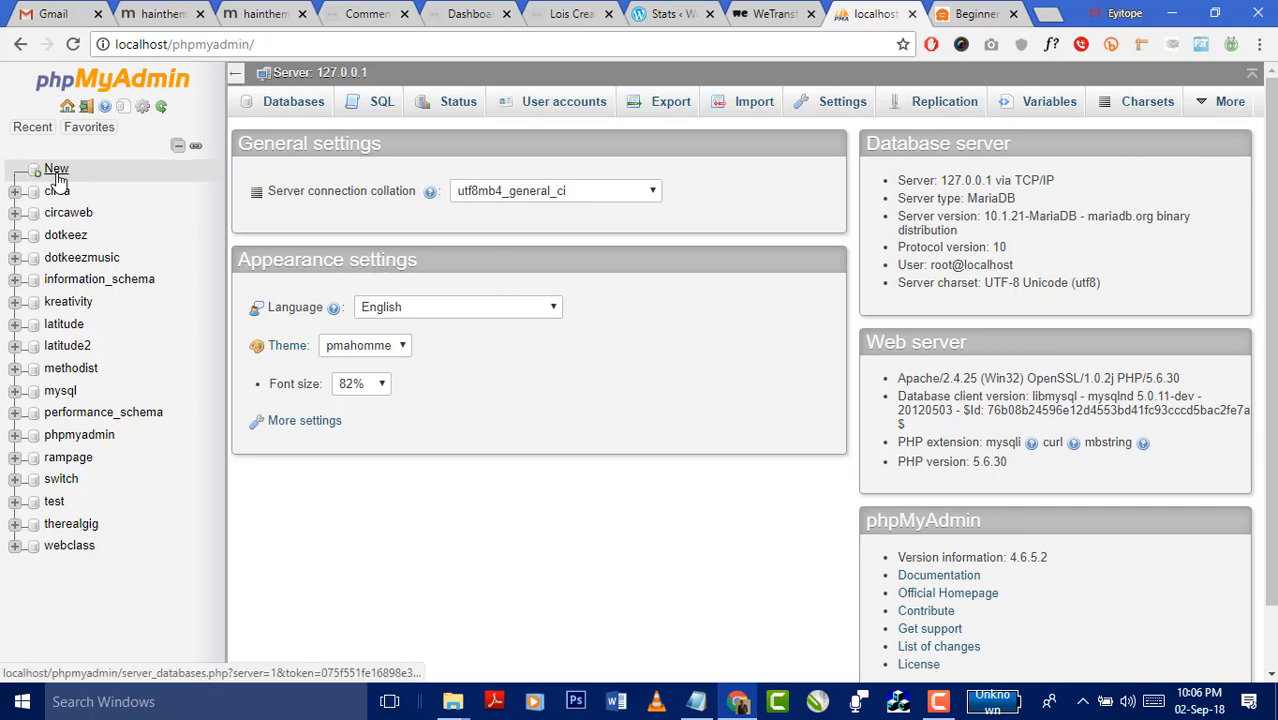
- Create an empty database named ktest from phpMyAdmin's Databases page
click(289, 108)
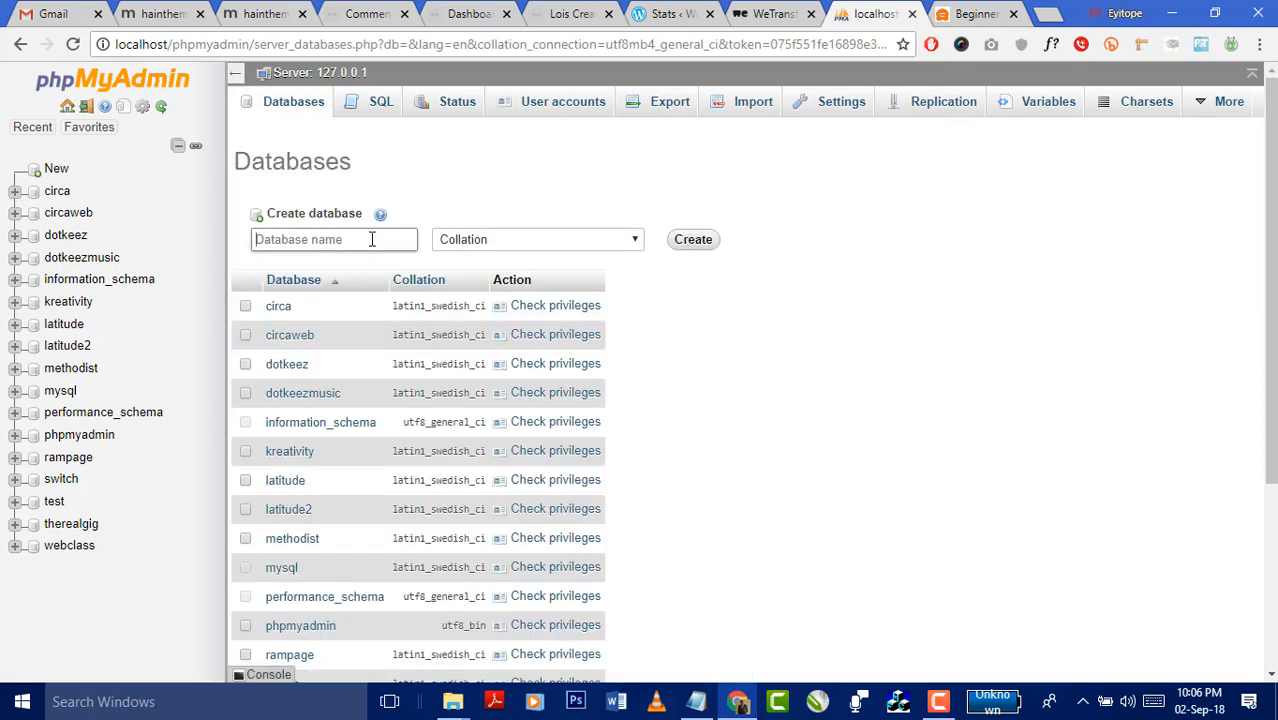
click(371, 239)
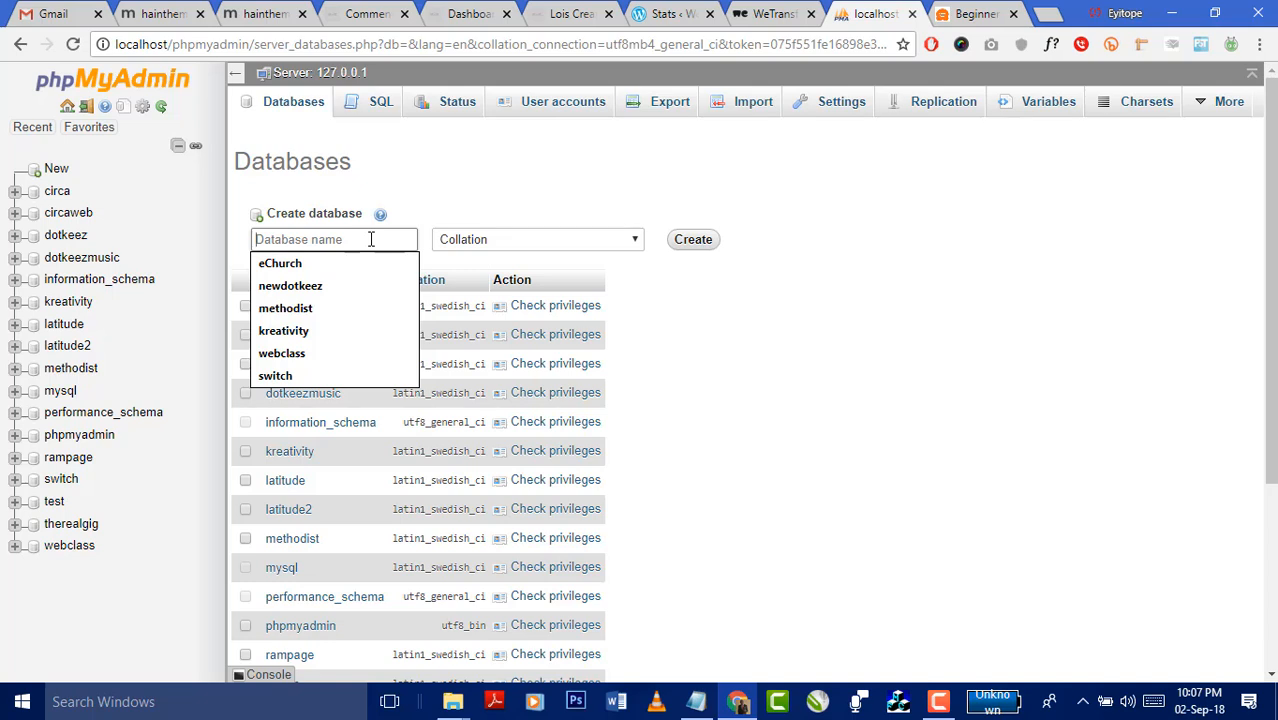
text(k)
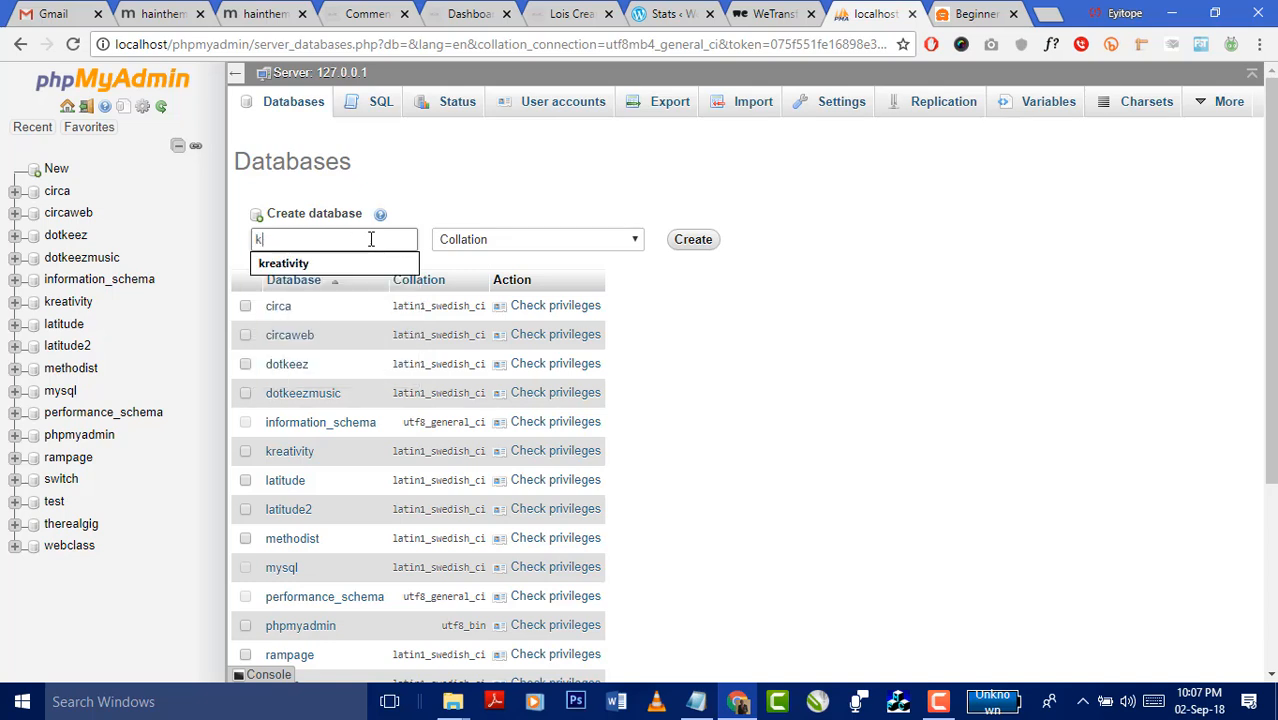
text(e)
key(BackSpace)
text(-test)
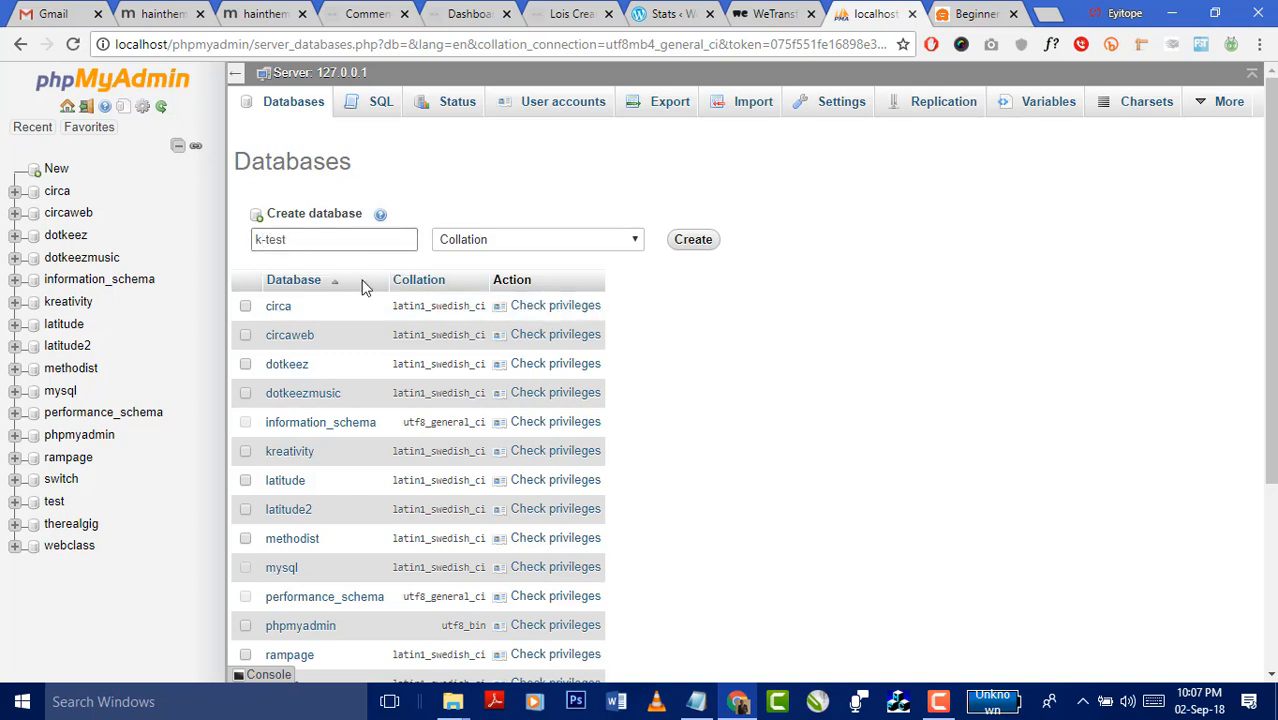
key(BackSpace)
click(701, 243)
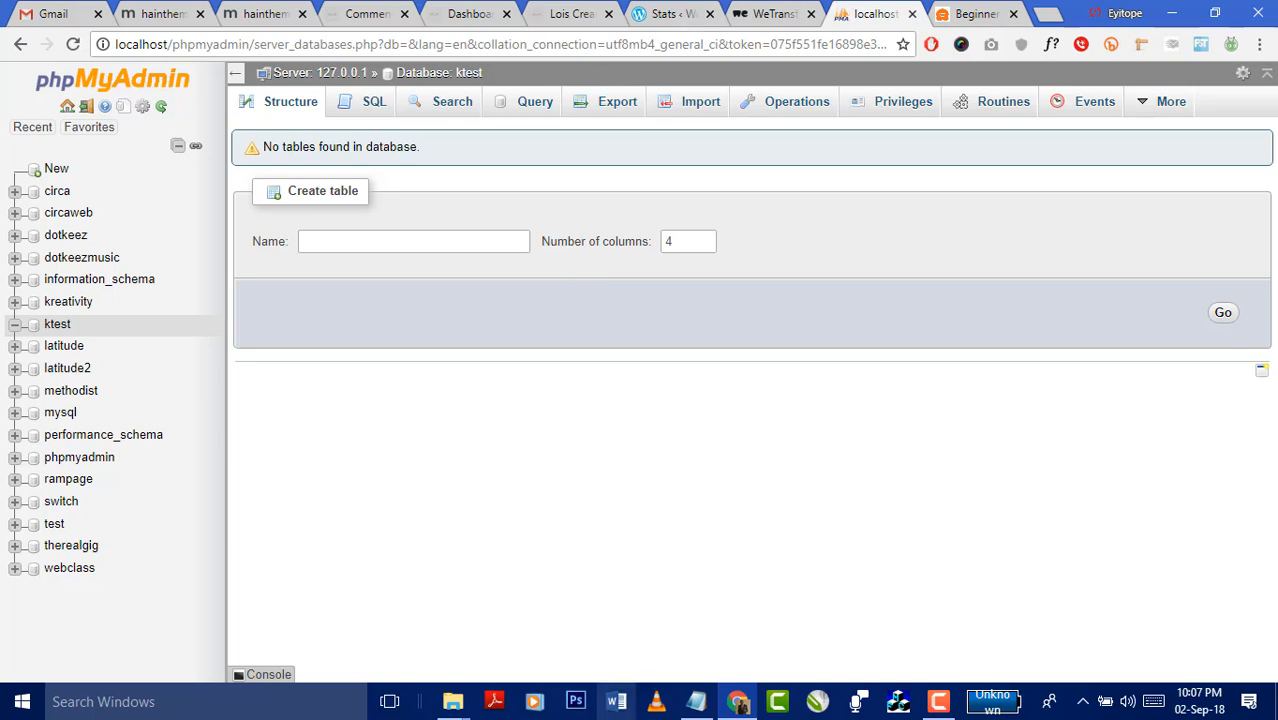
- Add the line '2. Create a folder with my wordpress files' to the Notepad notes
click(696, 701)
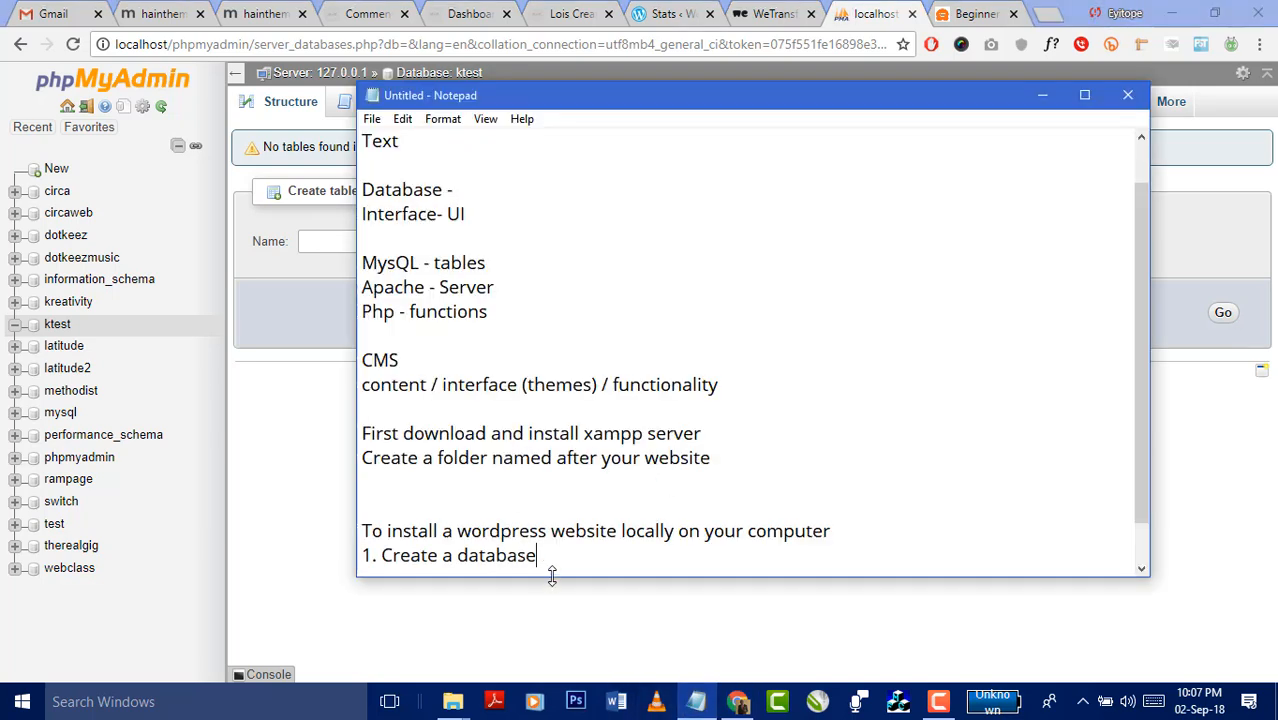
key(Return)
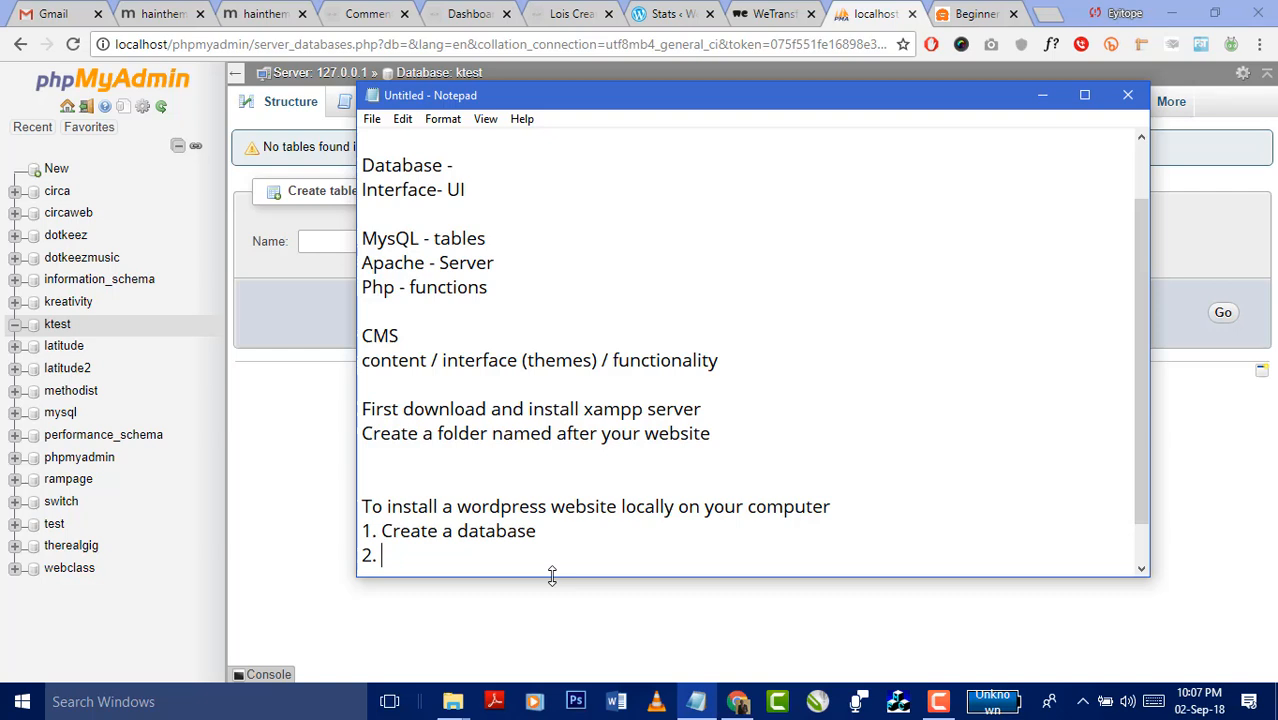
text(2. Create a fo)
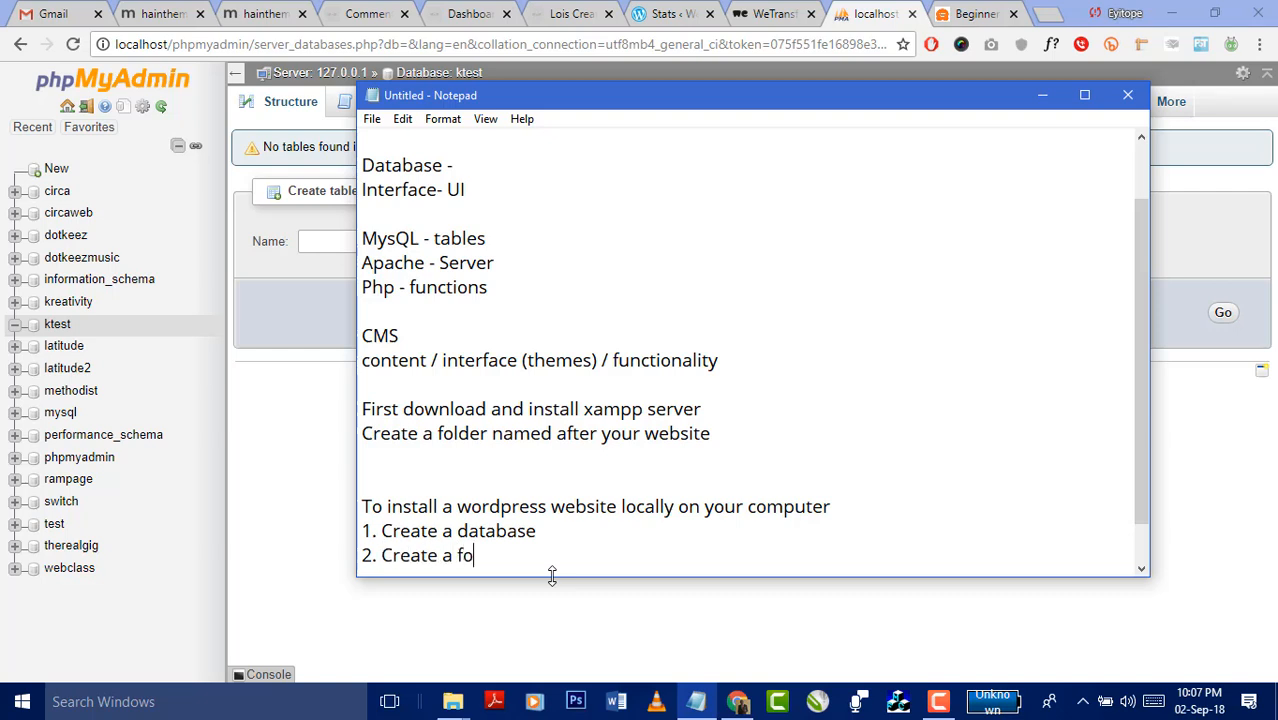
text(lder with my )
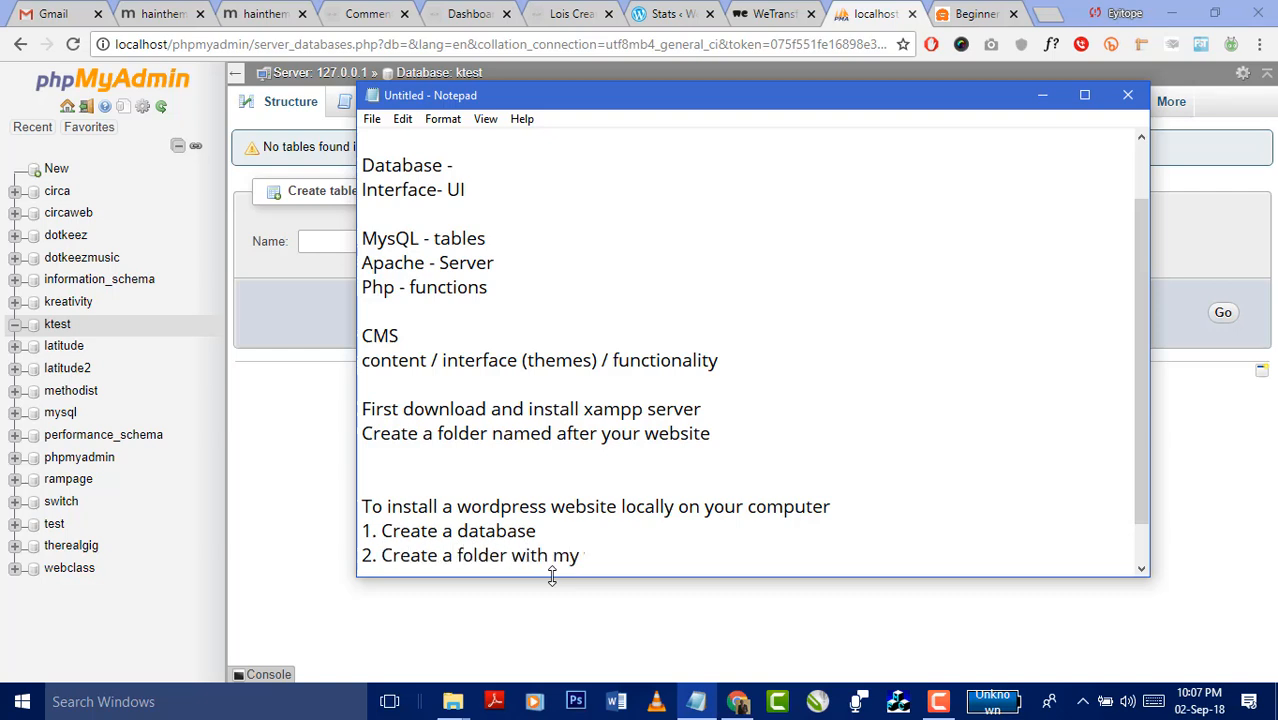
text(wordpress f)
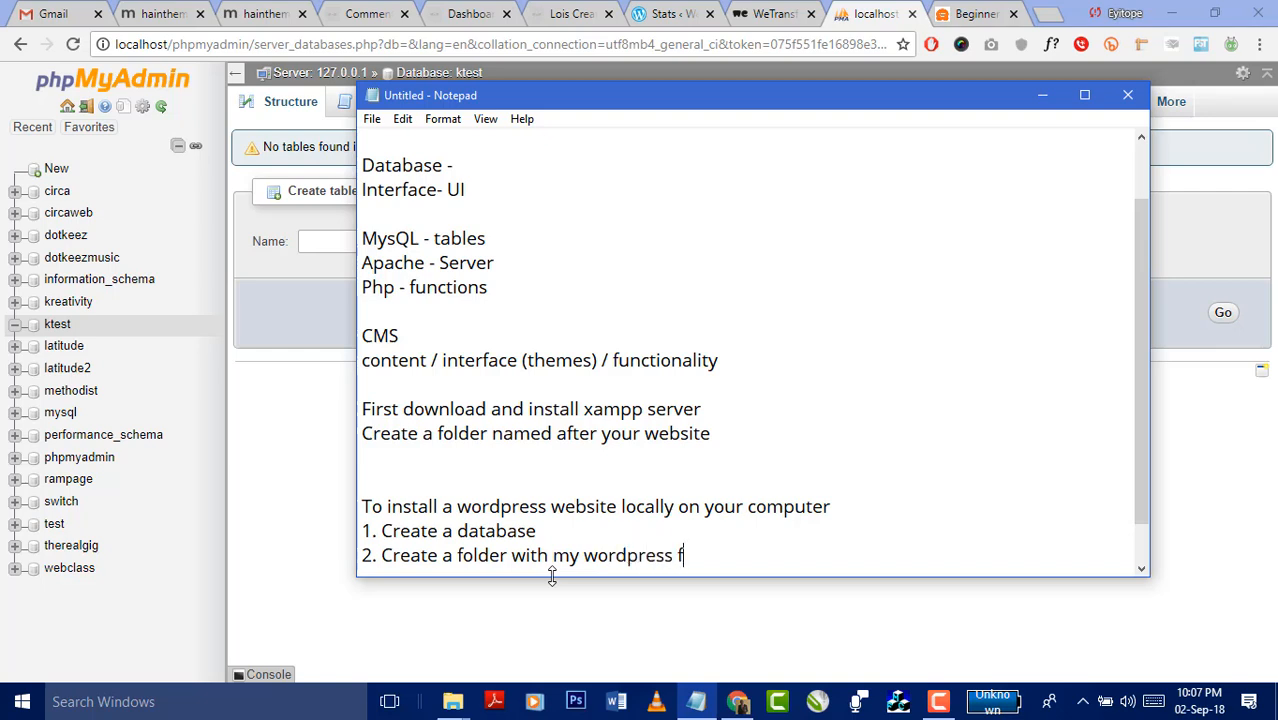
text(iles)
- Go from htdocs up to Local Disk (C:) in File Explorer and open the xampp folder
click(972, 18)
click(972, 18)
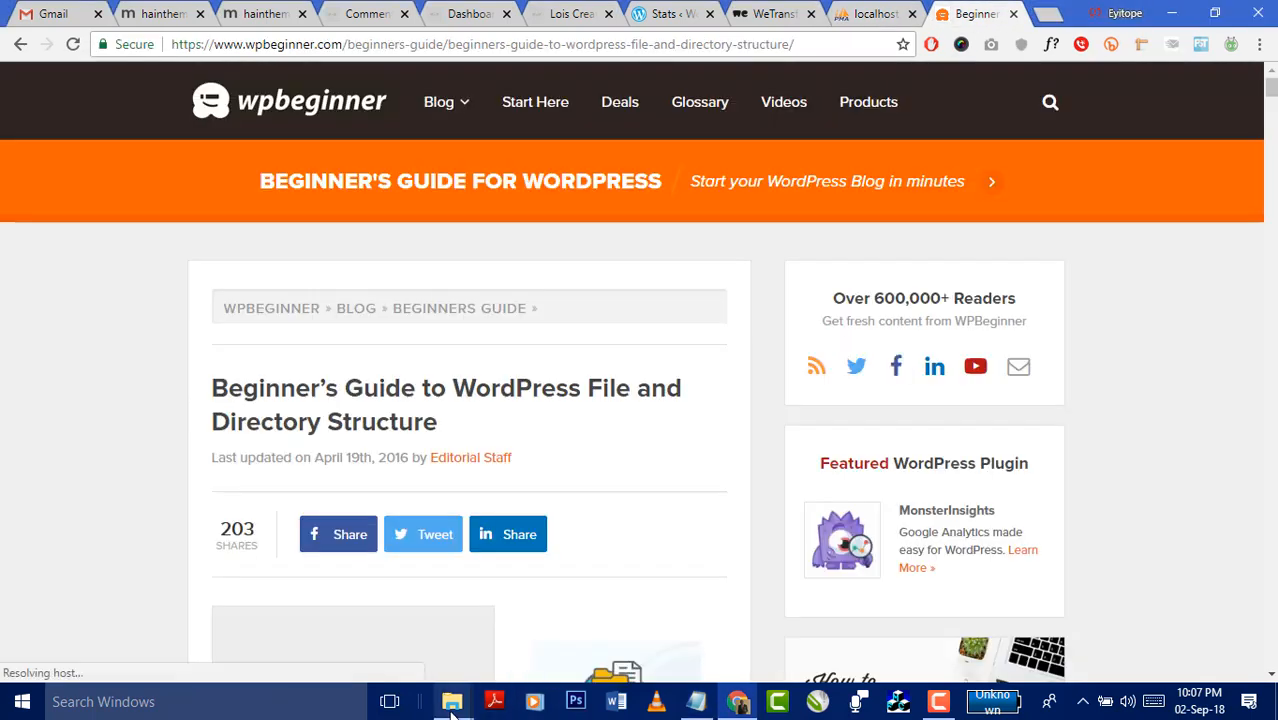
mouse_move(452, 701)
click(528, 628)
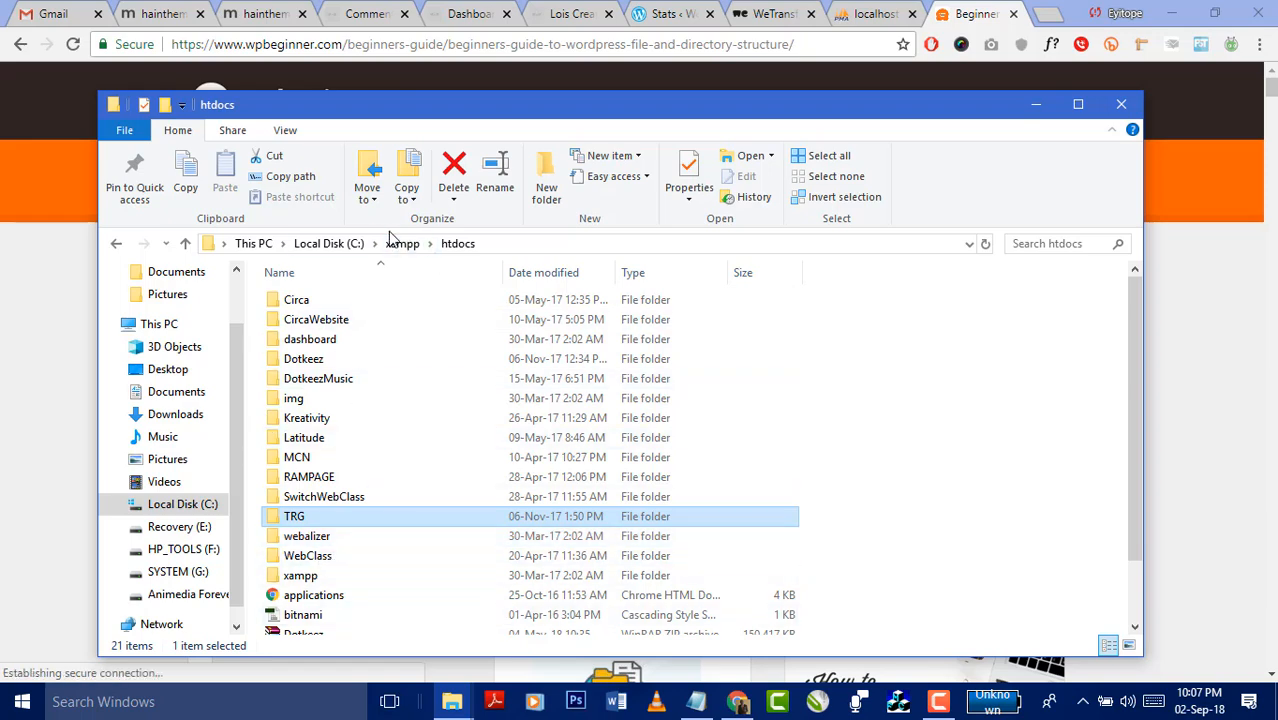
click(331, 248)
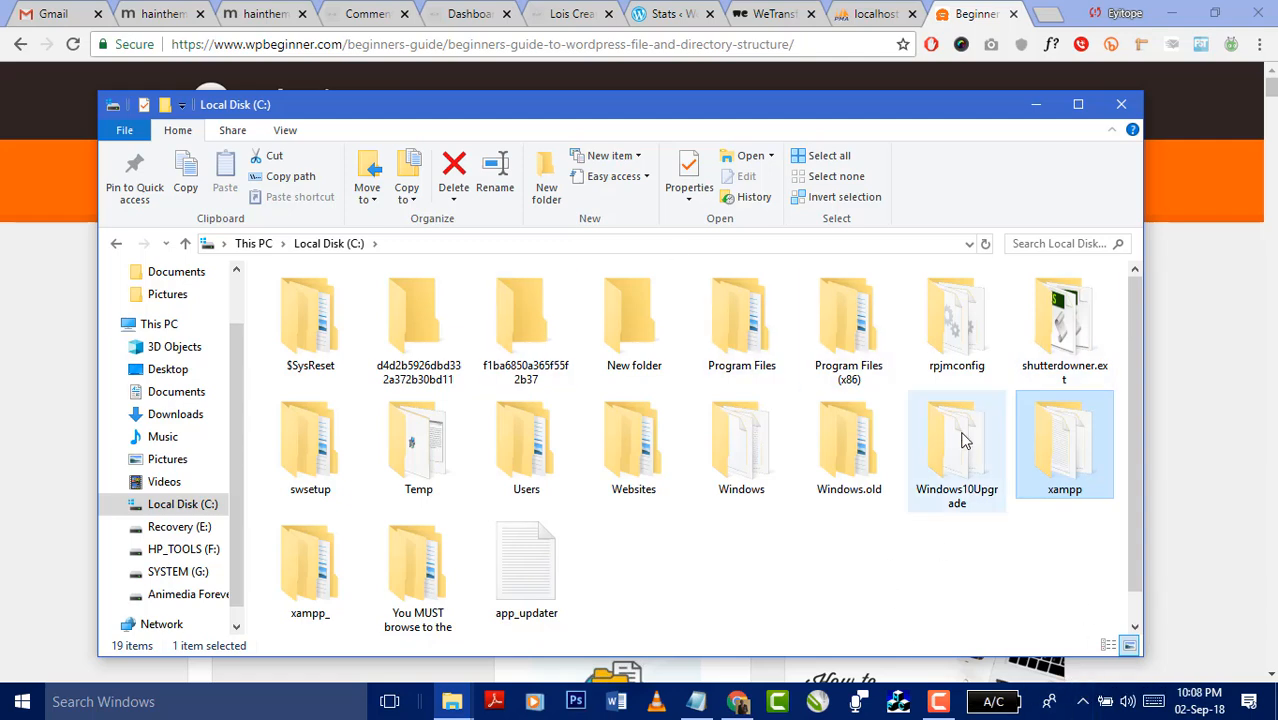
double_click(1053, 449)
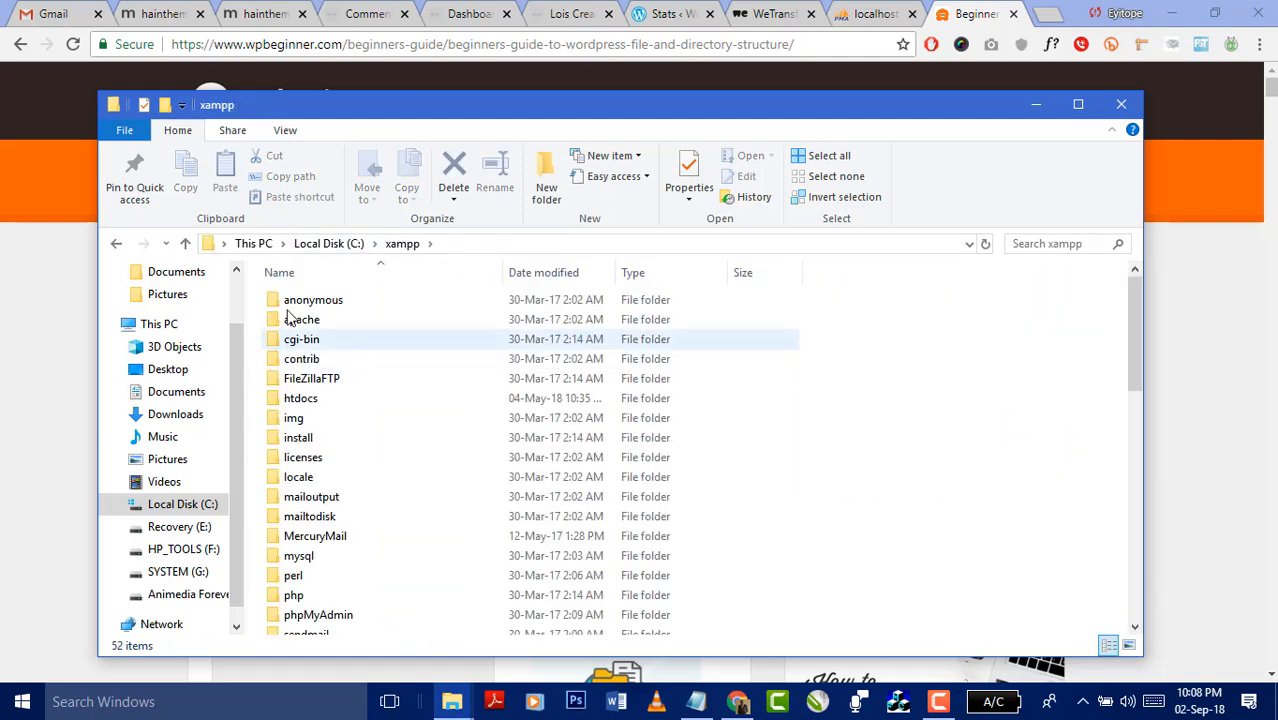
- Make a new folder named Ktest inside C:\xampp\htdocs
double_click(320, 400)
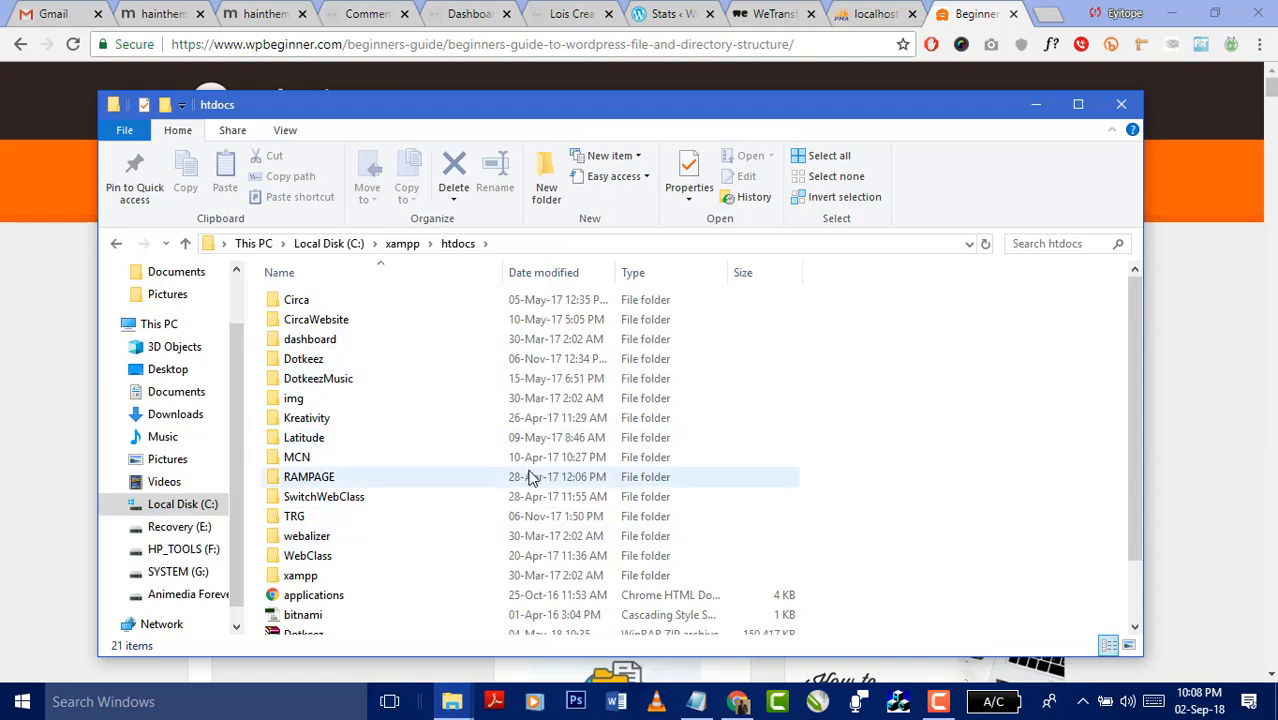
click(545, 190)
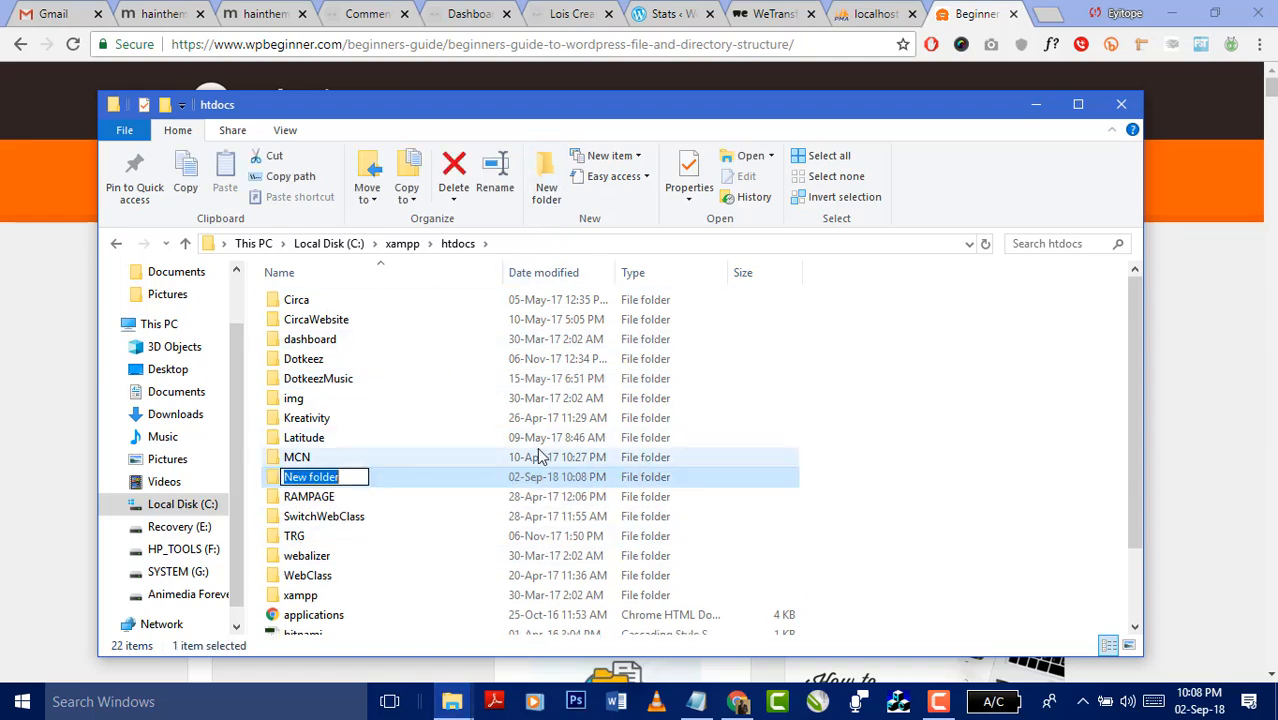
text(Kte)
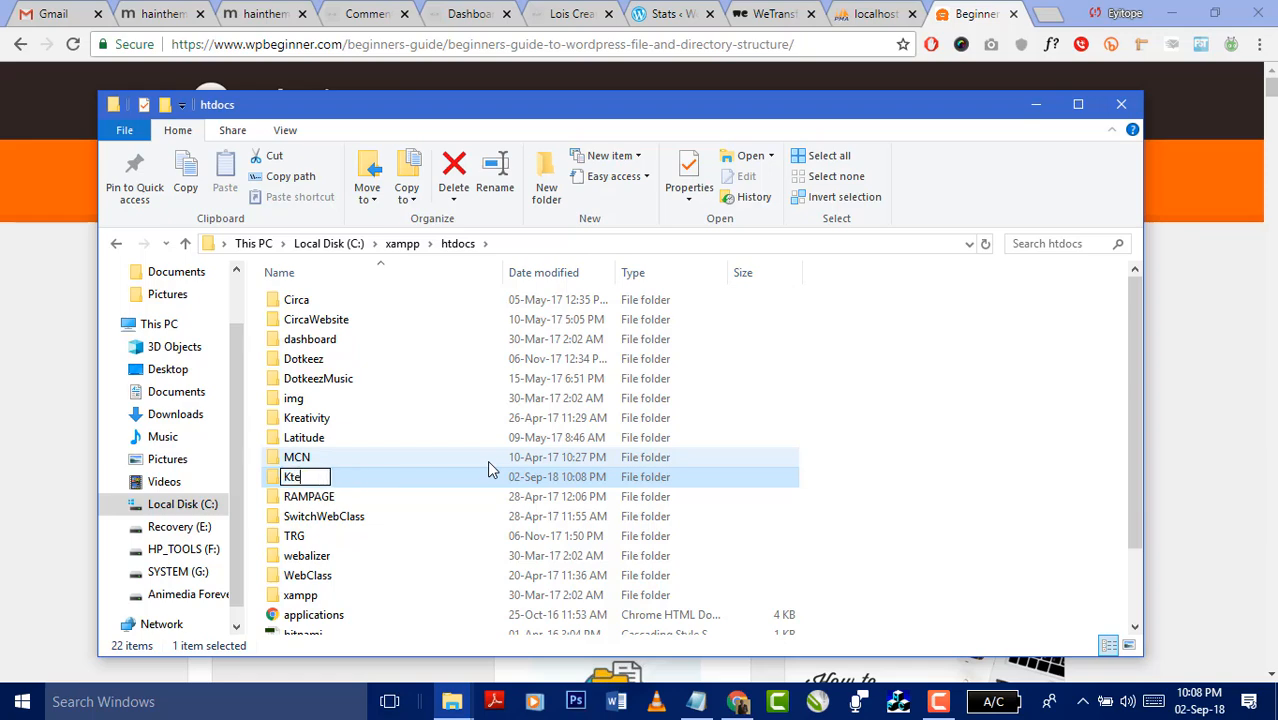
text(st)
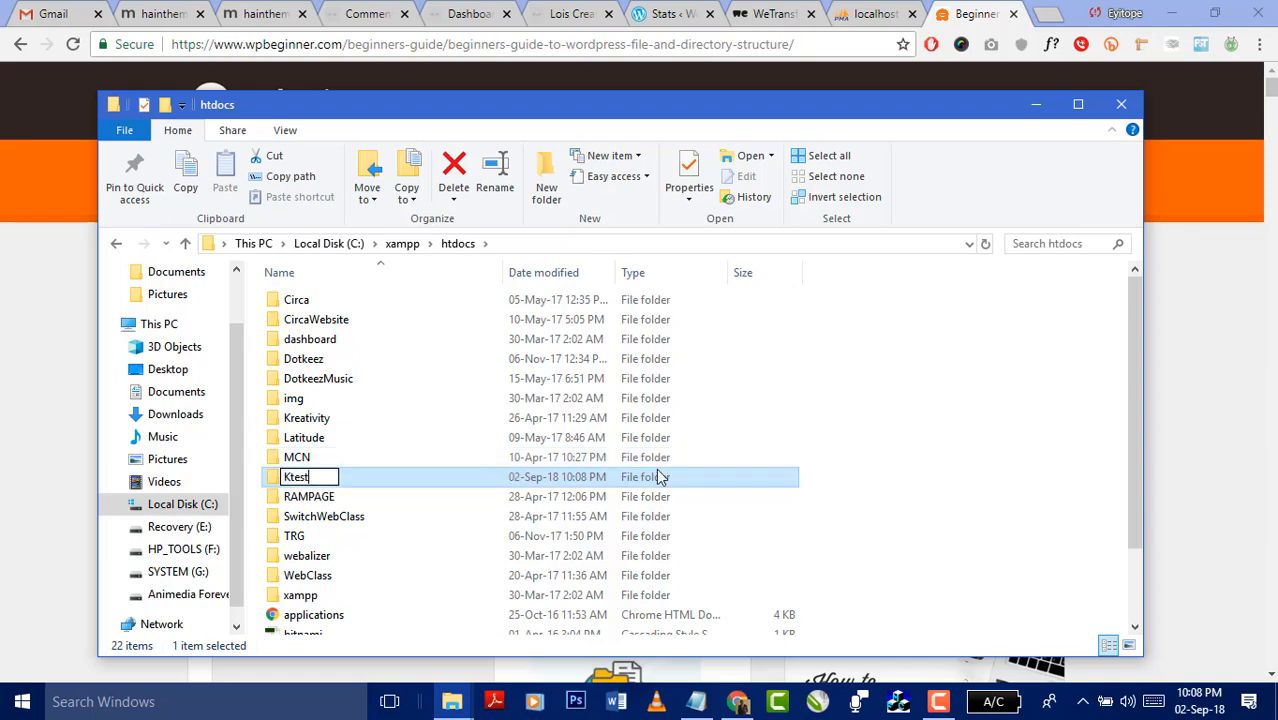
click(923, 447)
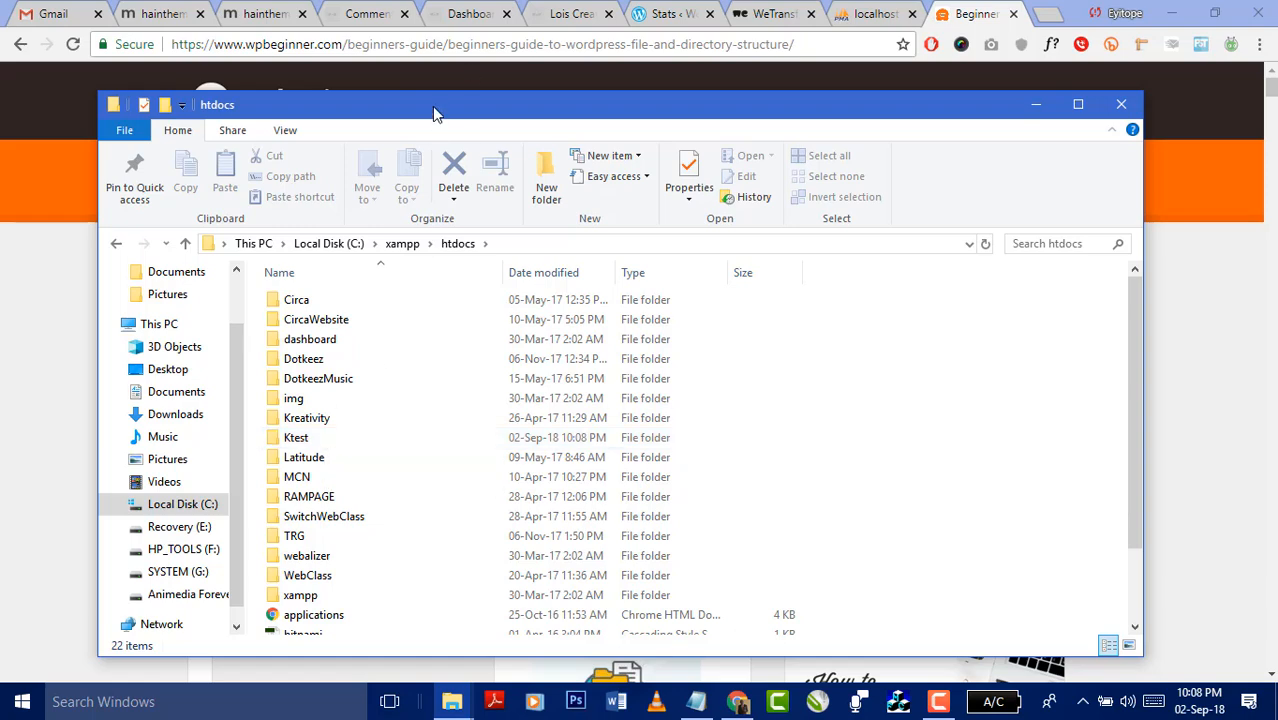
drag(432, 106, 611, 93)
- Select all files in the wordpress download folder and open Ktest in a side-by-side window
mouse_move(452, 703)
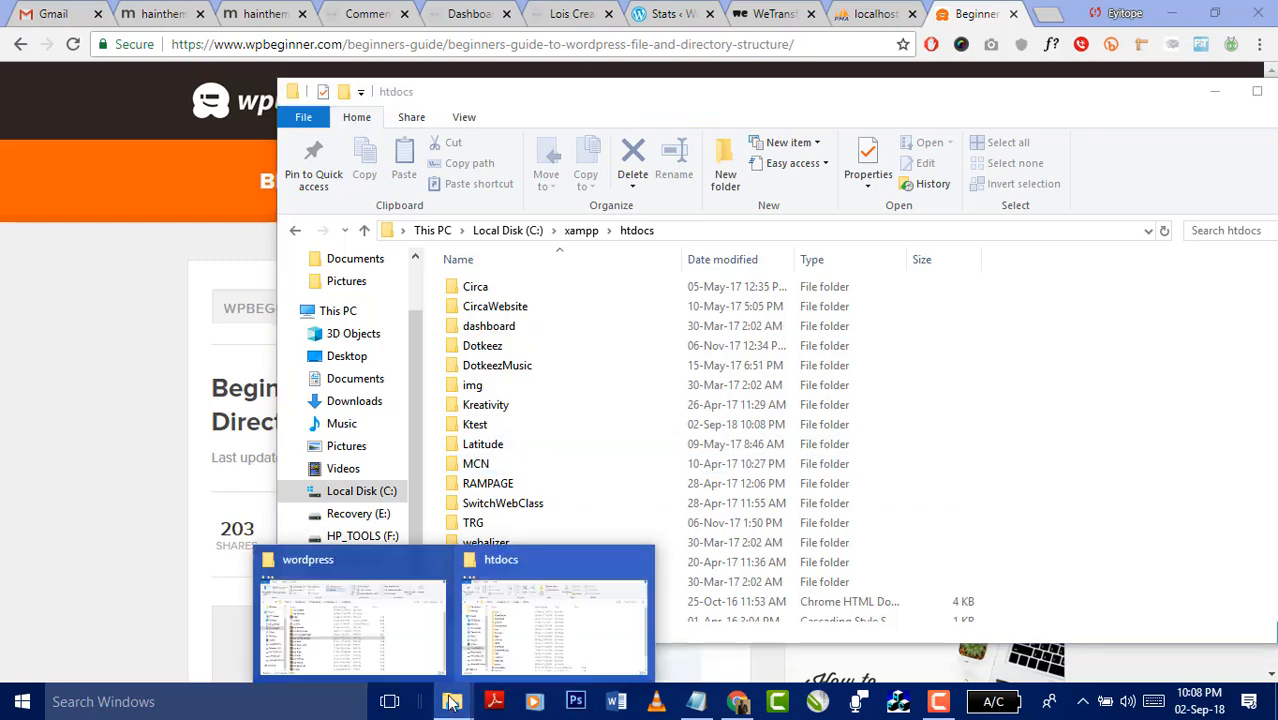
click(342, 627)
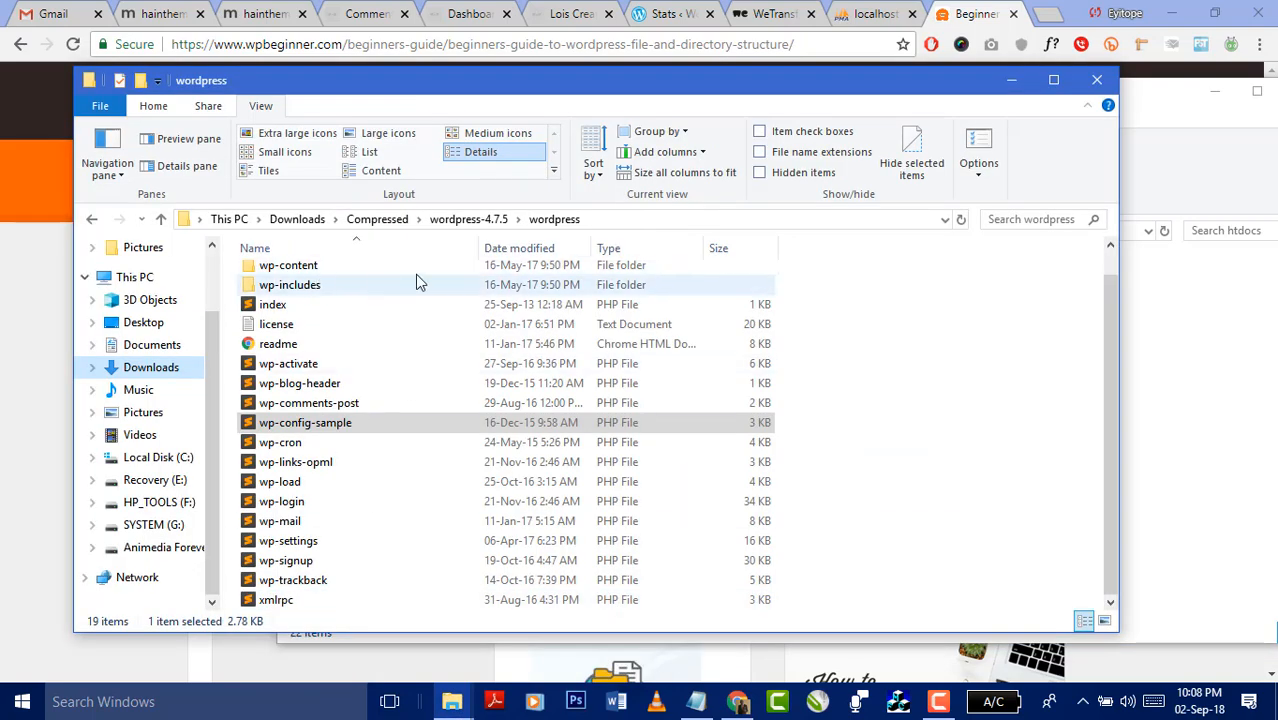
scroll(507, 321, up, 1)
click(297, 275)
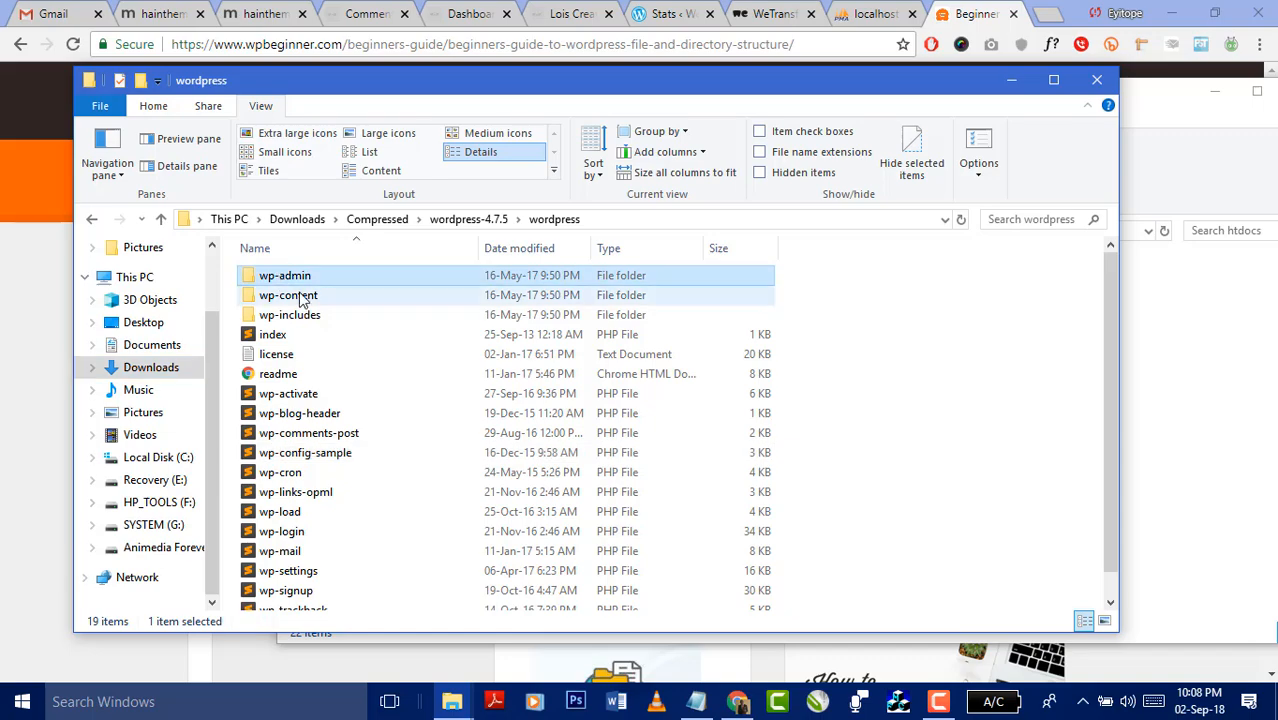
key(ctrl+a)
drag(701, 80, 259, 112)
drag(812, 105, 1025, 112)
double_click(750, 428)
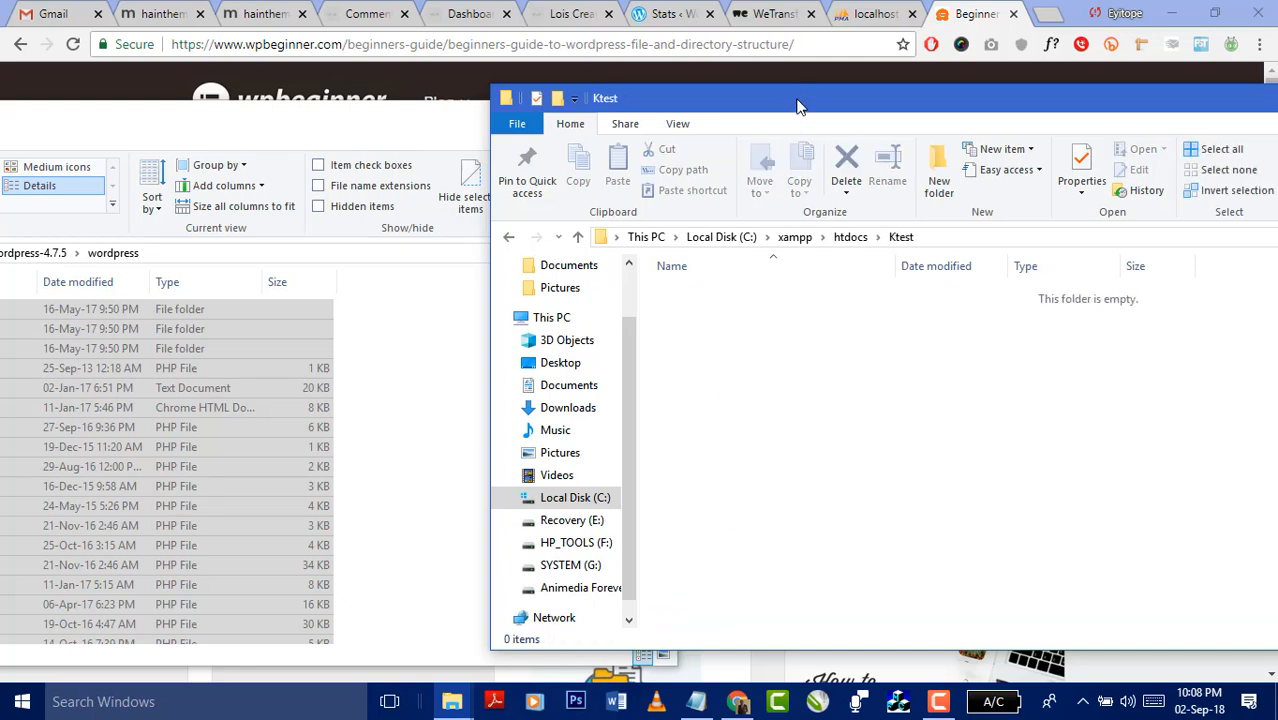
drag(802, 106, 1015, 122)
- Move the WordPress files into Ktest, copy them back to the wordpress folder, and return to htdocs
drag(162, 515, 965, 438)
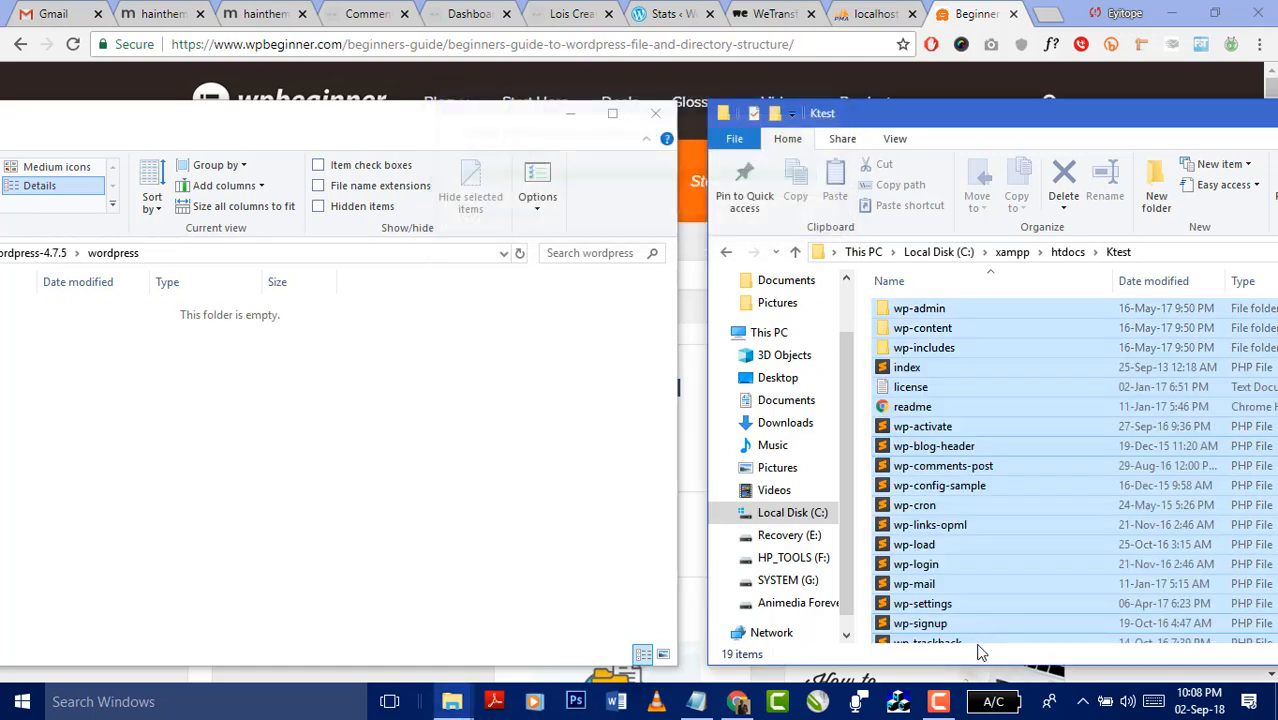
drag(1115, 430, 1042, 455)
key(ctrl+a)
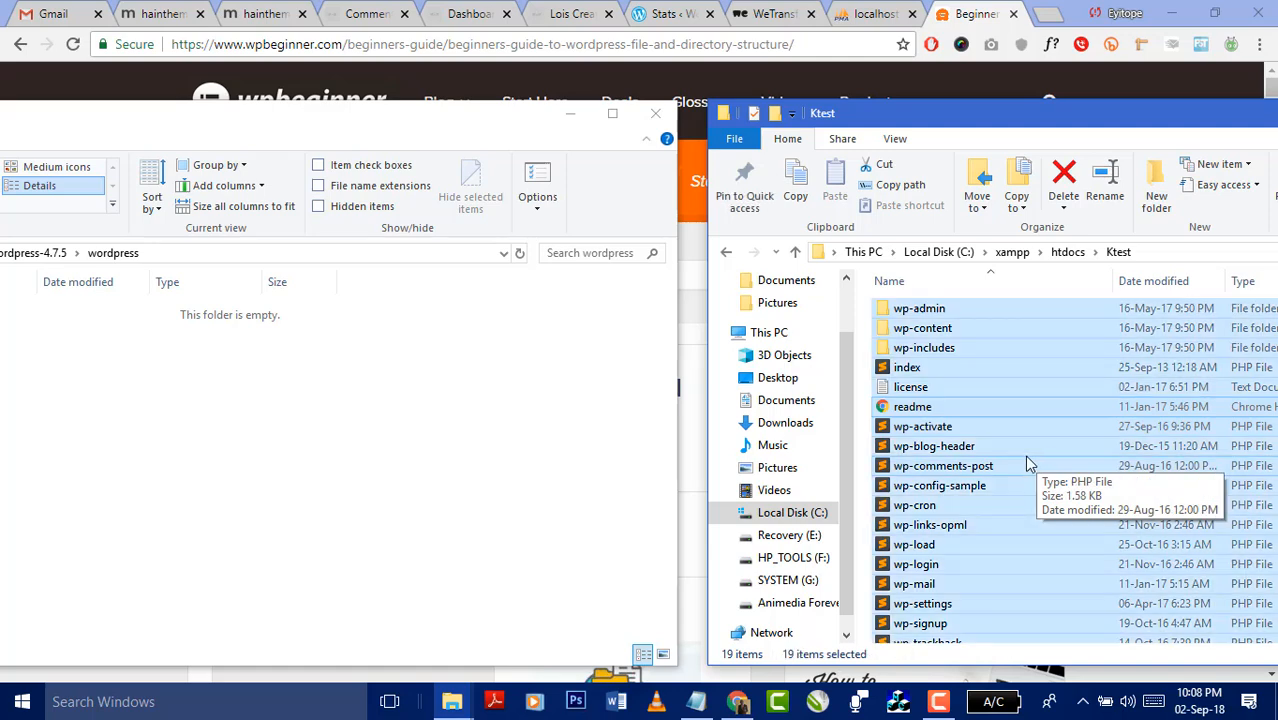
drag(952, 406, 165, 420)
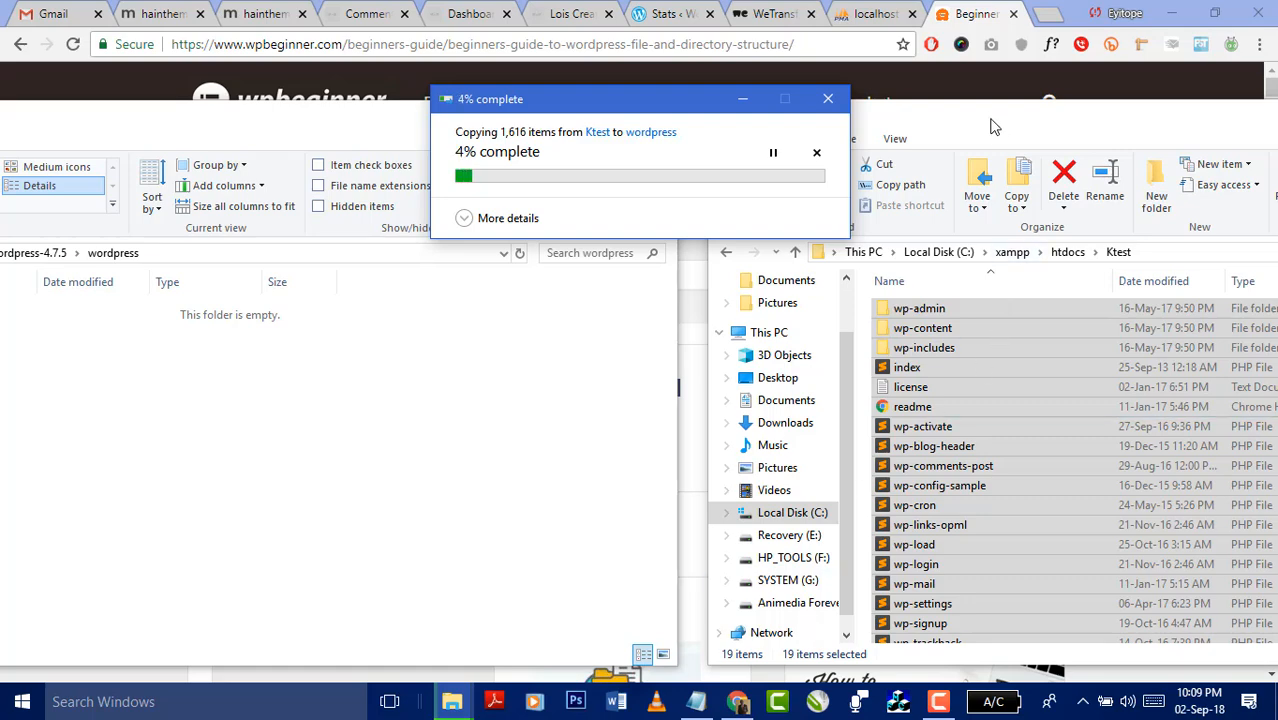
click(1016, 112)
drag(1016, 112, 432, 95)
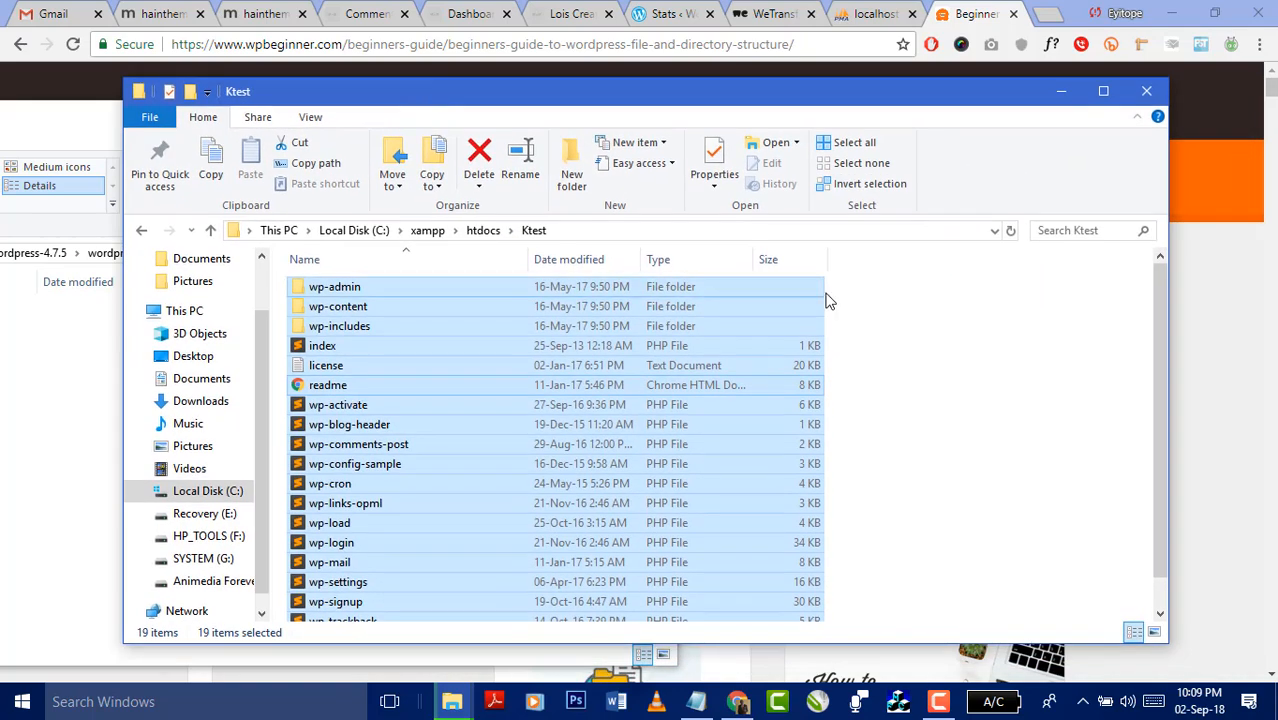
click(480, 231)
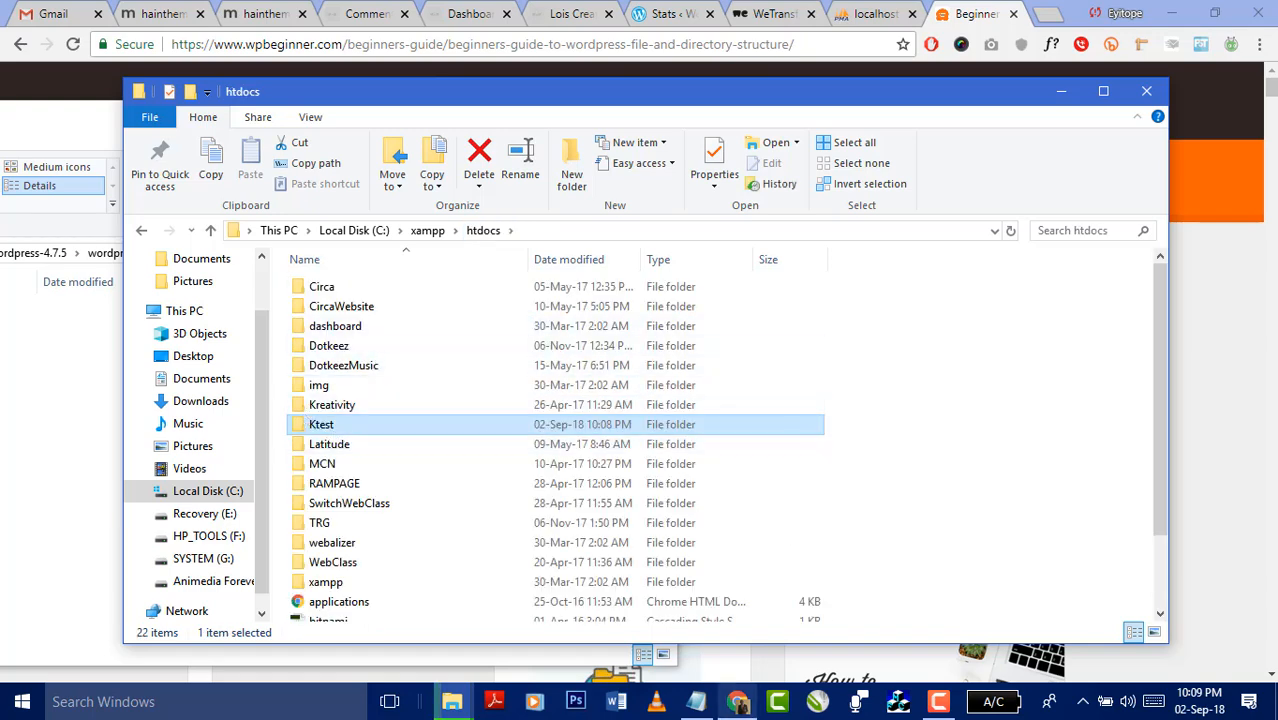
click(698, 704)
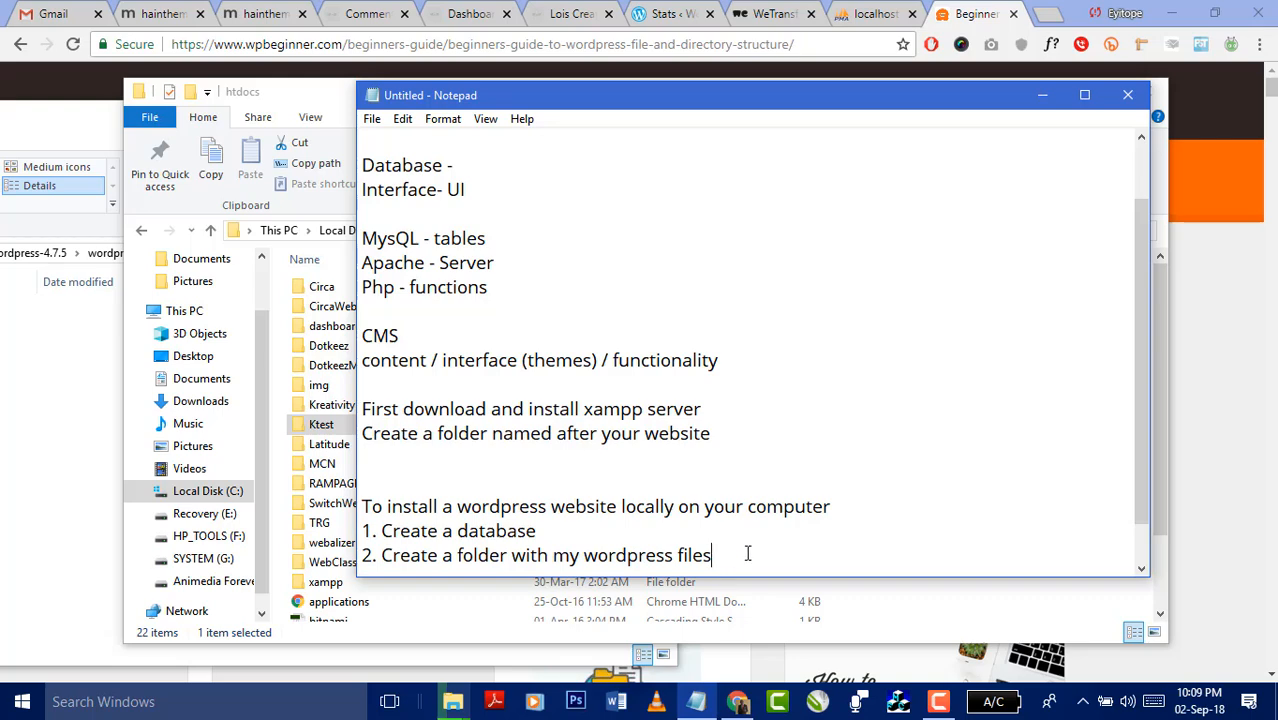
- Type '3. Connect the wordpress engine with my database' in the notes, then minimise Notepad
key(Return)
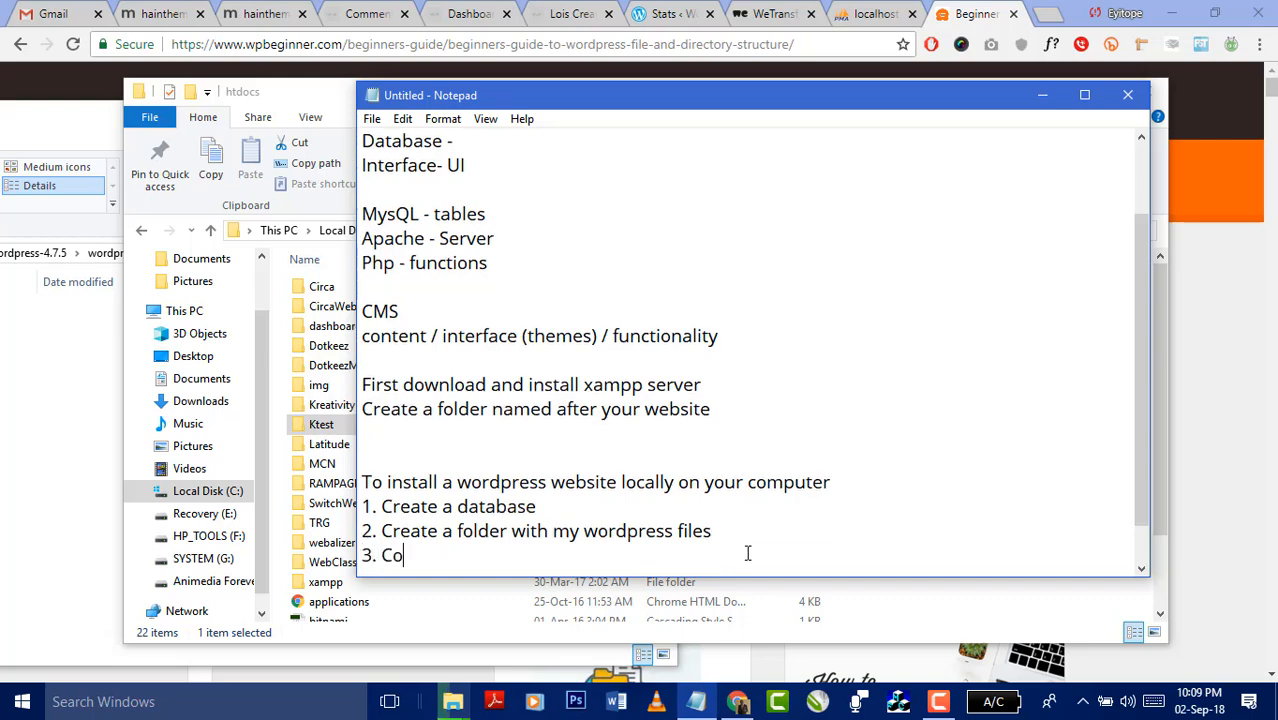
text(3. Connect the wp)
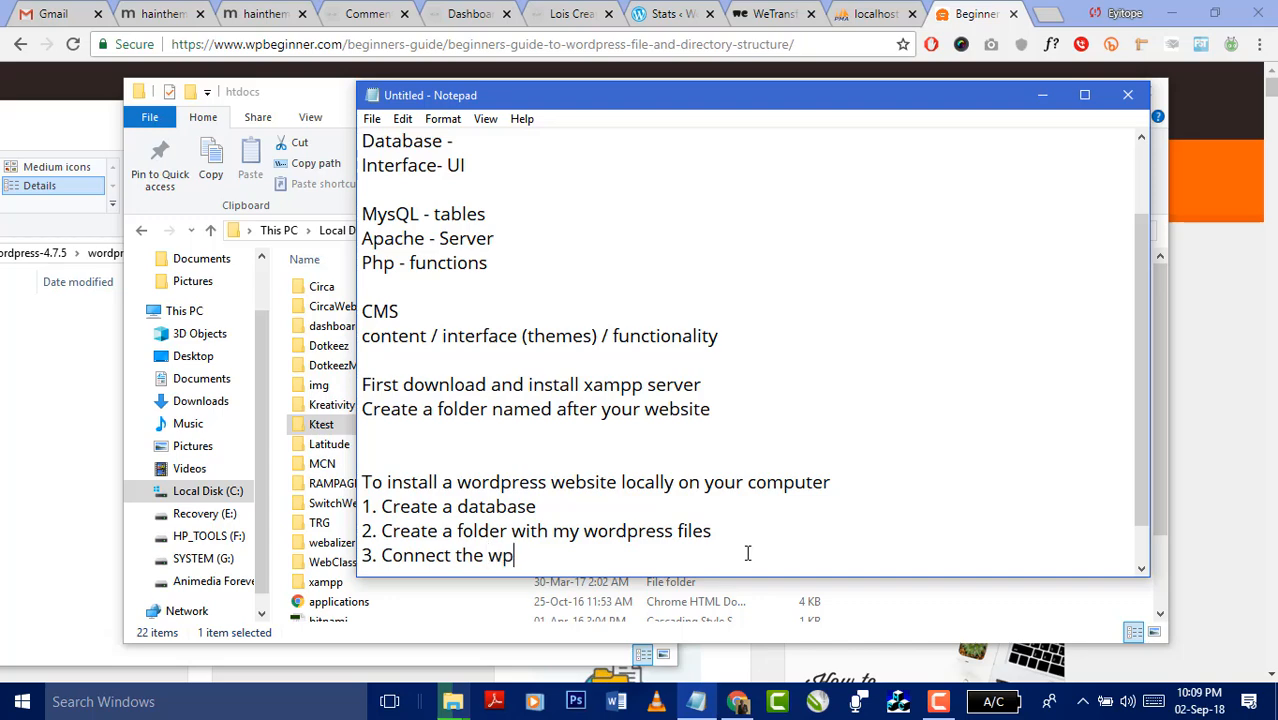
text(rd[r)
key(BackSpace)
key(BackSpace)
key(BackSpace)
key(BackSpace)
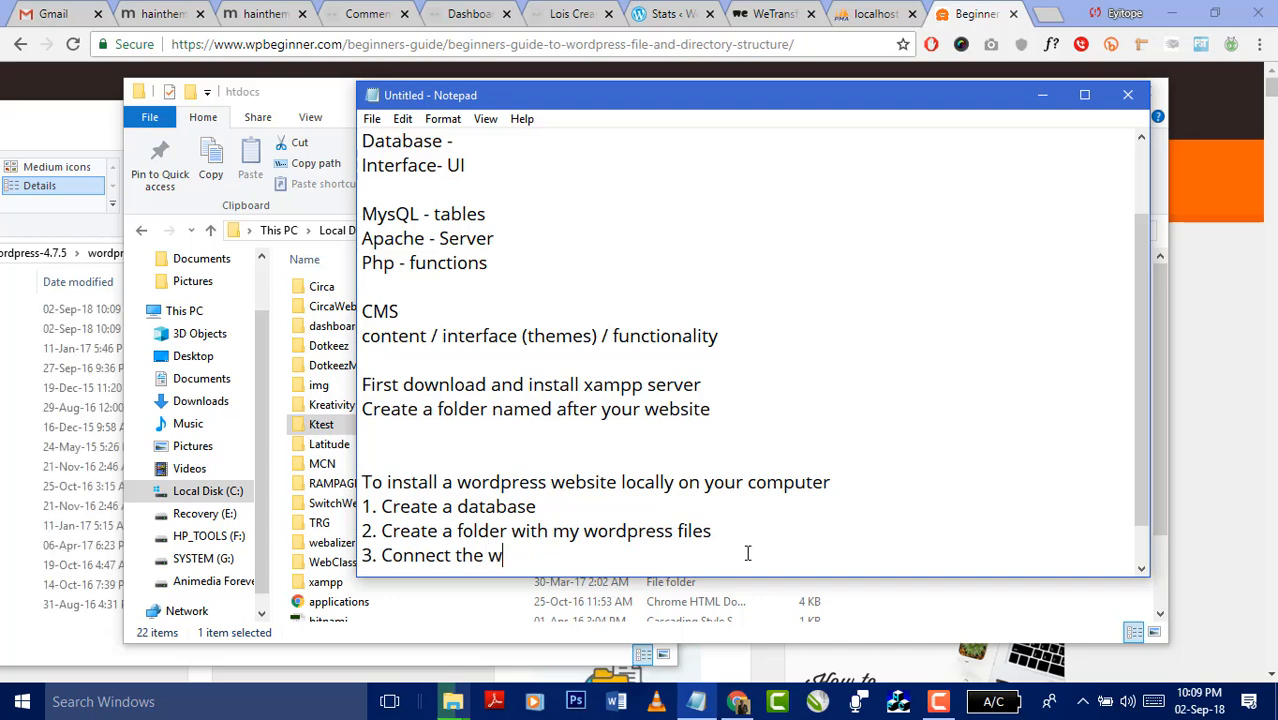
text(ordpres)
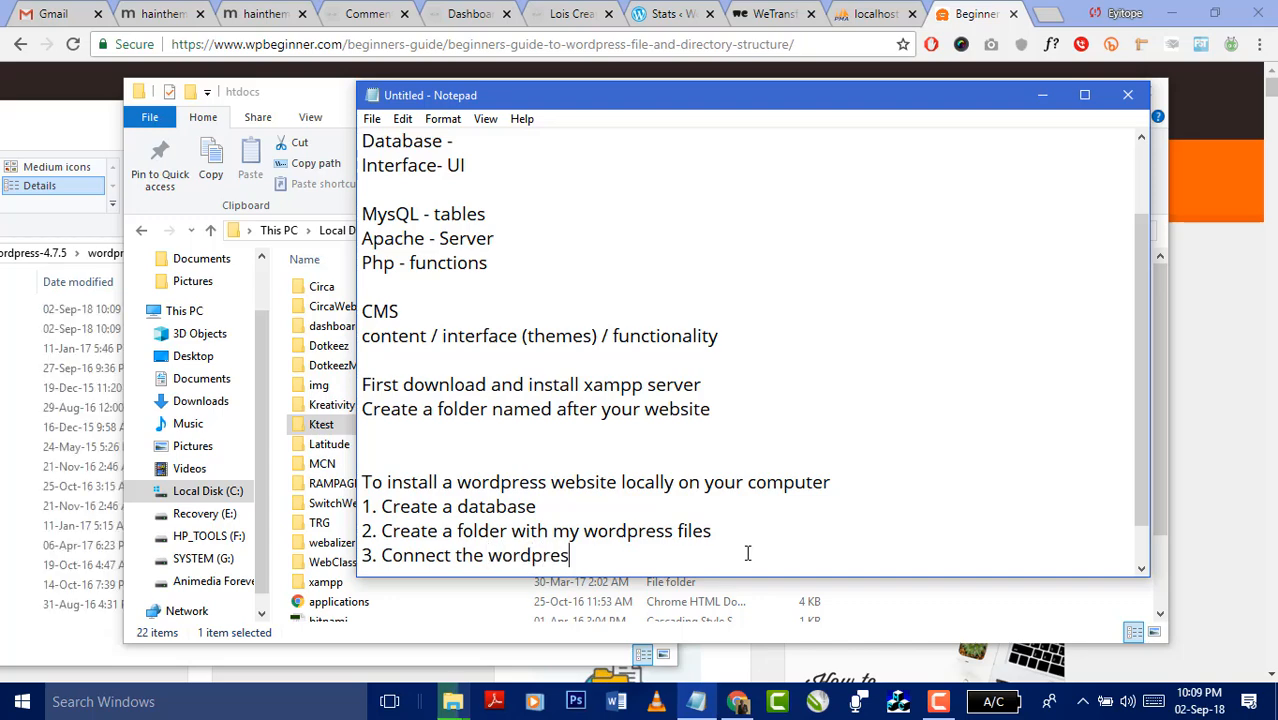
text(s engine with)
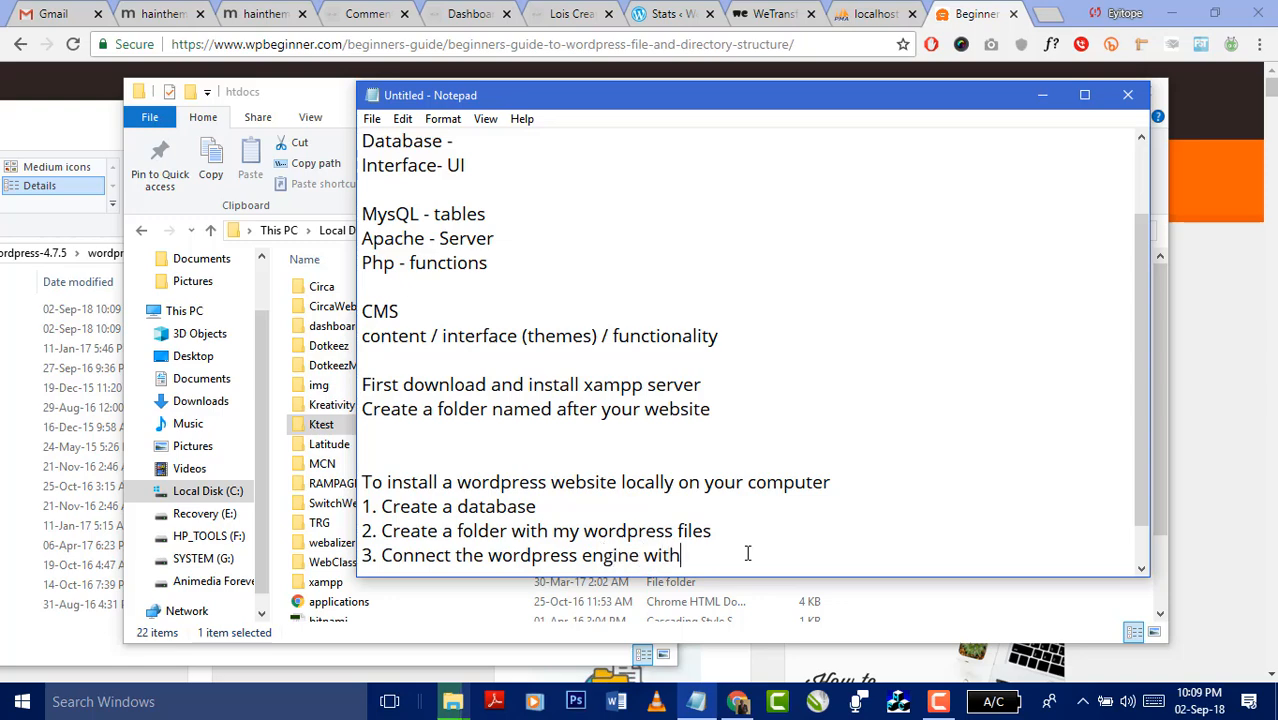
text( my database)
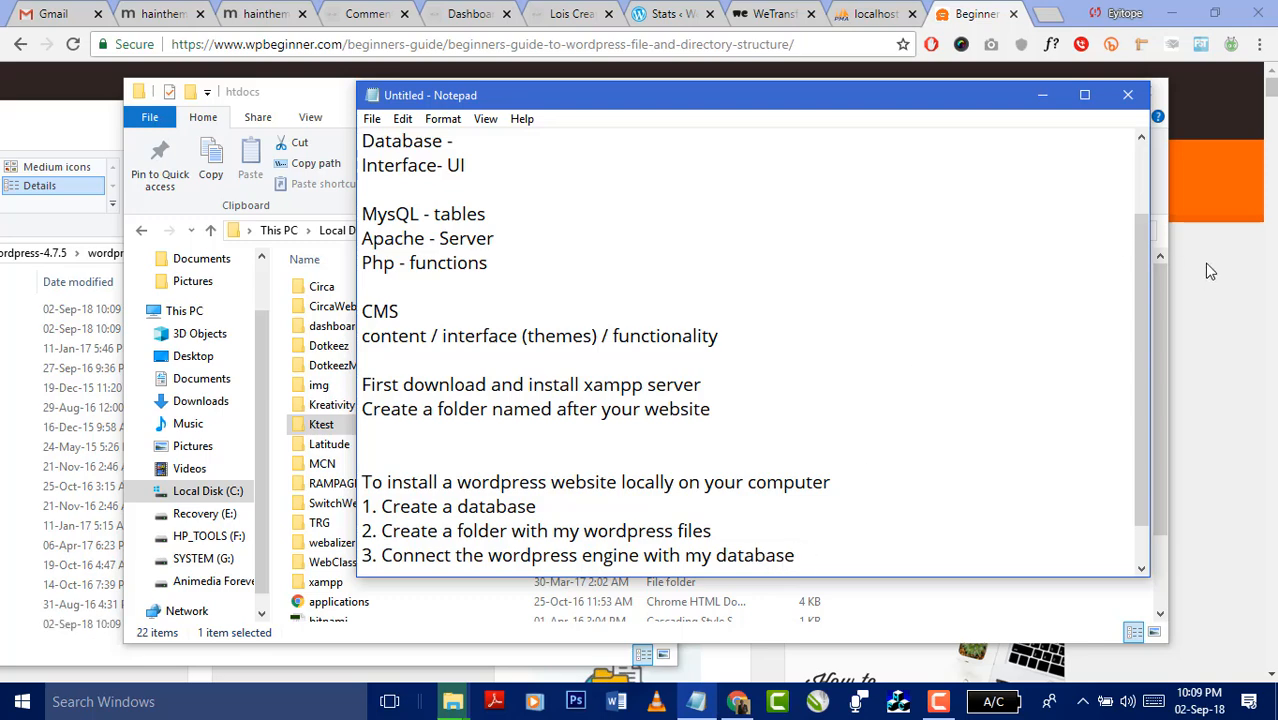
click(1042, 95)
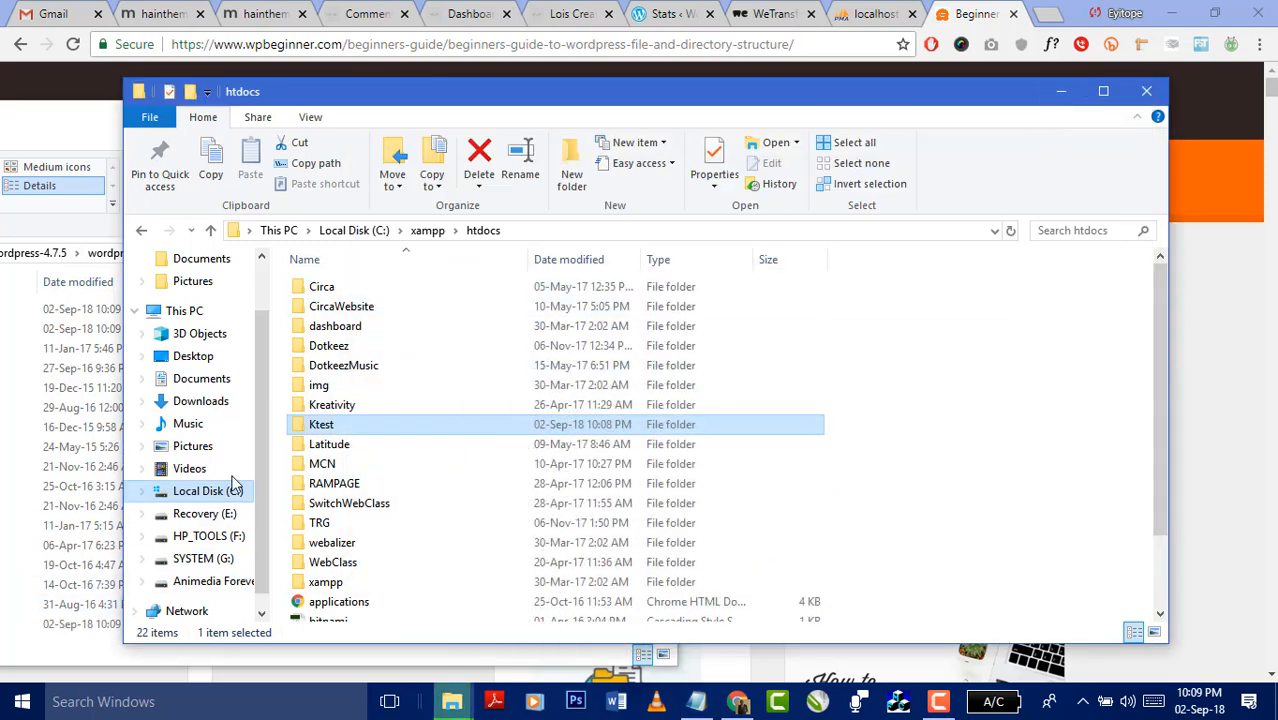
- Load localhost/Ktest in the phpMyAdmin tab to start the WordPress installer
click(862, 22)
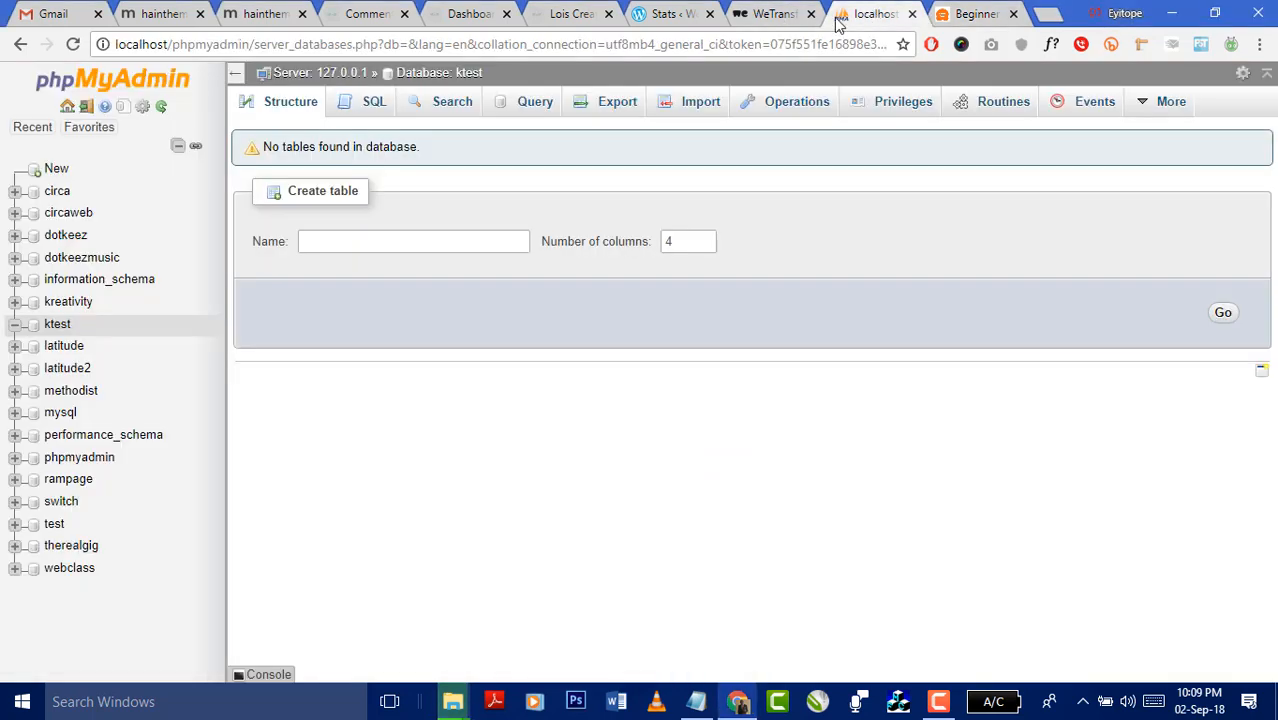
click(546, 44)
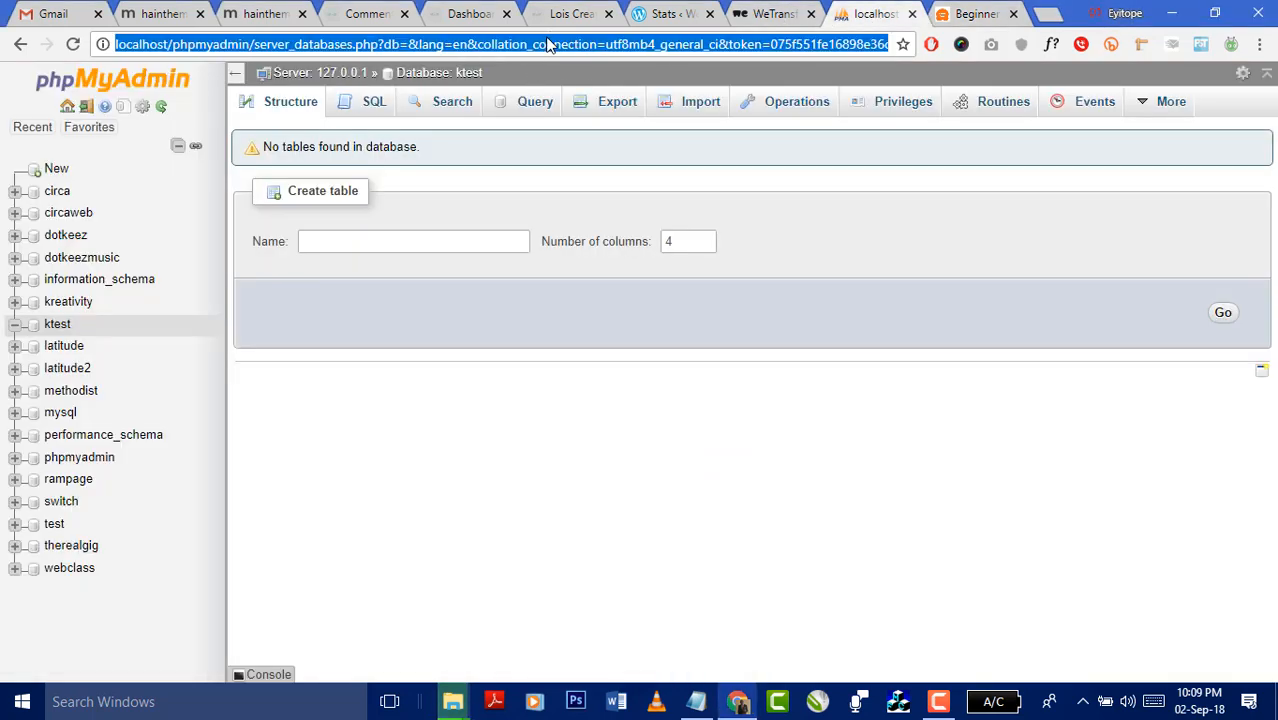
text(local)
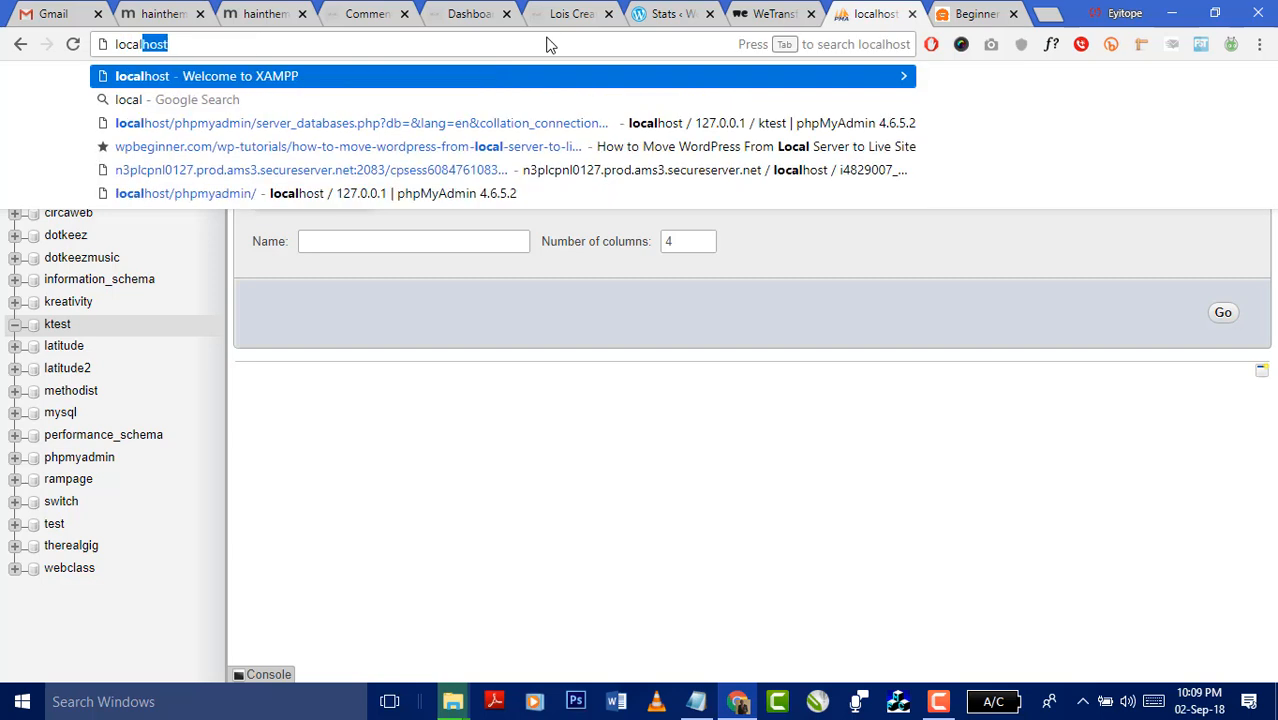
text(host/)
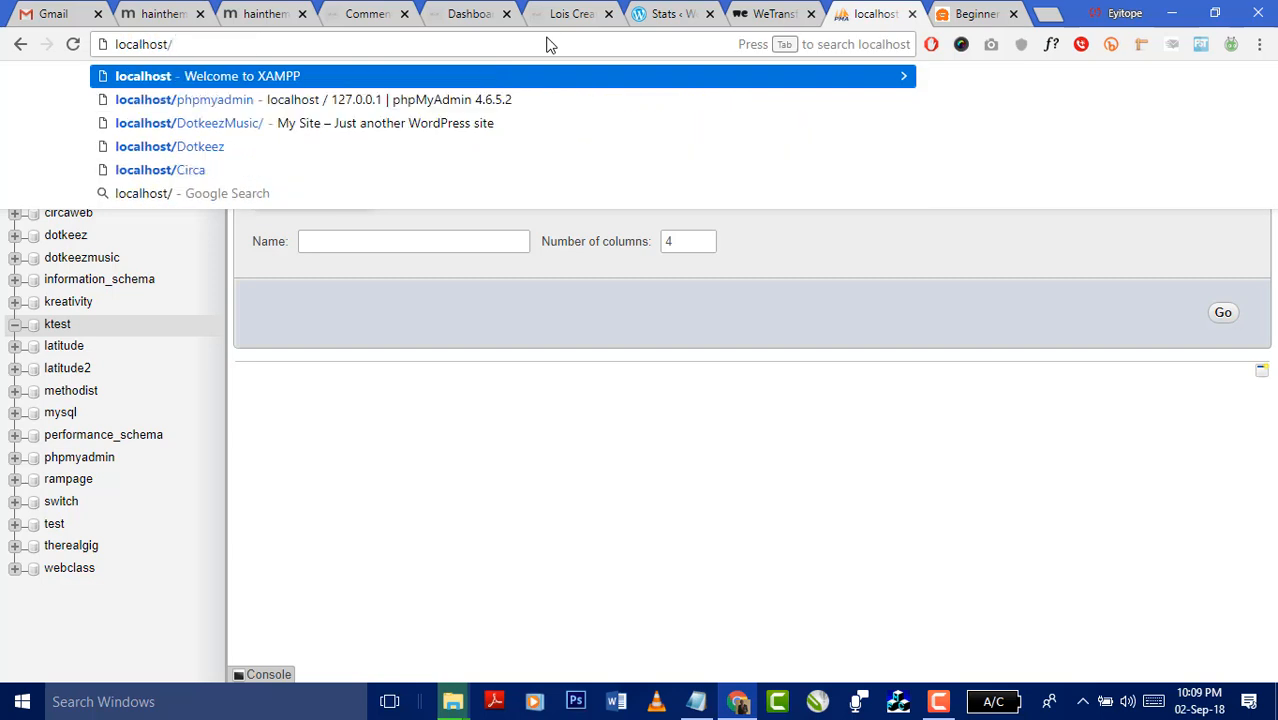
text(Ktest)
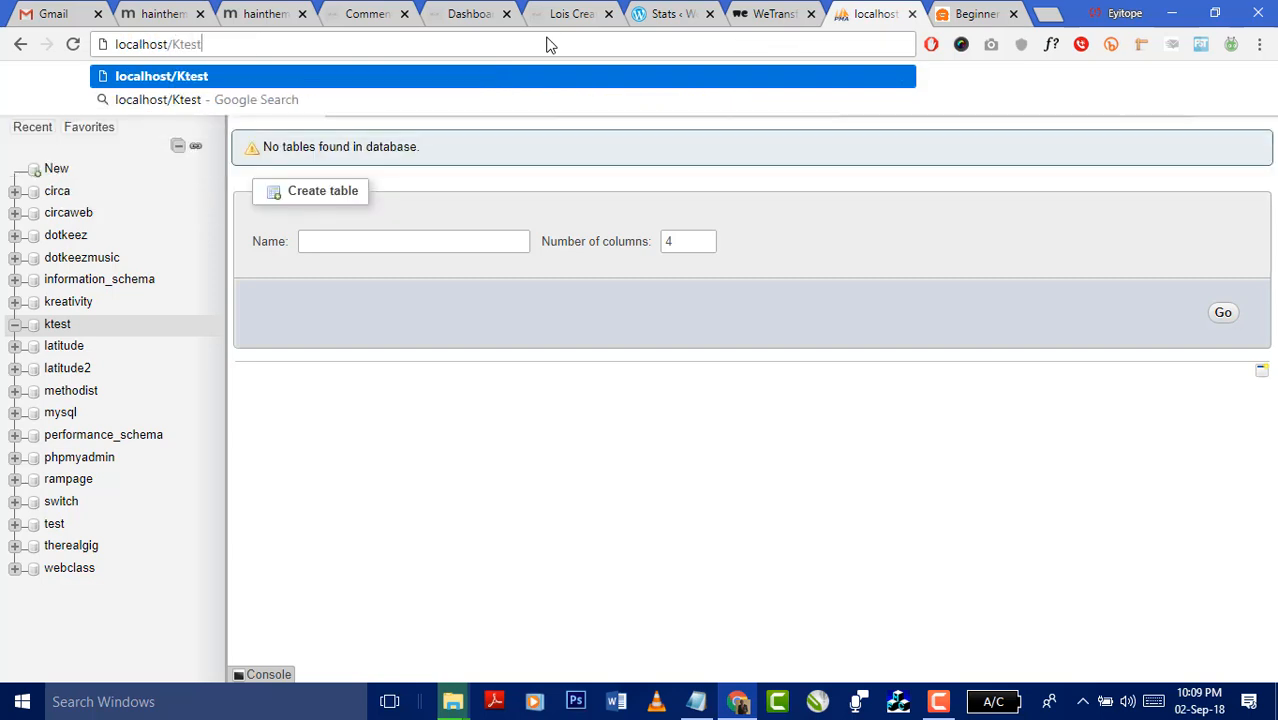
key(Return)
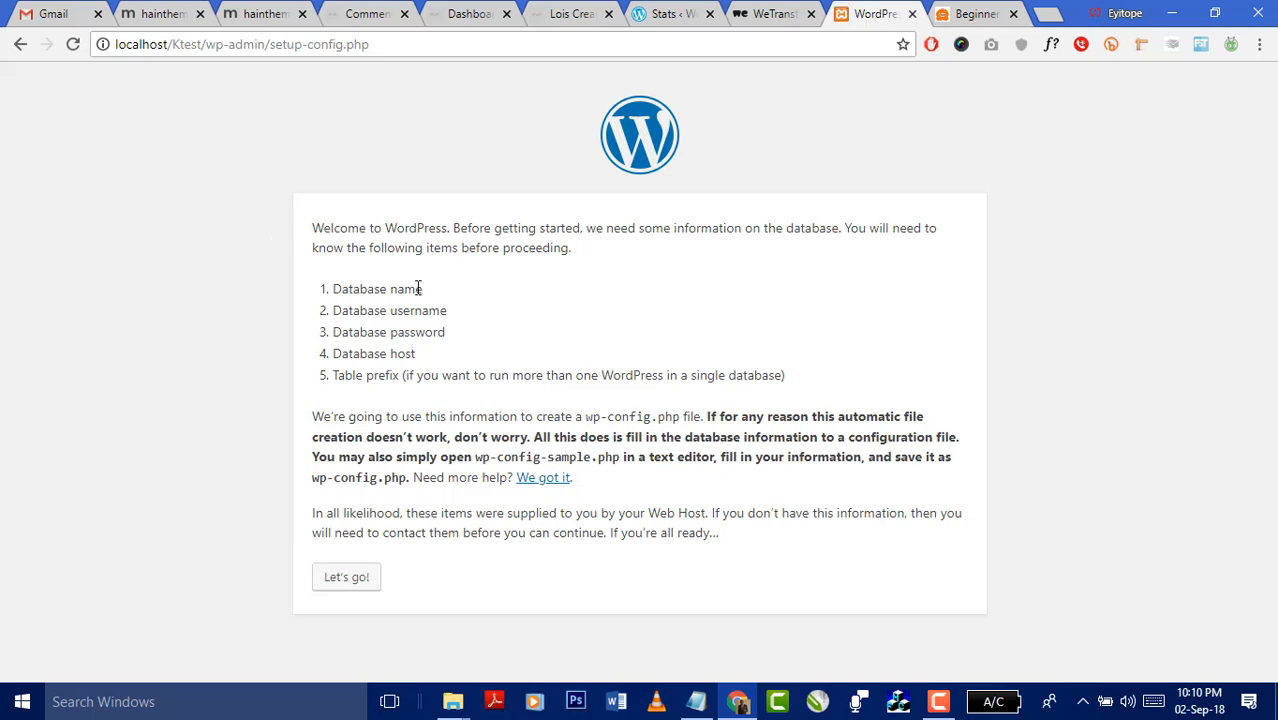
- Highlight the Database name and Database username requirements on the setup page
triple_click(334, 289)
click(436, 290)
drag(440, 314, 333, 316)
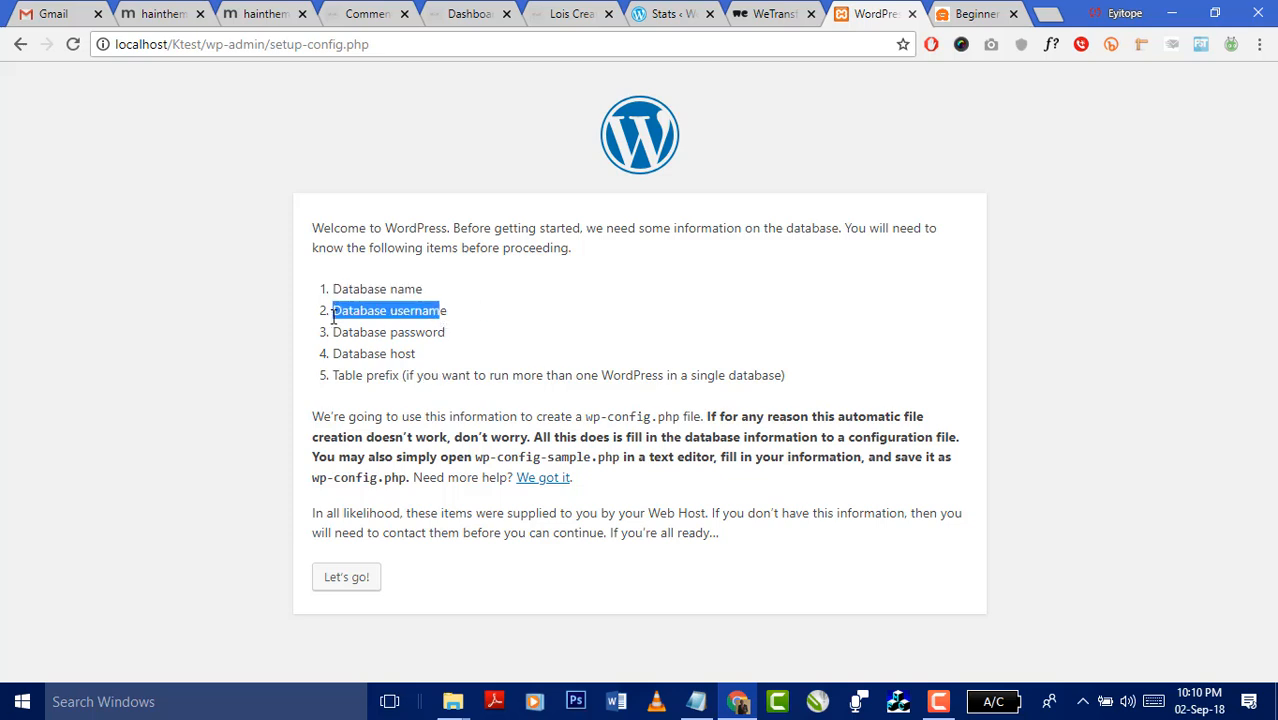
drag(456, 322, 332, 317)
click(452, 318)
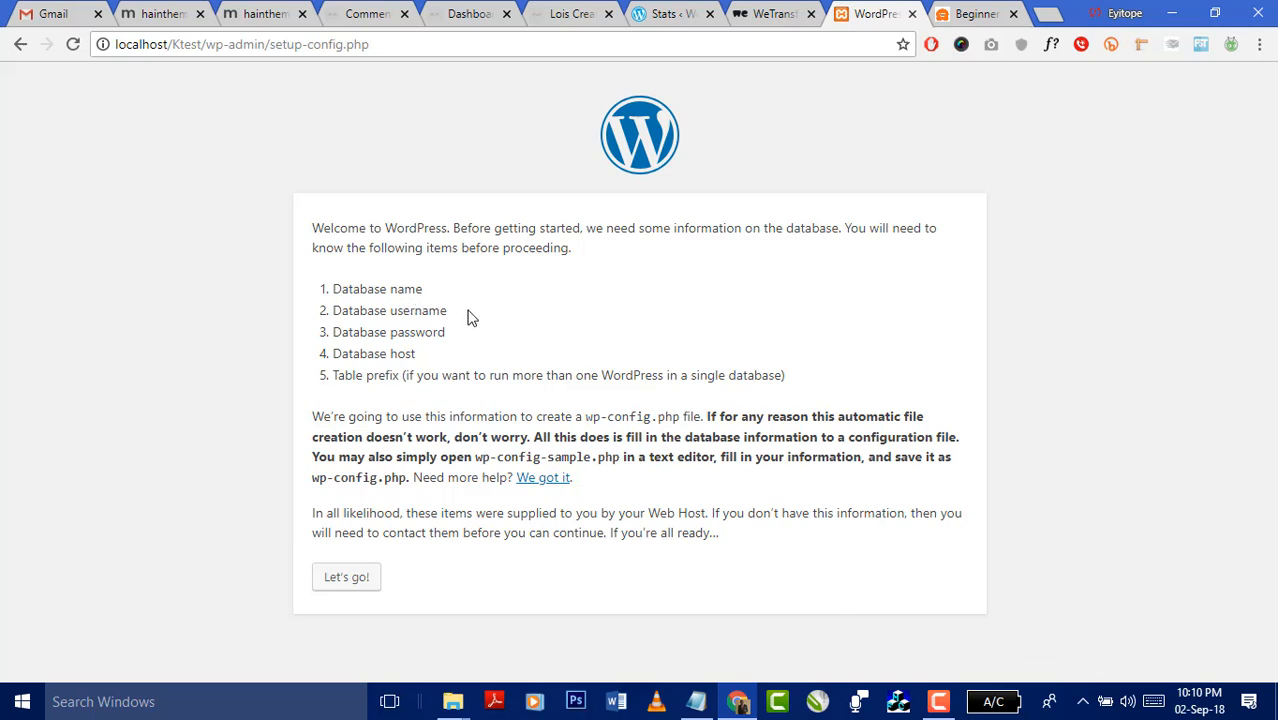
- Highlight the database username requirement and note 'username of database is root' in Notepad
drag(450, 314, 332, 314)
click(696, 701)
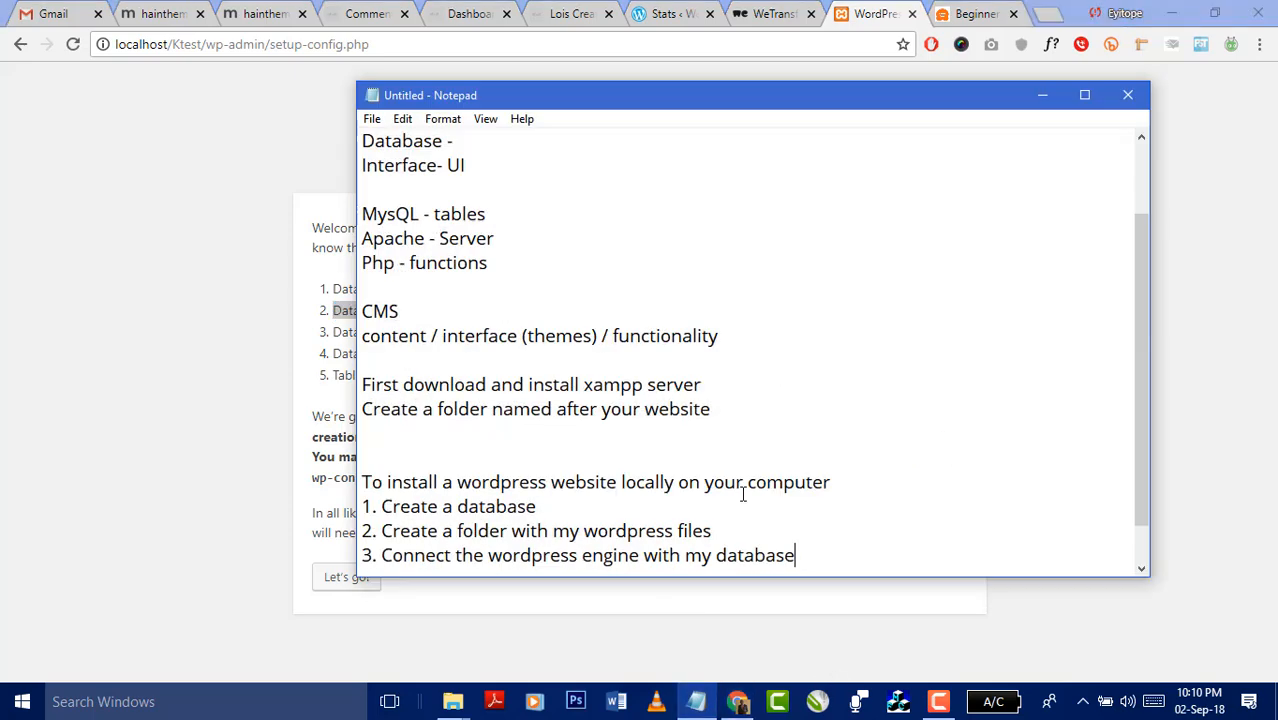
key(Return)
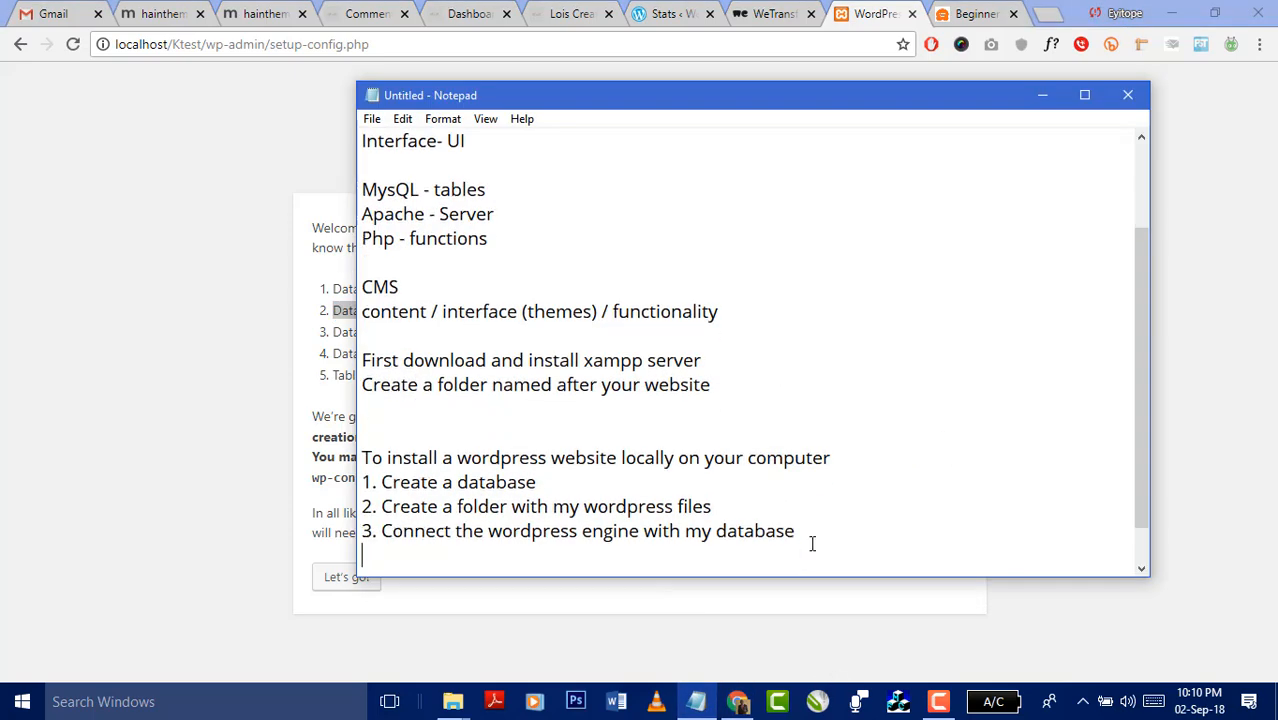
text(username of)
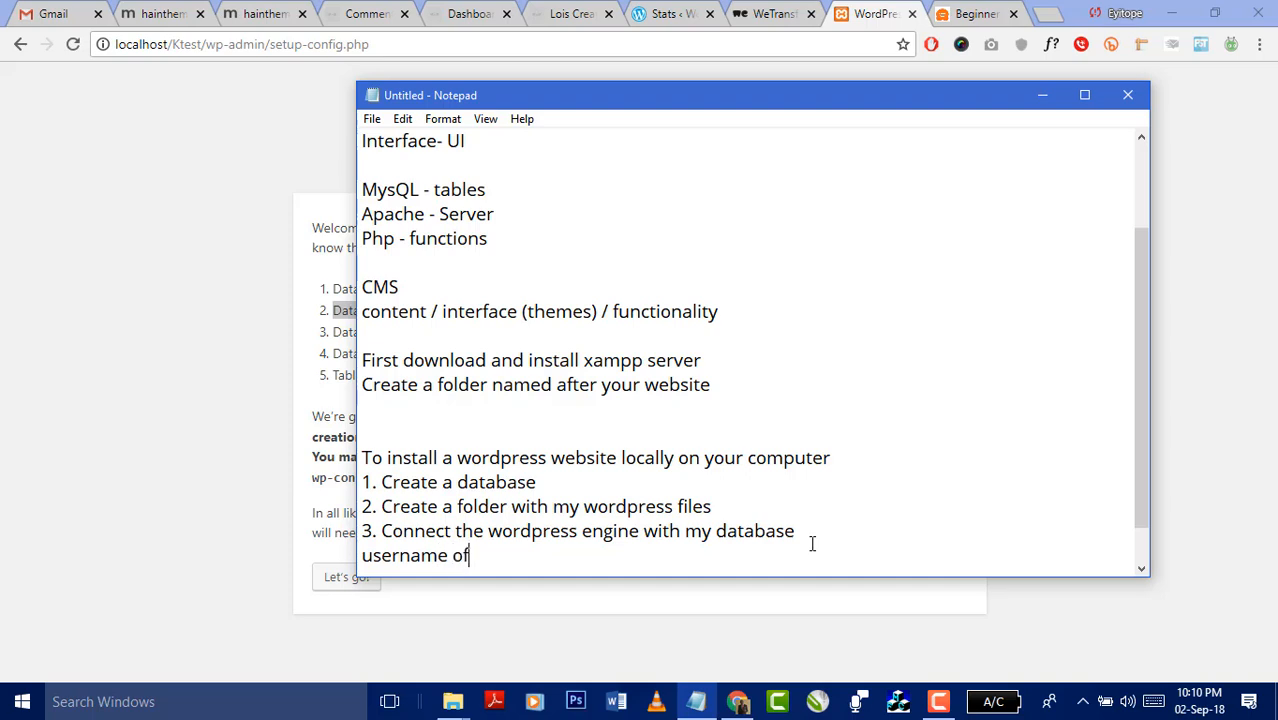
text( database )
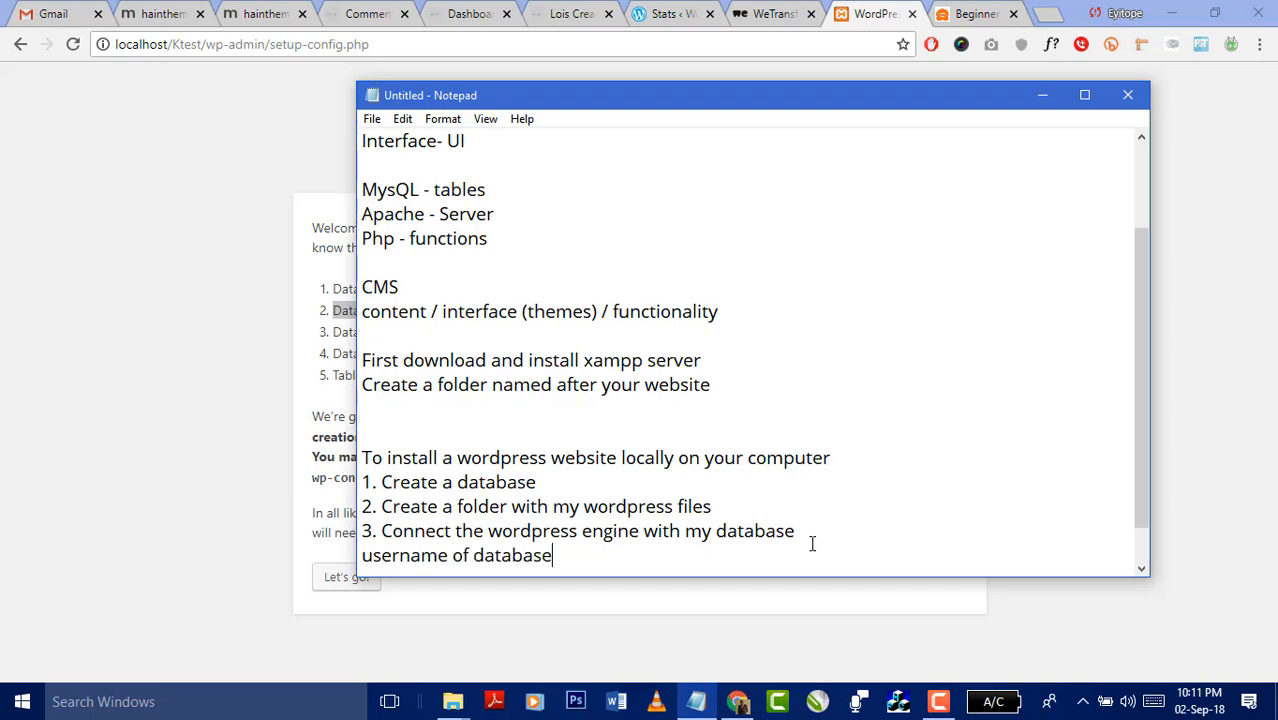
text(is root)
- Add the note 'password is empty' and open a fresh browser tab
key(Return)
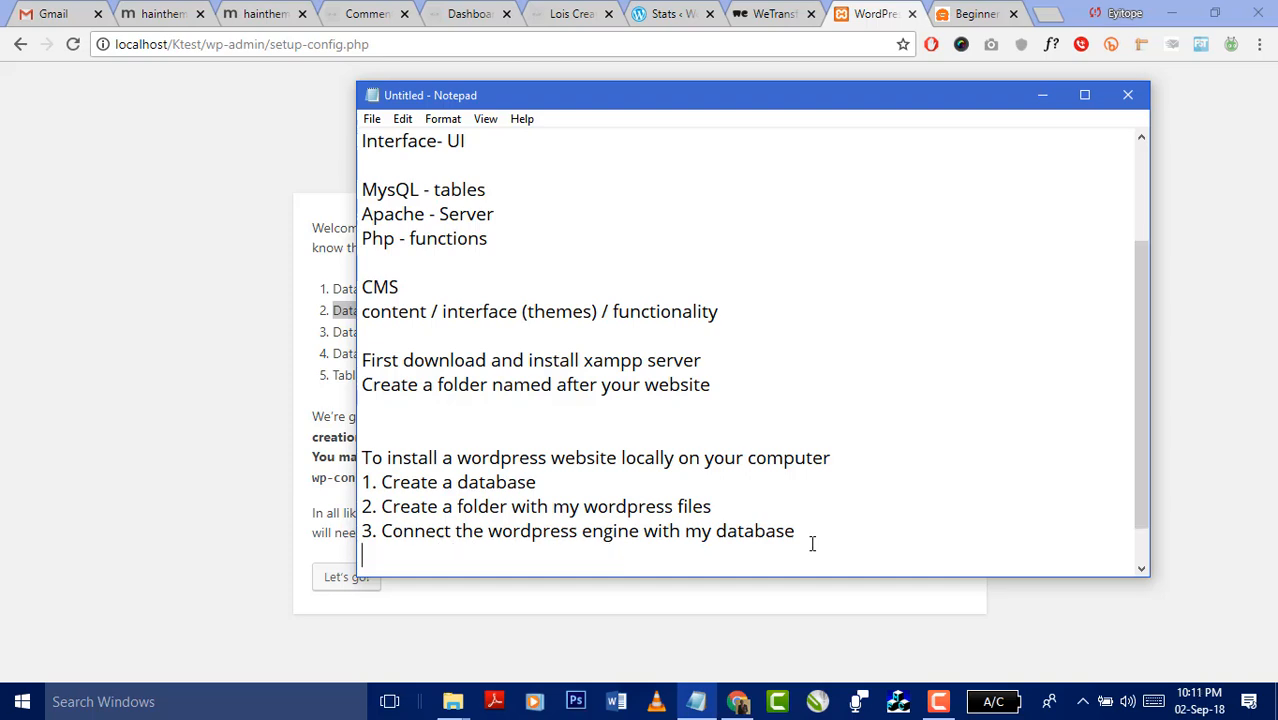
text(passow)
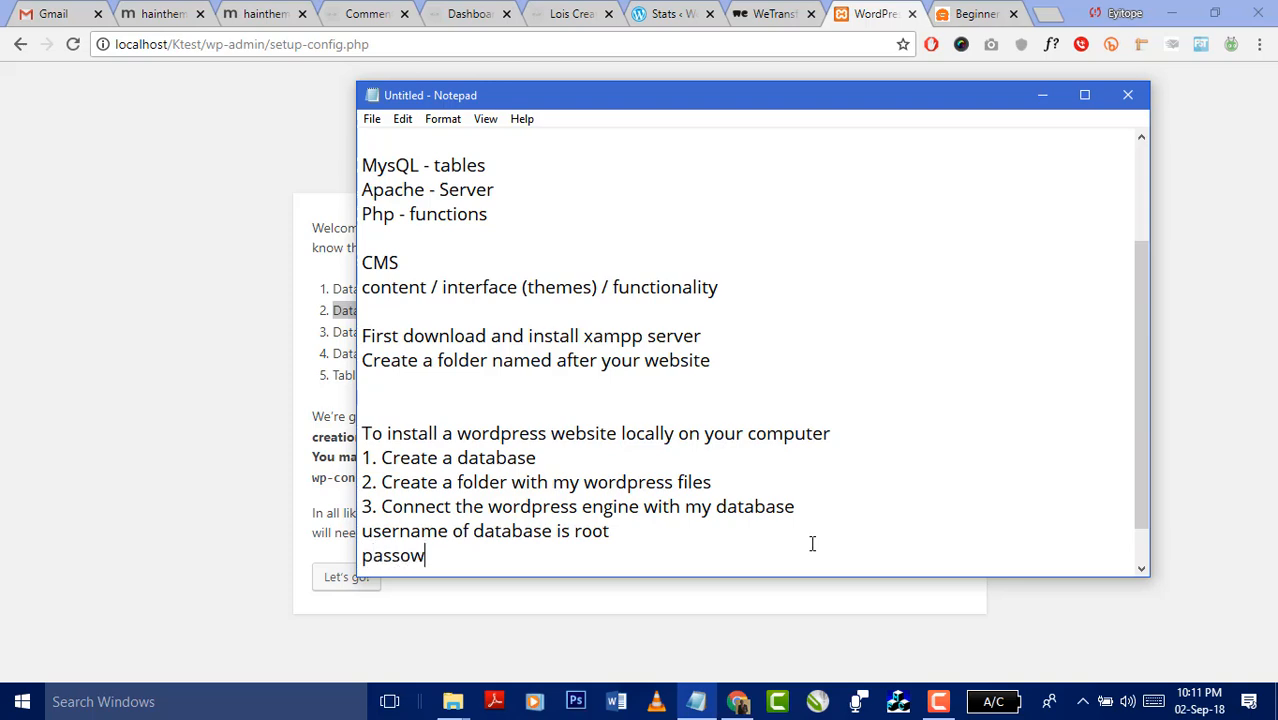
key(BackSpace)
key(BackSpace)
text(word is em)
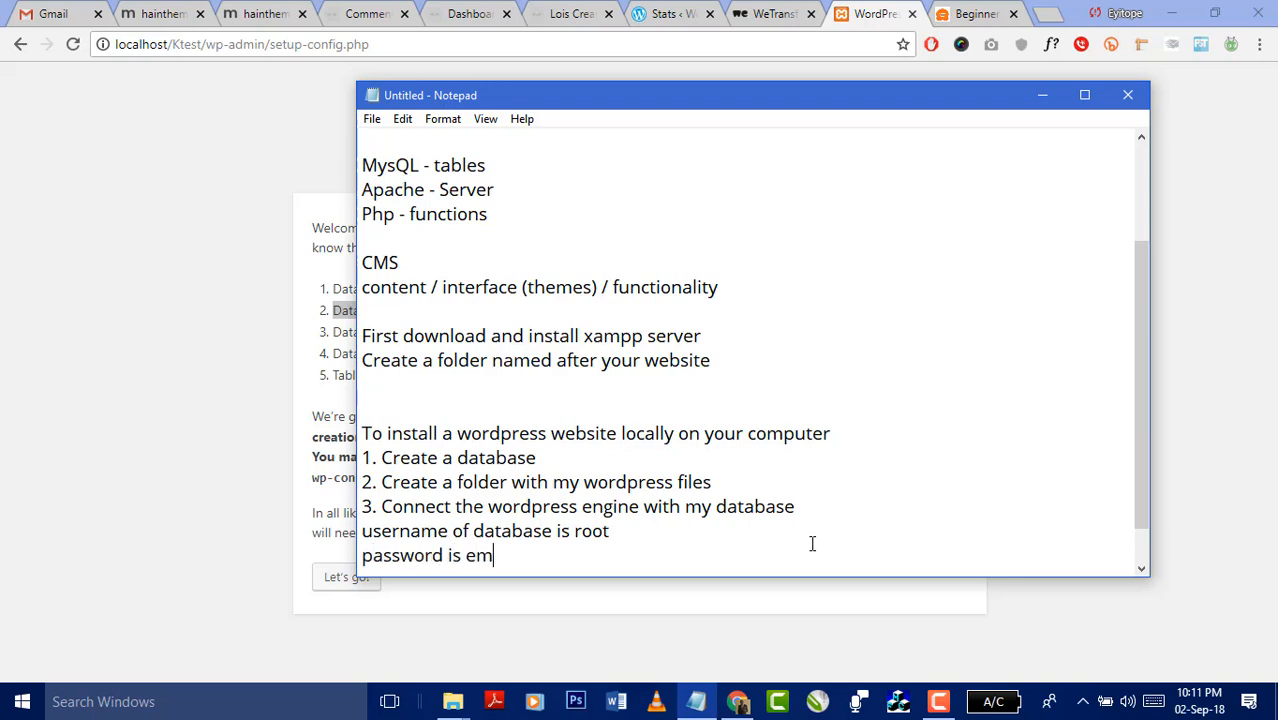
text(pty)
click(243, 408)
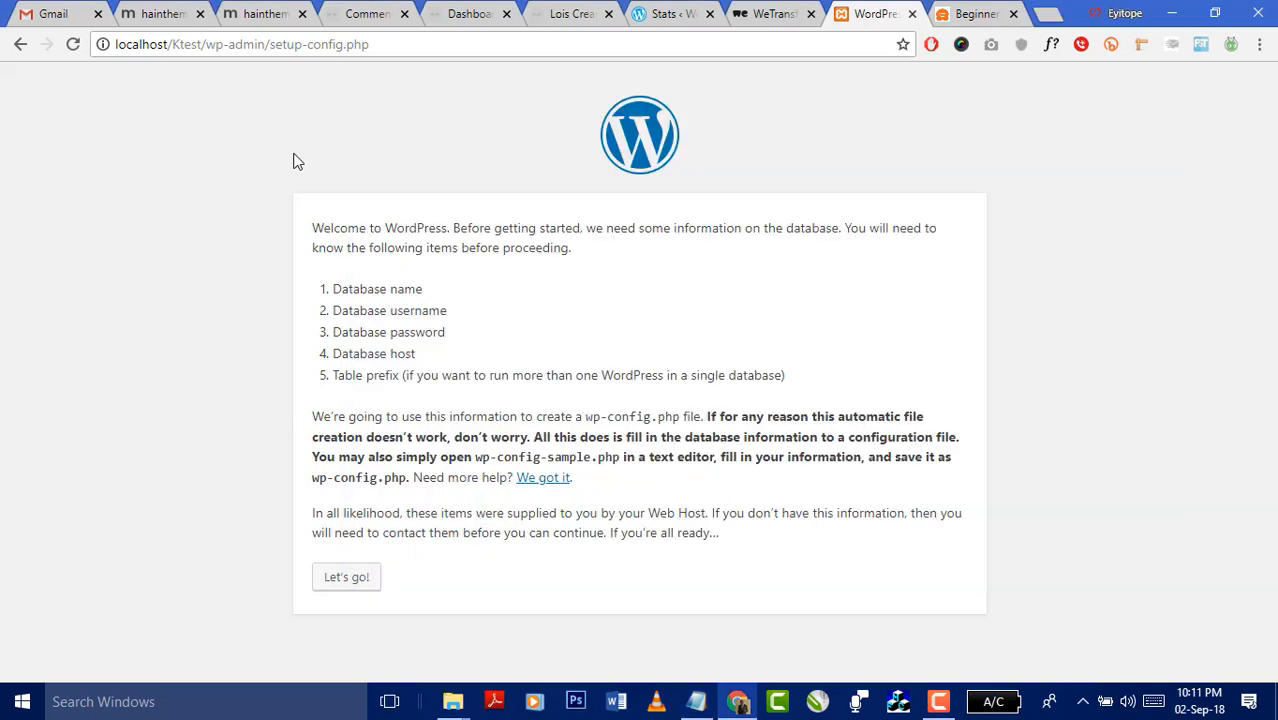
click(1047, 13)
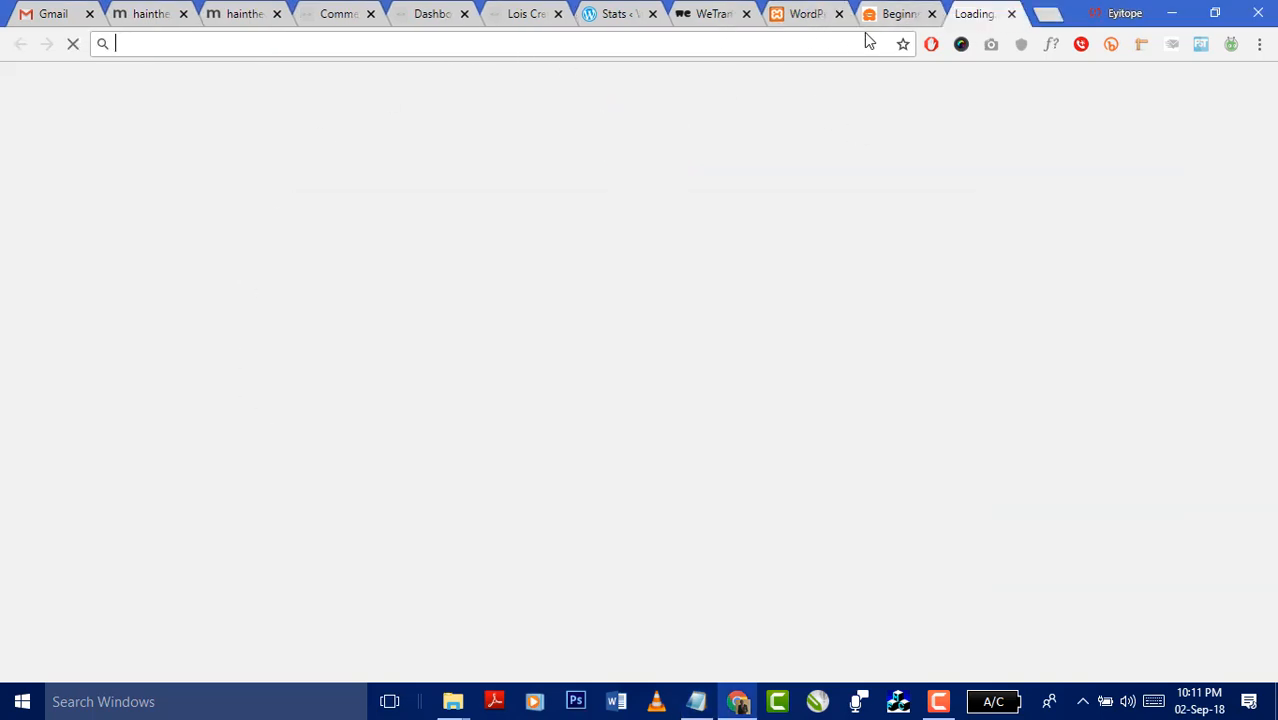
- In localhost/phpmyadmin, check ktest's privileges (root has ALL PRIVILEGES), then return to WordPress setup
text(local)
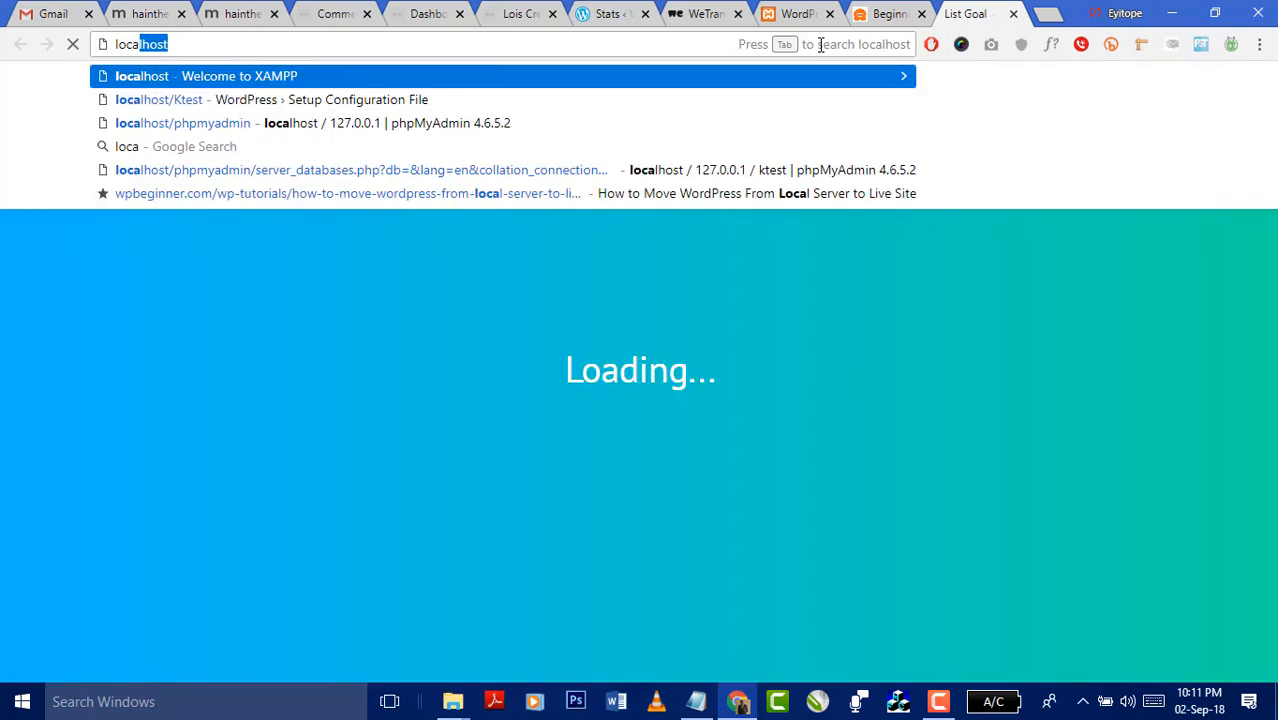
text(host)
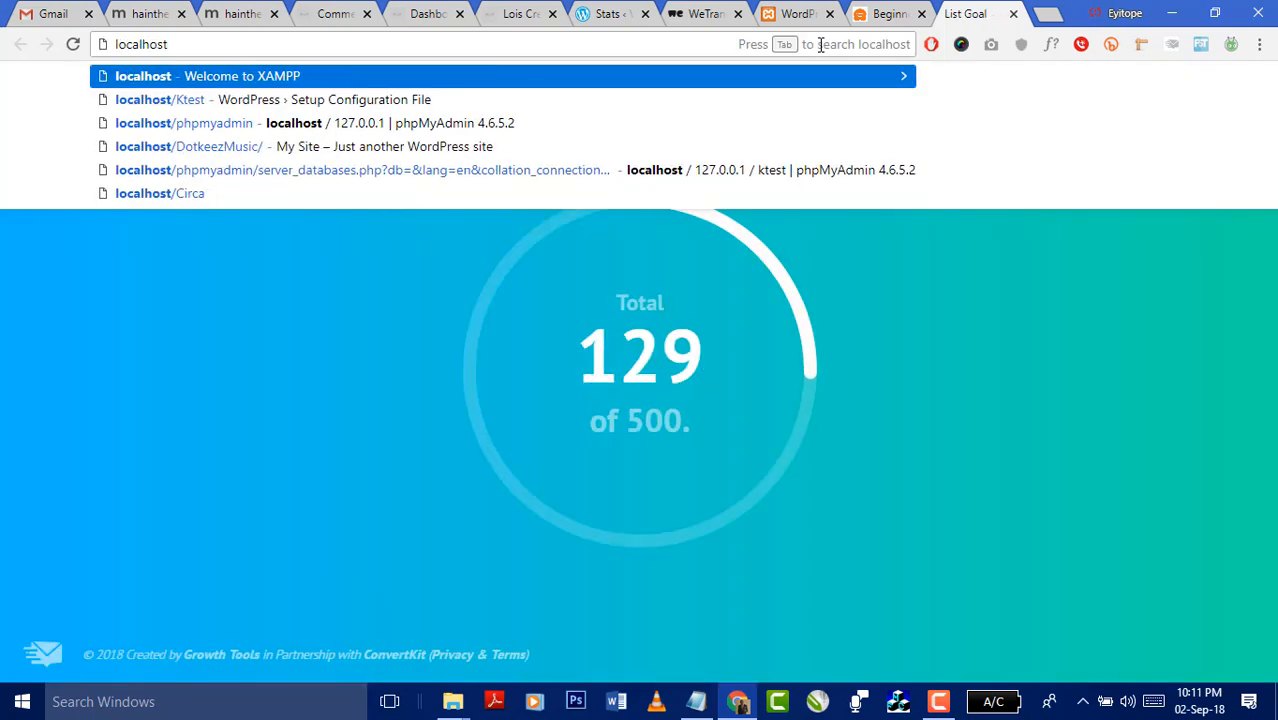
text(/php)
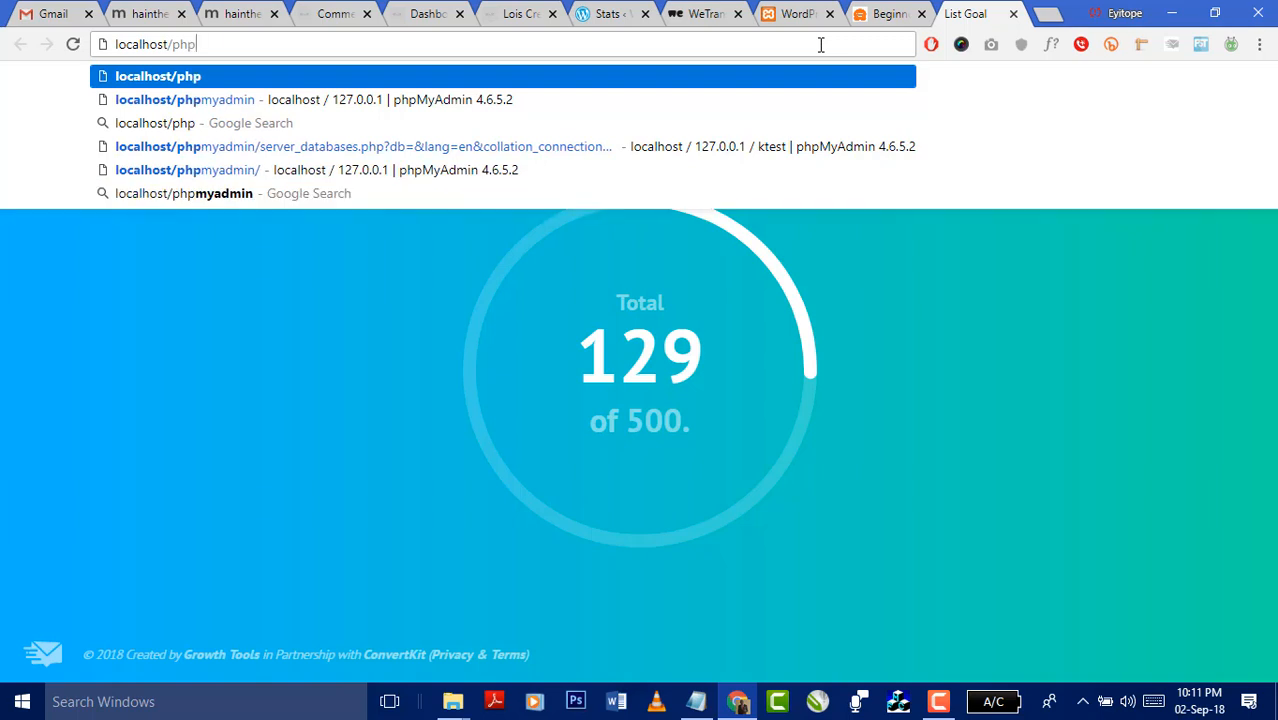
key(Down)
key(Down)
key(Down)
key(Down)
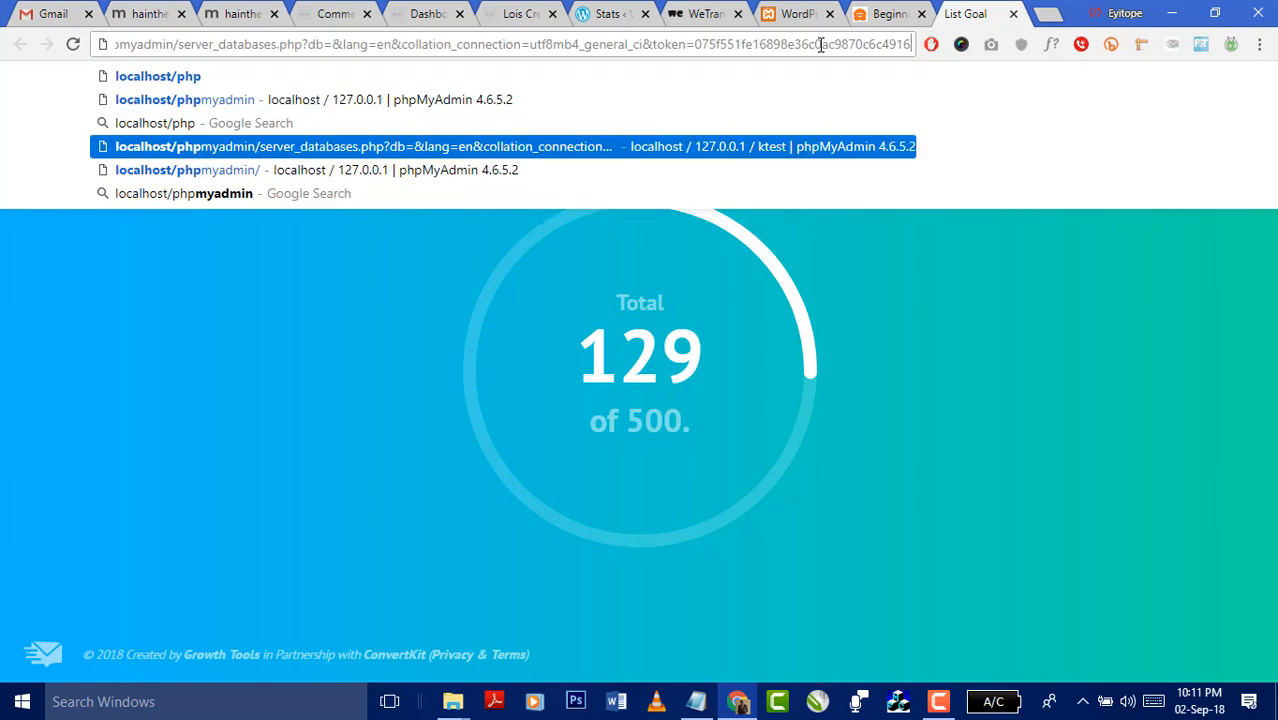
key(Return)
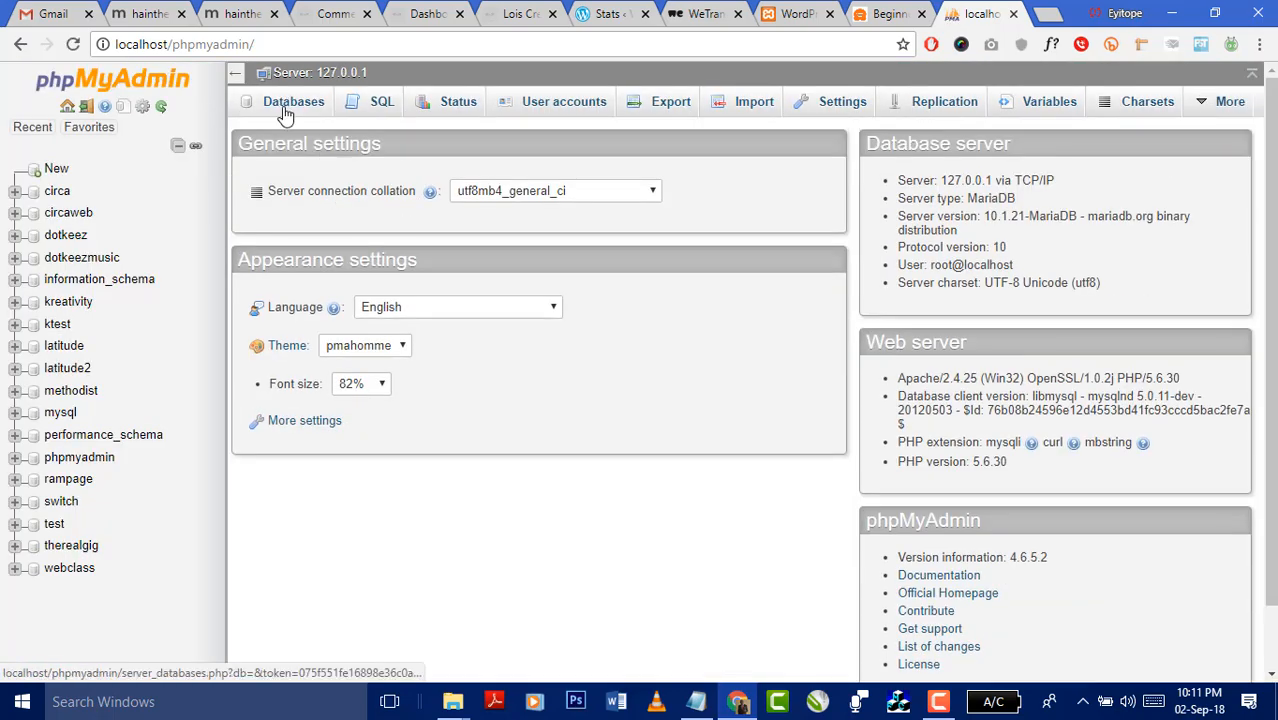
click(287, 105)
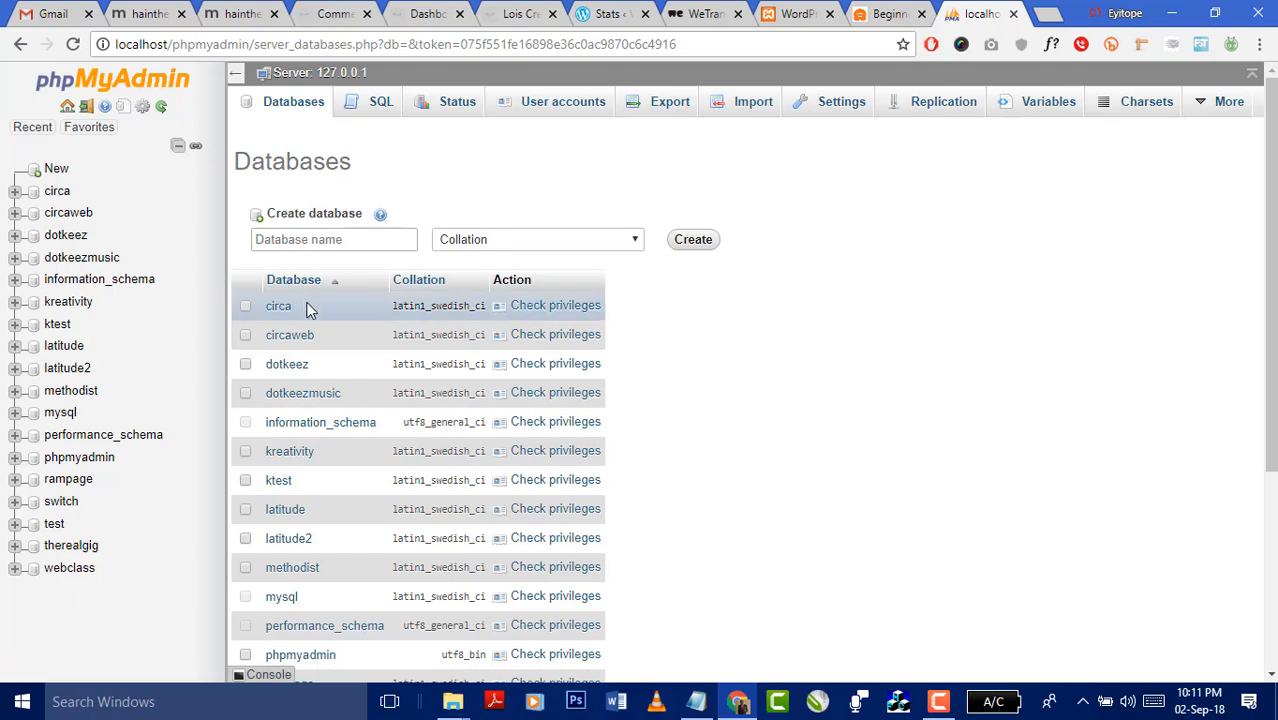
click(539, 483)
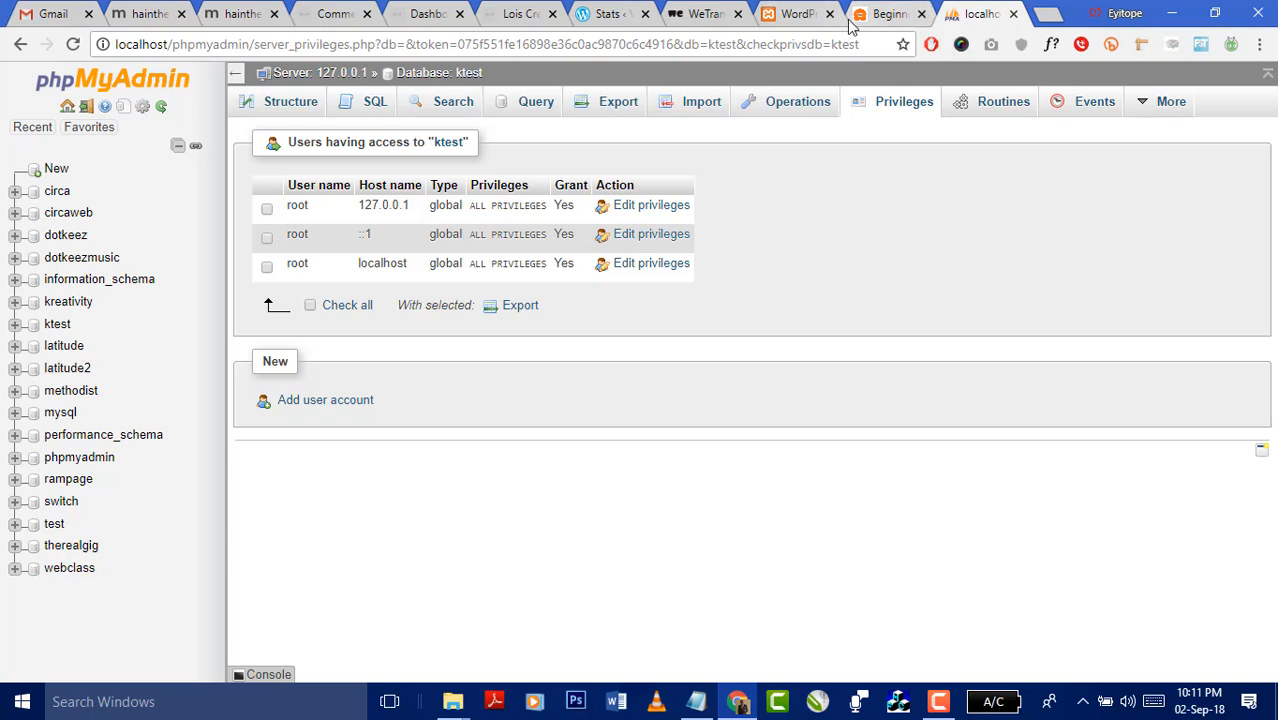
click(795, 16)
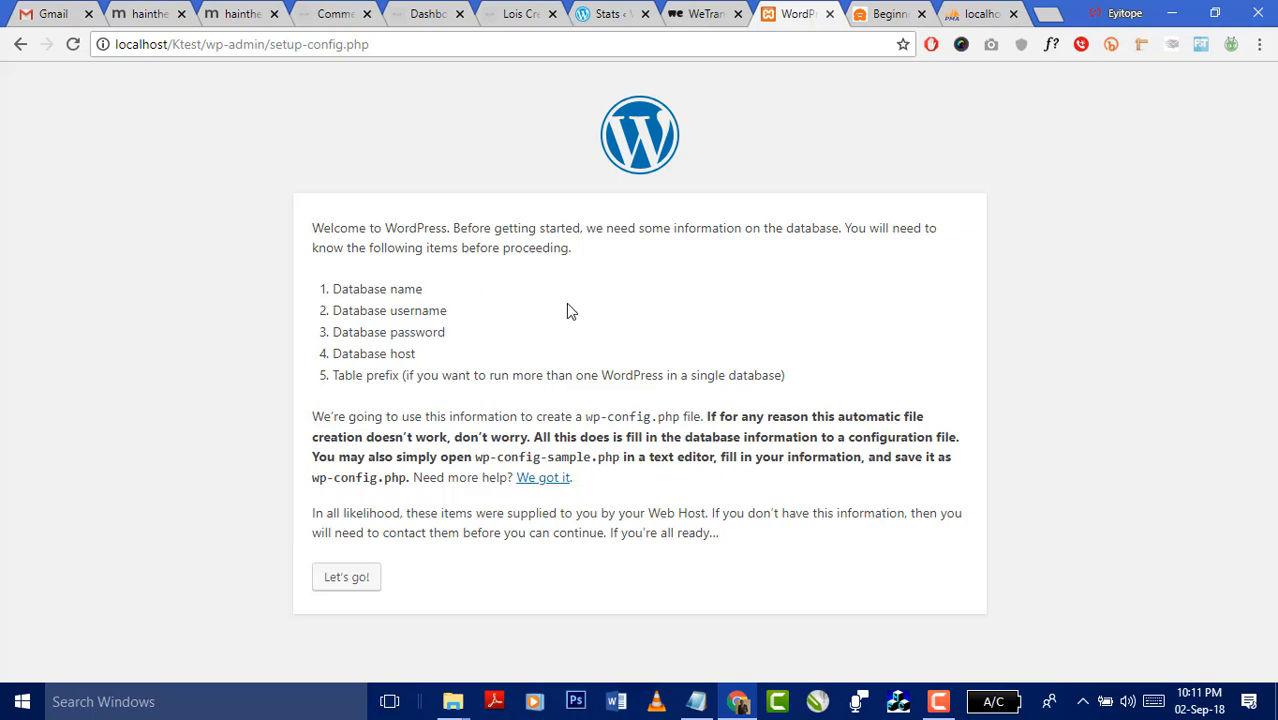
- Review the database username, password and host requirements, then start the connection form
drag(449, 314, 324, 312)
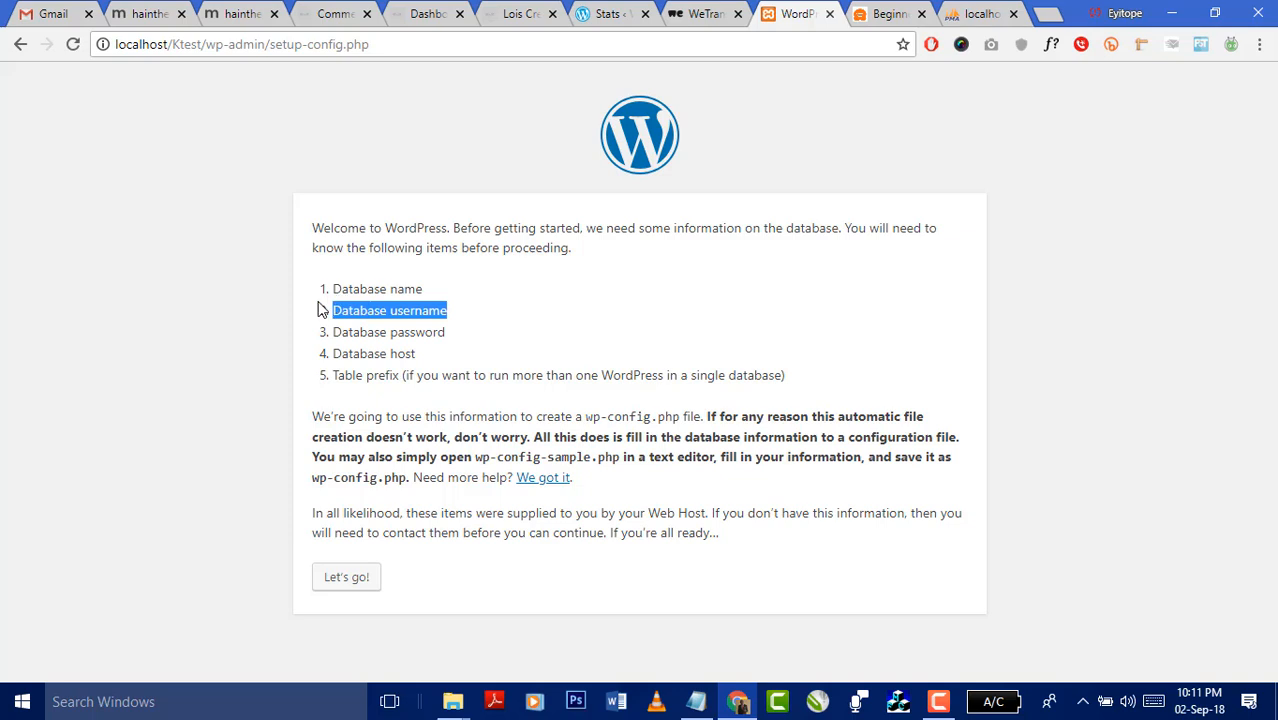
drag(447, 333, 330, 332)
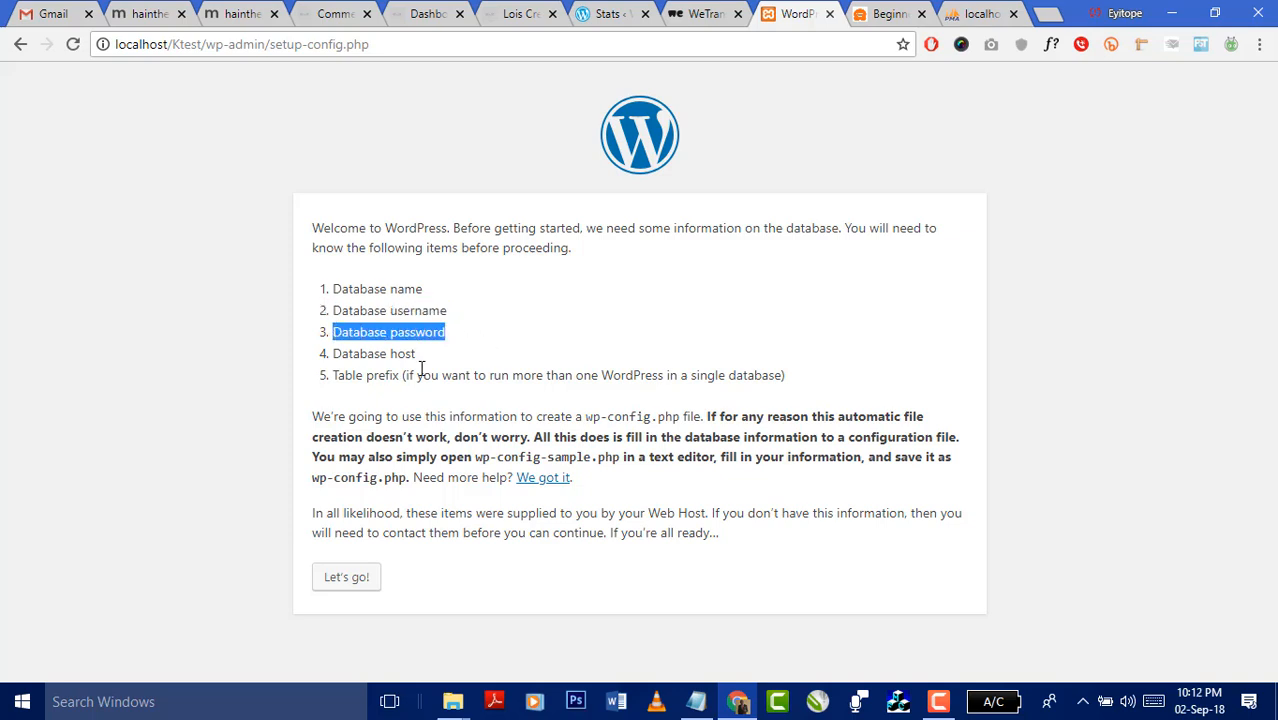
drag(420, 357, 334, 349)
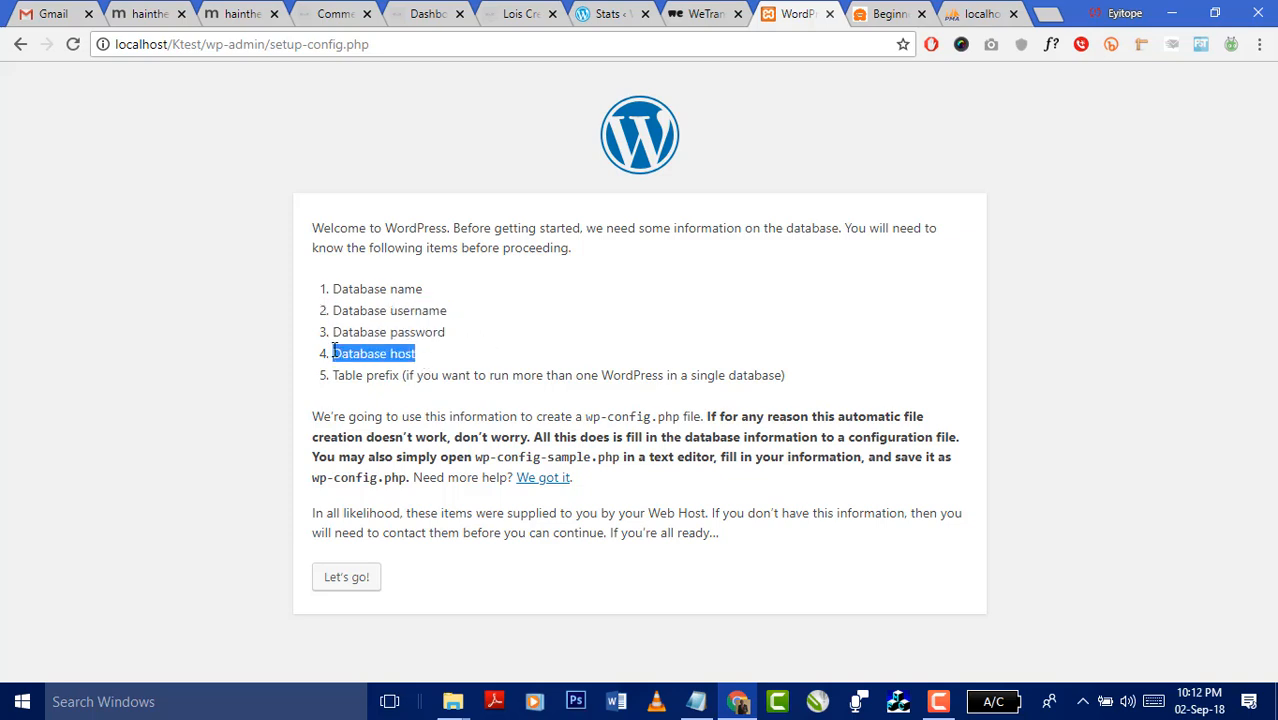
click(491, 383)
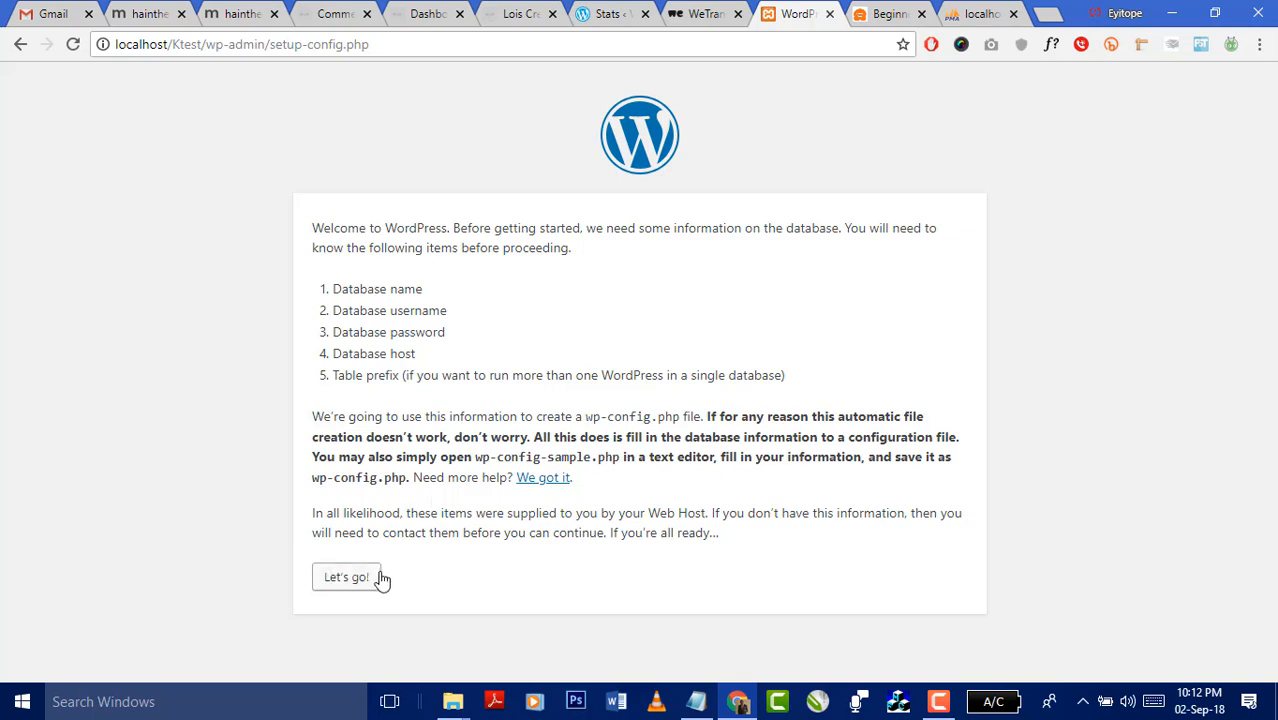
click(351, 580)
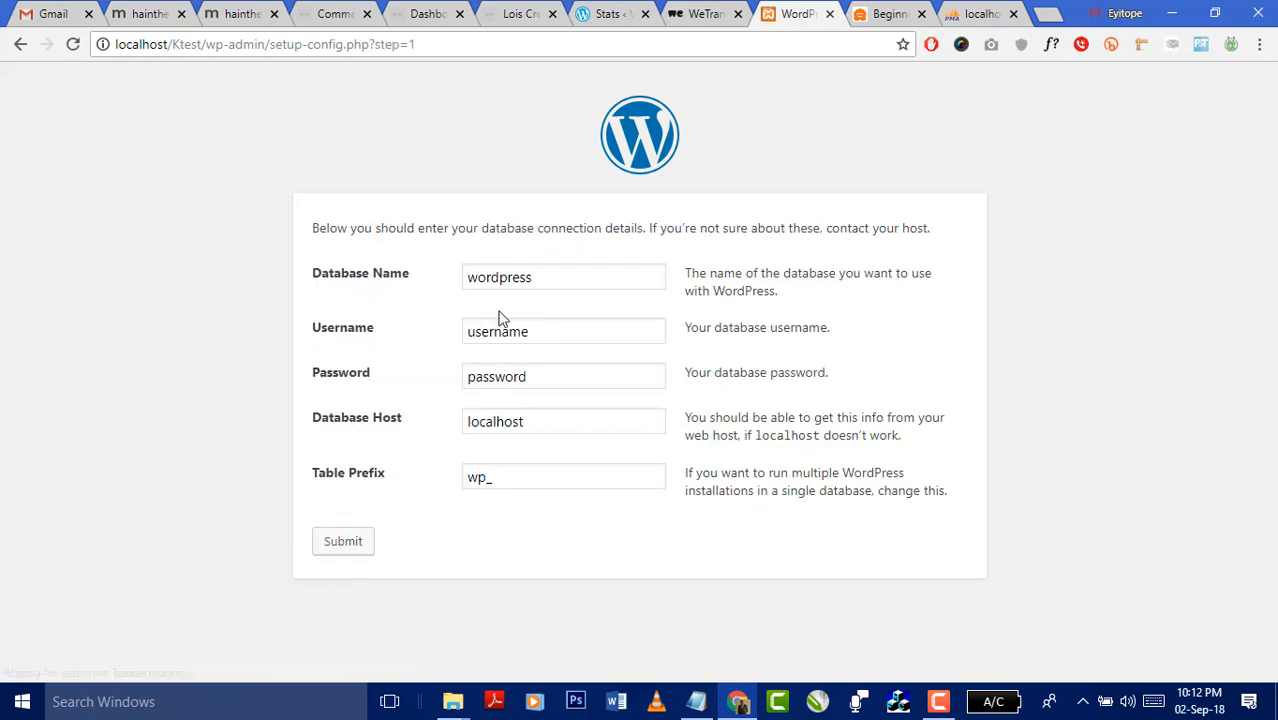
- Connect to database ktest as user root with an empty password, then run the install
double_click(551, 277)
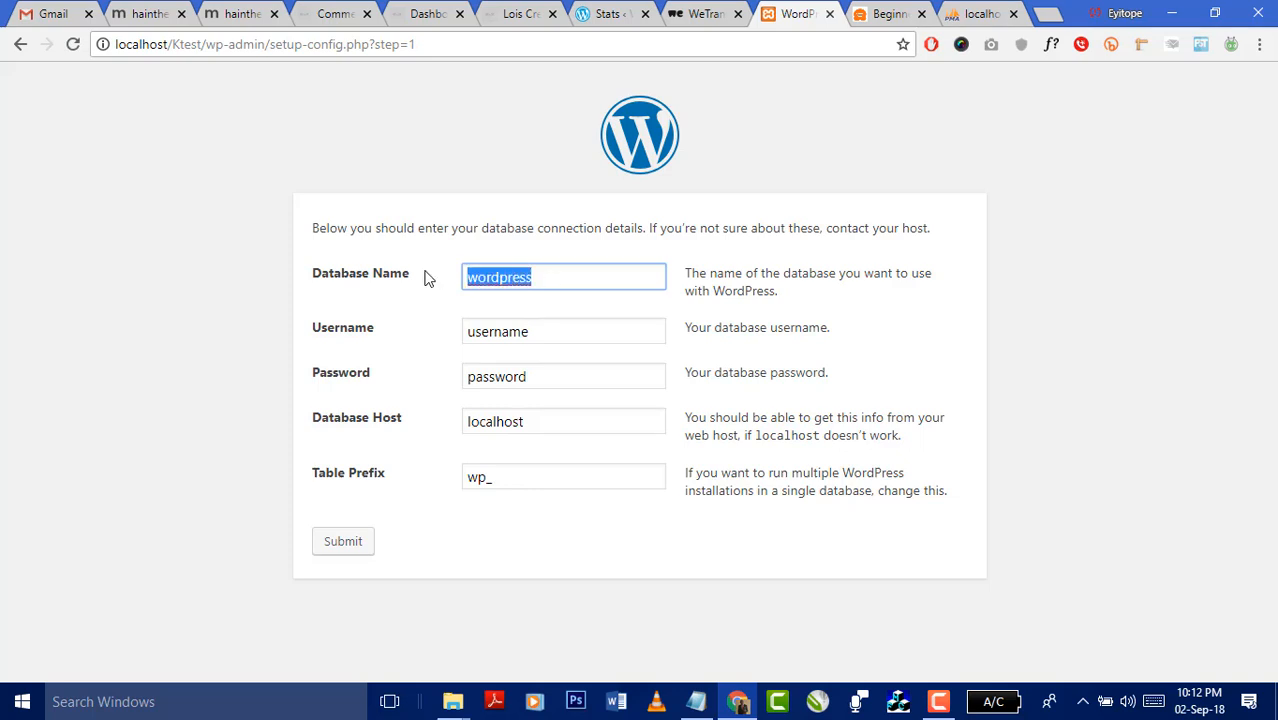
text(ktest)
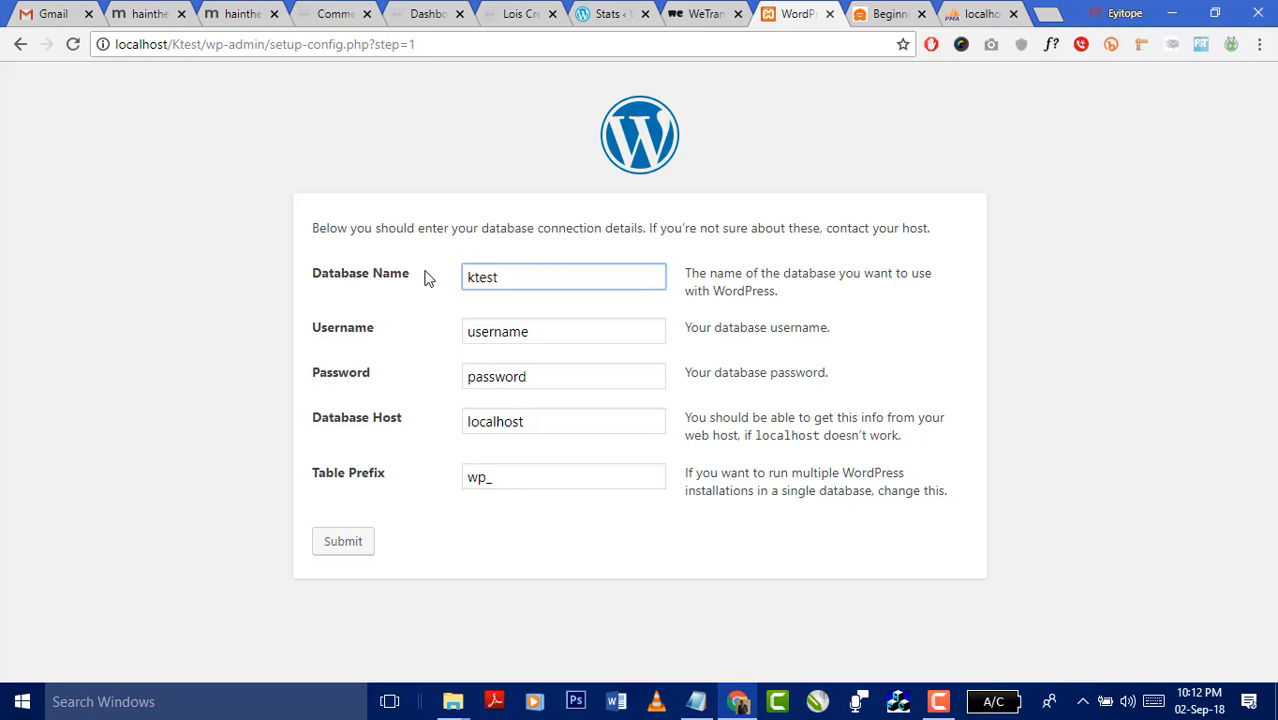
key(Tab)
text(root)
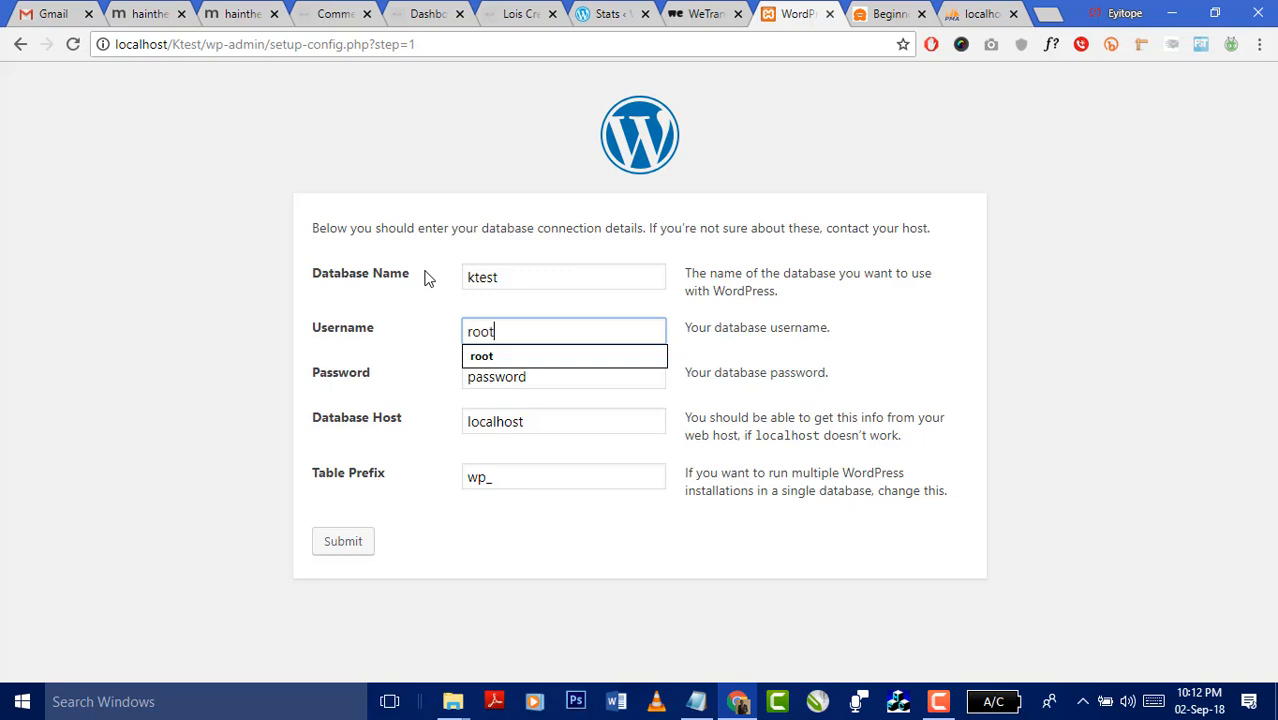
key(Tab)
key(BackSpace)
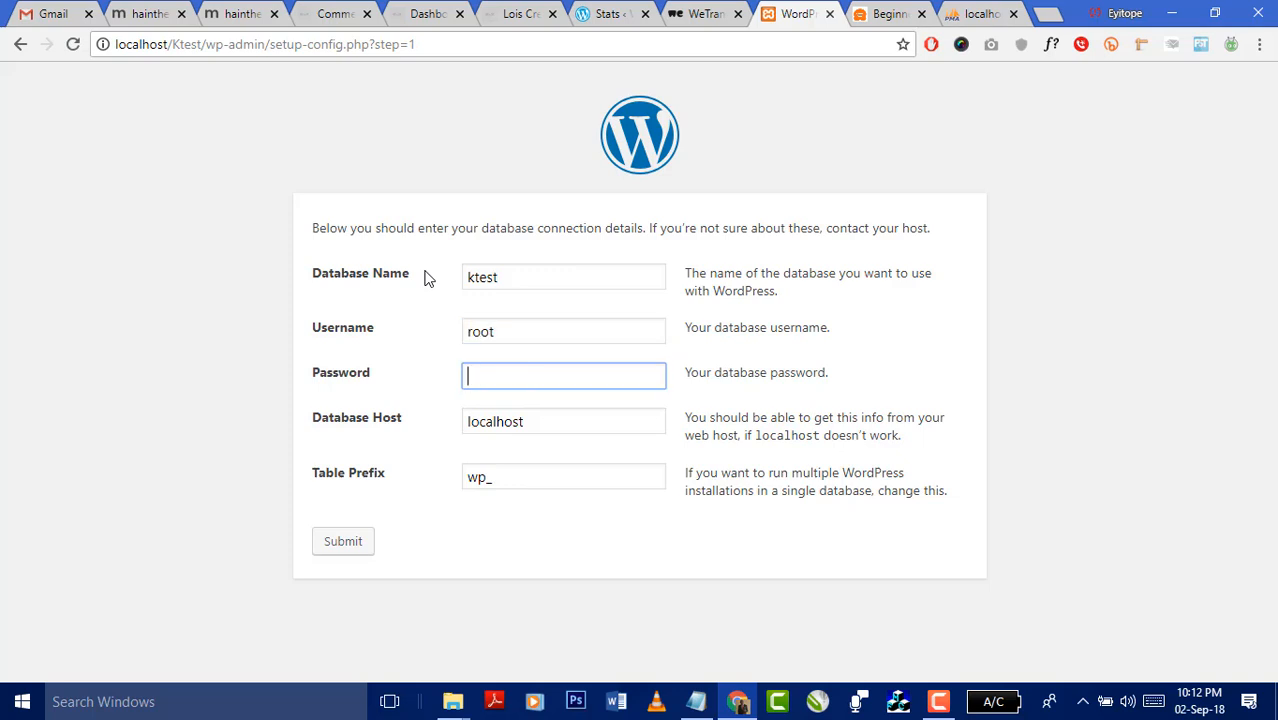
click(343, 543)
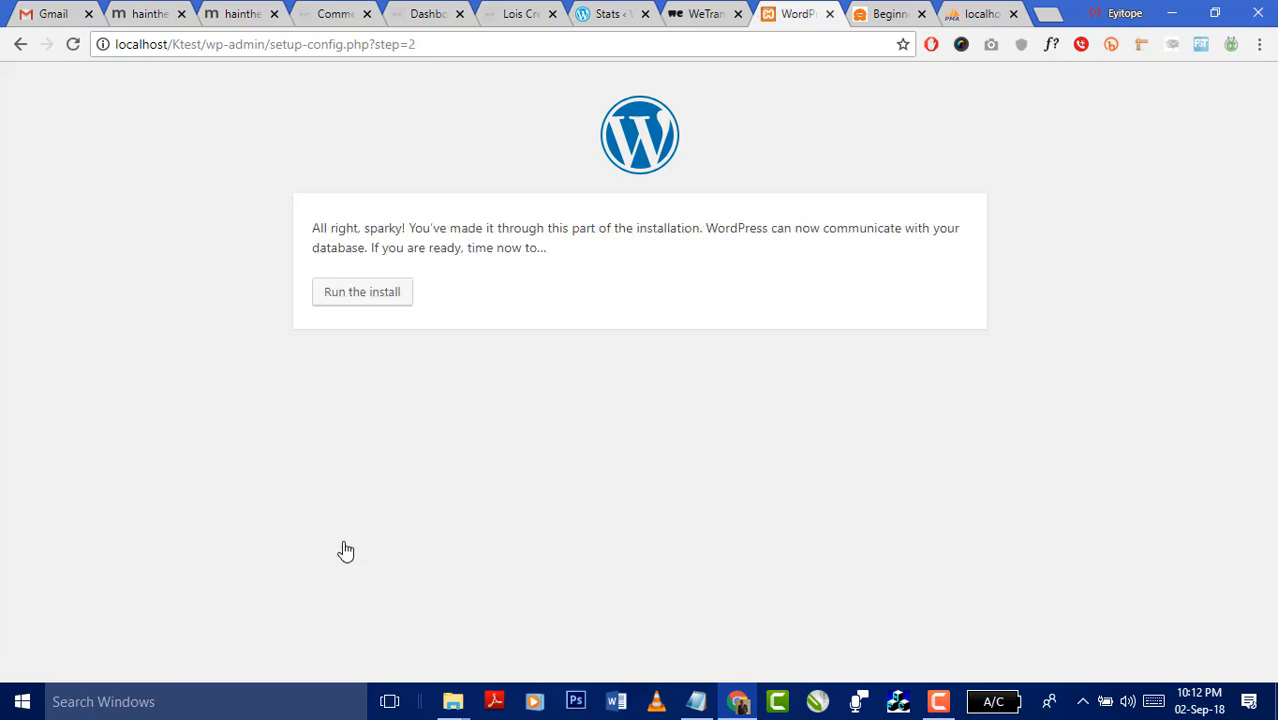
click(400, 298)
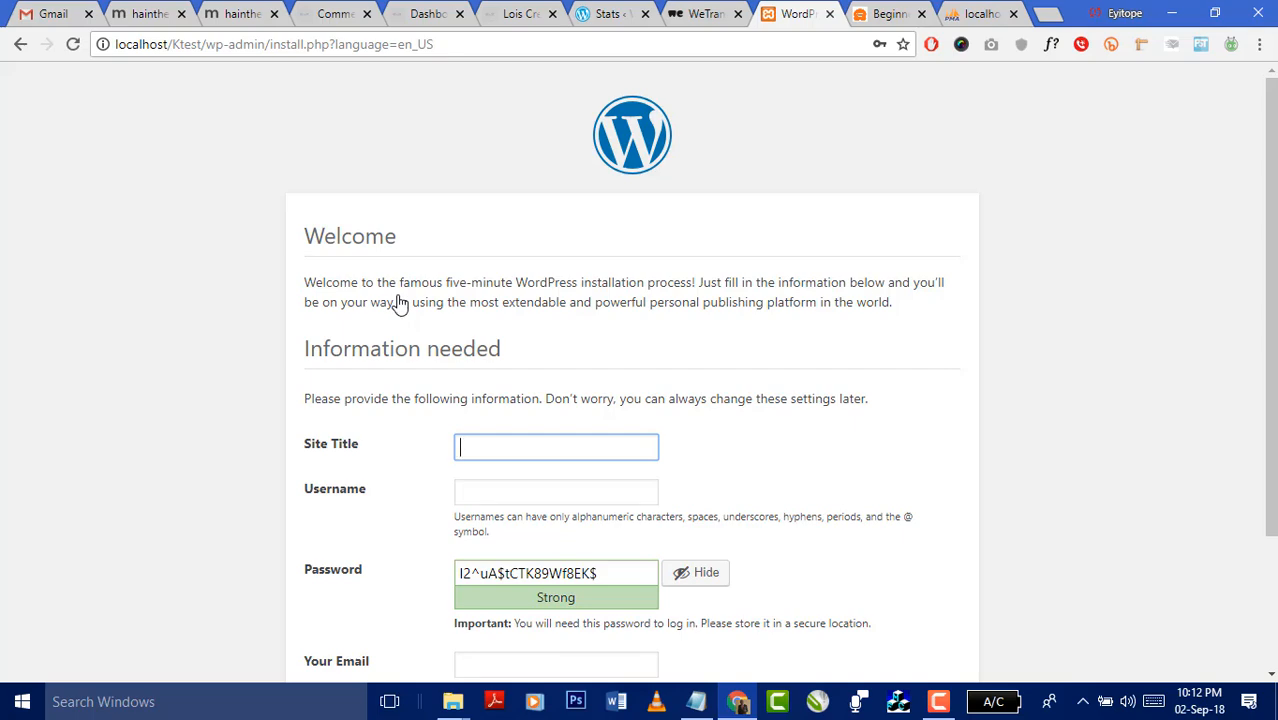
scroll(690, 251, down, 2)
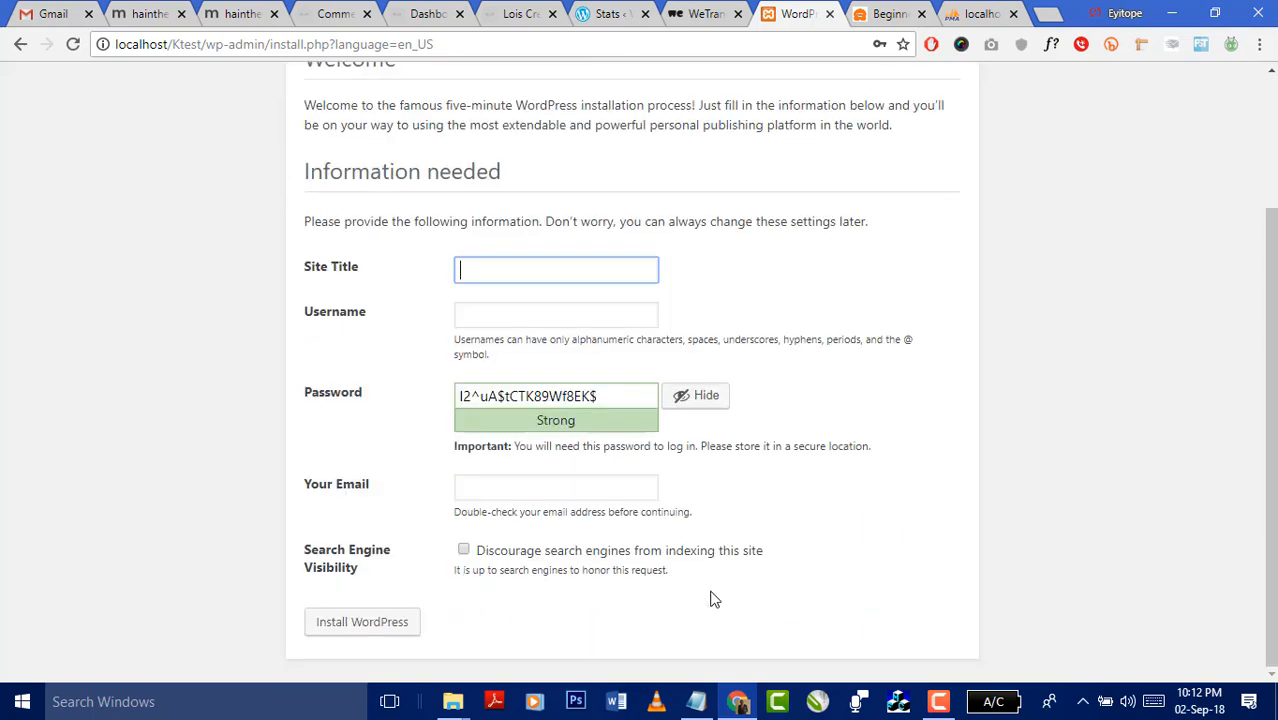
- Add the note '4. For us to enter into the wordpress backend, we need to set certain parameters'
click(697, 701)
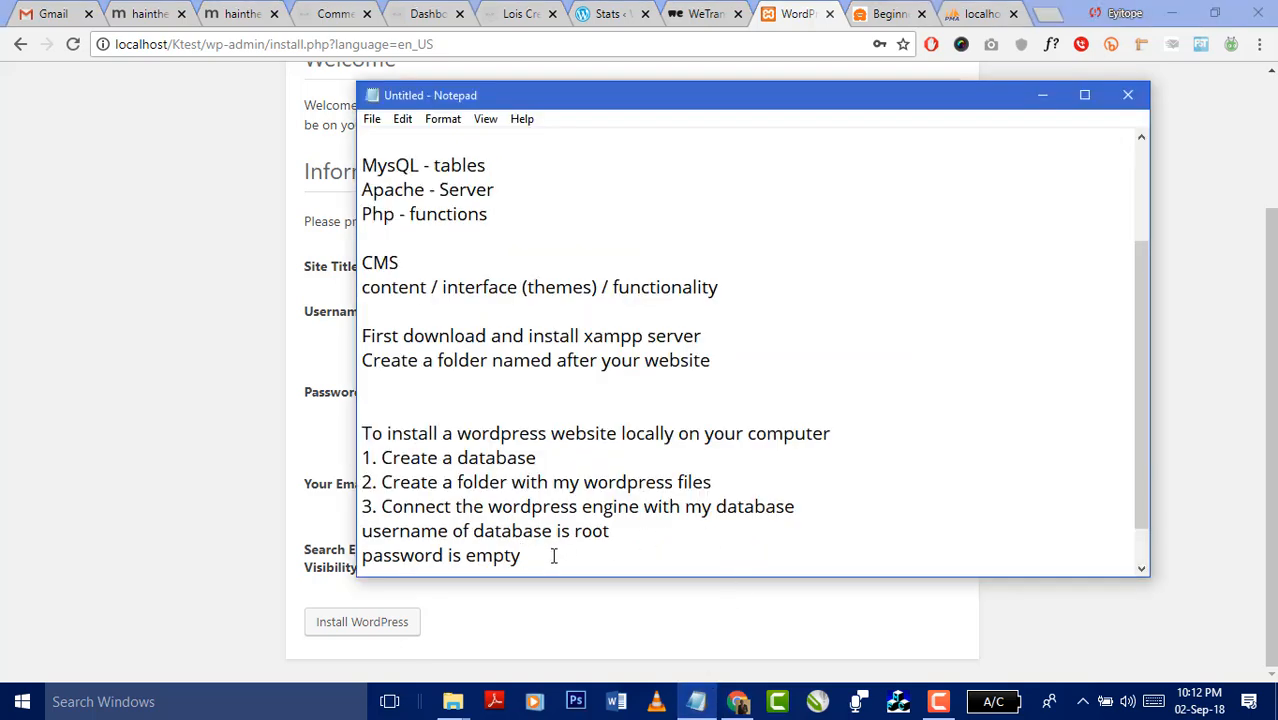
key(Return)
text(4.)
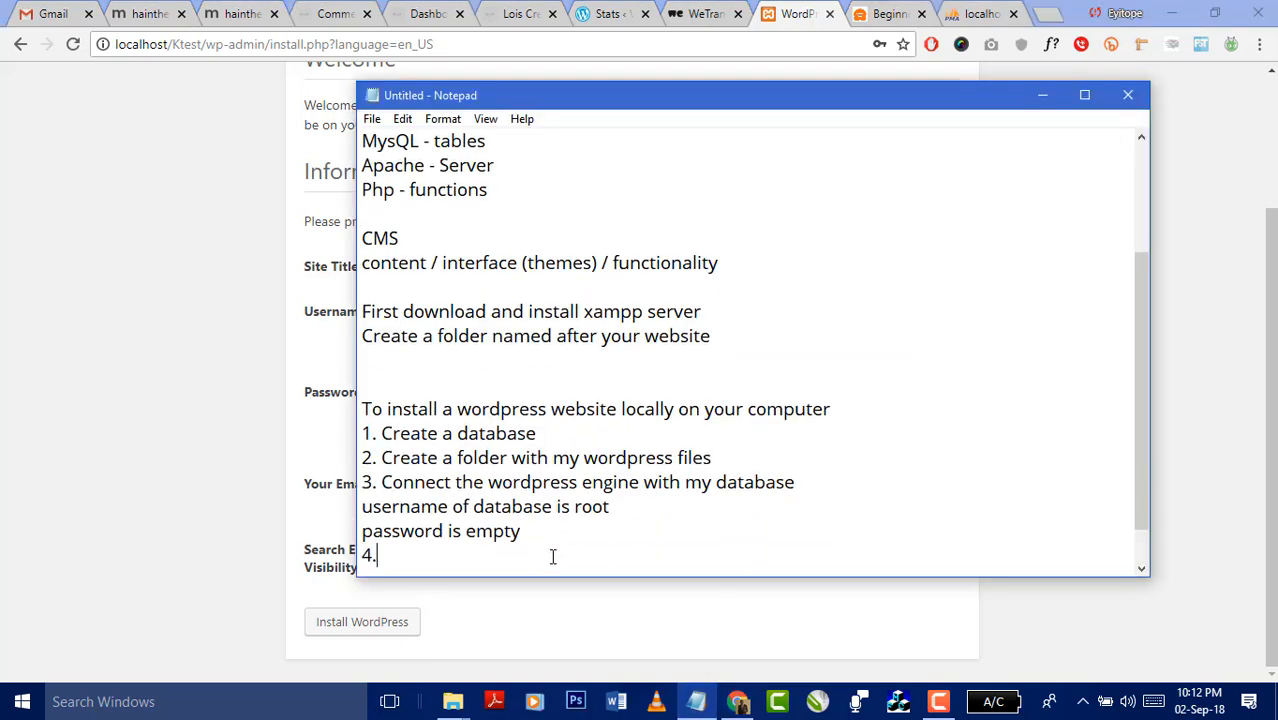
text(us to enter into the wrd)
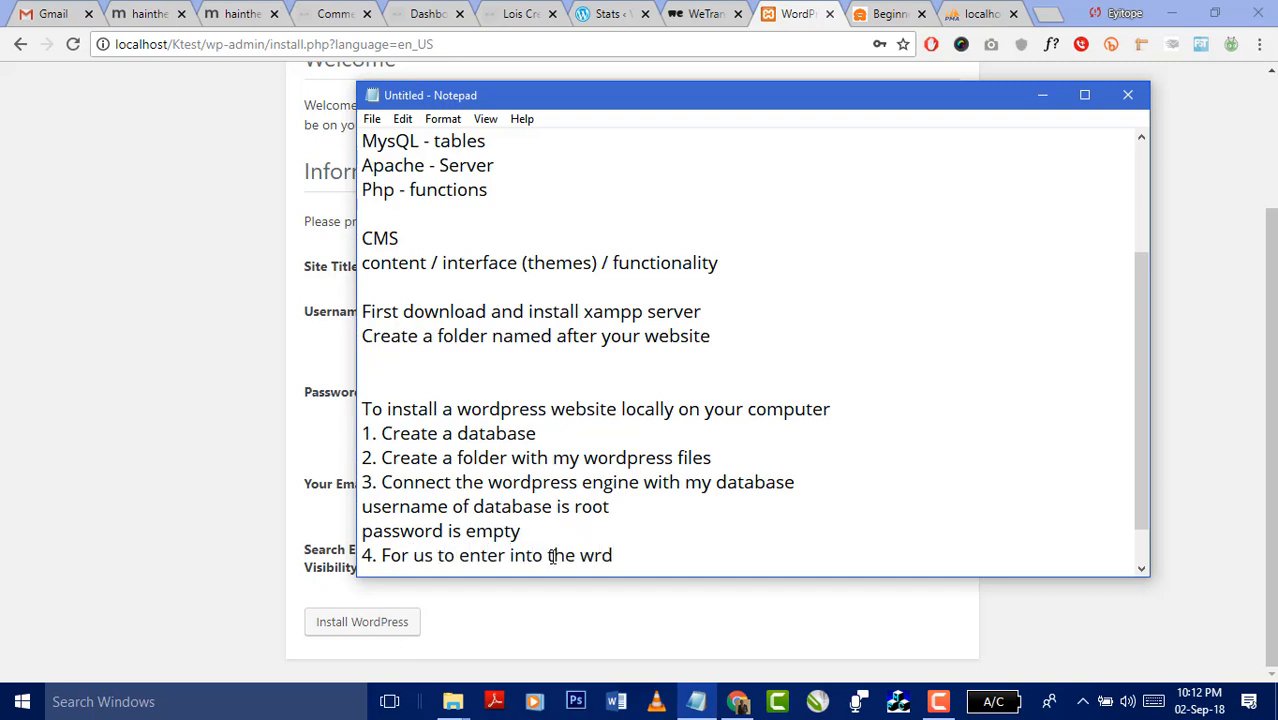
key(BackSpace)
key(BackSpace)
text(ordpress bank)
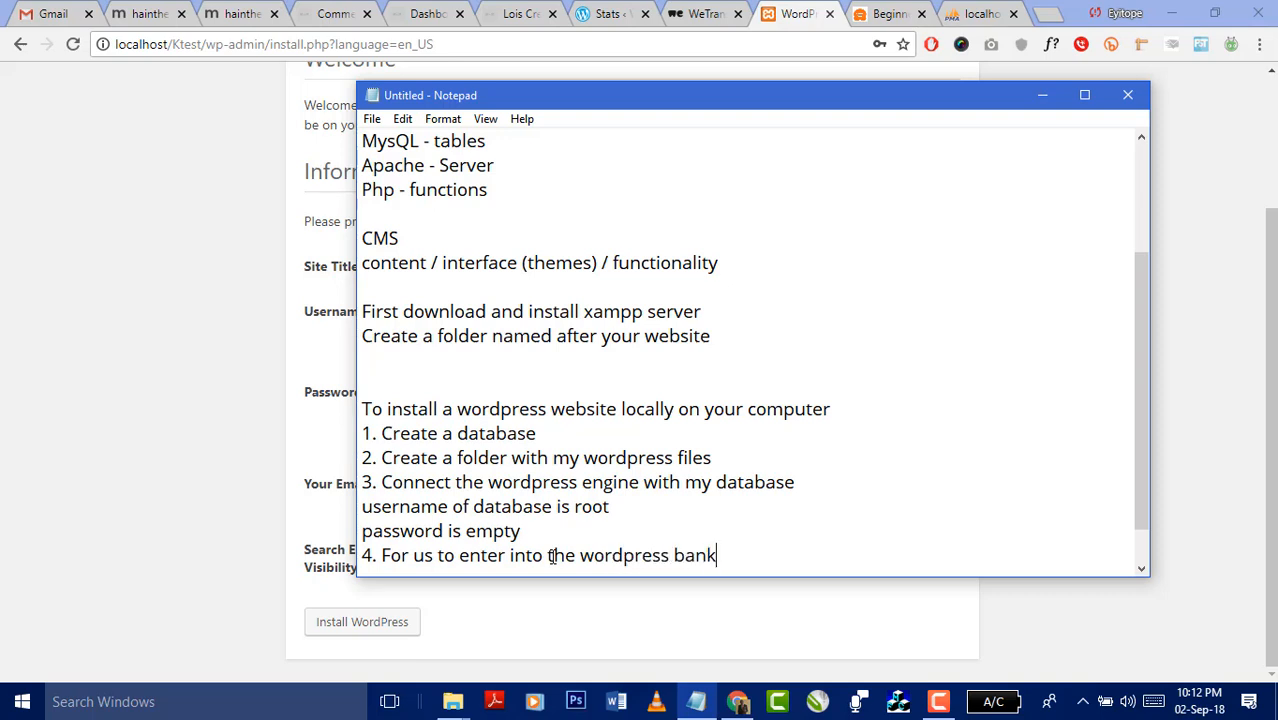
key(BackSpace)
key(BackSpace)
key(BackSpace)
text(ackend, we ned)
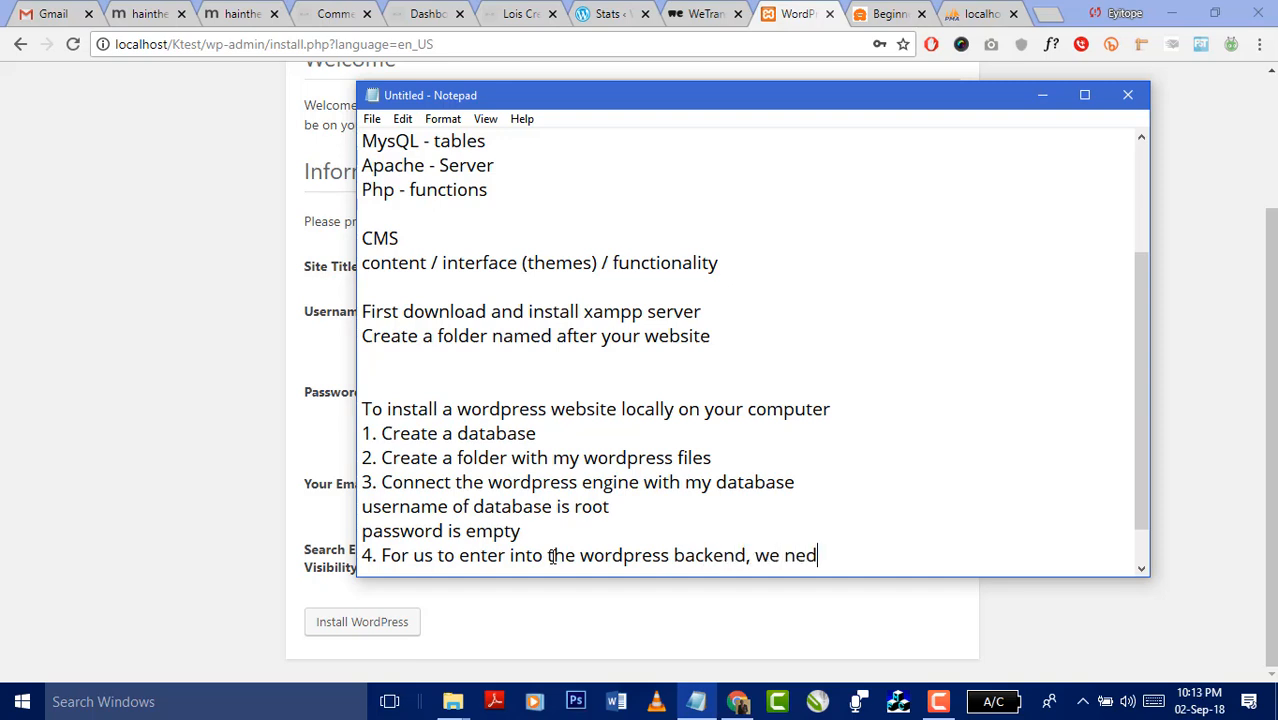
key(BackSpace)
text(ed to set ce)
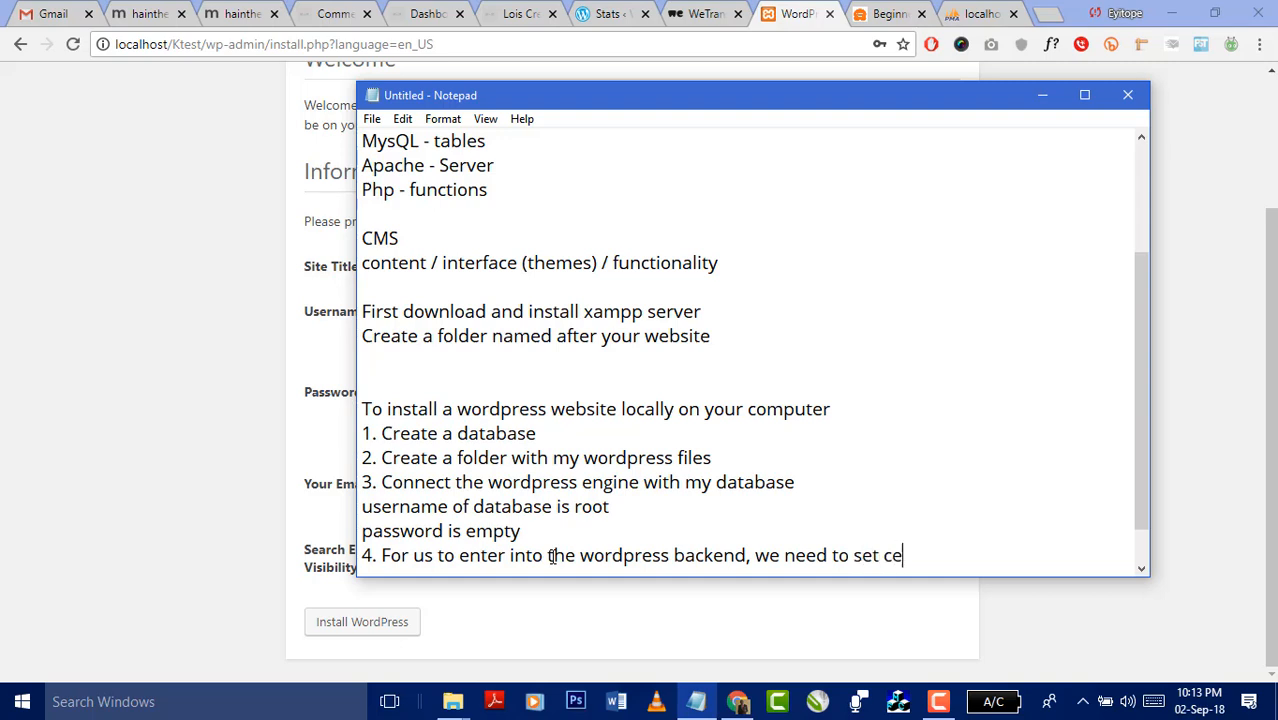
text(rtain param)
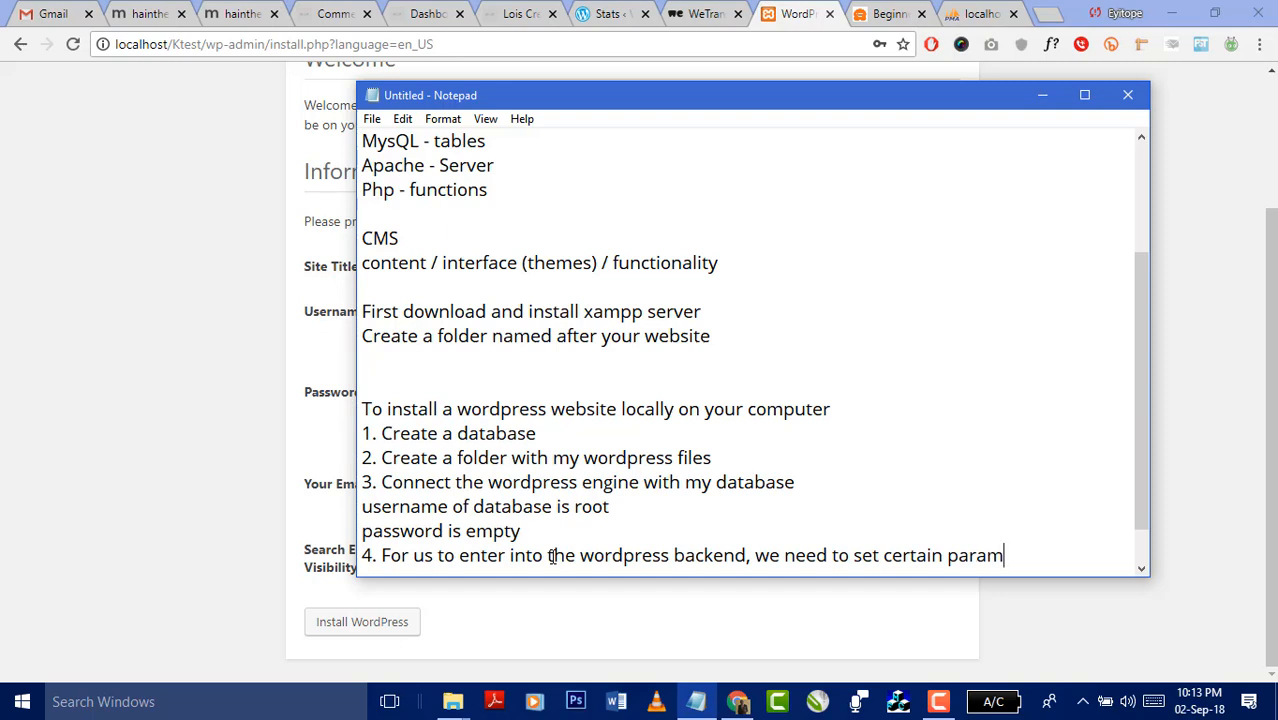
text(eters)
click(183, 424)
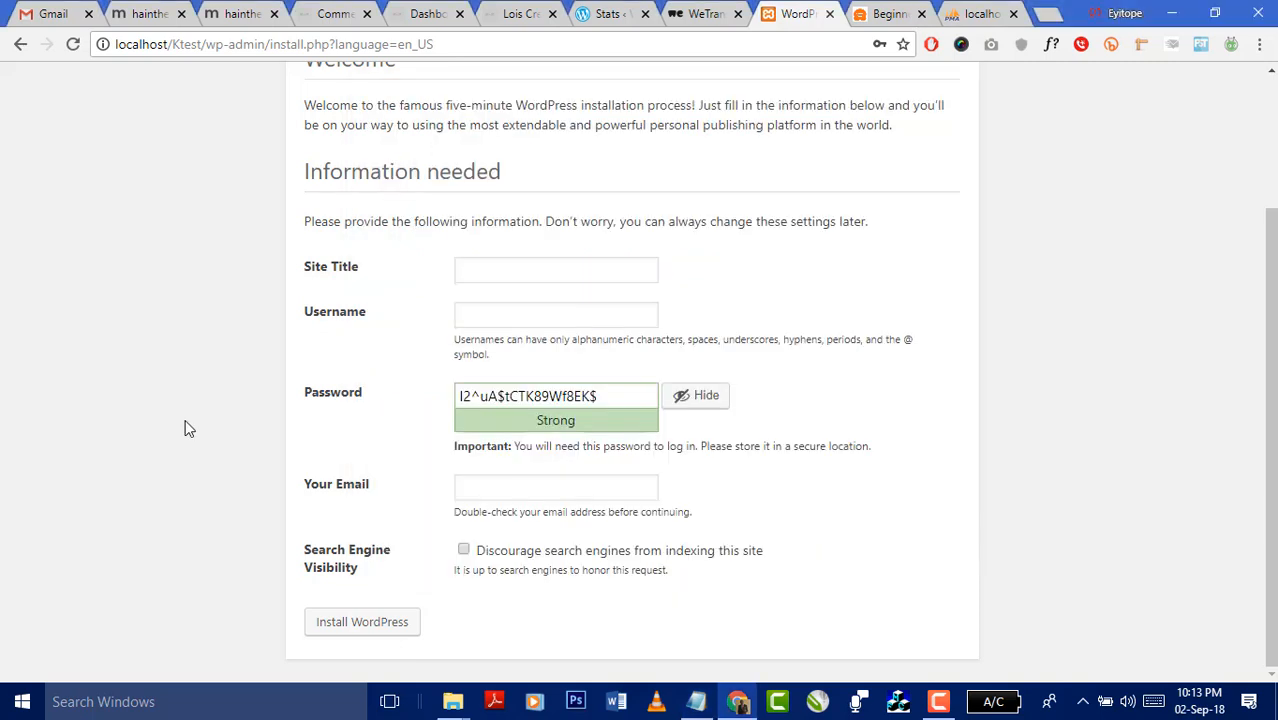
- Enter site title 'Kenny's Website Test' and username ktest, then select the generated password
click(486, 273)
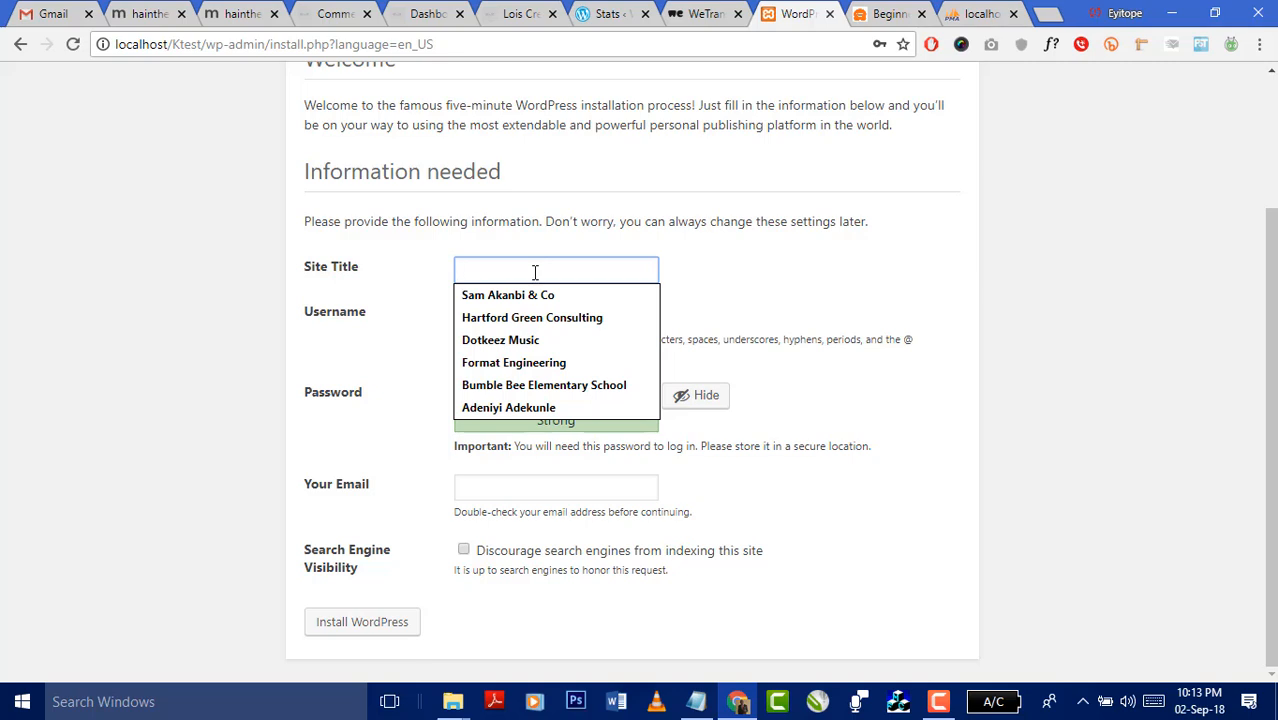
text(Kenny's )
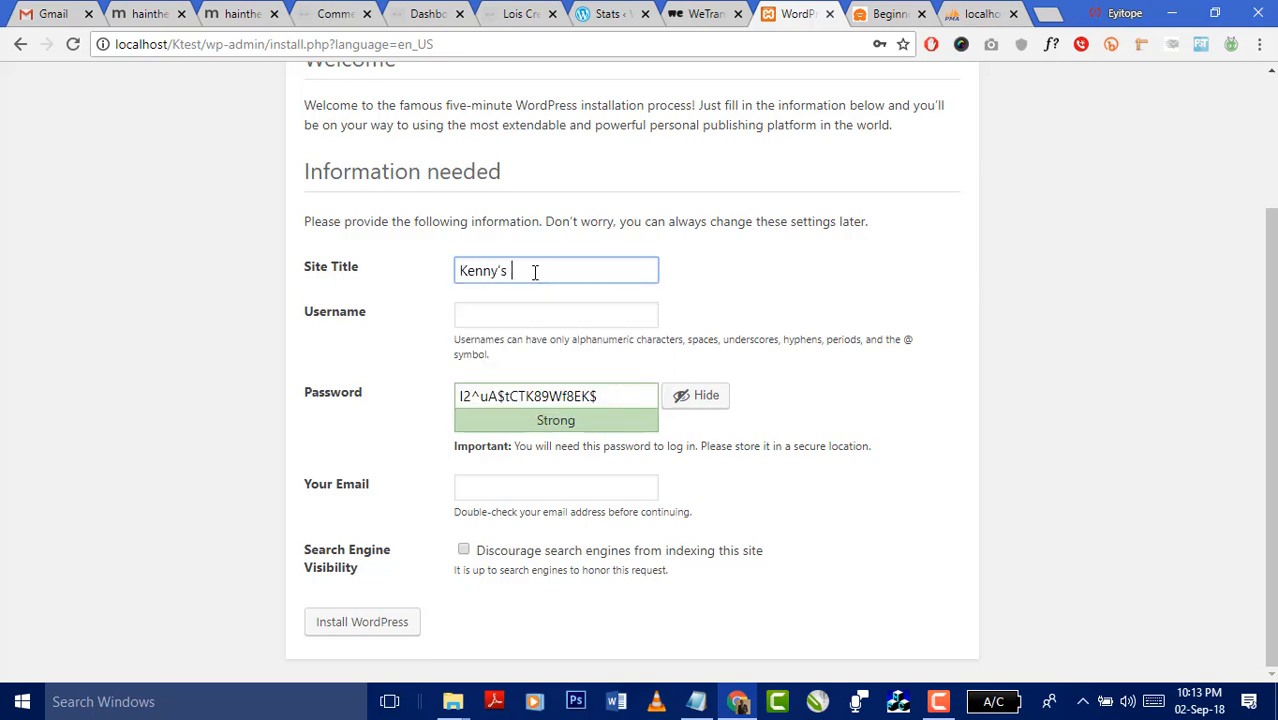
text(Website Test)
click(534, 315)
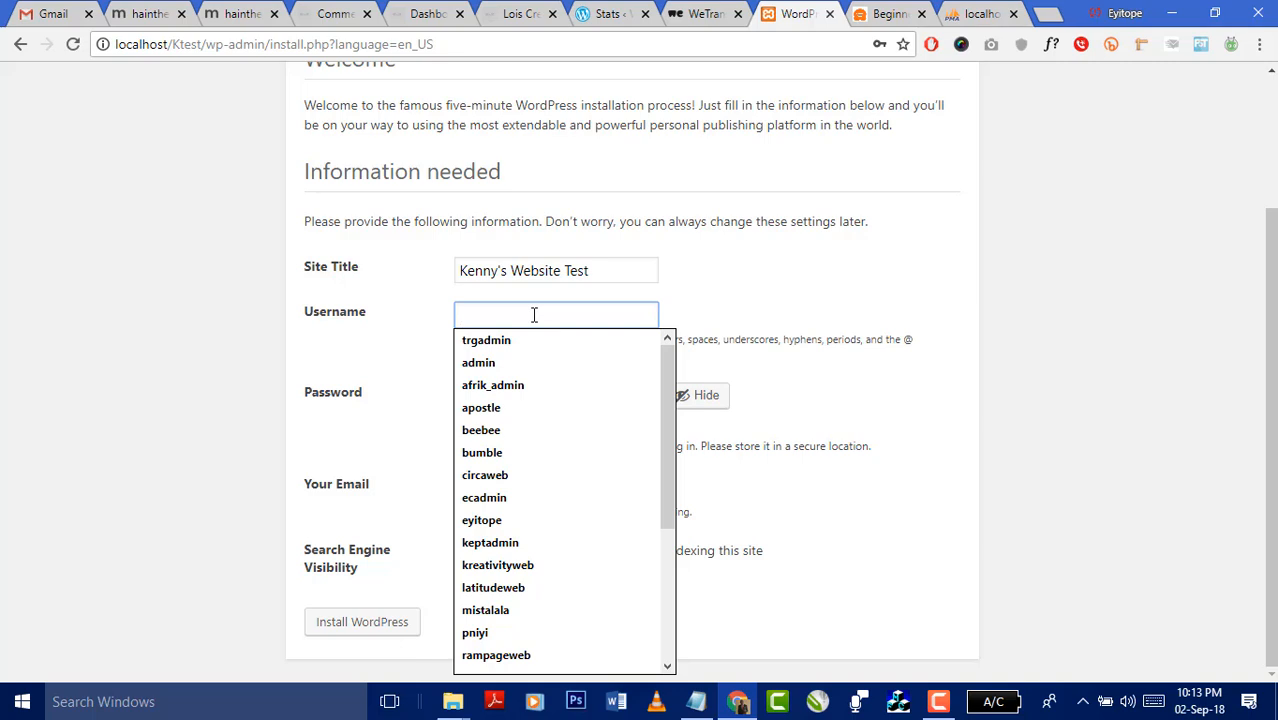
text(ktest)
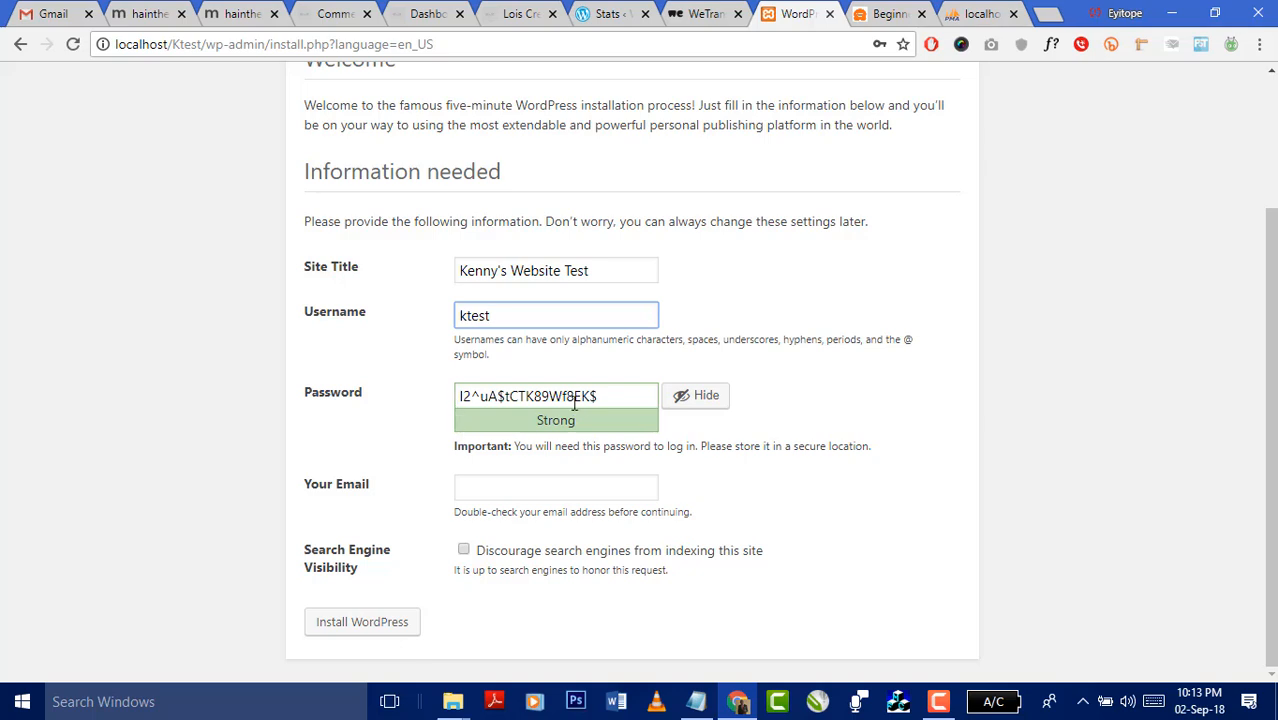
click(612, 397)
drag(622, 395, 422, 406)
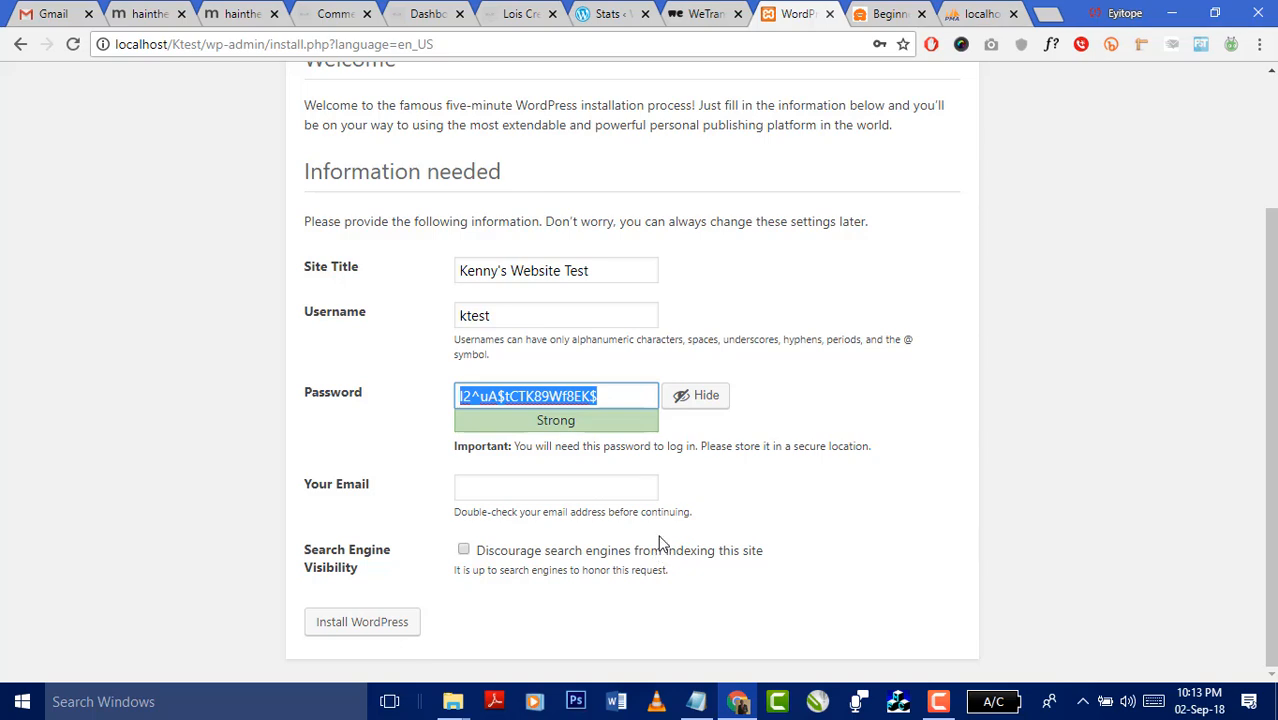
- Record the admin login in the notes as 'u: ktest' and 'p:' with the pasted password
click(697, 700)
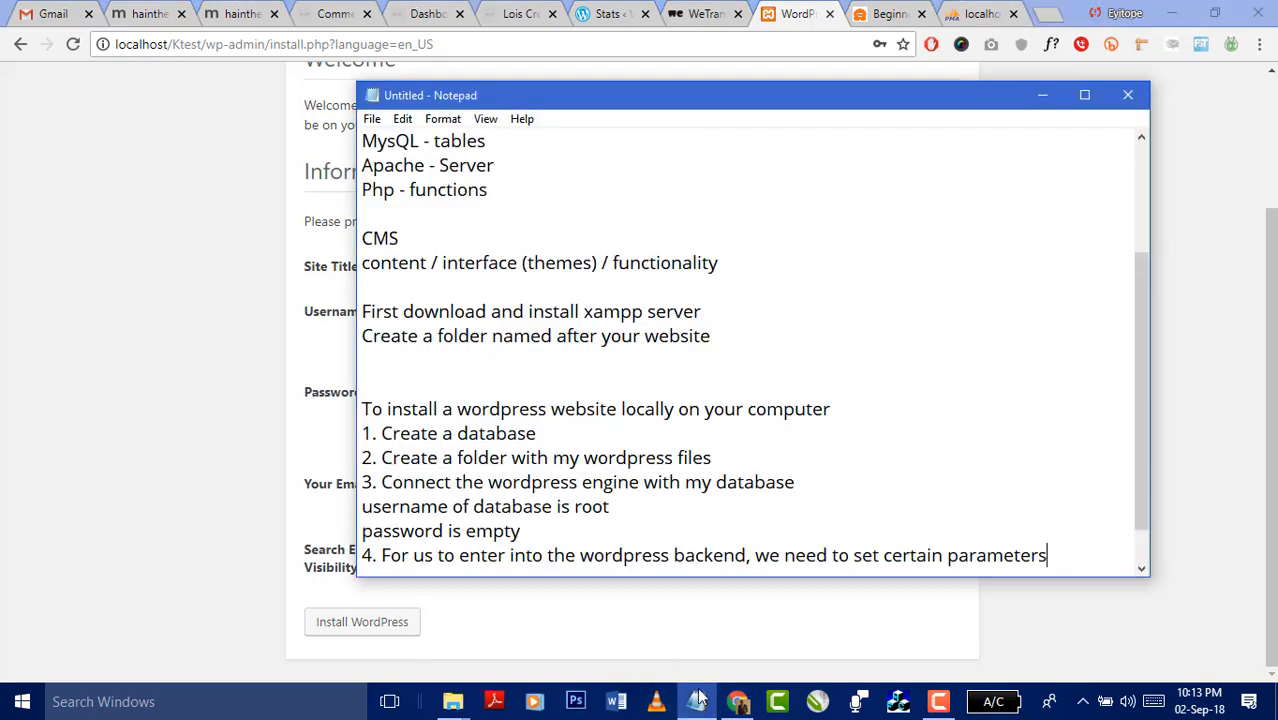
scroll(1118, 515, down, 1)
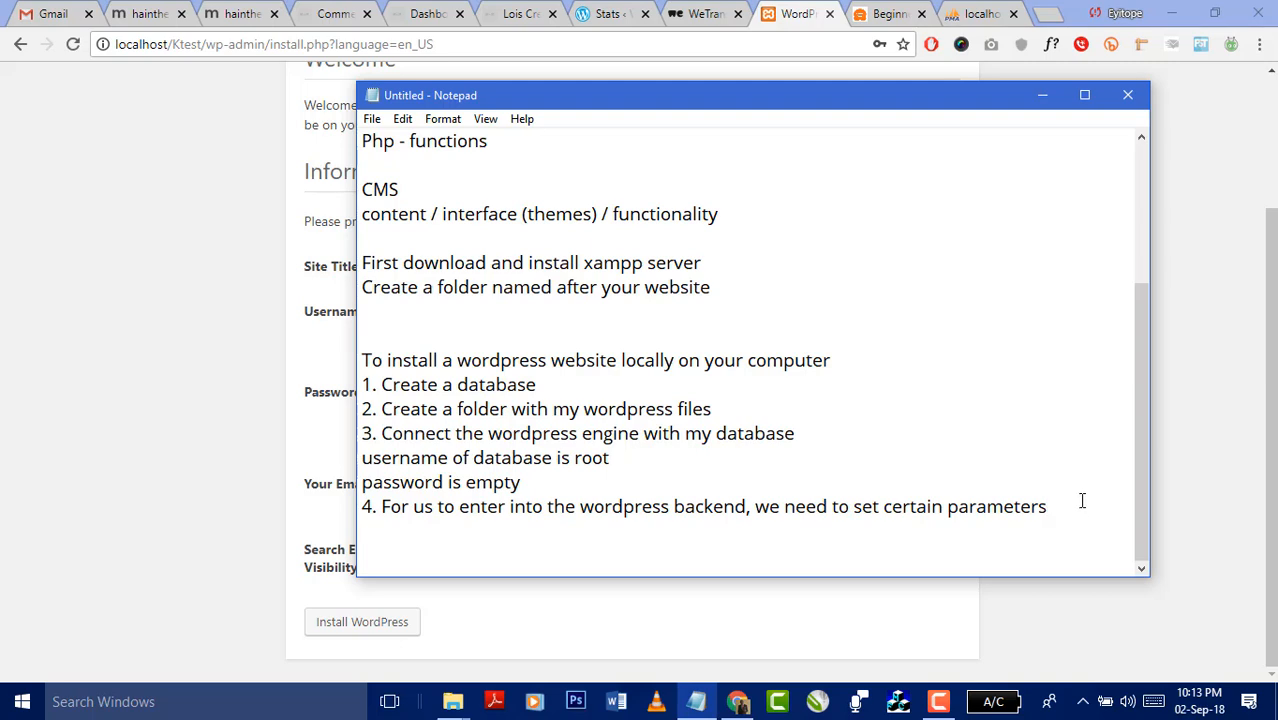
key(Return)
key(Return)
key(ctrl+v)
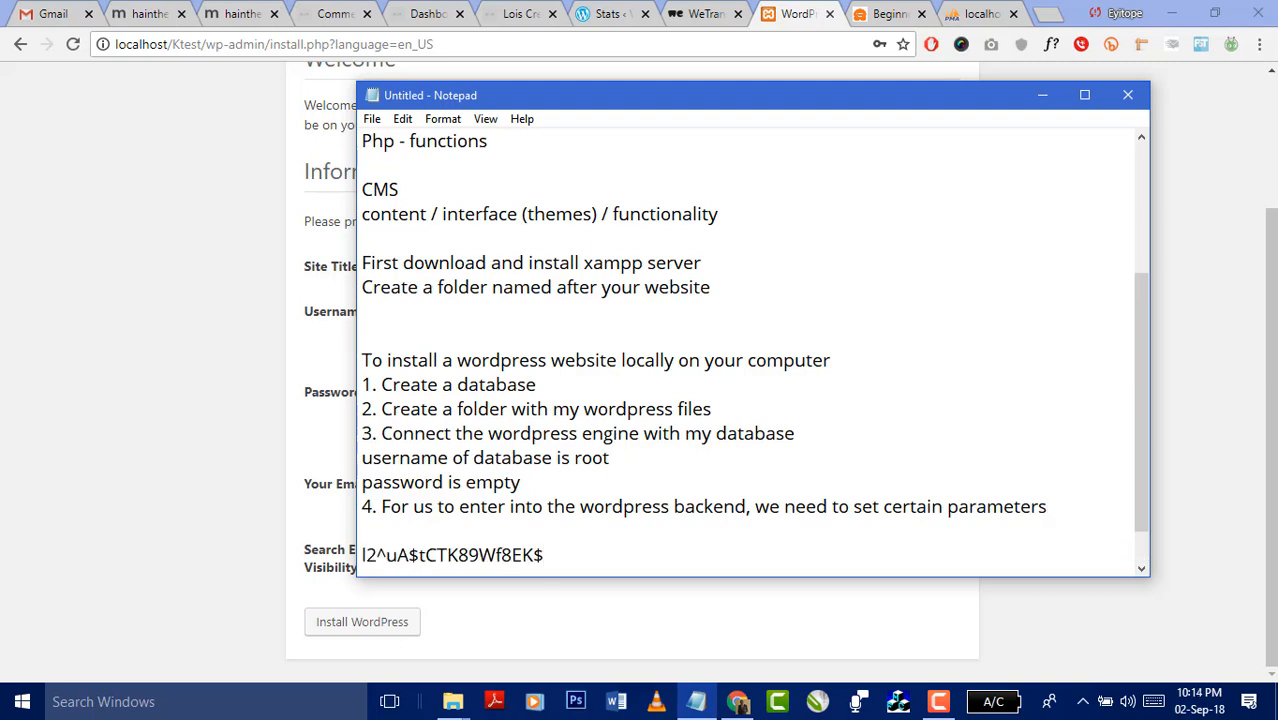
key(Home)
text(p:)
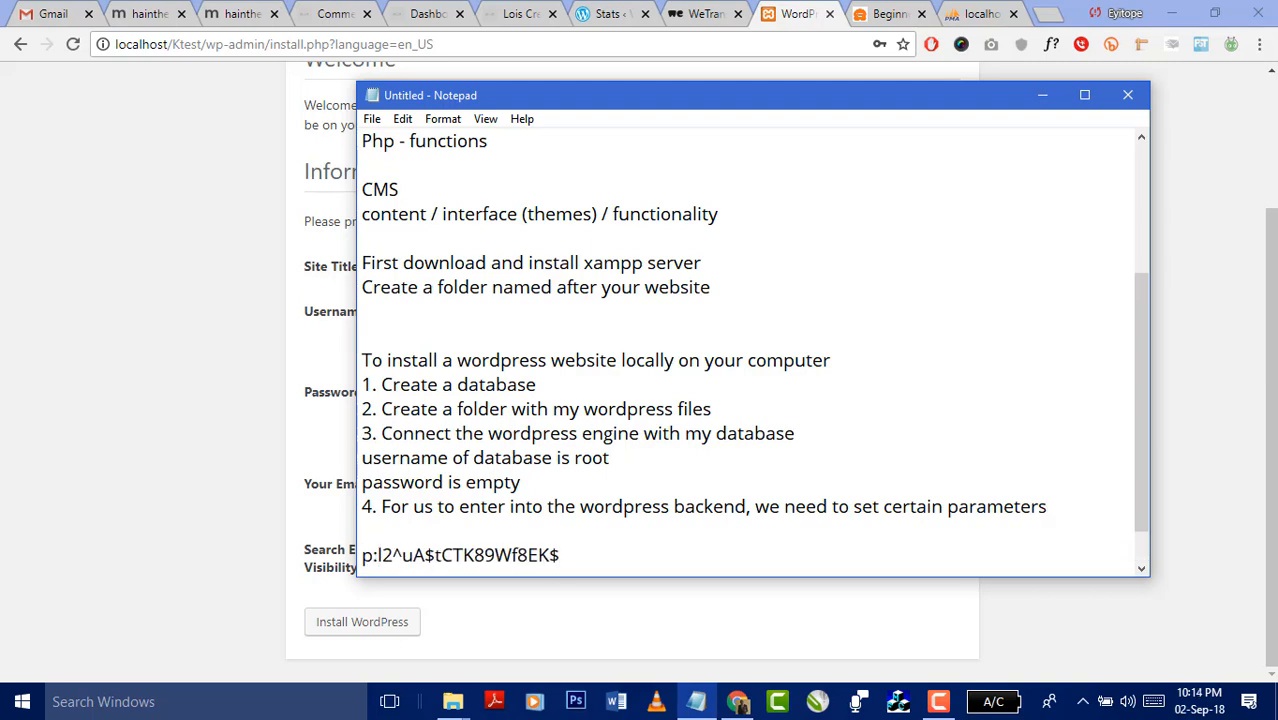
key(Up)
key(Return)
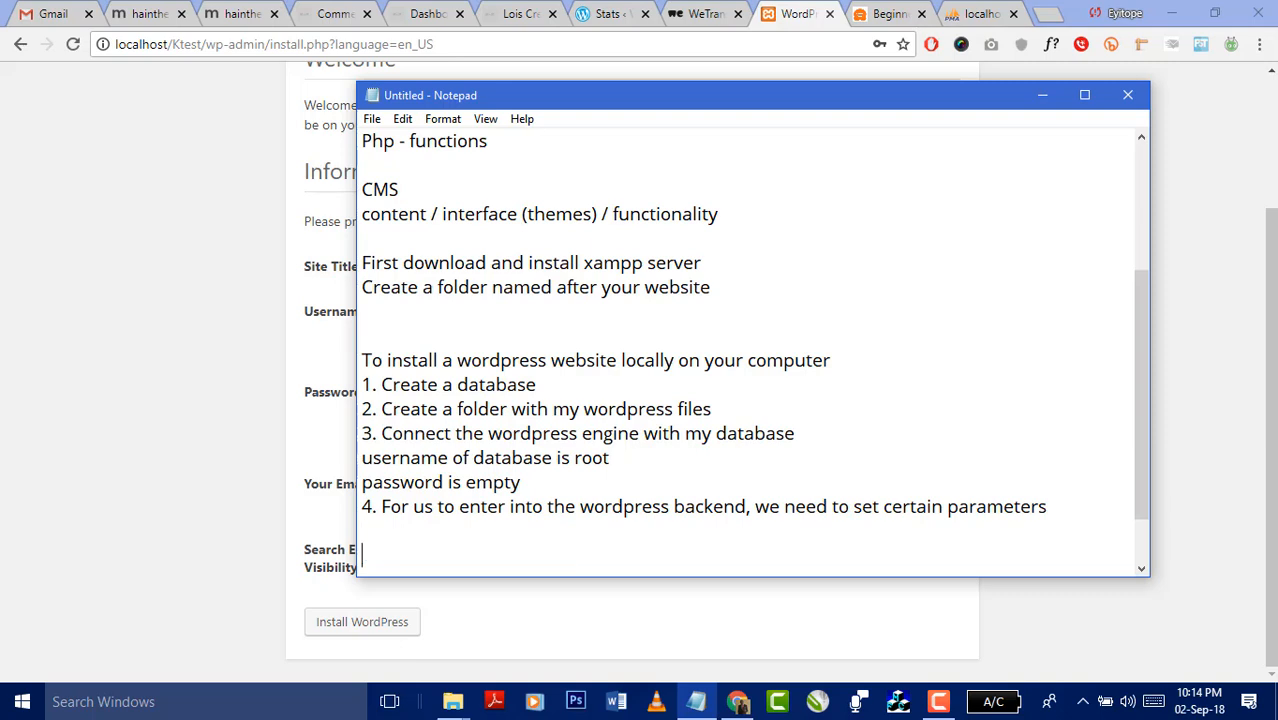
text(u: ktest)
scroll(866, 392, down, 1)
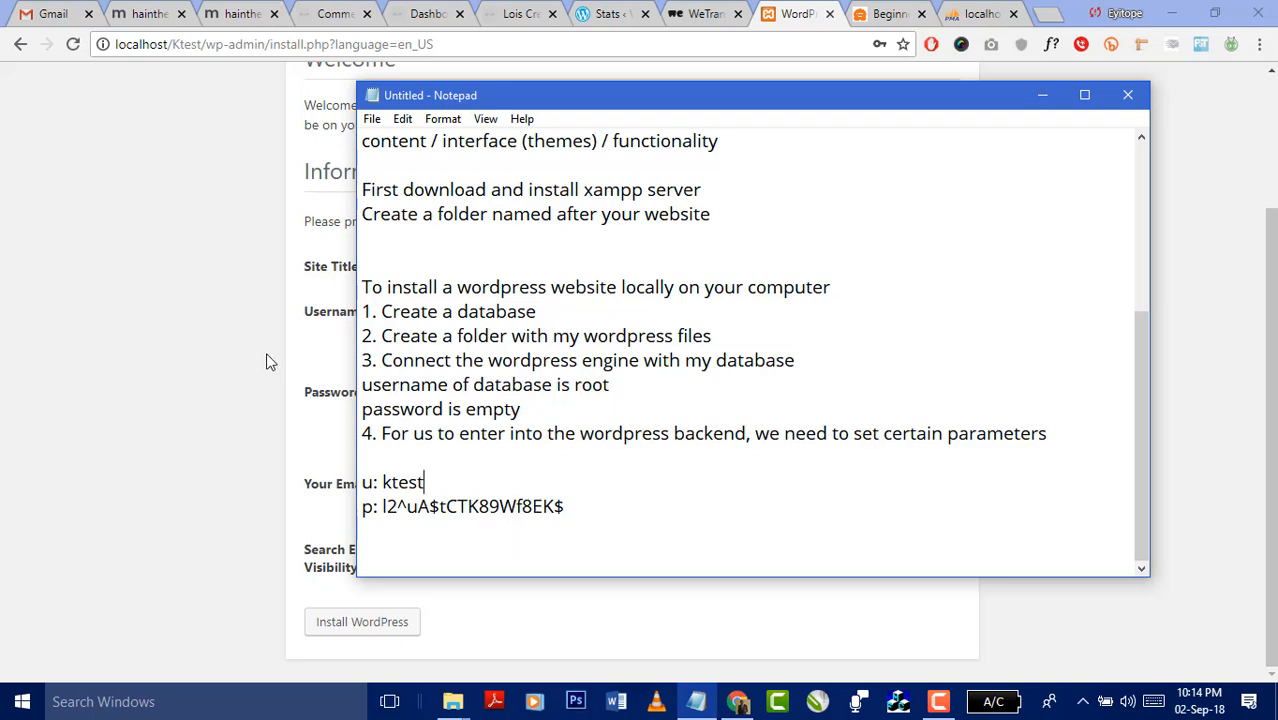
click(238, 362)
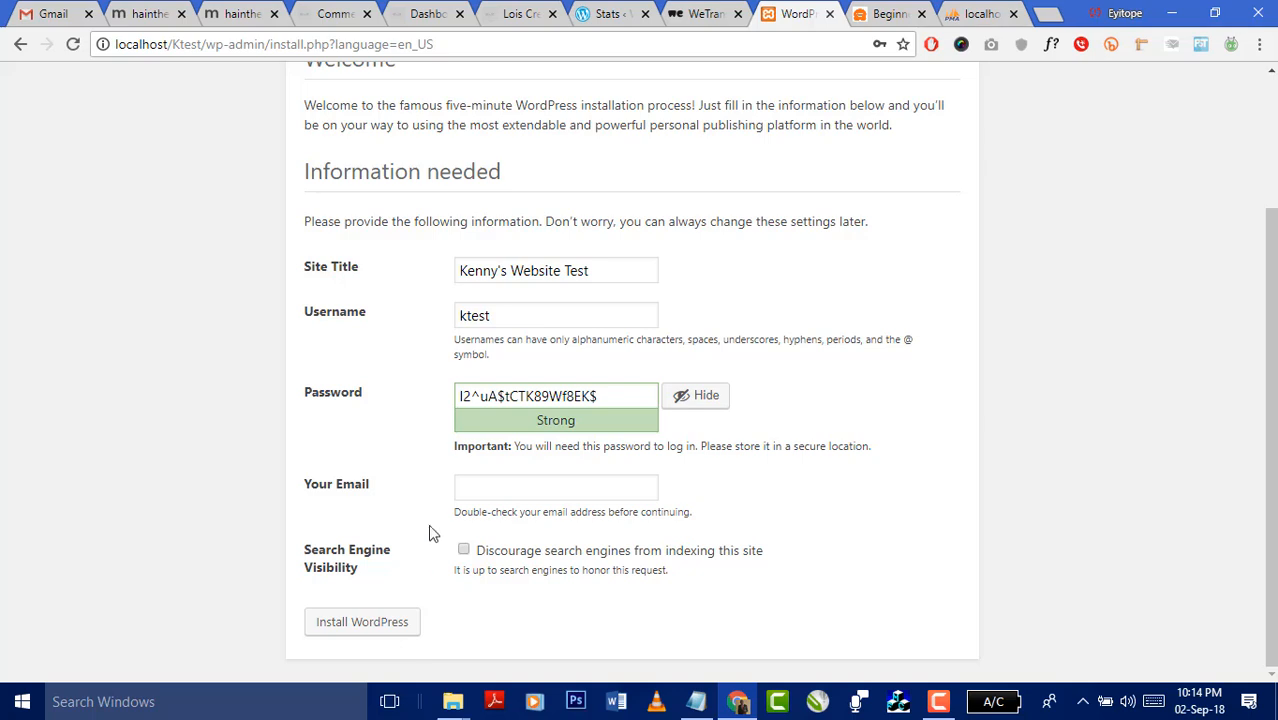
click(548, 490)
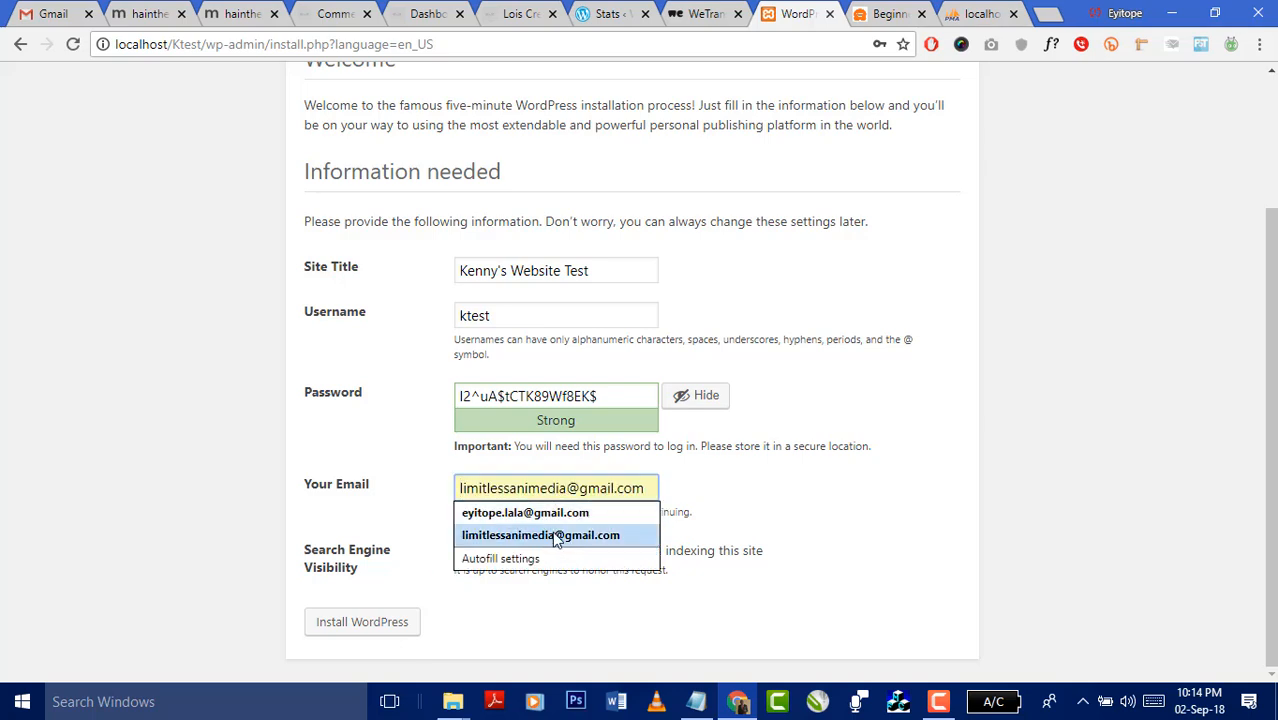
- Fill Your Email from the saved autofill suggestion and submit with Install WordPress
click(551, 535)
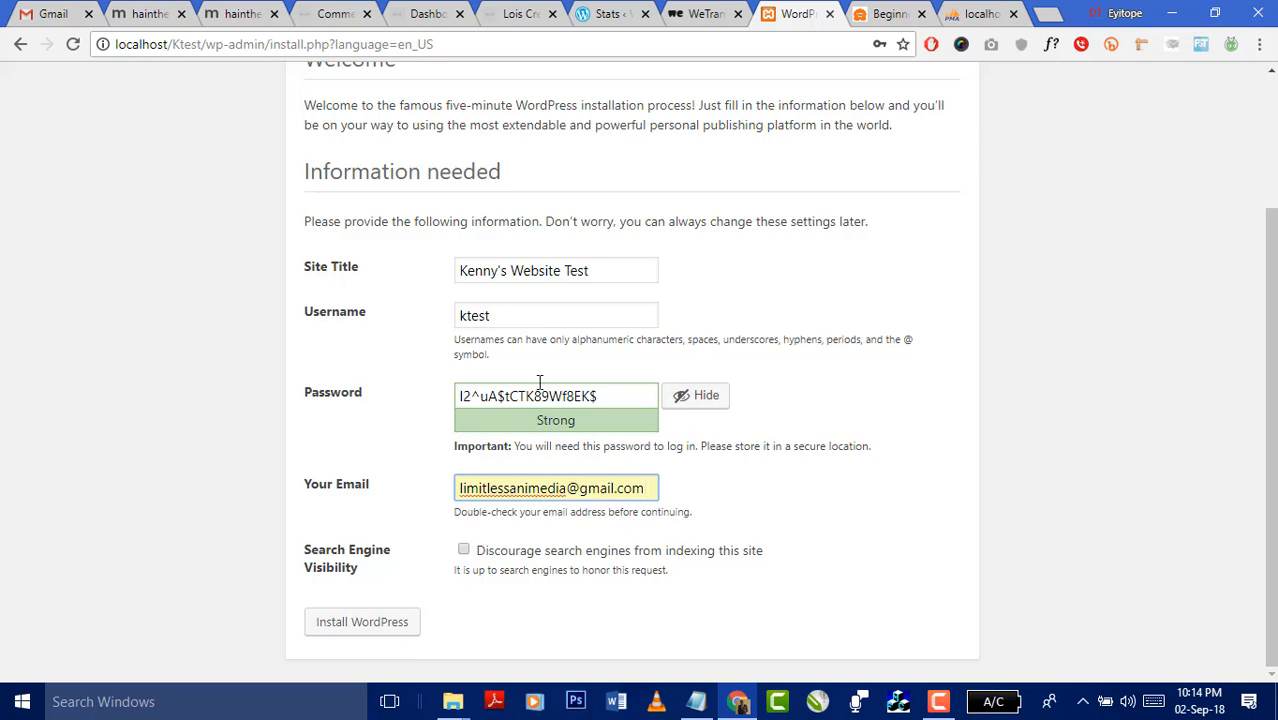
click(362, 632)
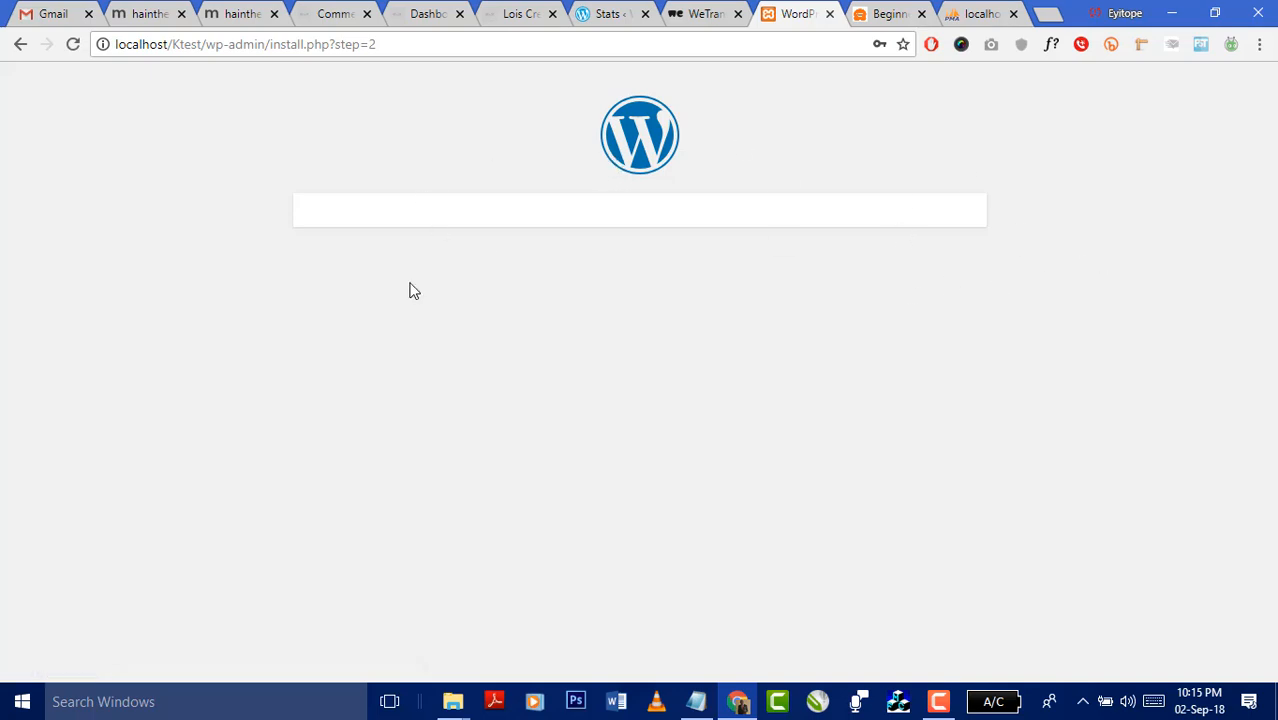
- Reload the stalled install page, resend the form, and go to the login page
click(431, 46)
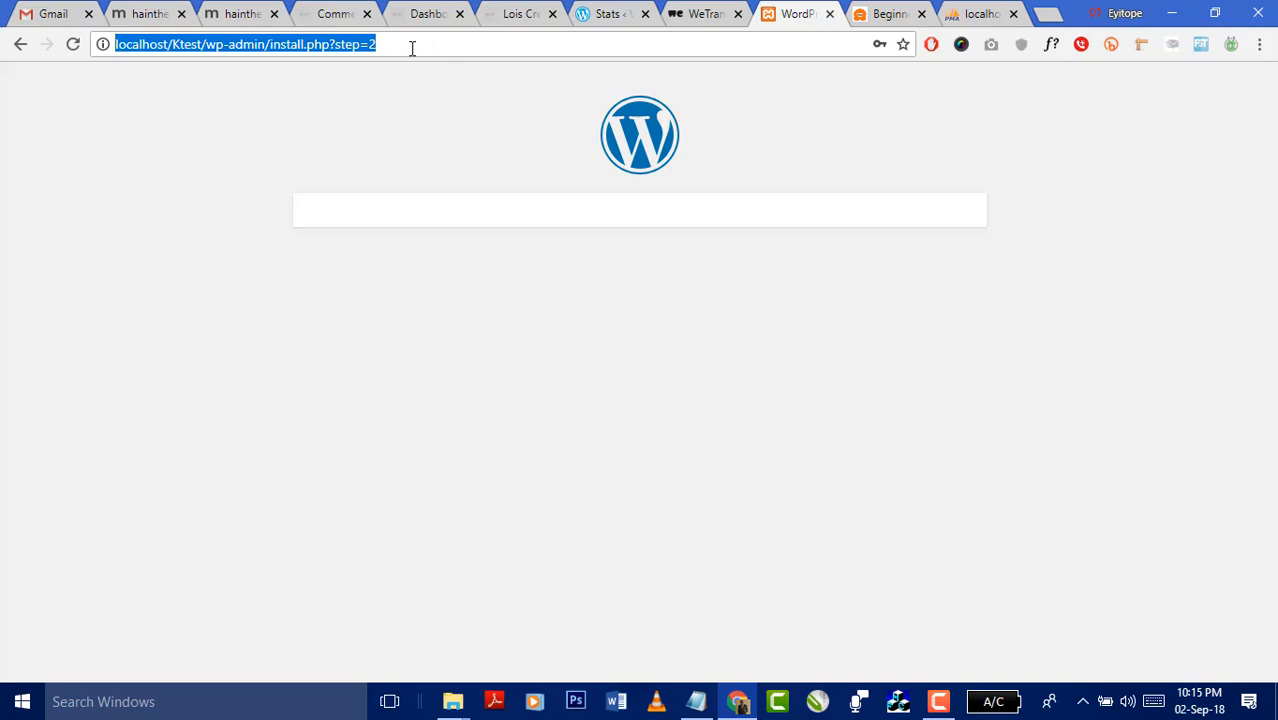
click(73, 44)
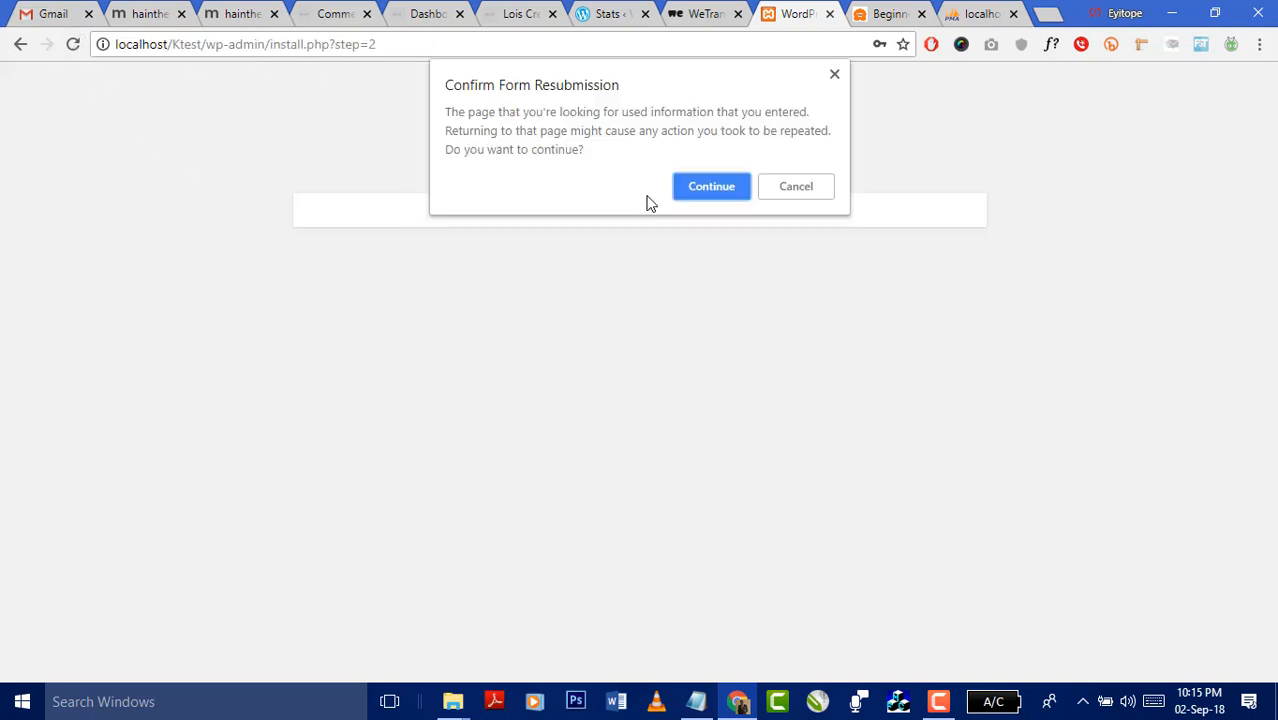
click(710, 189)
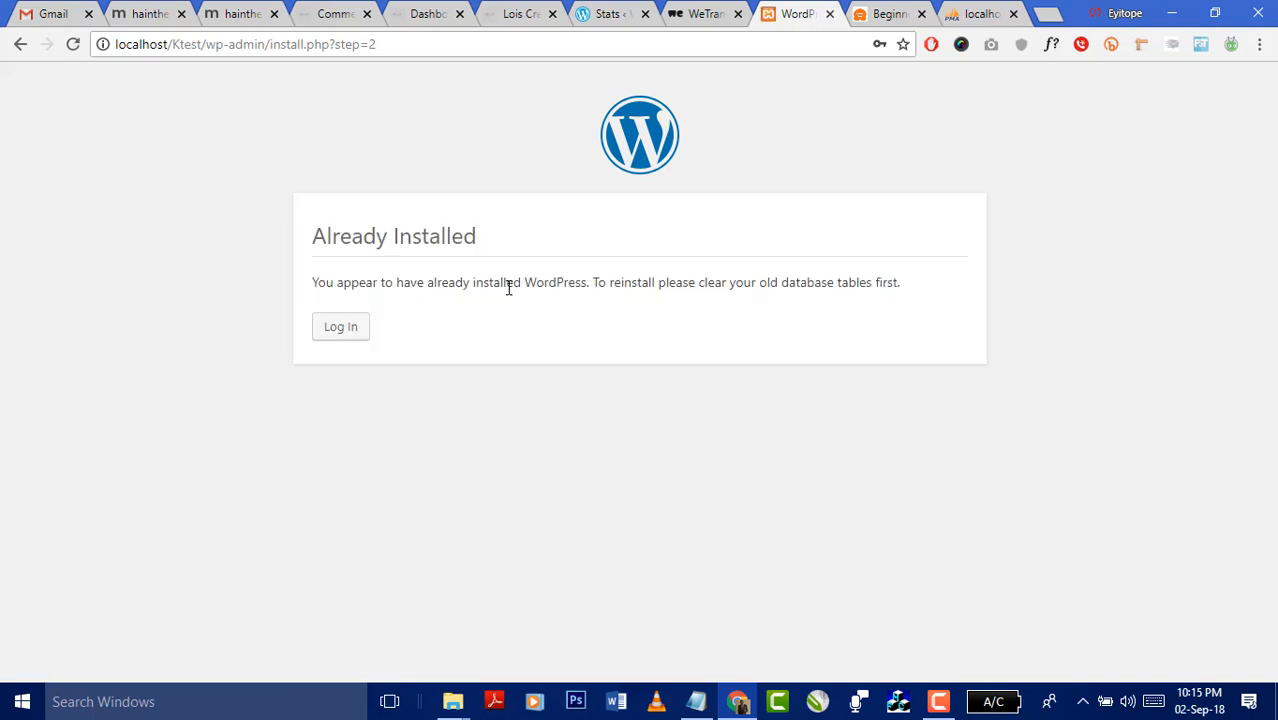
click(340, 330)
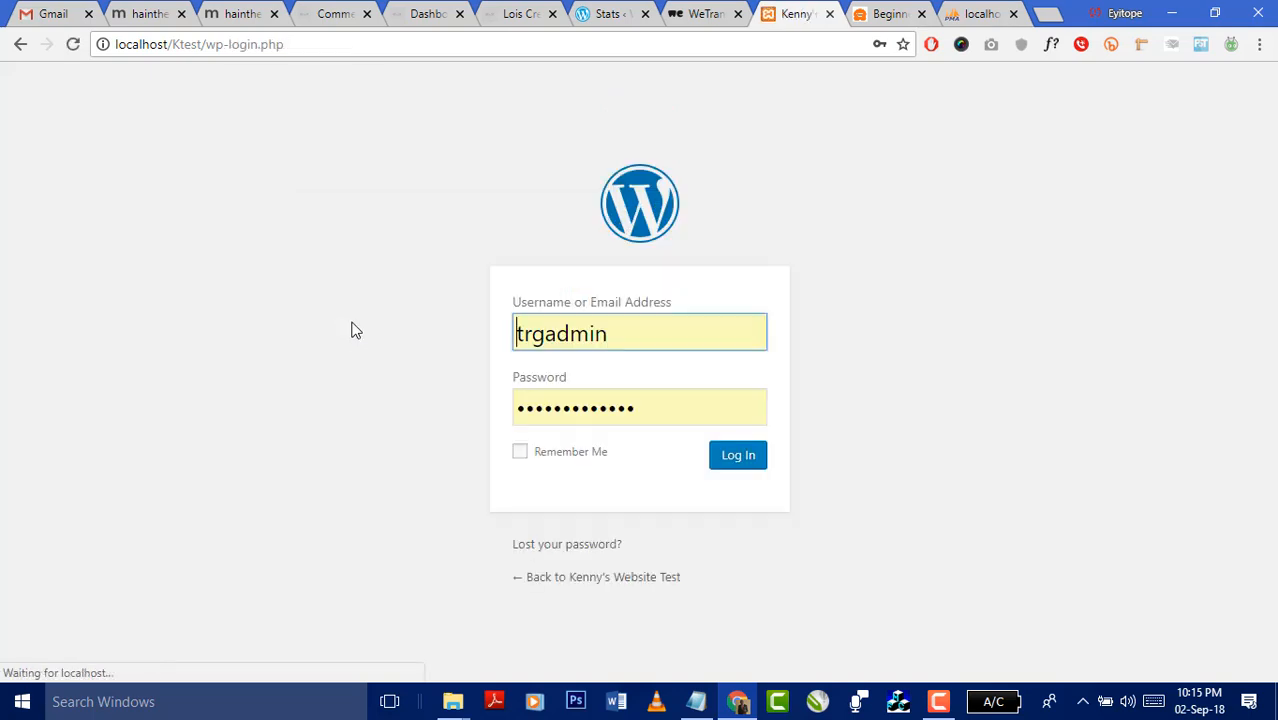
- Log in as ktest with the pasted password and Remember Me ticked
click(613, 330)
key(ctrl+a)
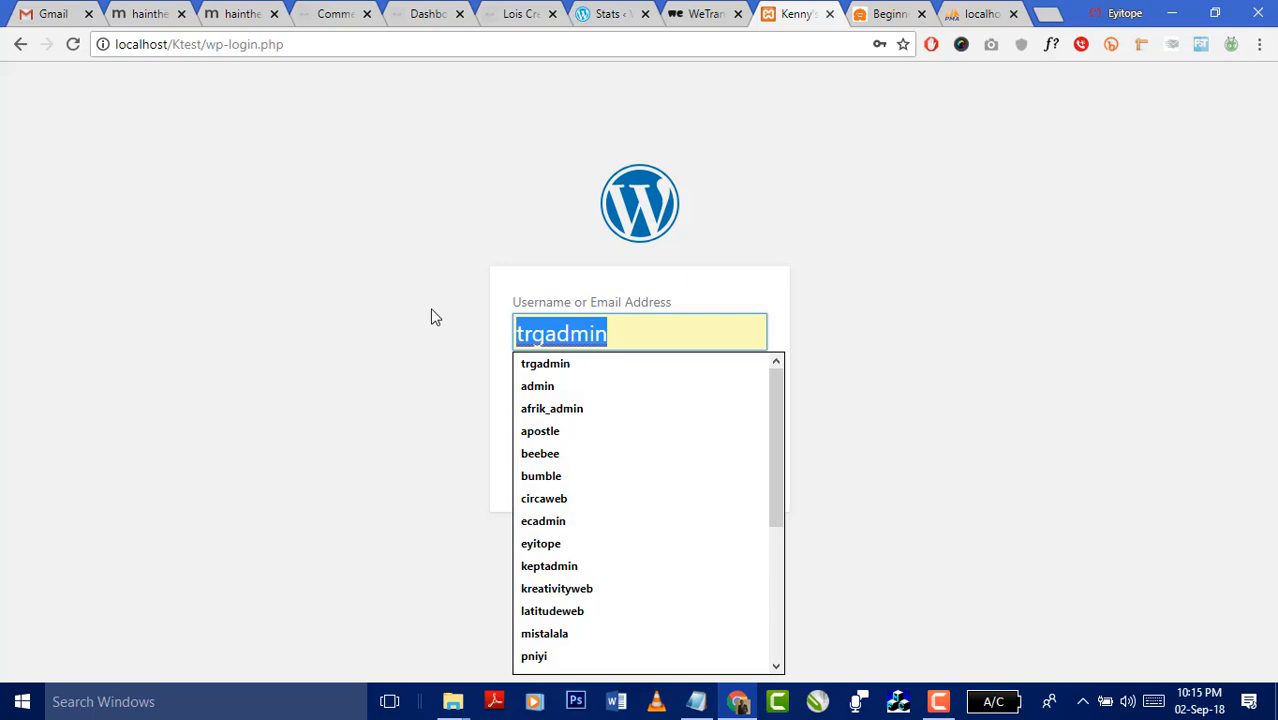
text(ktest)
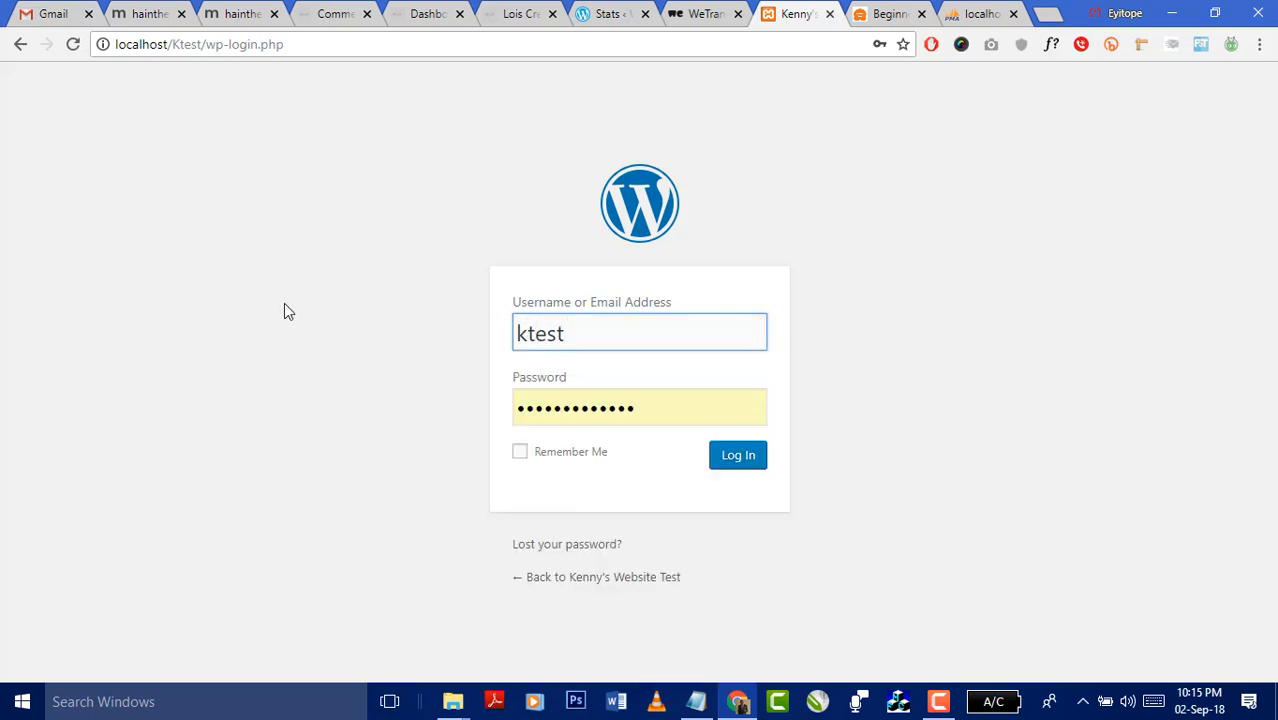
key(Tab)
key(ctrl+v)
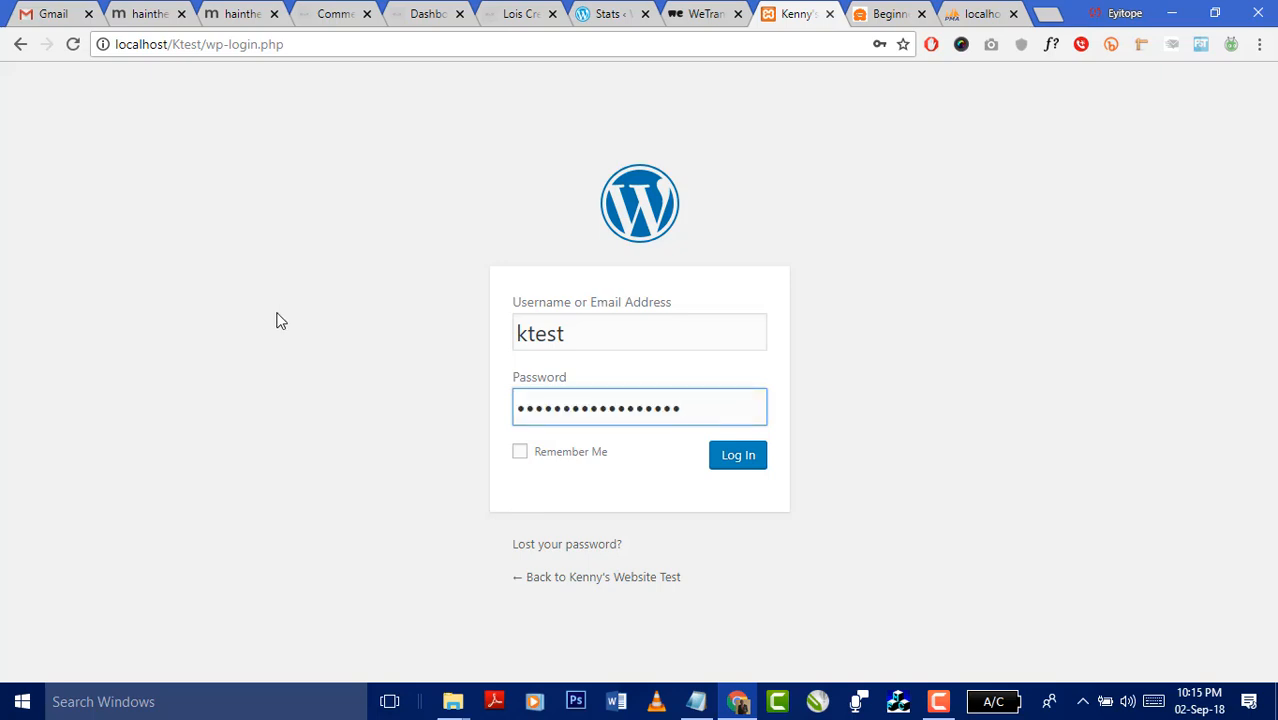
click(519, 453)
click(740, 456)
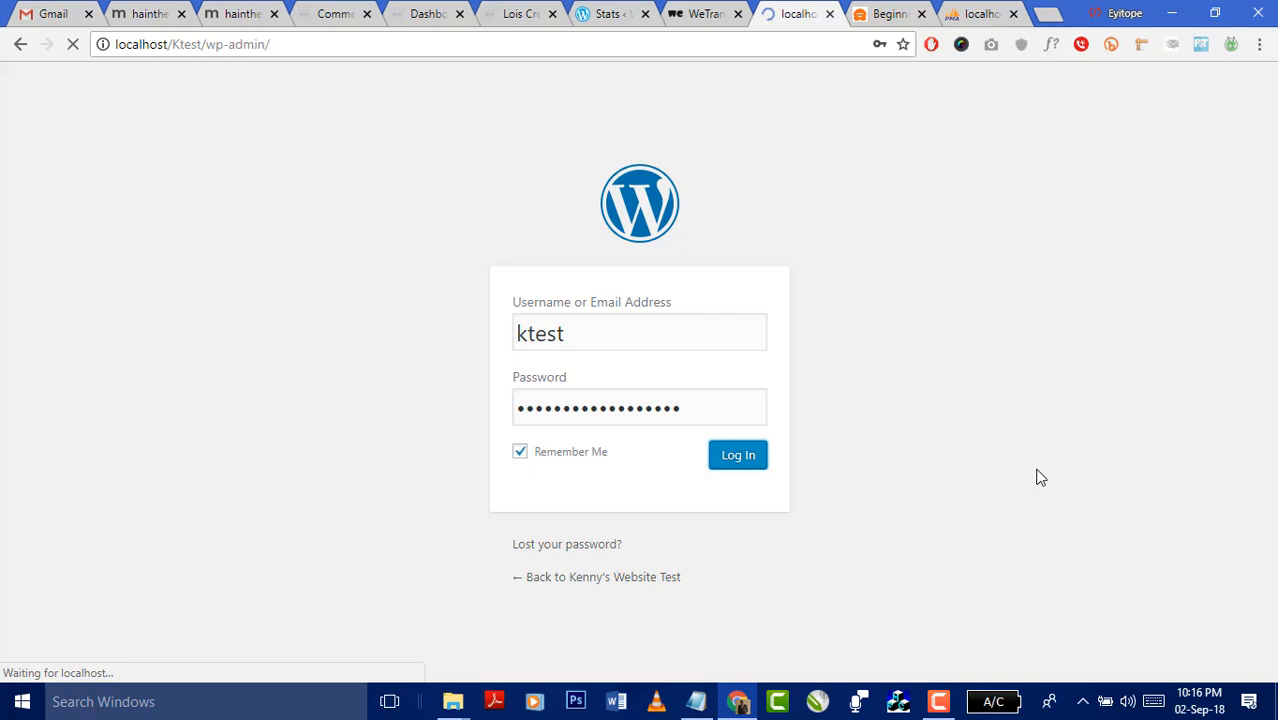
- Open the site's front page at localhost/Ktest in a new tab
right_click(788, 15)
click(851, 31)
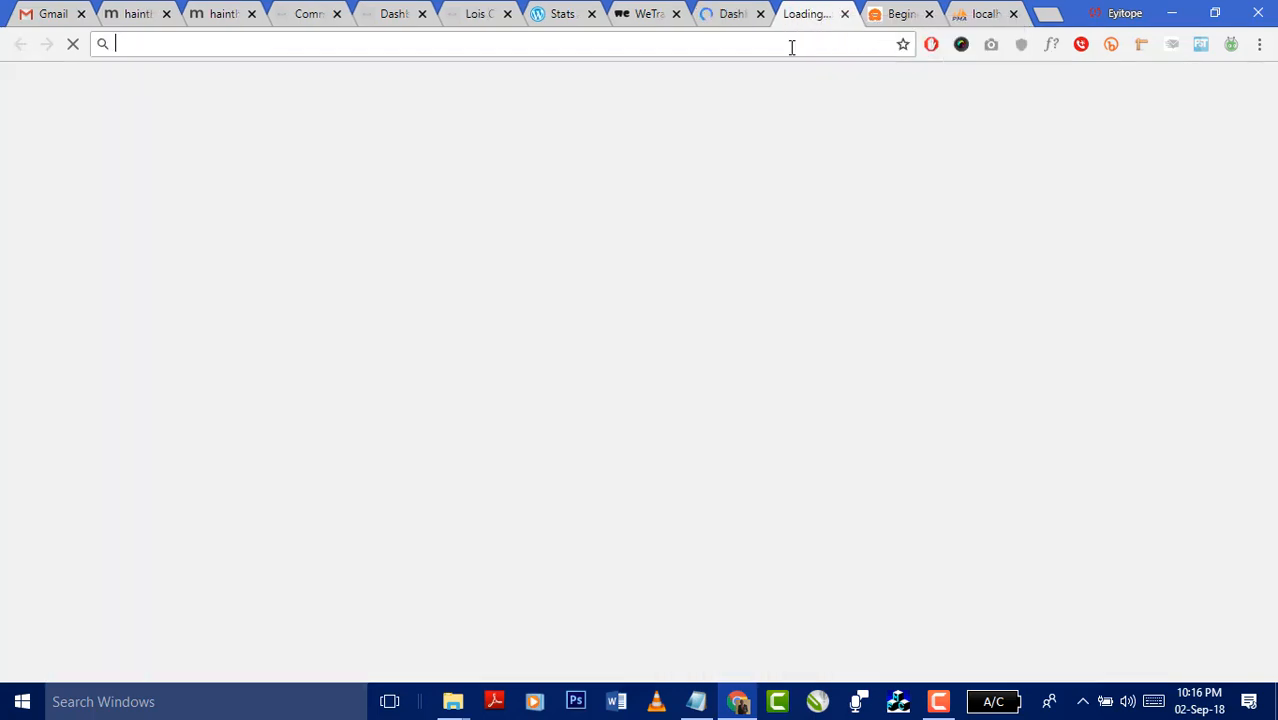
text(loco)
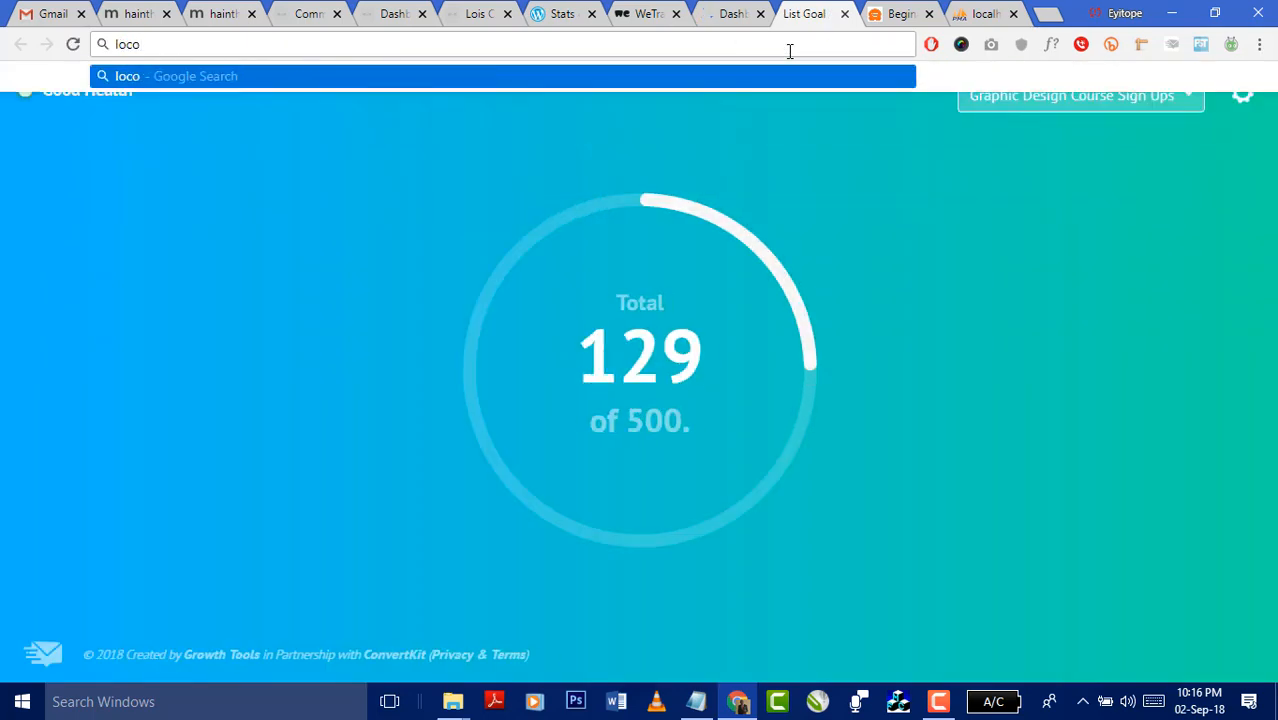
key(BackSpace)
text(allhost)
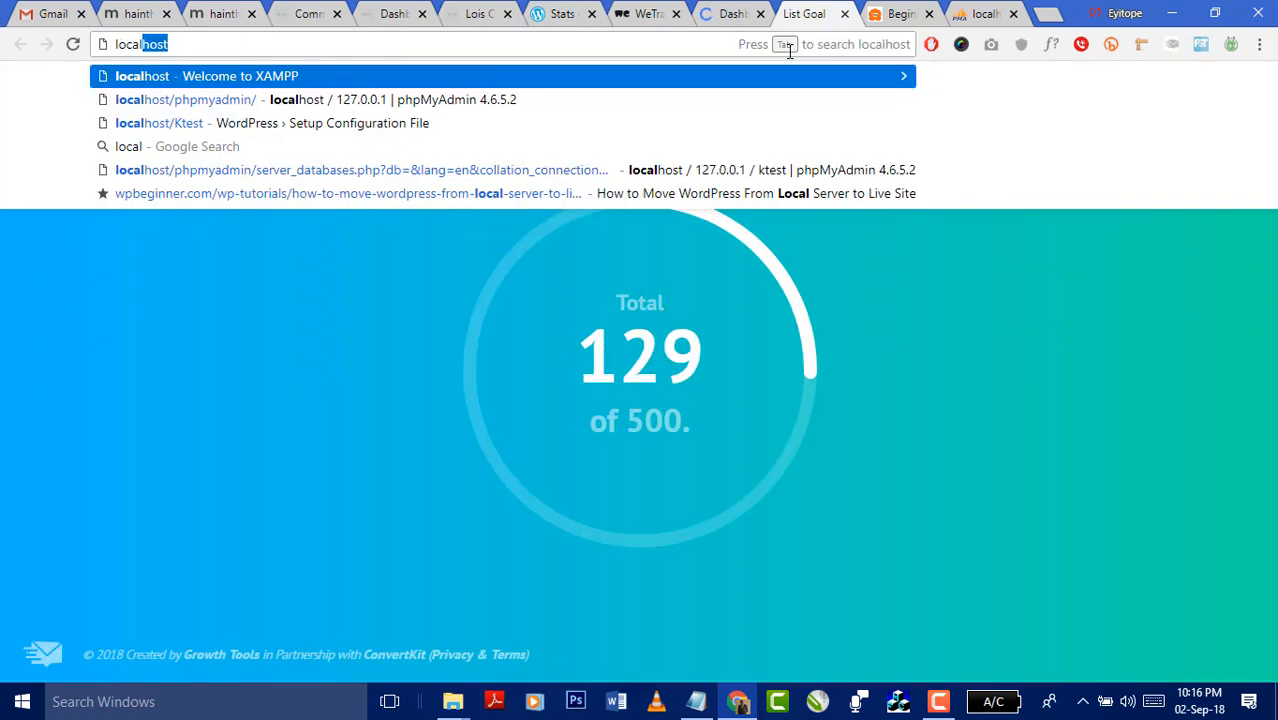
text(/Ktest)
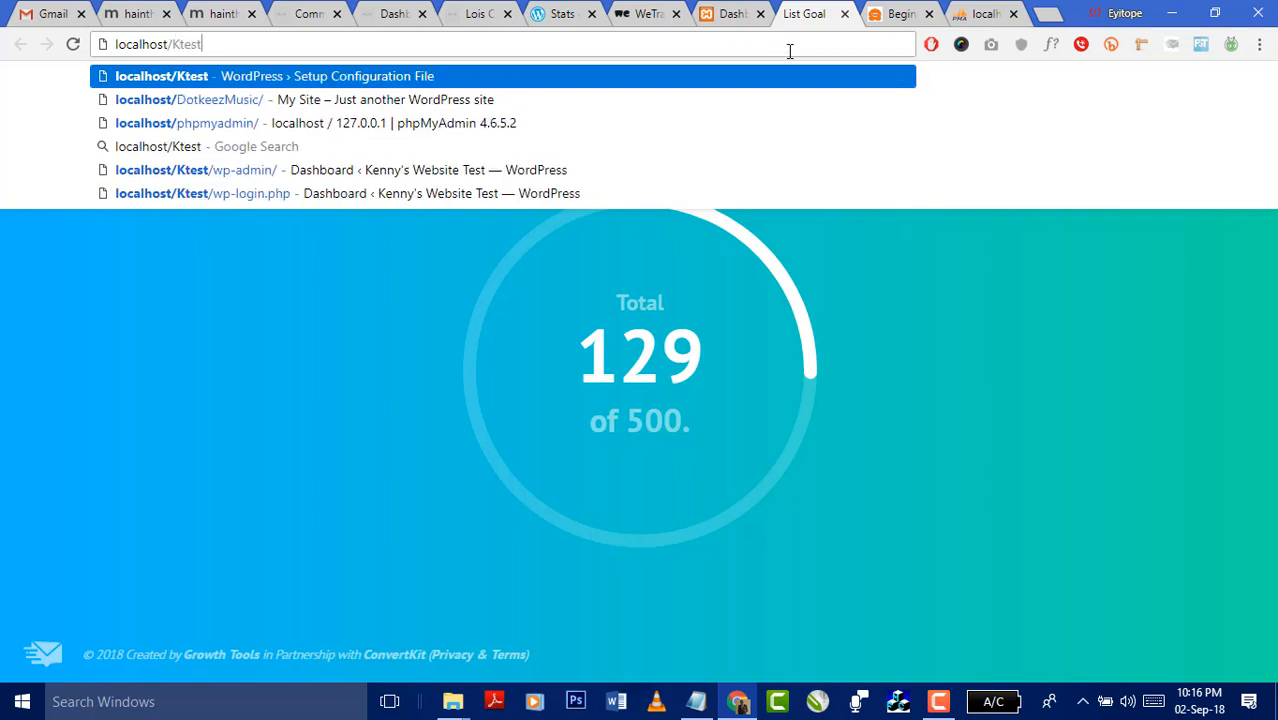
key(Return)
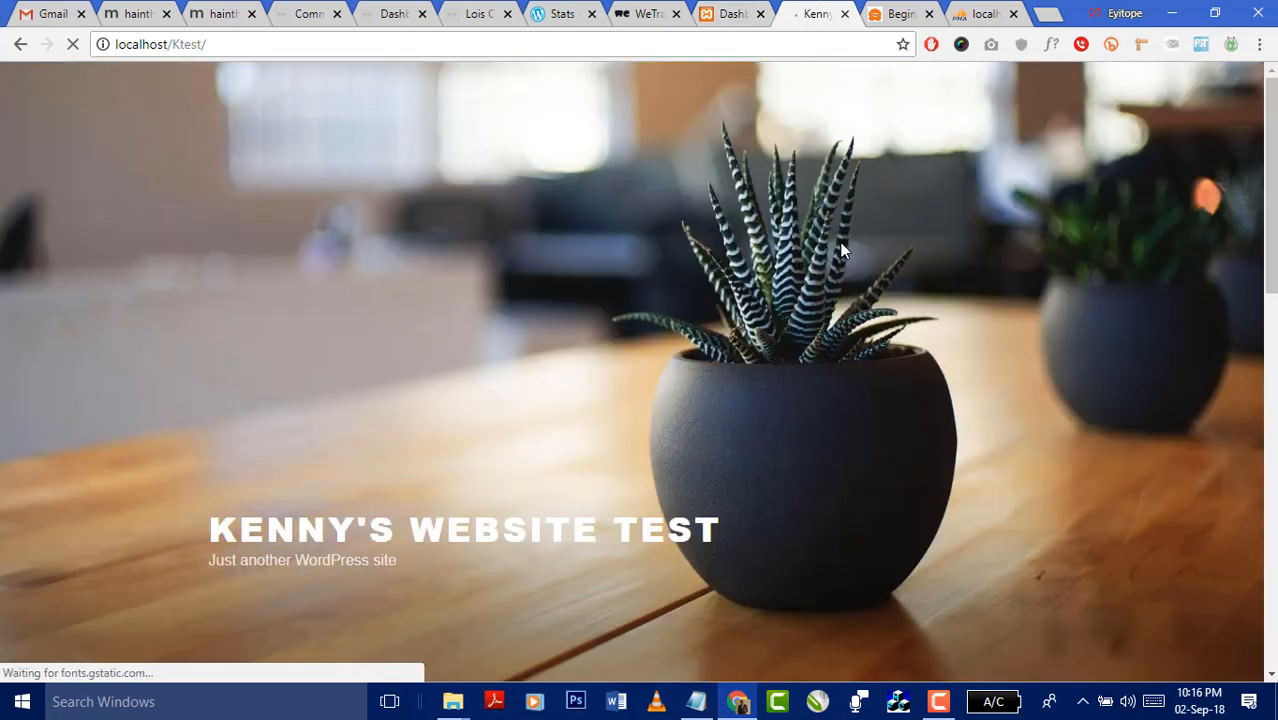
scroll(921, 266, down, 2)
scroll(918, 258, up, 2)
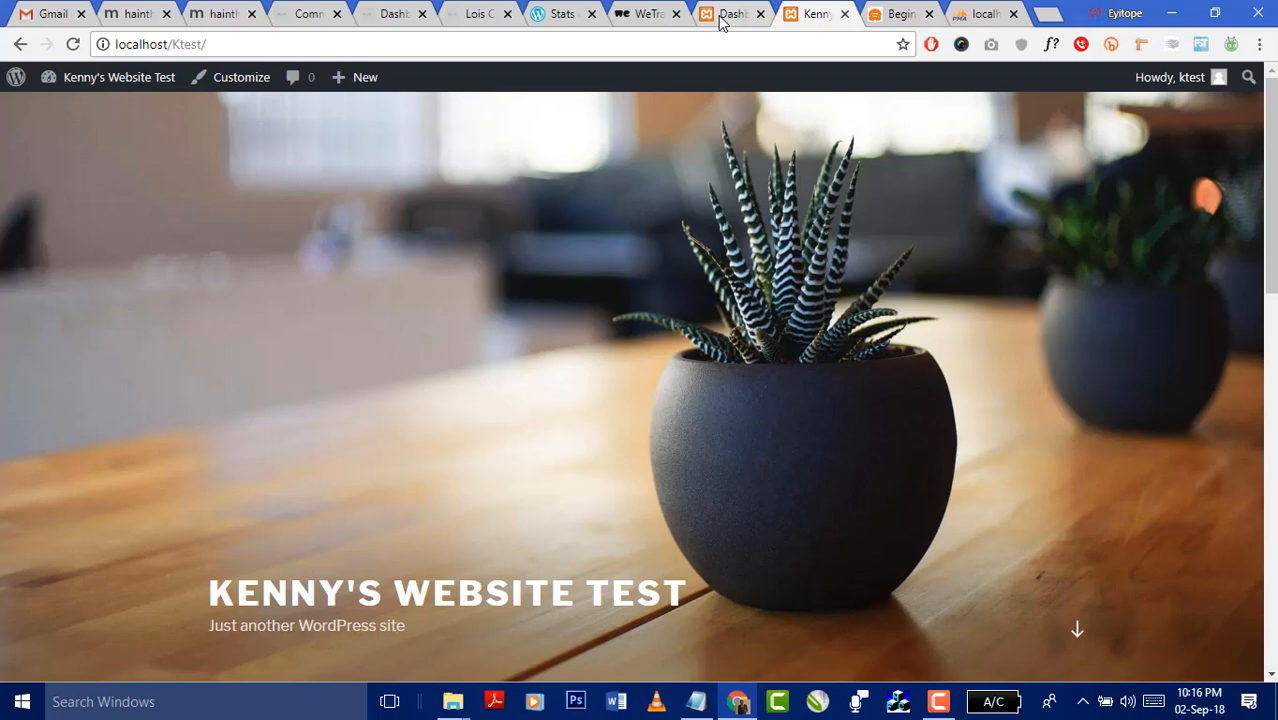
- Save the login password in Chrome and compare the Dashboard and front-page tabs
click(722, 22)
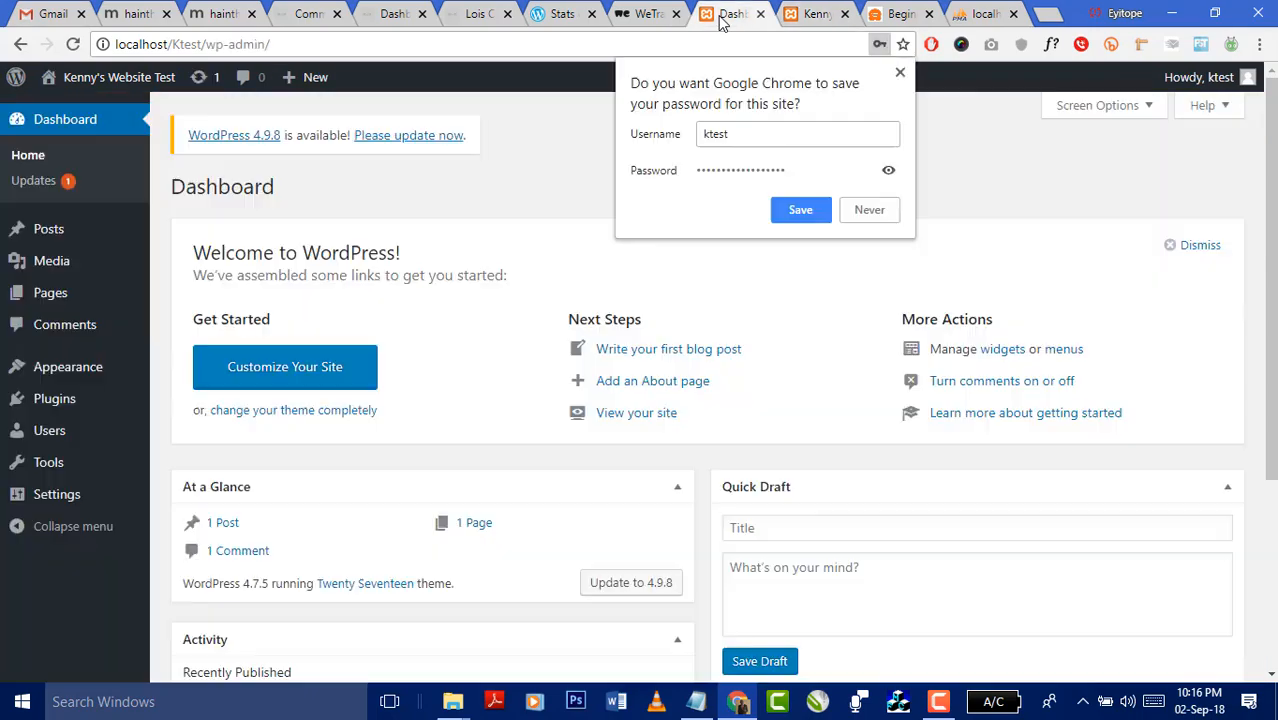
click(806, 212)
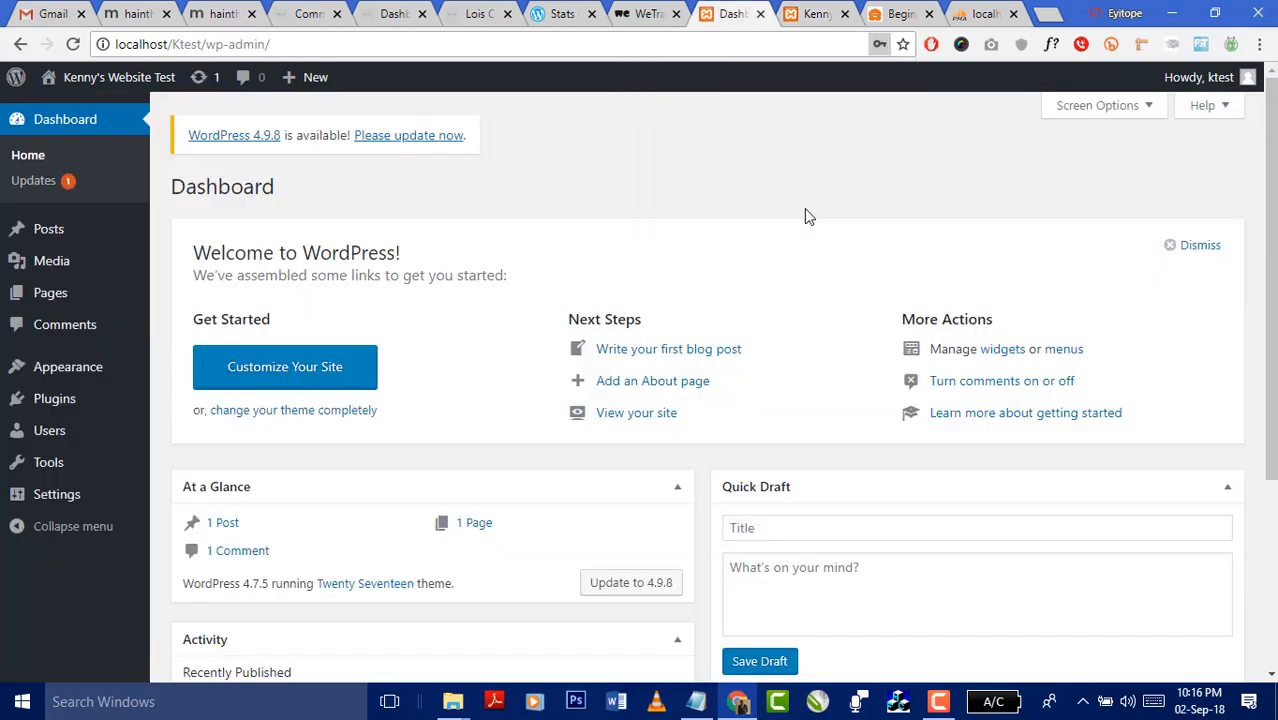
click(811, 20)
click(719, 22)
click(808, 14)
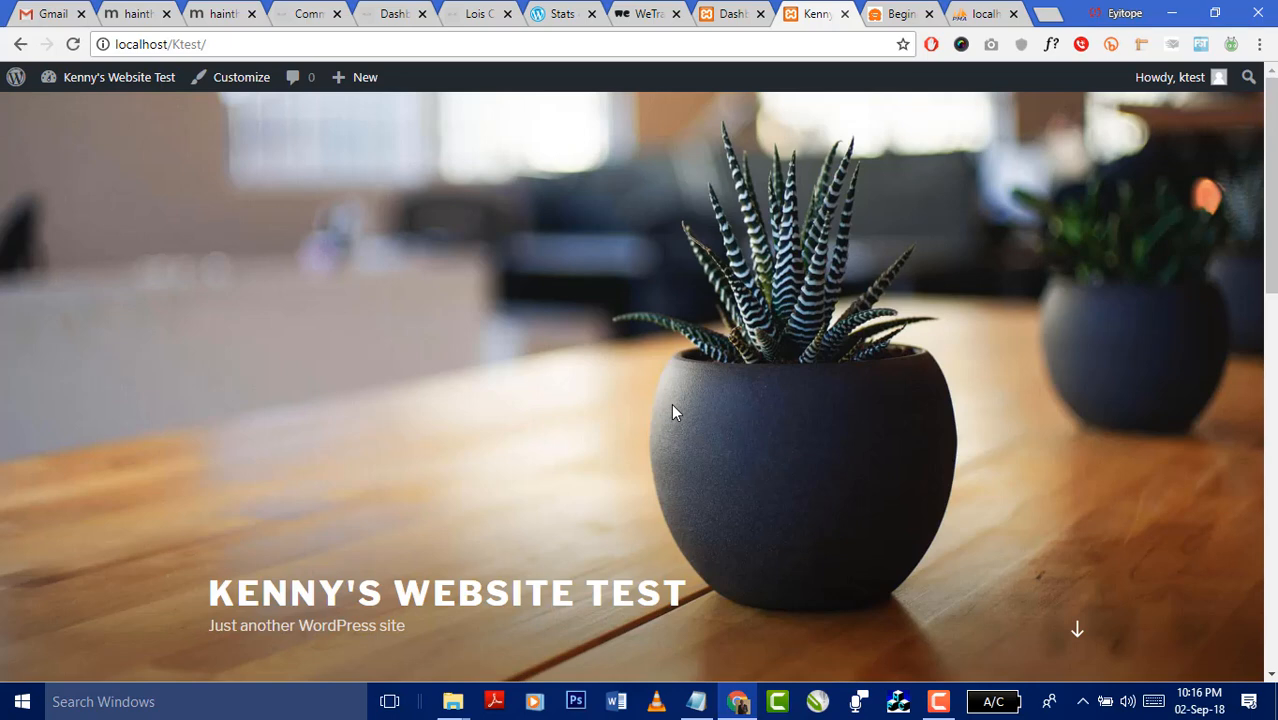
click(740, 16)
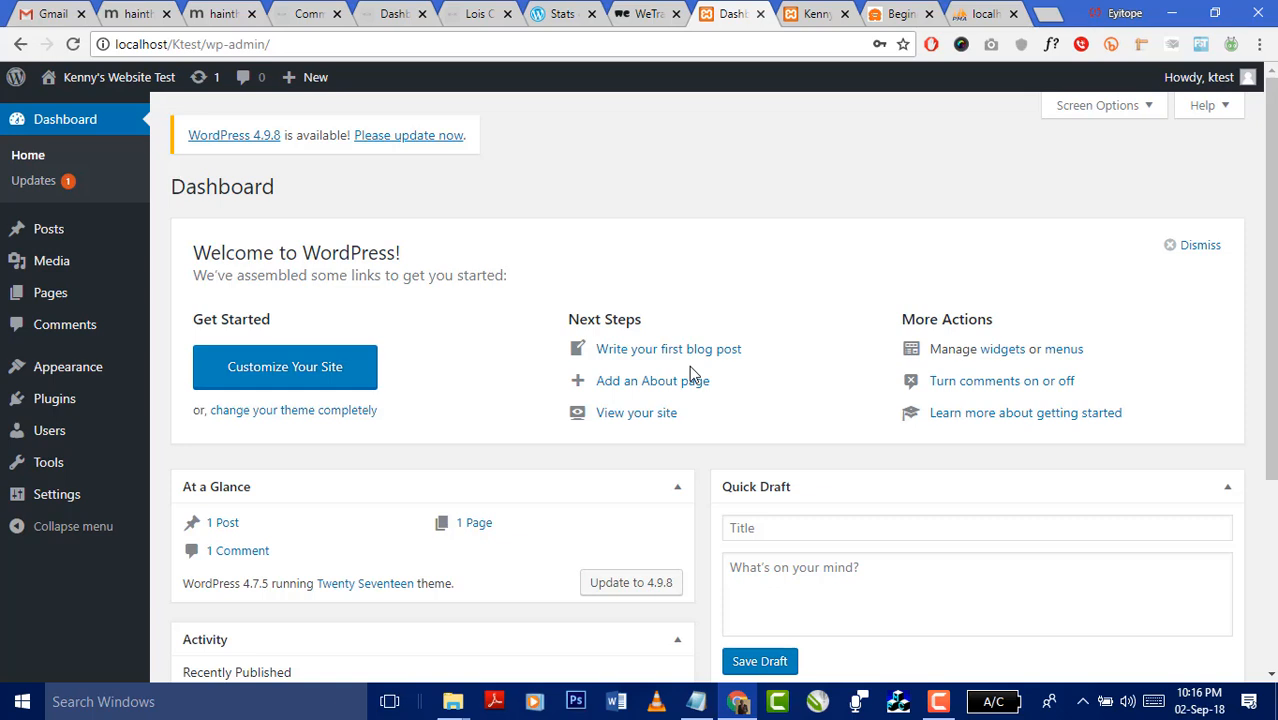
click(820, 18)
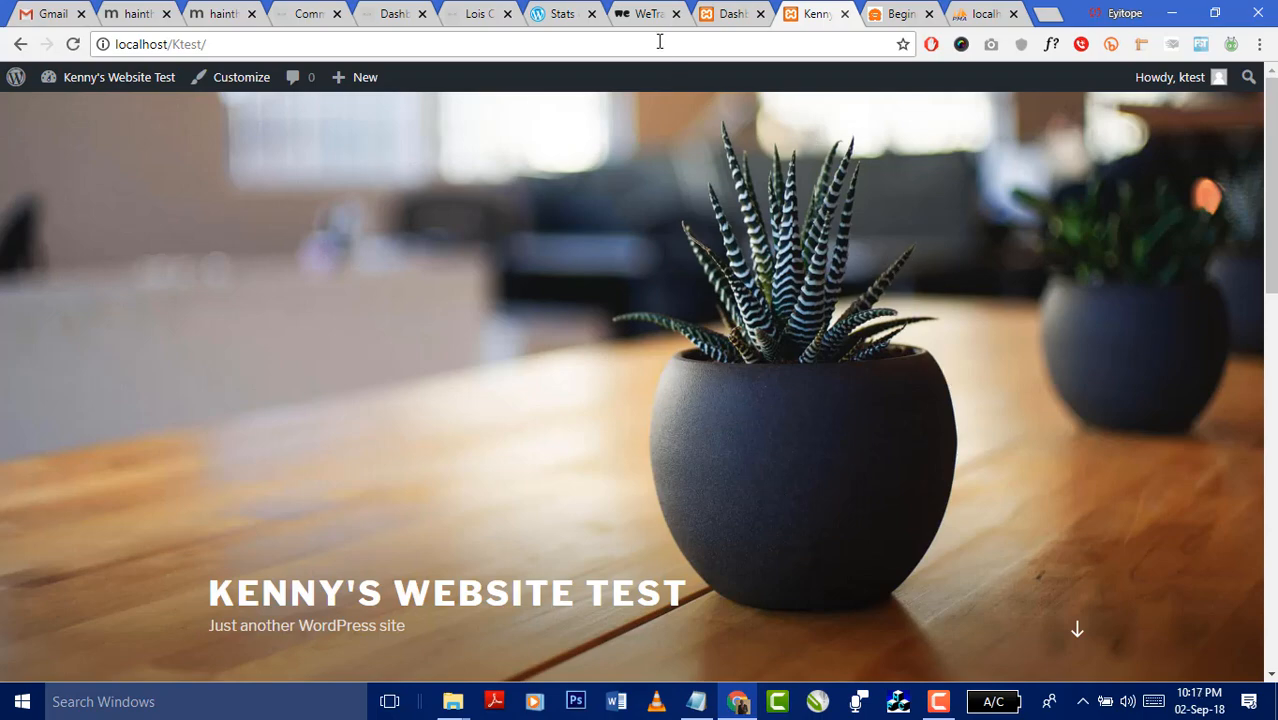
click(728, 16)
scroll(783, 350, down, 3)
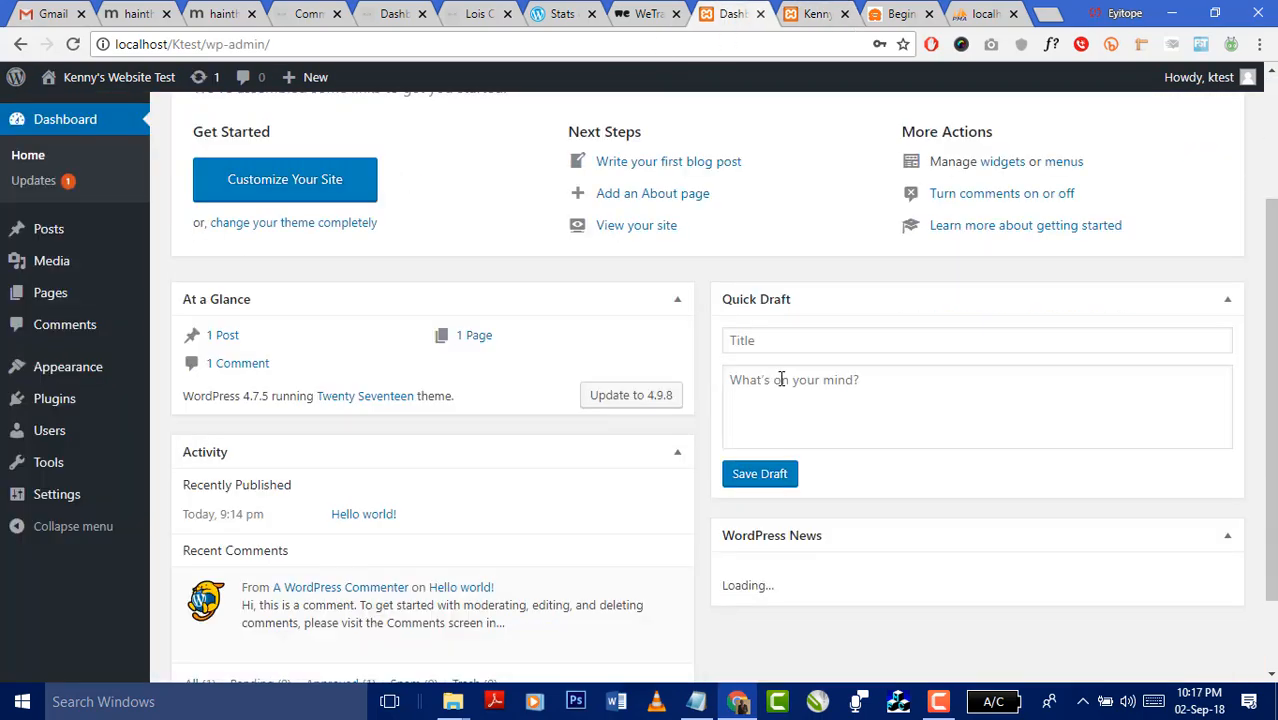
scroll(782, 378, up, 3)
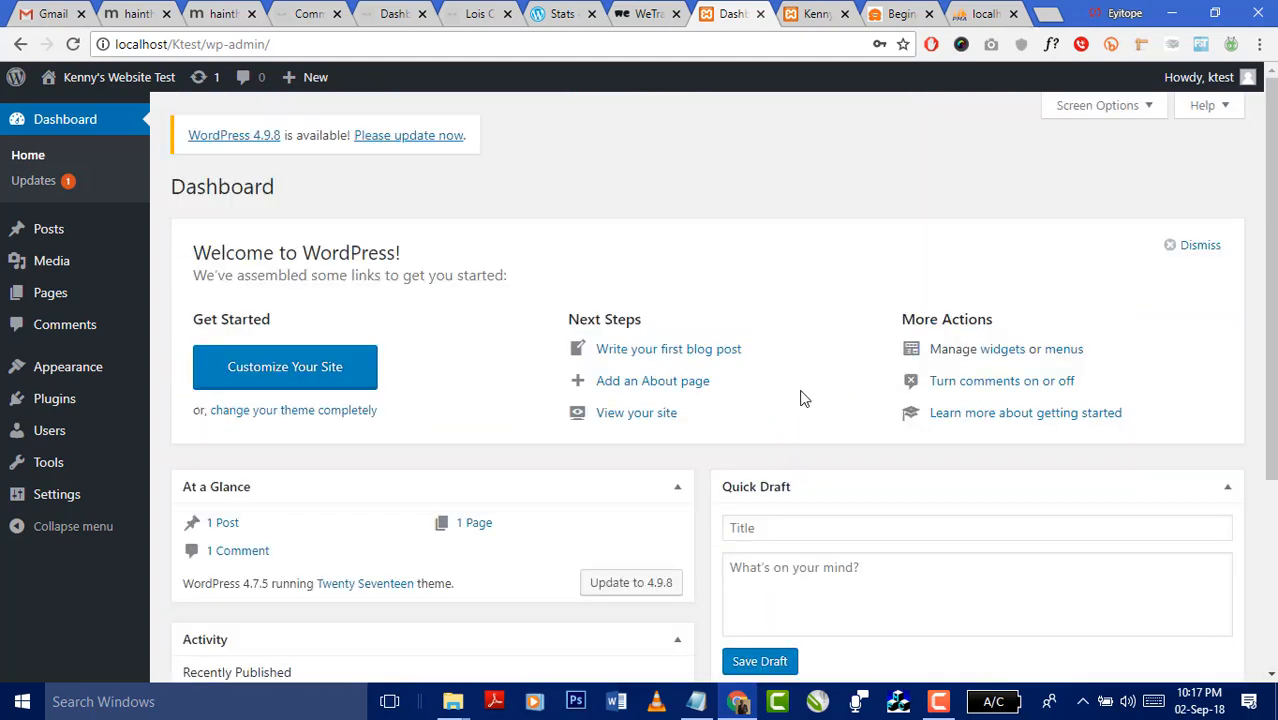
- Start the WordPress core update to 4.9.8, then reload the site's front page
click(58, 187)
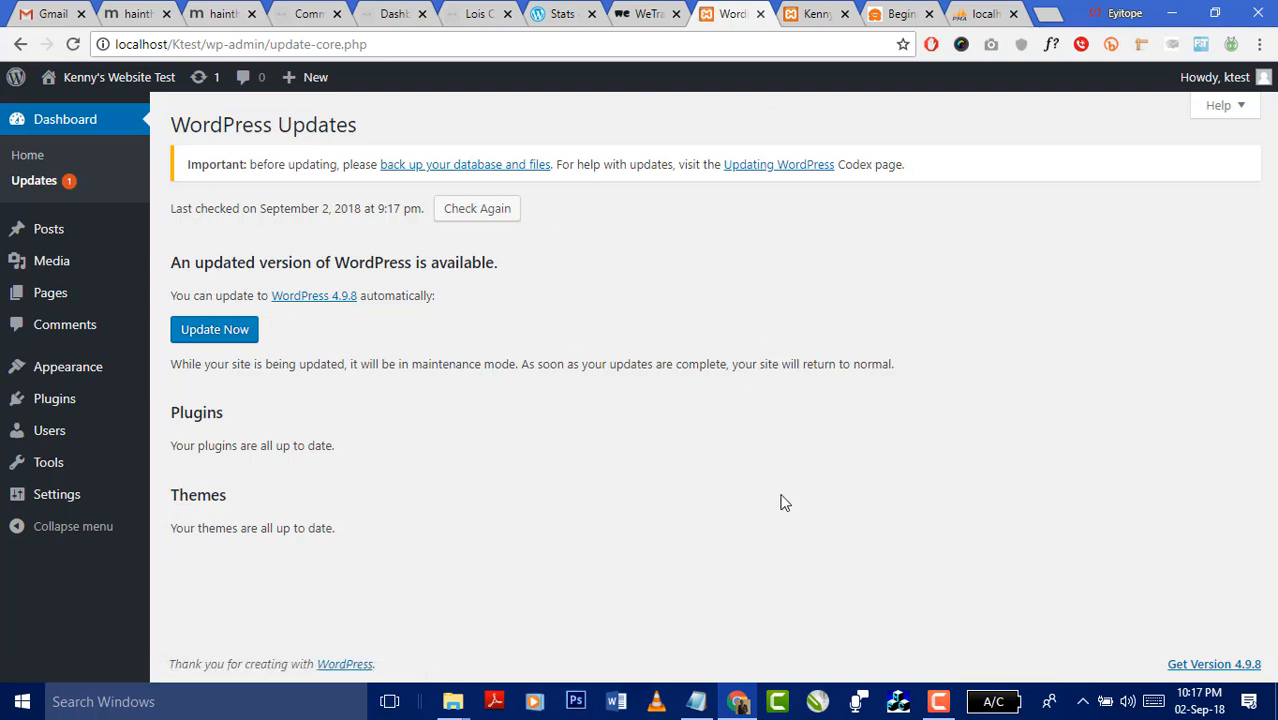
click(198, 340)
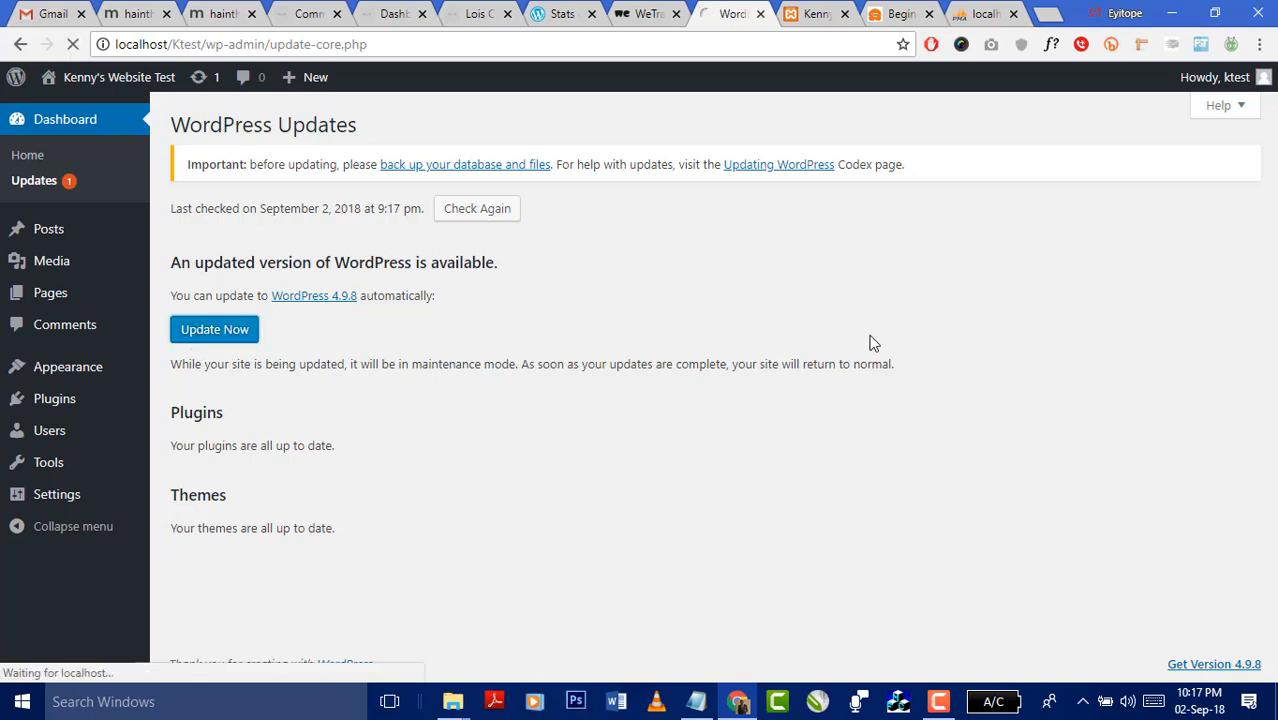
click(813, 20)
click(789, 47)
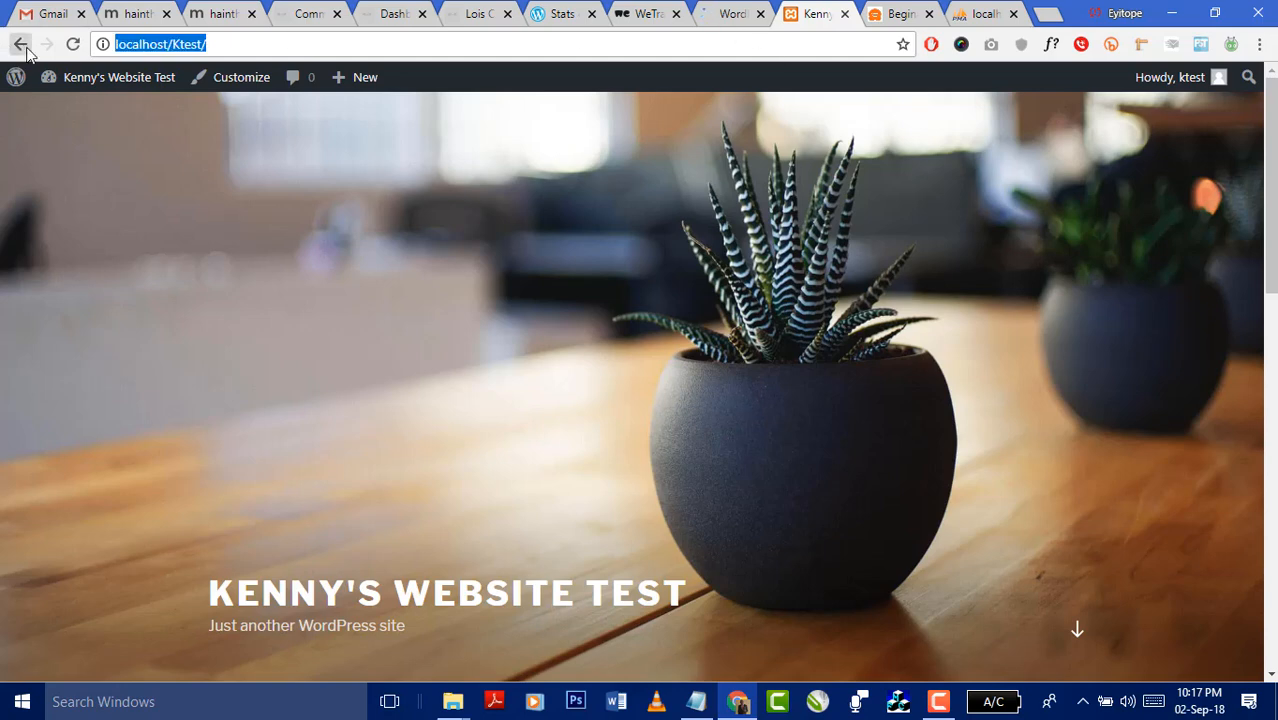
click(72, 44)
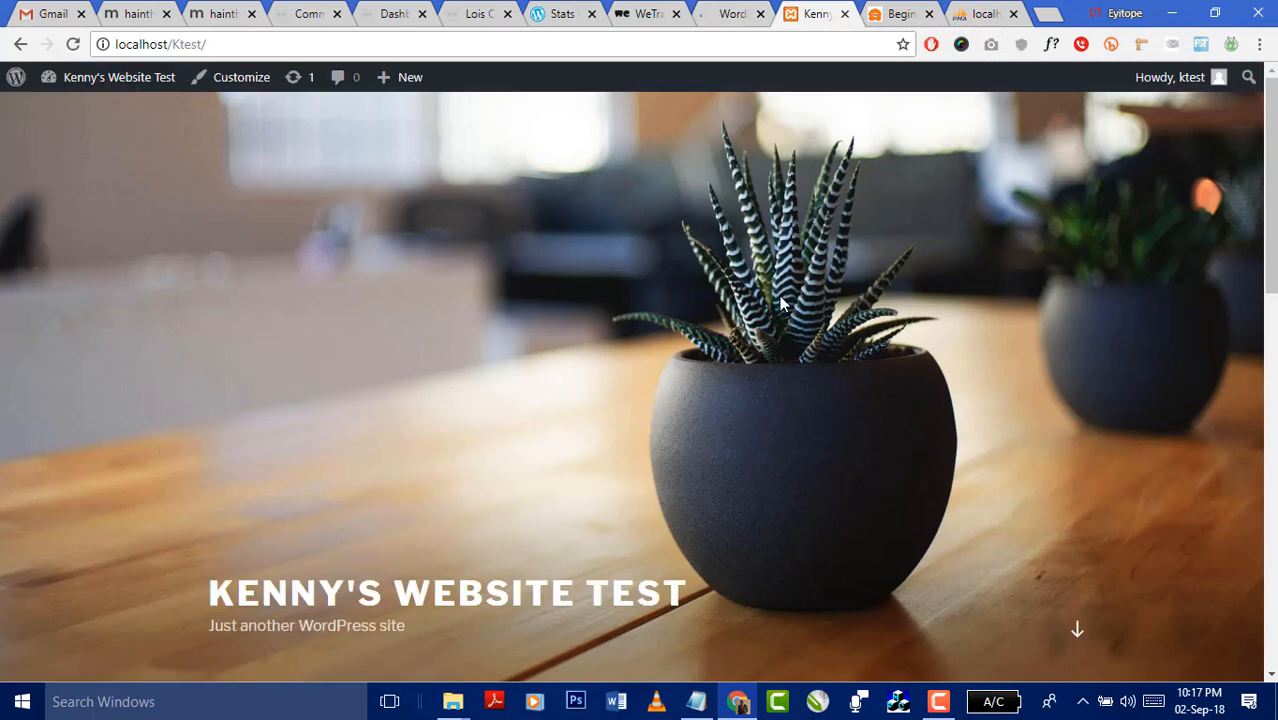
- Inspect the front page's title, tagline and footer, then return to the failed update page
scroll(779, 333, down, 5)
scroll(783, 342, up, 5)
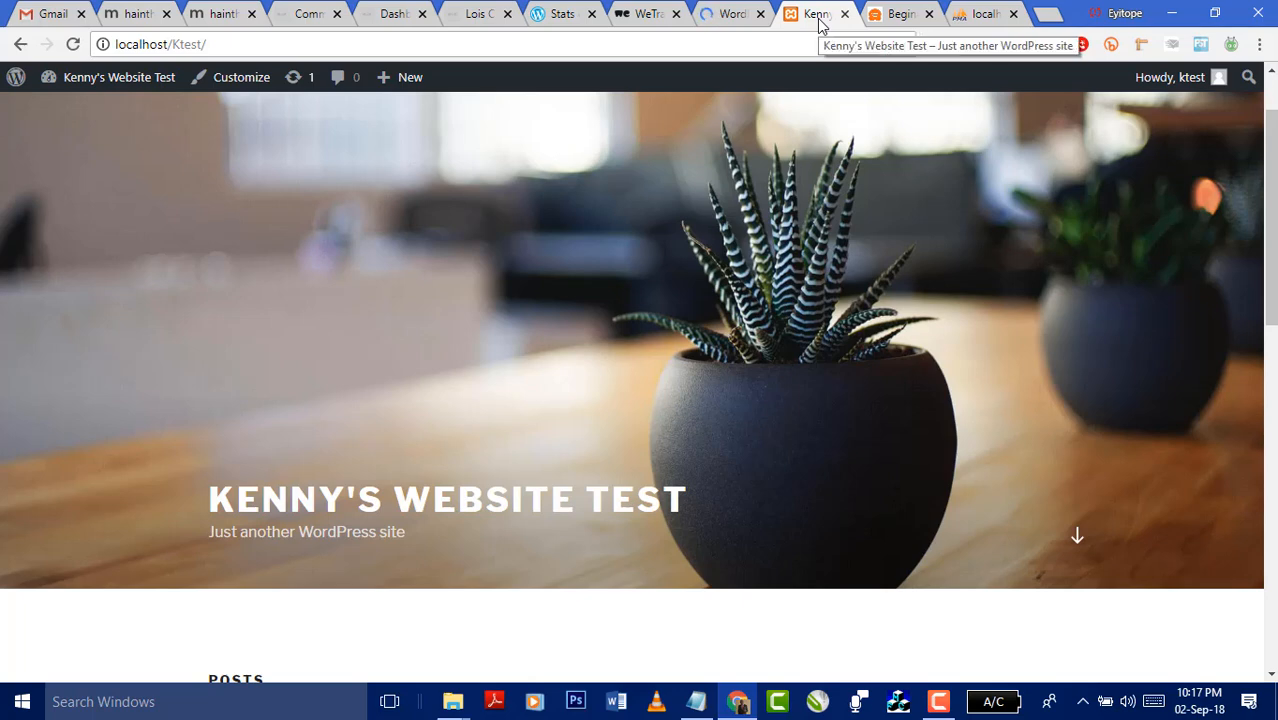
drag(408, 537, 208, 531)
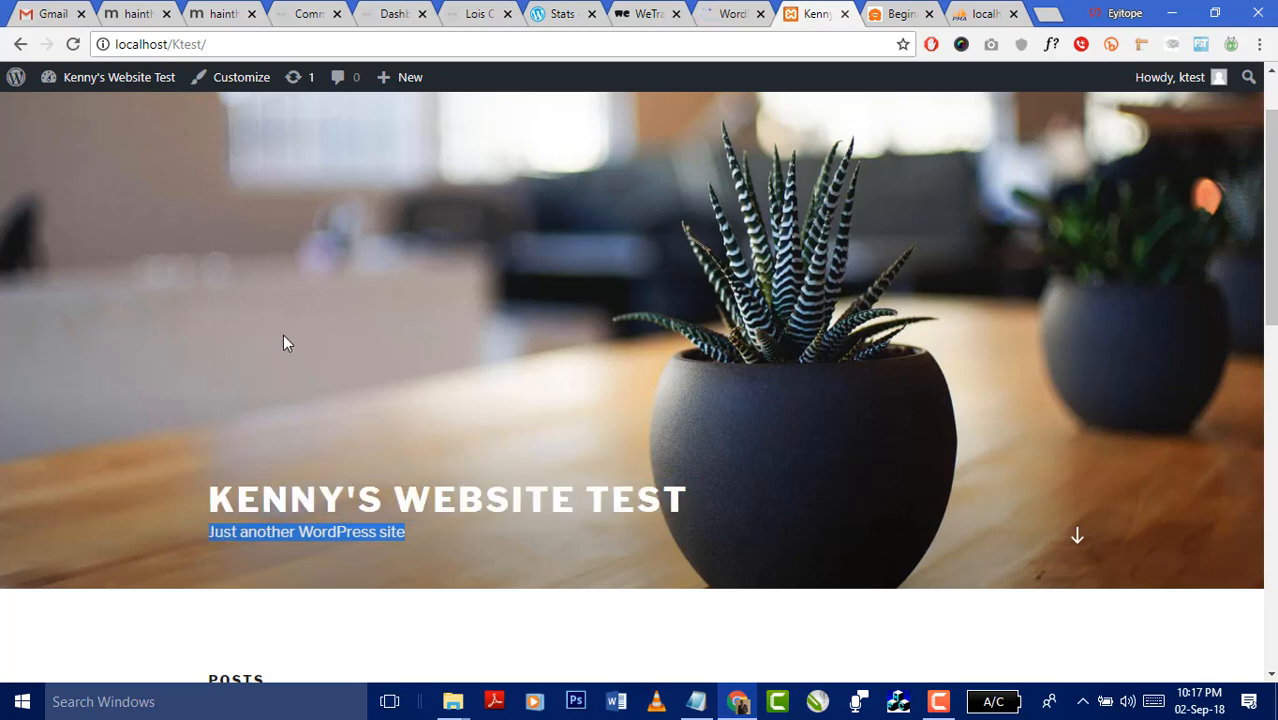
scroll(725, 385, down, 4)
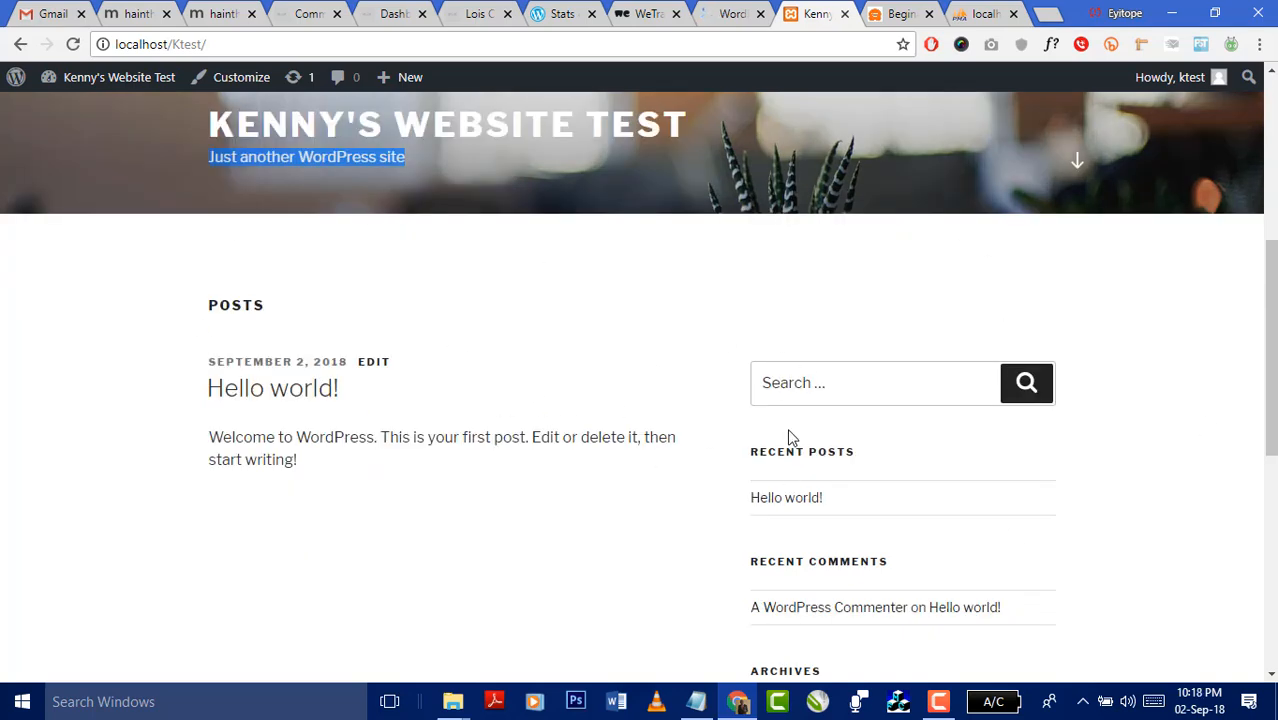
scroll(445, 291, down, 6)
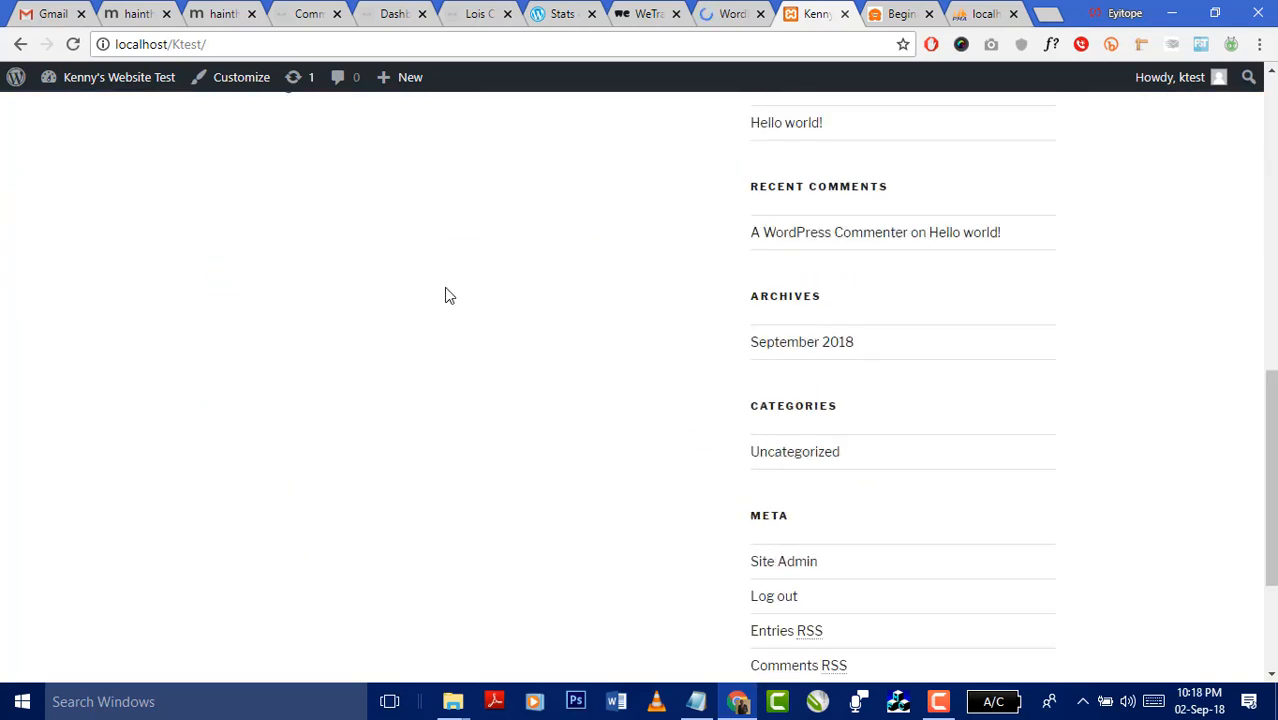
click(730, 14)
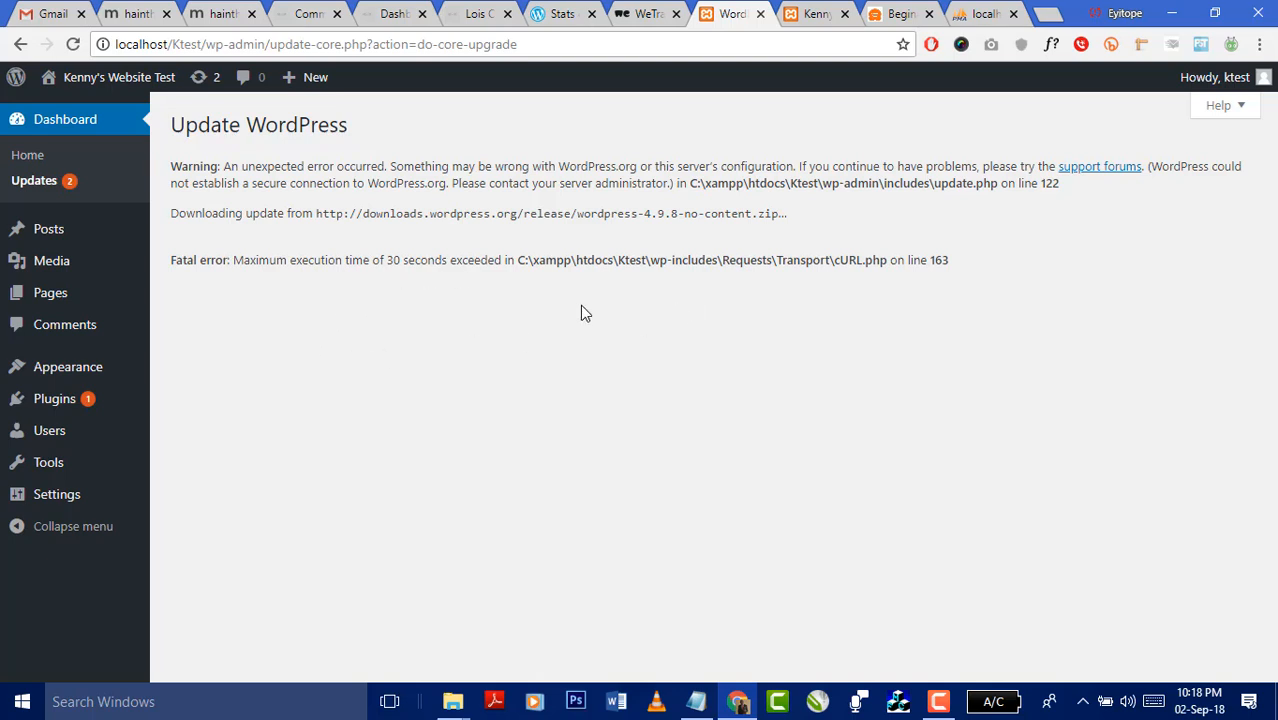
- Reload the site's front page, then open the WordPress Updates overview offering version 4.9.8
click(784, 13)
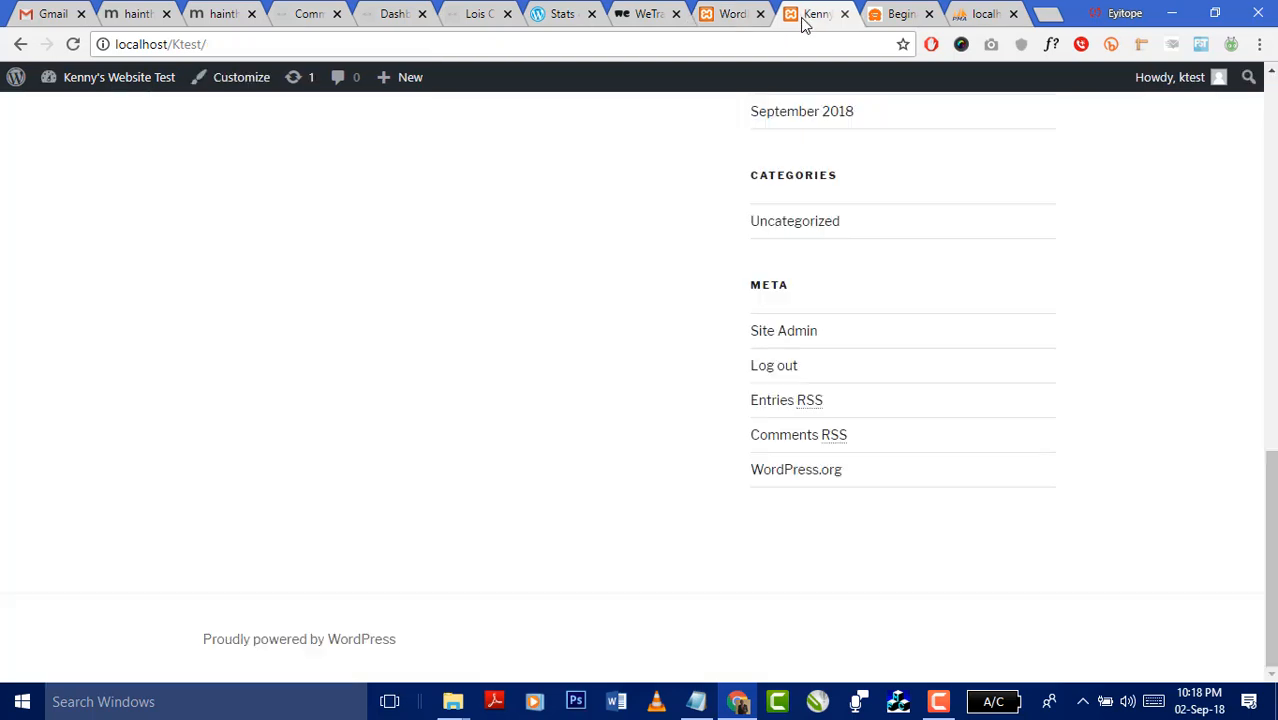
click(781, 37)
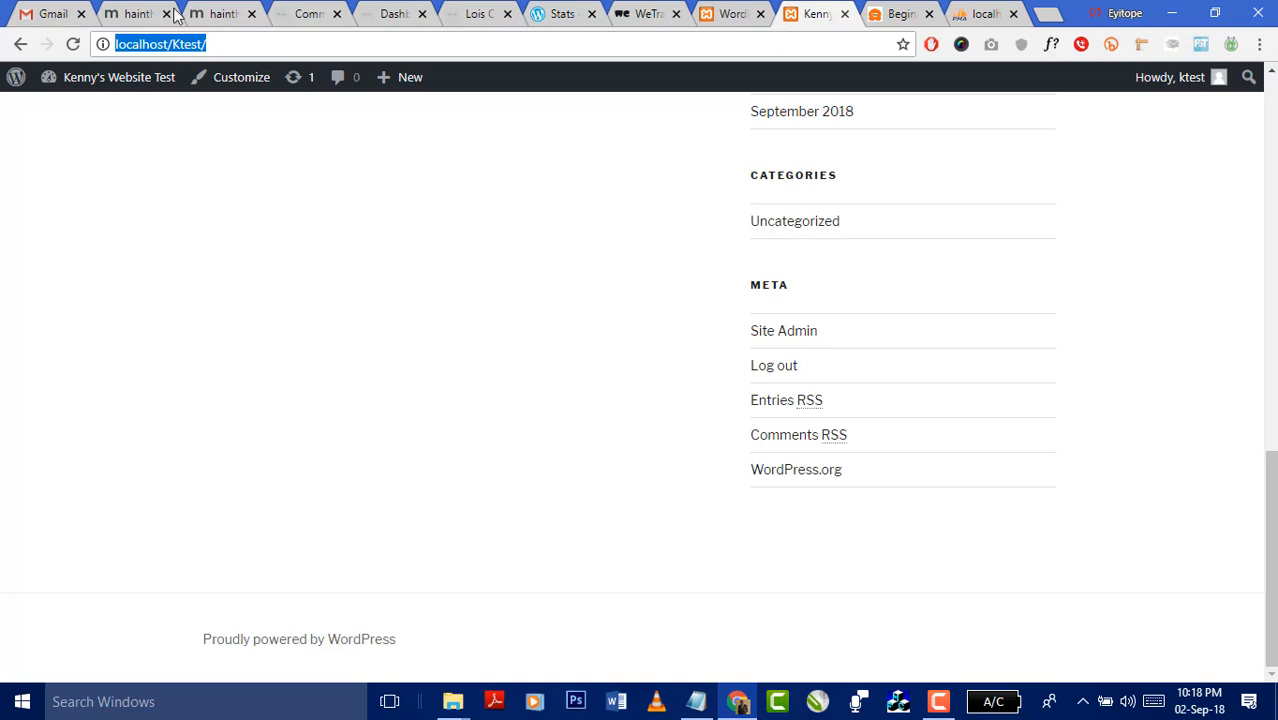
click(74, 44)
click(730, 13)
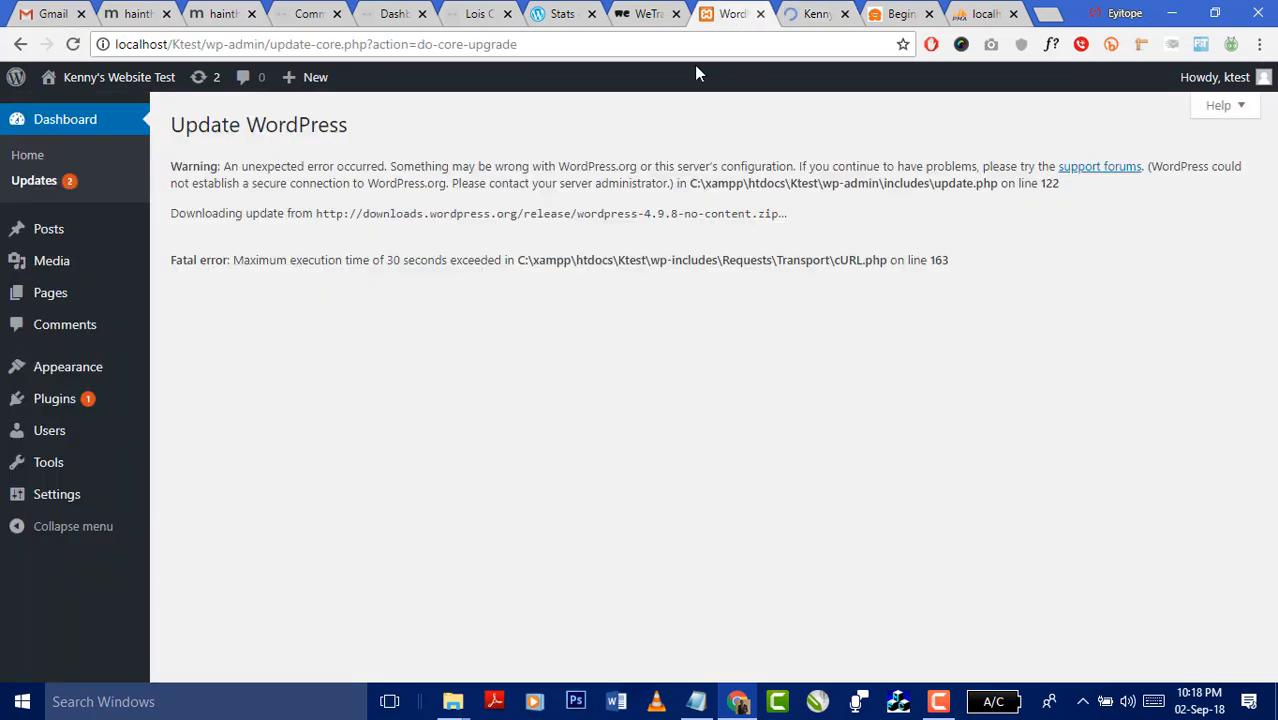
click(556, 44)
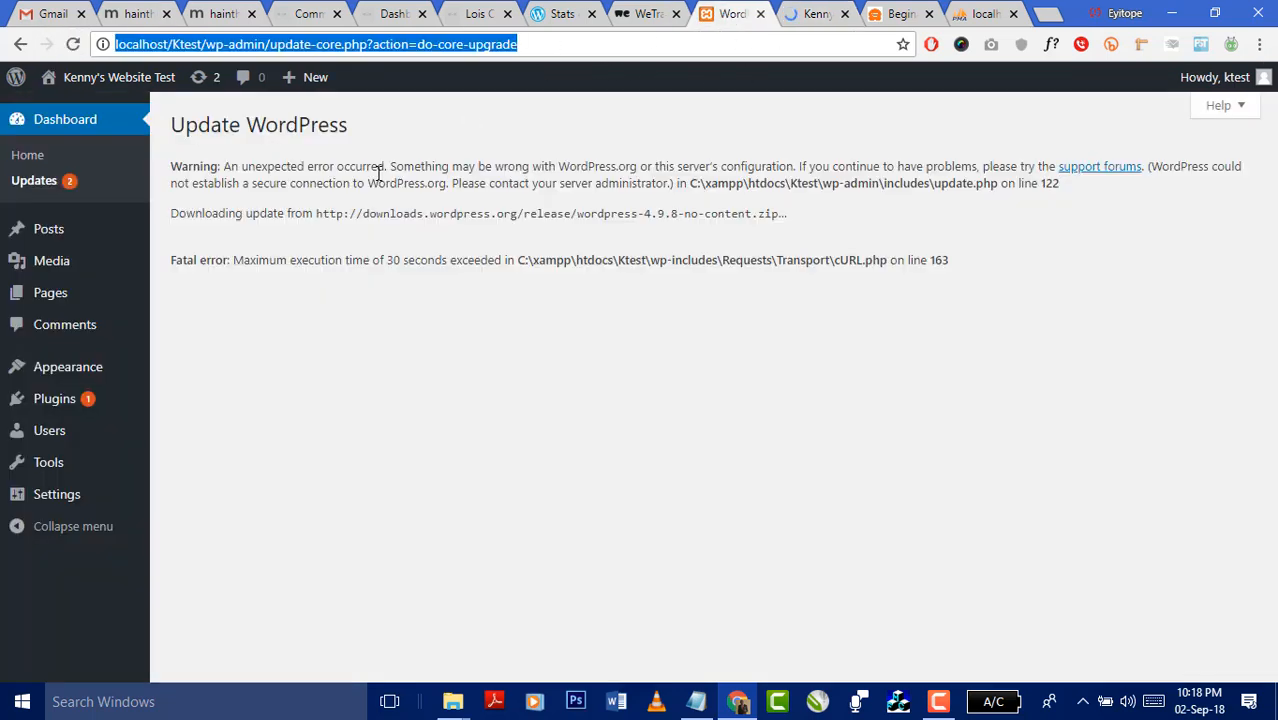
click(42, 180)
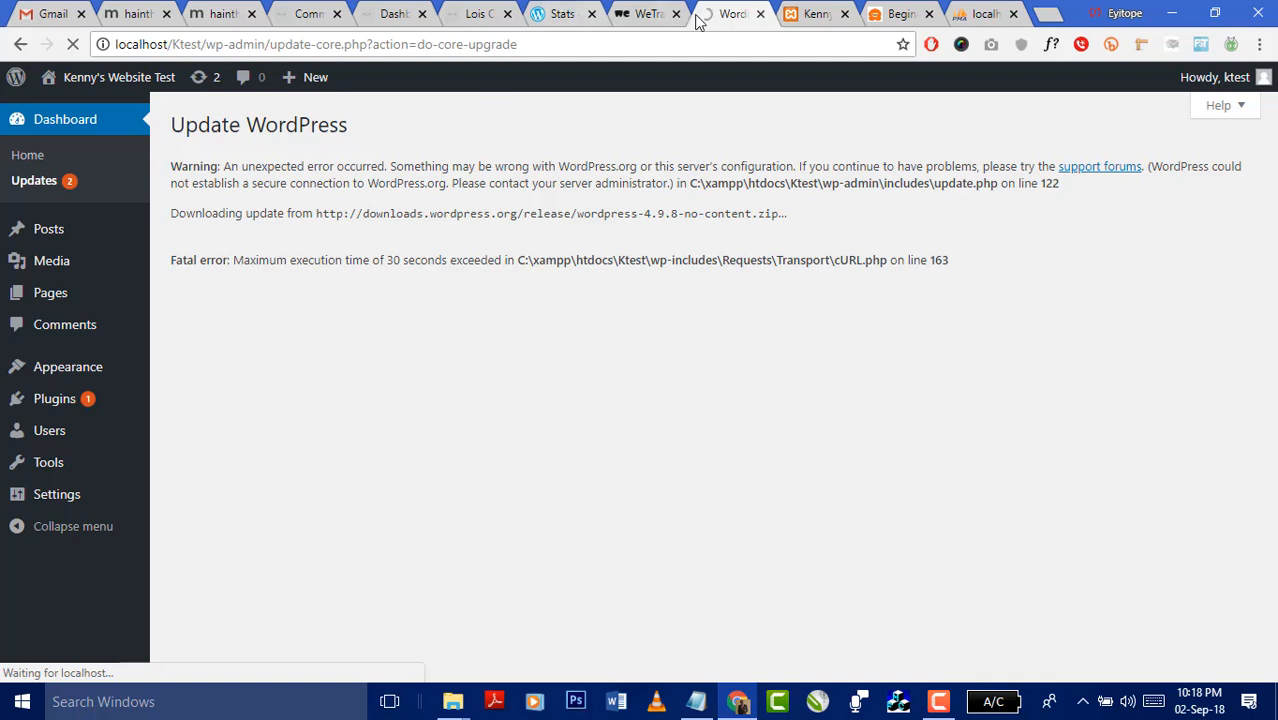
- Review the Updates page's Akismet Anti-Spam update, then view the 'Kenny's Website Test' front page
click(805, 16)
click(744, 22)
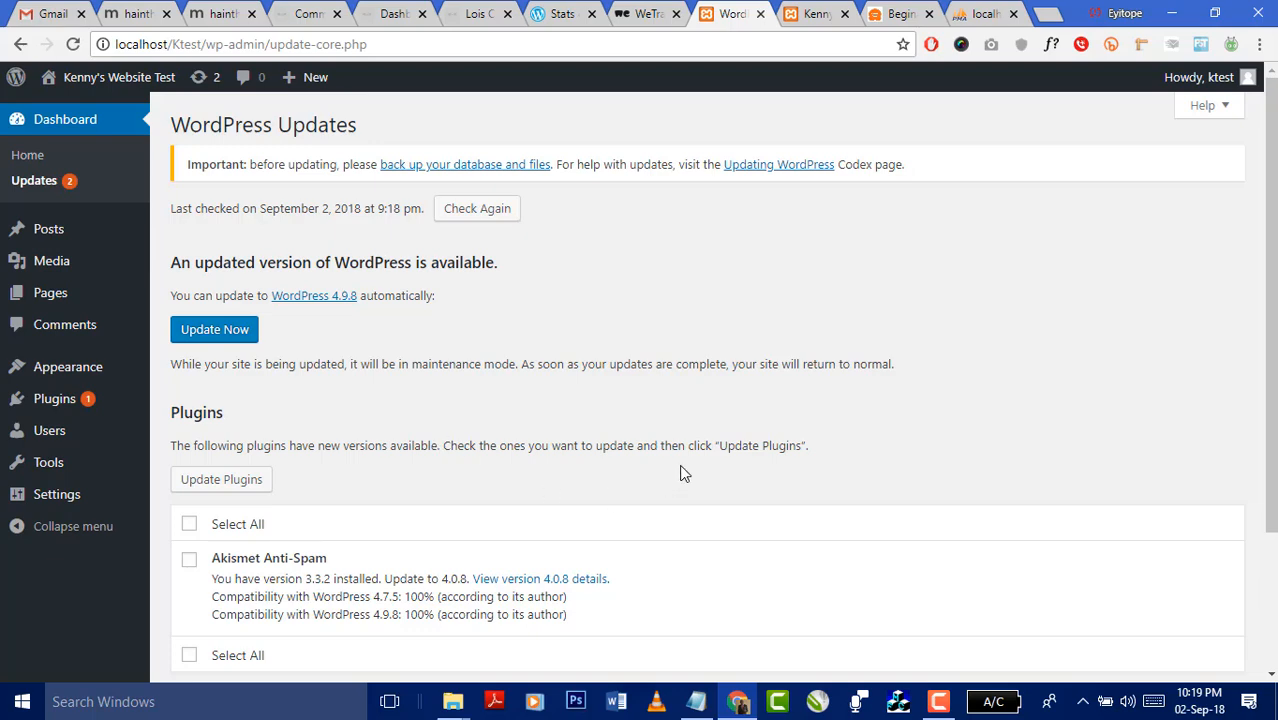
scroll(911, 390, down, 3)
scroll(900, 420, up, 3)
click(796, 18)
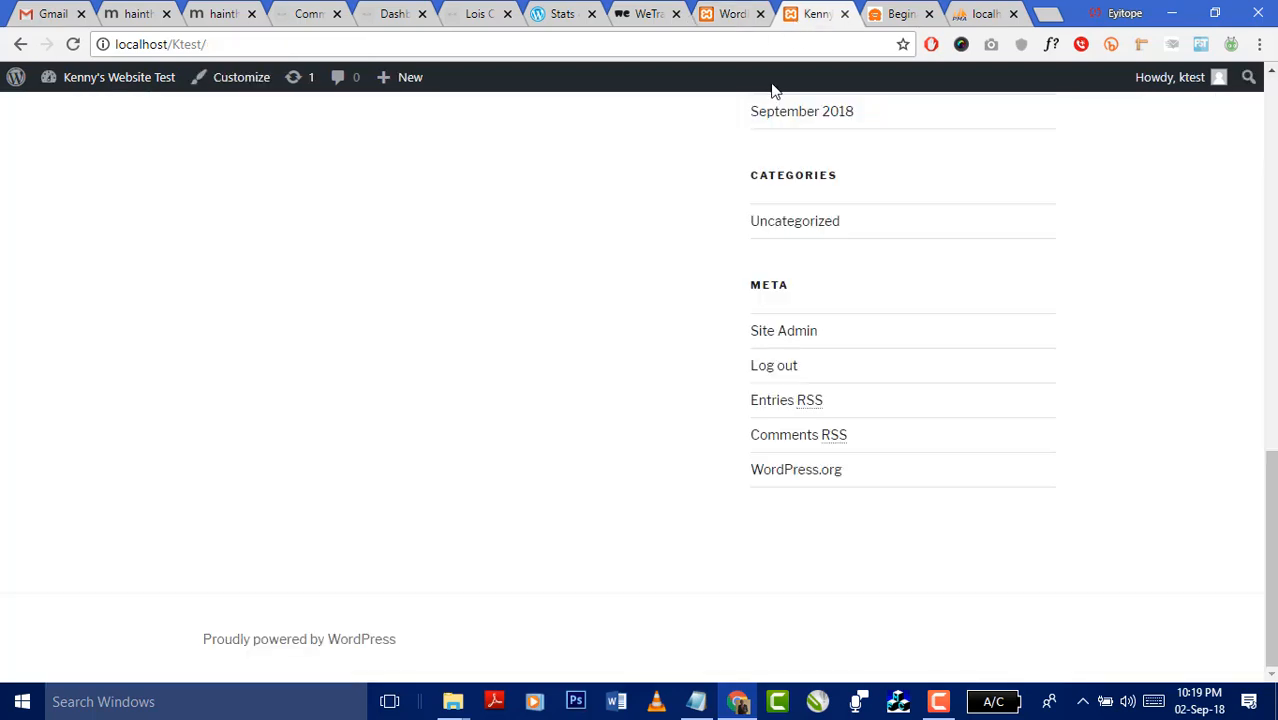
scroll(531, 317, up, 15)
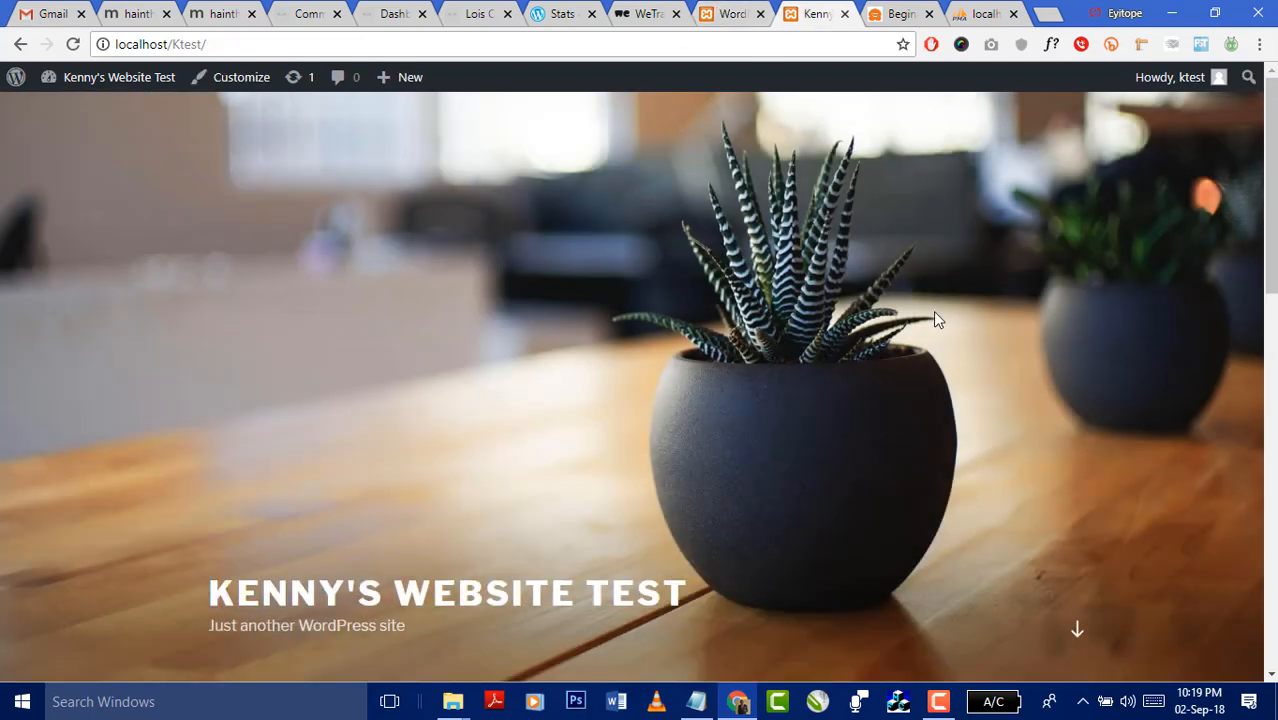
scroll(933, 311, down, 5)
scroll(716, 362, up, 2)
scroll(976, 362, up, 4)
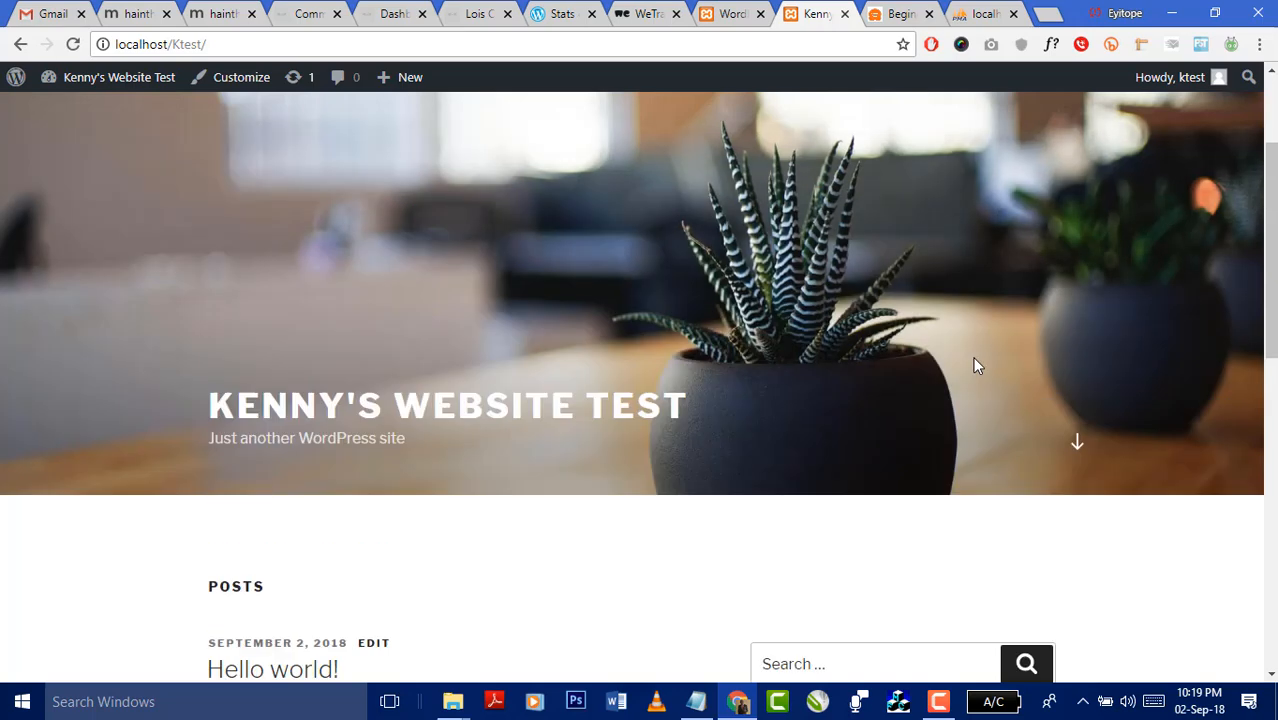
scroll(881, 421, down, 5)
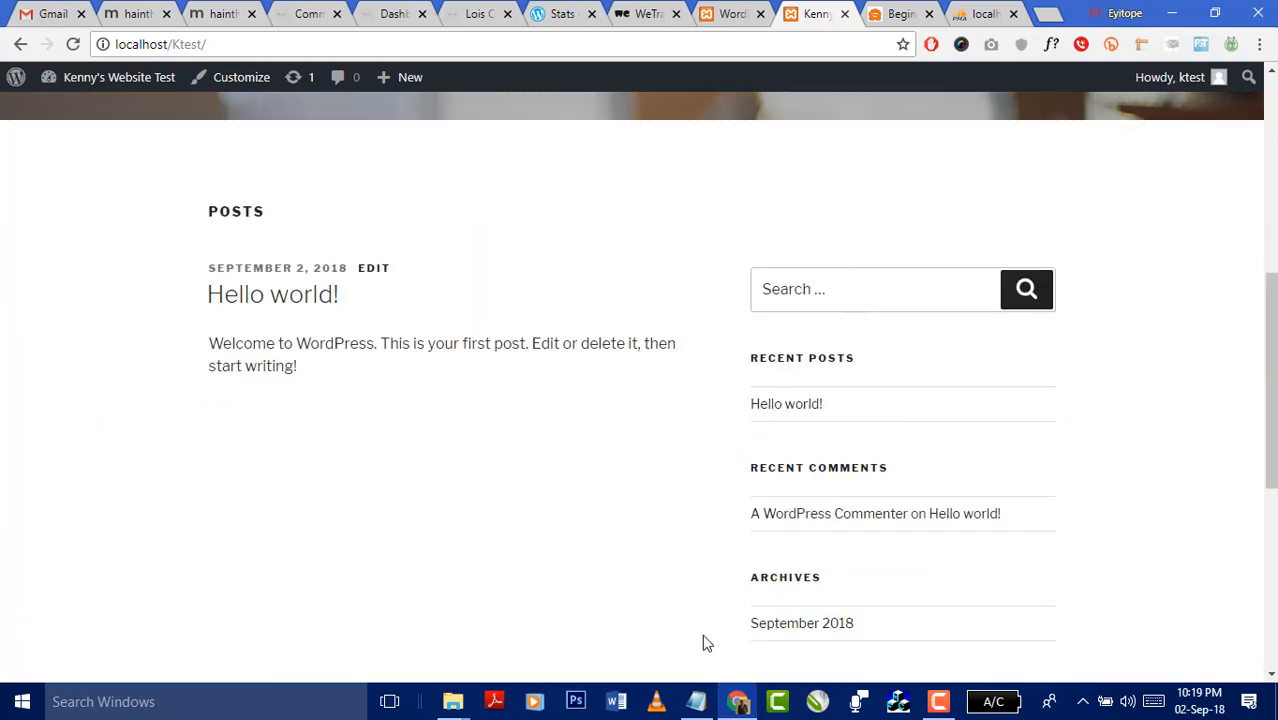
scroll(715, 600, down, 5)
scroll(1058, 106, up, 4)
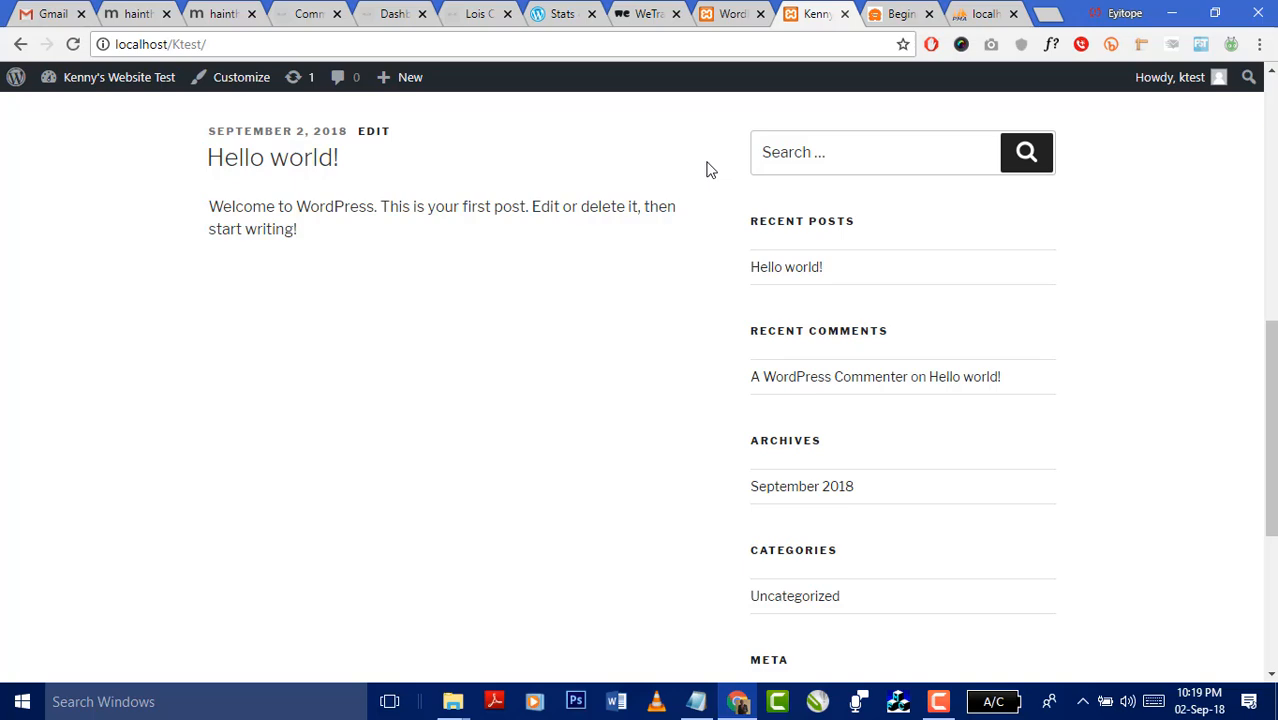
scroll(760, 185, down, 1)
scroll(790, 215, up, 3)
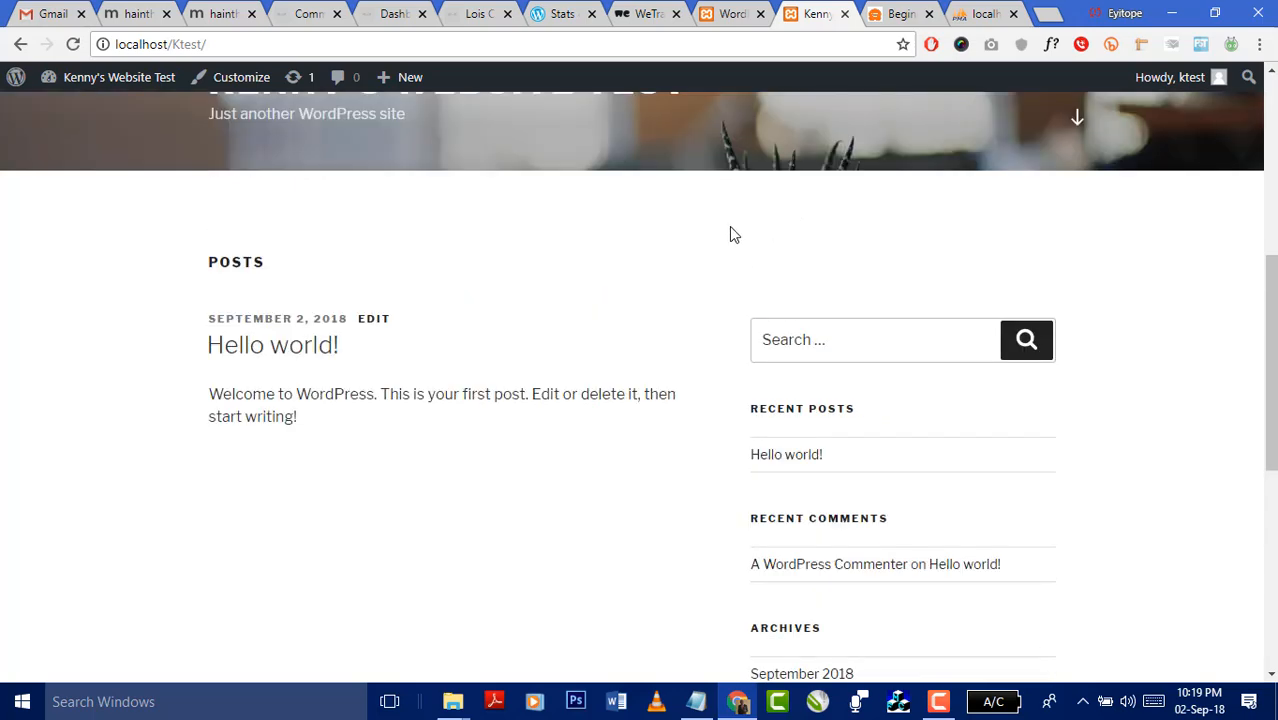
scroll(740, 242, down, 6)
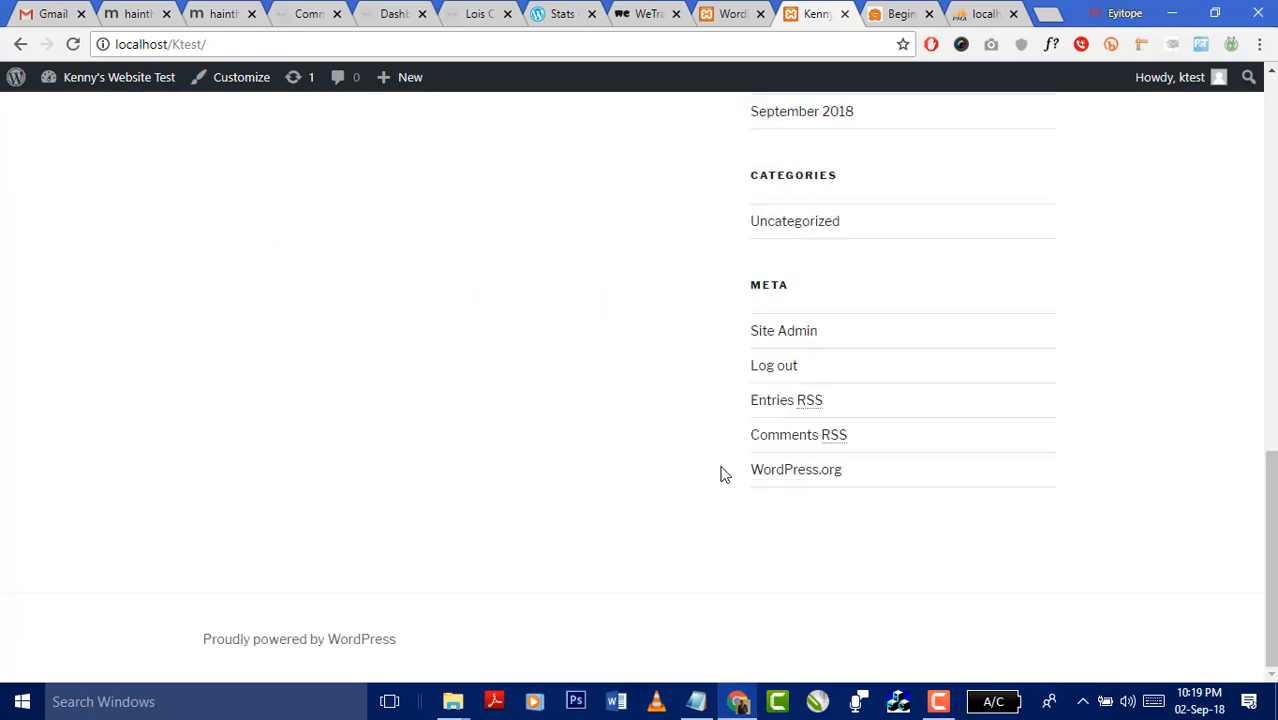
scroll(1010, 220, up, 4)
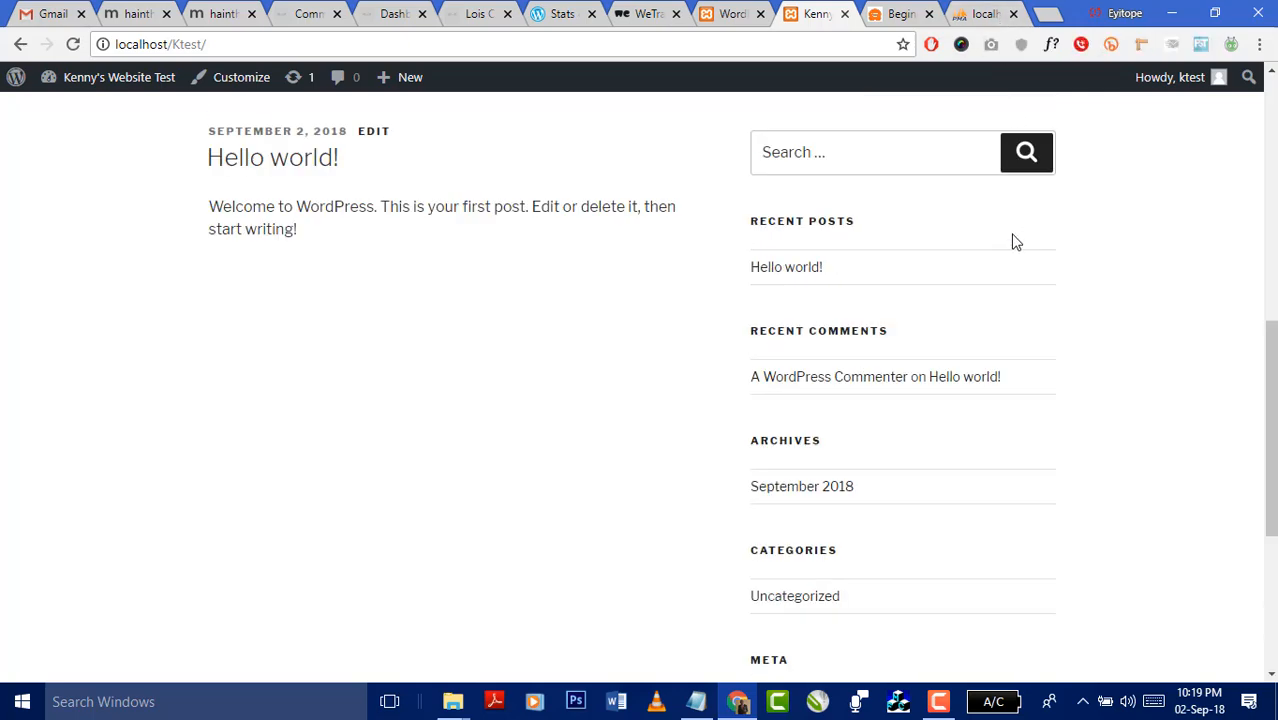
scroll(1015, 242, up, 2)
scroll(848, 418, down, 2)
scroll(870, 430, down, 3)
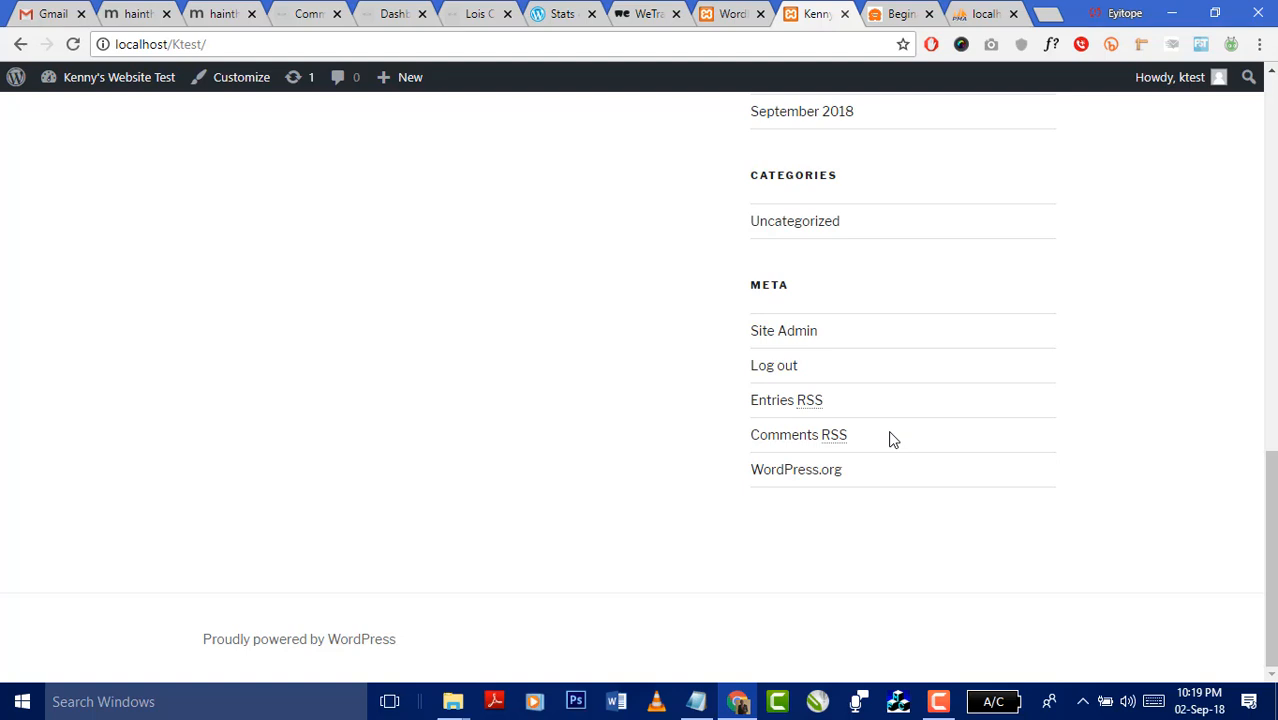
scroll(428, 414, up, 5)
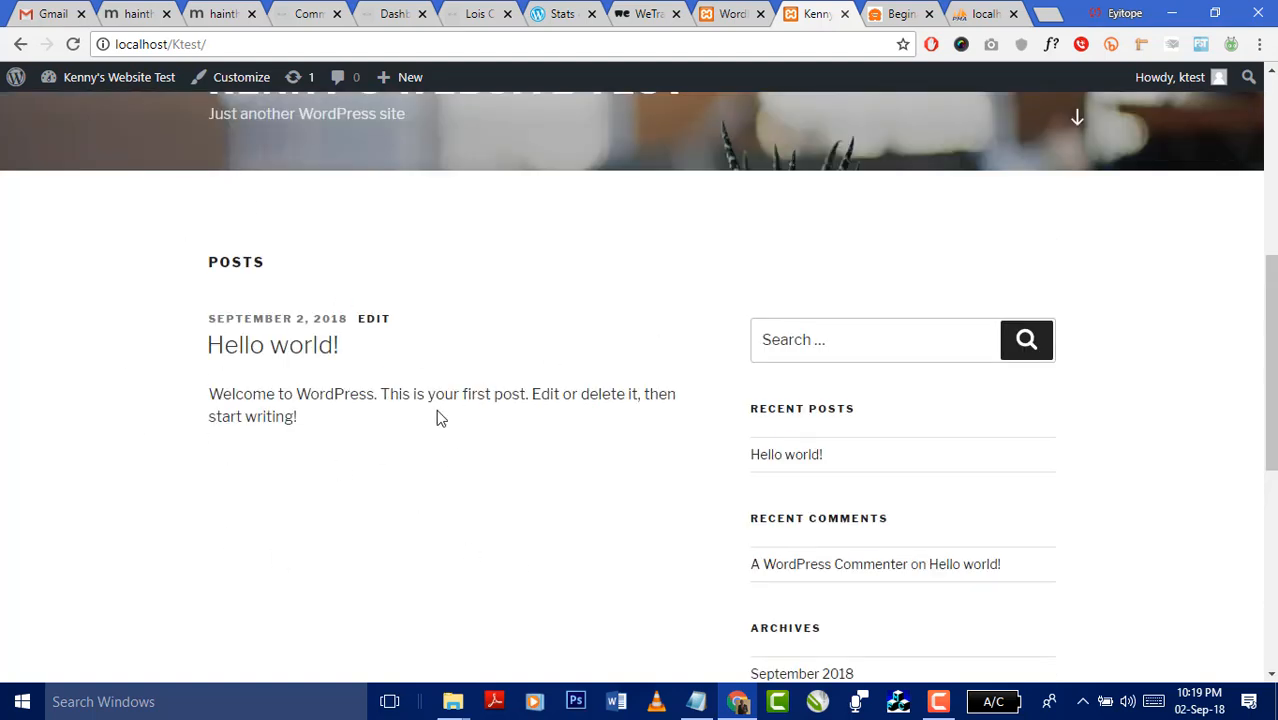
- Select all listed plugins and run Update Plugins until Akismet Anti-Spam reports success
click(730, 14)
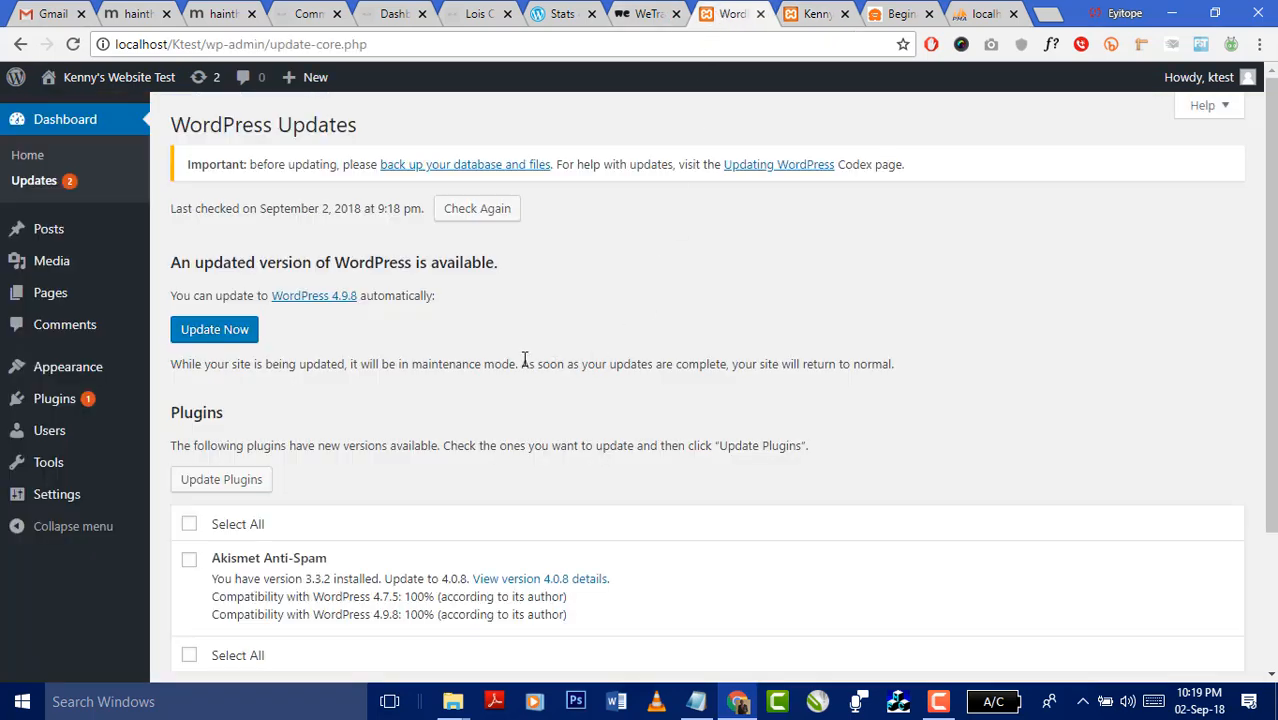
scroll(535, 350, down, 2)
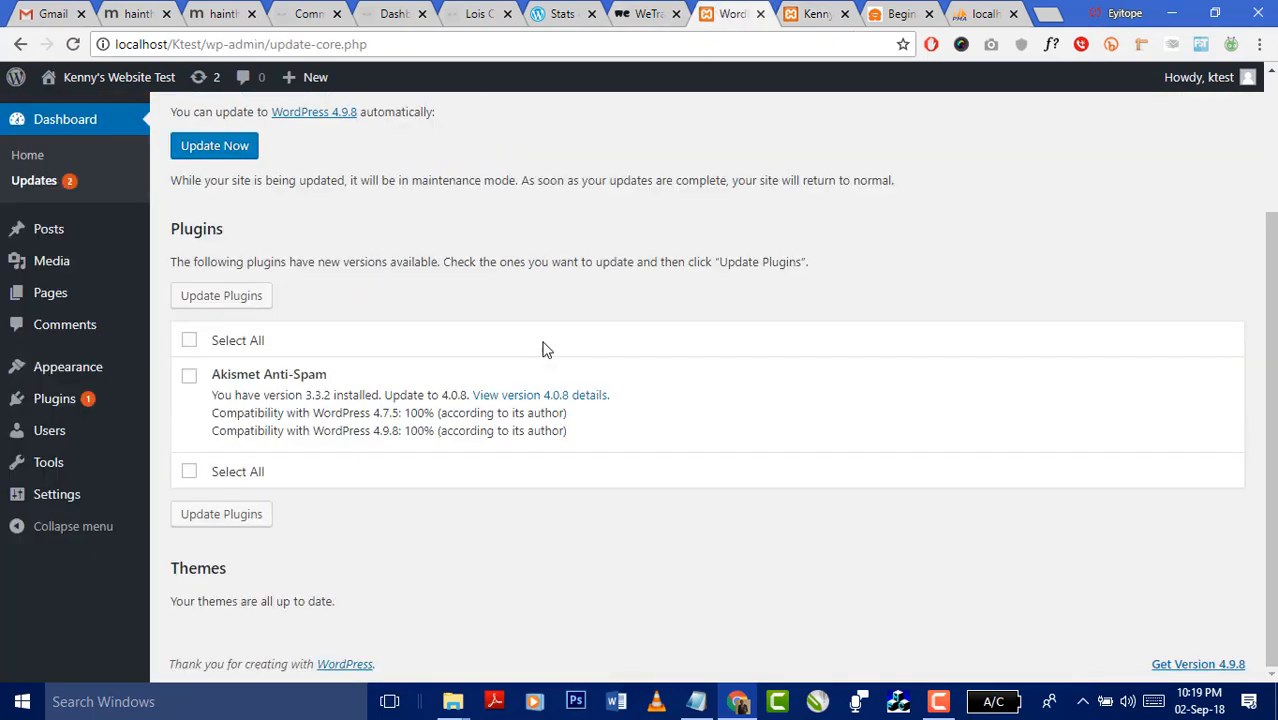
click(190, 341)
click(212, 300)
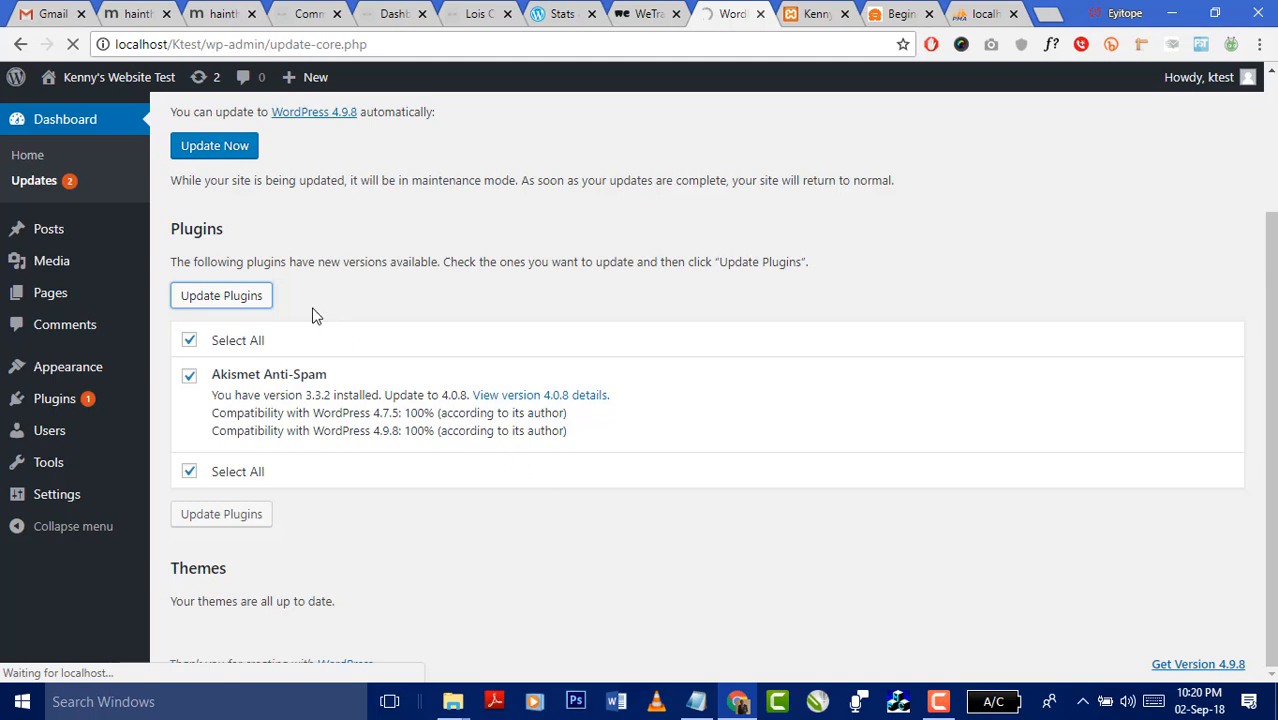
drag(329, 377, 212, 376)
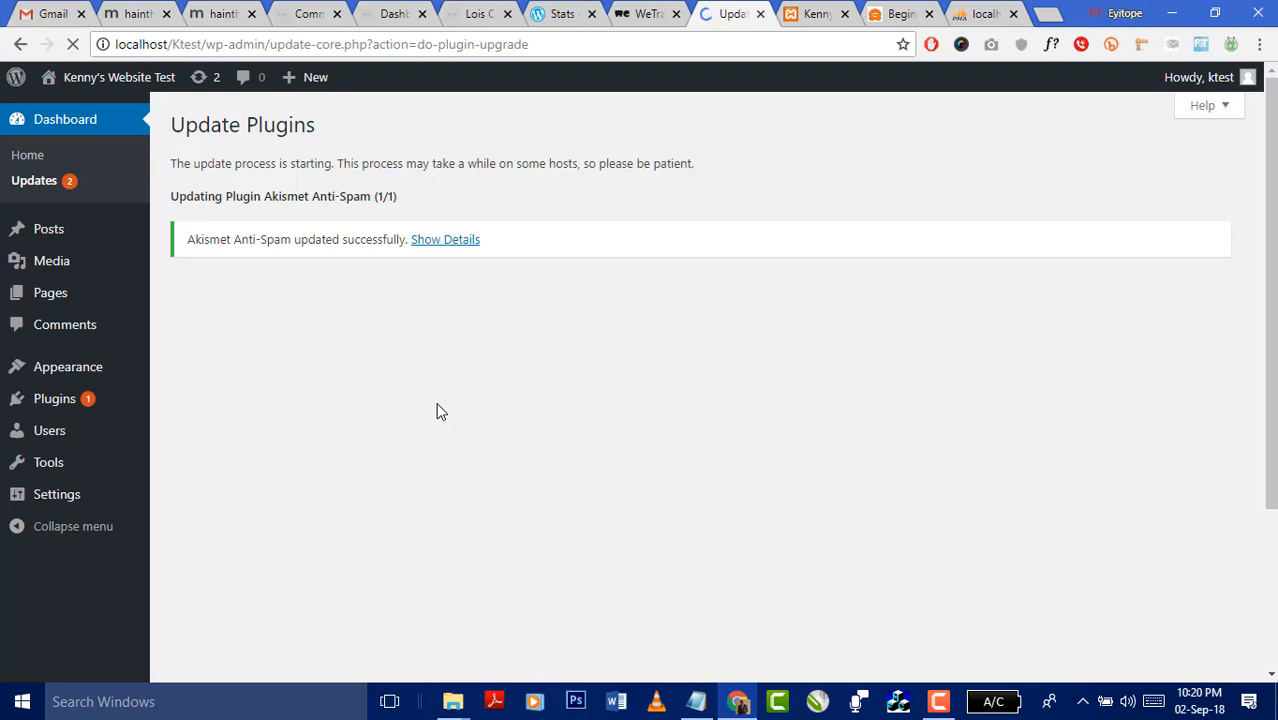
click(805, 26)
- Follow 'Return to Plugins page' from the update results to load plugins.php
click(731, 15)
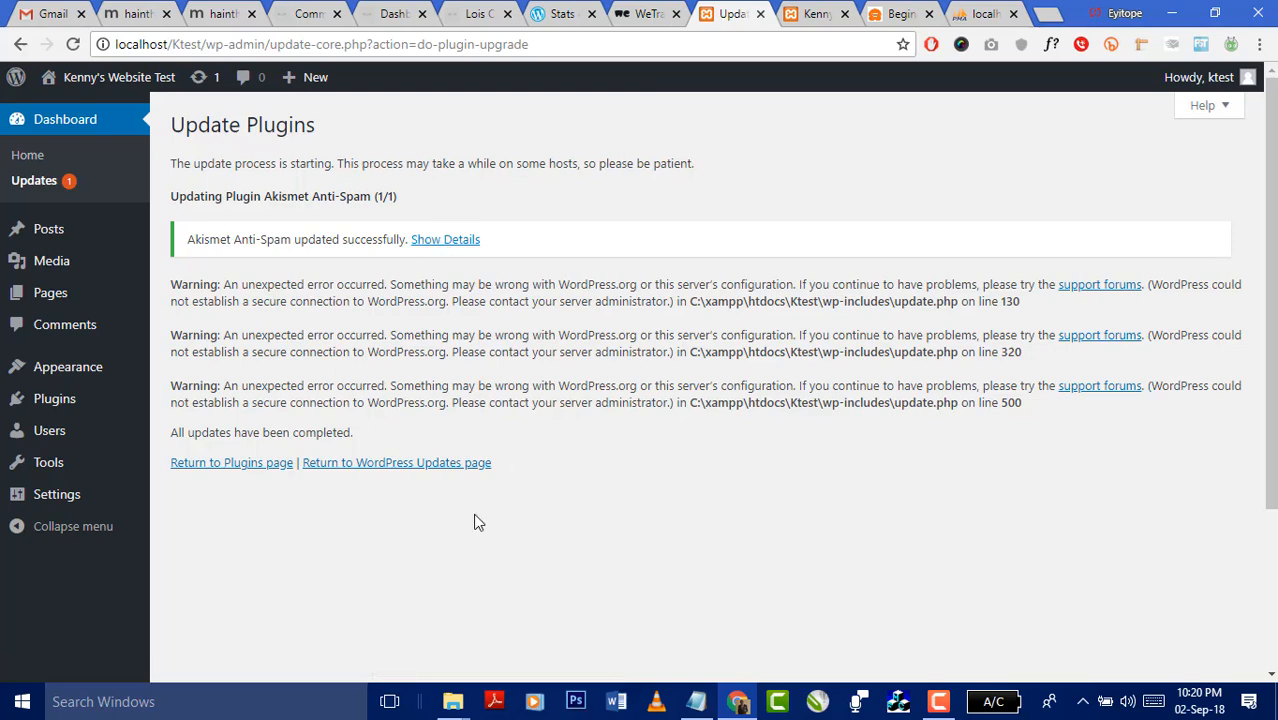
click(266, 464)
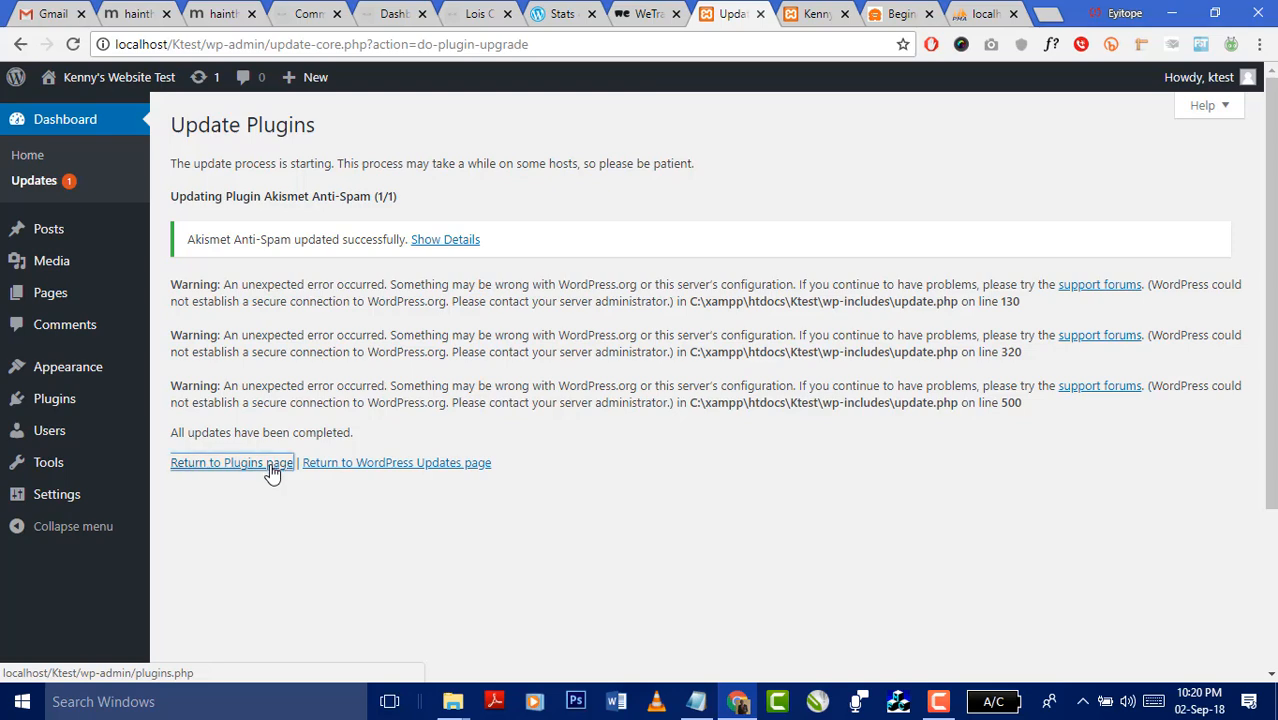
click(810, 15)
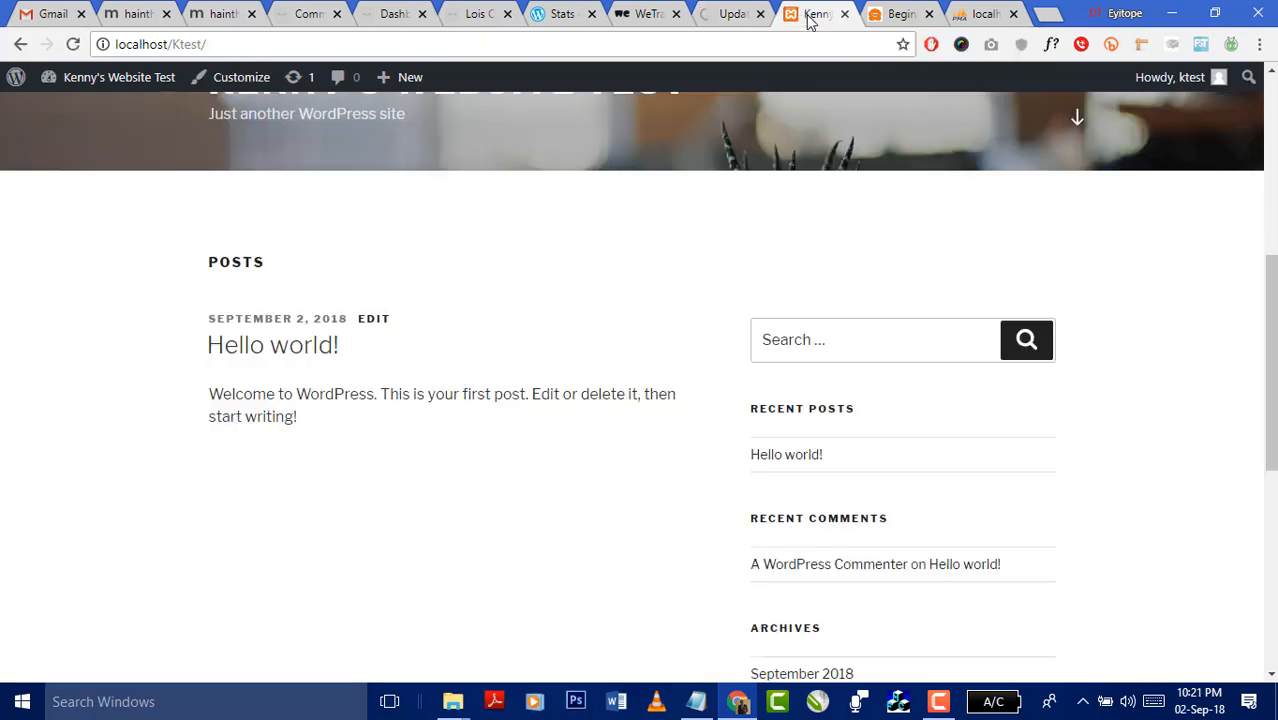
click(725, 15)
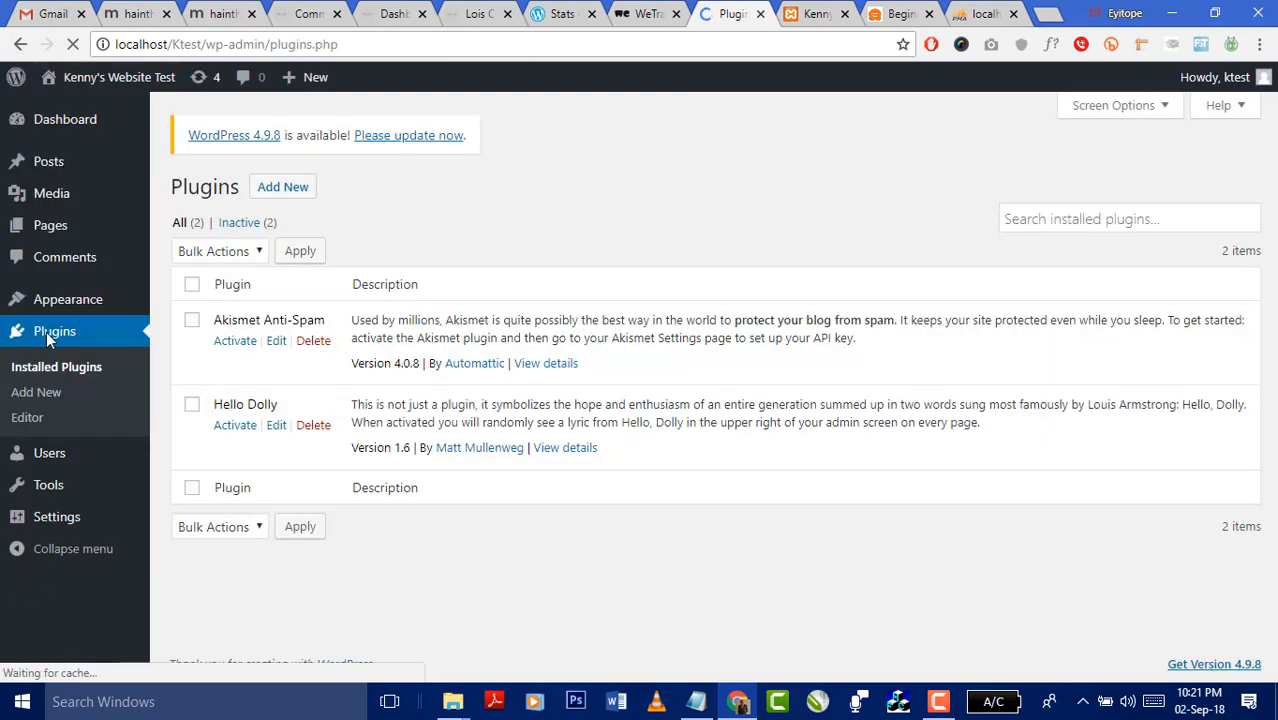
click(45, 120)
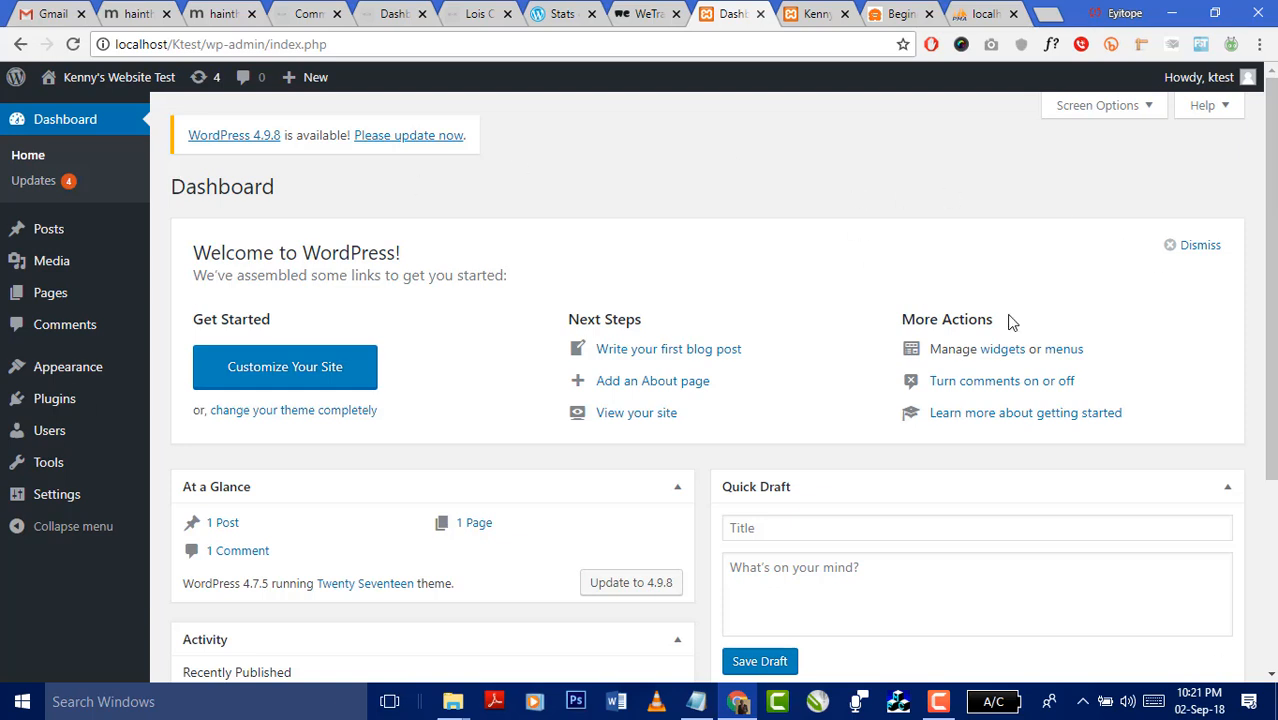
mouse_move(1220, 86)
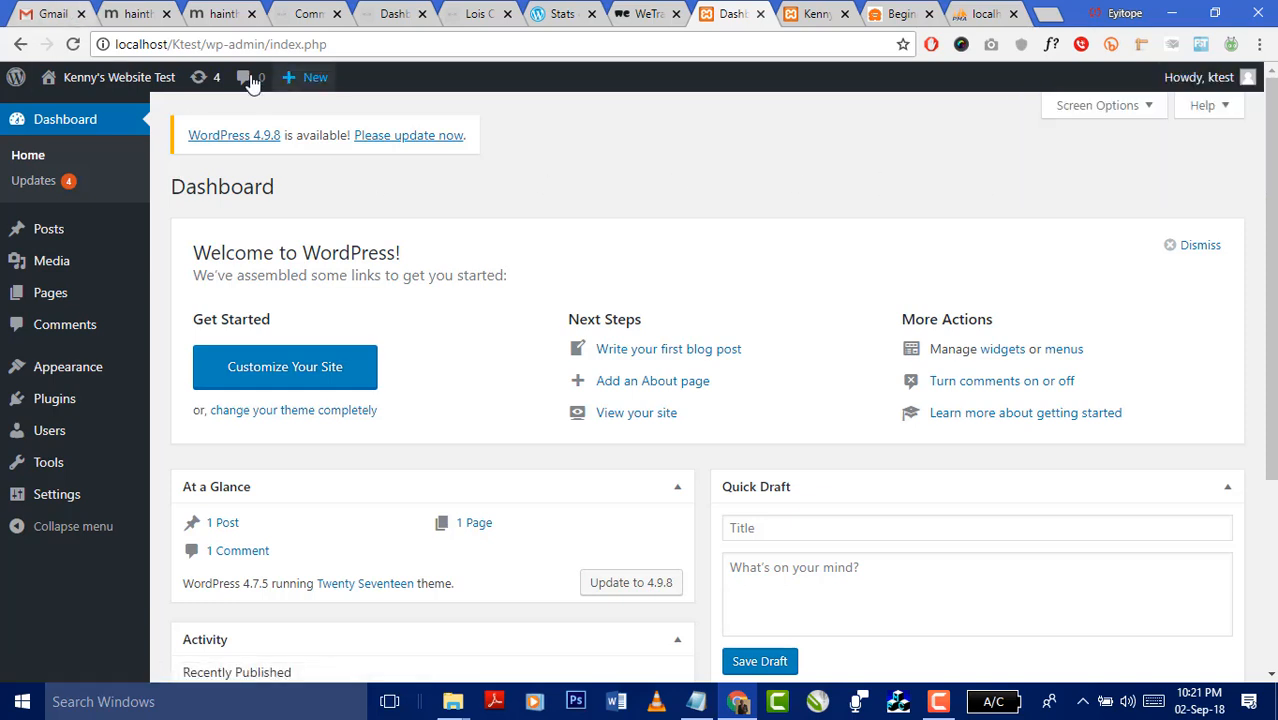
mouse_move(100, 82)
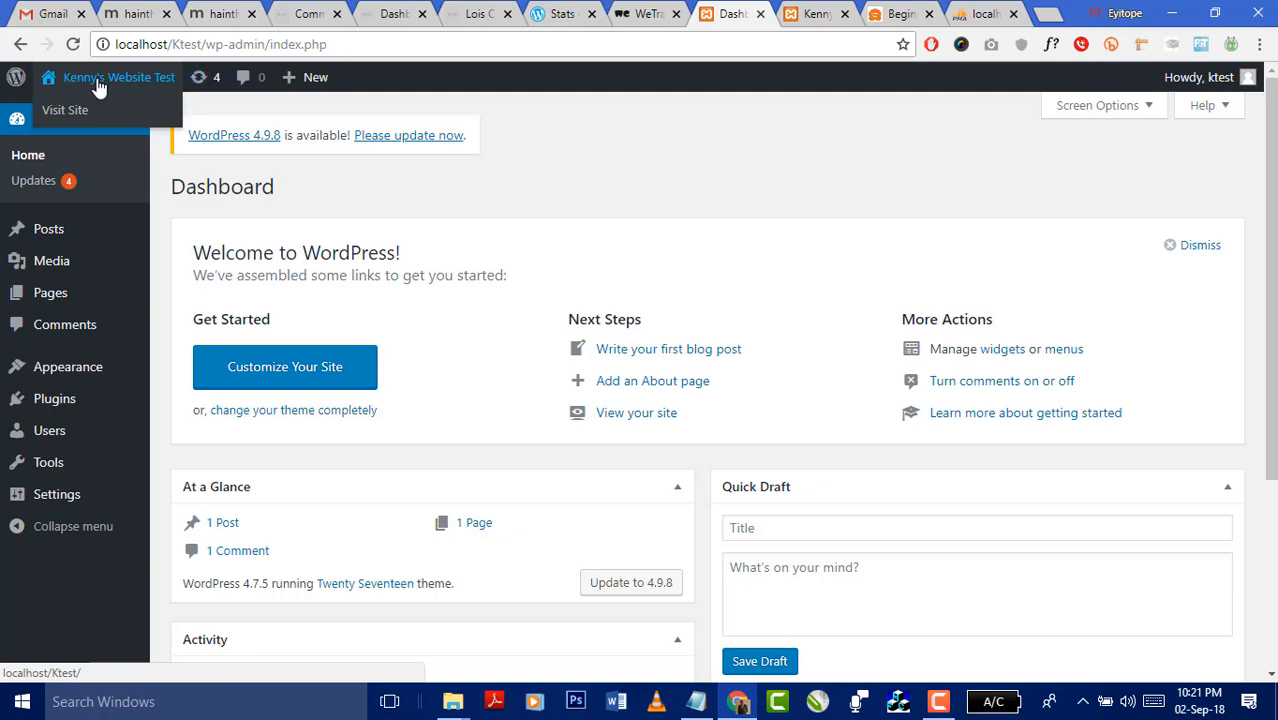
mouse_move(15, 80)
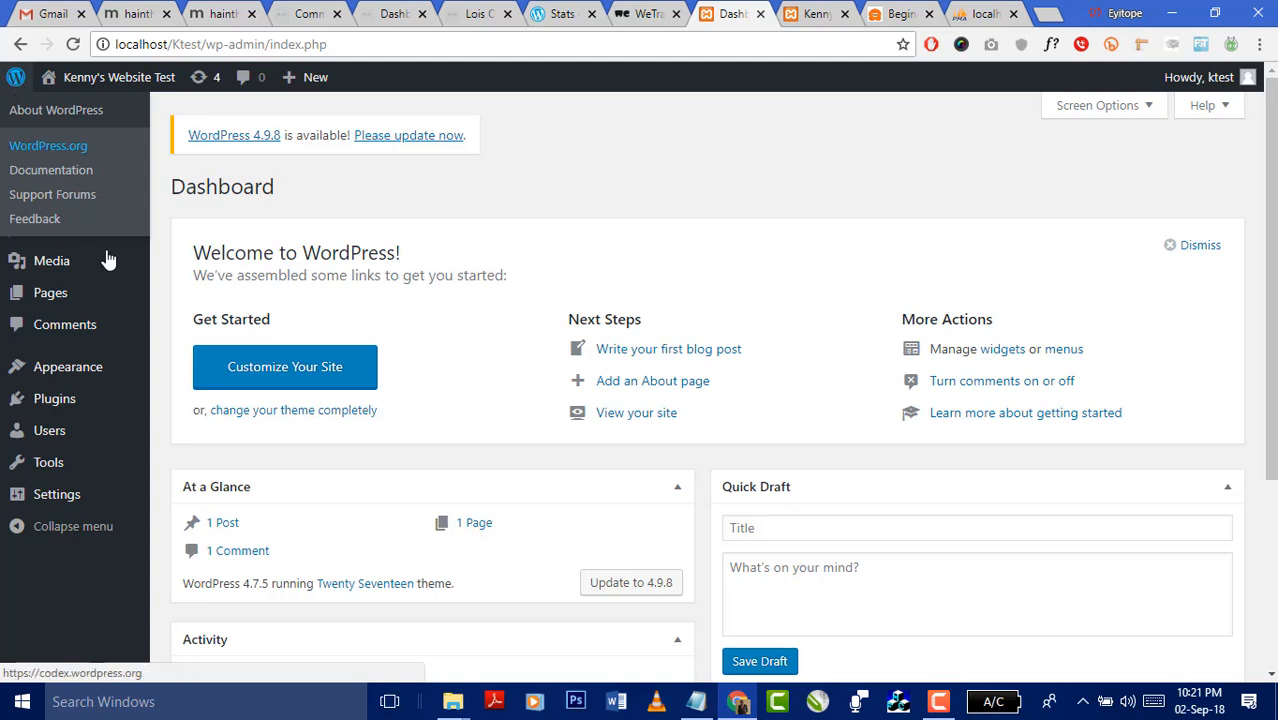
- In Notepad, add new 'Wordpress.com' and 'Wordpress.org' lines below the existing notes
click(695, 705)
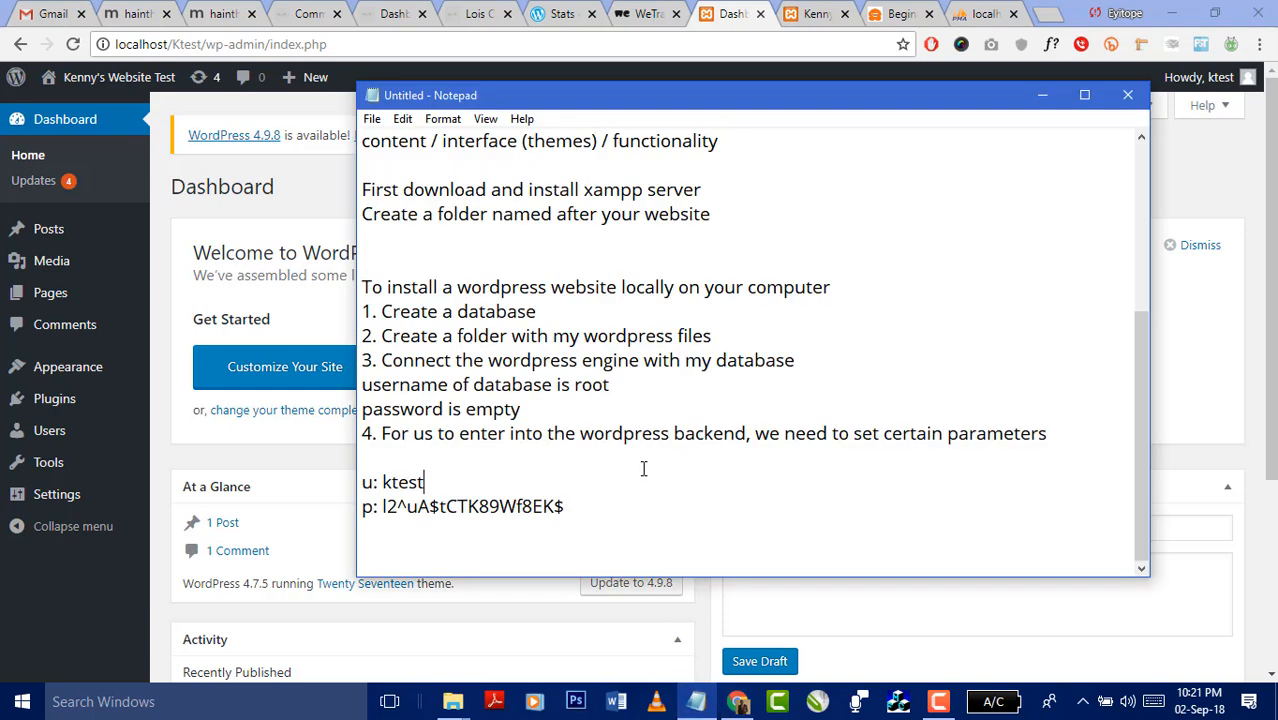
key(Return)
text(Wordpree)
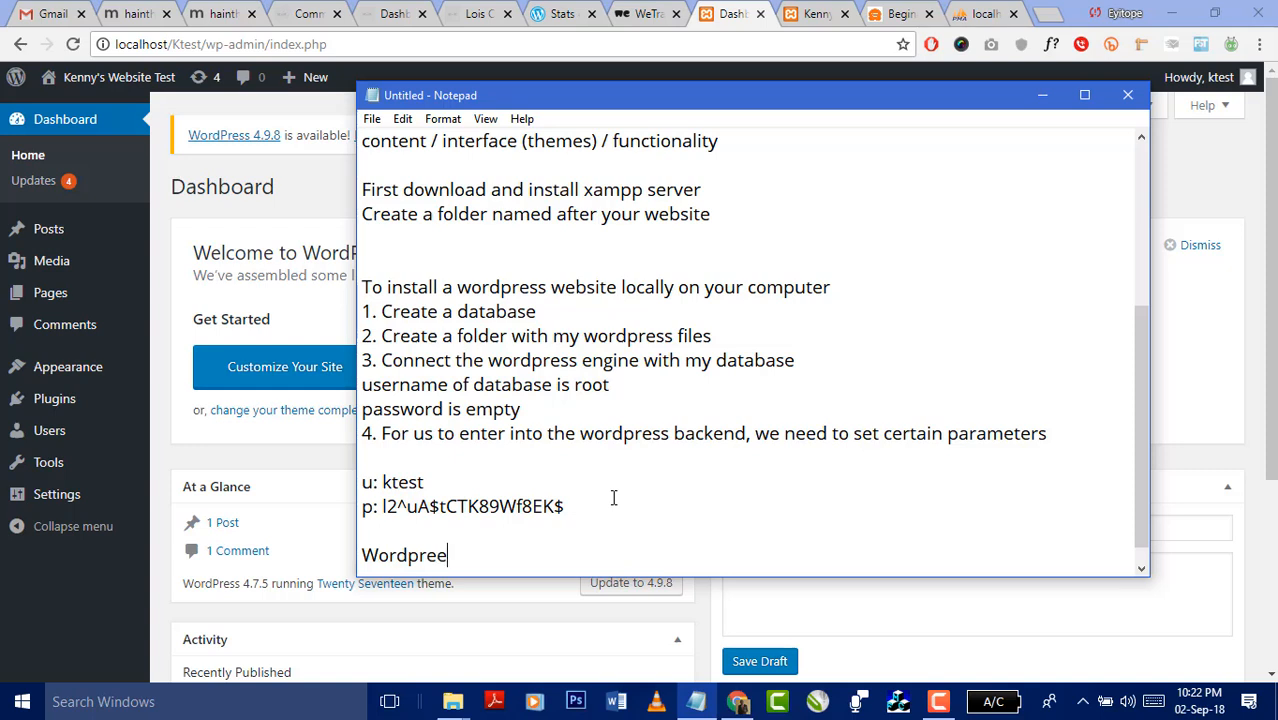
key(BackSpace)
text(ss.com)
key(Return)
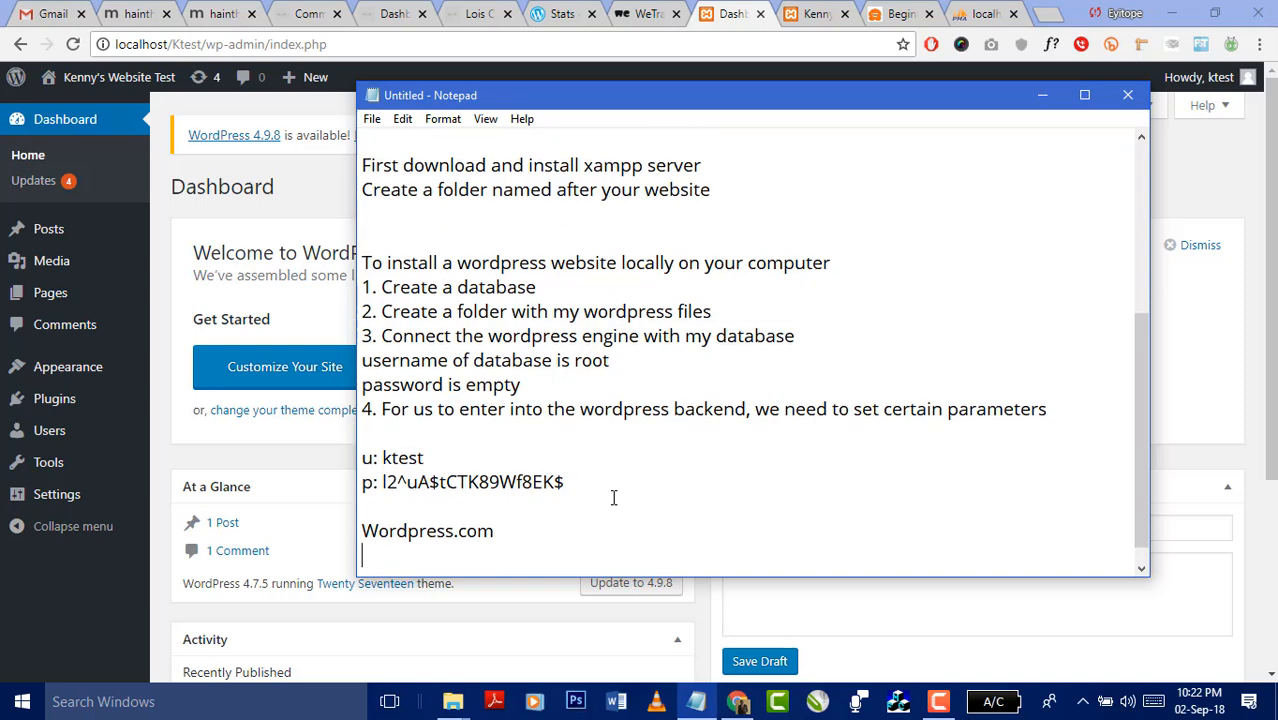
text(Wordpress.org)
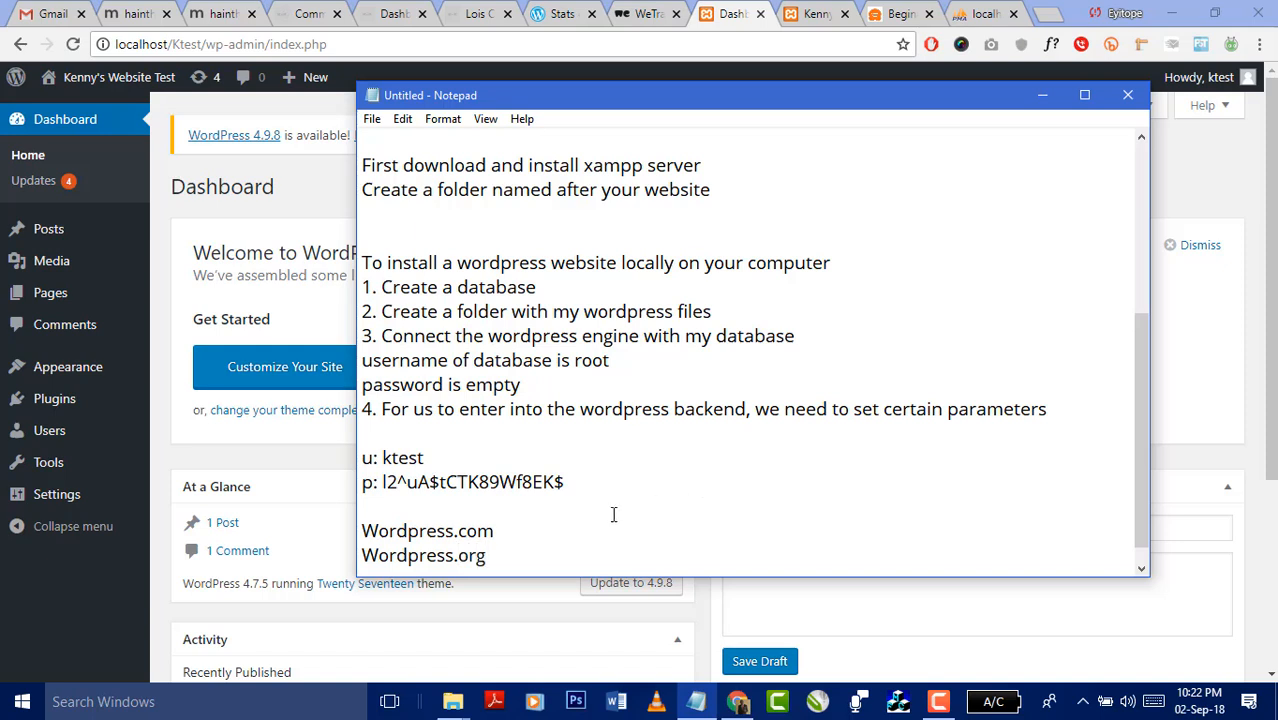
- Complete the lines as 'Wordpress.com hosted by Automattic' and 'Wordpress.org self-hosted', then minimize Notepad
click(563, 520)
text(hosted by Au)
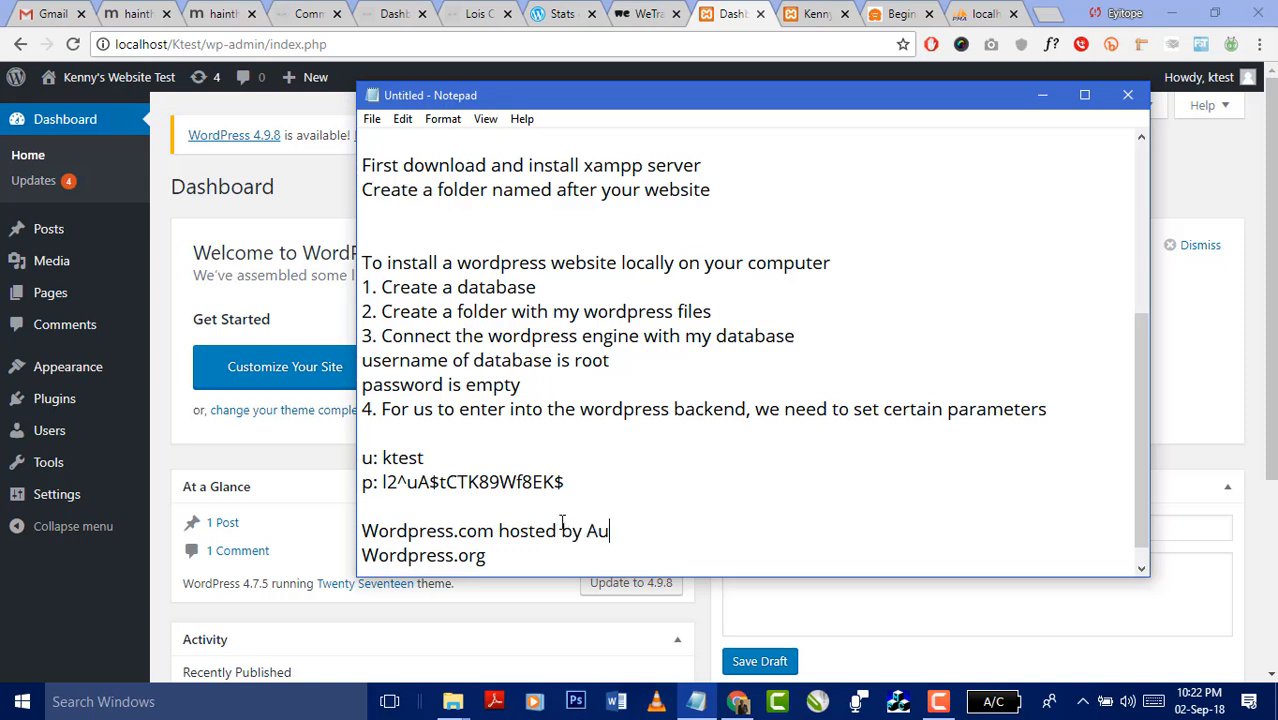
text(tomattic Wordpress.org)
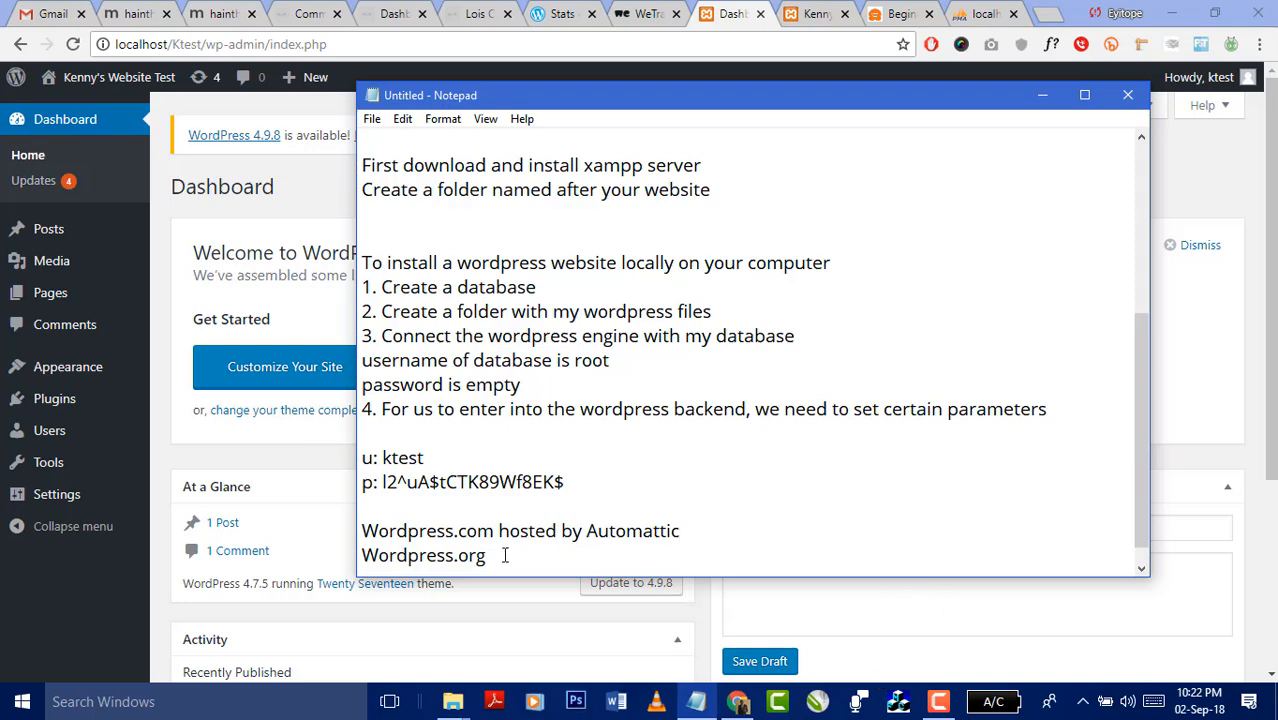
text( hosted)
key(Left)
key(Left)
key(Left)
key(Left)
key(Left)
key(Left)
text(self)
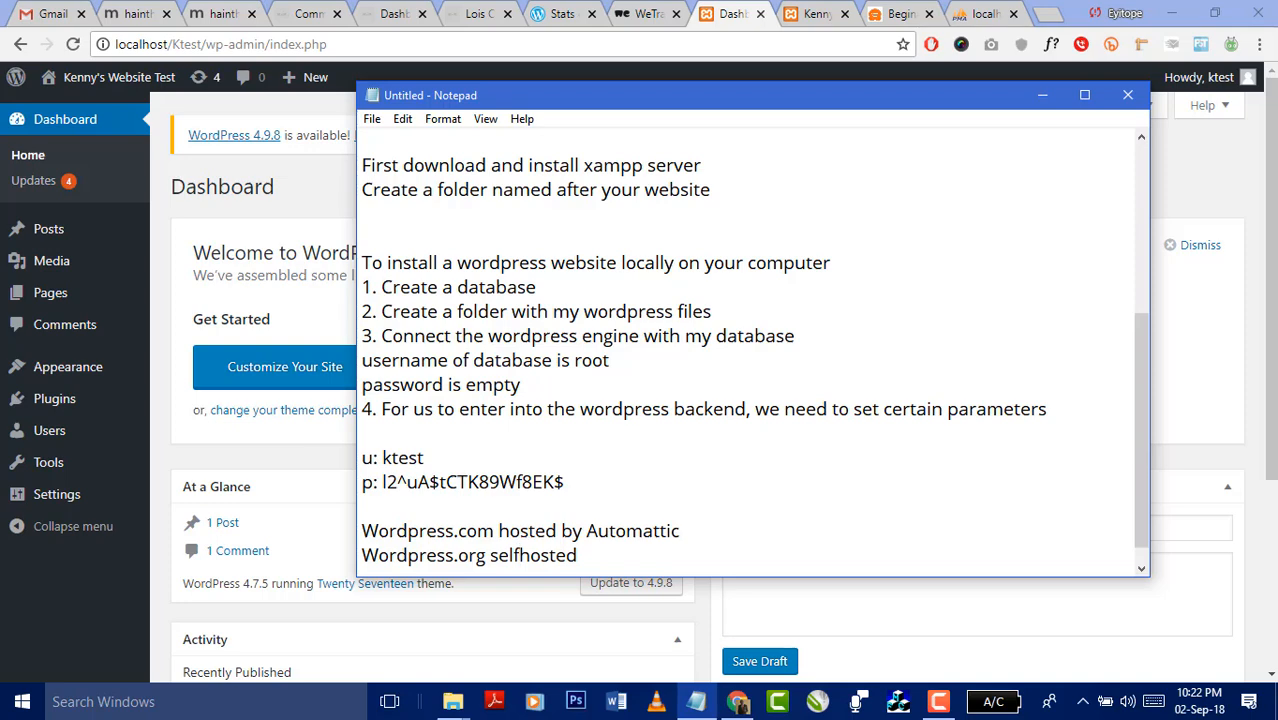
text(-)
click(693, 531)
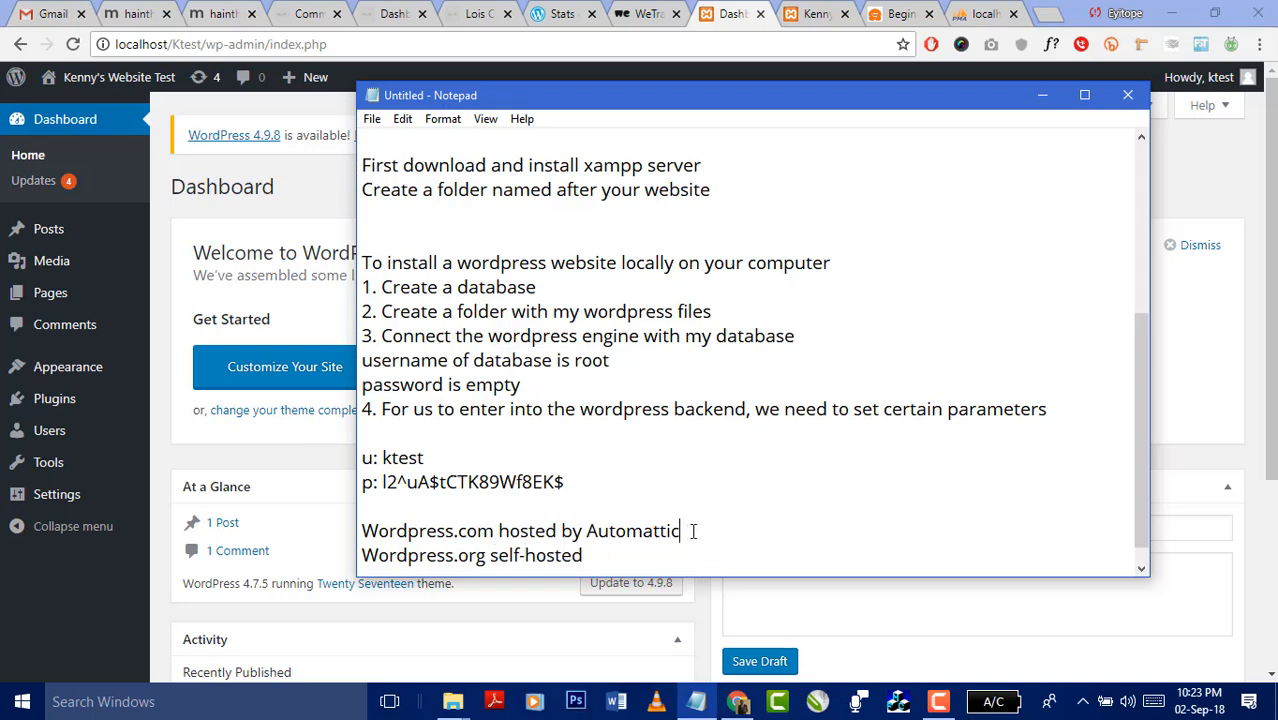
click(1042, 95)
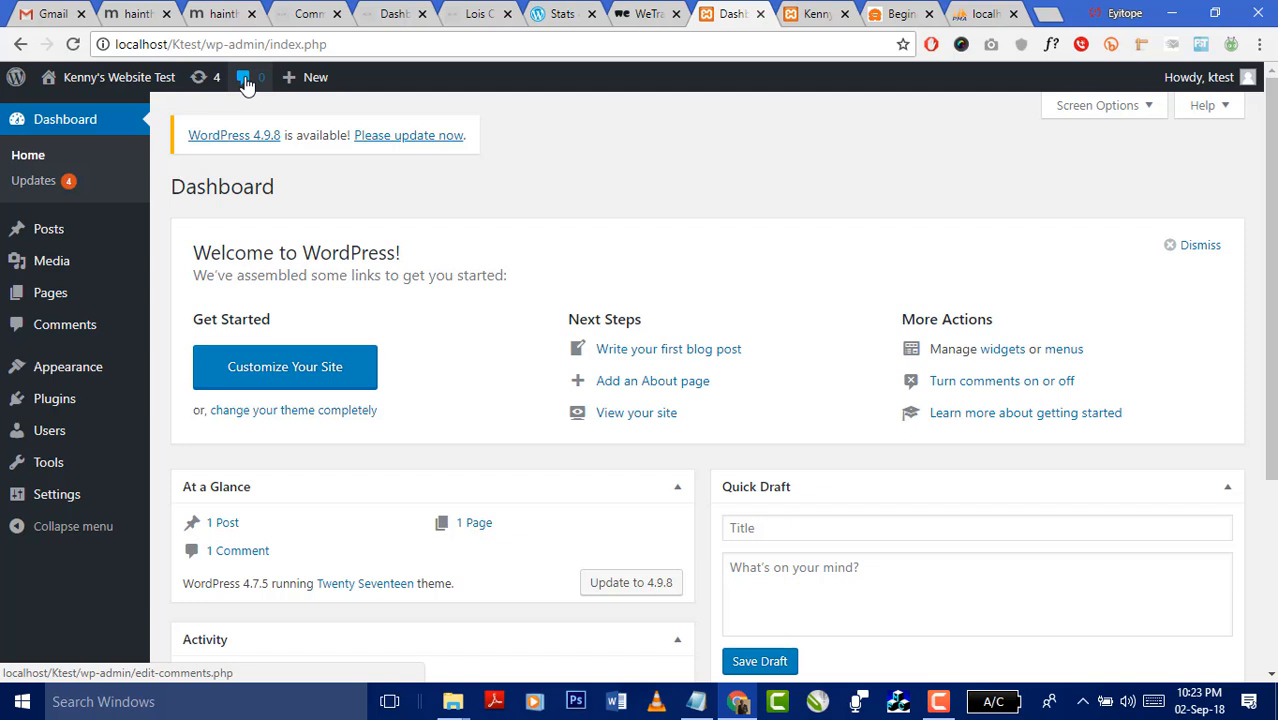
mouse_move(310, 82)
mouse_move(54, 227)
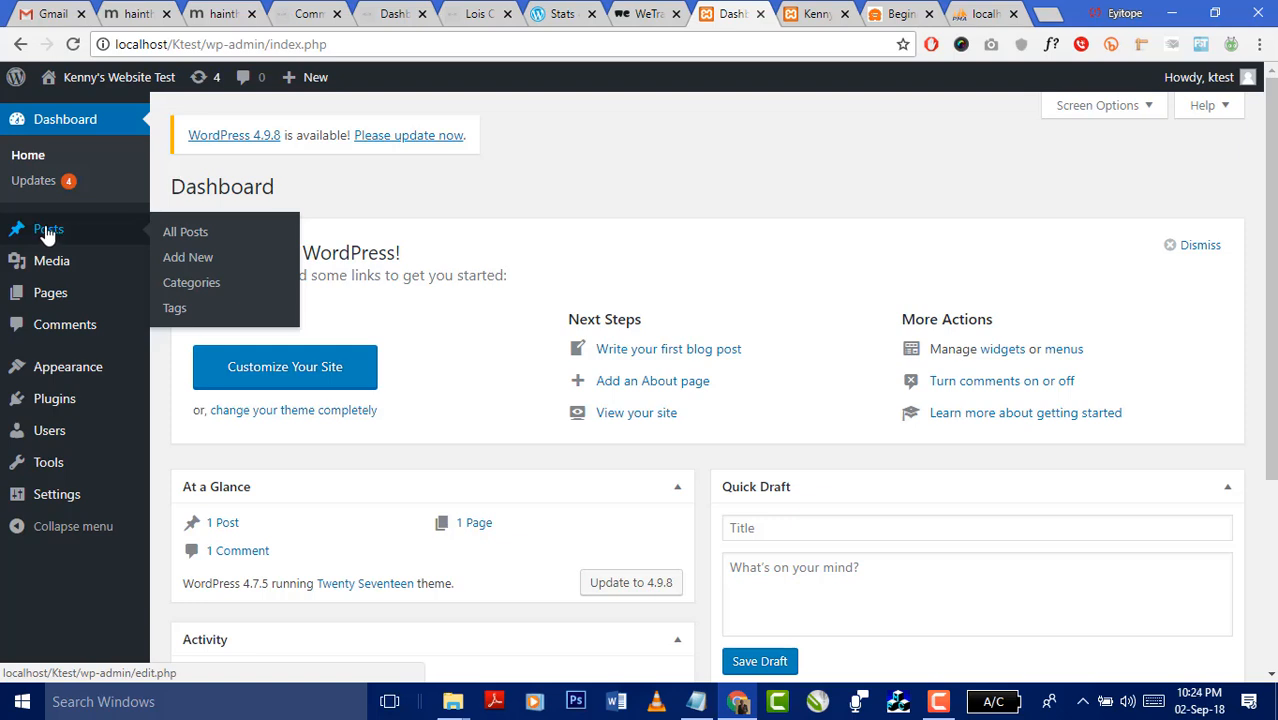
mouse_move(48, 274)
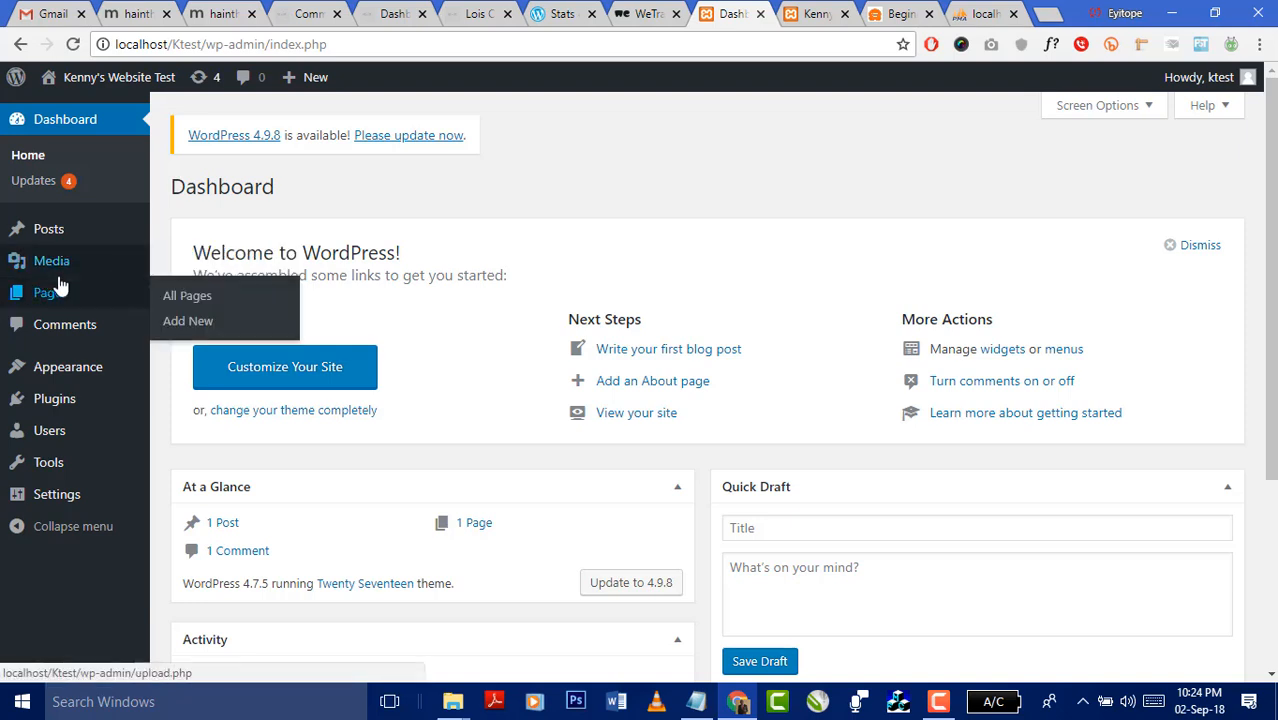
mouse_move(58, 301)
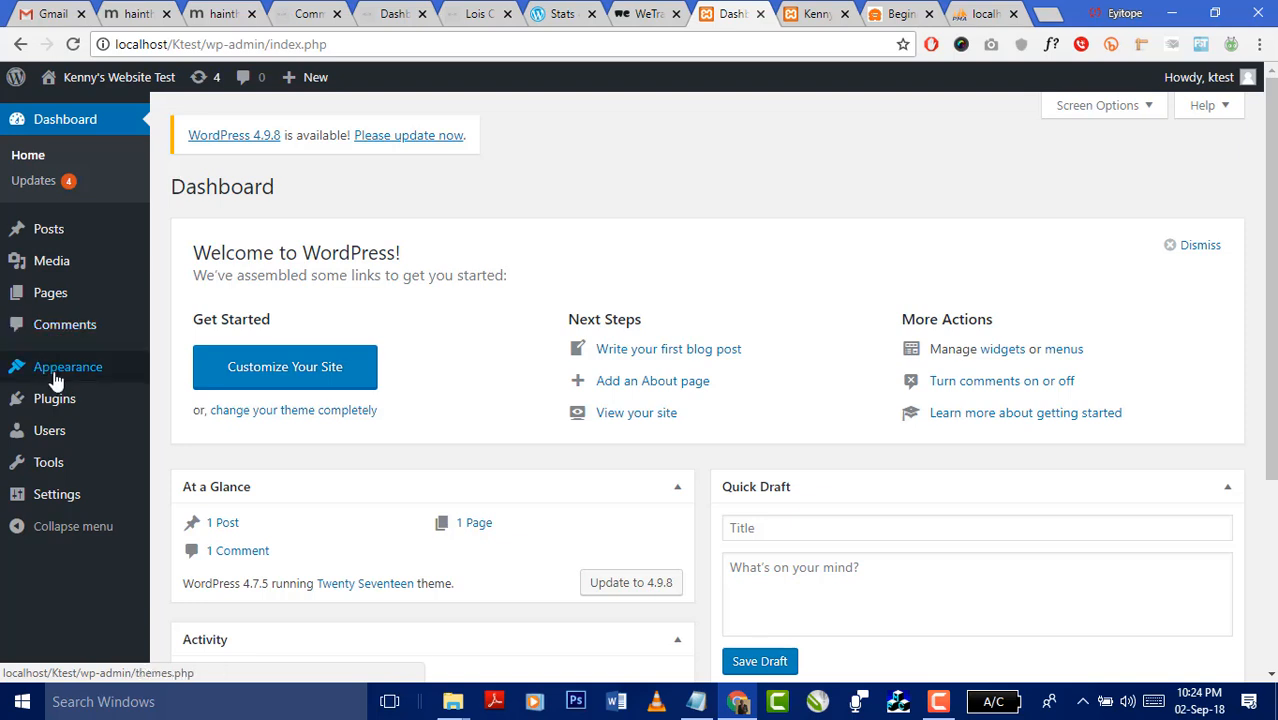
mouse_move(63, 366)
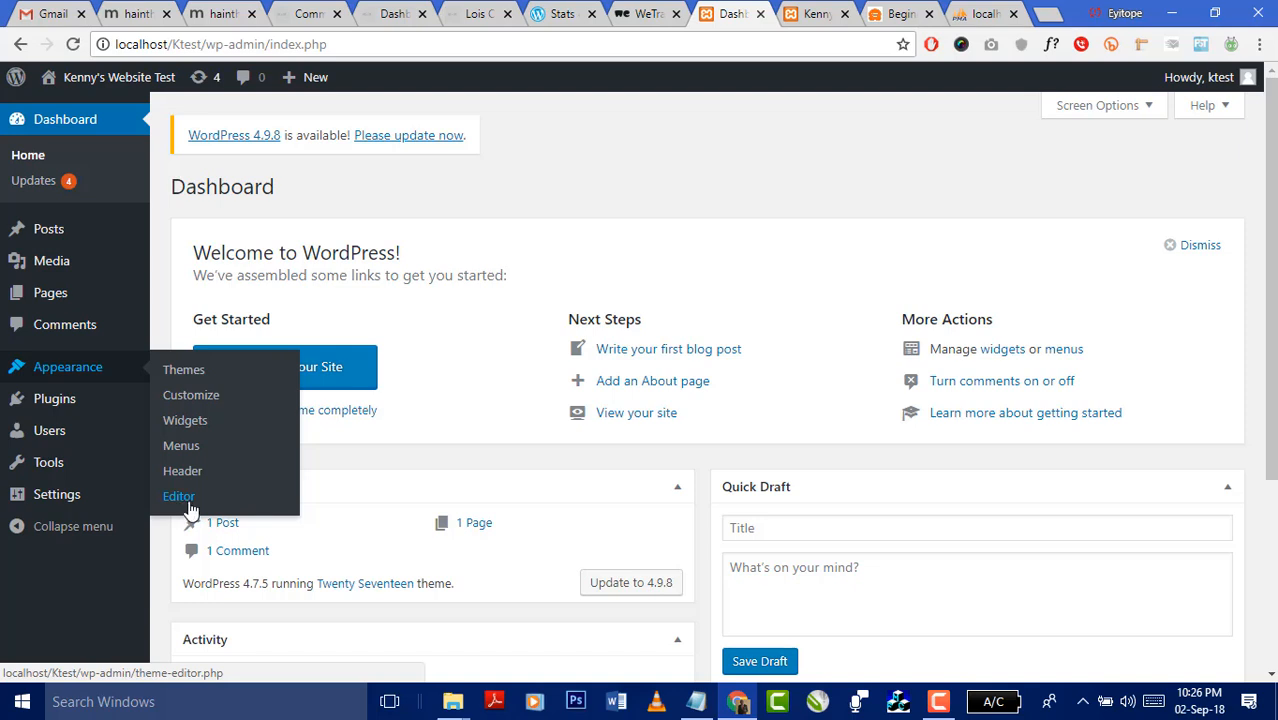
mouse_move(57, 405)
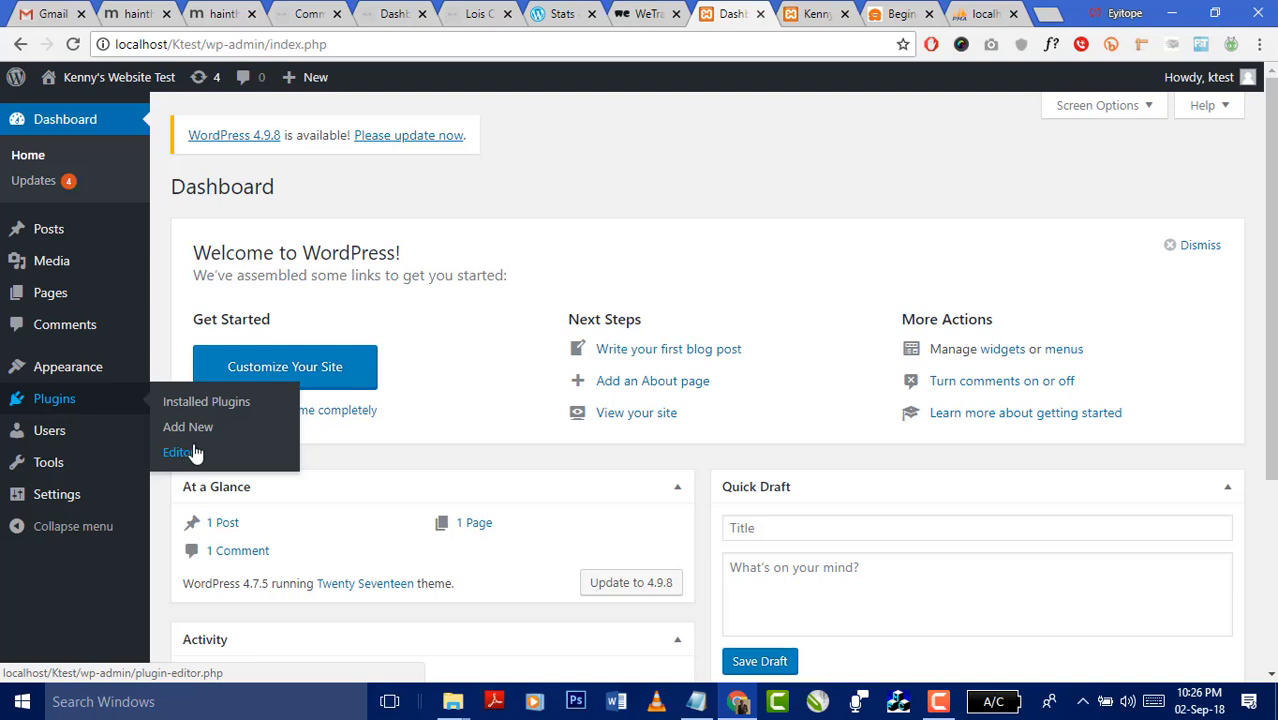
mouse_move(45, 435)
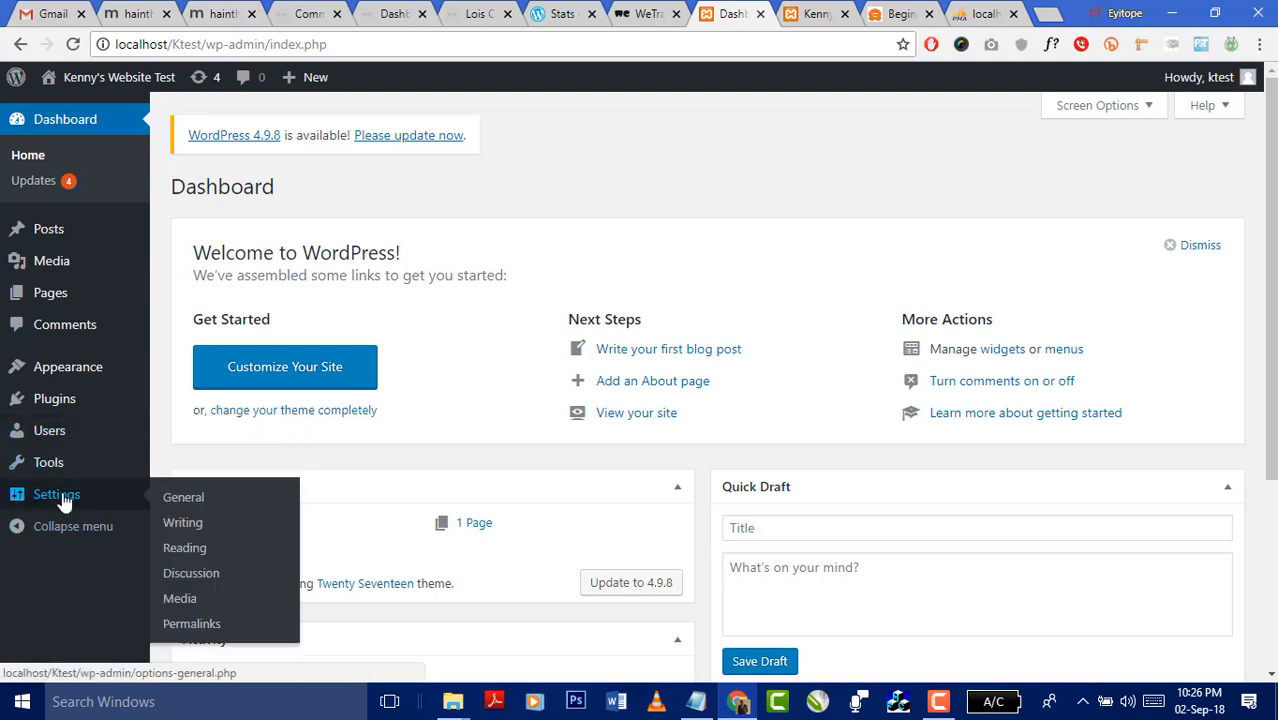
mouse_move(55, 463)
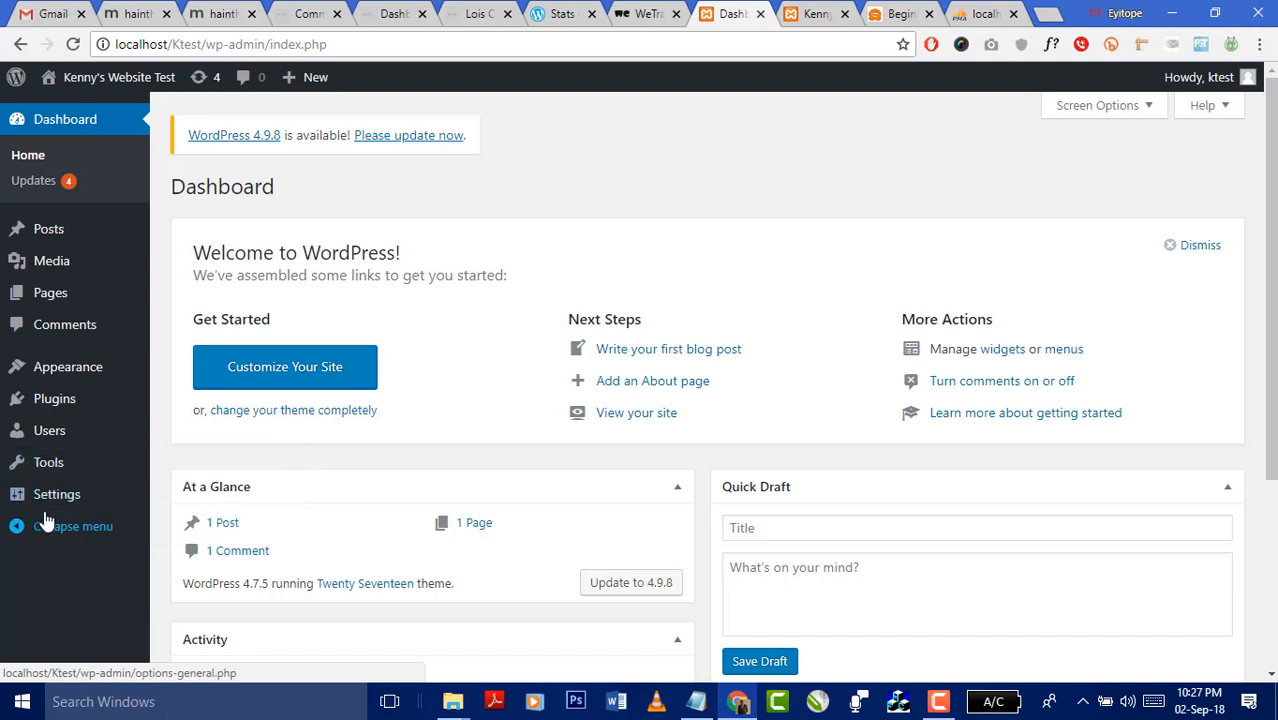
mouse_move(52, 500)
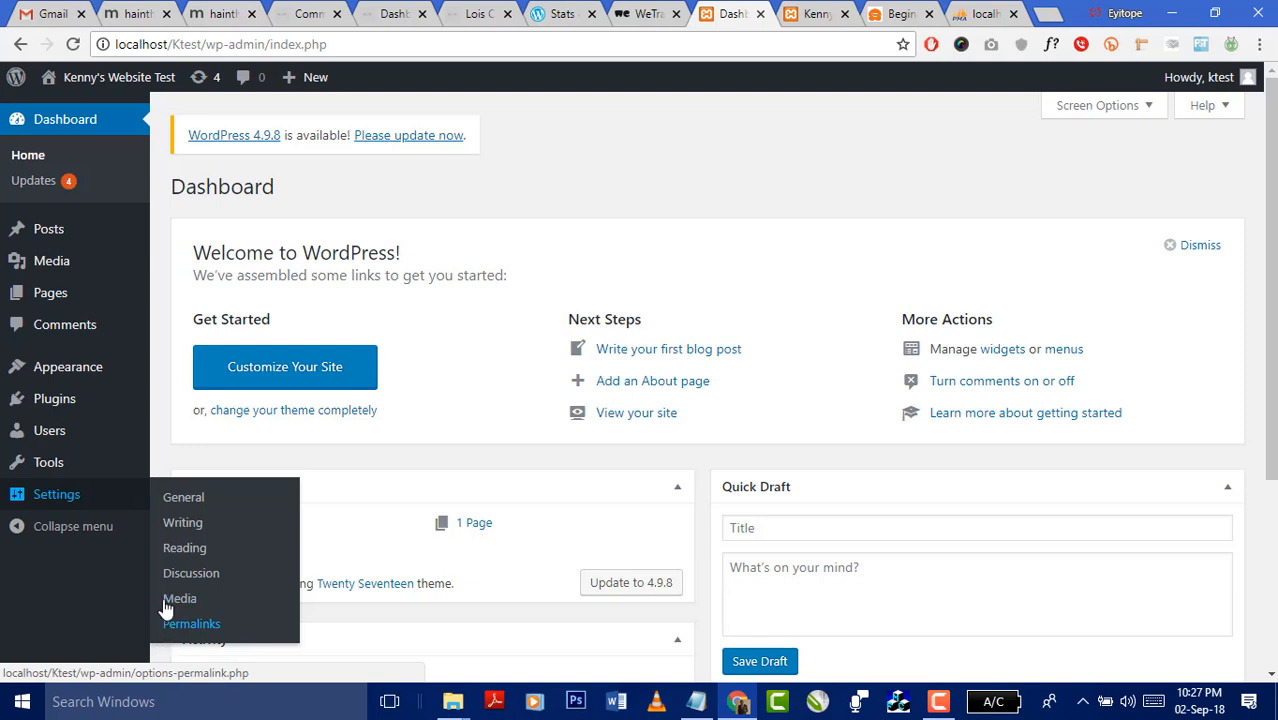
click(16, 530)
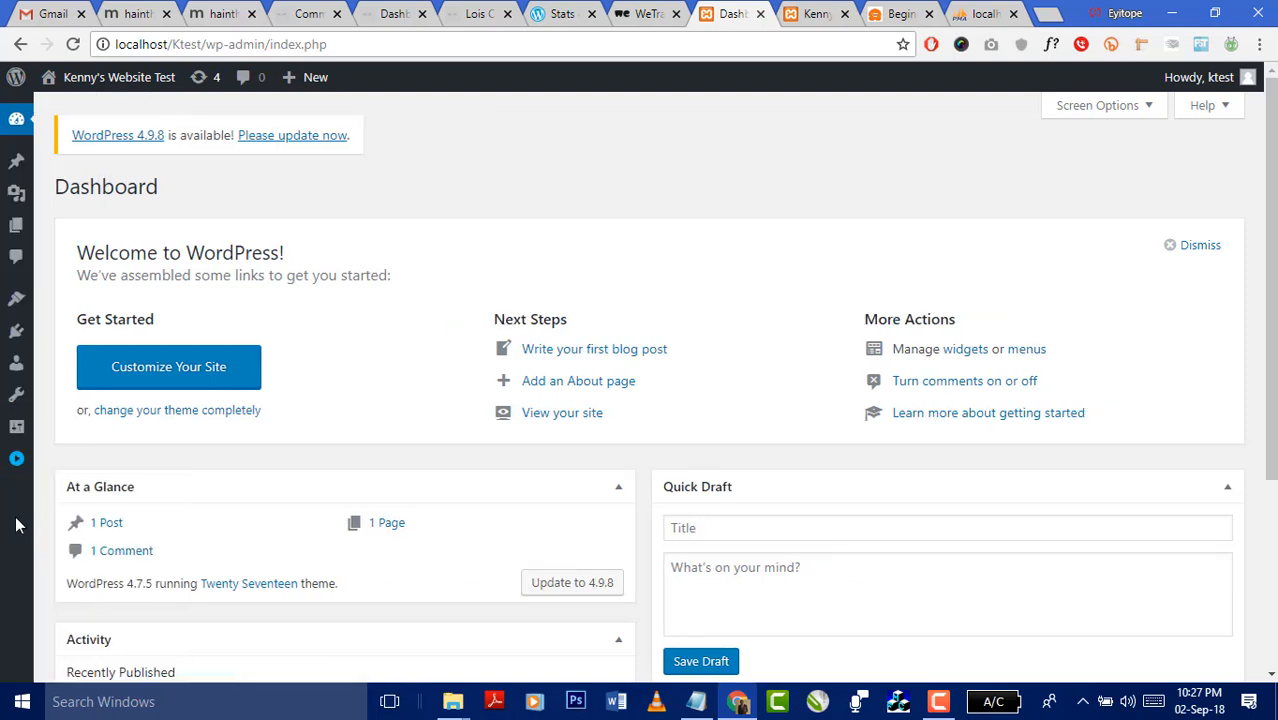
click(18, 466)
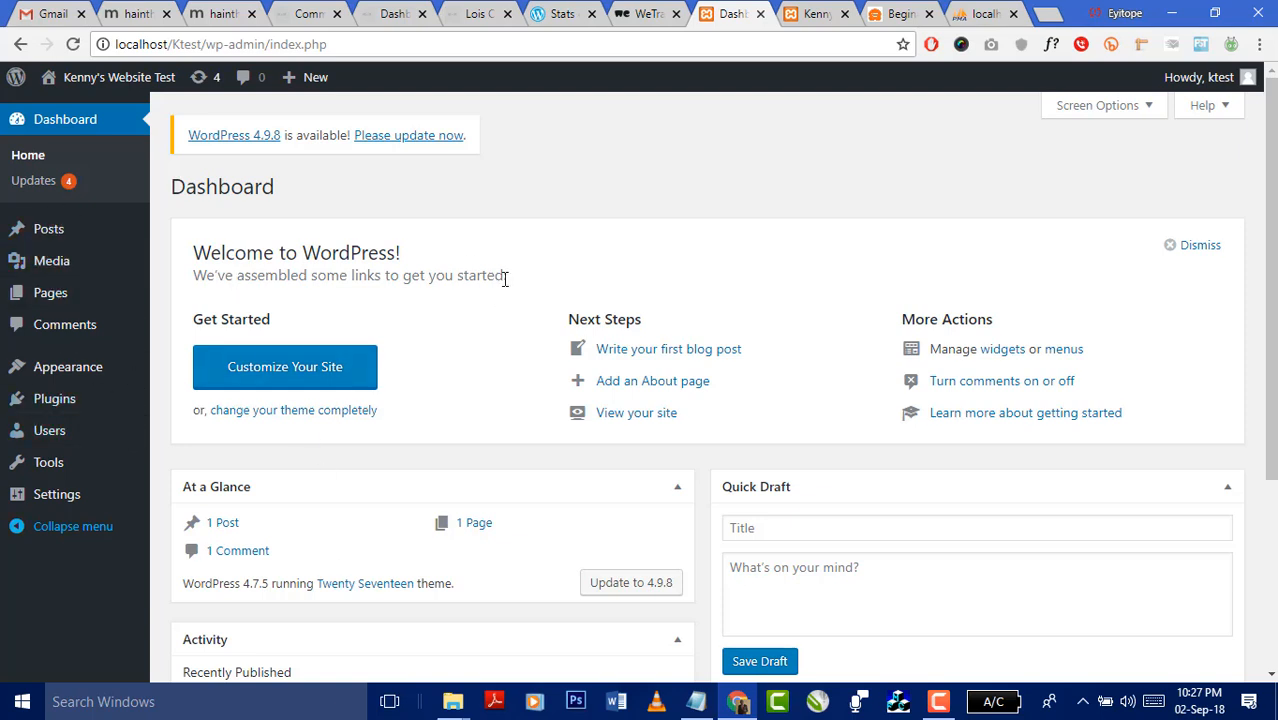
drag(505, 279, 176, 241)
click(498, 201)
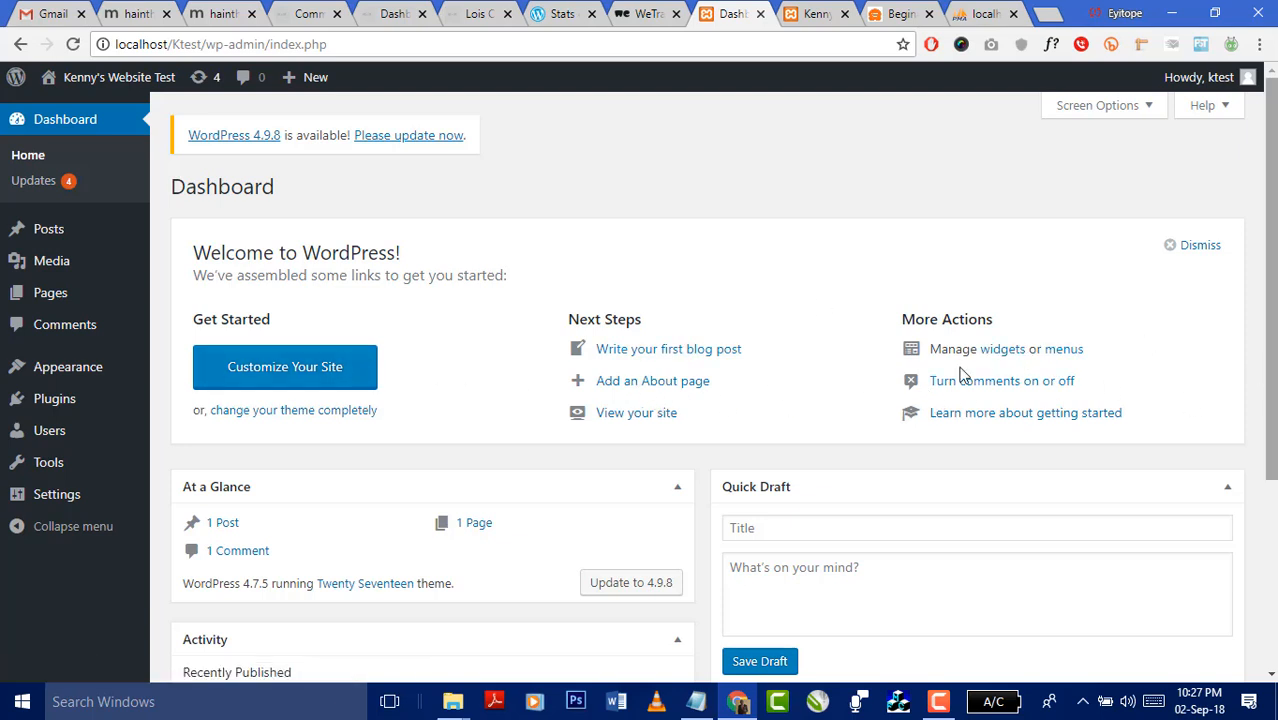
scroll(1008, 247, down, 1)
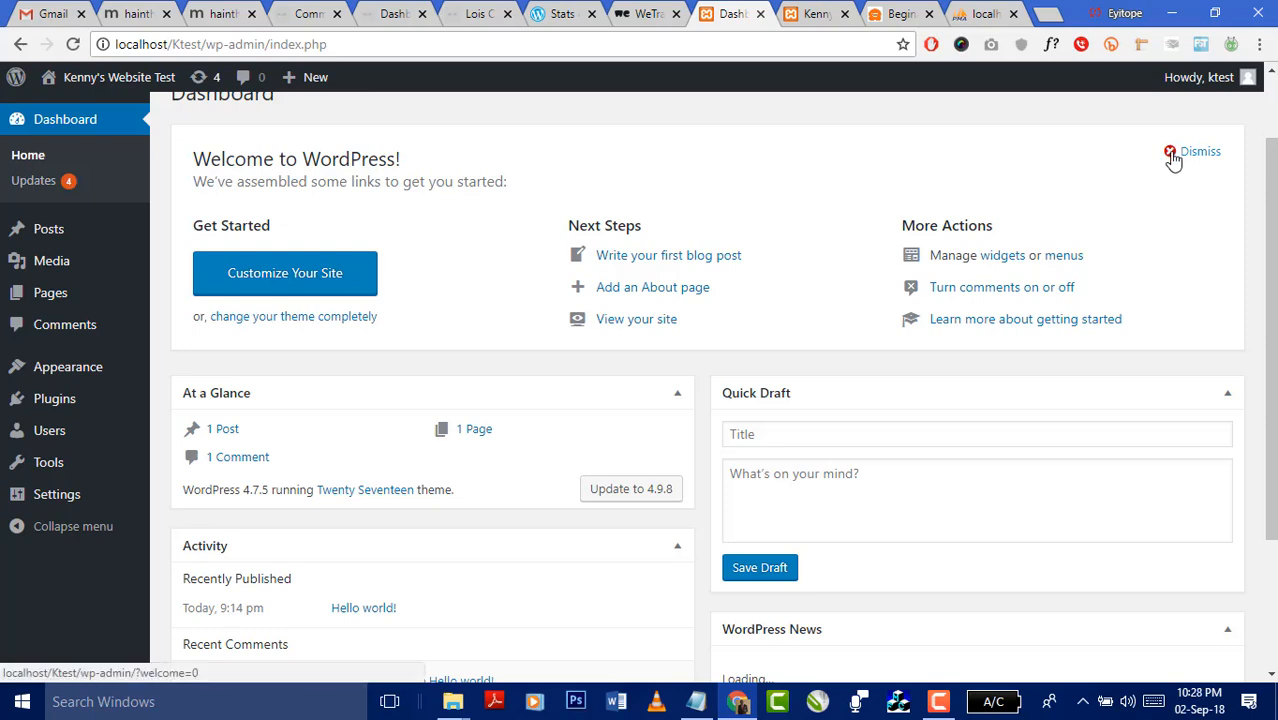
scroll(431, 357, down, 2)
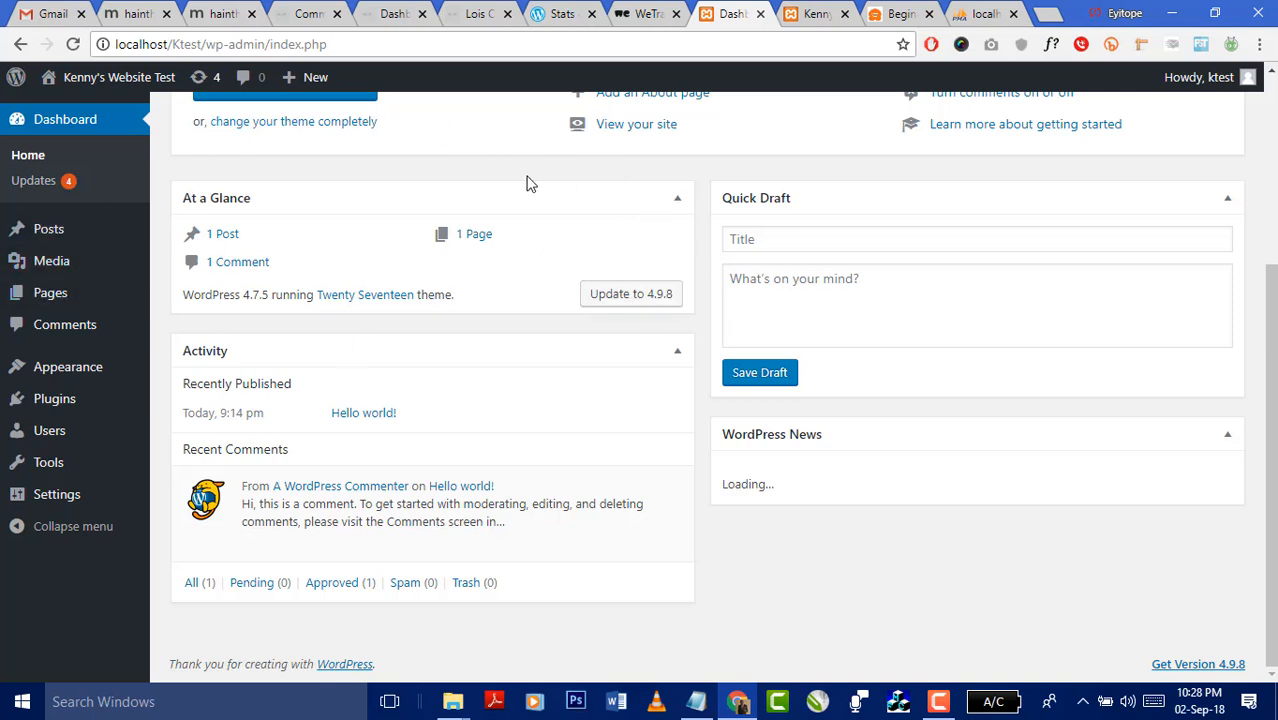
mouse_move(80, 264)
scroll(766, 476, up, 3)
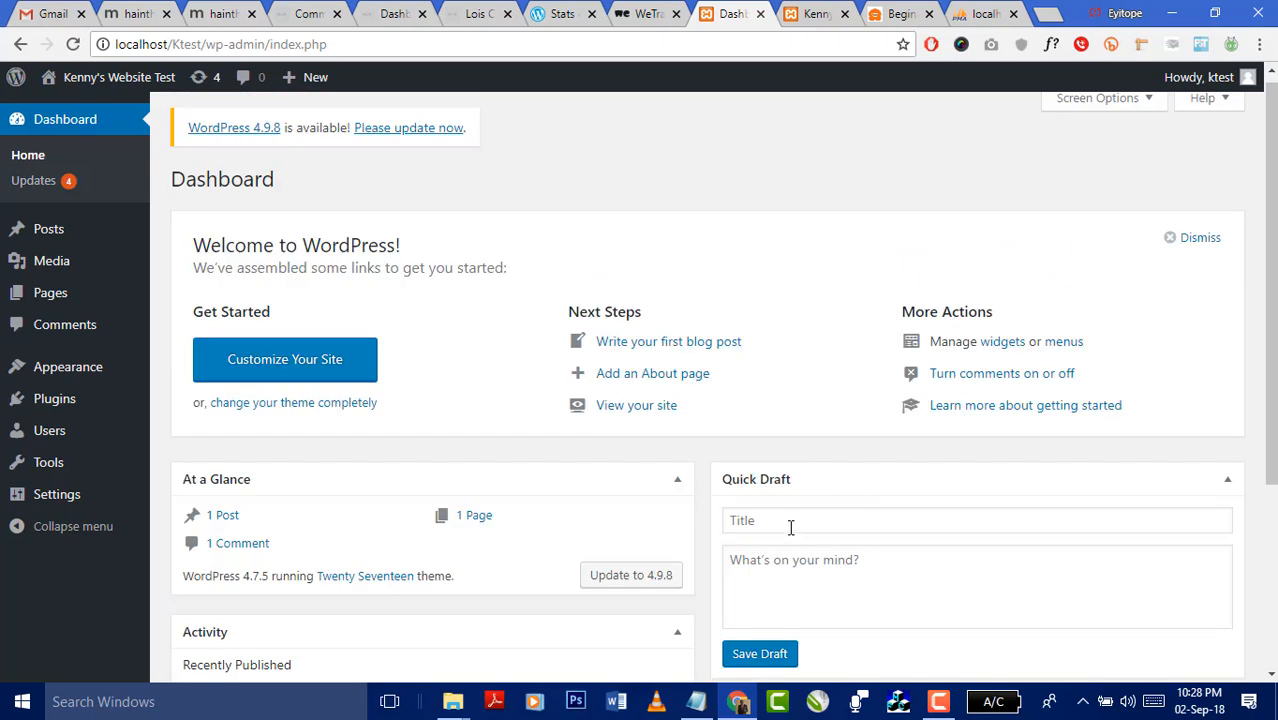
click(790, 522)
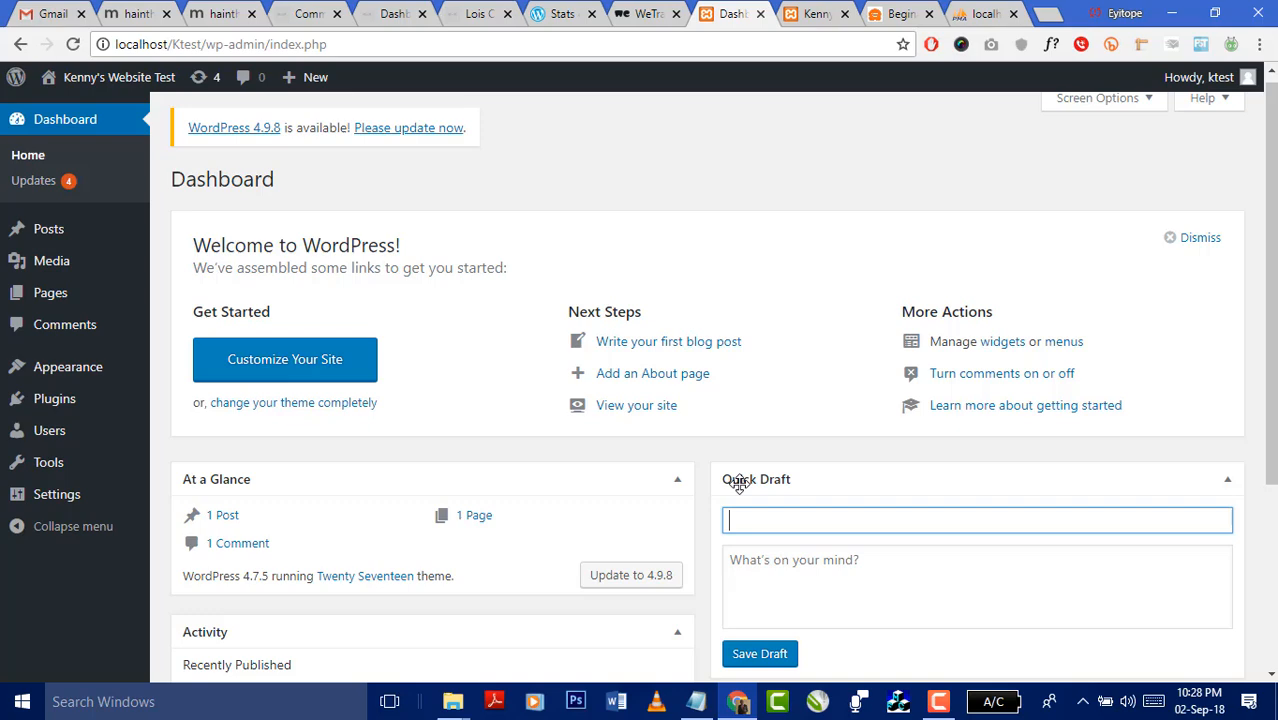
scroll(770, 450, down, 3)
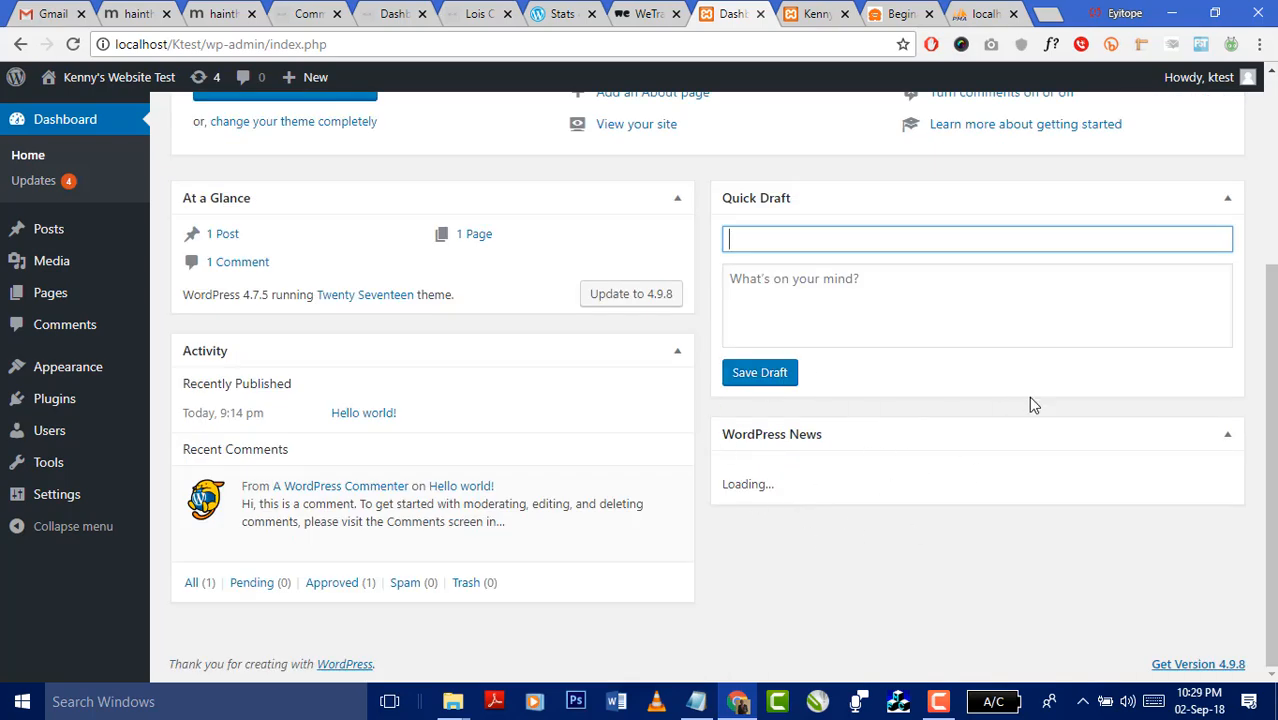
mouse_move(930, 710)
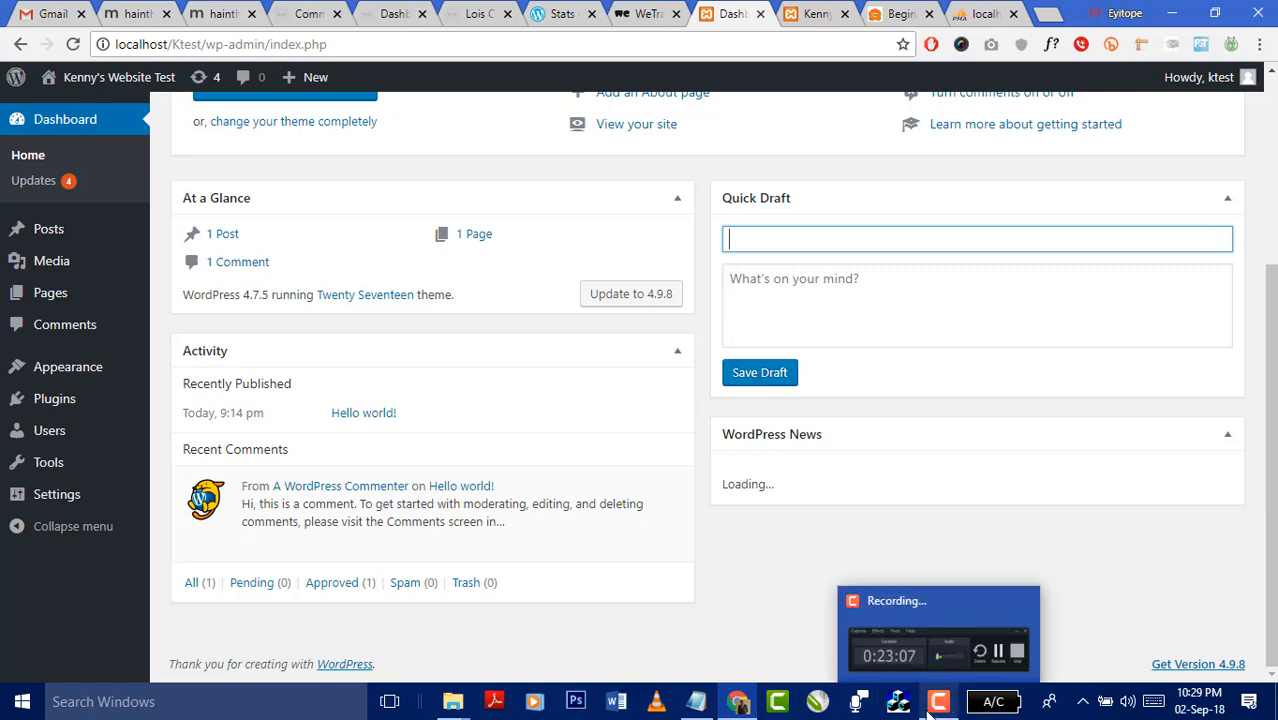
click(963, 654)
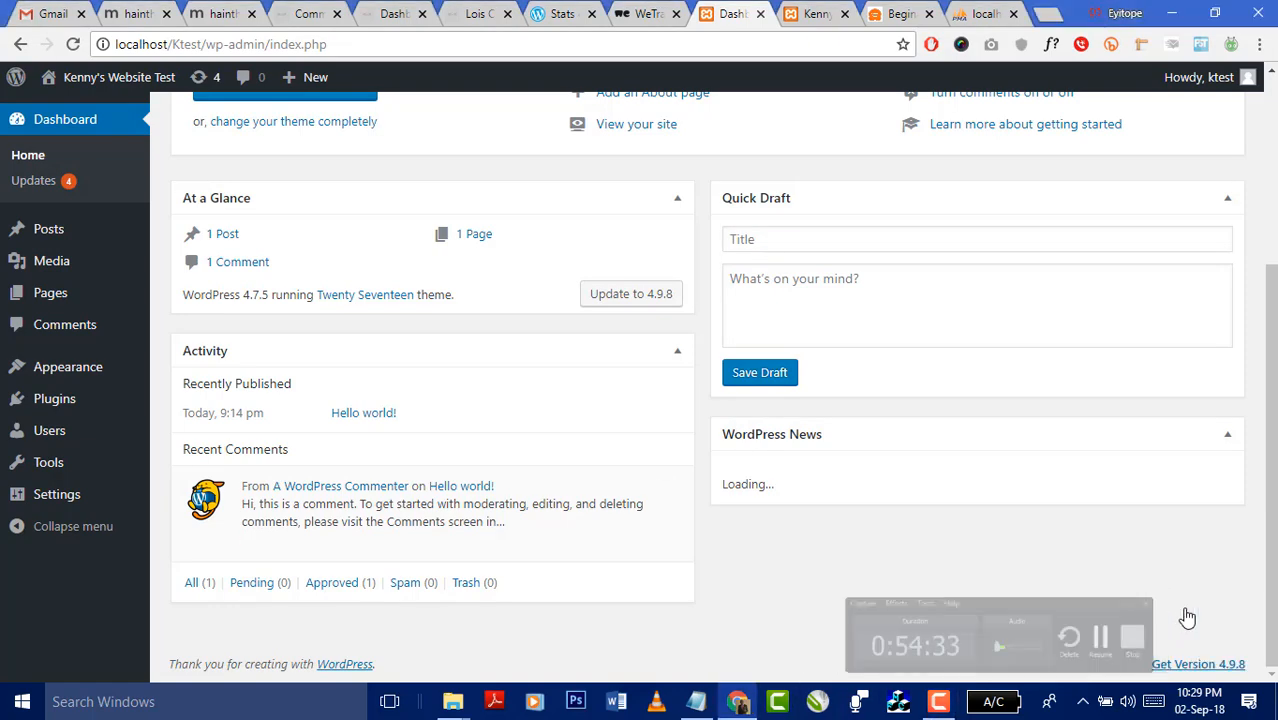
scroll(996, 536, up, 3)
scroll(986, 535, down, 3)
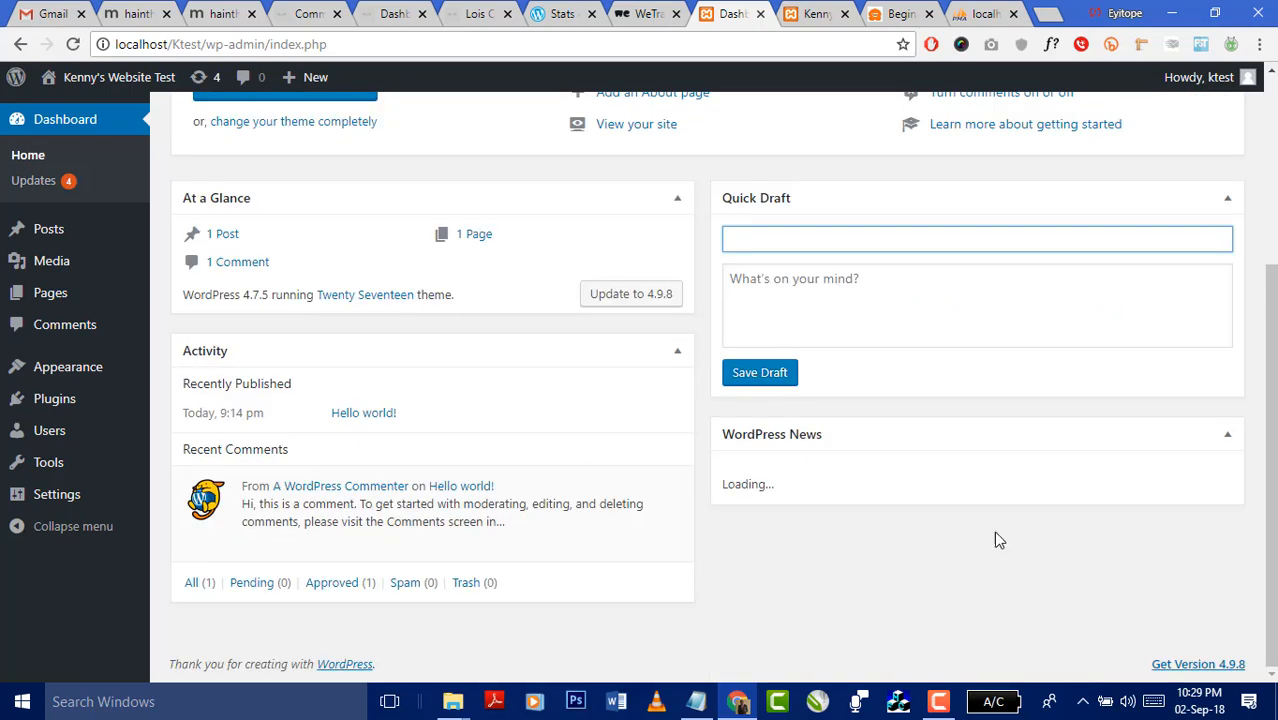
scroll(976, 531, up, 1)
scroll(1050, 533, down, 1)
scroll(966, 540, up, 3)
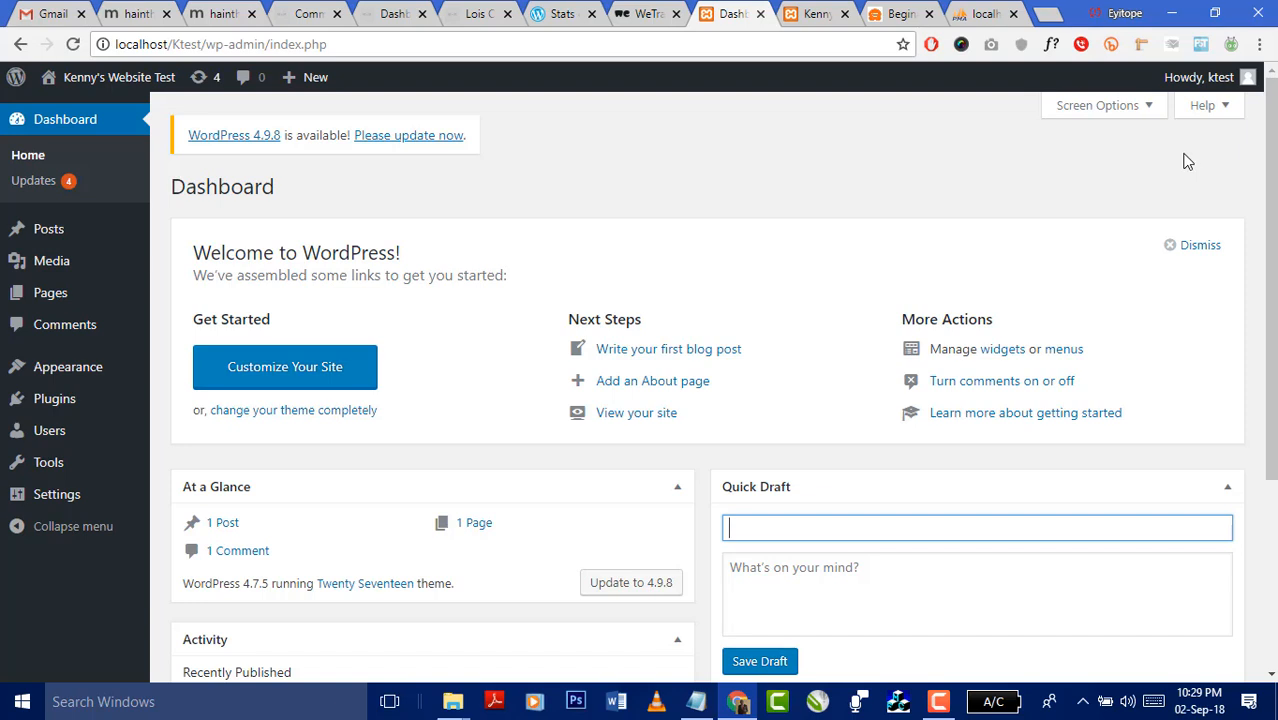
- In Screen Options, hide the WordPress News box while keeping At a Glance and Activity
click(1140, 107)
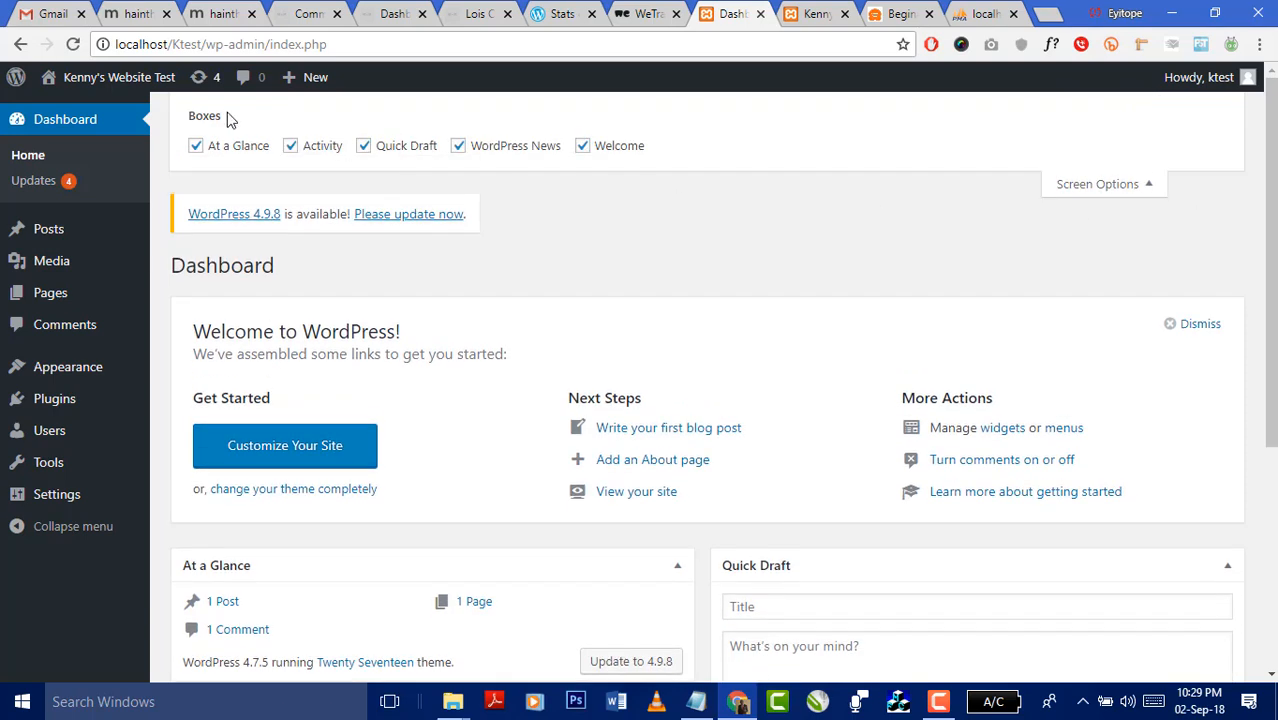
click(197, 147)
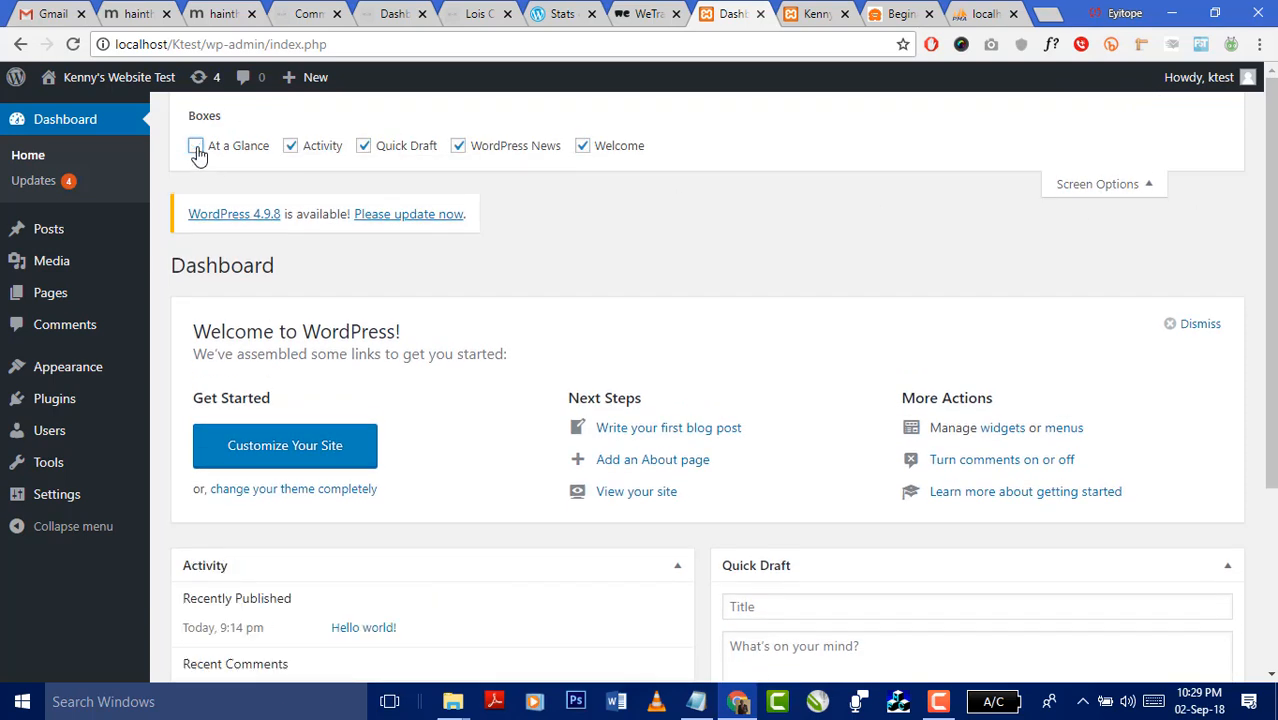
click(196, 147)
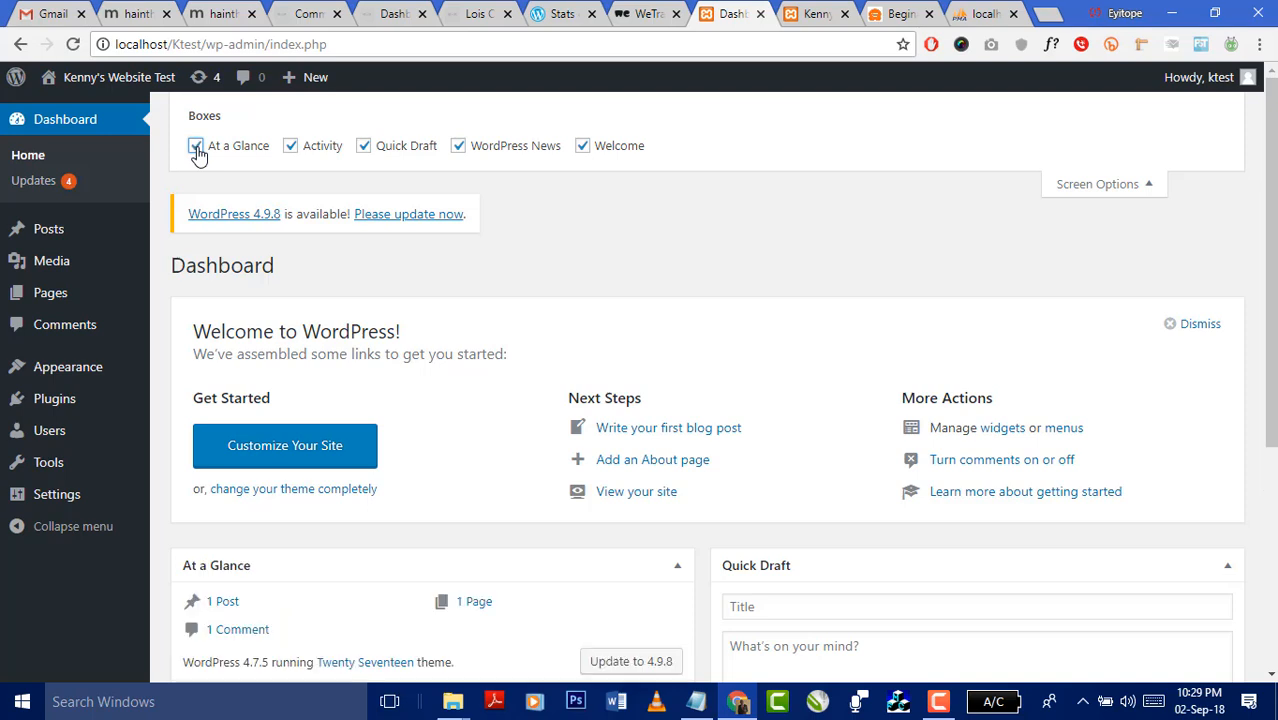
click(290, 146)
click(290, 146)
click(458, 147)
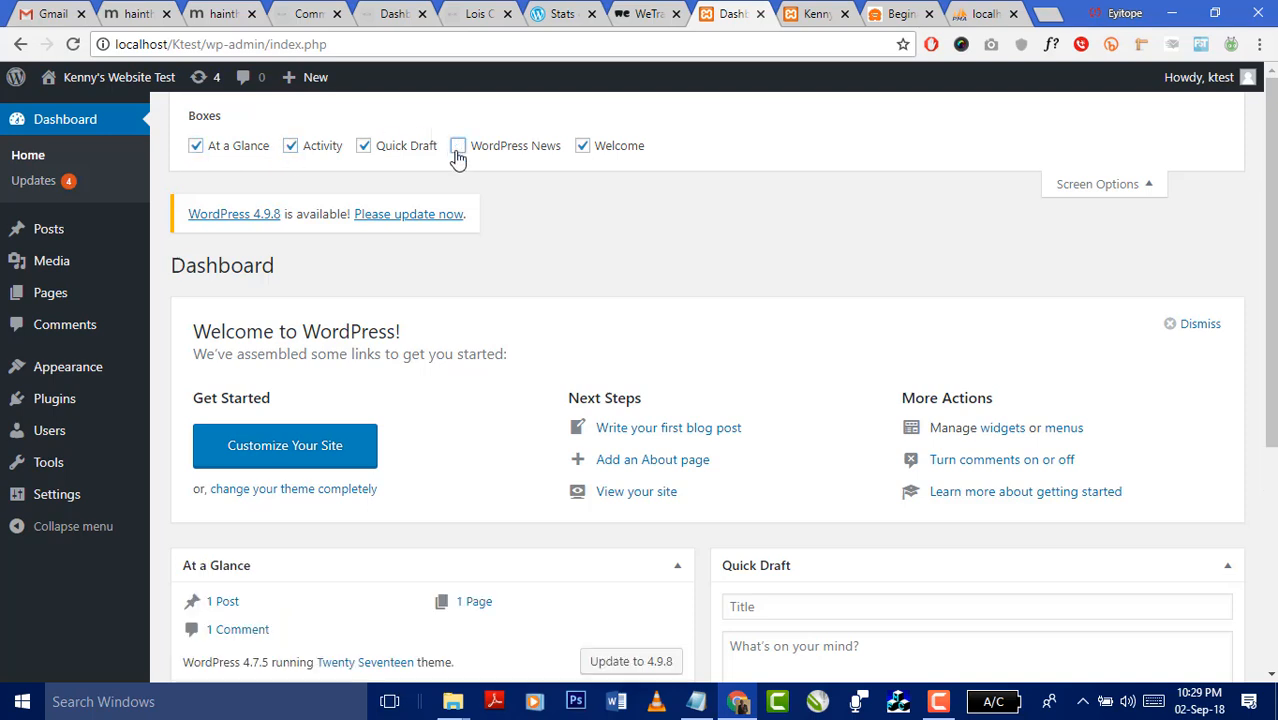
click(1130, 184)
- Collapse the Activity, At a Glance and Quick Draft boxes and dismiss the Welcome panel
scroll(918, 400, down, 2)
scroll(918, 400, down, 1)
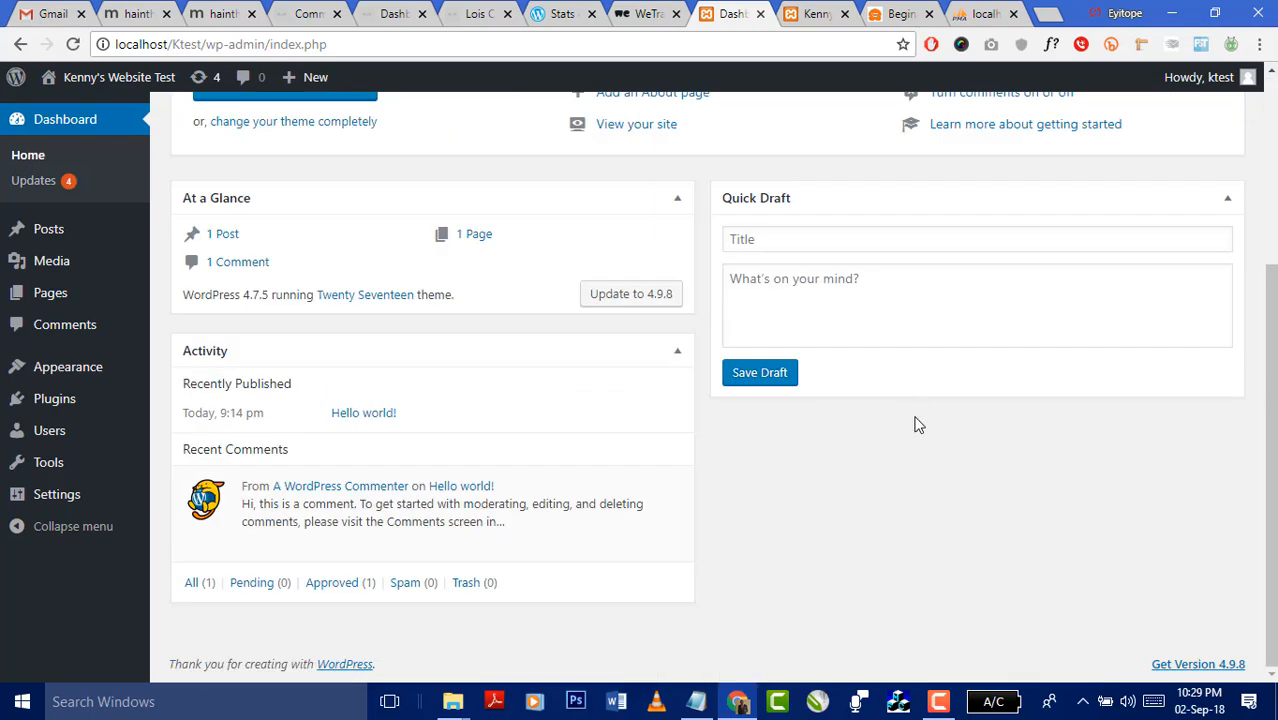
scroll(915, 422, up, 3)
scroll(820, 430, down, 3)
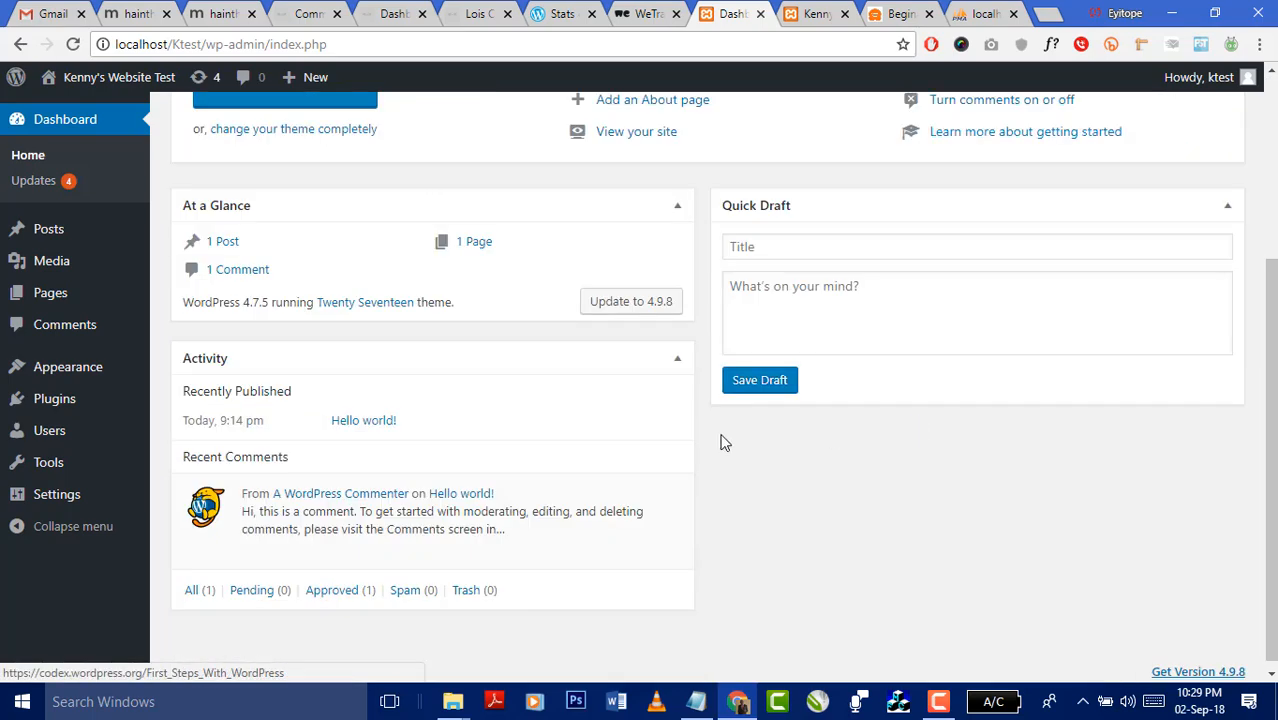
click(677, 358)
click(677, 403)
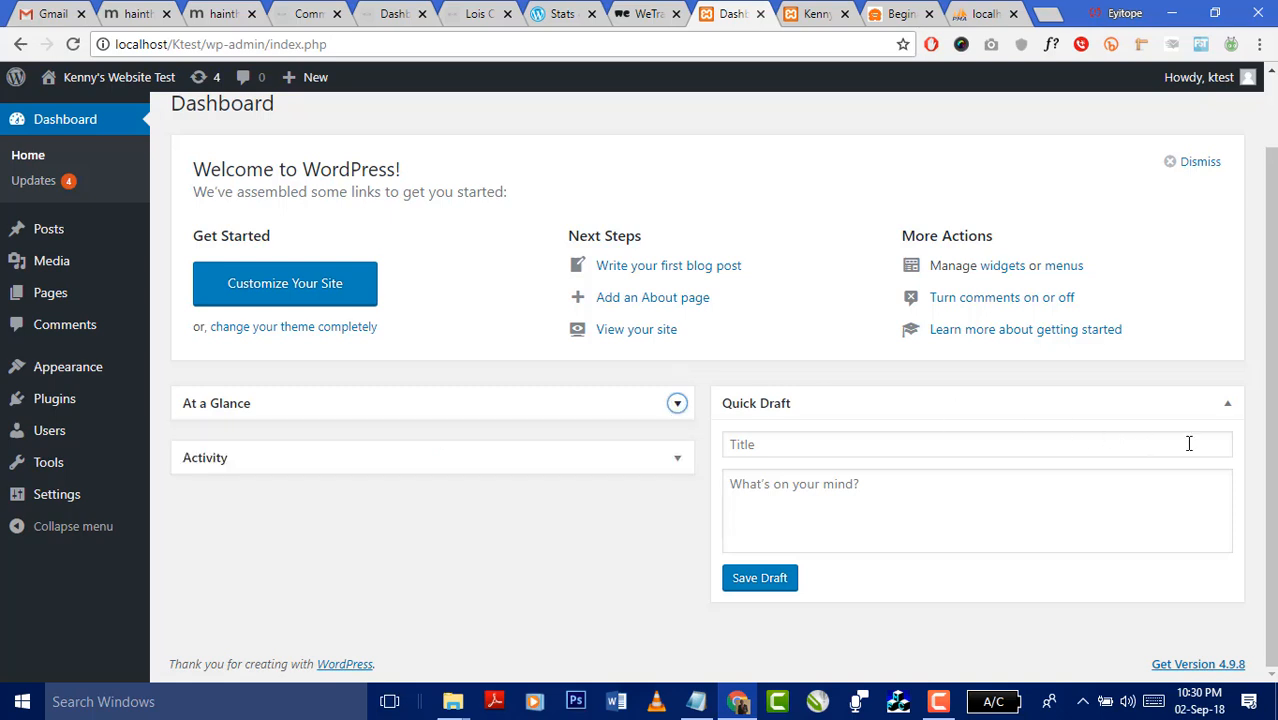
click(1229, 405)
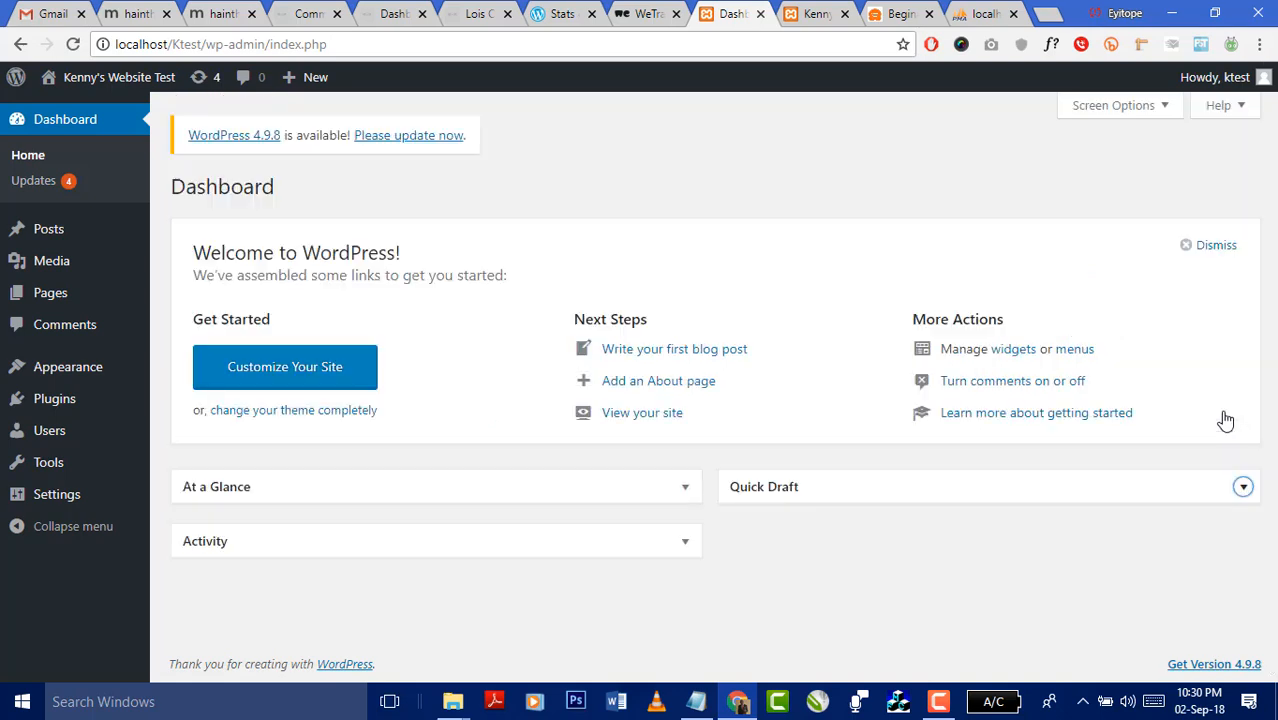
click(1189, 244)
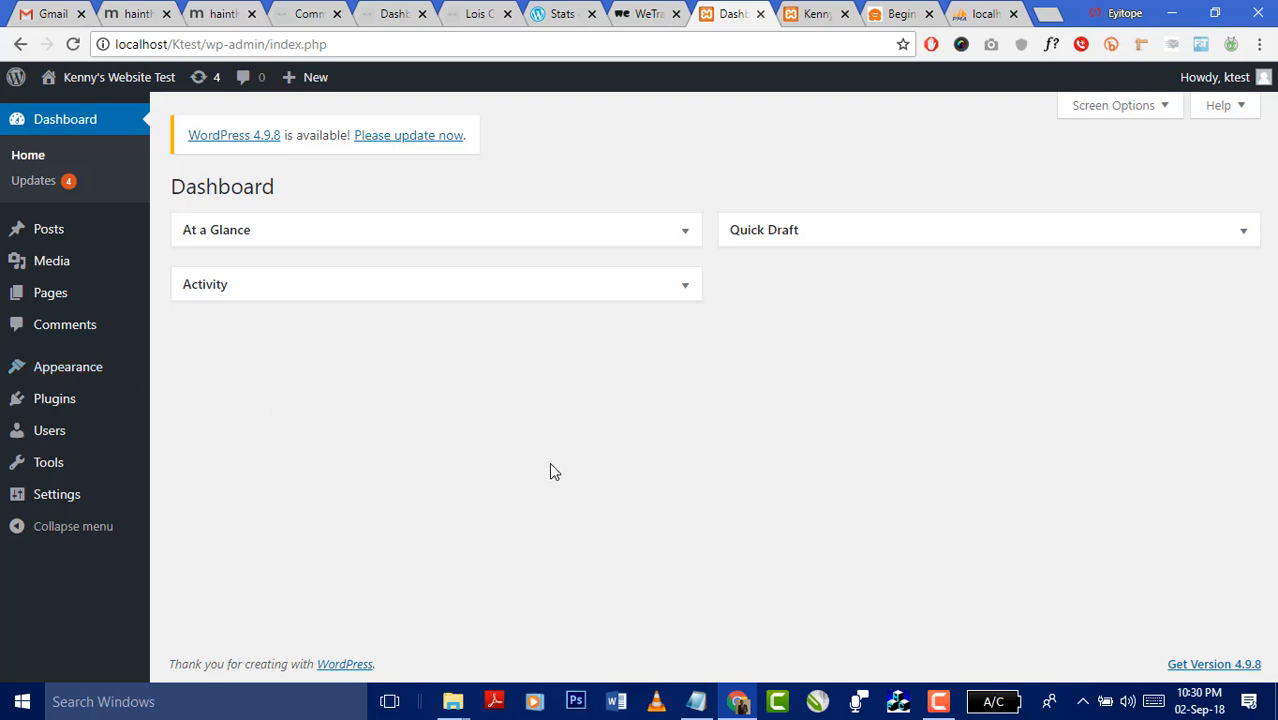
- Leave the Welcome option unticked in Screen Options so the panel stays hidden
click(1126, 108)
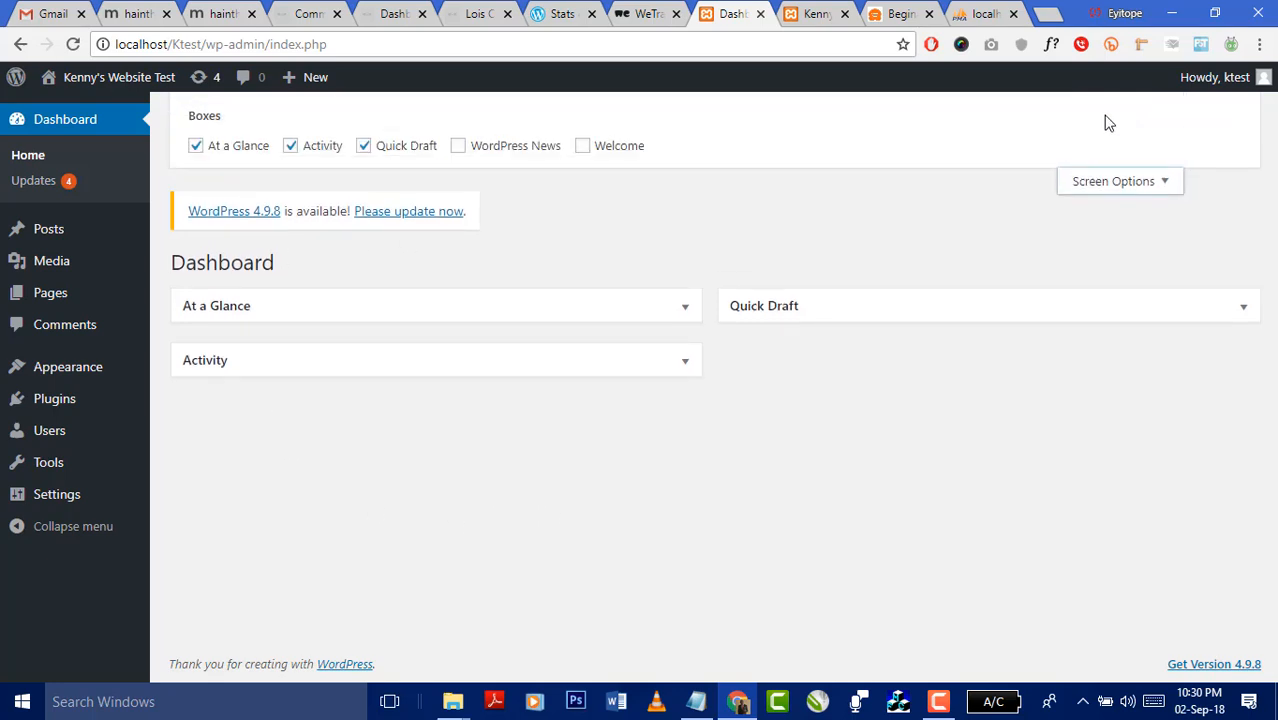
click(582, 146)
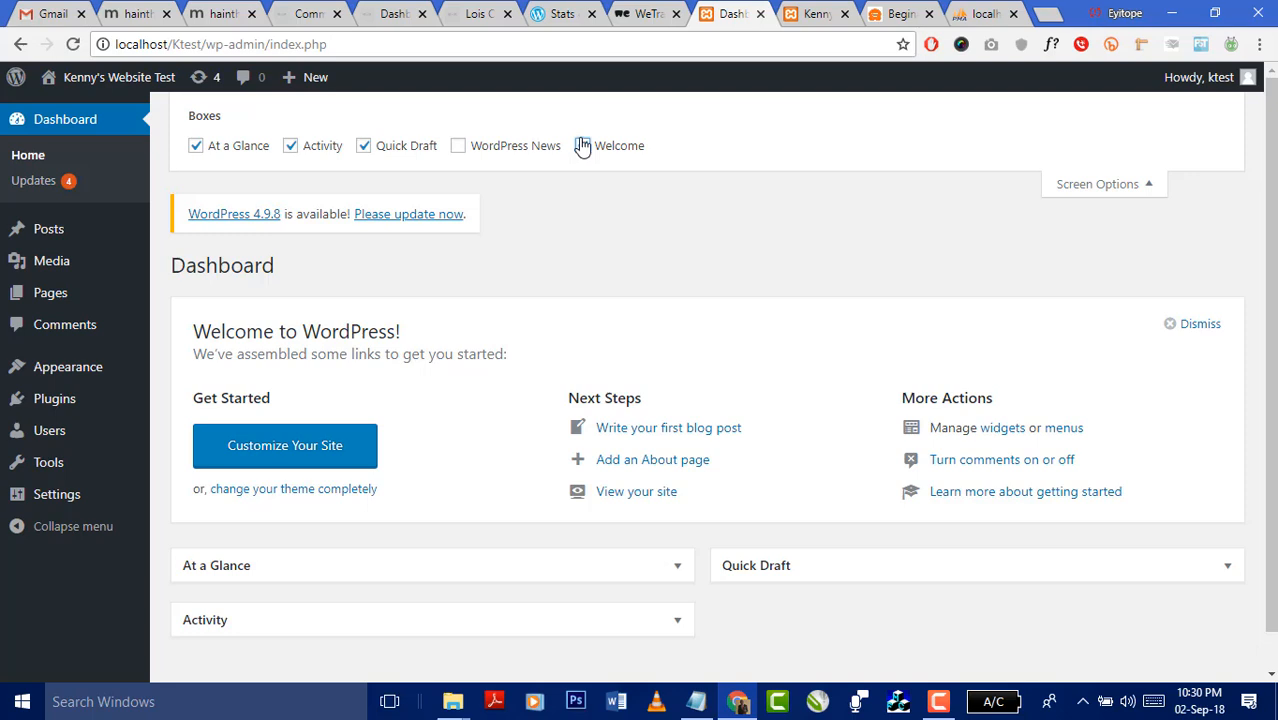
click(582, 146)
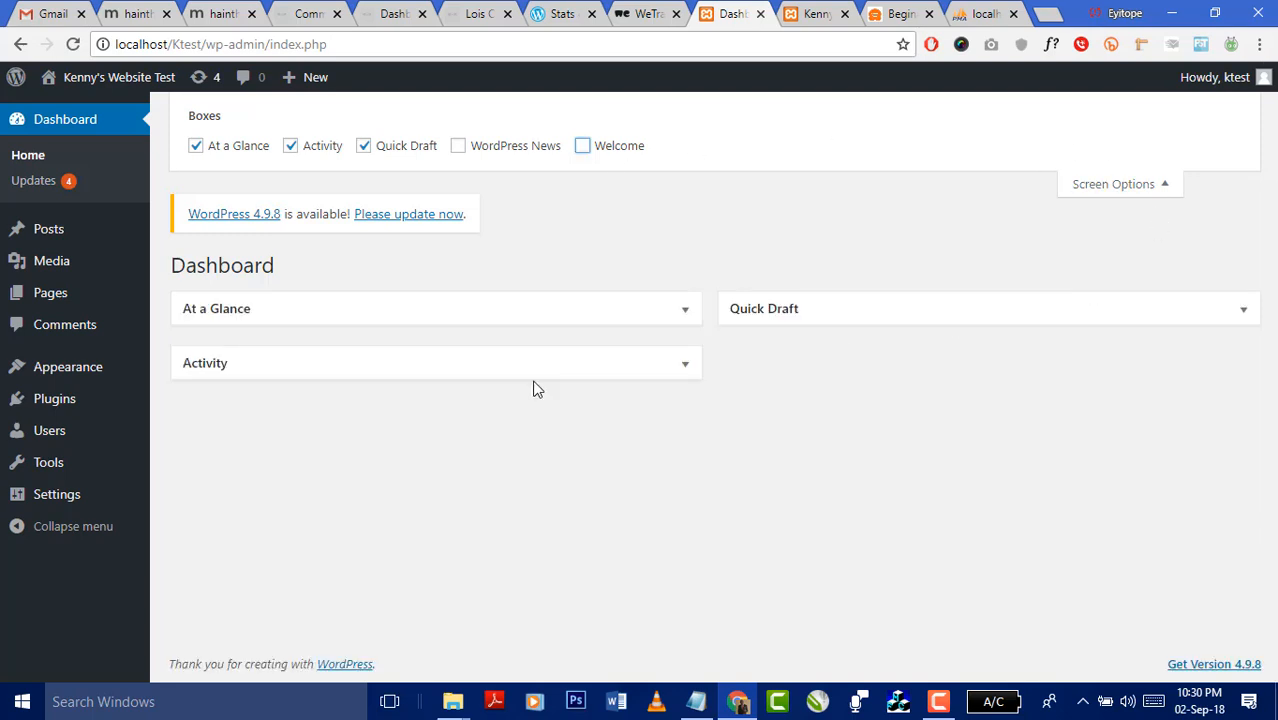
click(1162, 188)
- Bring the Notepad notes back to the front
mouse_move(72, 280)
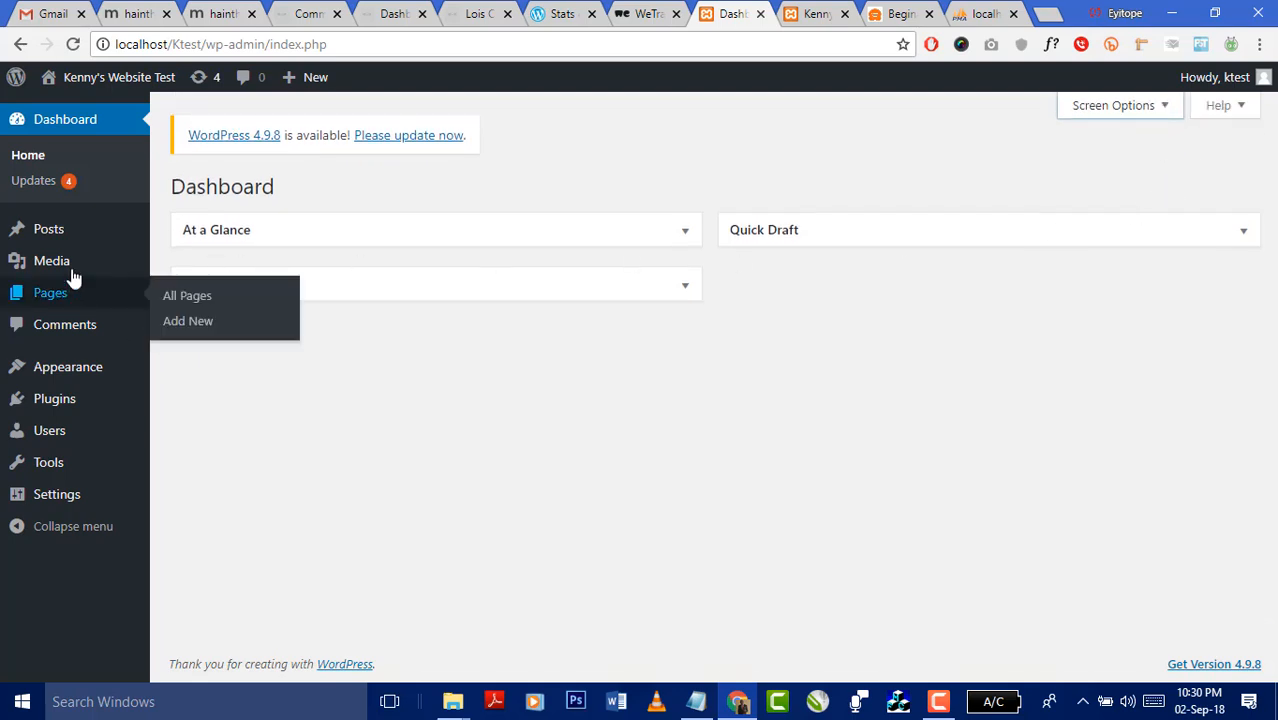
mouse_move(60, 220)
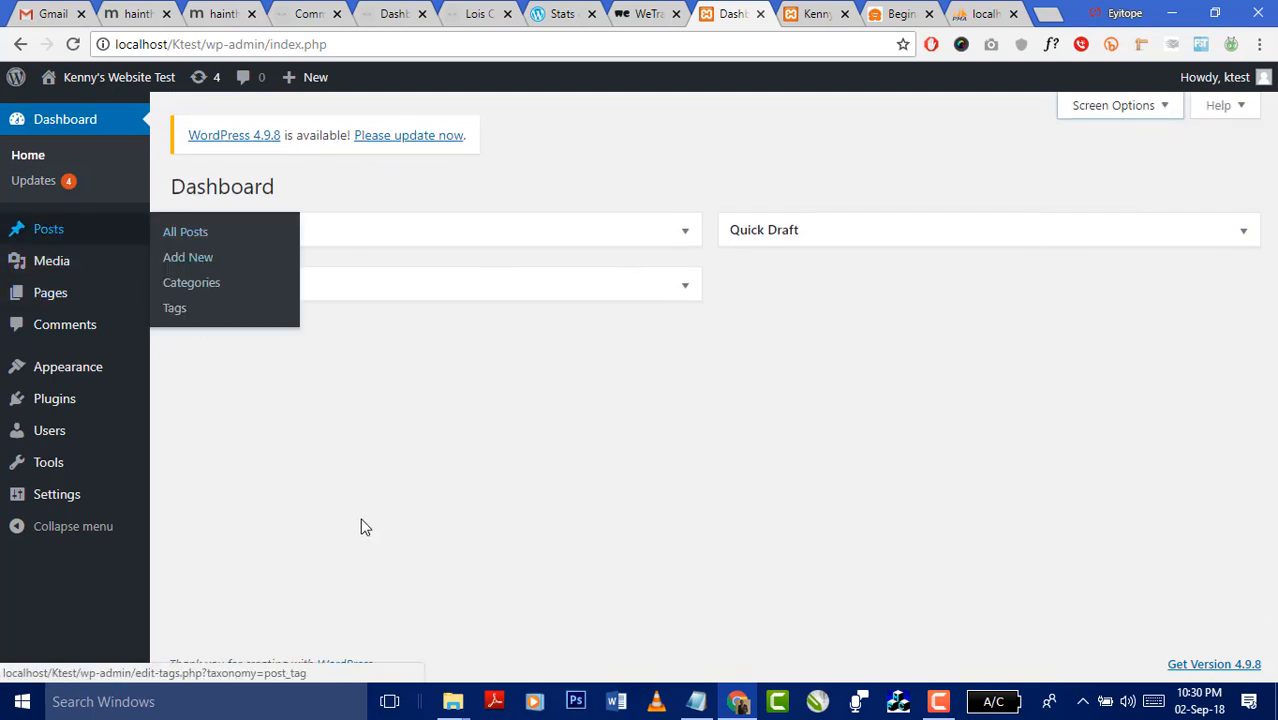
click(698, 702)
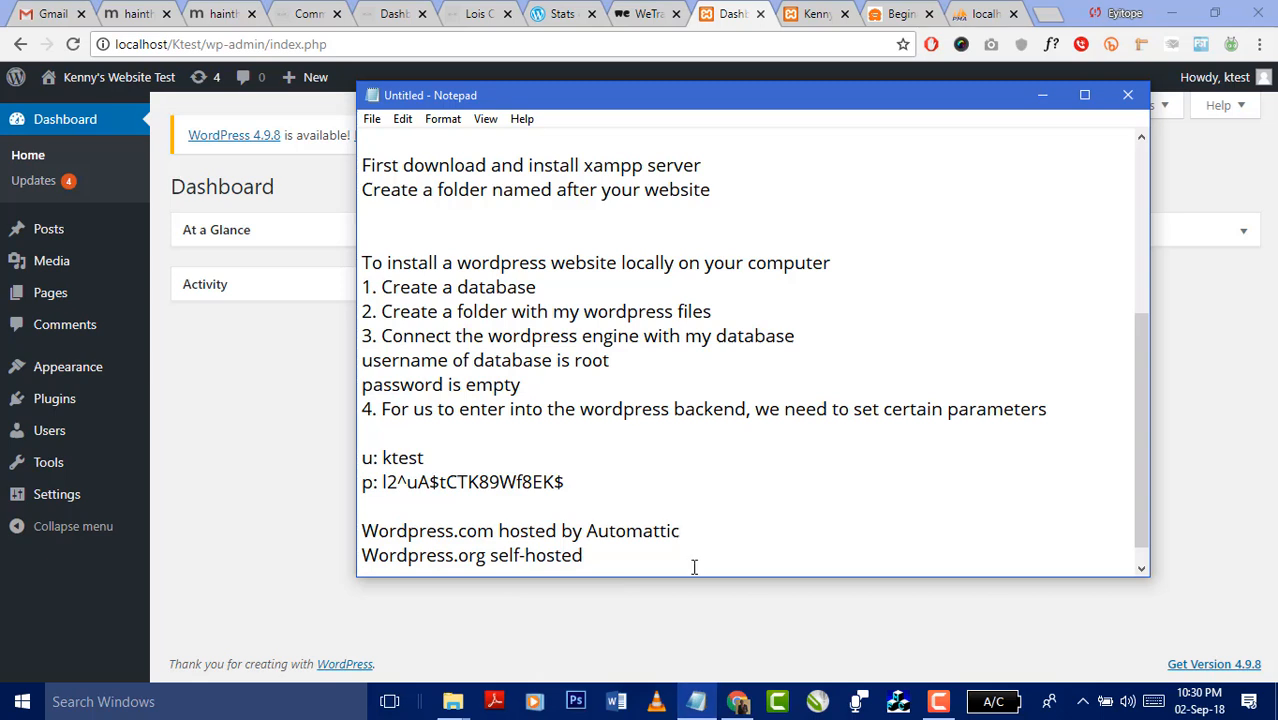
- Add a 'Two major categories in WP' heading with 'Posts' and 'Pages' lines beneath it
click(640, 560)
key(Return)
key(Return)
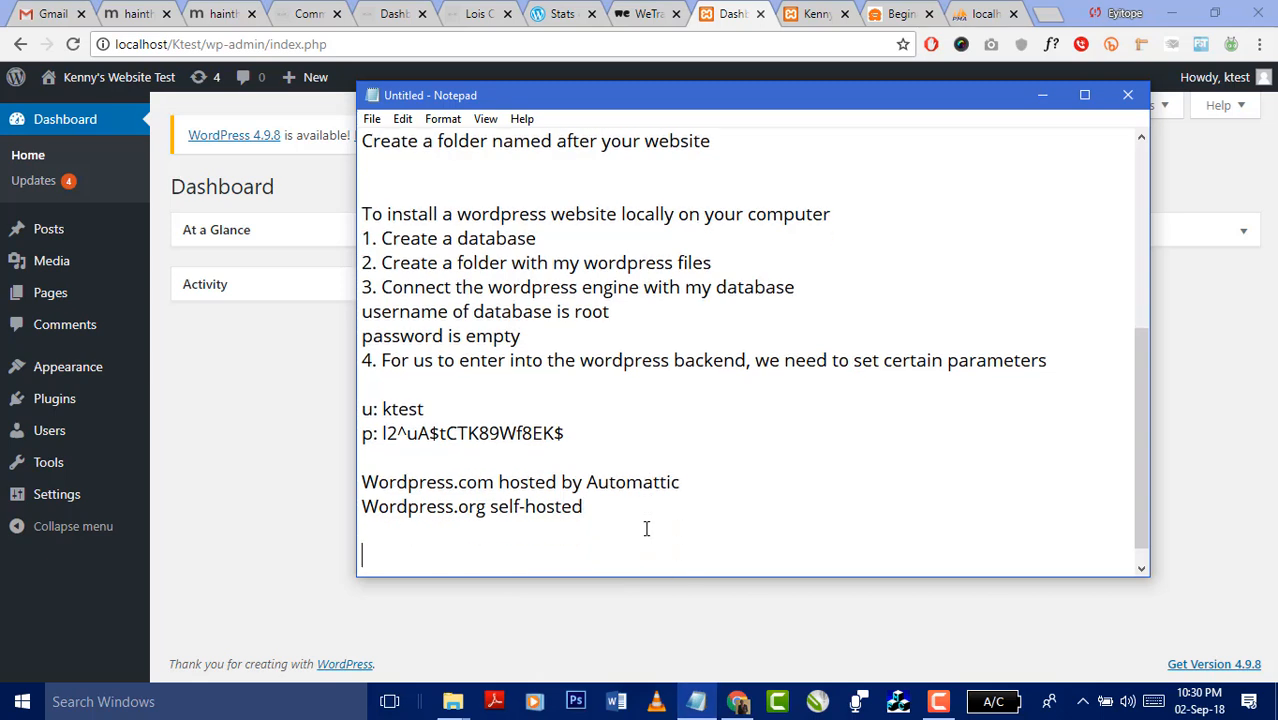
text(Two major cate)
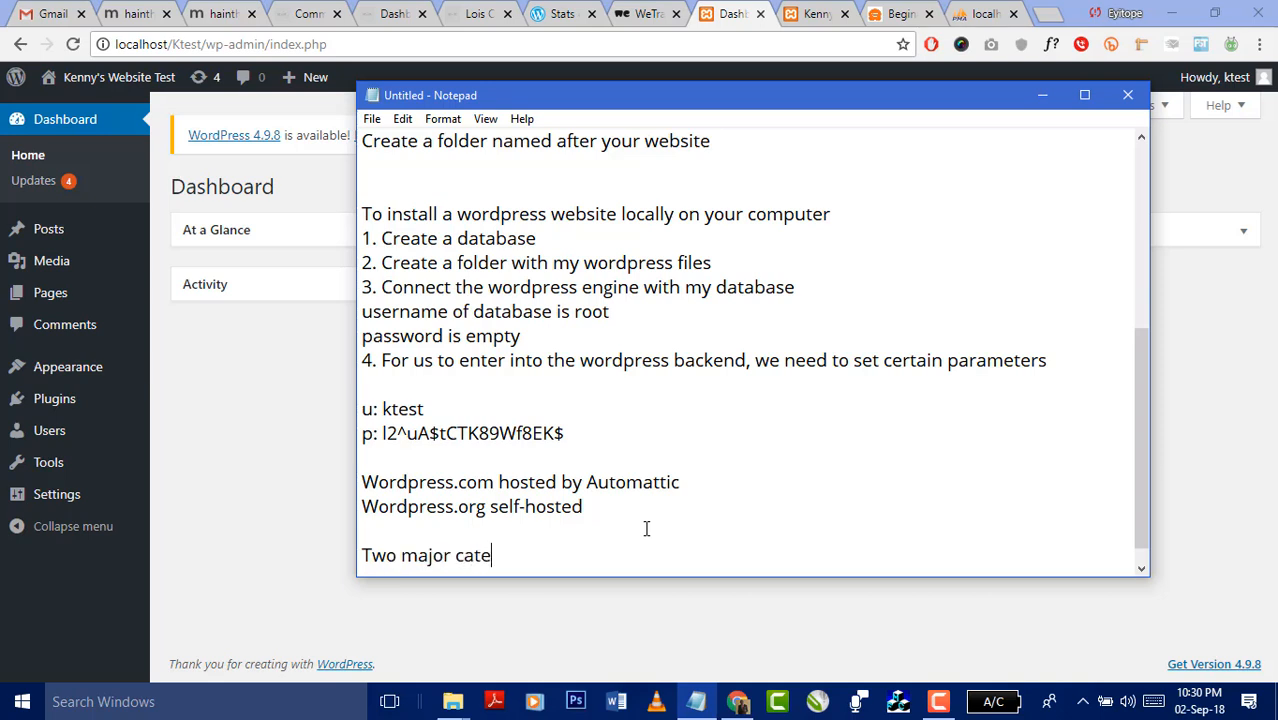
text(goris)
key(BackSpace)
text(es in )
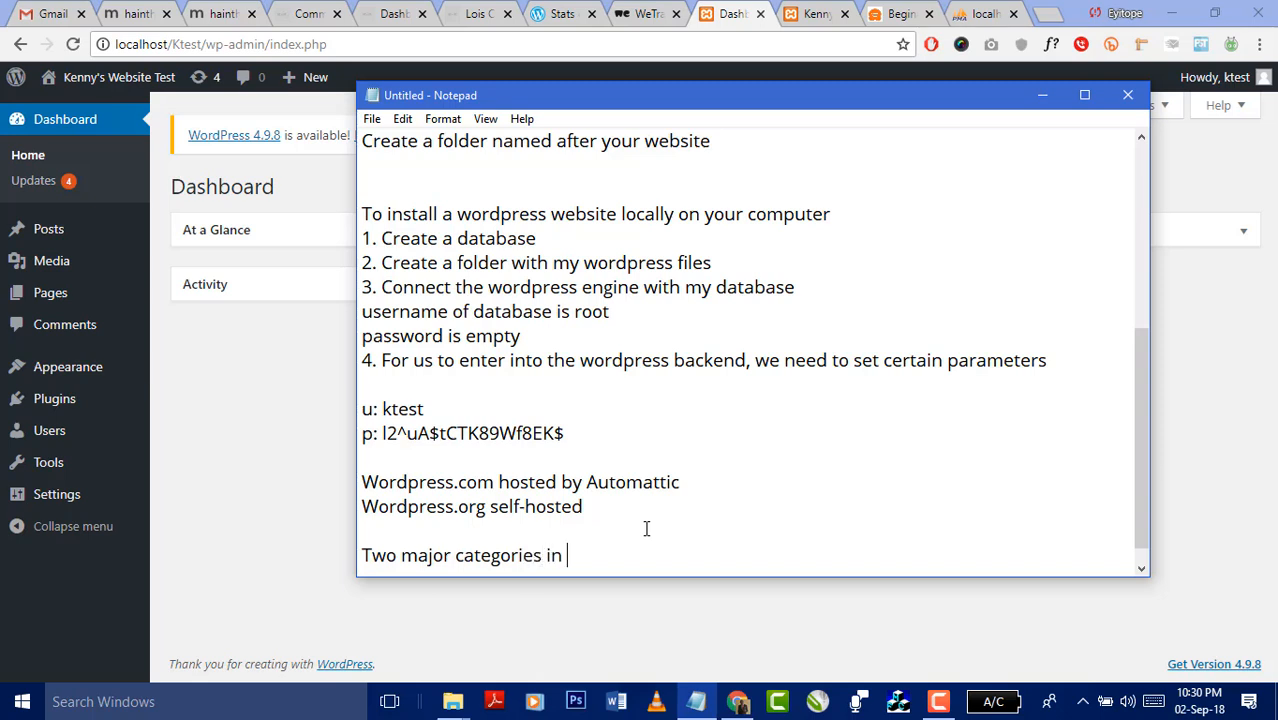
text(O)
key(BackSpace)
text(WP)
key(Return)
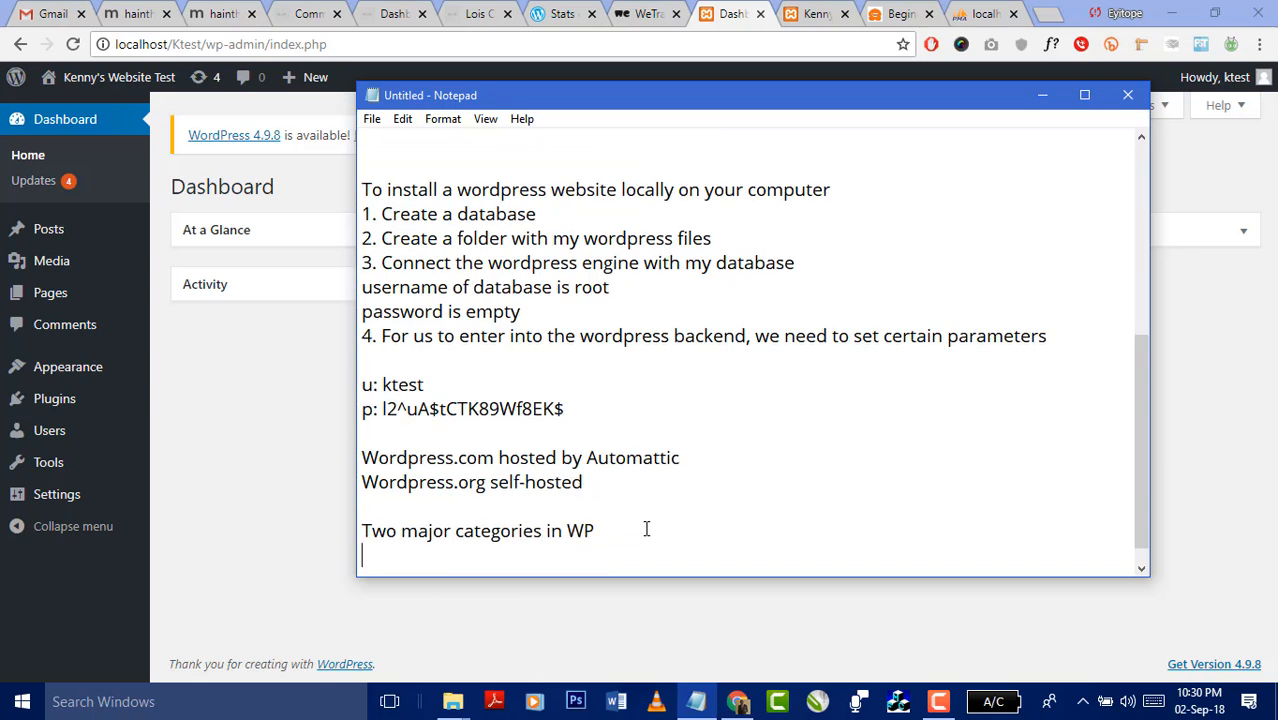
text(Posts)
key(Return)
text(Pages)
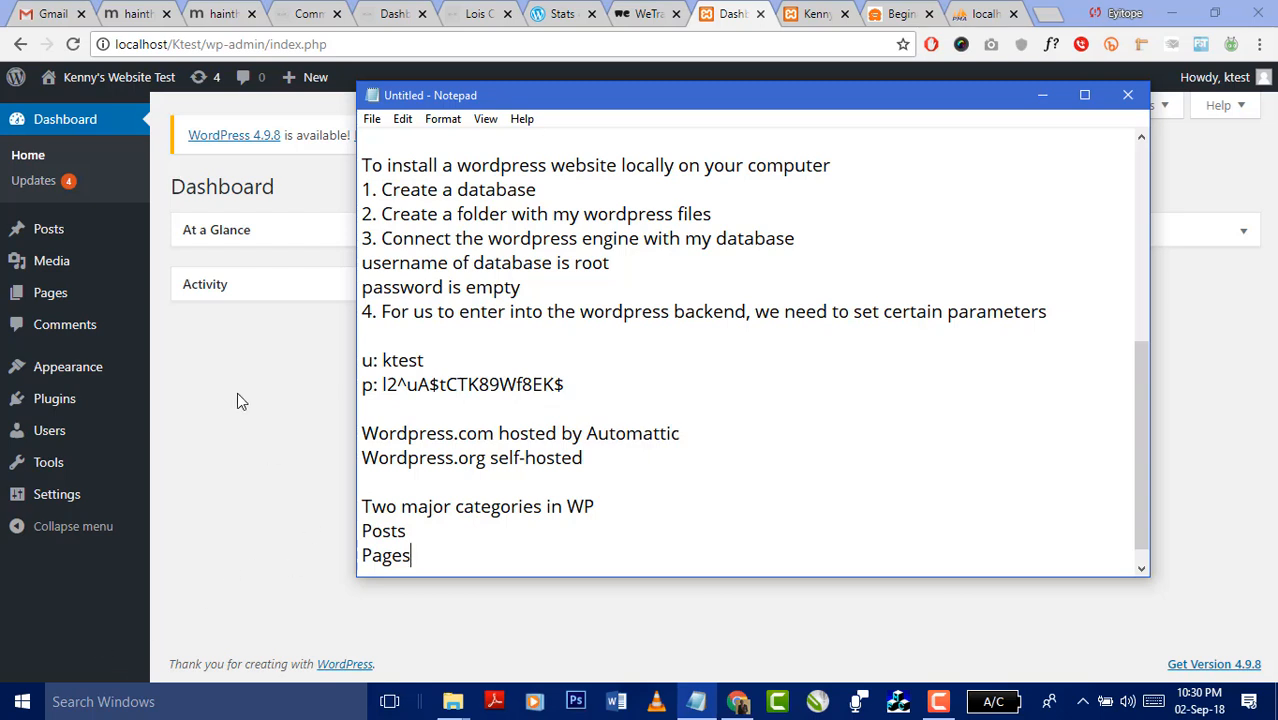
- Describe Posts as '- content that changes frequently' and Pages as '- more static content'
click(432, 530)
text(- content that cha)
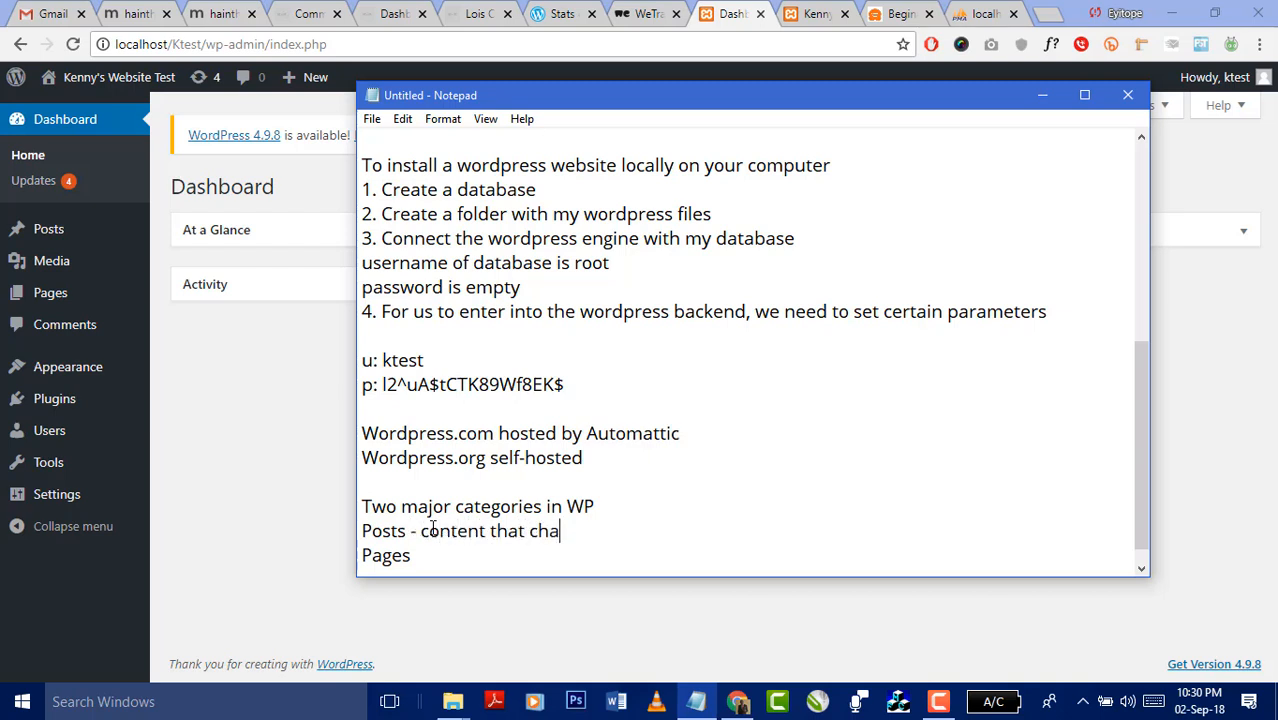
text(nges frequ)
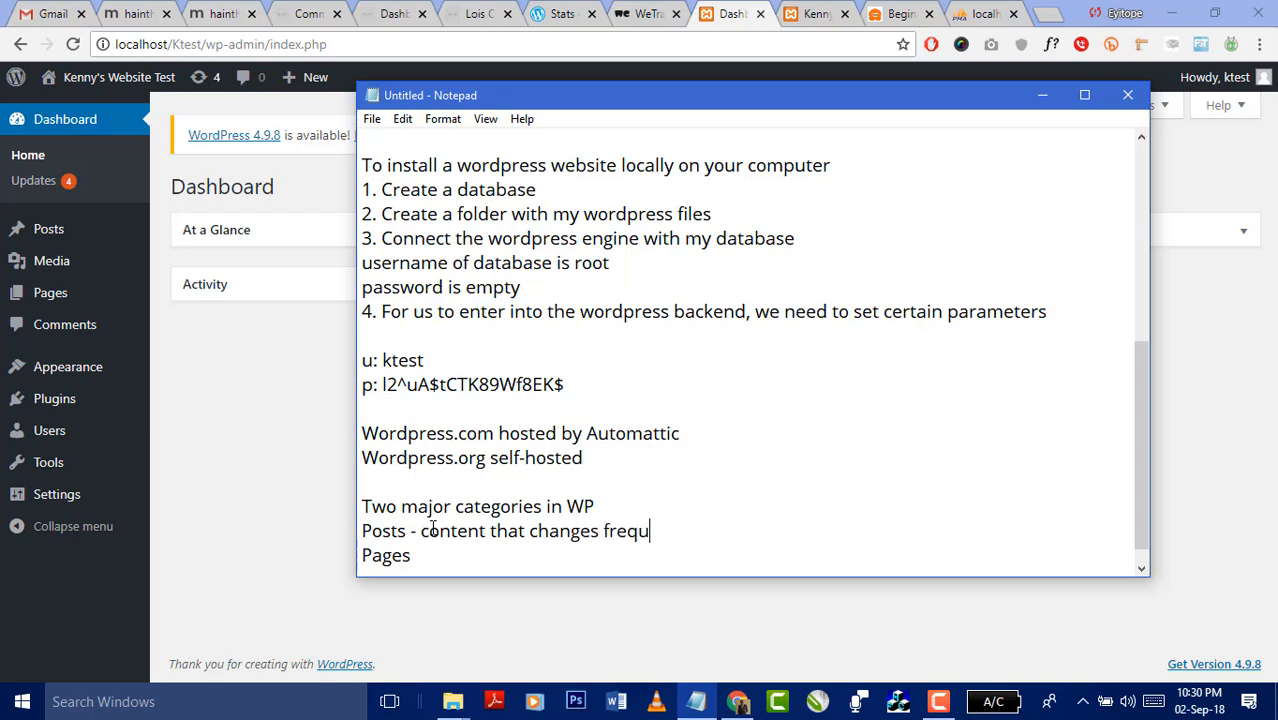
text(en)
key(BackSpace)
text(nct)
key(BackSpace)
key(BackSpace)
text(tly)
key(Down)
text(- more sta)
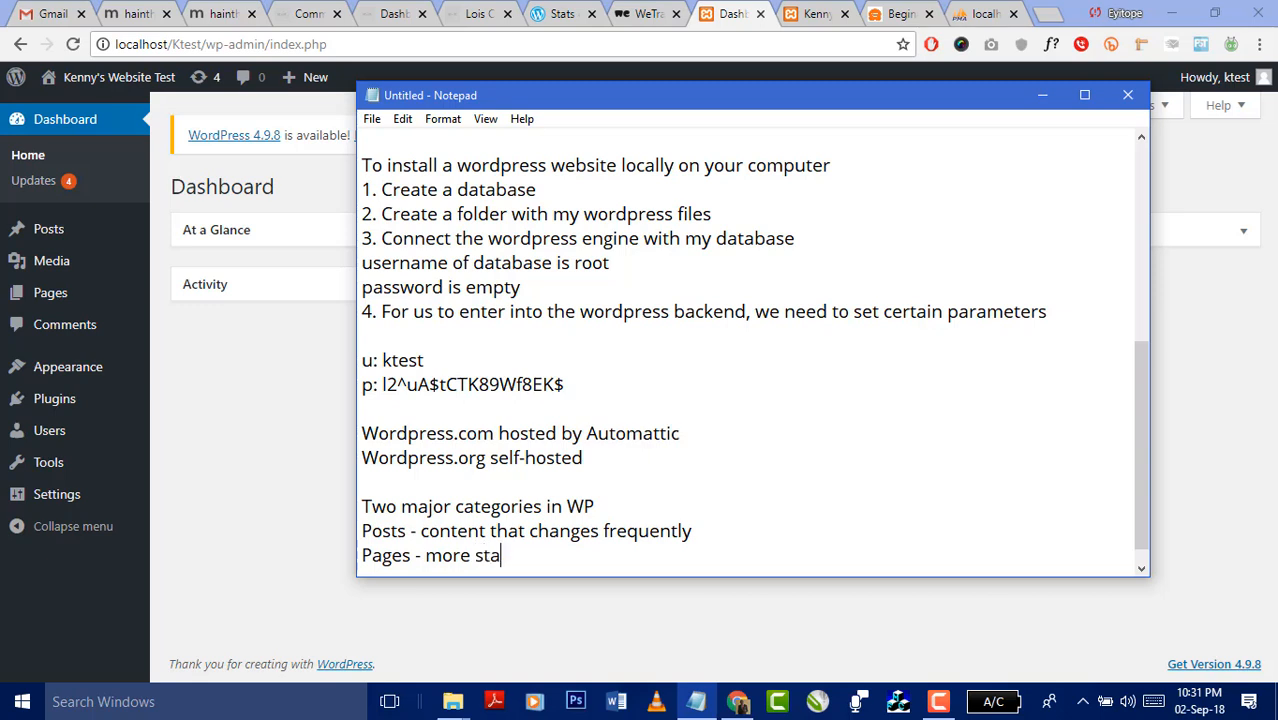
text(ttic)
key(BackSpace)
key(BackSpace)
key(BackSpace)
key(BackSpace)
text(ic contnet)
key(BackSpace)
key(BackSpace)
text(nt)
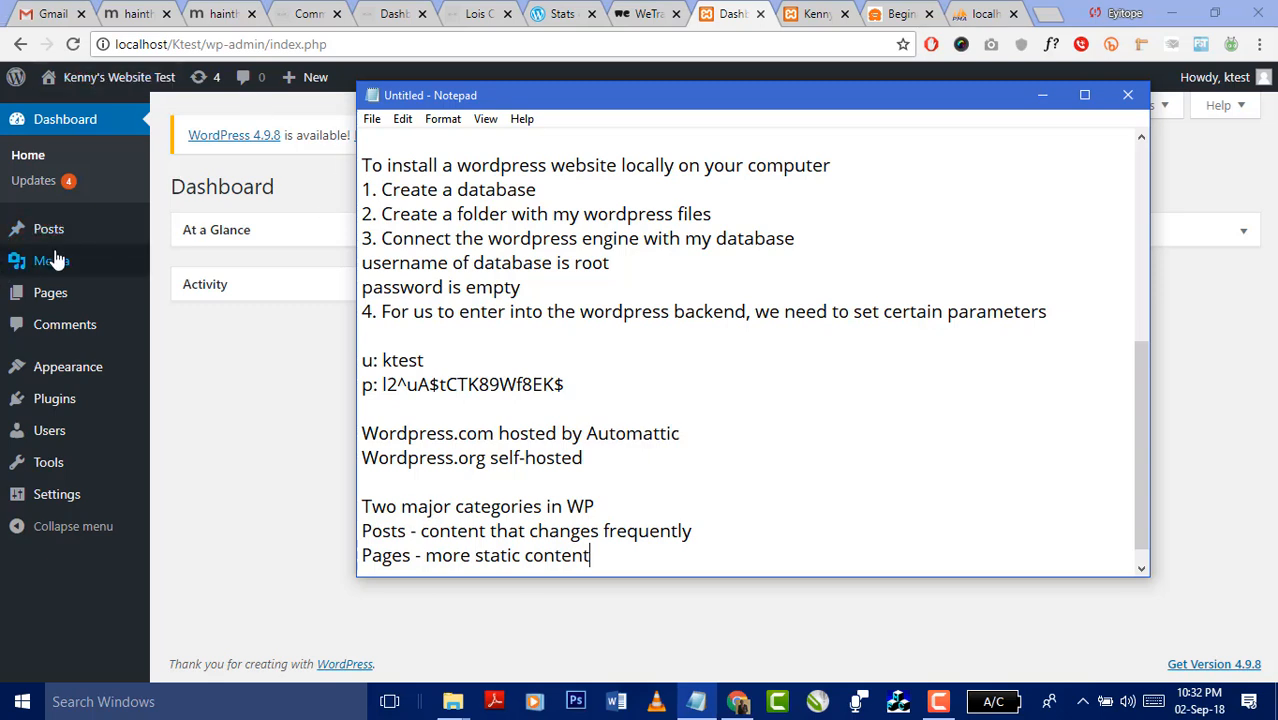
mouse_move(48, 240)
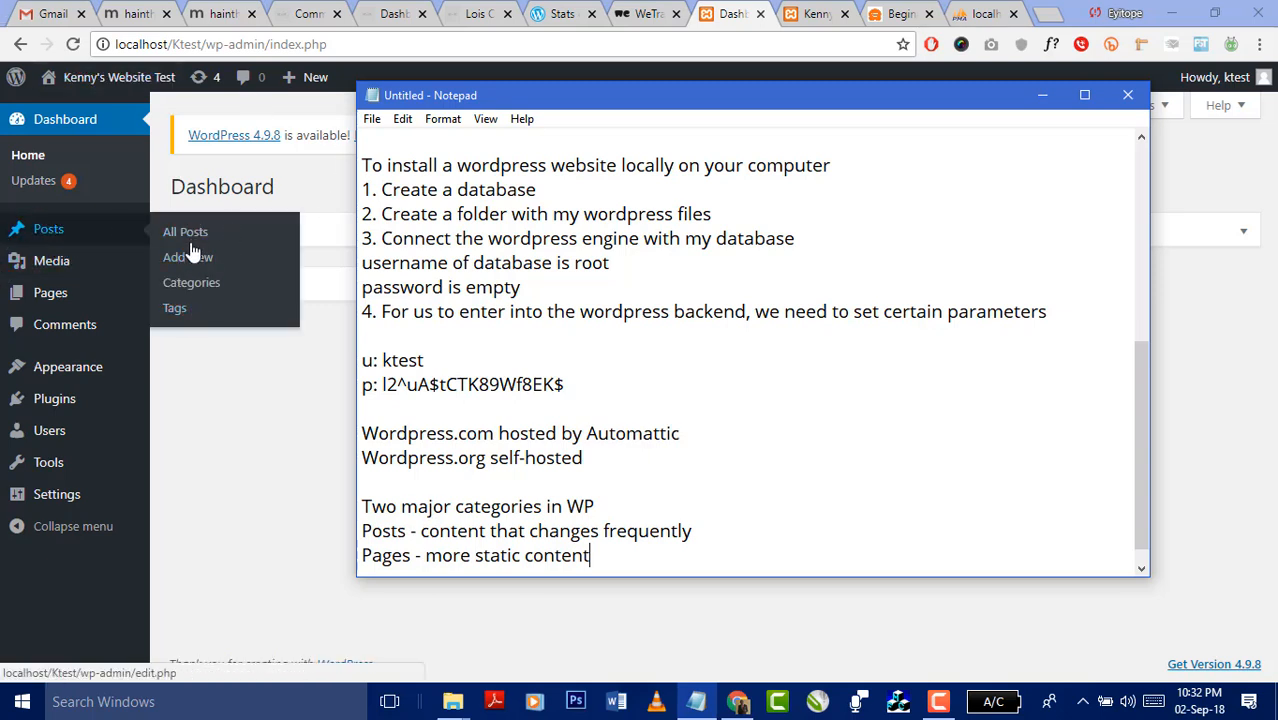
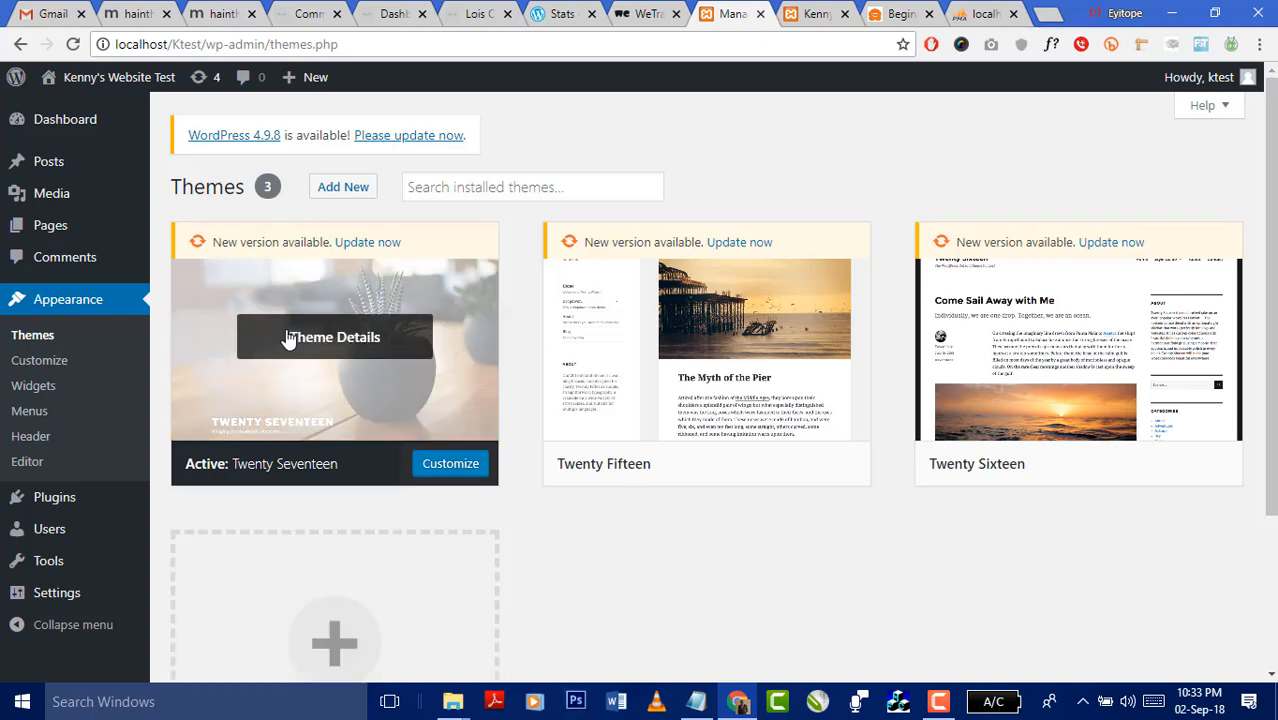
- In the htdocs Explorer window, open Ktest > wp-content > themes > twentyseventeen
click(457, 705)
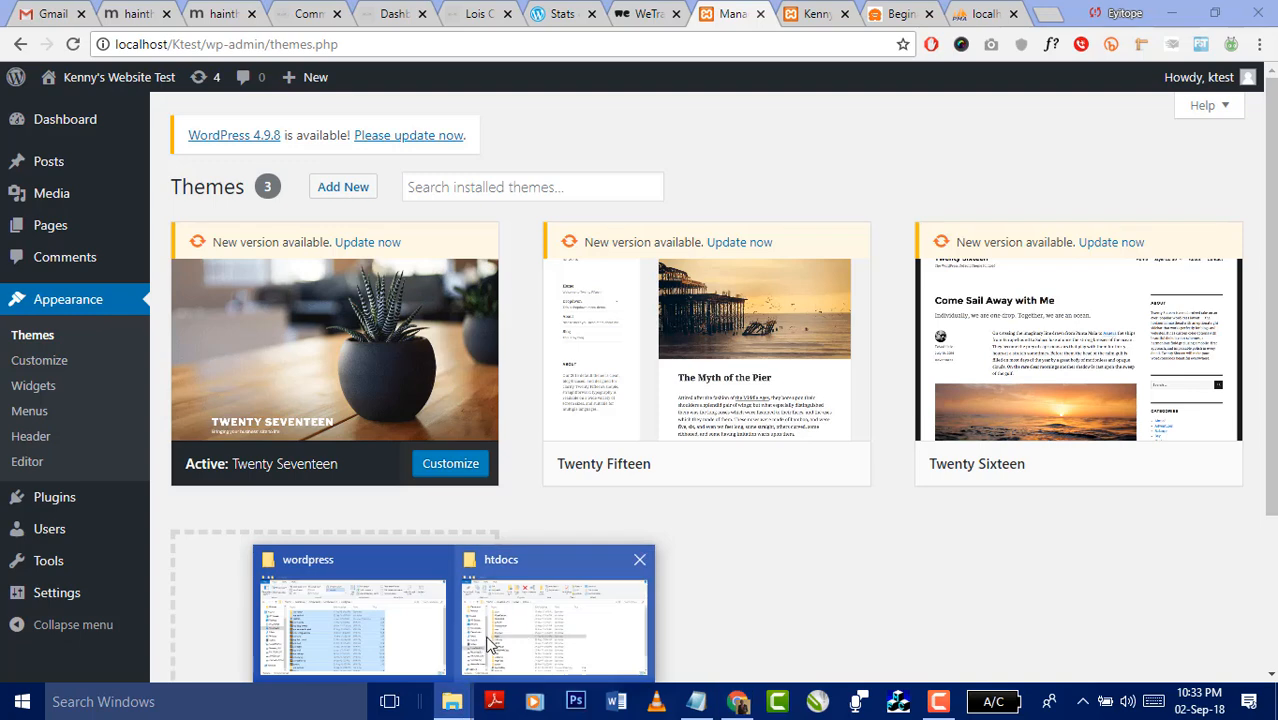
click(534, 629)
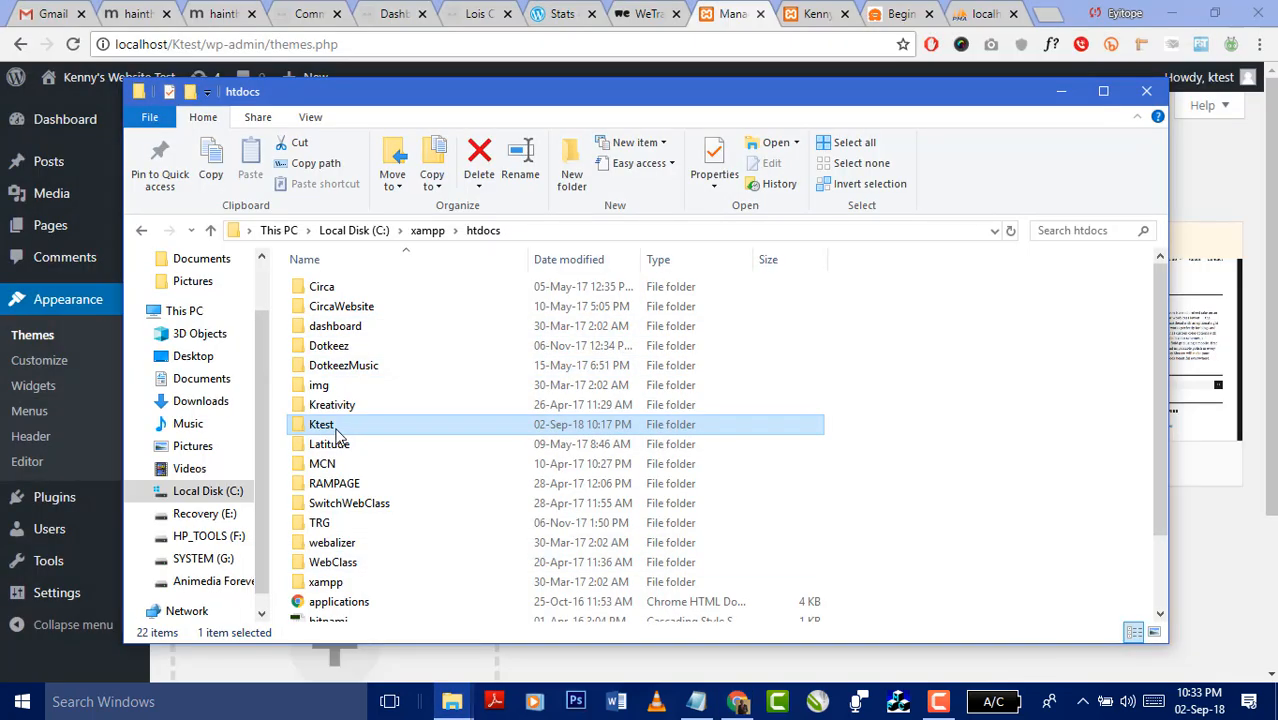
double_click(336, 428)
double_click(340, 303)
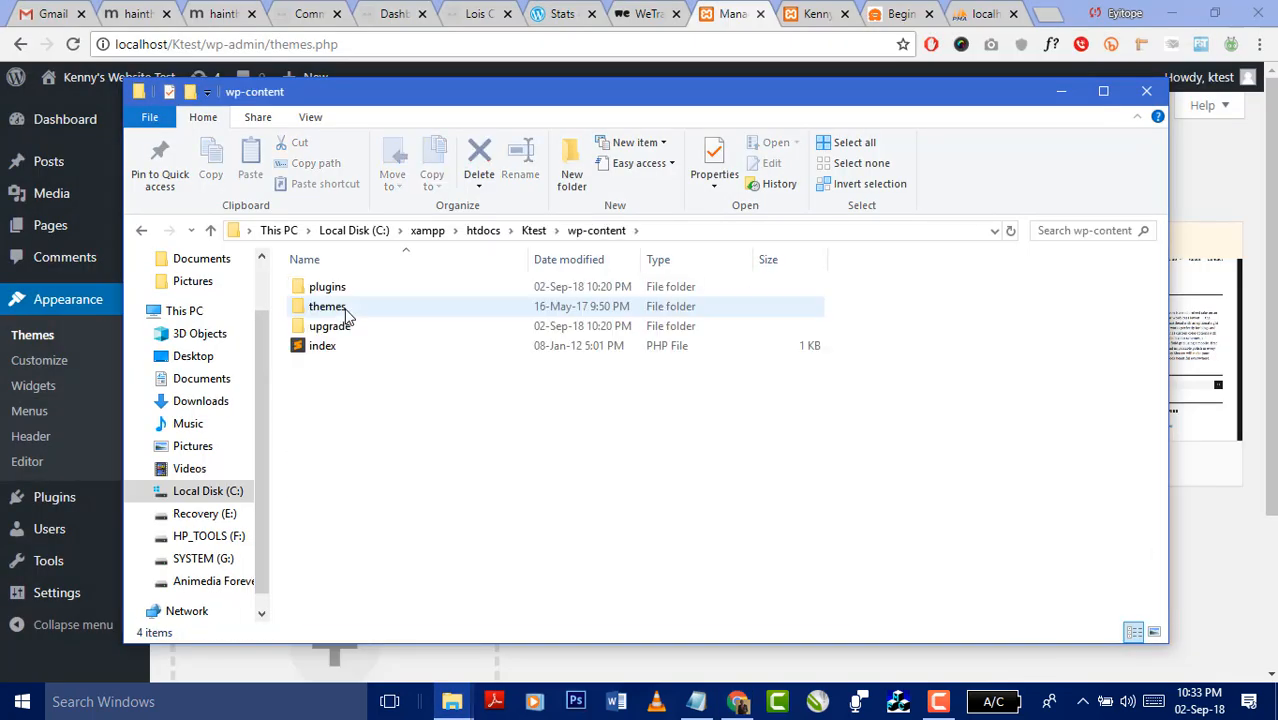
double_click(345, 311)
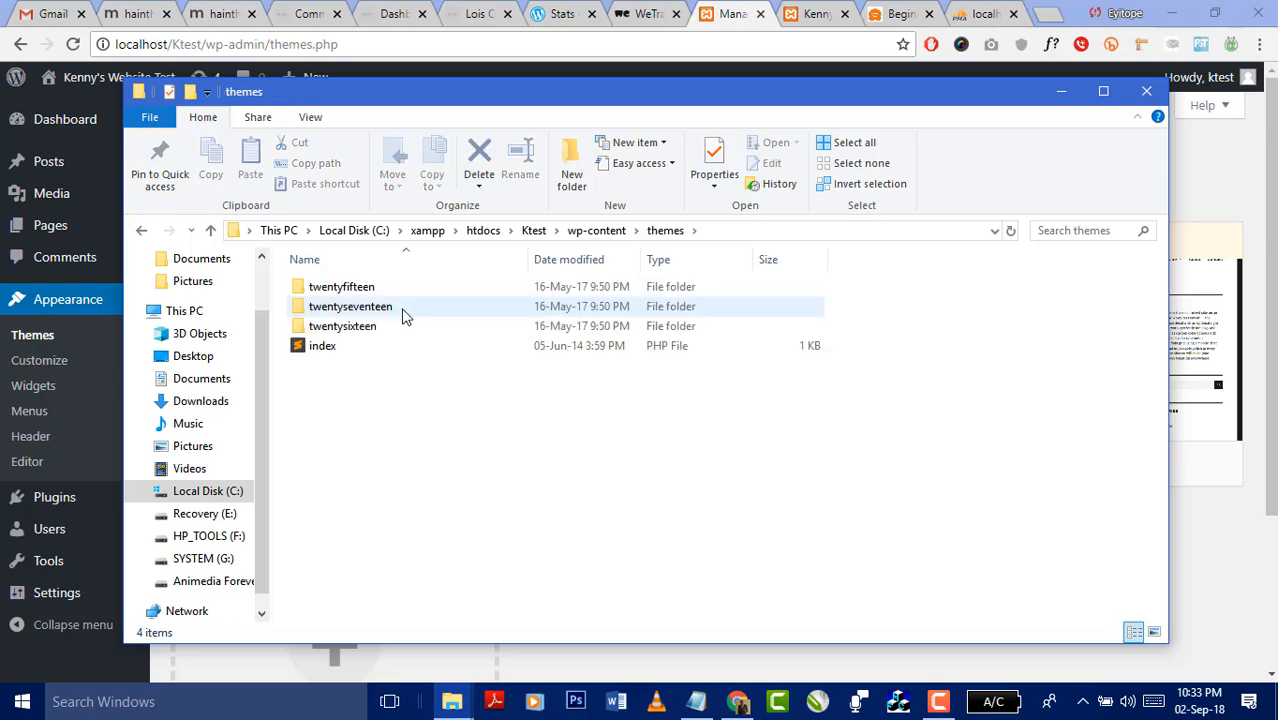
drag(436, 93, 674, 125)
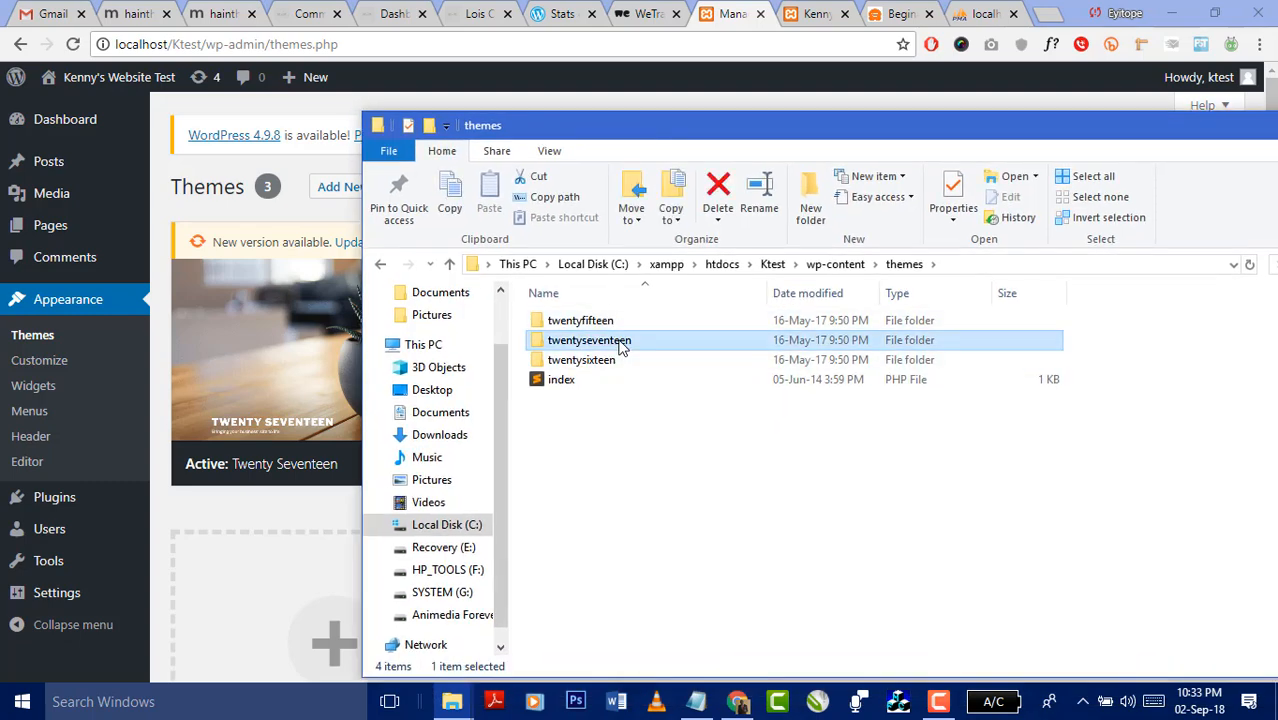
double_click(585, 341)
- Show the twentyseventeen files as extra large icons, select the screenshot image, then return to WordPress
scroll(615, 430, down, 1)
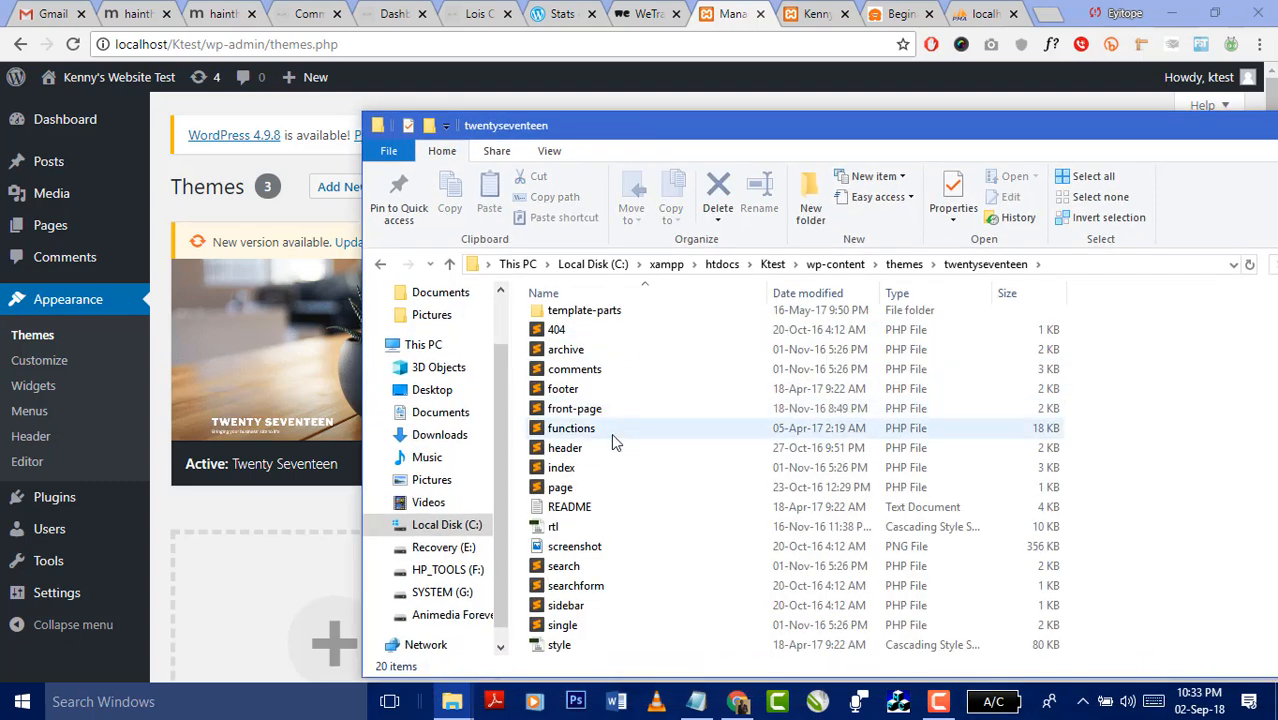
right_click(1165, 440)
click(503, 163)
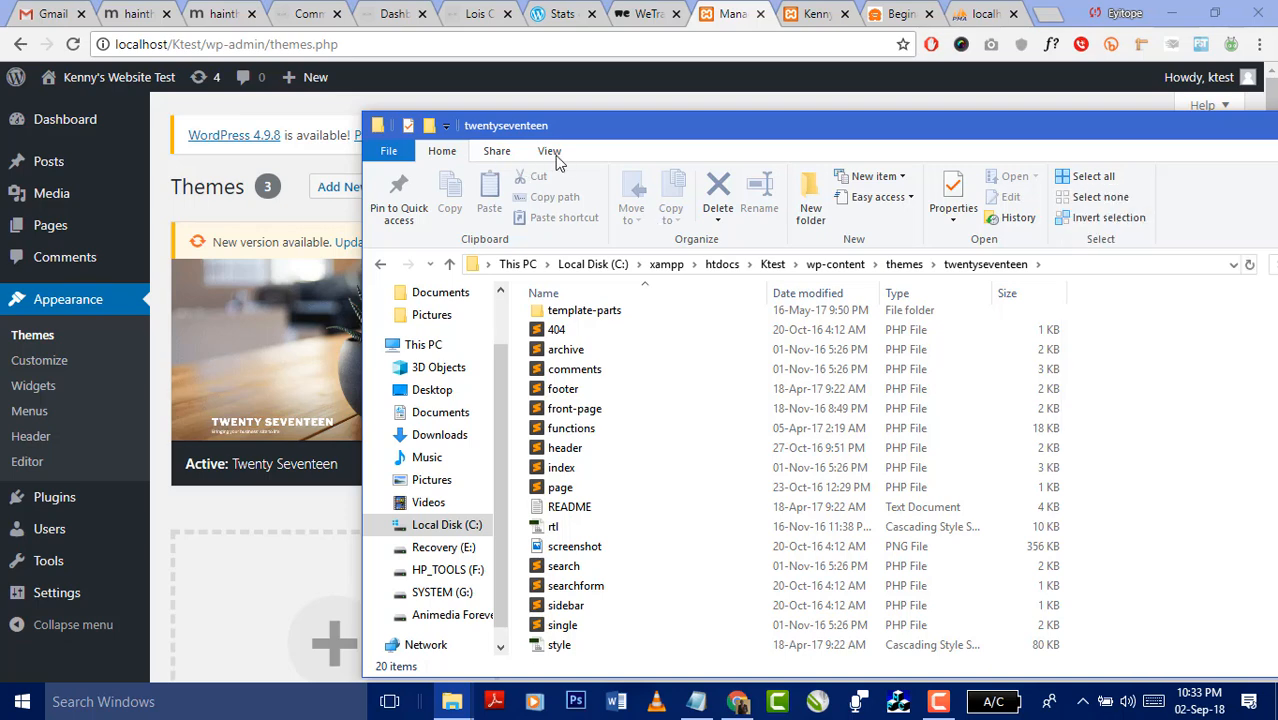
click(549, 151)
click(585, 178)
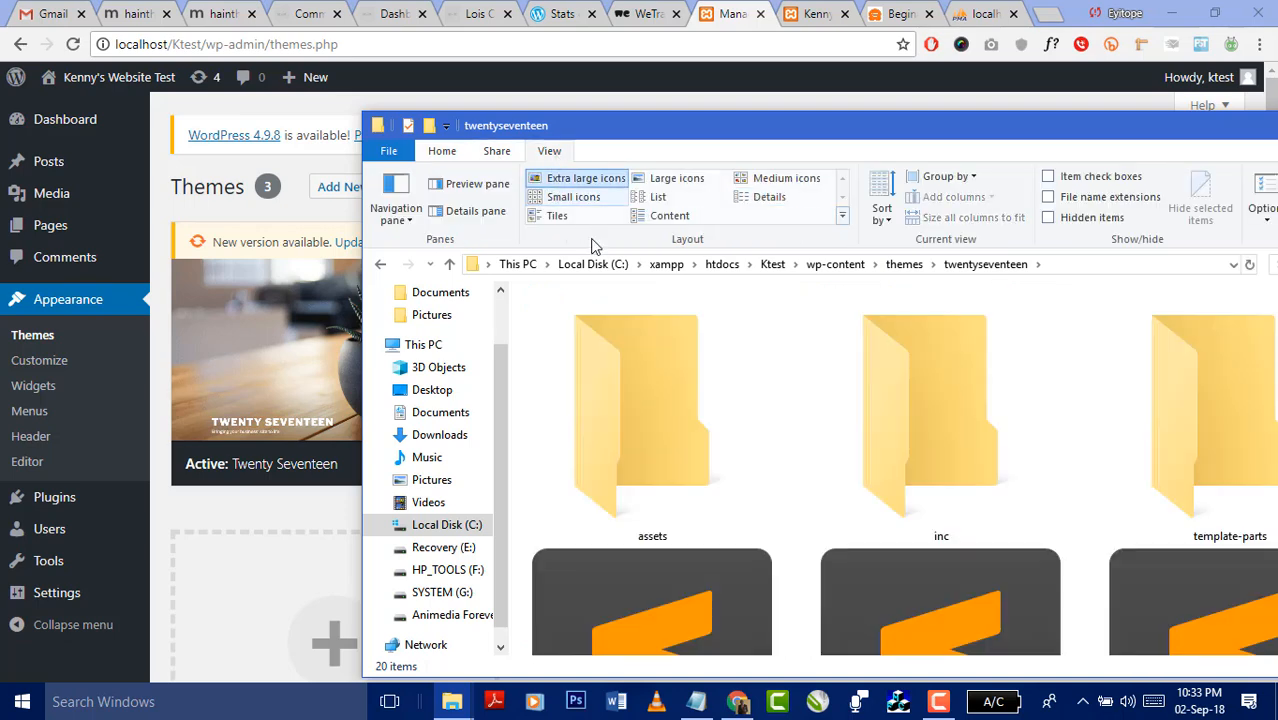
scroll(756, 380, down, 5)
scroll(895, 402, up, 3)
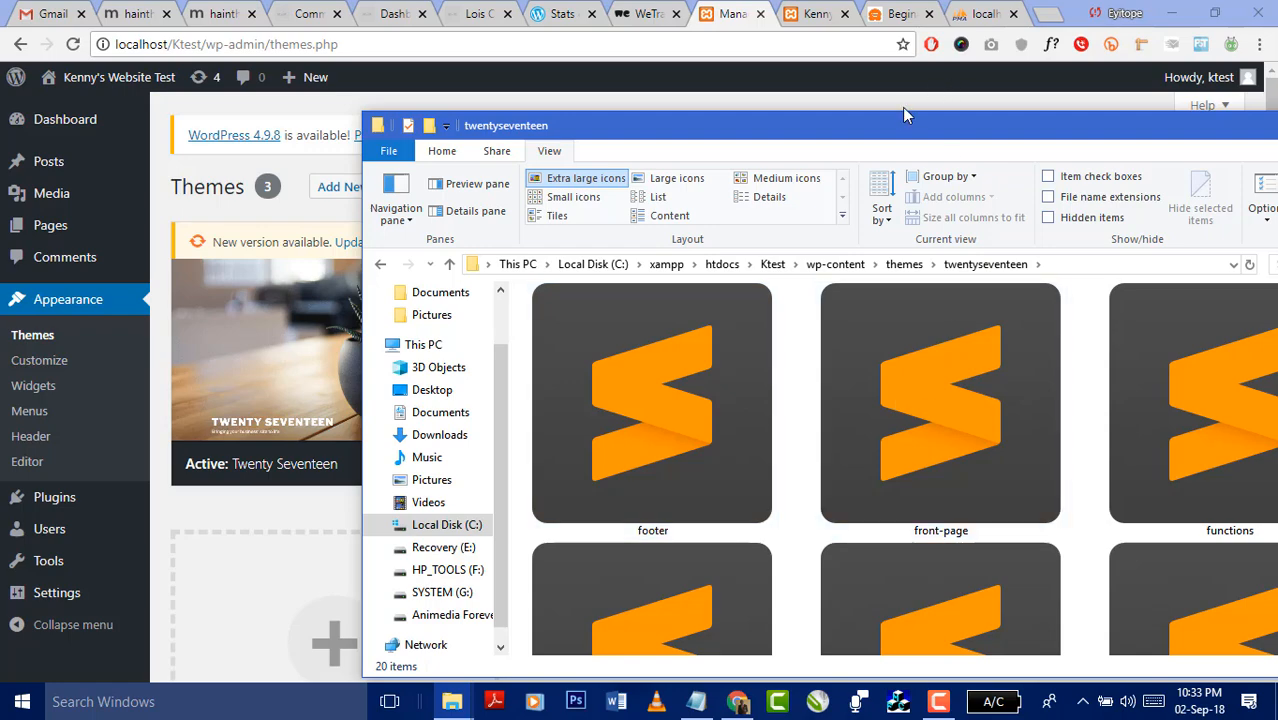
drag(884, 145, 622, 88)
scroll(960, 345, down, 3)
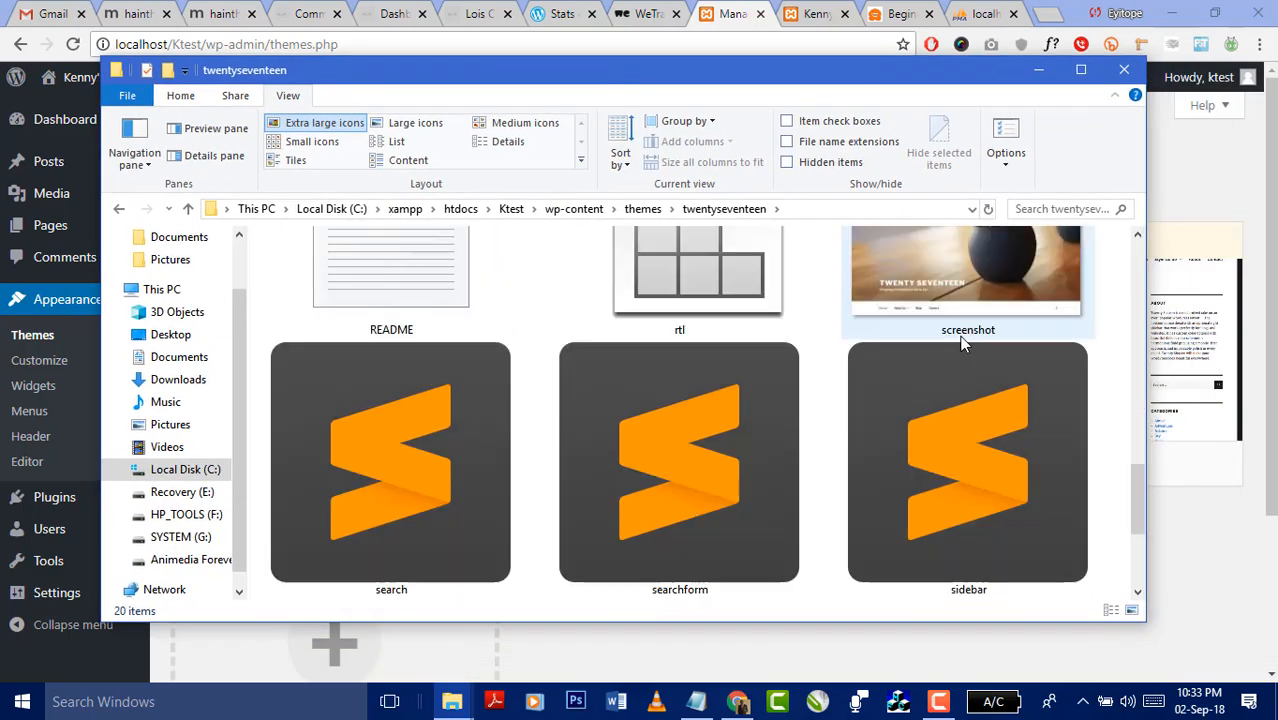
scroll(960, 345, up, 5)
scroll(960, 350, down, 8)
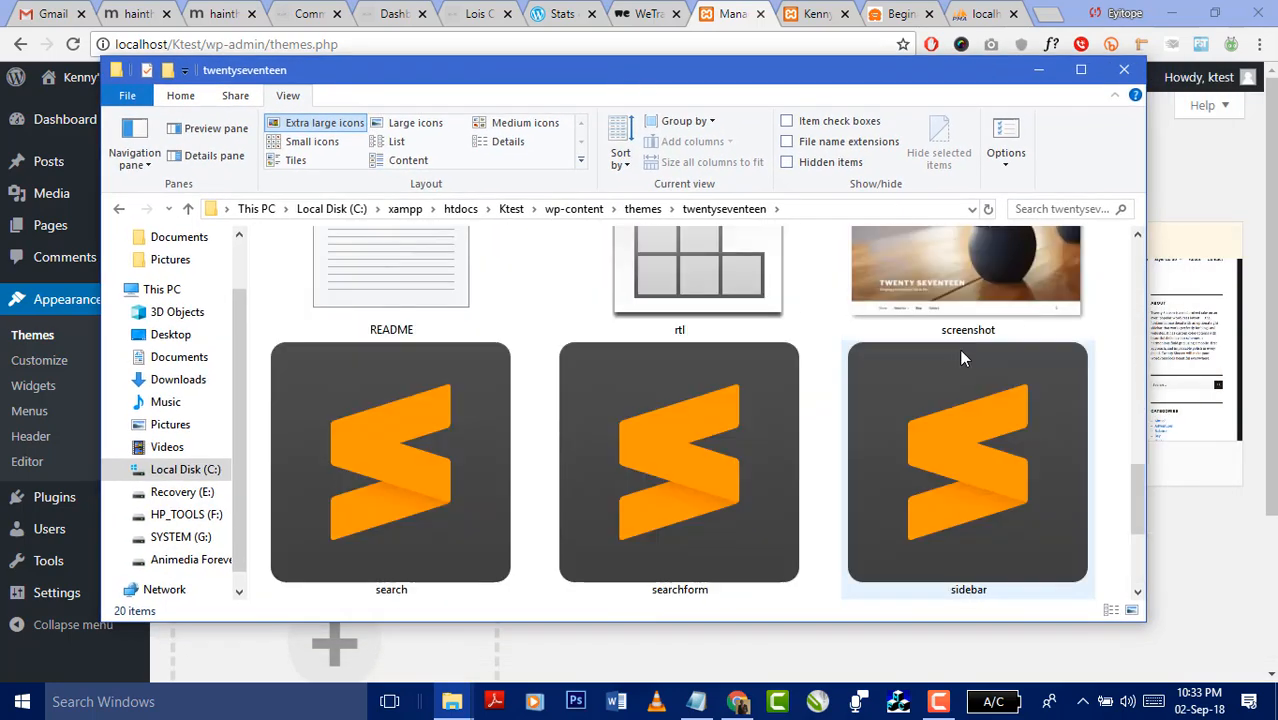
click(968, 270)
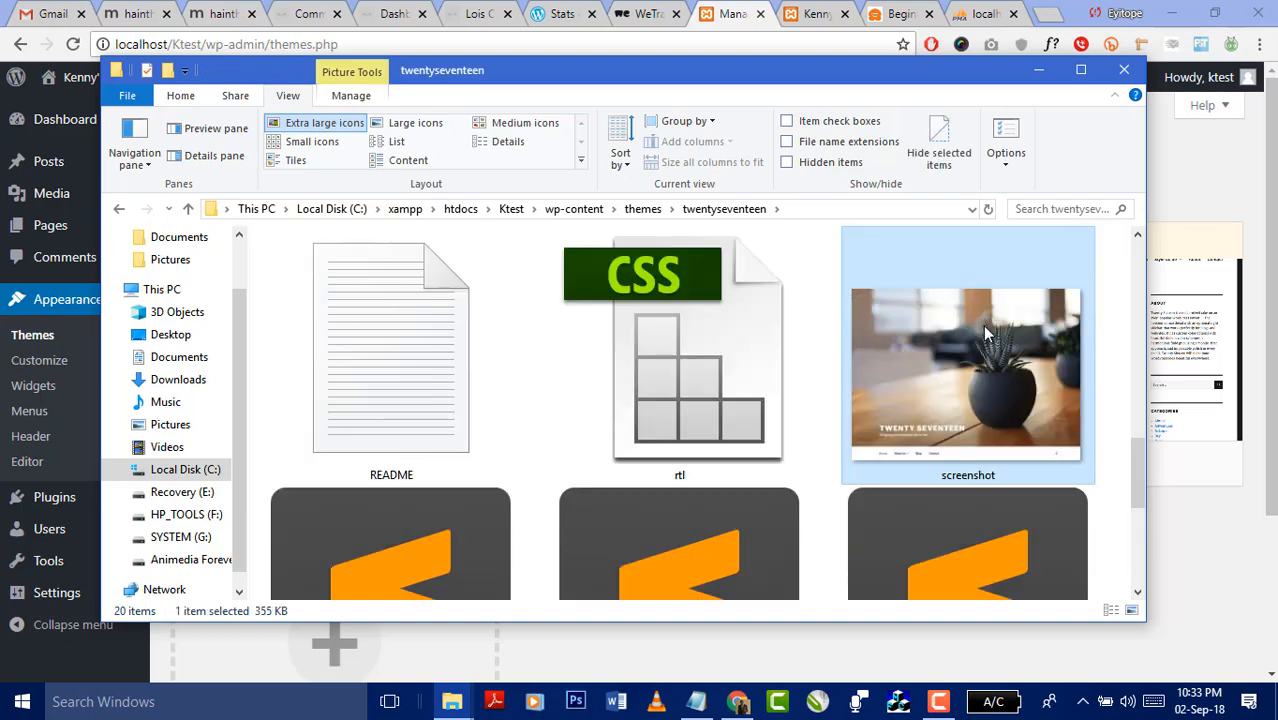
click(1215, 576)
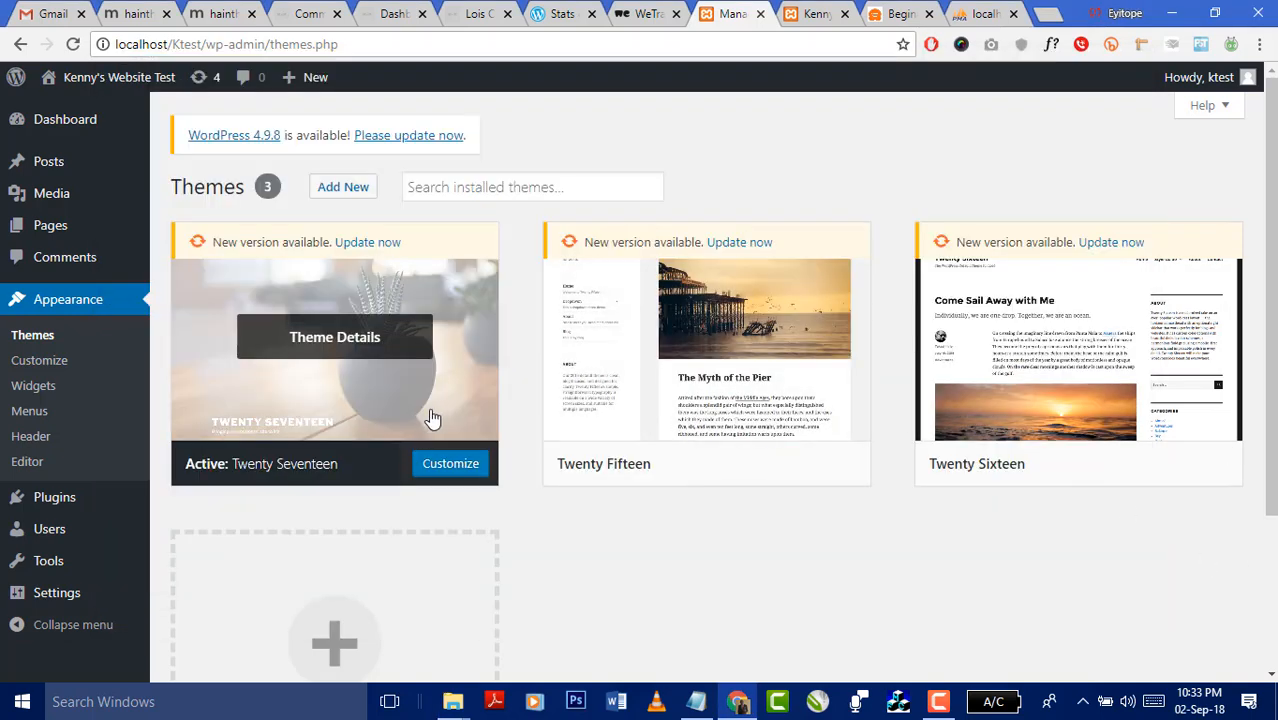
- Run Update now on the Twenty Seventeen, Twenty Fifteen and Twenty Sixteen cards under Appearance > Themes
scroll(455, 432, down, 3)
scroll(485, 437, up, 3)
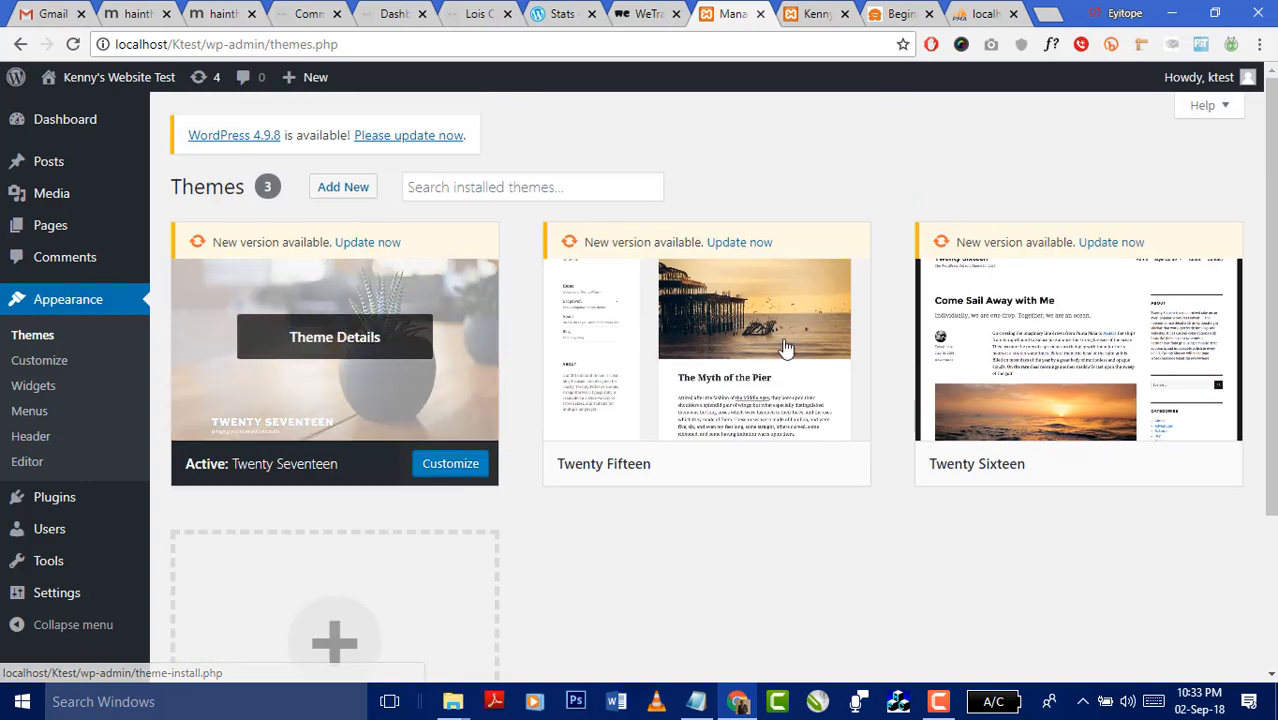
mouse_move(114, 228)
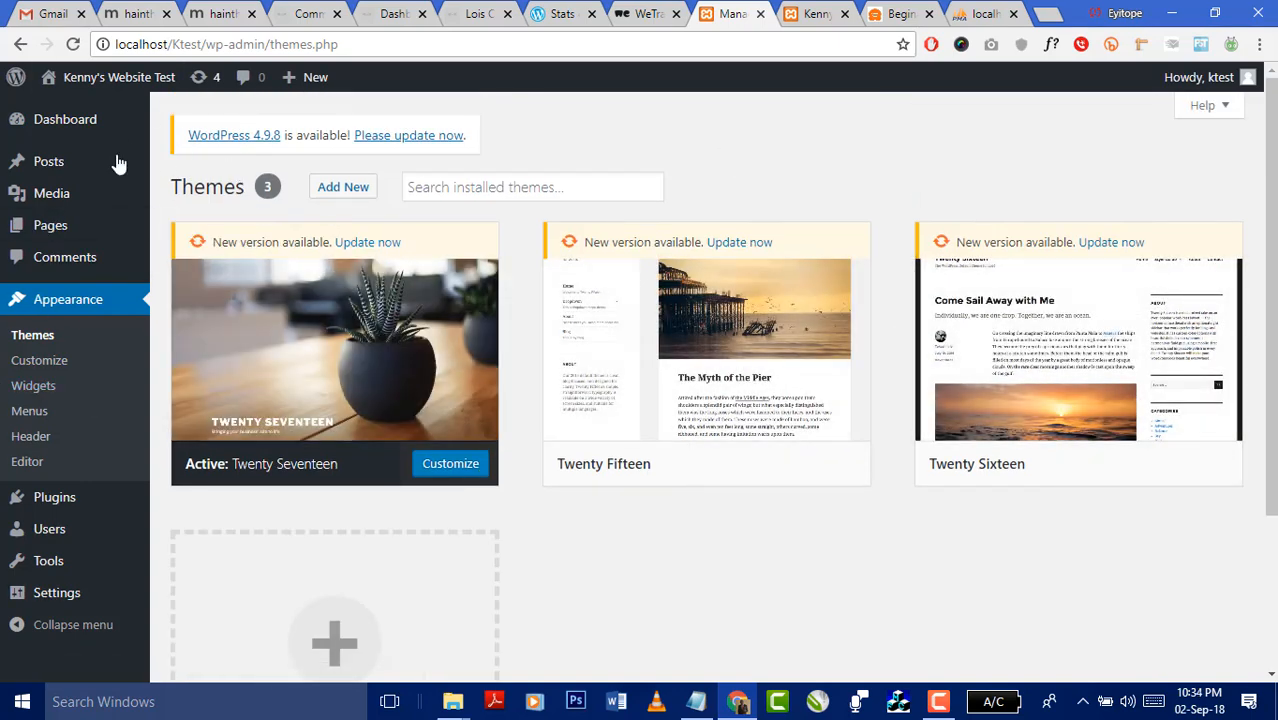
click(378, 246)
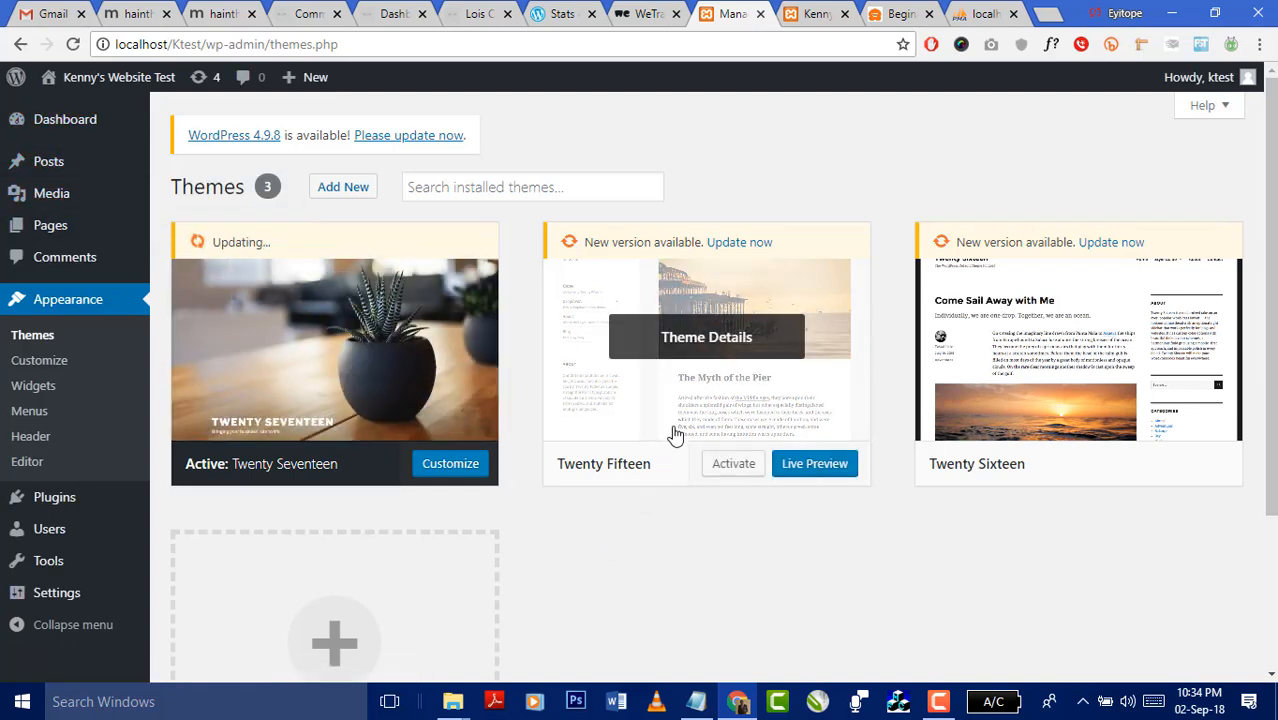
click(724, 246)
click(1118, 243)
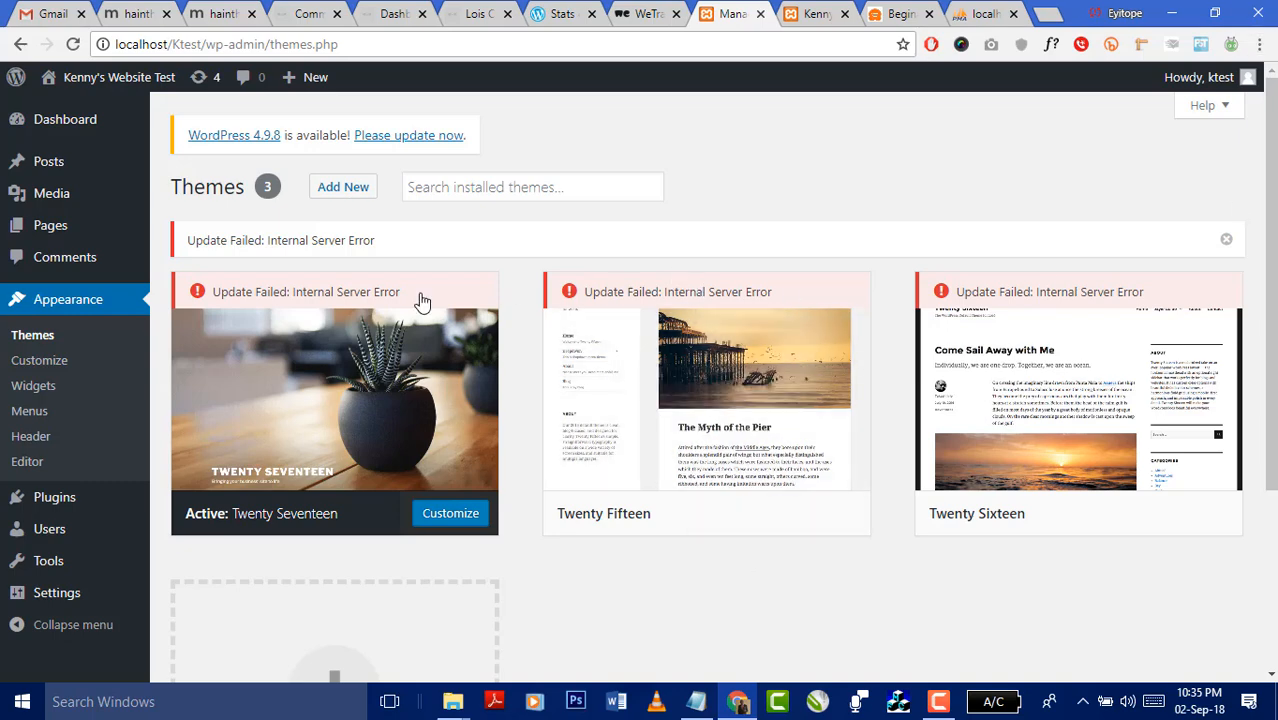
click(380, 330)
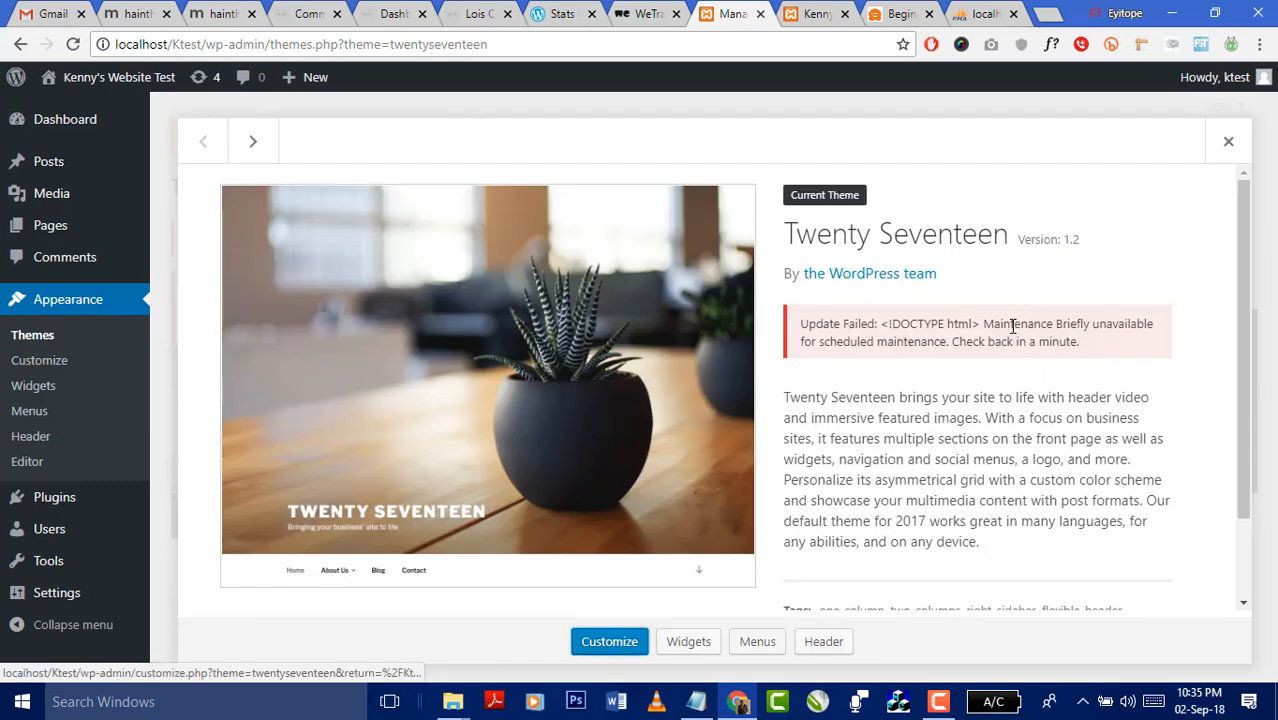
click(1229, 141)
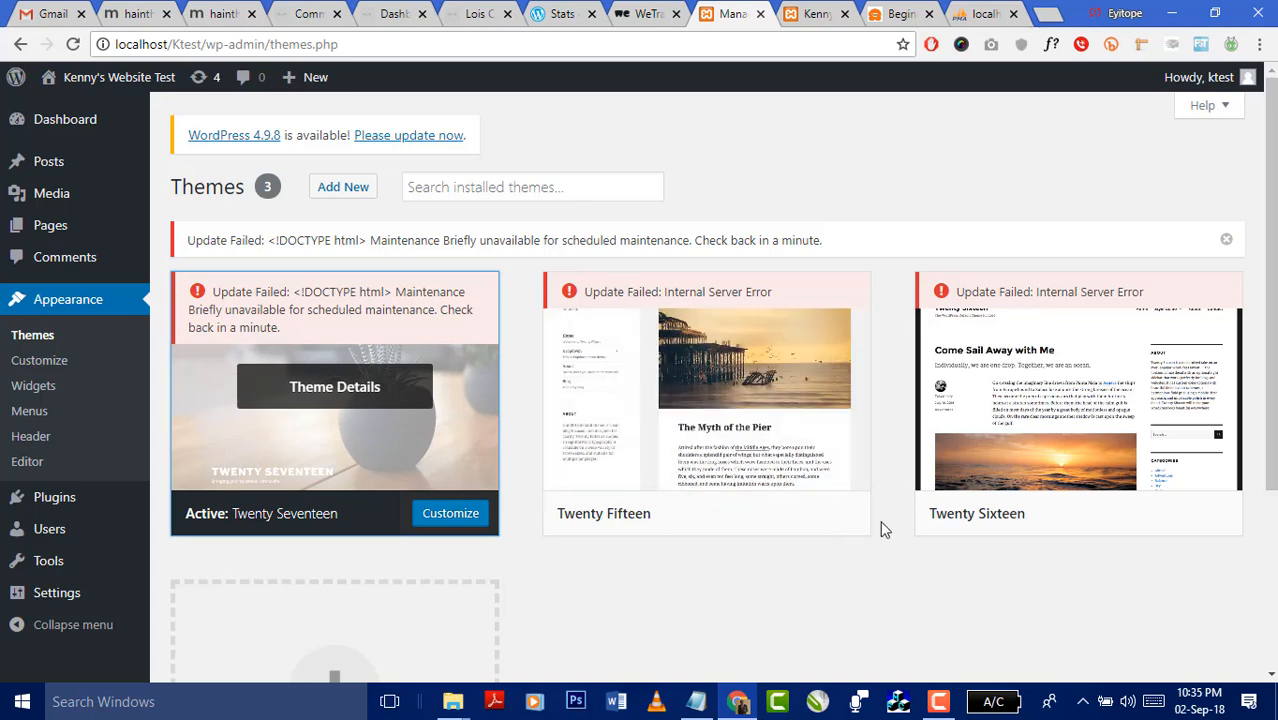
click(816, 520)
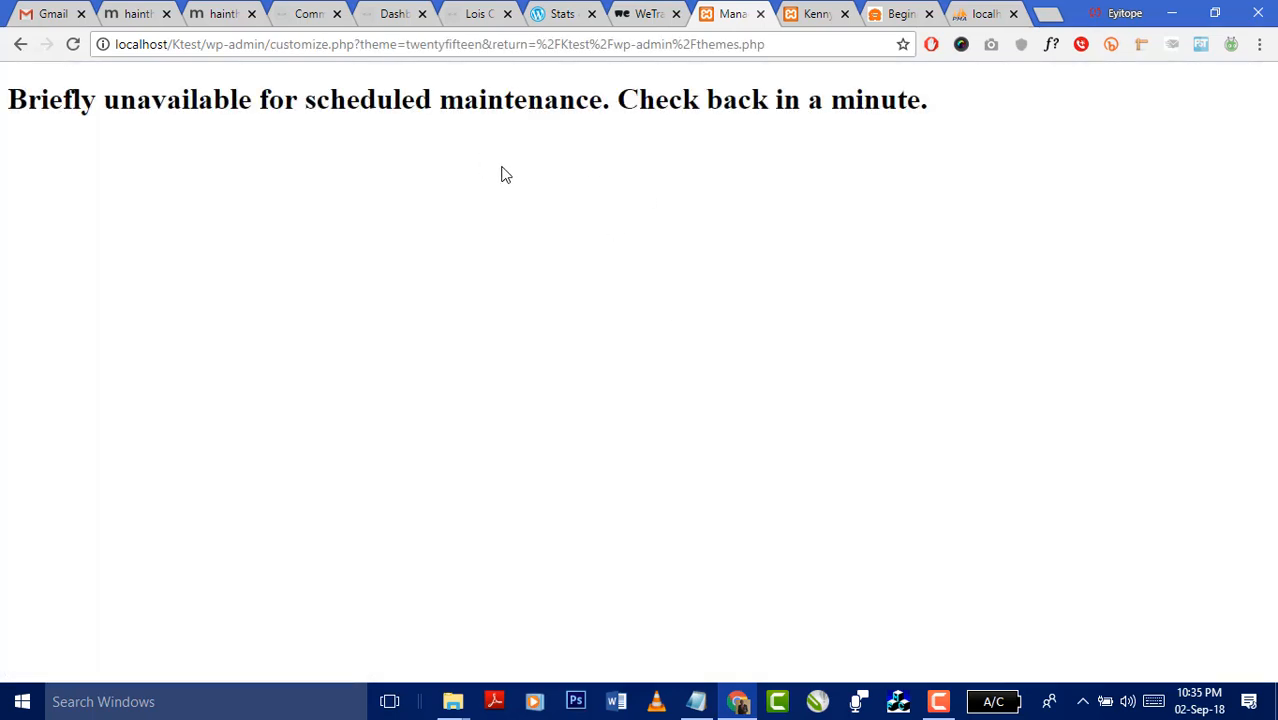
click(16, 52)
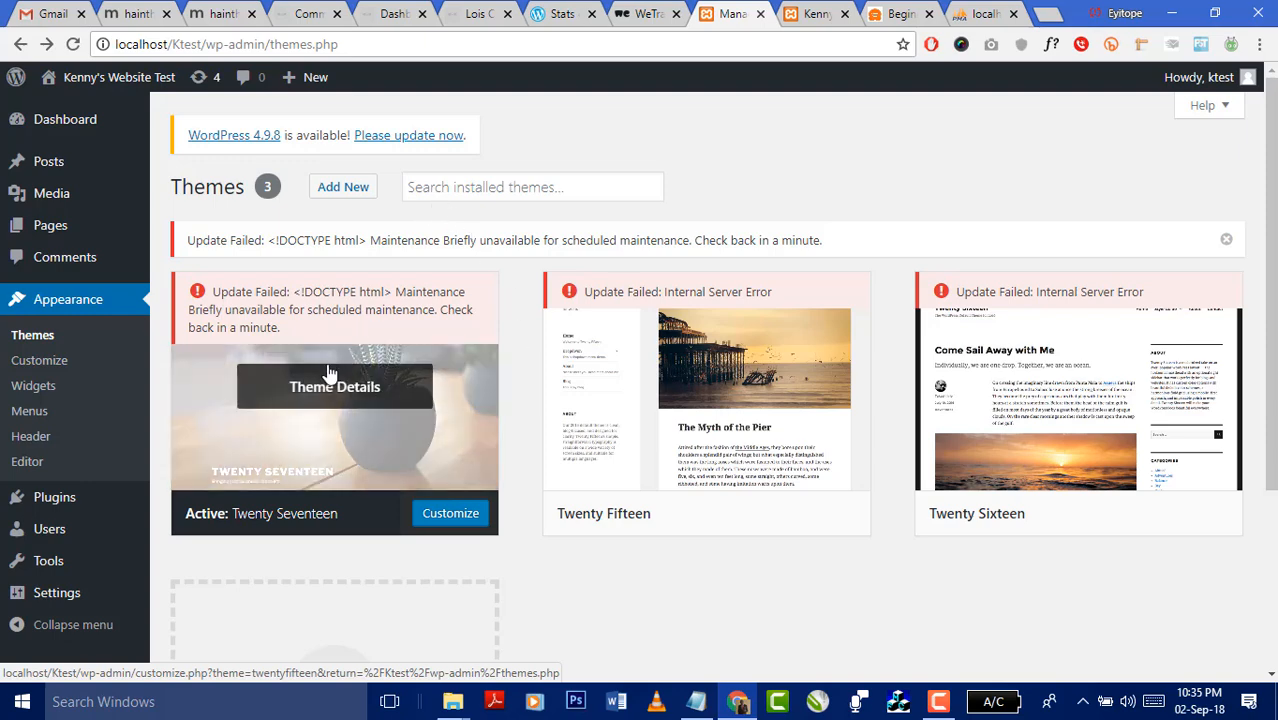
click(248, 312)
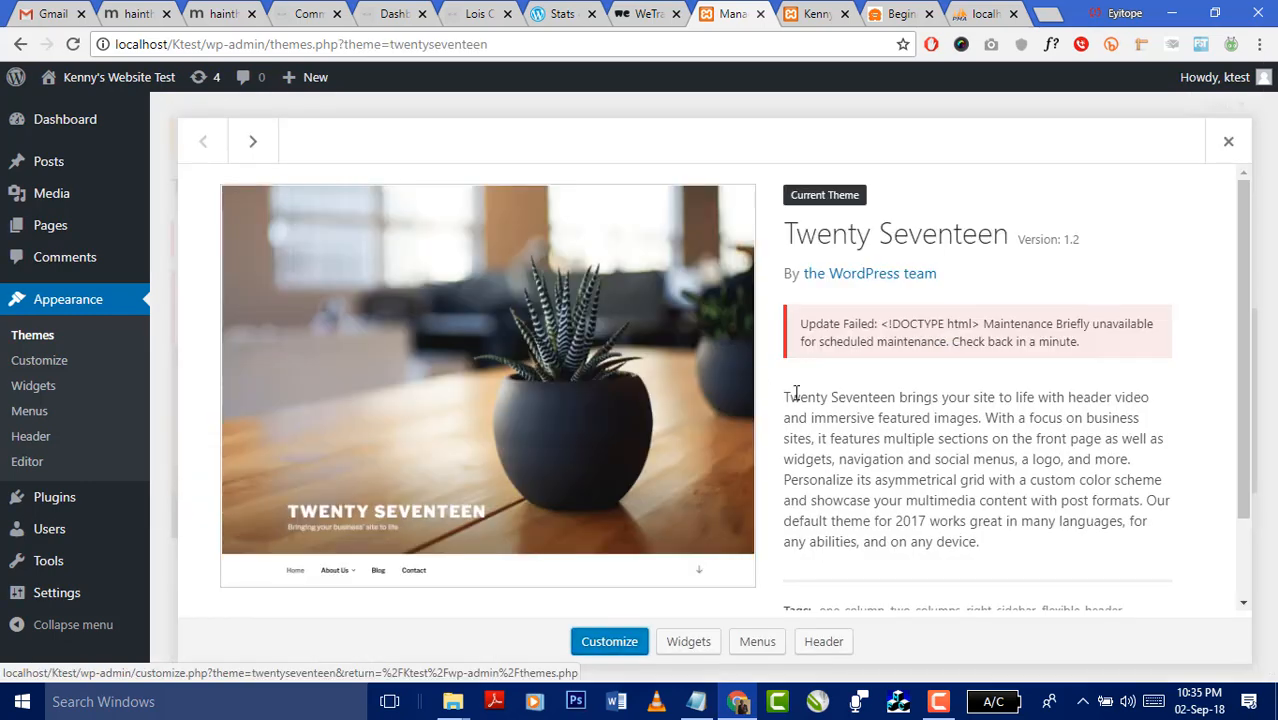
click(1228, 141)
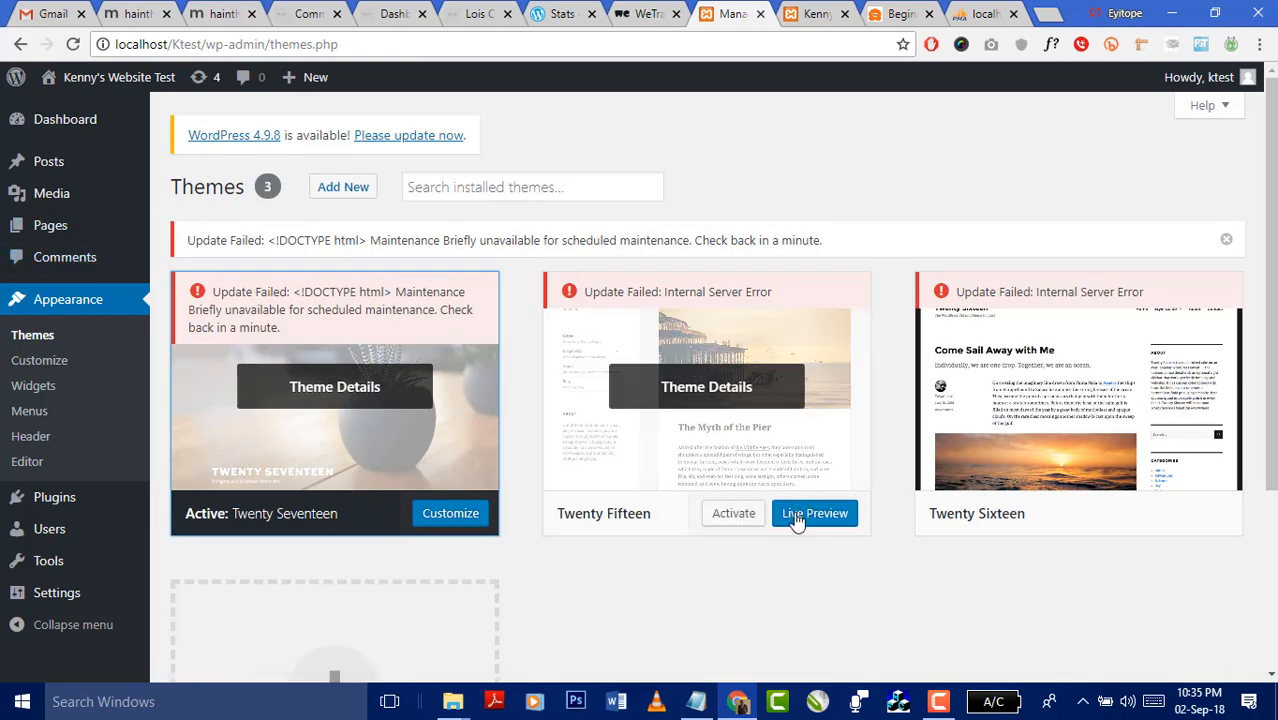
click(731, 516)
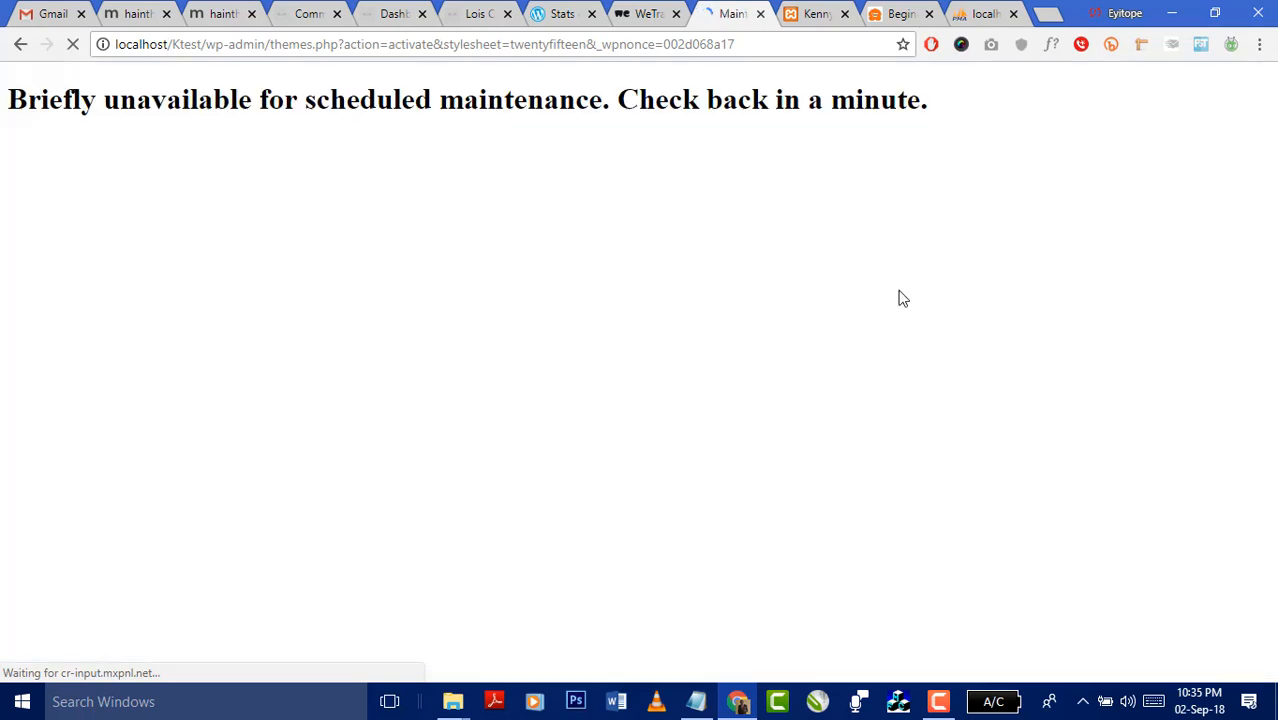
click(21, 45)
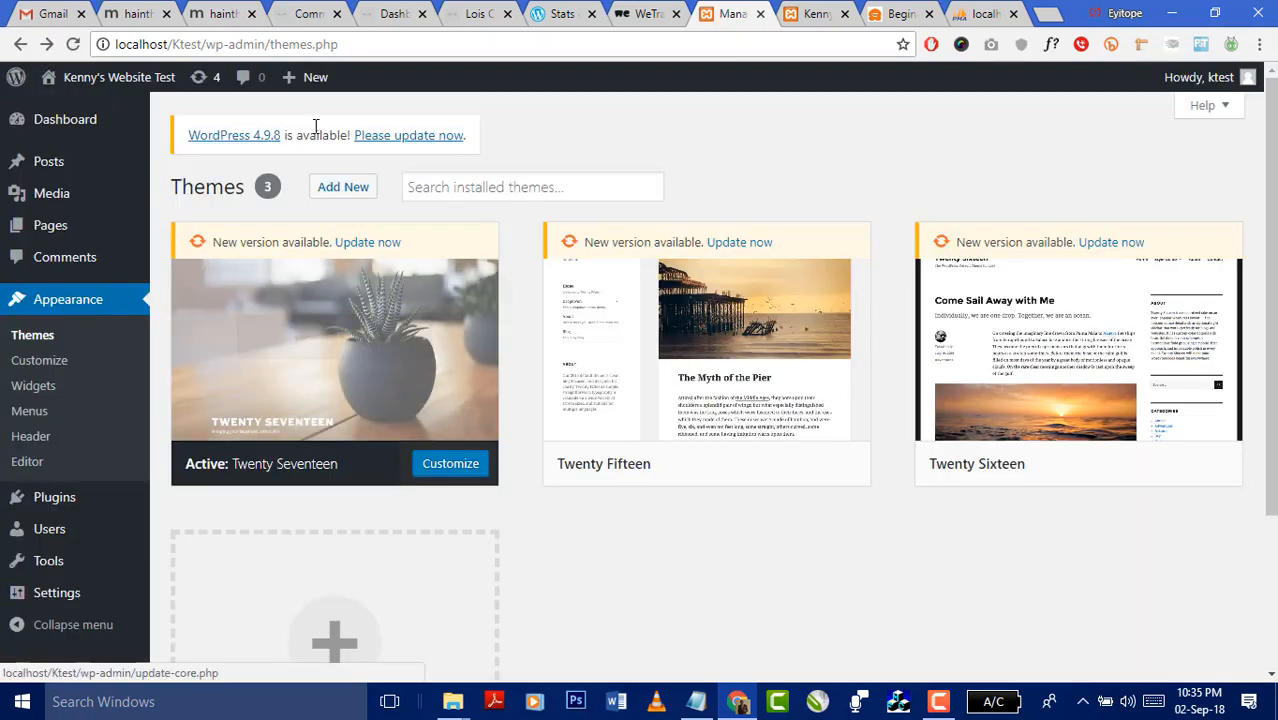
- Retry updating the three themes and check the network connection panel
click(376, 250)
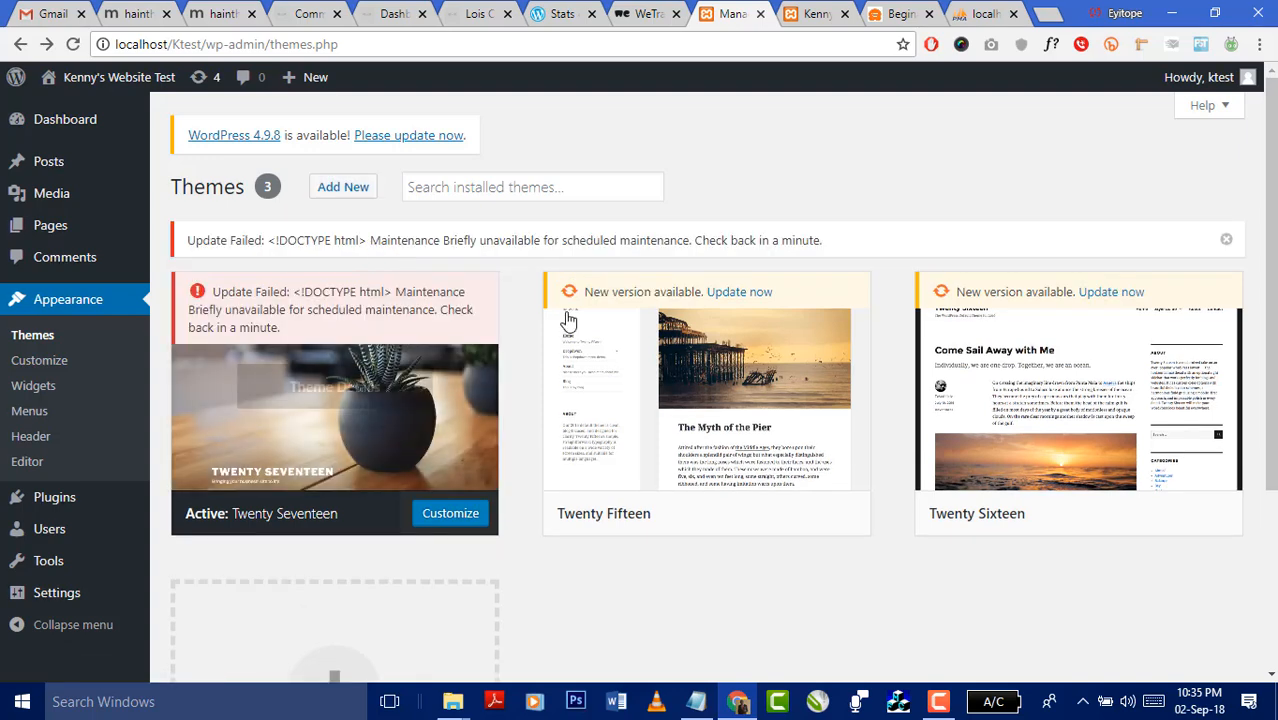
click(740, 291)
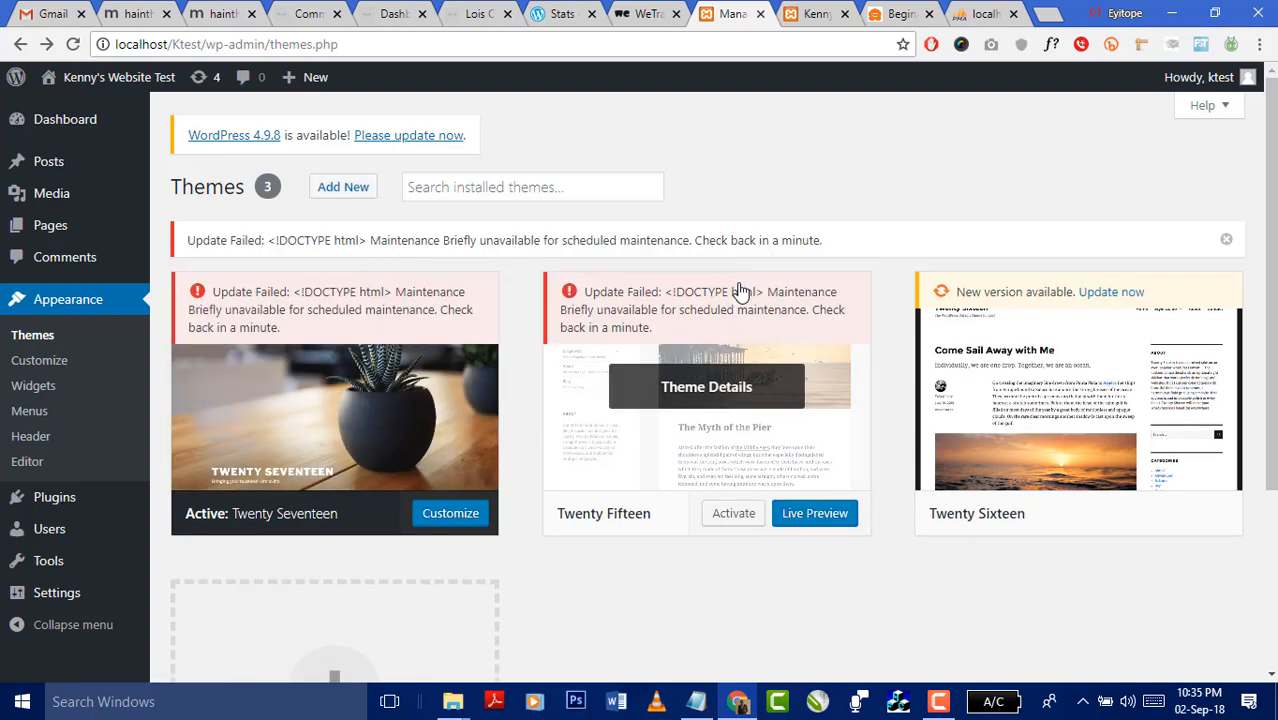
click(1127, 292)
click(1083, 701)
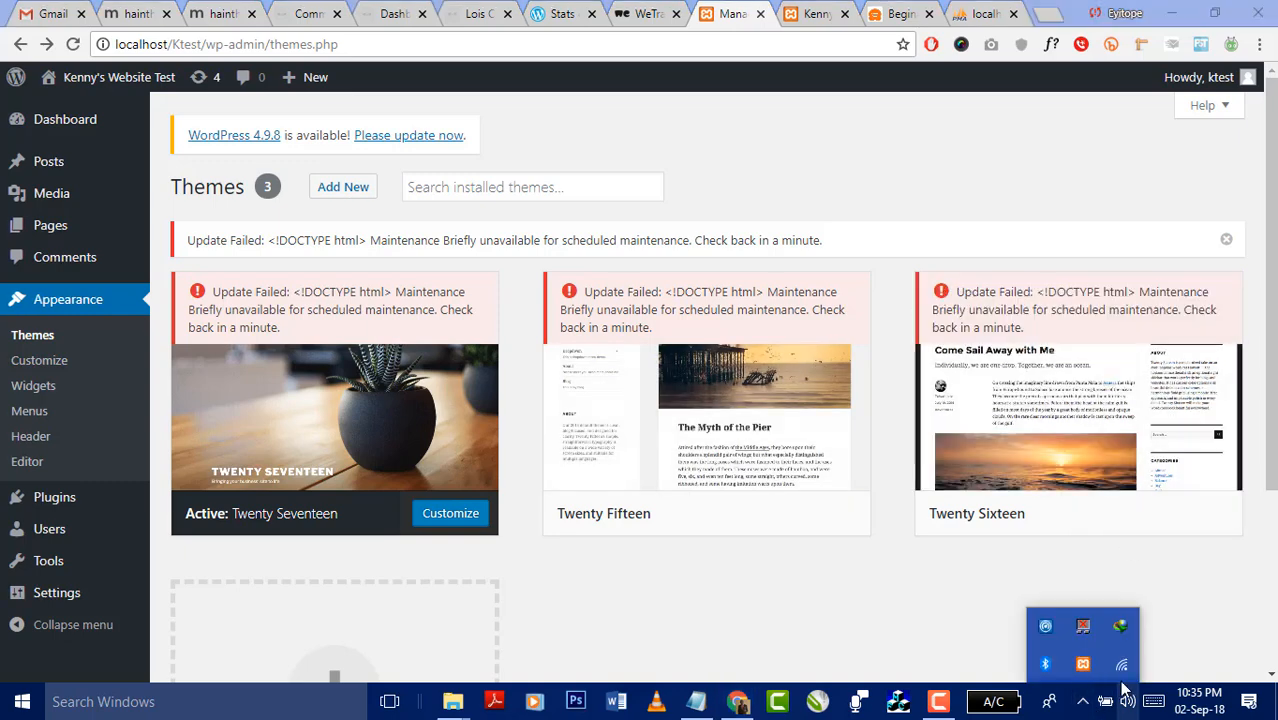
click(1123, 666)
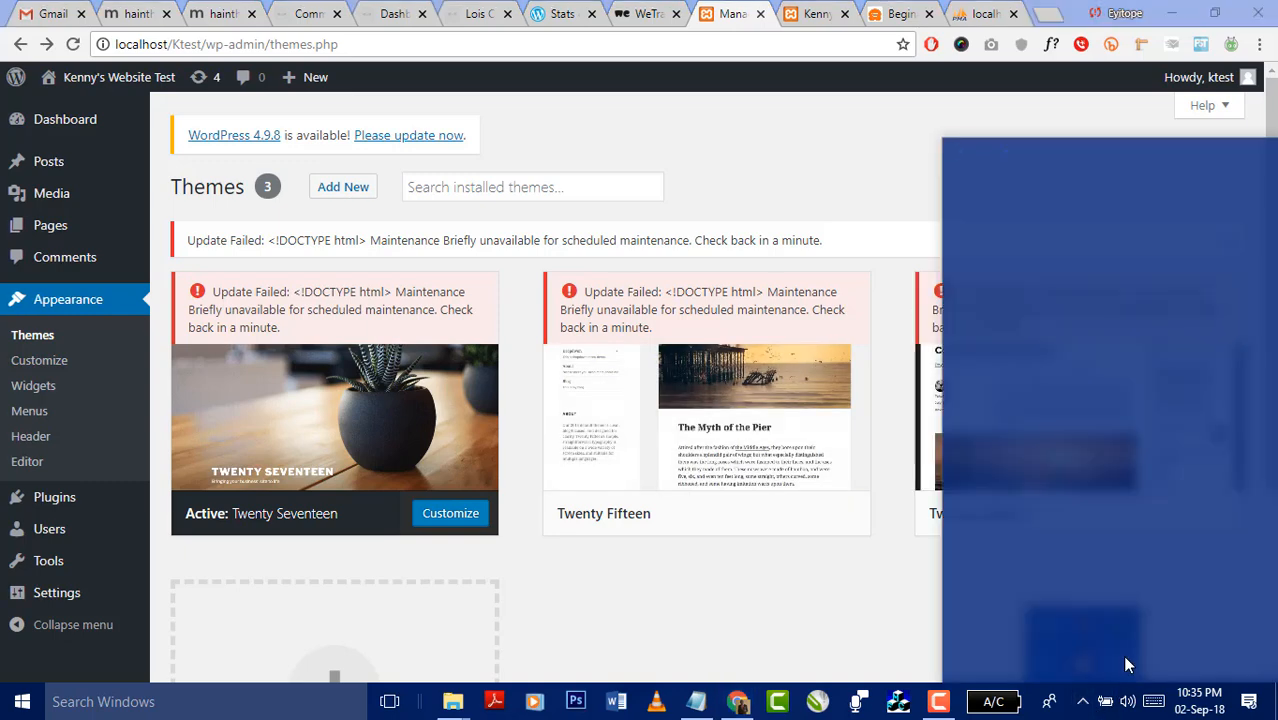
click(784, 178)
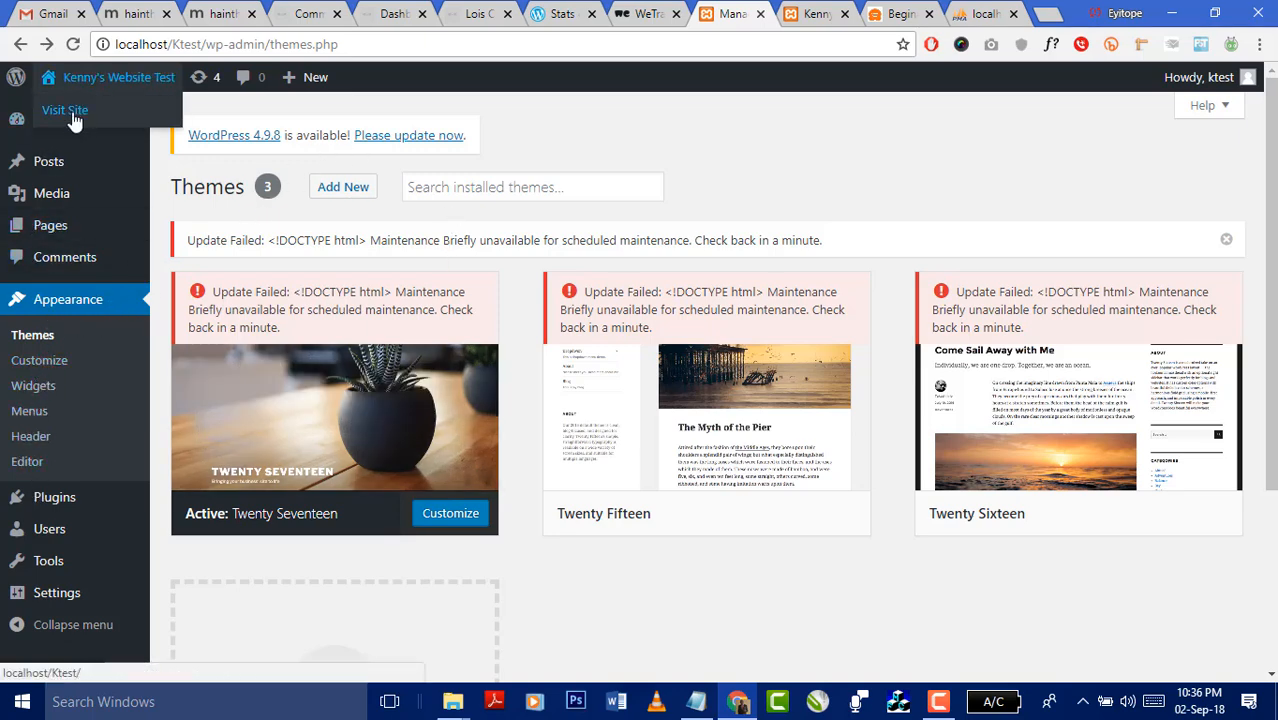
- Visit the core updates page, go back to Themes, and open the WordPress 4.9.8 link
click(198, 77)
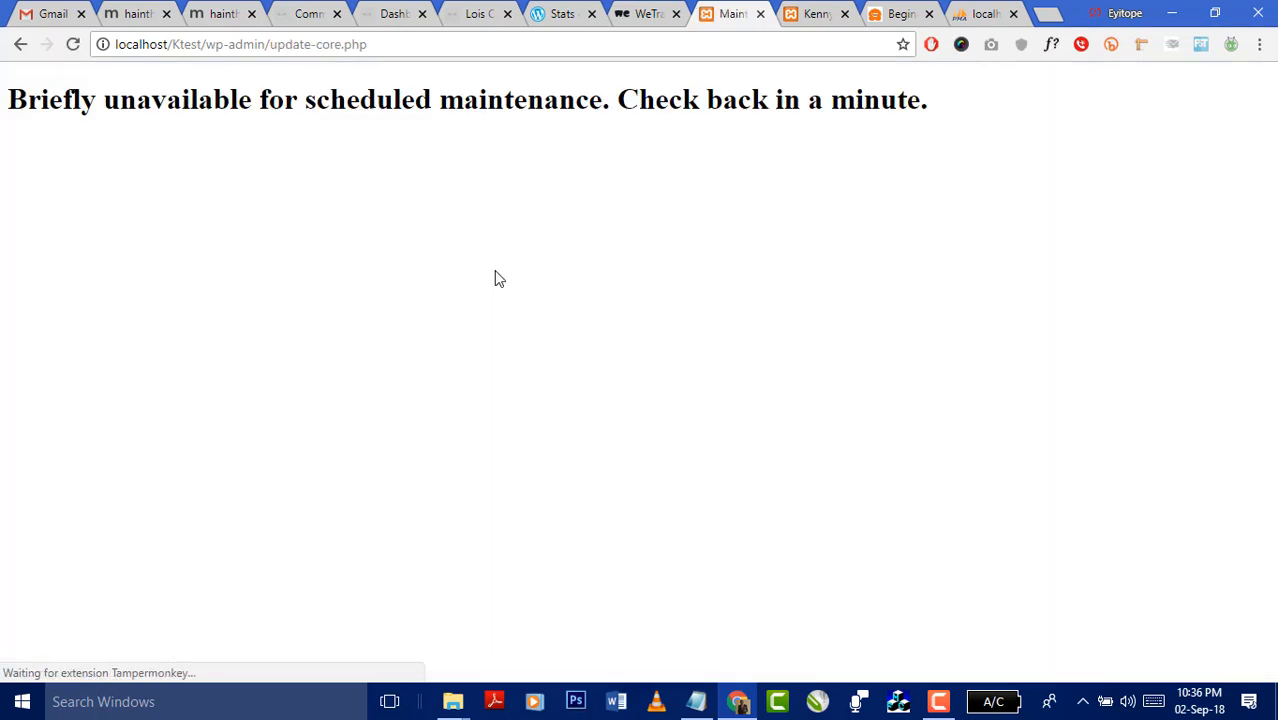
click(20, 44)
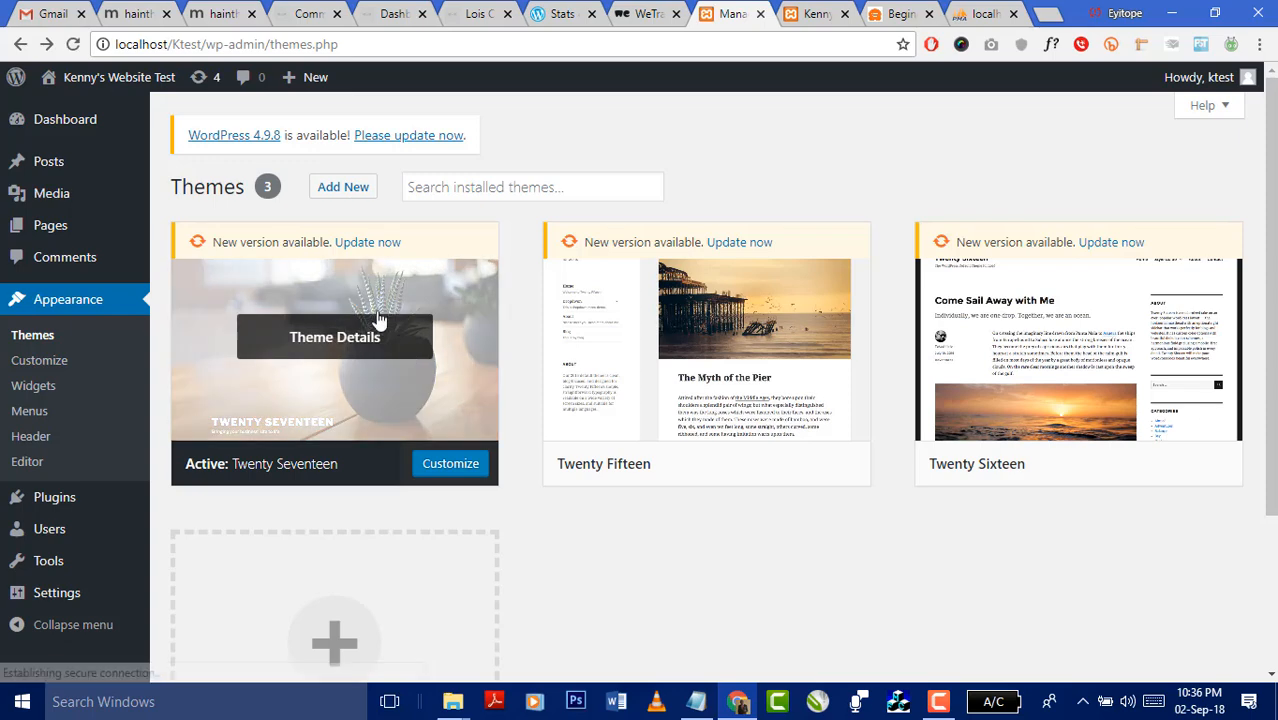
click(267, 146)
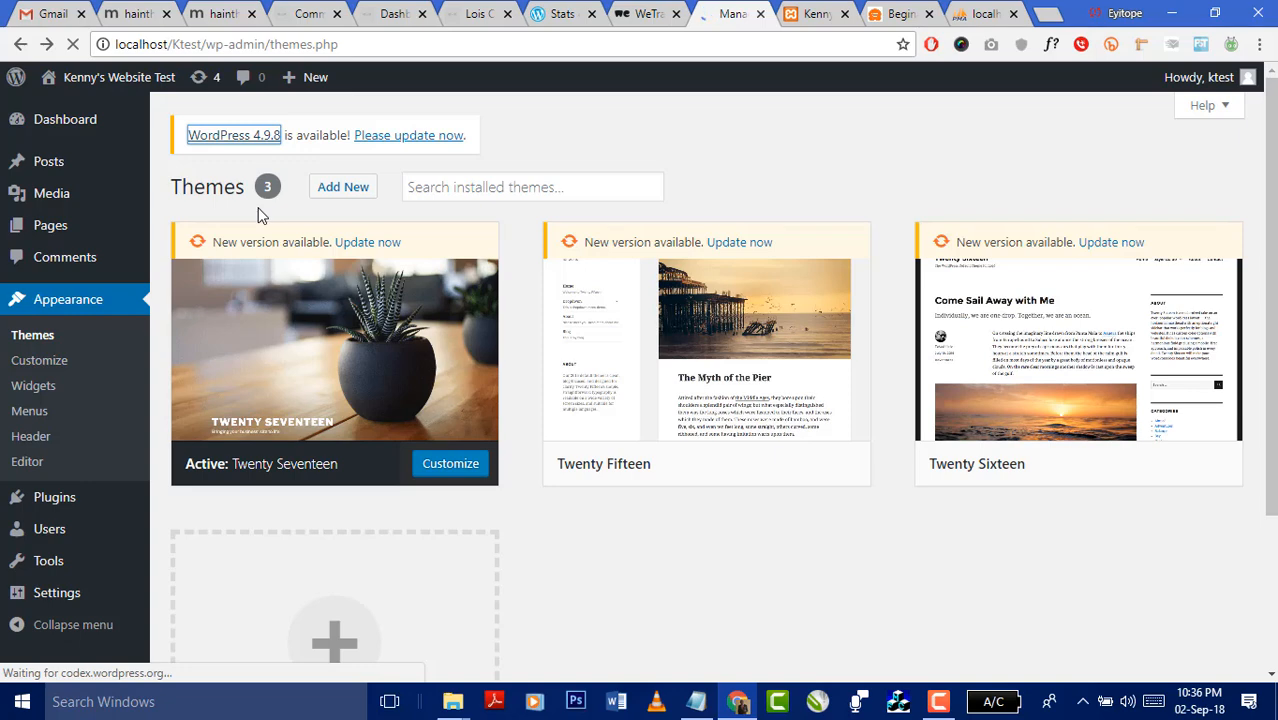
- Show the twentyseventeen folder's files as large icons, then return to the WordPress Themes page
click(452, 701)
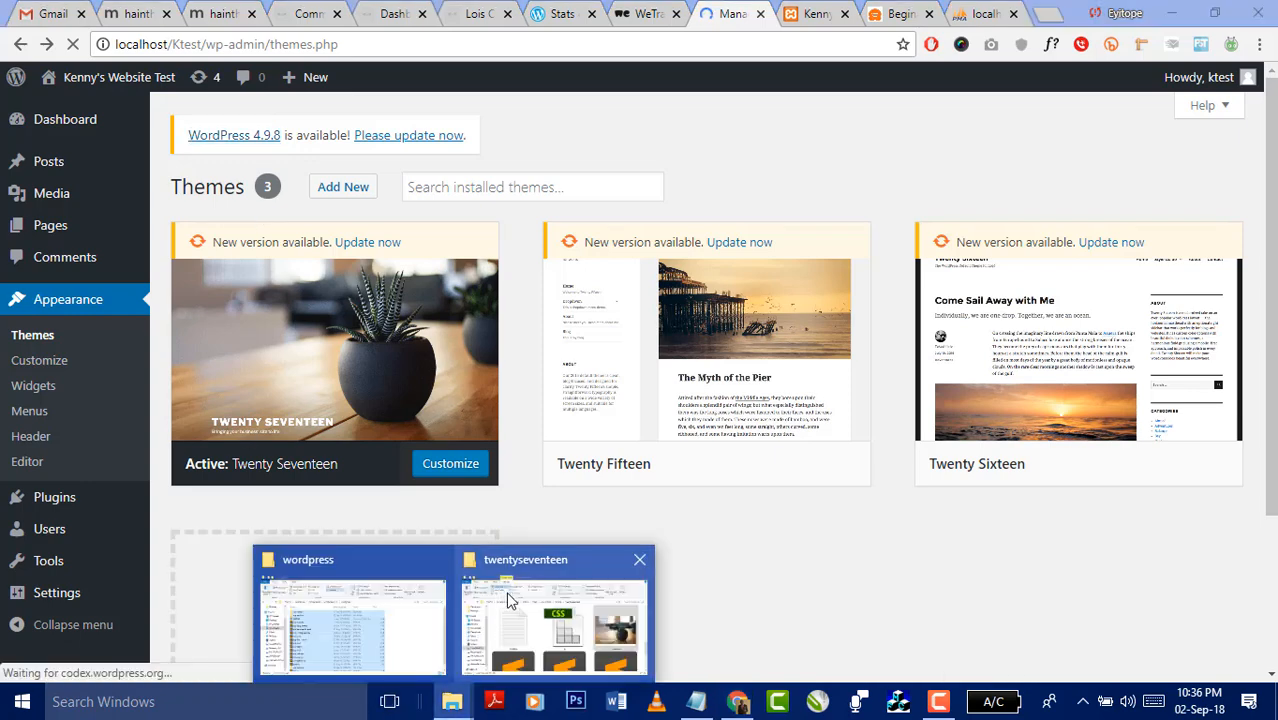
click(476, 632)
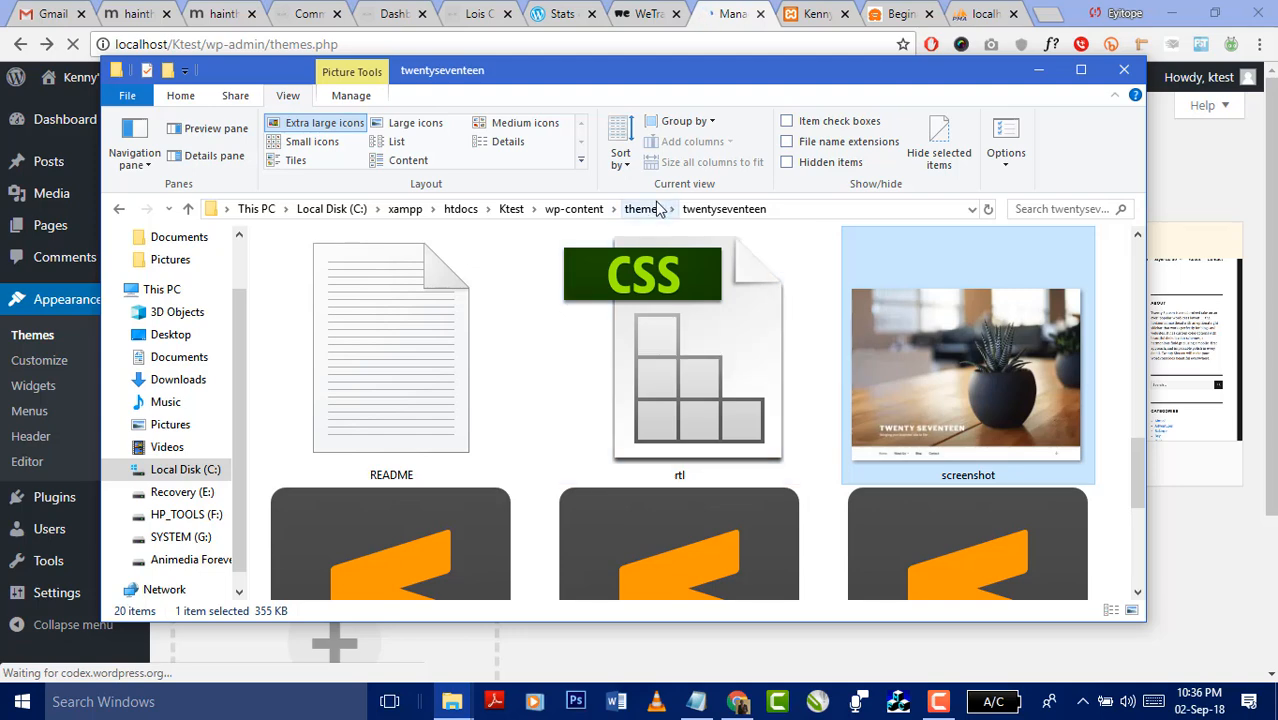
click(415, 123)
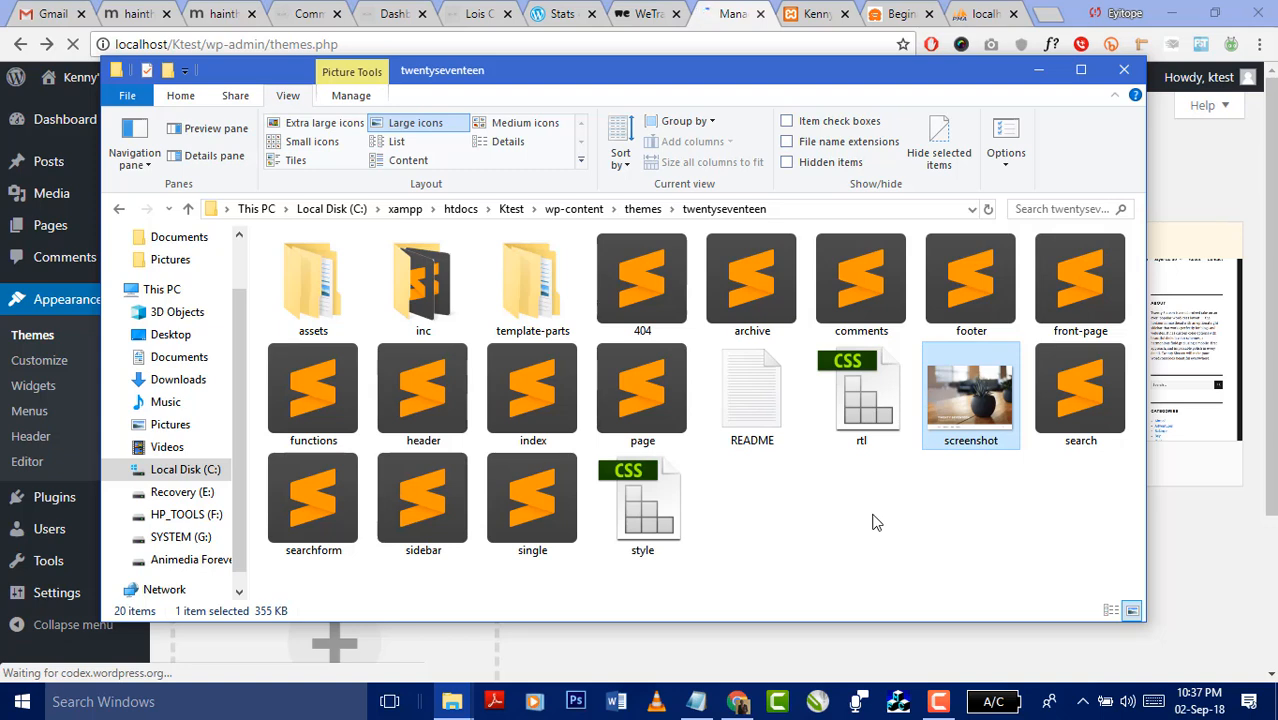
click(1207, 555)
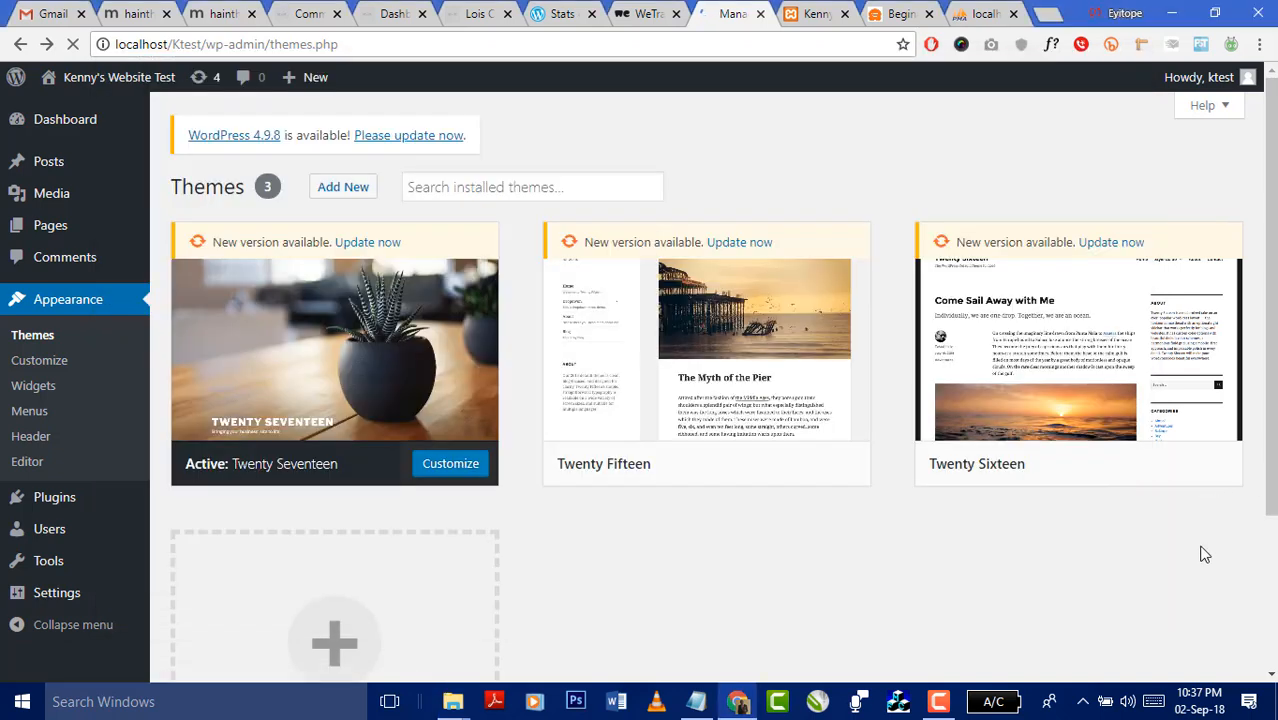
- Try Add New and 'Please update now', going back to the Themes list after each
click(354, 198)
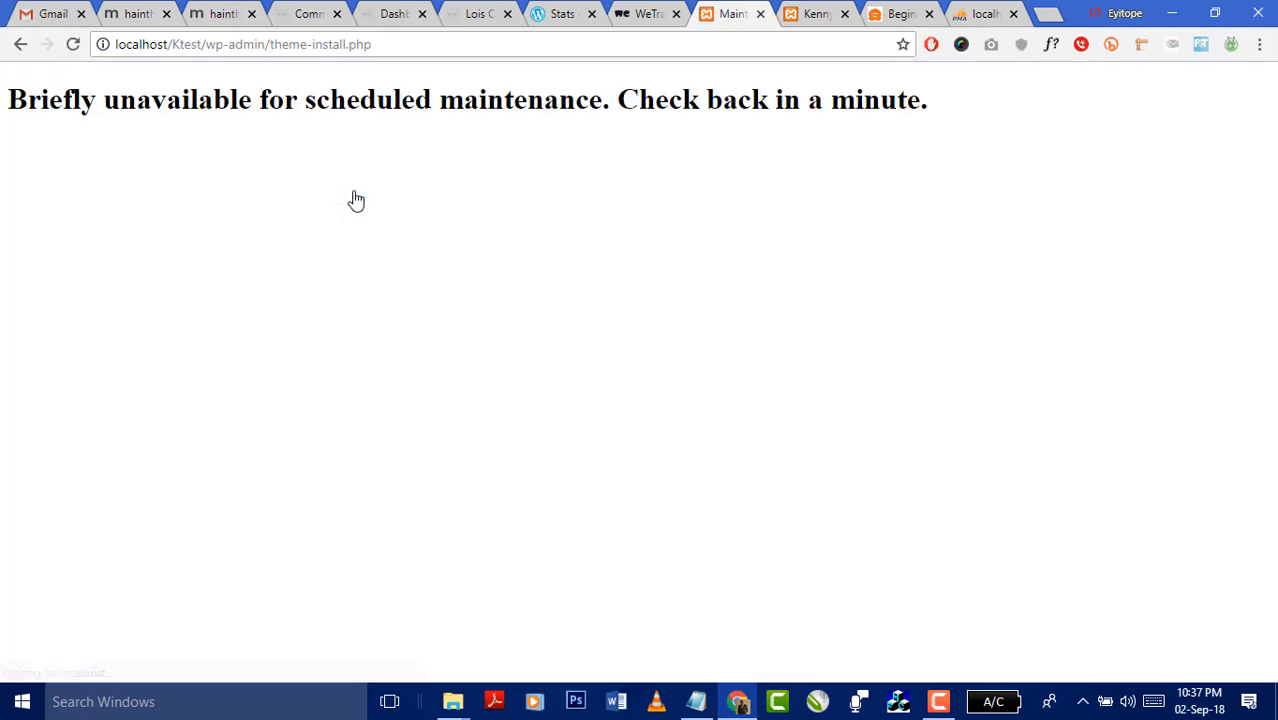
click(21, 49)
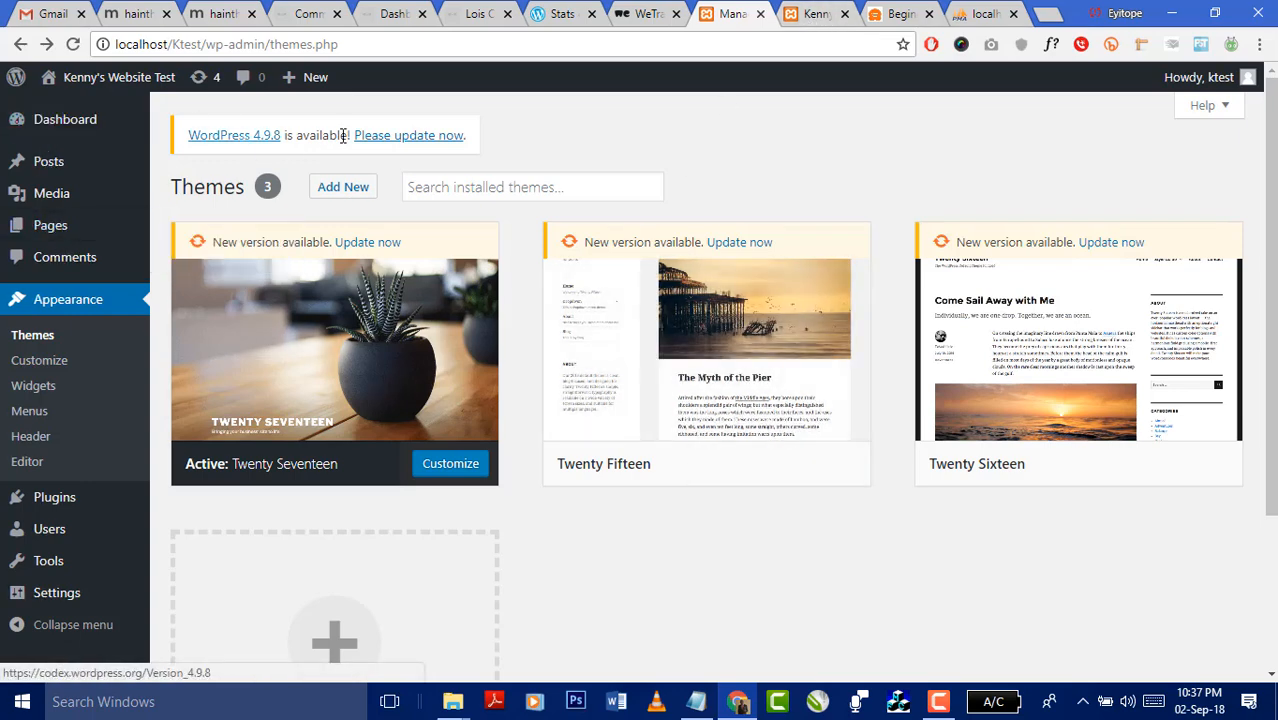
click(378, 138)
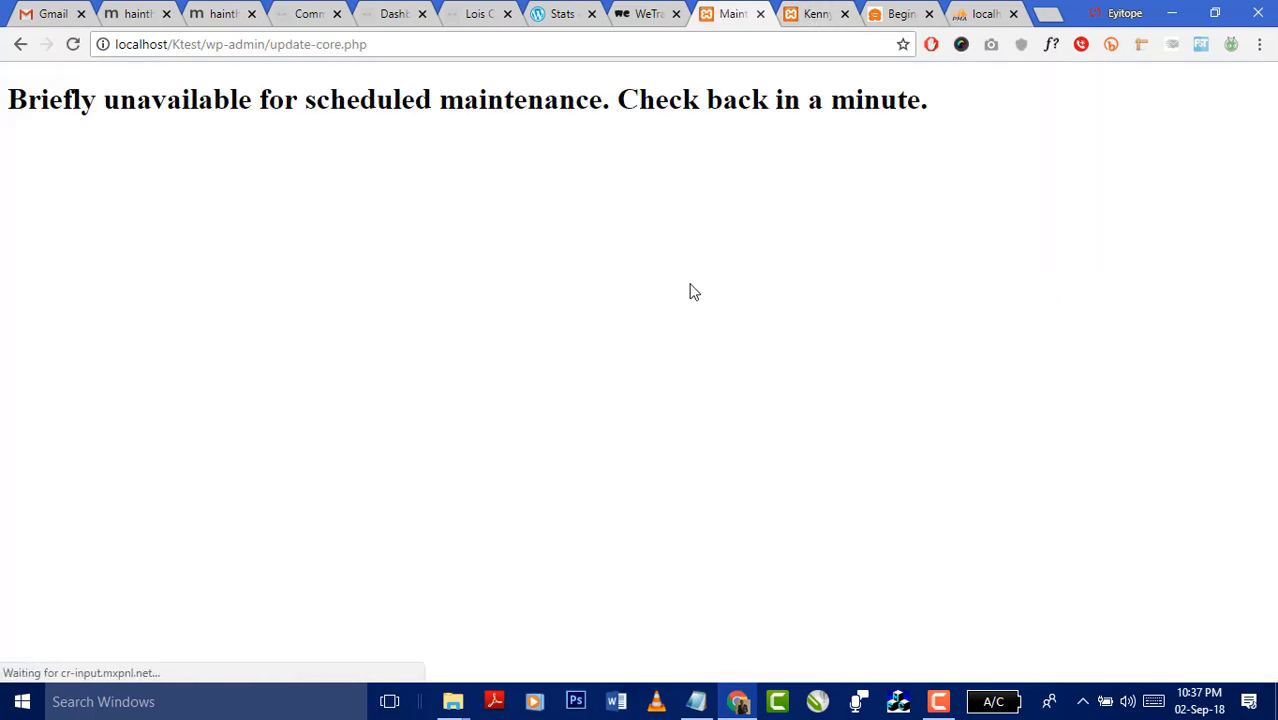
click(21, 44)
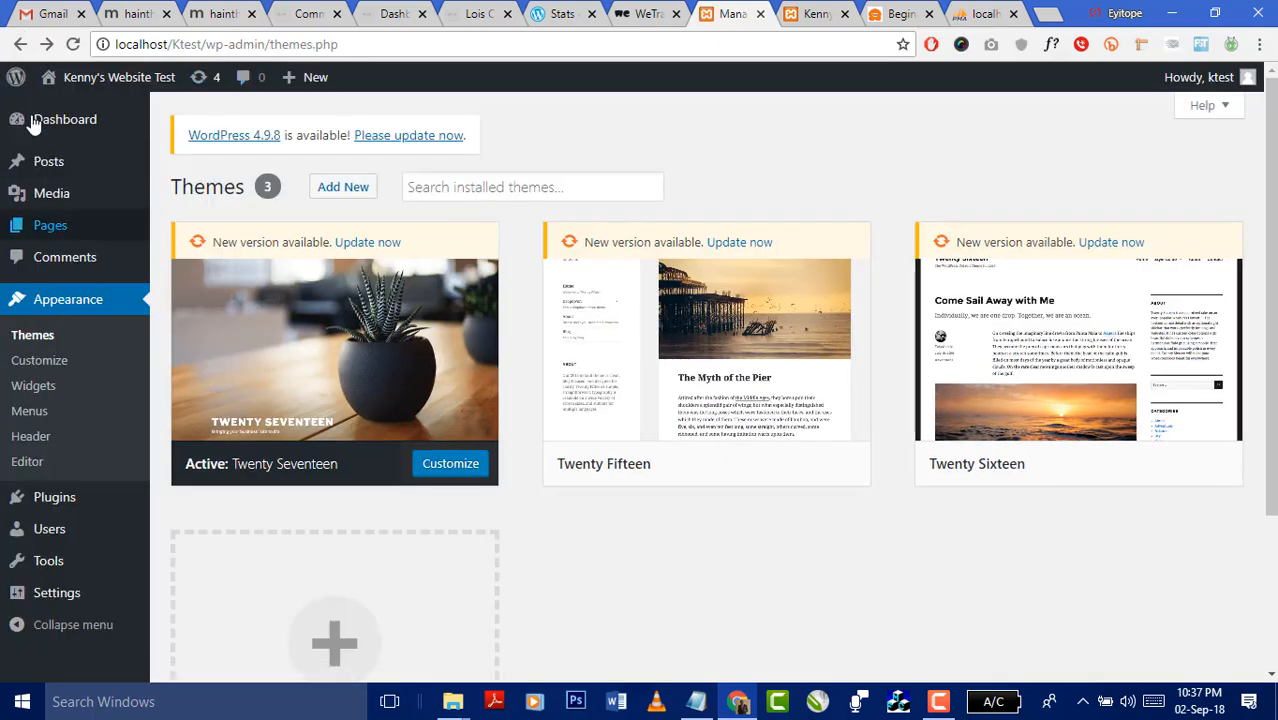
- Open Visit Site in a new tab, close it, and return to the Themes admin tab
mouse_move(45, 77)
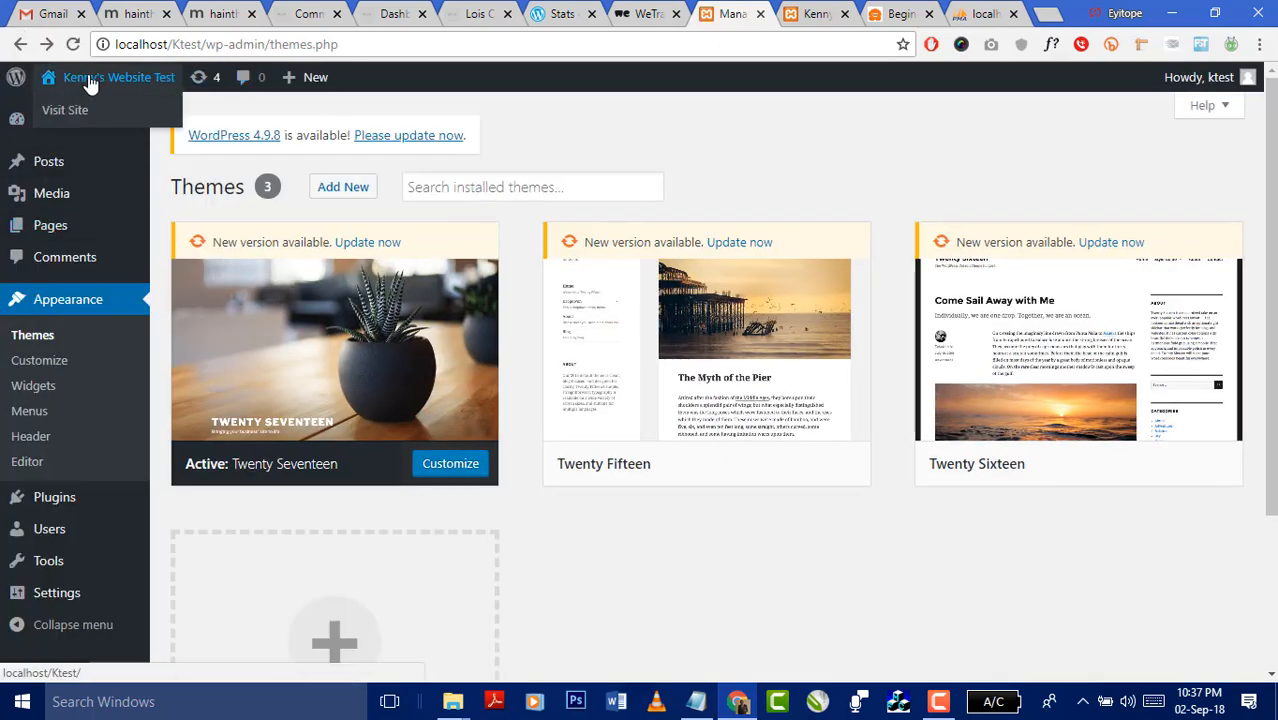
right_click(65, 110)
click(160, 125)
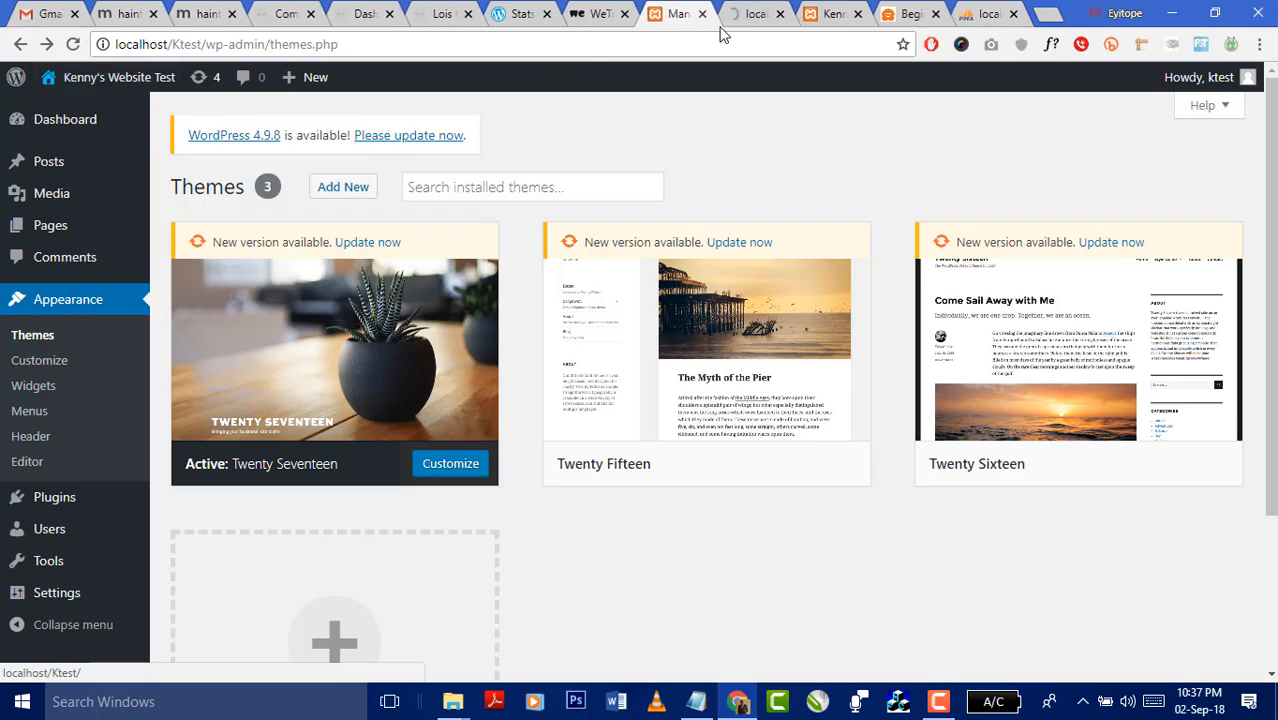
click(755, 13)
click(826, 14)
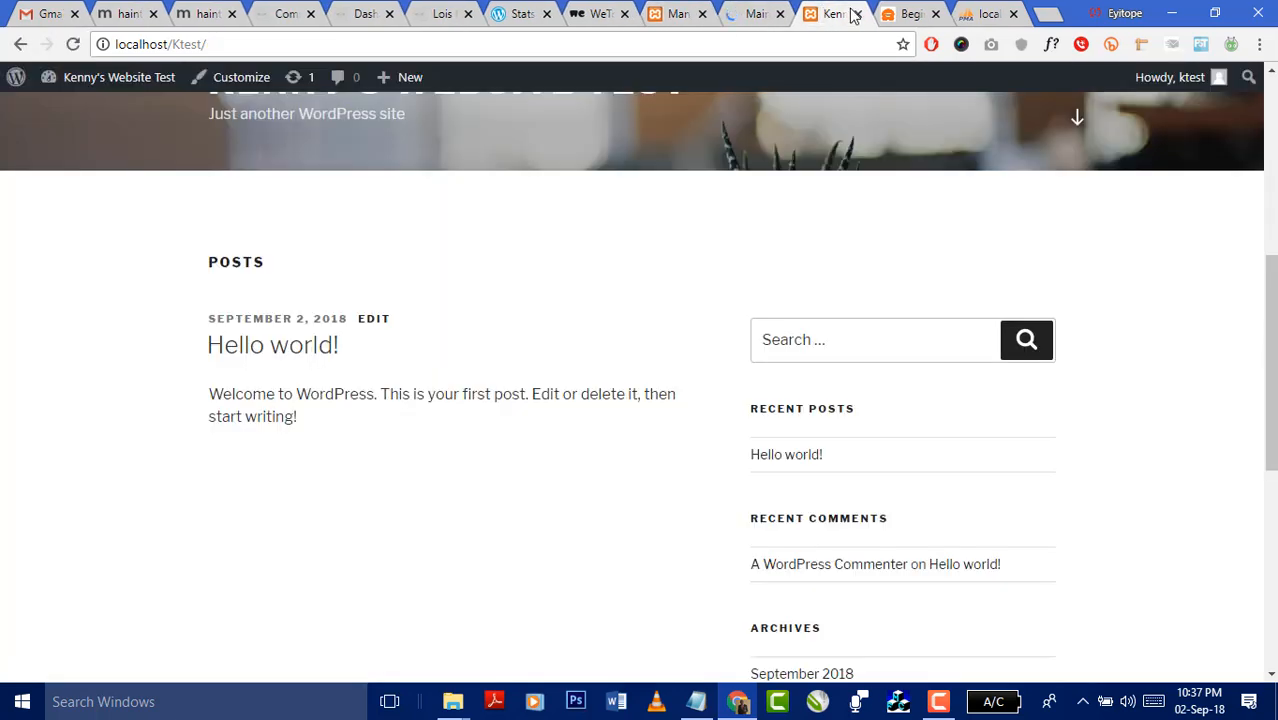
click(857, 14)
click(756, 16)
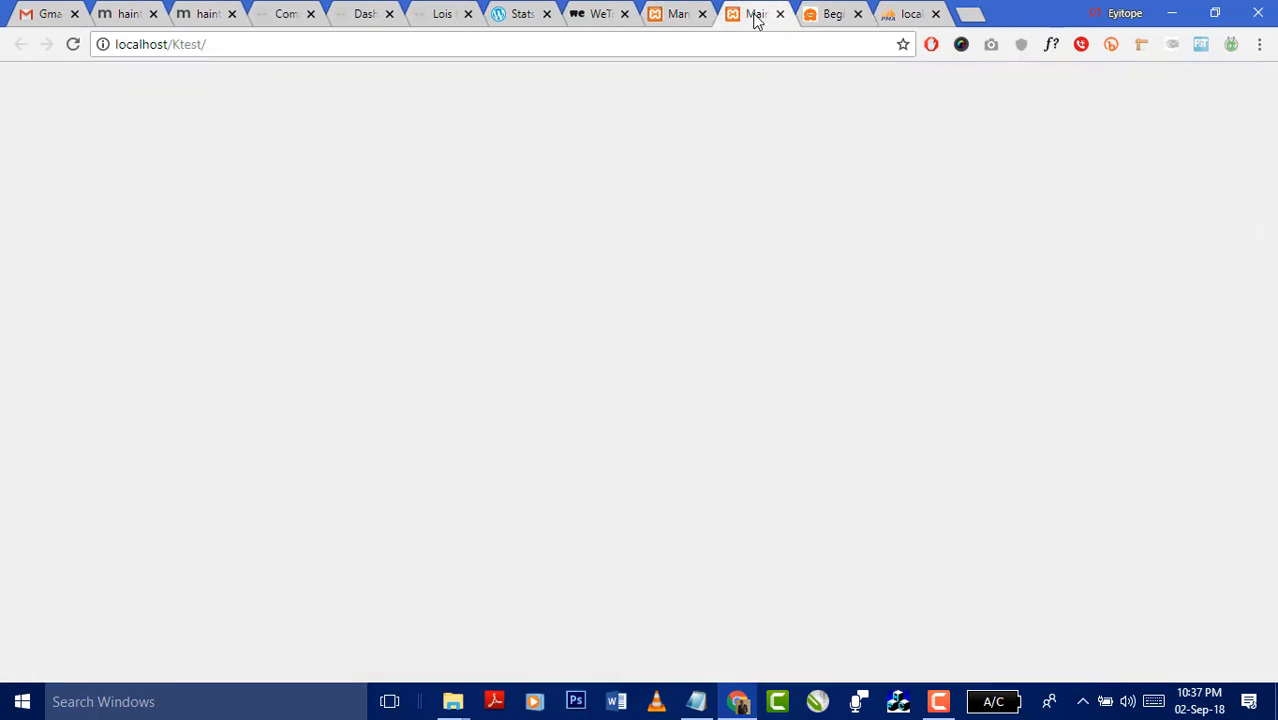
click(675, 16)
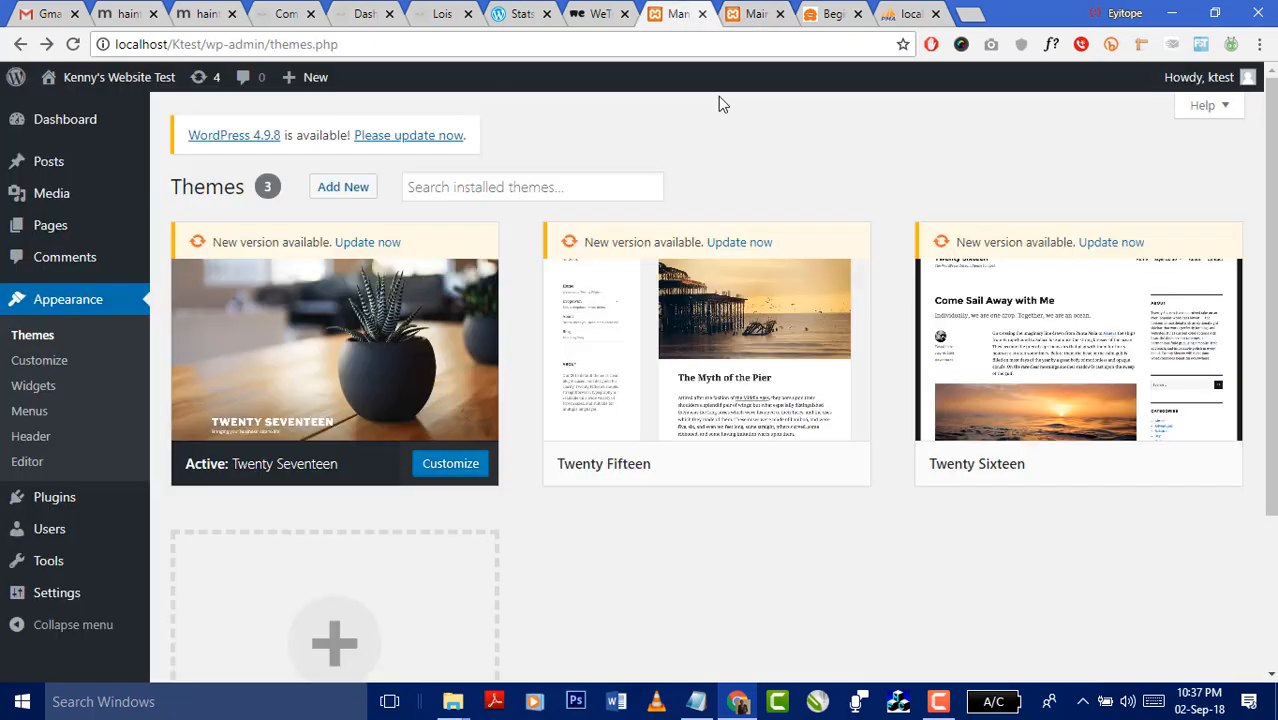
scroll(476, 349, down, 3)
scroll(656, 451, up, 3)
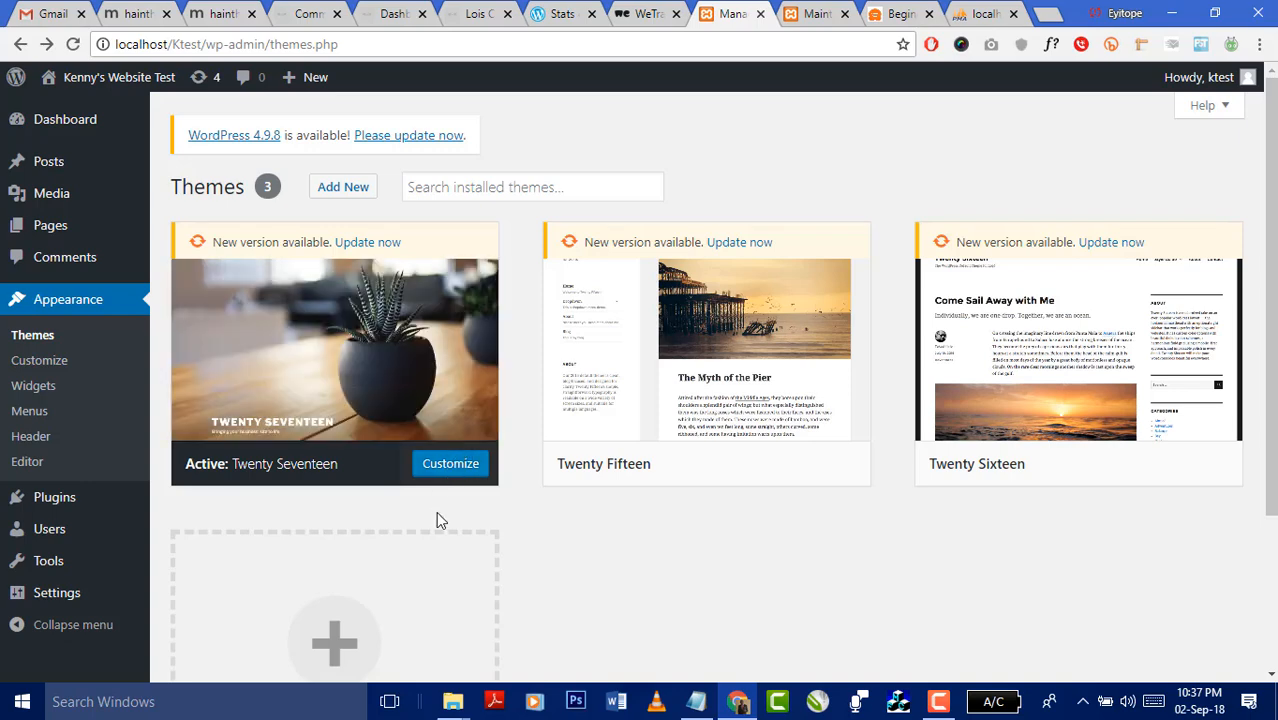
- Try the Customize links for the site and Twenty Seventeen, going back each time
click(40, 368)
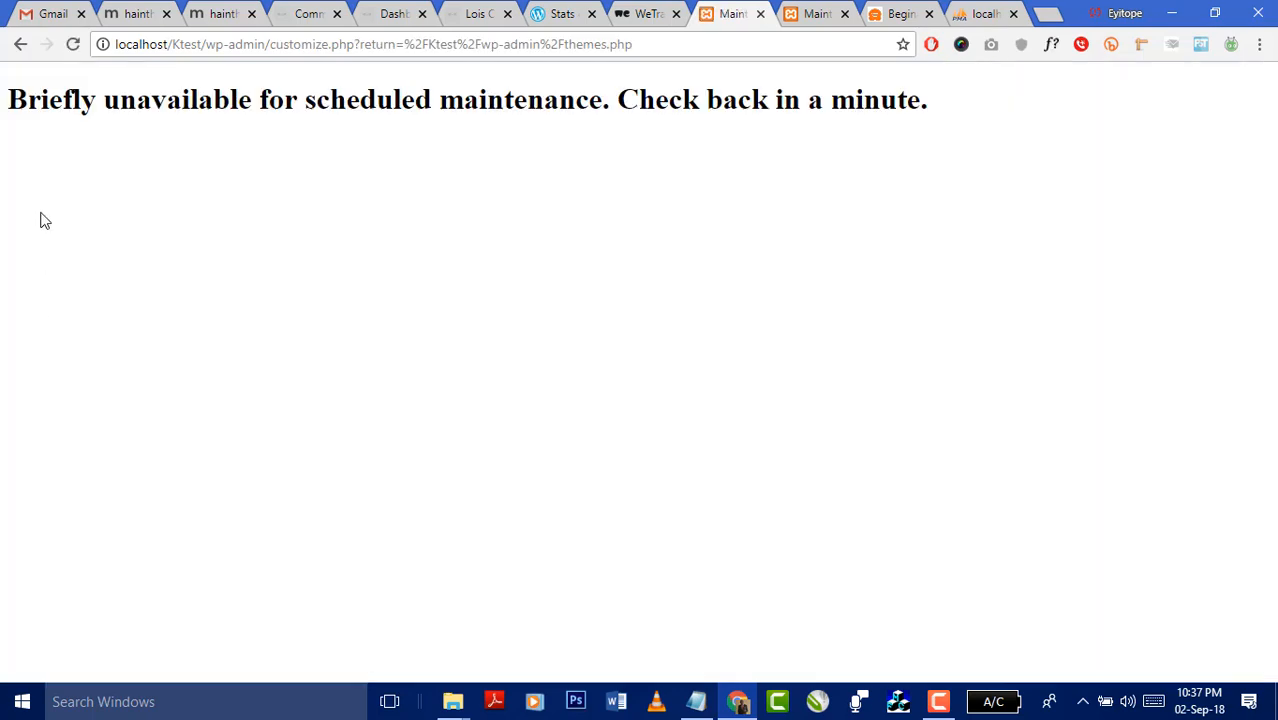
click(20, 44)
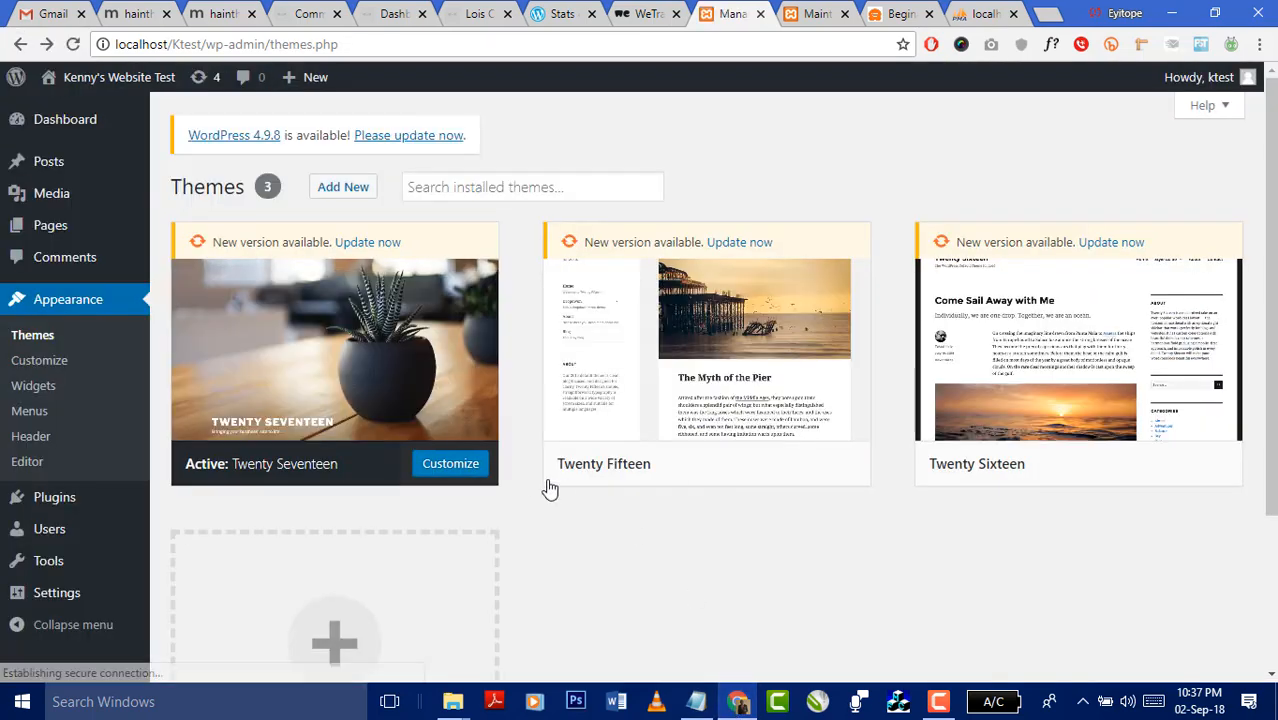
click(451, 466)
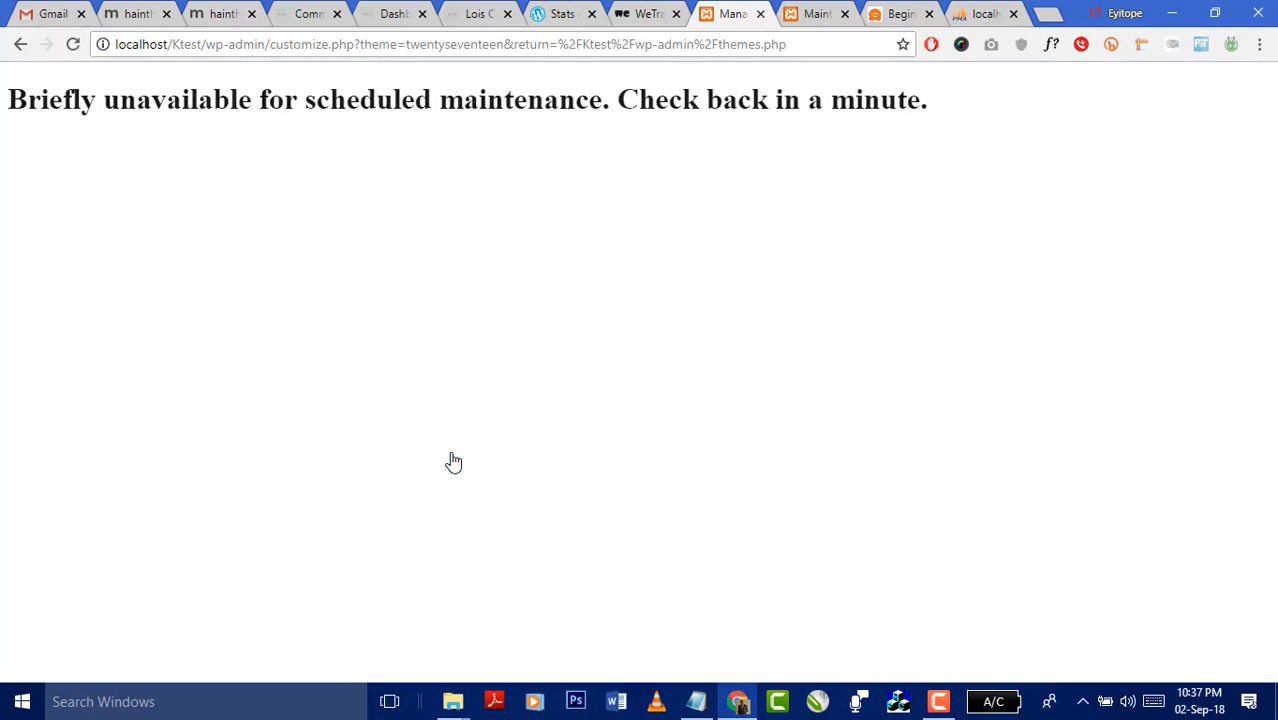
click(20, 46)
- Remove themes.php from the address to load localhost/Ktest/wp-admin/
click(719, 48)
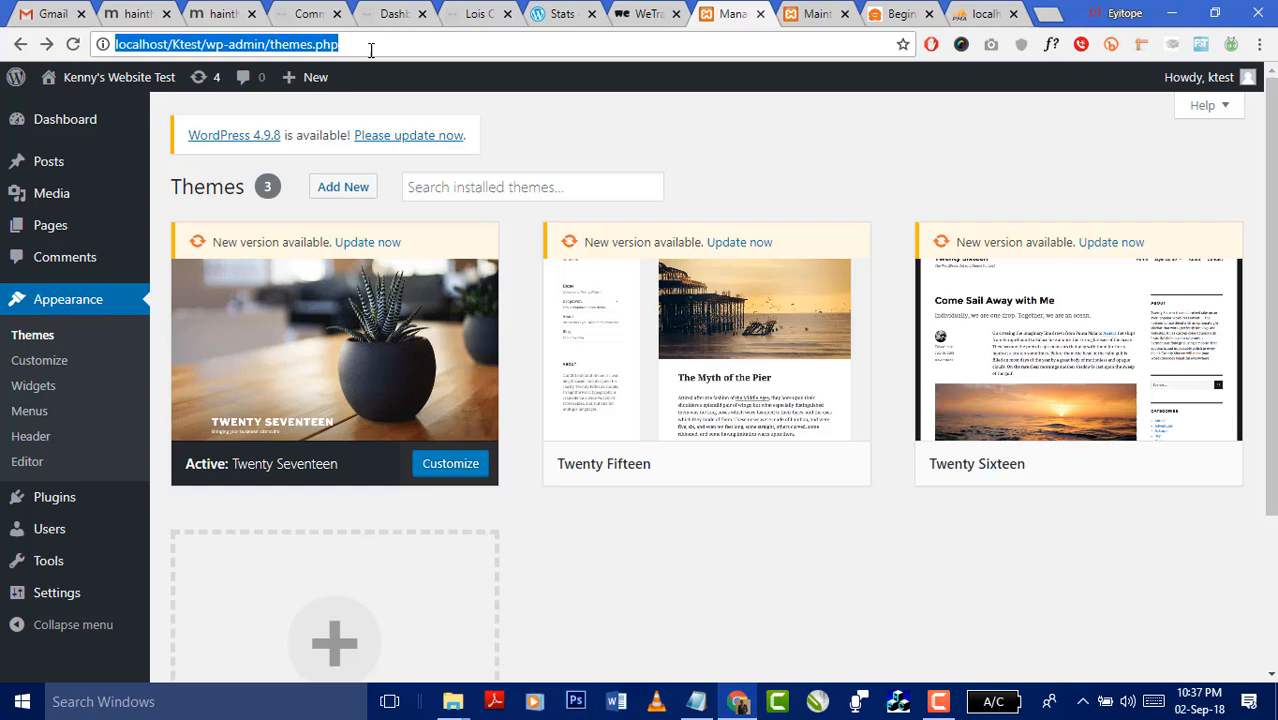
click(266, 44)
drag(271, 44, 477, 70)
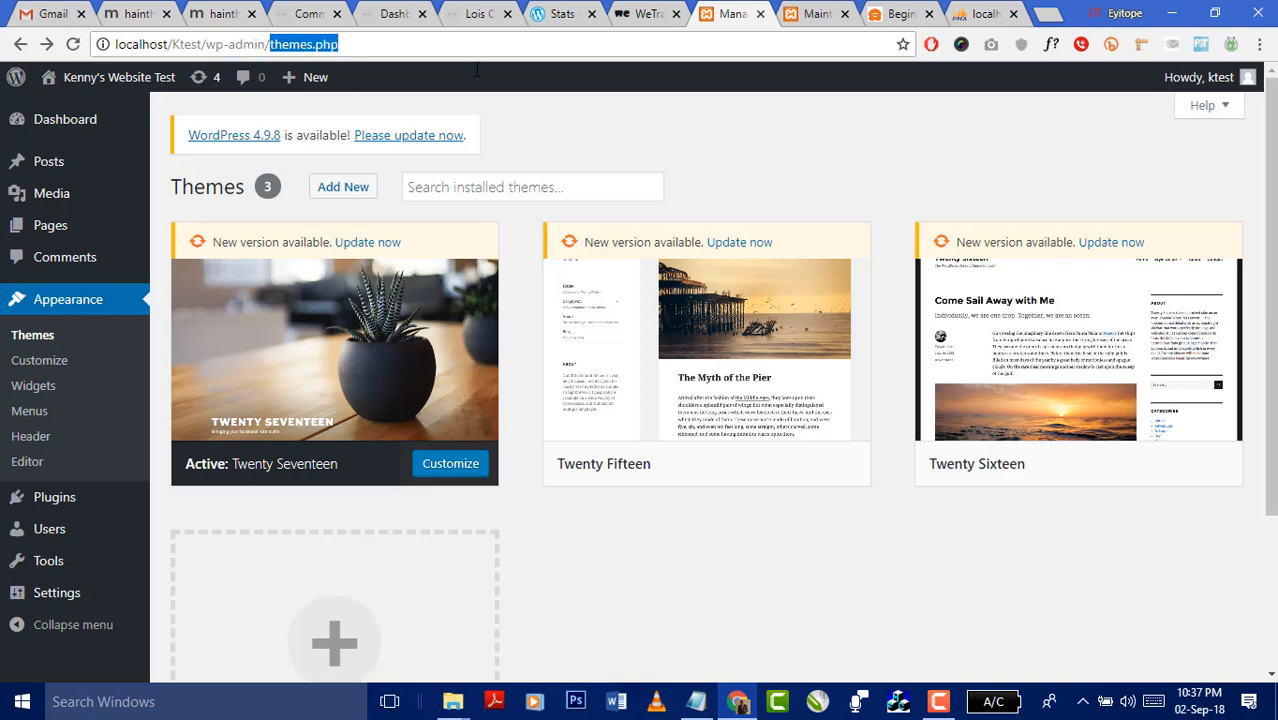
key(BackSpace)
key(Return)
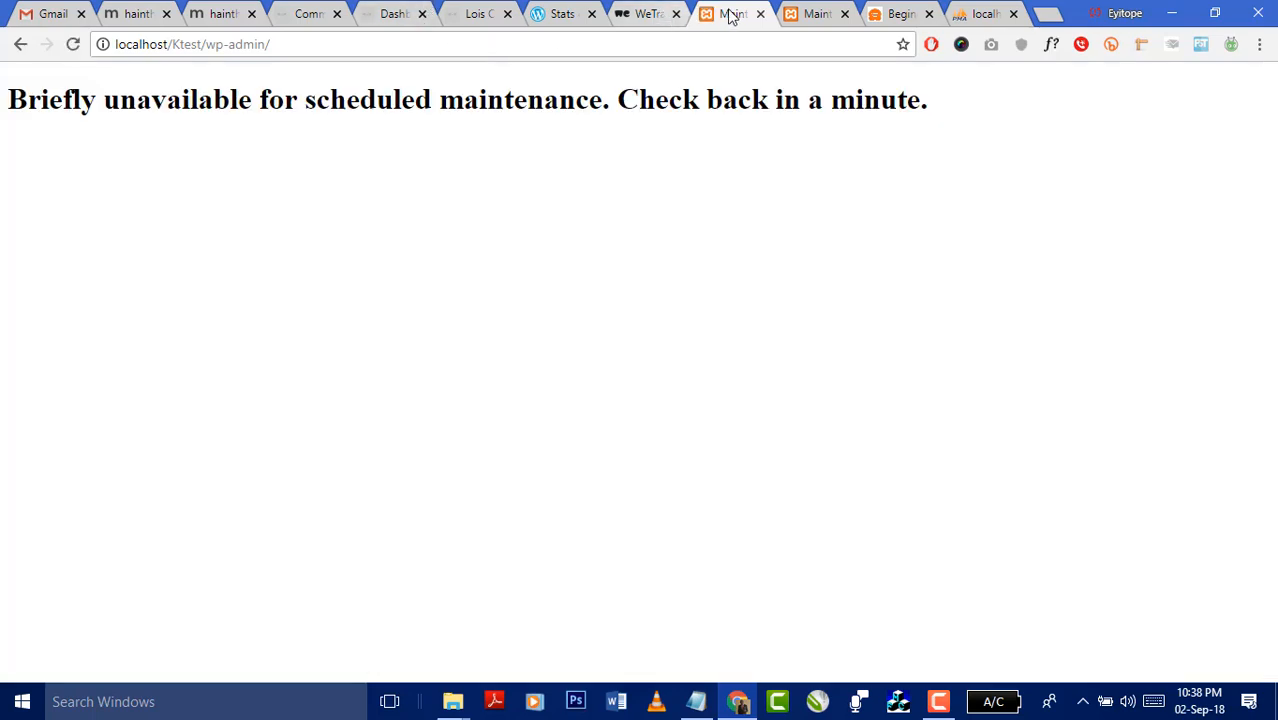
- Close both maintenance tabs and load localhost/Ktest in a new tab
click(760, 14)
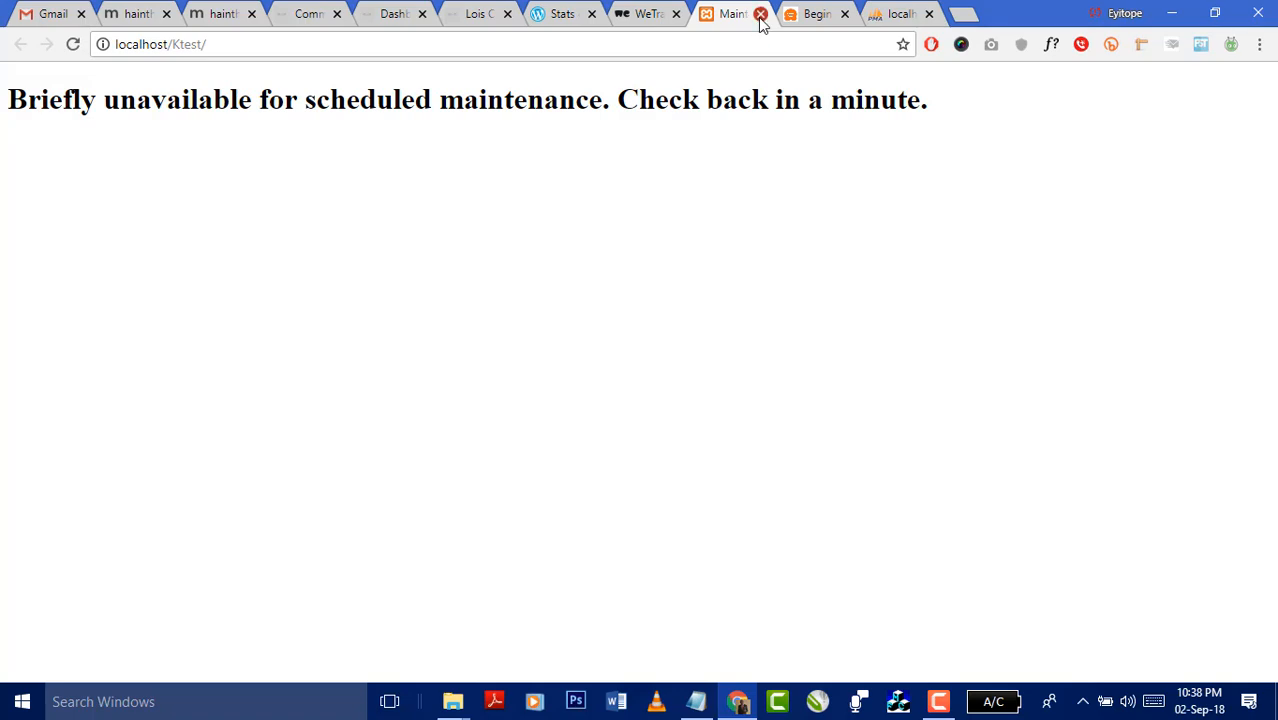
click(760, 15)
click(880, 15)
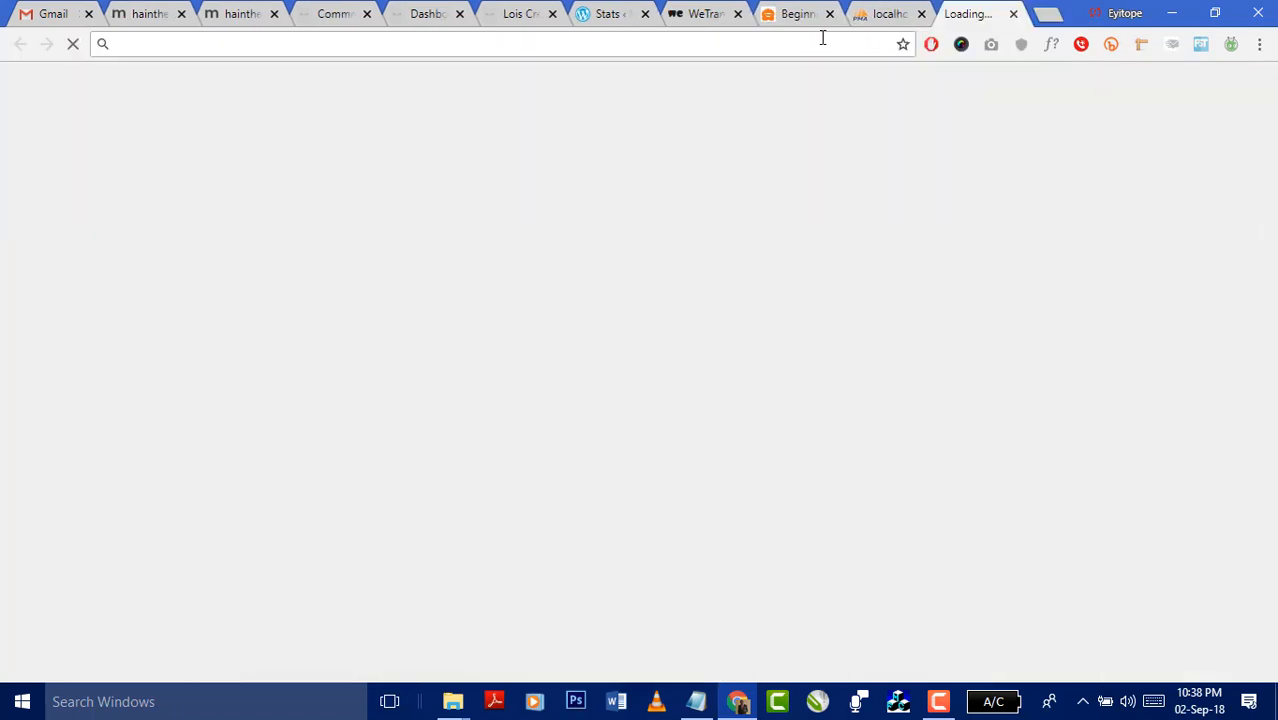
text(local)
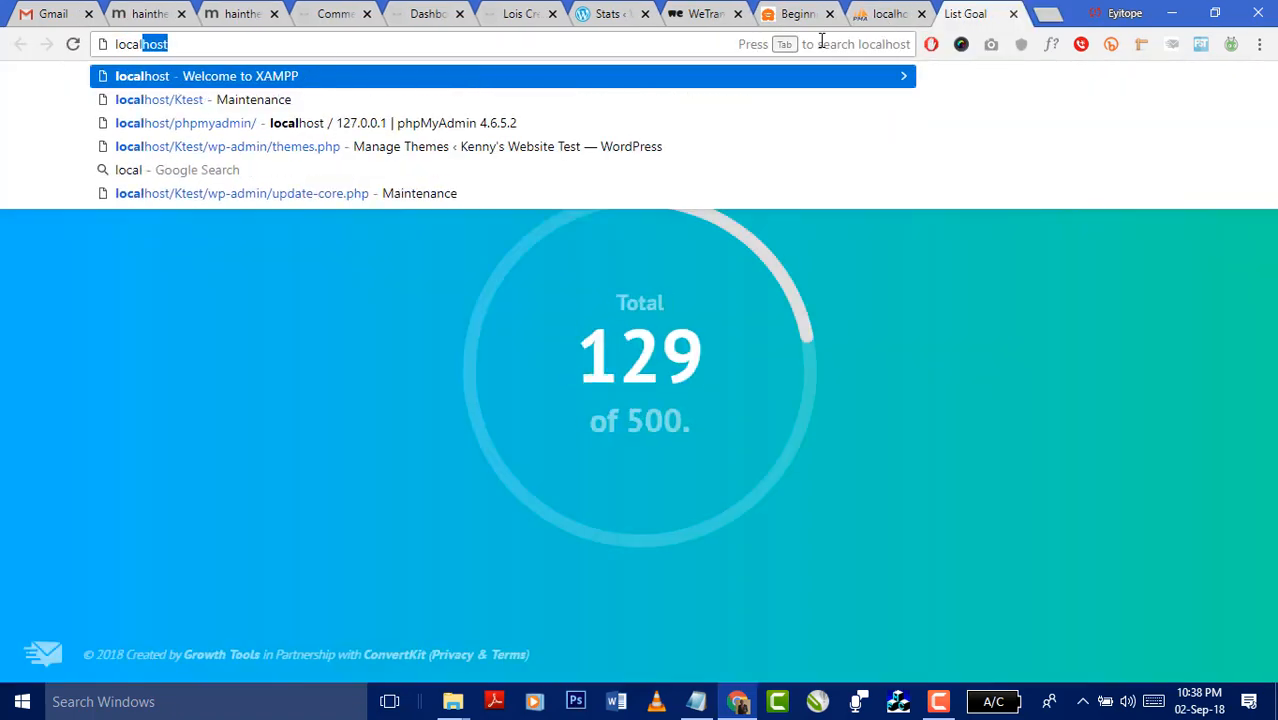
text(host)
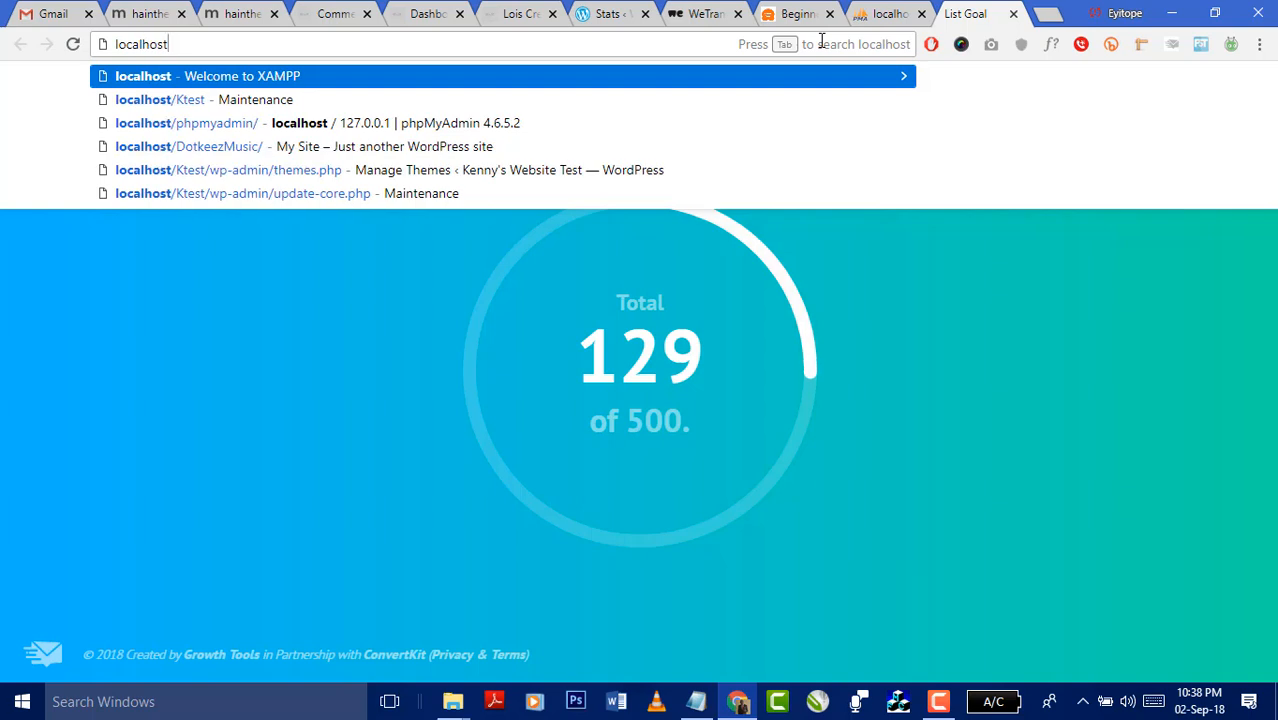
key(Down)
key(Down)
key(Up)
key(Return)
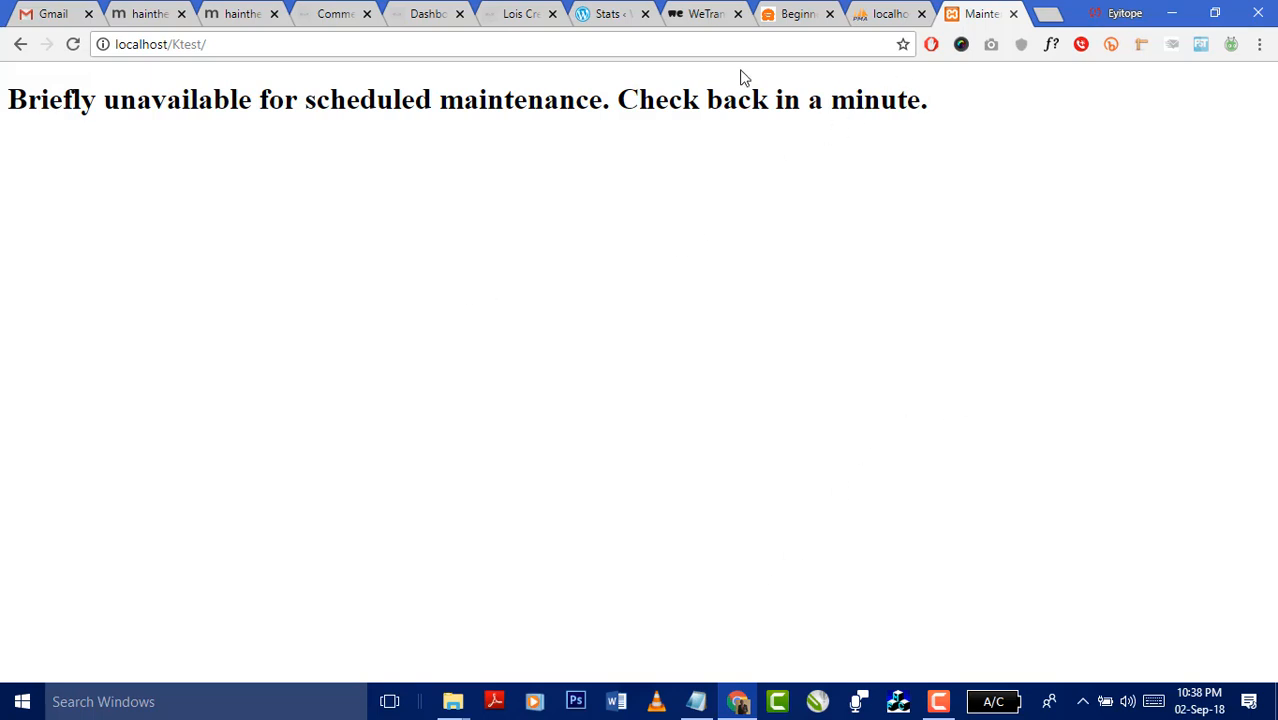
- Append wp-admin to the address, trim themes.php back to /wp-admin/, and glance at phpMyAdmin
click(311, 47)
click(363, 38)
text(wp-admin)
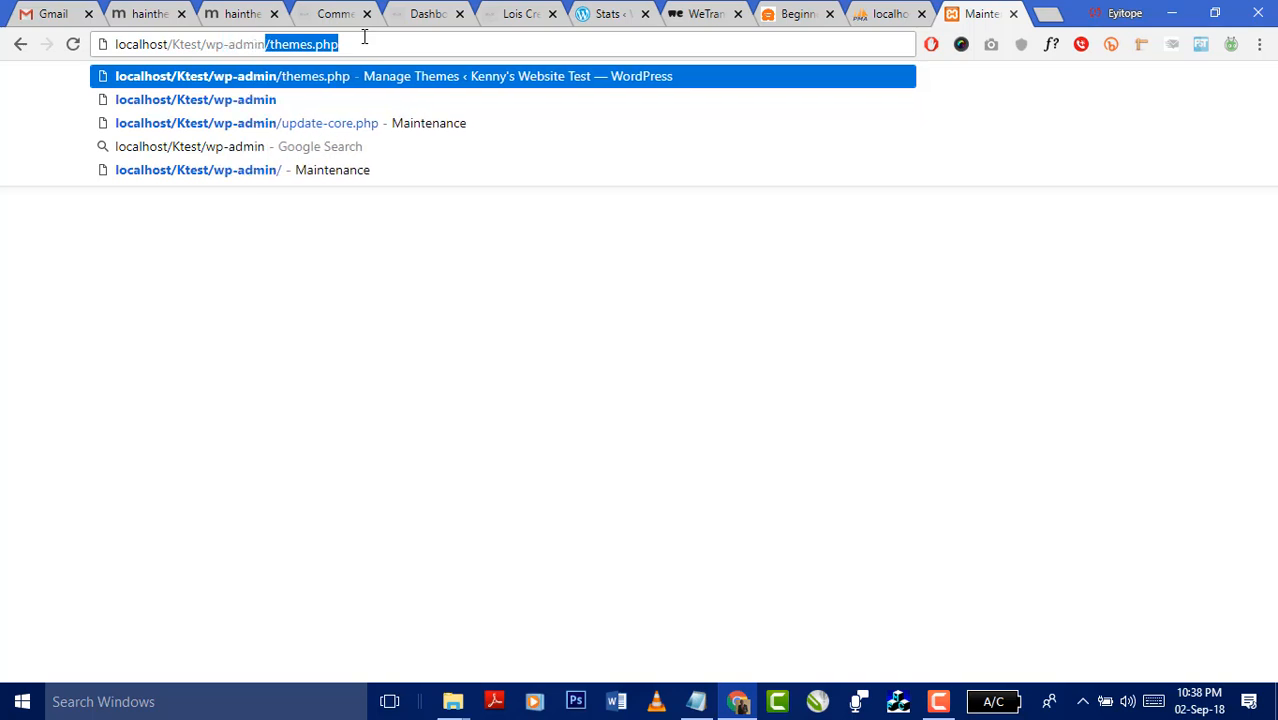
key(Return)
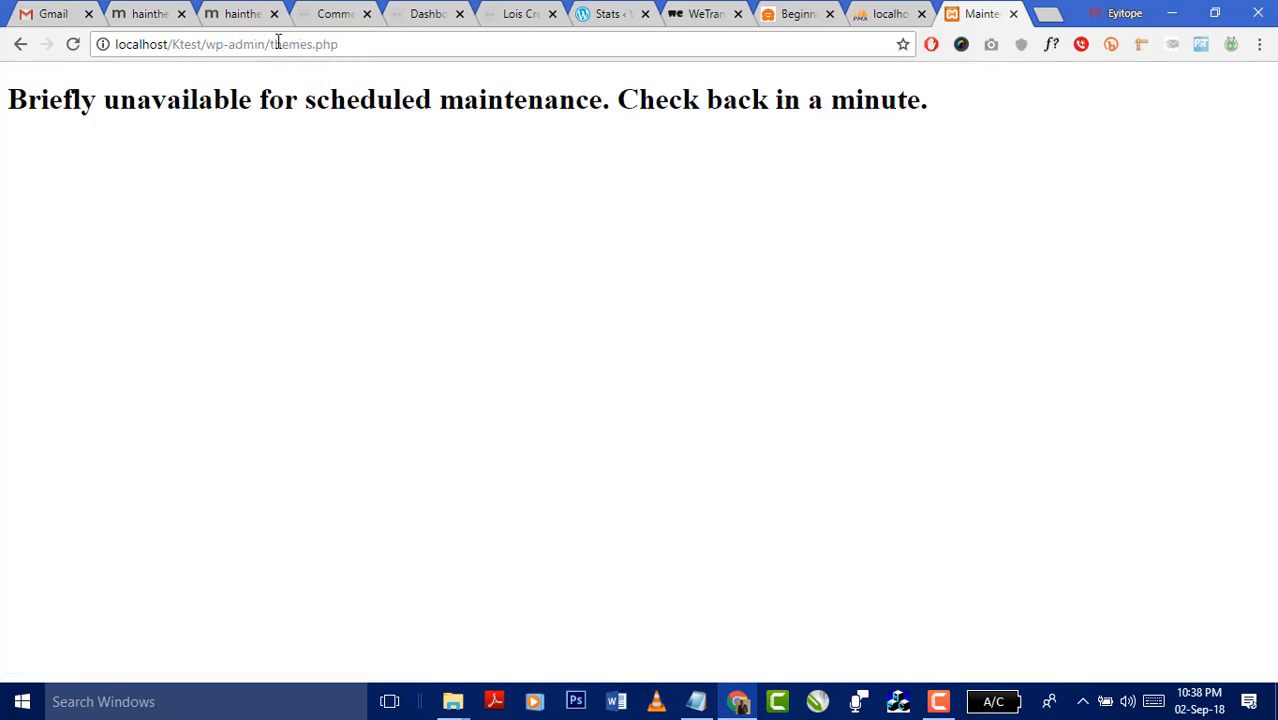
drag(281, 38, 409, 40)
key(BackSpace)
key(BackSpace)
key(BackSpace)
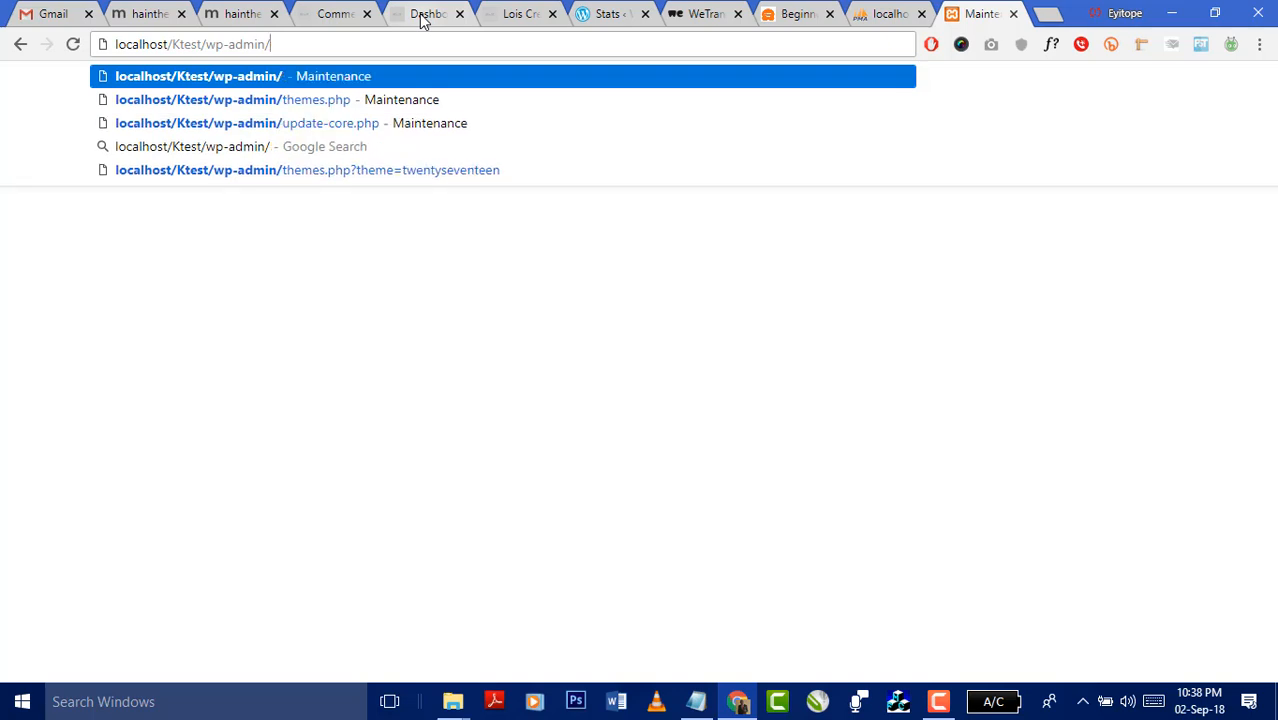
key(Return)
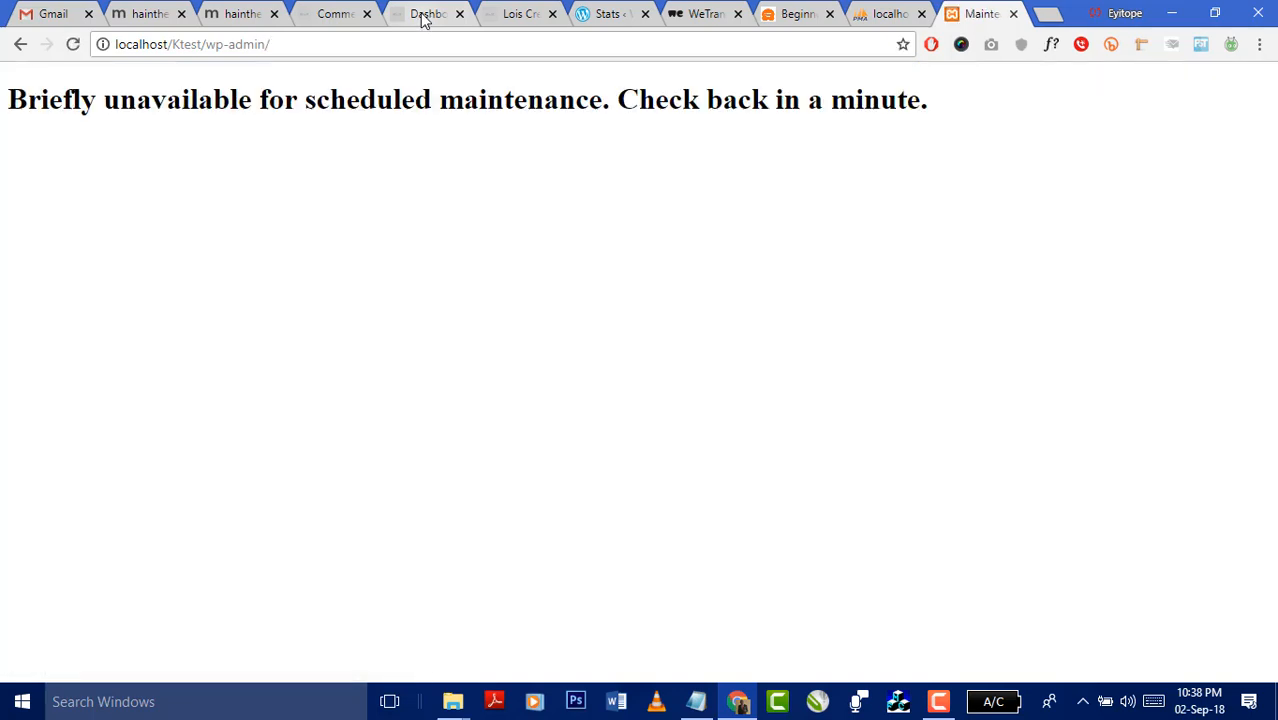
click(878, 15)
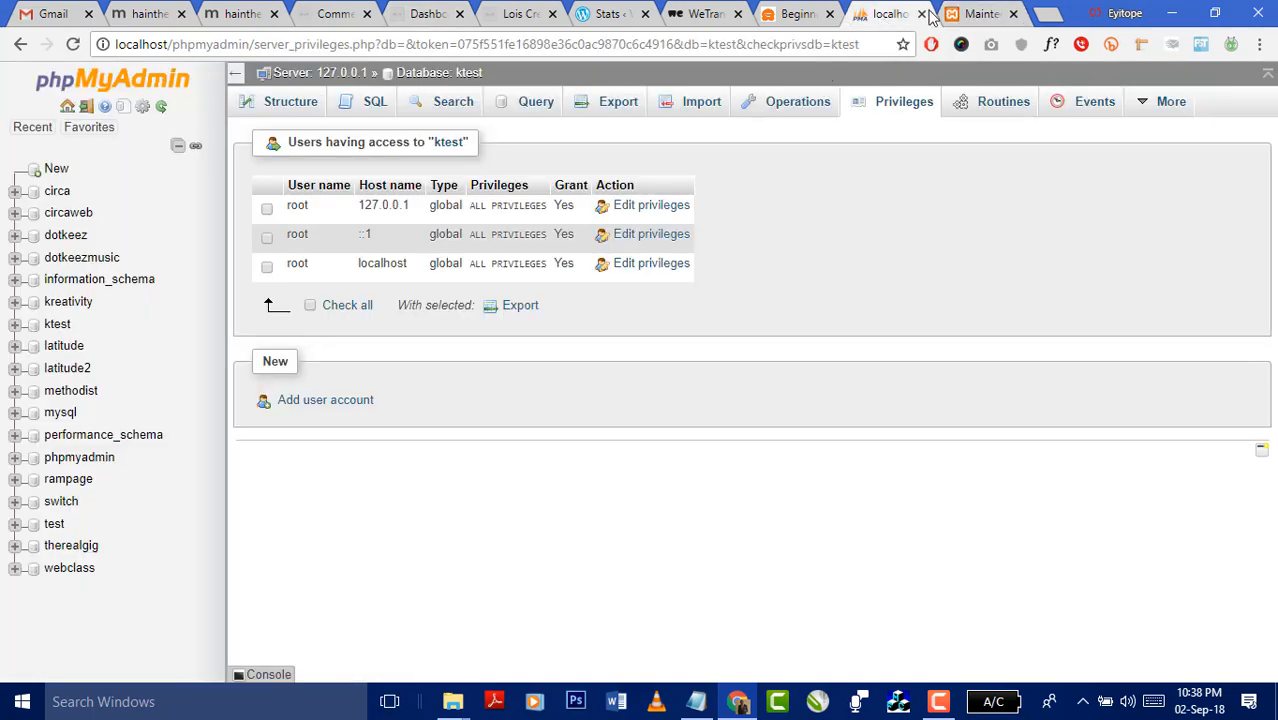
click(965, 16)
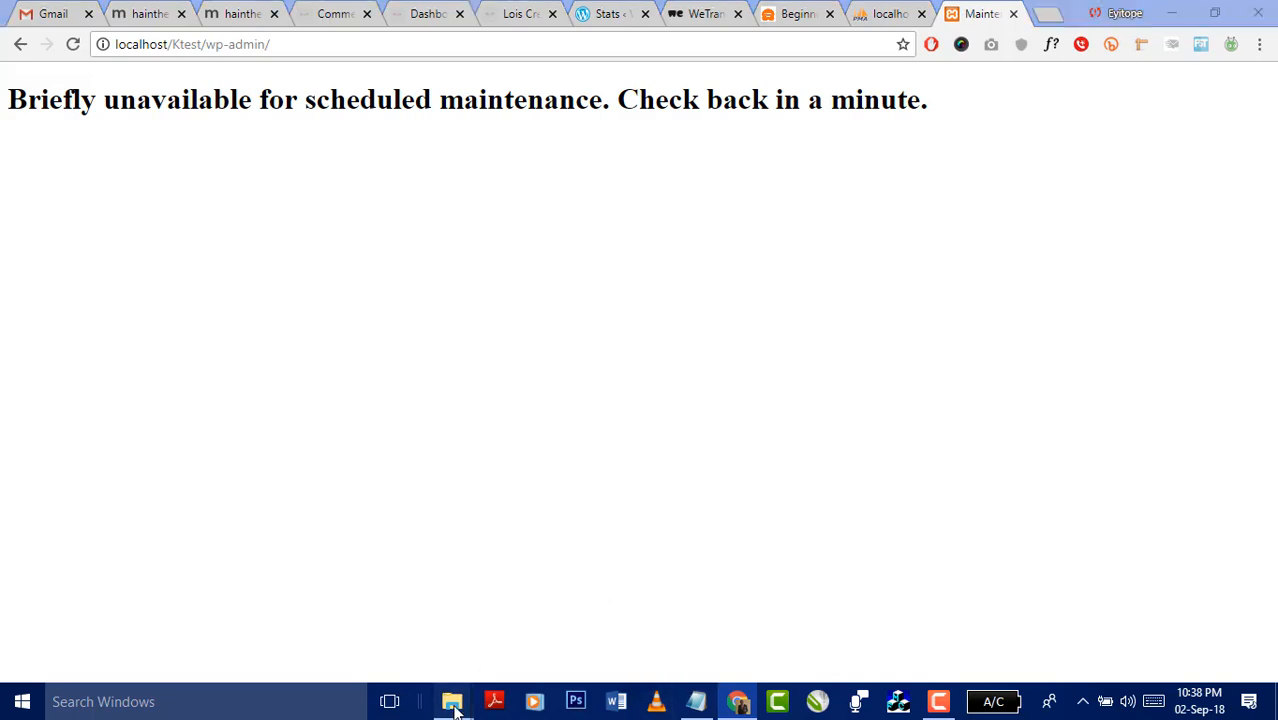
- Navigate the twentyseventeen Explorer window up through themes to the Ktest wp-content folder
mouse_move(452, 702)
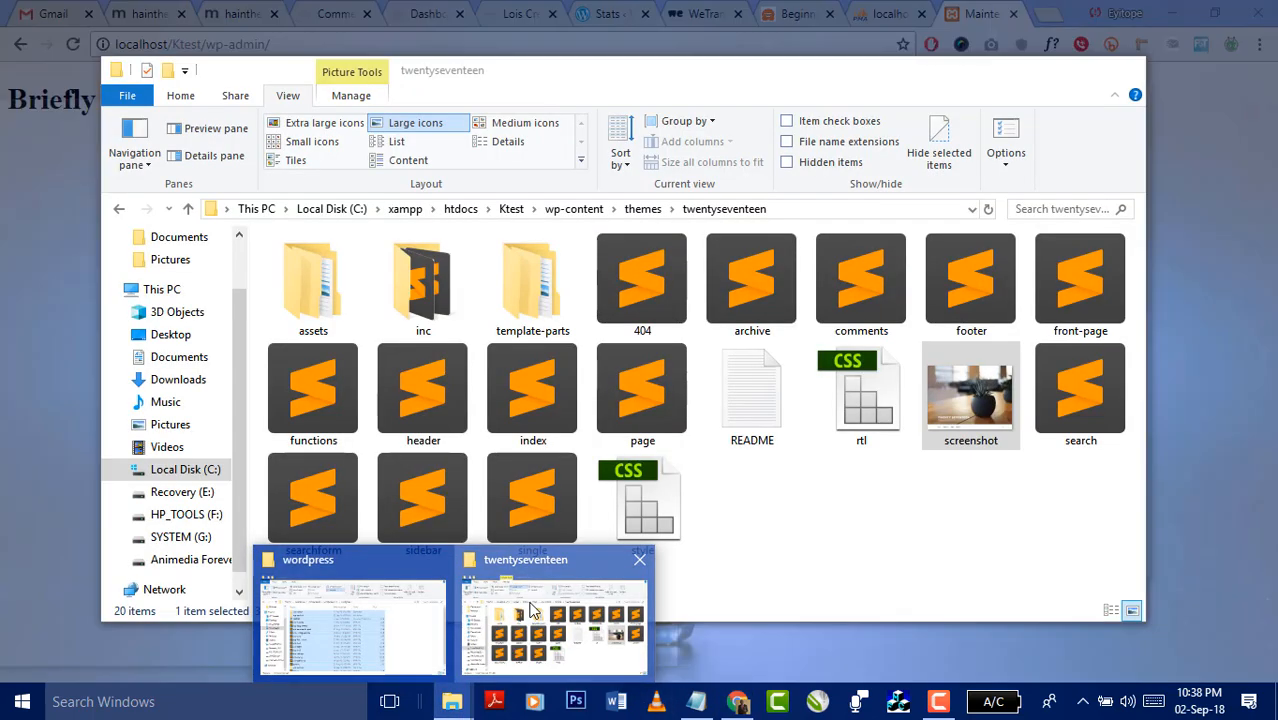
click(532, 610)
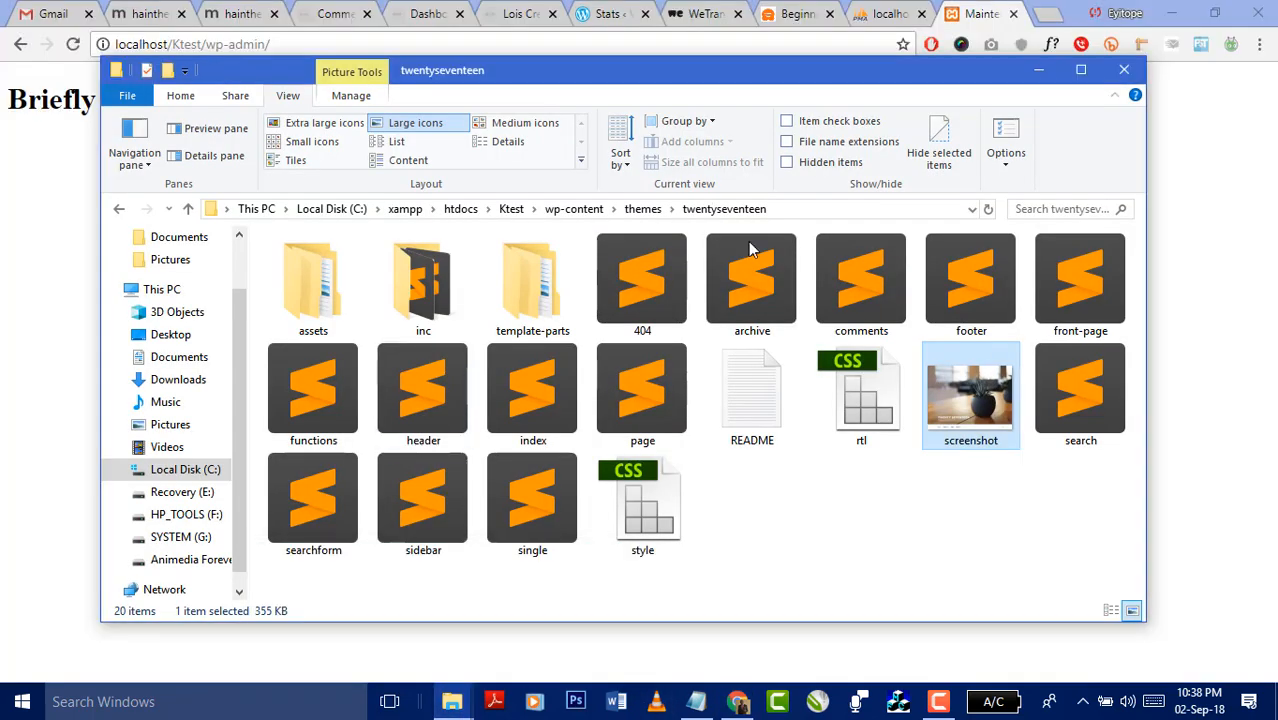
click(643, 210)
click(576, 210)
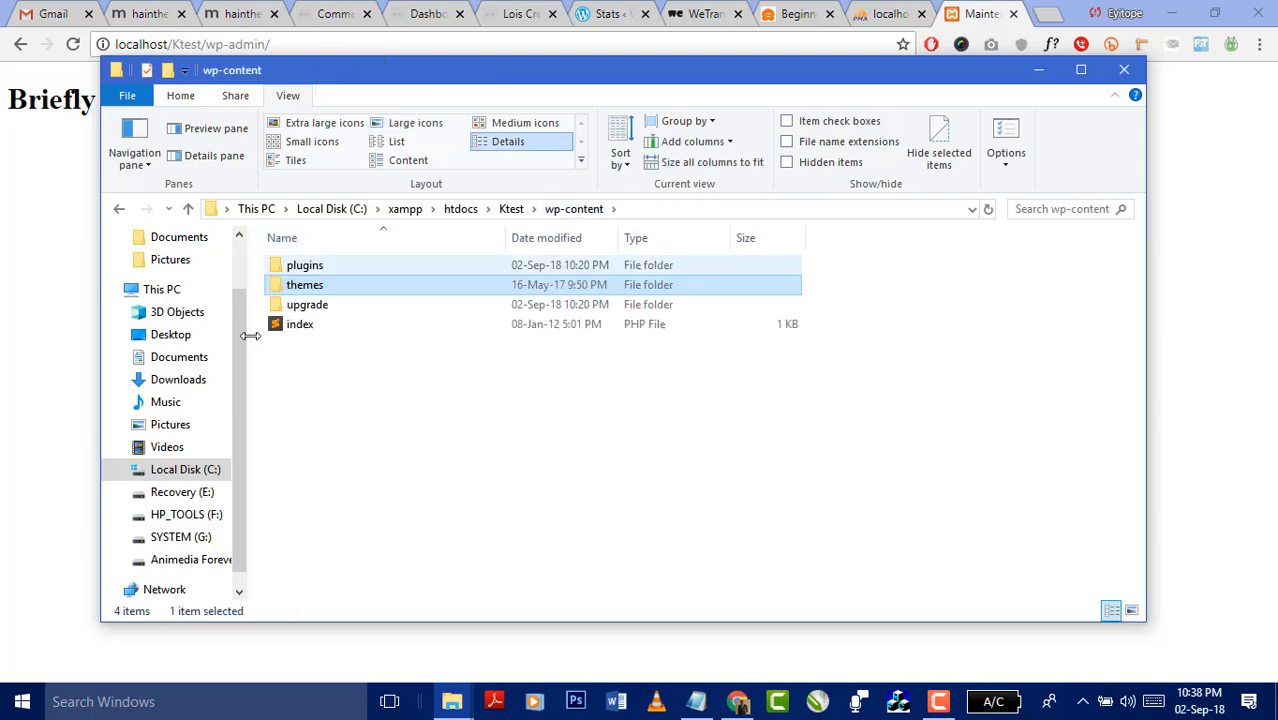
- Reload the maintenance admin page in Chrome, then open a new browser tab
click(46, 246)
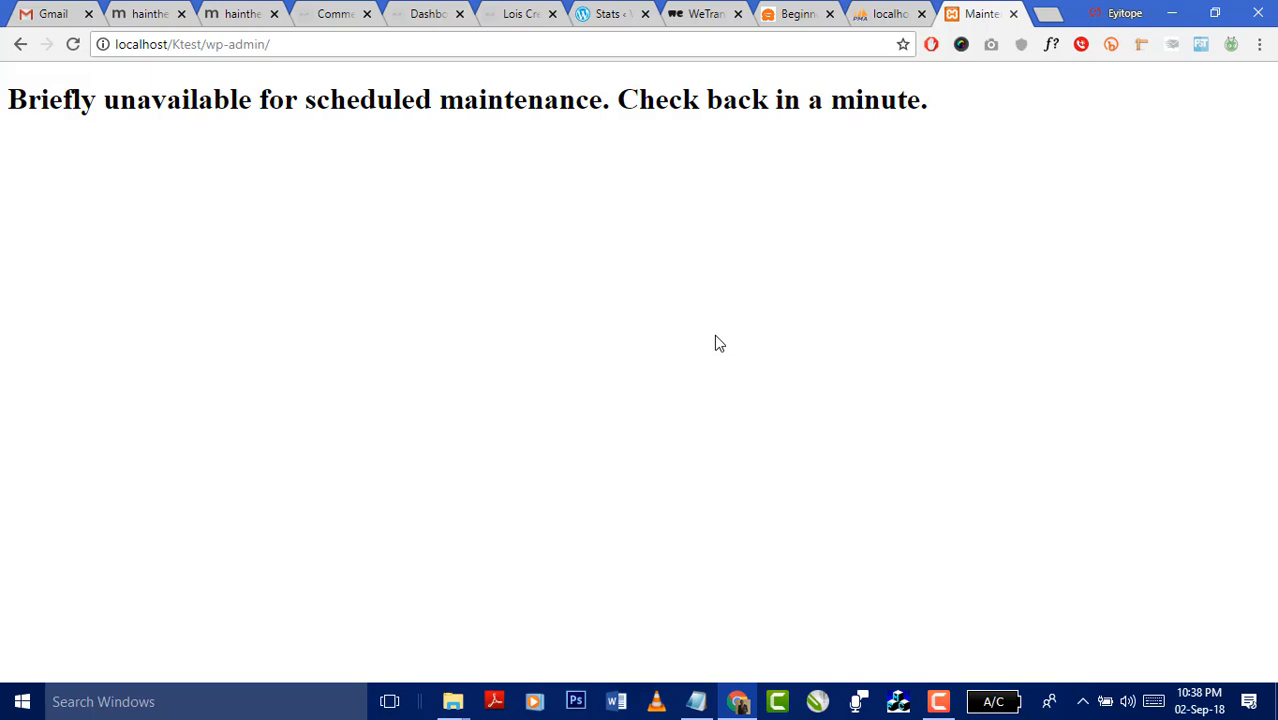
click(276, 42)
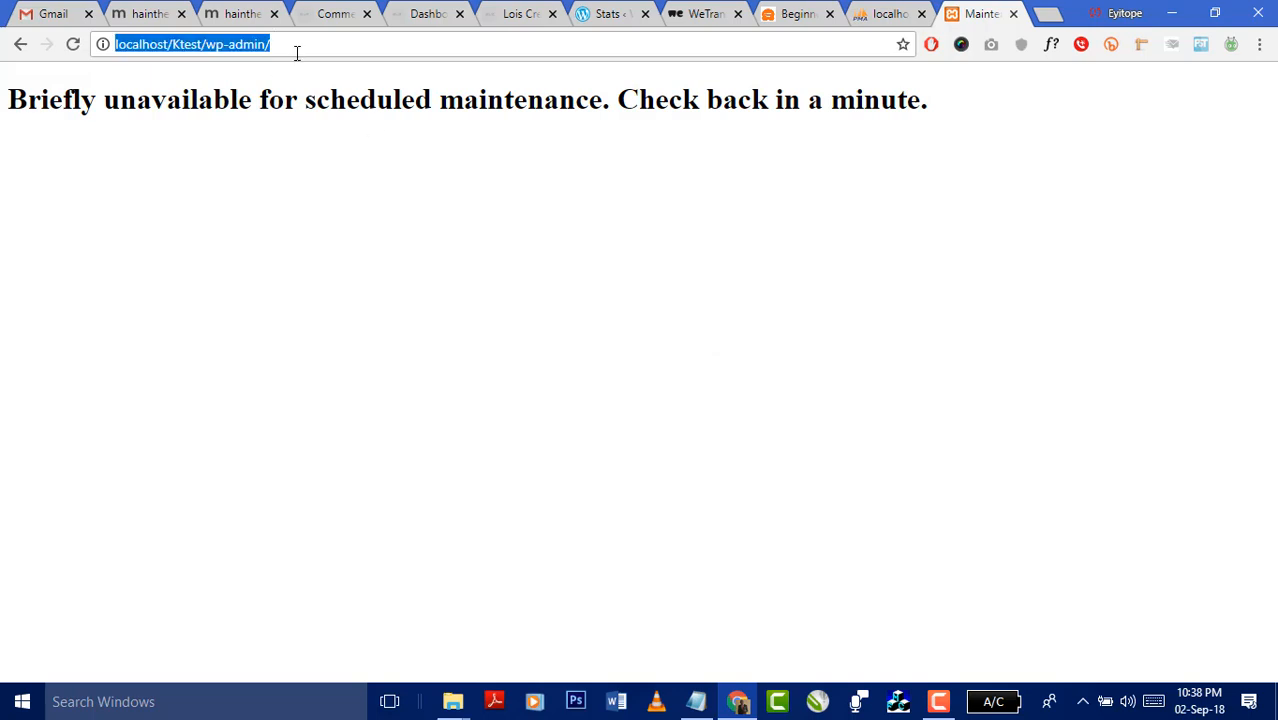
click(76, 44)
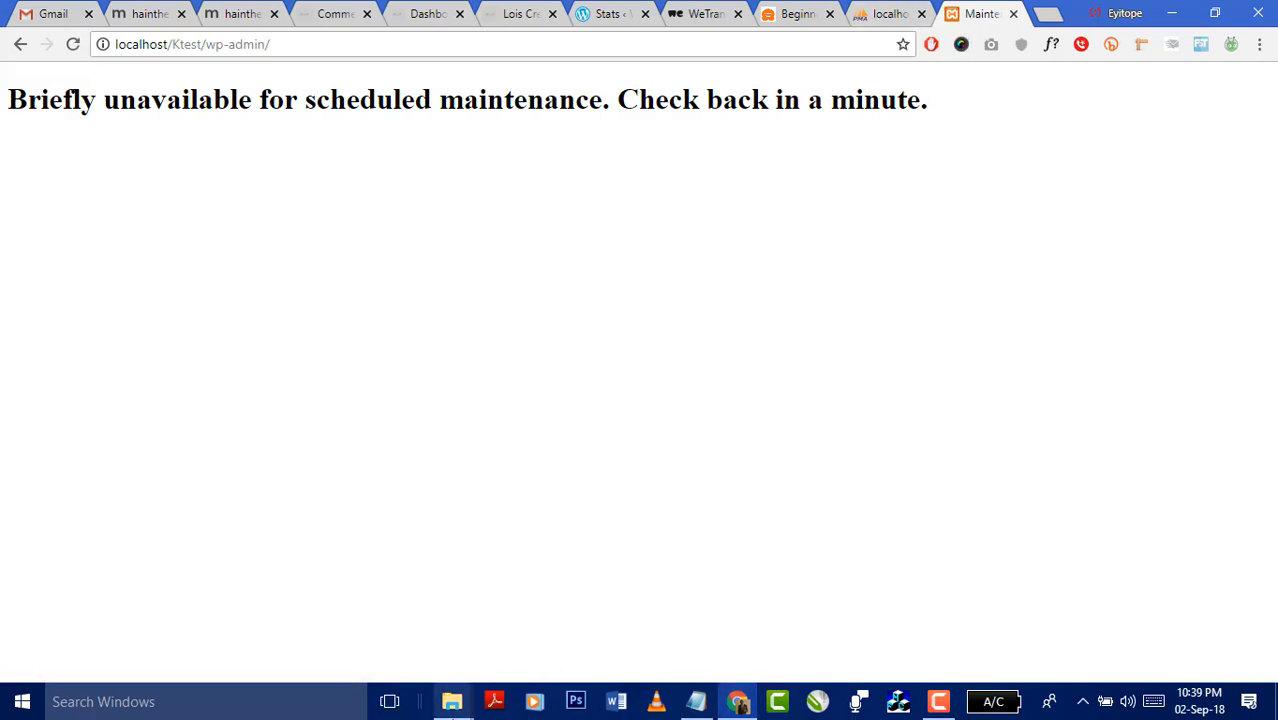
mouse_move(453, 700)
click(522, 605)
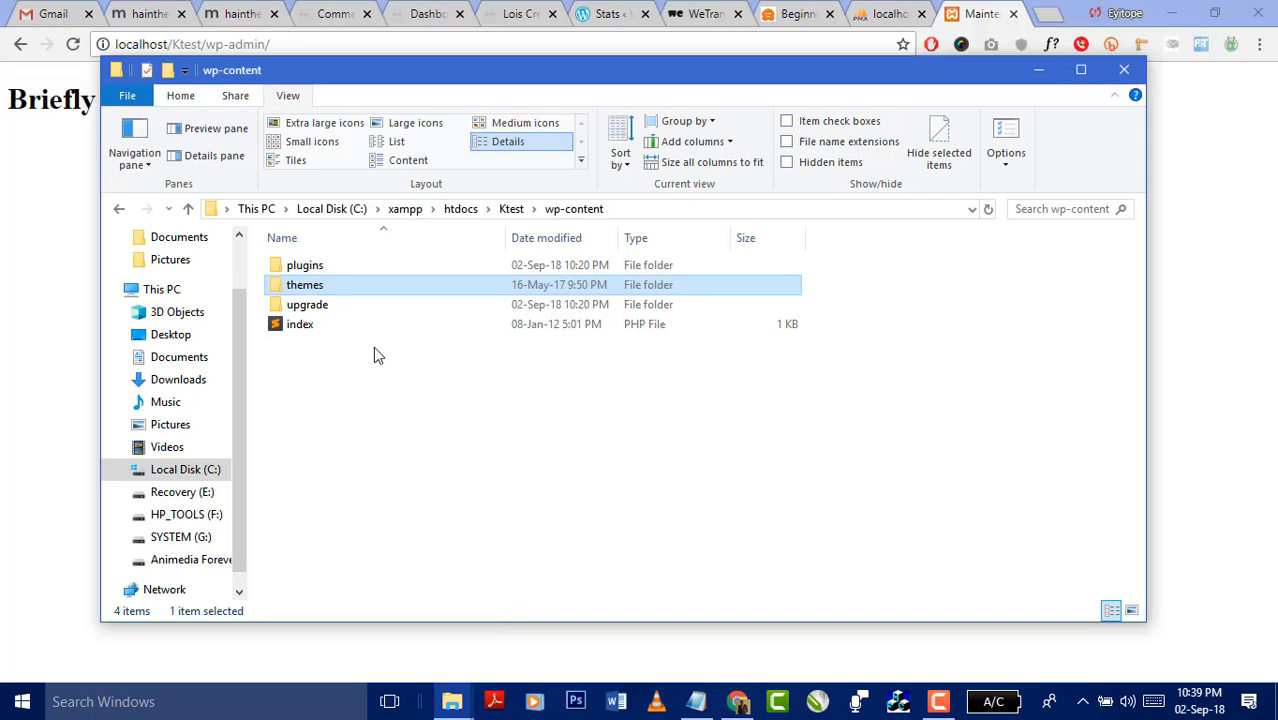
click(1047, 13)
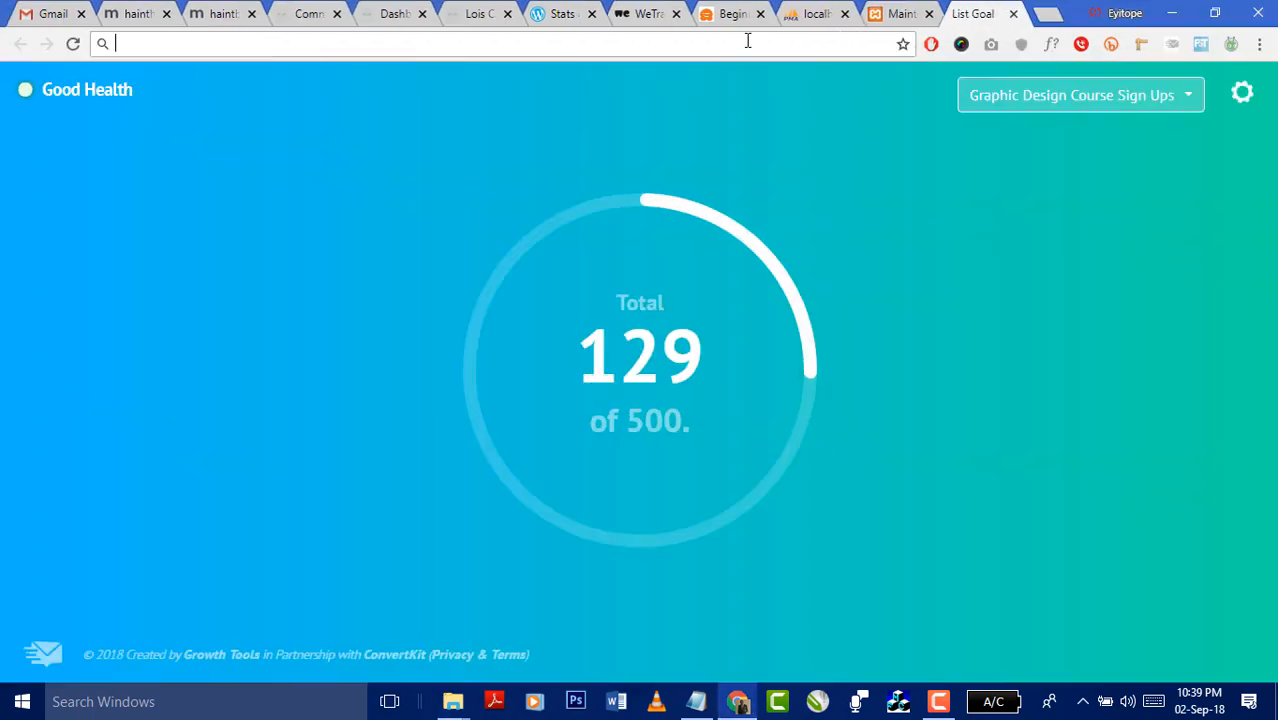
- Load wordpress.org in the new tab, then switch back to the localhost maintenance tab
text(wordpree)
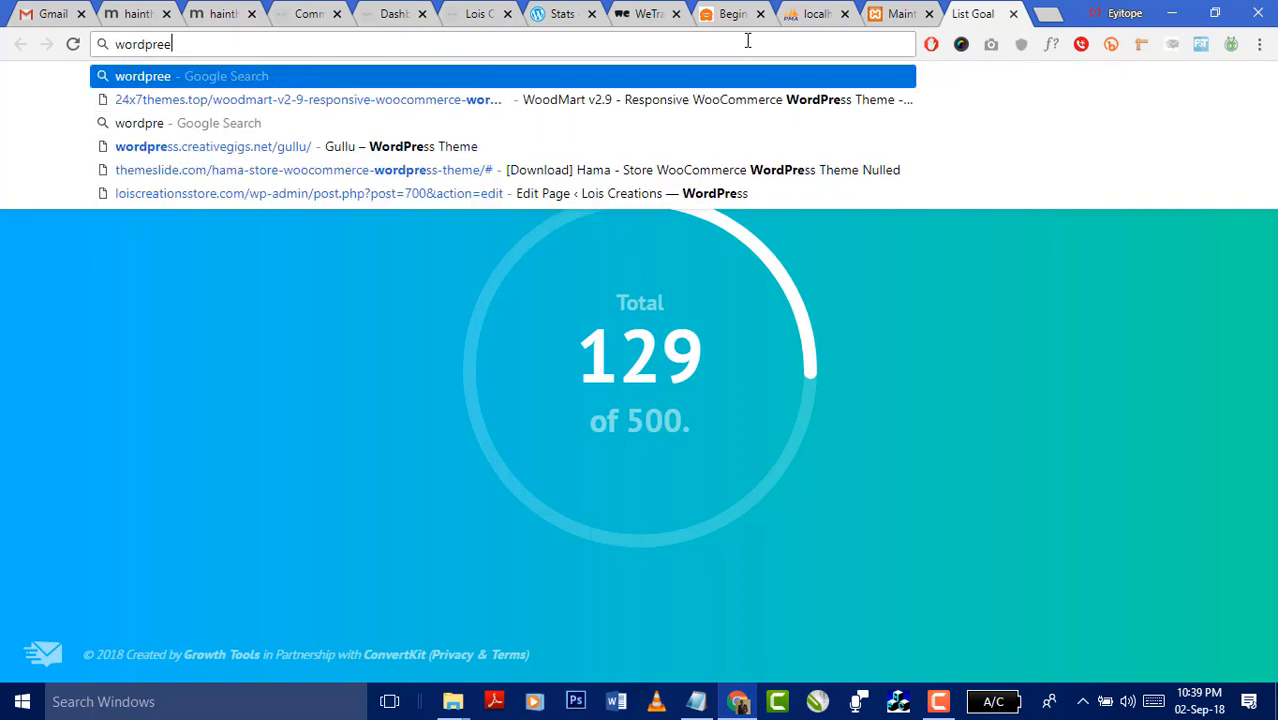
key(BackSpace)
text(ss)
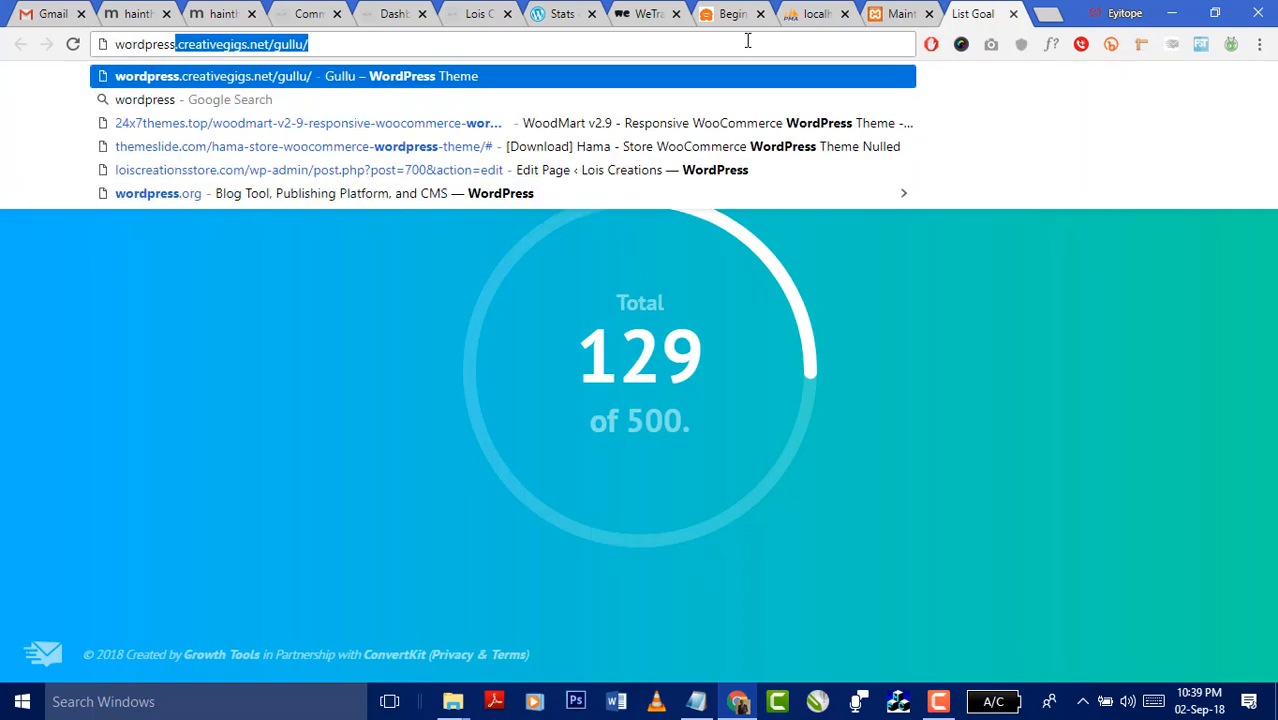
text(.org)
key(Return)
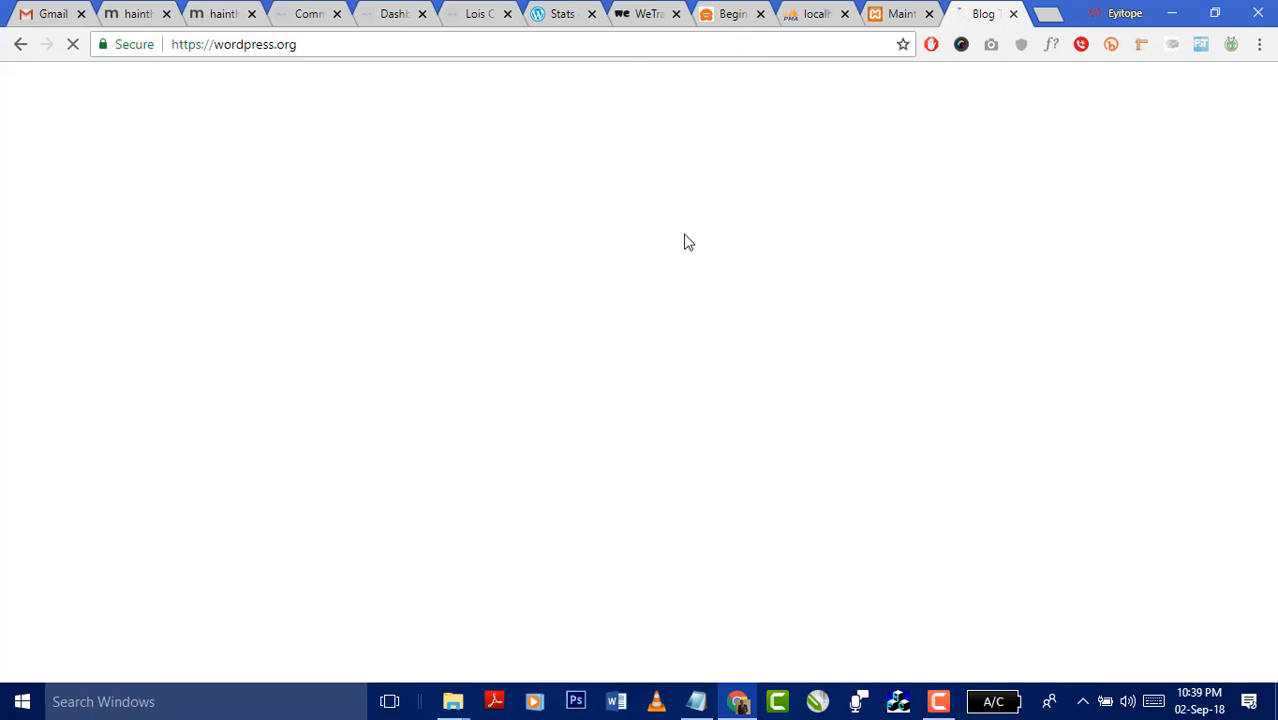
click(899, 18)
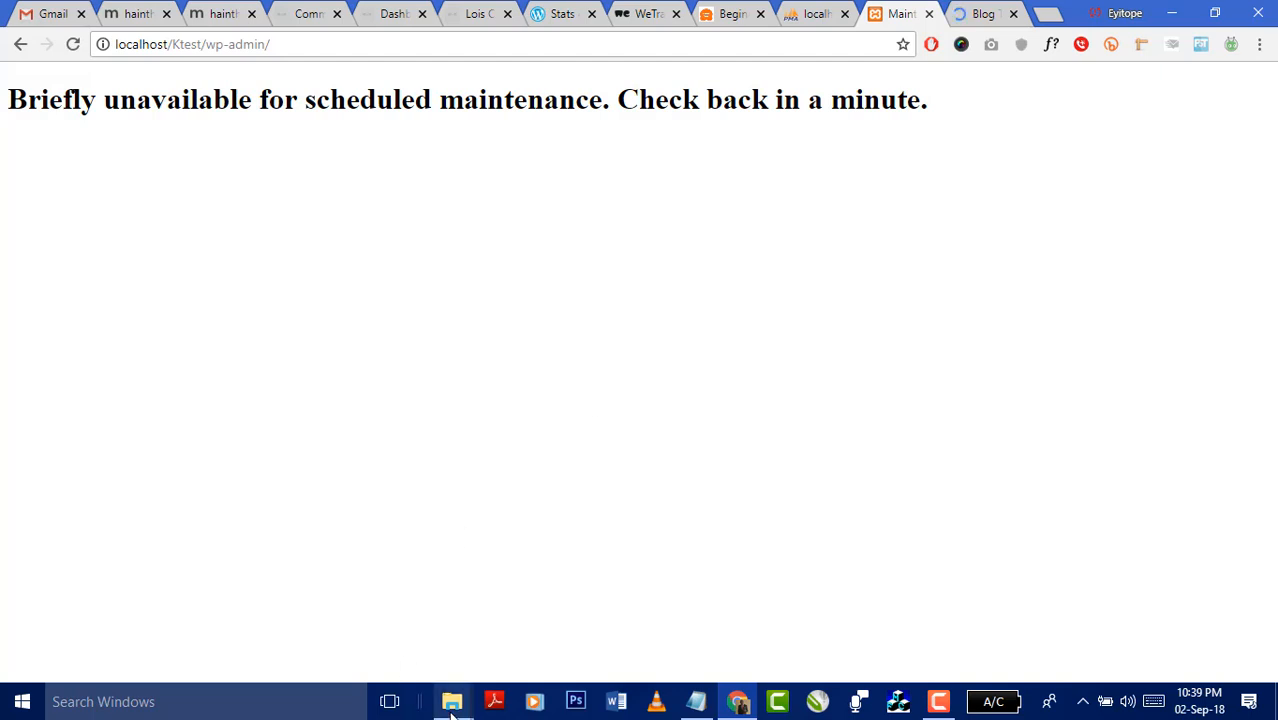
- Go up to the Ktest site folder in Explorer and glance at the wordpress.org tab
mouse_move(453, 701)
click(504, 628)
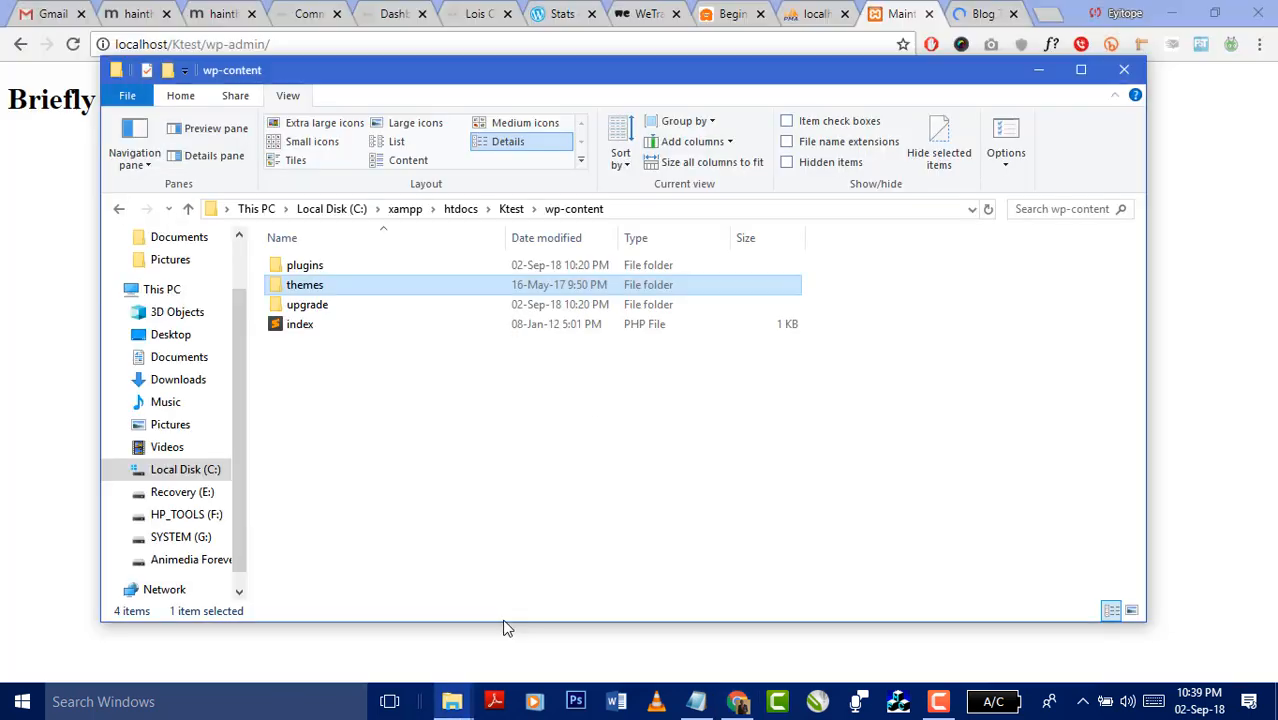
click(511, 210)
click(966, 15)
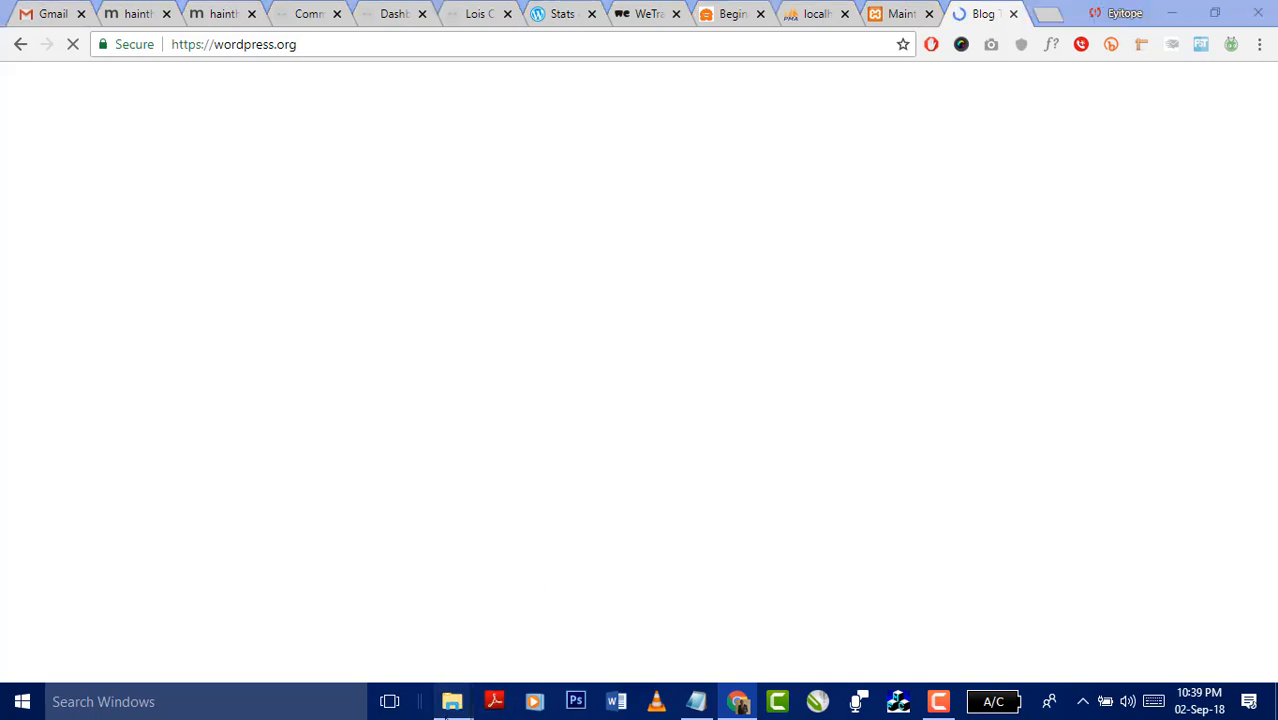
- Move the other Explorer window into view and go up to the Compressed downloads folder
mouse_move(452, 701)
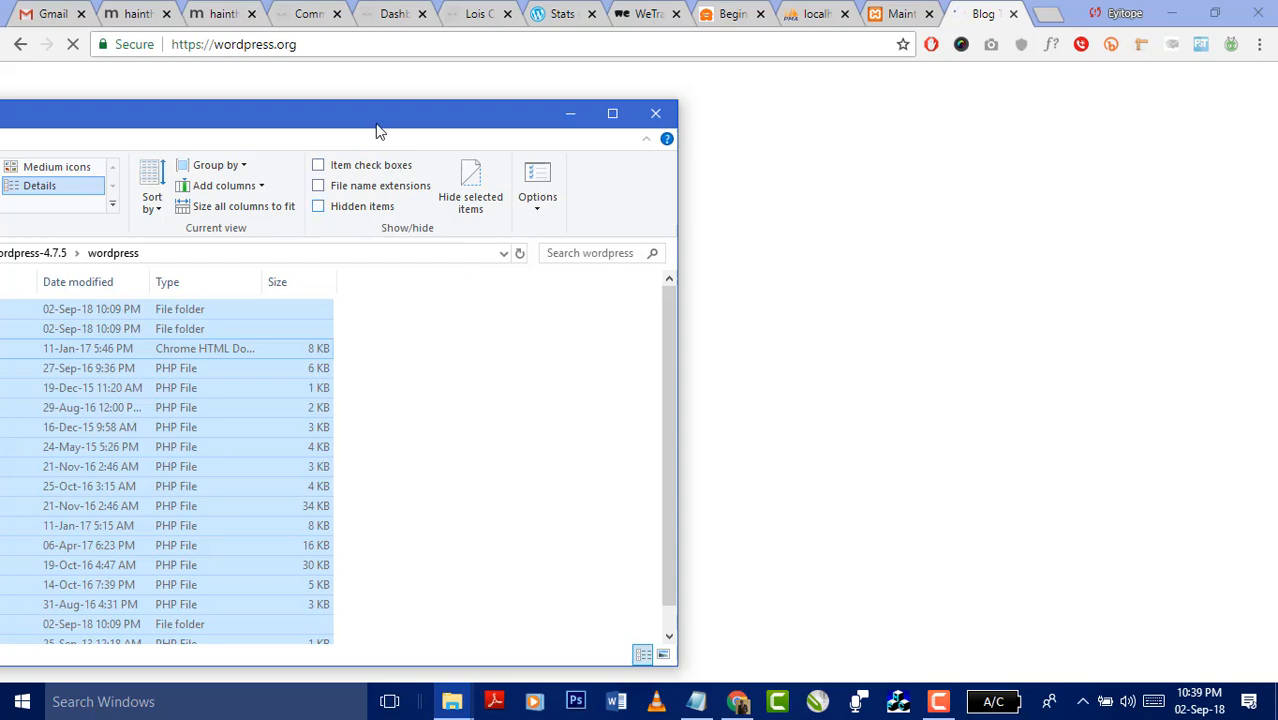
drag(381, 121, 777, 106)
click(426, 246)
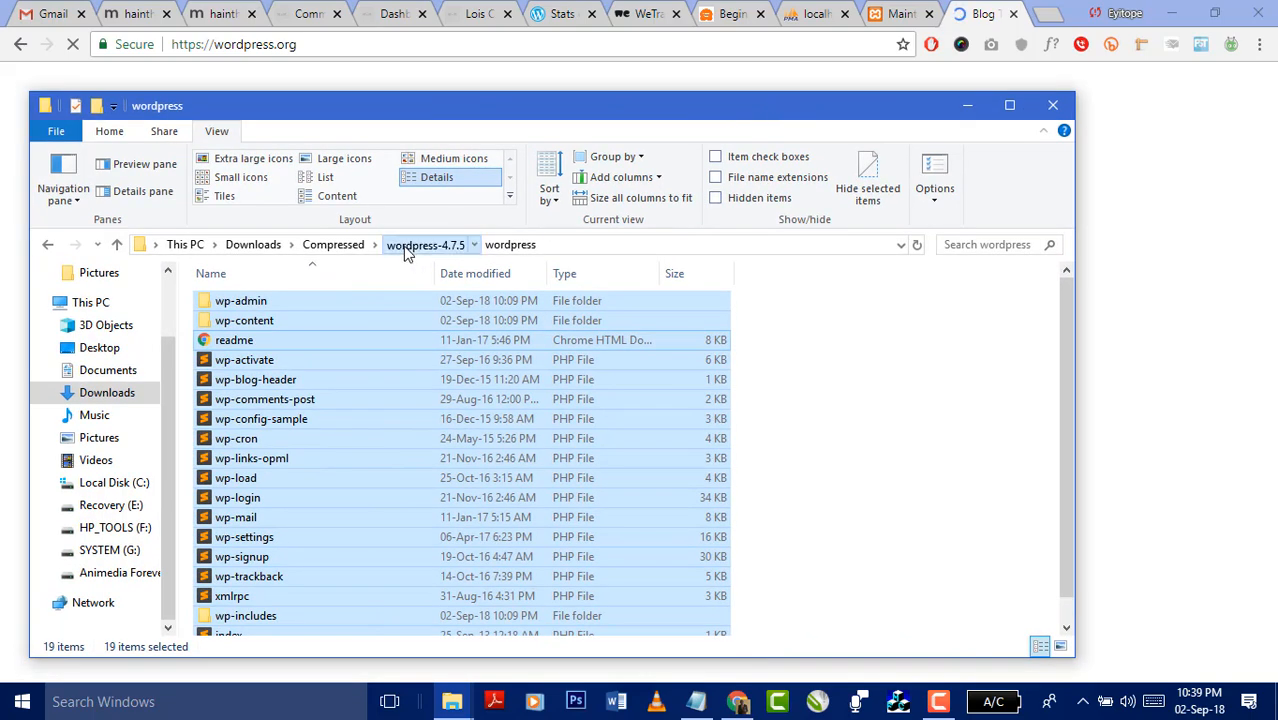
click(349, 250)
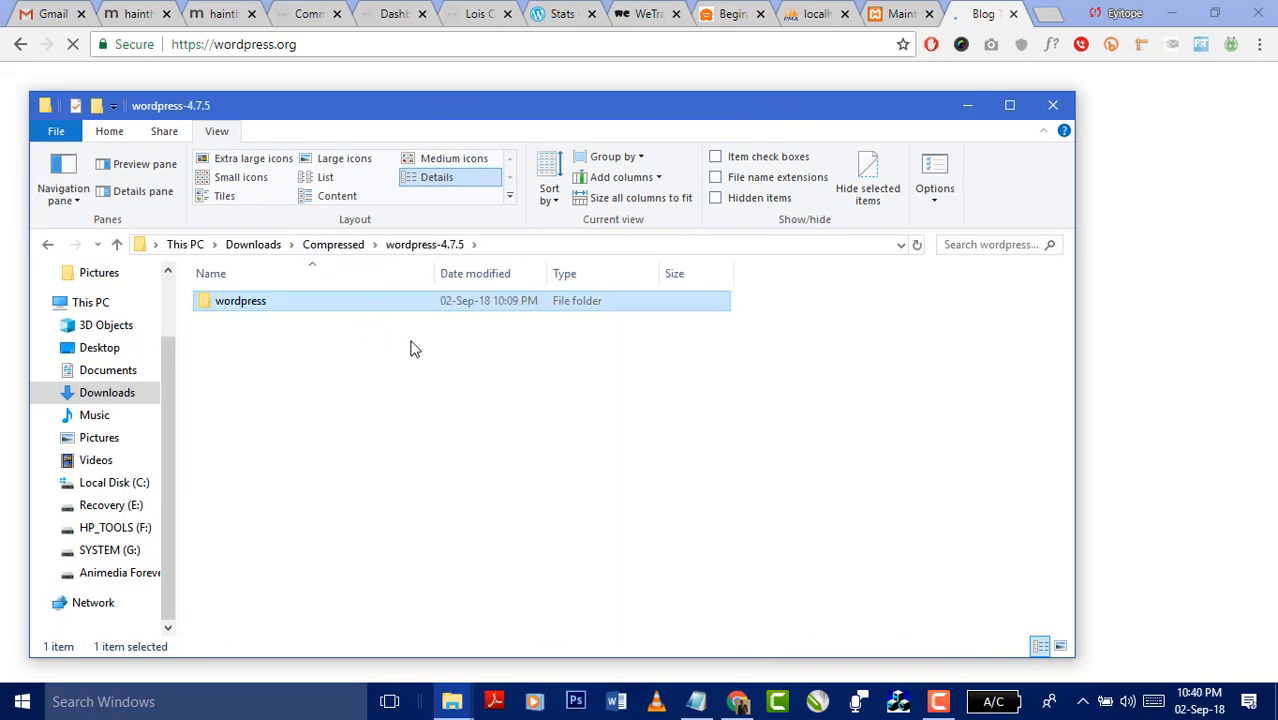
scroll(458, 455, down, 2)
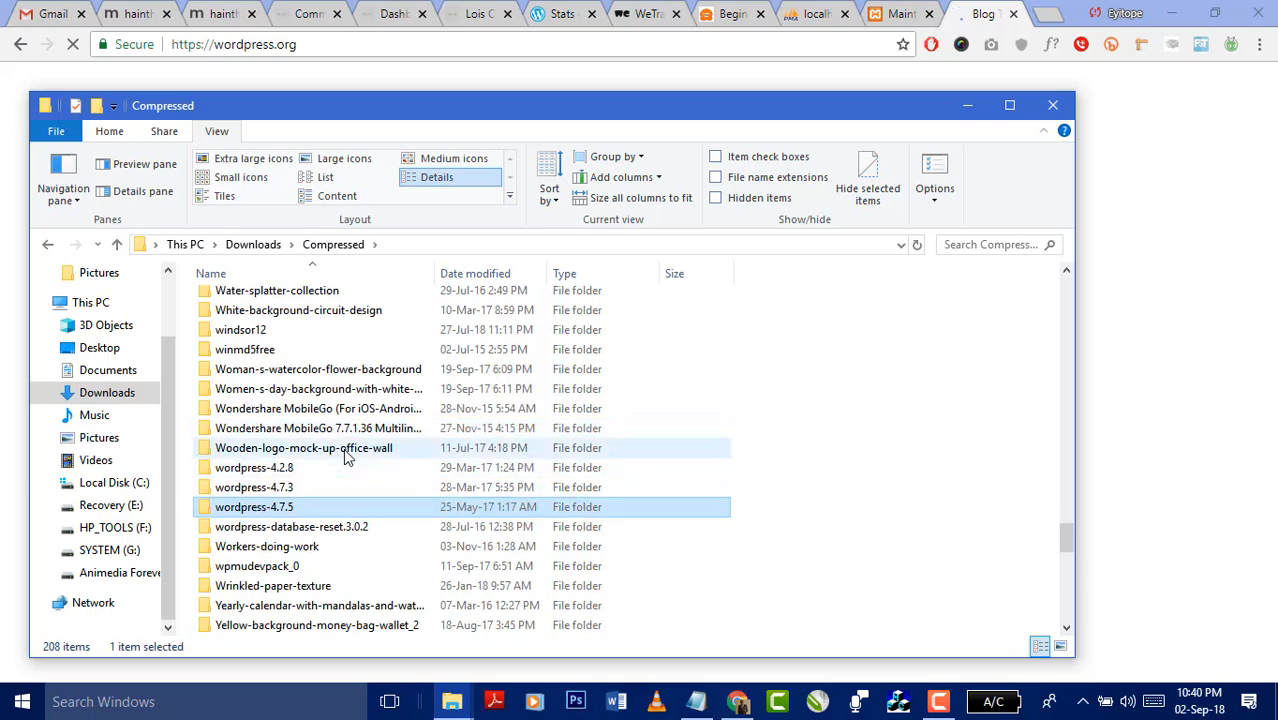
scroll(346, 456, down, 3)
scroll(346, 456, down, 4)
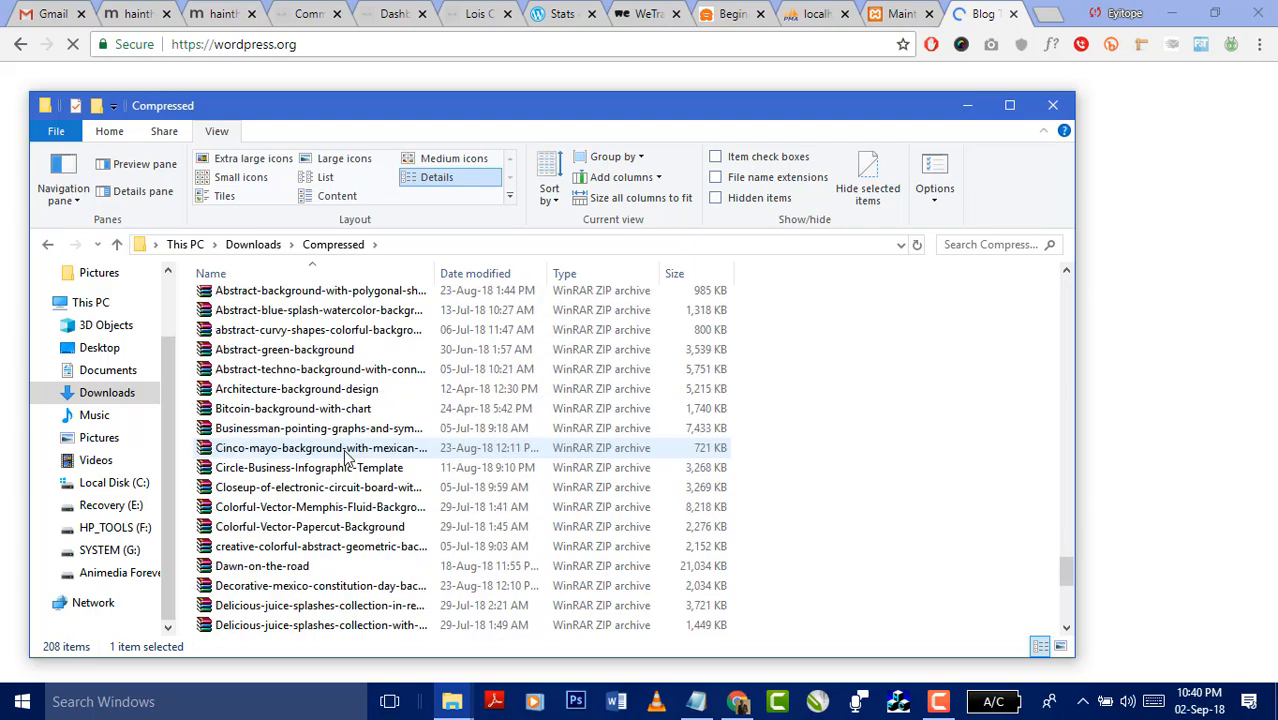
scroll(346, 456, up, 4)
- Select the wordpress-4.7.5 folder by typing 'word', then bring Chrome back
click(288, 432)
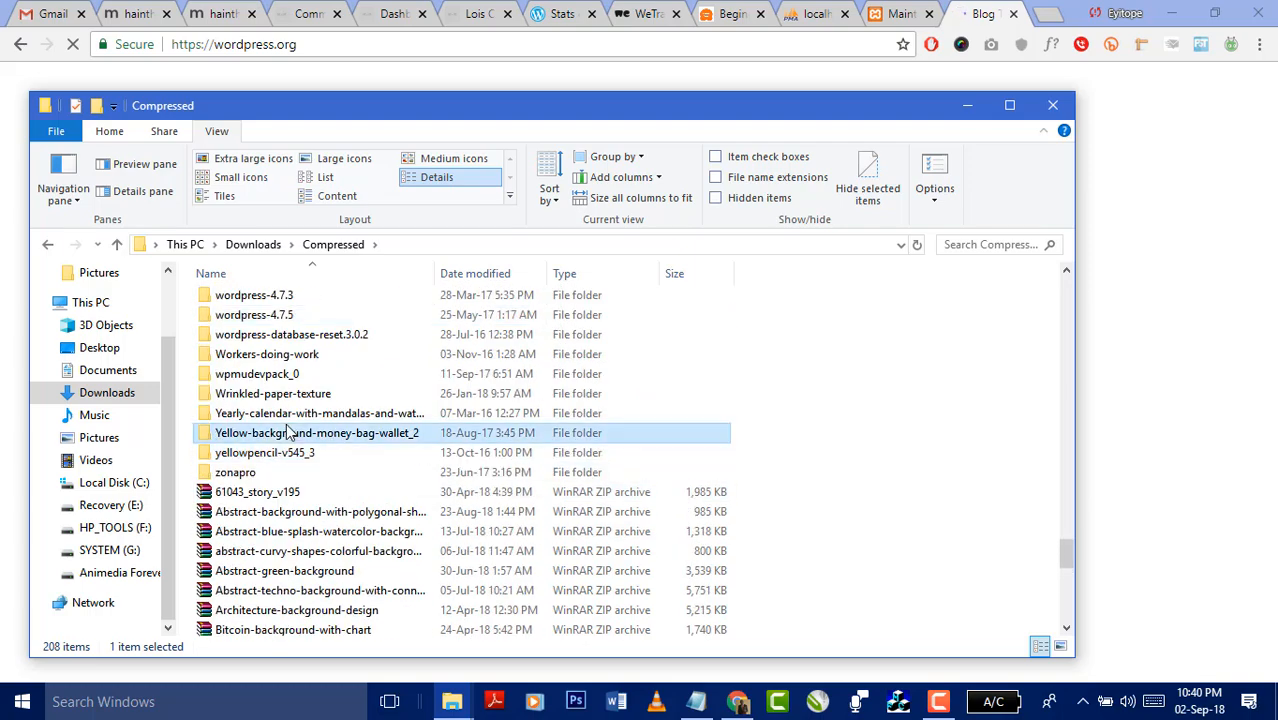
text(word)
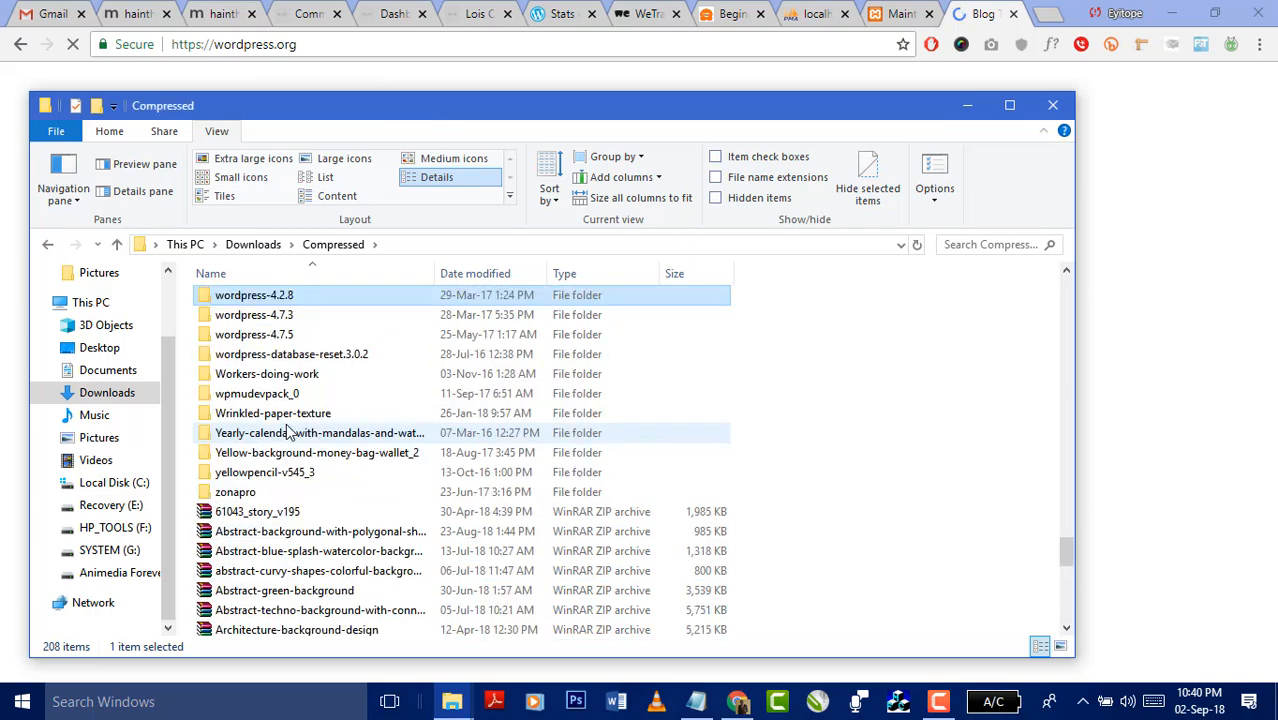
key(Down)
key(Down)
key(Down)
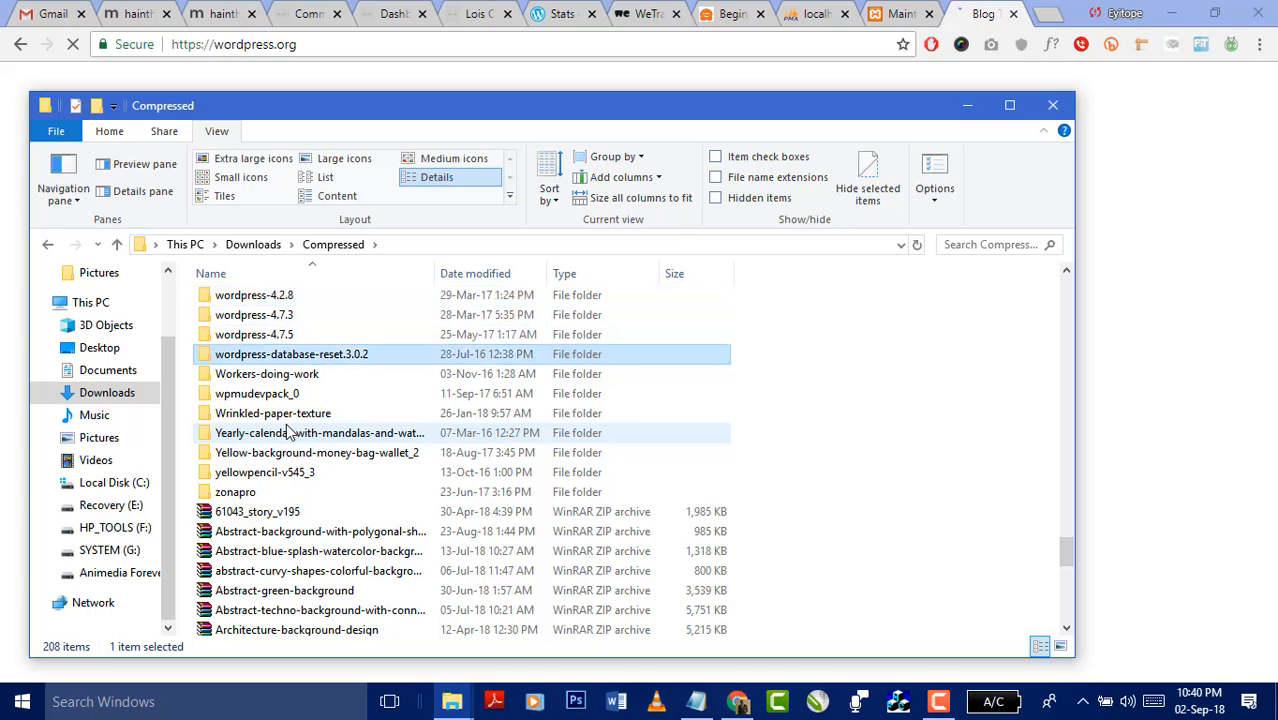
key(Down)
key(Up)
key(Up)
key(Up)
key(Down)
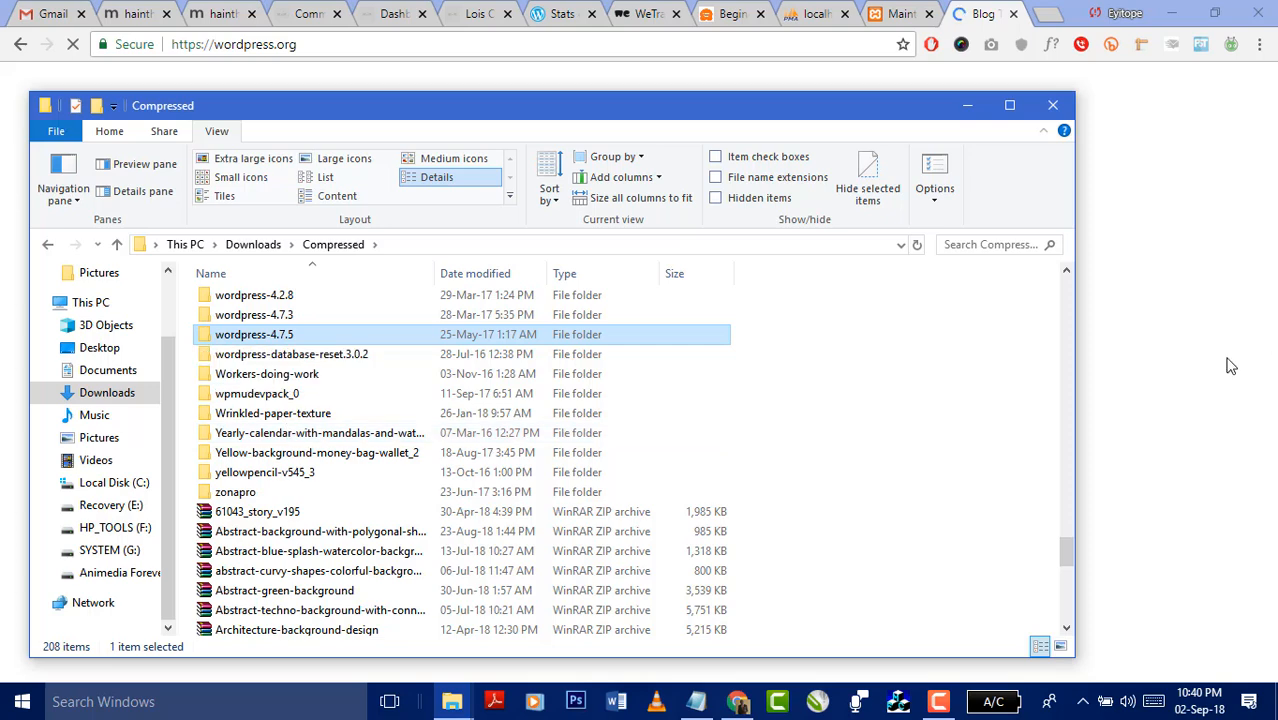
click(1193, 347)
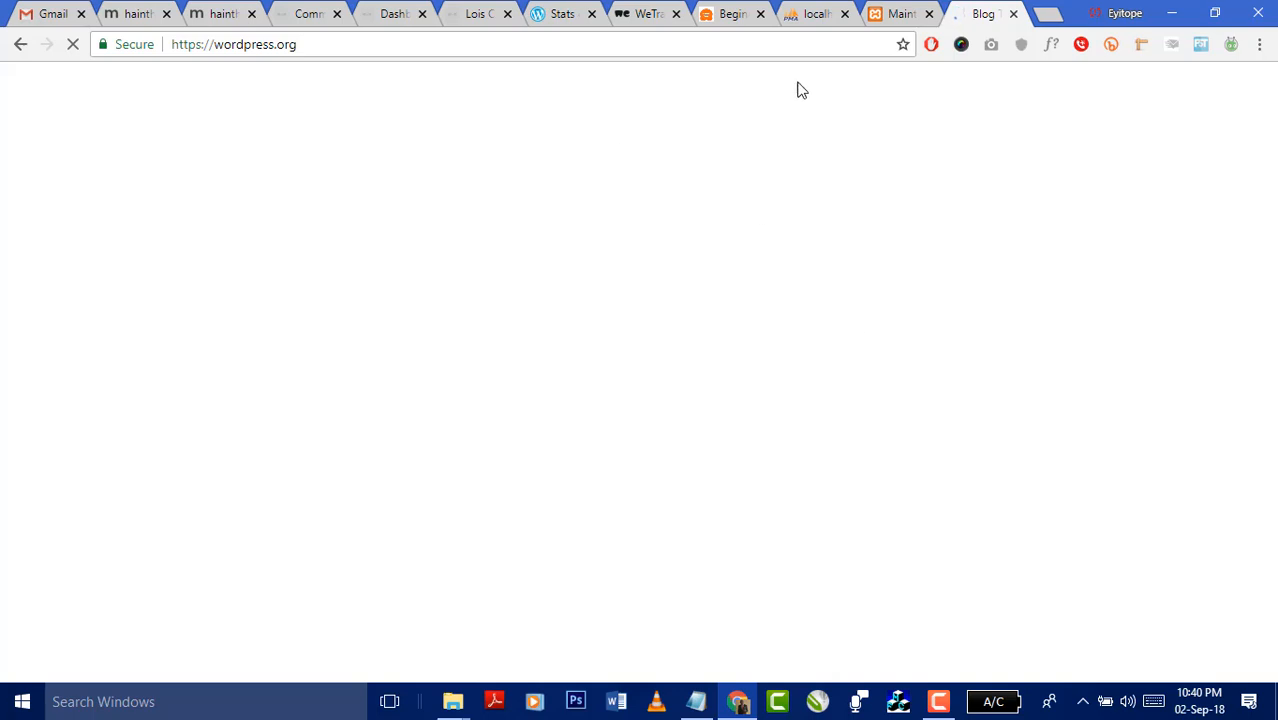
- Compare the loading wordpress.org tab with the localhost maintenance message tab
click(780, 41)
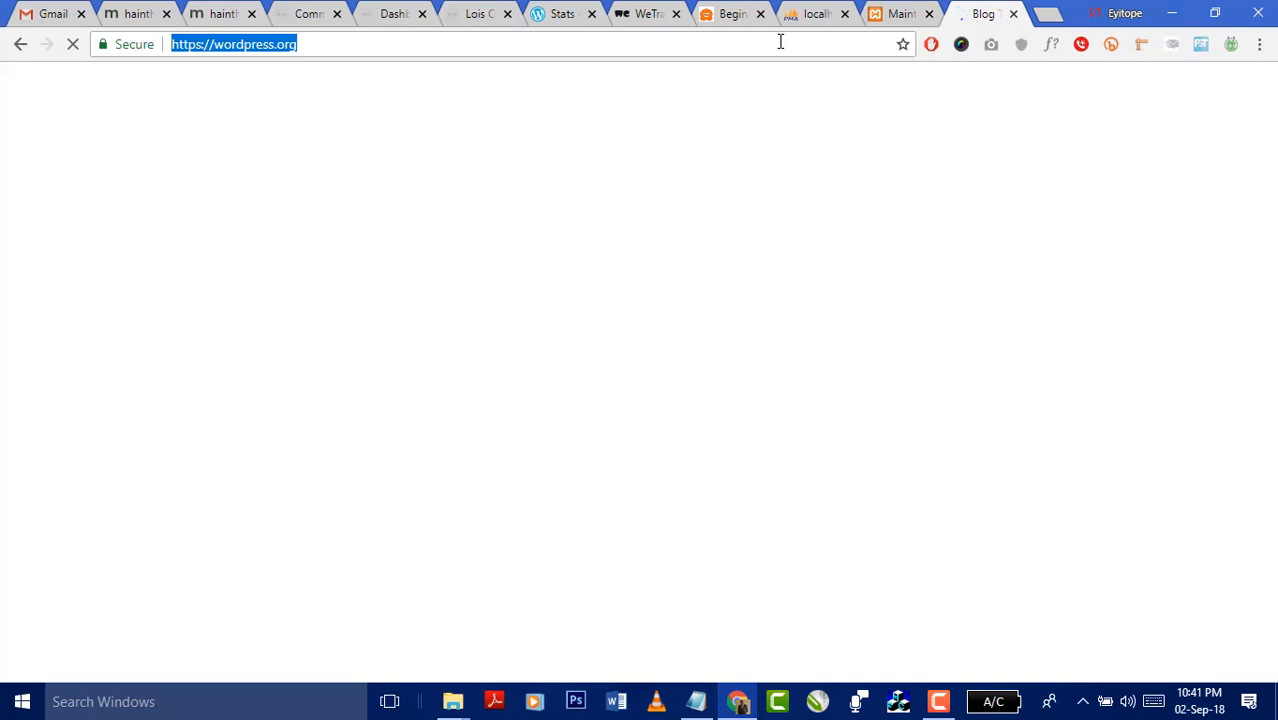
click(878, 16)
click(979, 16)
- Minimize Chrome to check the Compressed and Ktest folders, then restore Chrome
click(940, 703)
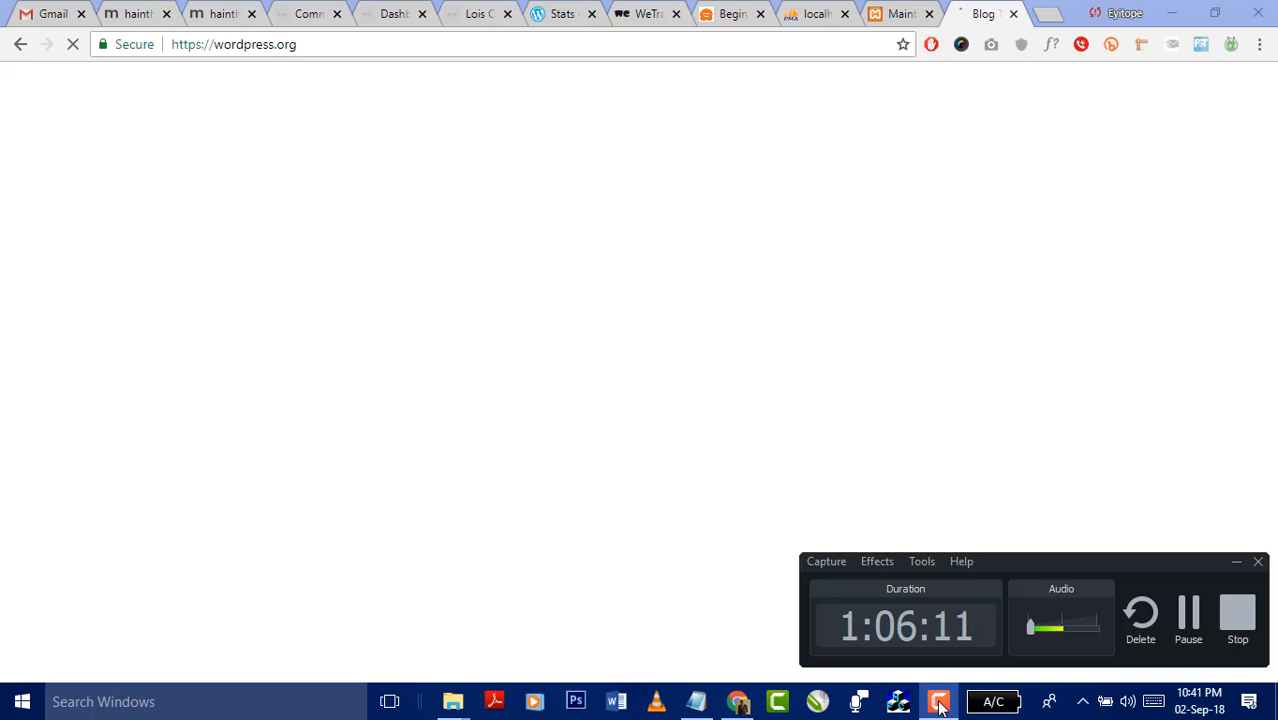
click(940, 703)
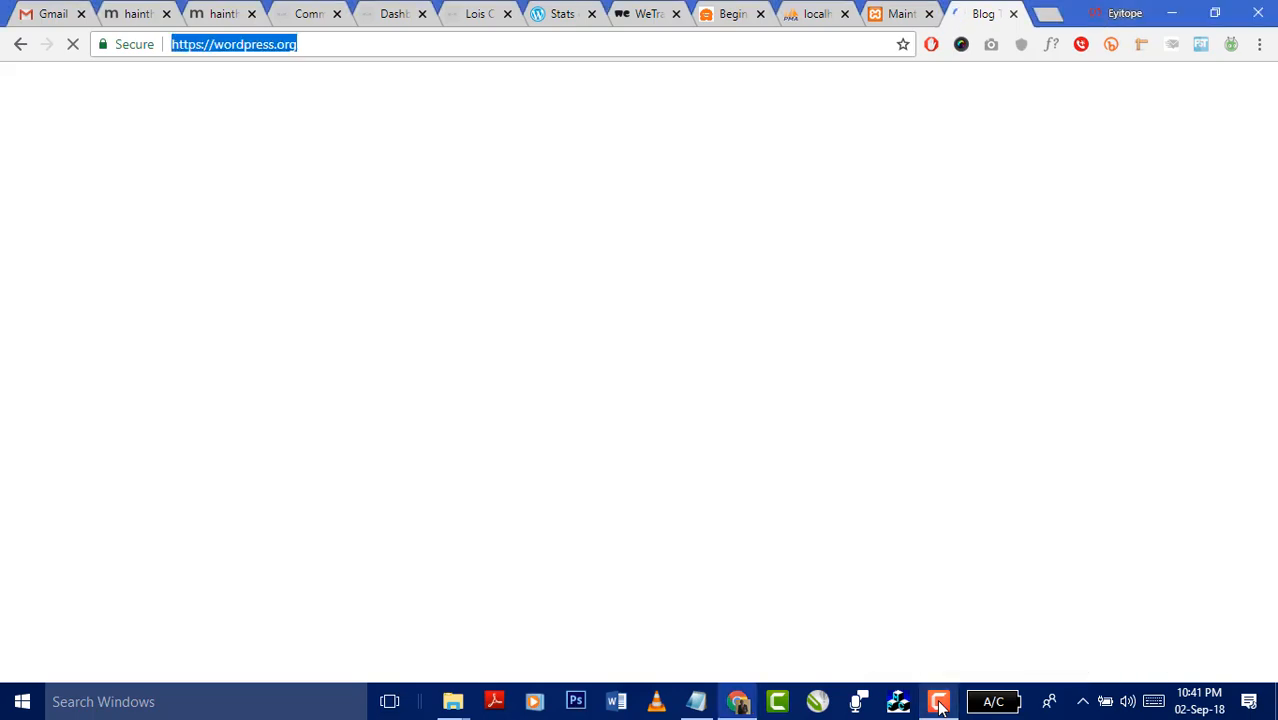
click(735, 705)
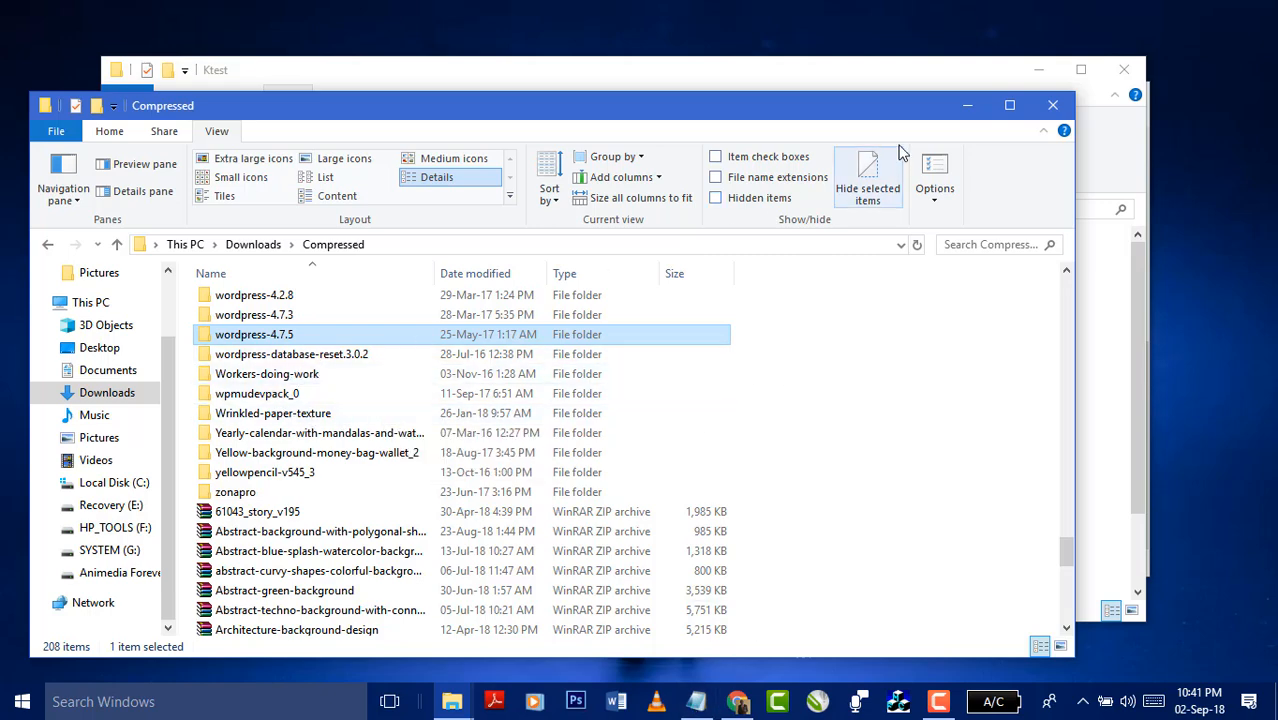
click(966, 106)
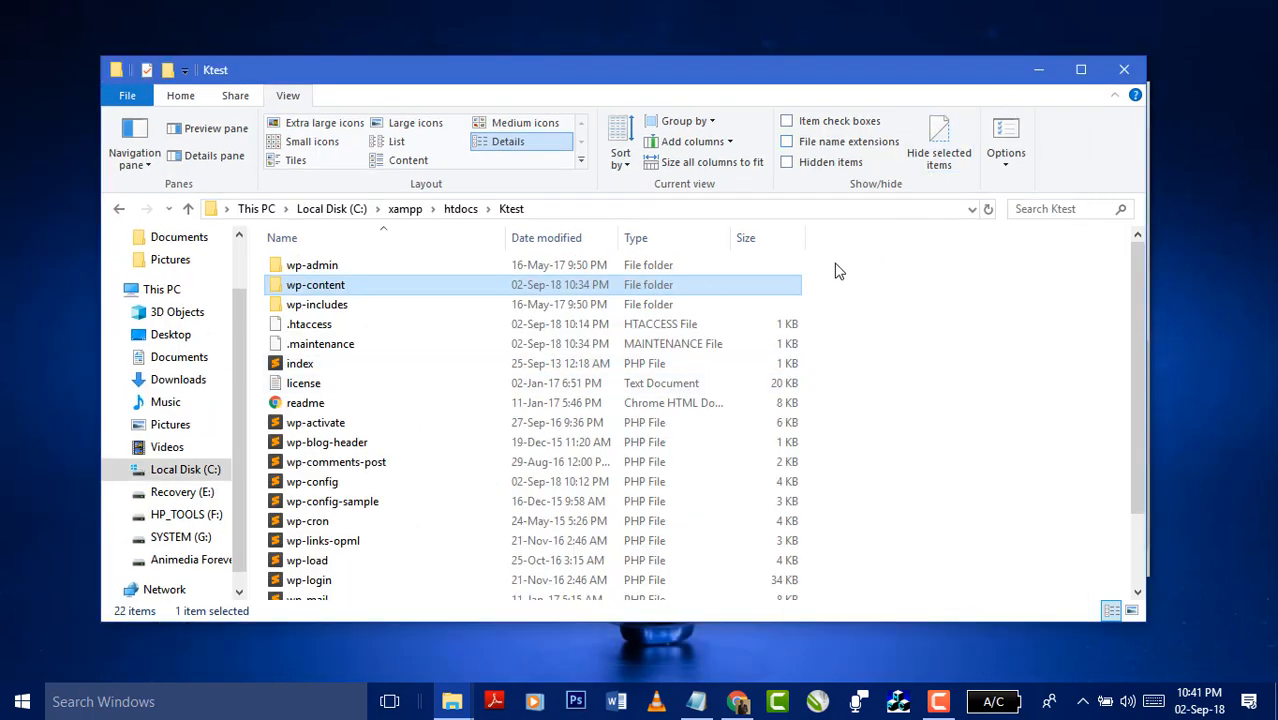
click(737, 701)
- Load the Ktest front page at localhost/Ktest/, which still shows the maintenance message
click(893, 17)
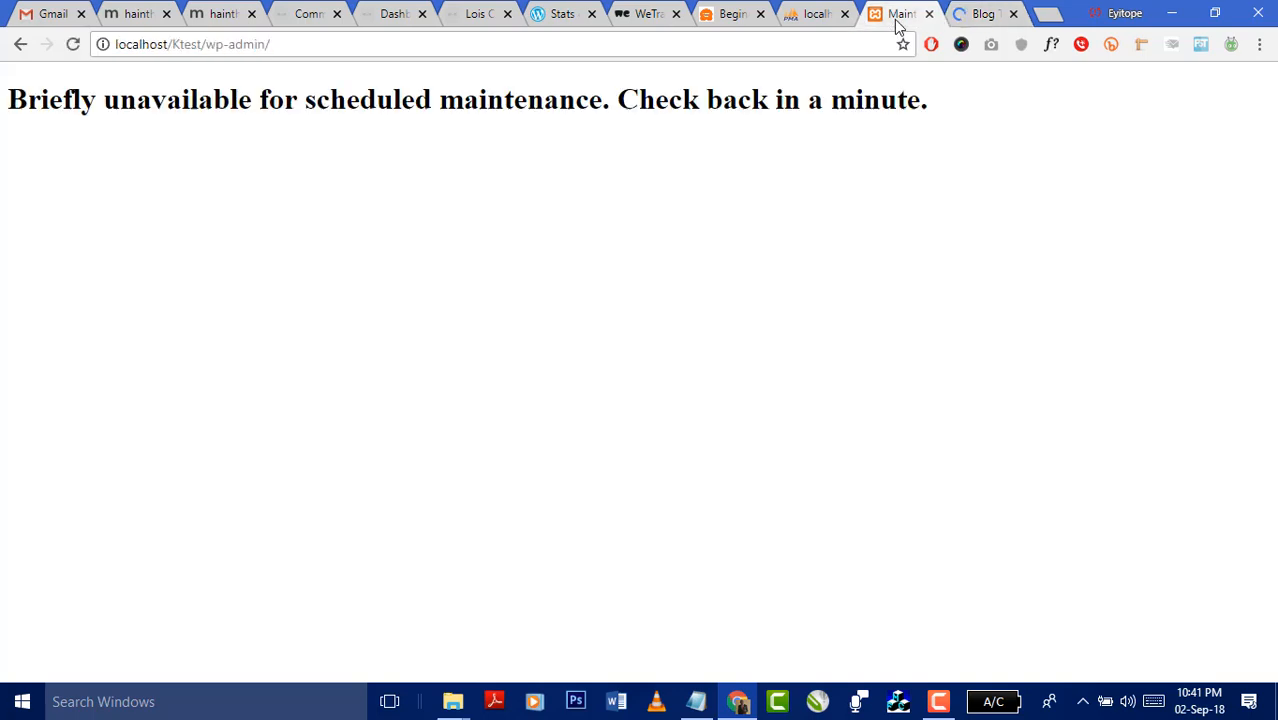
click(849, 44)
click(848, 44)
key(BackSpace)
key(BackSpace)
key(BackSpace)
key(BackSpace)
key(BackSpace)
key(BackSpace)
key(BackSpace)
key(BackSpace)
key(BackSpace)
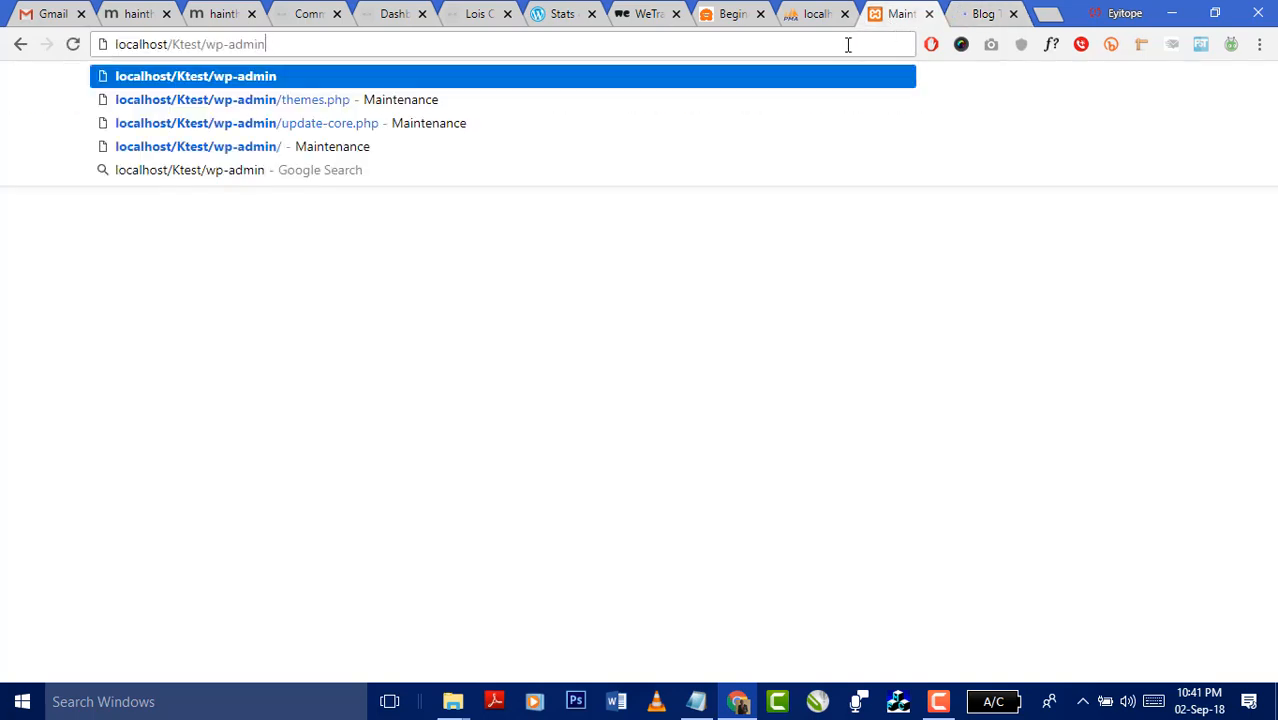
key(Return)
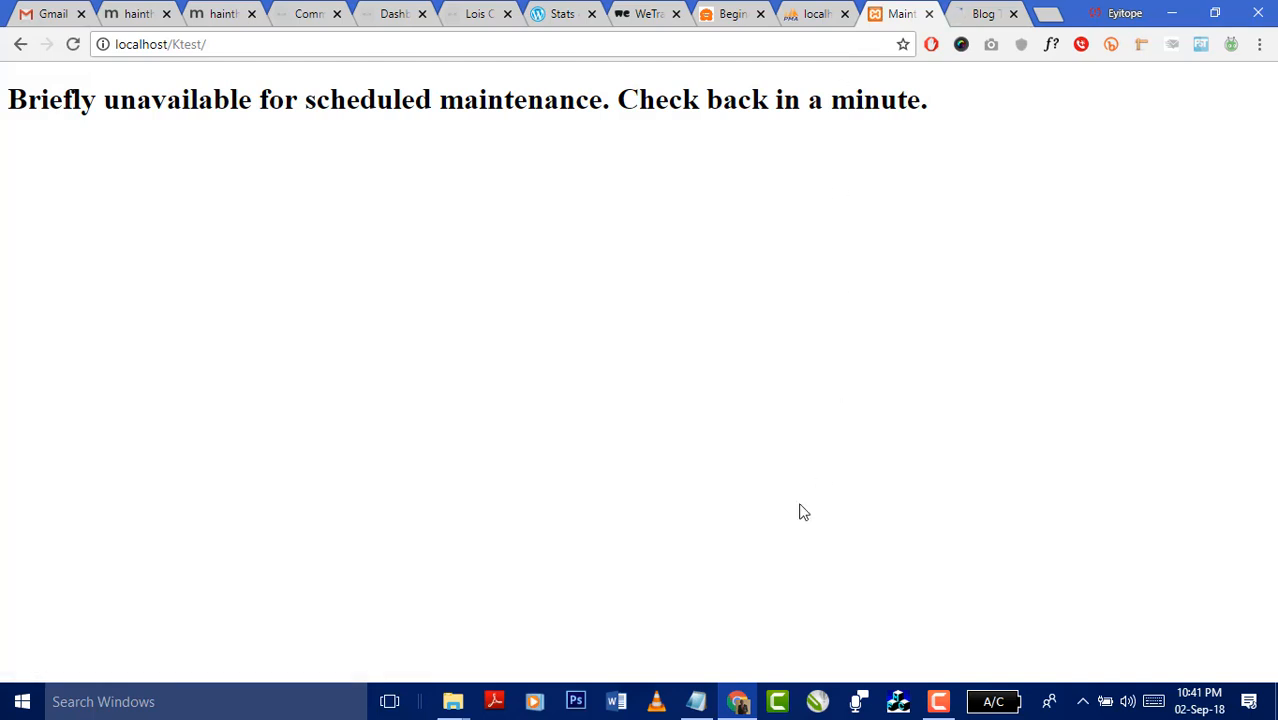
- Check the Ktest folder in Explorer, then go through the browser tabs to phpMyAdmin's ktest privileges
mouse_move(453, 700)
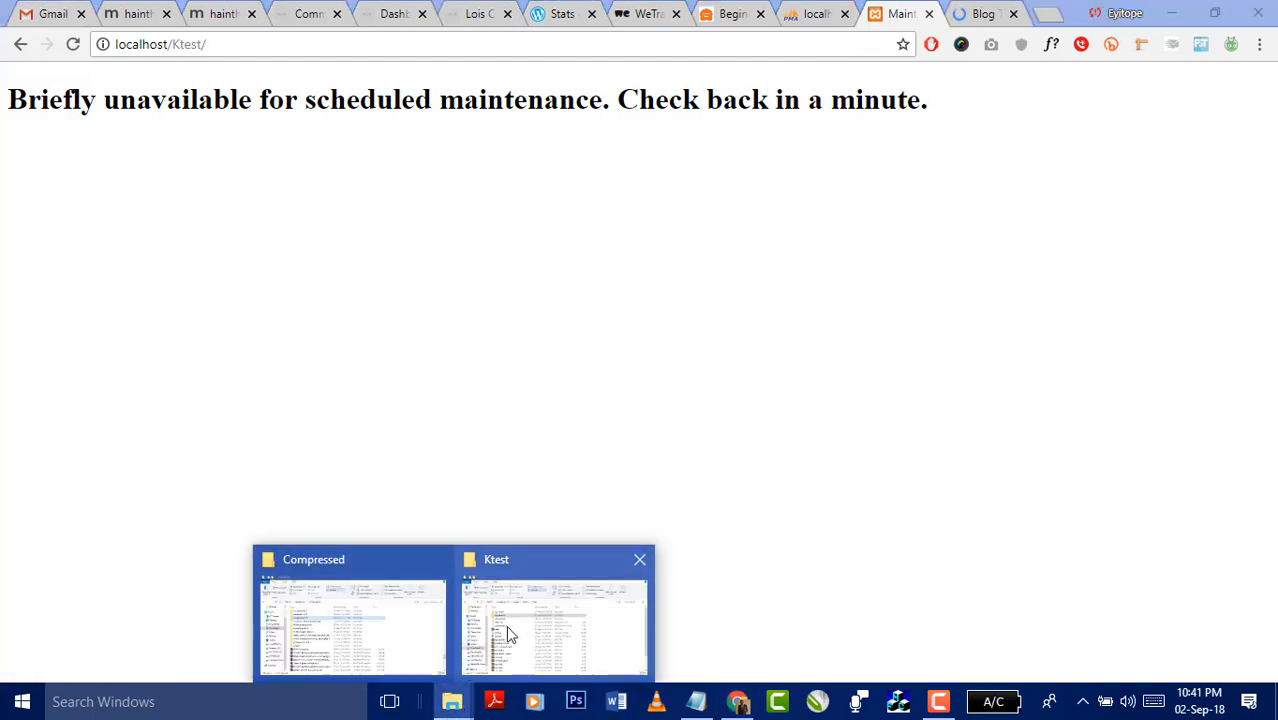
click(506, 628)
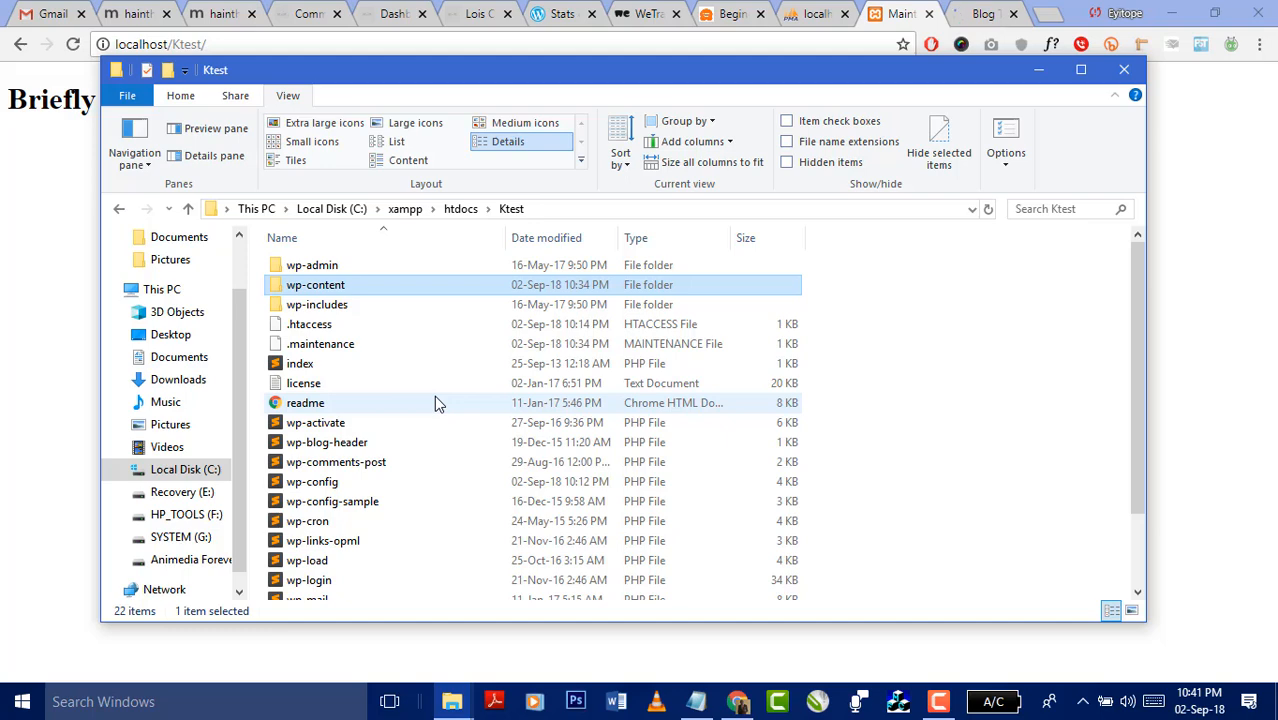
click(983, 13)
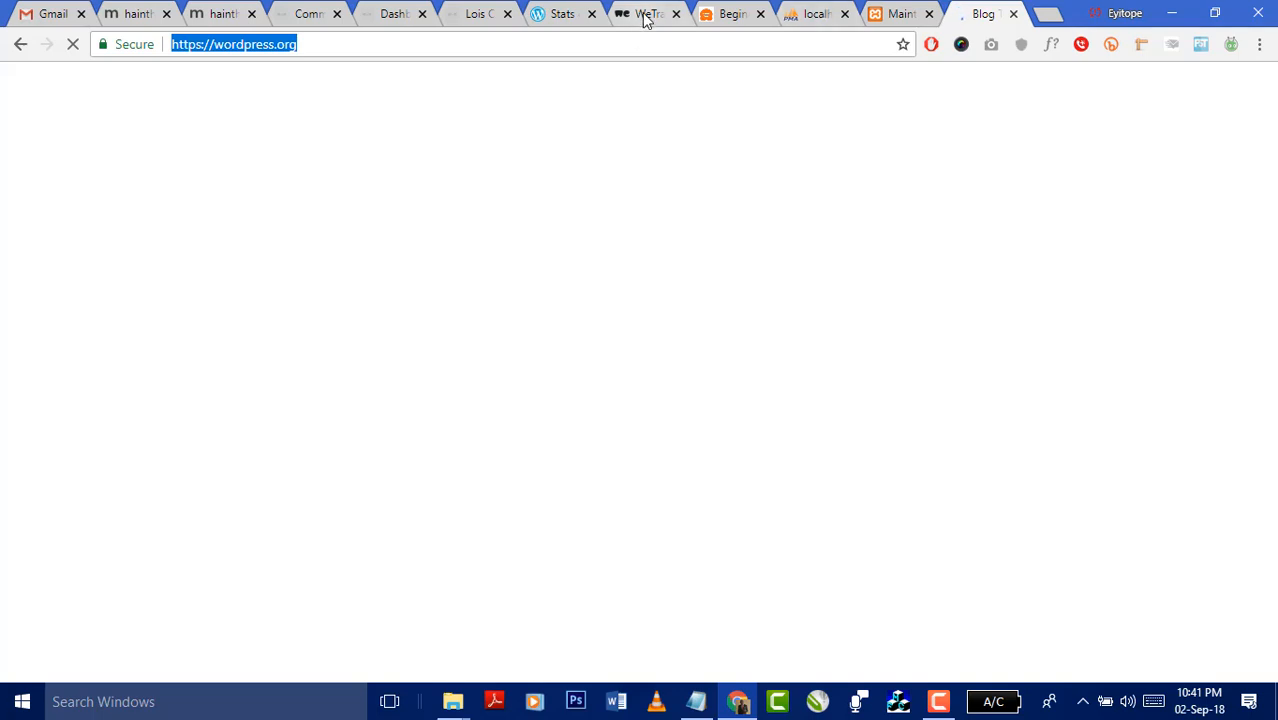
click(720, 14)
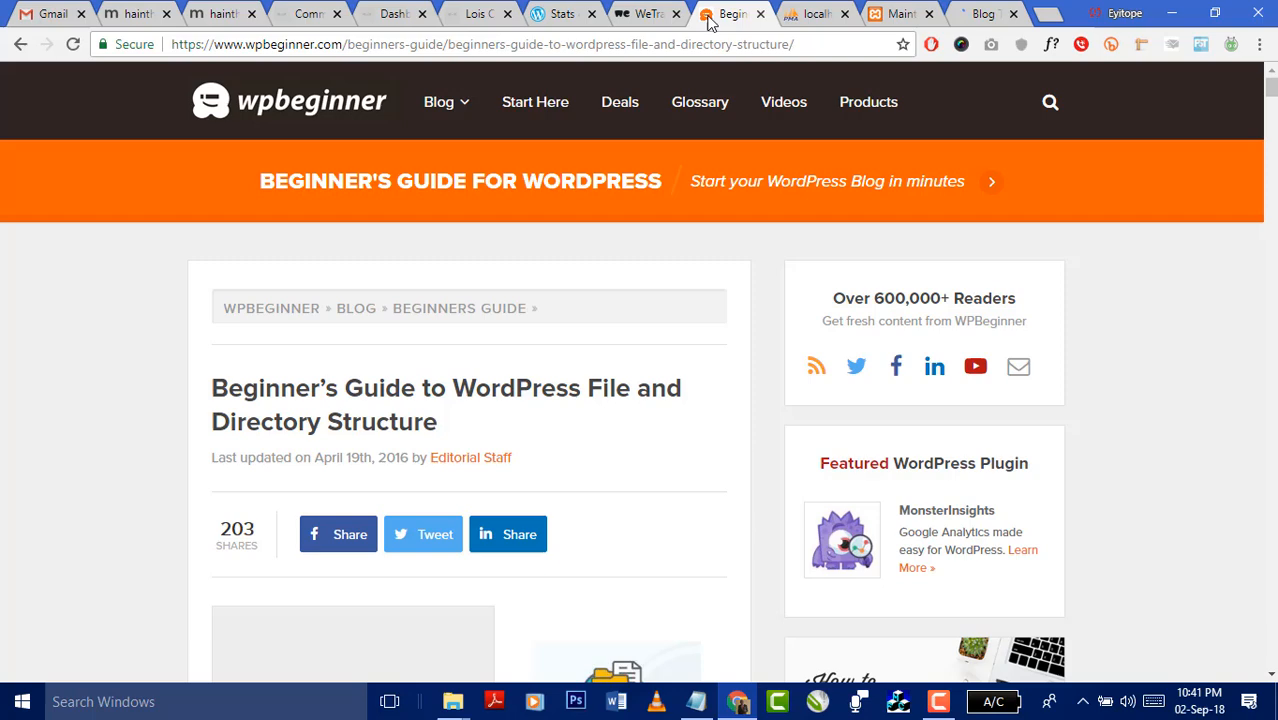
click(640, 14)
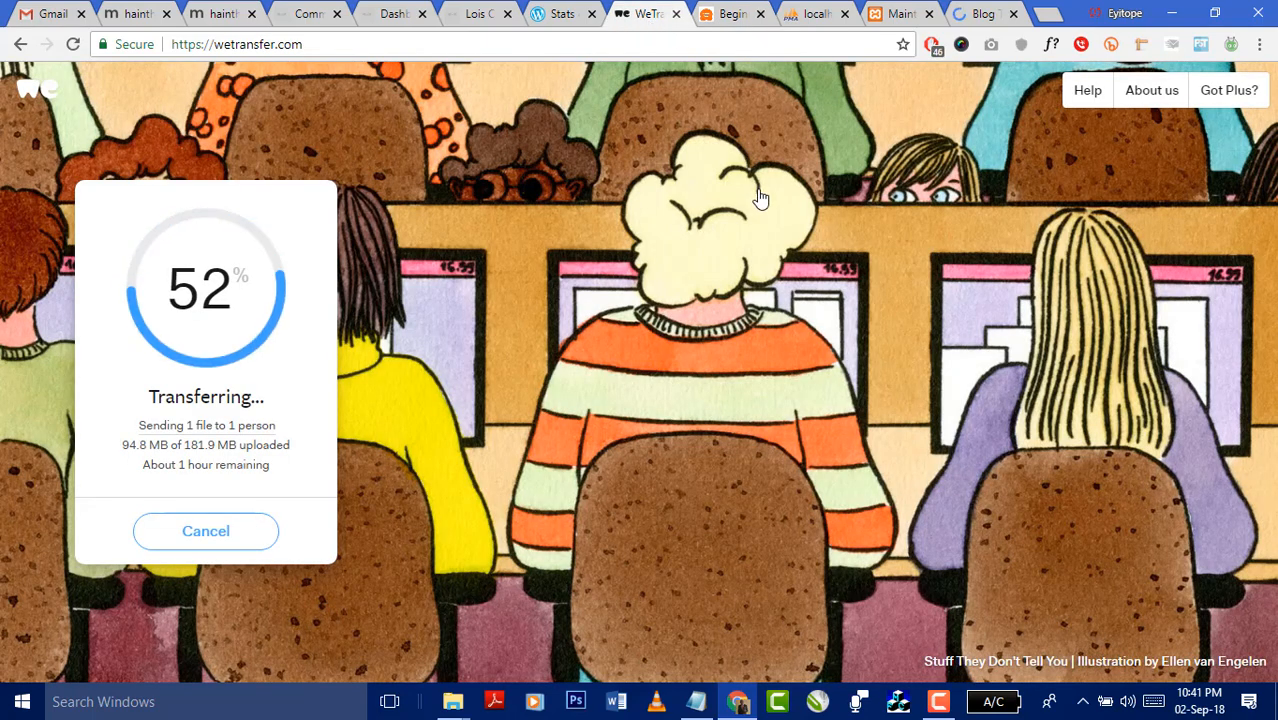
click(893, 14)
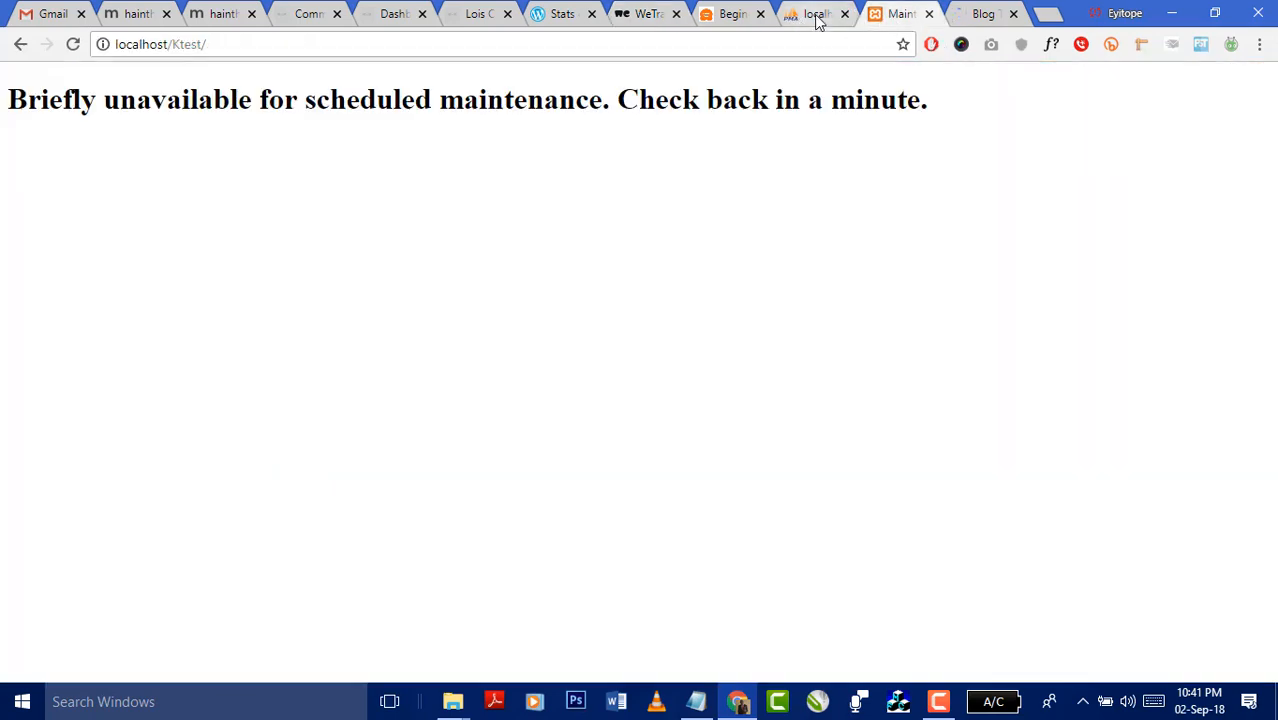
click(813, 16)
- Open localhost/RAMPAGE and scroll its home page down and back up
click(851, 45)
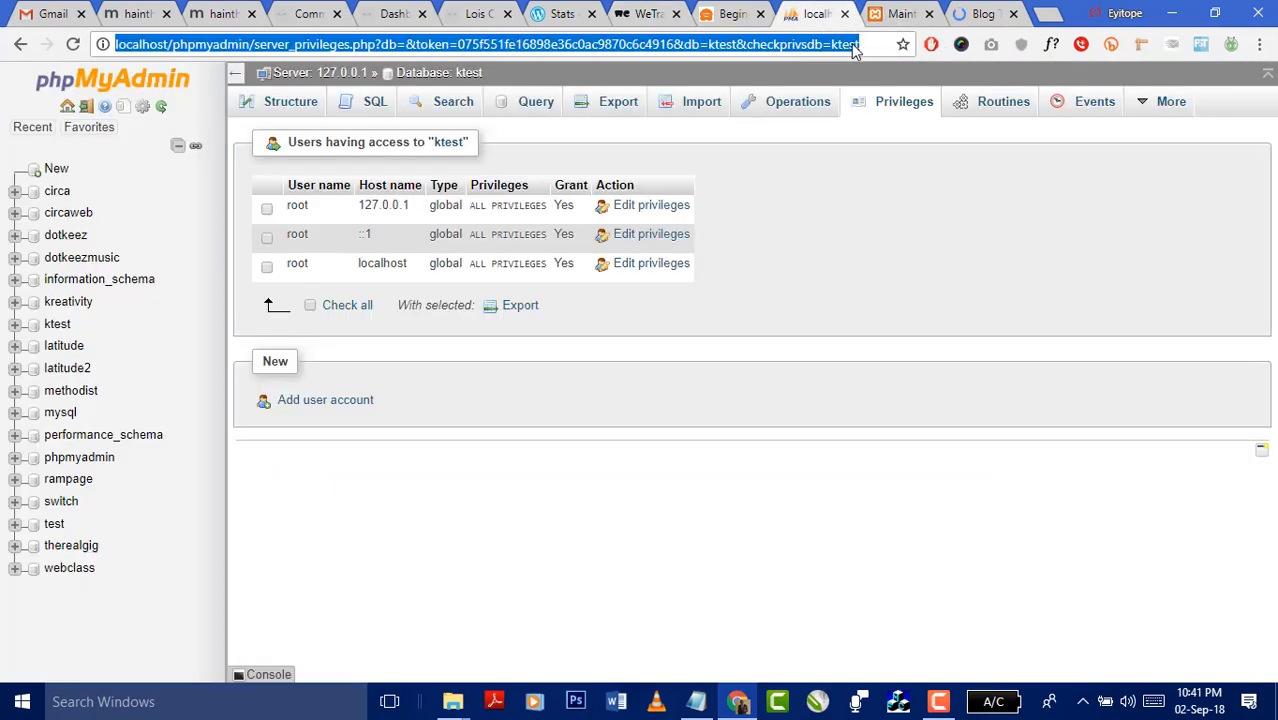
text(local)
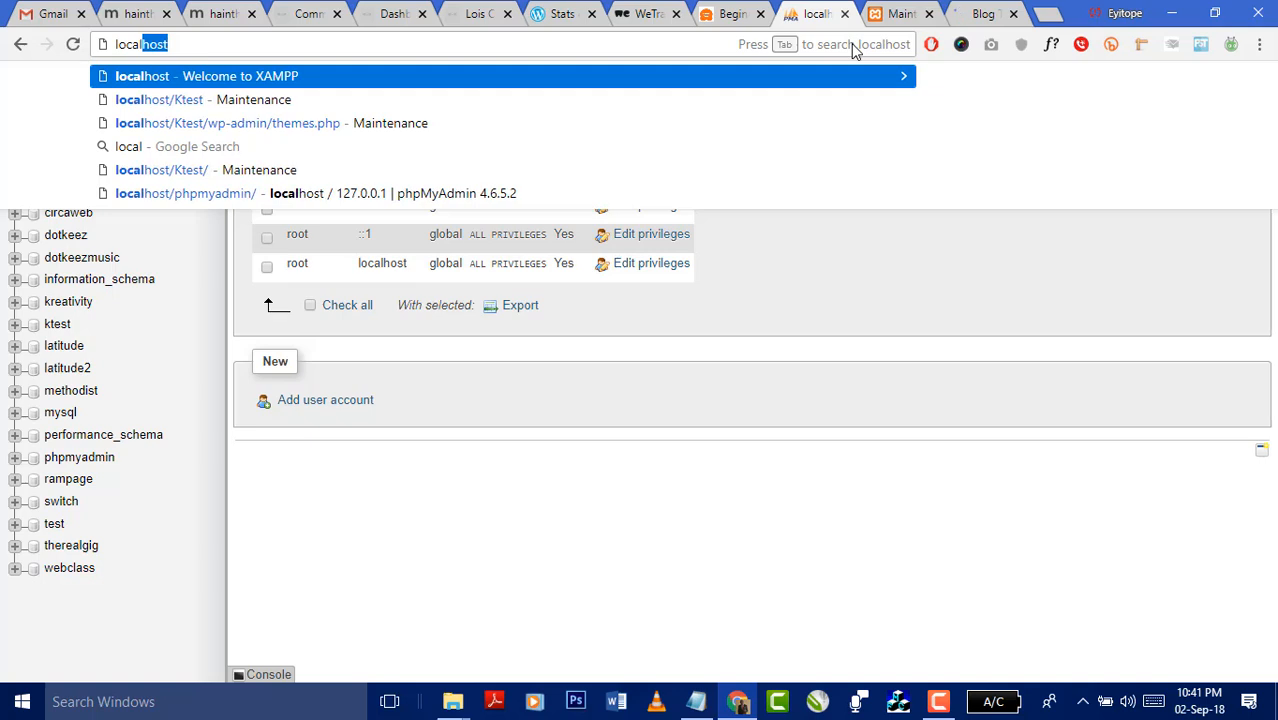
text(host/)
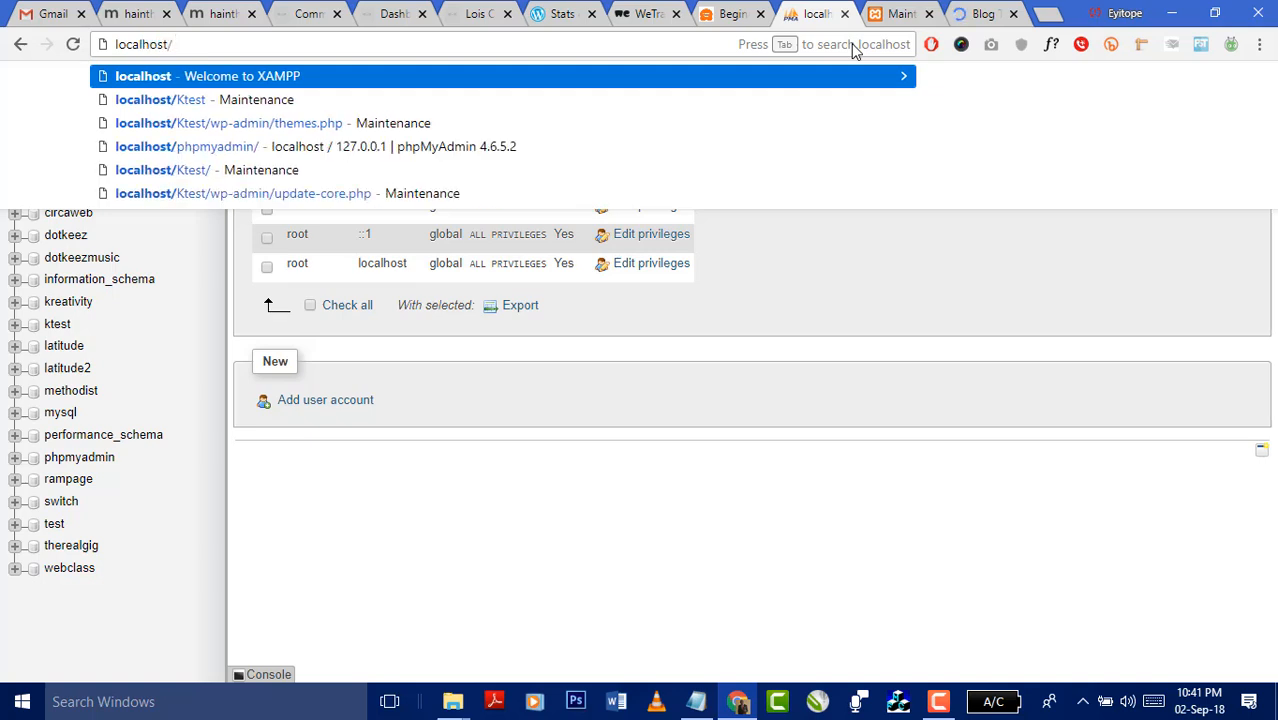
text(RAMPAGE)
key(Return)
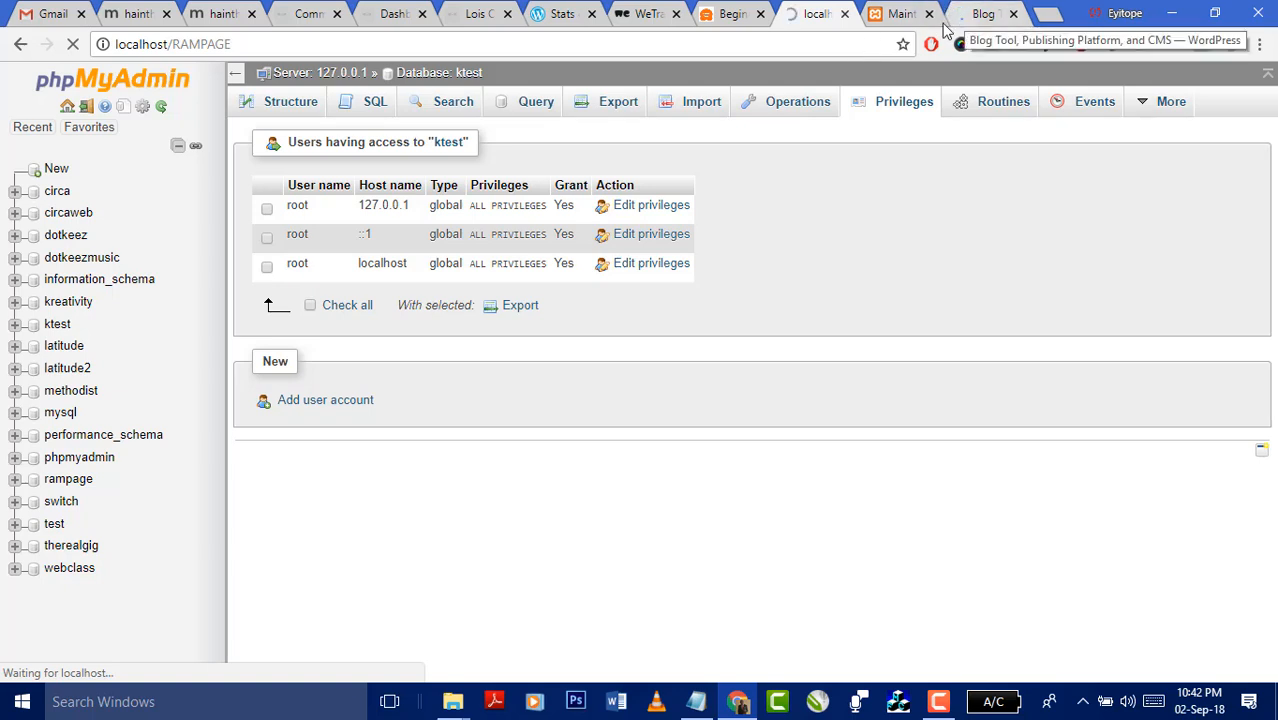
mouse_move(452, 701)
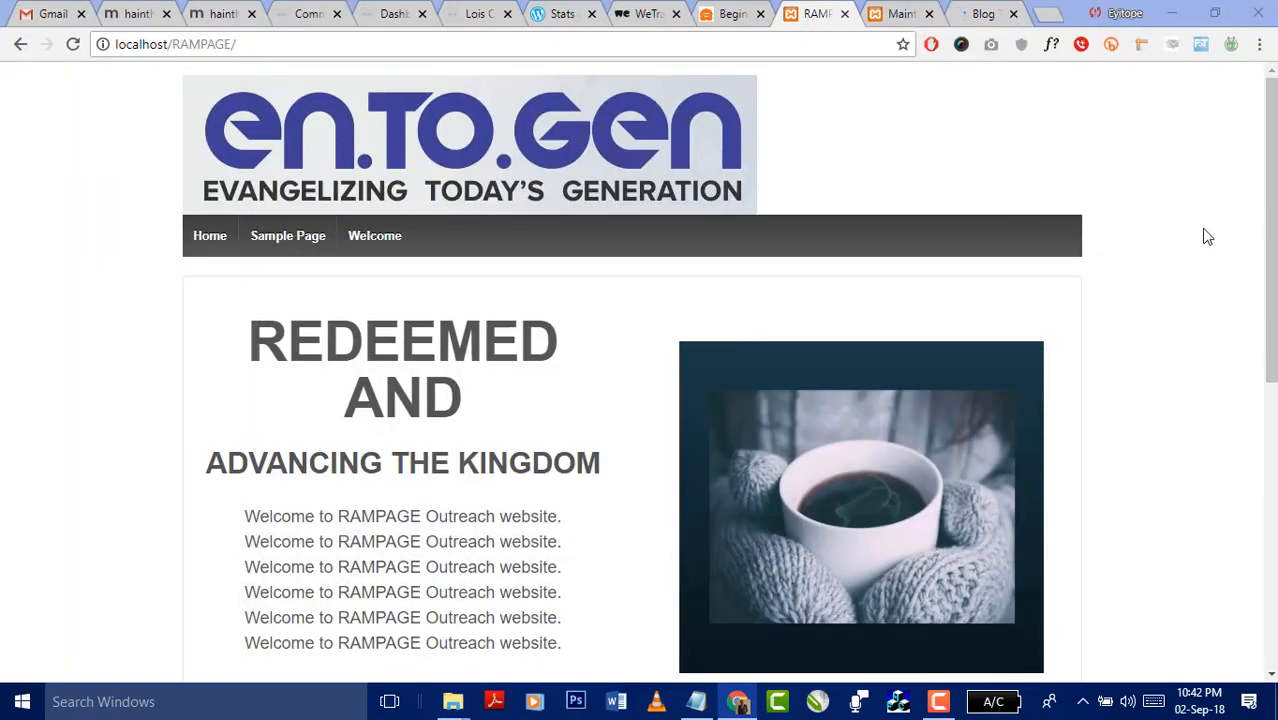
scroll(1180, 245, down, 6)
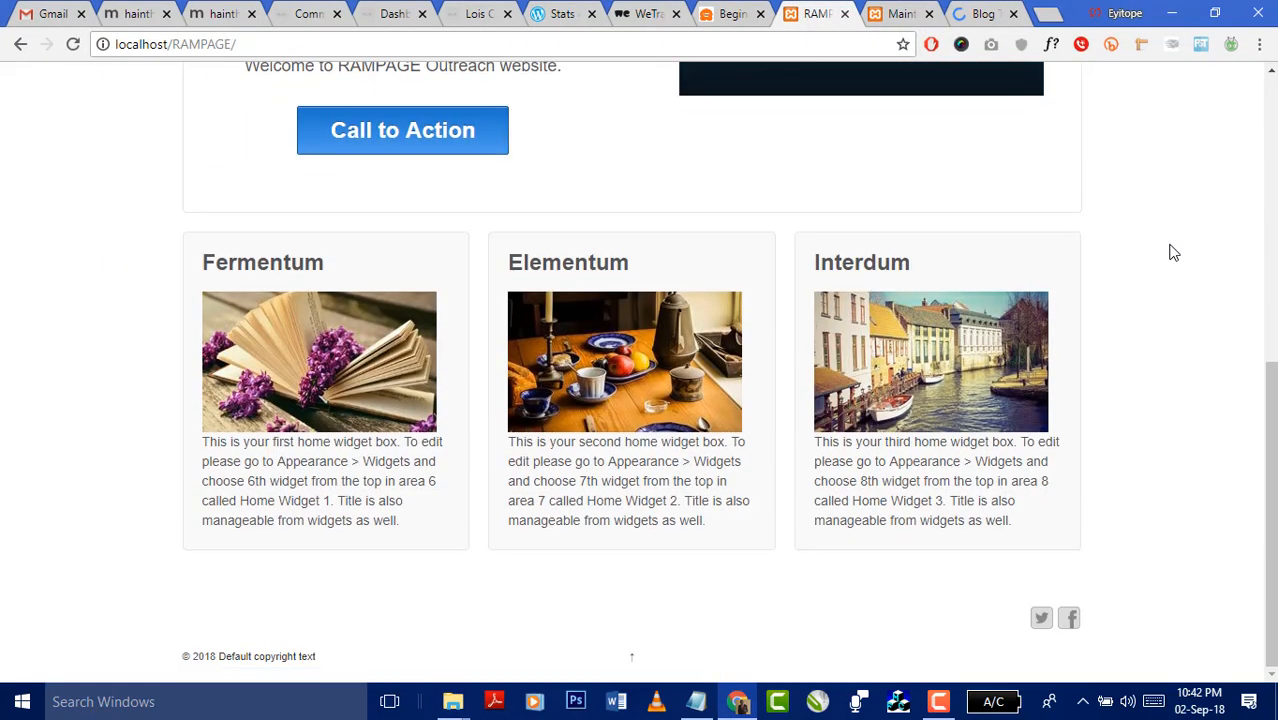
scroll(1172, 256, up, 6)
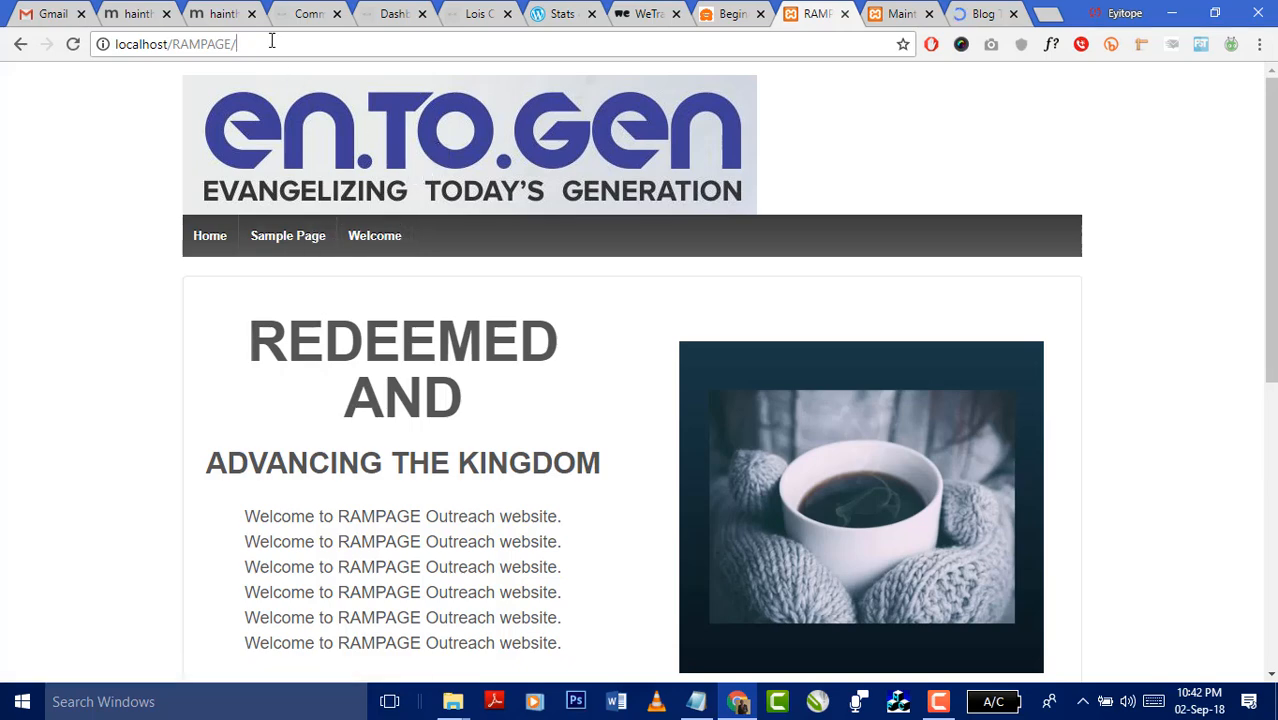
- Select 'RAMPAGE' in the address, then bring up the Ktest wp-config.php in Sublime Text
drag(271, 41, 173, 44)
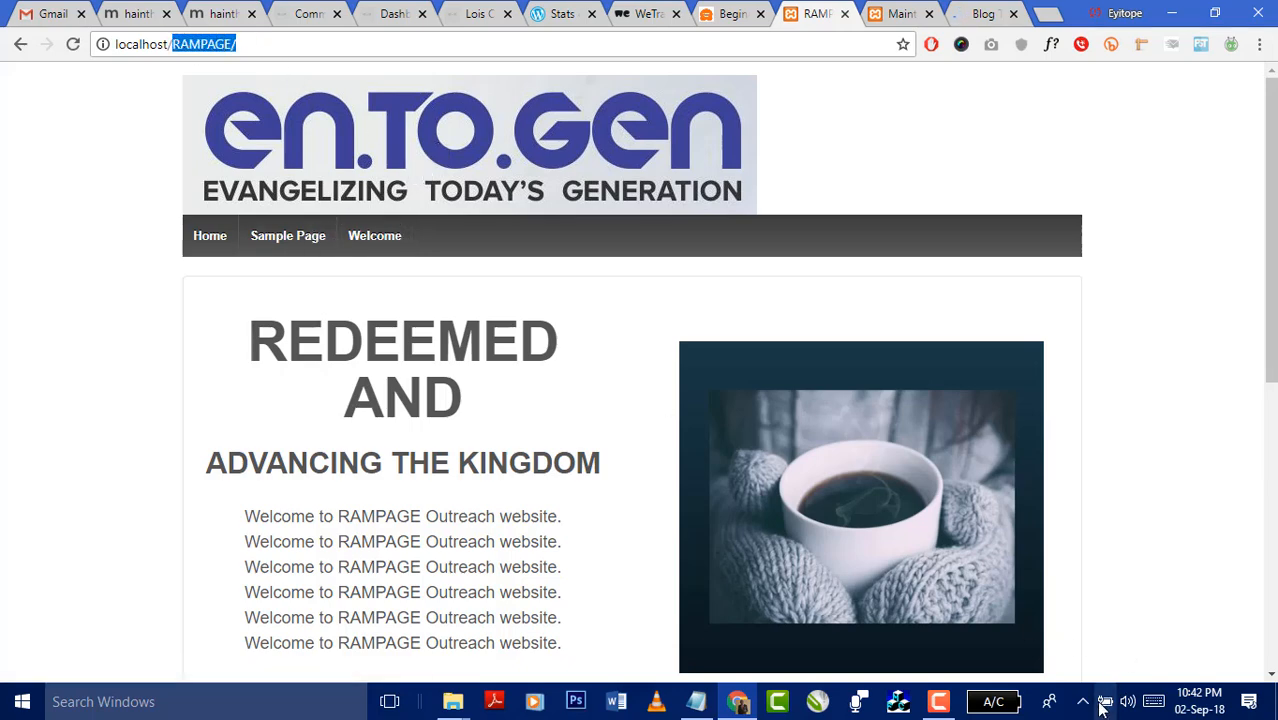
mouse_move(945, 702)
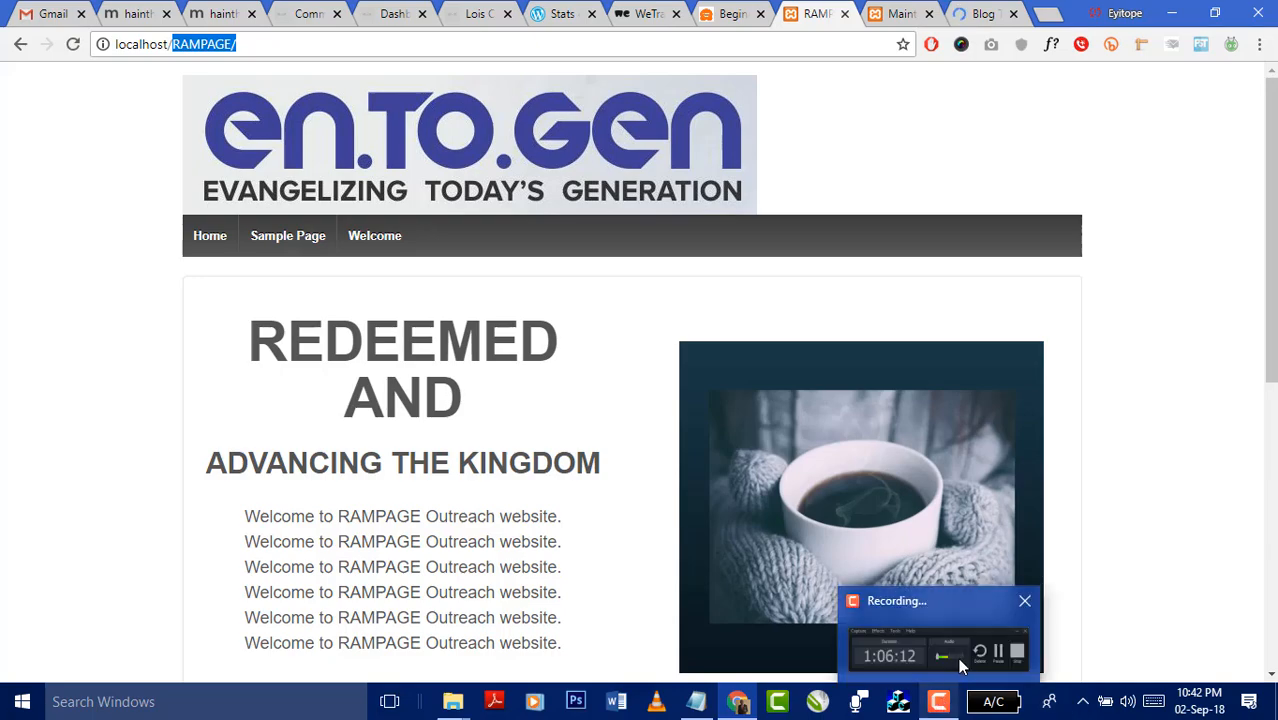
click(960, 666)
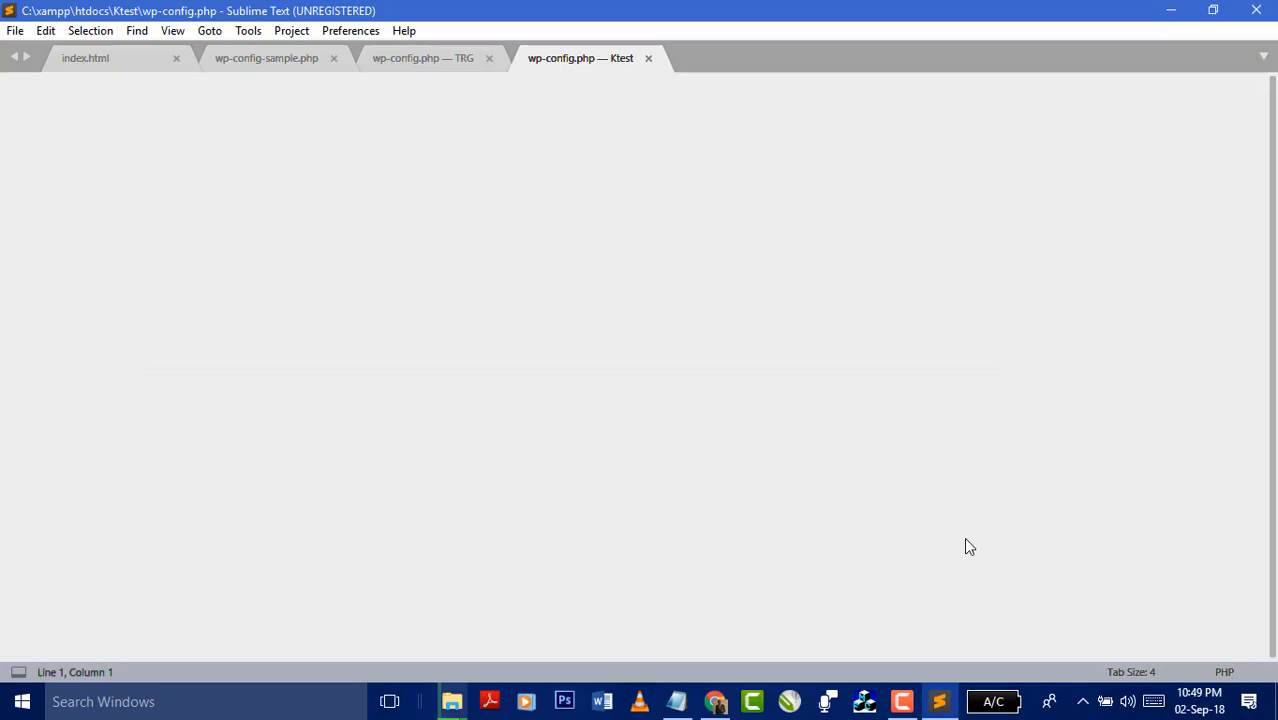
- Review wp-config.php, including the DB_NAME line at line 23, then close Sublime Text
scroll(363, 405, down, 1)
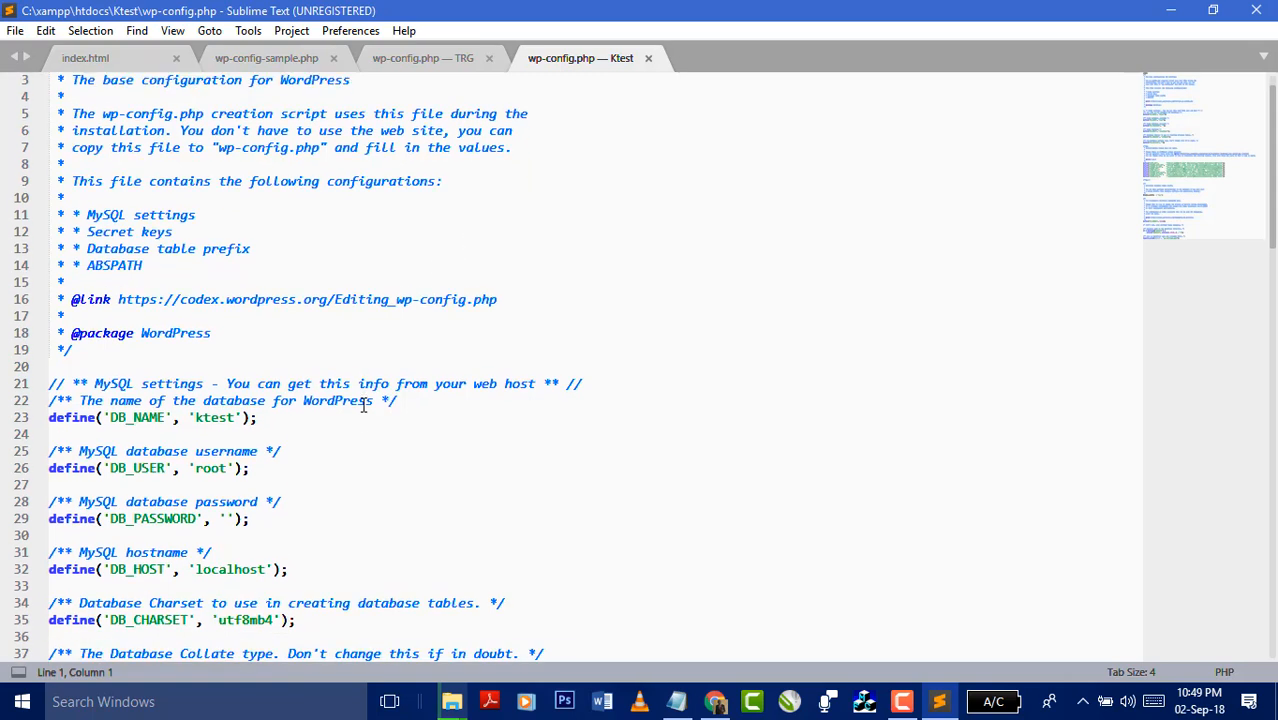
scroll(363, 405, down, 1)
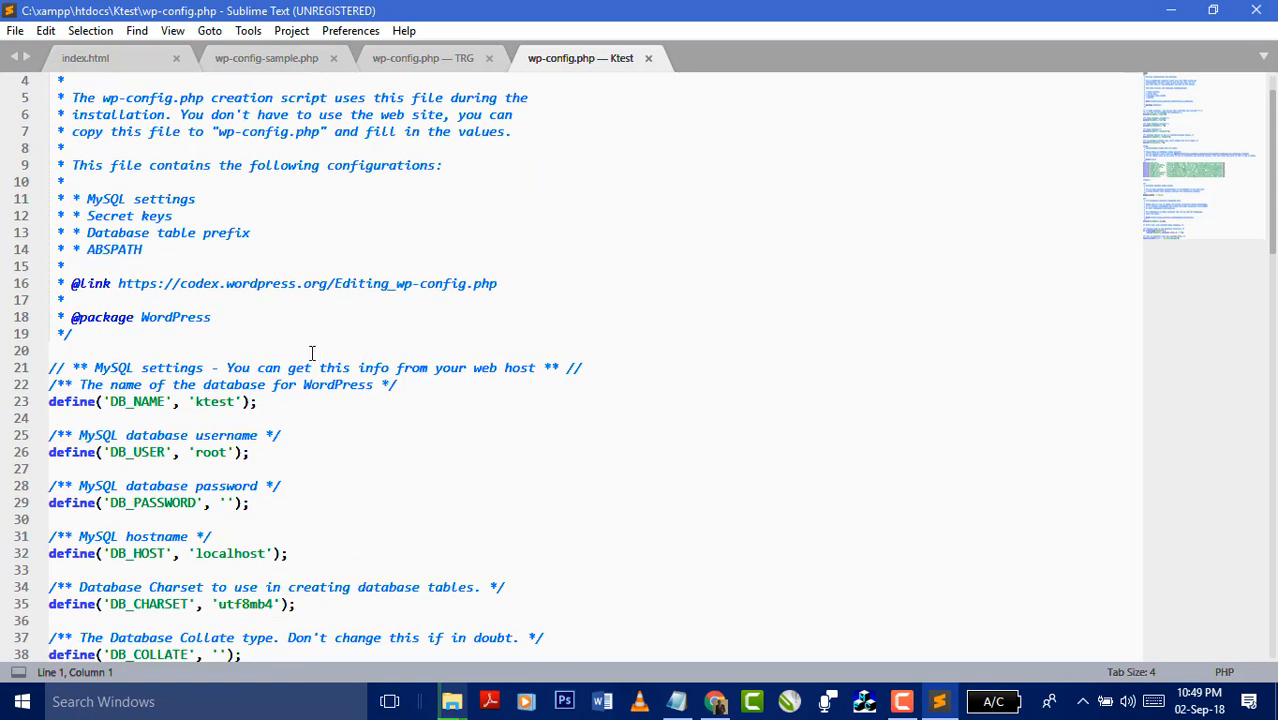
drag(245, 401, 88, 401)
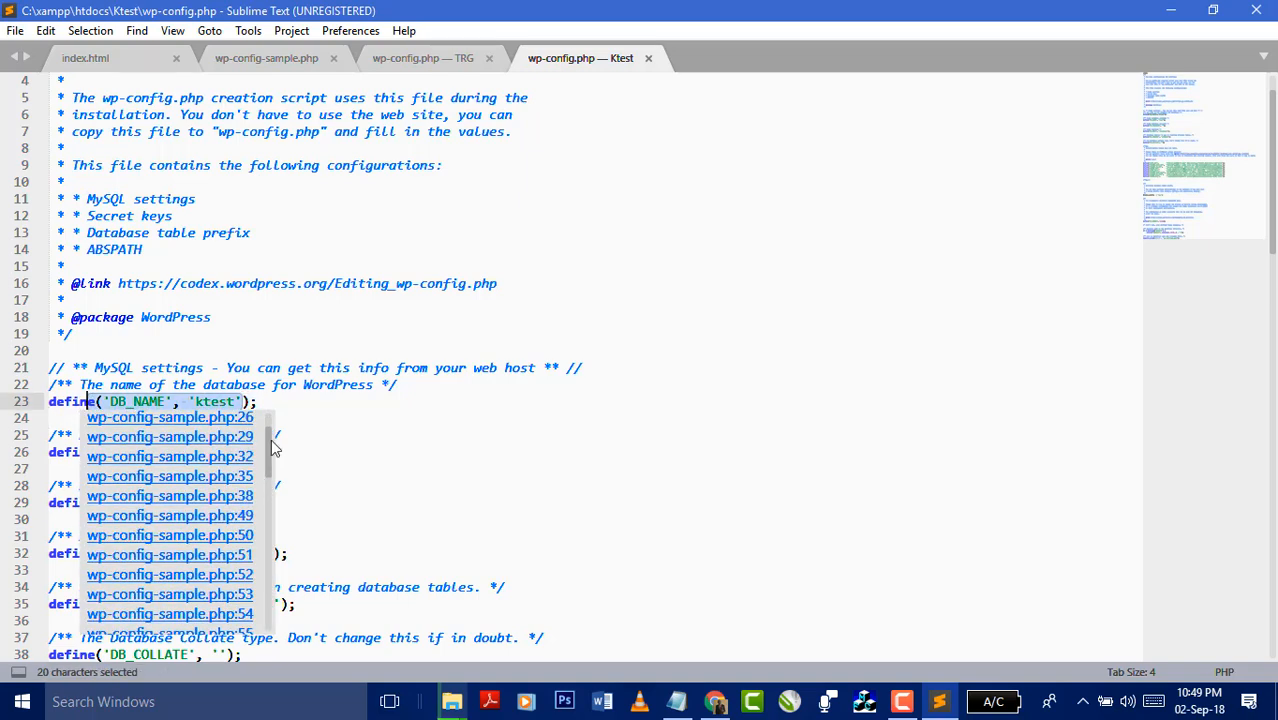
click(356, 402)
scroll(356, 405, down, 4)
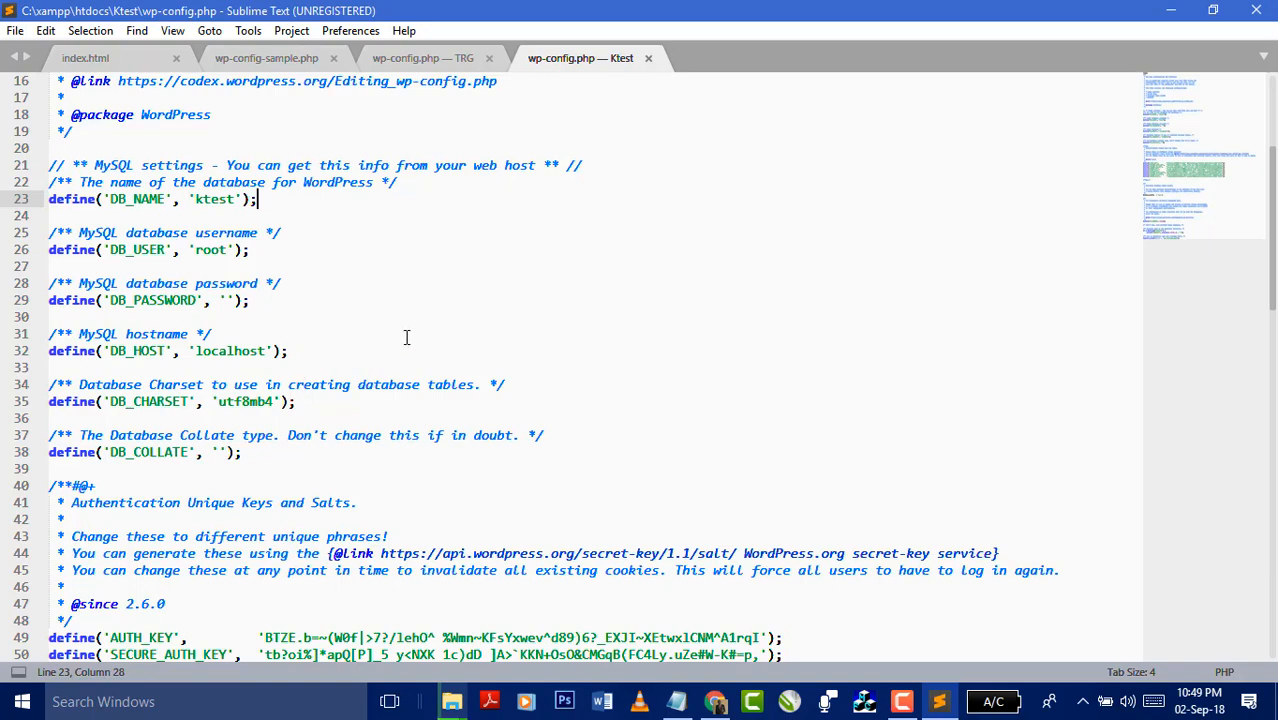
scroll(382, 370, down, 4)
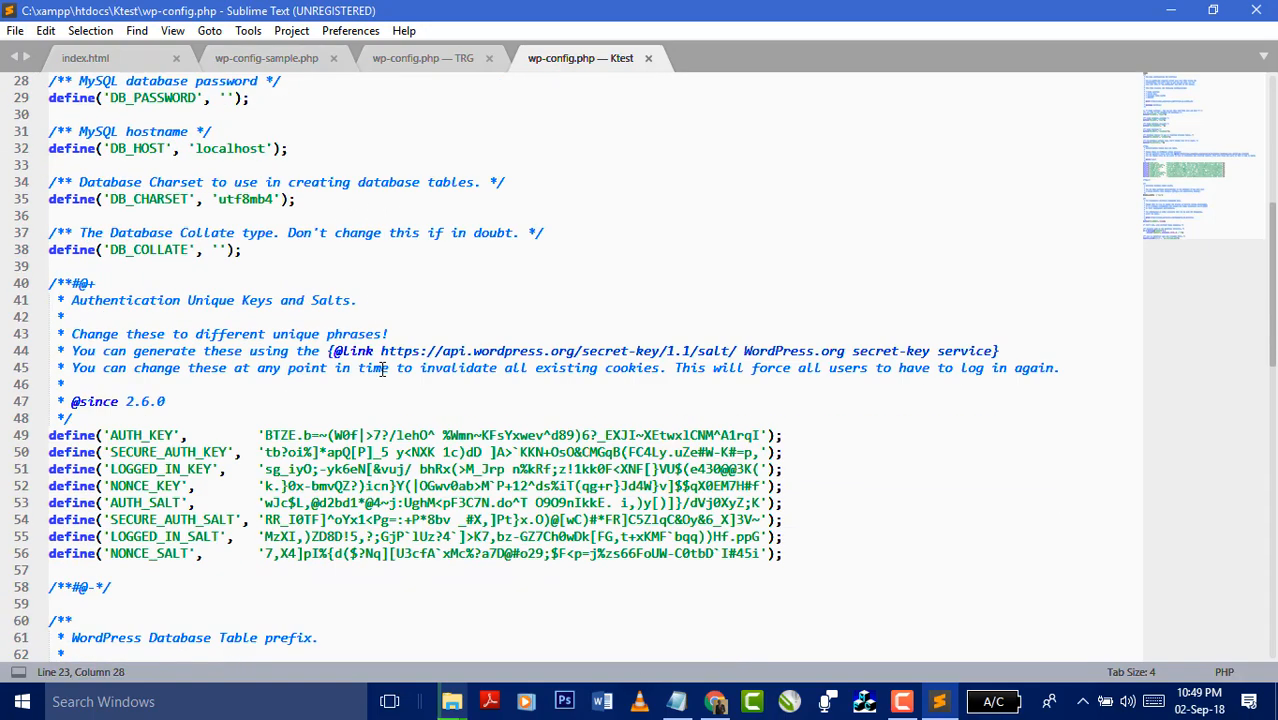
scroll(382, 370, down, 8)
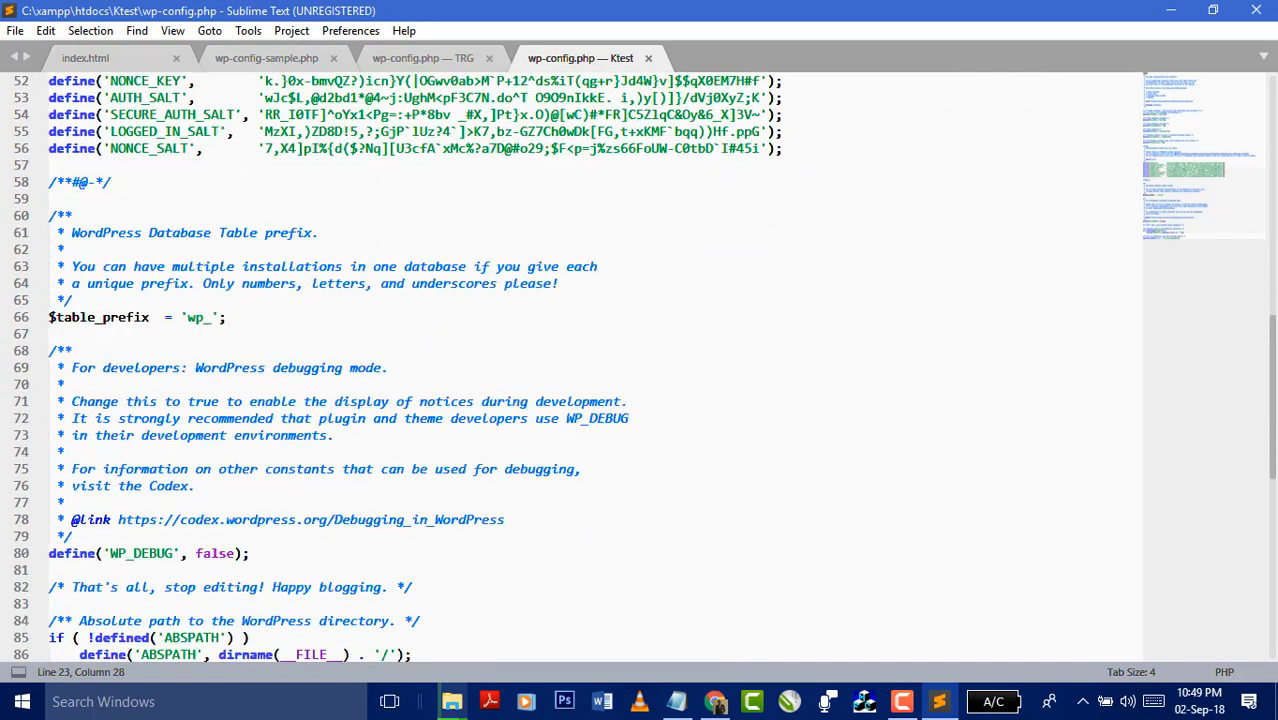
click(1256, 11)
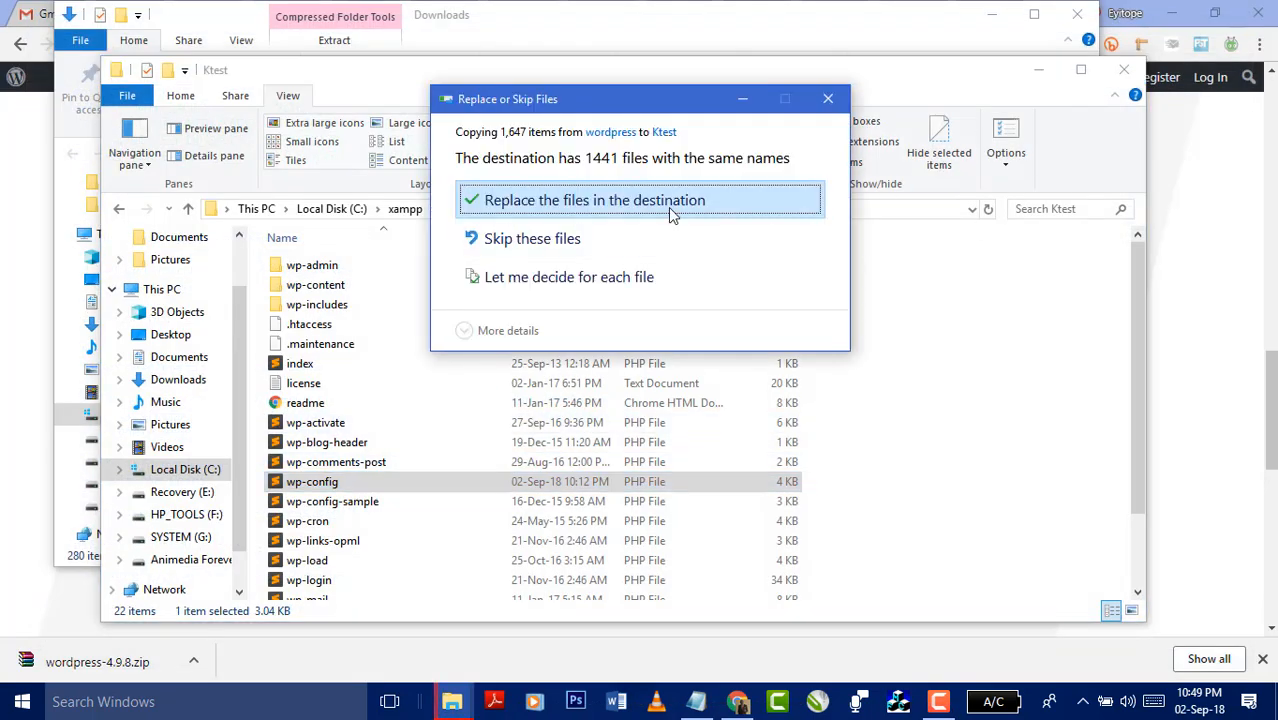
- Replace the existing Ktest files with the new WordPress files, then return to Chrome
click(588, 207)
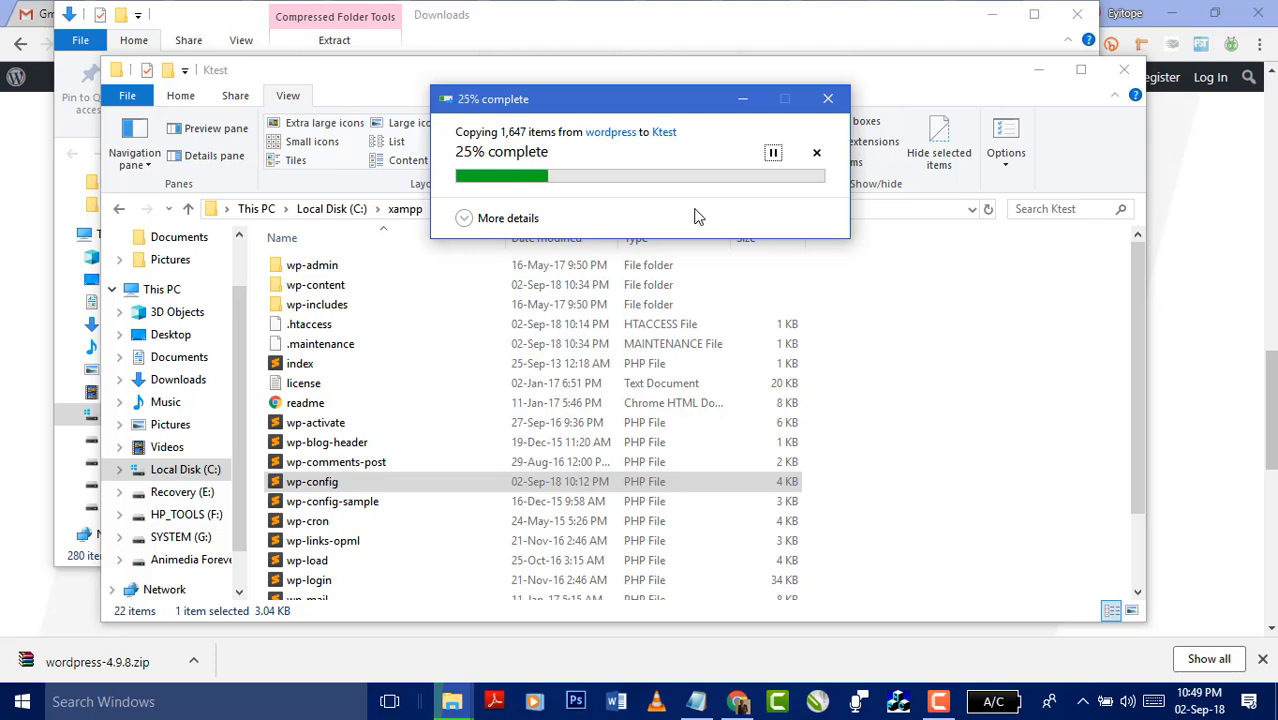
click(1199, 315)
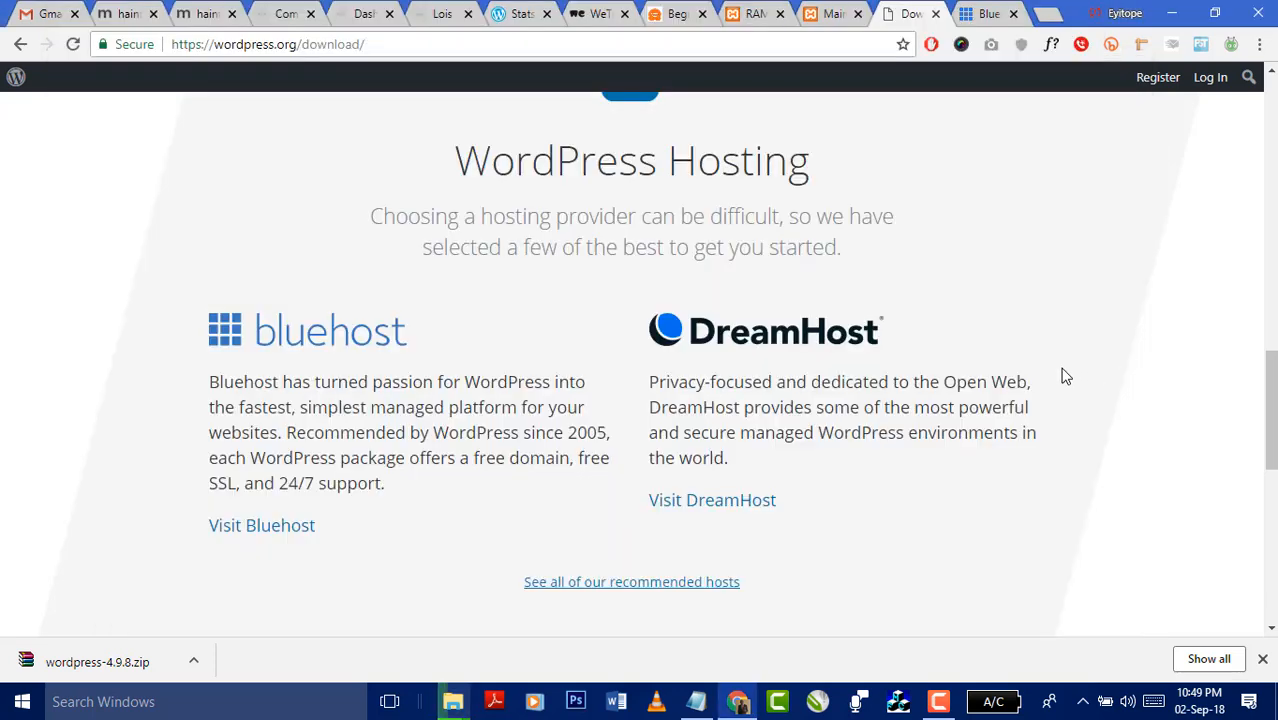
- Close the wordpress.org Download tab and select 'SSL' on the Bluehost page
scroll(1061, 374, up, 10)
click(936, 14)
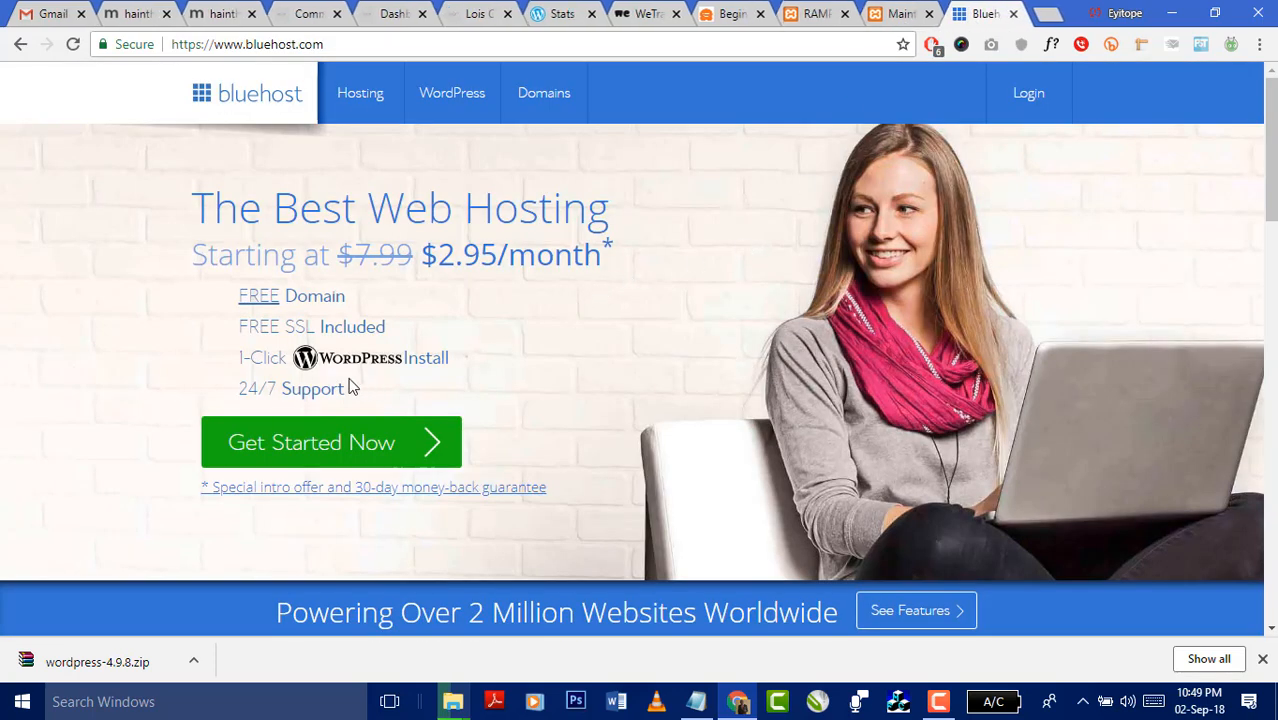
double_click(312, 324)
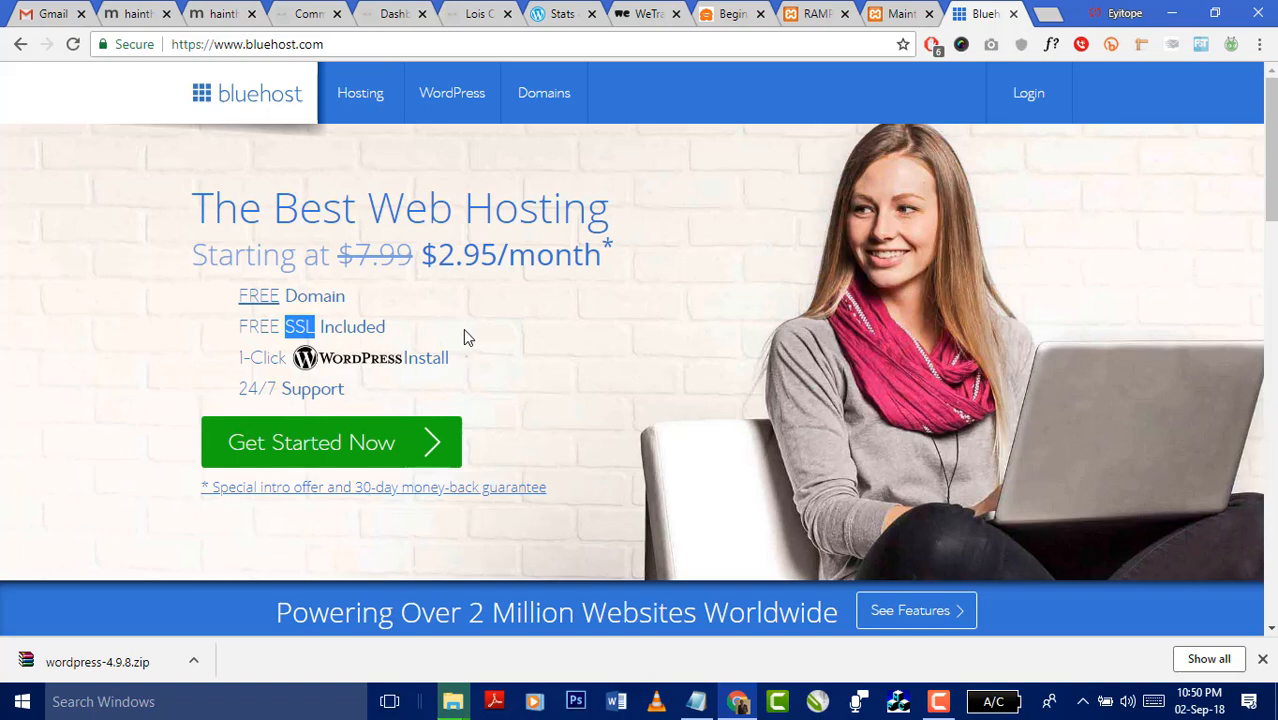
- Scroll through the Bluehost homepage to review its hosting offers
scroll(576, 359, down, 3)
scroll(546, 360, down, 1)
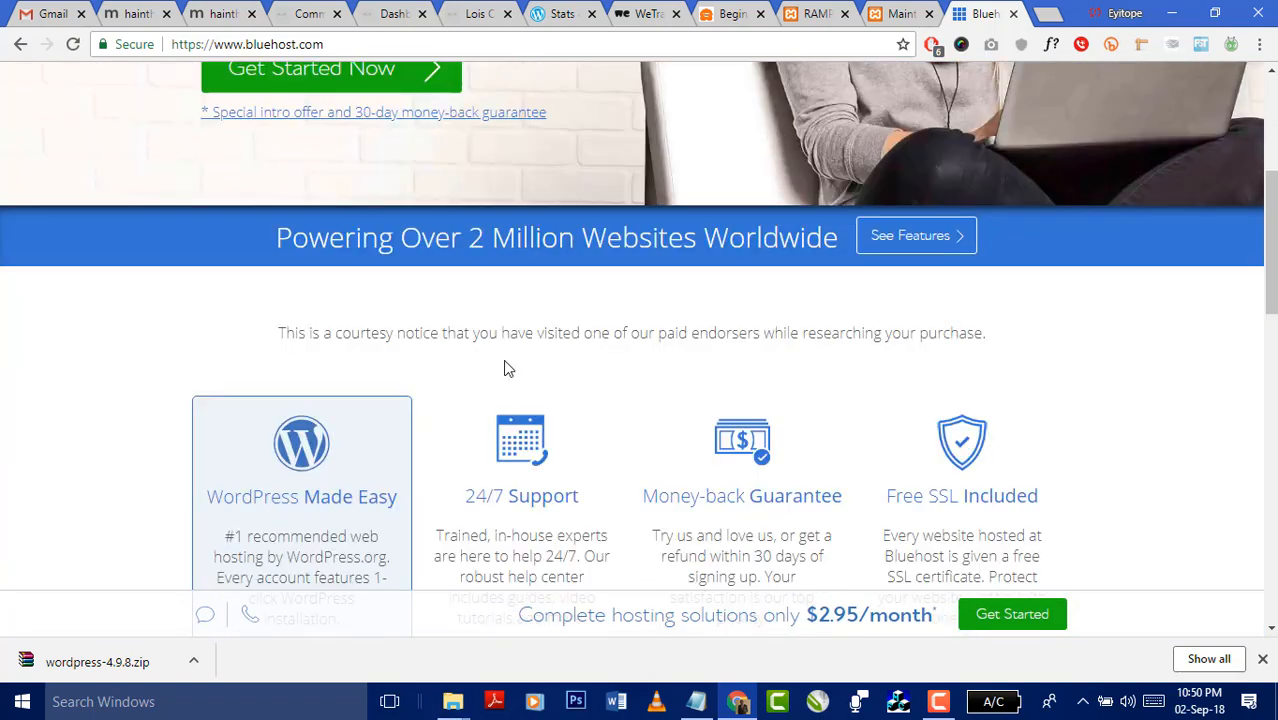
scroll(510, 362, down, 2)
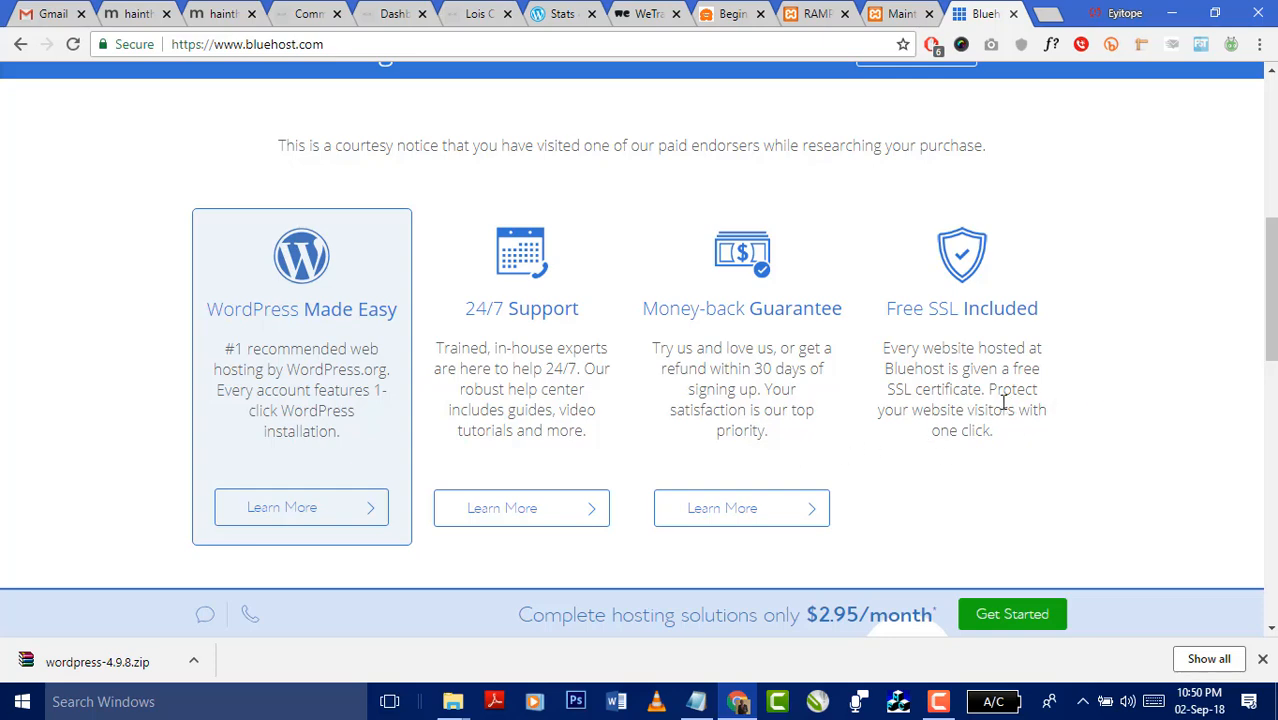
scroll(1010, 395, down, 3)
scroll(1036, 354, down, 3)
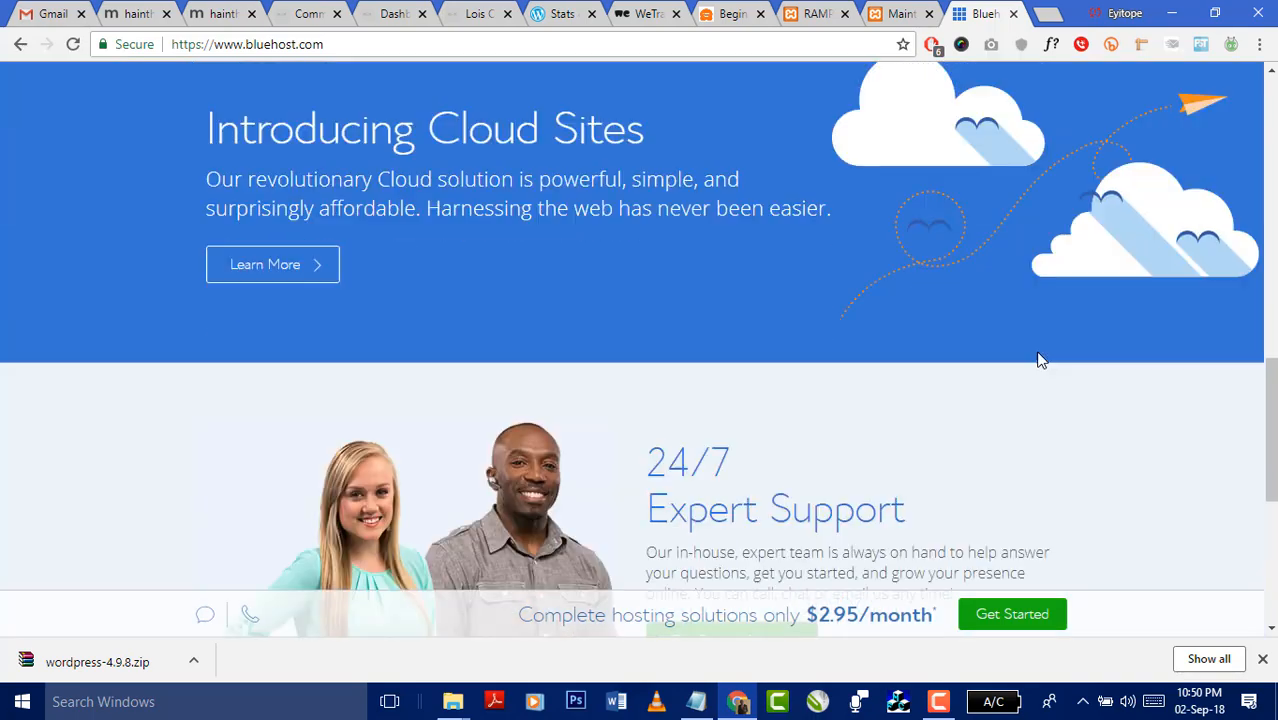
scroll(1038, 360, down, 2)
scroll(1012, 407, down, 2)
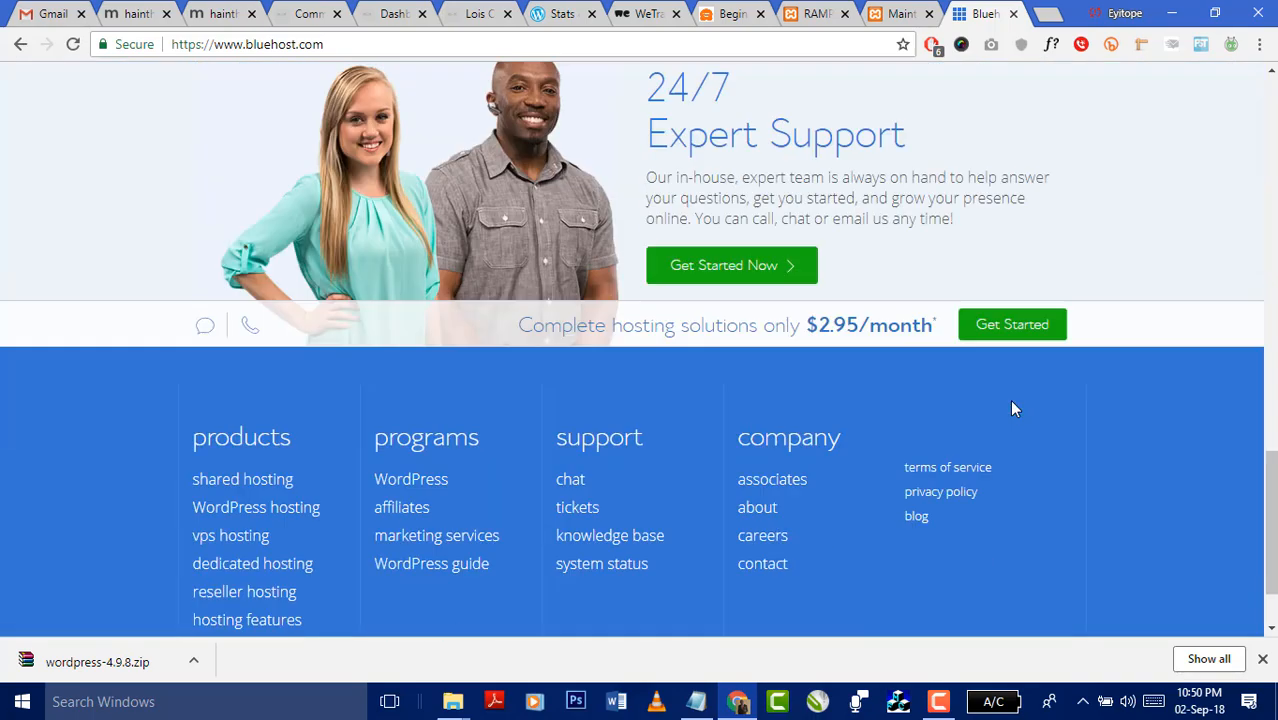
scroll(866, 450, down, 1)
scroll(866, 450, up, 2)
scroll(866, 452, down, 2)
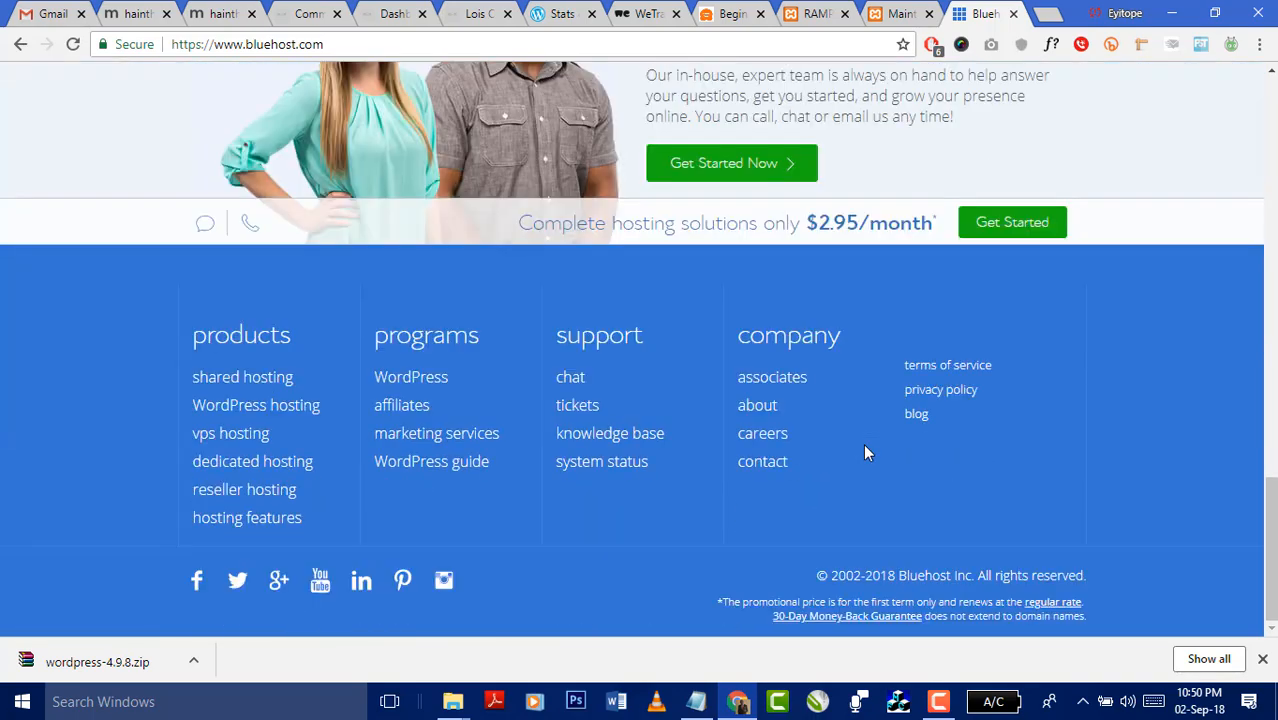
scroll(863, 443, up, 15)
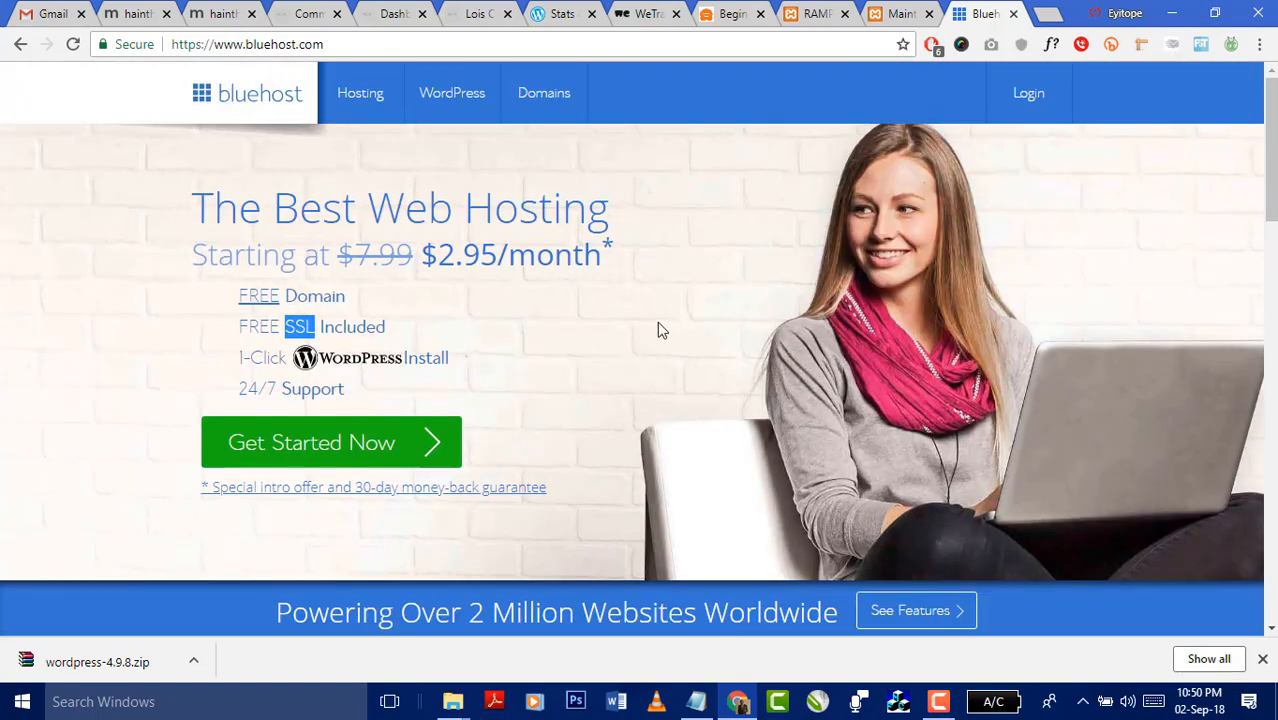
- Open Bluehost's WordPress Hosting page, then reload the local Ktest site
mouse_move(442, 92)
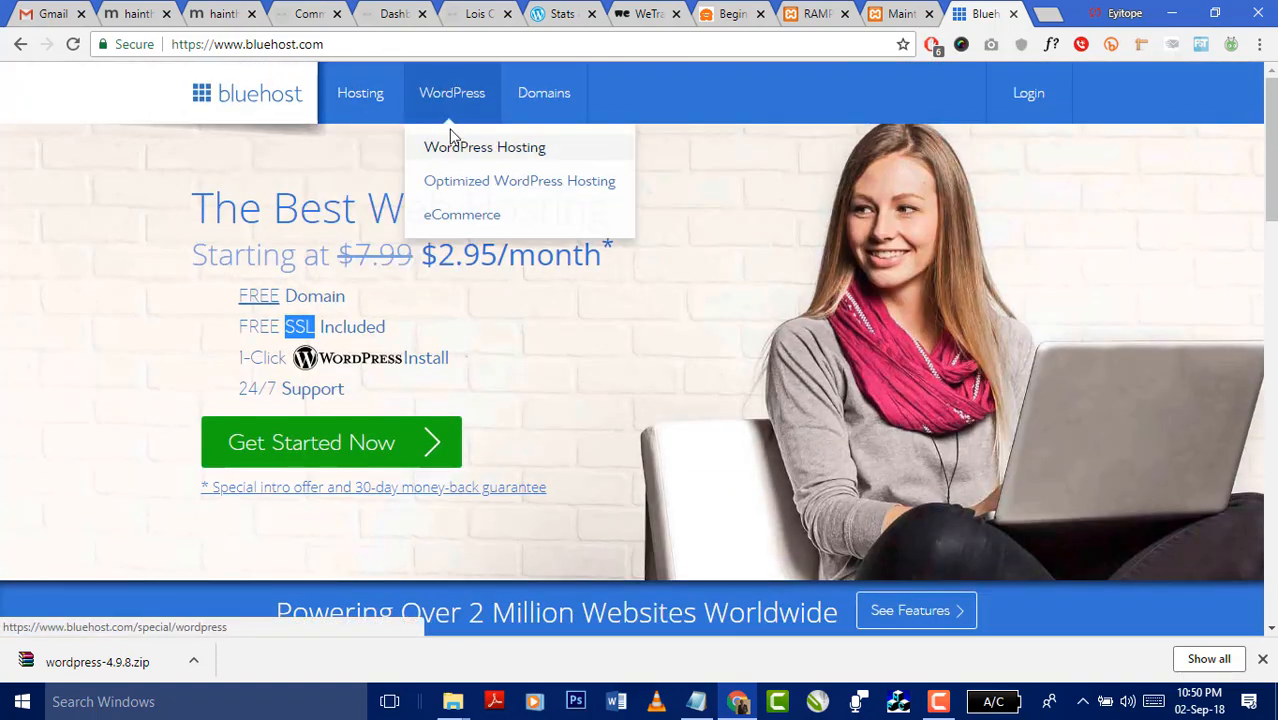
click(451, 93)
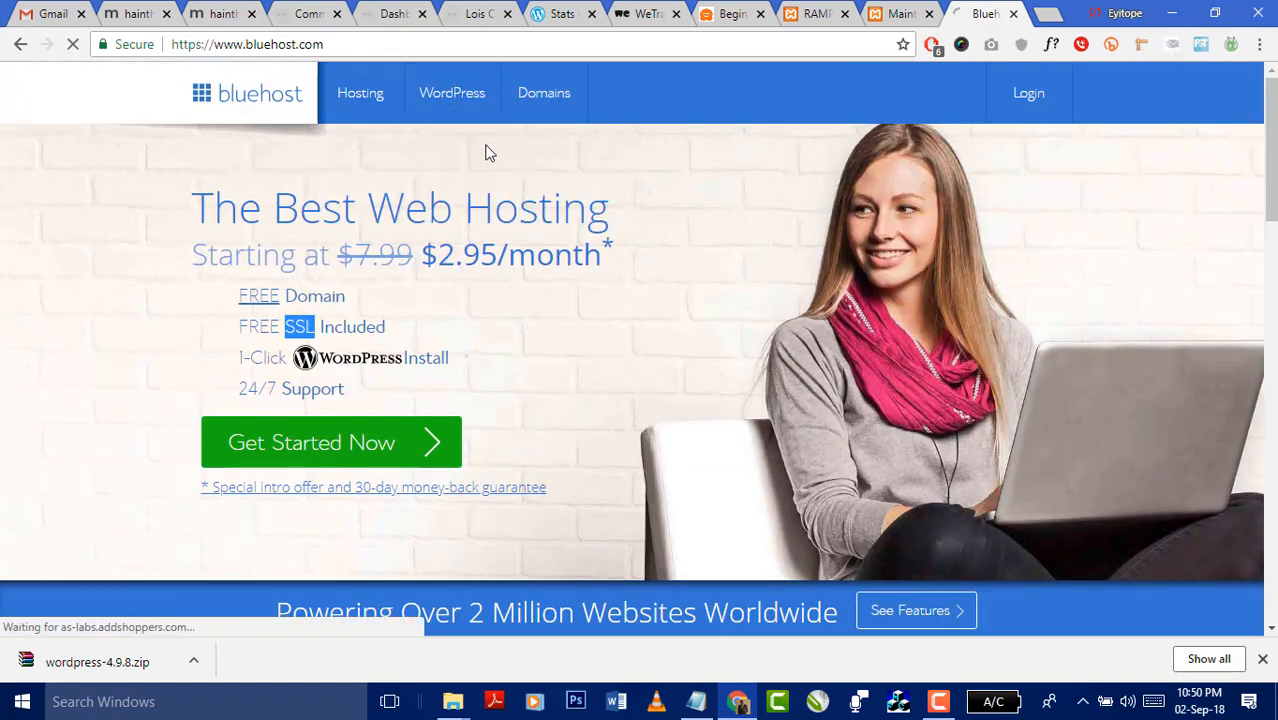
click(899, 13)
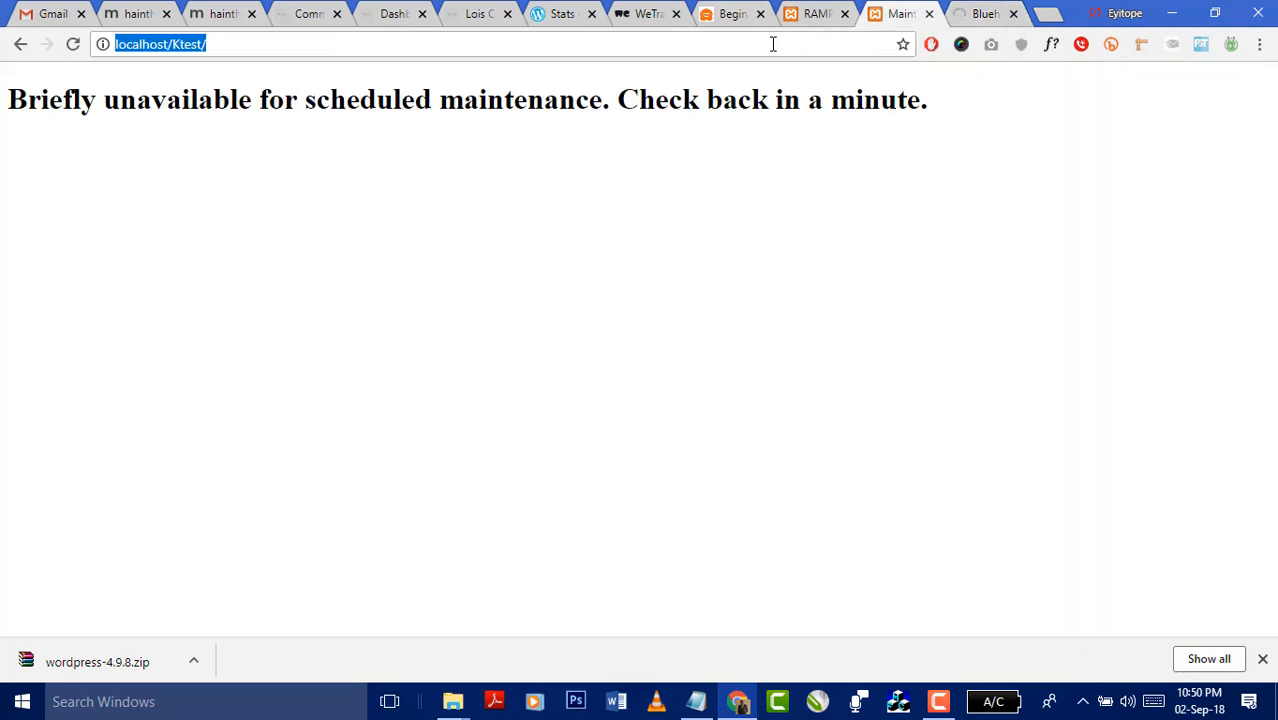
click(72, 44)
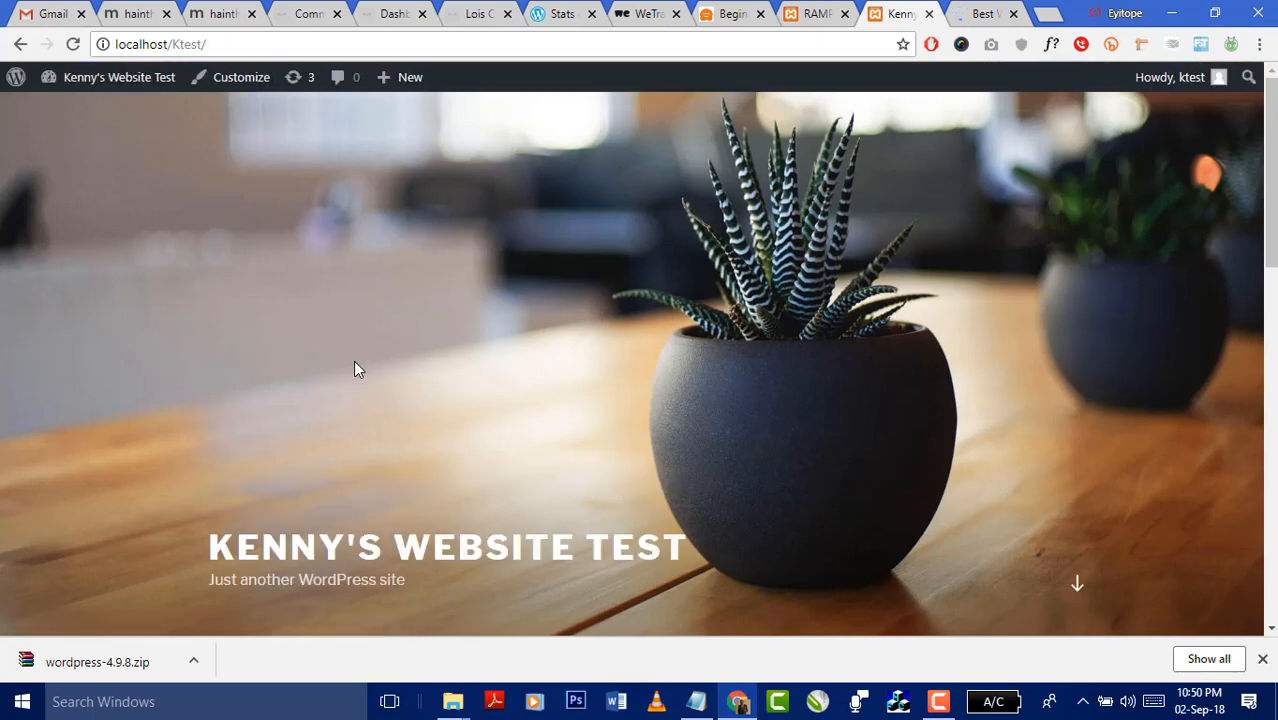
- Scroll the Kenny's Website Test front page and dismiss Chrome's downloads bar
scroll(451, 288, down, 10)
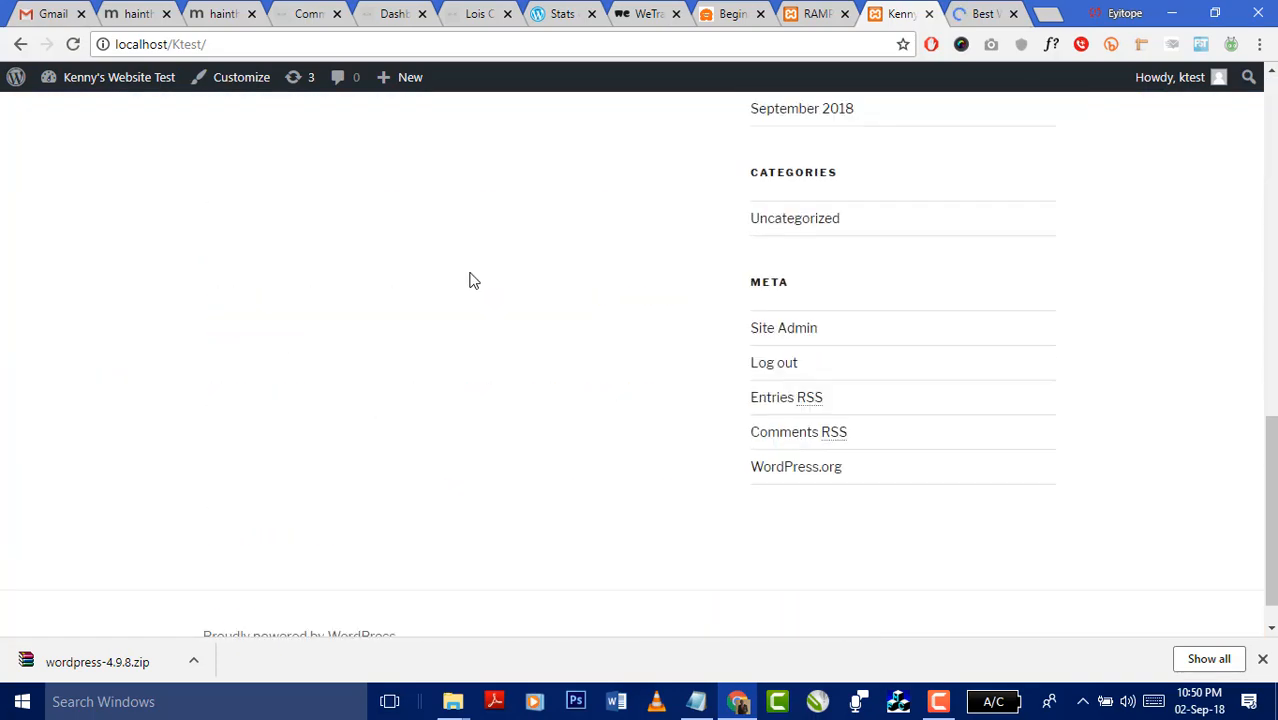
scroll(473, 280, down, 1)
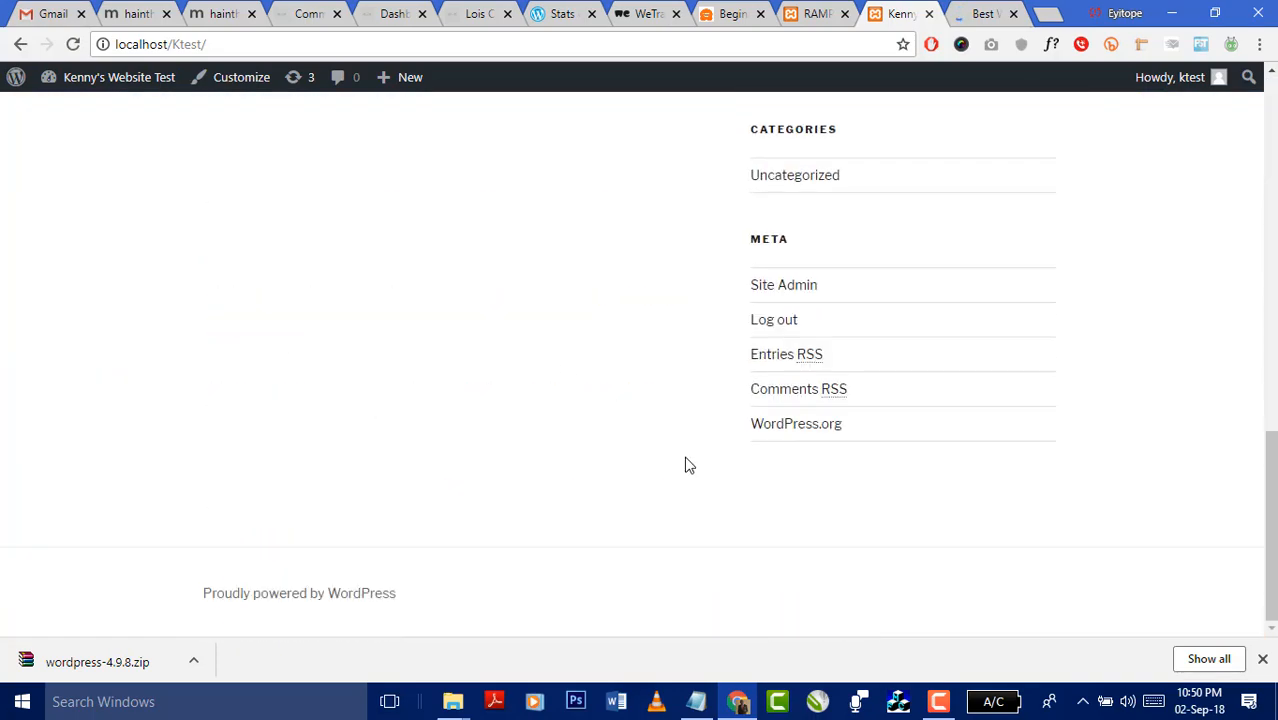
click(1261, 659)
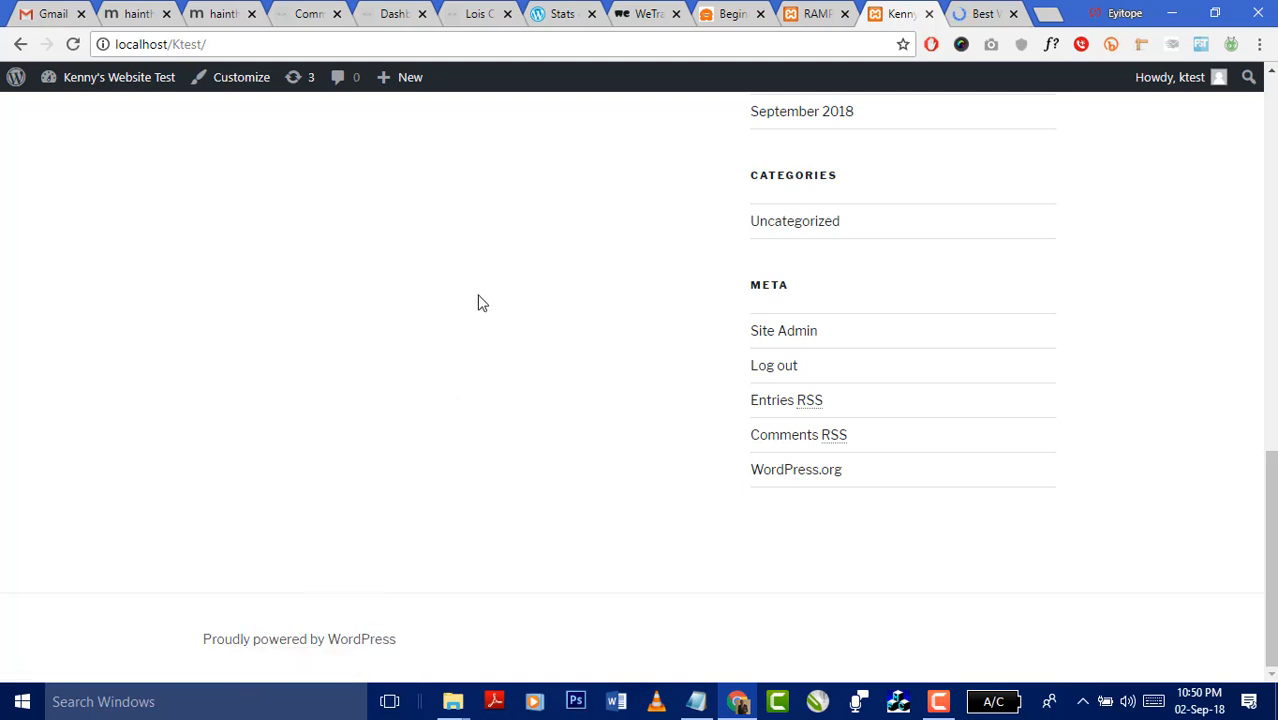
scroll(477, 298, up, 20)
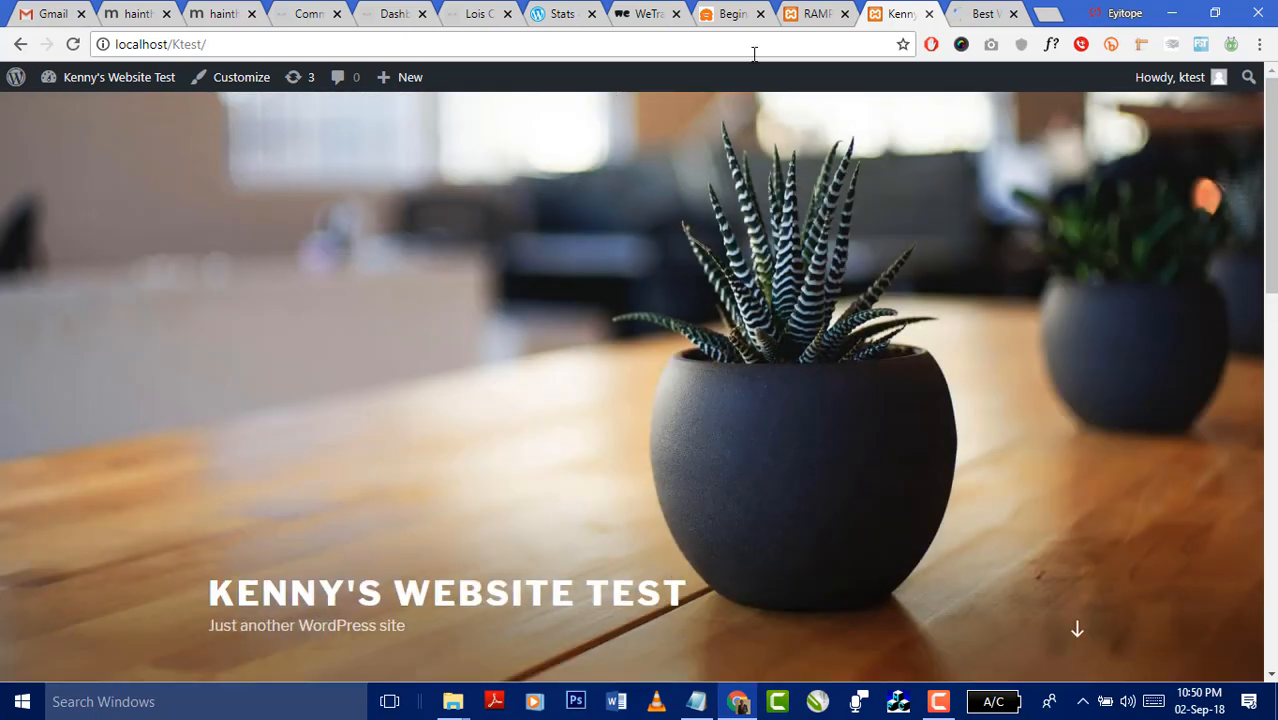
- Close the RAMPAGE tab and permanently delete the wordpress-4.9.8 archive
click(808, 19)
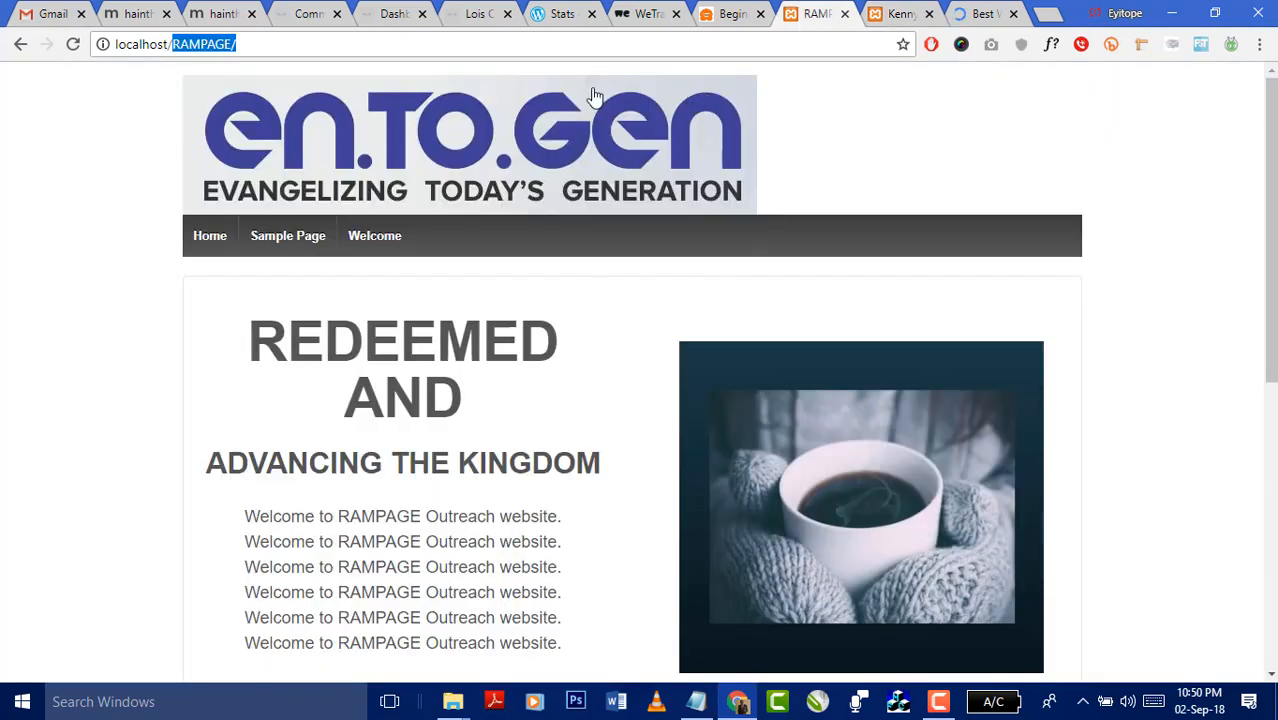
click(845, 14)
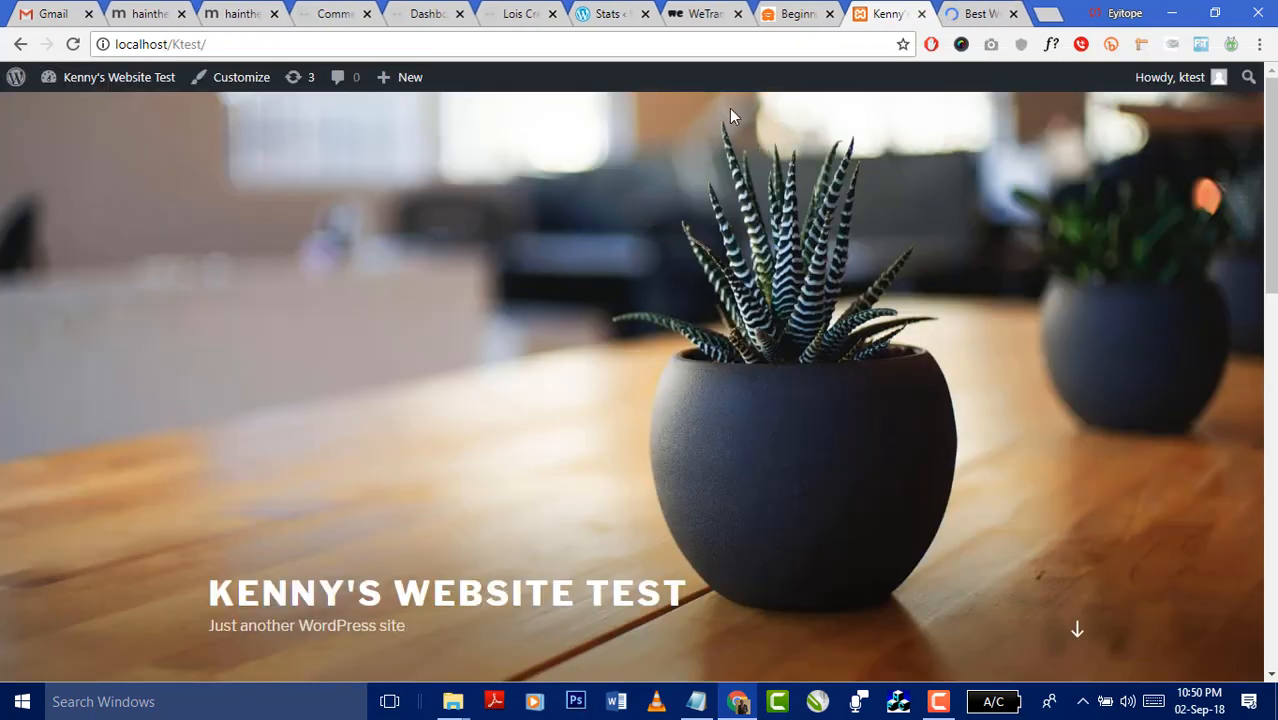
click(452, 701)
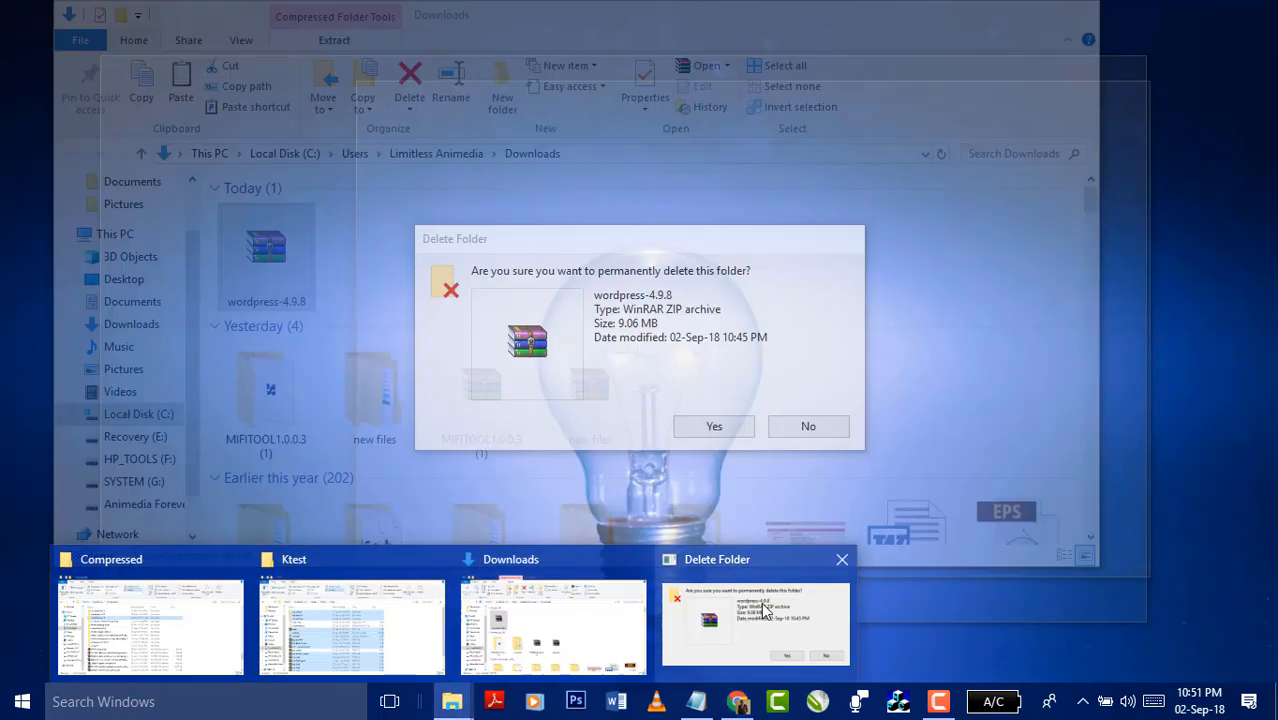
click(755, 620)
click(716, 430)
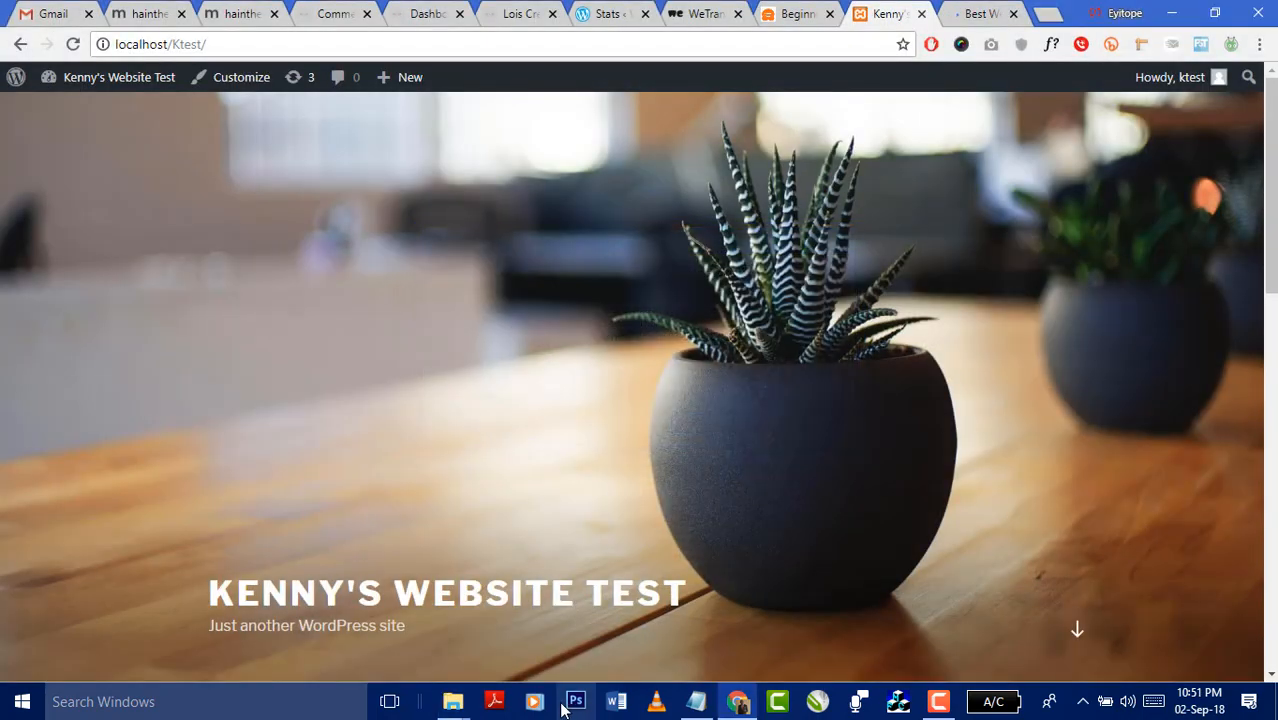
- Look over the Ktest folder, then return to the Ktest site and select its address
click(452, 701)
click(425, 614)
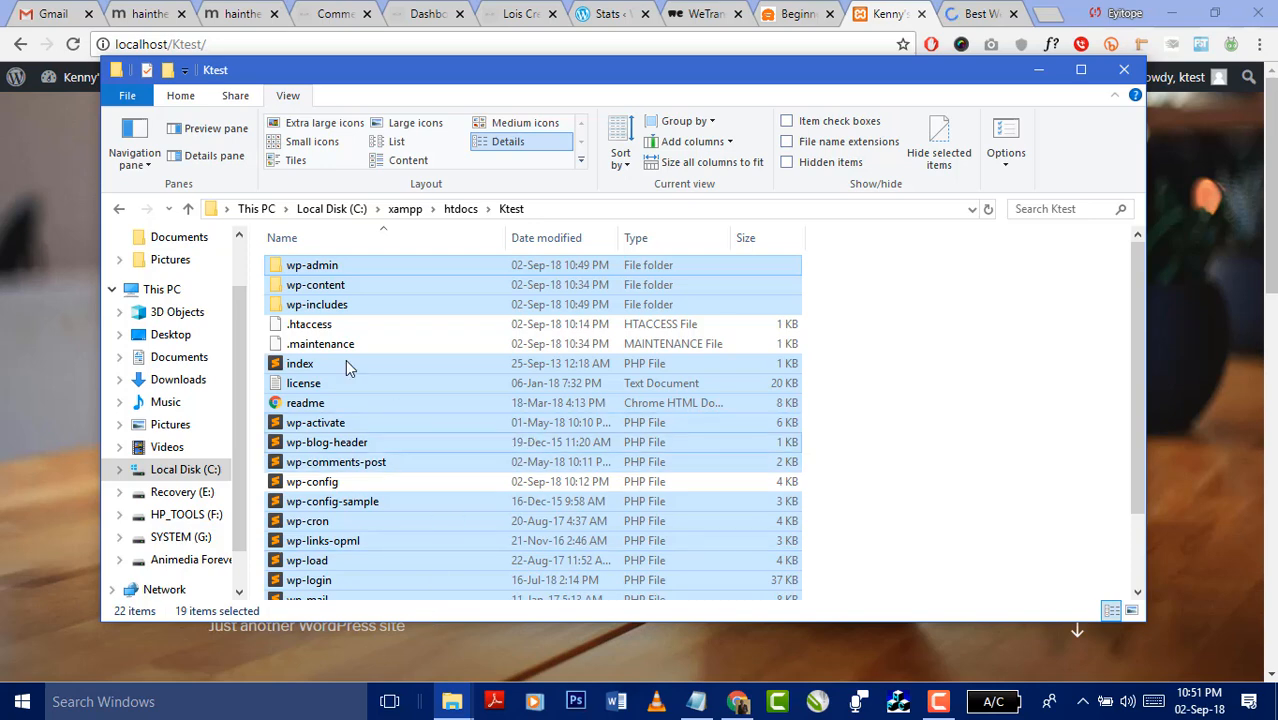
scroll(422, 528, down, 2)
scroll(396, 453, up, 2)
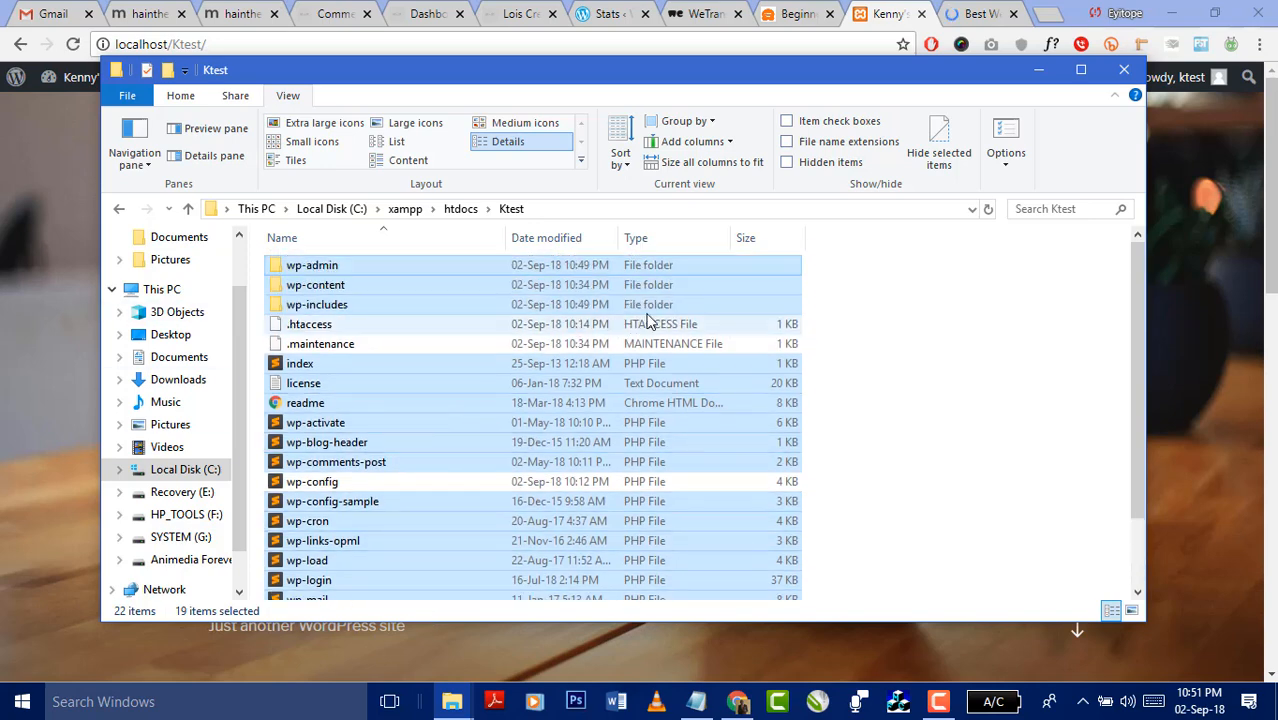
click(1189, 349)
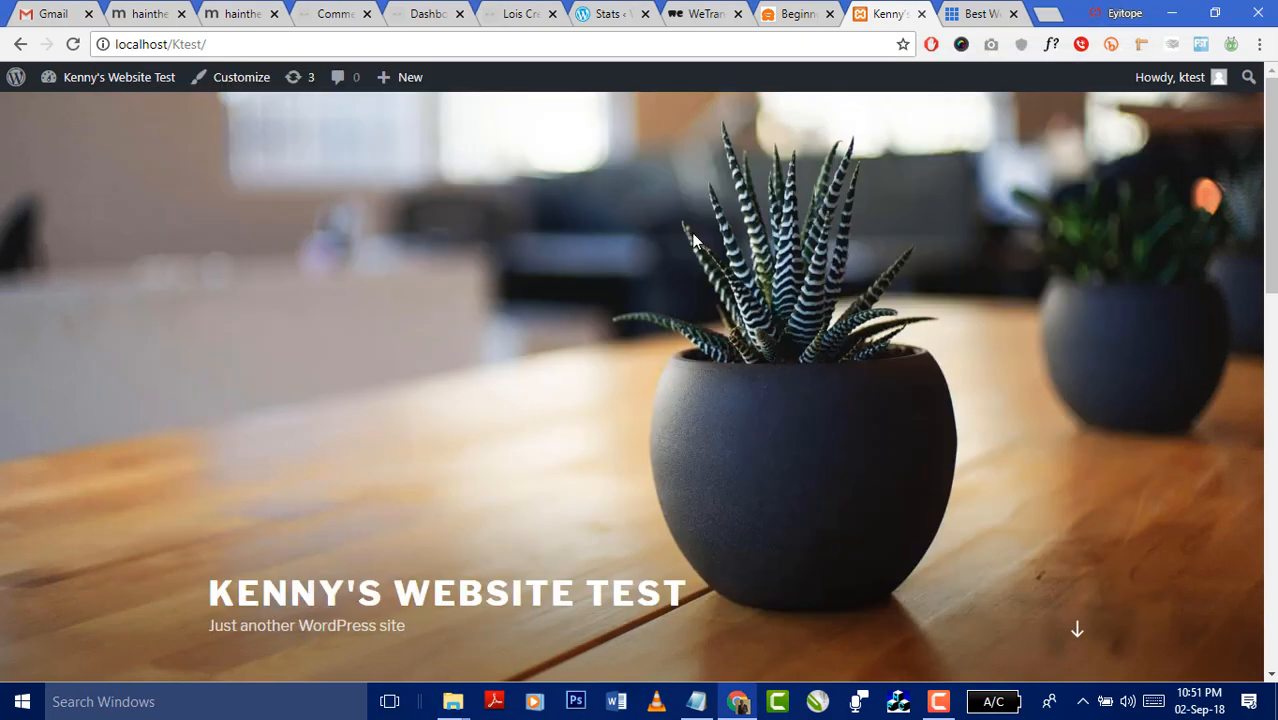
click(578, 48)
click(594, 50)
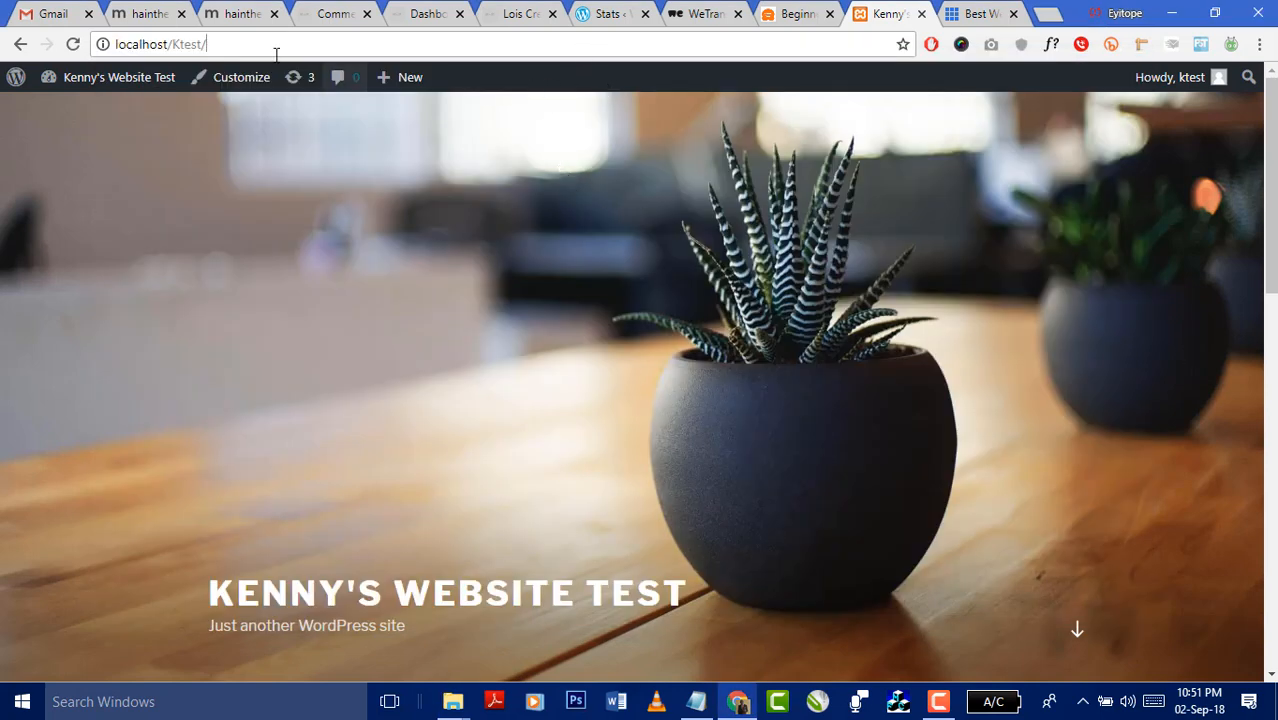
- Open the Ktest dashboard, then jump to Bluehost's hosting plan comparison
mouse_move(100, 78)
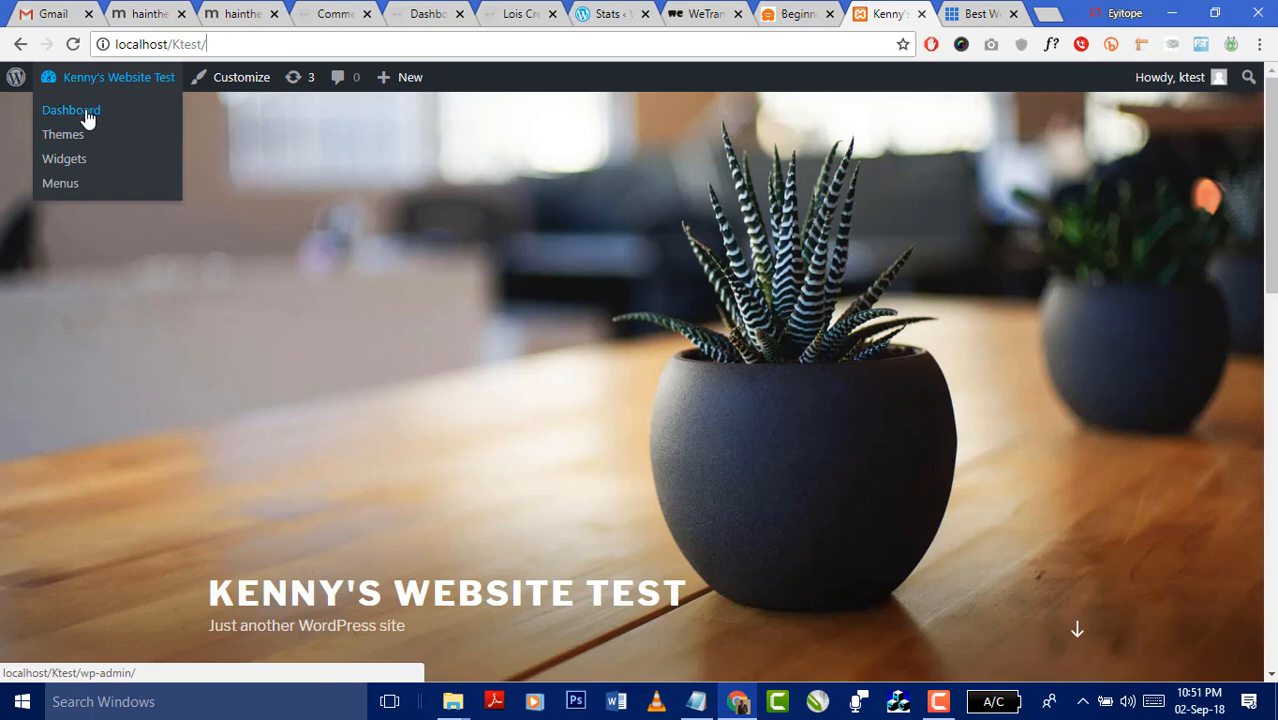
click(85, 114)
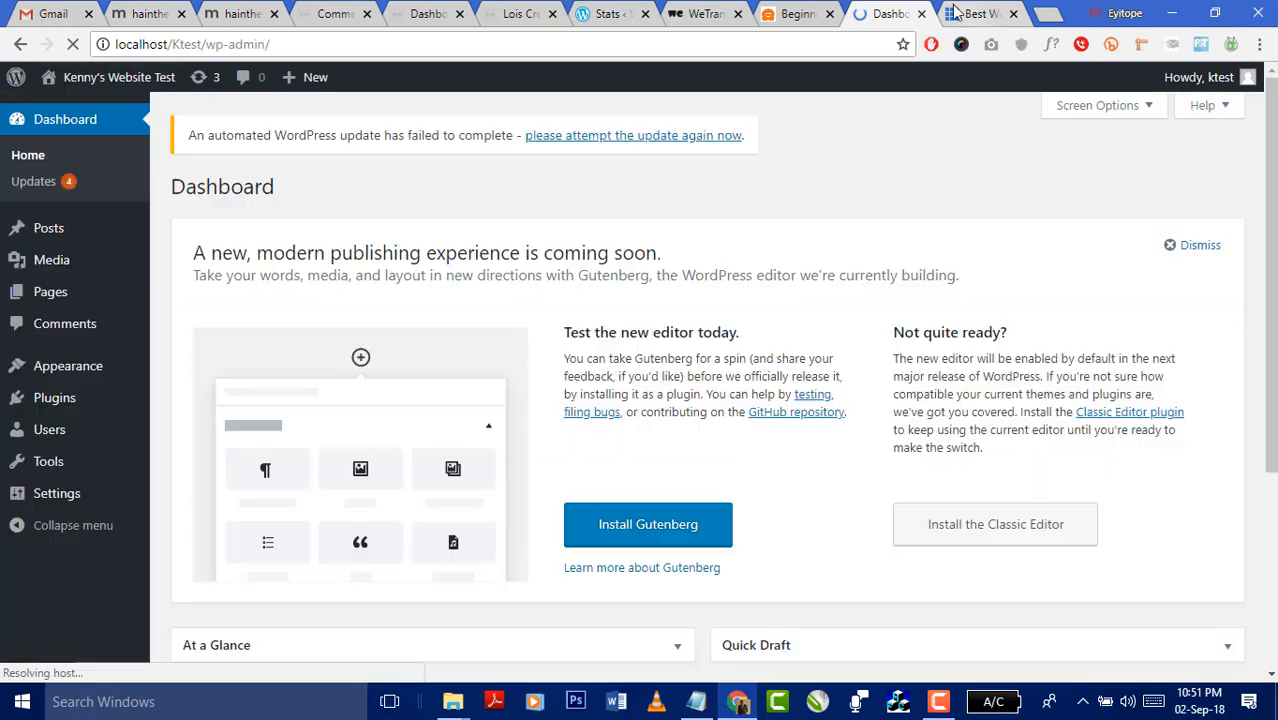
click(960, 13)
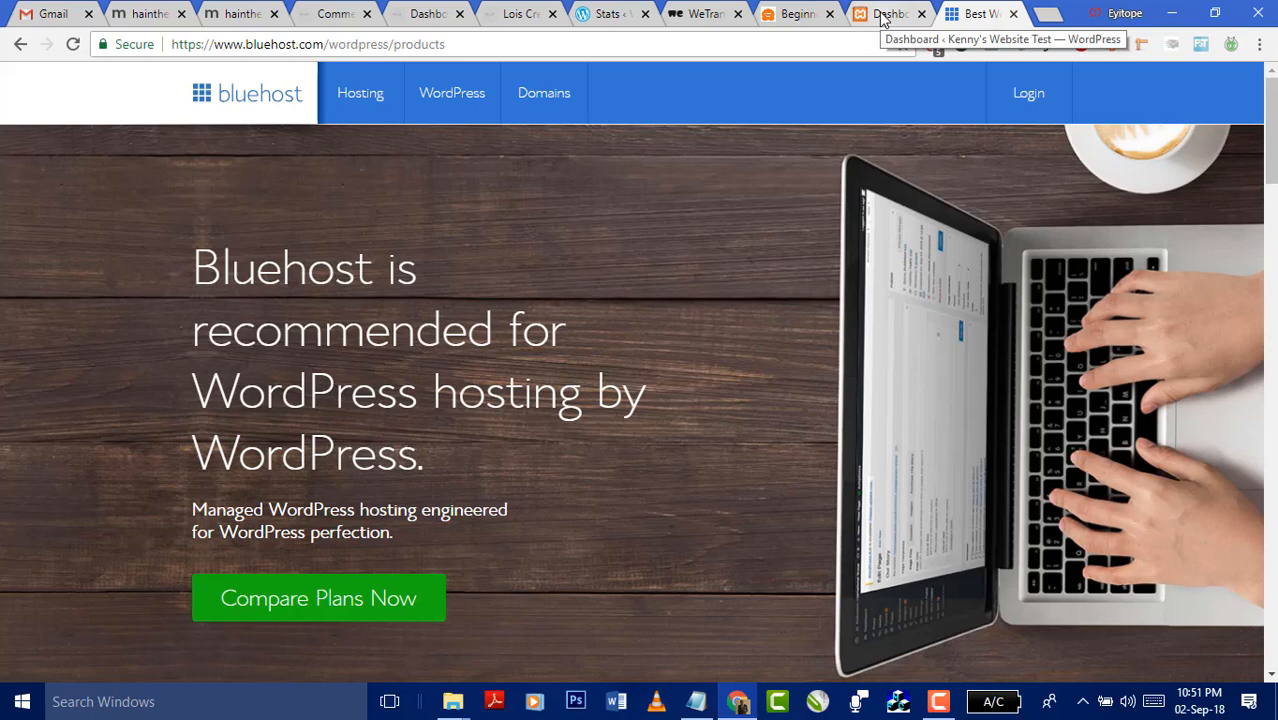
scroll(579, 271, down, 3)
click(371, 328)
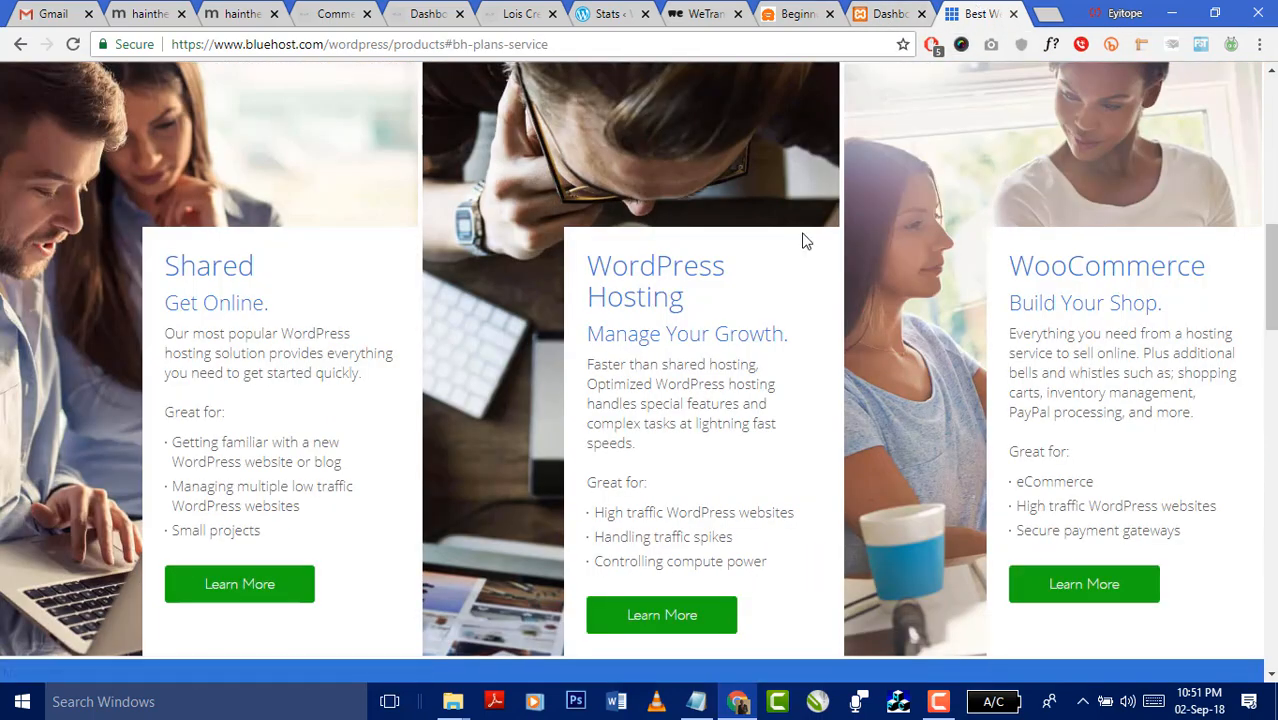
- Review the hosting plans, open WordPress Hosting's details, and go back to the Ktest dashboard
scroll(300, 348, down, 1)
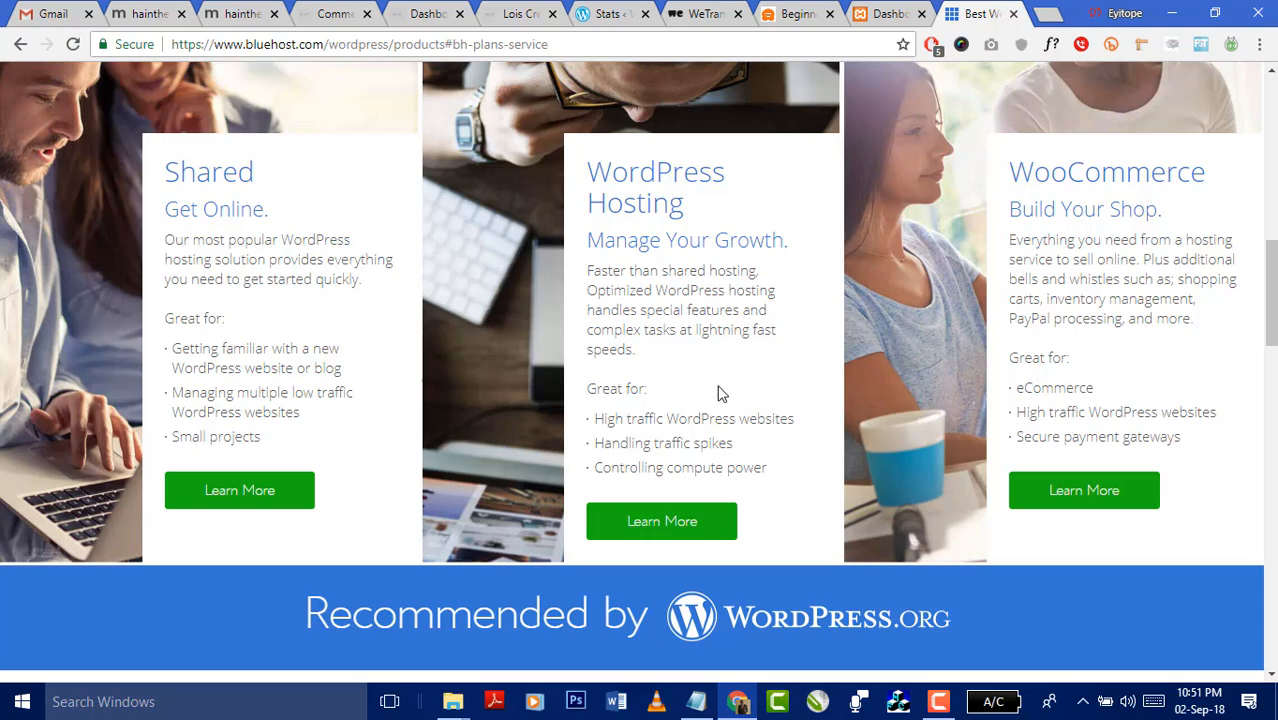
scroll(690, 398, down, 14)
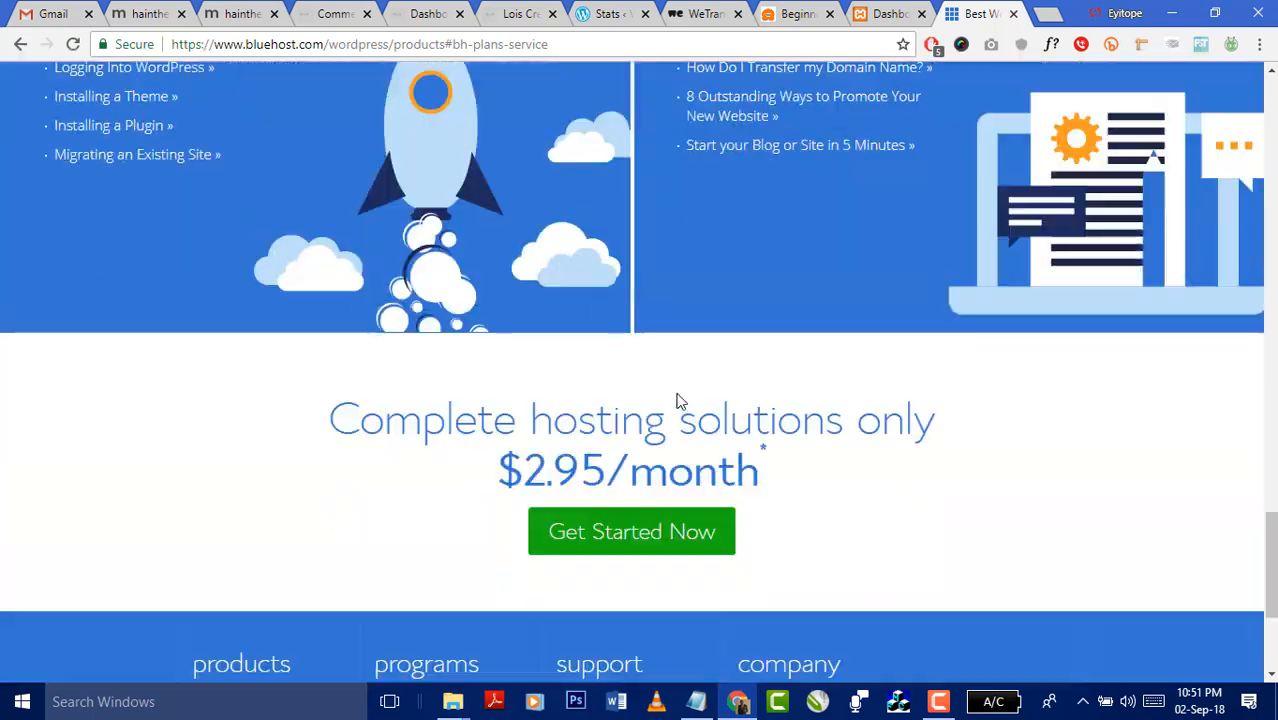
scroll(676, 398, down, 2)
scroll(678, 395, up, 15)
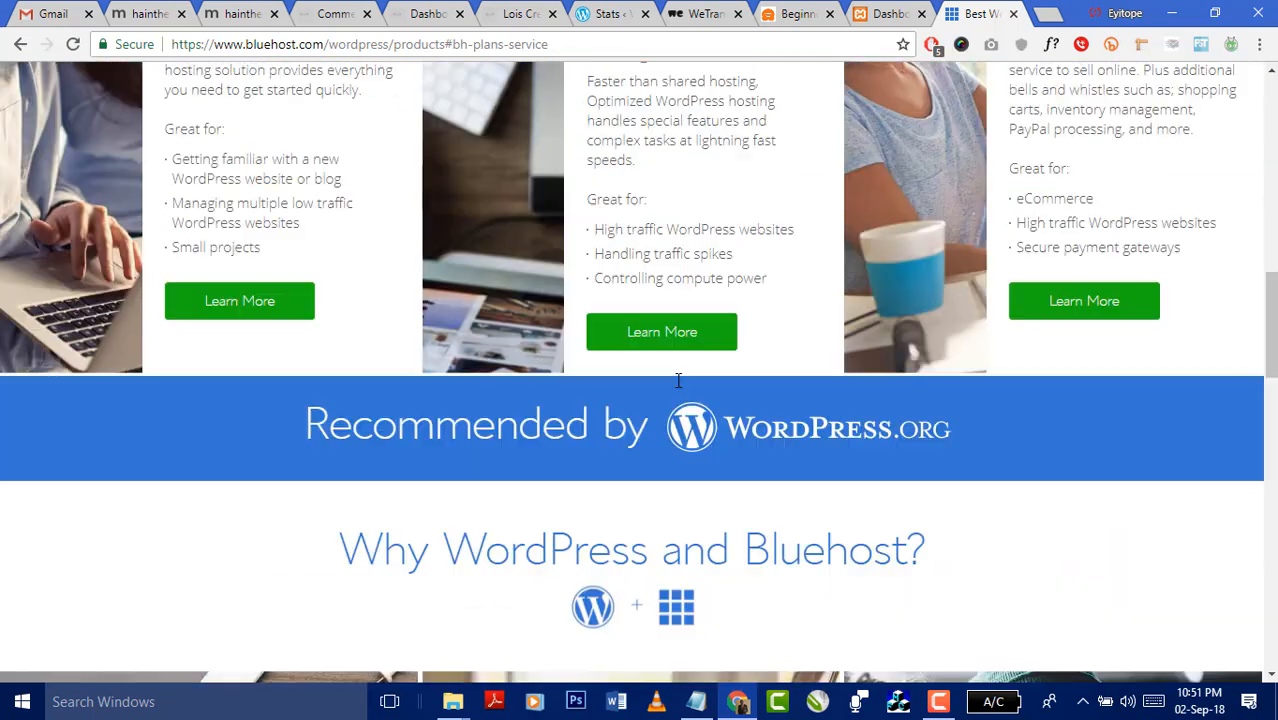
scroll(678, 380, up, 3)
scroll(646, 470, down, 2)
click(666, 428)
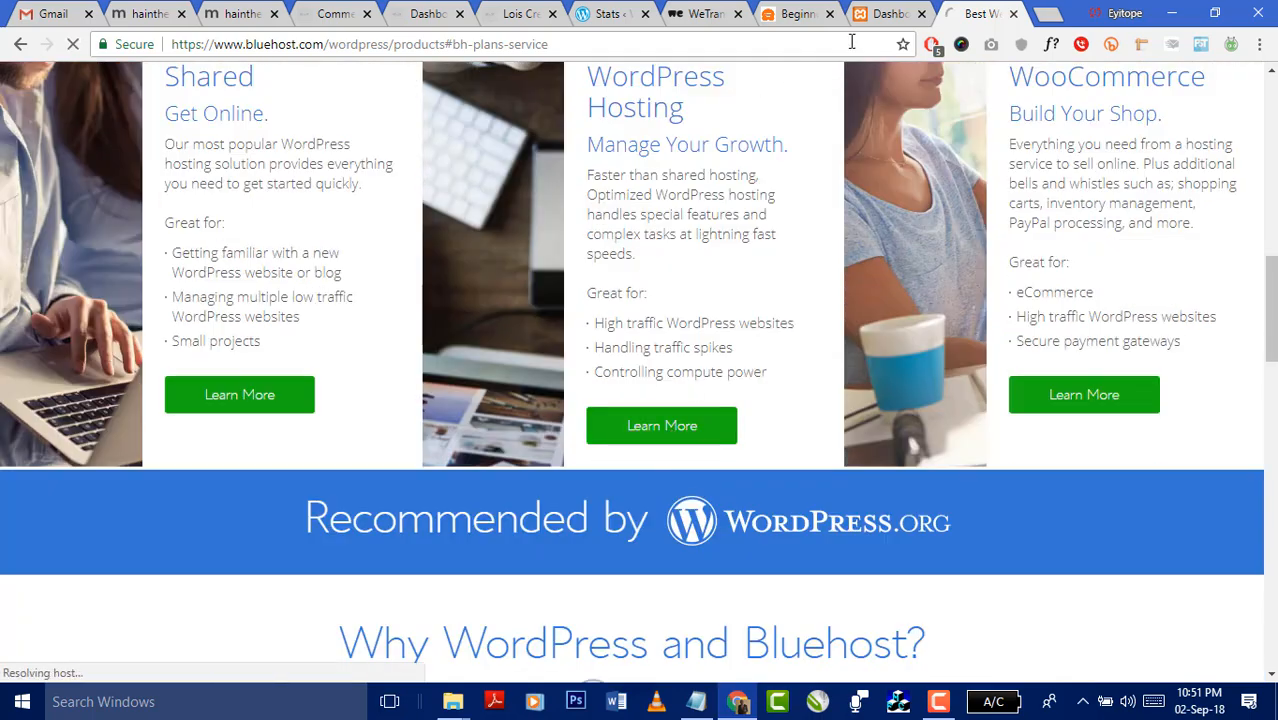
click(885, 14)
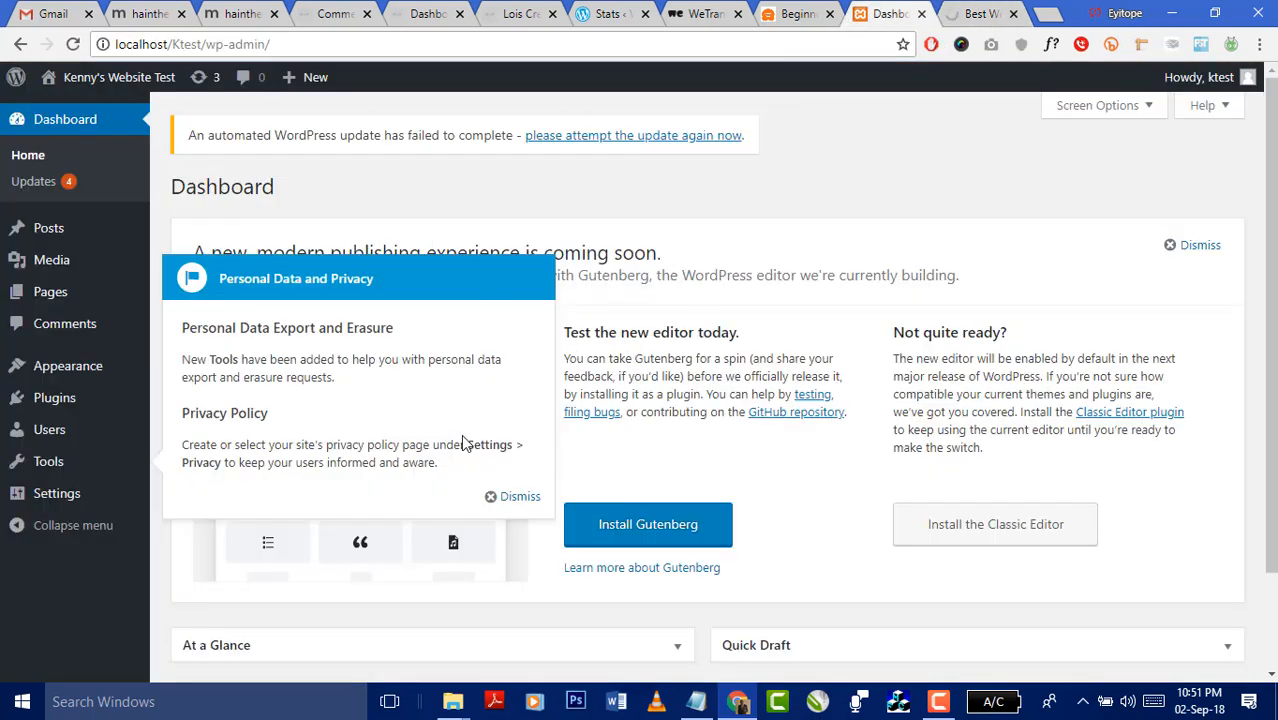
- Dismiss the Personal Data and Privacy notice, scroll the dashboard, and open Updates
click(508, 497)
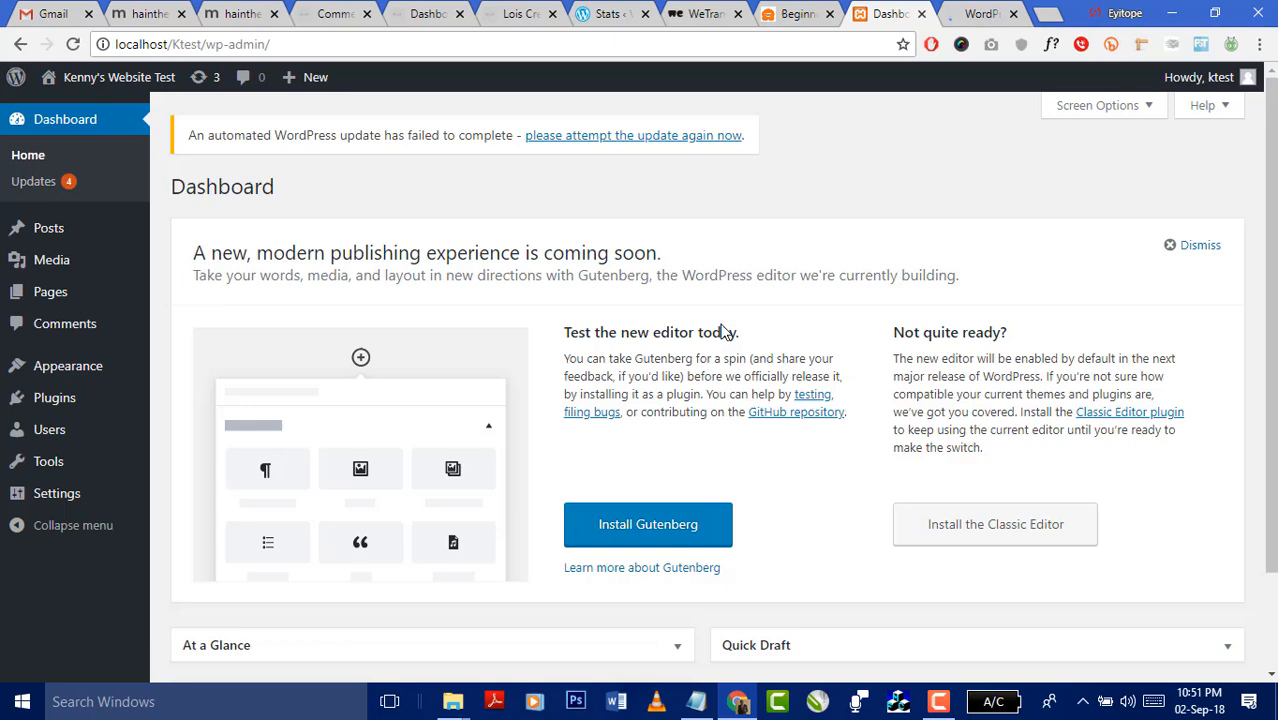
scroll(722, 326, down, 1)
scroll(500, 358, down, 1)
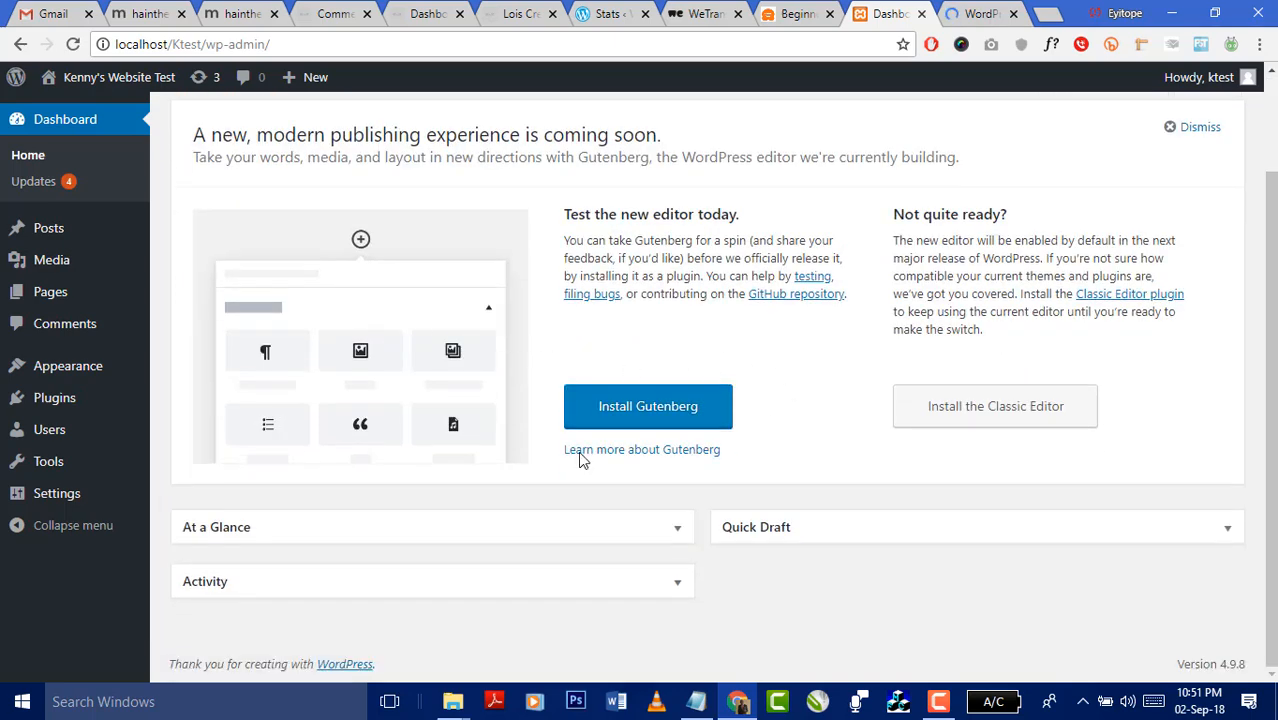
scroll(715, 506, up, 1)
scroll(715, 508, down, 1)
scroll(862, 385, up, 2)
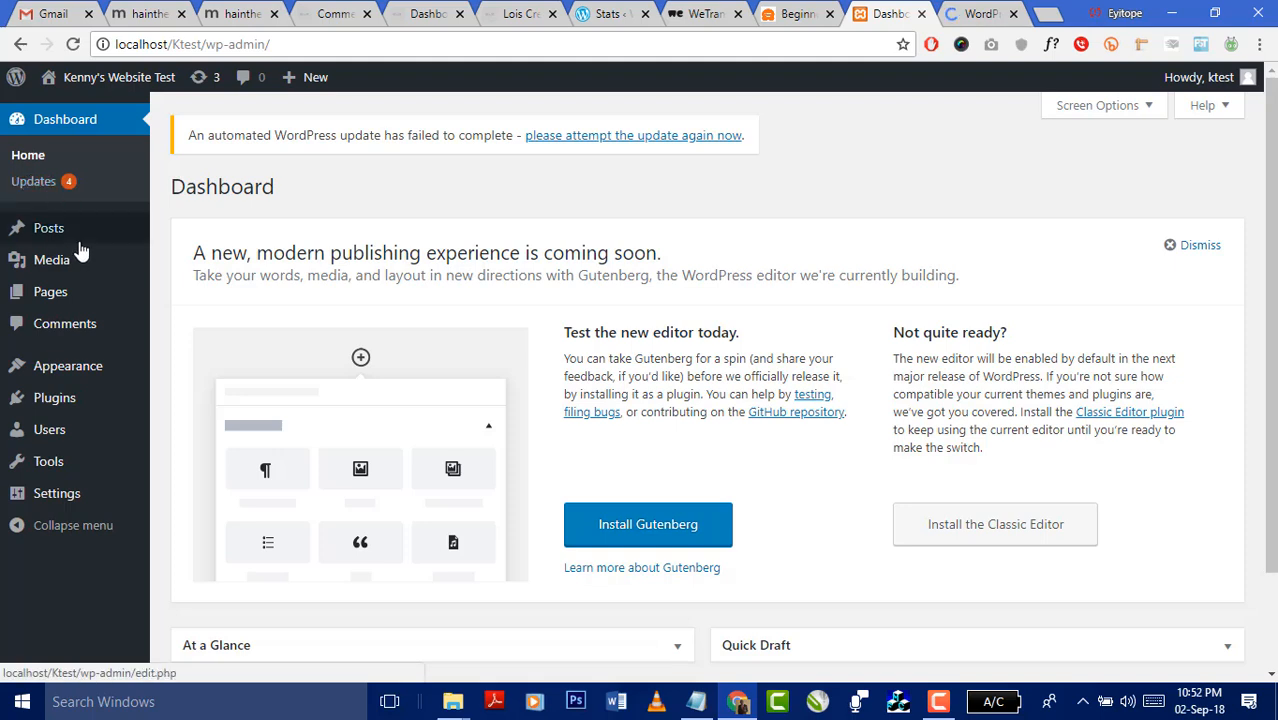
click(47, 183)
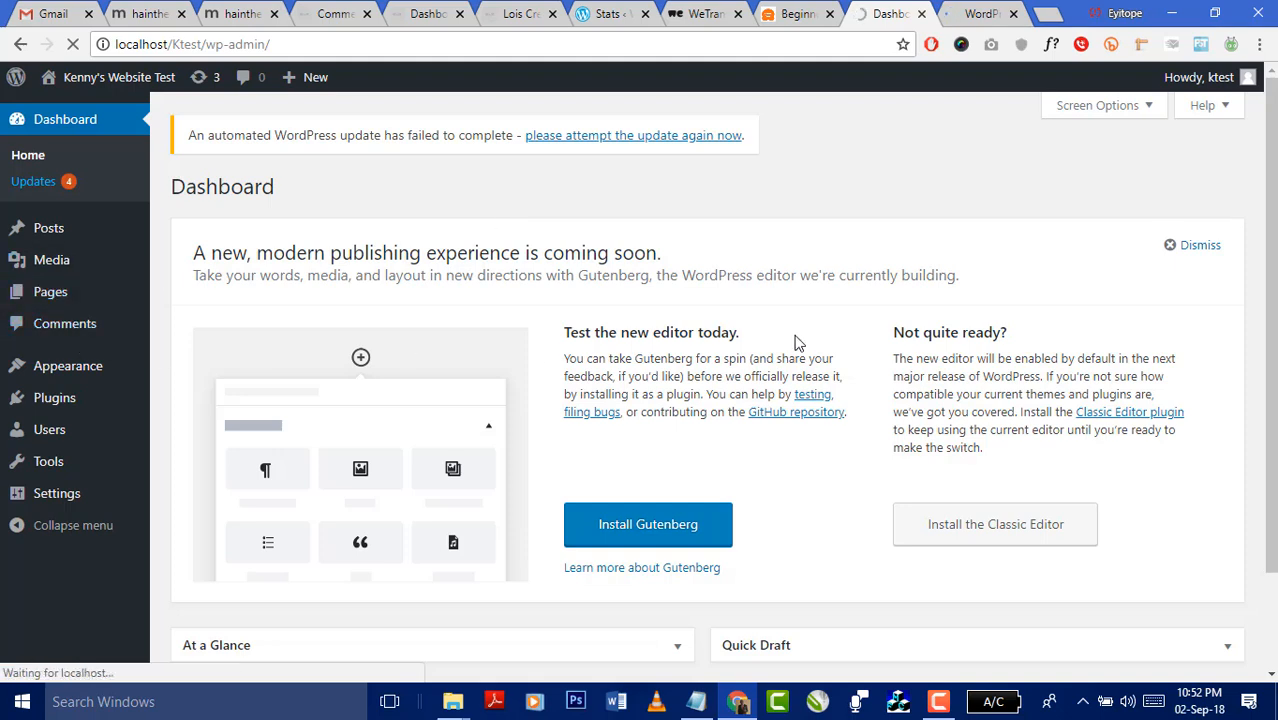
mouse_move(72, 372)
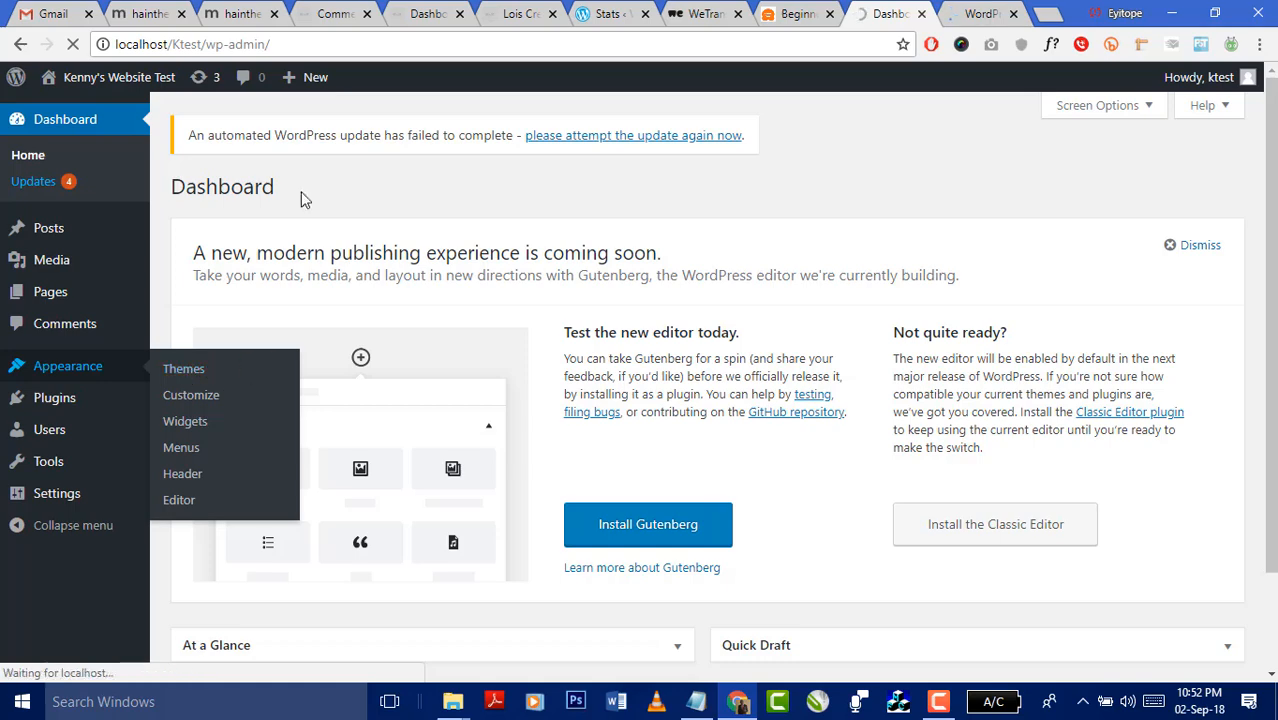
- Tick Select All under Themes, then untick Twenty Fifteen and Twenty Sixteen, leaving Twenty Seventeen
click(975, 14)
click(887, 14)
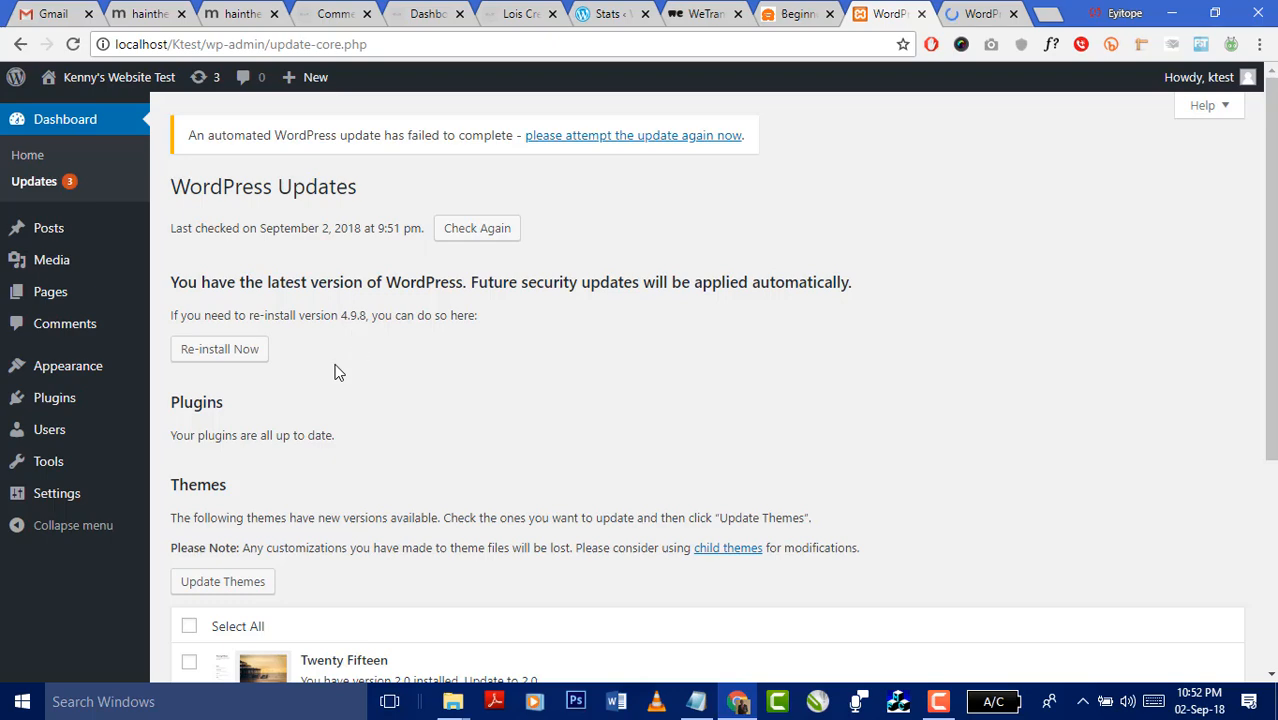
scroll(764, 483, down, 3)
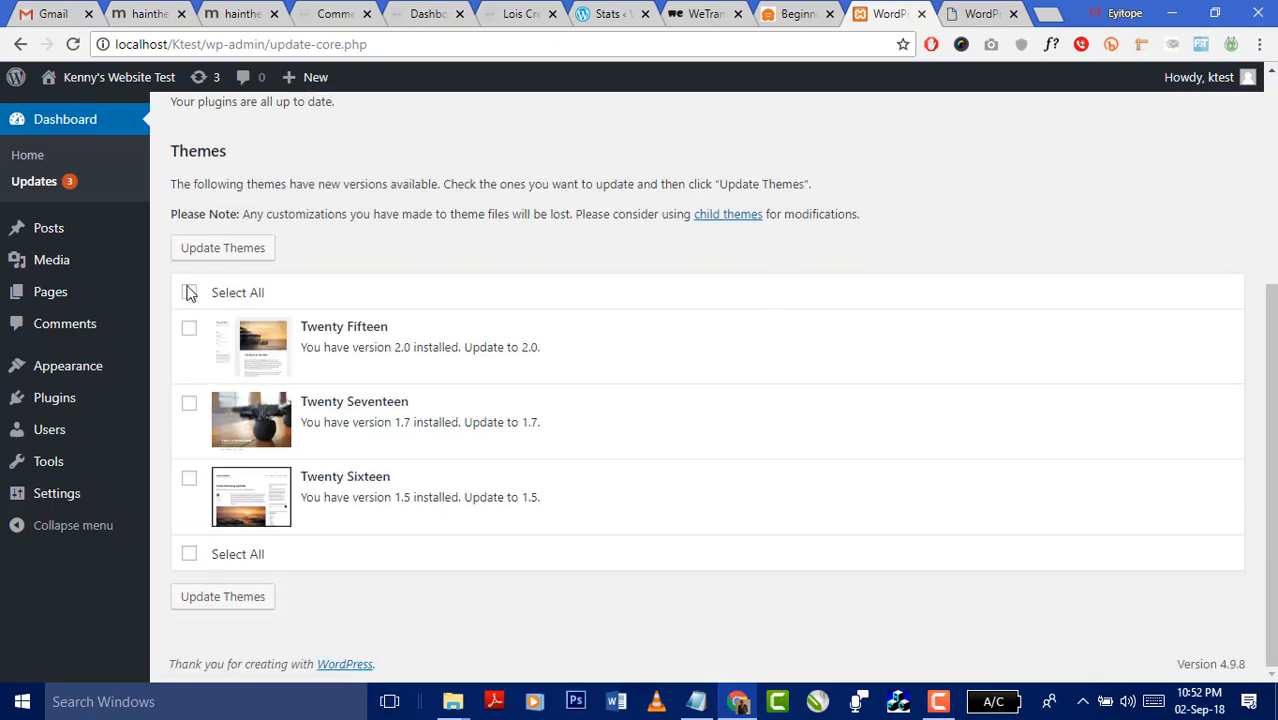
click(189, 292)
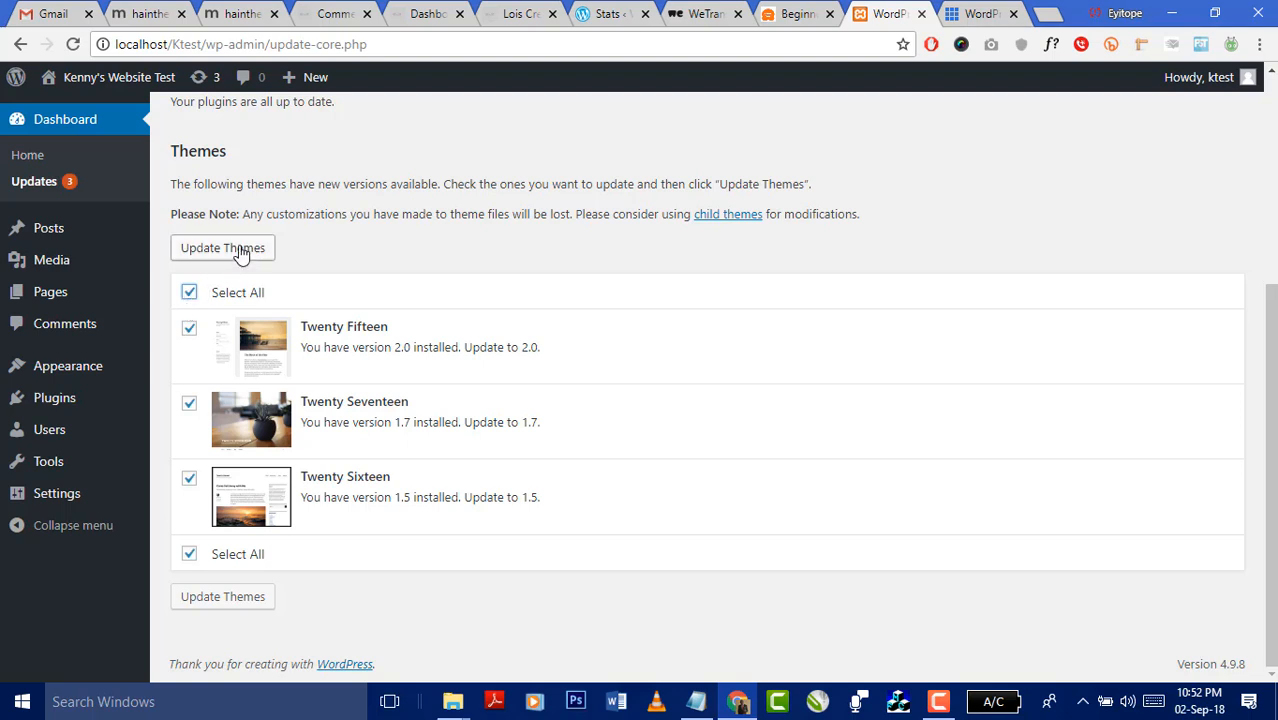
click(189, 328)
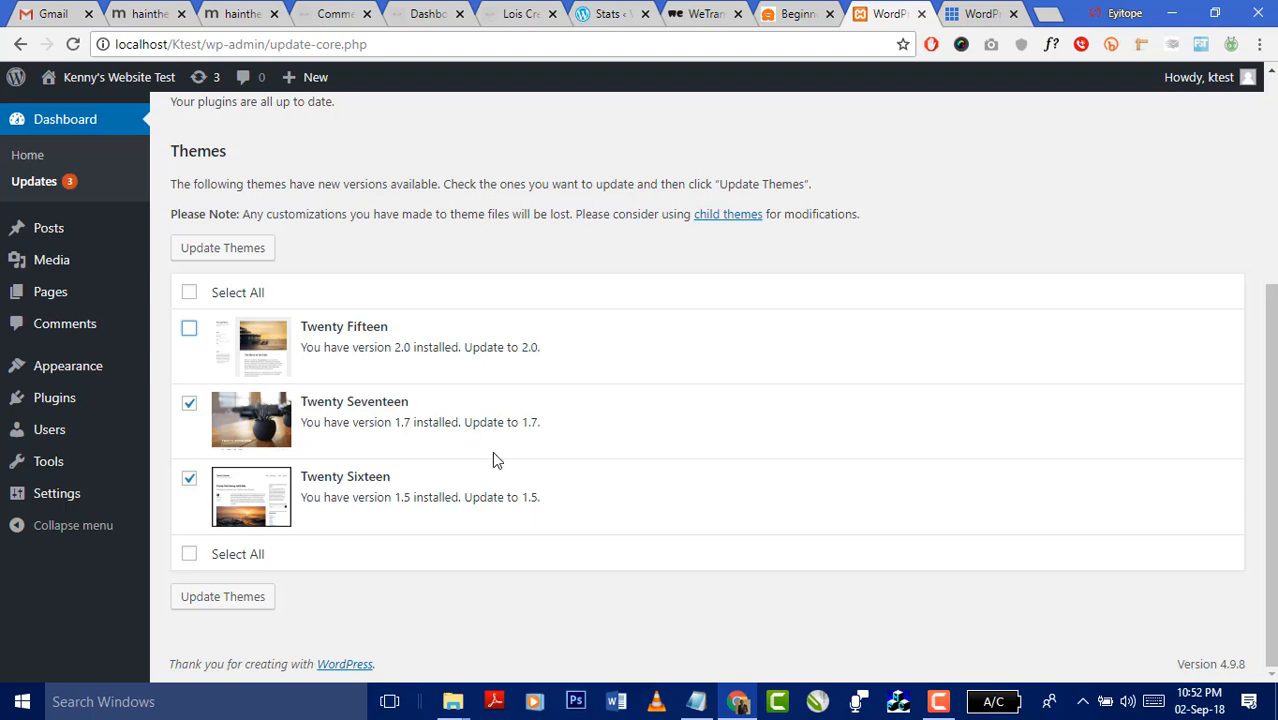
click(189, 478)
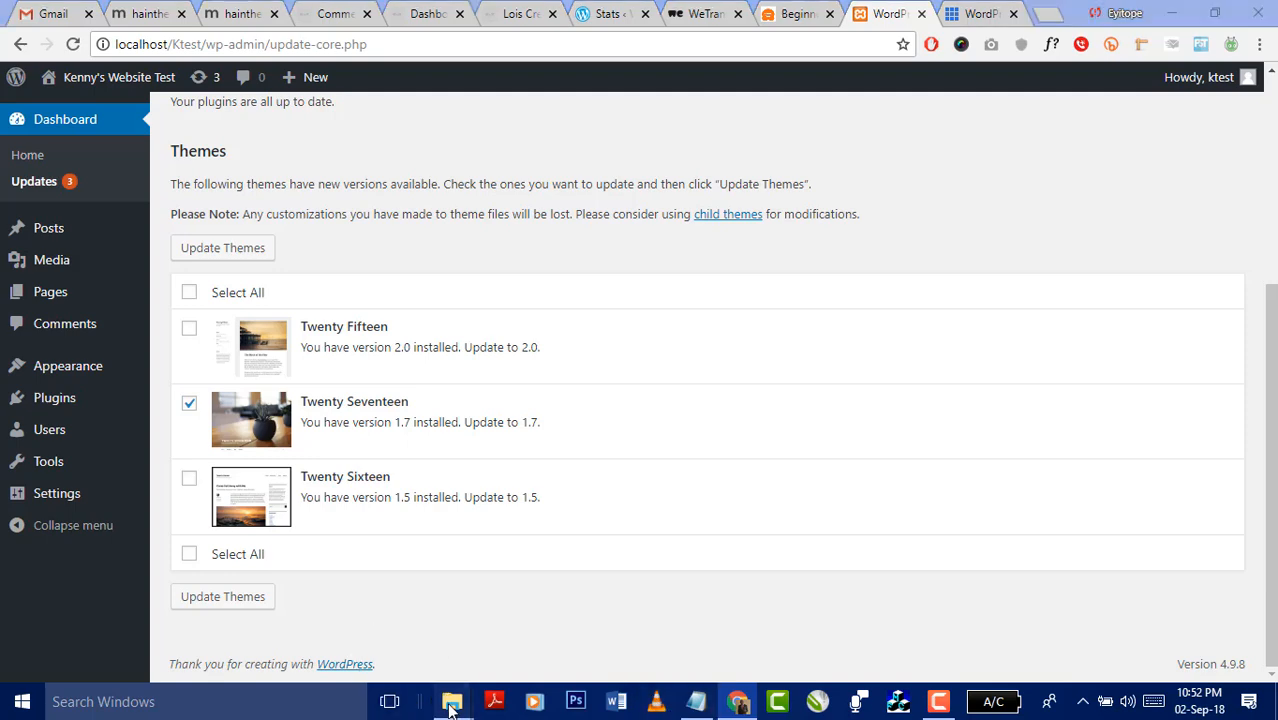
- Open Ktest's wp-content\themes folder in File Explorer, then return to the WordPress Updates page
mouse_move(450, 702)
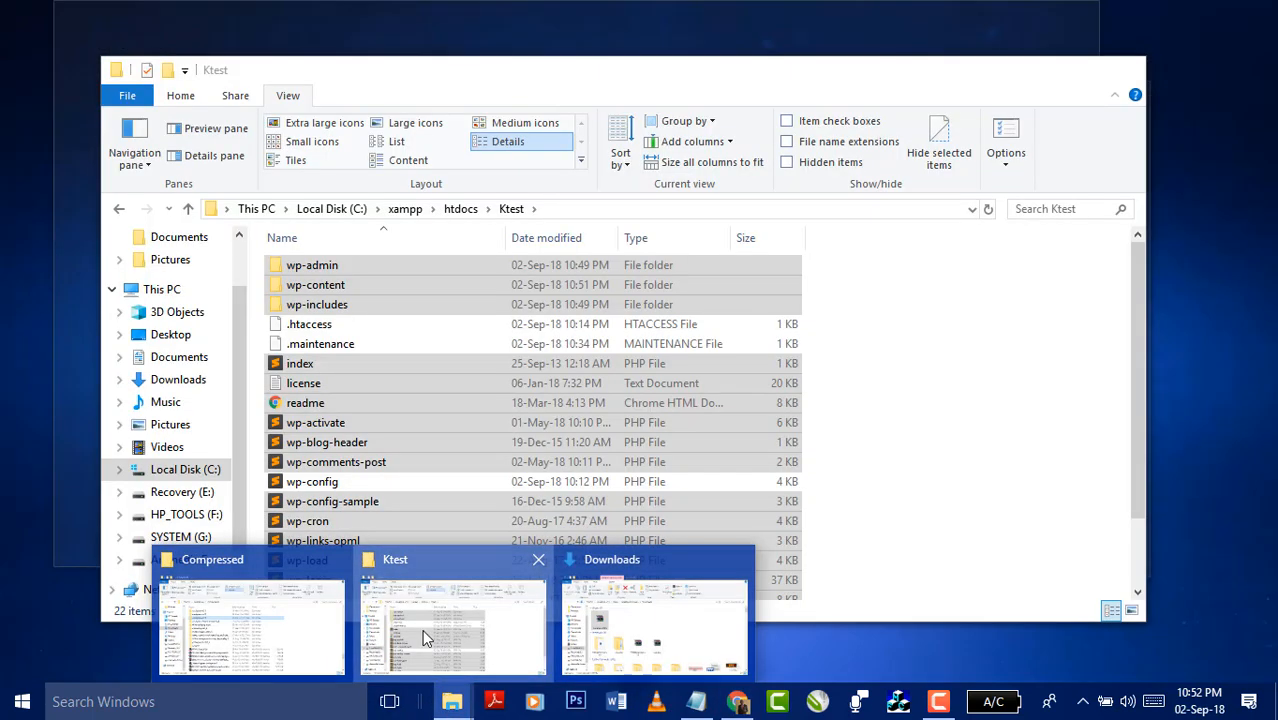
click(422, 629)
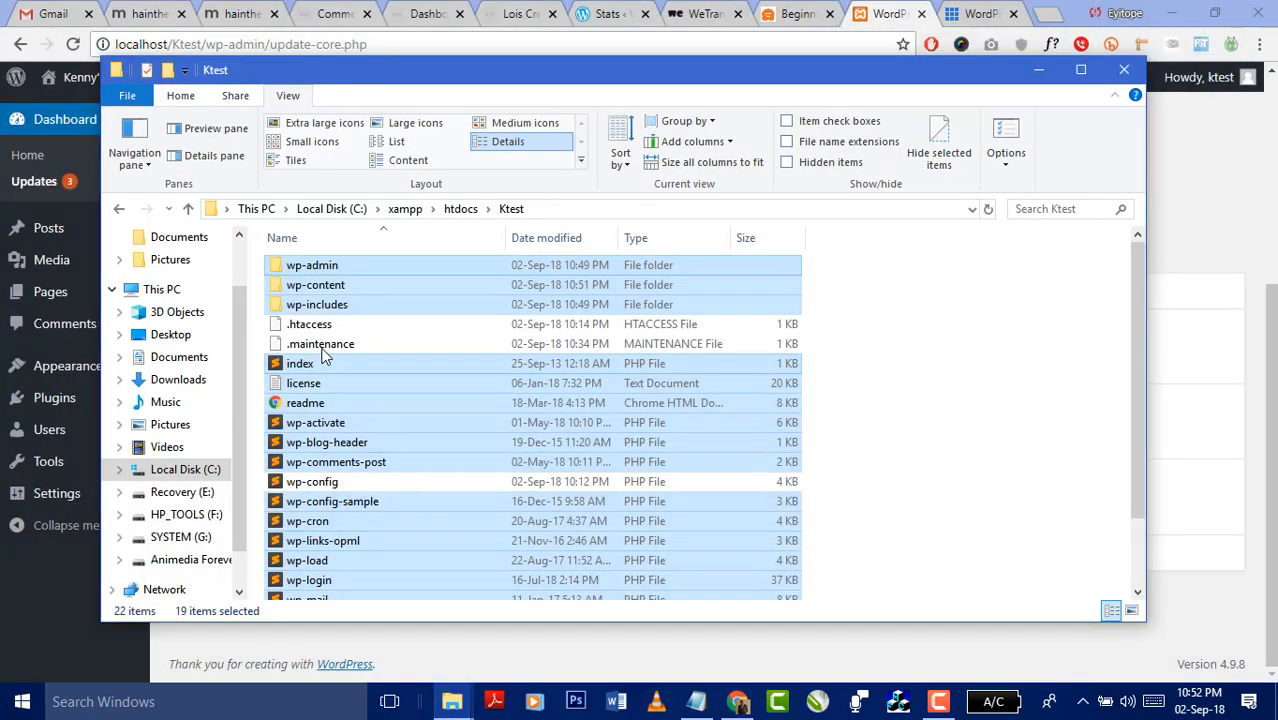
click(341, 289)
double_click(343, 290)
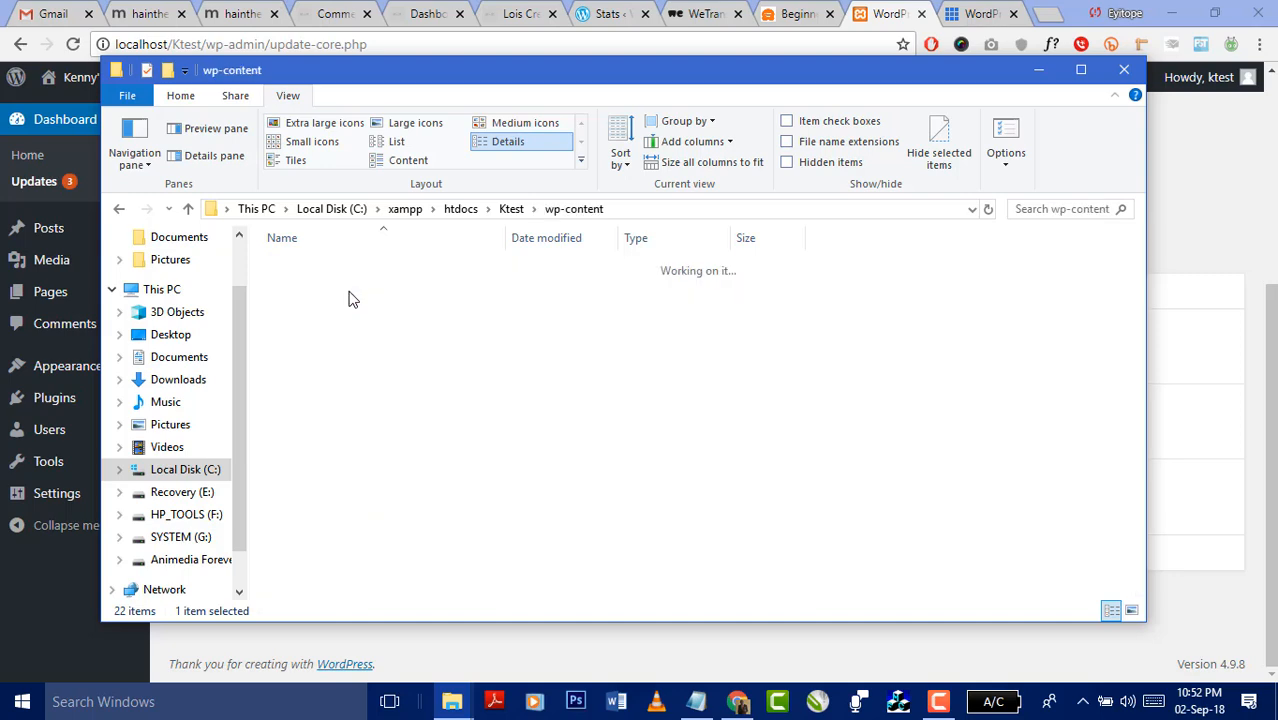
double_click(320, 288)
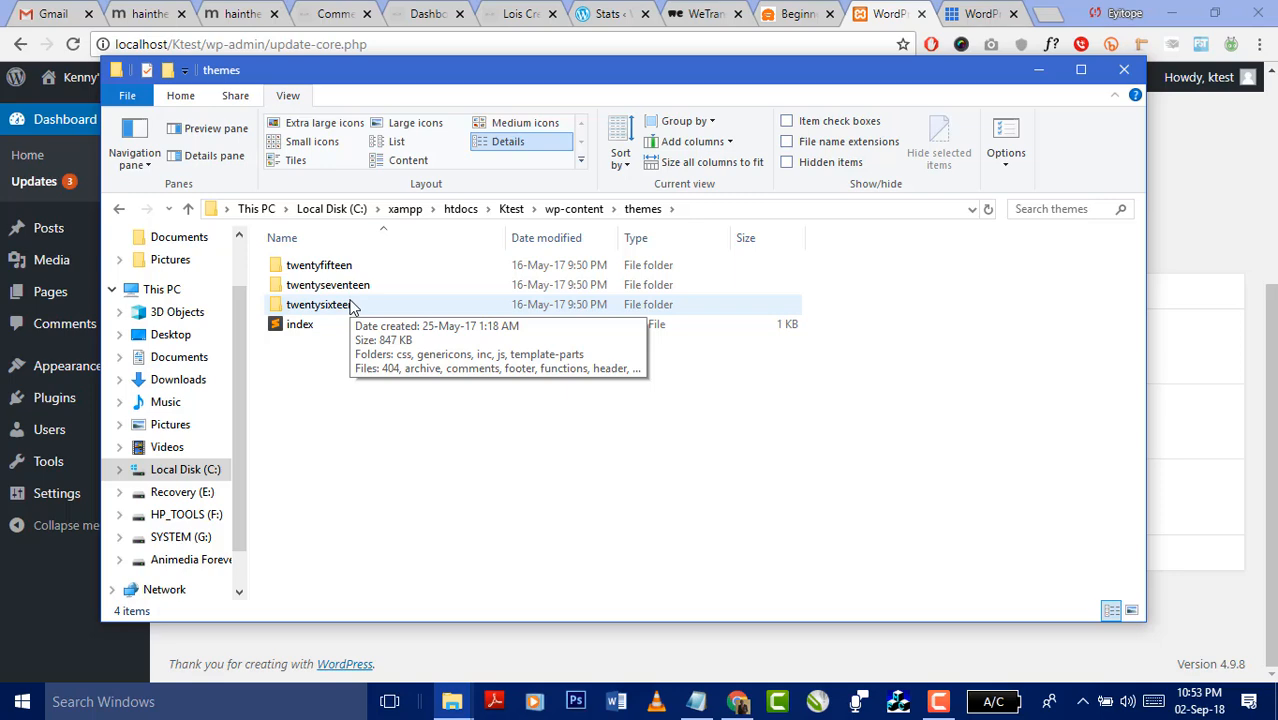
click(1223, 215)
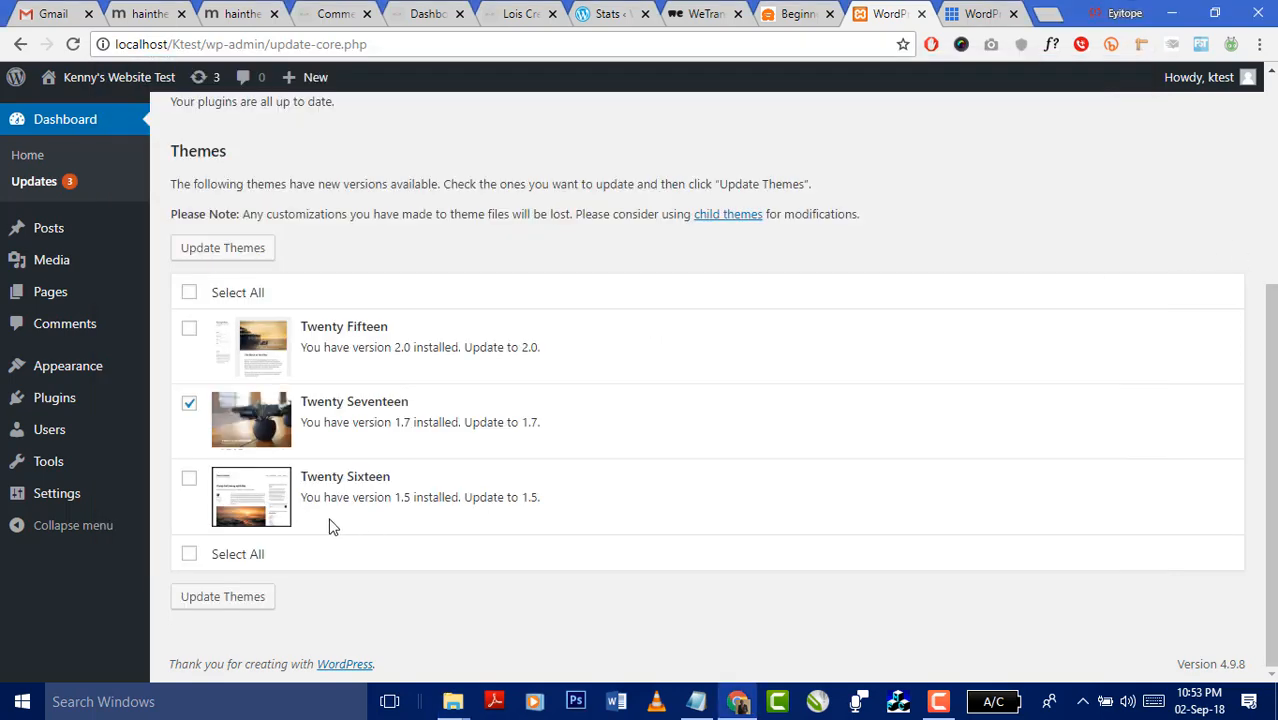
- Go to Appearance > Themes to see the three installed themes, with Twenty Seventeen active
scroll(461, 328, up, 4)
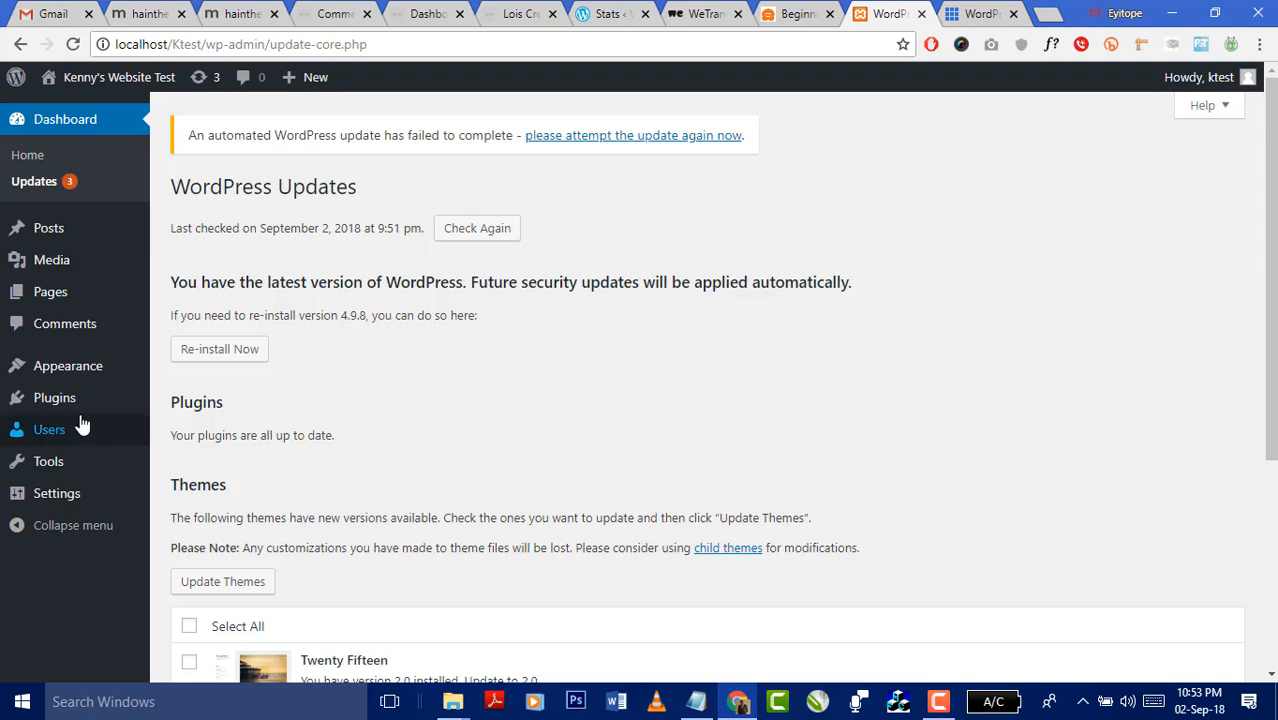
mouse_move(86, 368)
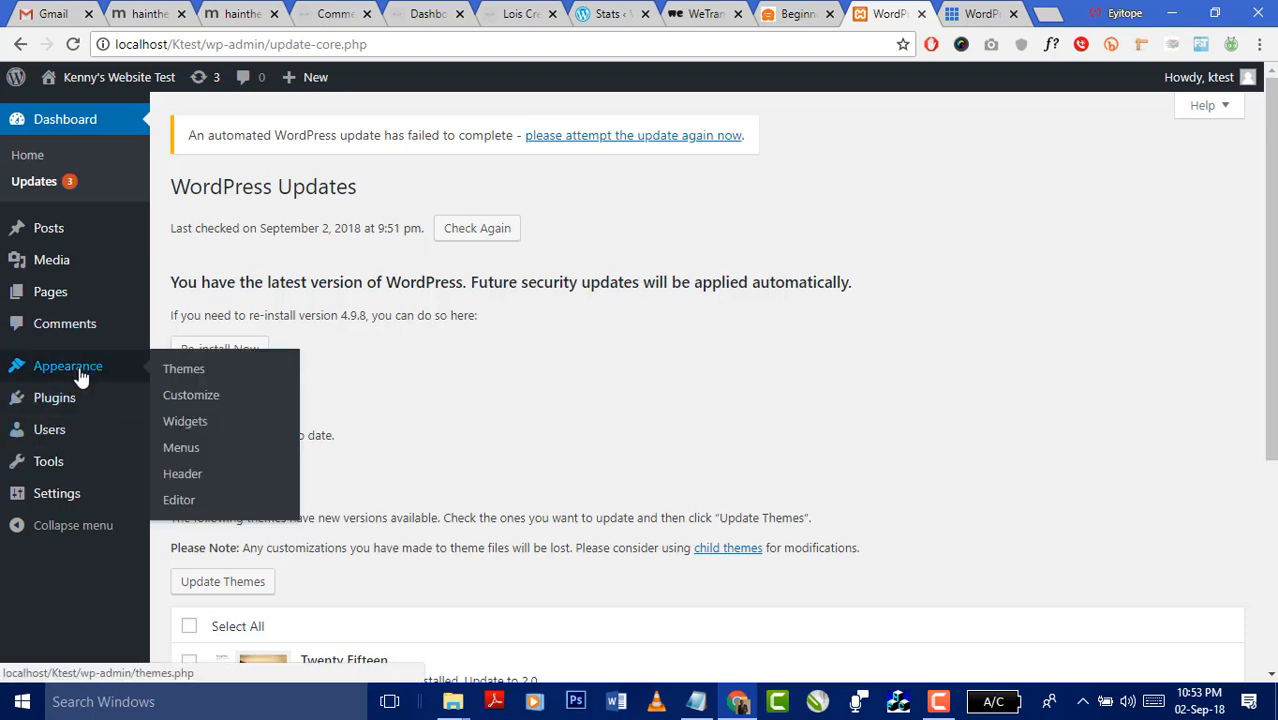
click(185, 372)
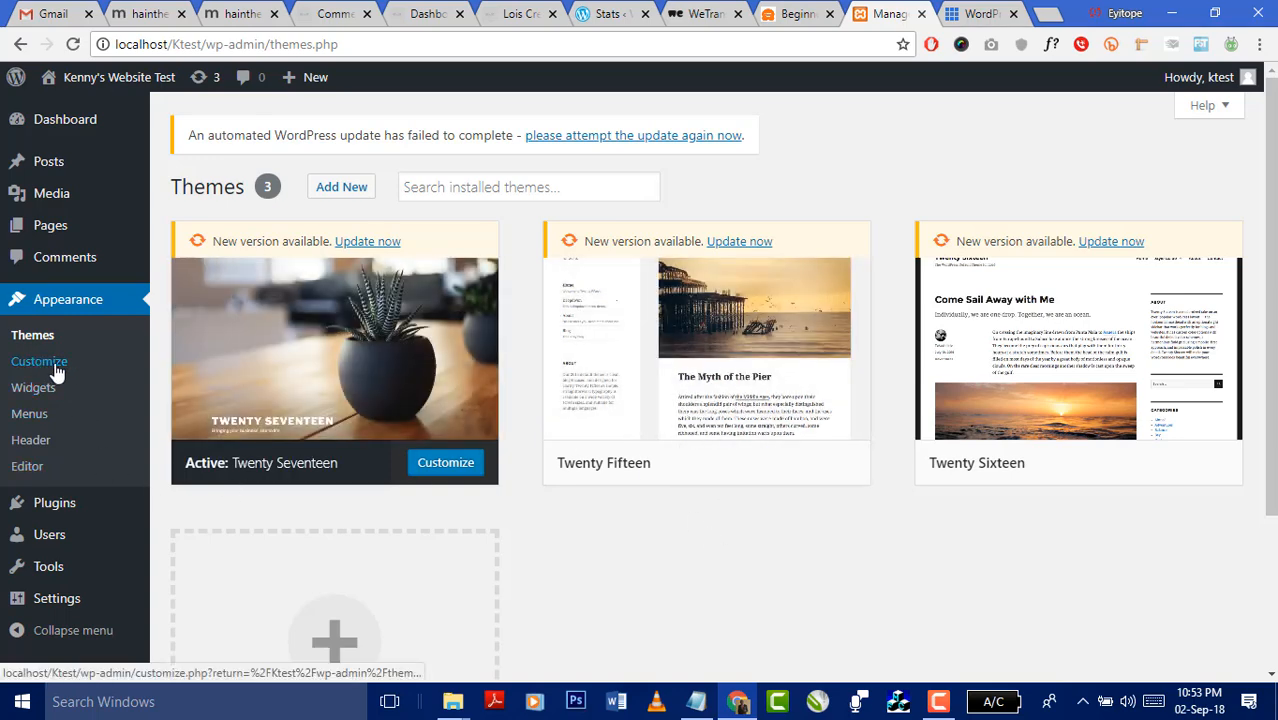
mouse_move(50, 226)
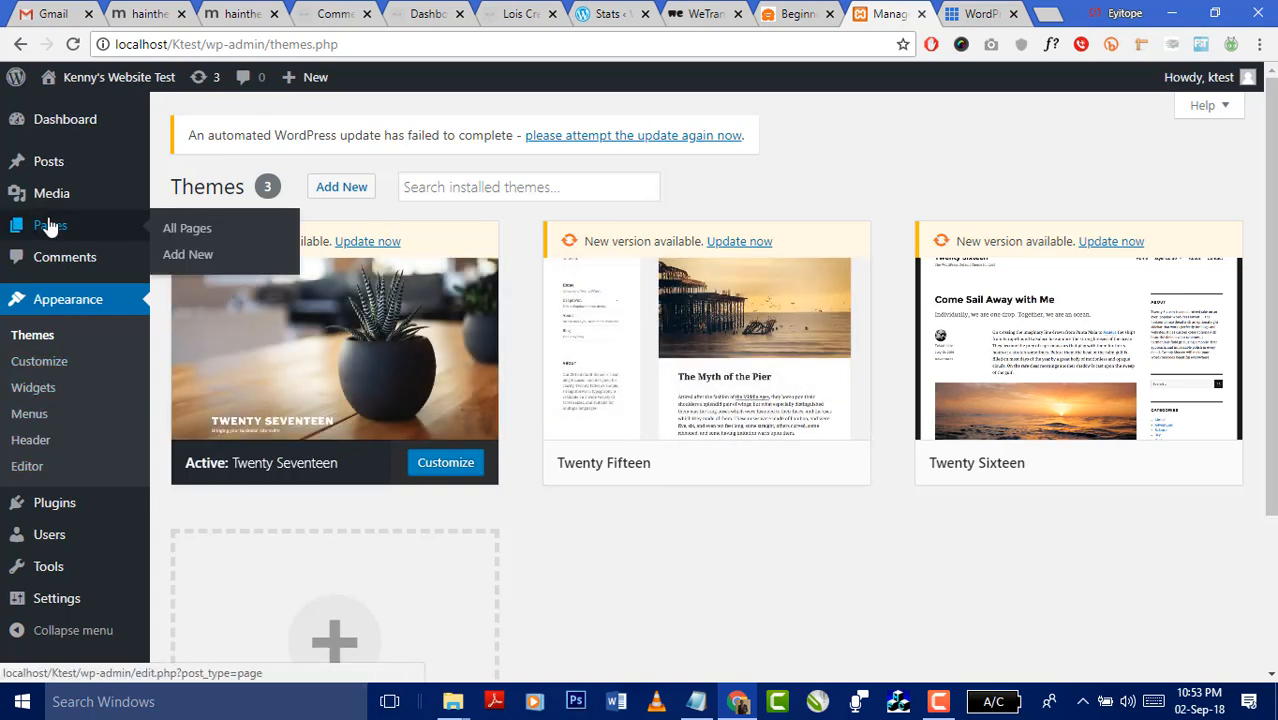
- Create a new page titled 'About Us' with the body 'This is a test of the about us page.'
click(186, 257)
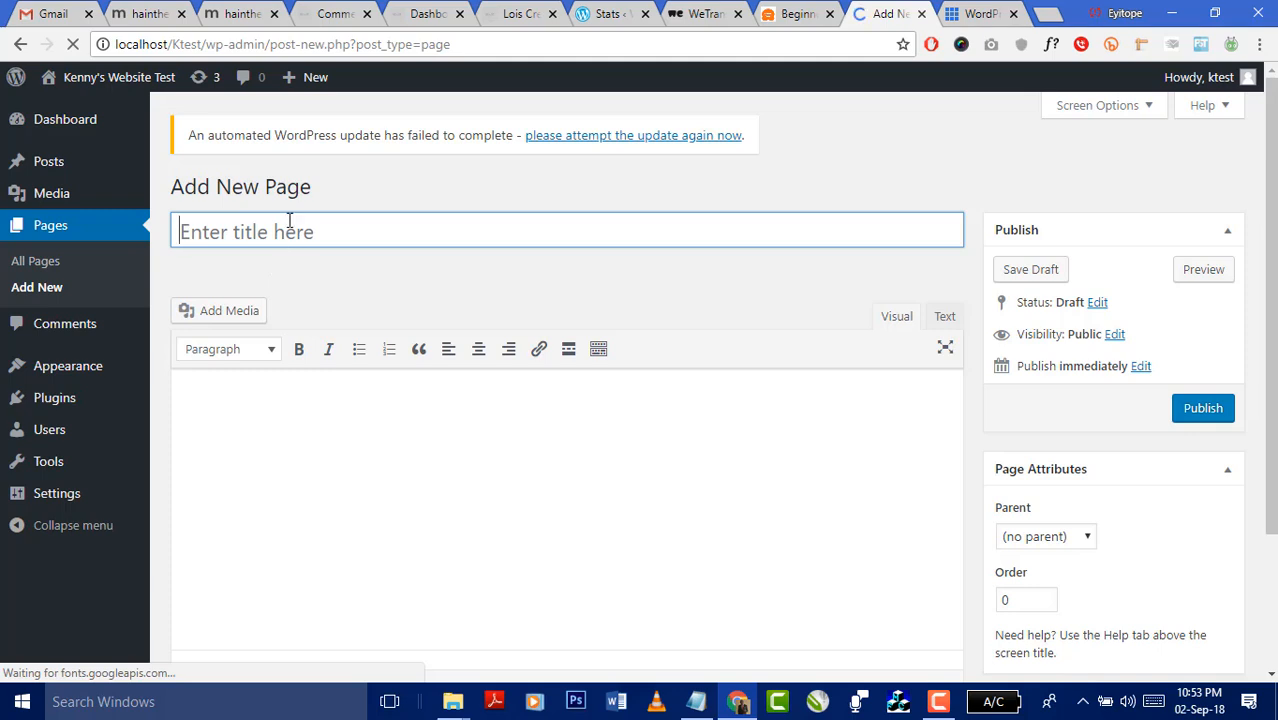
text(Ab)
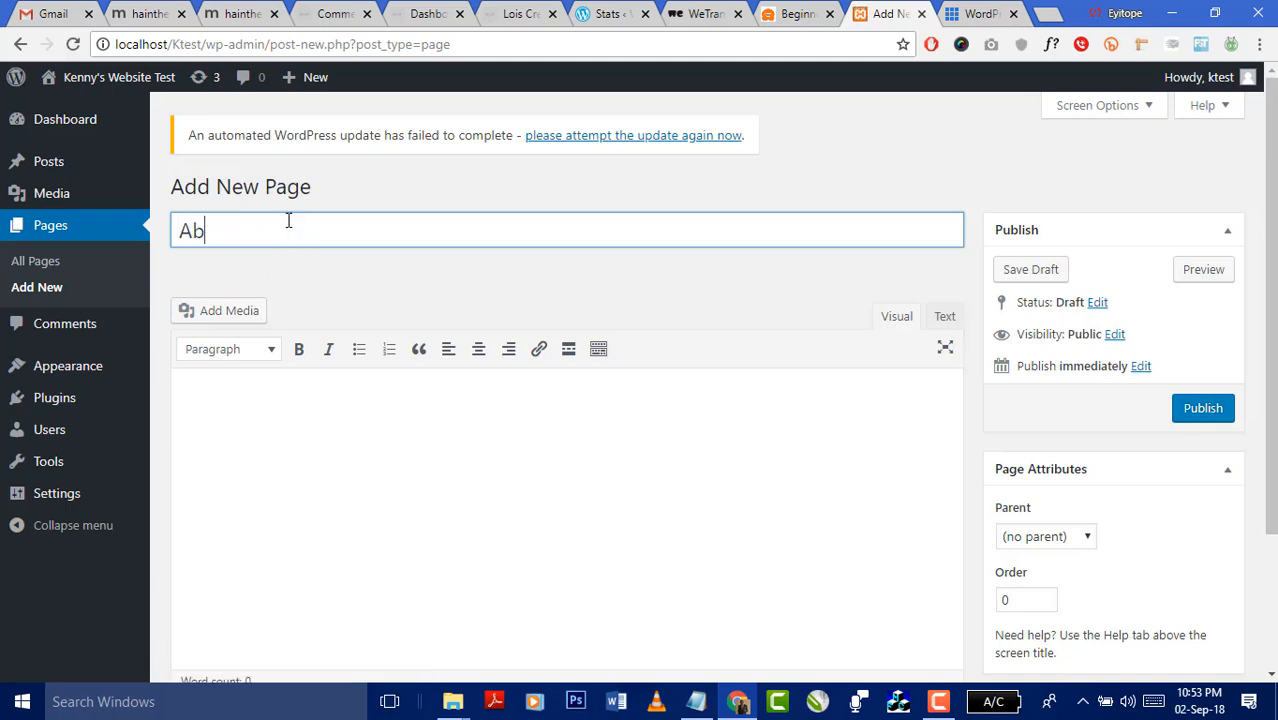
text(out Us)
click(359, 409)
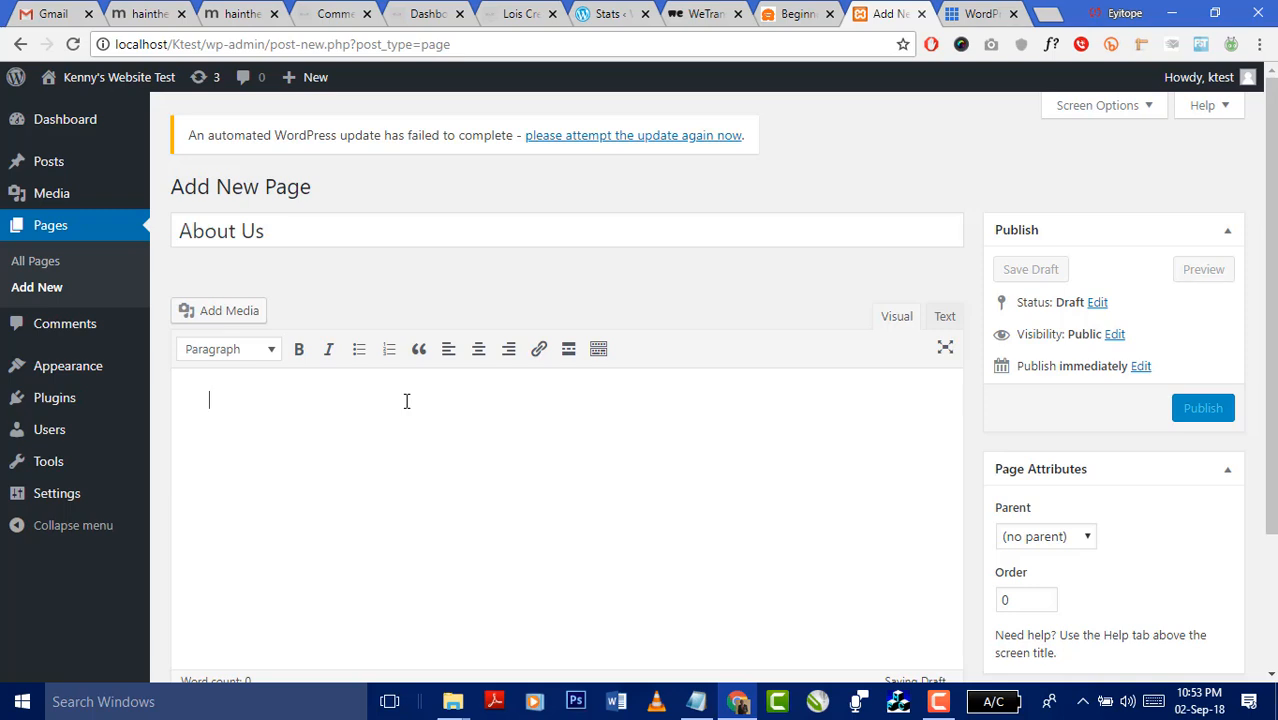
text(This is s)
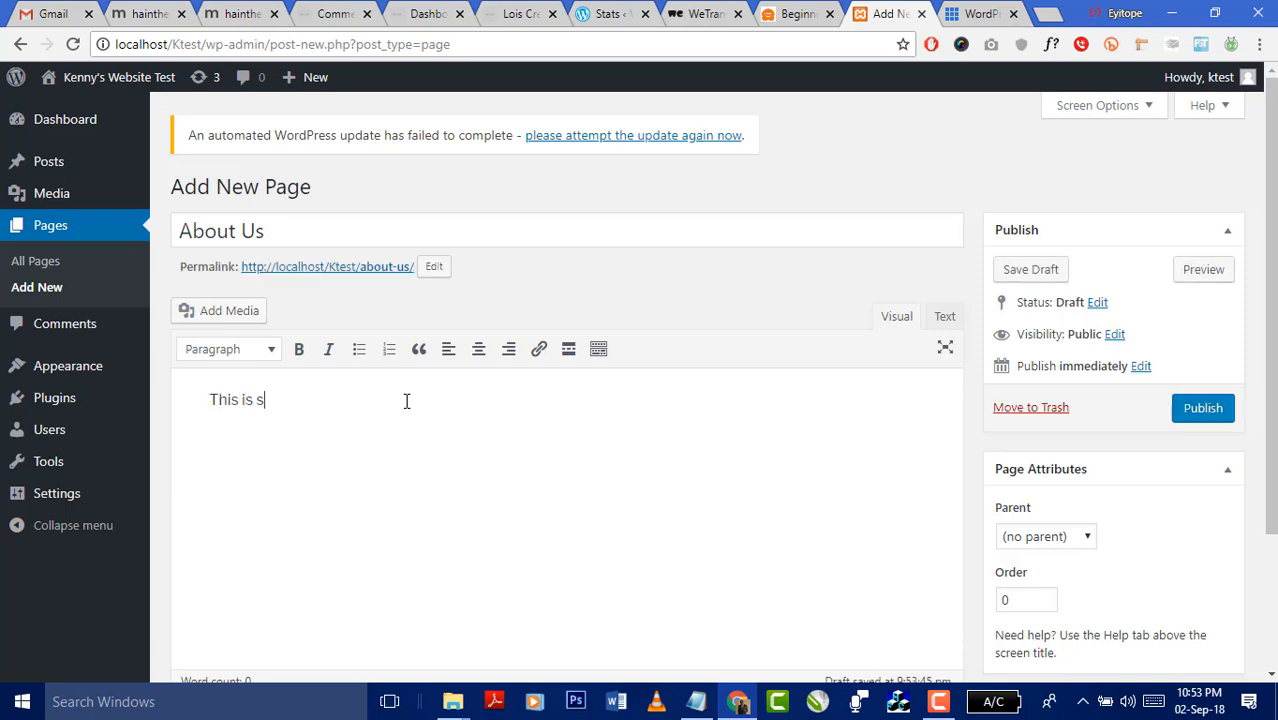
key(BackSpace)
text(a test of the about us page)
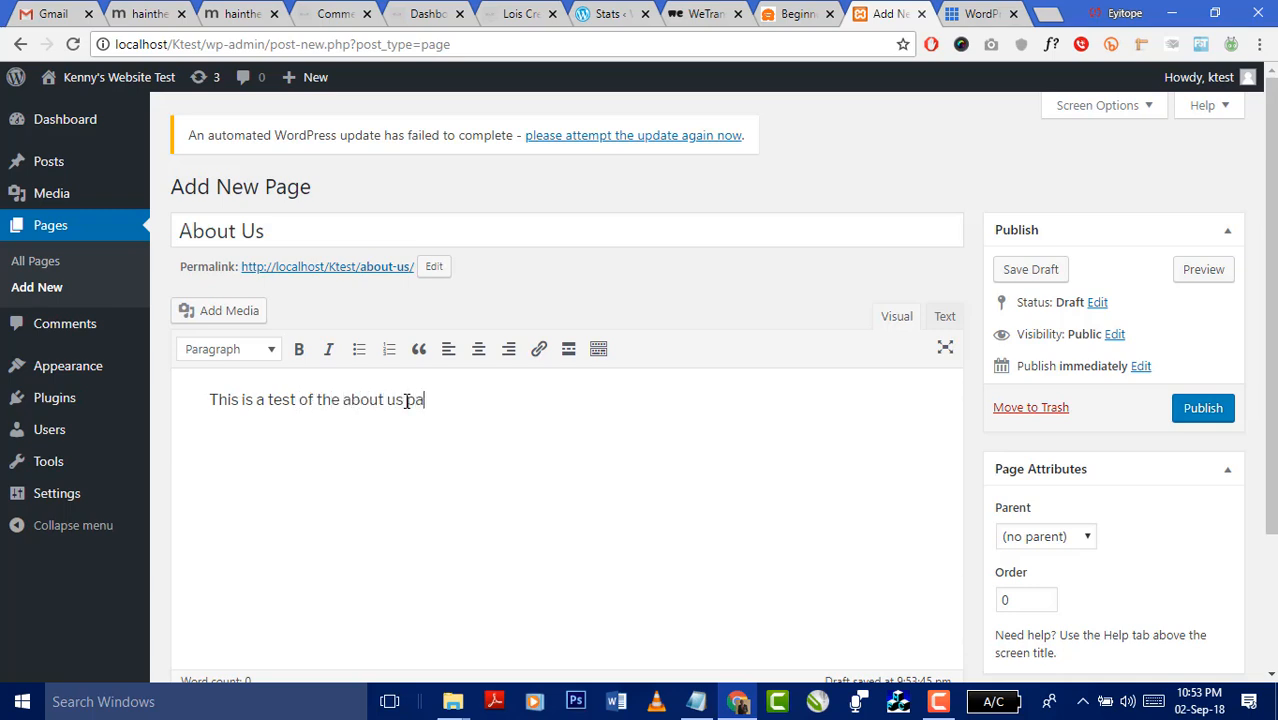
text(.)
- Add a second paragraph: 'We can format our text to reflect our desires.'
key(Return)
key(Return)
key(BackSpace)
text(We can forma)
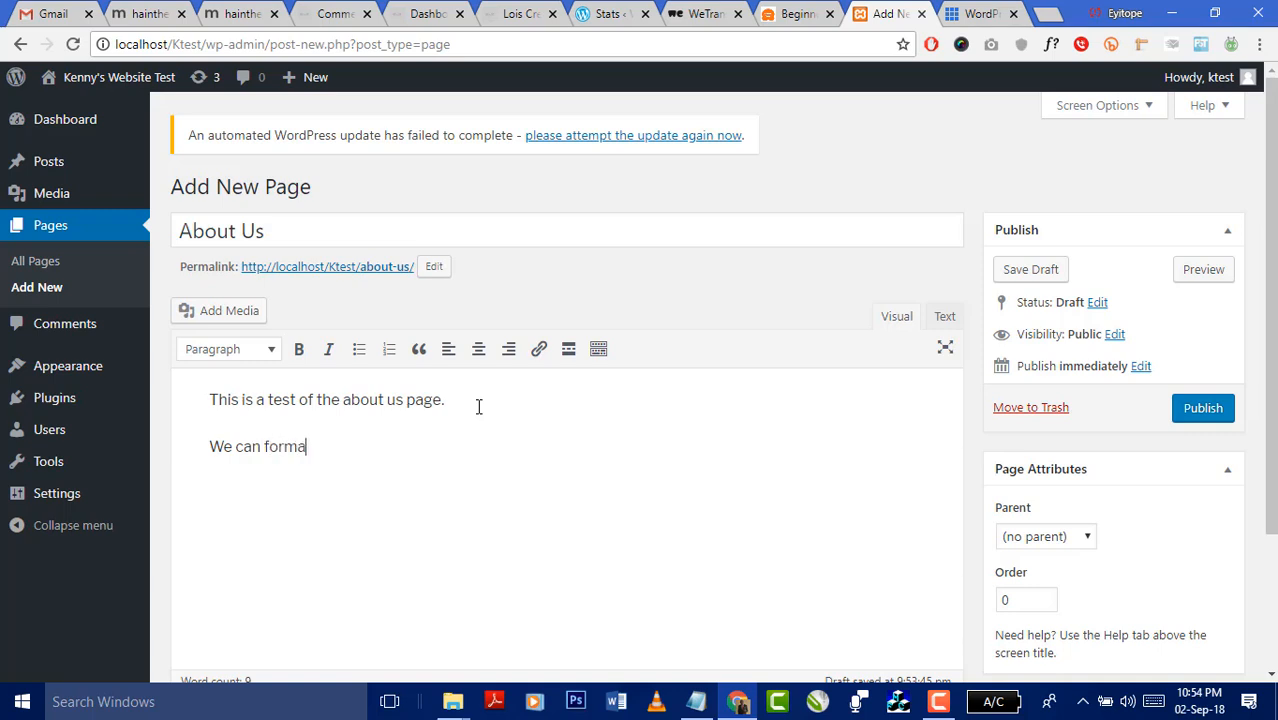
text(t our text)
key(BackSpace)
key(BackSpace)
text(z)
key(BackSpace)
text(z)
key(Home)
text(x)
key(BackSpace)
key(End)
key(BackSpace)
text(xt to reflect )
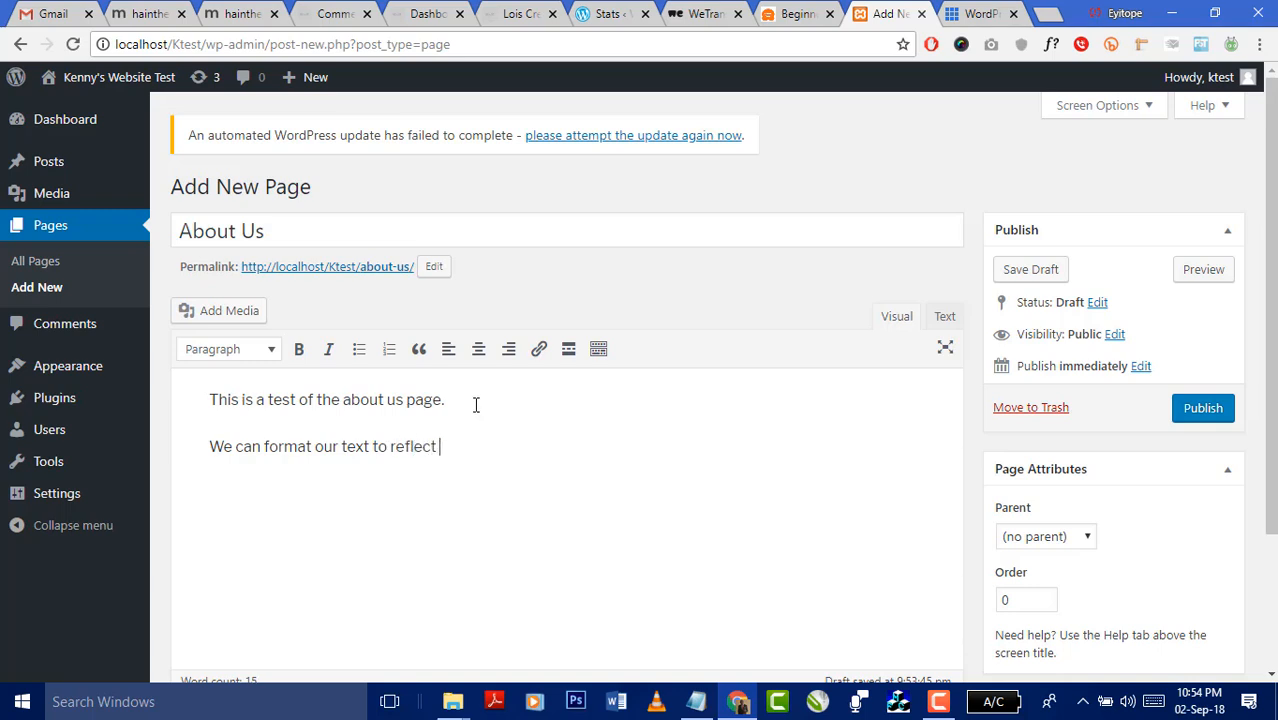
text(our desires.)
- Make 'desires.' bold and 'our text to reflect our' italic
drag(537, 455, 465, 450)
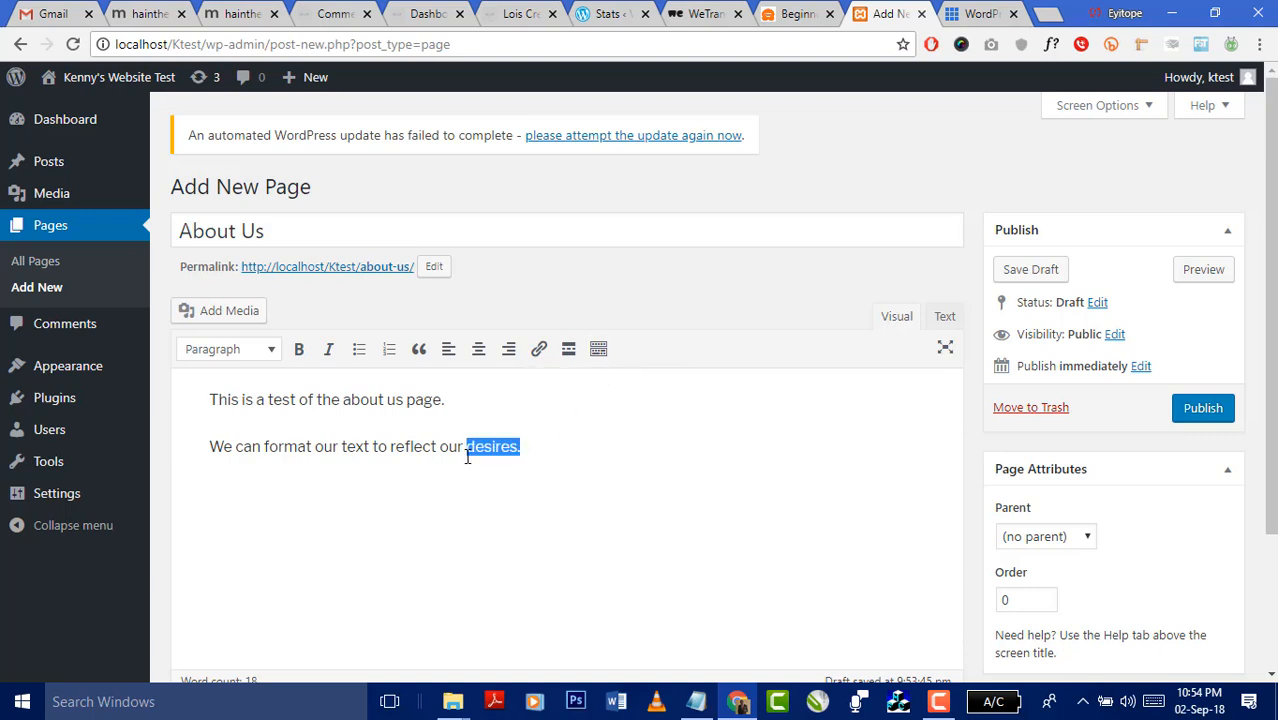
click(299, 349)
drag(459, 446, 316, 447)
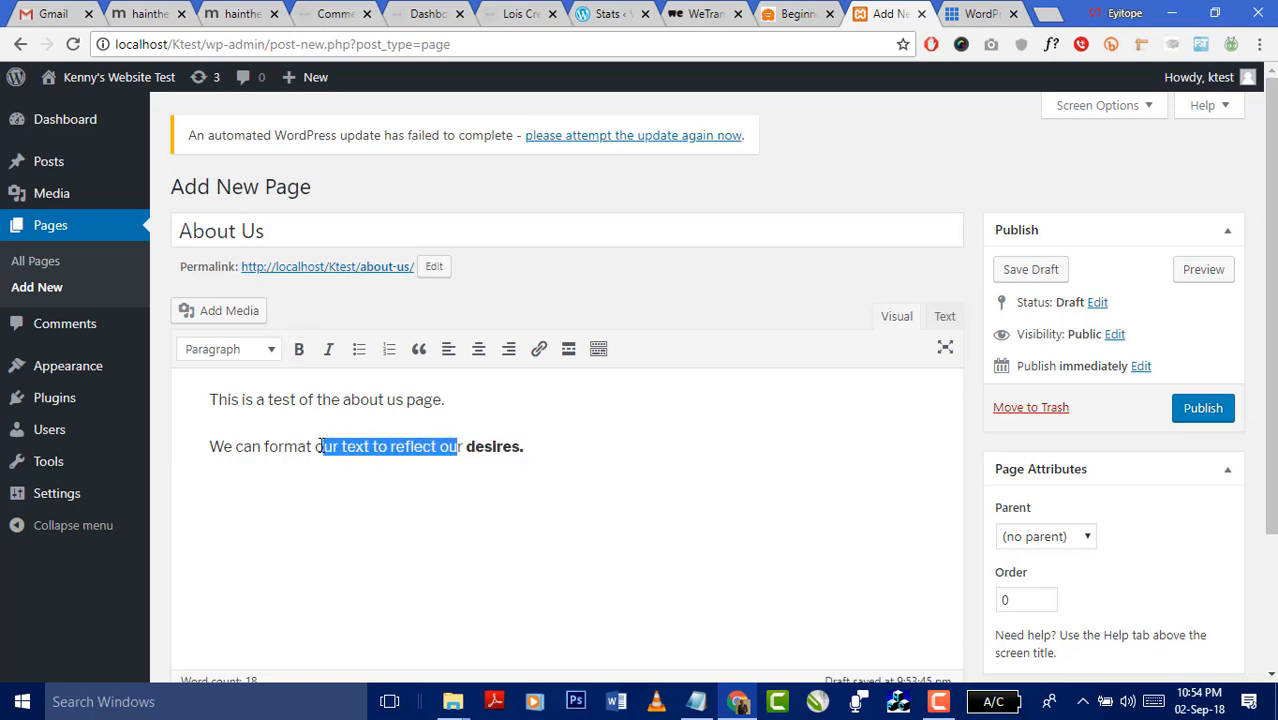
click(328, 349)
drag(453, 446, 316, 437)
click(329, 349)
click(330, 348)
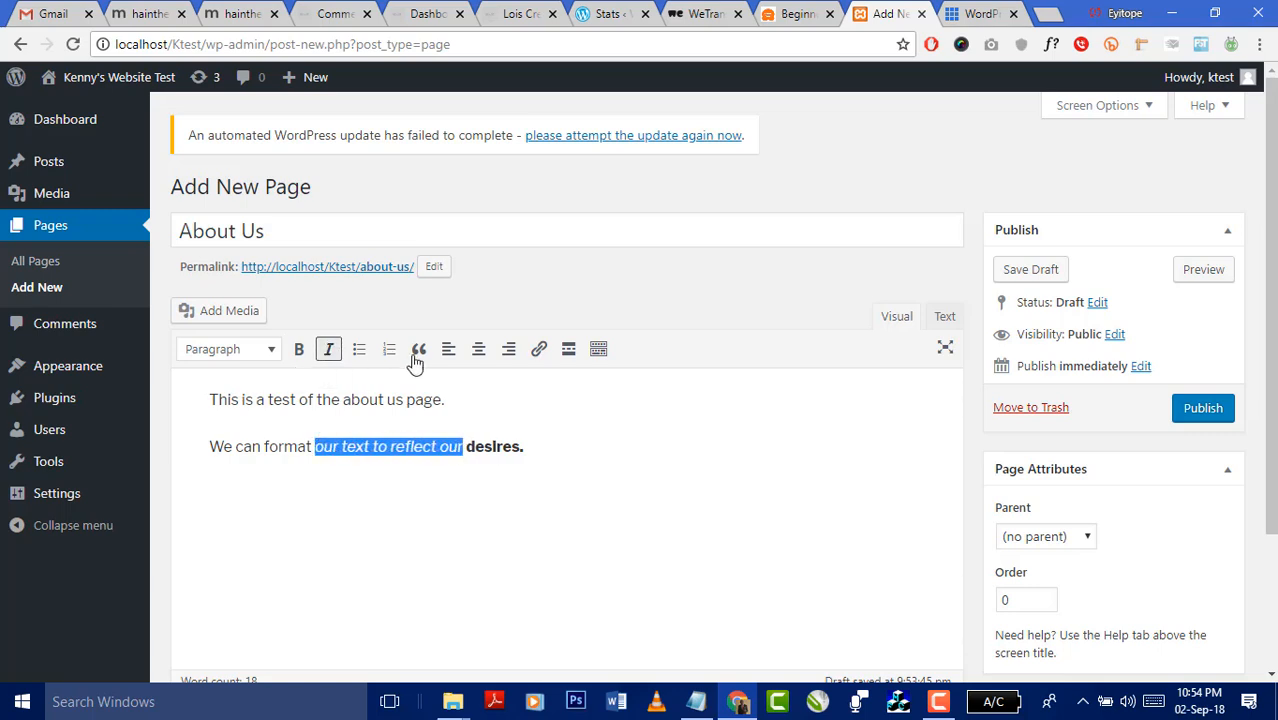
click(545, 446)
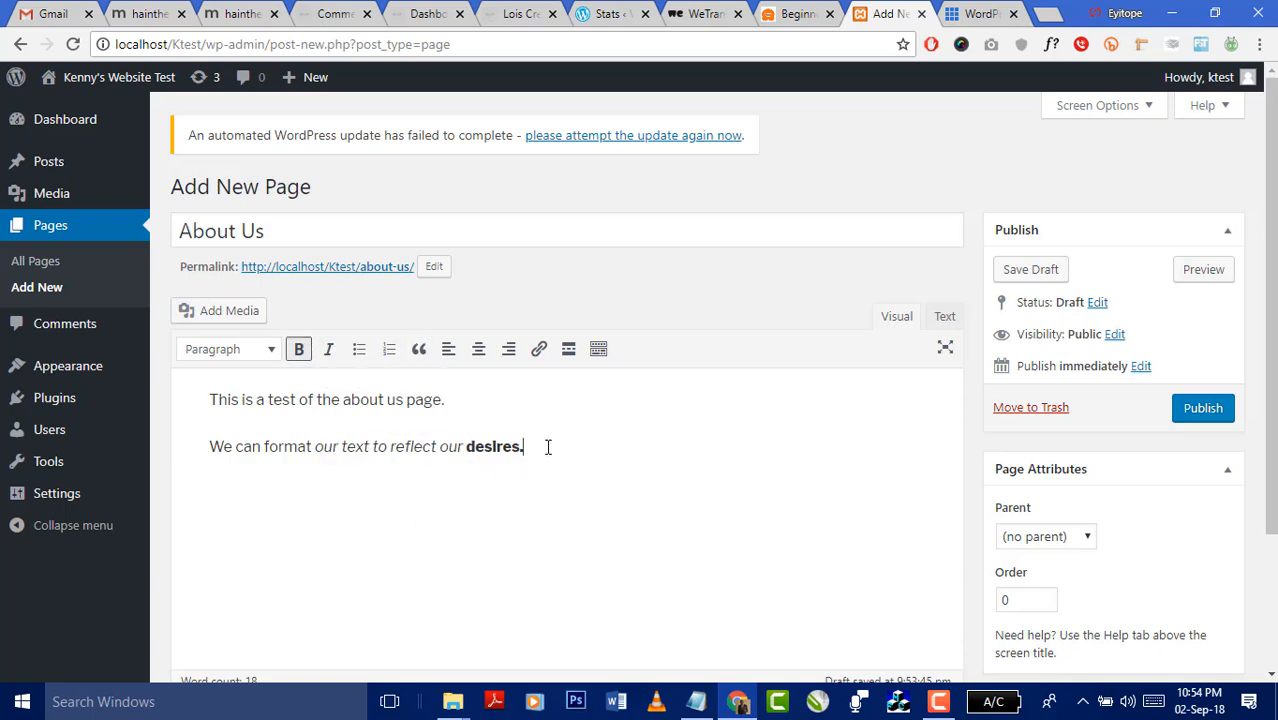
- Add a numbered list: 'My name is Tunji', 'His name is Junji', 'Their names are Gunji'
key(Return)
key(Return)
click(391, 350)
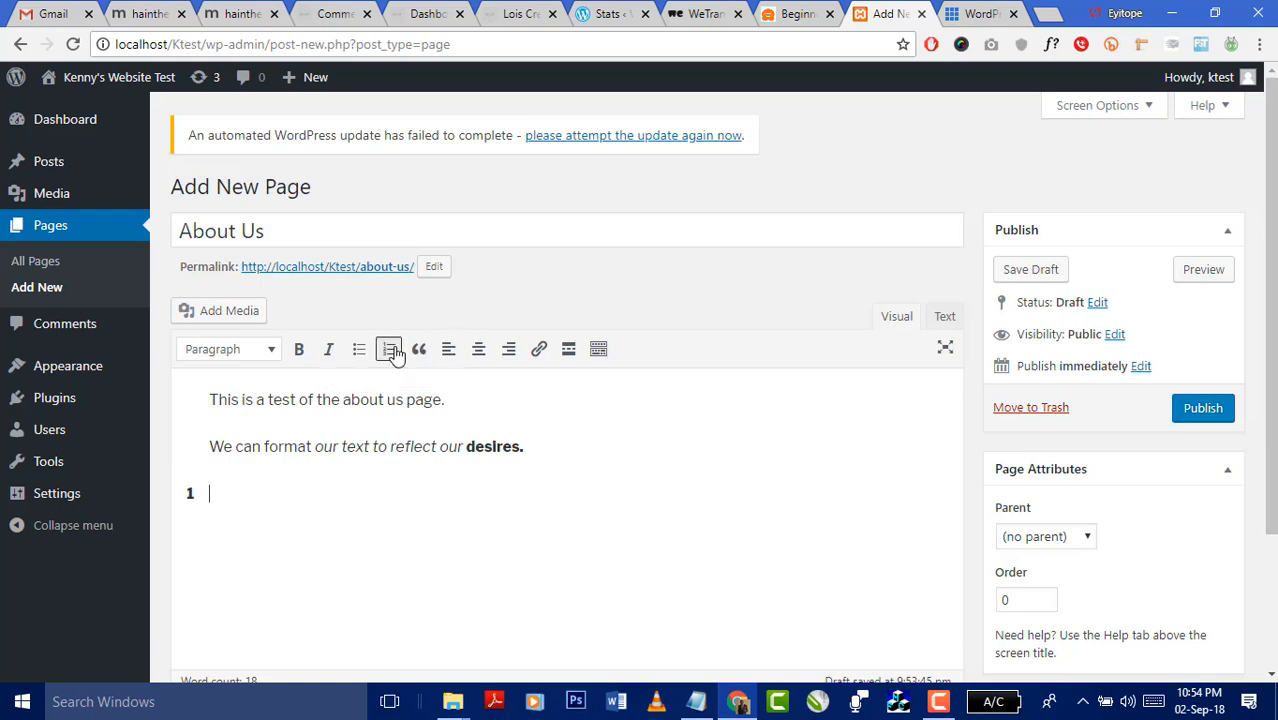
text(My name is Tunji)
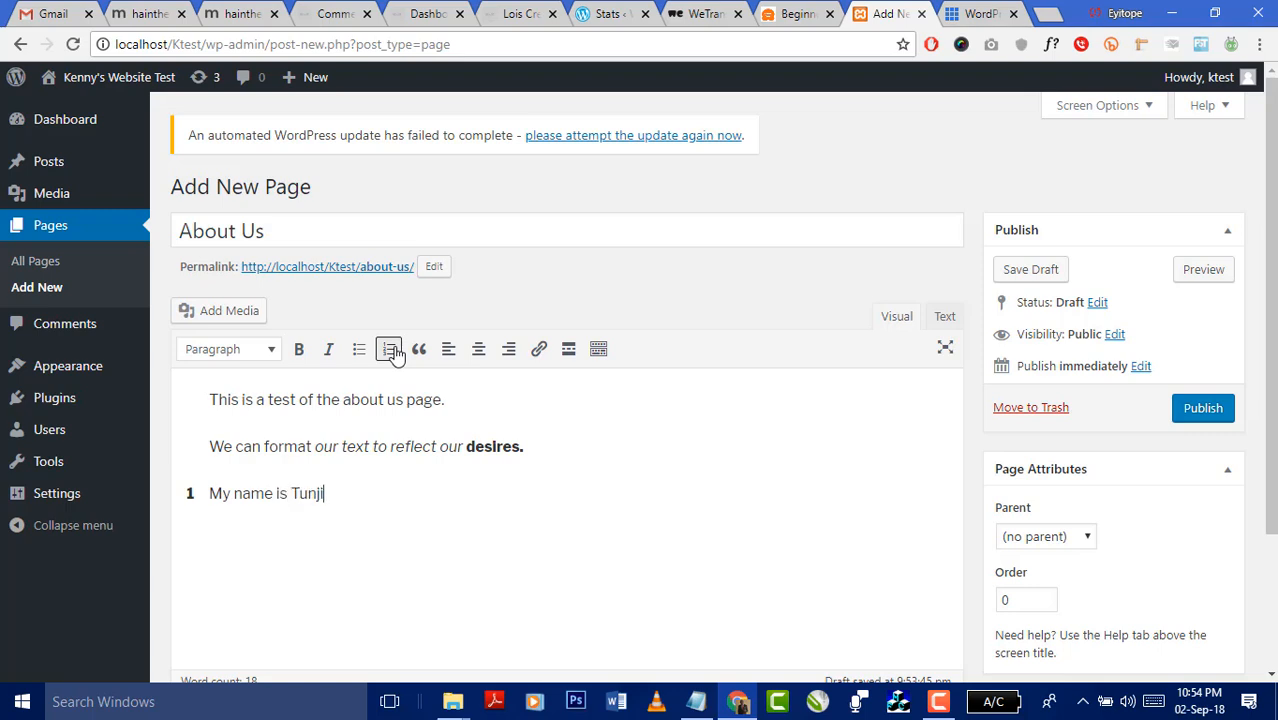
key(Return)
text(His name is )
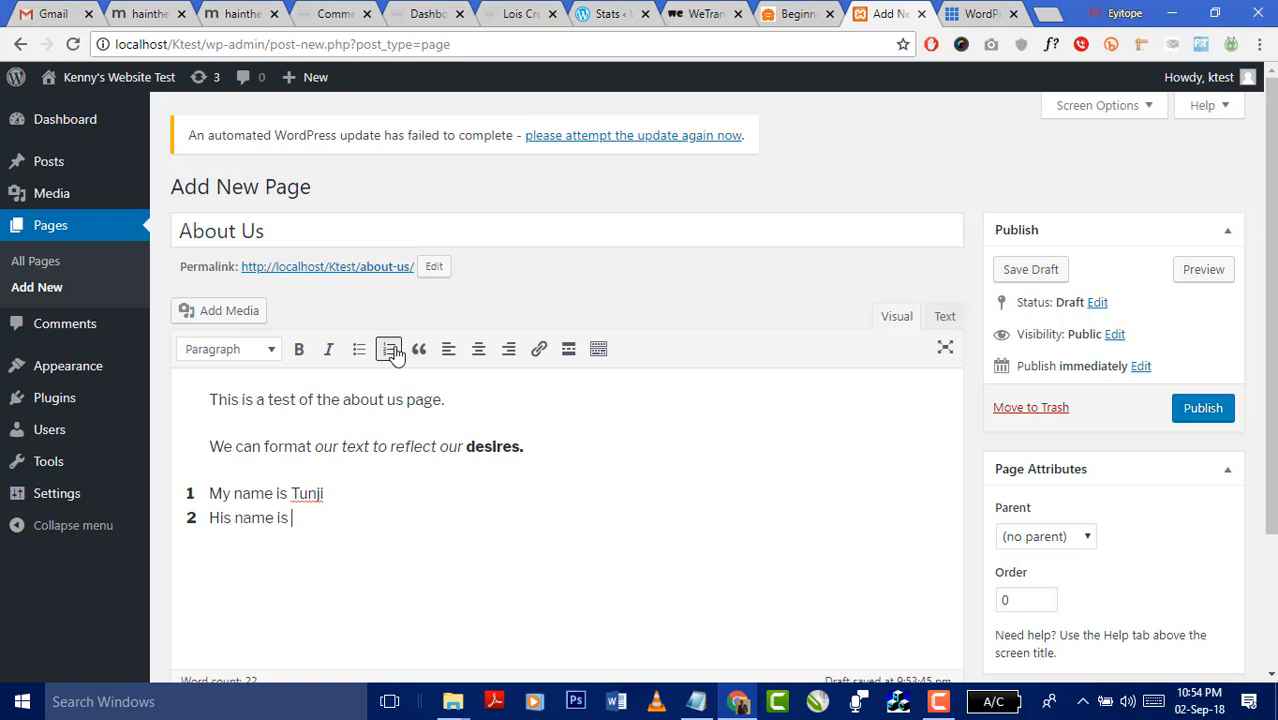
text(Junji)
key(Return)
text(Thour)
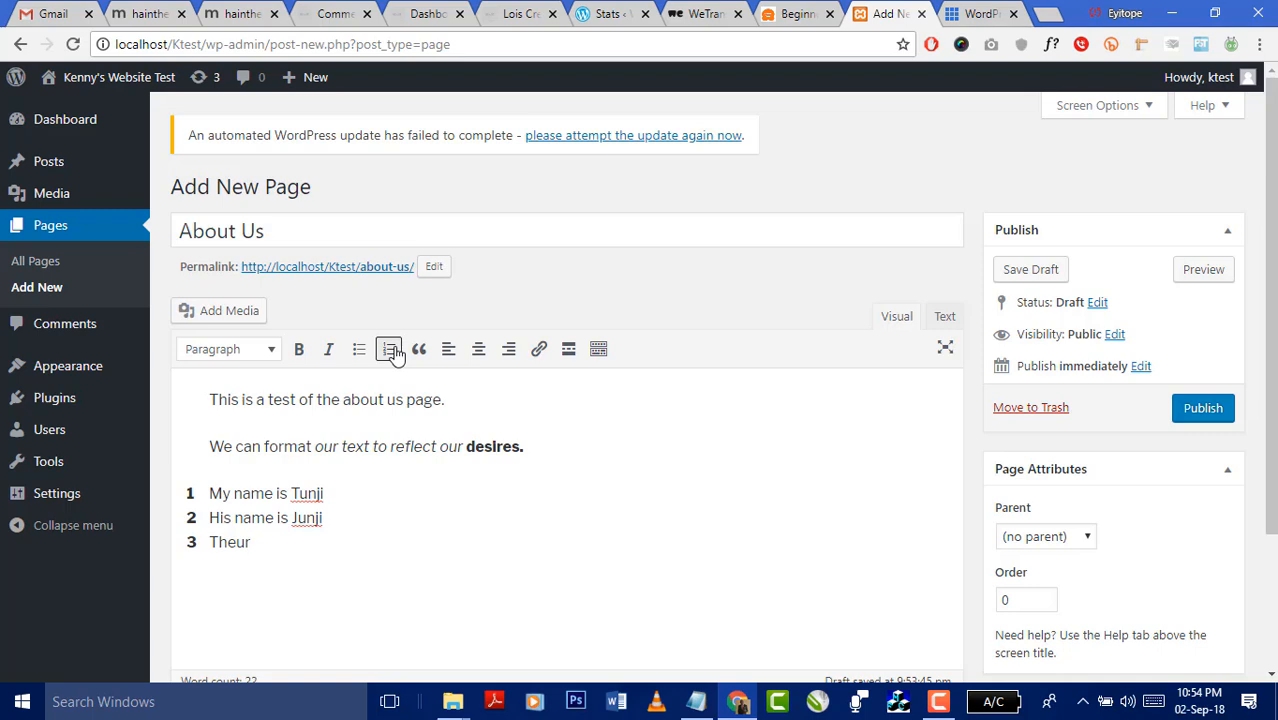
key(BackSpace)
key(BackSpace)
key(BackSpace)
text(eir names age Gunji)
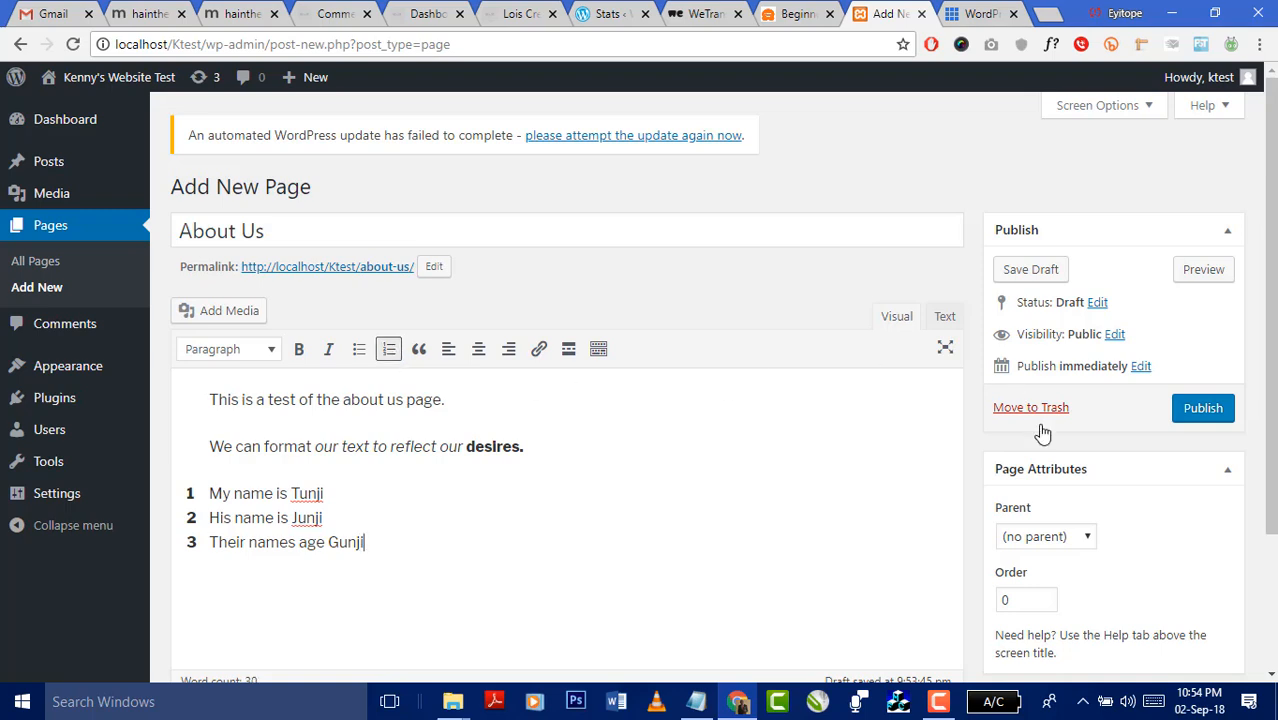
click(320, 551)
key(BackSpace)
key(Delete)
key(Delete)
text(re)
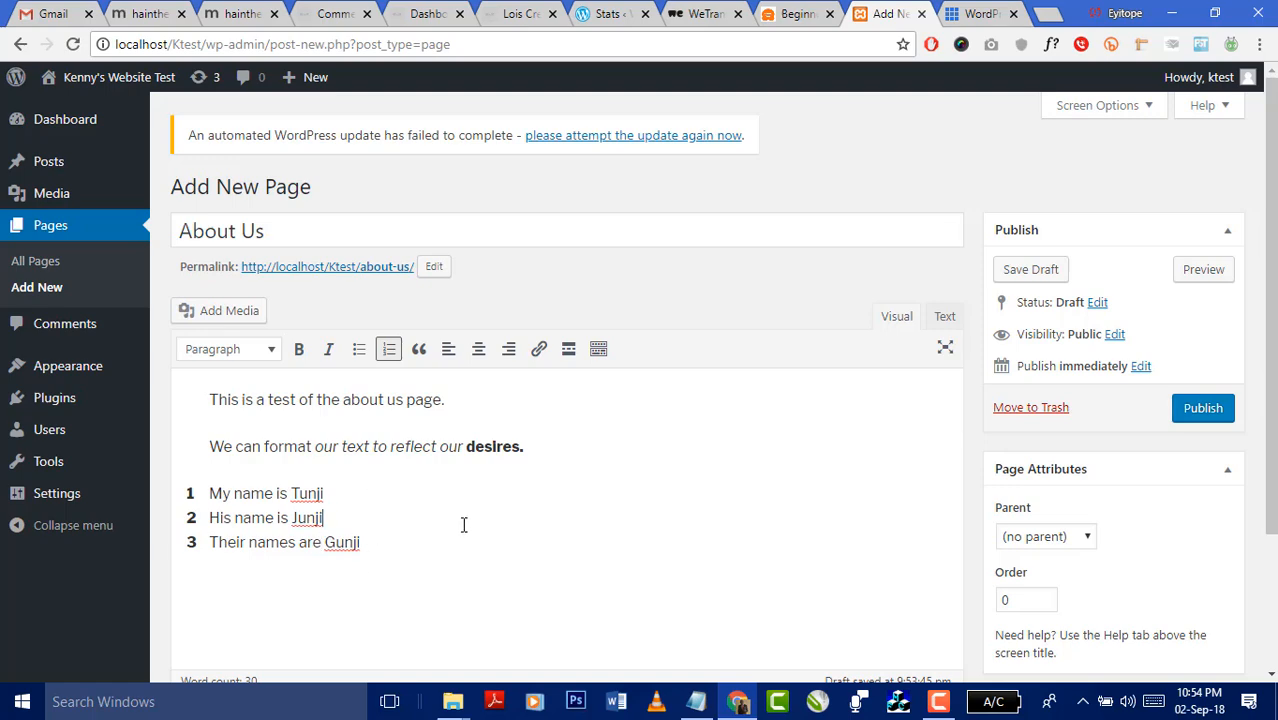
- Confirm the publish date unchanged and leave the page's Parent set to no parent
scroll(463, 525, down, 2)
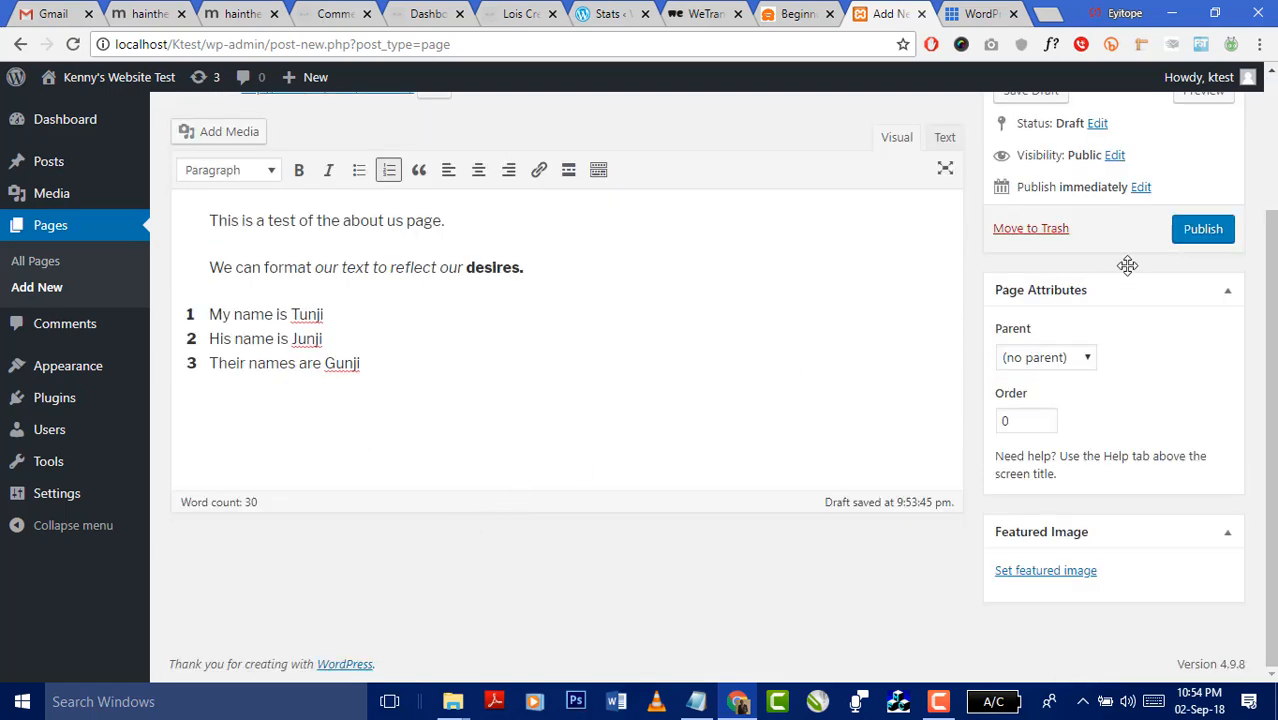
scroll(1127, 264, up, 2)
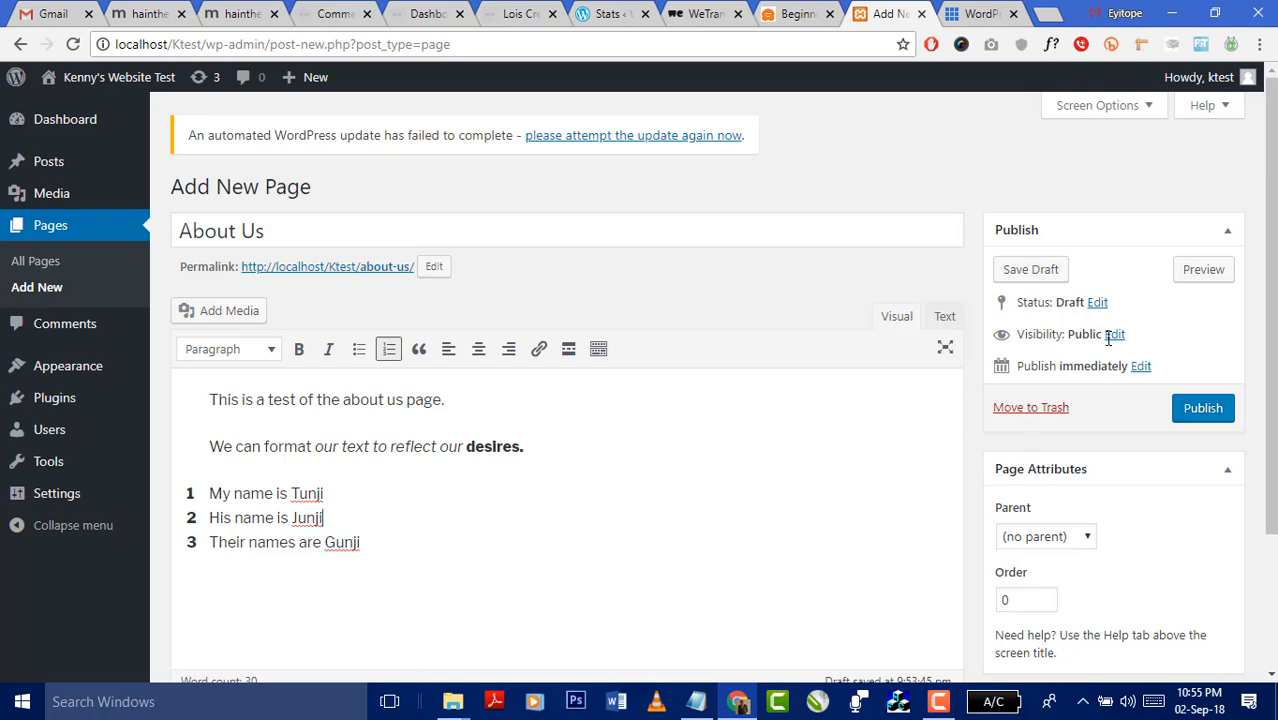
click(1139, 367)
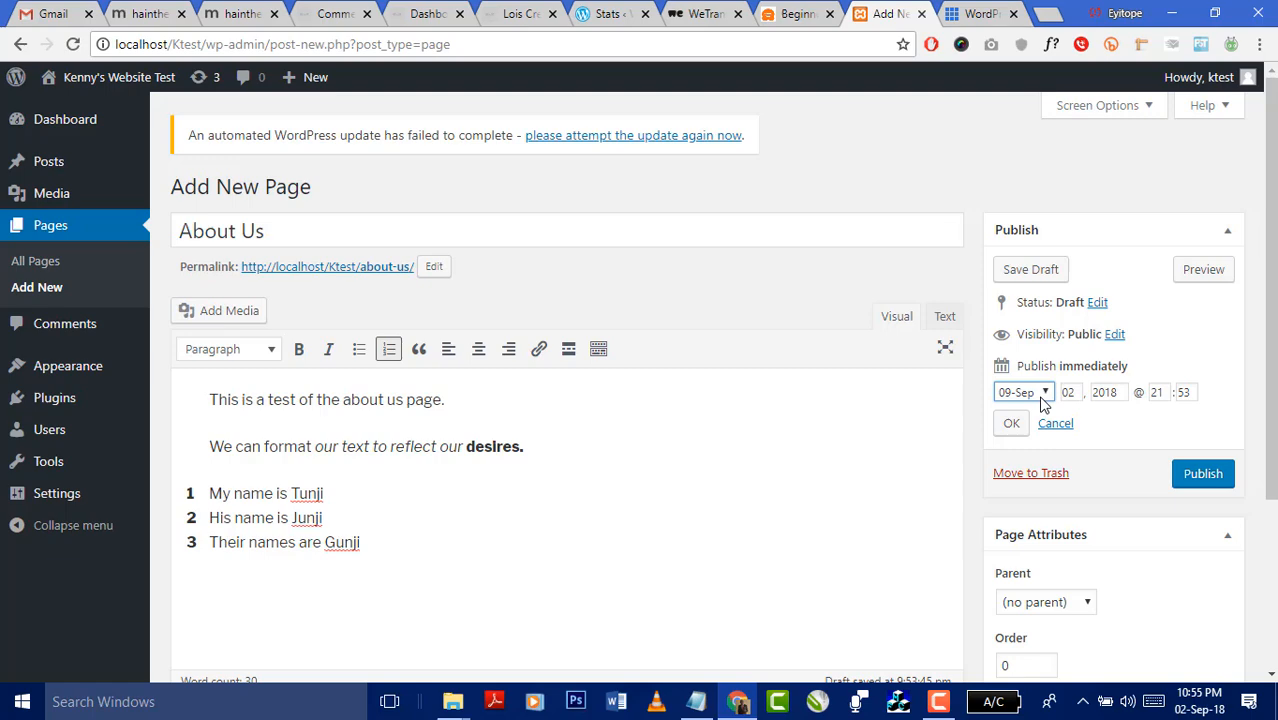
click(1011, 423)
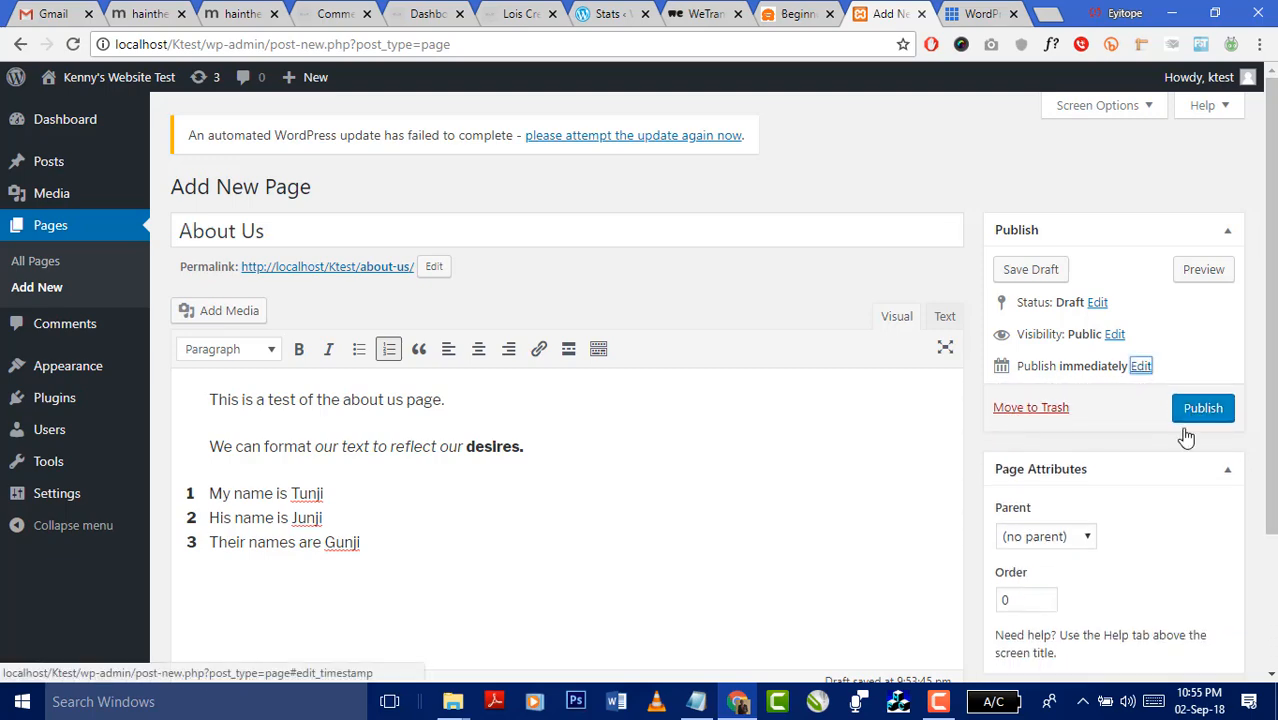
scroll(1160, 460, down, 2)
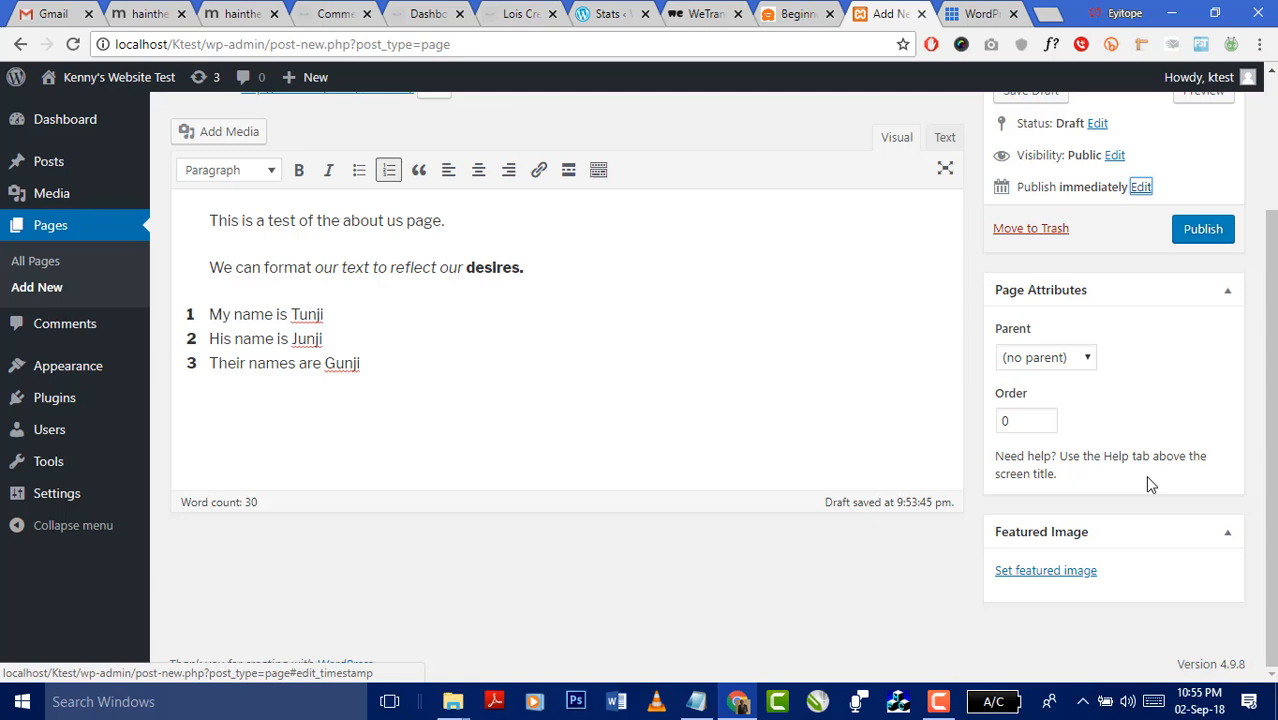
click(1088, 359)
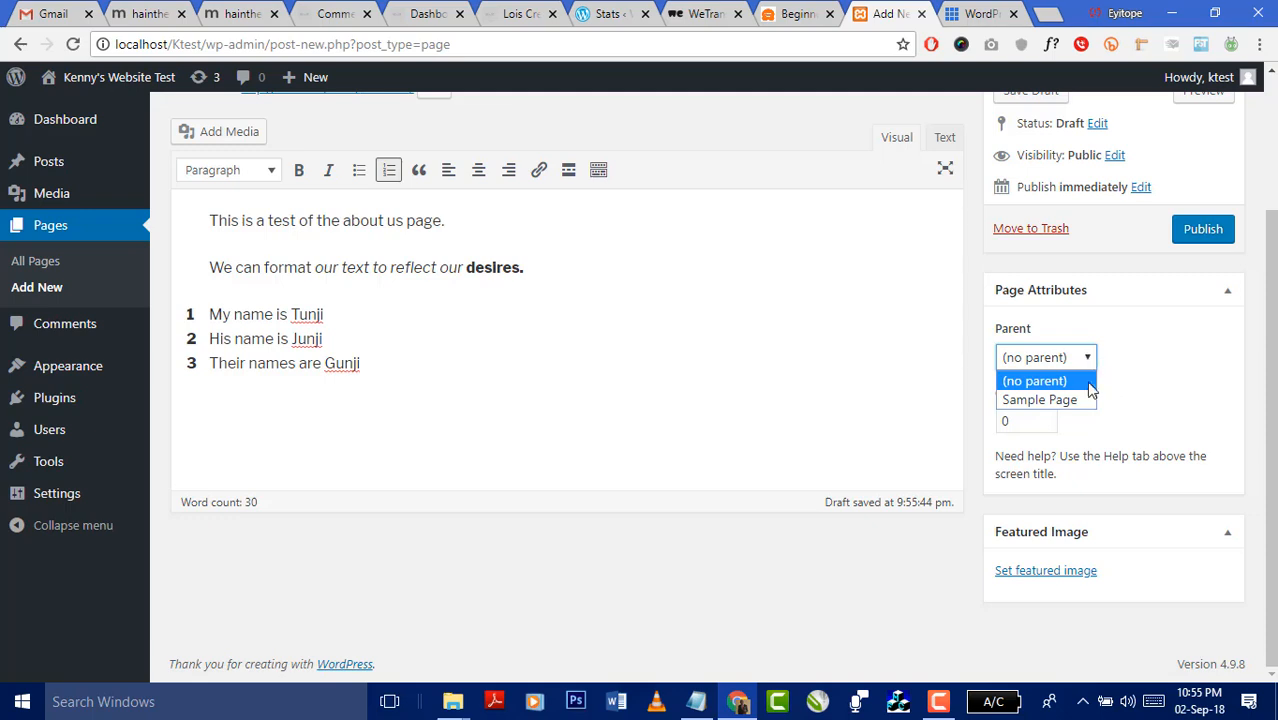
click(1166, 355)
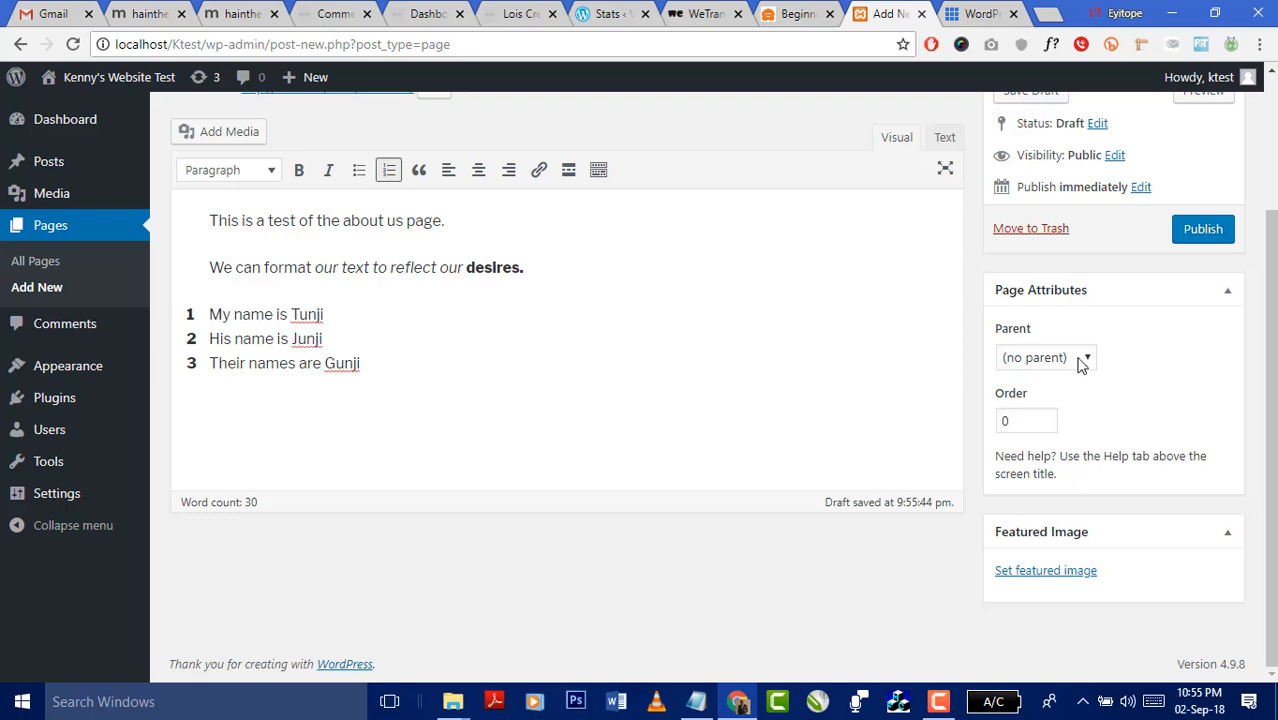
- Open and close the featured image window, keeping the Parent at (no parent)
click(1085, 576)
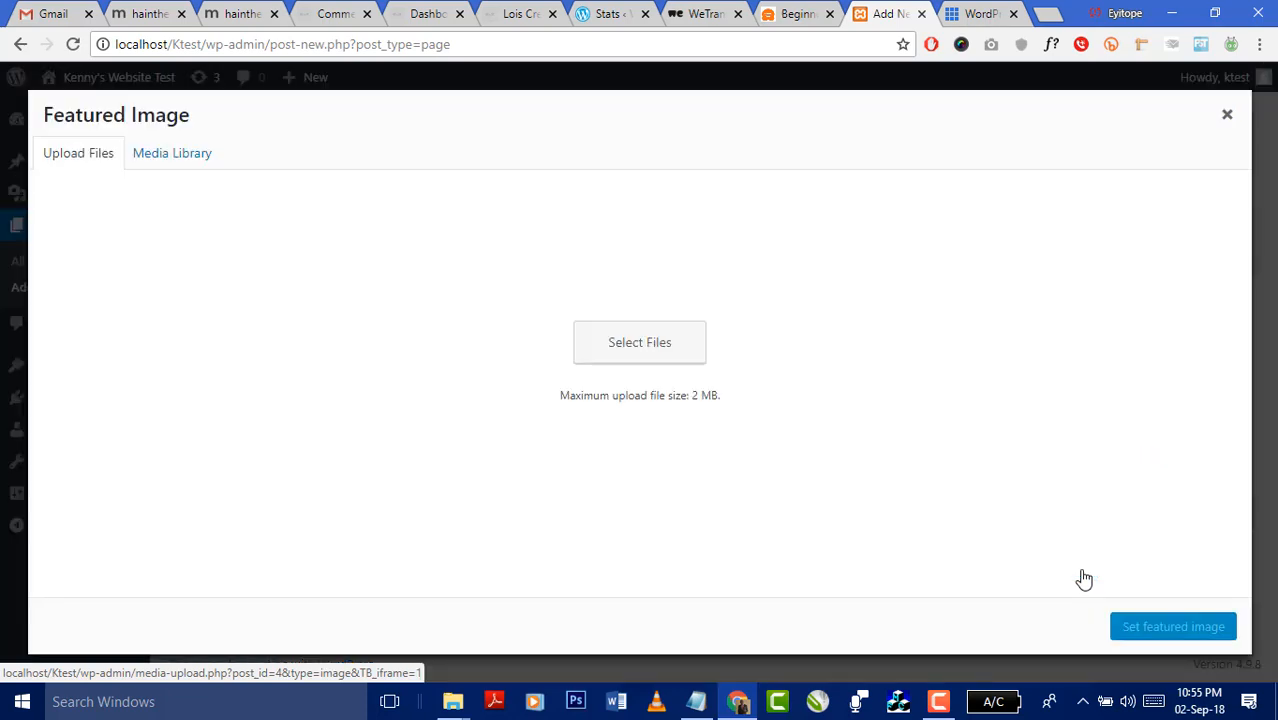
click(1226, 118)
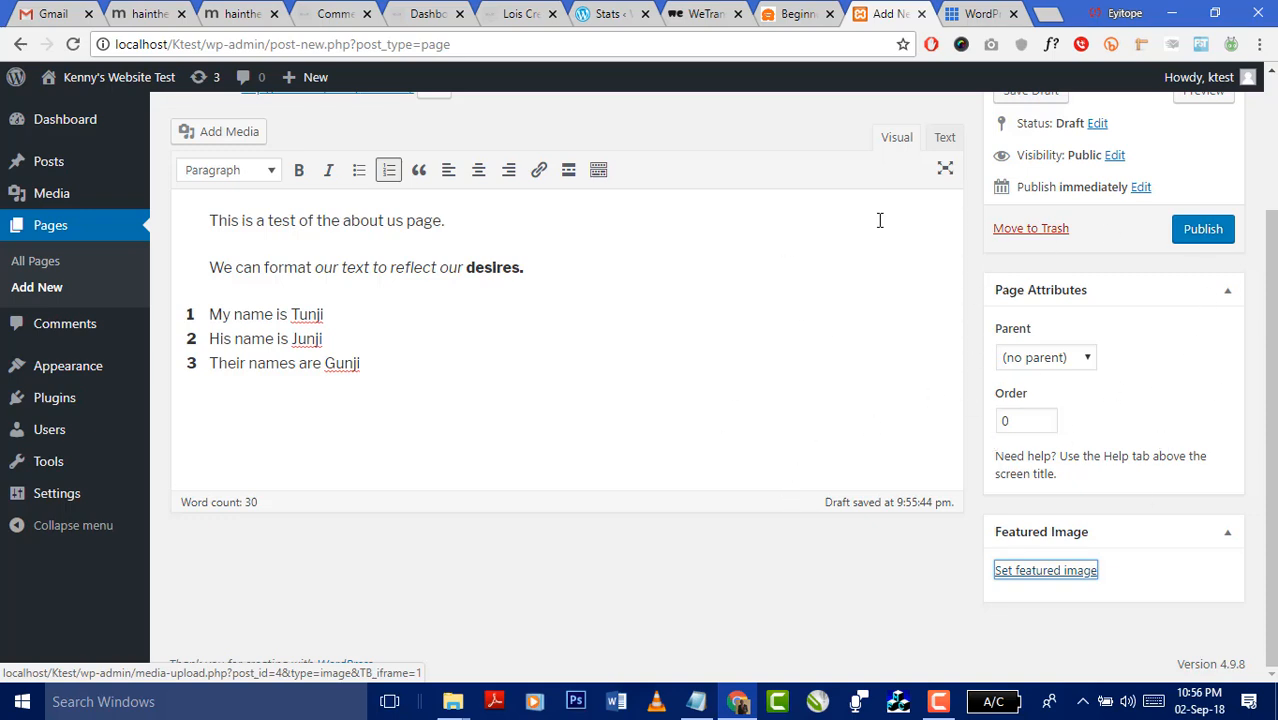
click(1082, 355)
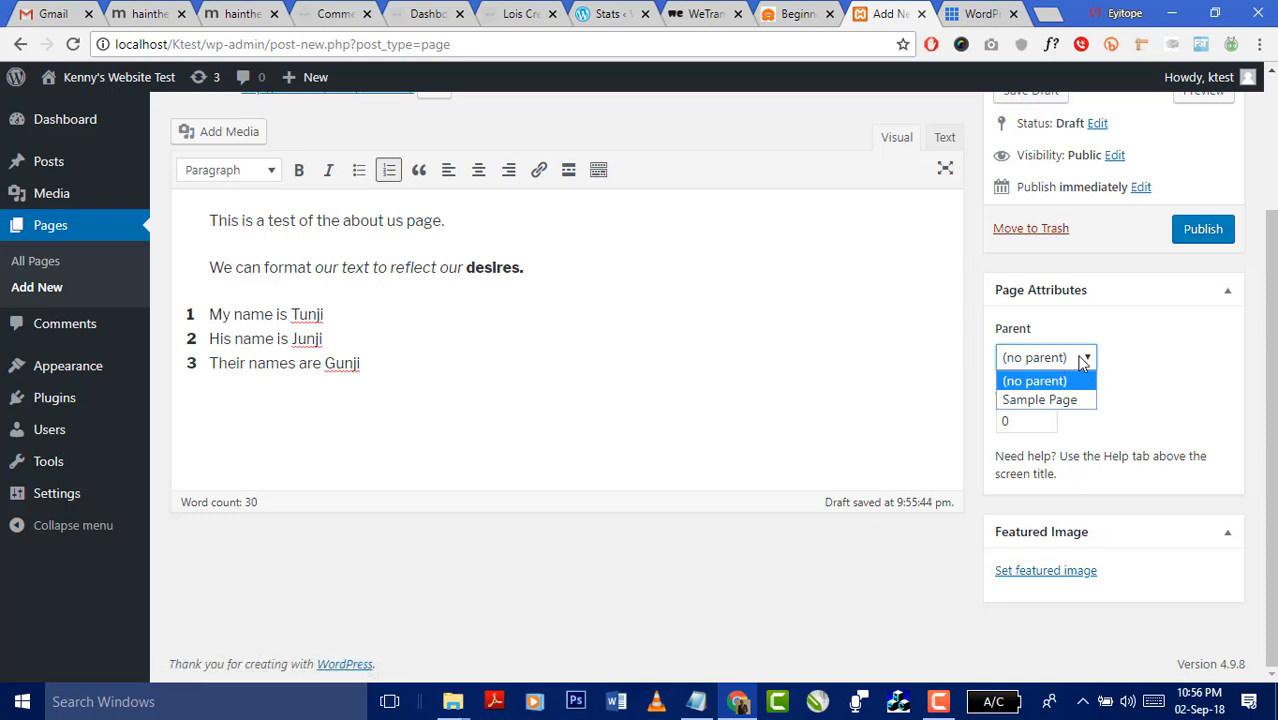
click(1080, 358)
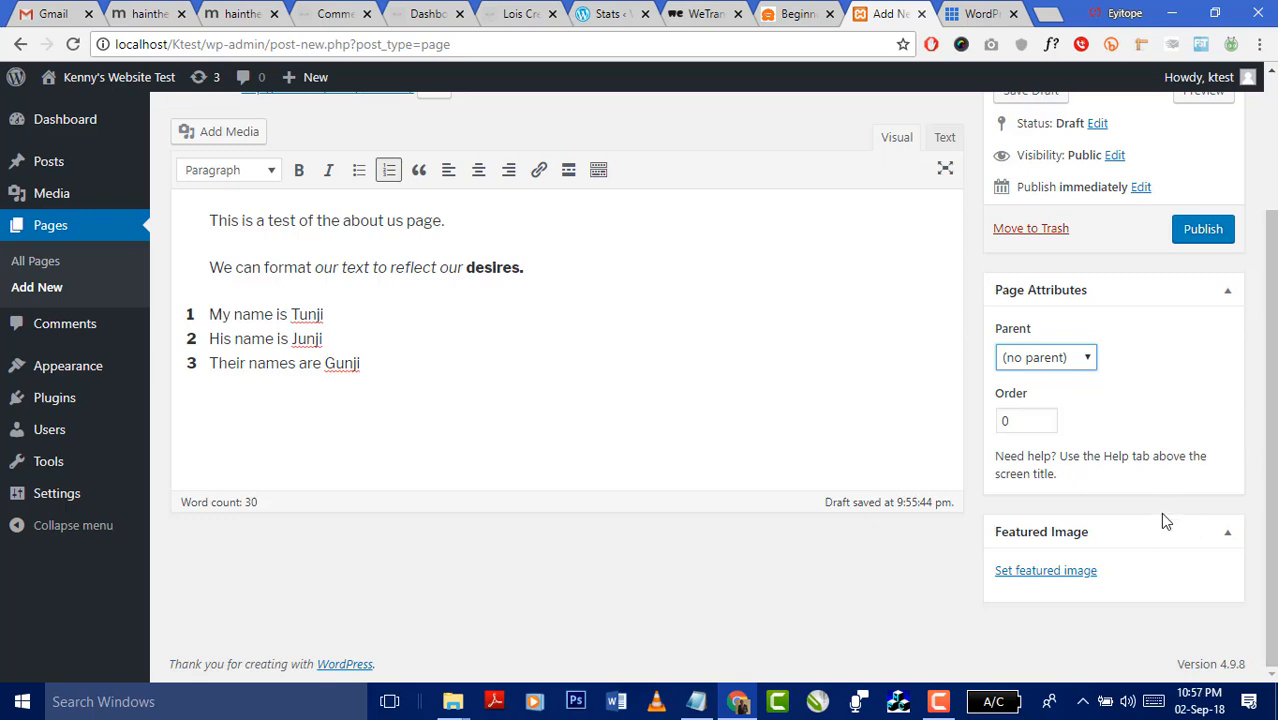
click(940, 702)
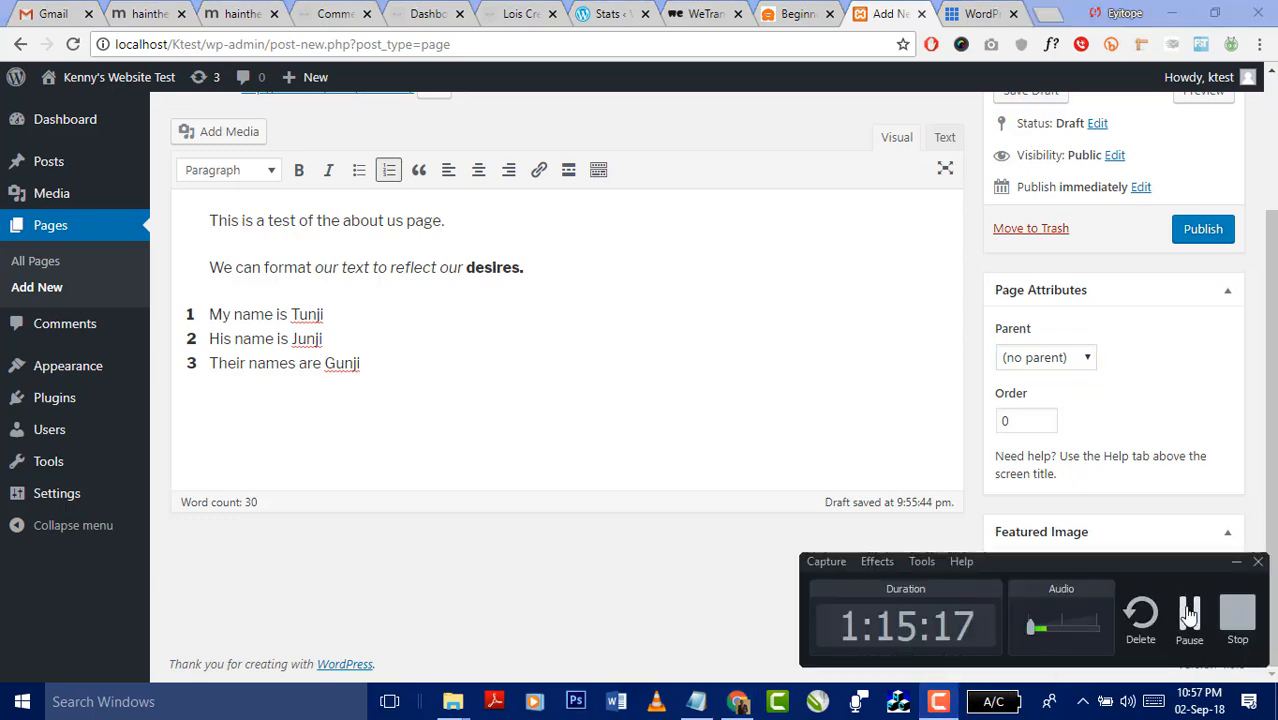
click(1189, 612)
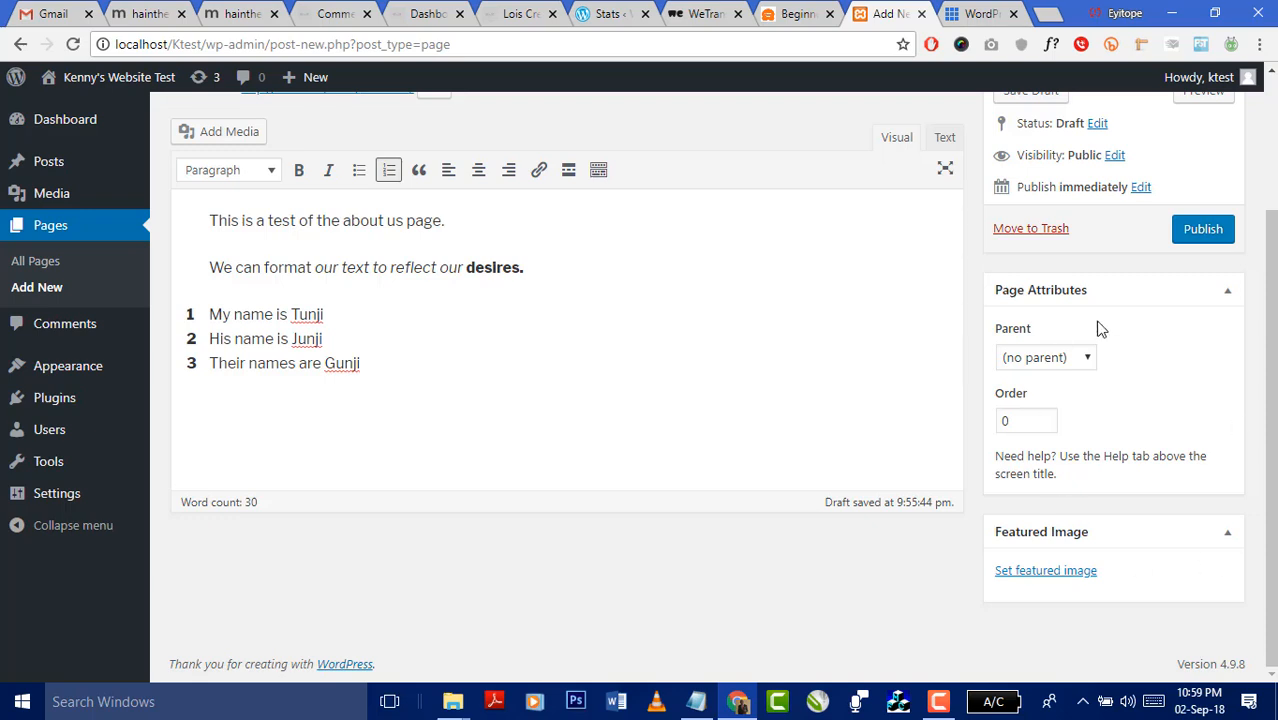
- Reopen the featured image window, view the Media Library, and cancel the file picker unused
click(1040, 572)
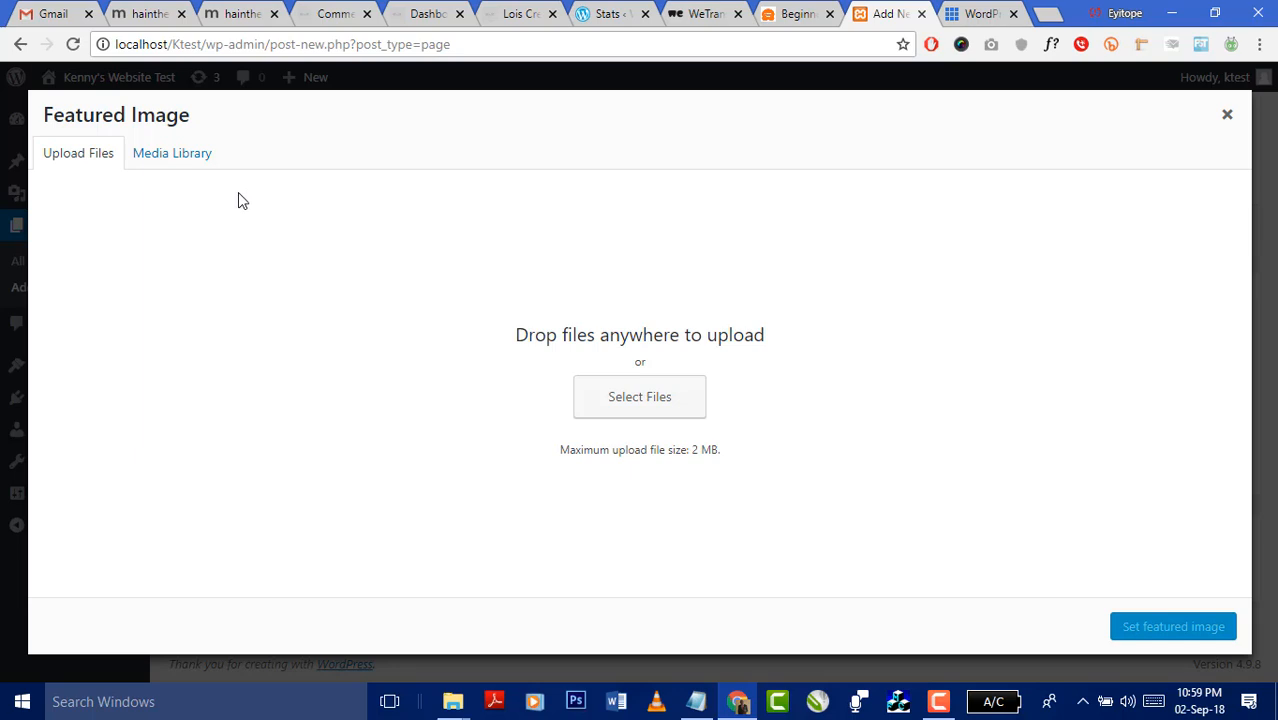
click(183, 161)
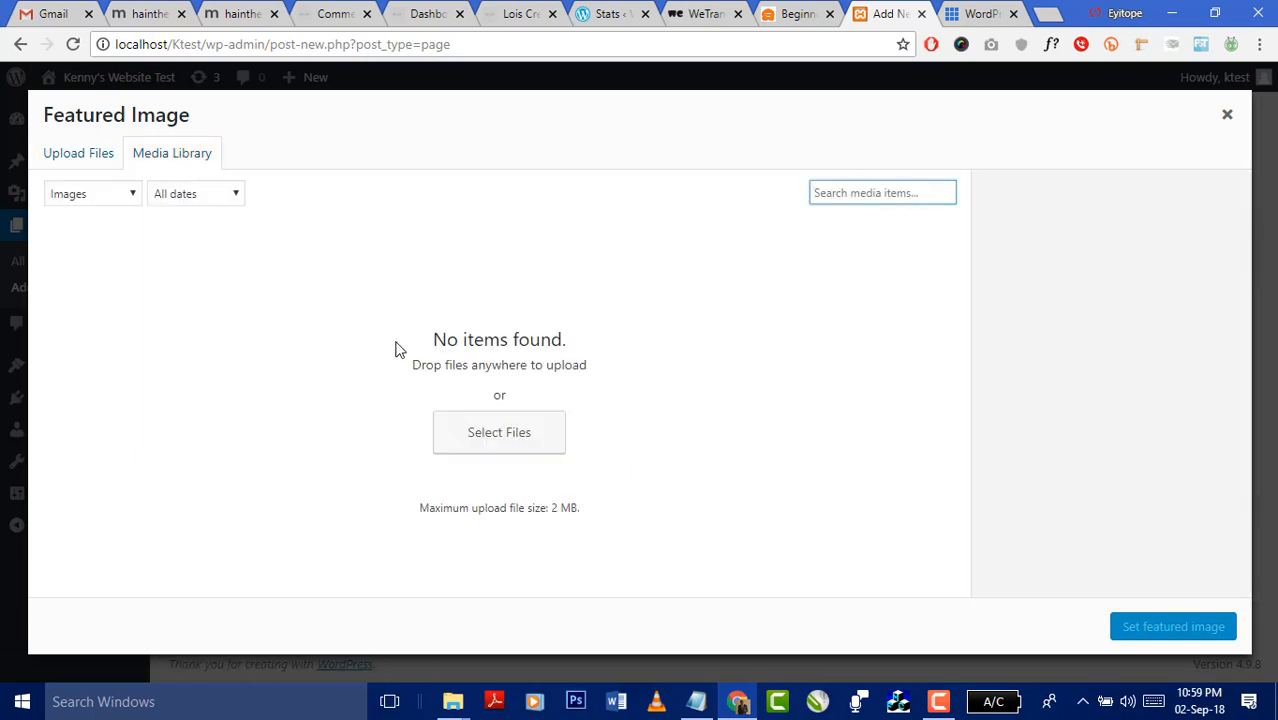
click(460, 424)
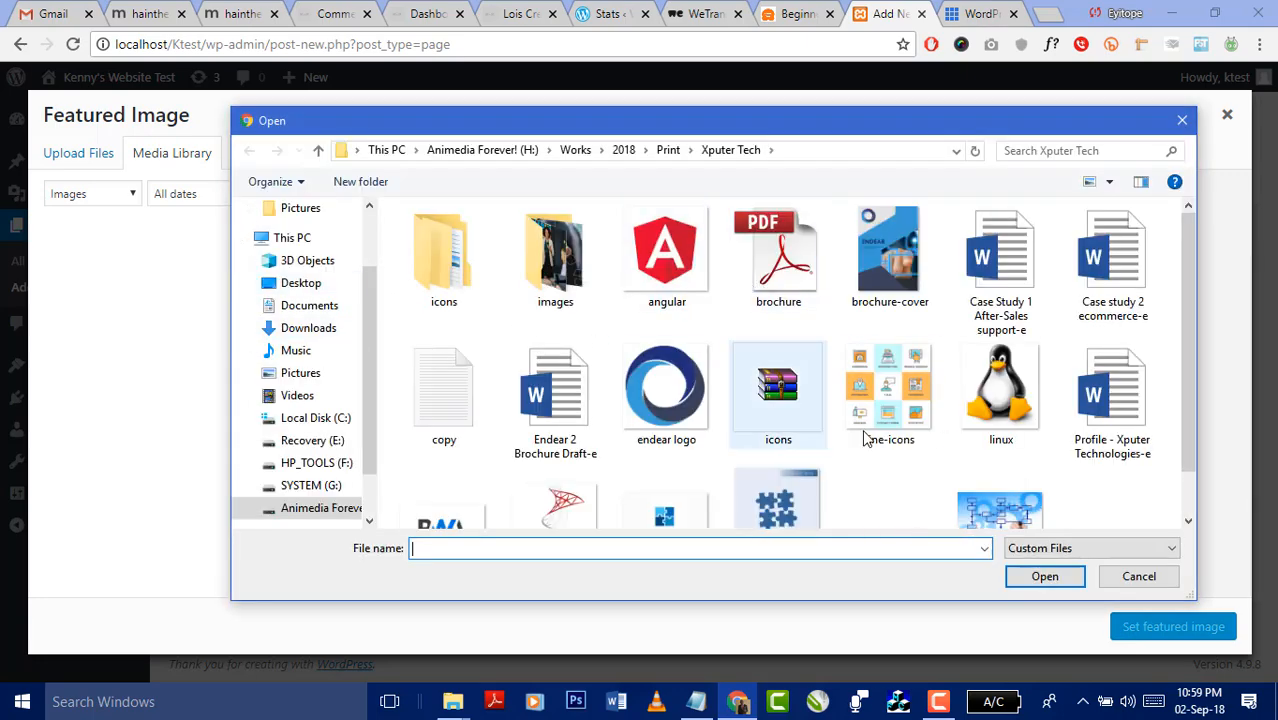
click(1182, 120)
- Drag 'guy sitting on mountain' from drive H:'s Images folder to upload; dismiss the 2 MB error
mouse_move(455, 706)
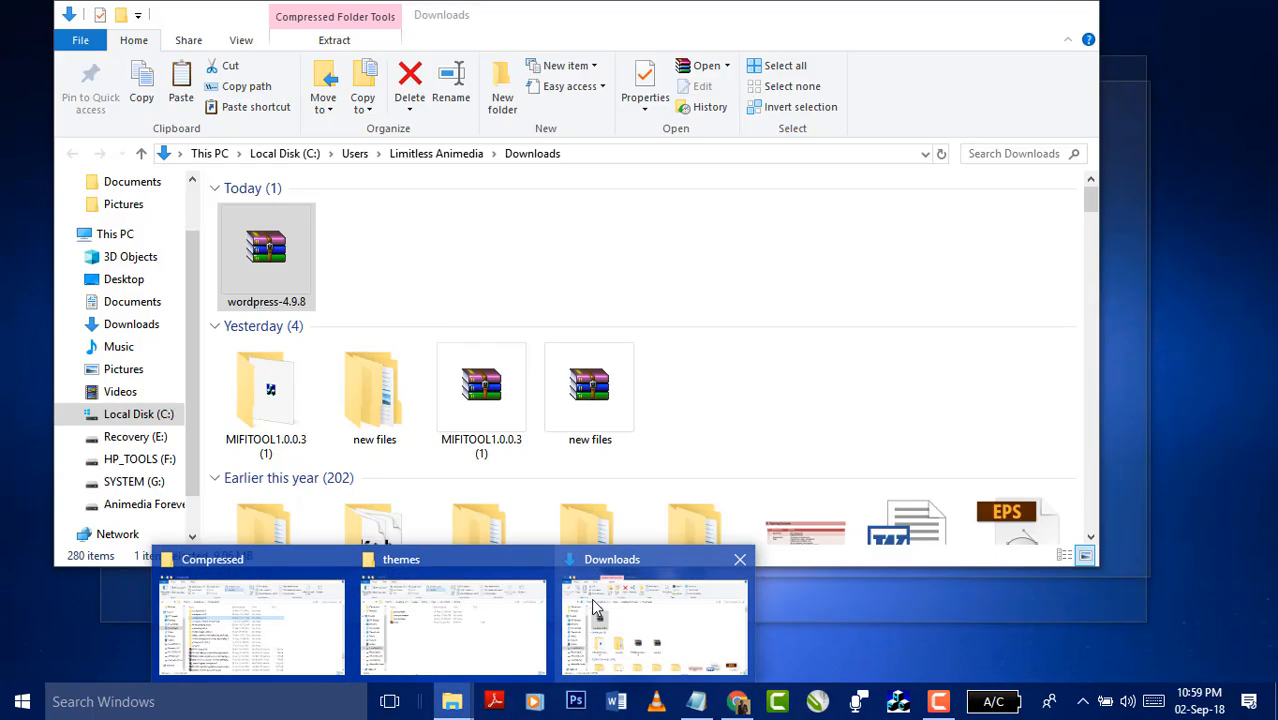
click(655, 627)
scroll(141, 487, down, 1)
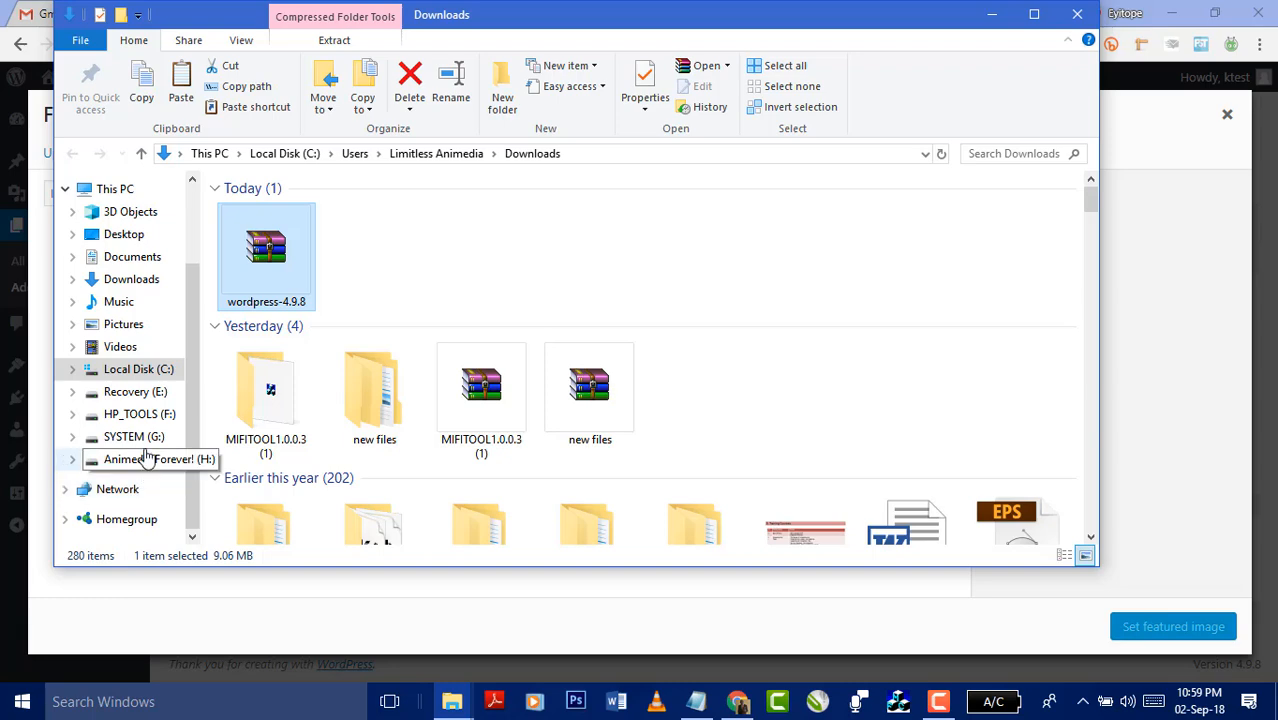
click(145, 459)
double_click(280, 240)
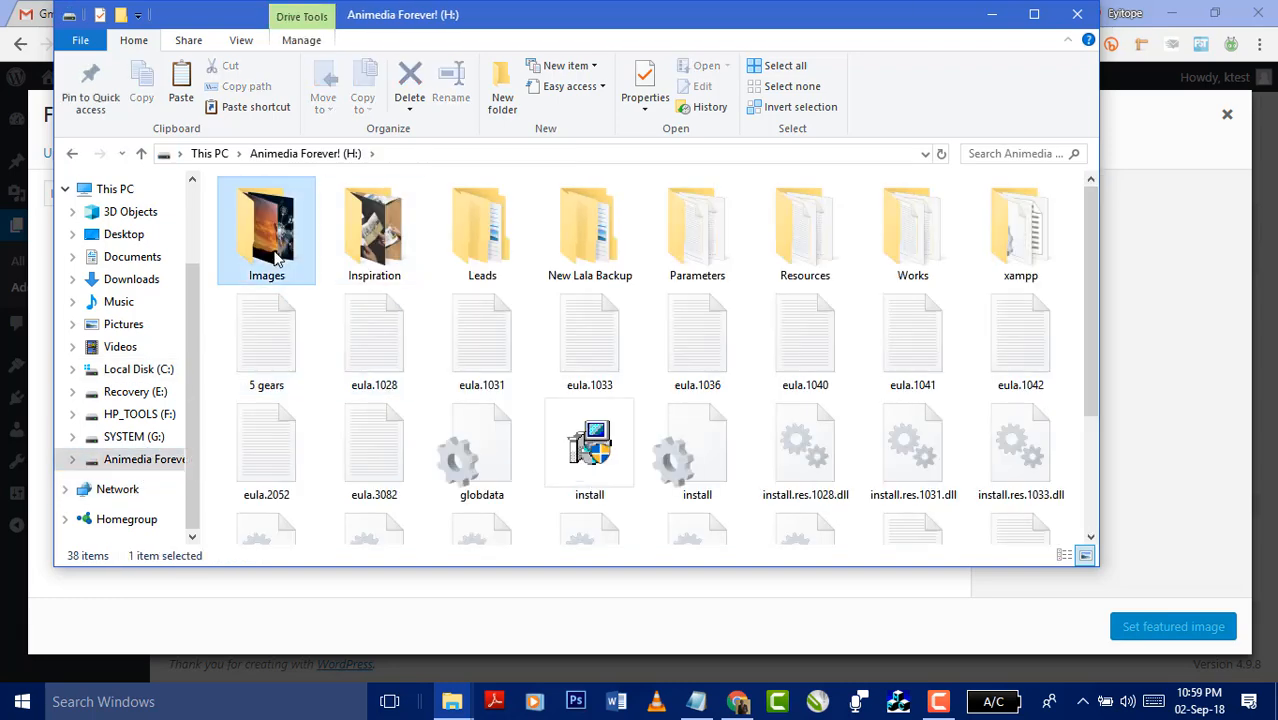
scroll(541, 355, down, 1)
scroll(713, 402, down, 6)
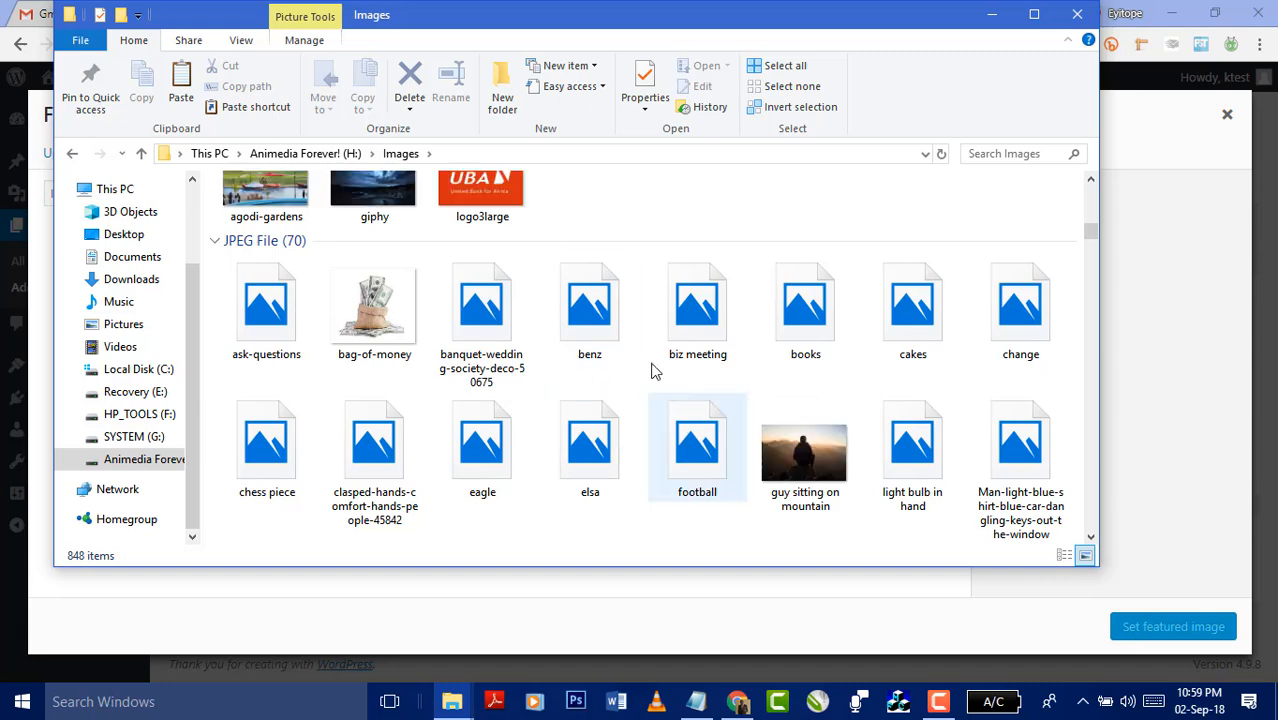
drag(803, 458, 1175, 394)
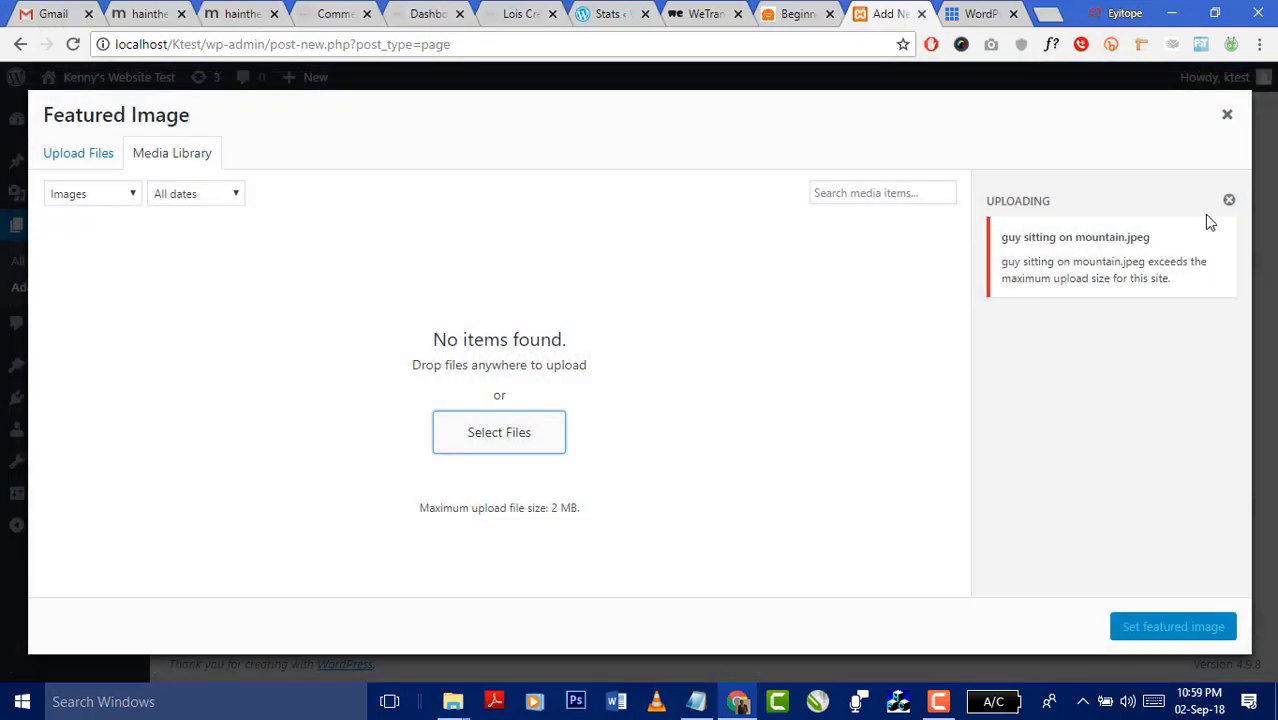
click(1229, 200)
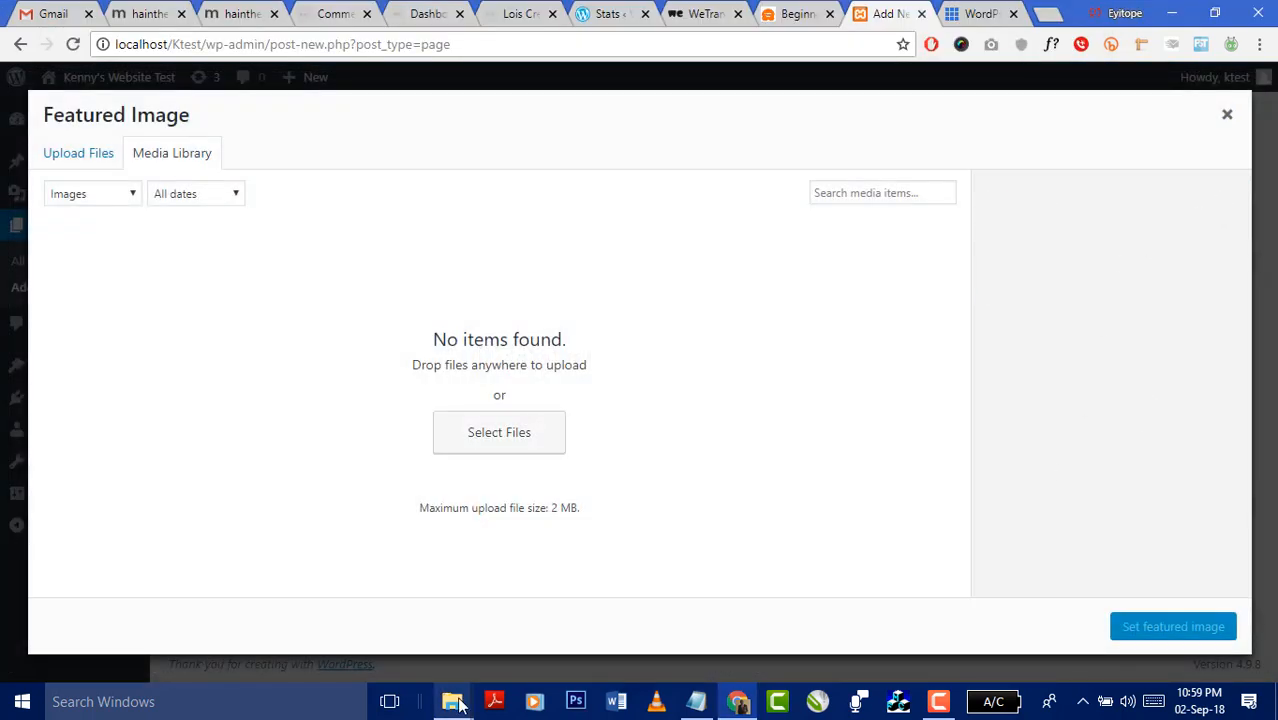
- Upload chess-piece.jpeg, set it as the About Us featured image, and publish the page
mouse_move(457, 705)
click(611, 618)
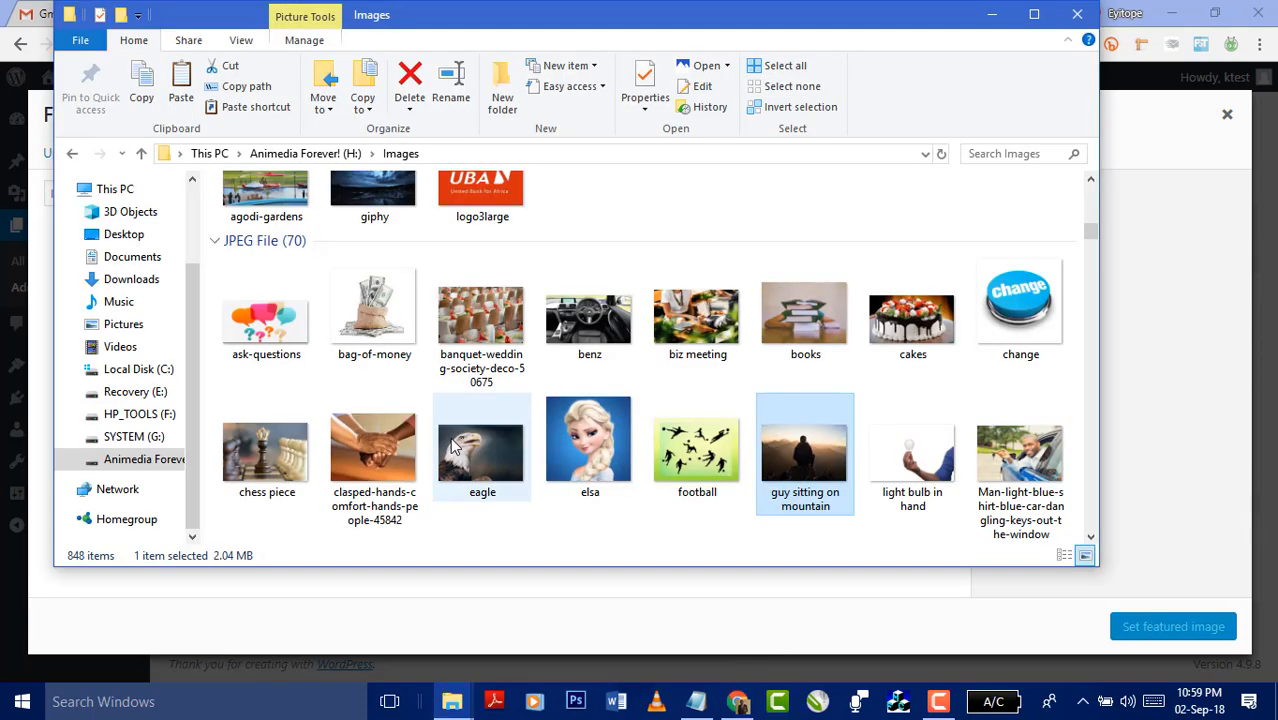
click(481, 445)
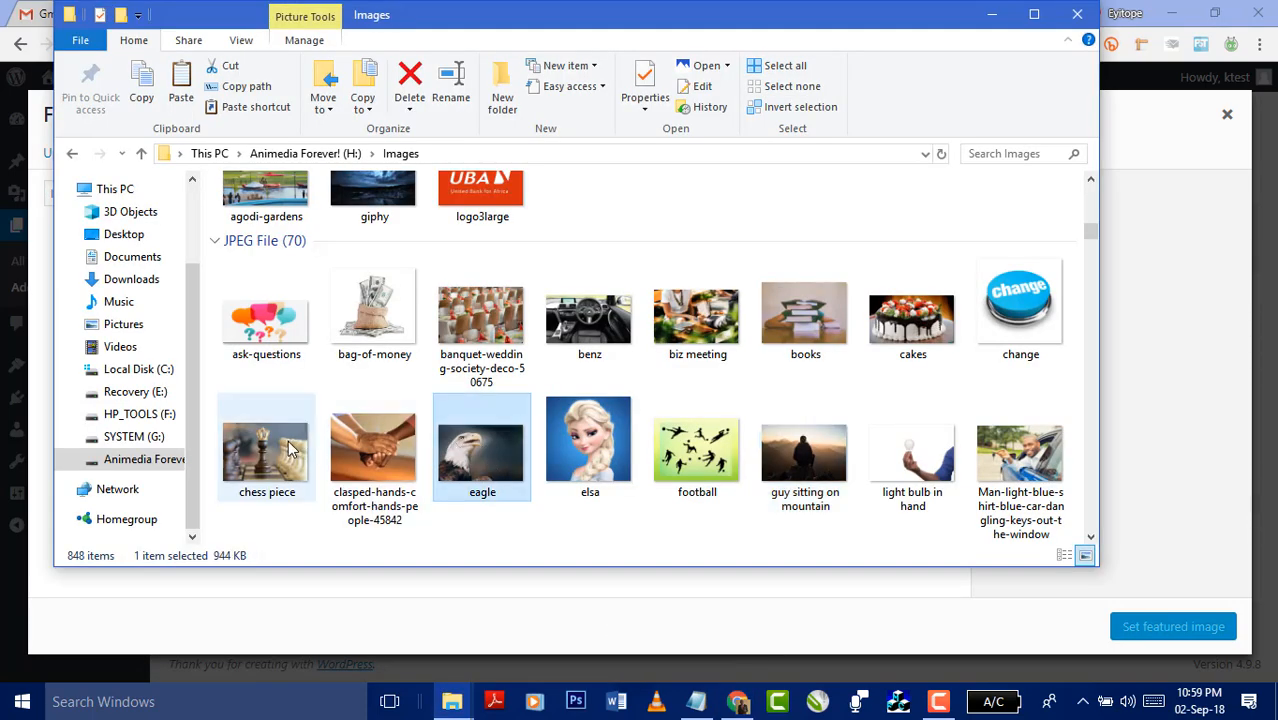
drag(290, 448, 1149, 359)
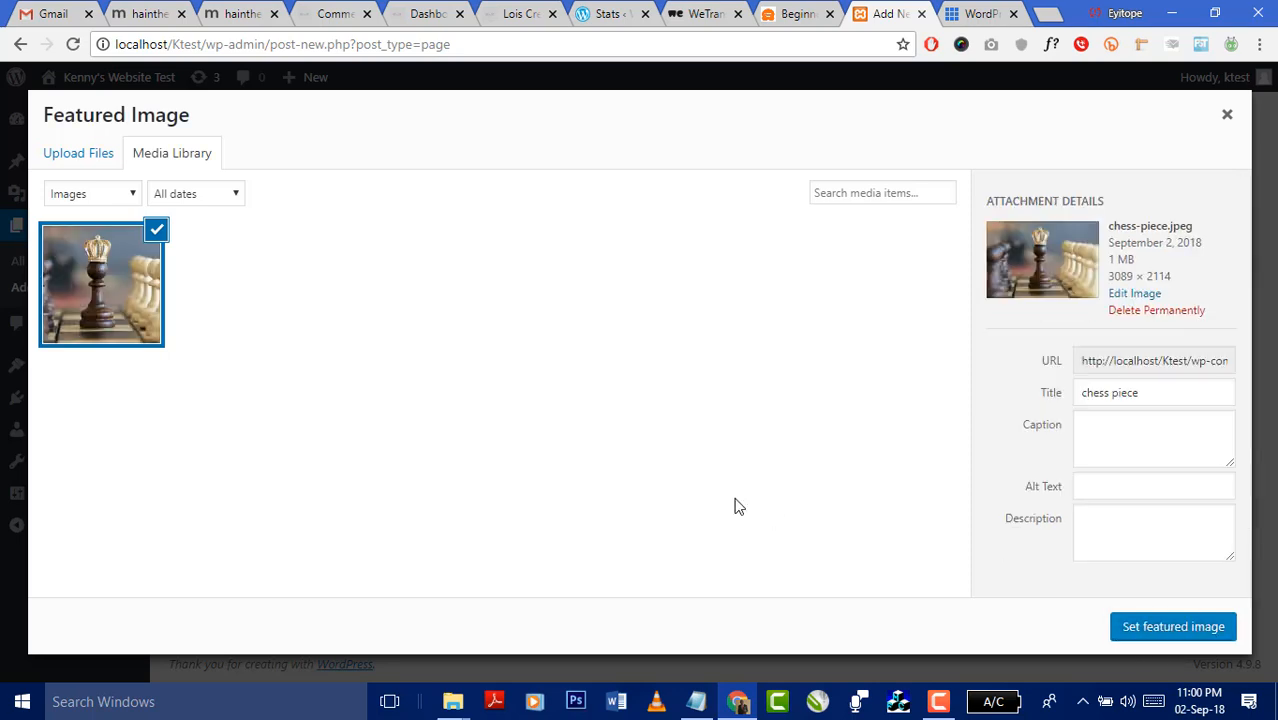
click(1140, 624)
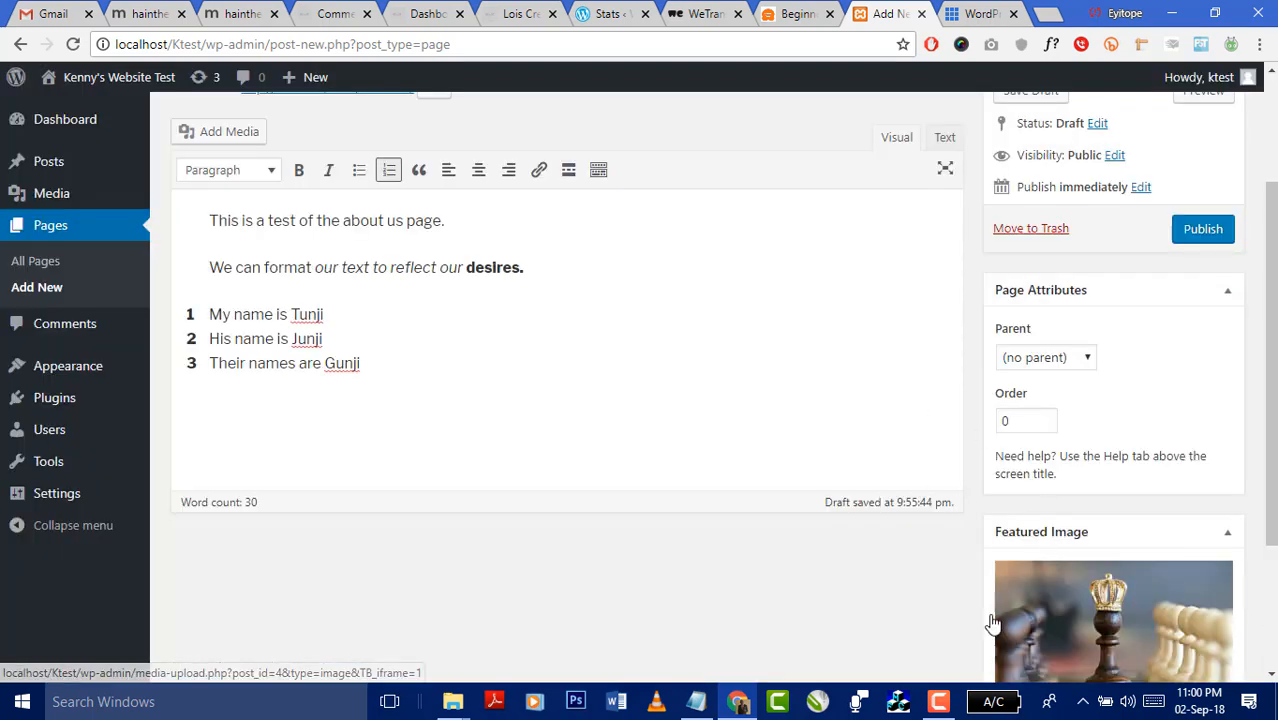
click(1203, 231)
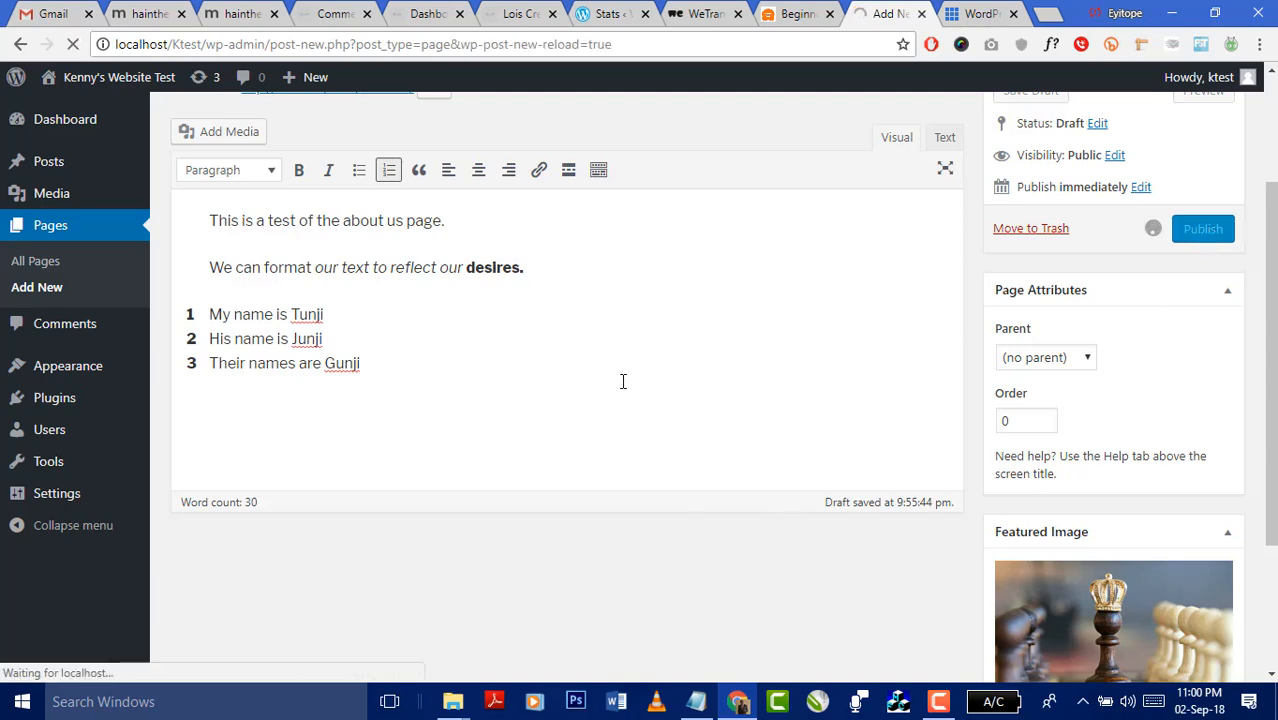
scroll(617, 390, up, 2)
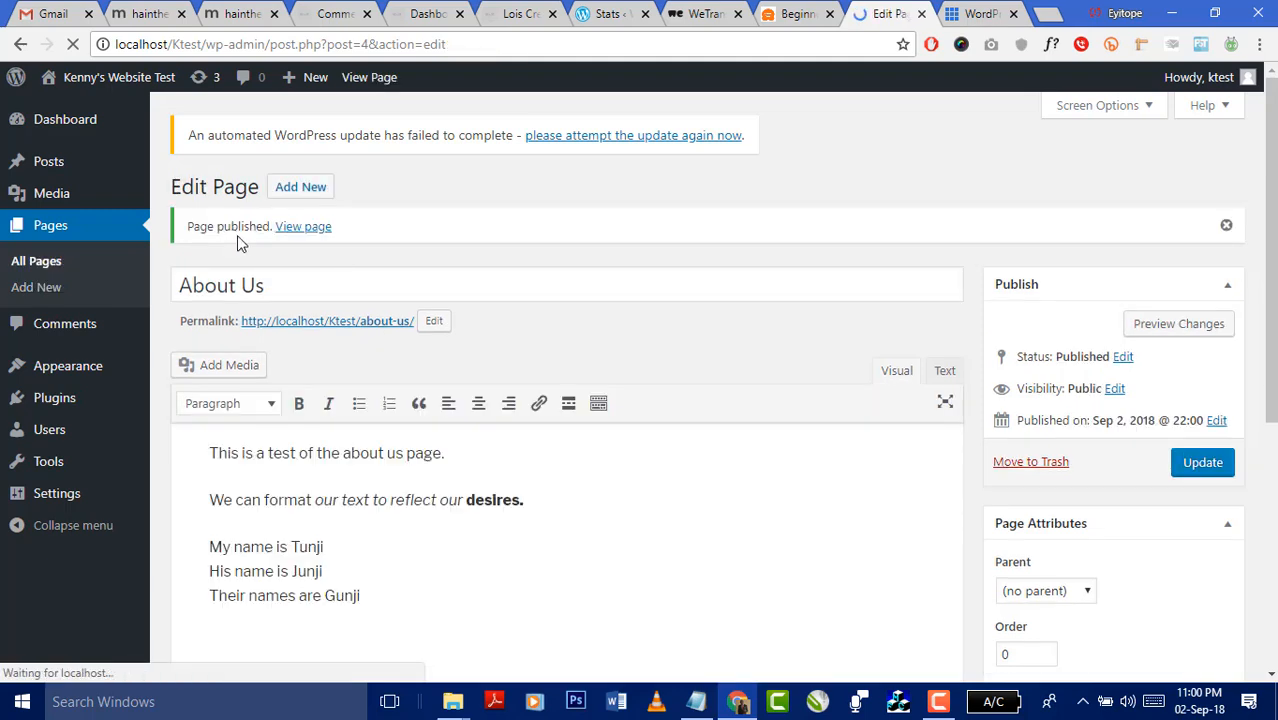
- Open the live About Us page at localhost/Ktest/about-us/ in a new tab and review it
right_click(313, 231)
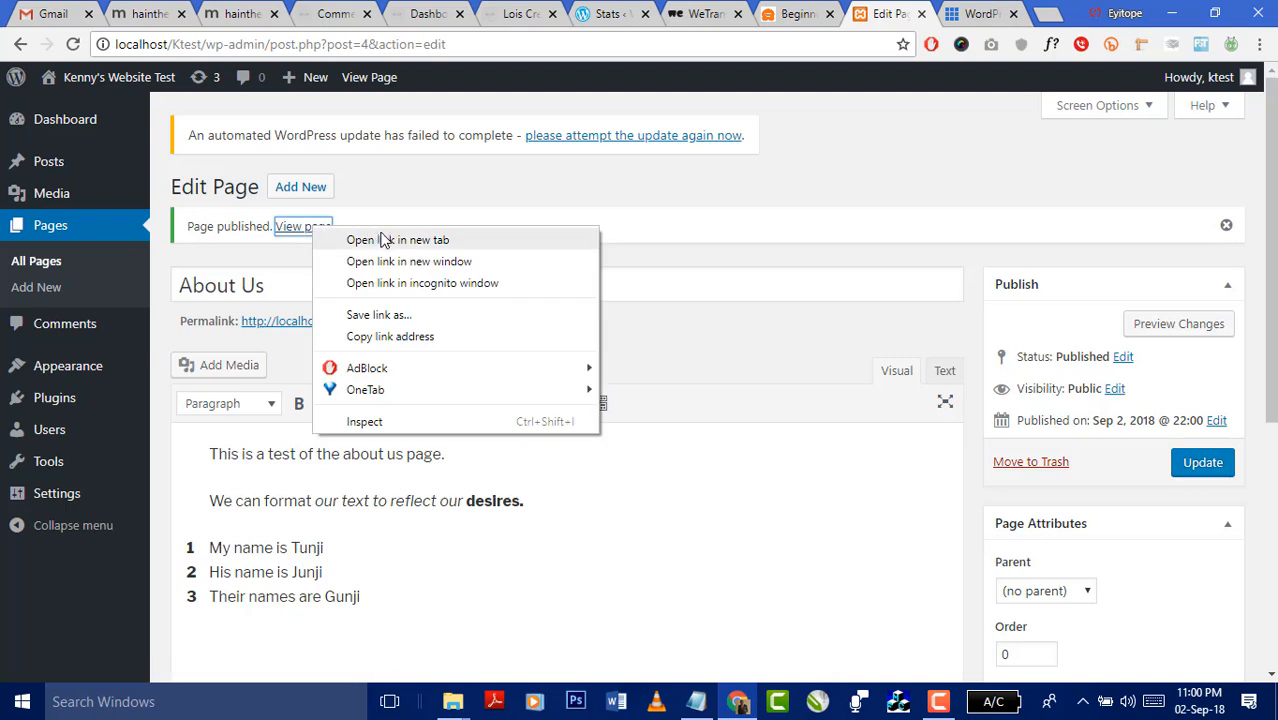
click(385, 240)
click(882, 14)
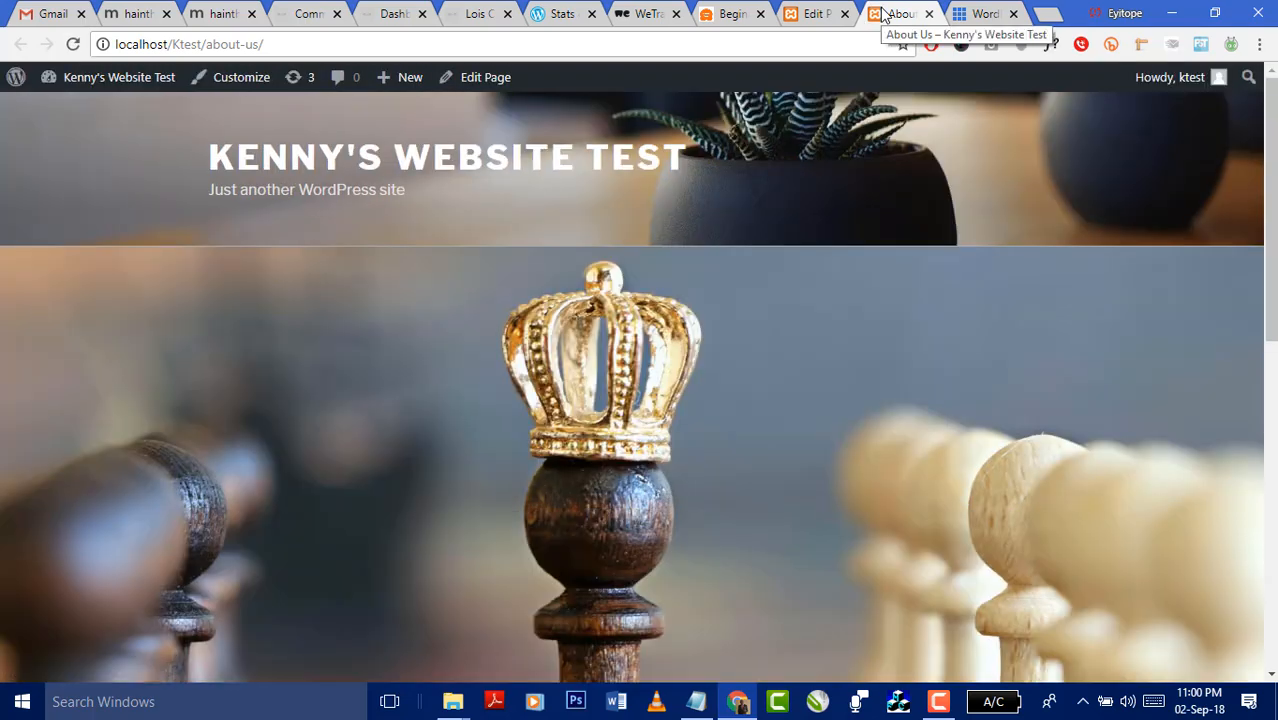
scroll(820, 208, down, 8)
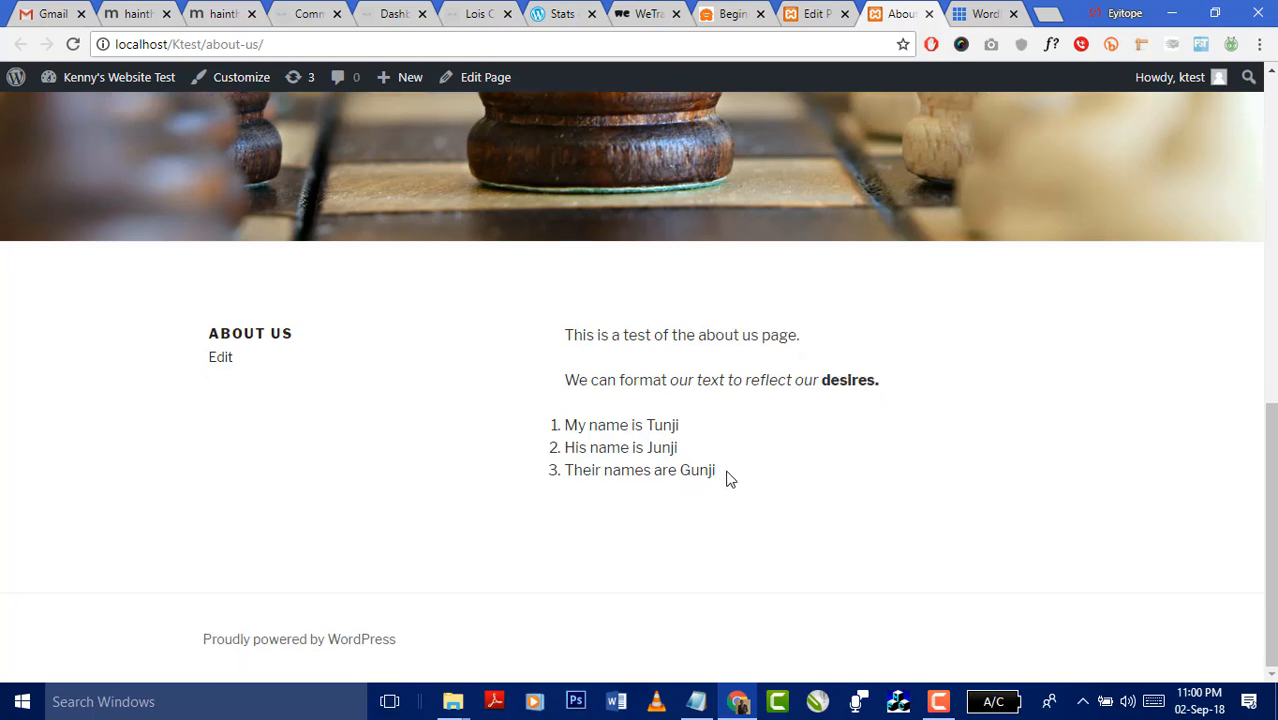
drag(728, 478, 548, 346)
click(946, 352)
scroll(716, 343, up, 10)
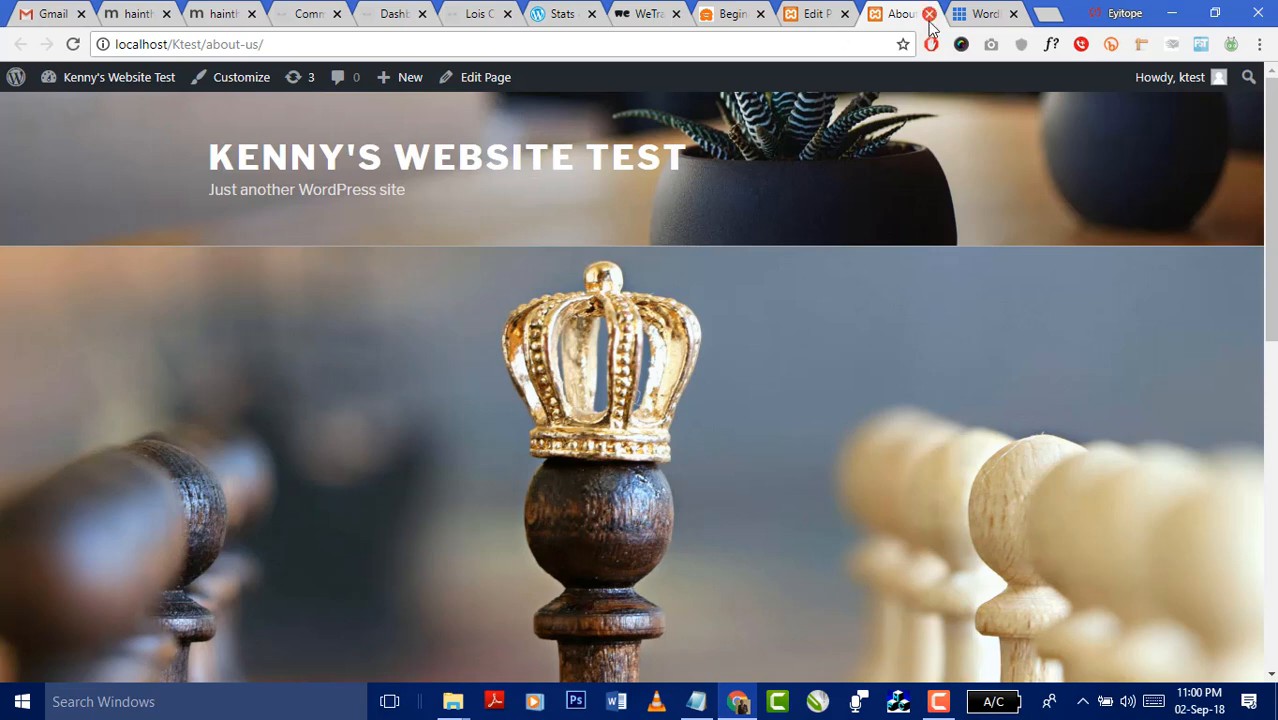
- Create a new page titled 'Contact Us' with a fried rice and dodo message and a street address
click(820, 18)
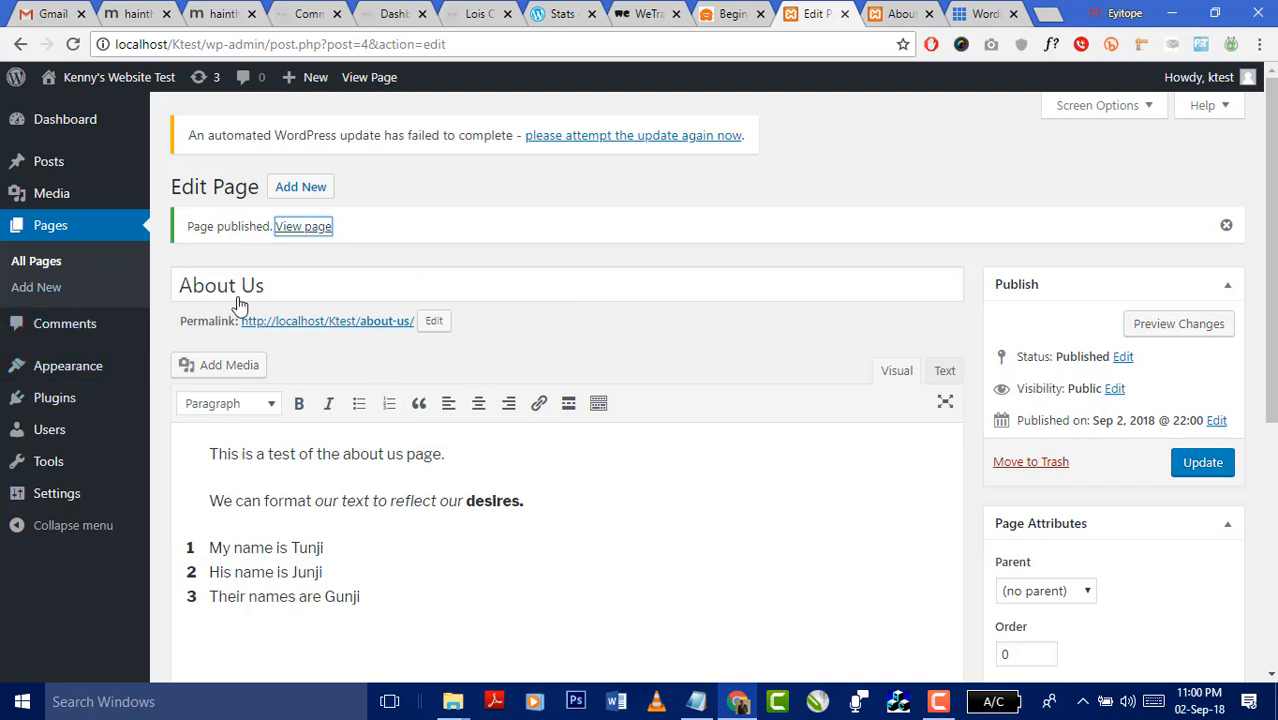
click(322, 200)
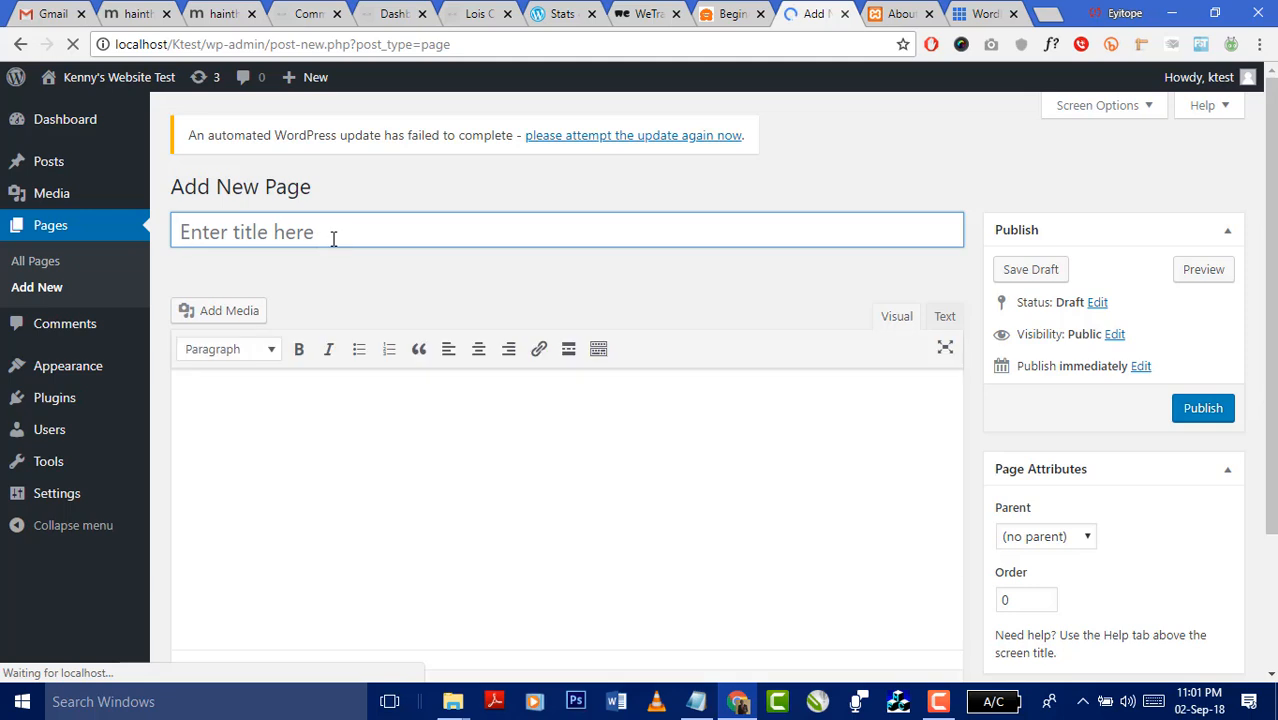
text(Contact)
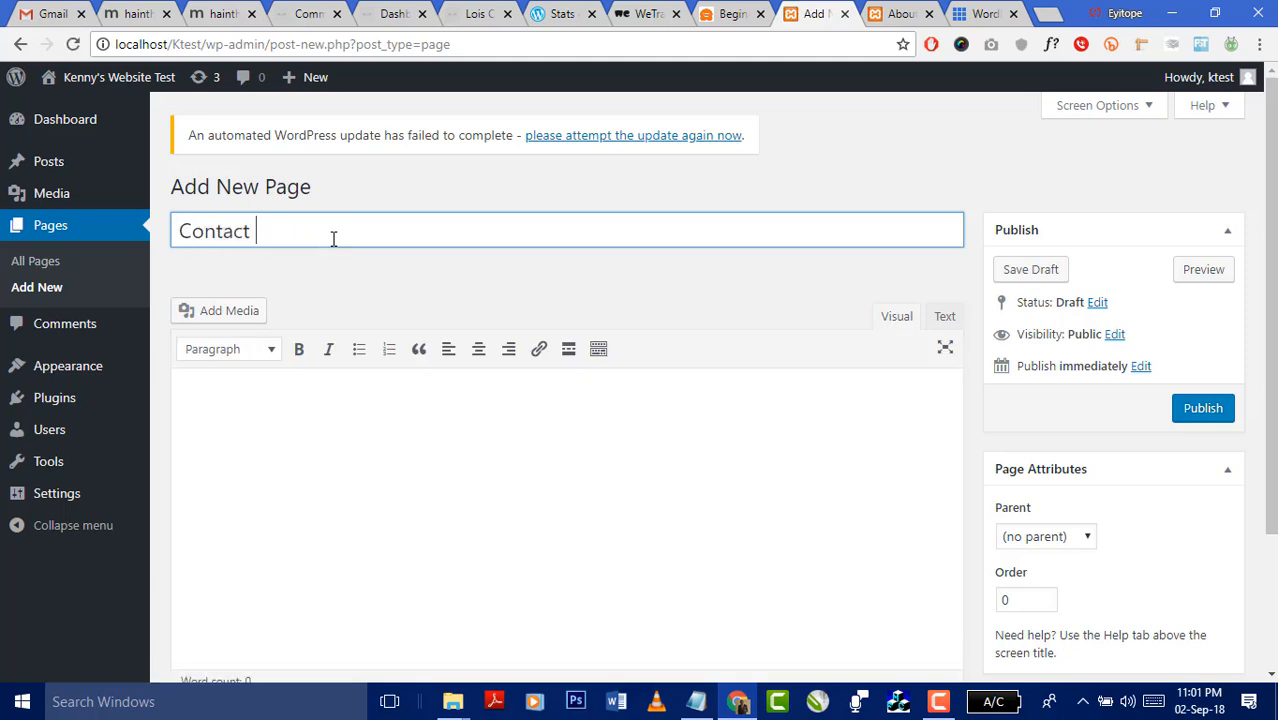
text( Us)
click(365, 435)
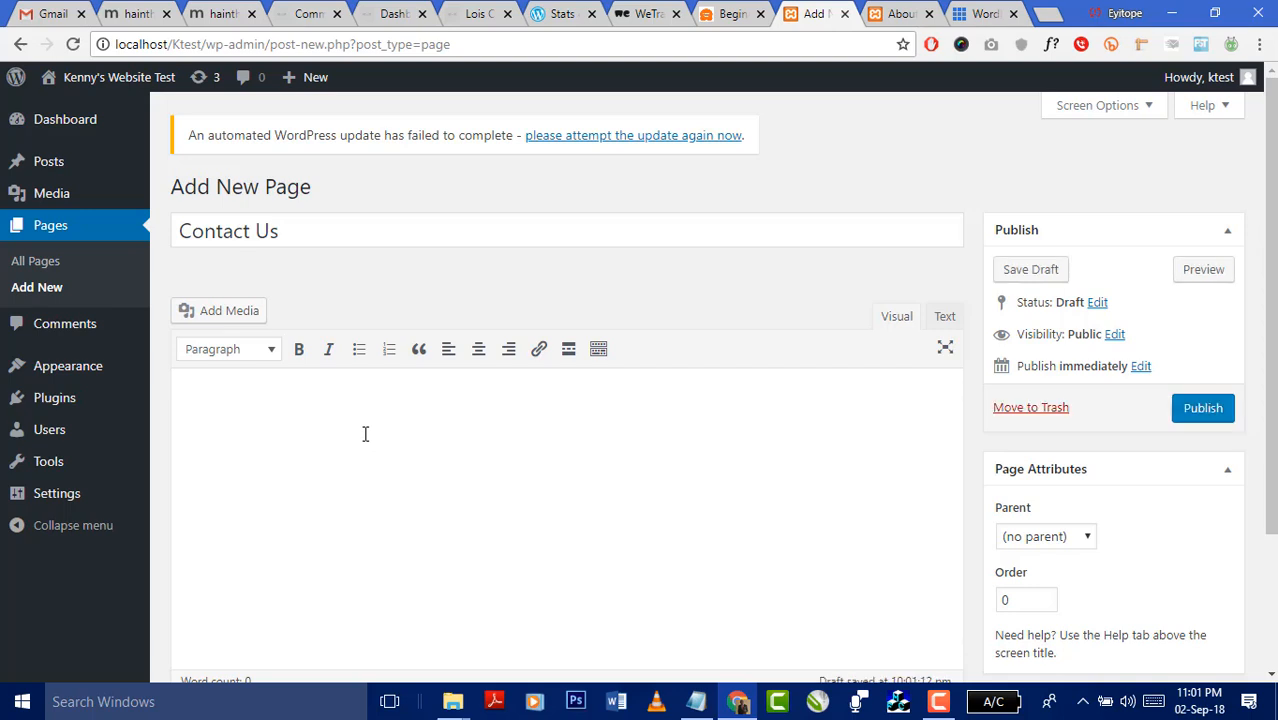
text(Contact)
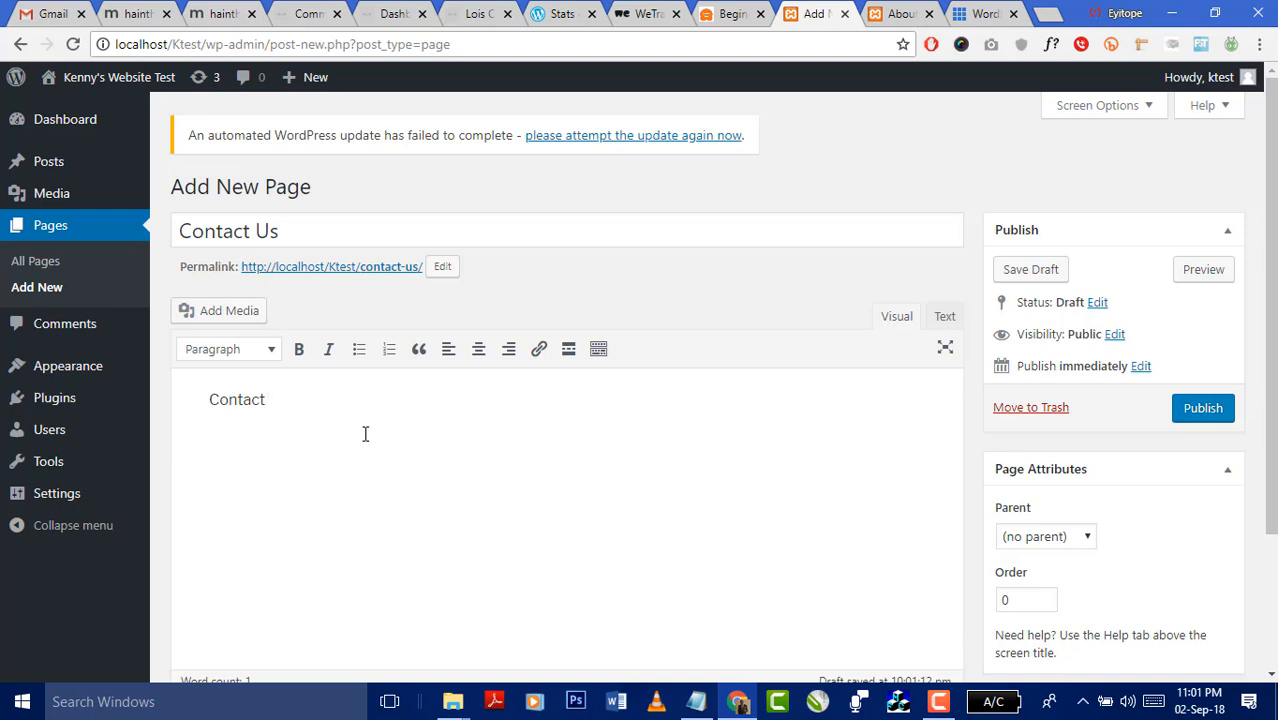
text(us for more friend rice )
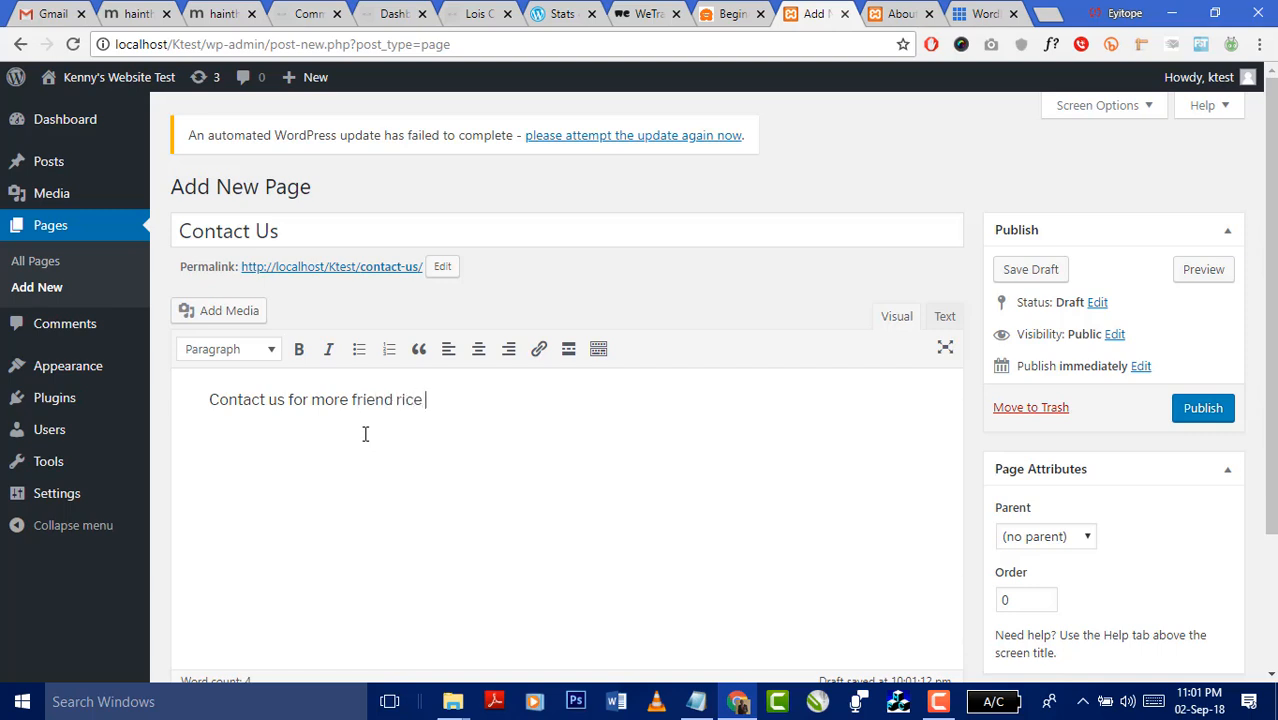
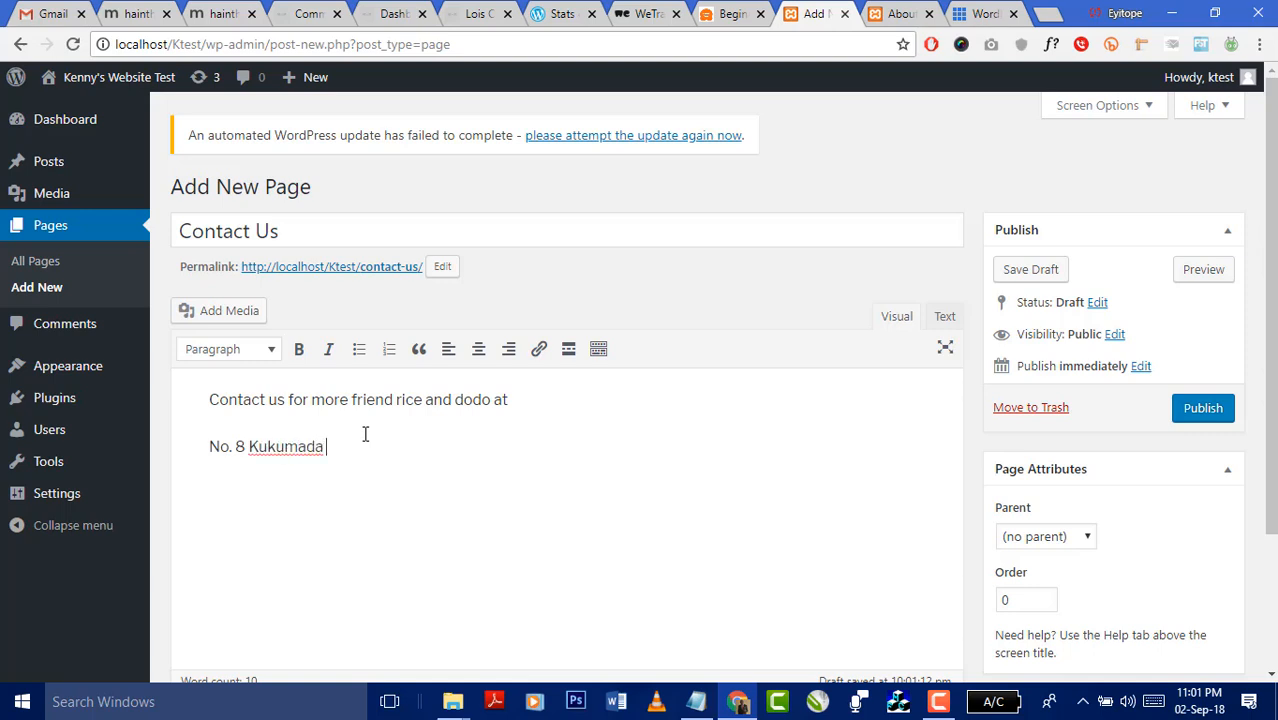
- Publish the Contact Us page and open the live site's homepage
click(1201, 416)
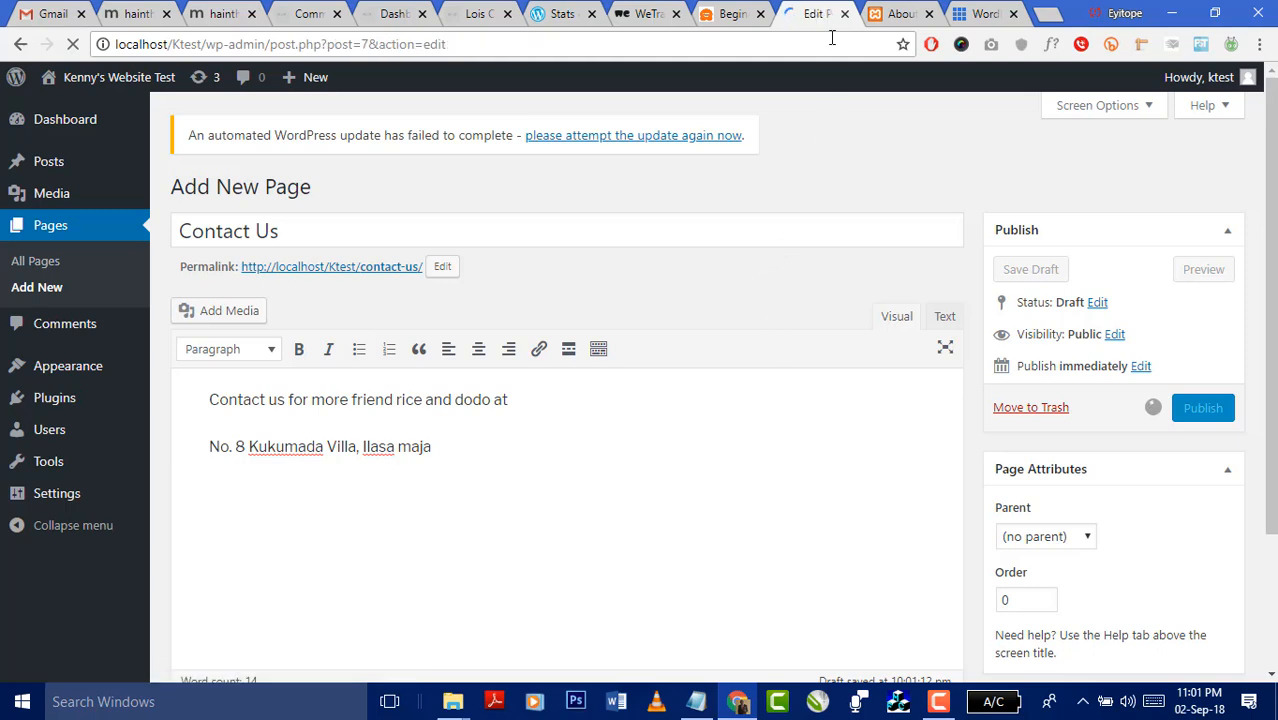
click(886, 16)
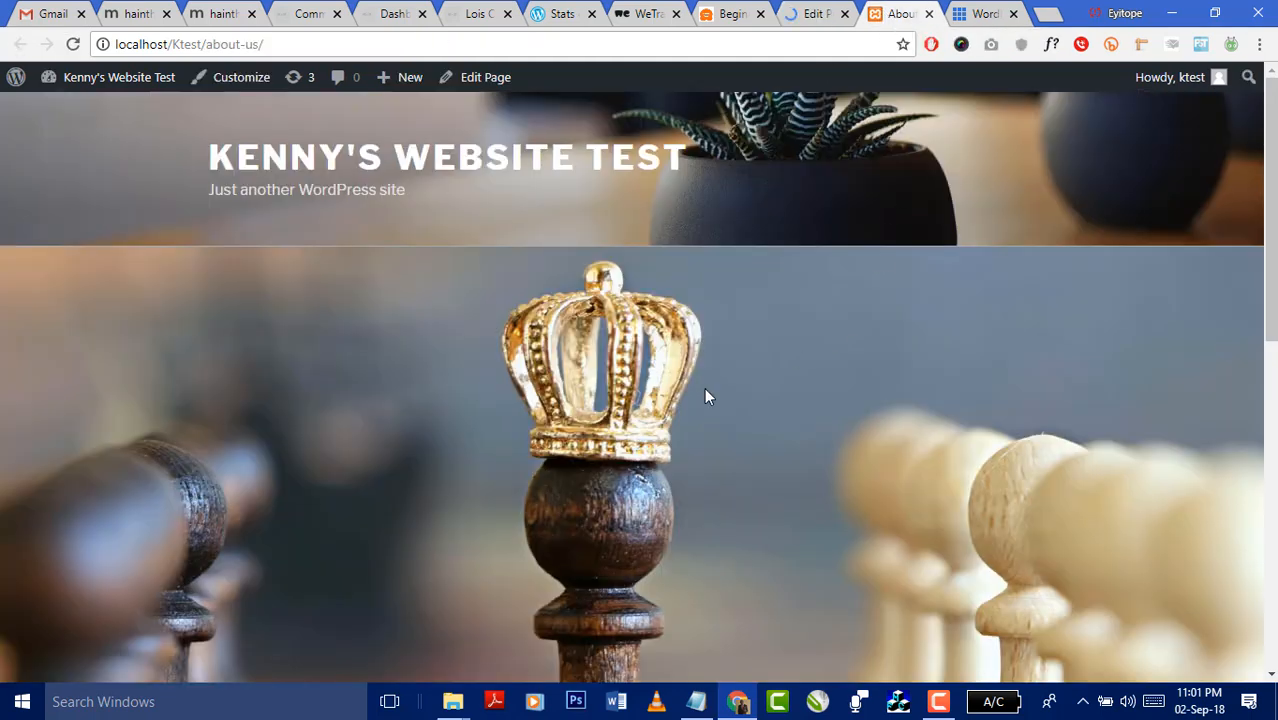
click(288, 165)
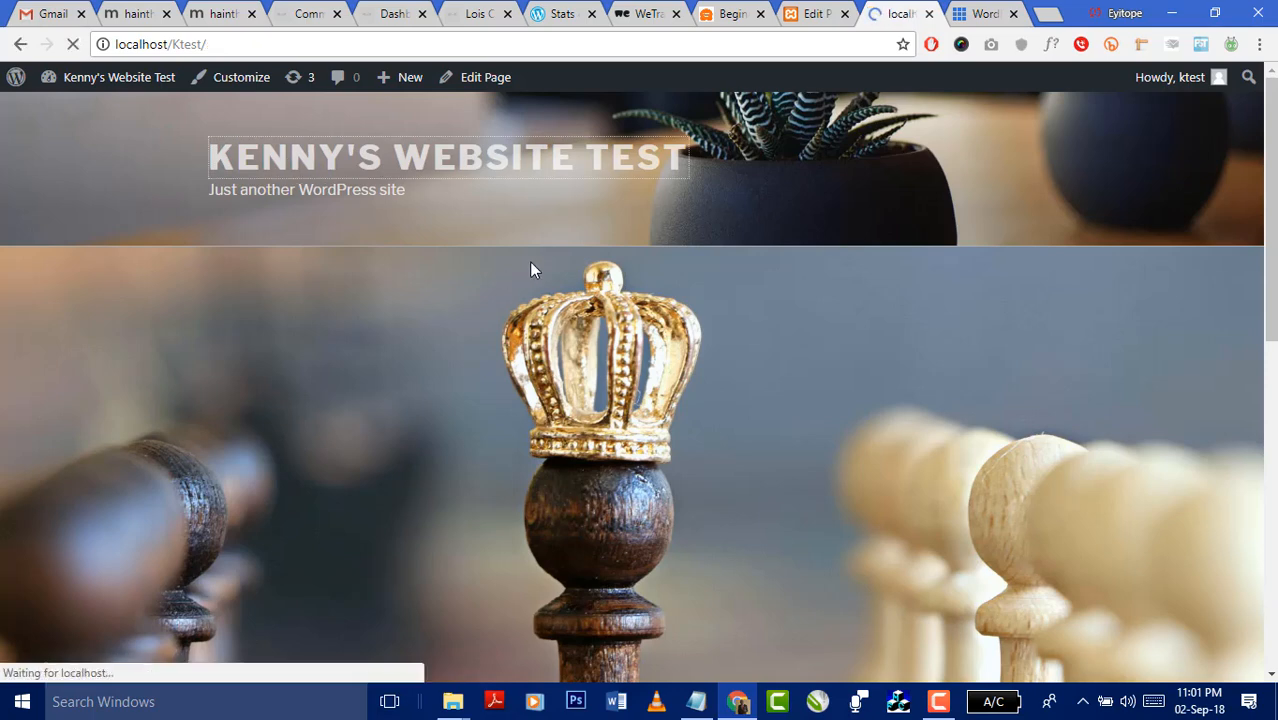
- Scroll through the live homepage, then return to the Contact Us page editor
scroll(973, 360, down, 4)
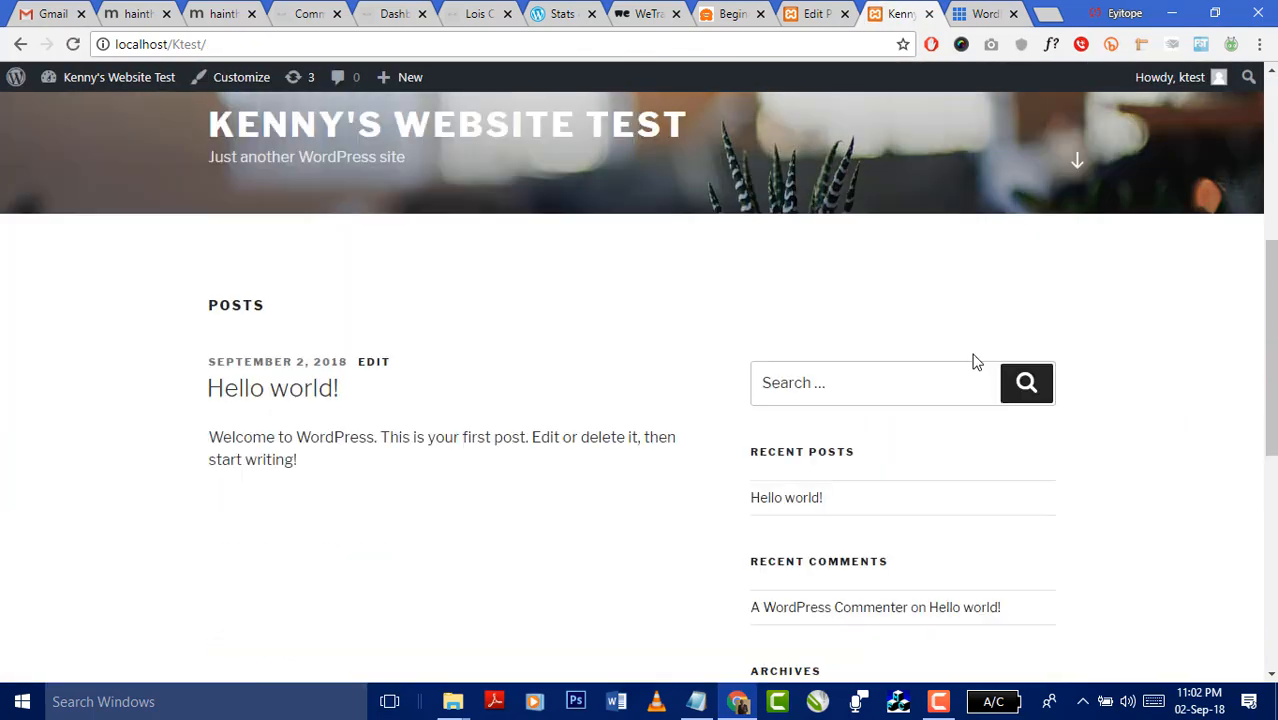
scroll(972, 361, up, 1)
scroll(970, 365, down, 2)
scroll(900, 415, down, 5)
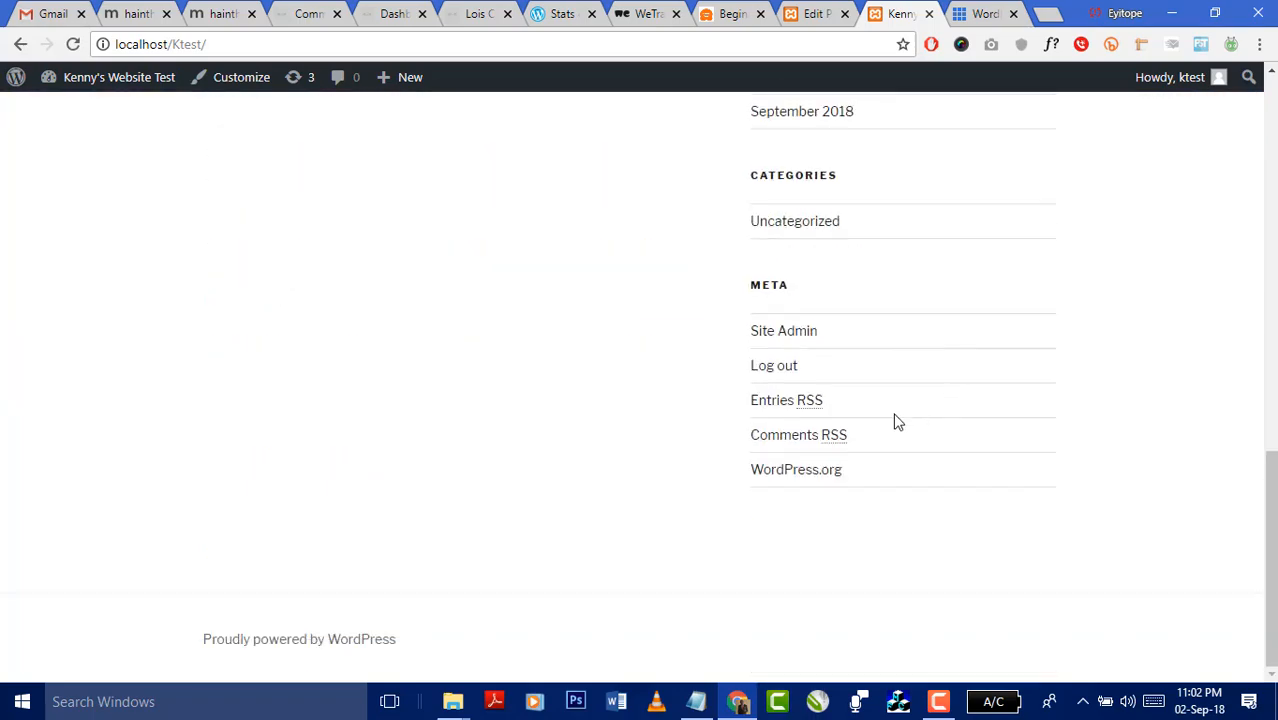
scroll(892, 395, up, 5)
scroll(900, 400, up, 5)
scroll(907, 405, down, 5)
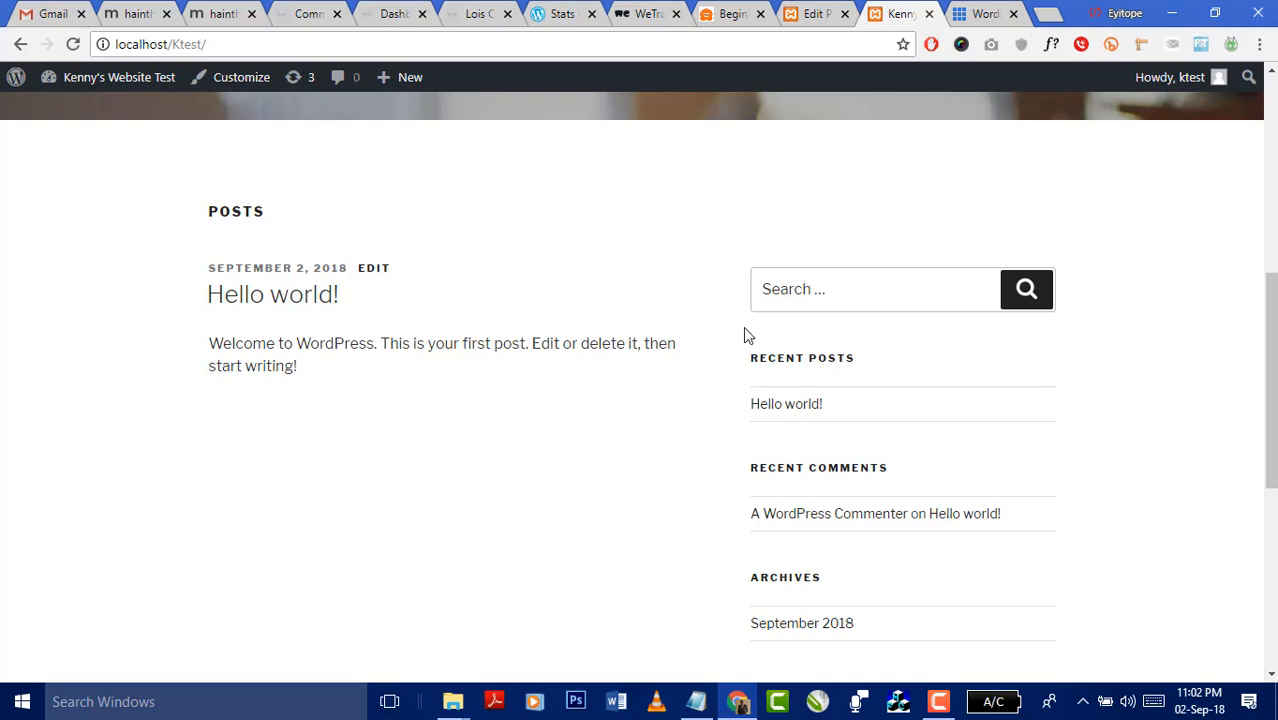
scroll(745, 334, up, 5)
click(818, 12)
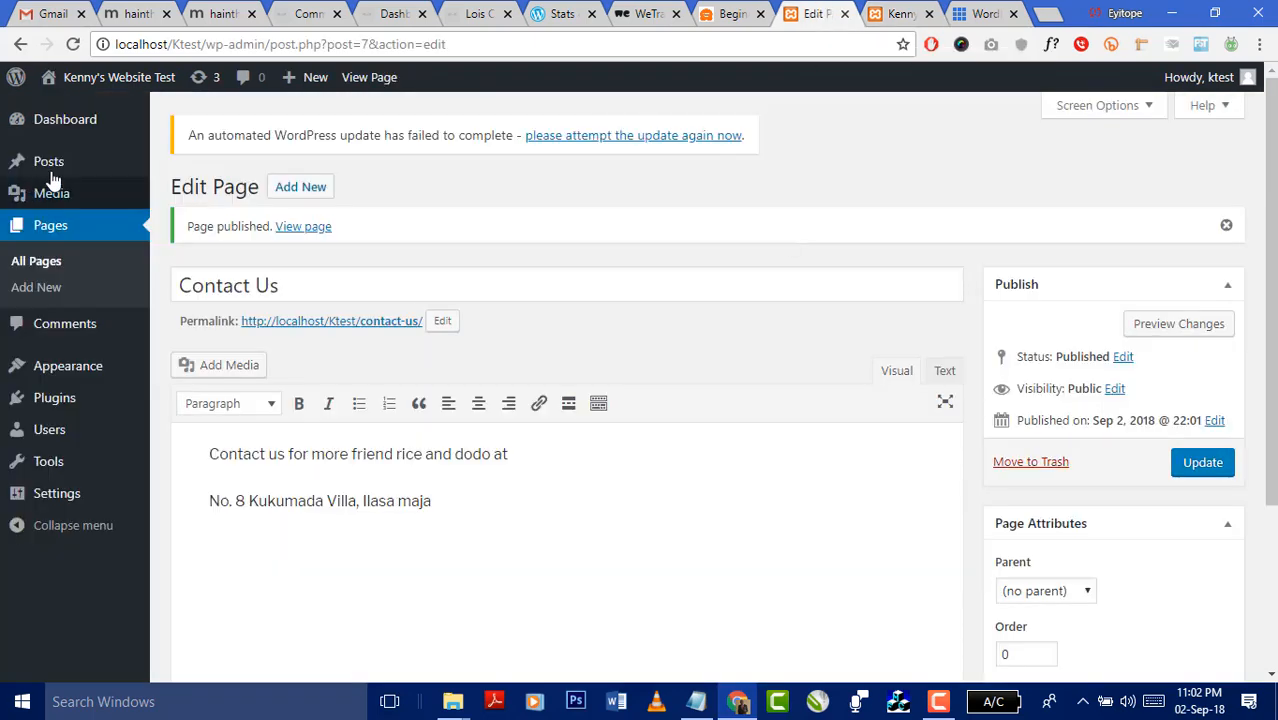
- Start a new page and title it 'Homepage'
click(314, 188)
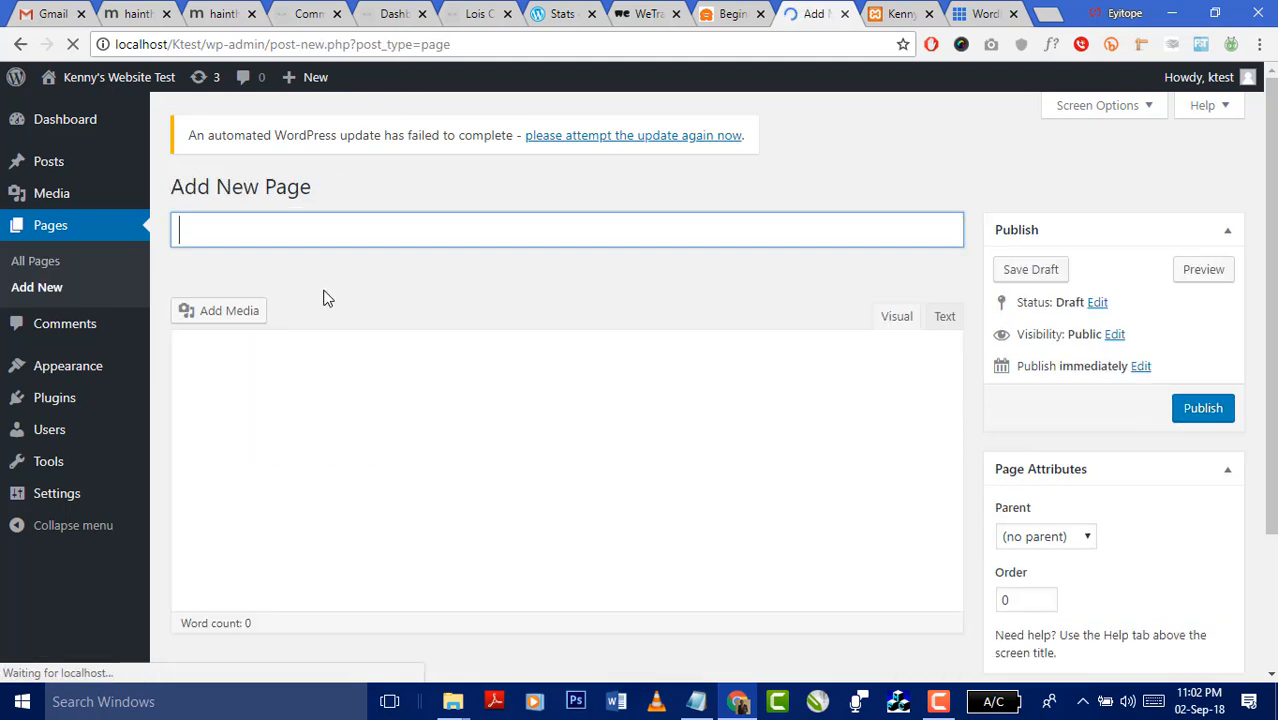
text(Homwpa)
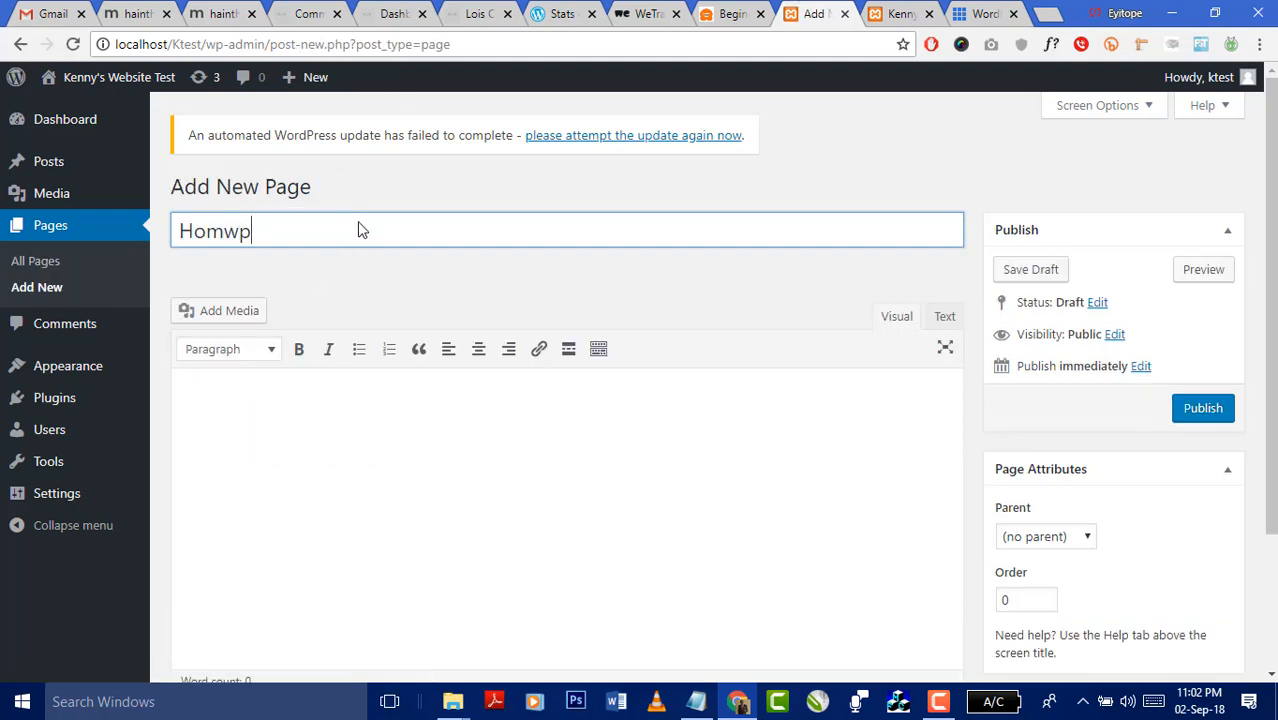
key(BackSpace)
key(BackSpace)
key(BackSpace)
text(epage)
- Enter 'Welcome to our test website' as the page body and publish it
click(465, 394)
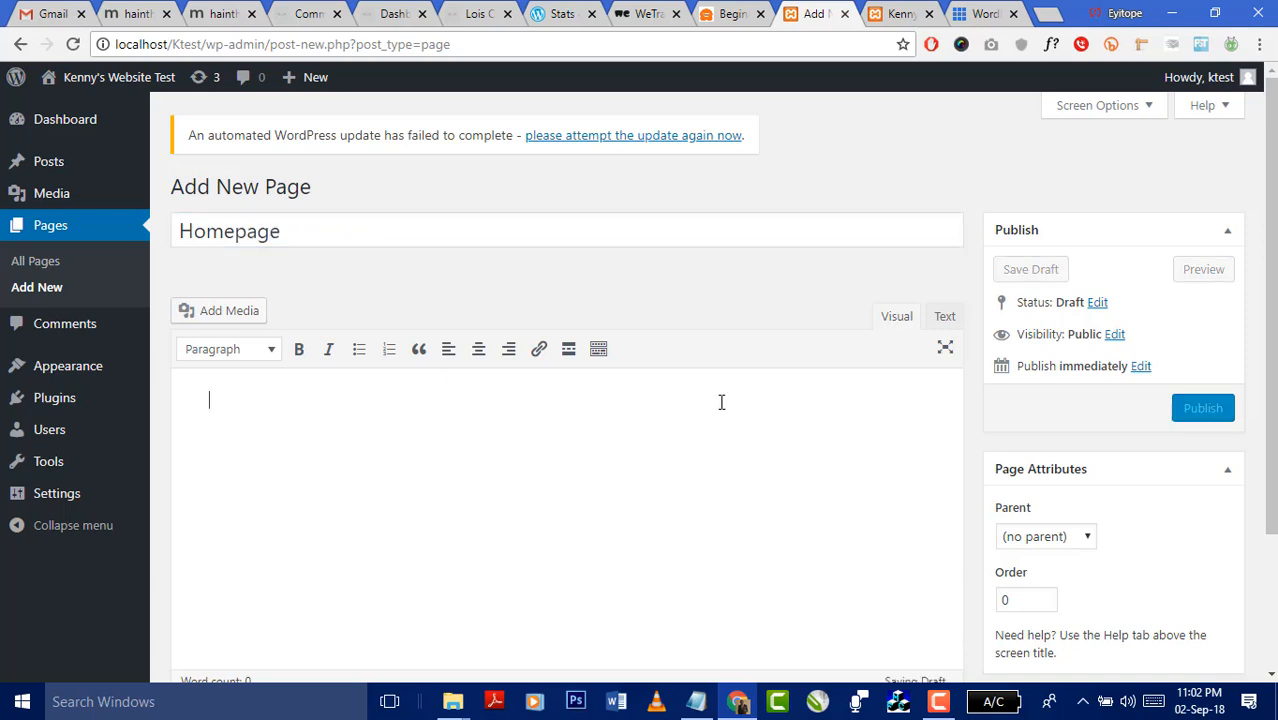
scroll(722, 399, down, 2)
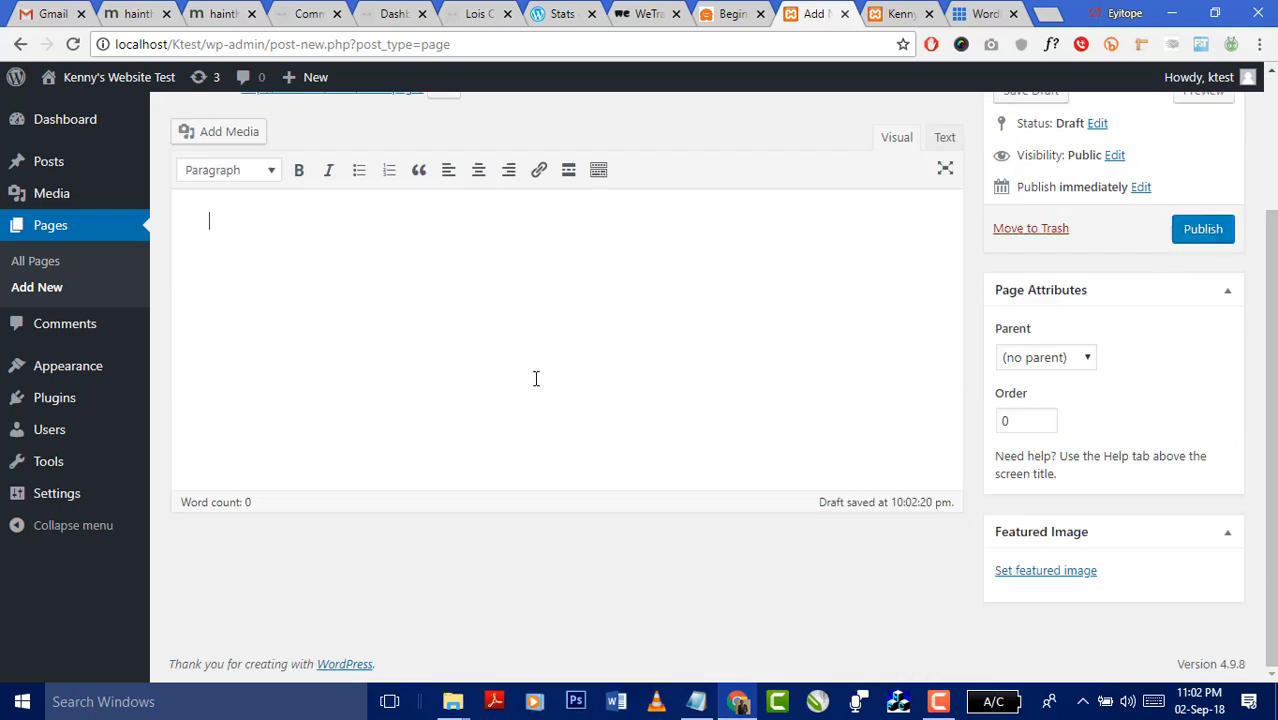
text(Welcome to our test website)
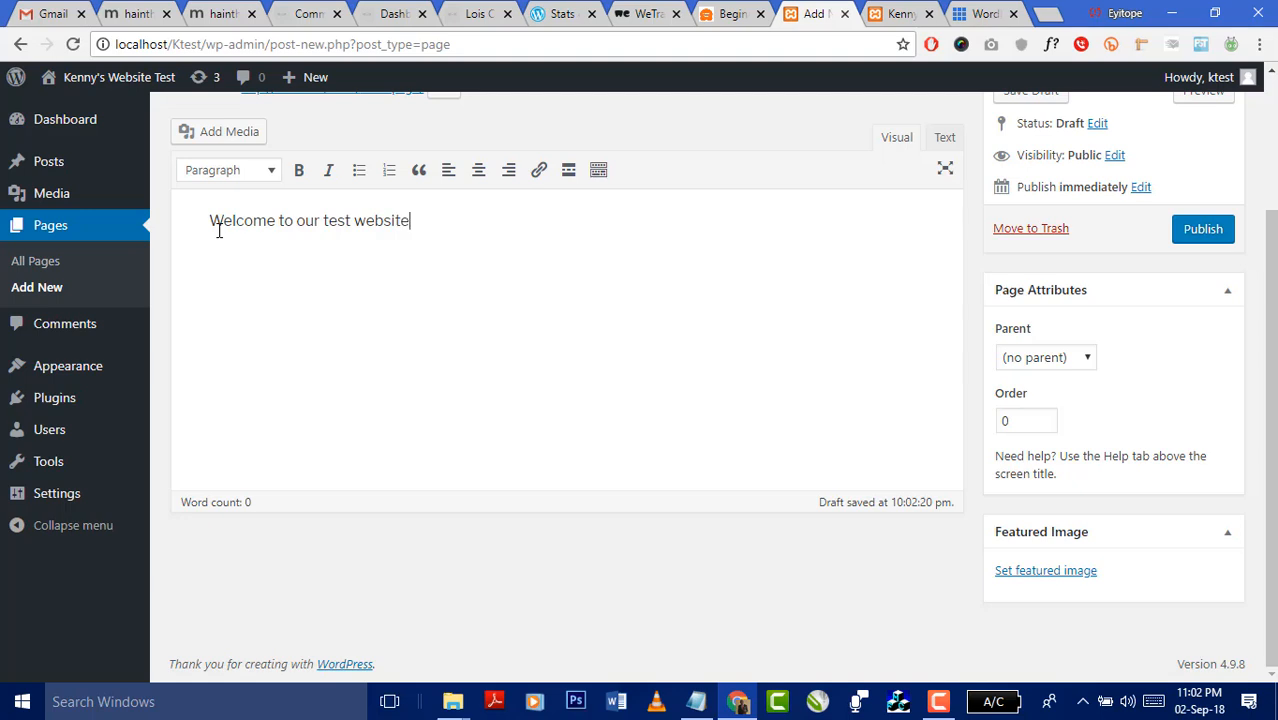
click(1182, 231)
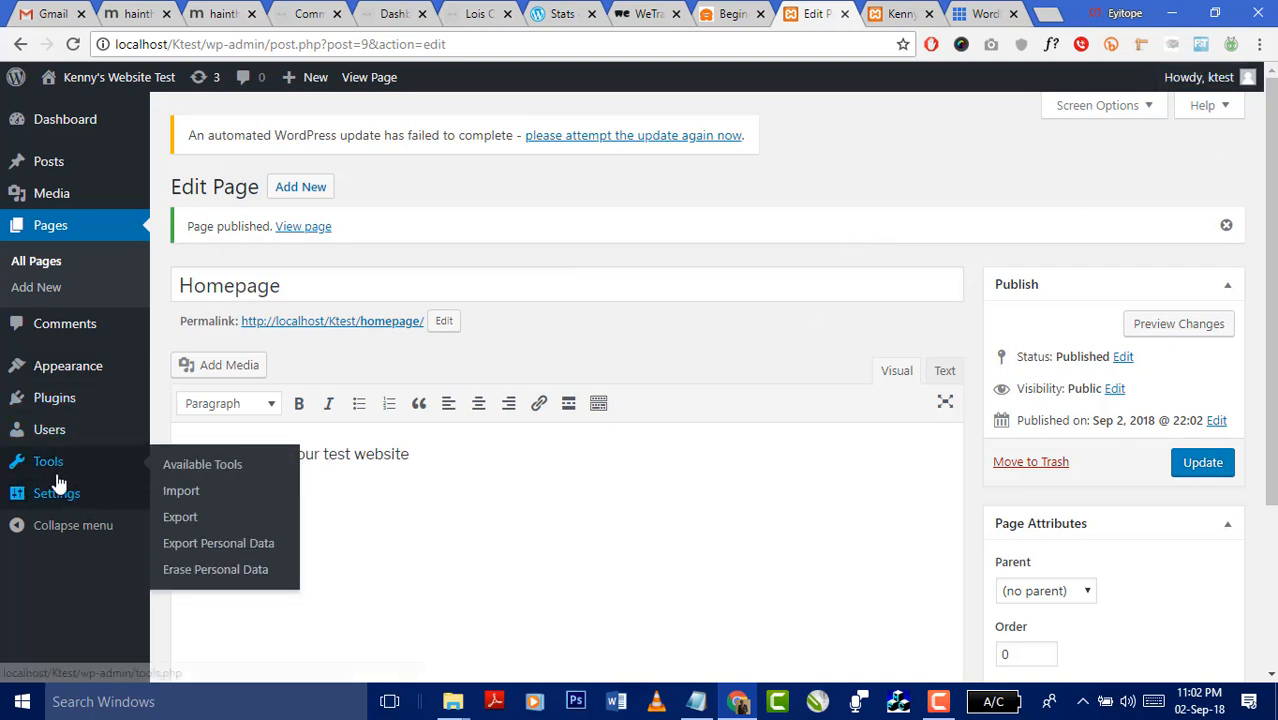
mouse_move(82, 480)
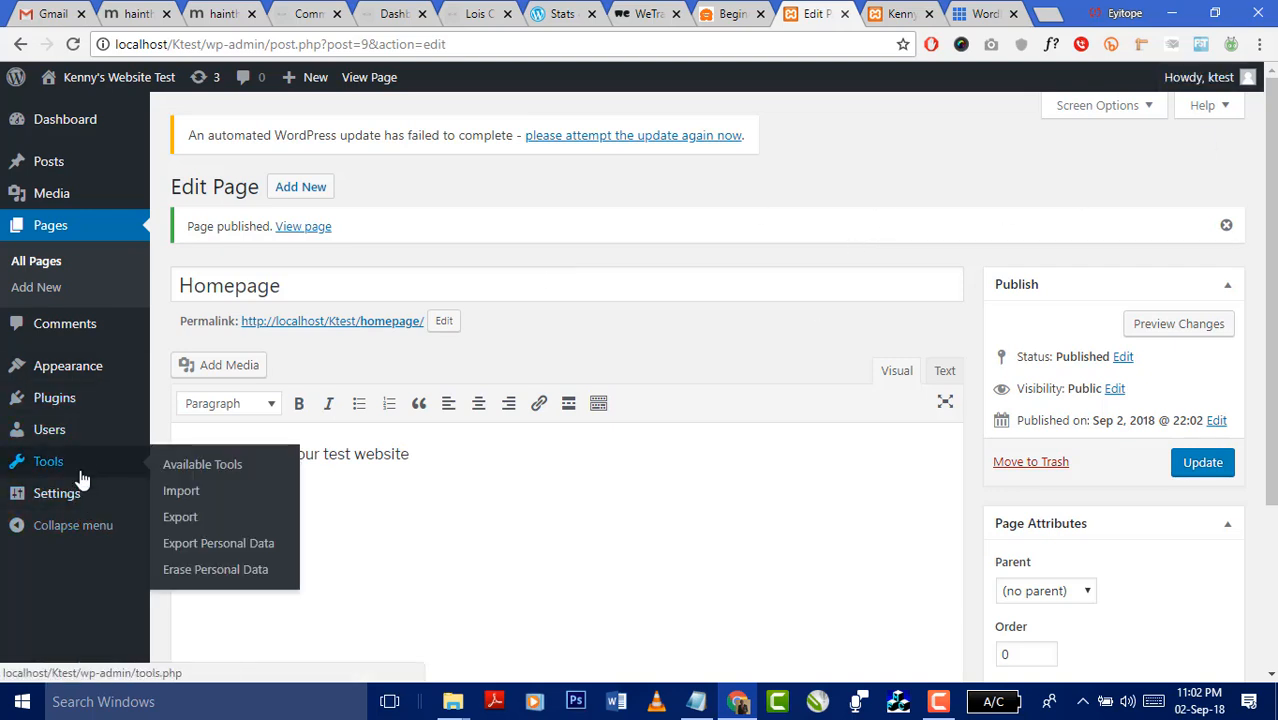
click(896, 14)
scroll(617, 328, down, 5)
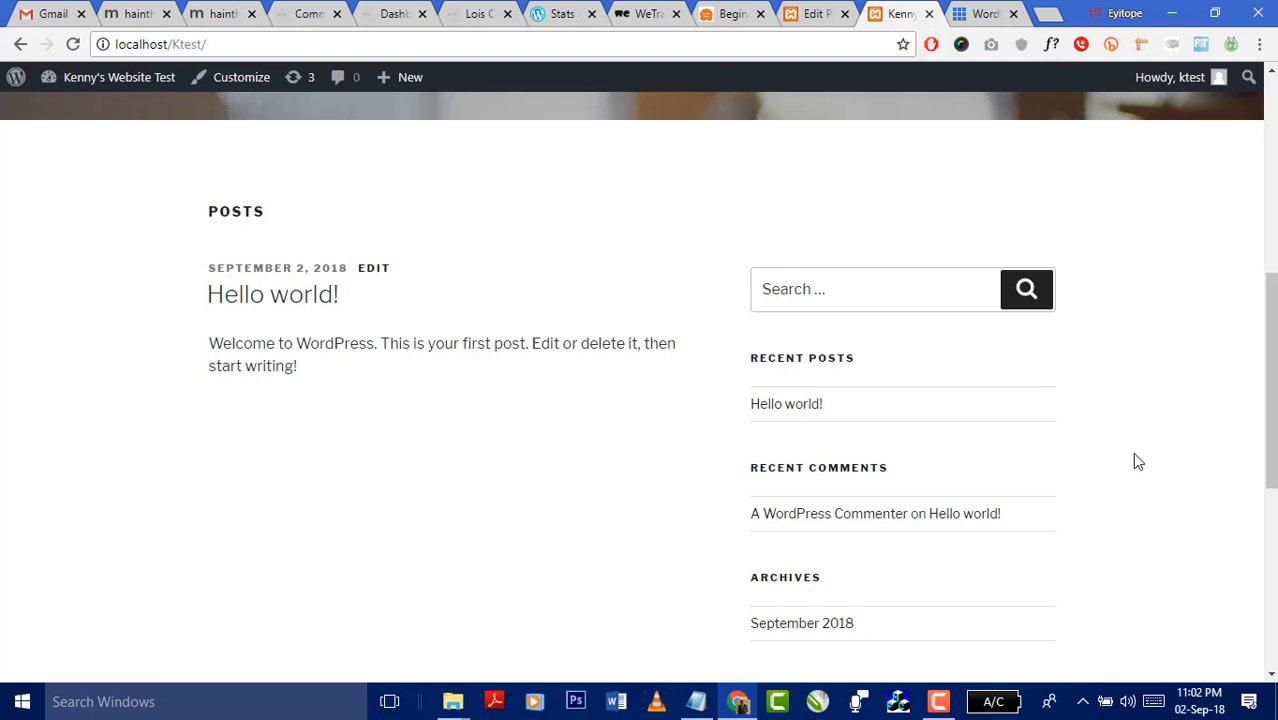
click(810, 18)
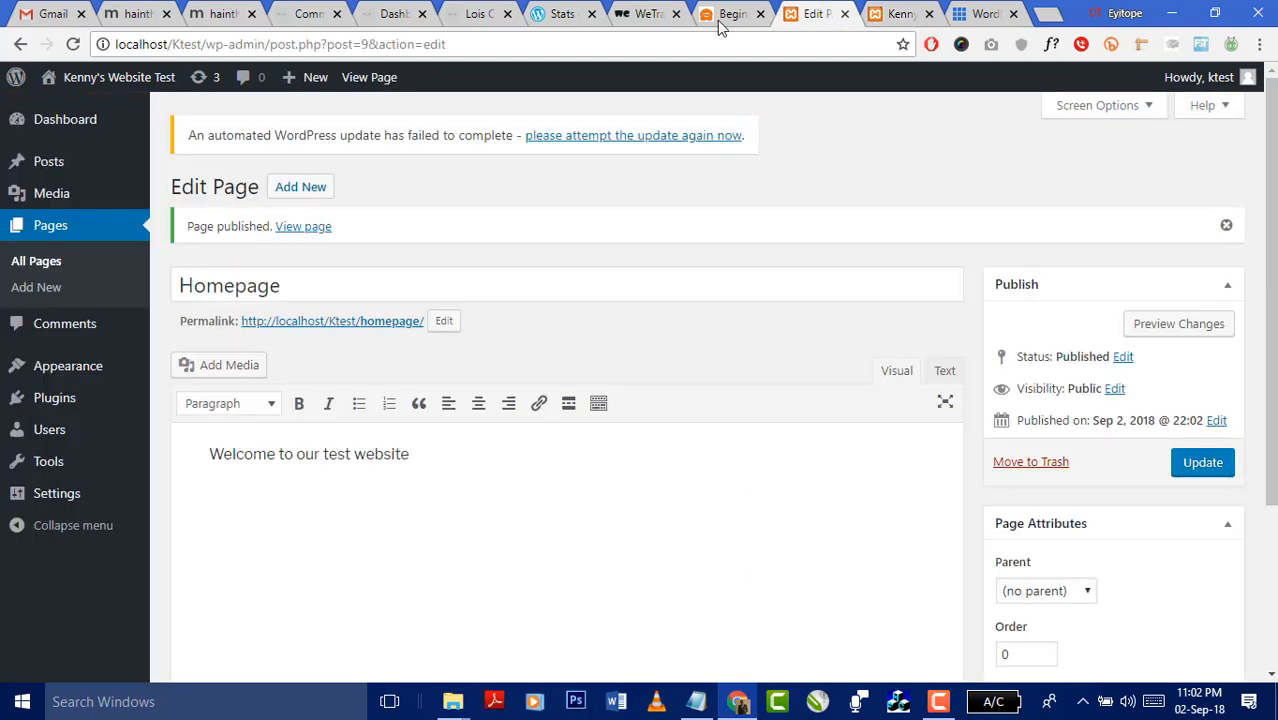
mouse_move(56, 502)
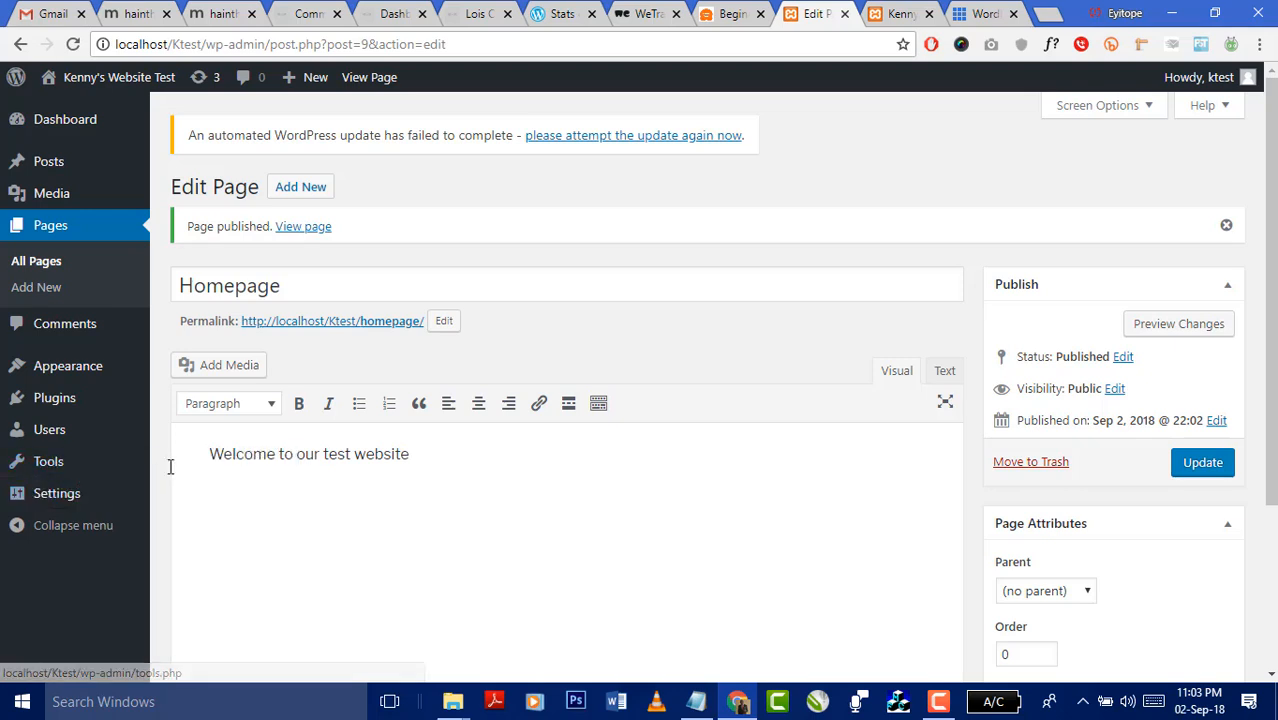
- In General Settings, replace the tagline with 'Our first test website'
click(192, 476)
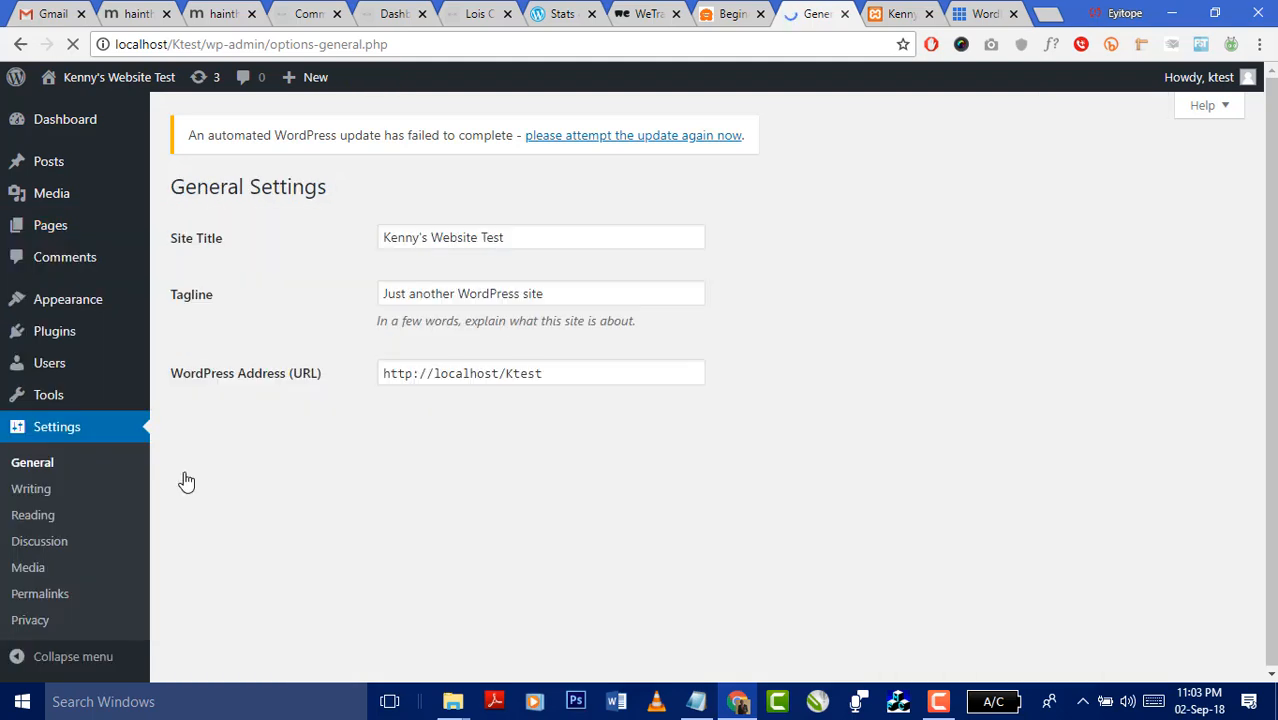
drag(510, 238, 379, 237)
drag(567, 294, 353, 297)
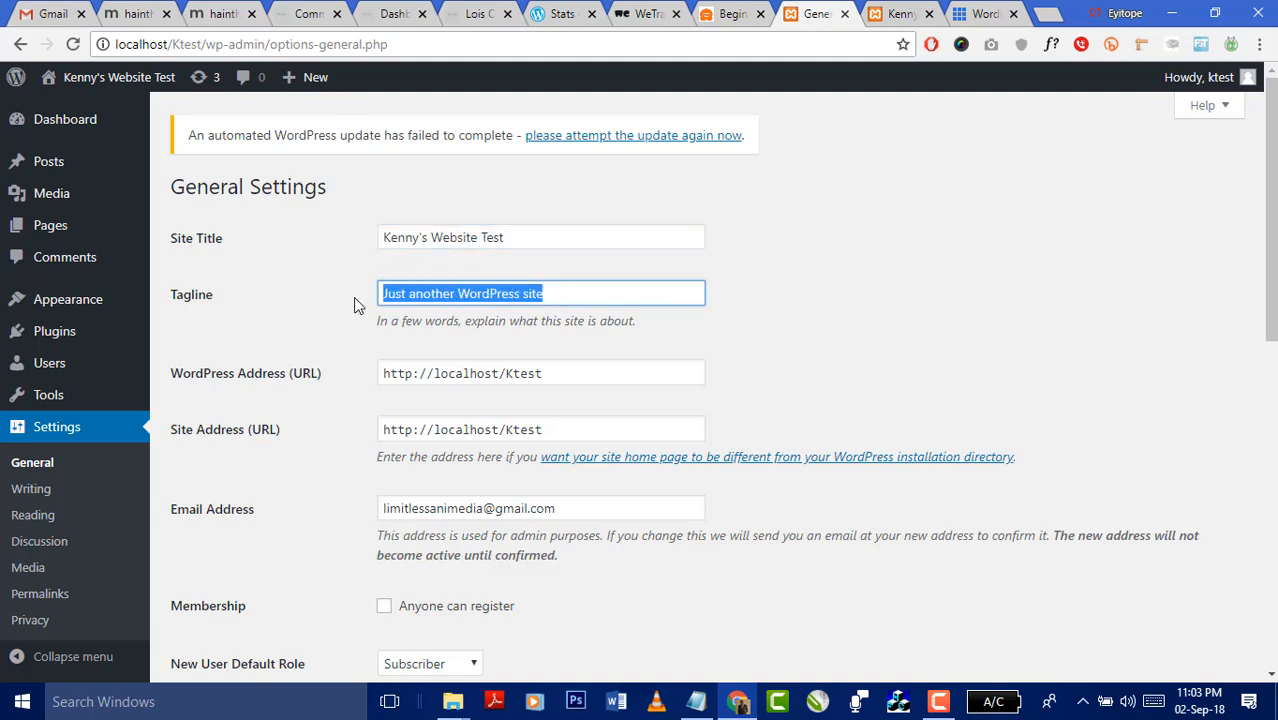
text(Our )
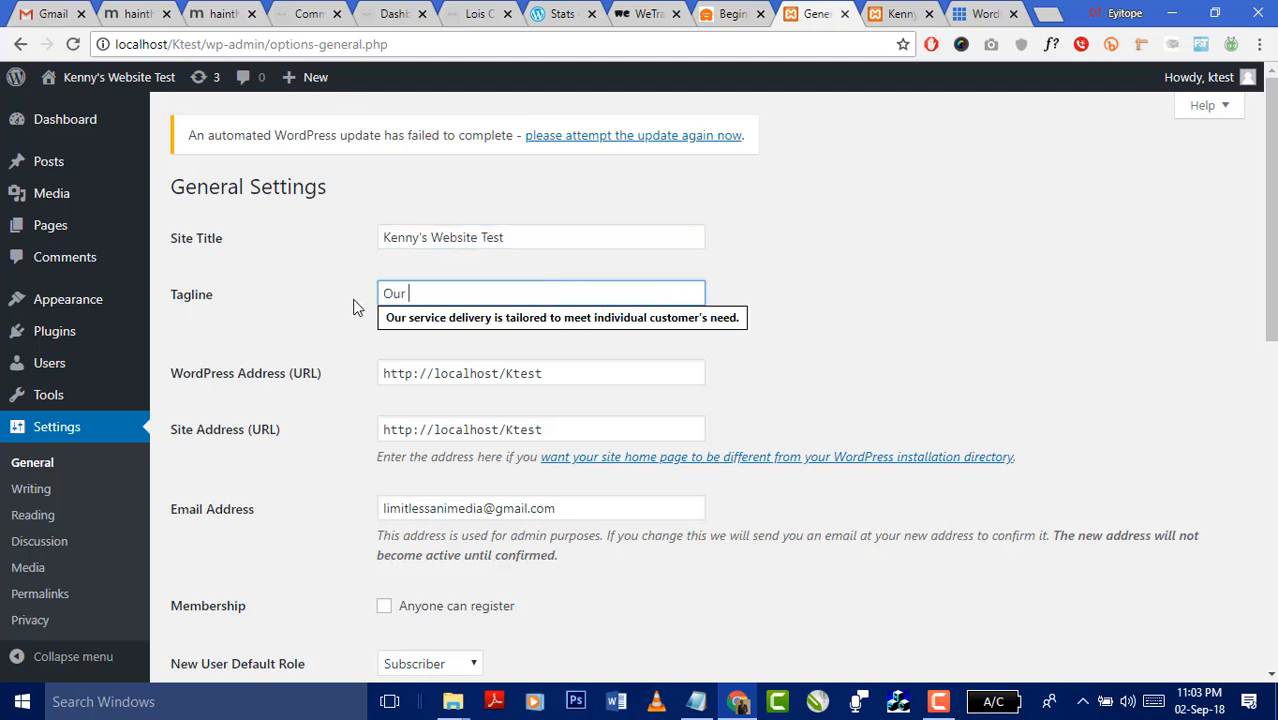
text(first test webs)
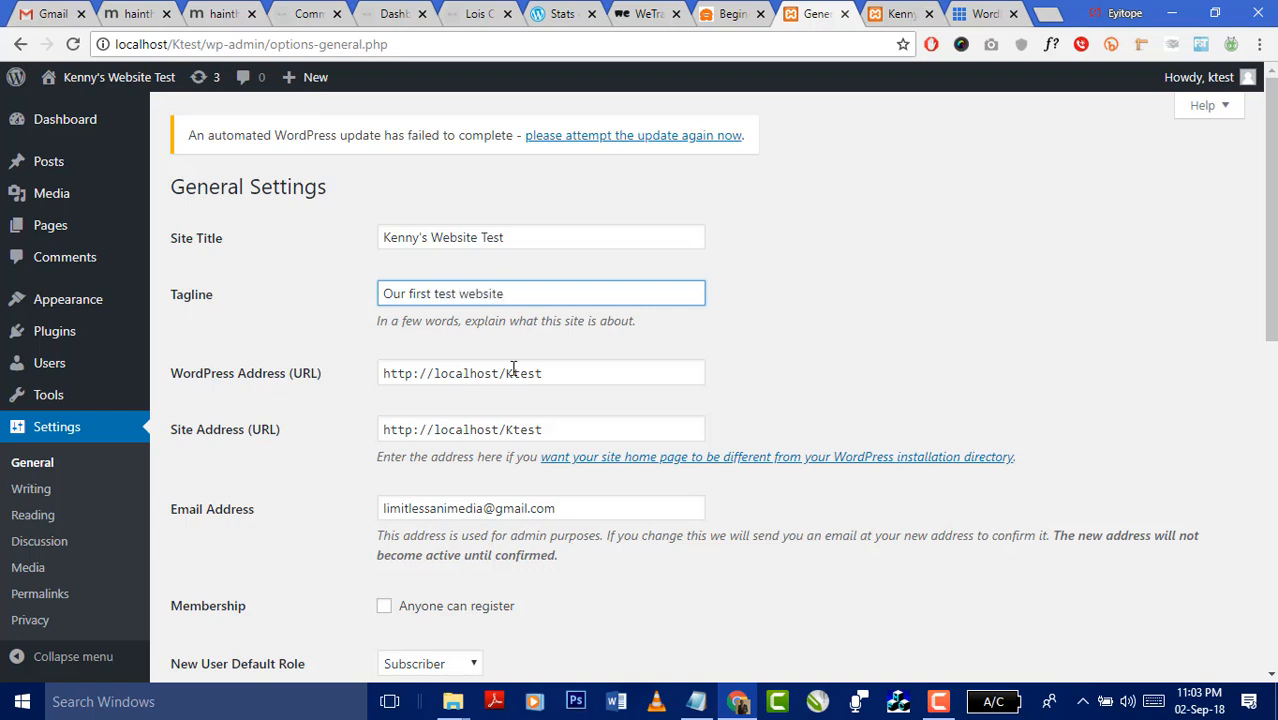
text(ite)
- Review the WordPress Address, Site Address, admin email and new user default role fields
click(570, 373)
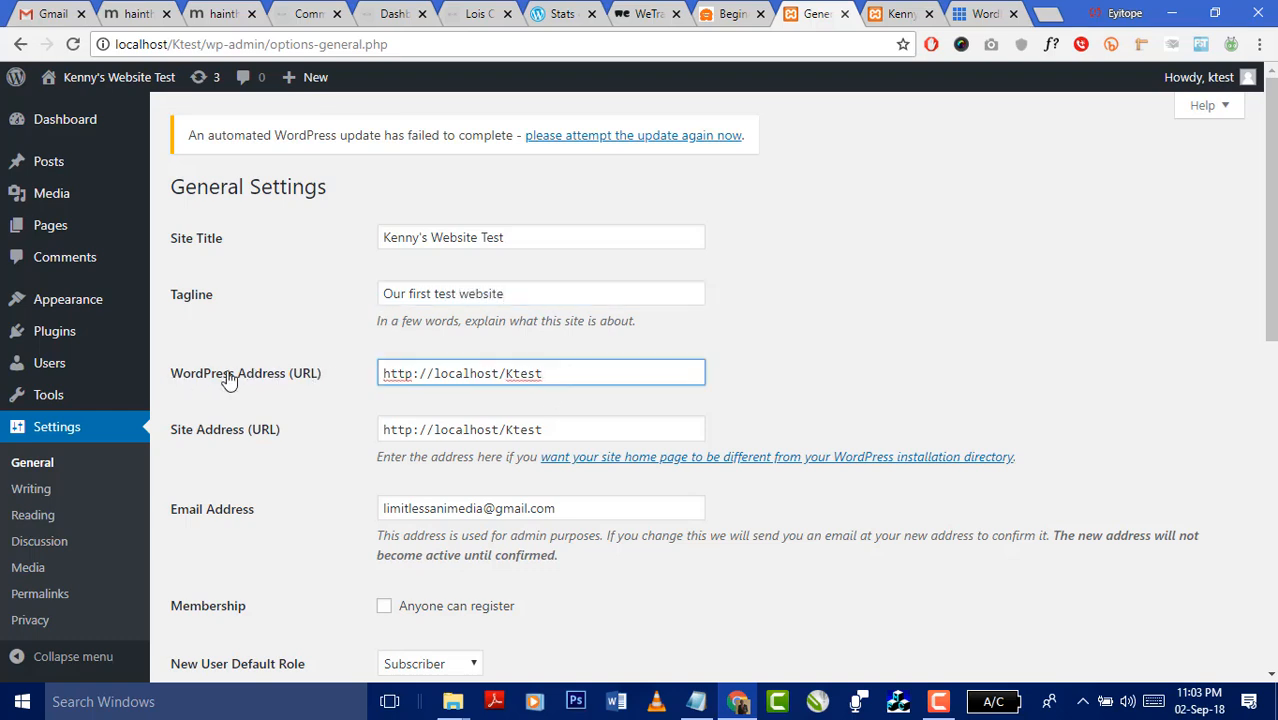
drag(588, 430, 337, 450)
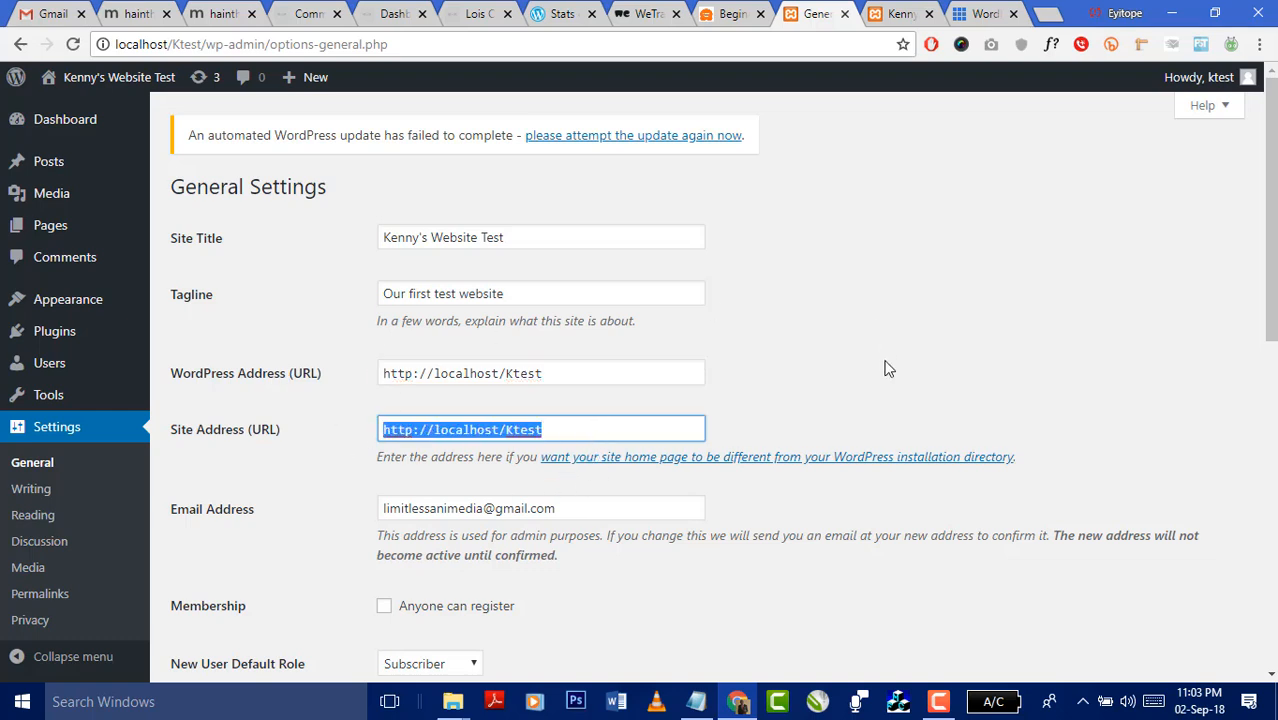
click(604, 366)
triple_click(434, 372)
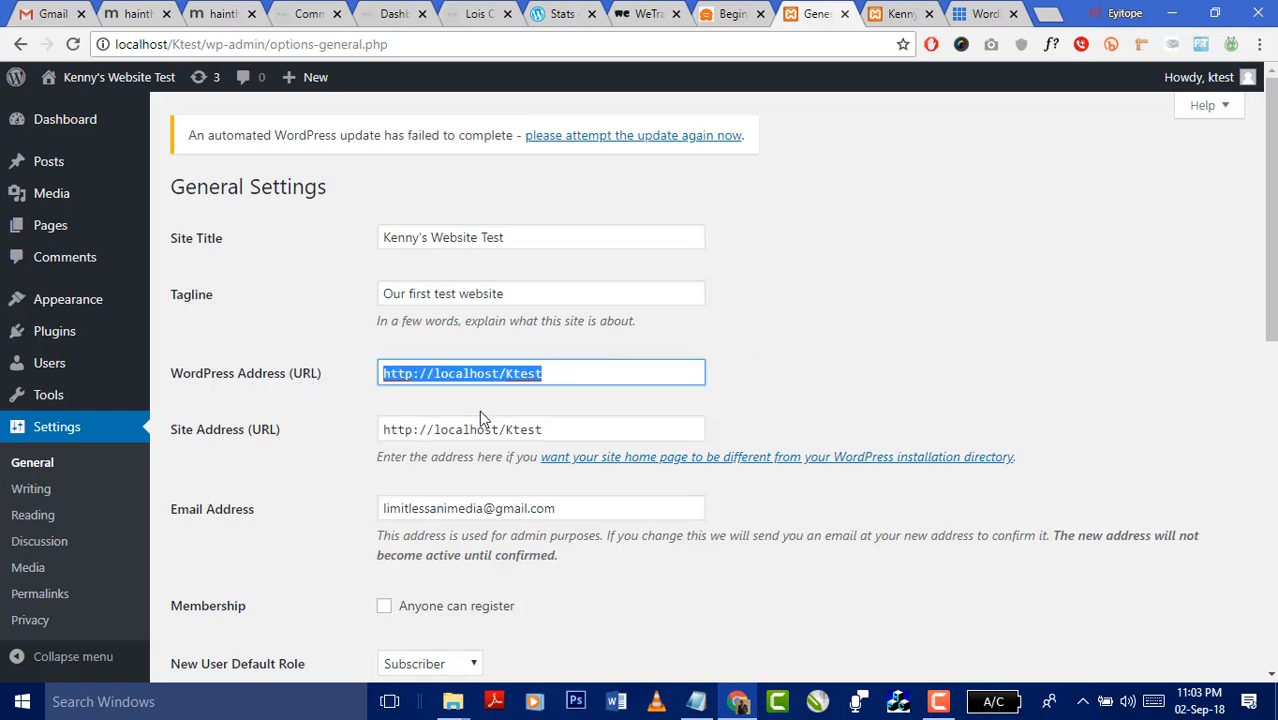
triple_click(565, 432)
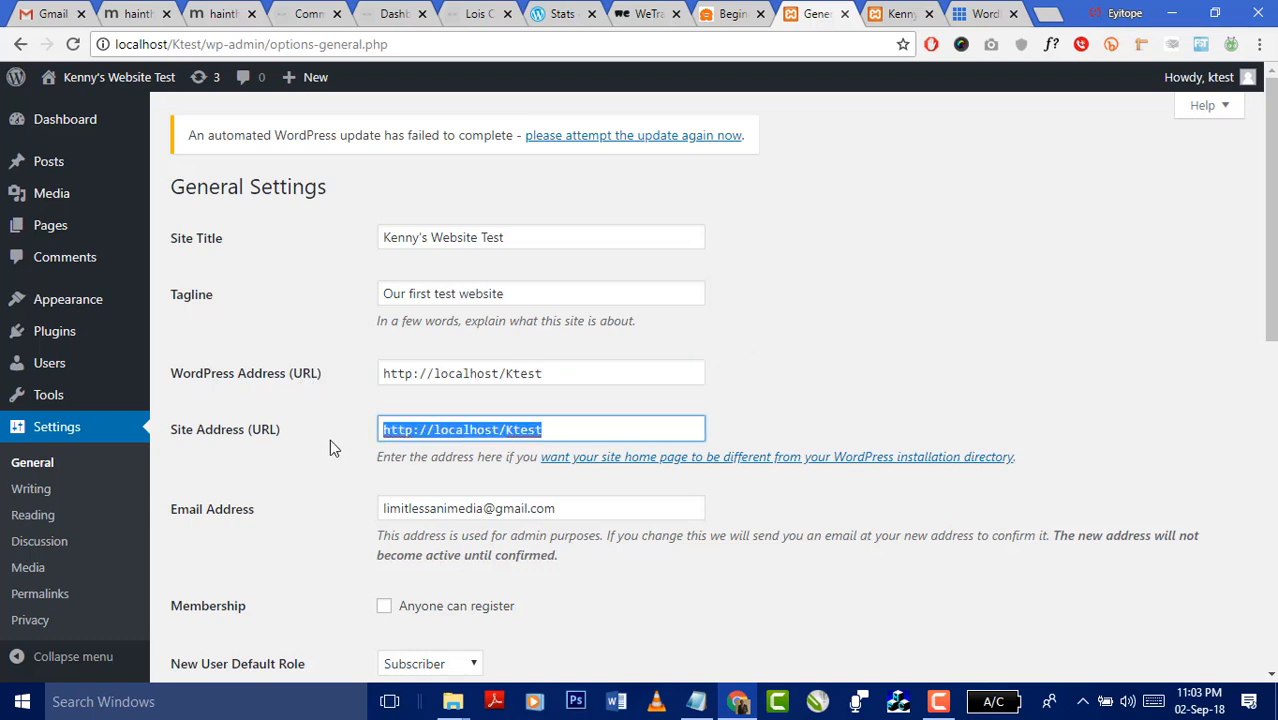
scroll(887, 386, down, 1)
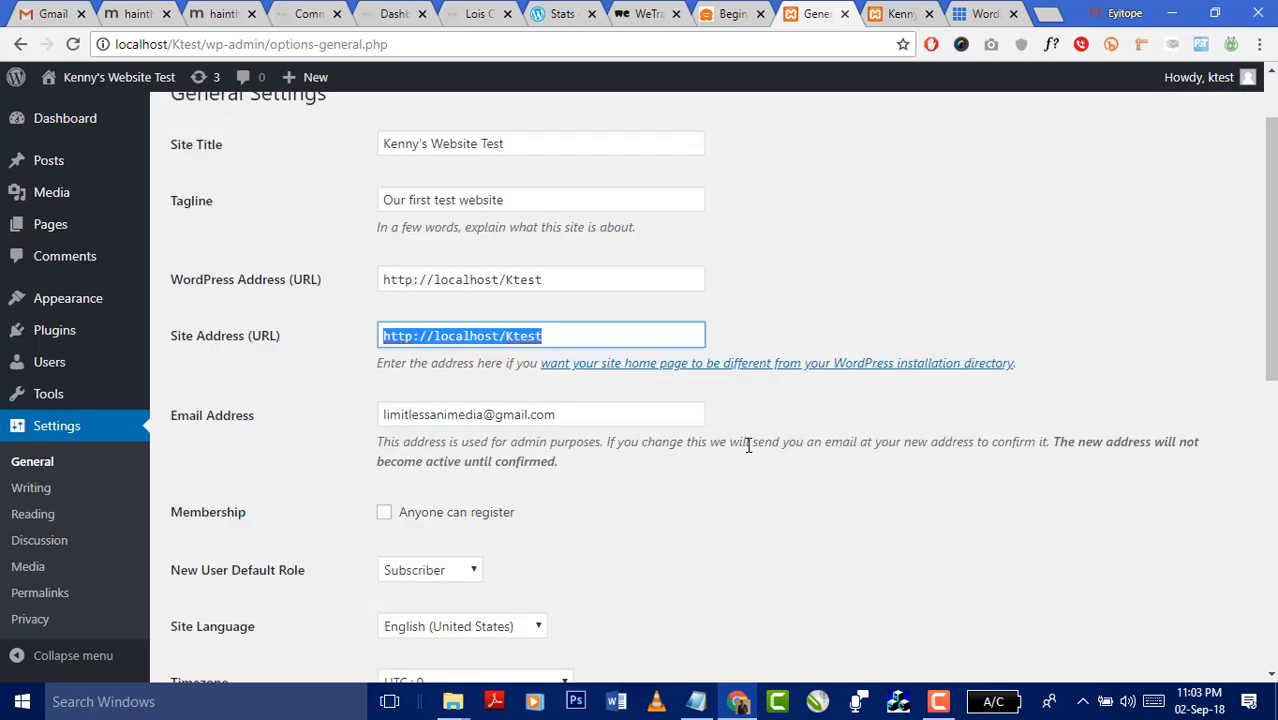
click(560, 415)
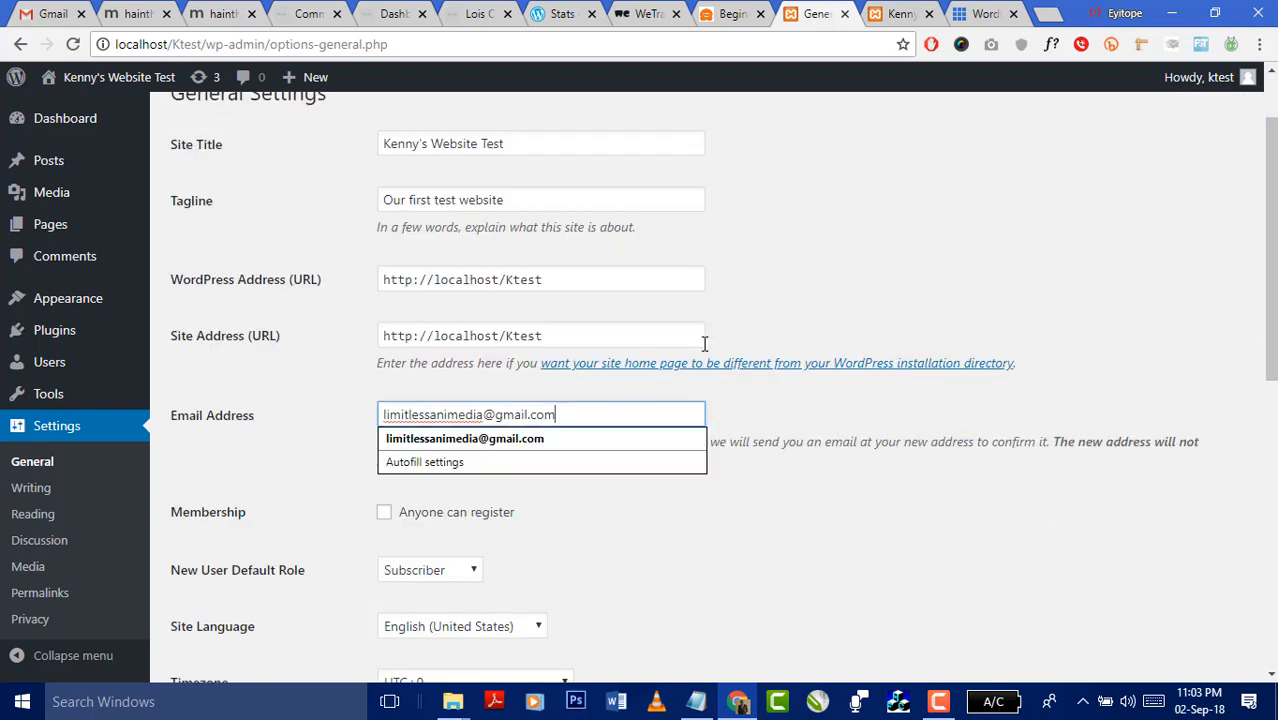
click(910, 310)
scroll(833, 445, down, 3)
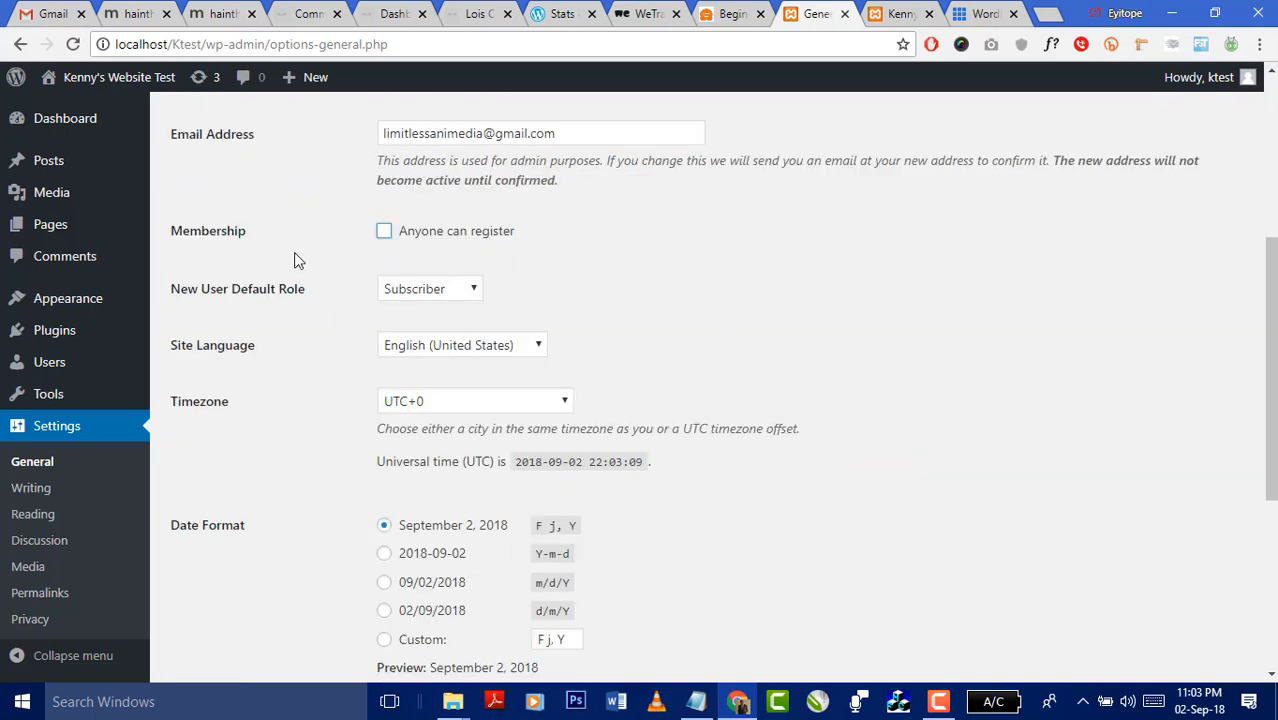
click(456, 290)
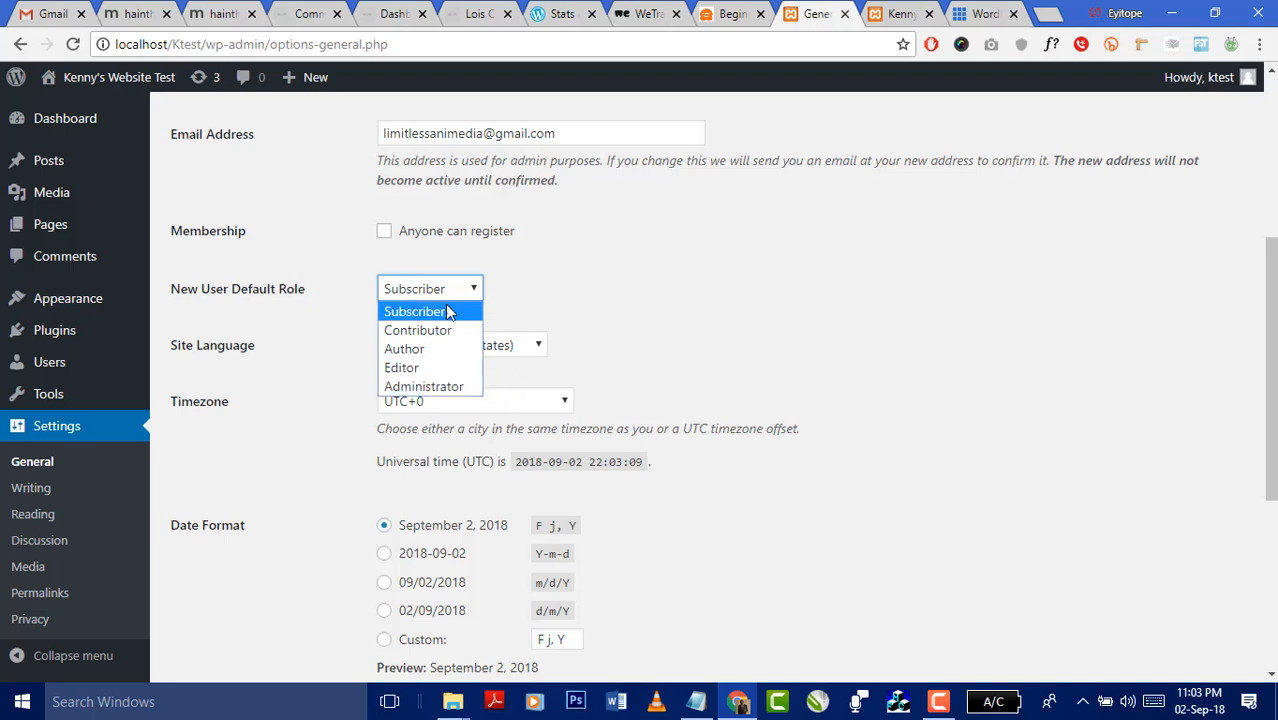
- Leave the new user default role on Subscriber and save the General Settings
click(961, 262)
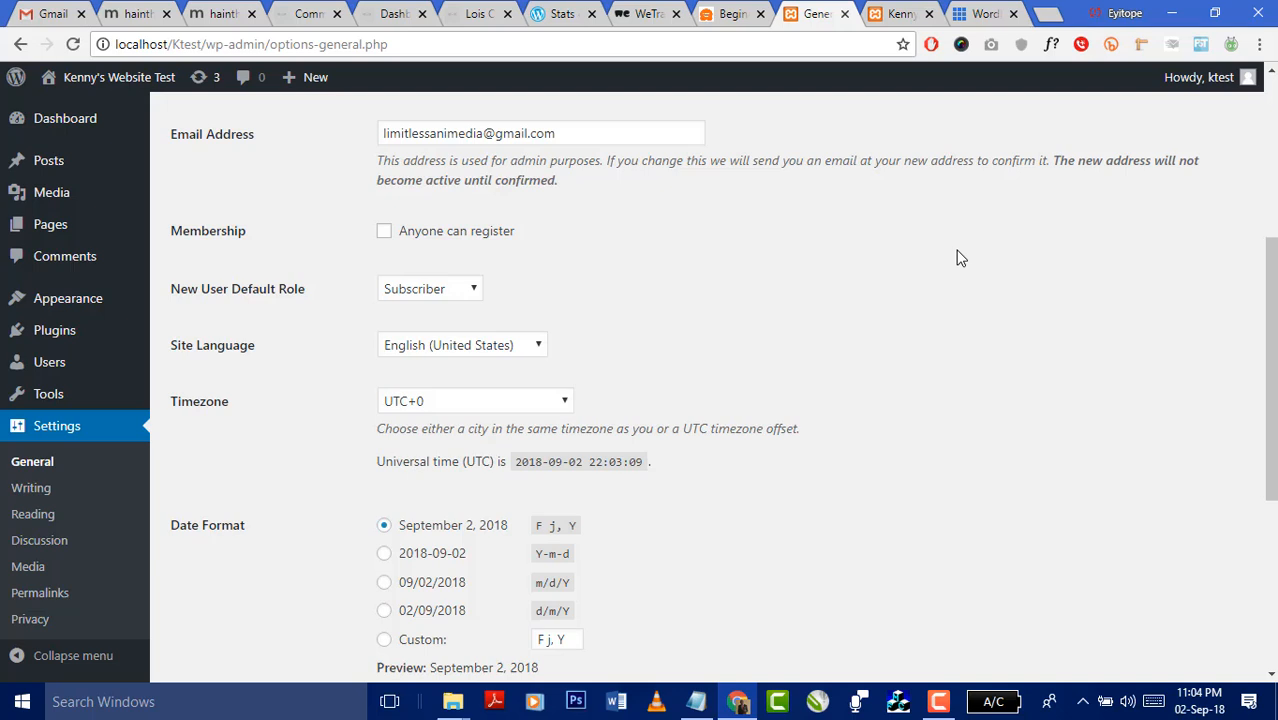
click(474, 297)
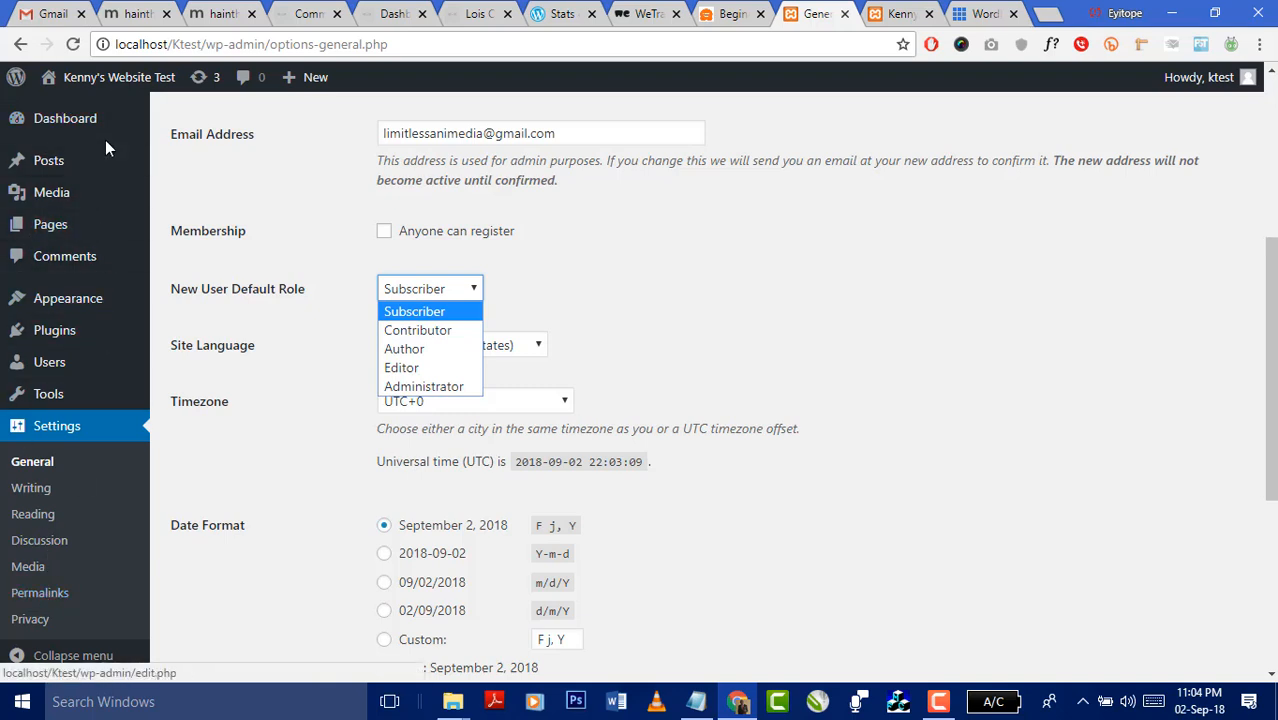
mouse_move(63, 172)
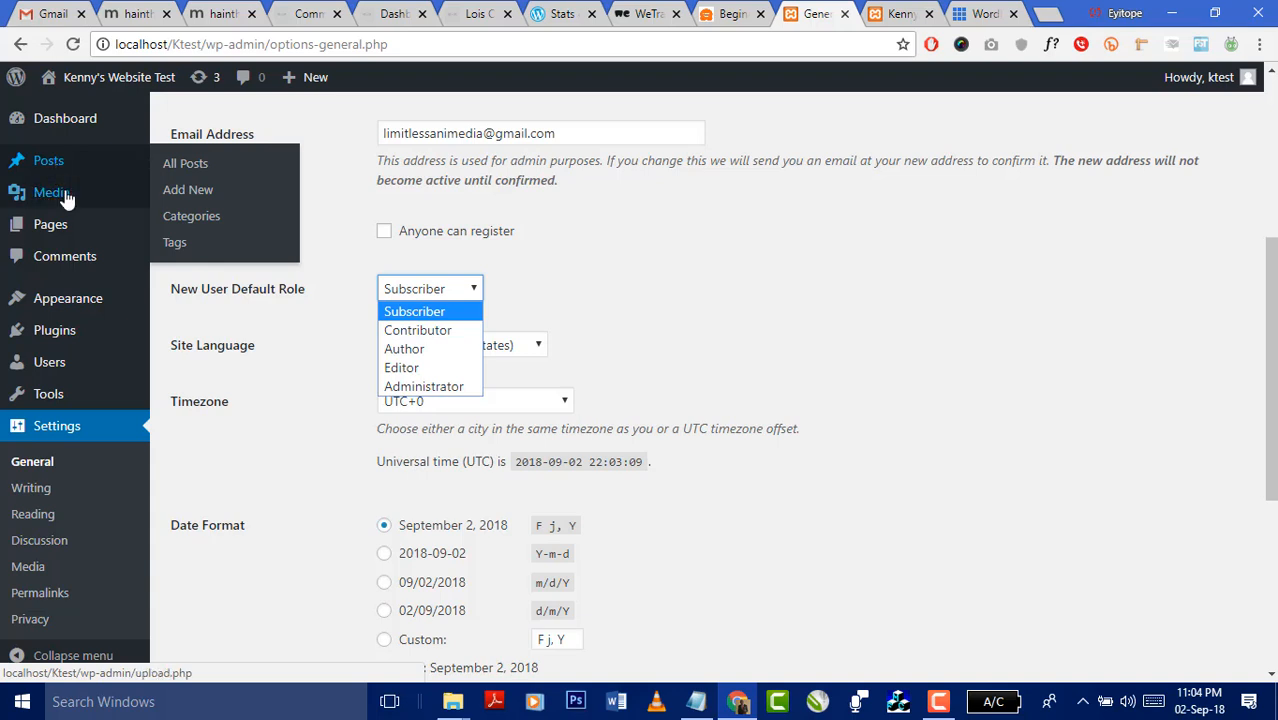
mouse_move(70, 199)
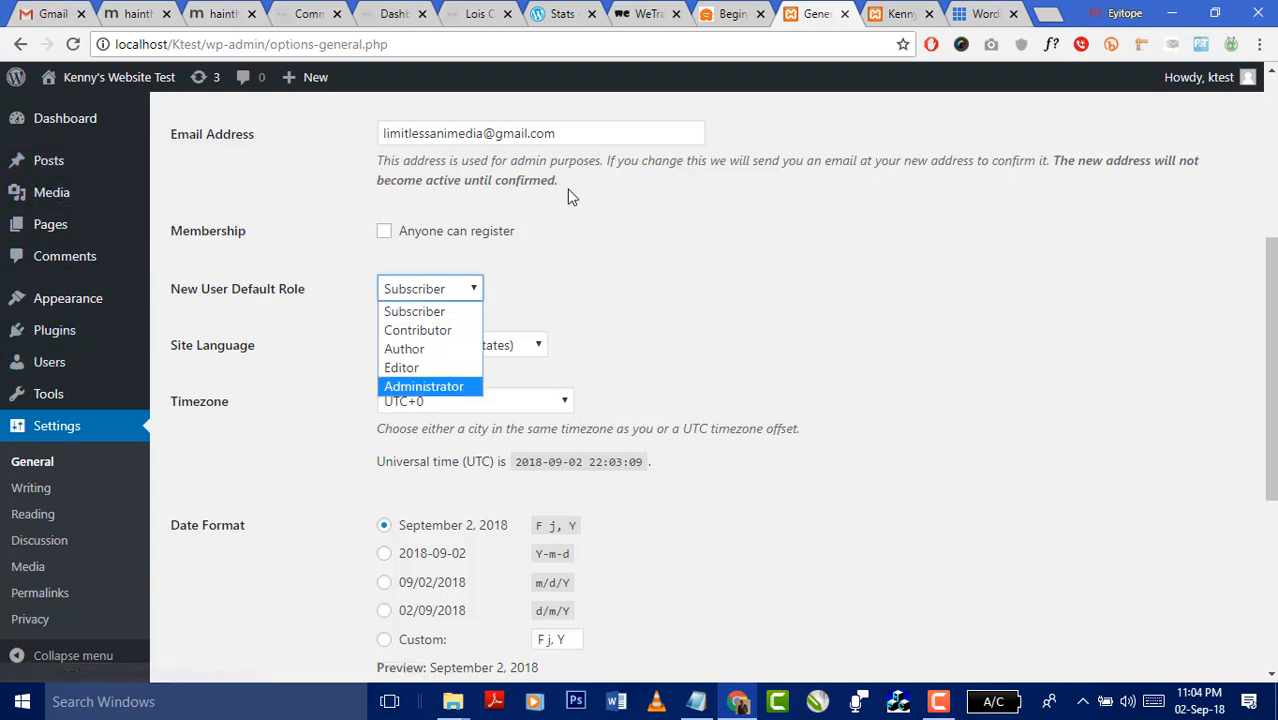
click(788, 259)
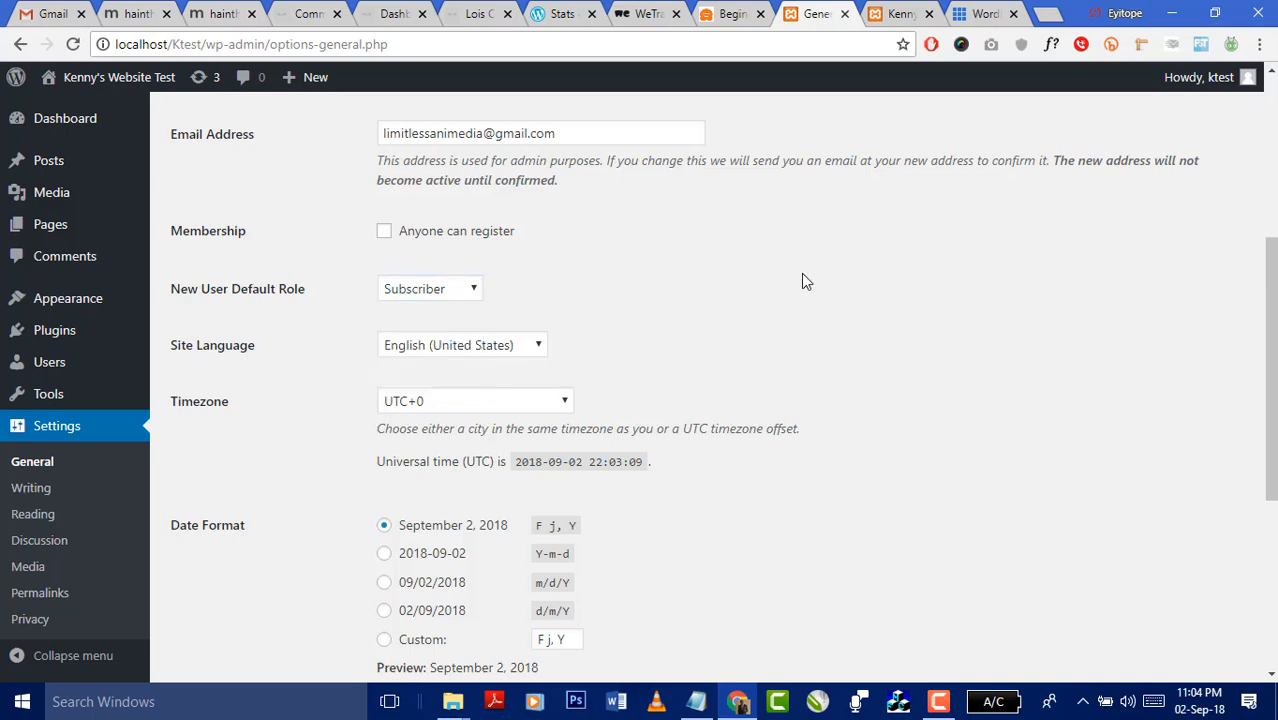
scroll(801, 275, down, 4)
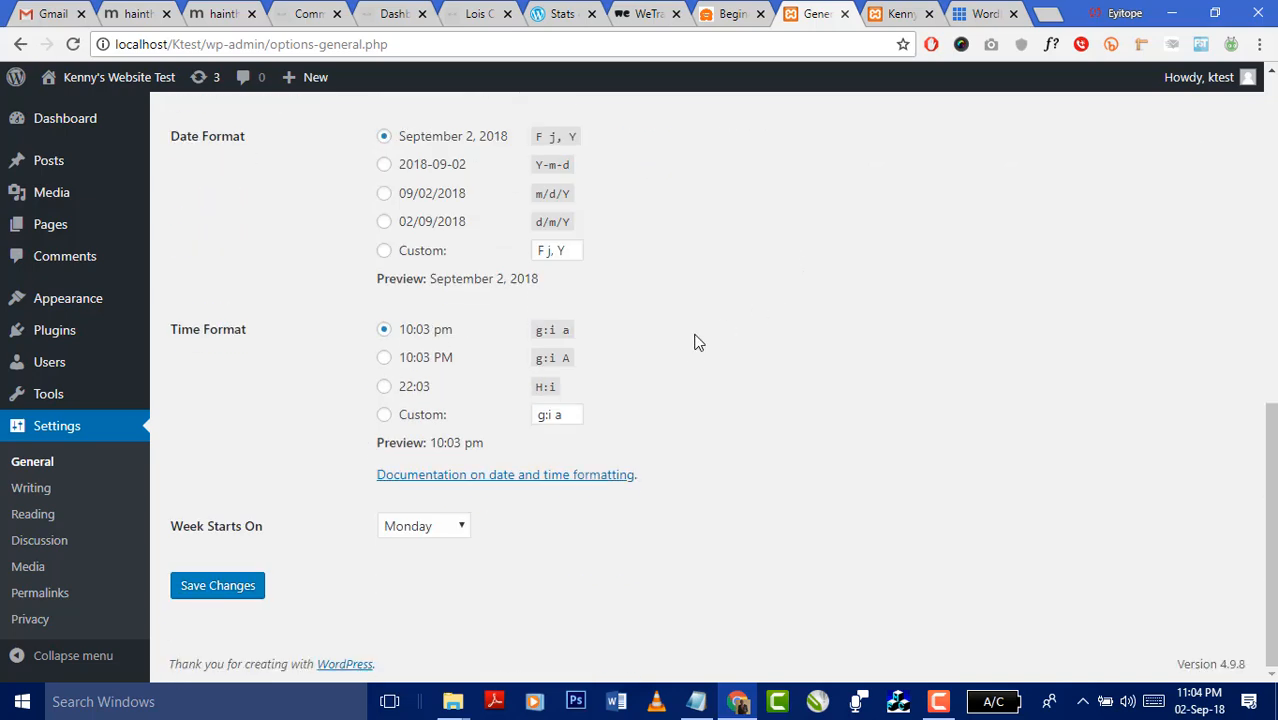
scroll(695, 338, up, 7)
scroll(695, 338, up, 1)
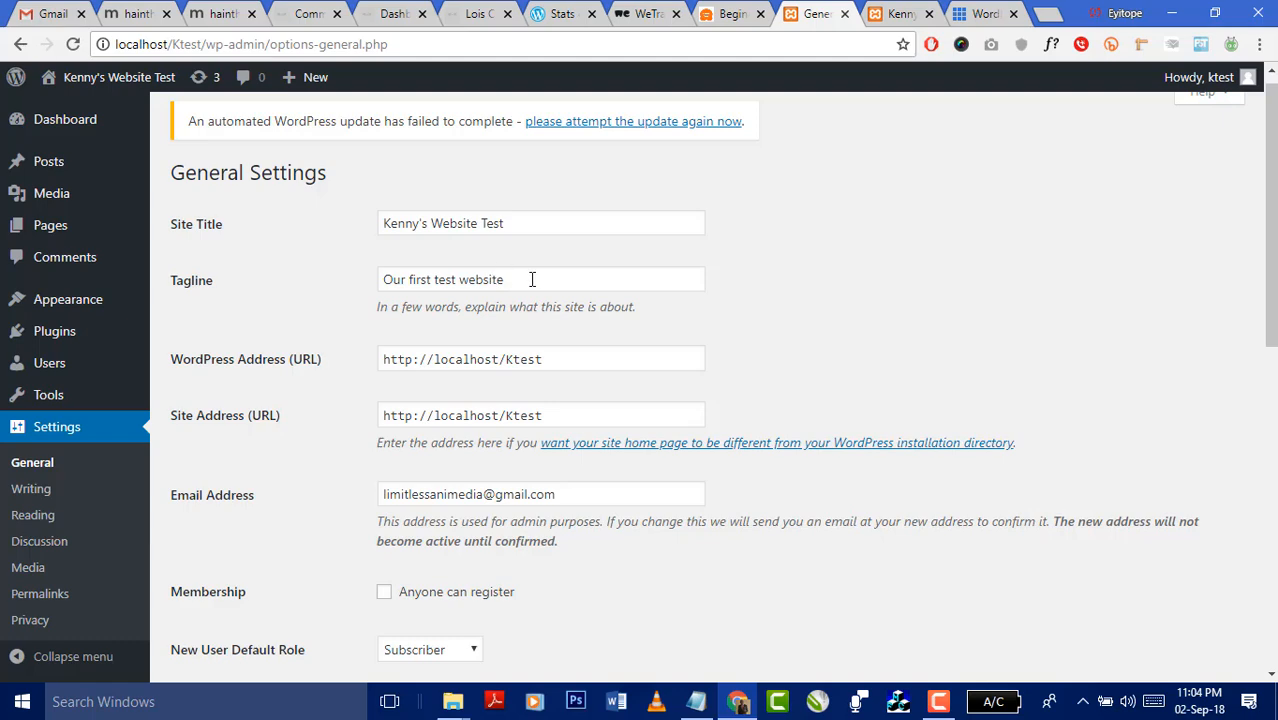
scroll(628, 277, down, 8)
click(218, 586)
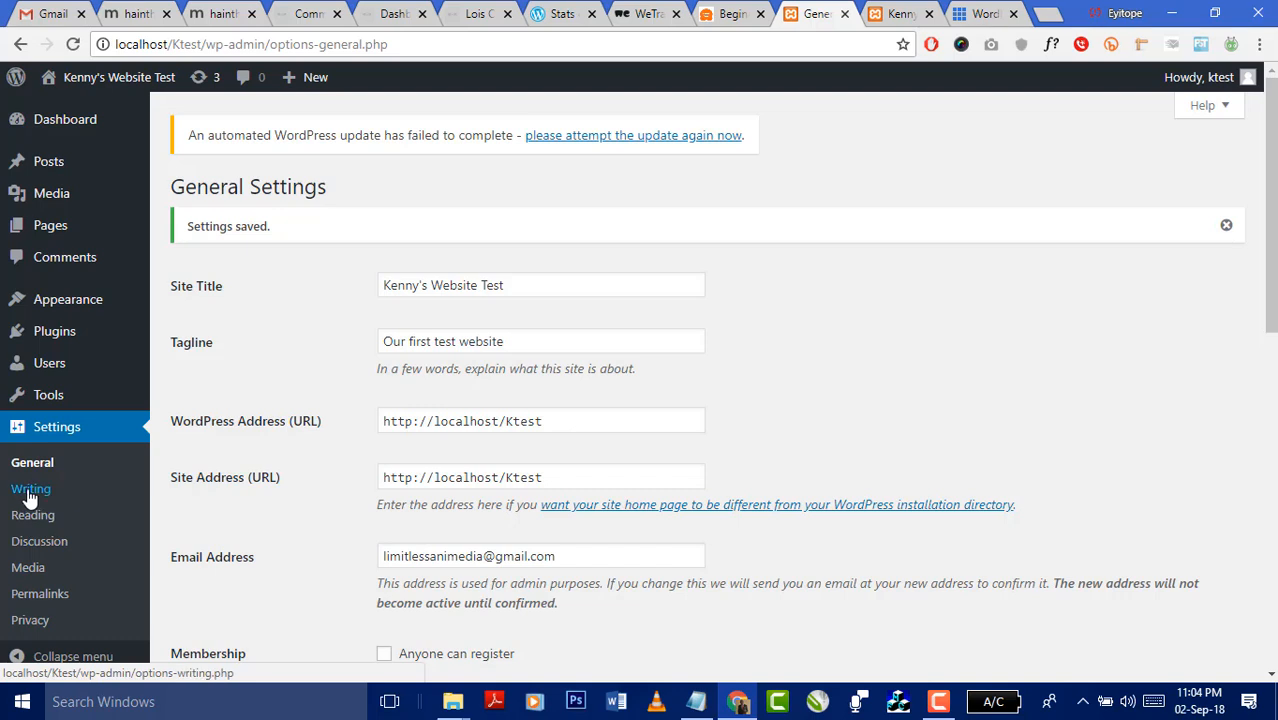
- Check the Writing Settings' Default Post Category and Mail Server fields unchanged, then go to Reading Settings
click(29, 490)
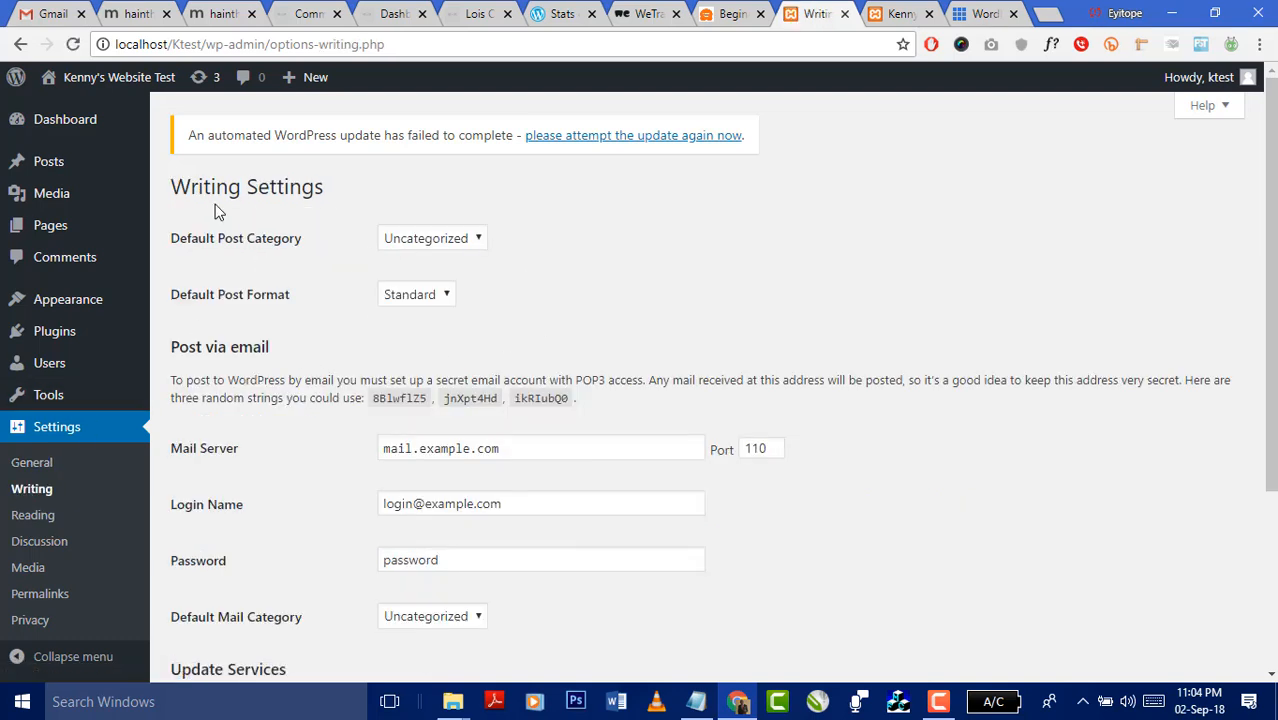
click(463, 240)
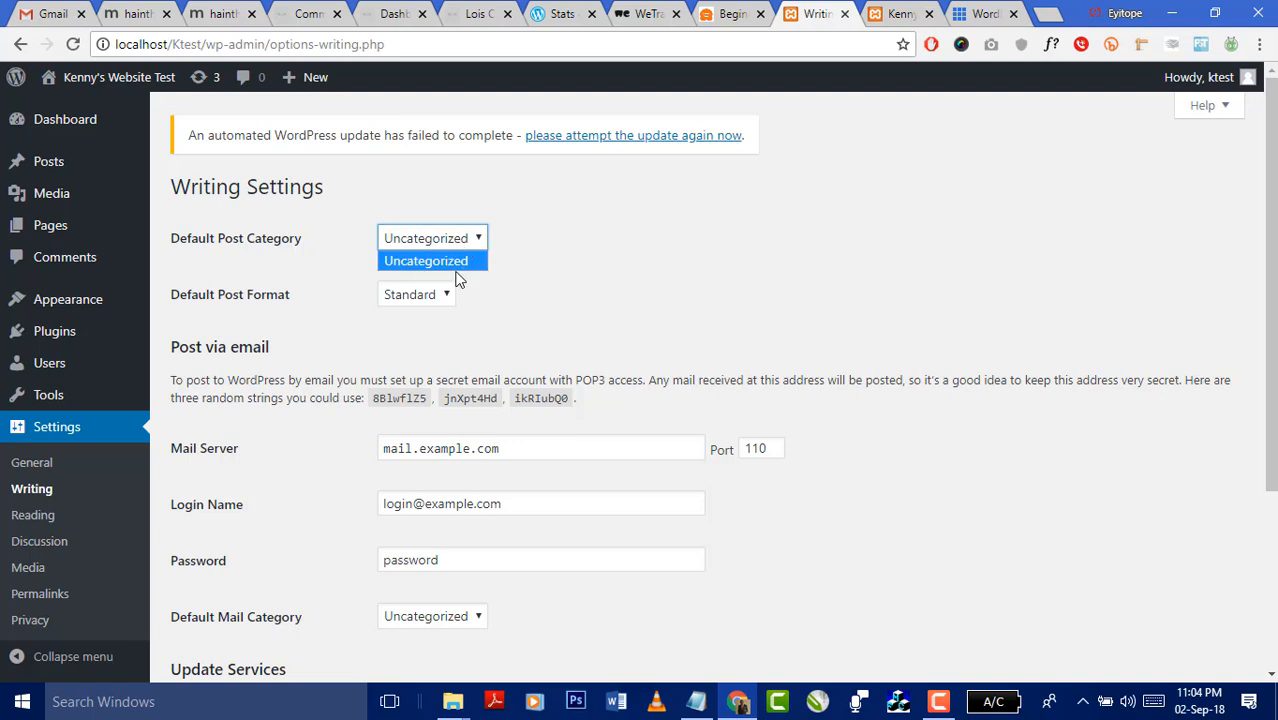
click(565, 227)
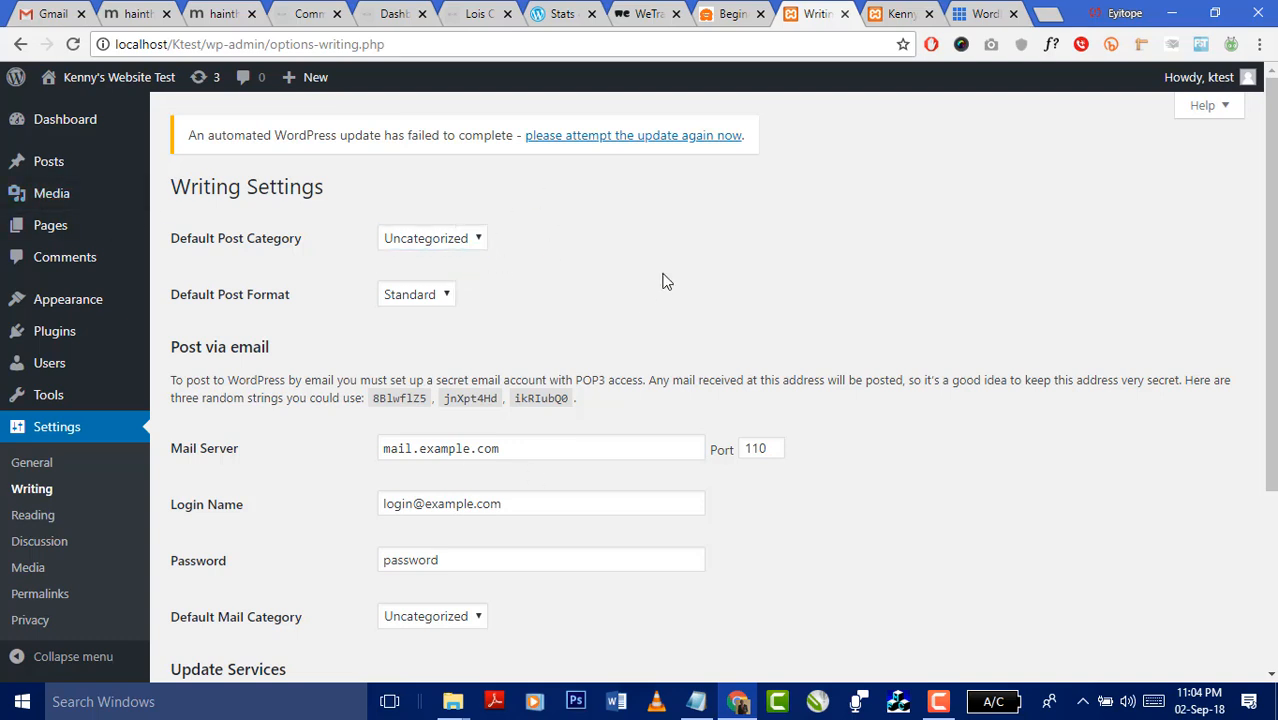
scroll(848, 258, down, 1)
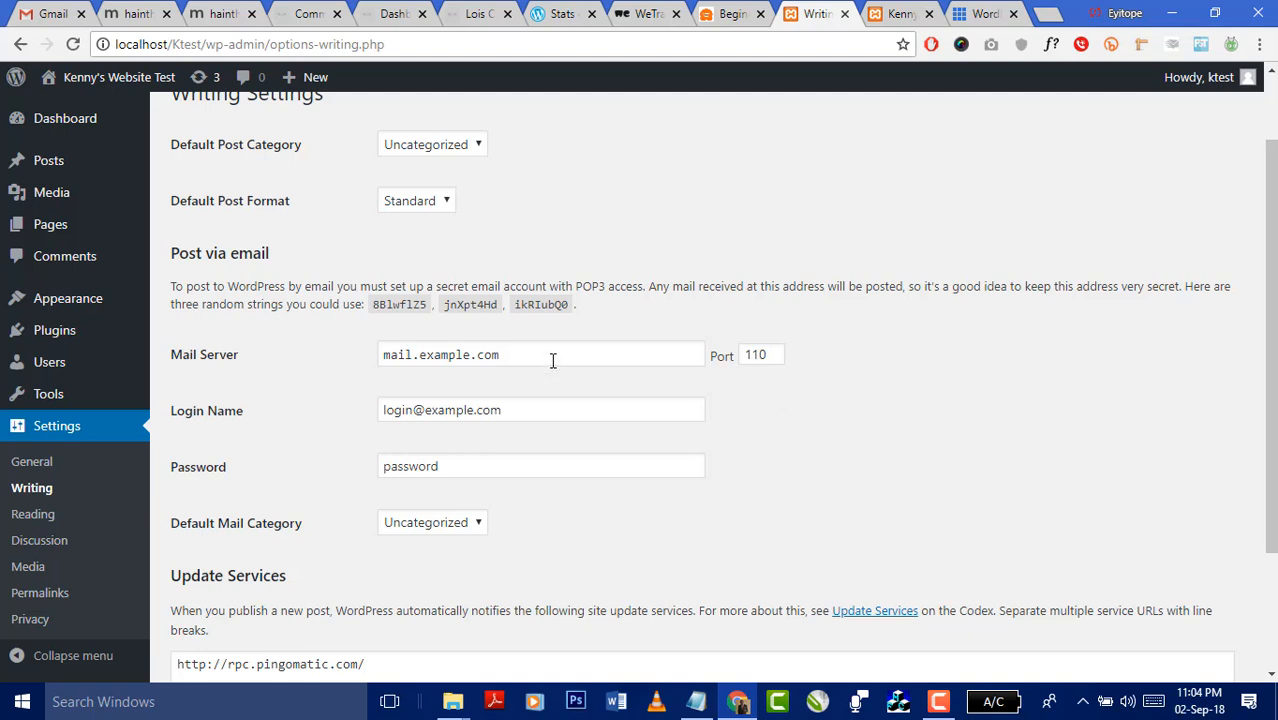
drag(548, 357, 333, 363)
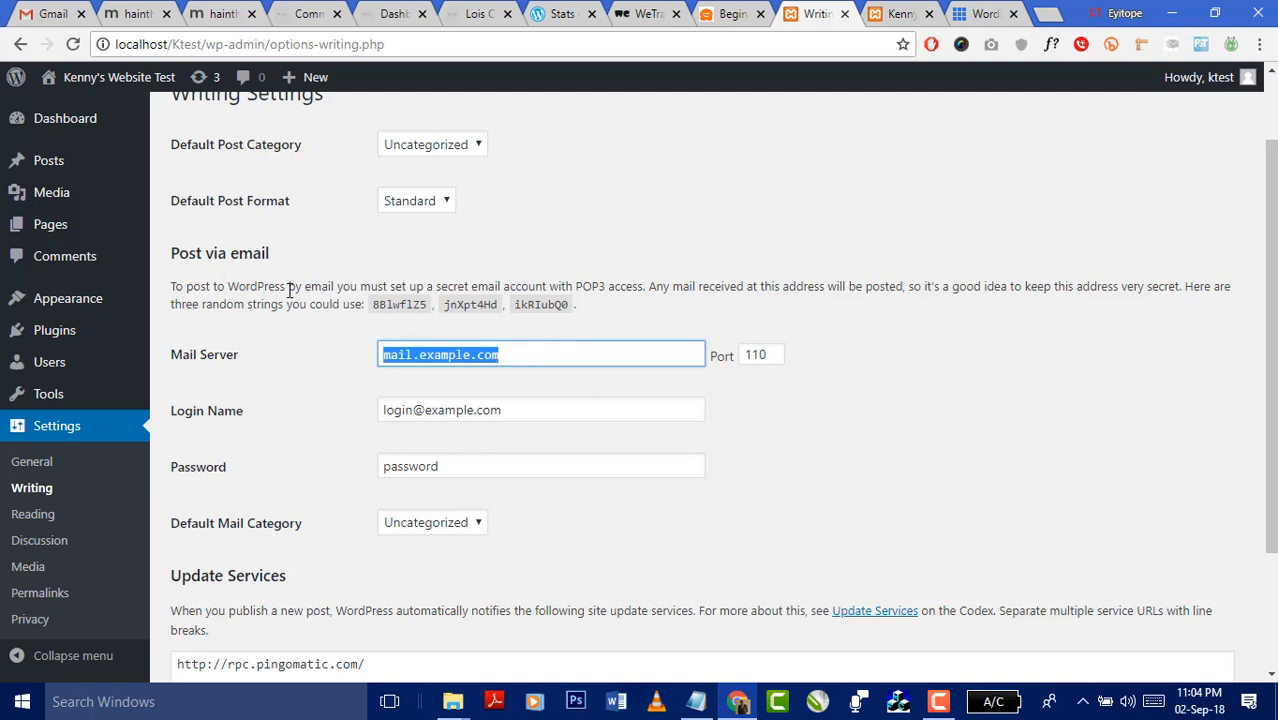
click(890, 340)
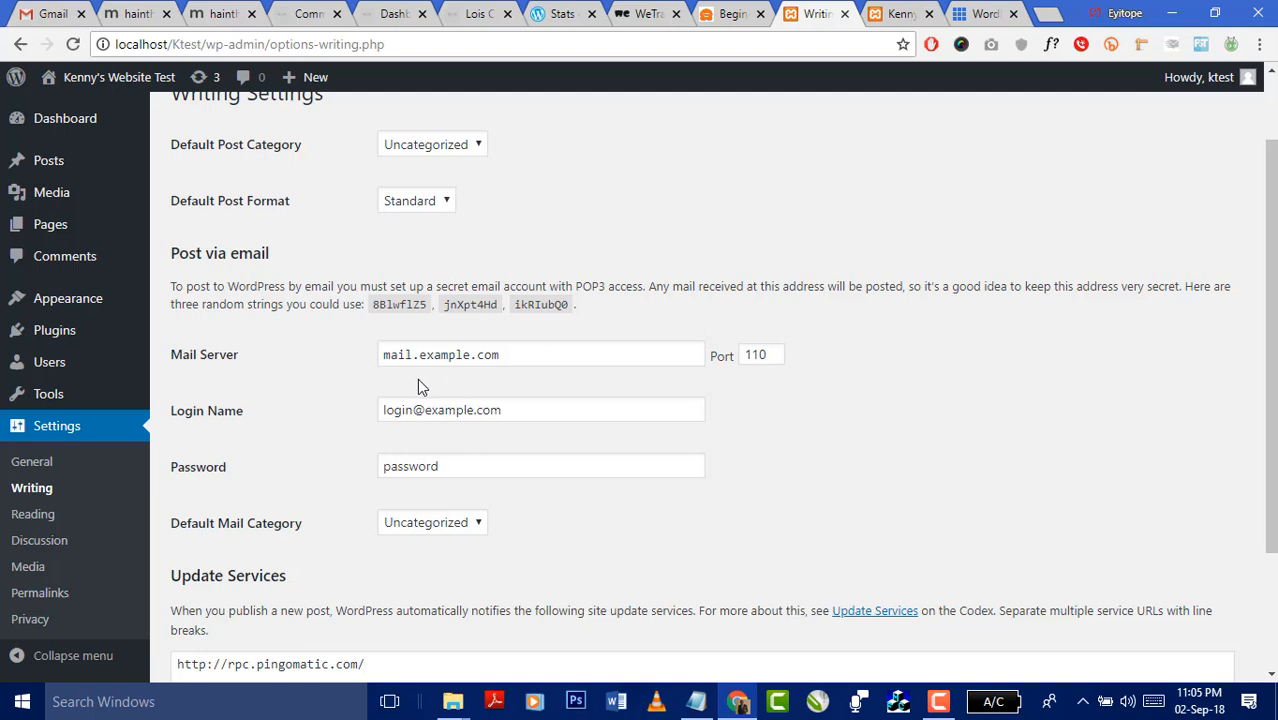
drag(516, 354, 388, 356)
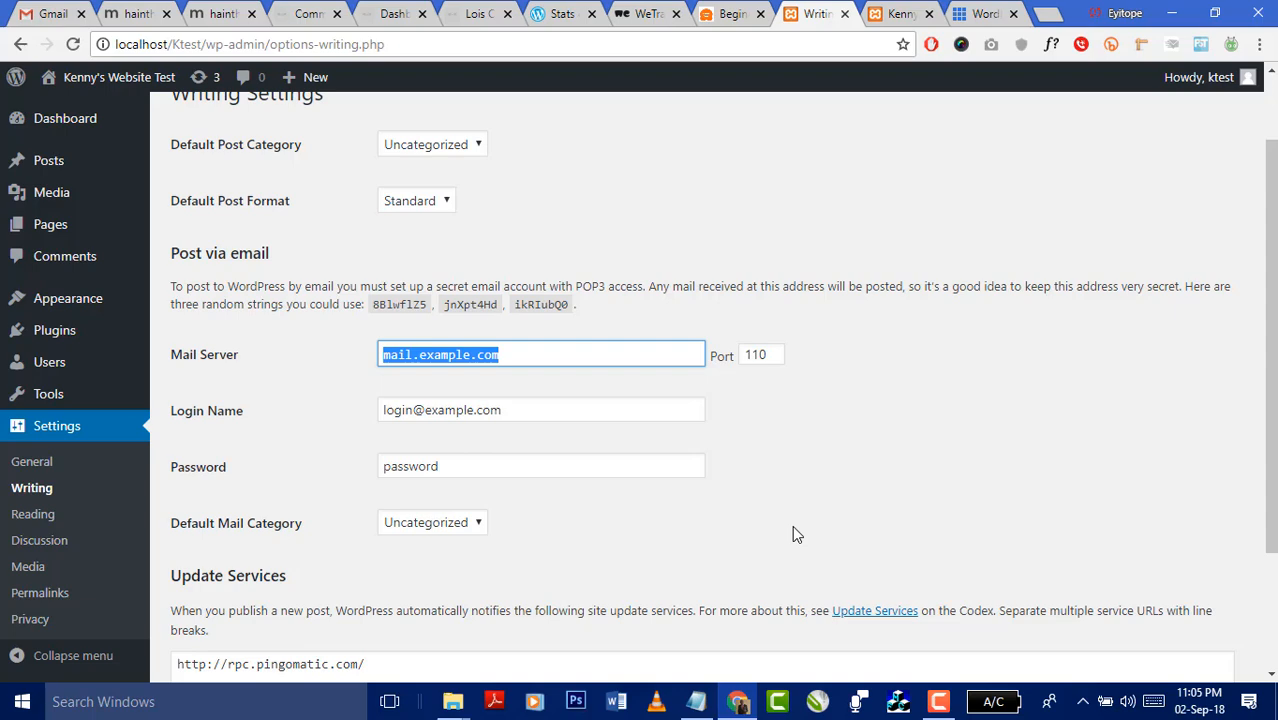
scroll(713, 476, down, 2)
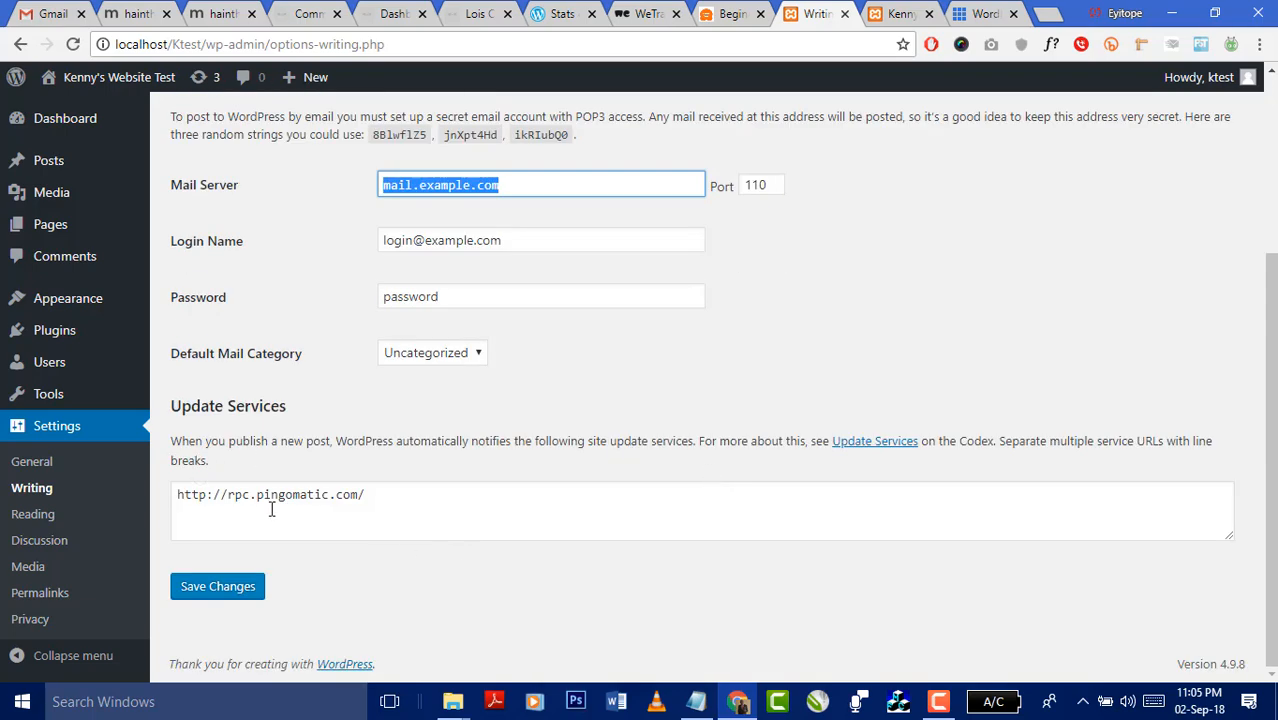
click(44, 522)
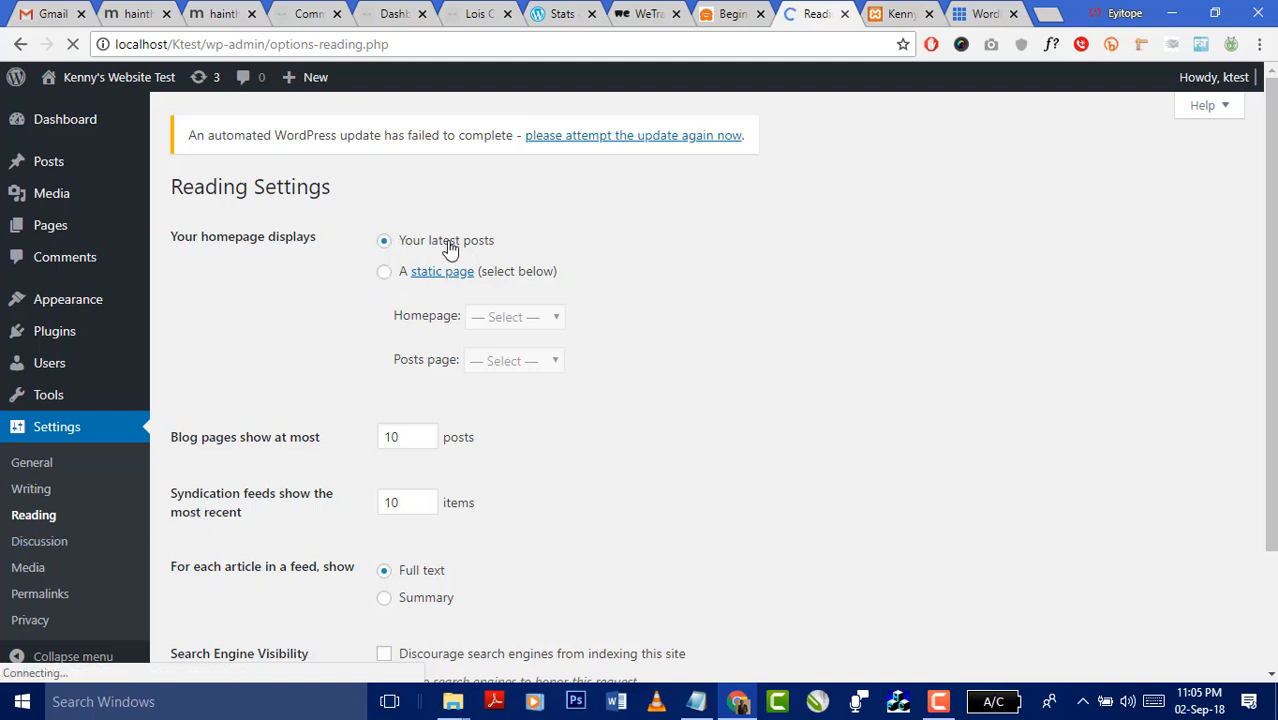
- After checking the live front page, make the static page 'Homepage' the site's homepage
click(893, 15)
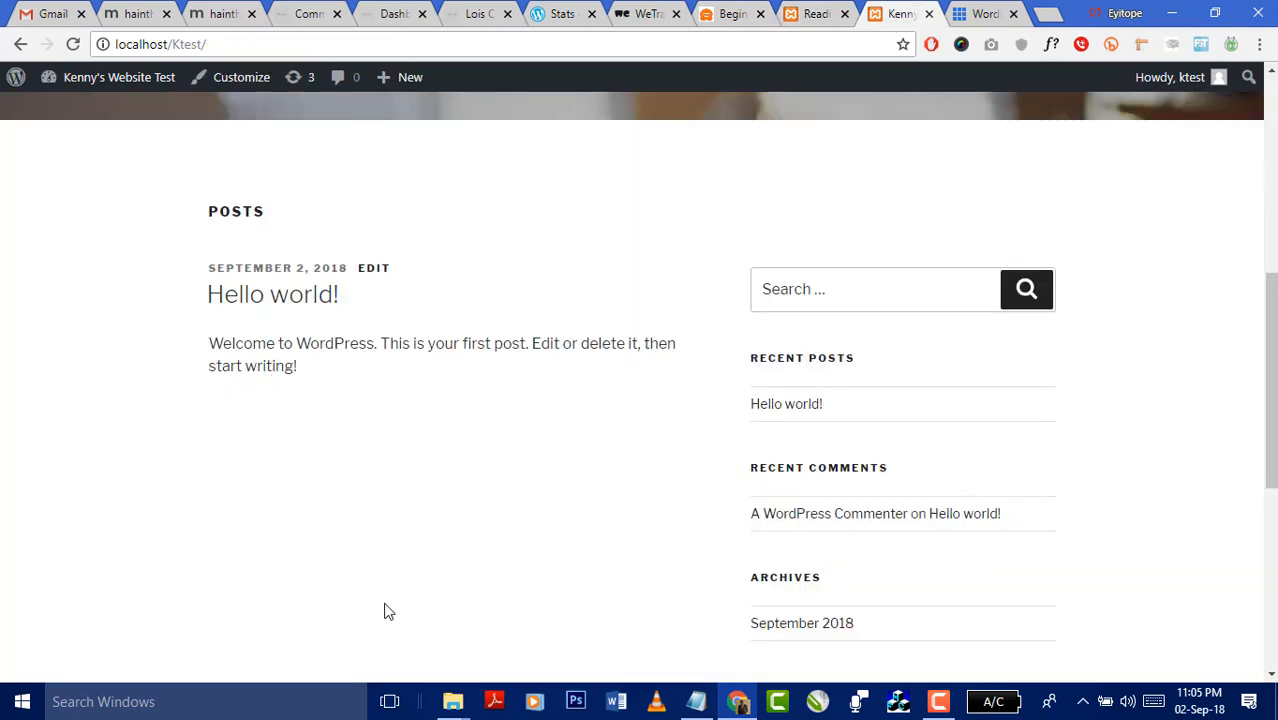
click(818, 14)
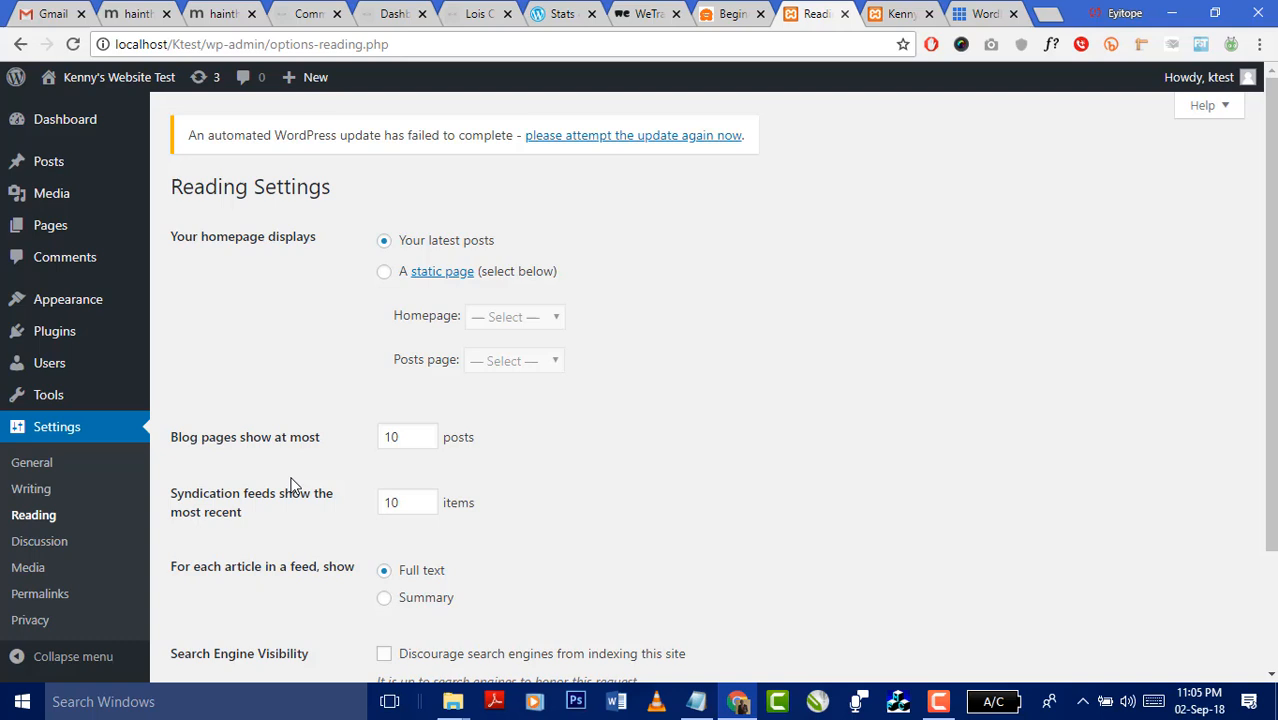
click(383, 274)
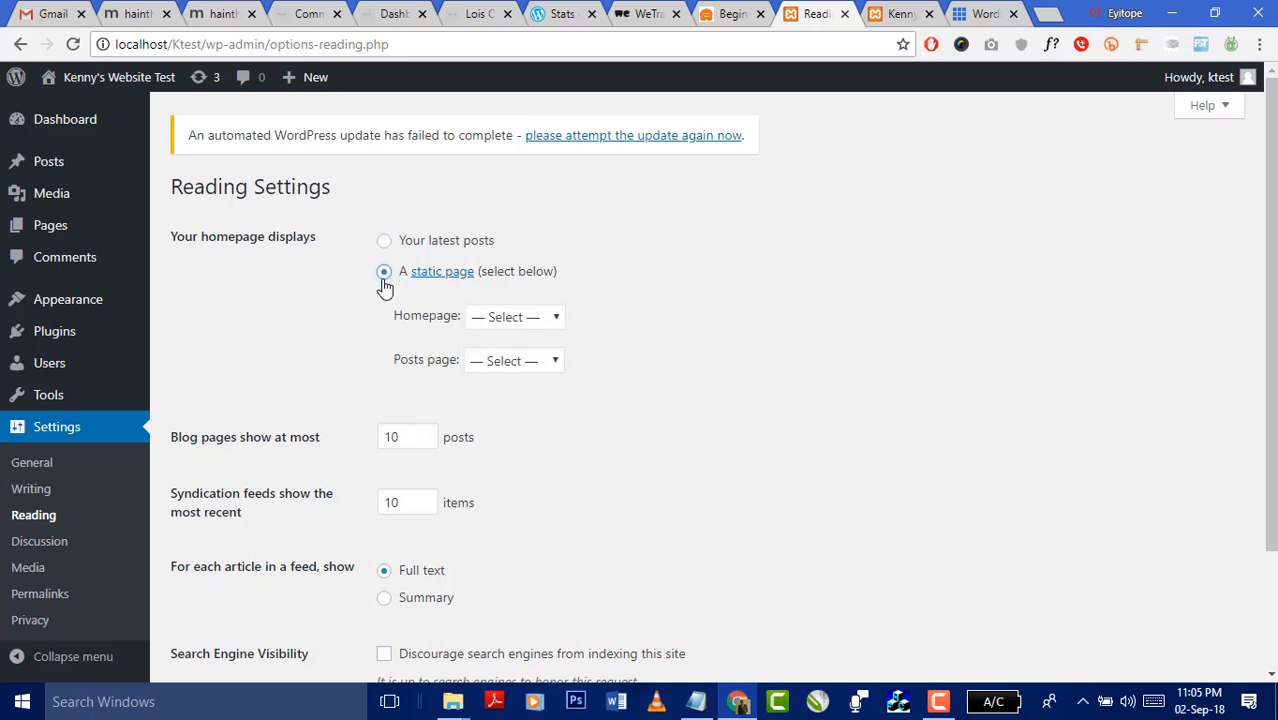
click(533, 320)
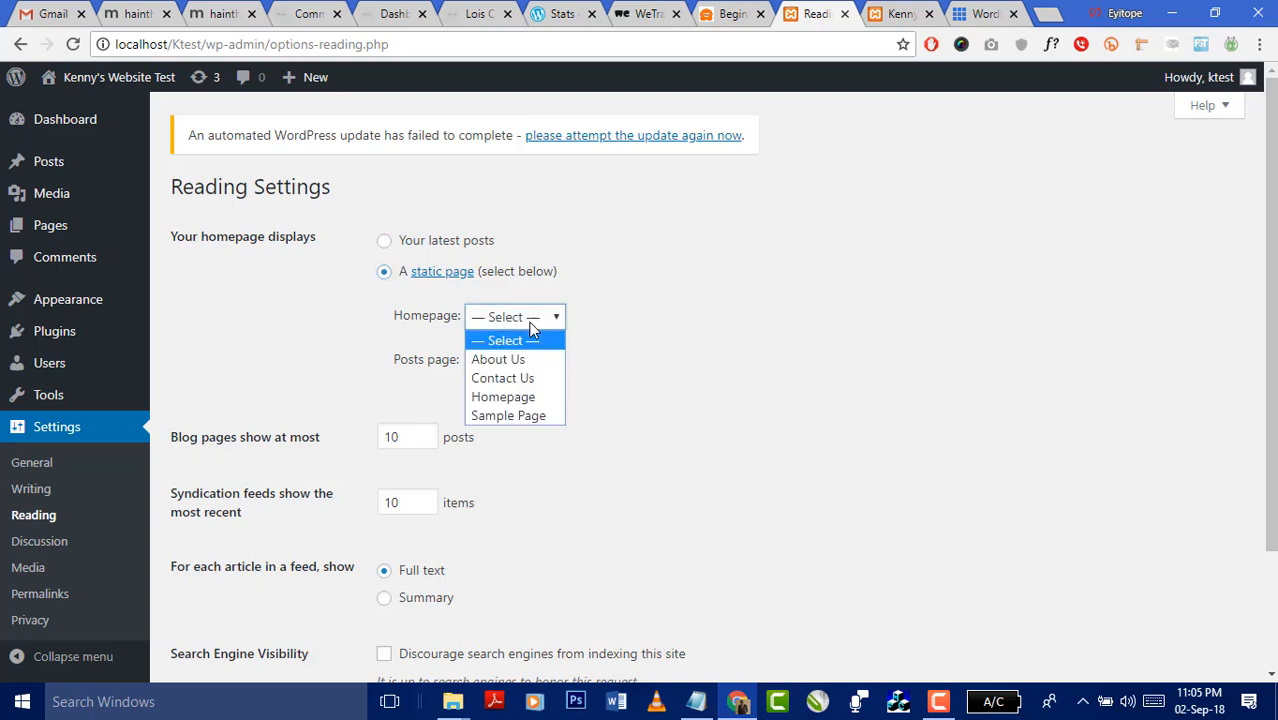
click(517, 398)
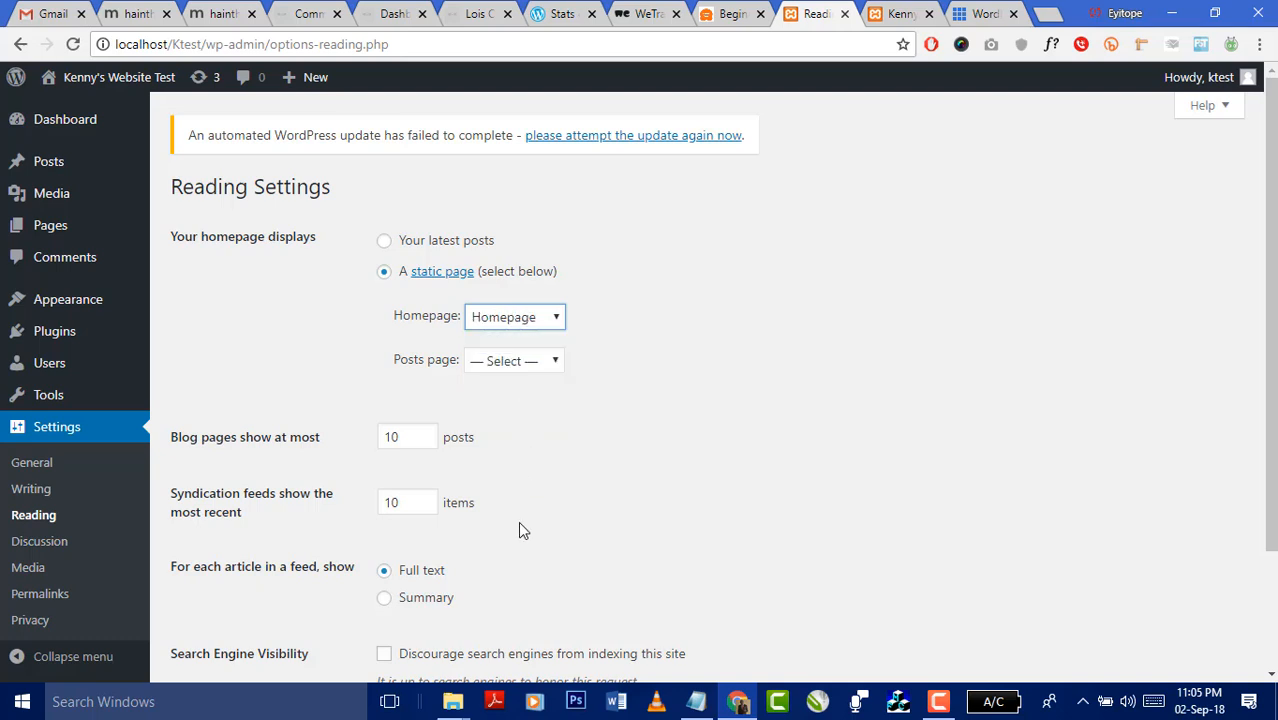
- Leave the posts page unset, show summaries in feeds, and save the Reading Settings
click(493, 365)
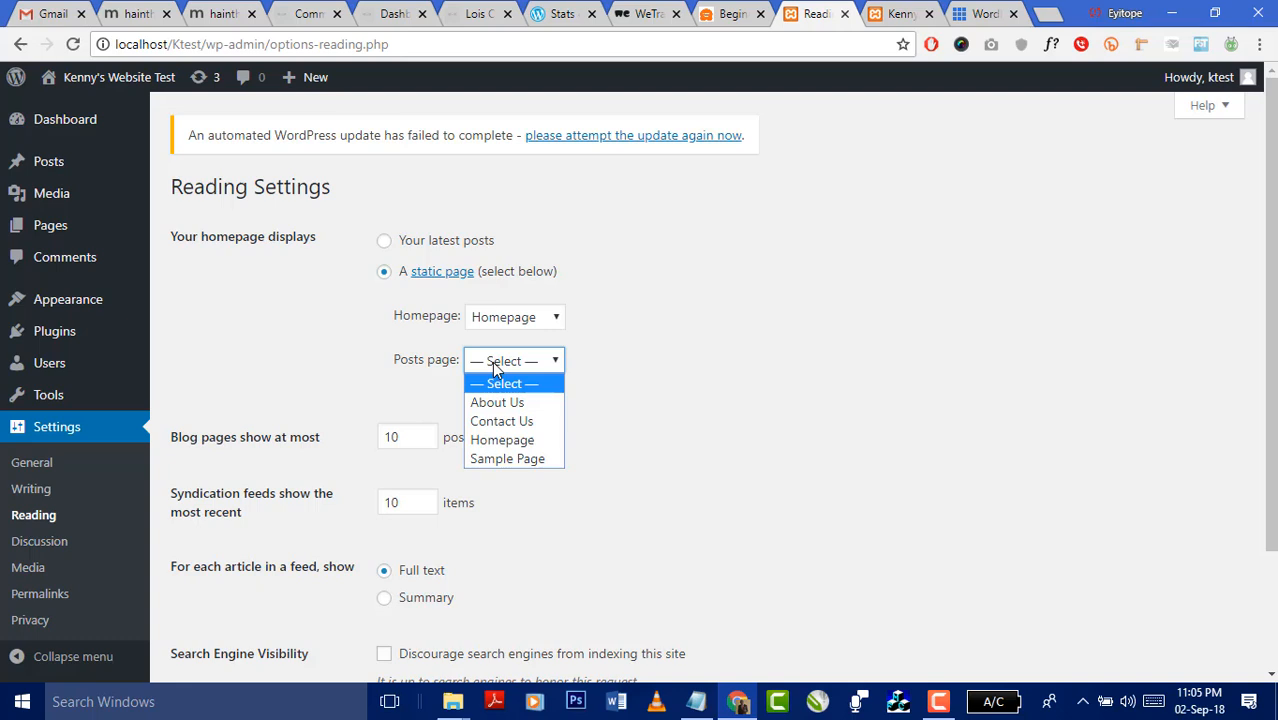
click(492, 361)
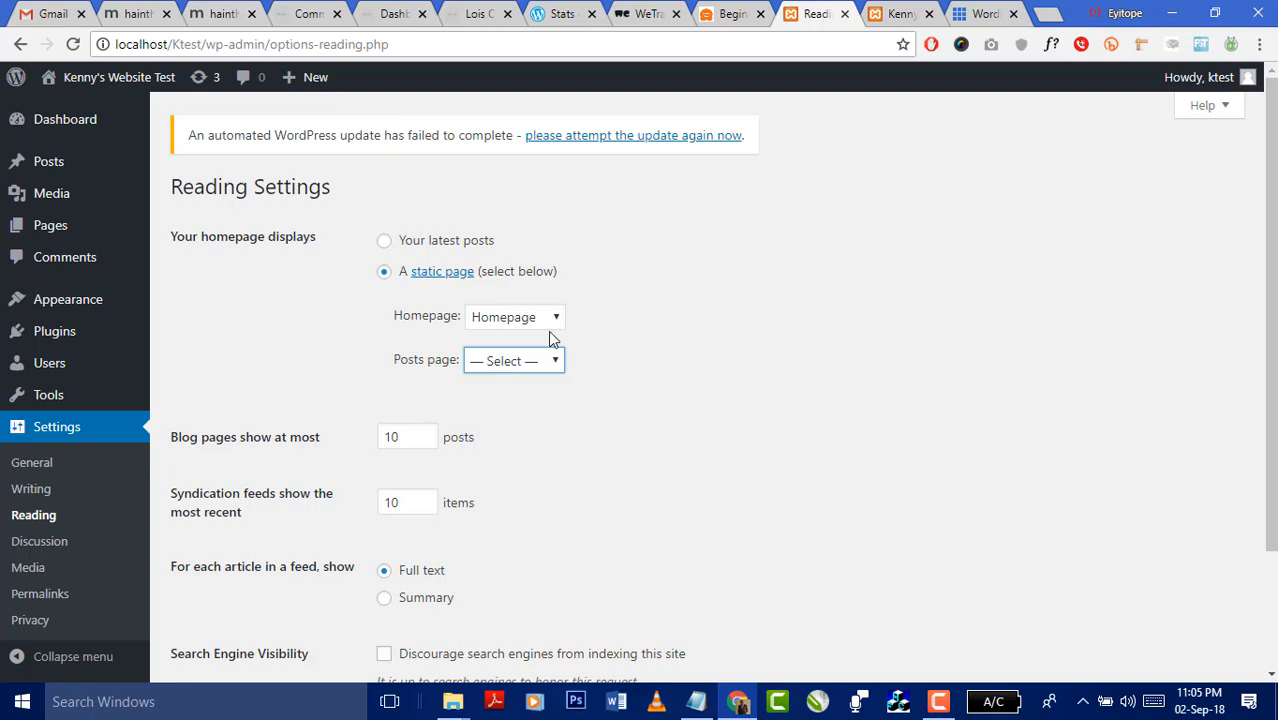
scroll(385, 395, down, 2)
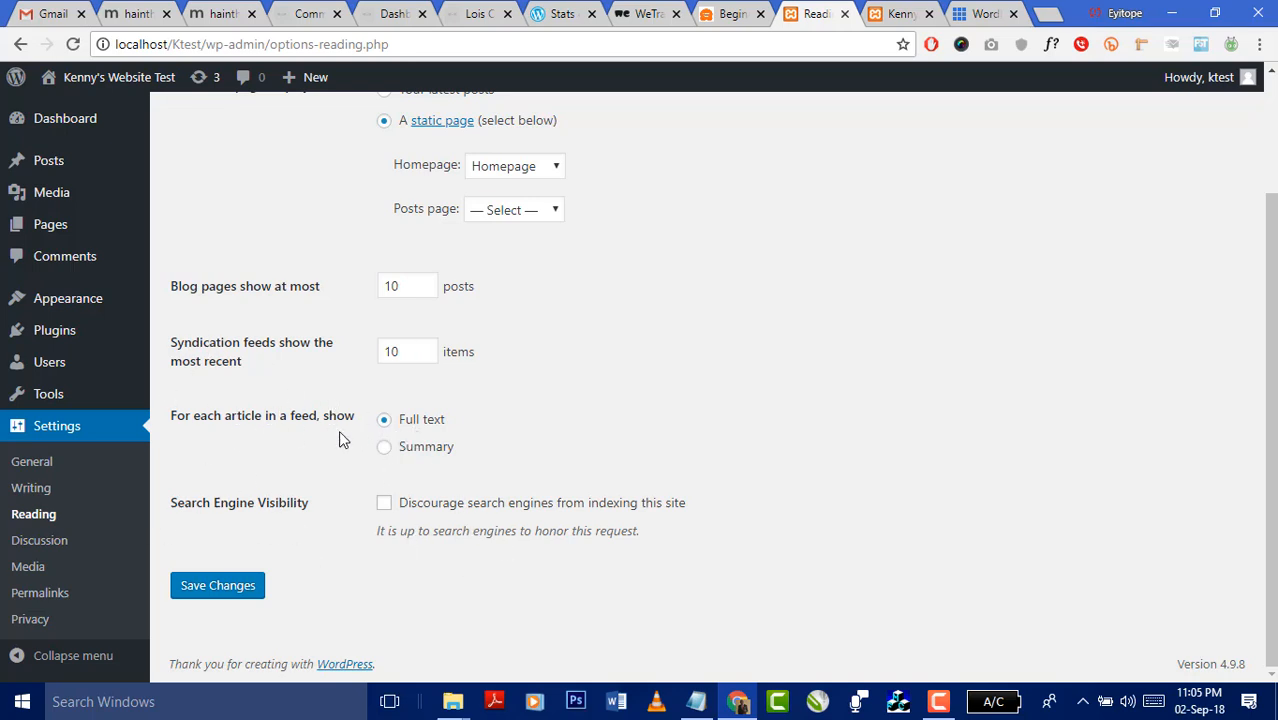
click(385, 449)
click(192, 589)
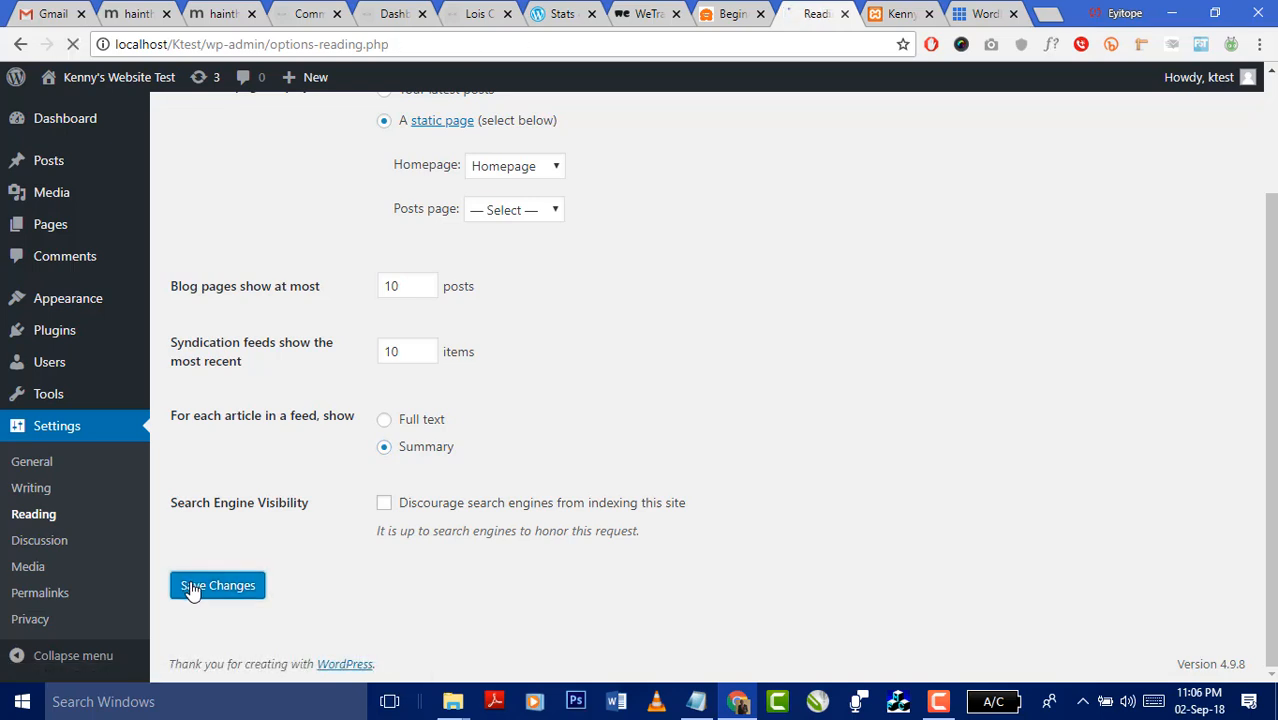
- Reload the live front page to confirm the static Homepage with its welcome text, then return to Reading Settings
click(893, 14)
click(838, 43)
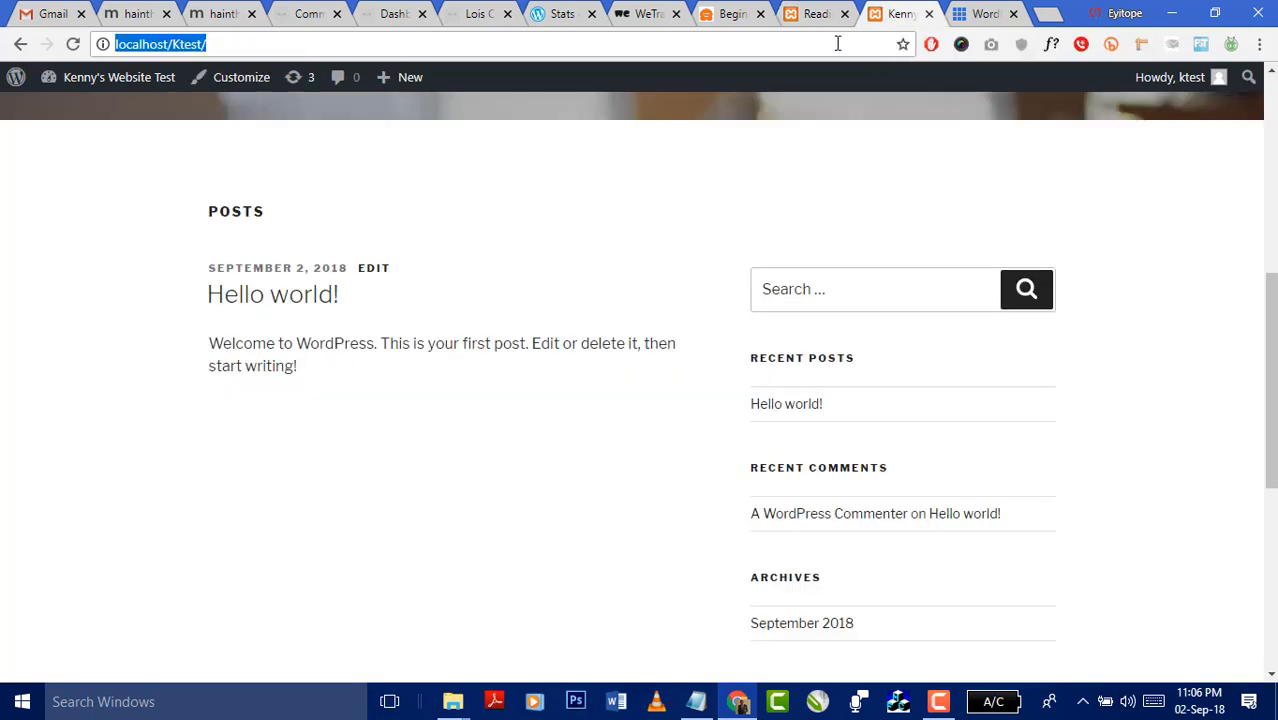
click(72, 43)
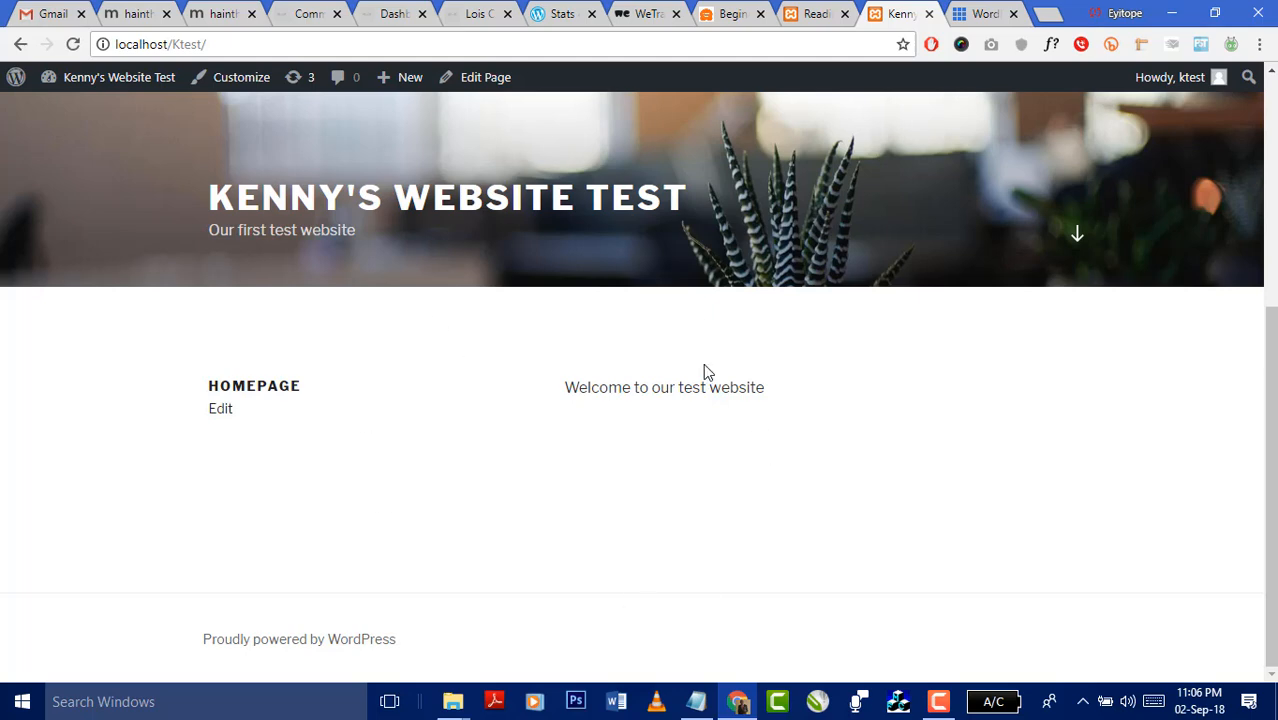
scroll(665, 491, up, 4)
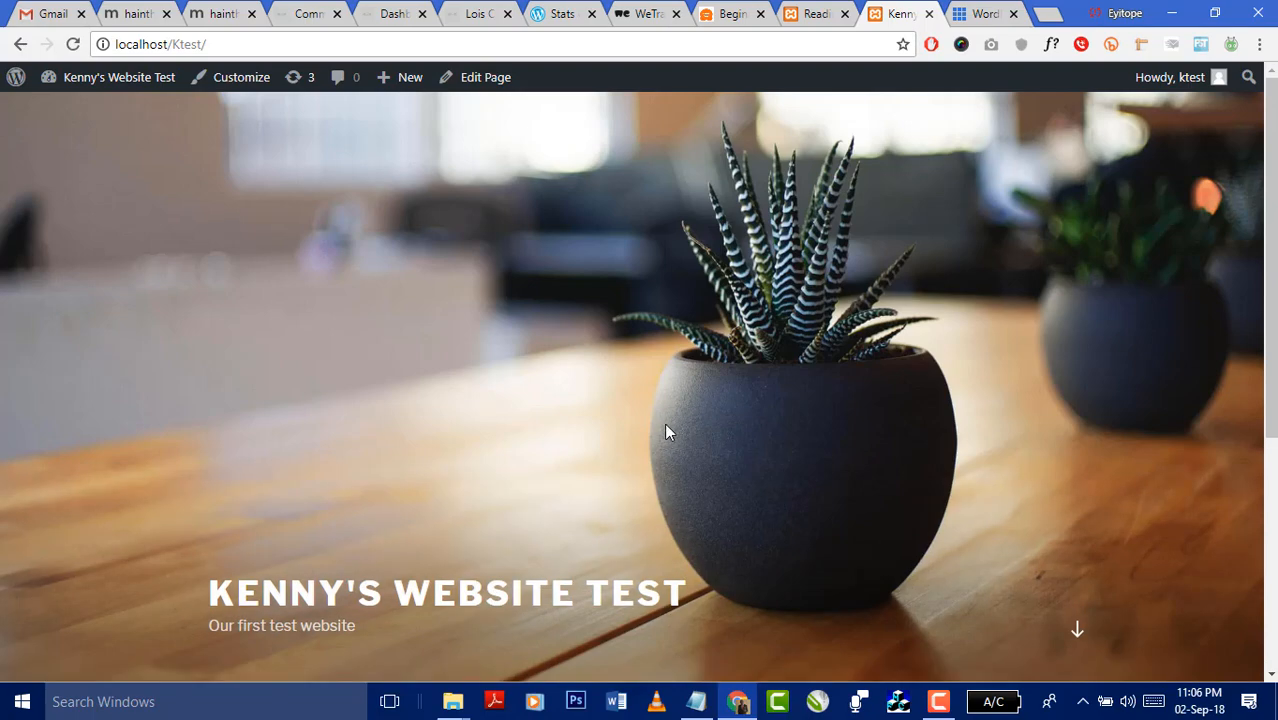
scroll(665, 428, down, 4)
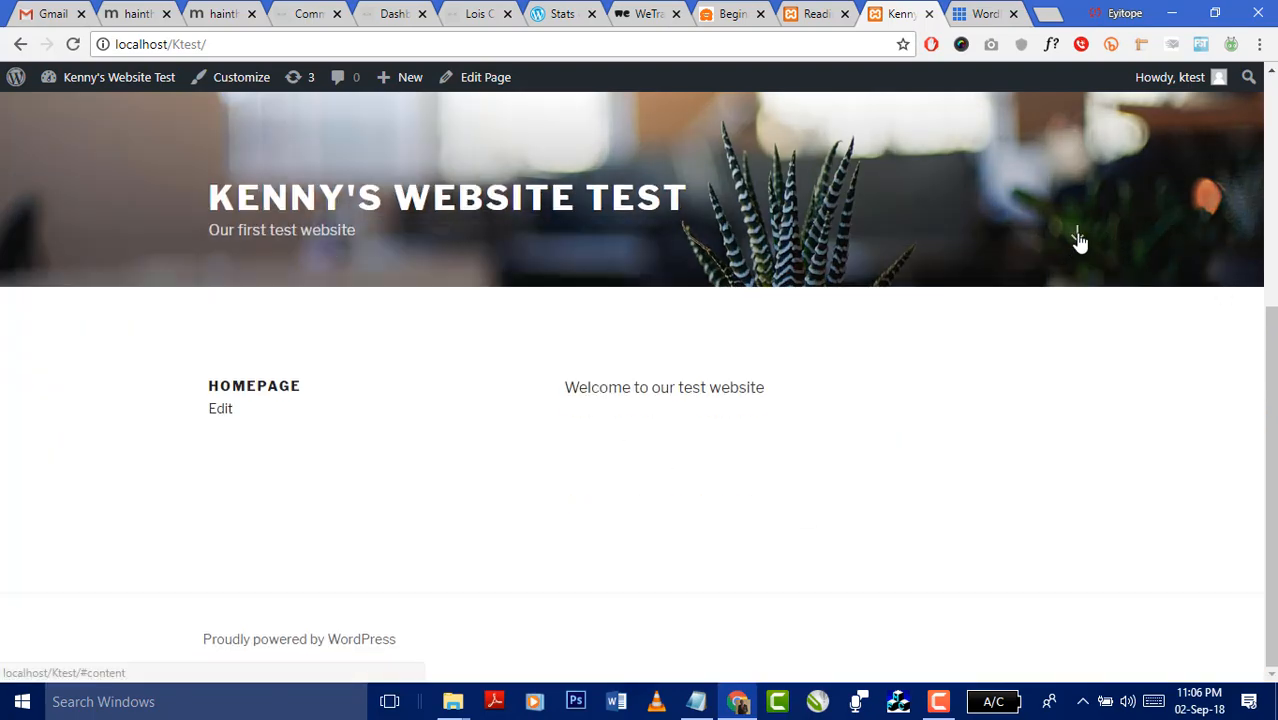
click(815, 14)
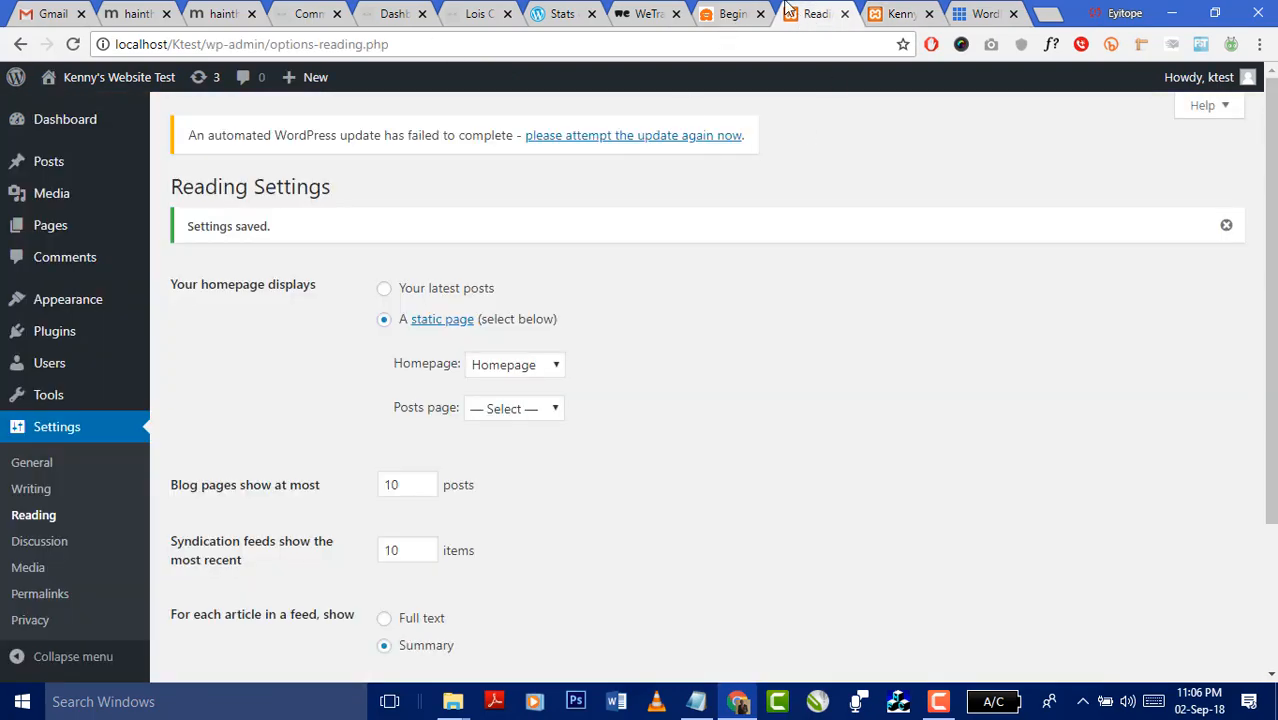
scroll(5, 470, down, 2)
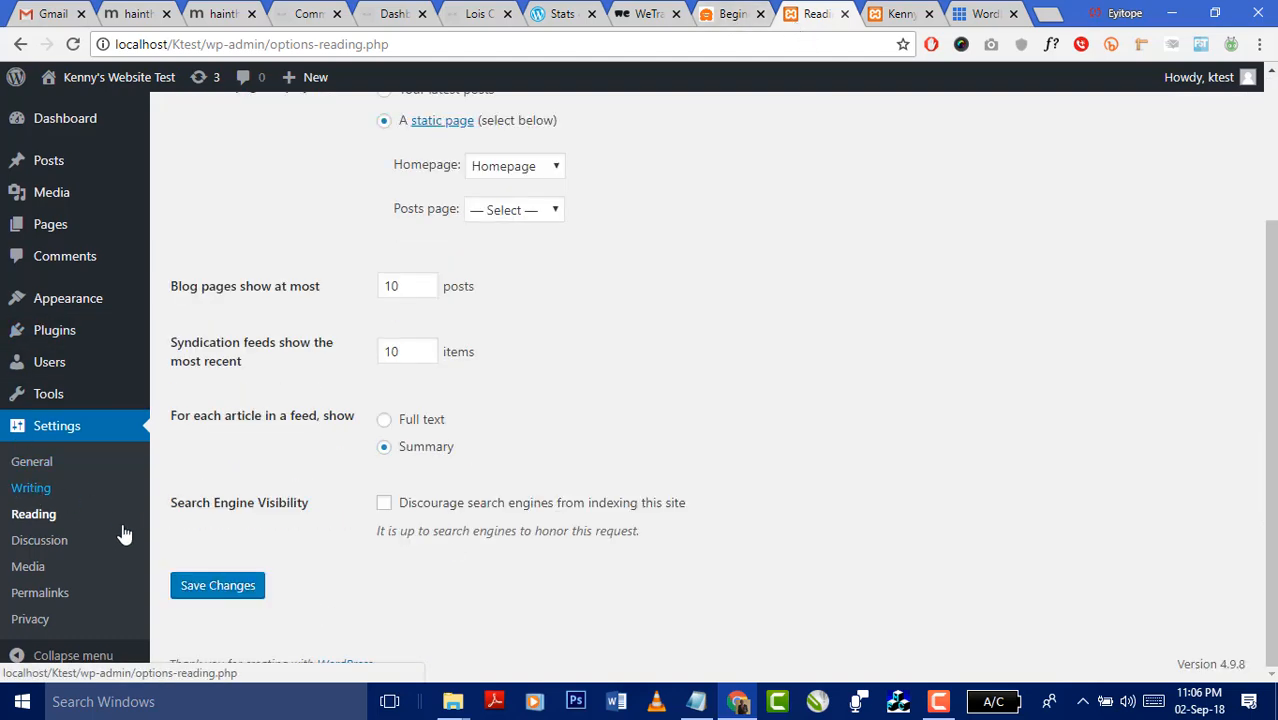
- Scroll through the Discussion and Media settings, ending on the Permalink Settings page
click(32, 545)
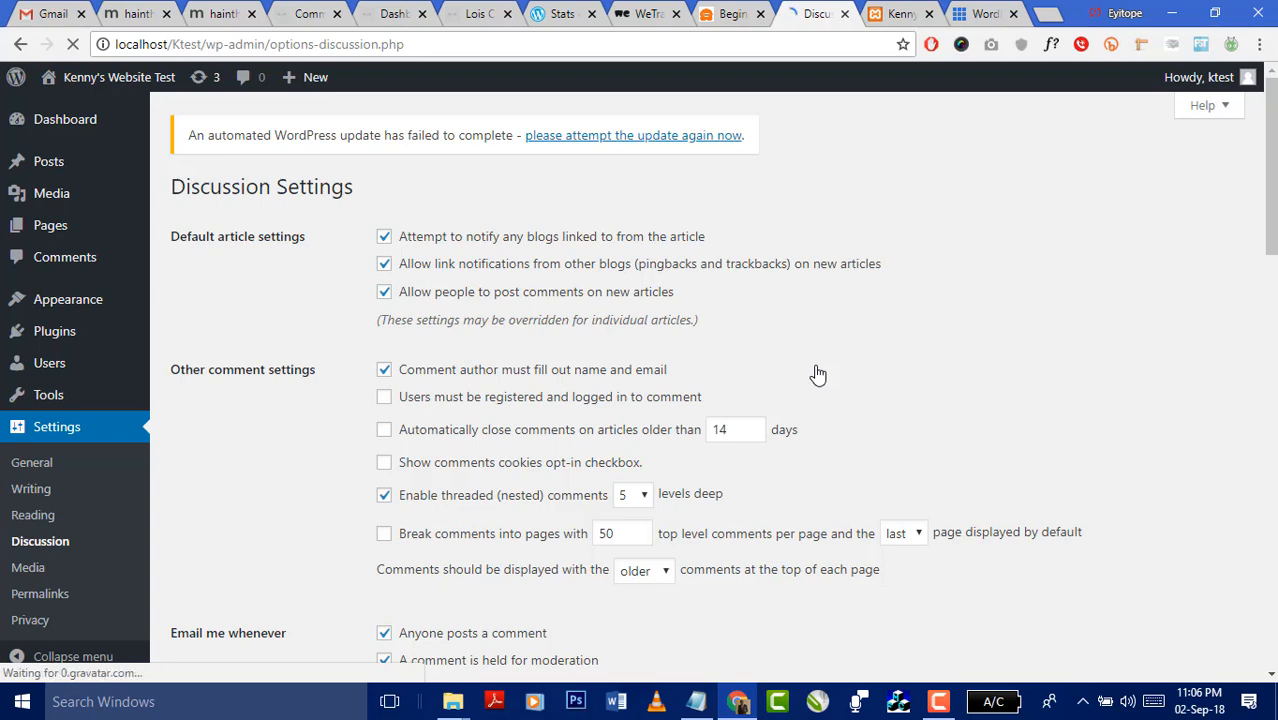
scroll(818, 372, down, 4)
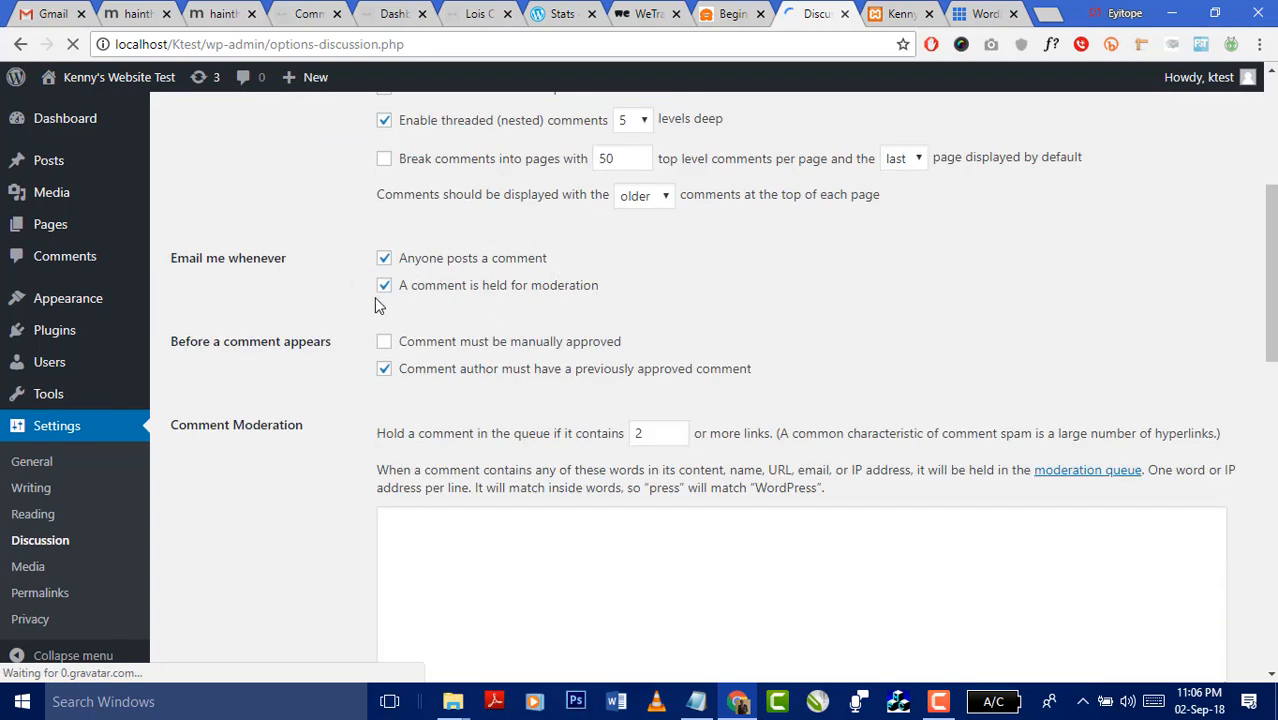
scroll(628, 330, down, 10)
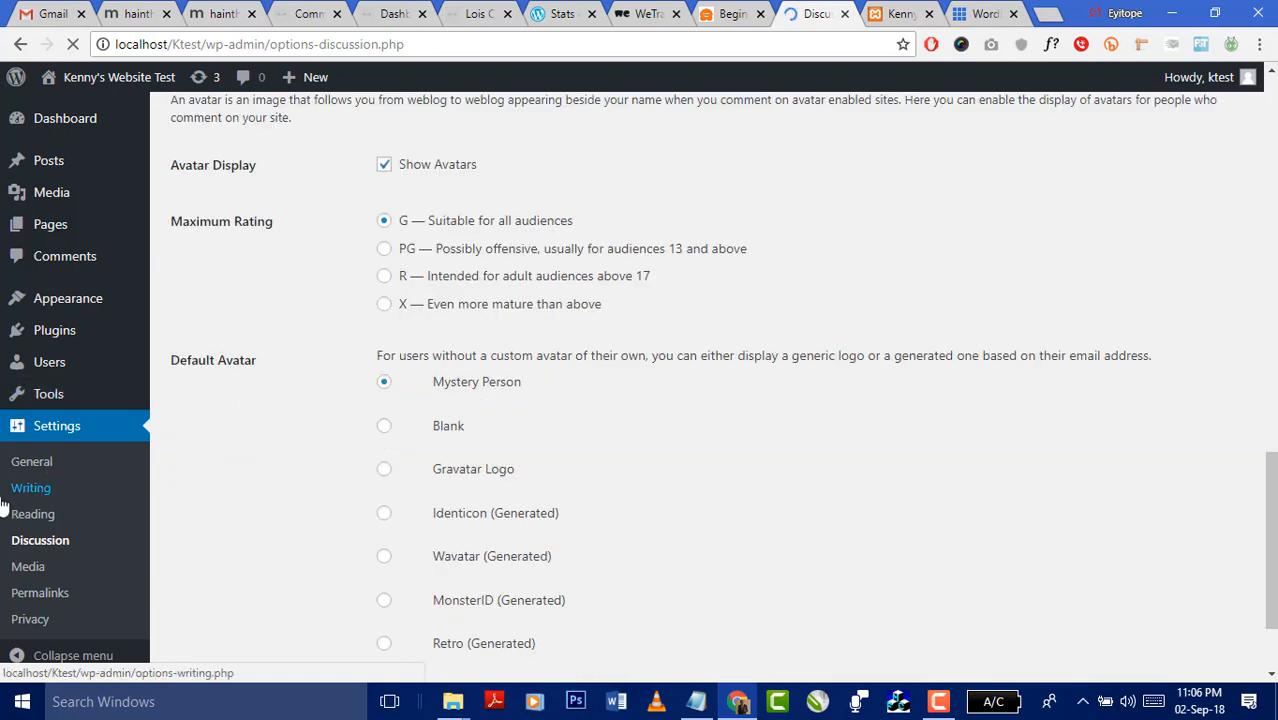
click(32, 572)
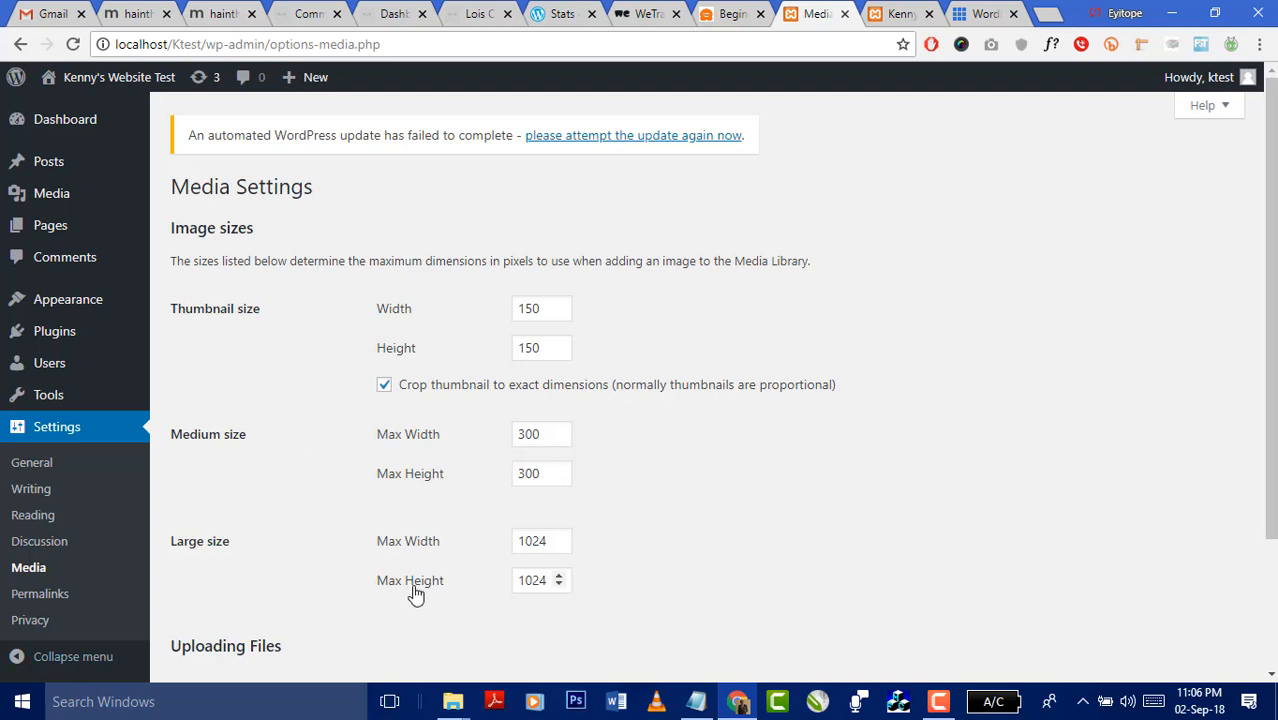
scroll(440, 545, down, 2)
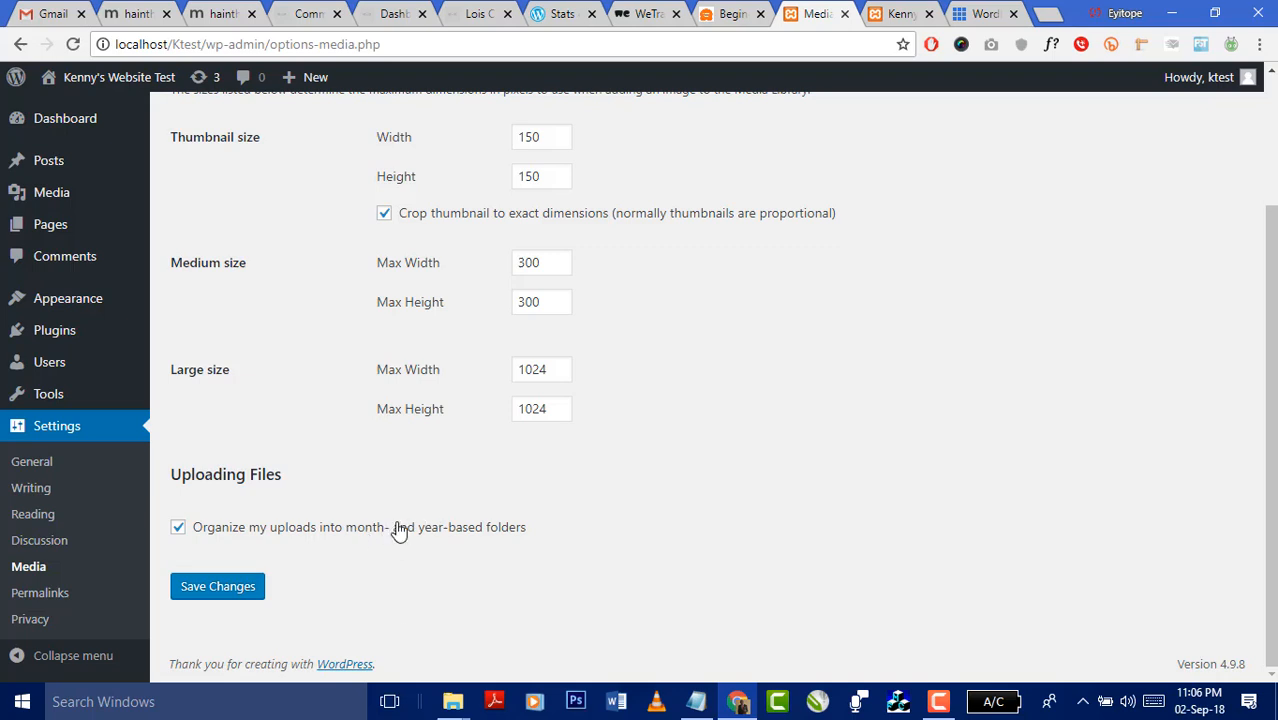
click(50, 597)
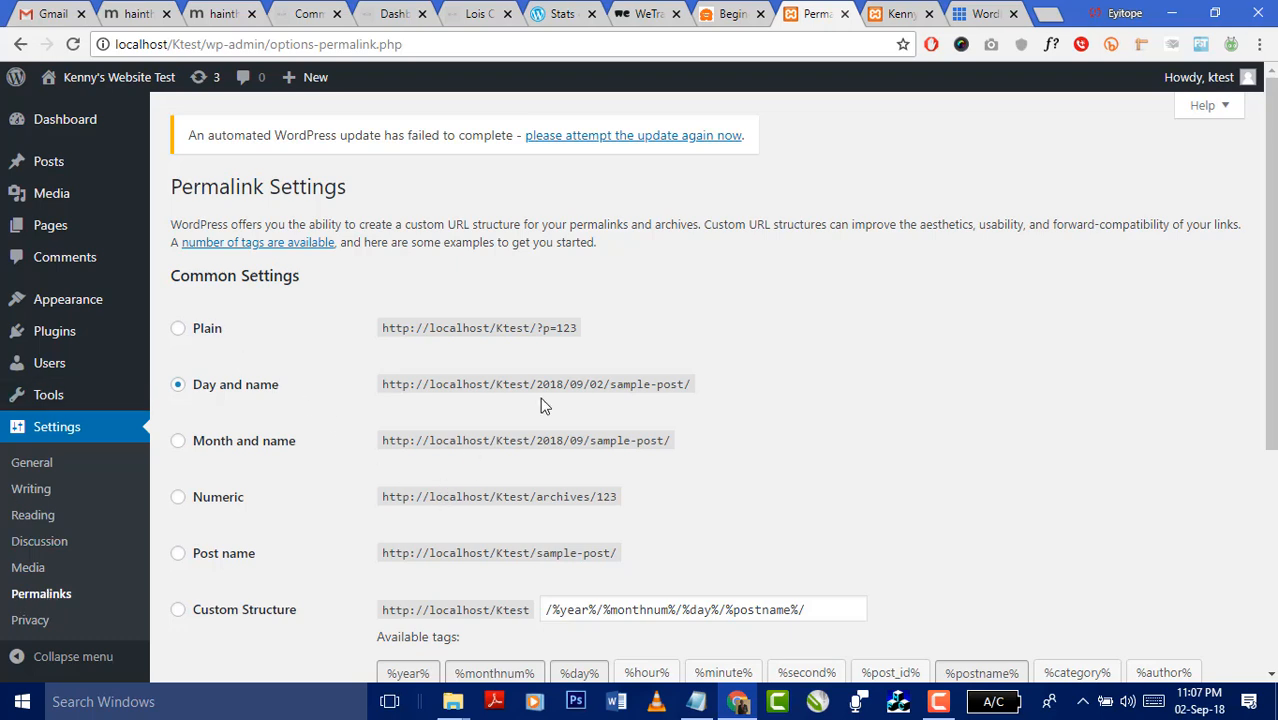
- Replace the Day and name permalinks with the custom structure /%category%/%postname%/ and save
scroll(1040, 325, down, 2)
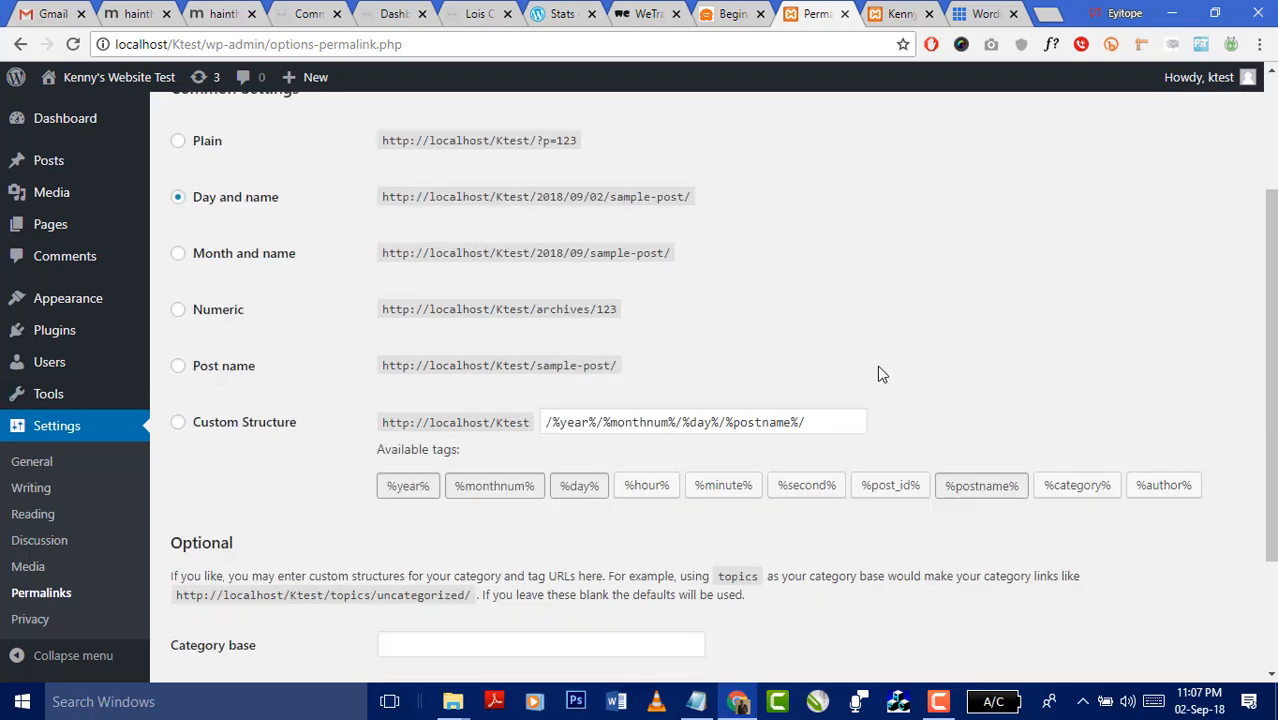
click(177, 424)
drag(825, 417, 543, 424)
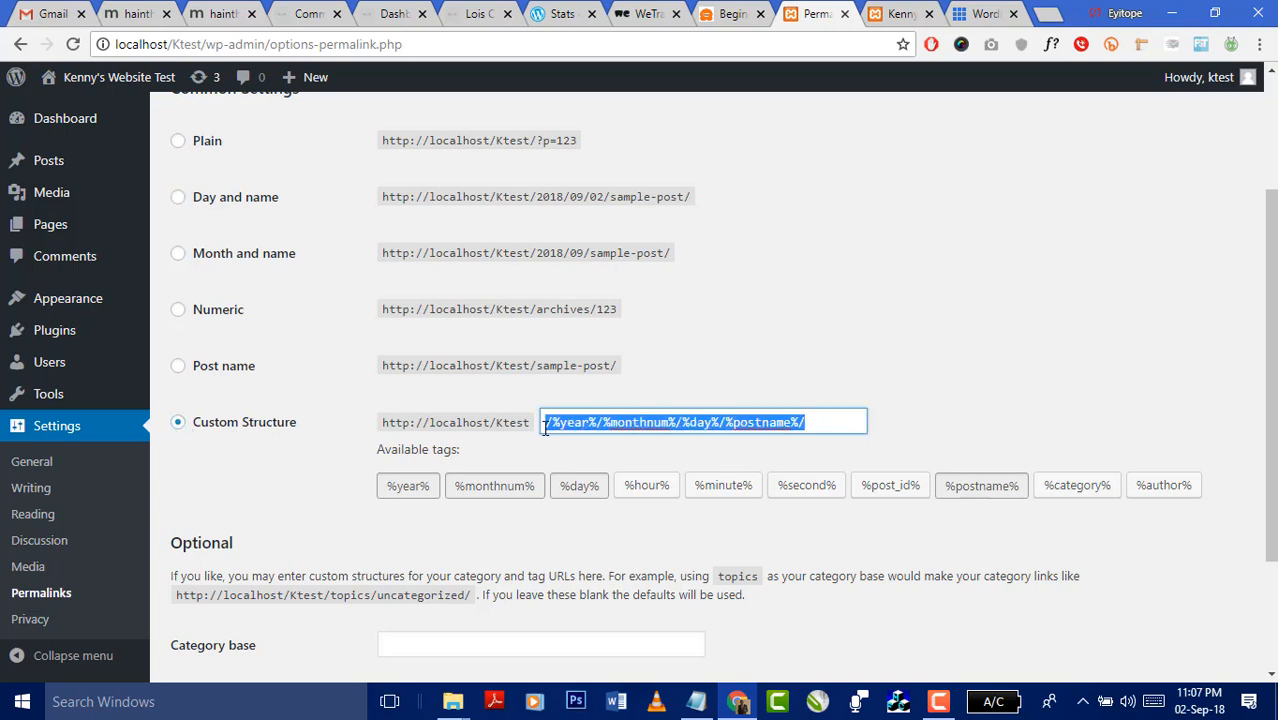
text(/)
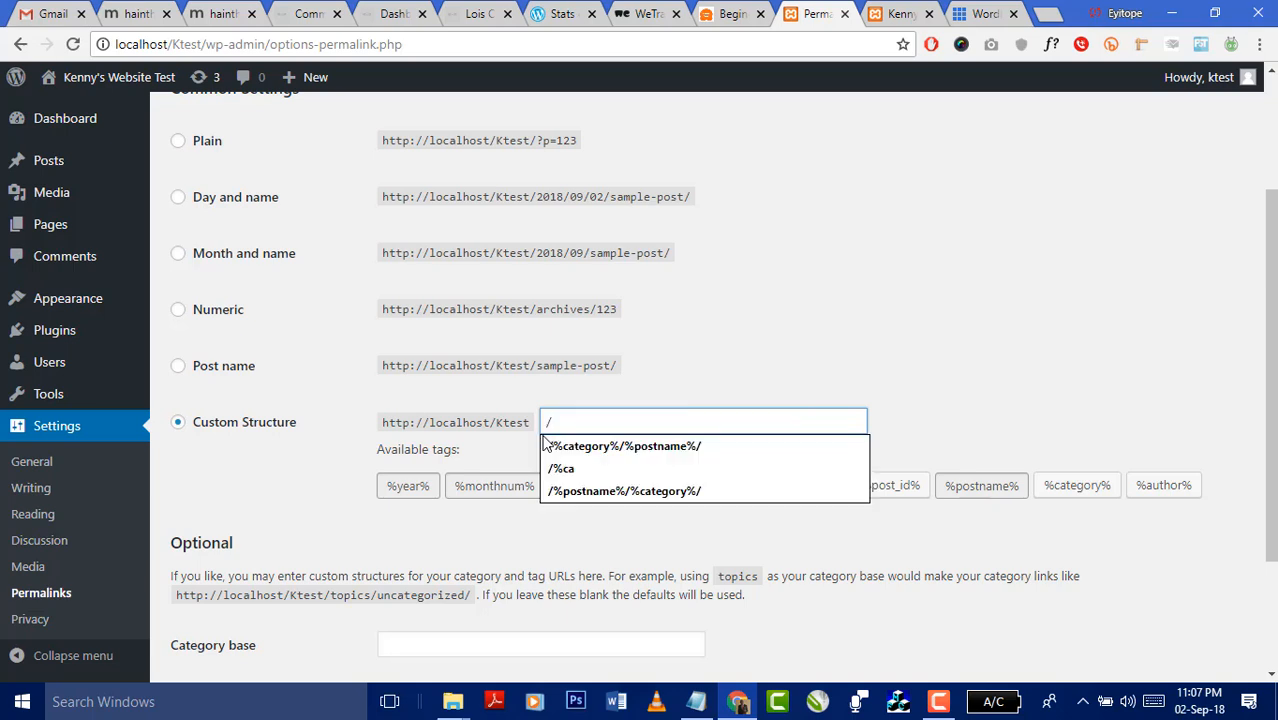
click(545, 445)
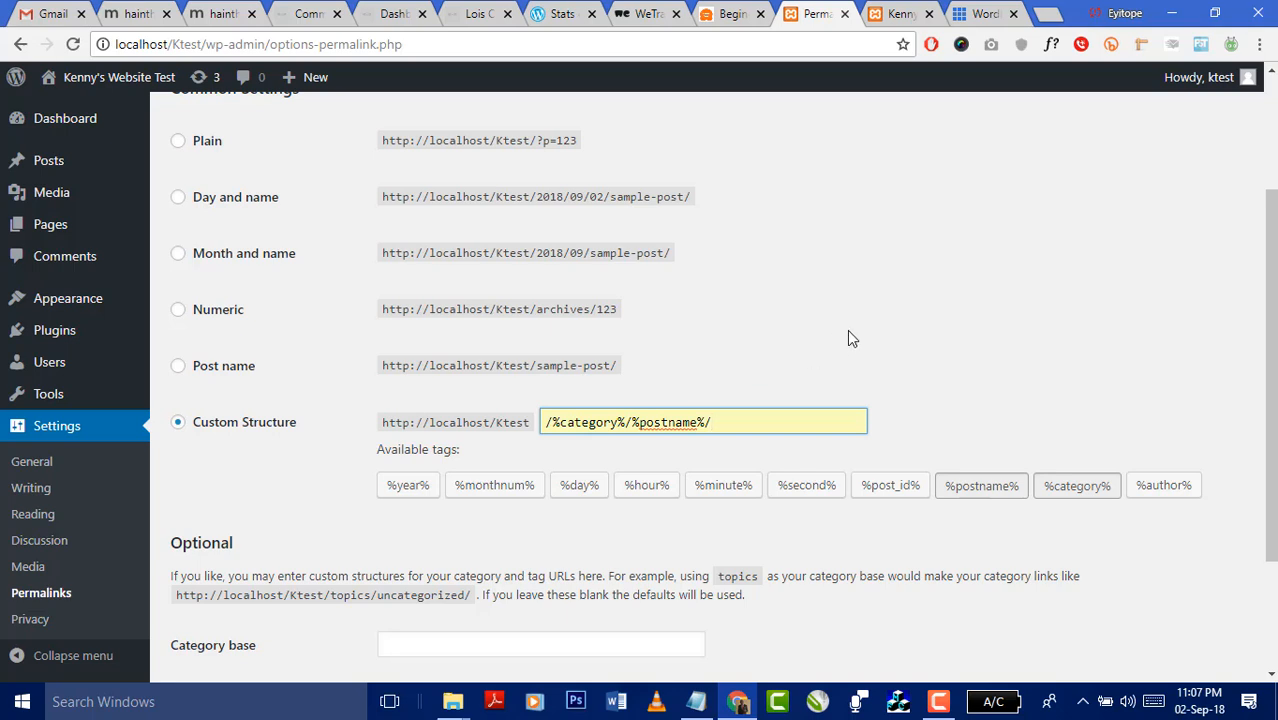
scroll(940, 290, down, 3)
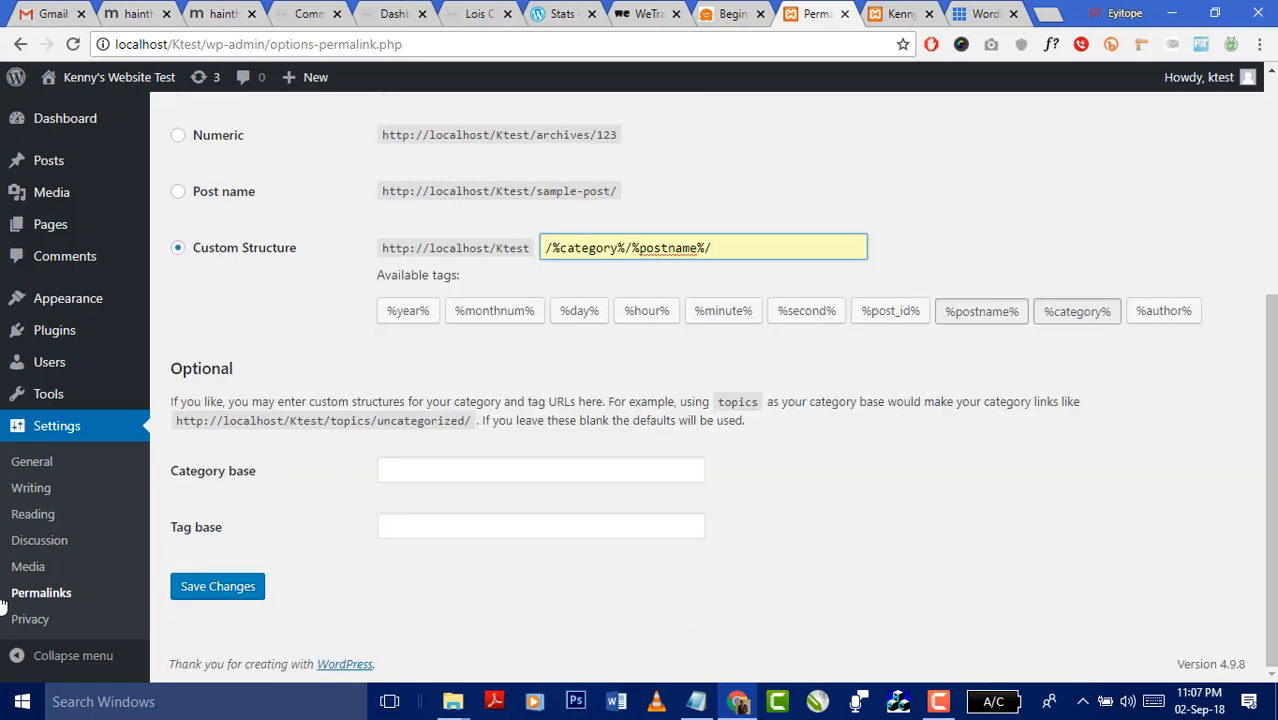
click(213, 590)
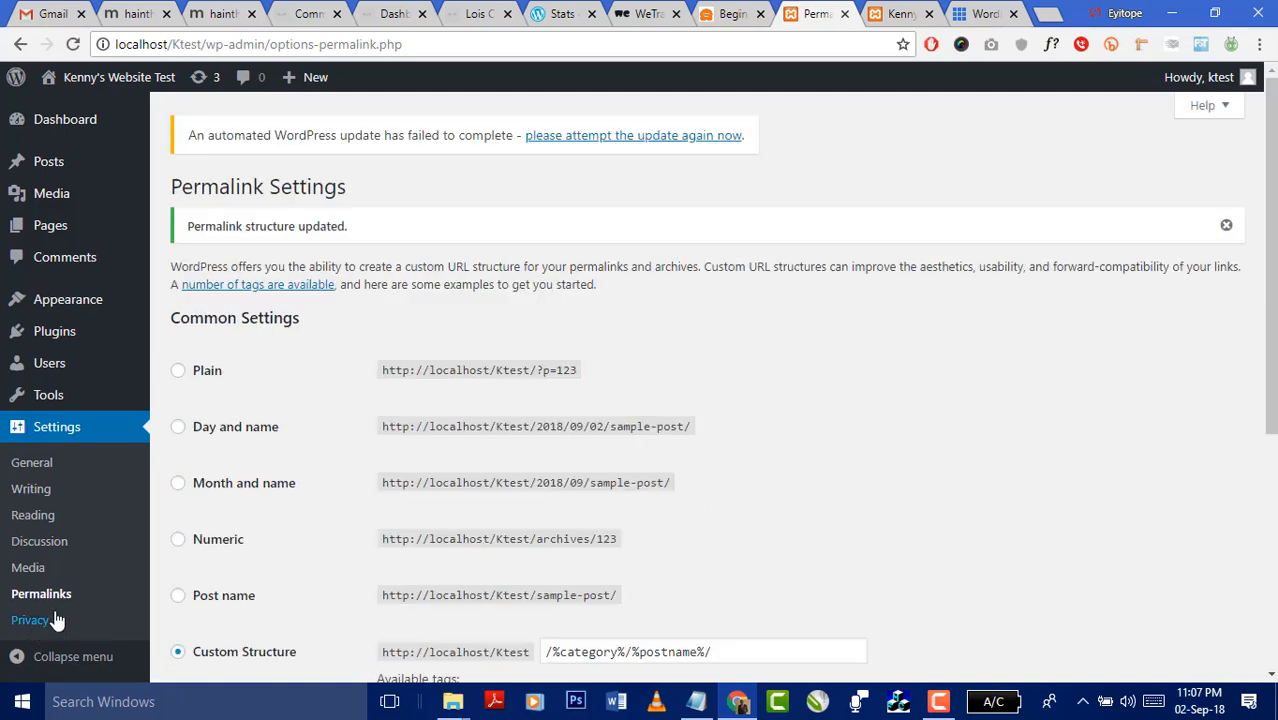
scroll(57, 621, down, 3)
- Open Settings > Privacy, where no Privacy Policy page is assigned yet
click(31, 620)
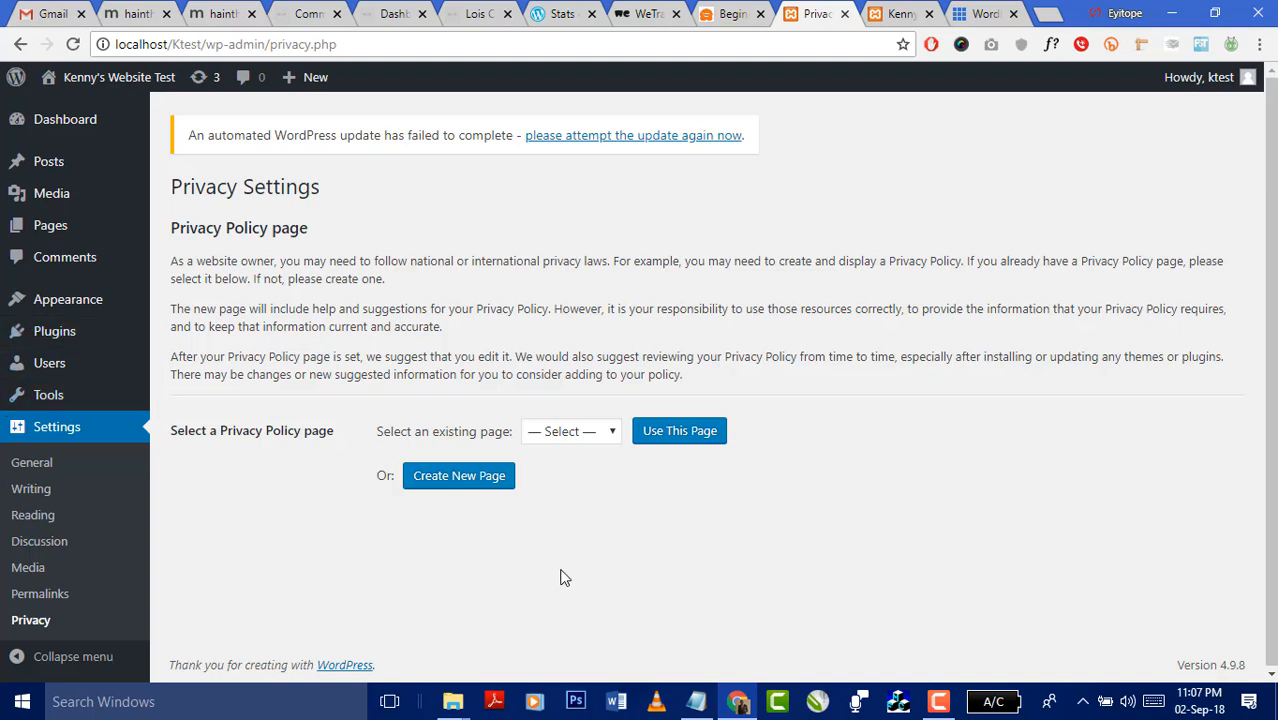
mouse_move(67, 307)
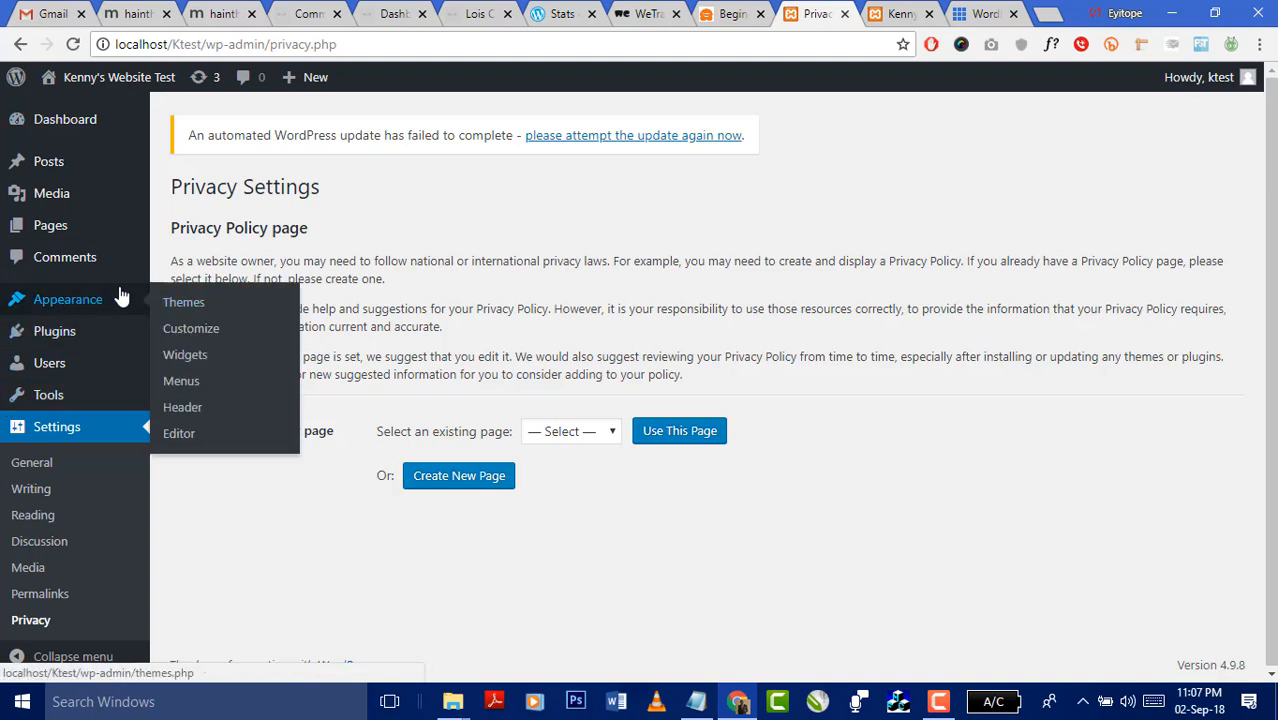
- Go to Appearance > Themes and look over Twenty Seventeen, Twenty Fifteen and Twenty Sixteen
click(195, 310)
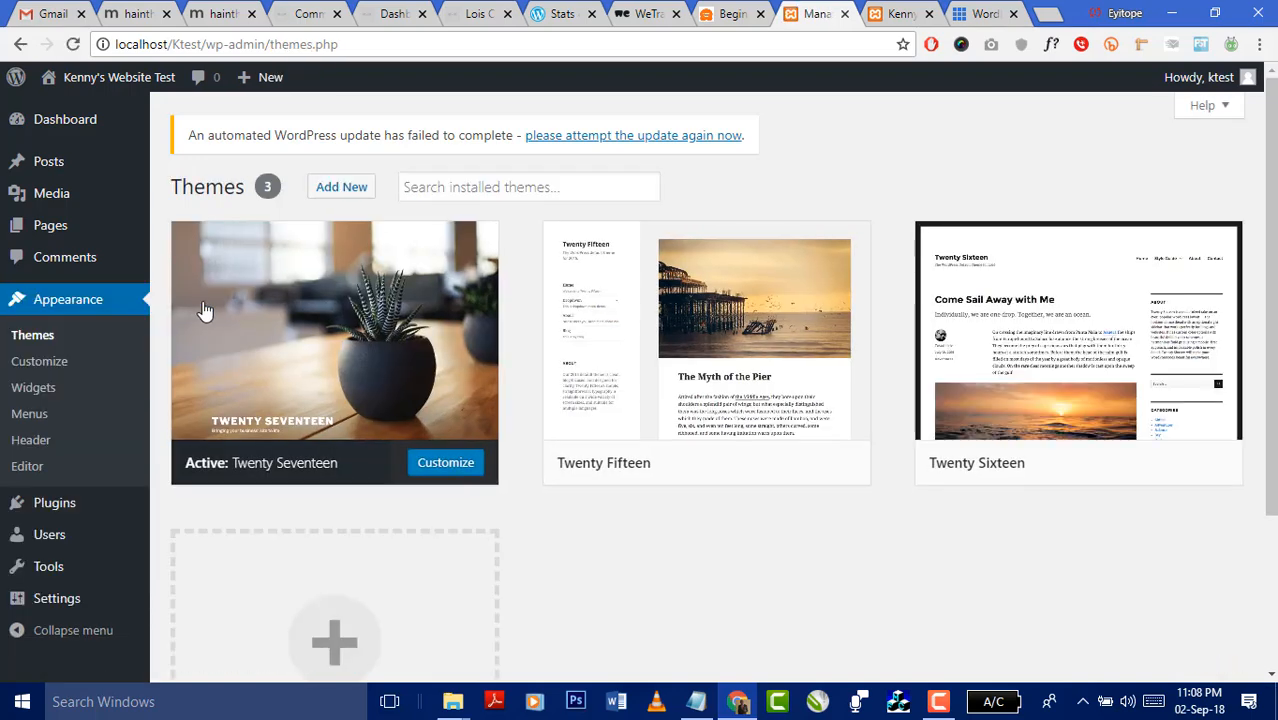
mouse_move(465, 279)
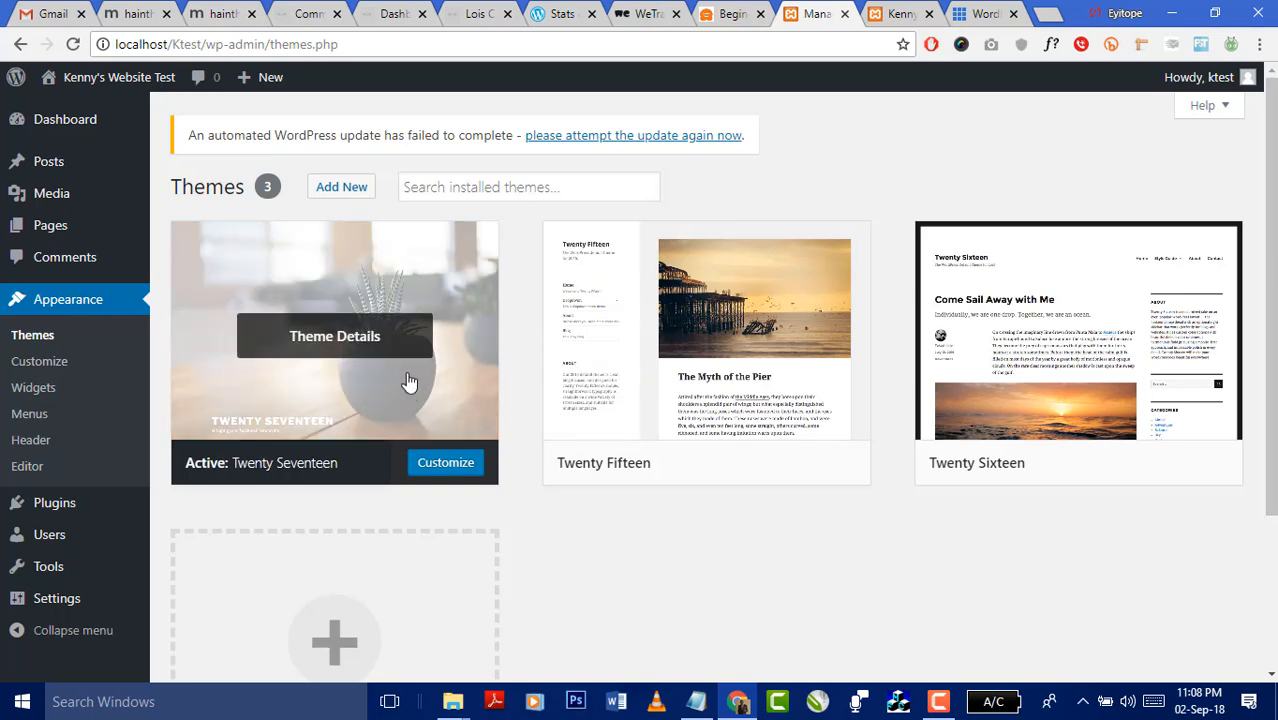
mouse_move(776, 478)
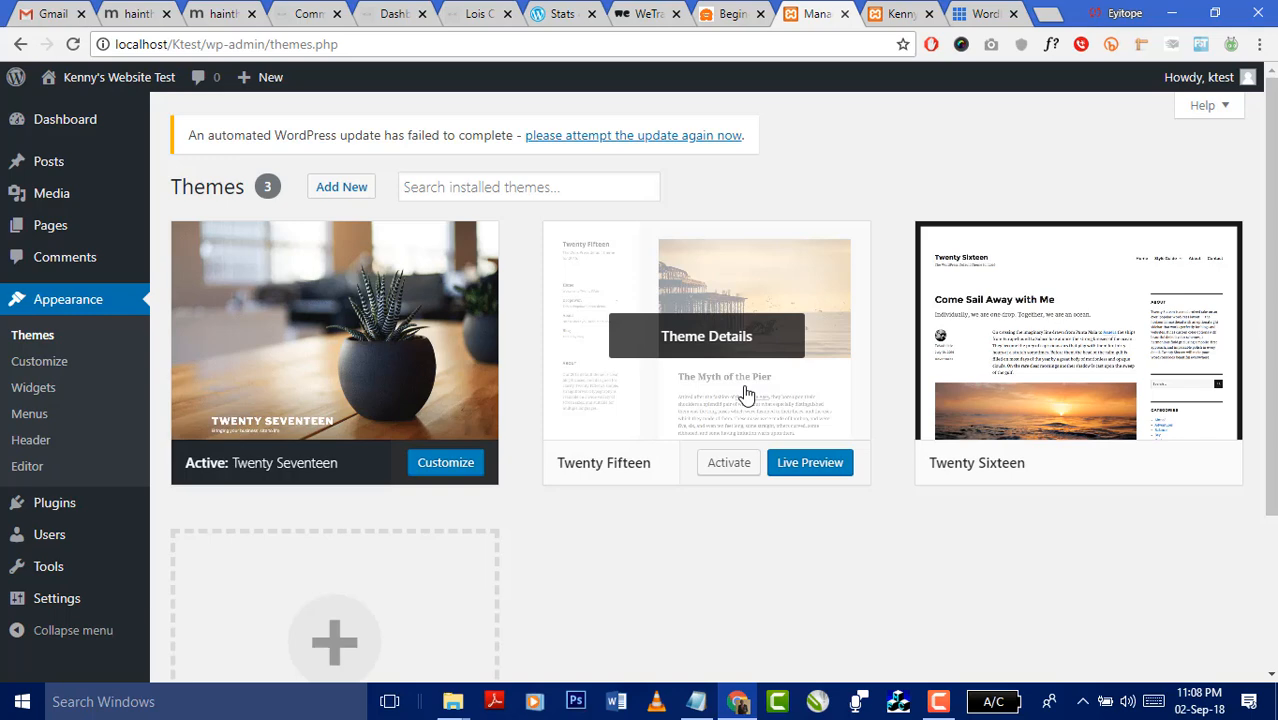
scroll(790, 392, down, 2)
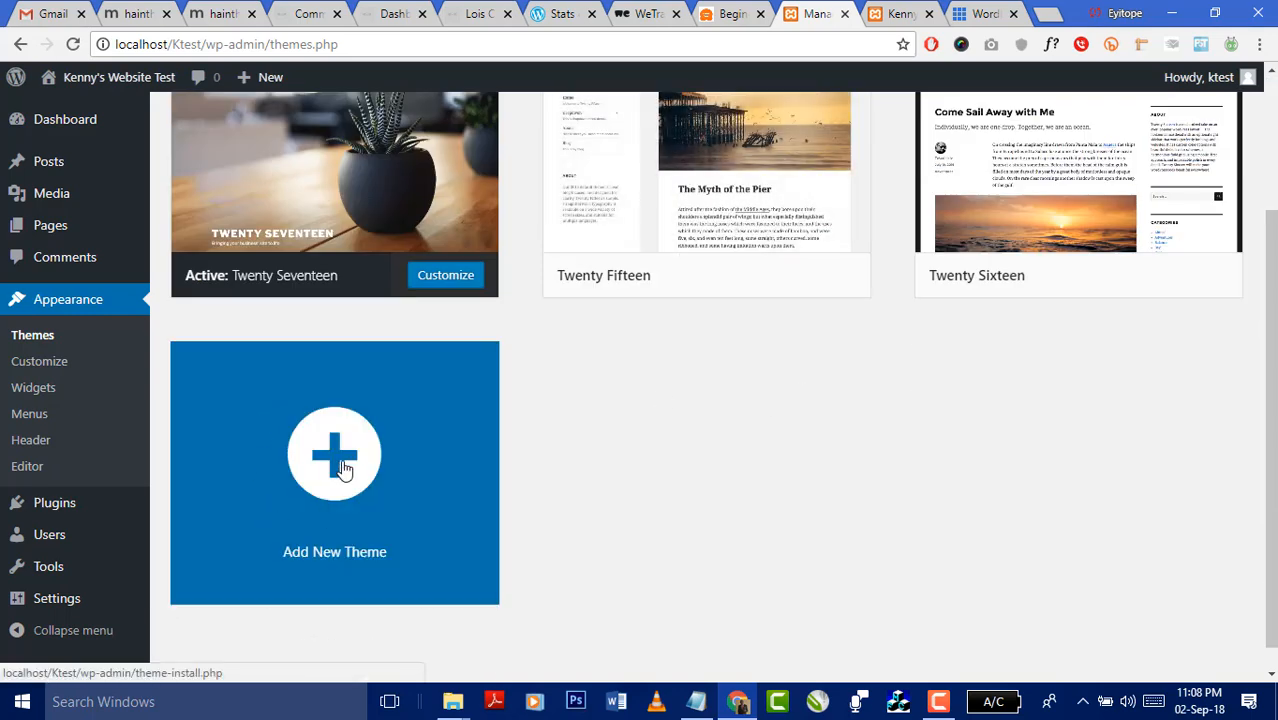
- Start adding a new theme and scroll through the Featured themes grid
click(343, 468)
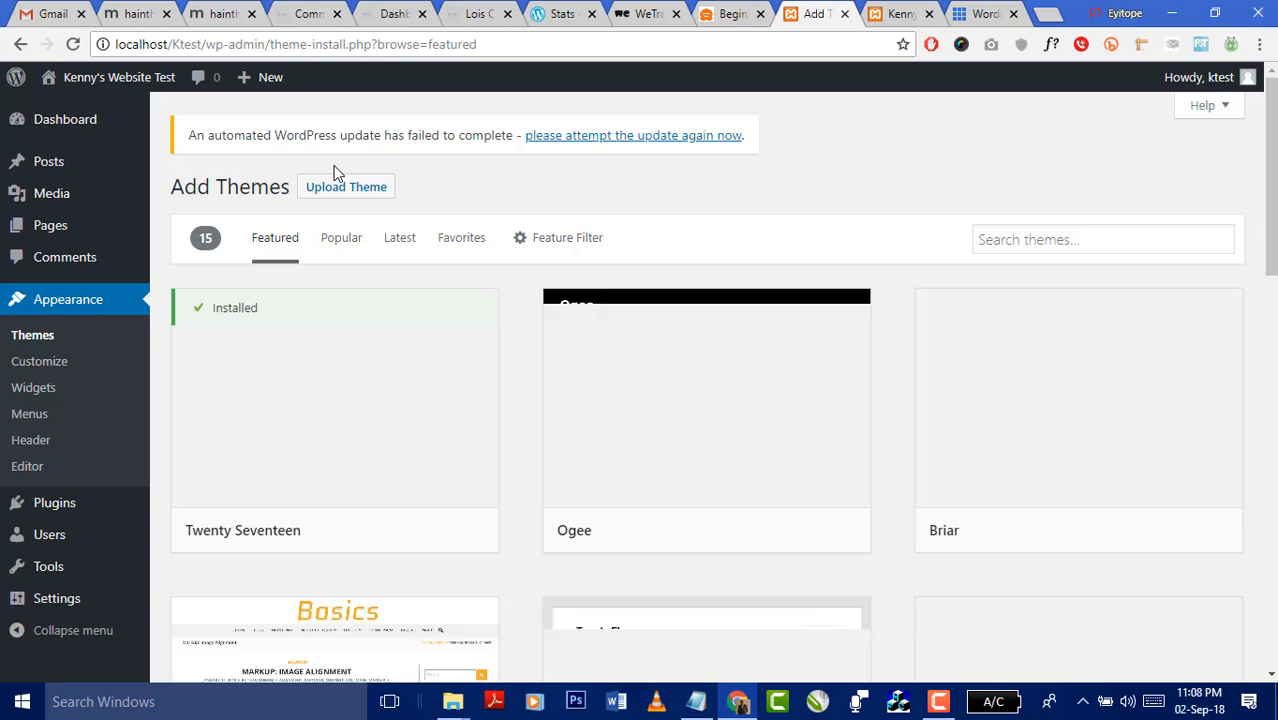
mouse_move(761, 395)
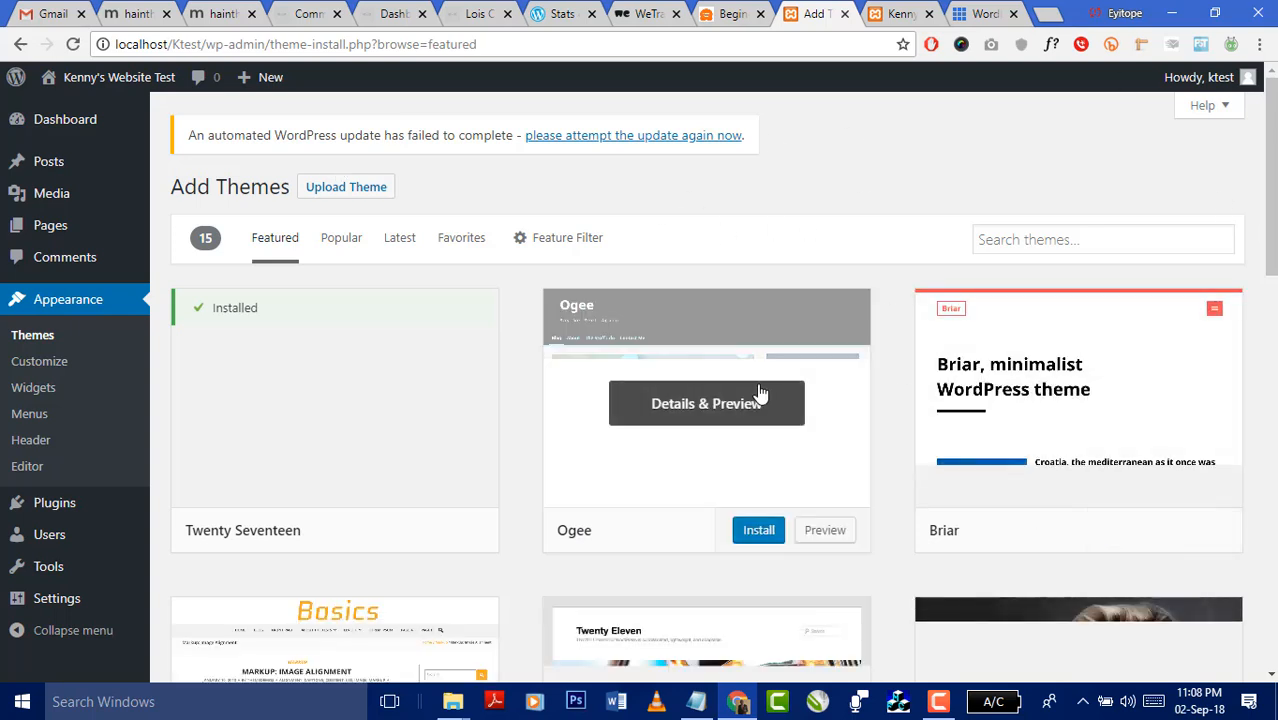
scroll(890, 400, down, 2)
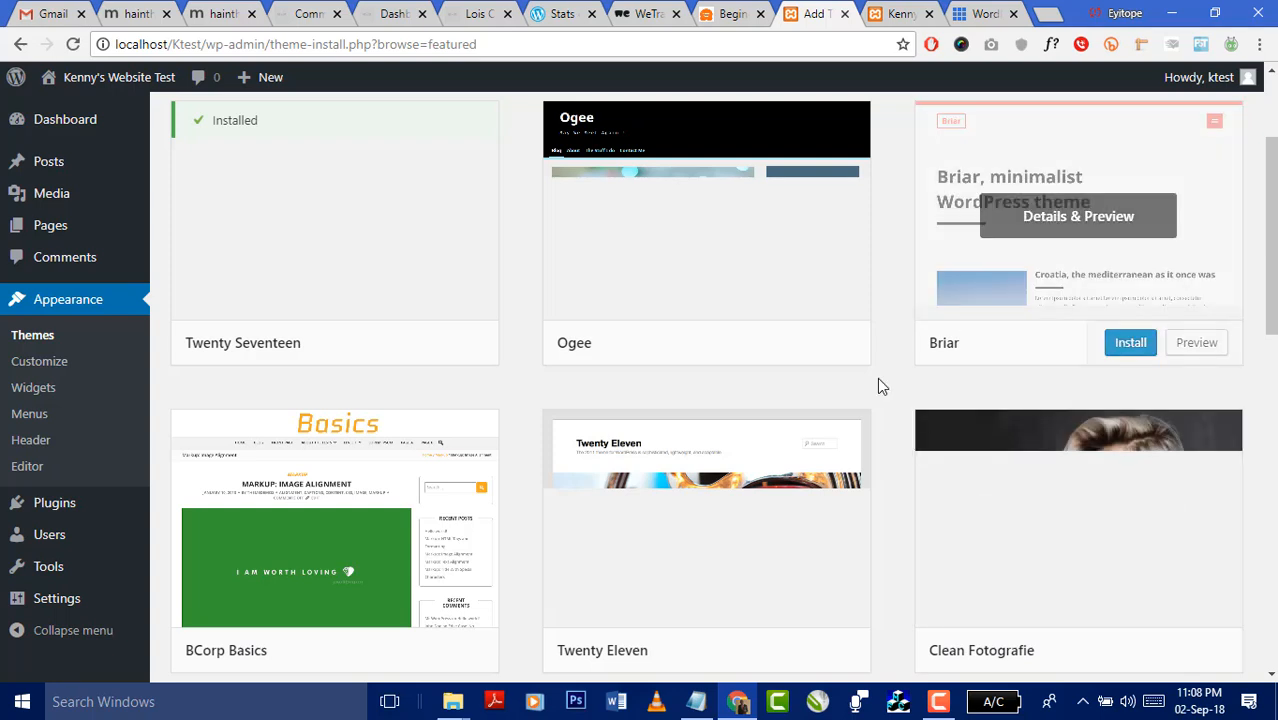
scroll(760, 430, down, 1)
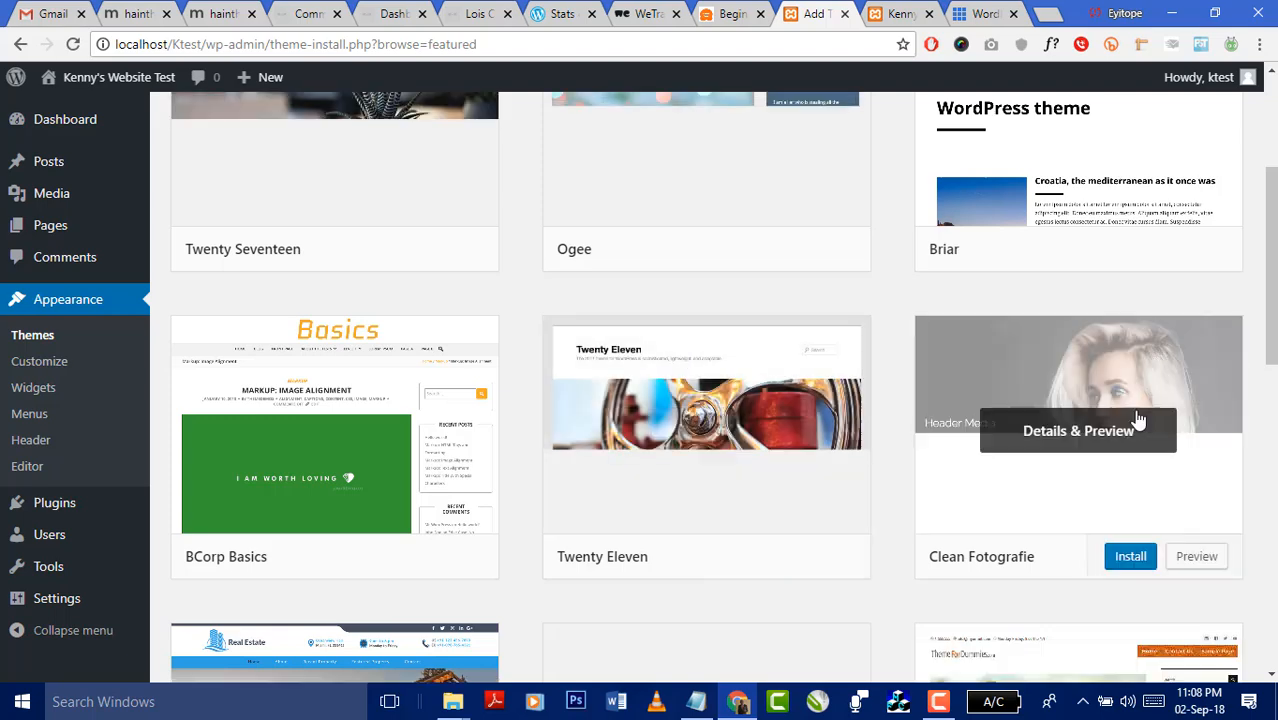
scroll(862, 428, down, 4)
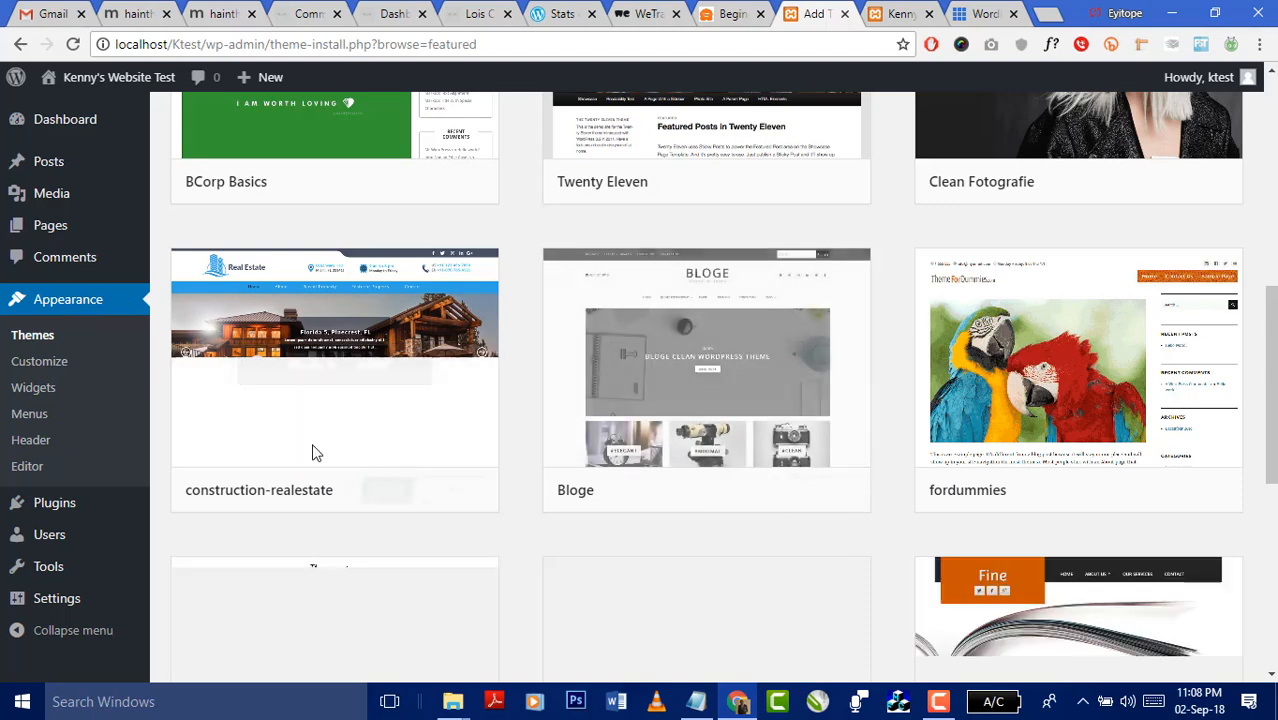
scroll(330, 430, down, 2)
- Preview the construction-realestate theme, scroll through it, then step back to Clean Fotografie
click(460, 310)
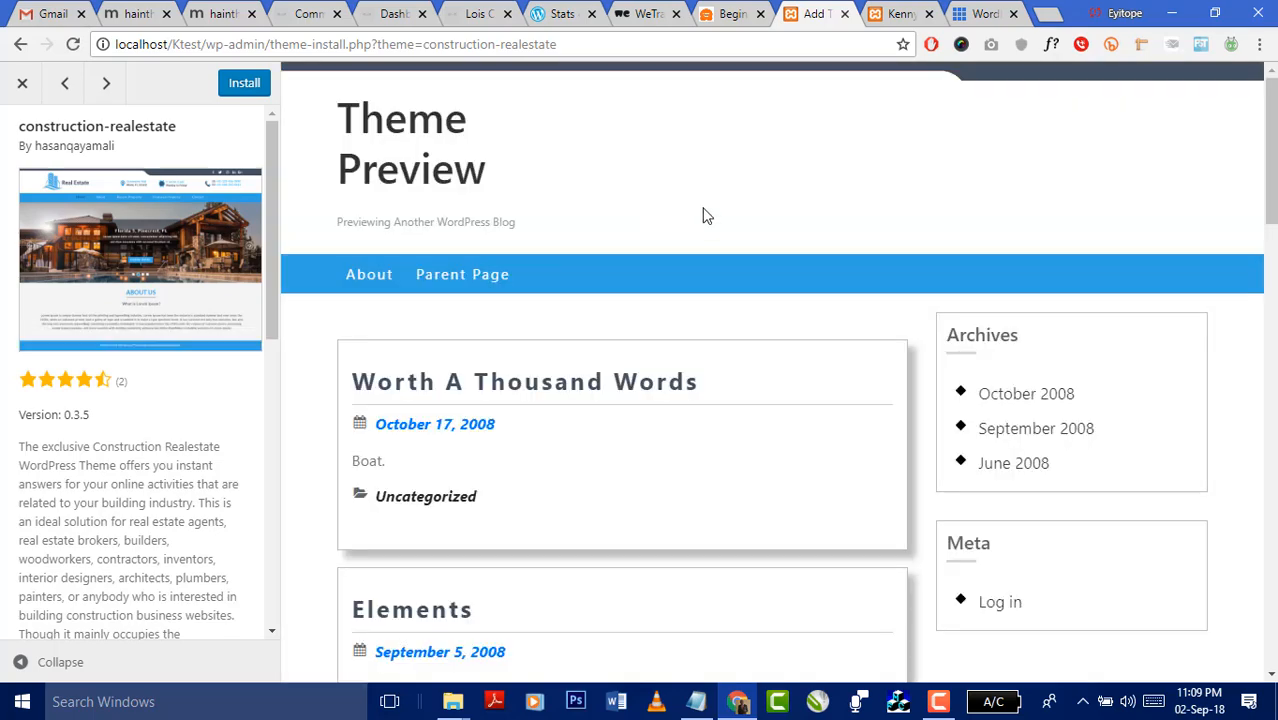
scroll(765, 217, down, 5)
scroll(880, 262, down, 8)
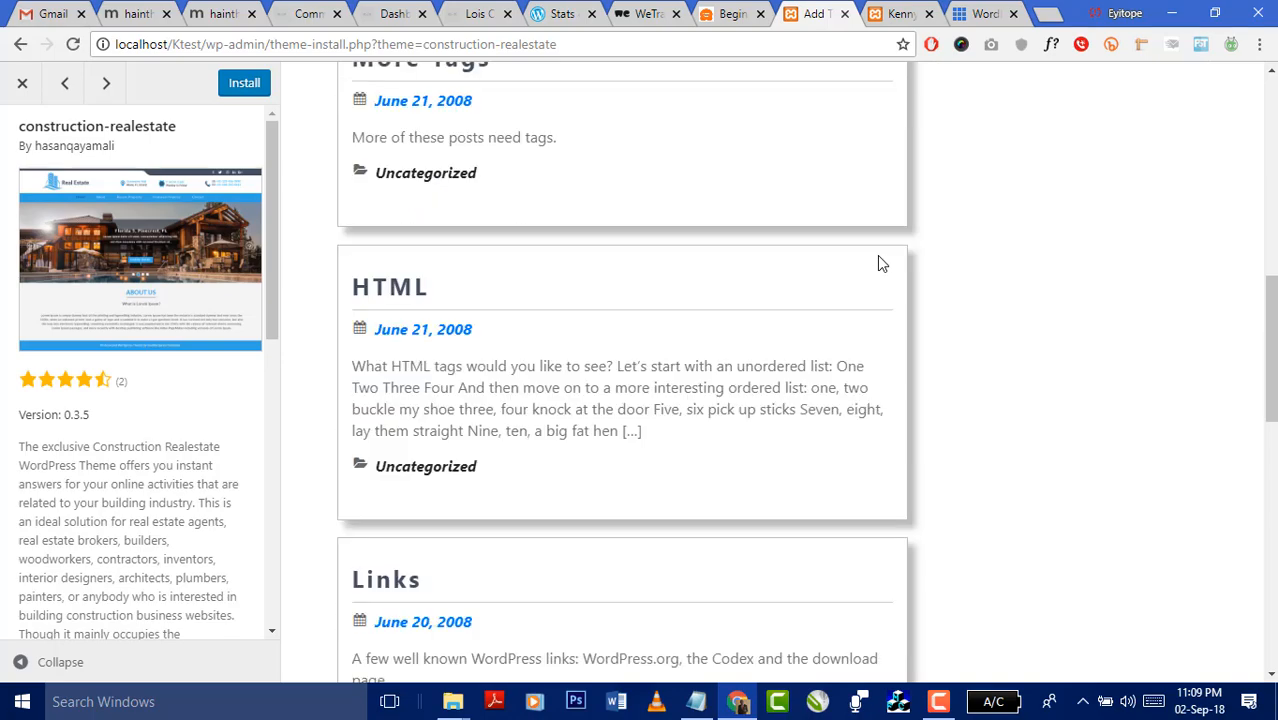
scroll(880, 296, down, 3)
scroll(880, 296, up, 16)
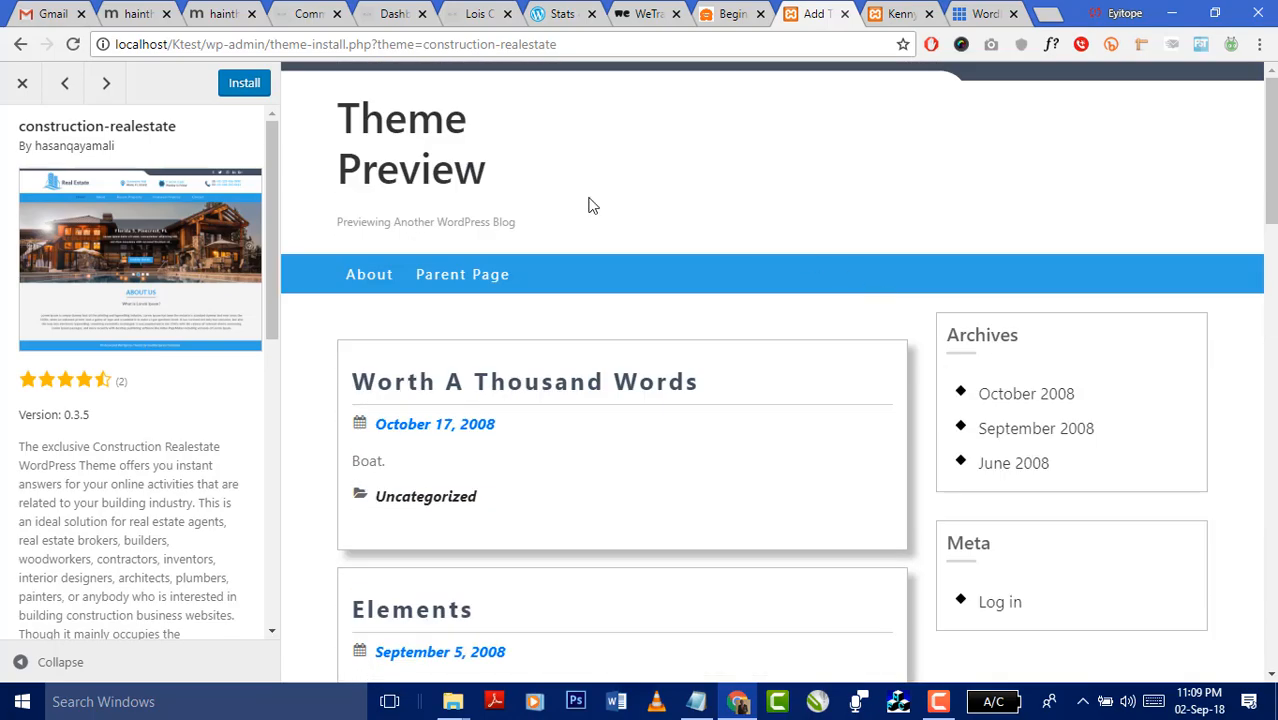
click(70, 87)
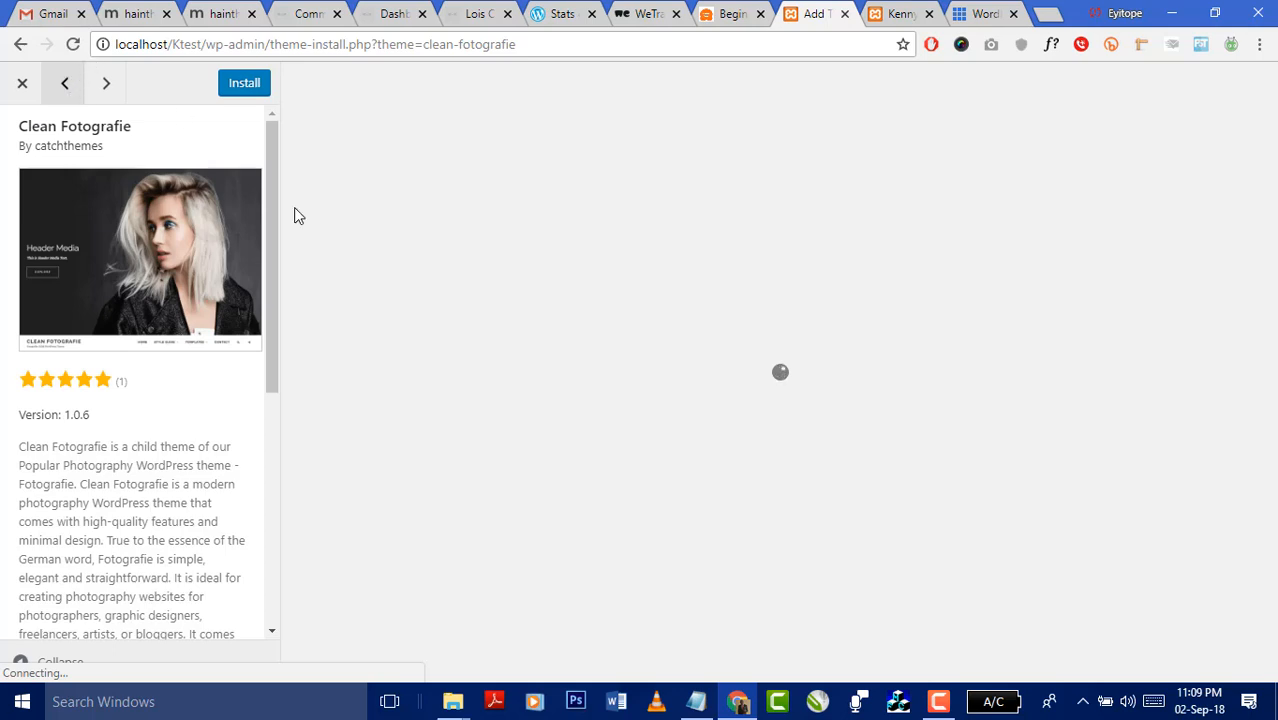
- Close the WeTransfer tab and go back to the Add Themes tab showing the Clean Fotografie preview
click(977, 13)
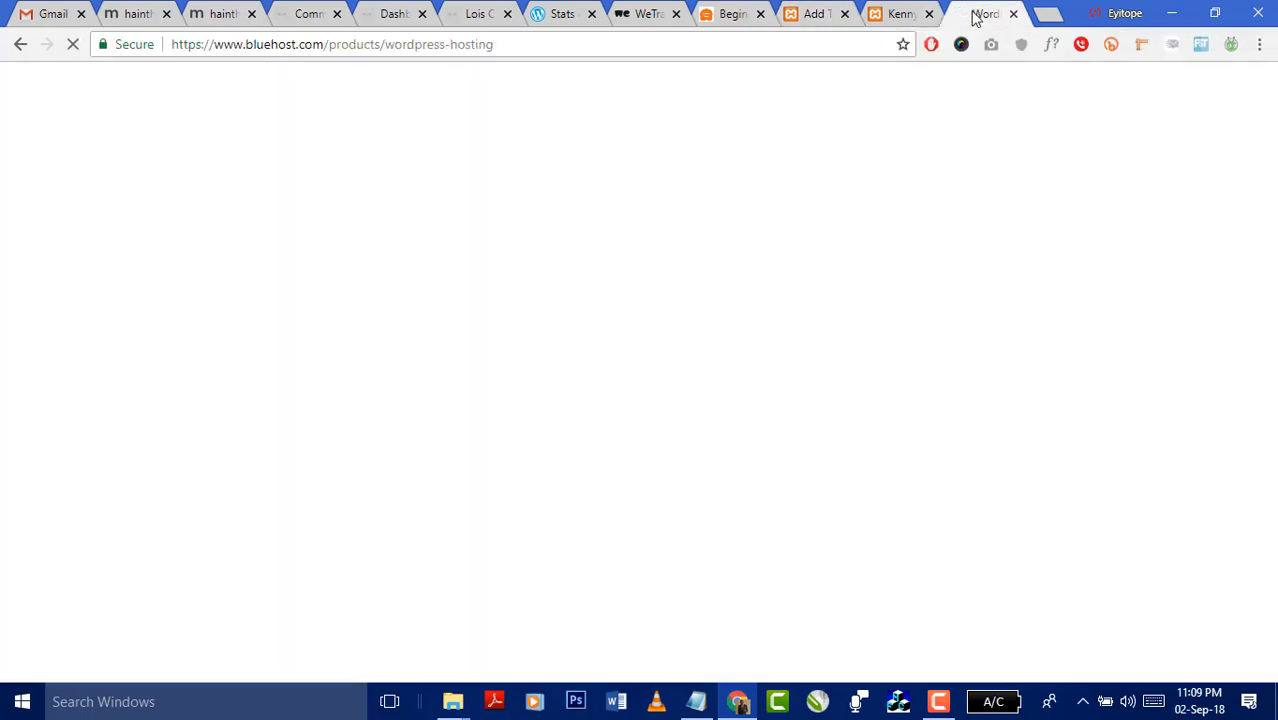
click(739, 16)
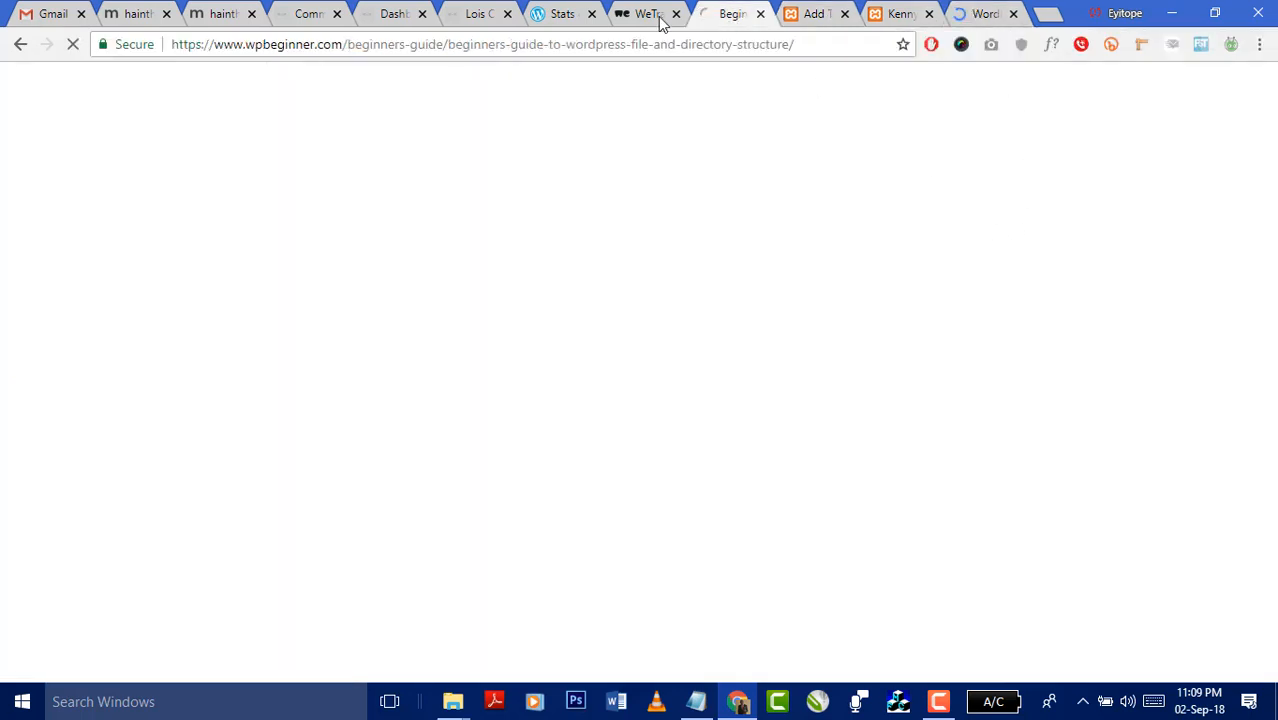
click(645, 16)
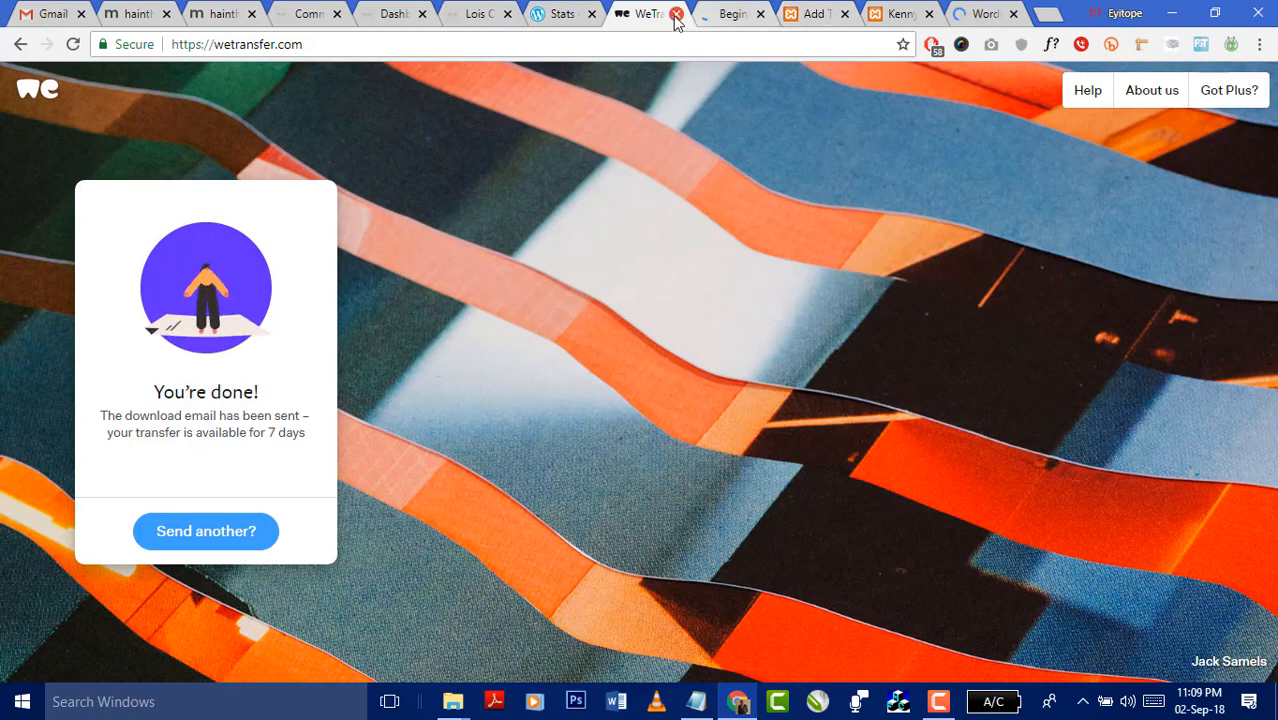
key(ctrl+w)
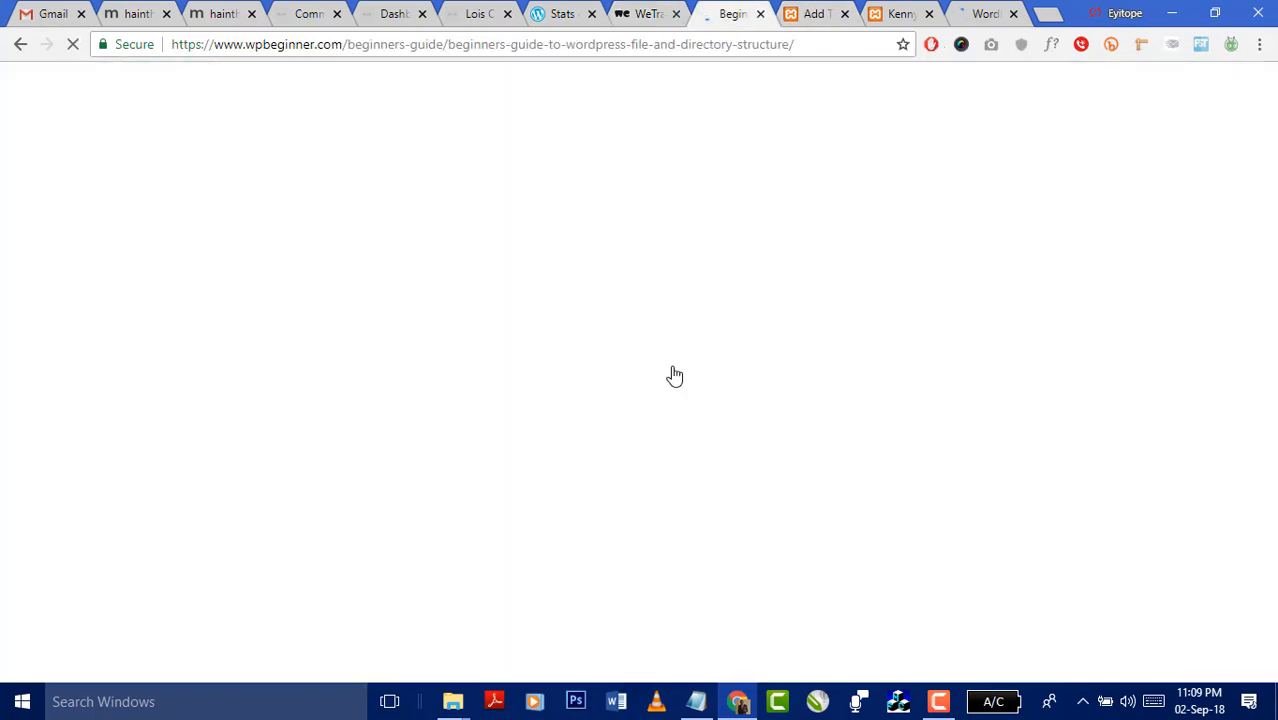
click(805, 15)
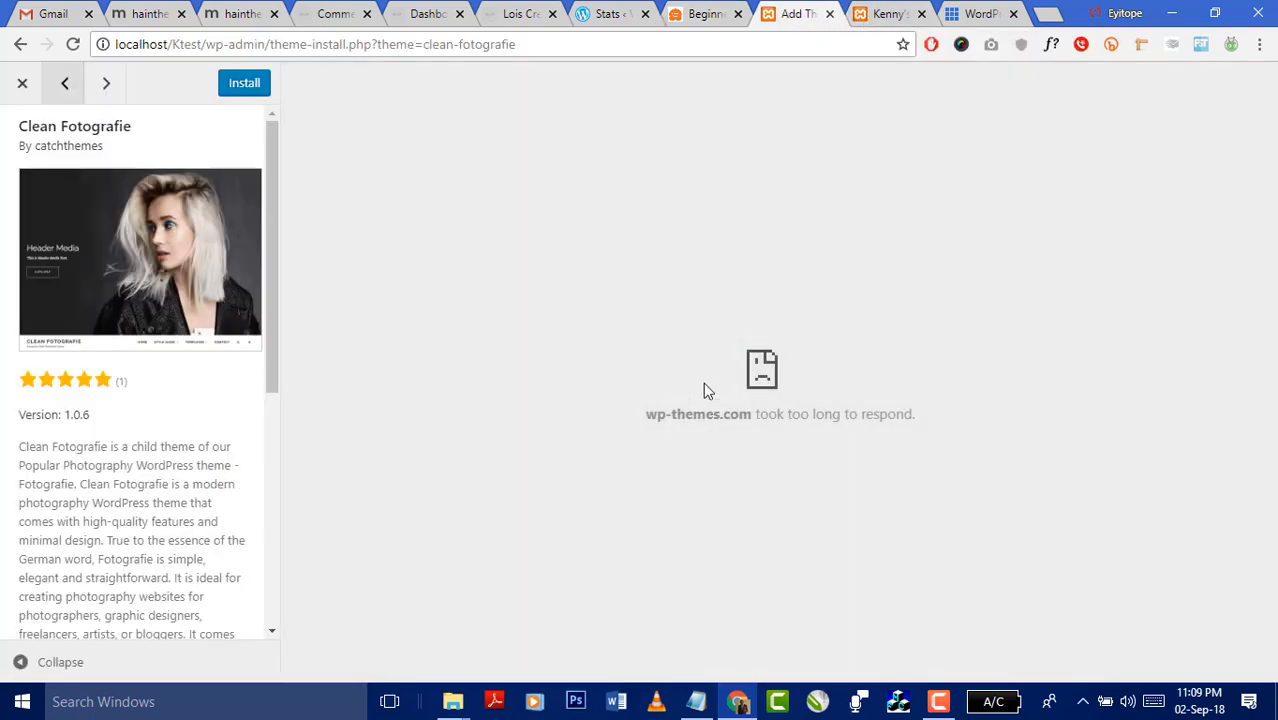
- Reload the timed-out Clean Fotografie preview frame and scroll through its banner, News posts and footer
right_click(757, 374)
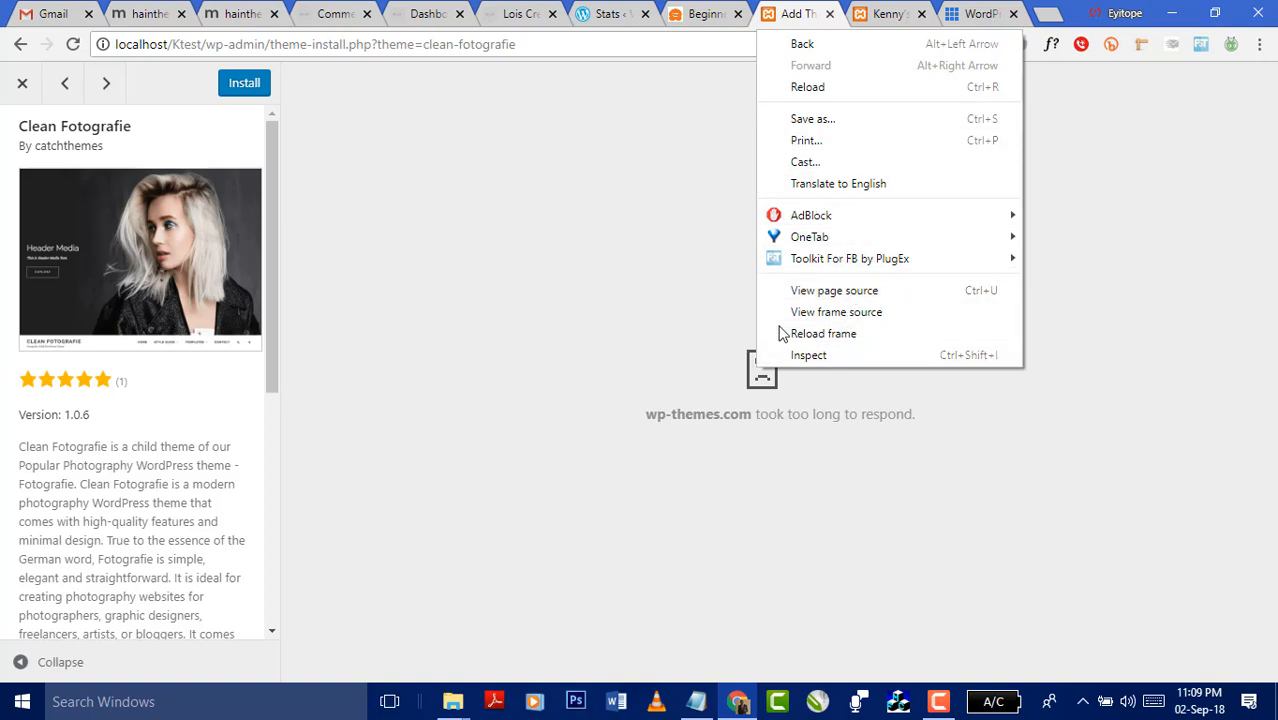
click(821, 89)
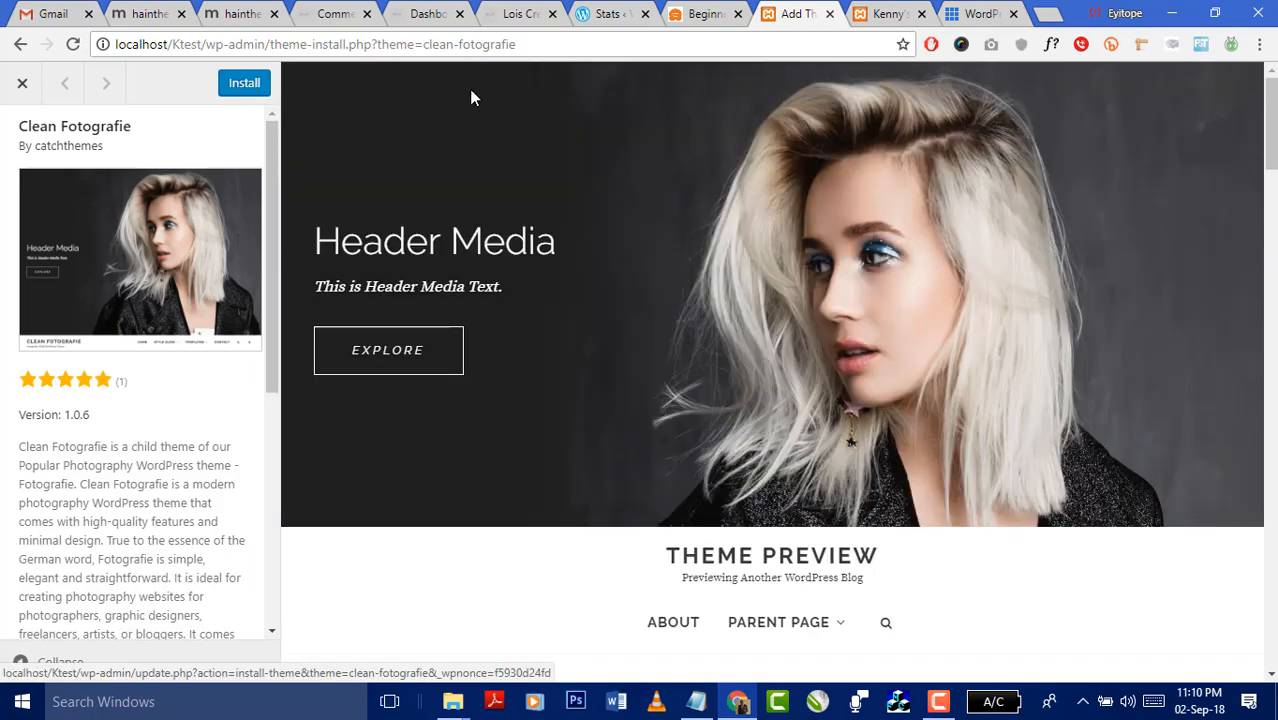
scroll(1000, 297, down, 6)
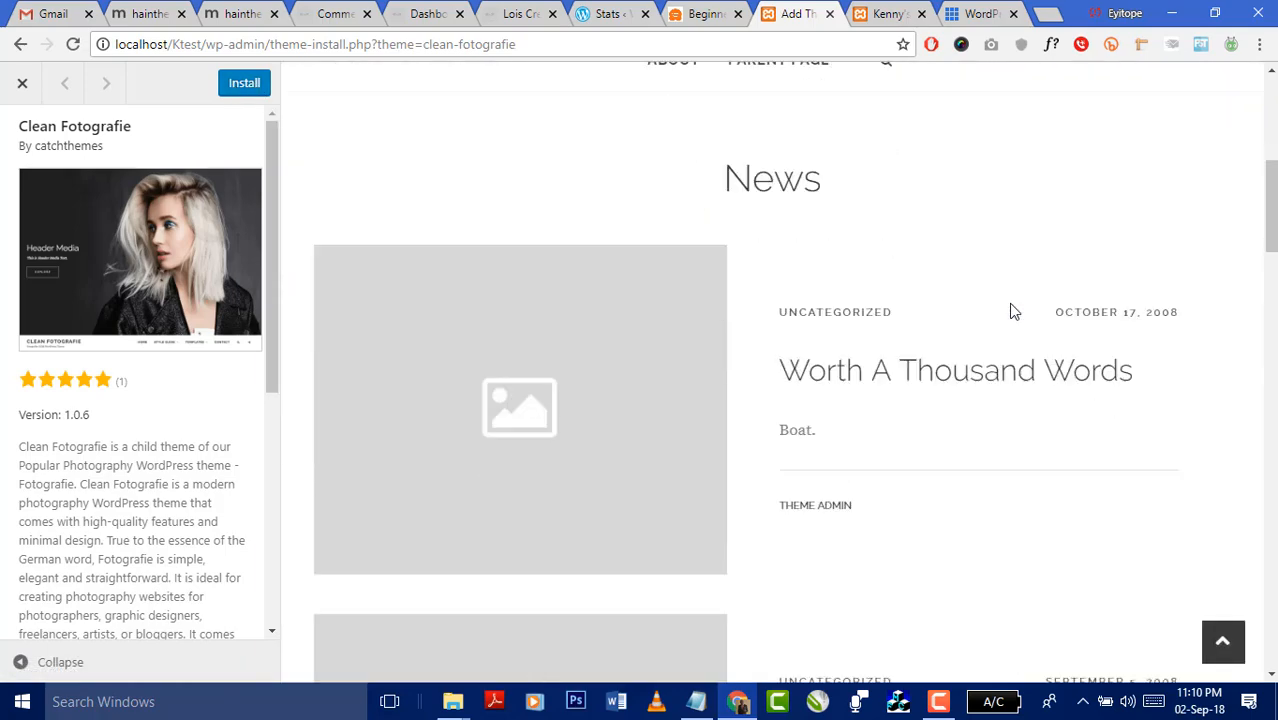
scroll(1012, 320, down, 15)
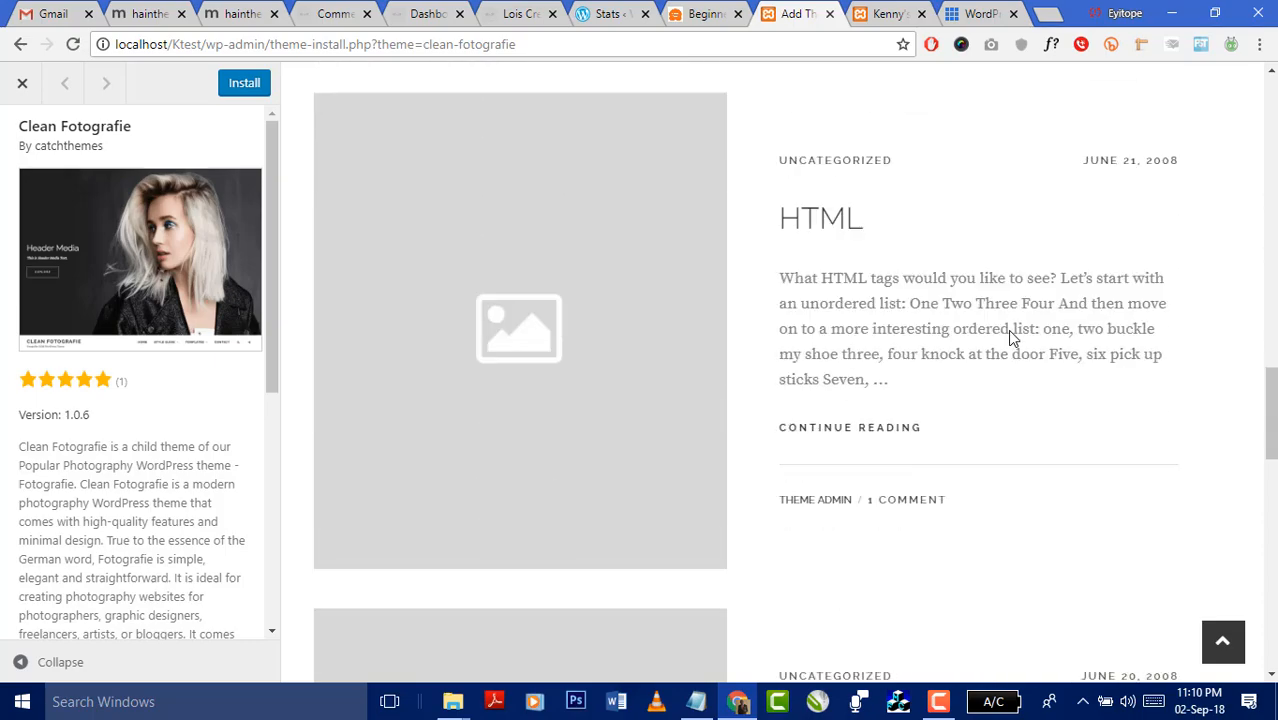
scroll(1007, 329, down, 15)
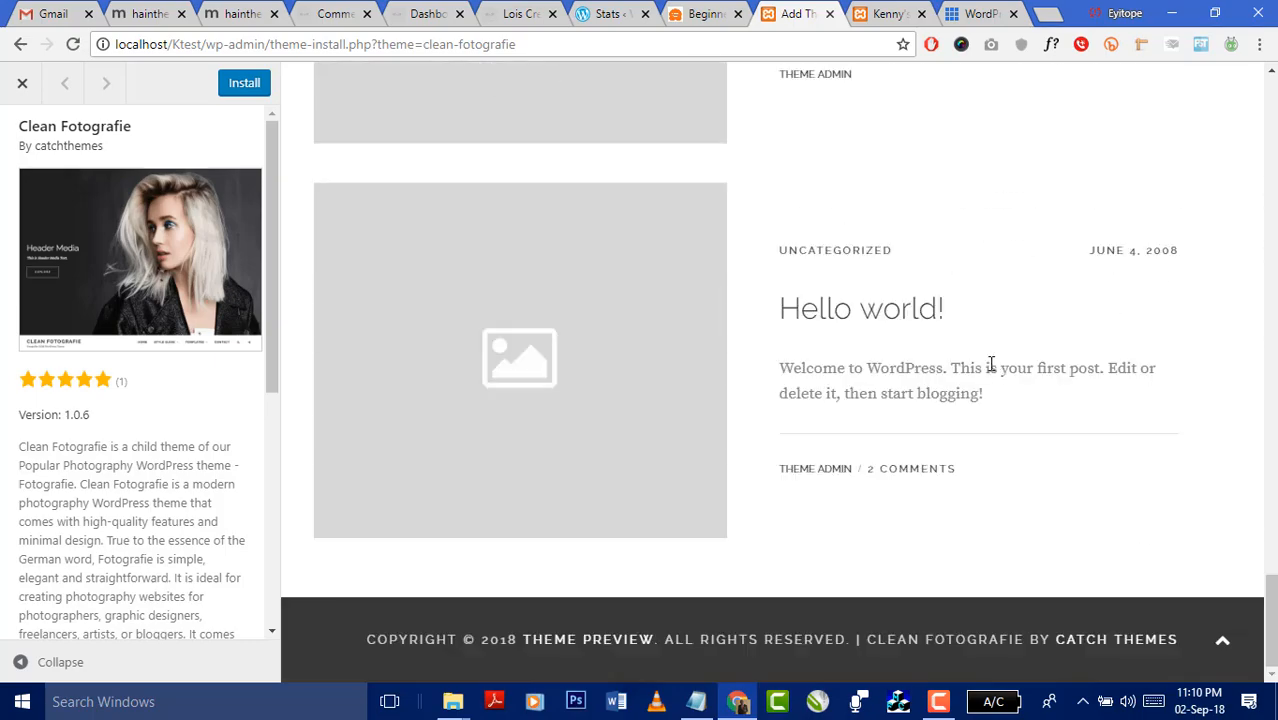
scroll(991, 365, up, 20)
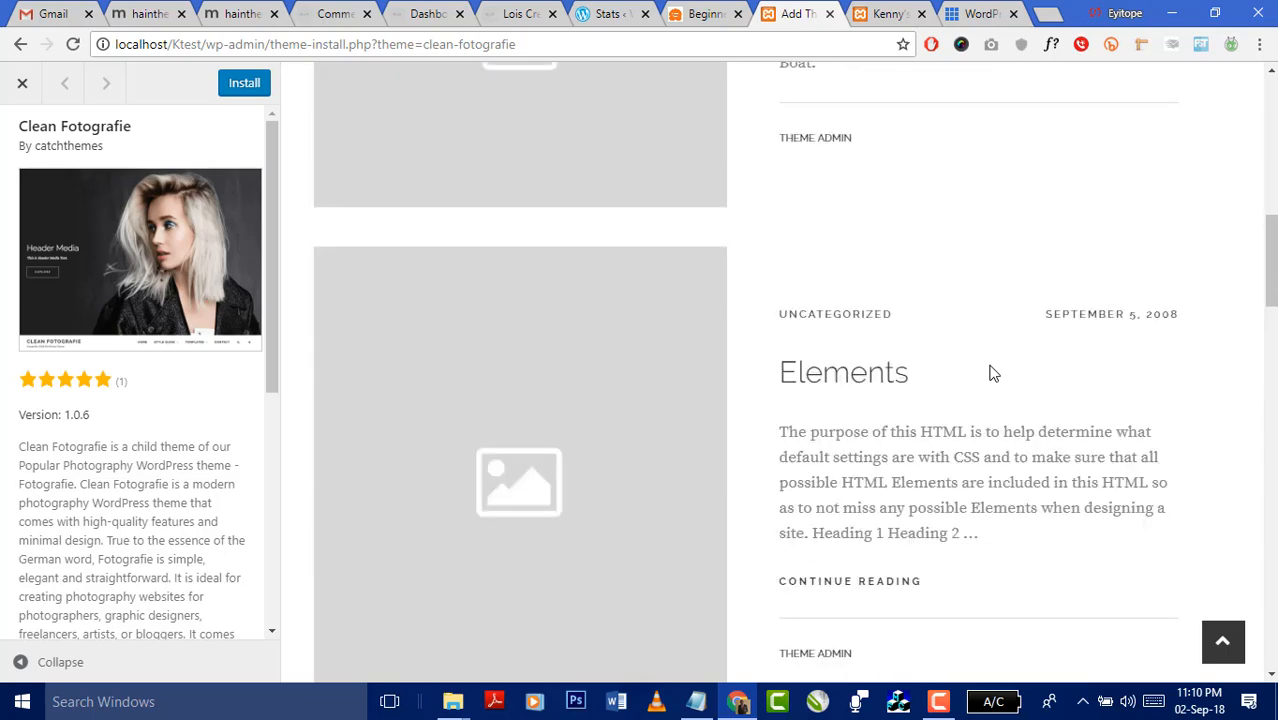
scroll(991, 373, up, 12)
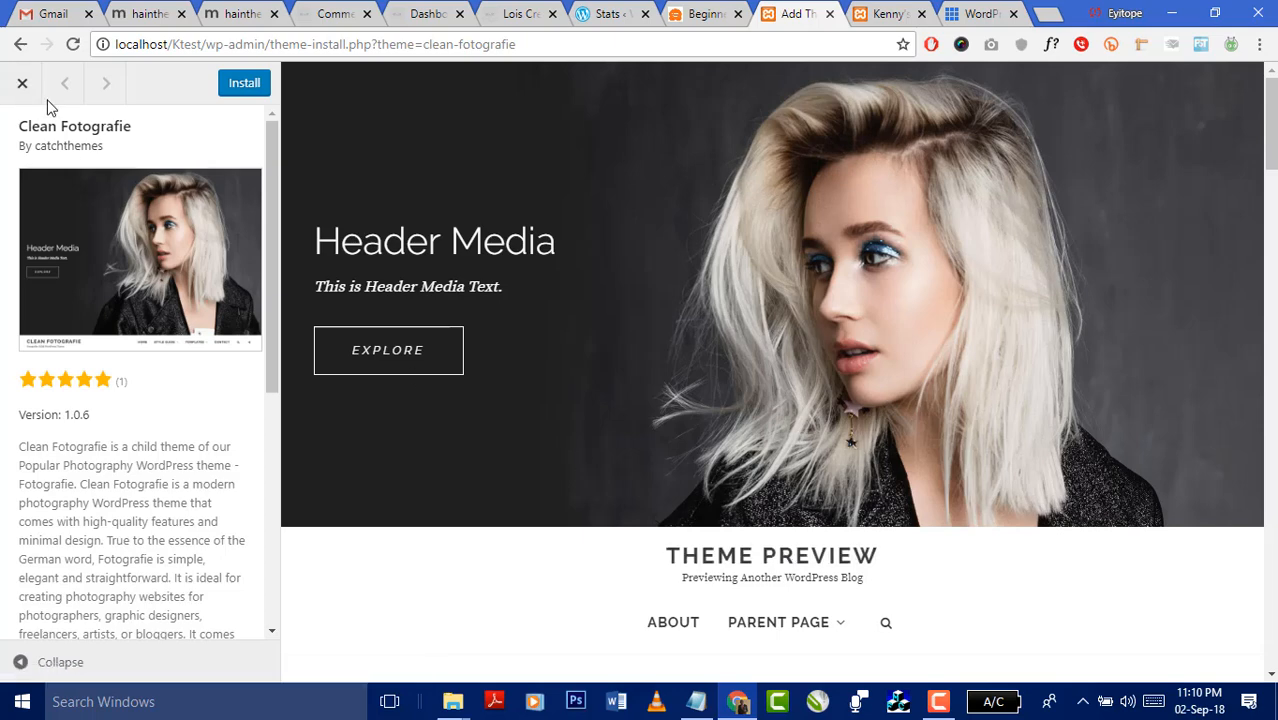
- Close the Clean Fotografie preview and search the theme directory for 'magazine'
click(22, 84)
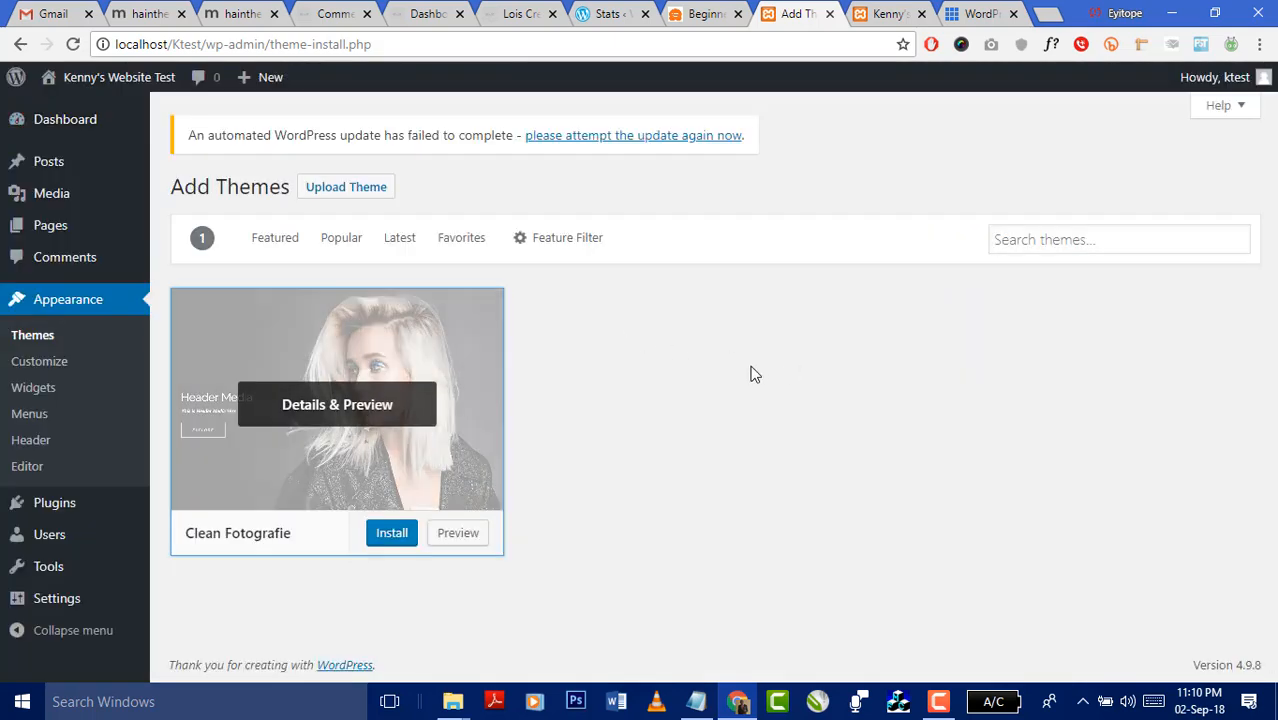
click(1026, 238)
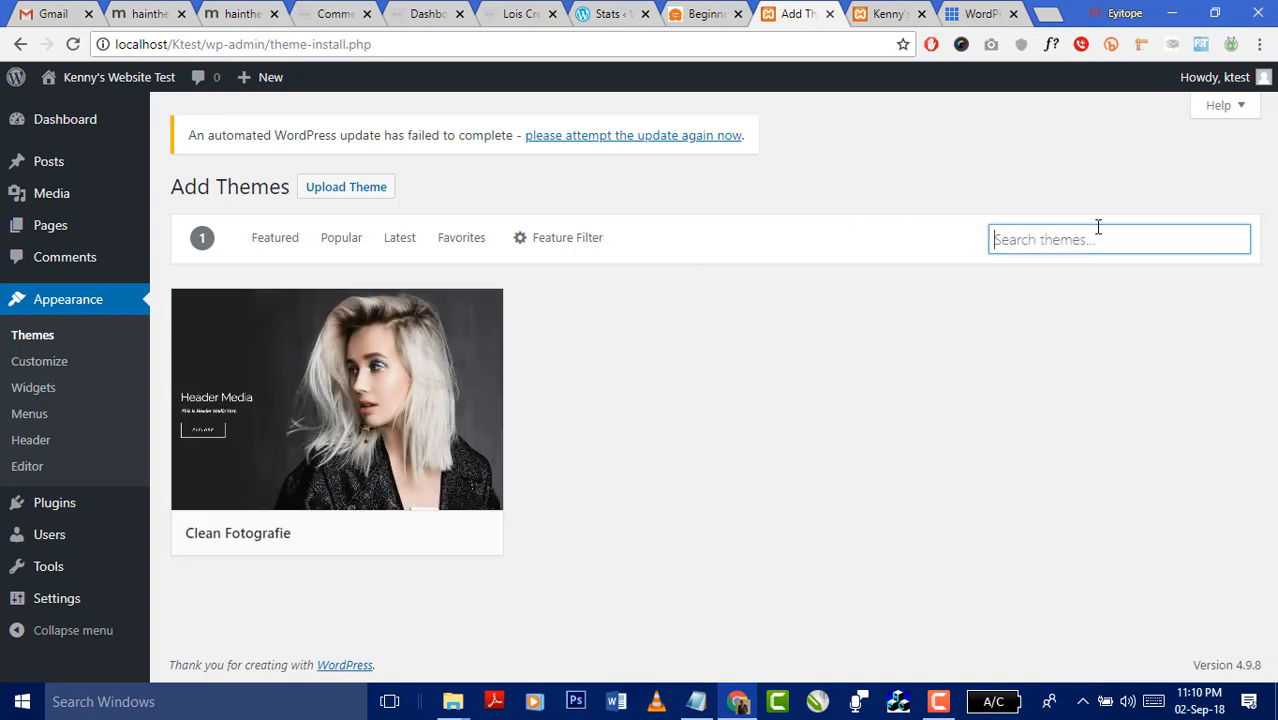
text(maagzine)
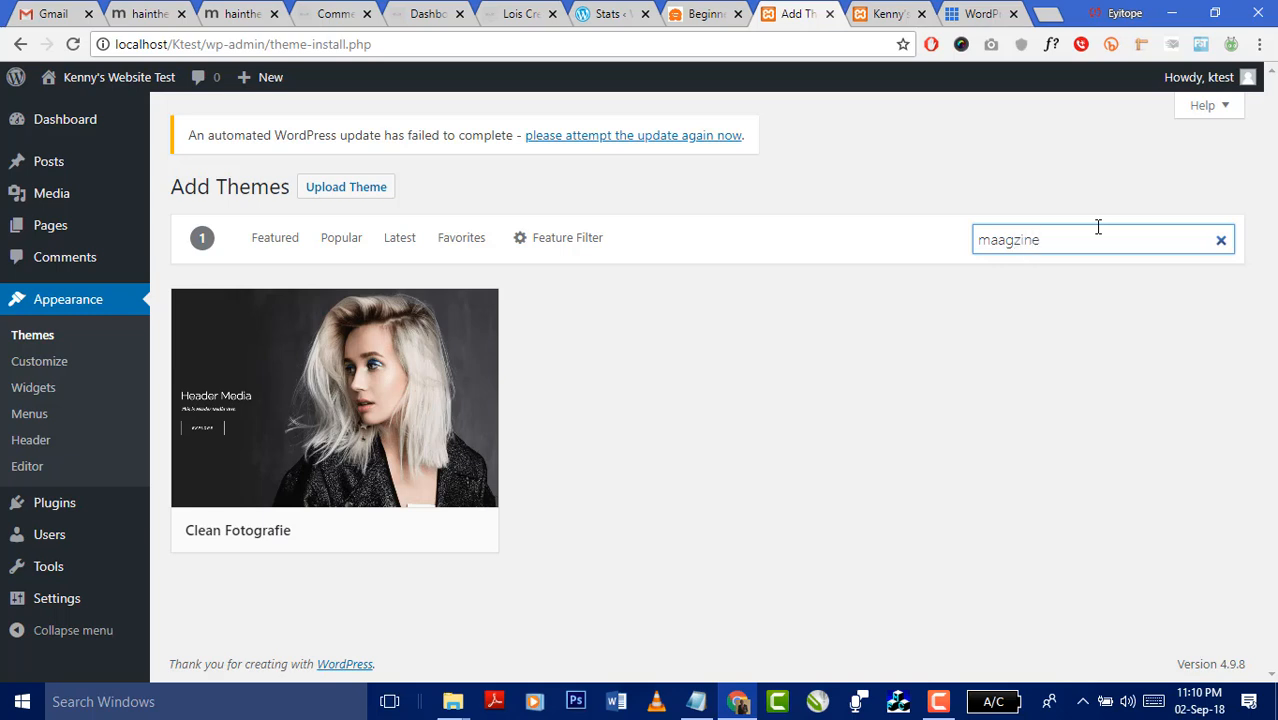
key(BackSpace)
click(1022, 242)
text(a)
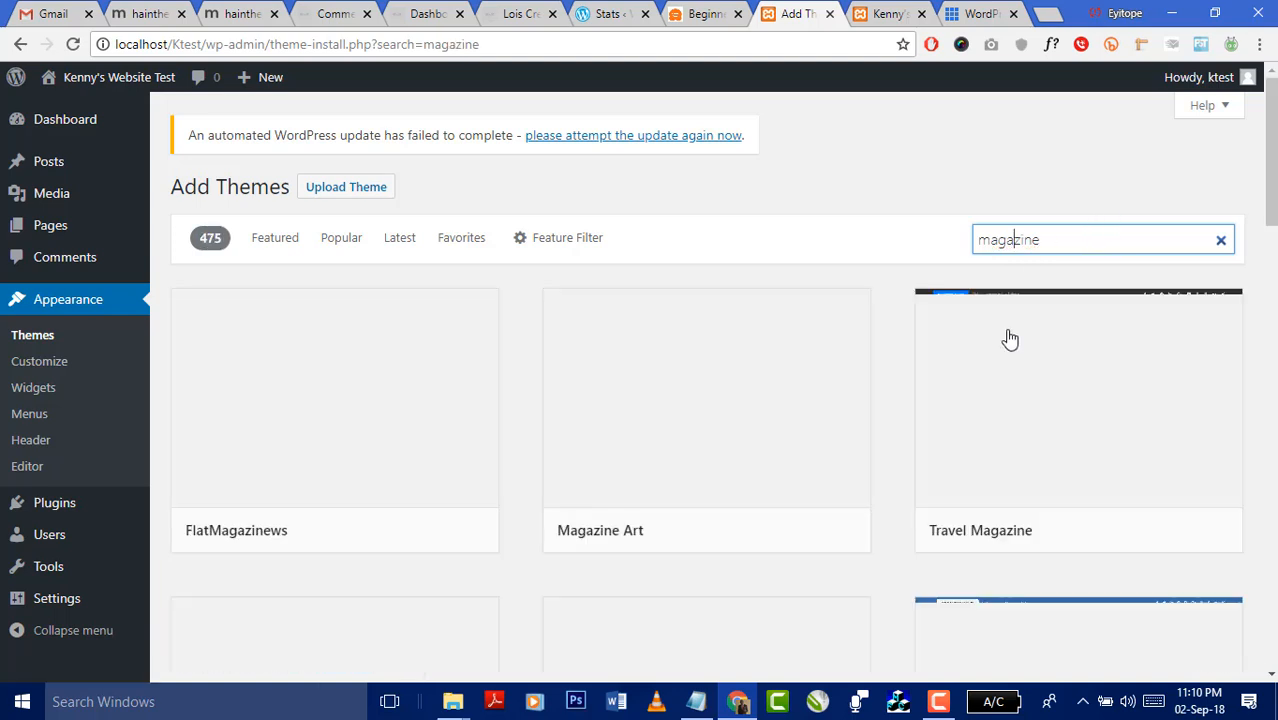
- Replace the search term with 'fashion' to list 277 fashion themes
scroll(912, 462, down, 5)
scroll(890, 517, up, 5)
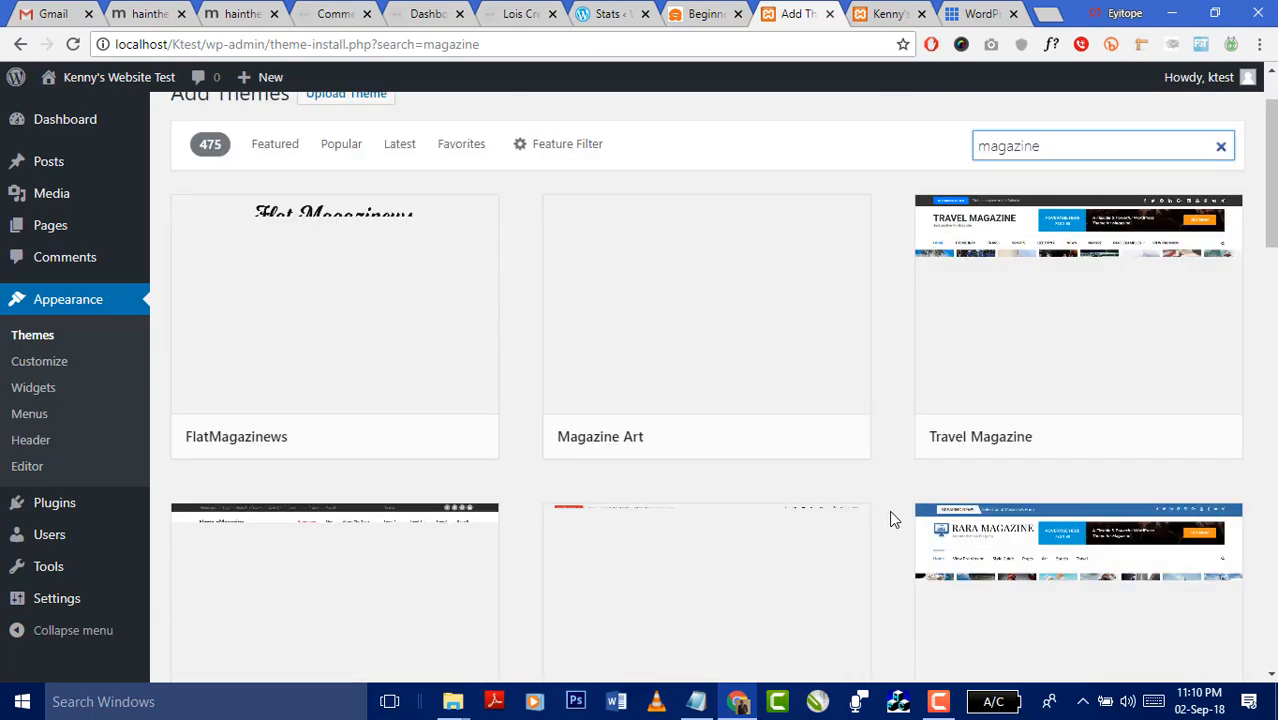
click(1057, 246)
double_click(984, 240)
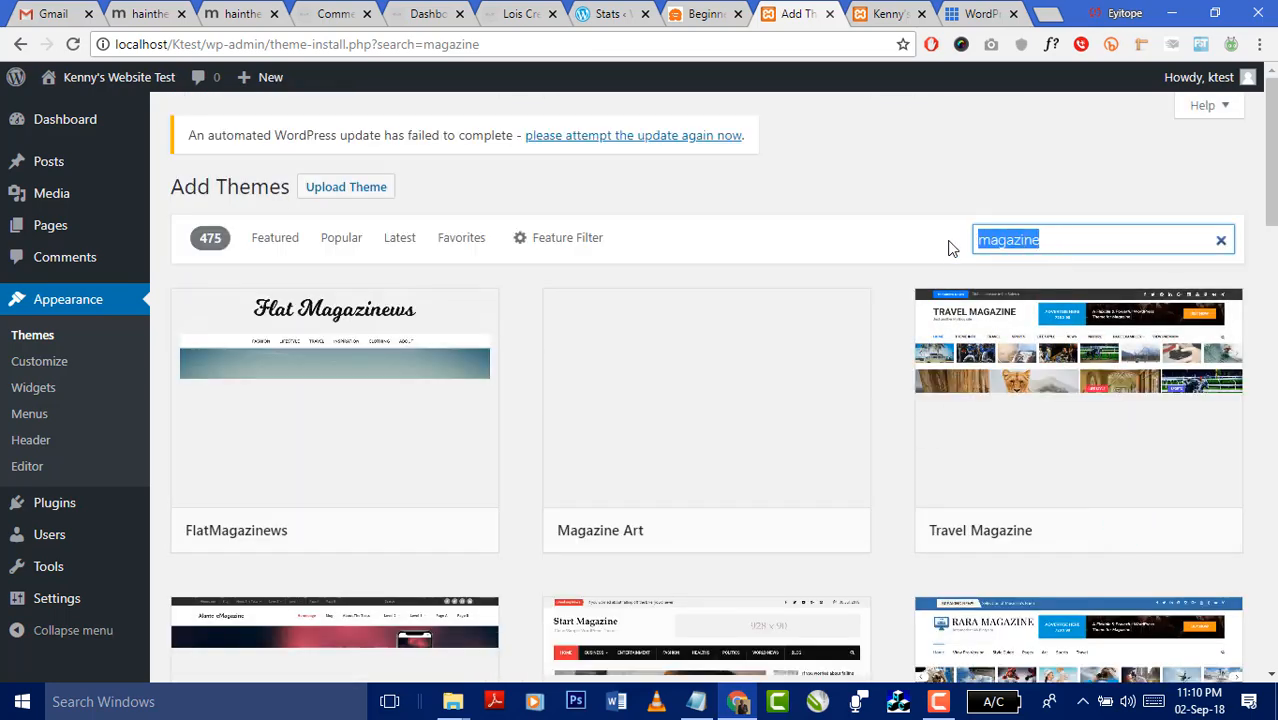
text(fashion)
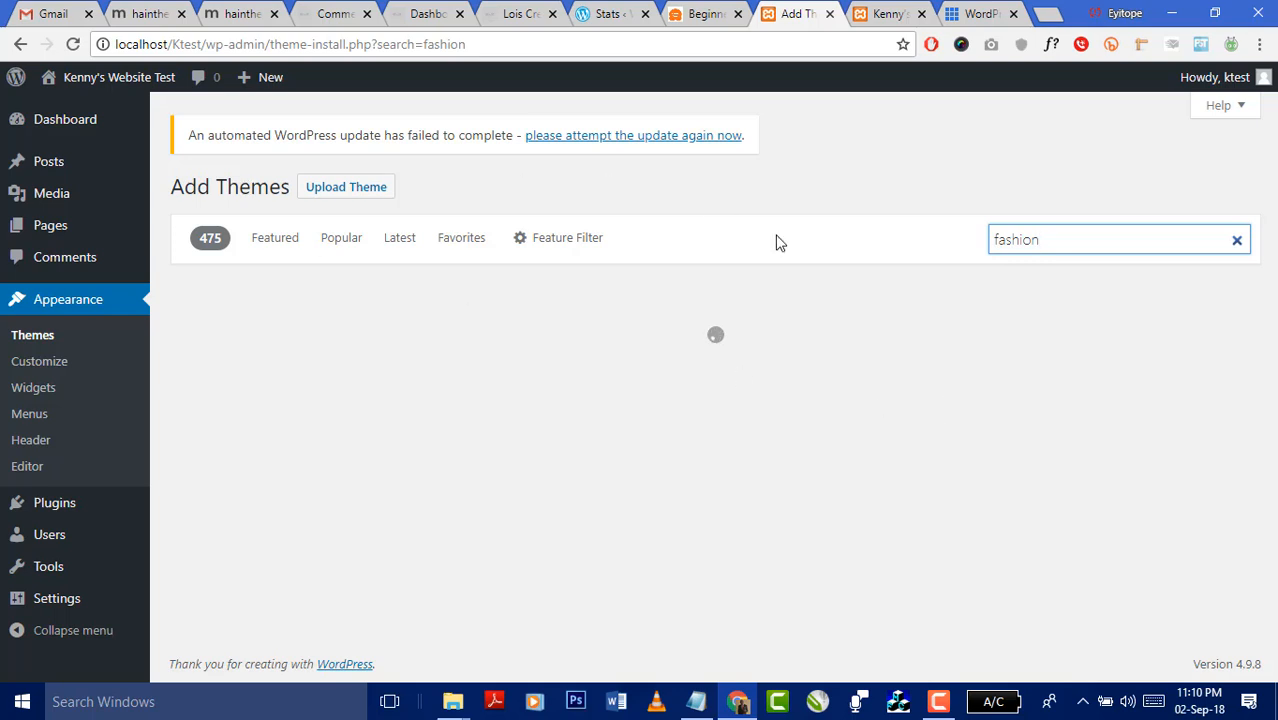
mouse_move(708, 471)
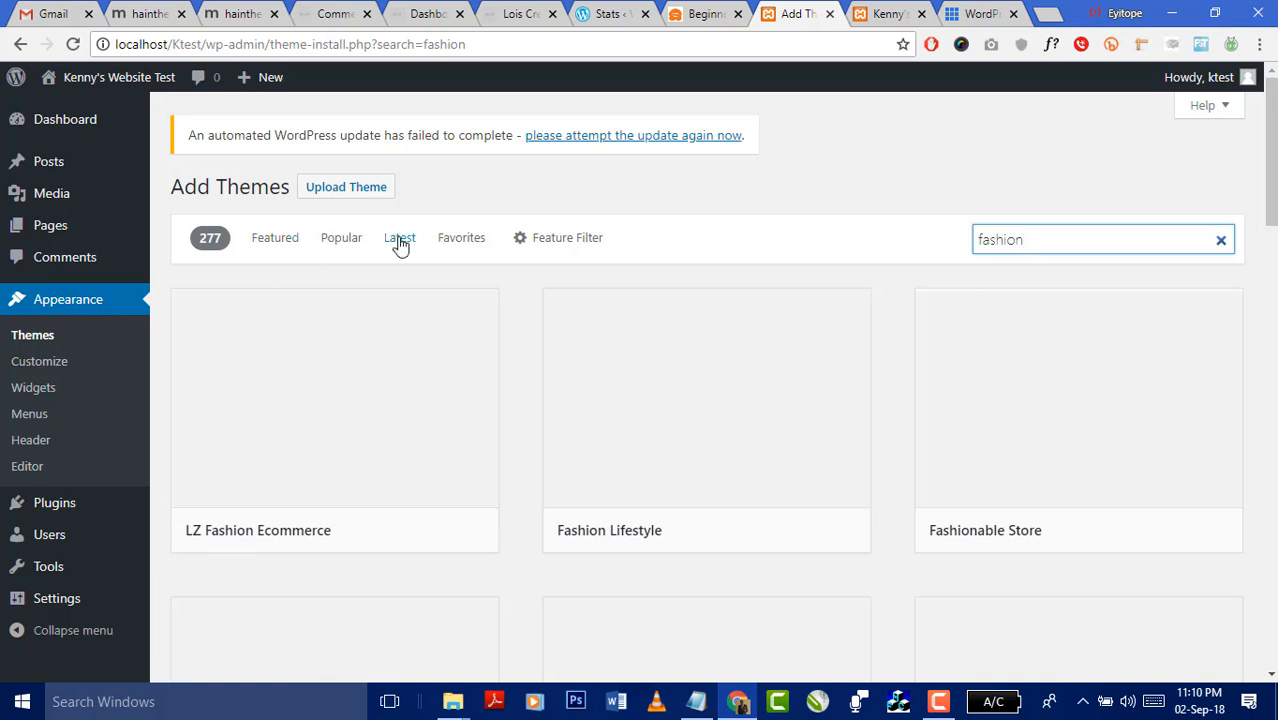
- Show the Upload Theme .zip form, then dismiss the file picker without choosing a file
click(340, 190)
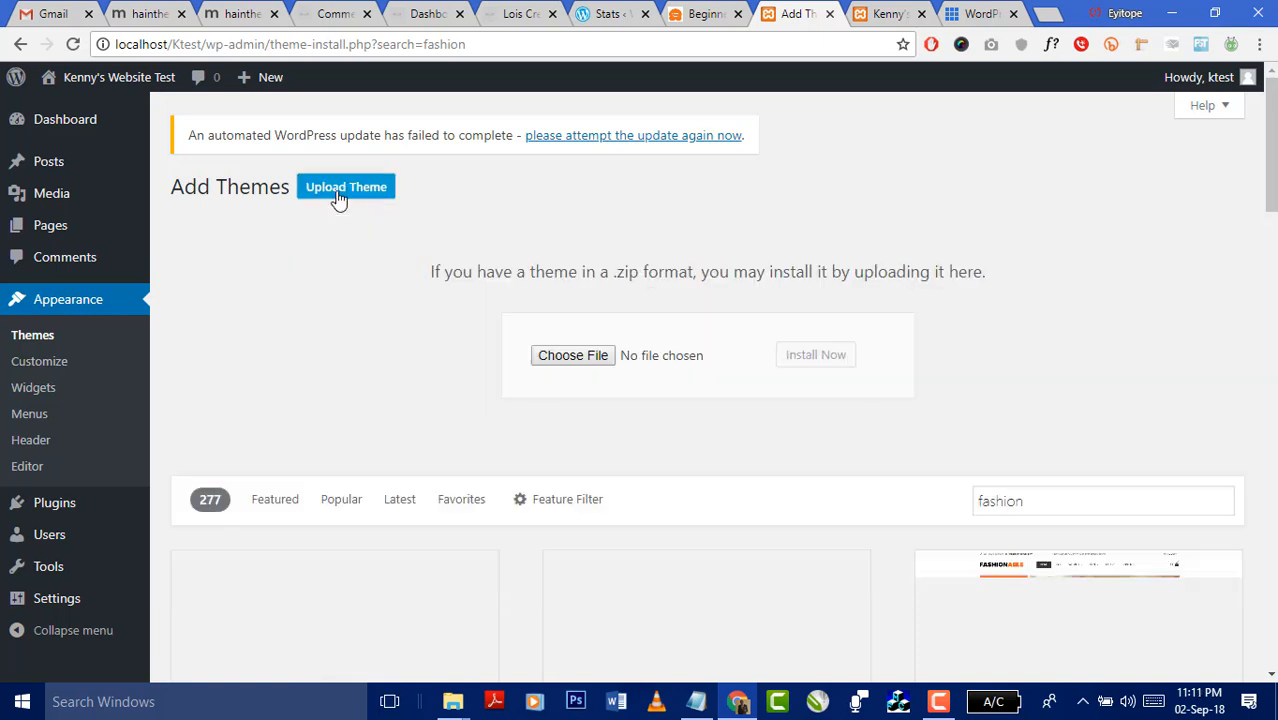
click(582, 358)
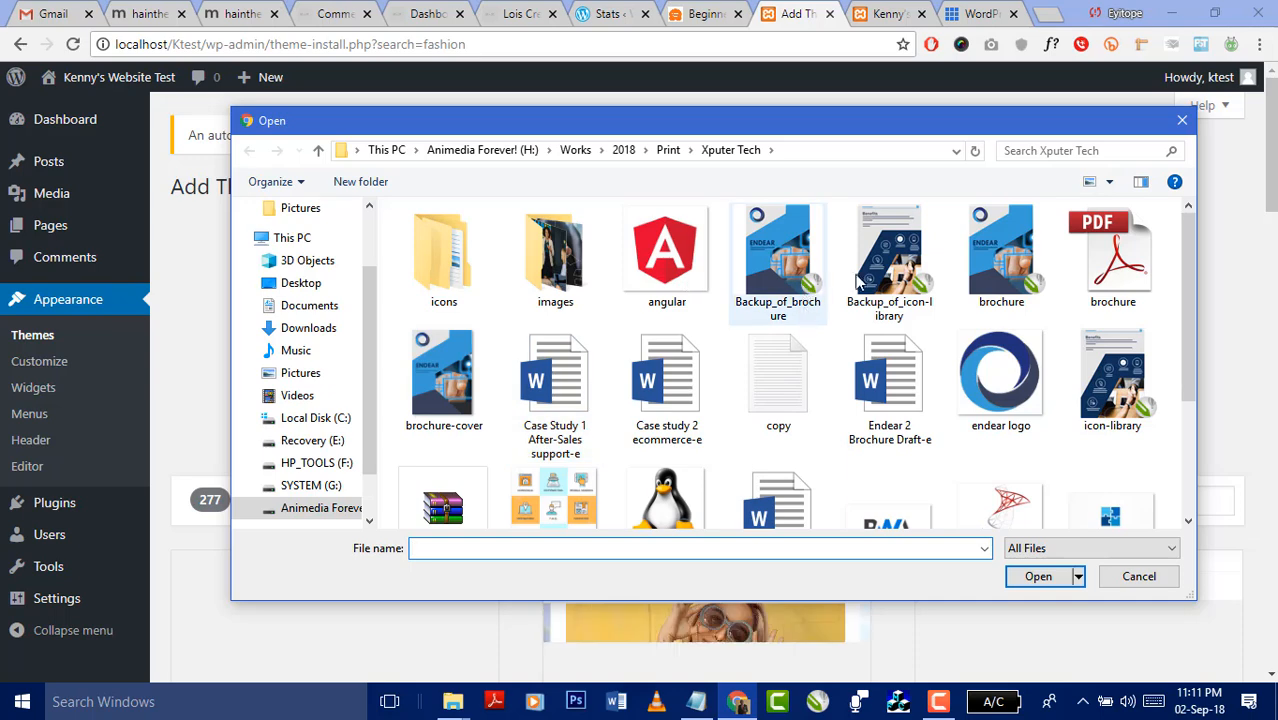
click(1181, 122)
scroll(725, 348, down, 3)
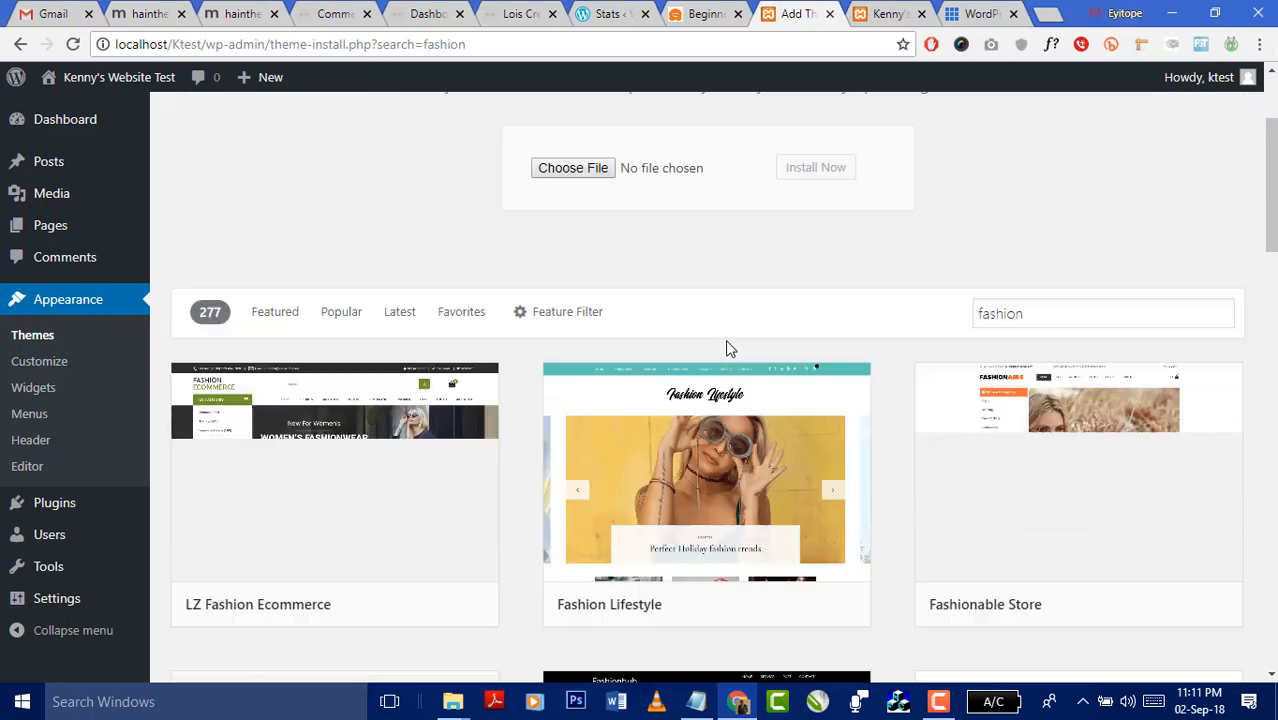
- Bring forward the File Explorer window showing the site's wp-content\themes folder
mouse_move(453, 701)
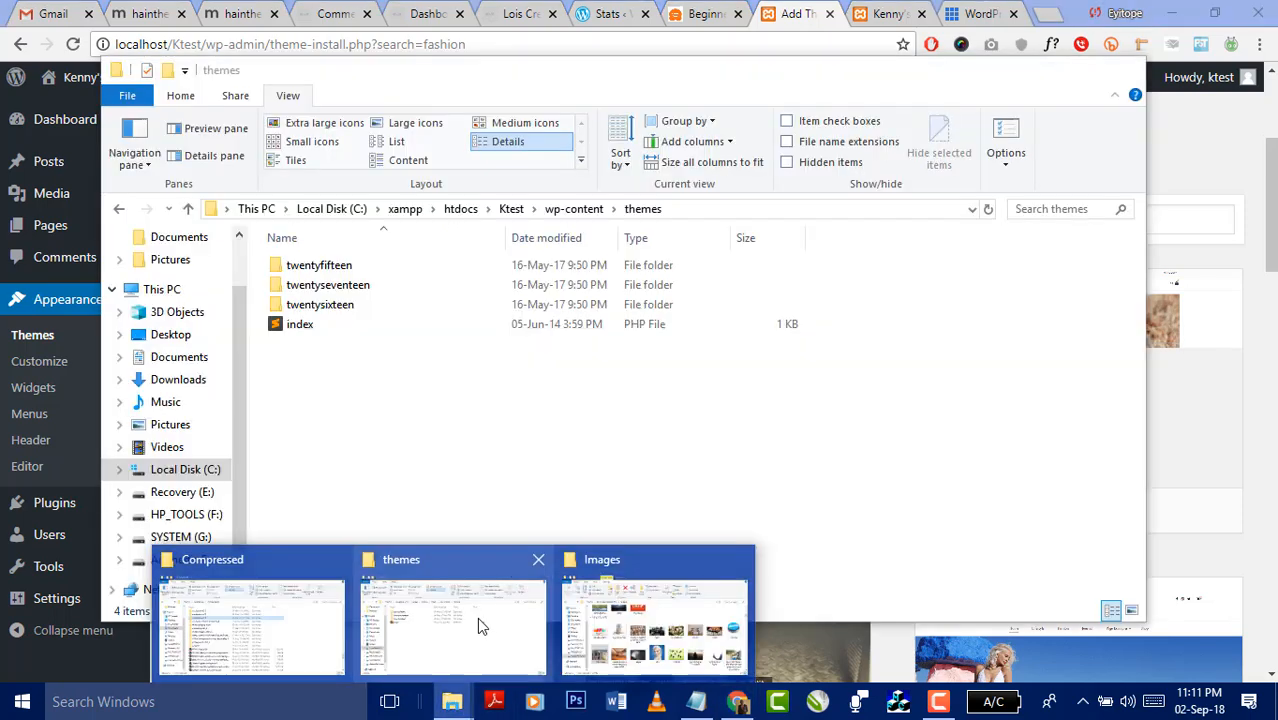
click(477, 617)
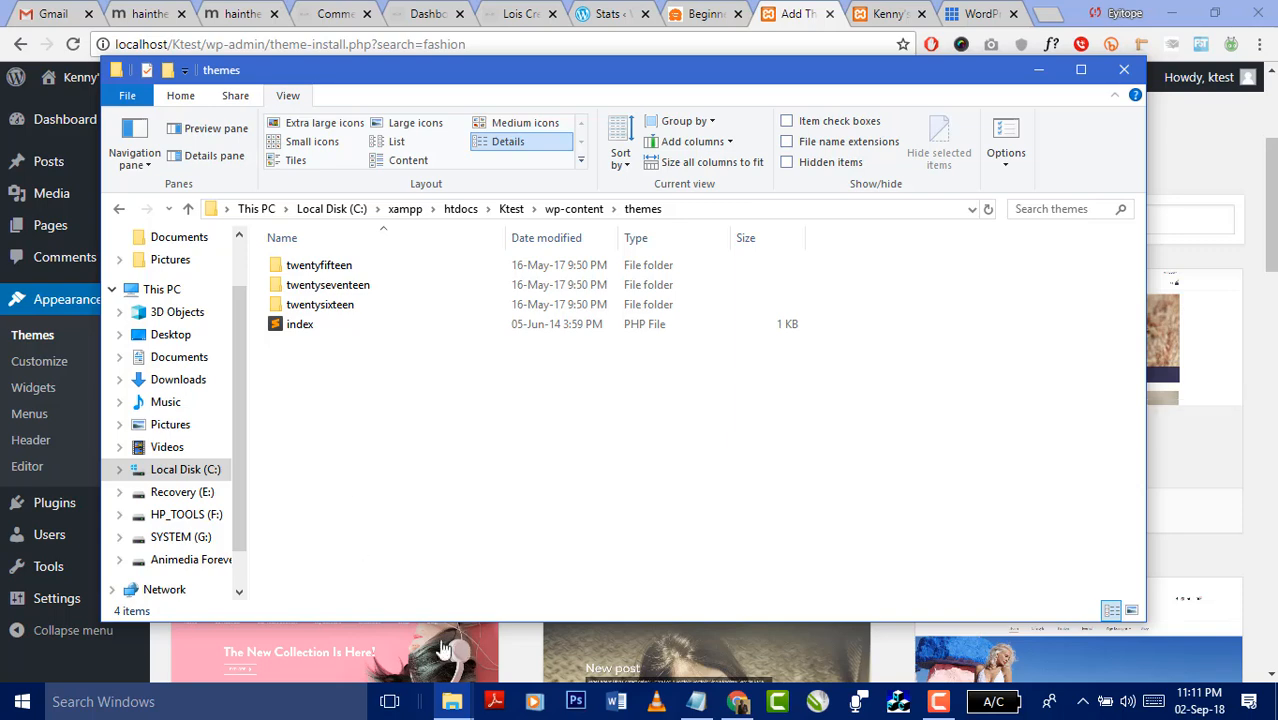
- Extract 61043_story_v195 into its own folder, keeping existing files, and open it
click(452, 701)
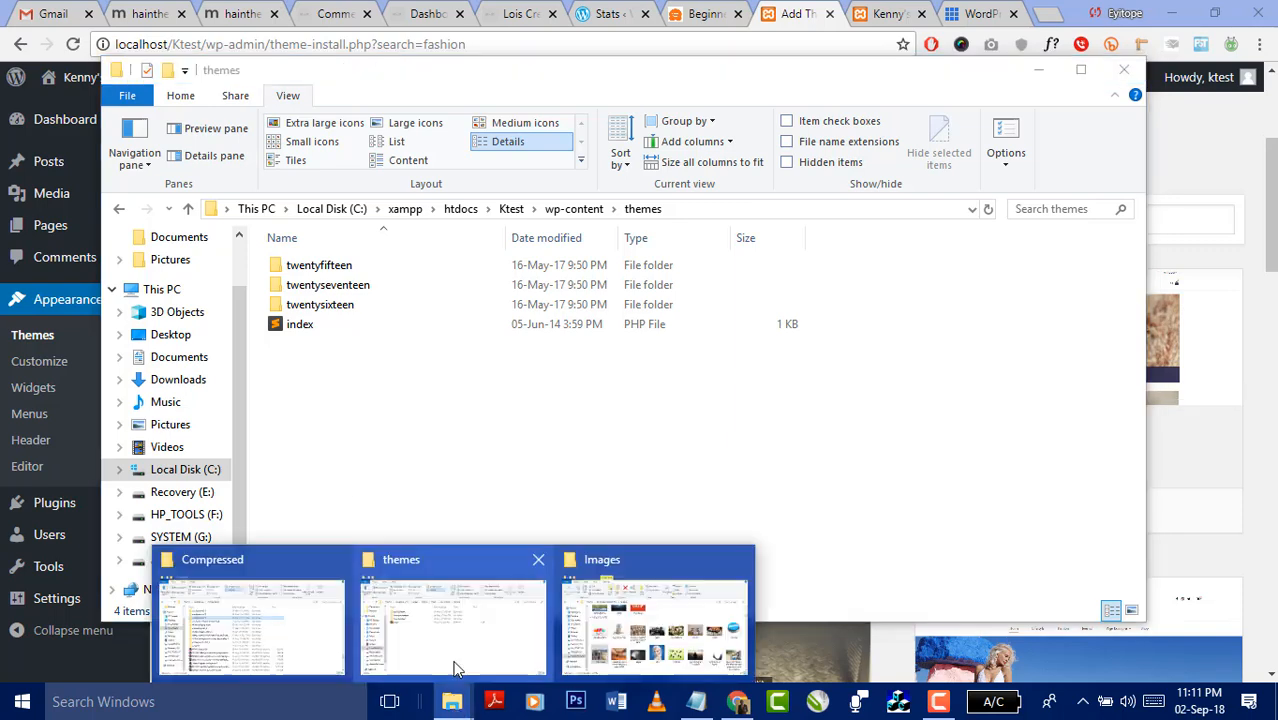
click(250, 615)
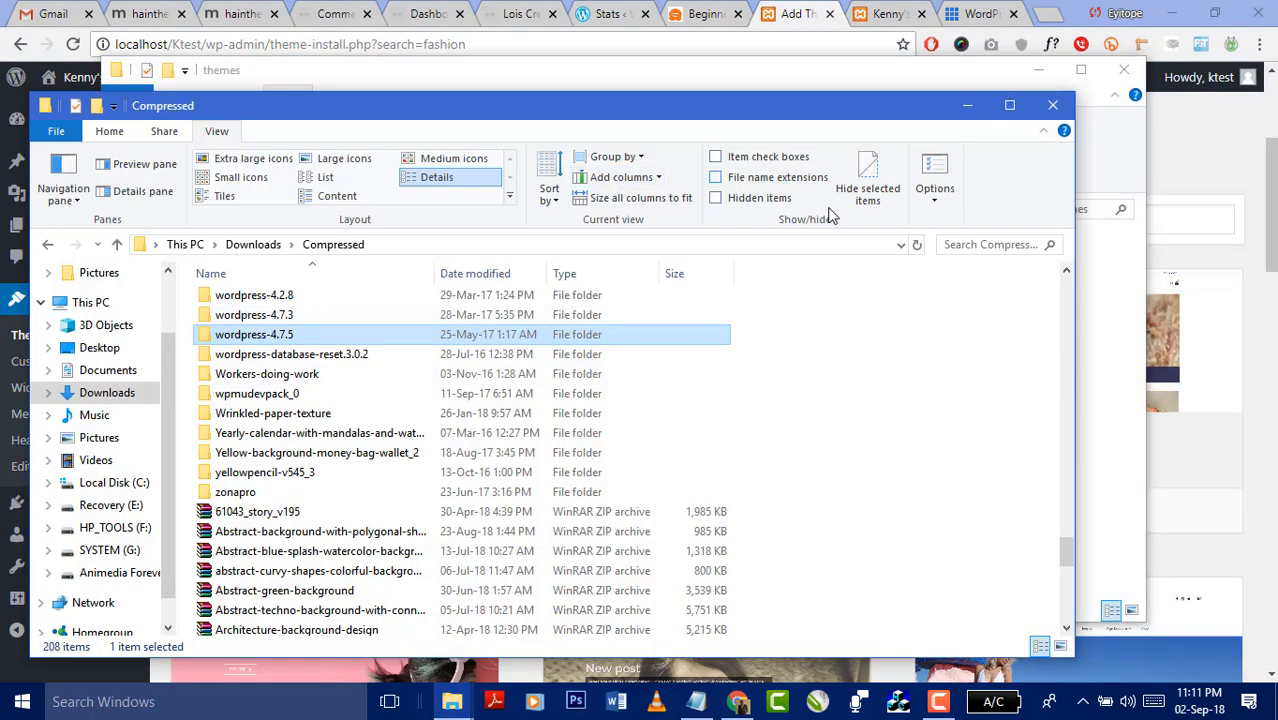
click(985, 242)
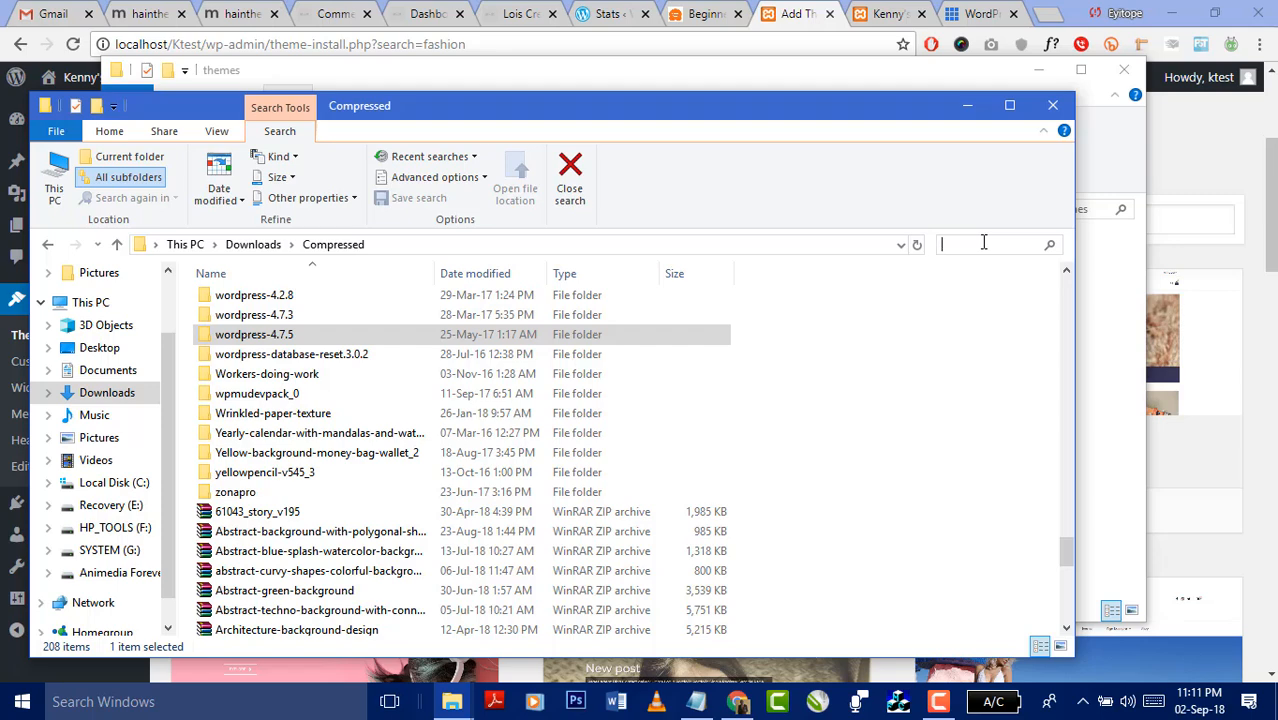
click(295, 515)
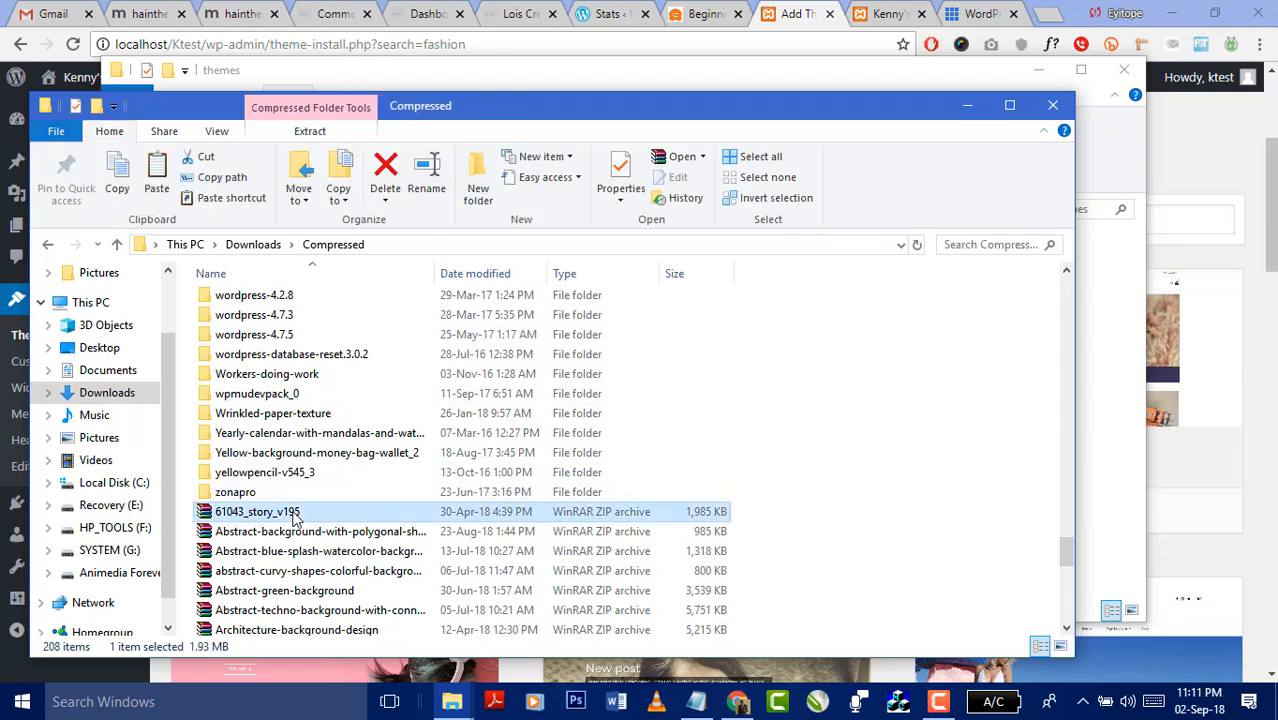
right_click(294, 515)
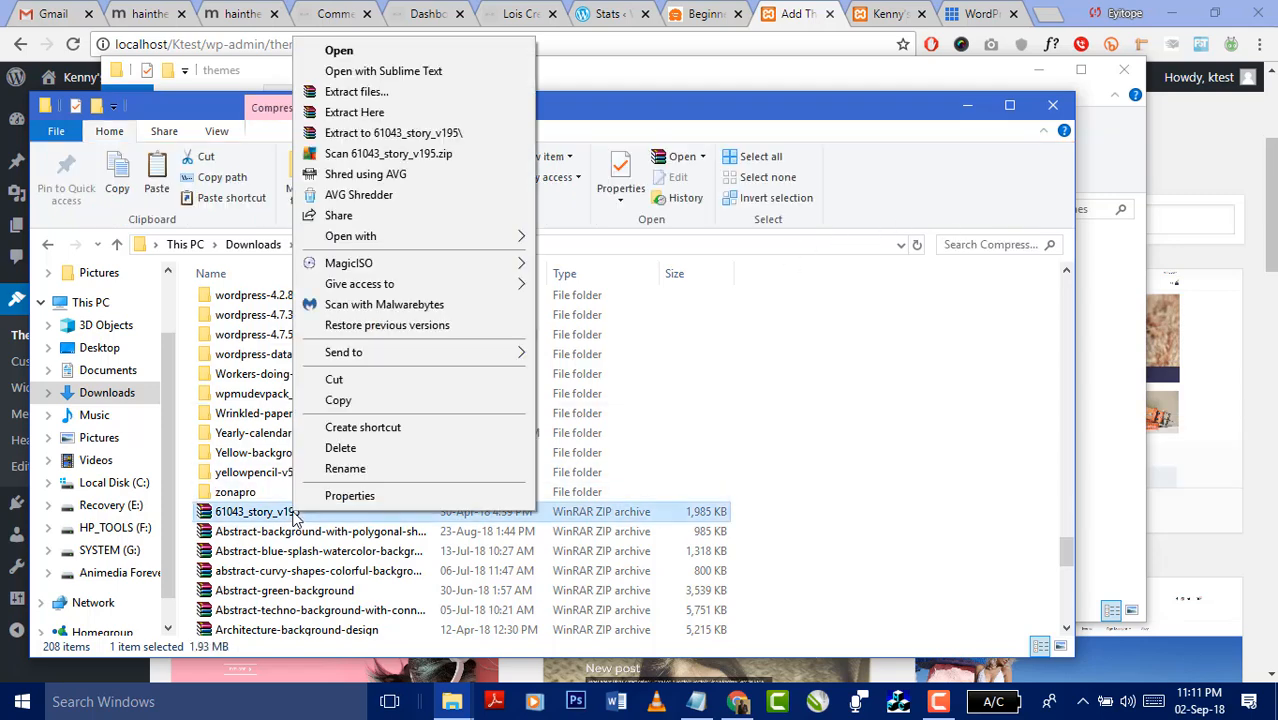
click(385, 133)
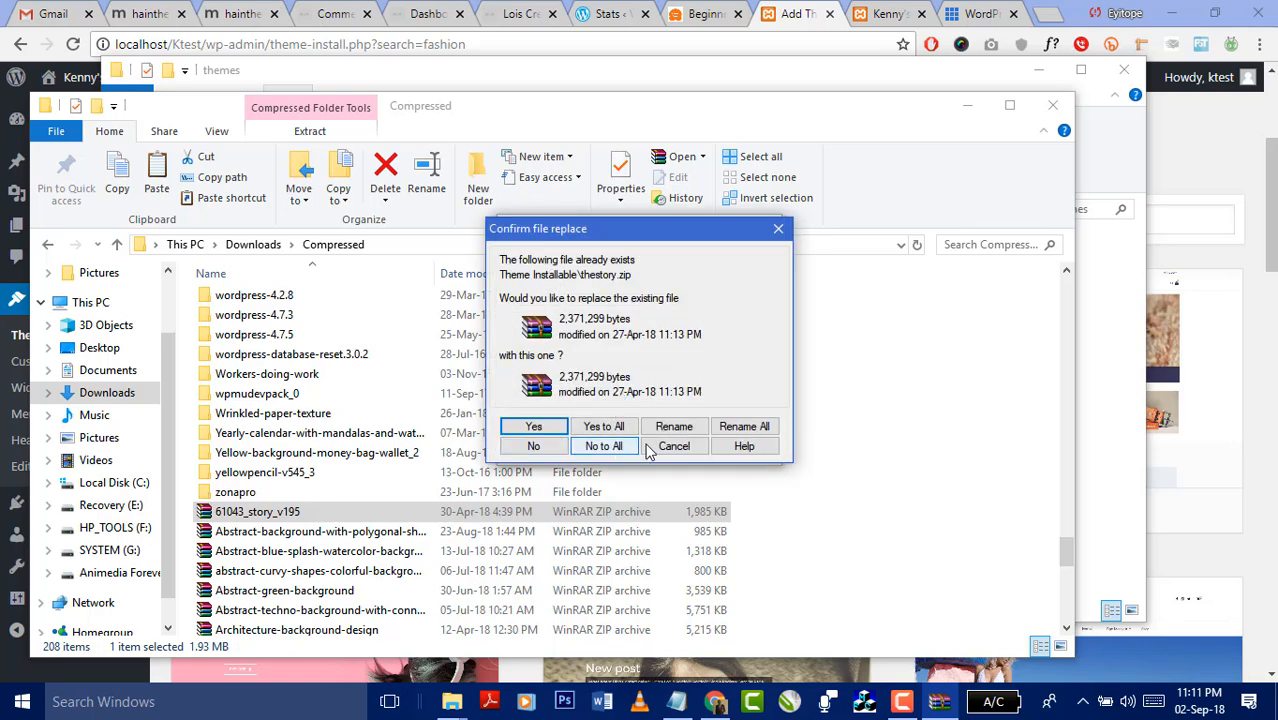
click(603, 446)
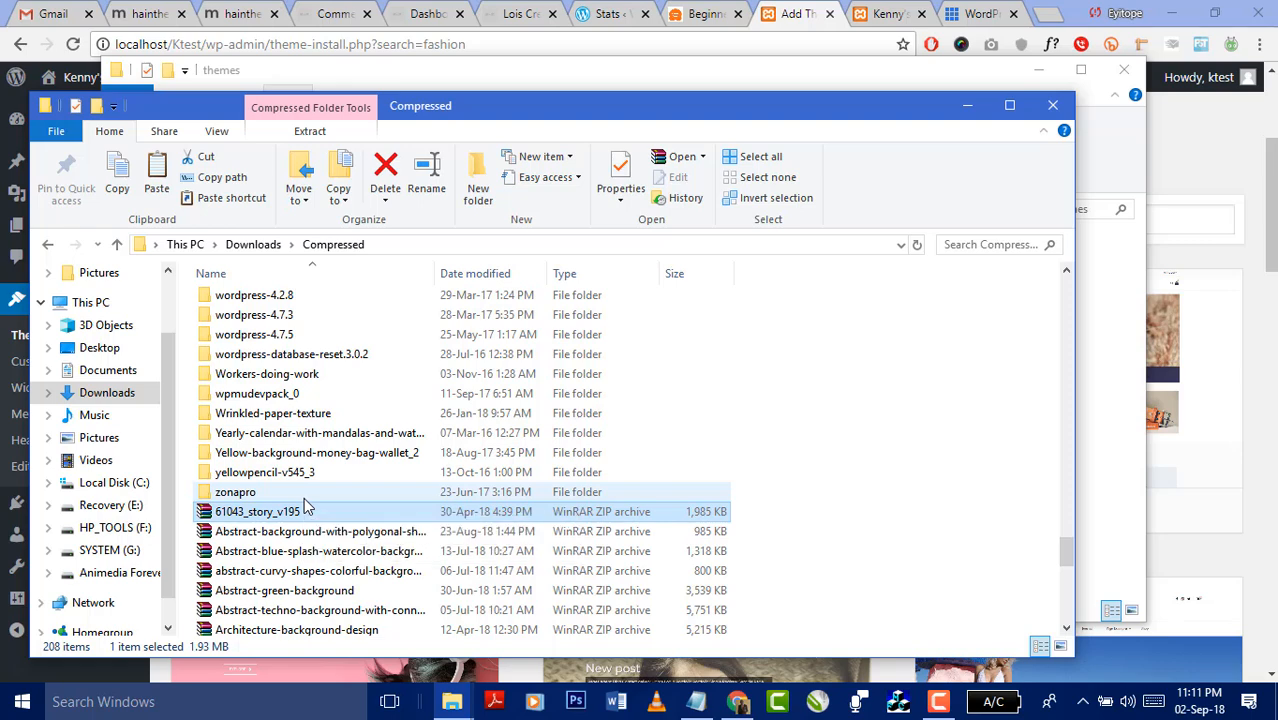
key(Return)
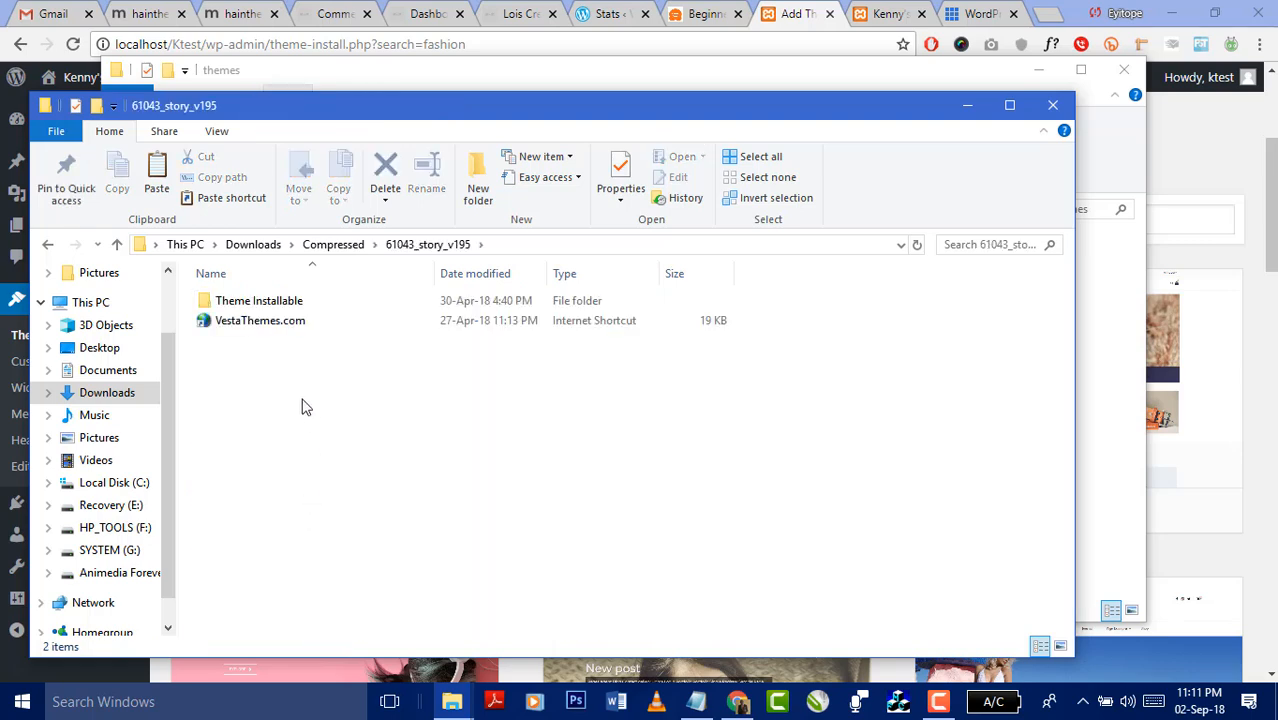
- In Theme Installable, extract thestory.zip into a new thestory folder
click(267, 309)
double_click(268, 307)
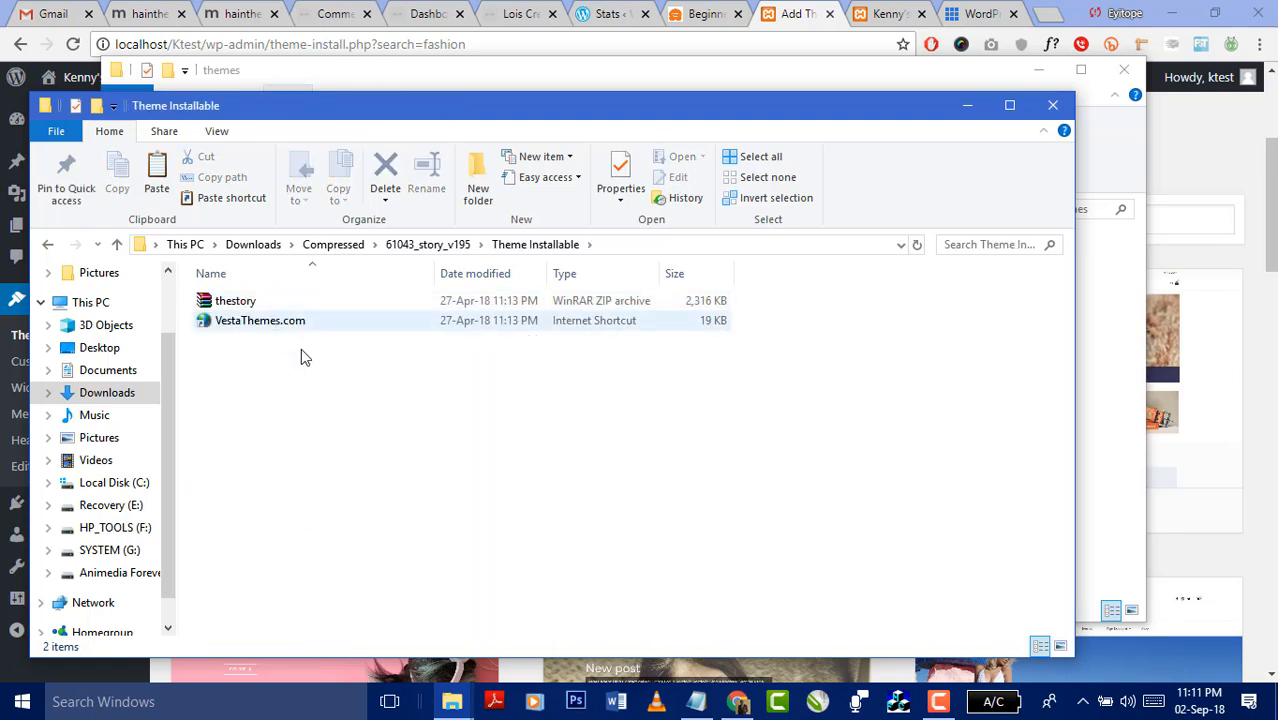
click(245, 310)
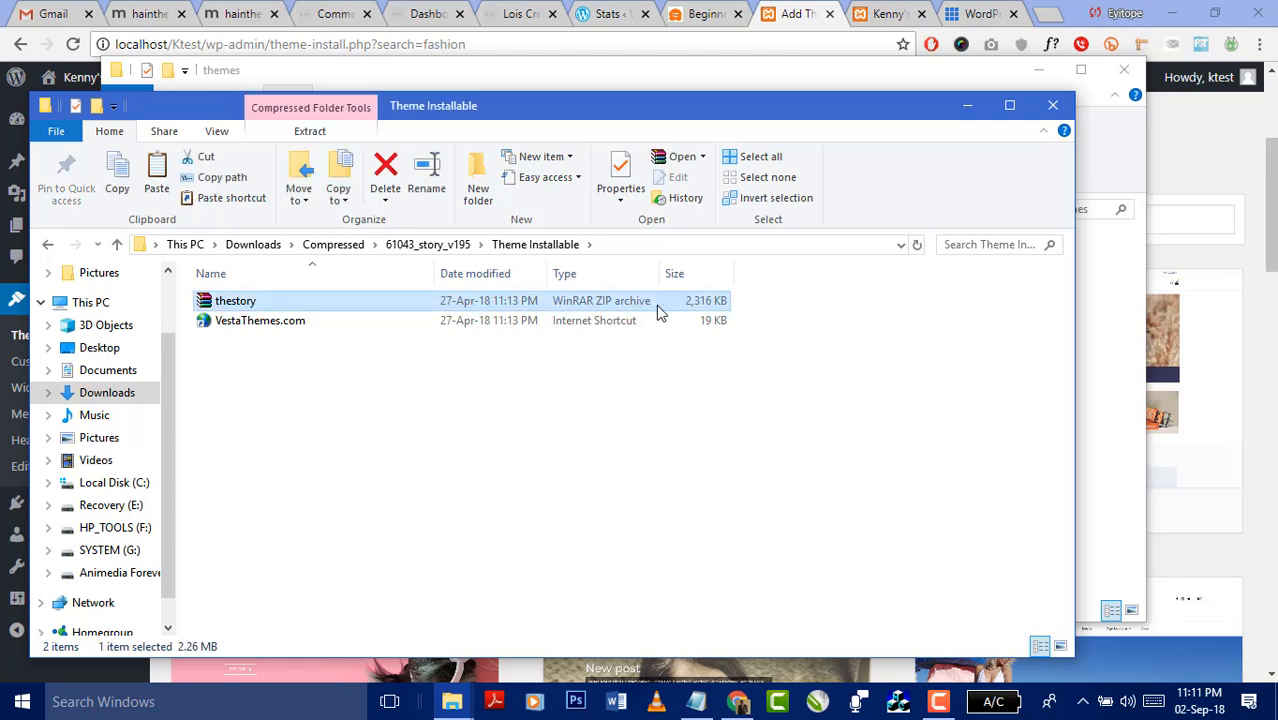
right_click(228, 306)
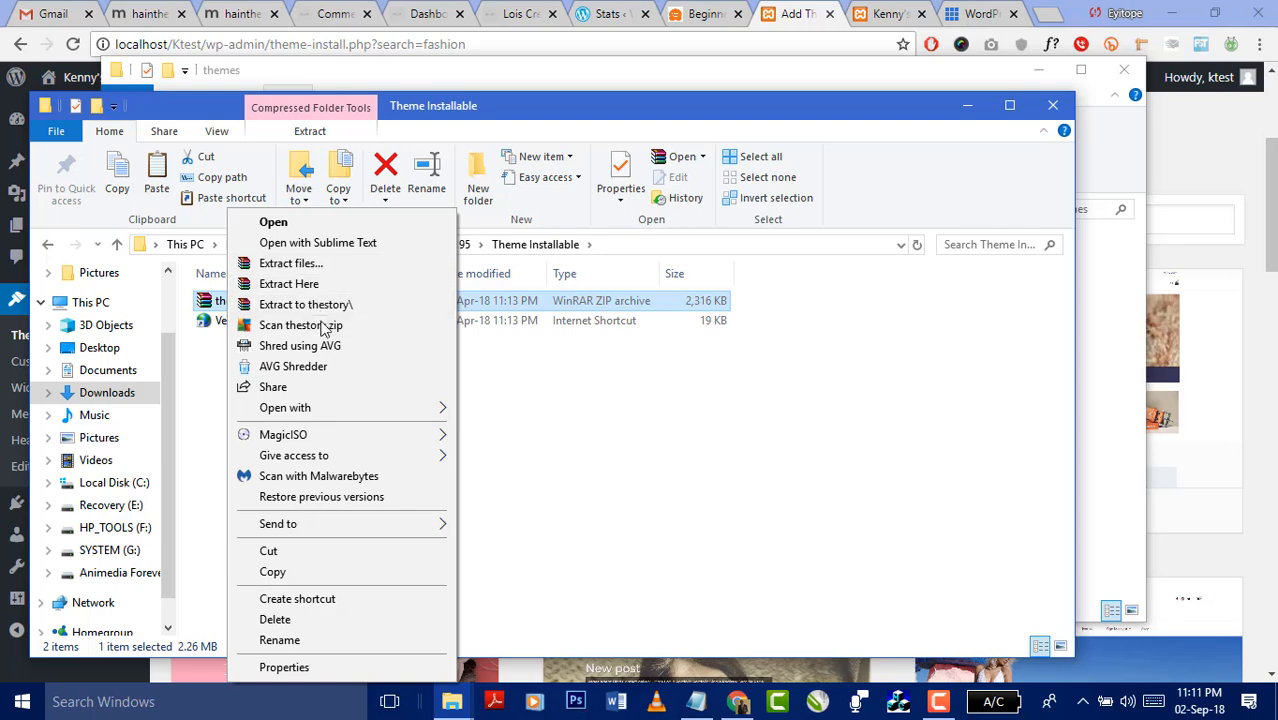
click(305, 304)
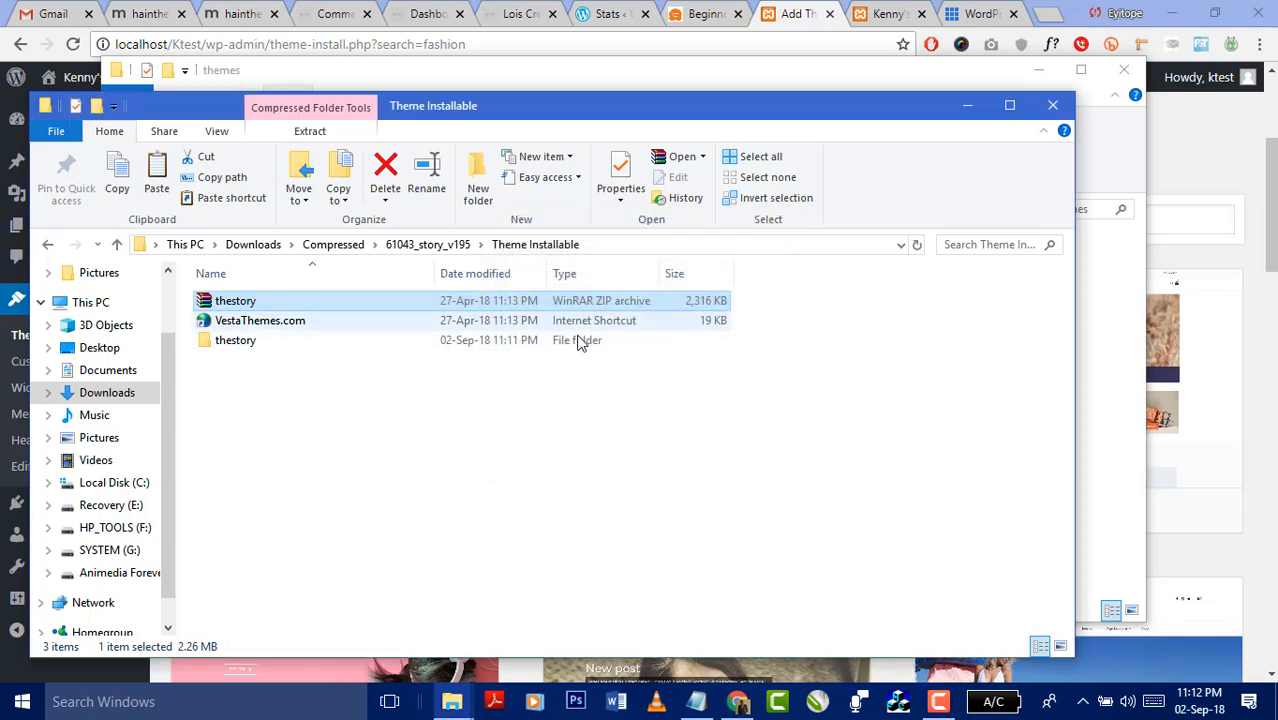
- Browse into the nested thestory folder to check its 33 theme files, then return up
double_click(266, 339)
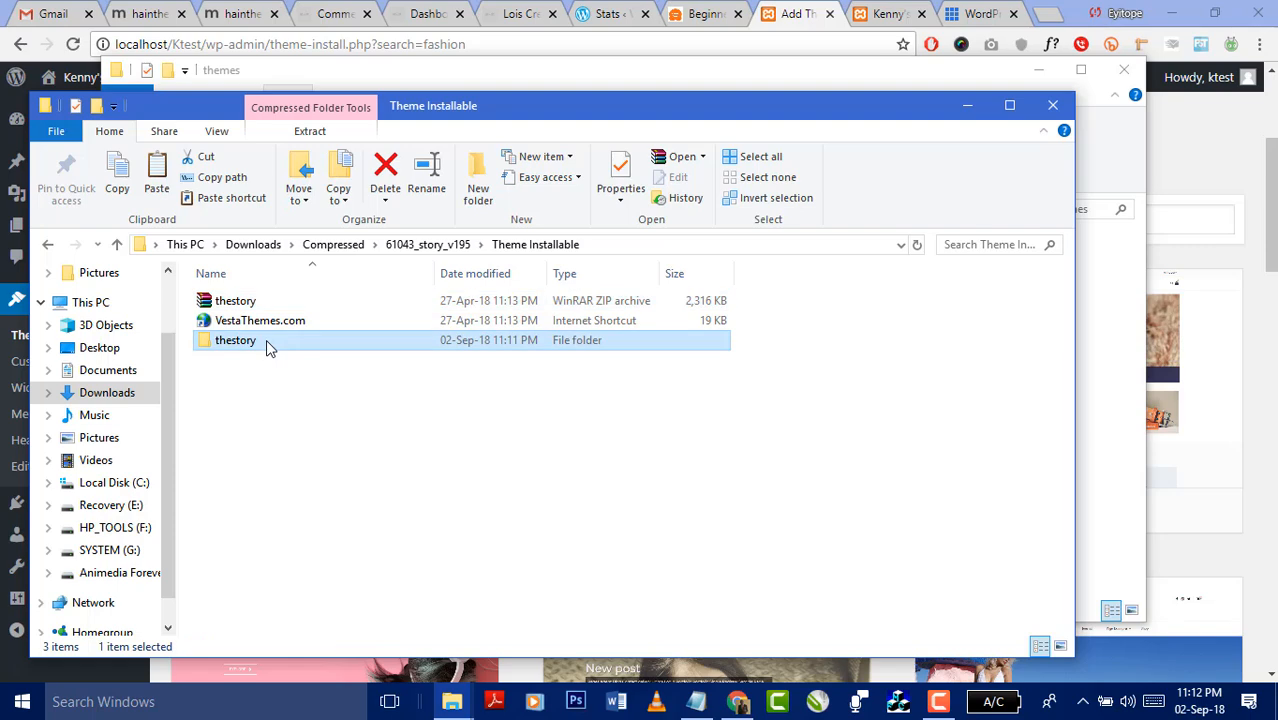
click(251, 314)
double_click(251, 316)
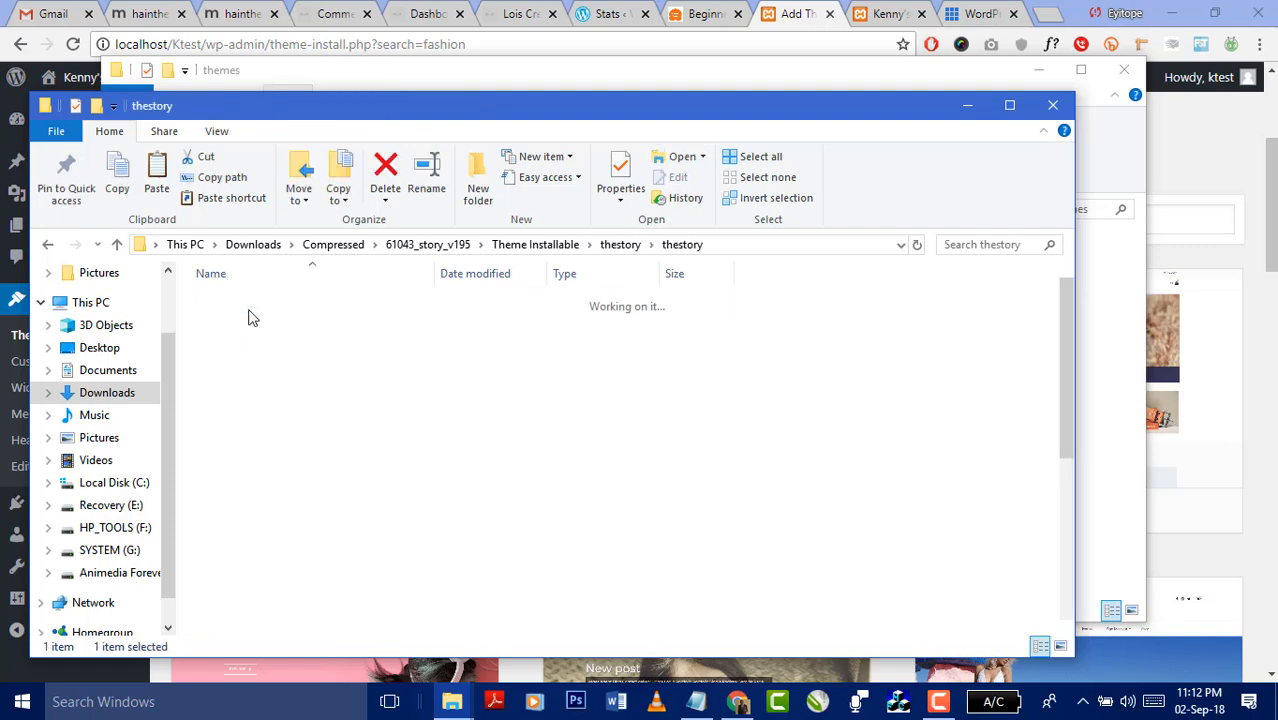
click(618, 244)
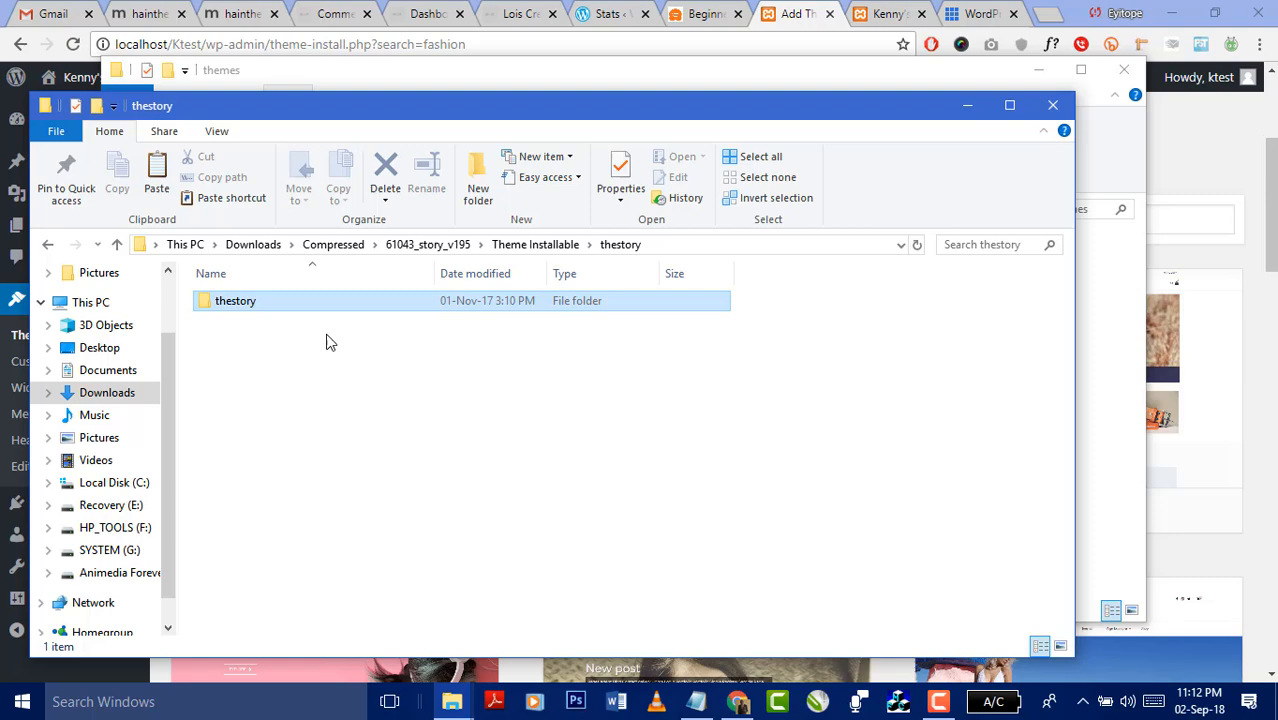
double_click(241, 306)
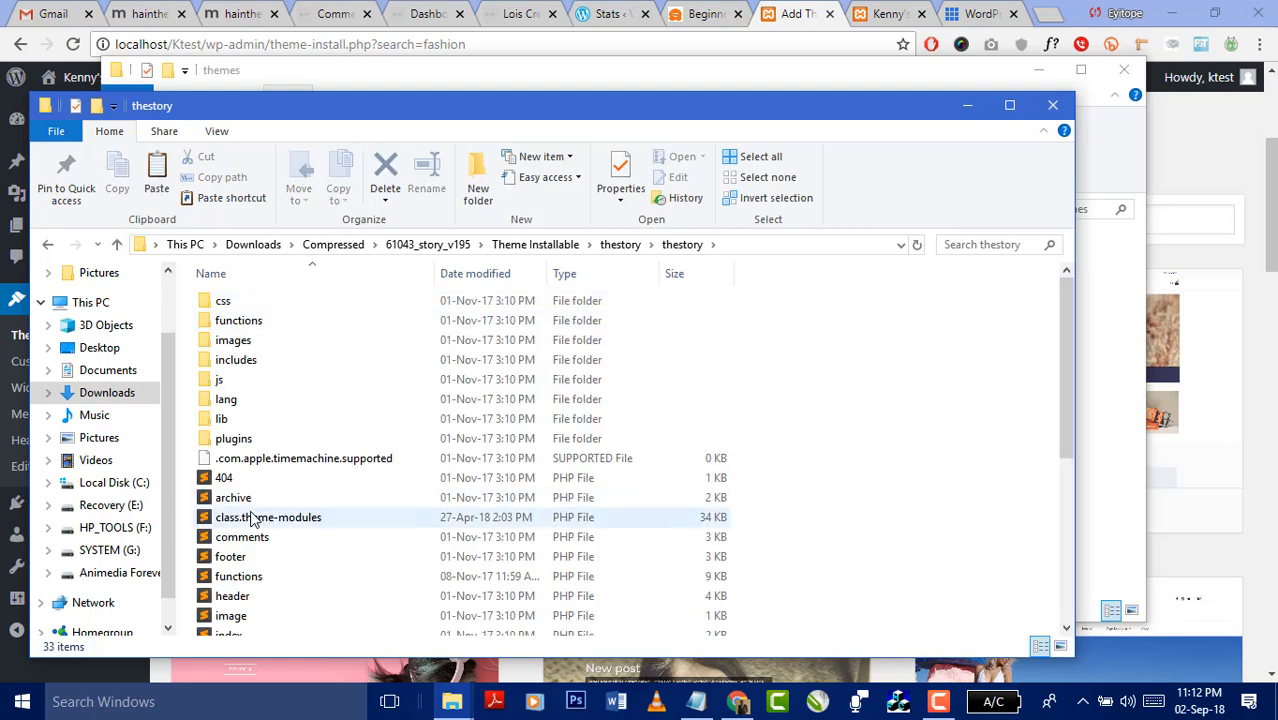
scroll(274, 519, down, 4)
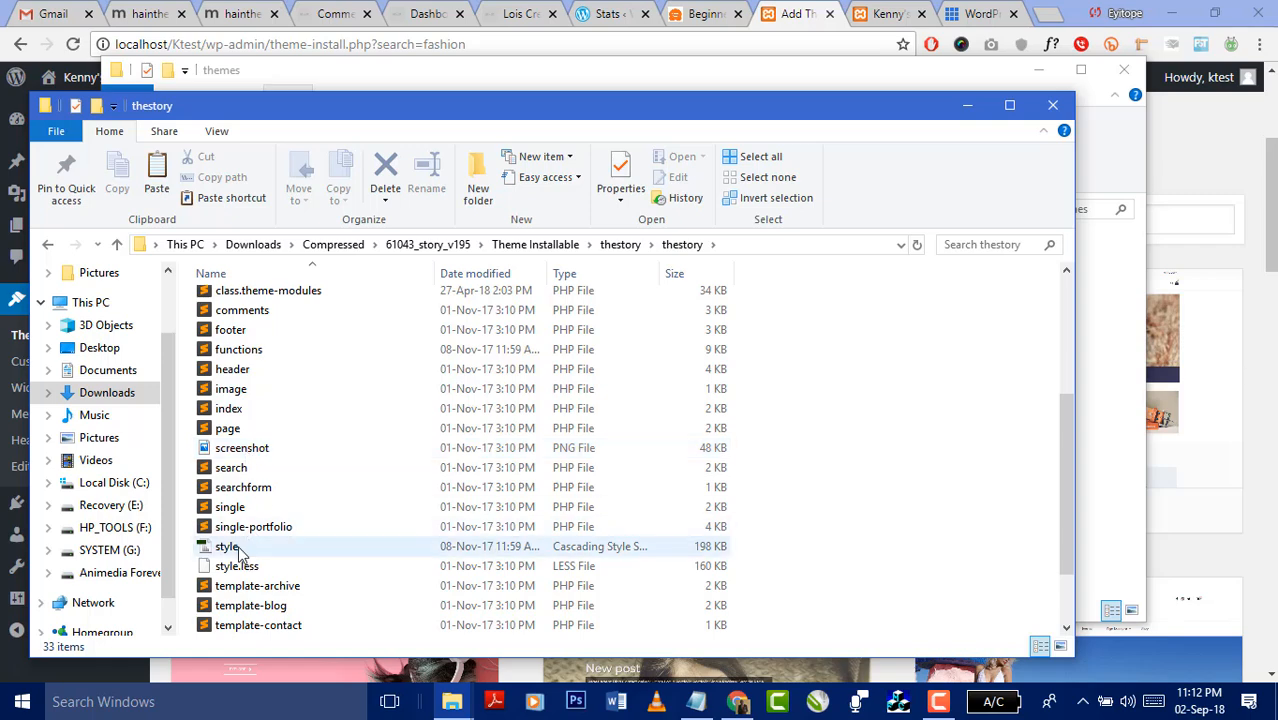
scroll(240, 552, up, 4)
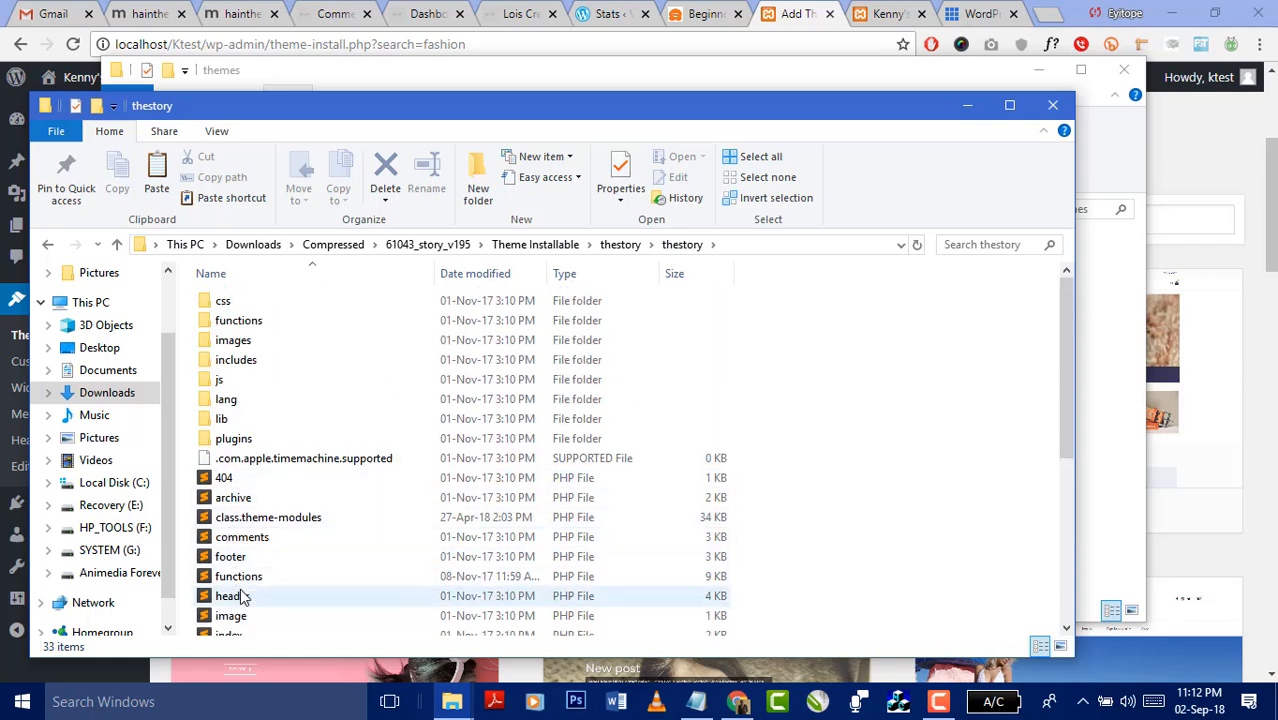
scroll(252, 568, down, 2)
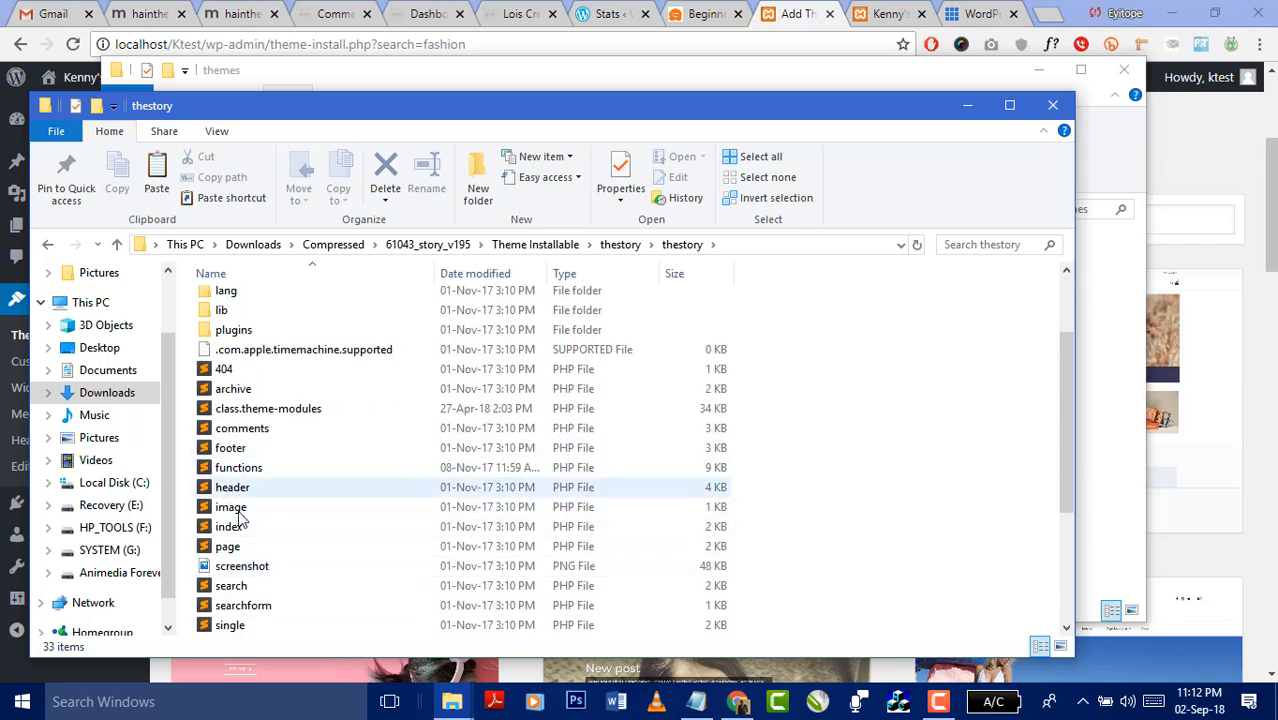
click(618, 246)
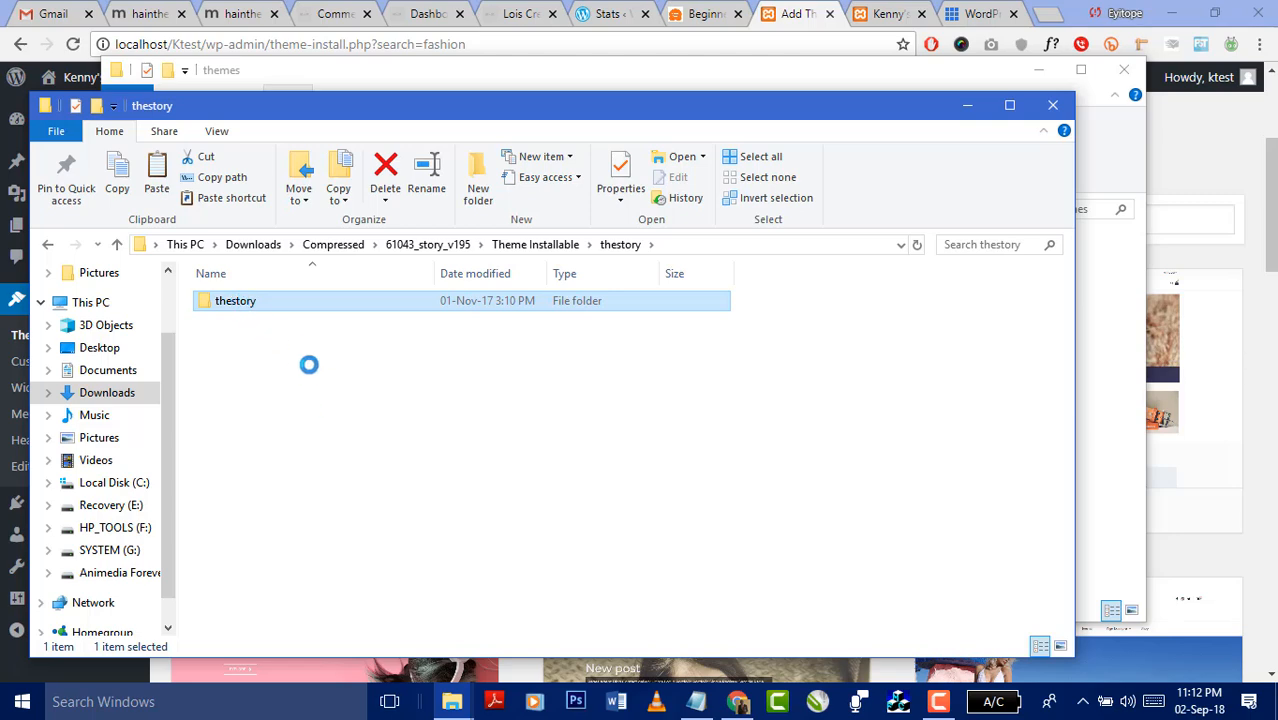
- Compress the inner thestory folder into a ZIP file with the default name
right_click(257, 301)
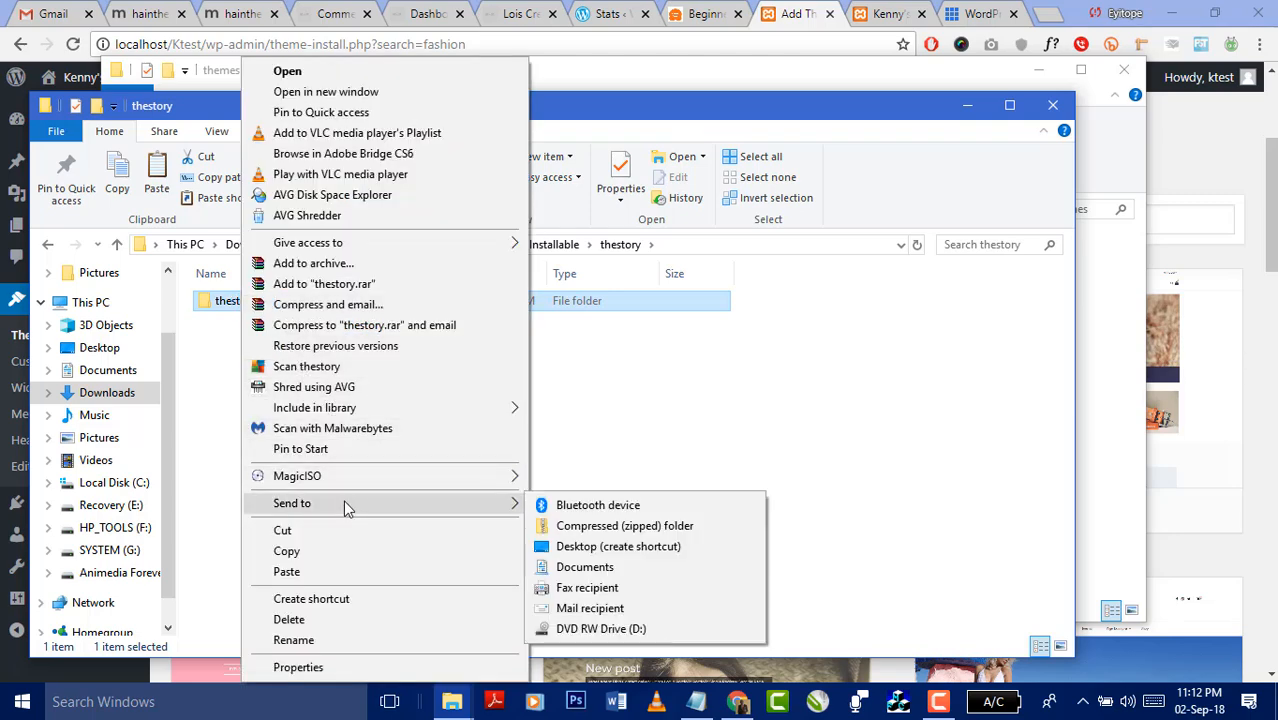
mouse_move(352, 505)
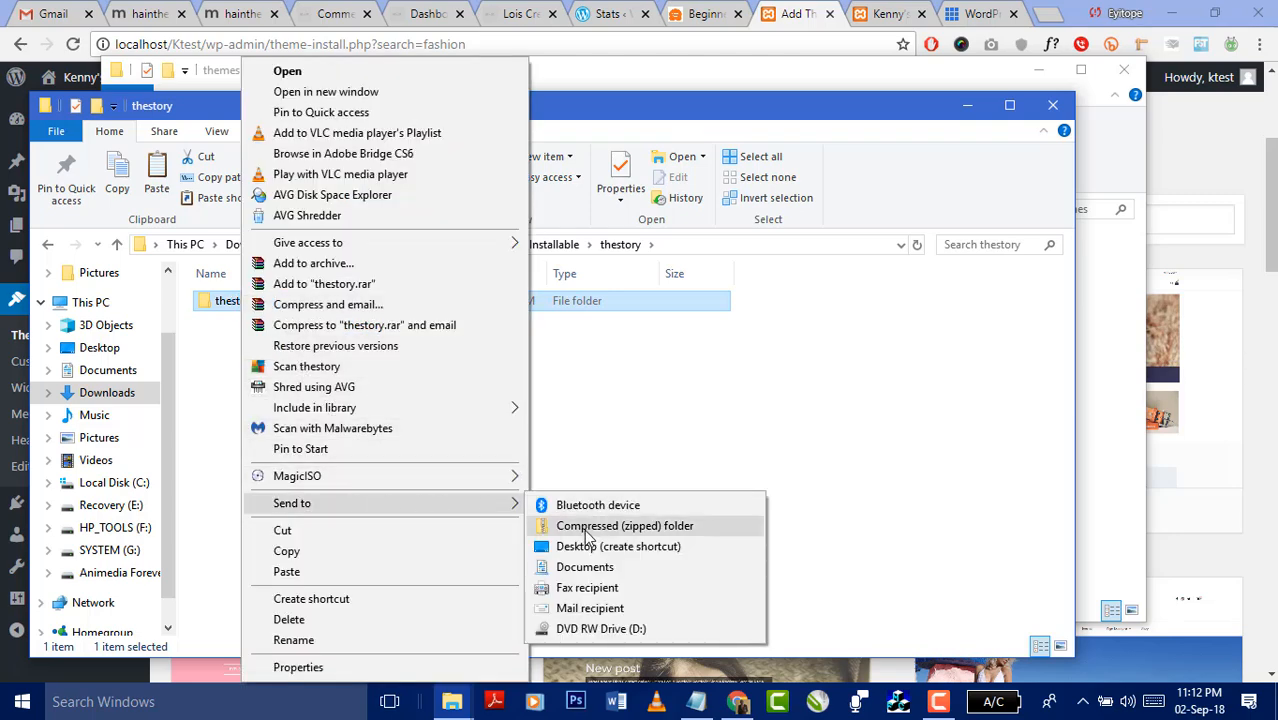
click(584, 529)
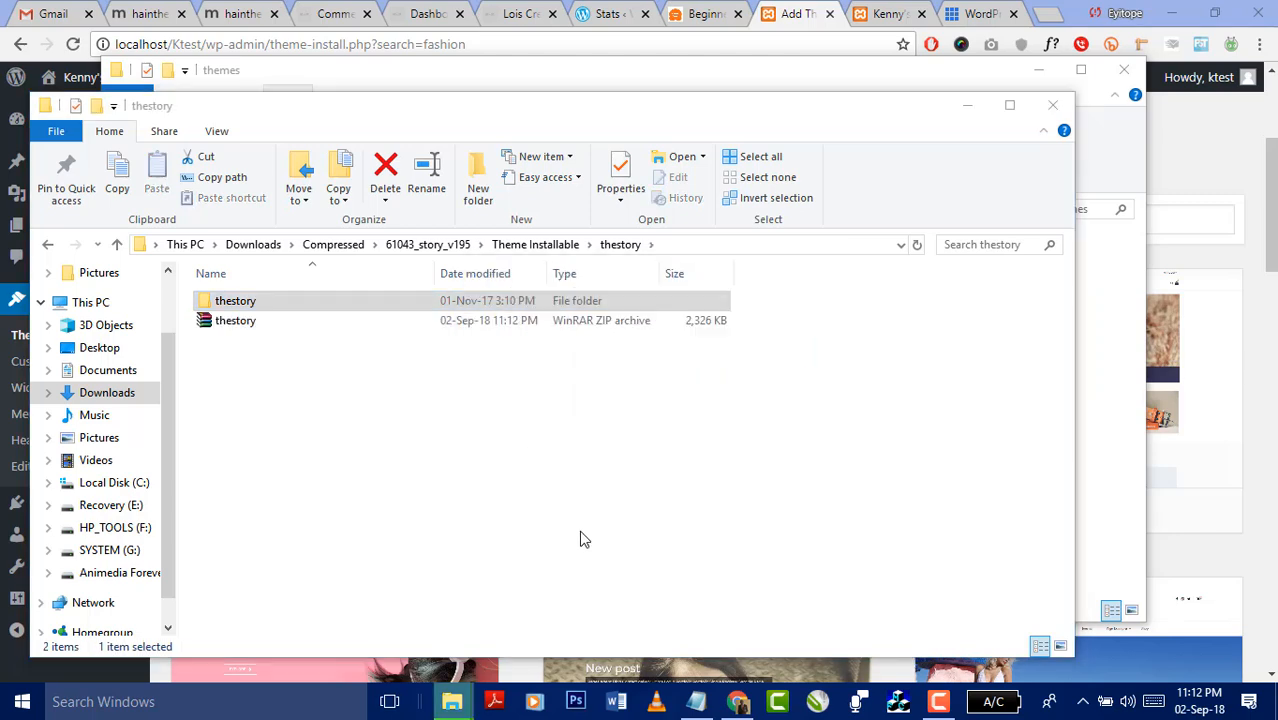
click(579, 537)
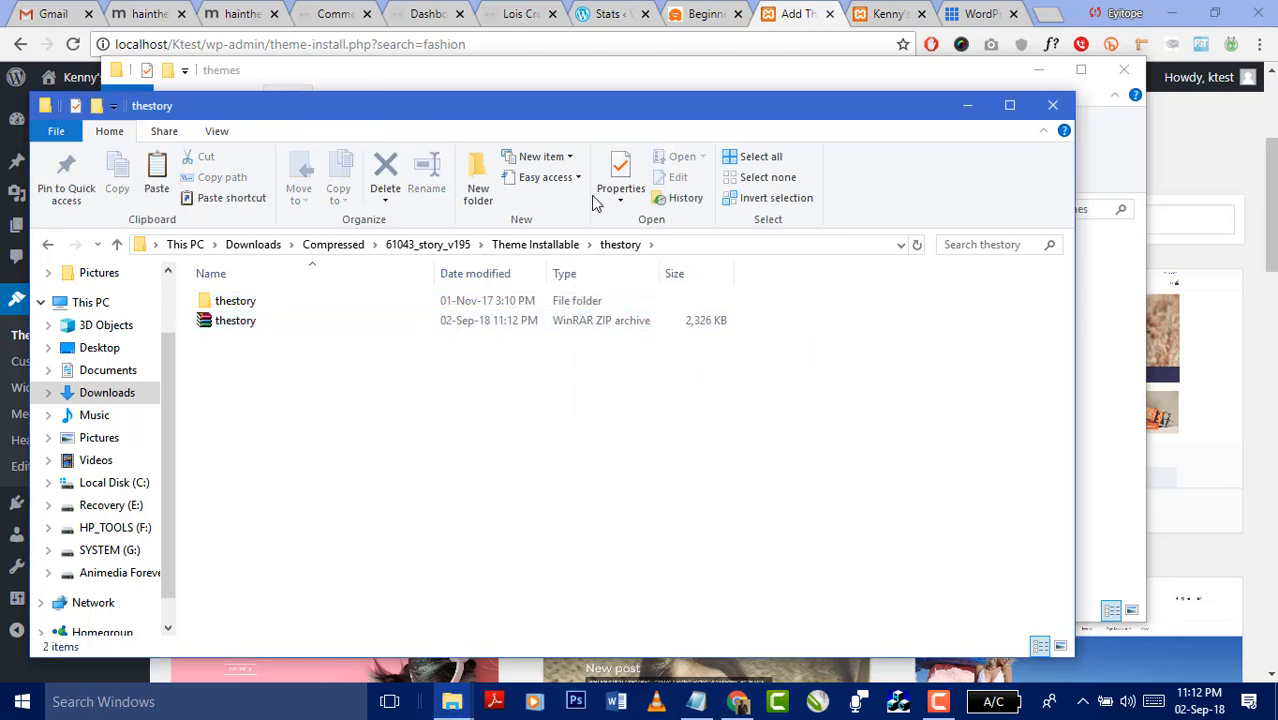
- Move the thestory folder into the Ktest site's wp-content\themes folder
drag(639, 108, 1068, 233)
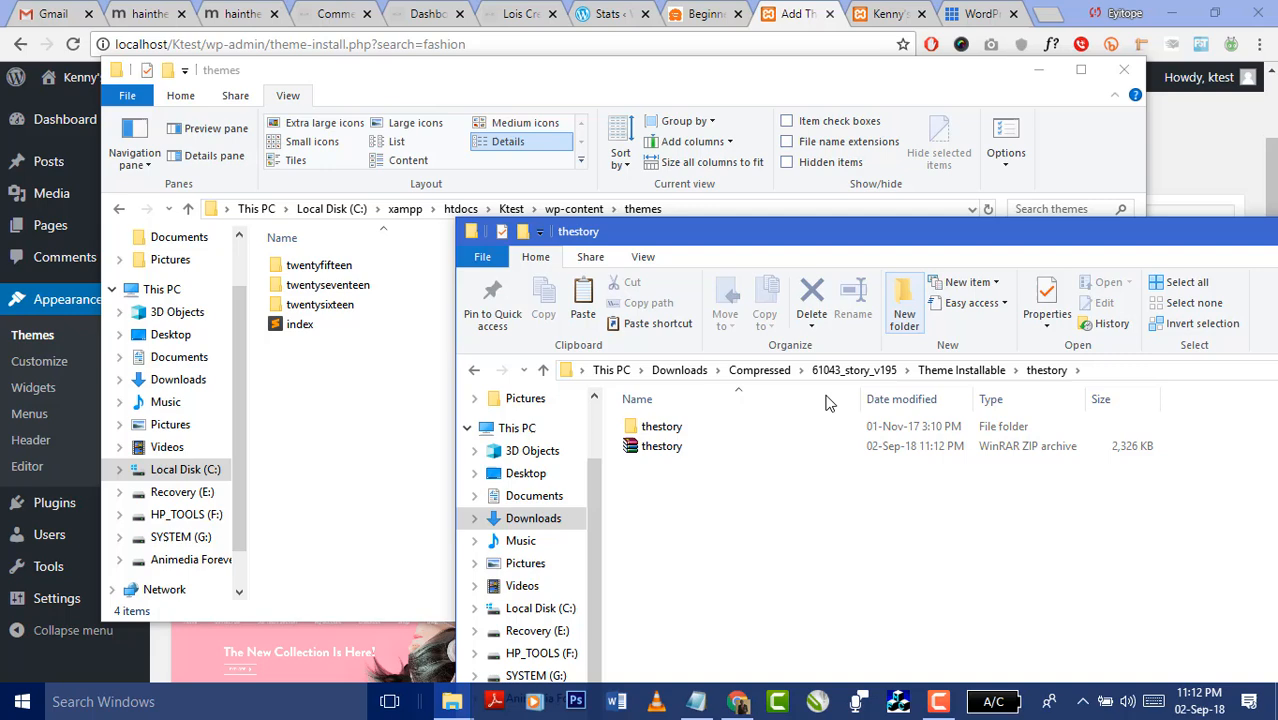
click(645, 427)
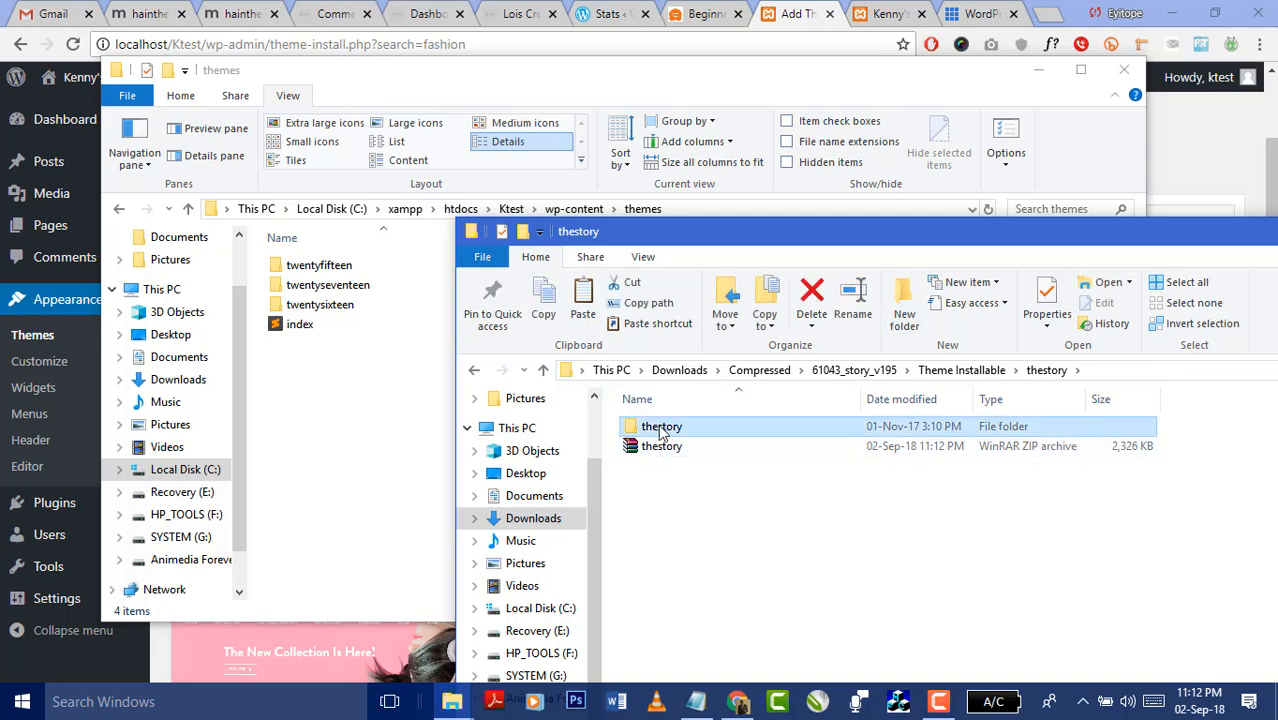
drag(660, 430, 340, 402)
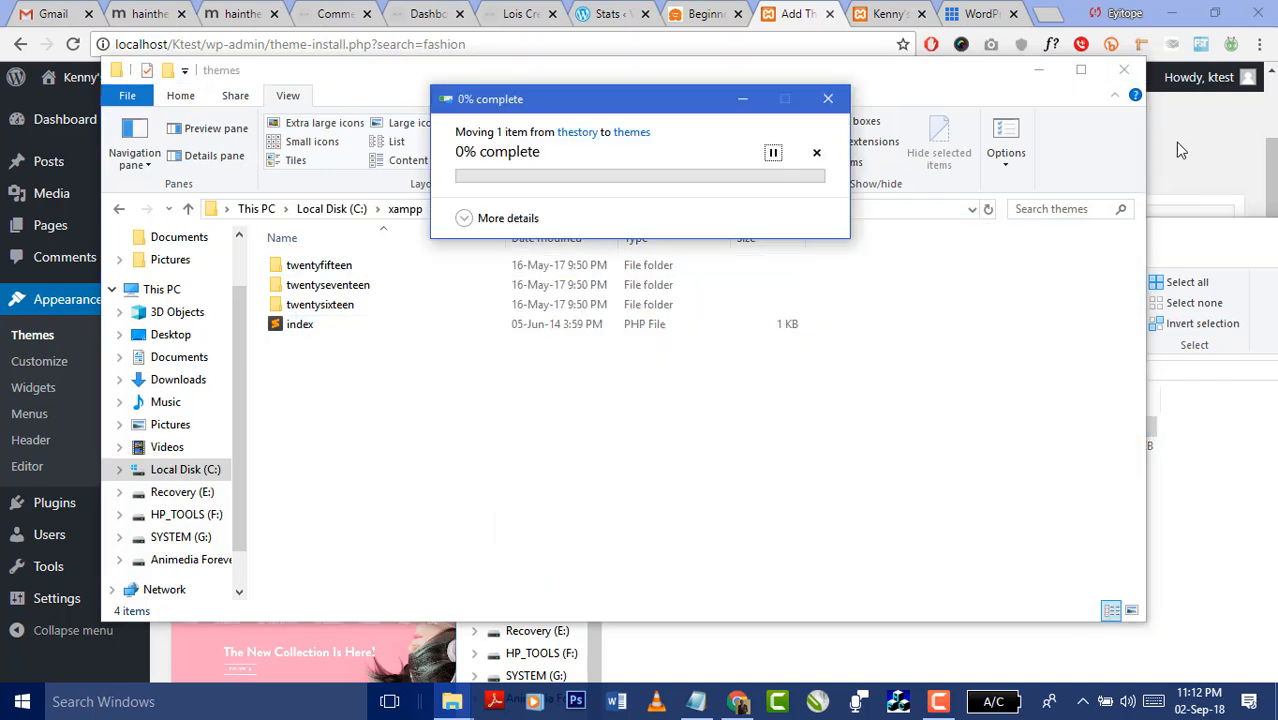
click(1191, 153)
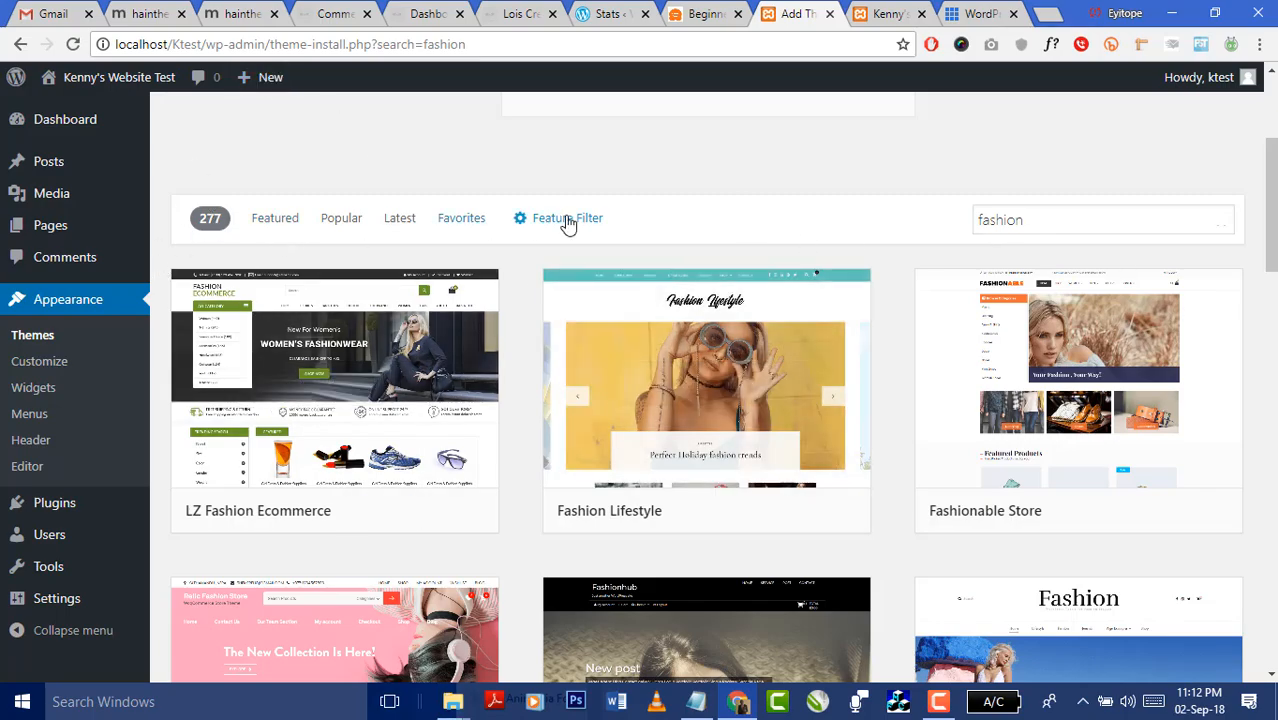
- Go to Appearance > Themes and confirm thestory sits in the themes folder
scroll(798, 322, down, 7)
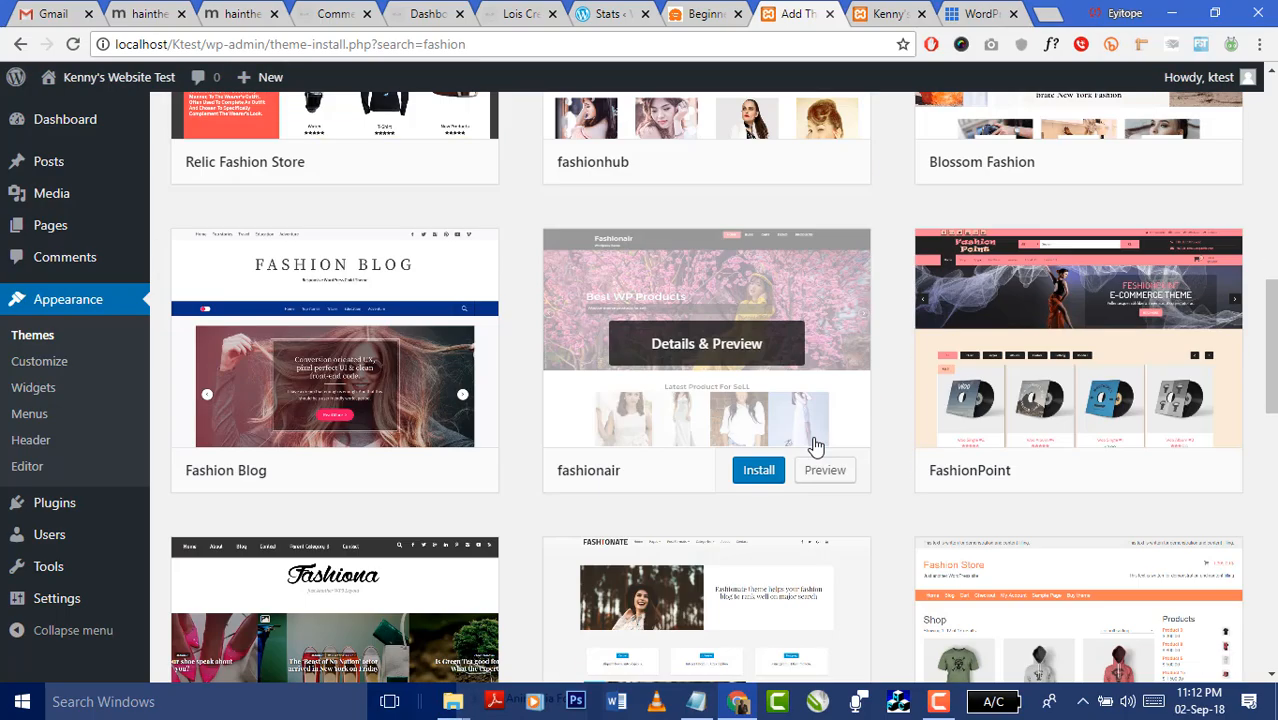
scroll(815, 445, up, 10)
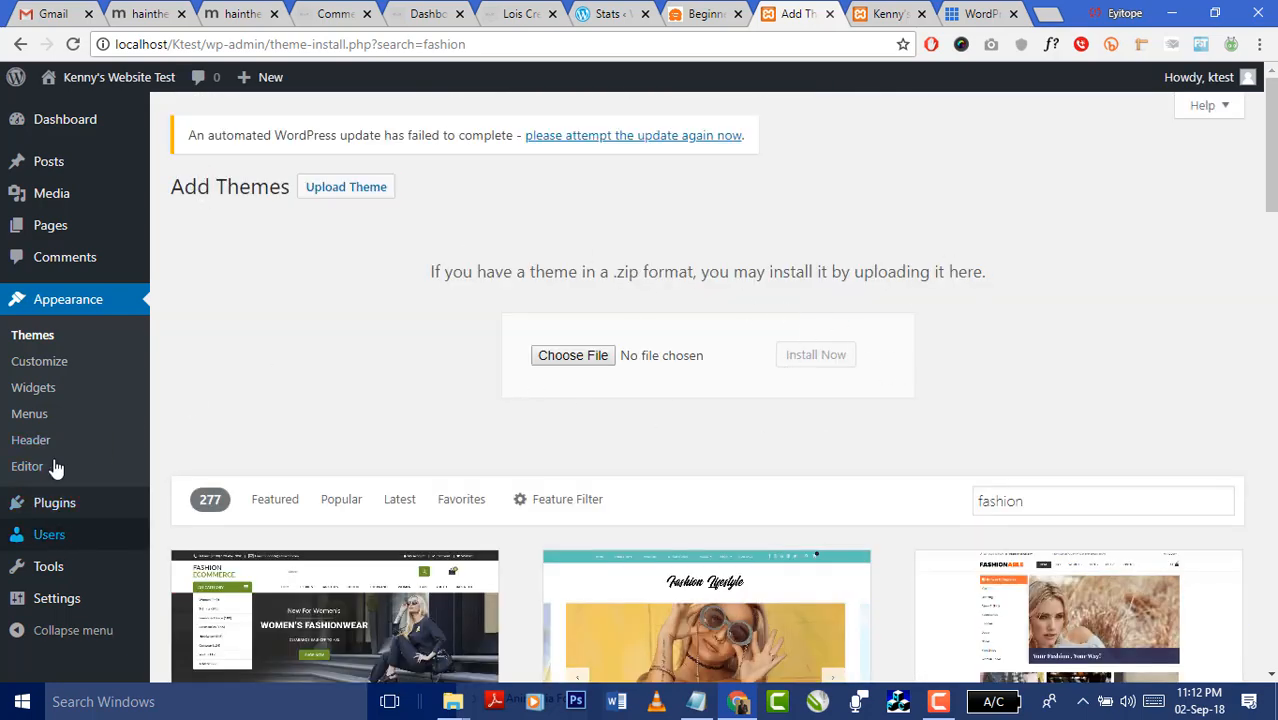
click(40, 335)
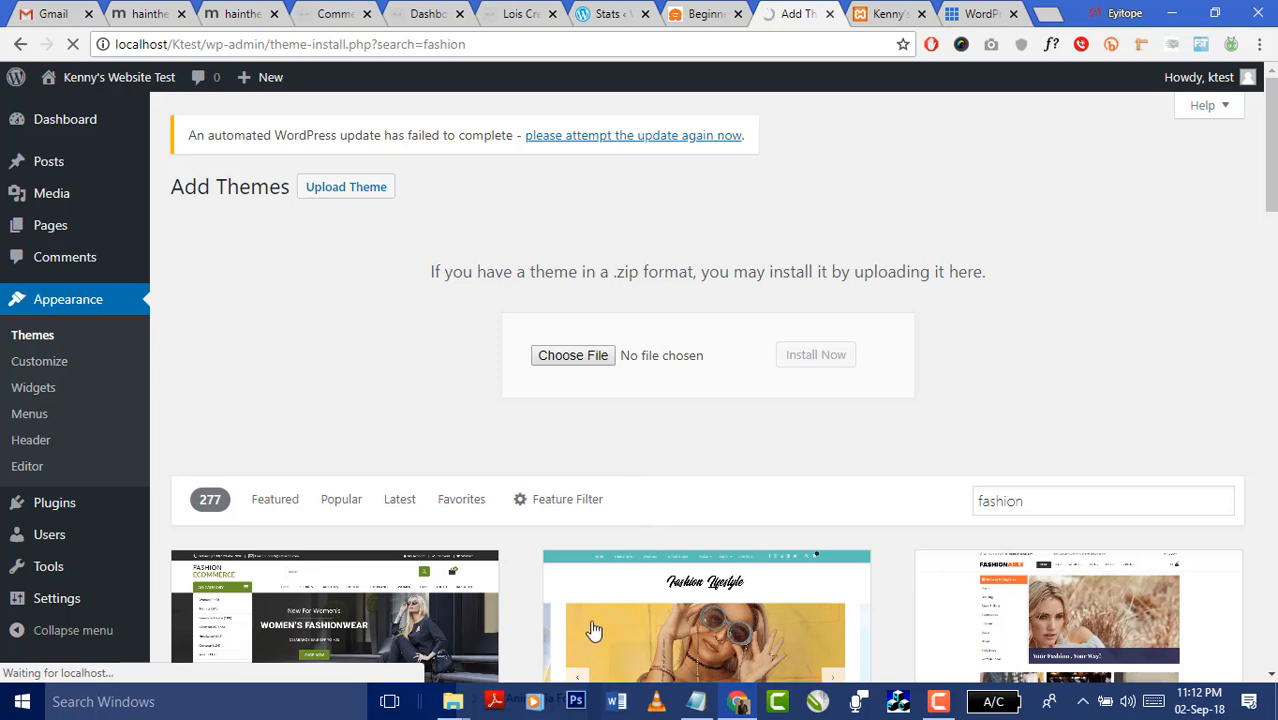
mouse_move(452, 701)
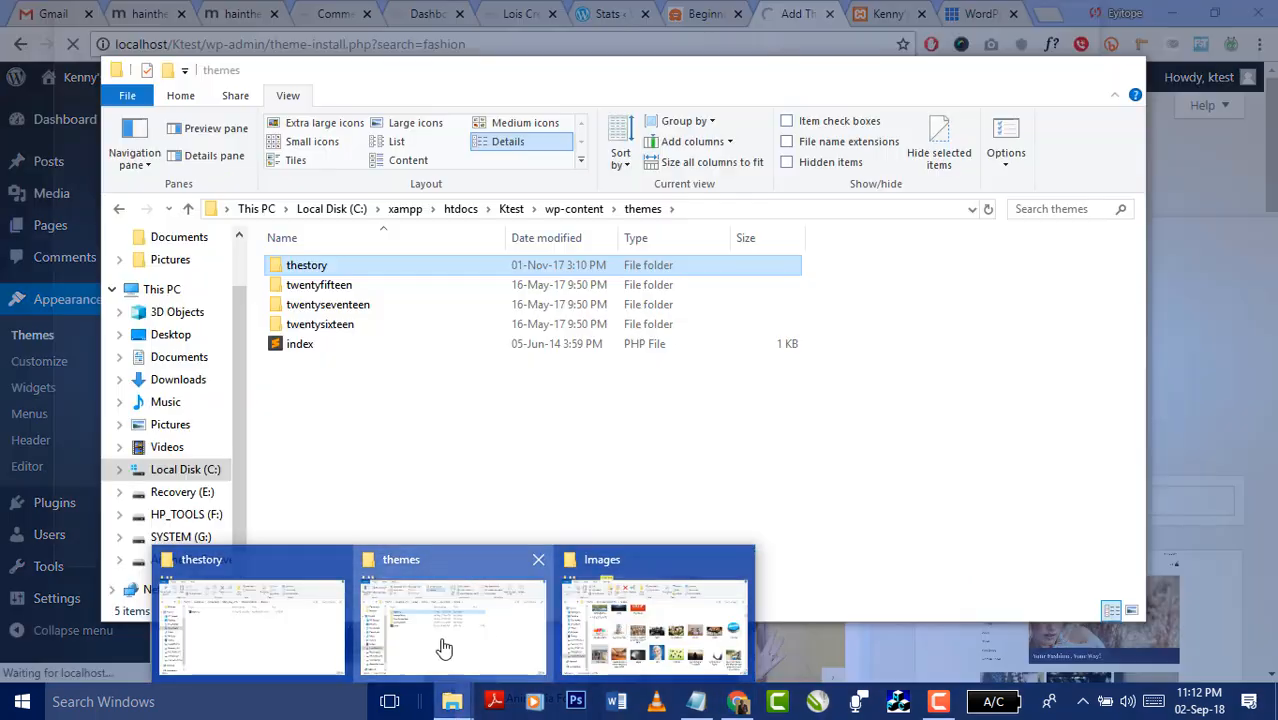
click(445, 645)
double_click(306, 267)
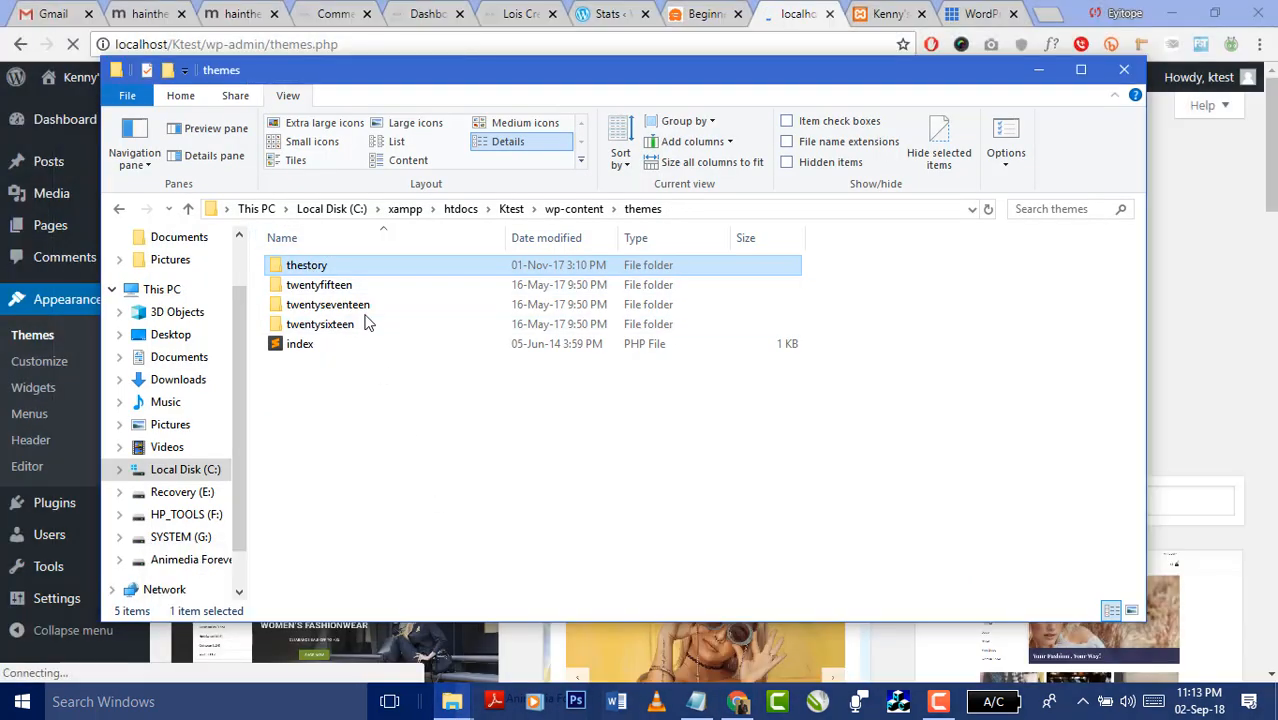
click(640, 211)
- Activate the Story theme from the WordPress Themes page
click(1246, 185)
mouse_move(670, 432)
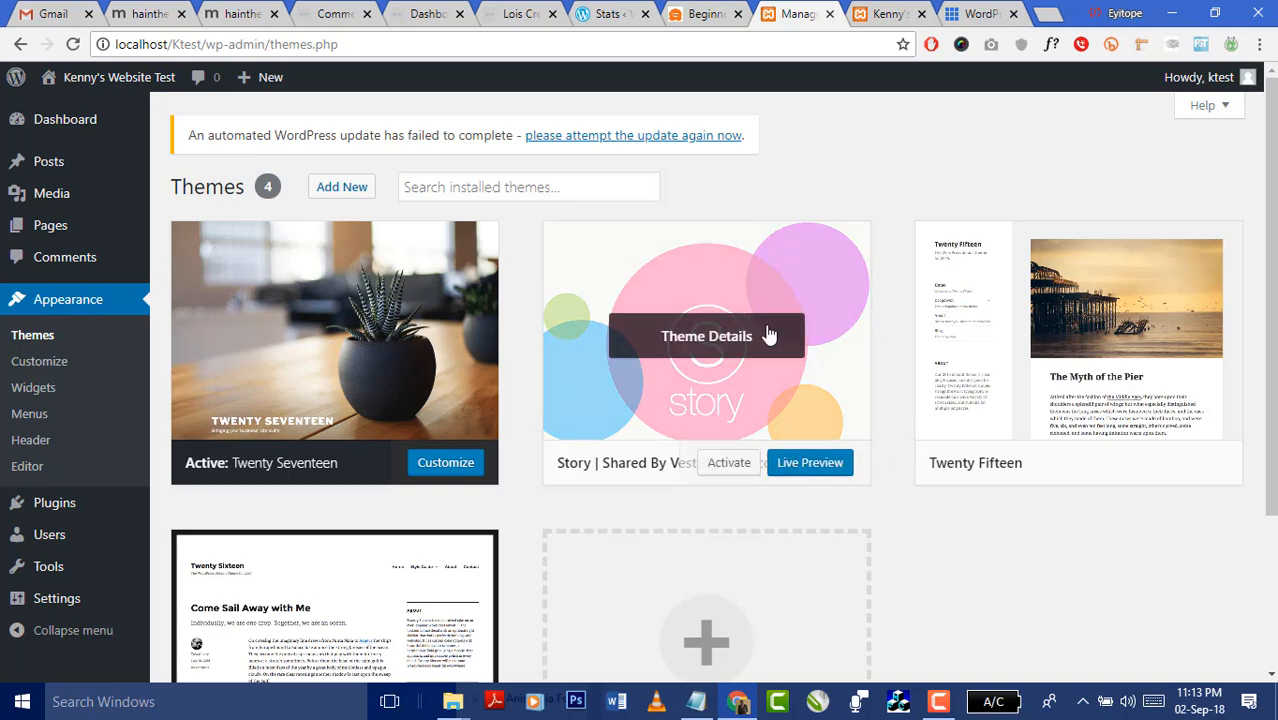
click(729, 465)
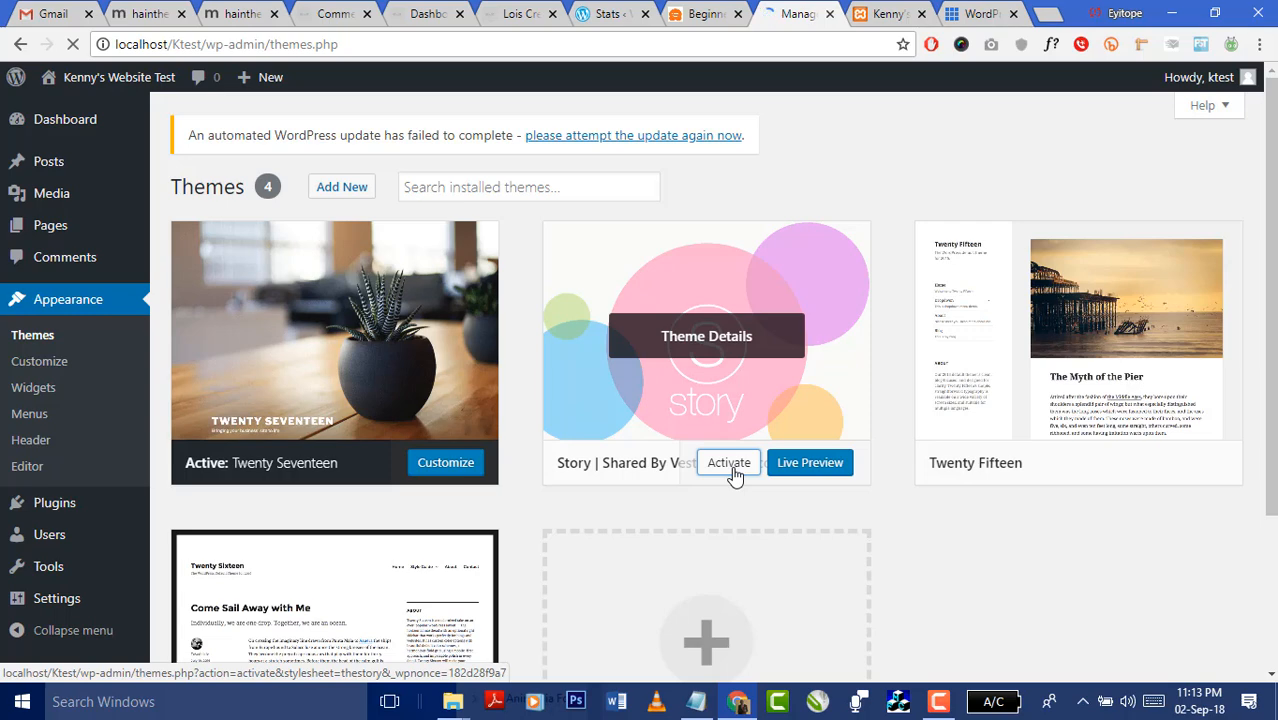
- Search 'the story wordpress theme' in a new tab and open Pexeto's Story demo site
click(1060, 13)
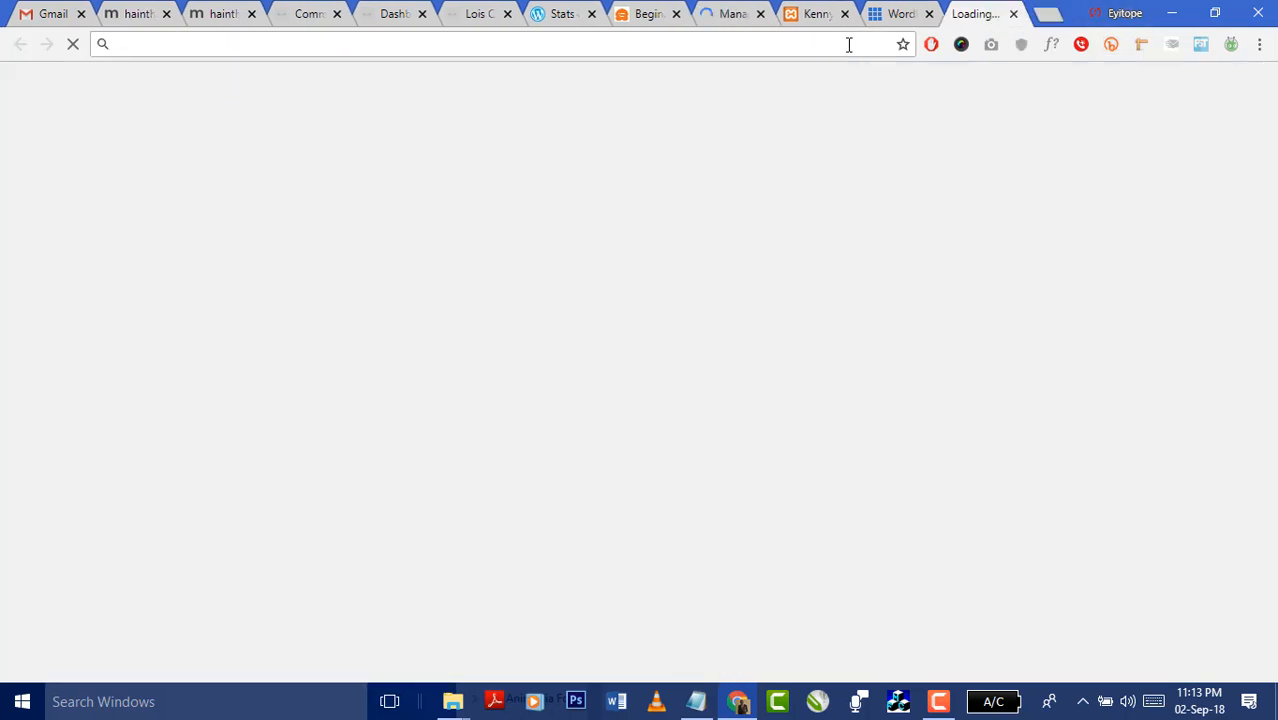
text(the story wor)
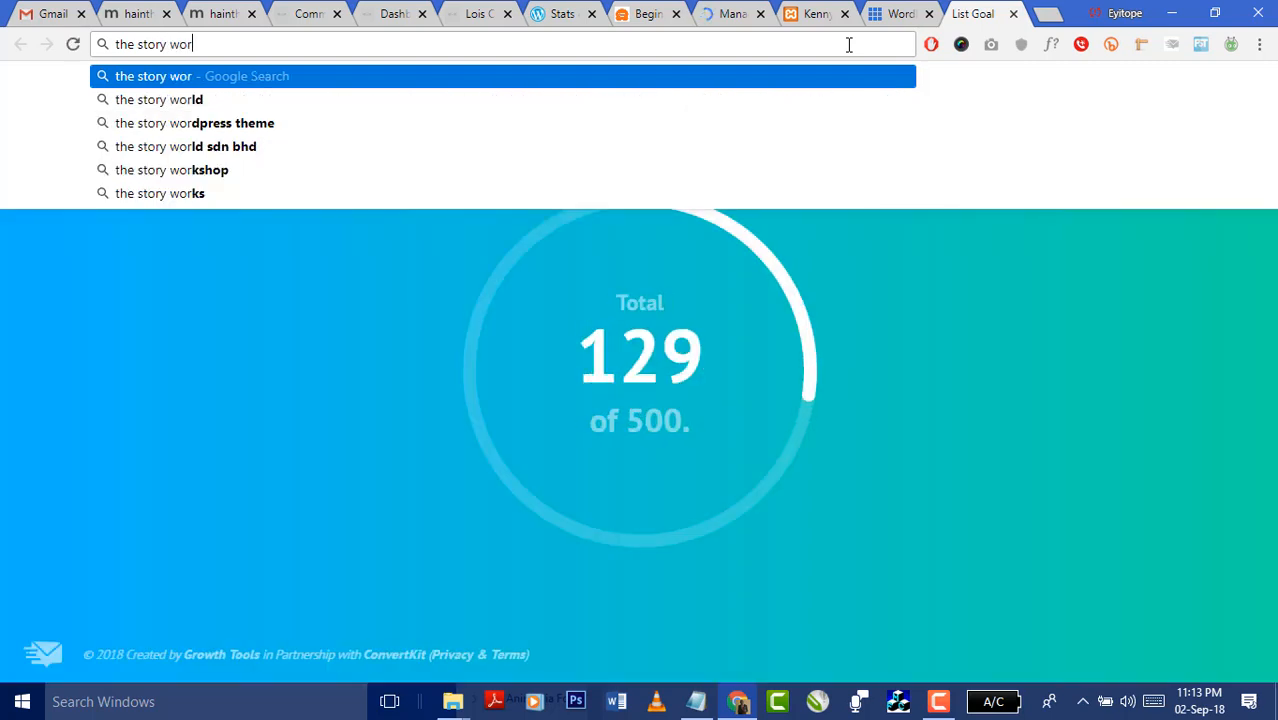
text(dpress them)
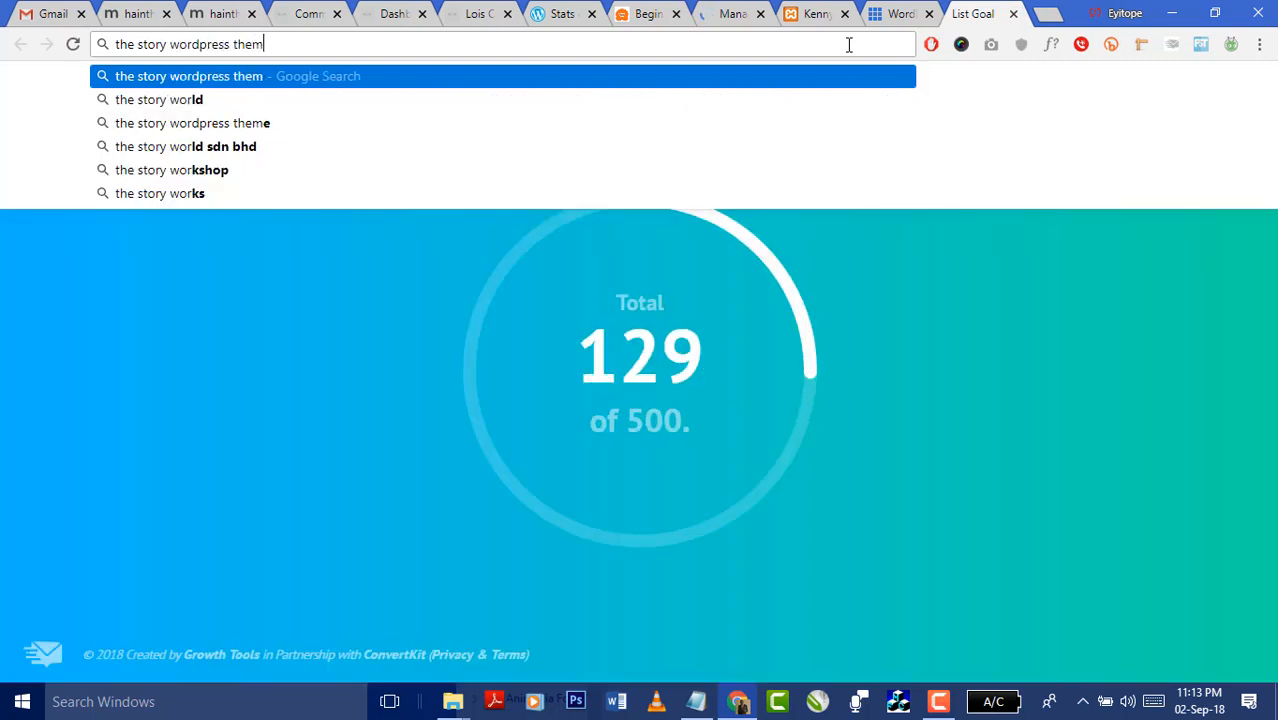
text(e)
key(Return)
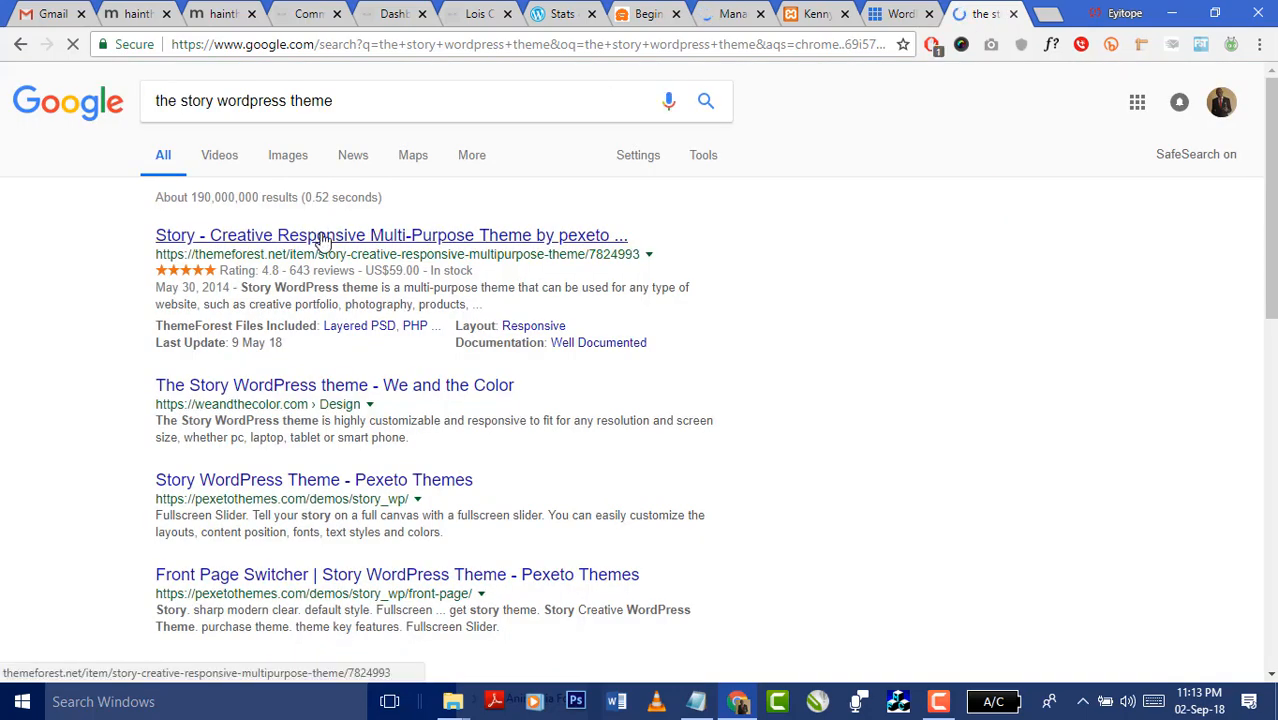
click(304, 483)
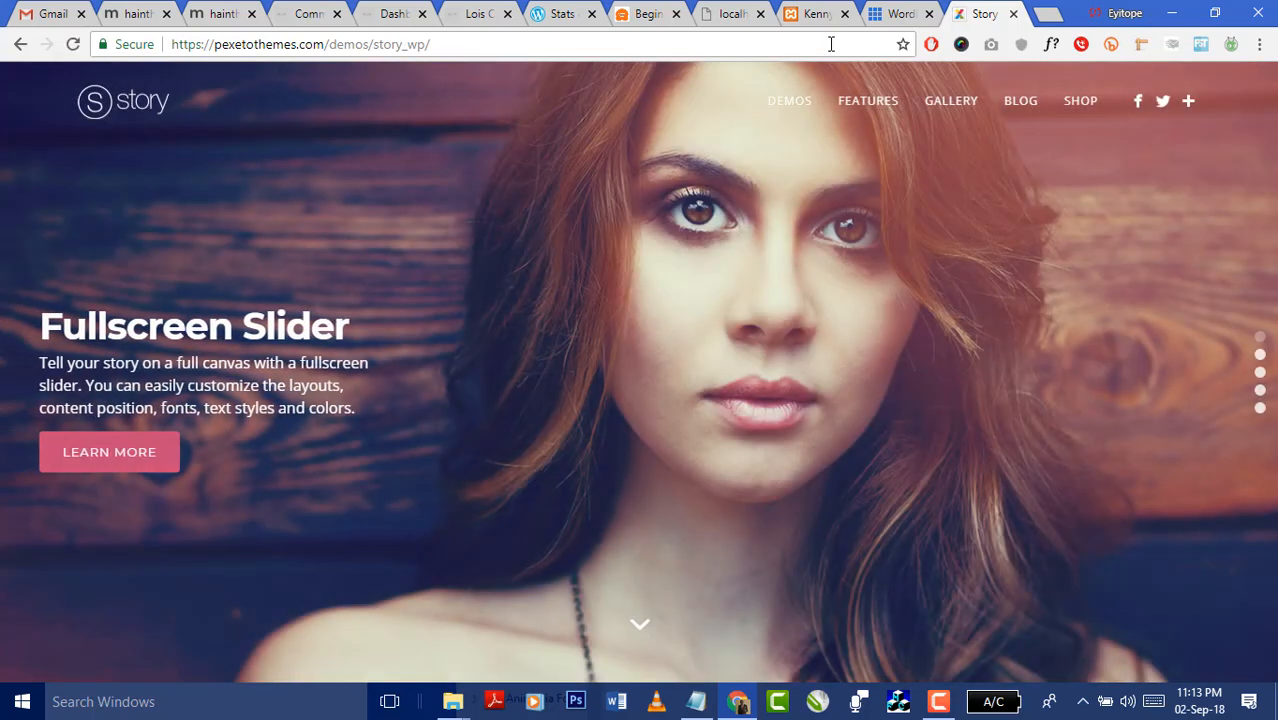
- Step the Story demo slider through slides 2–5 to the boxer 'Are You Ready?' slide
mouse_move(805, 112)
scroll(650, 615, down, 1)
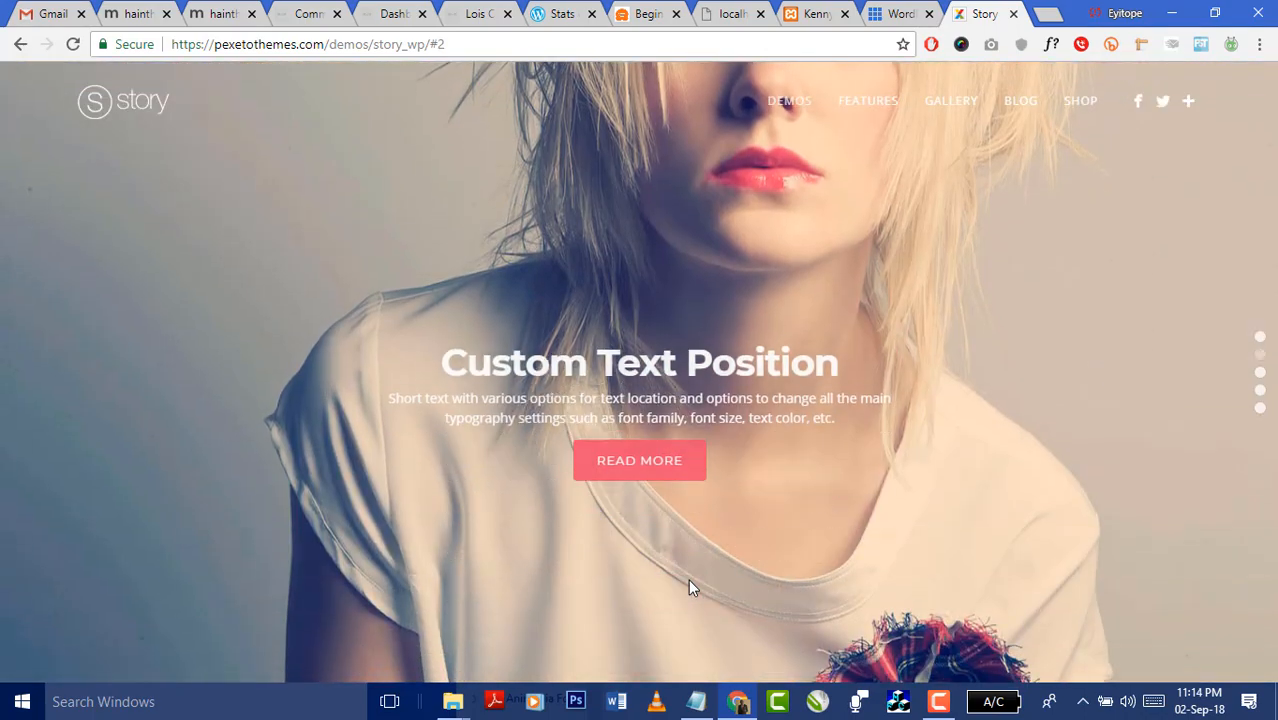
scroll(688, 579, down, 1)
scroll(715, 527, down, 1)
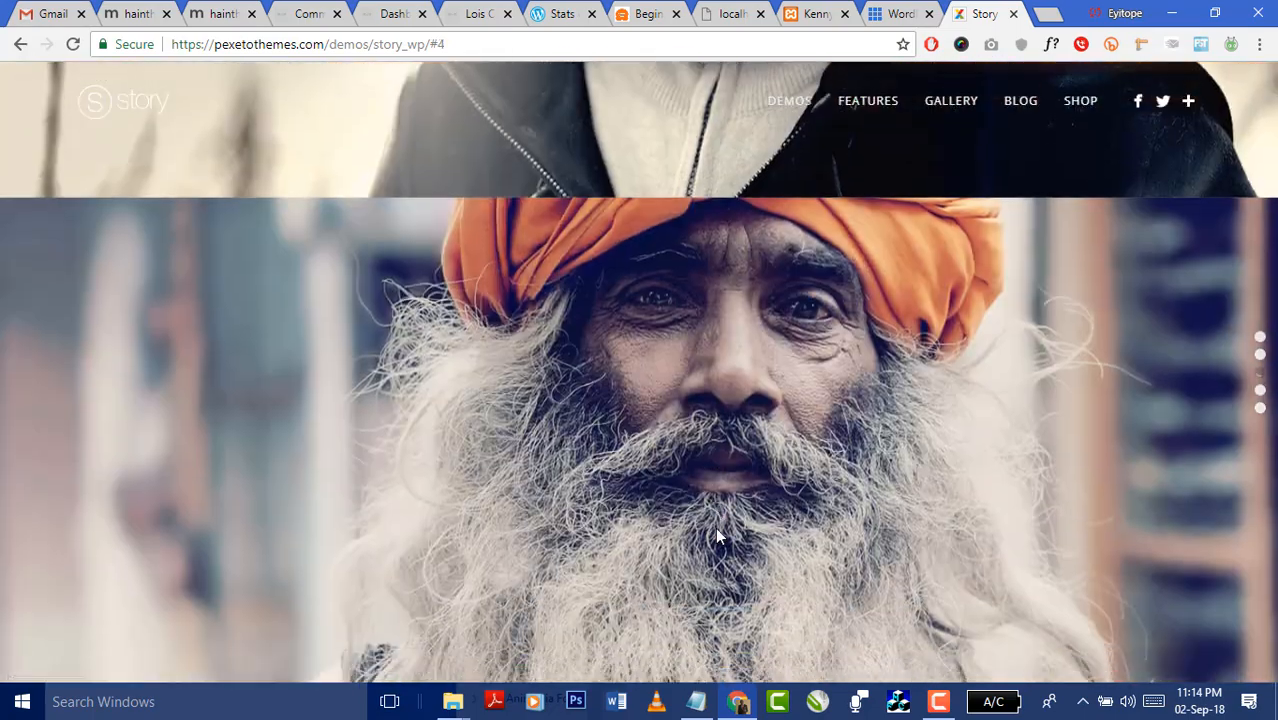
scroll(715, 530, down, 1)
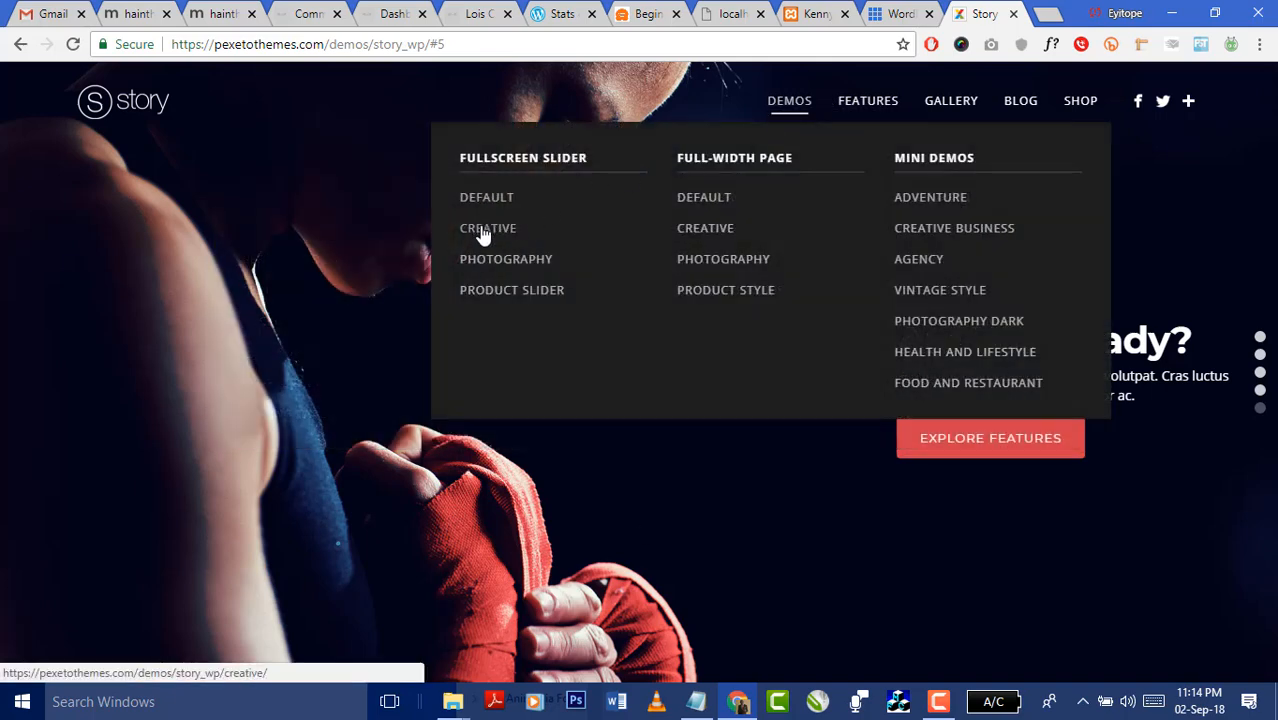
- Start loading the Creative slider demo, then move across the Bluehost and Ktest tabs to the themes admin page
click(483, 233)
click(875, 16)
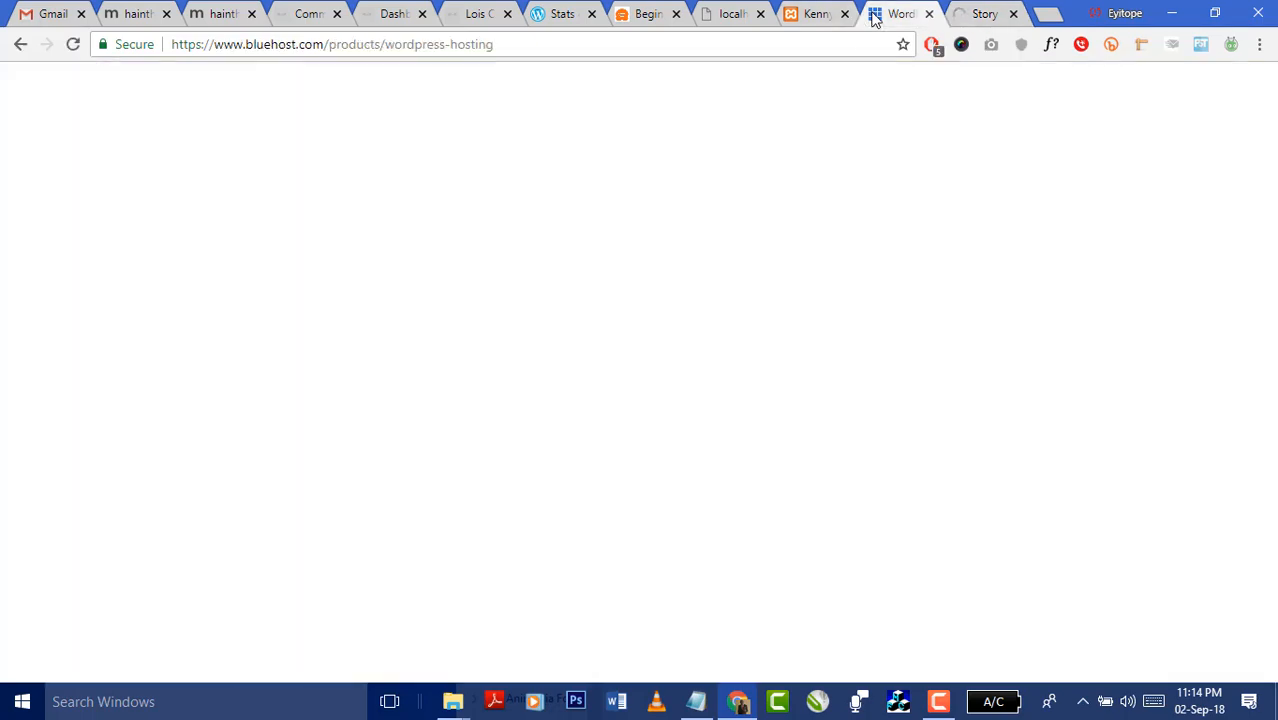
click(803, 16)
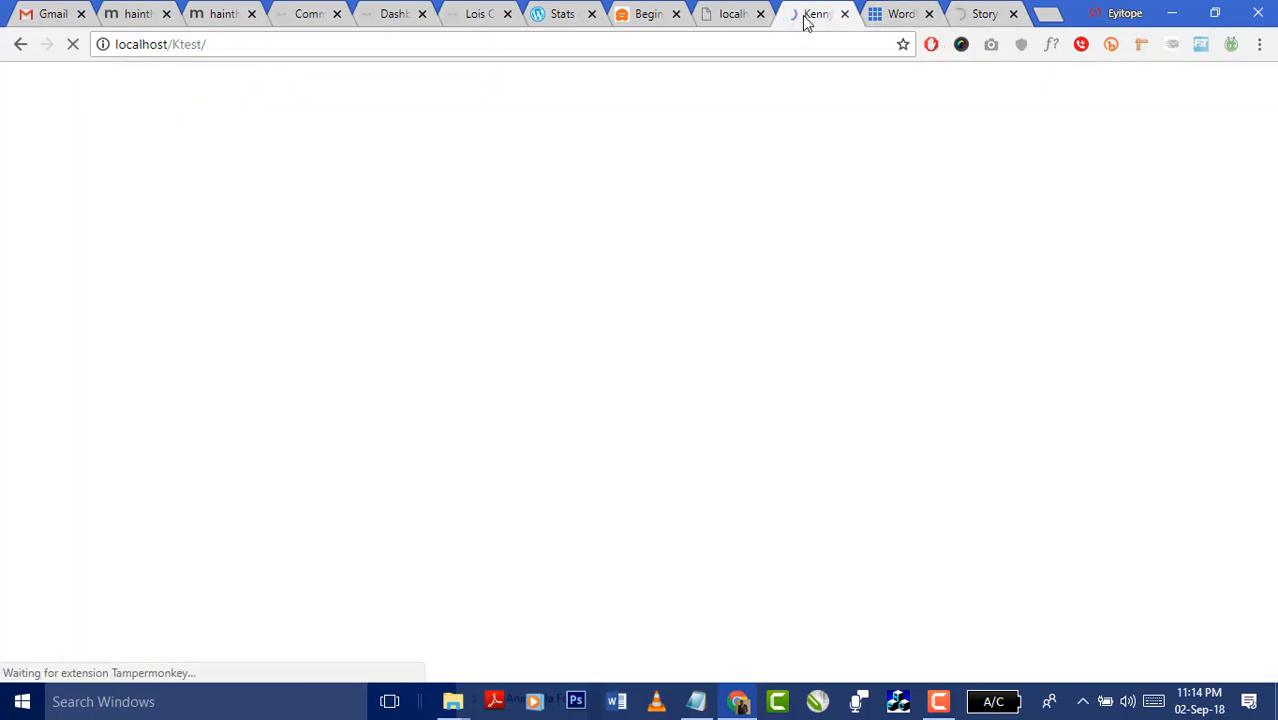
click(736, 18)
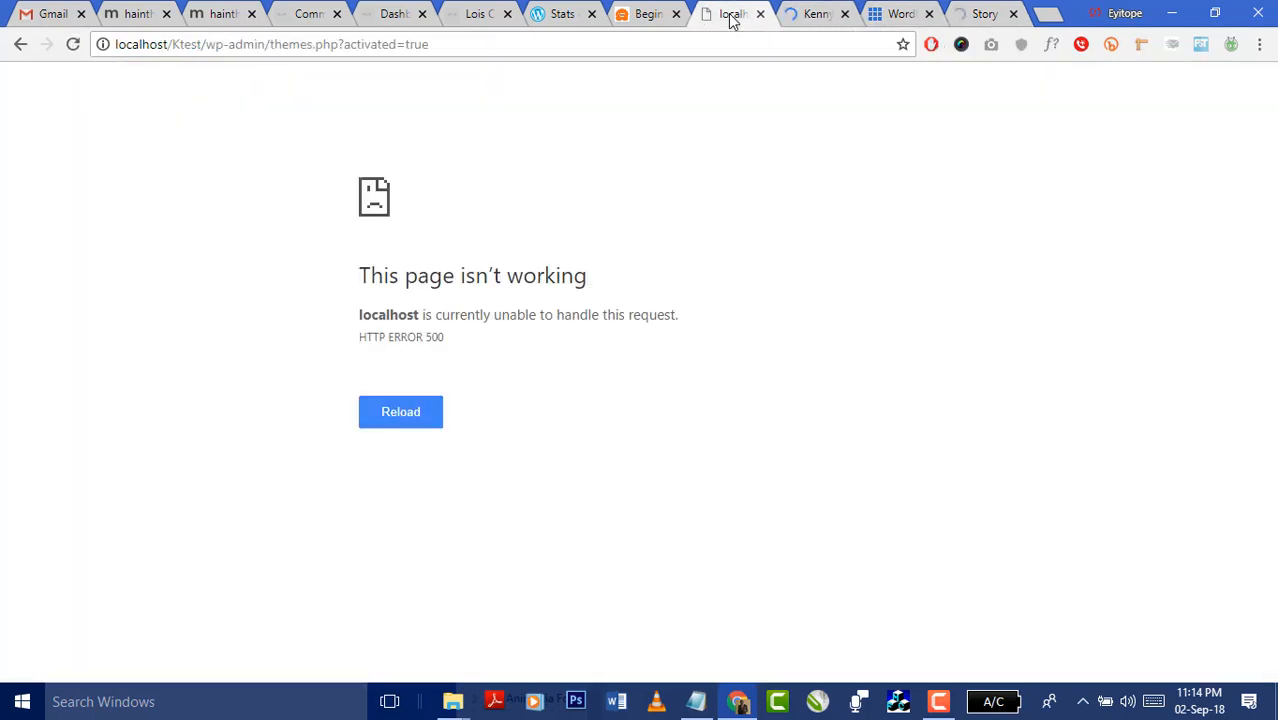
- Reload themes.php, which still shows HTTP ERROR 500, check Kenny's Website Test, then return
click(553, 40)
key(Return)
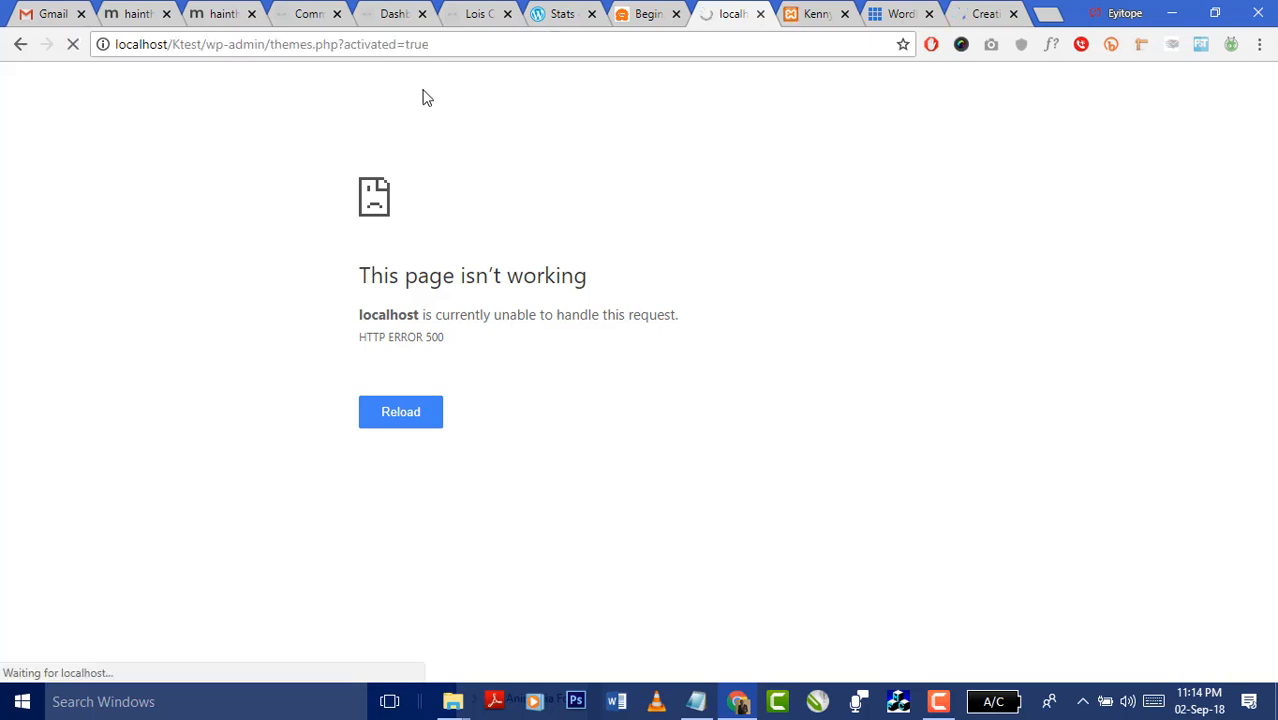
click(803, 20)
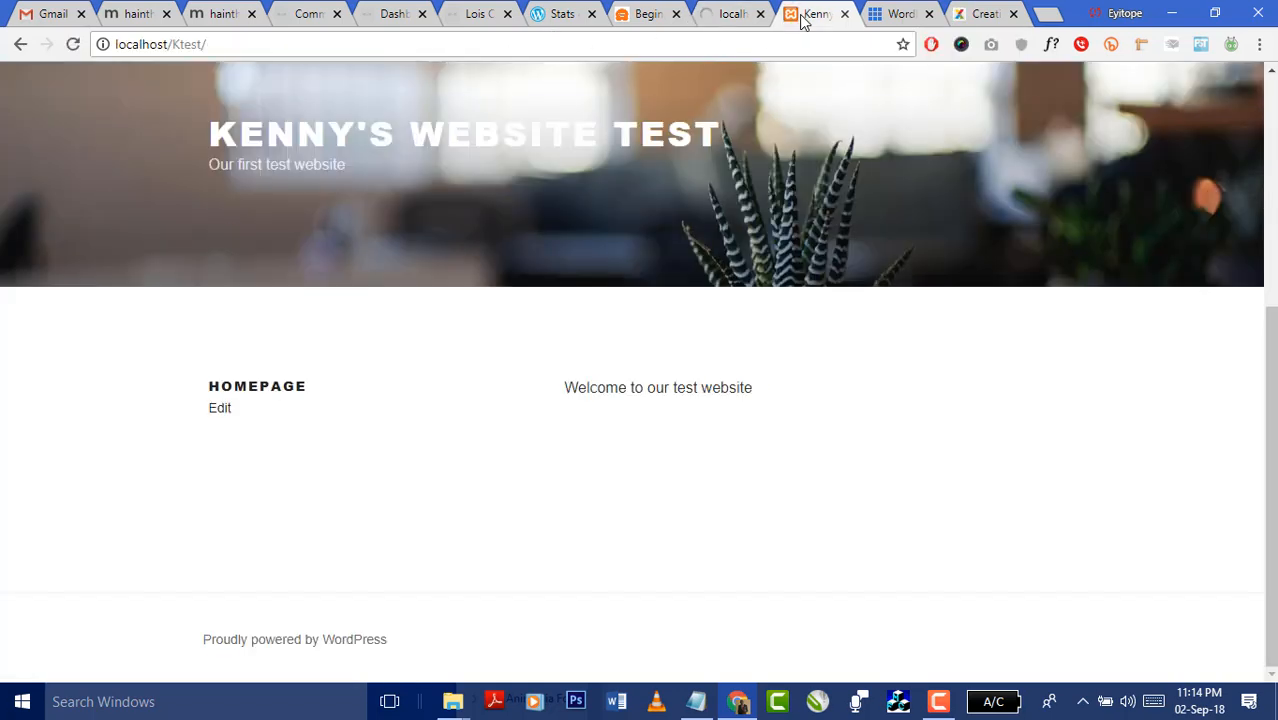
scroll(765, 265, up, 4)
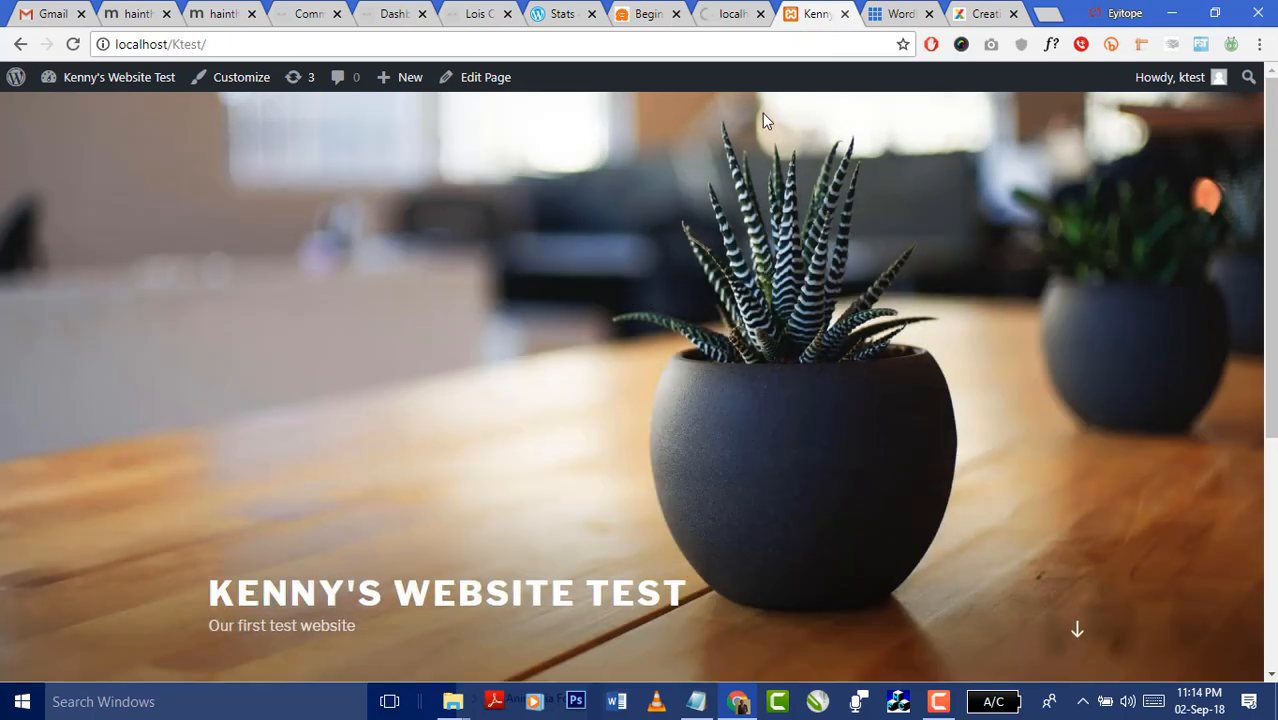
click(733, 13)
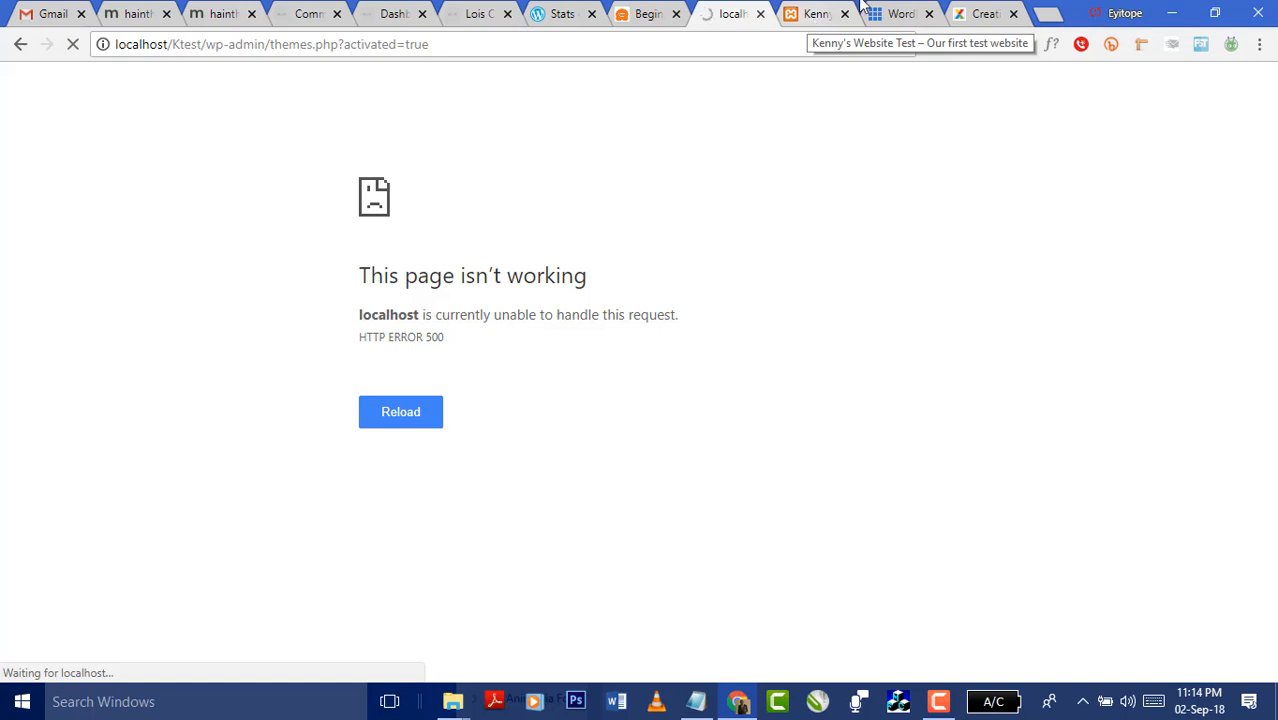
- Scroll through the Creative demo's sections, then choose DEMOS > AGENCY
click(975, 13)
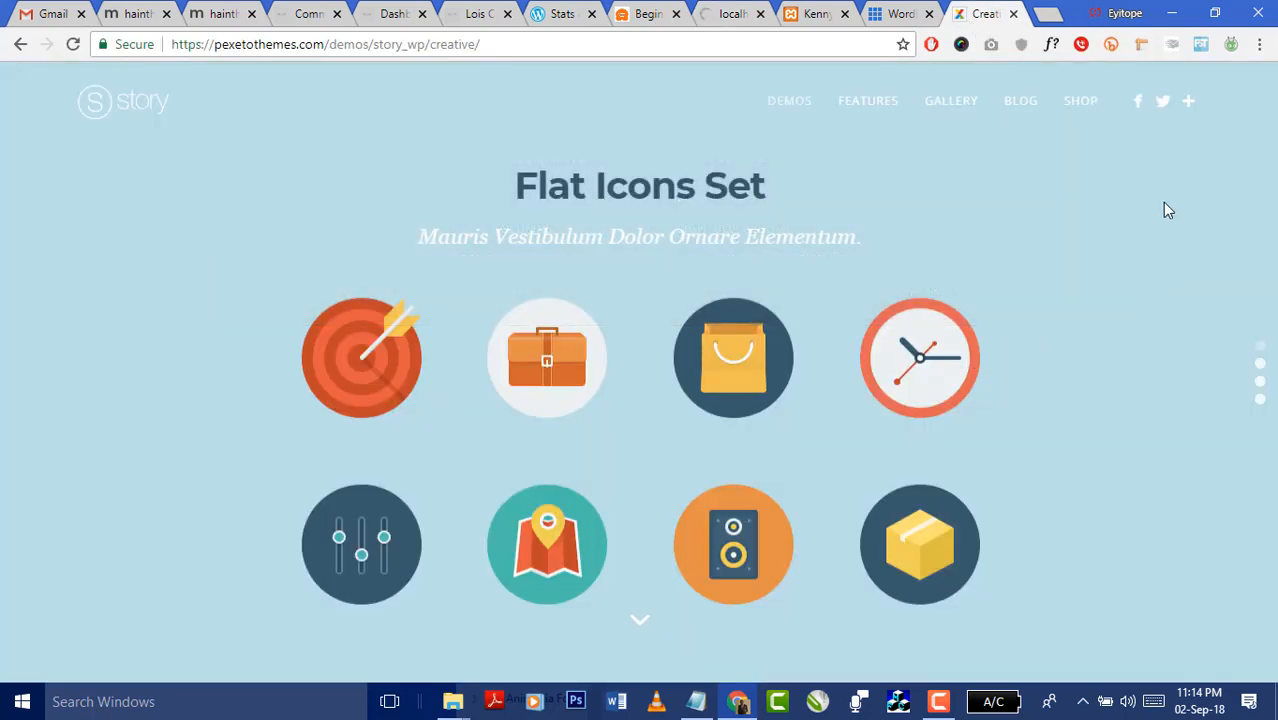
scroll(1124, 255, down, 1)
scroll(960, 405, down, 1)
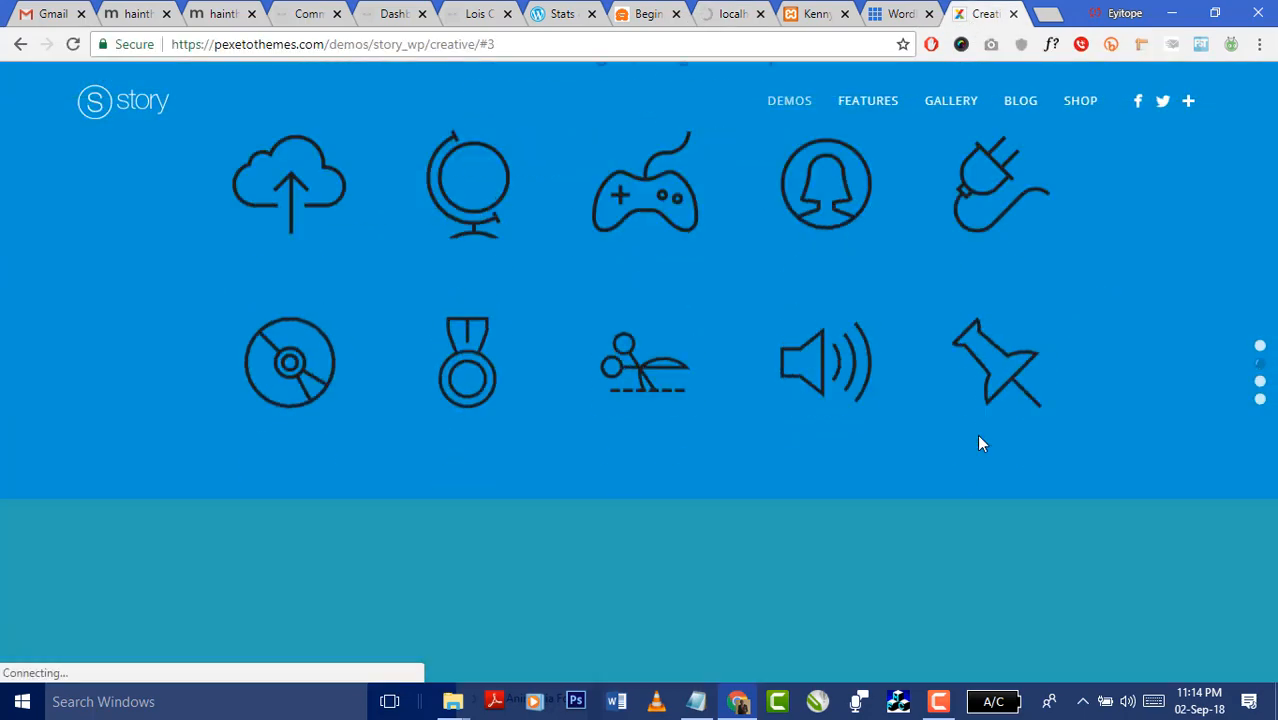
mouse_move(789, 117)
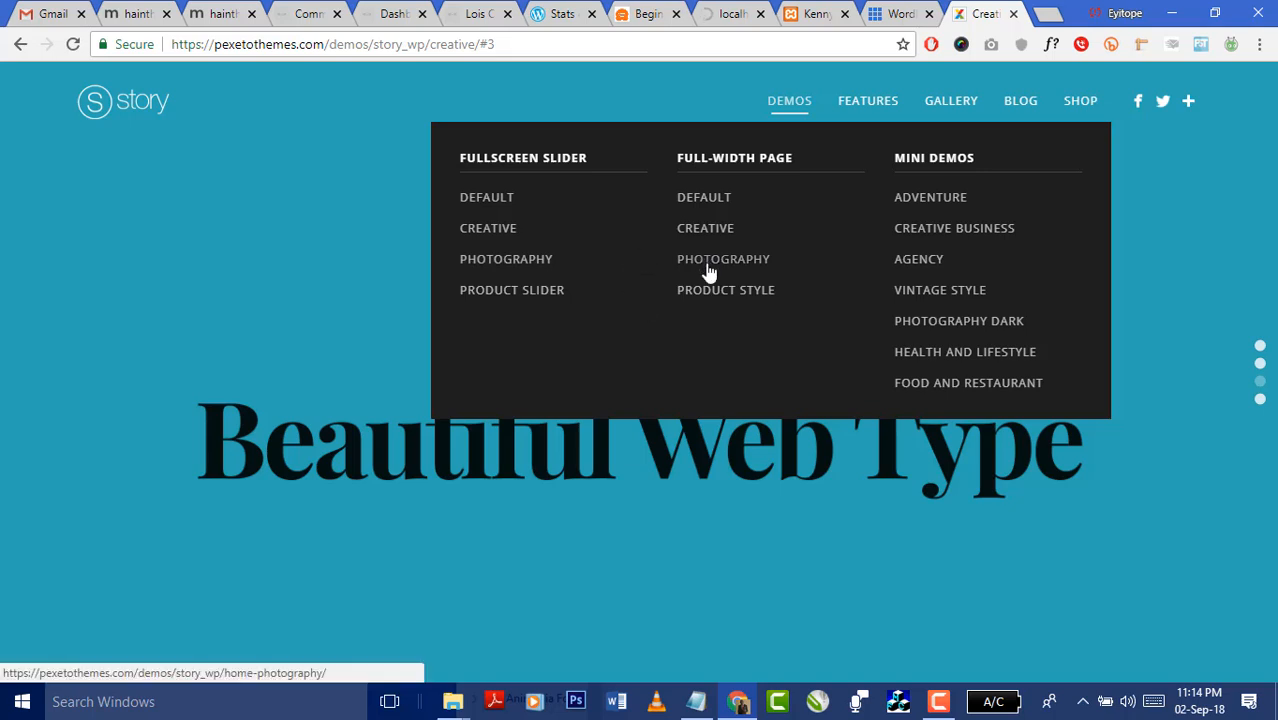
click(916, 266)
- Glance at the Ktest site, admin error and Bluehost tabs, then return to the loading Agency demo
click(815, 14)
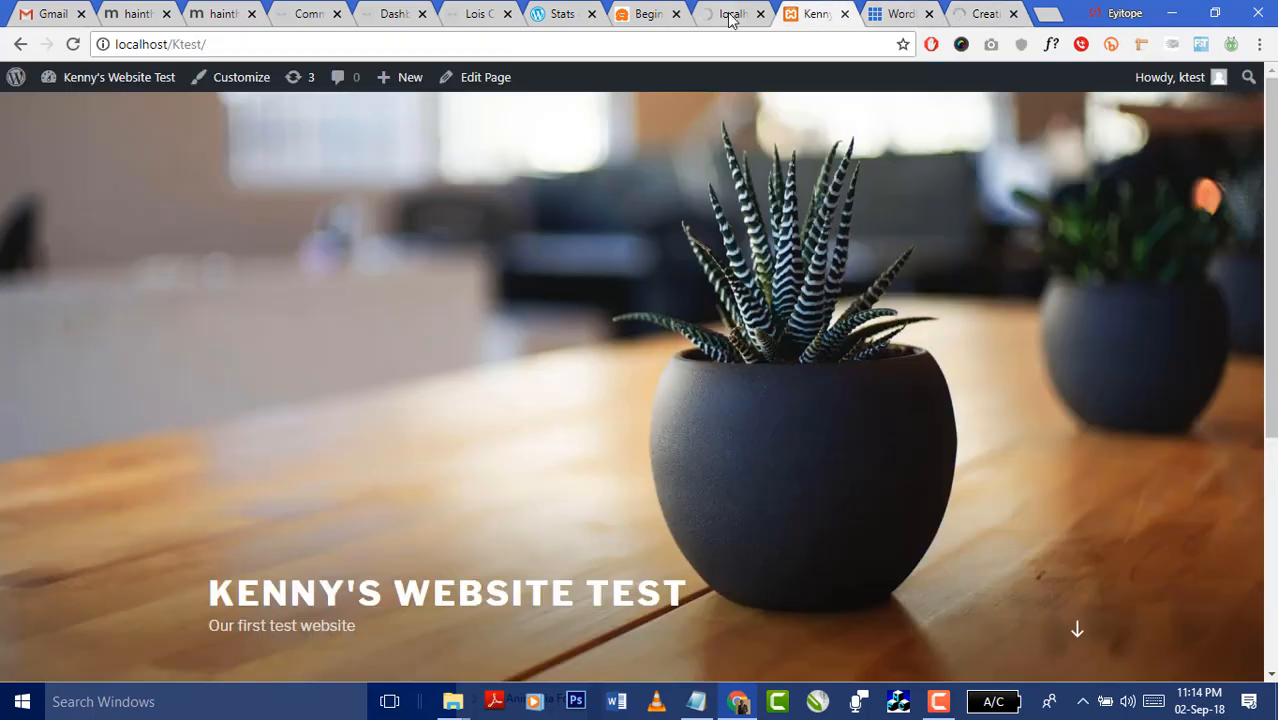
click(728, 16)
click(899, 14)
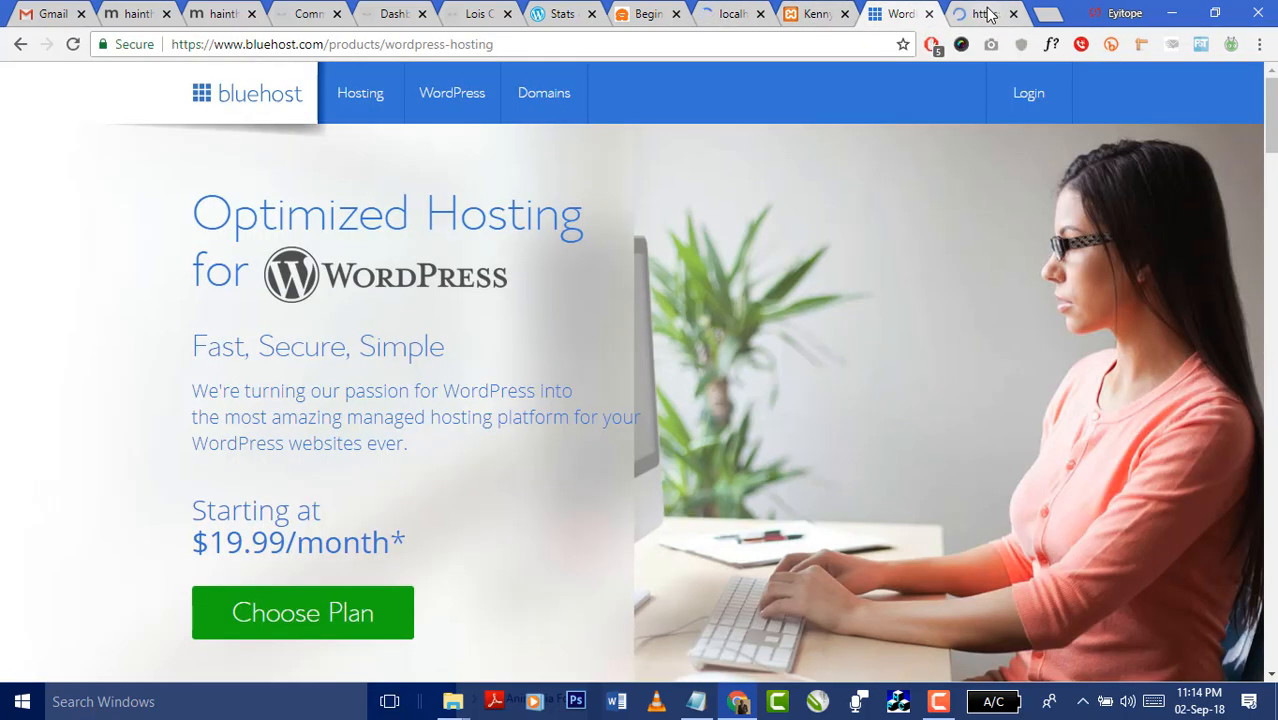
click(985, 14)
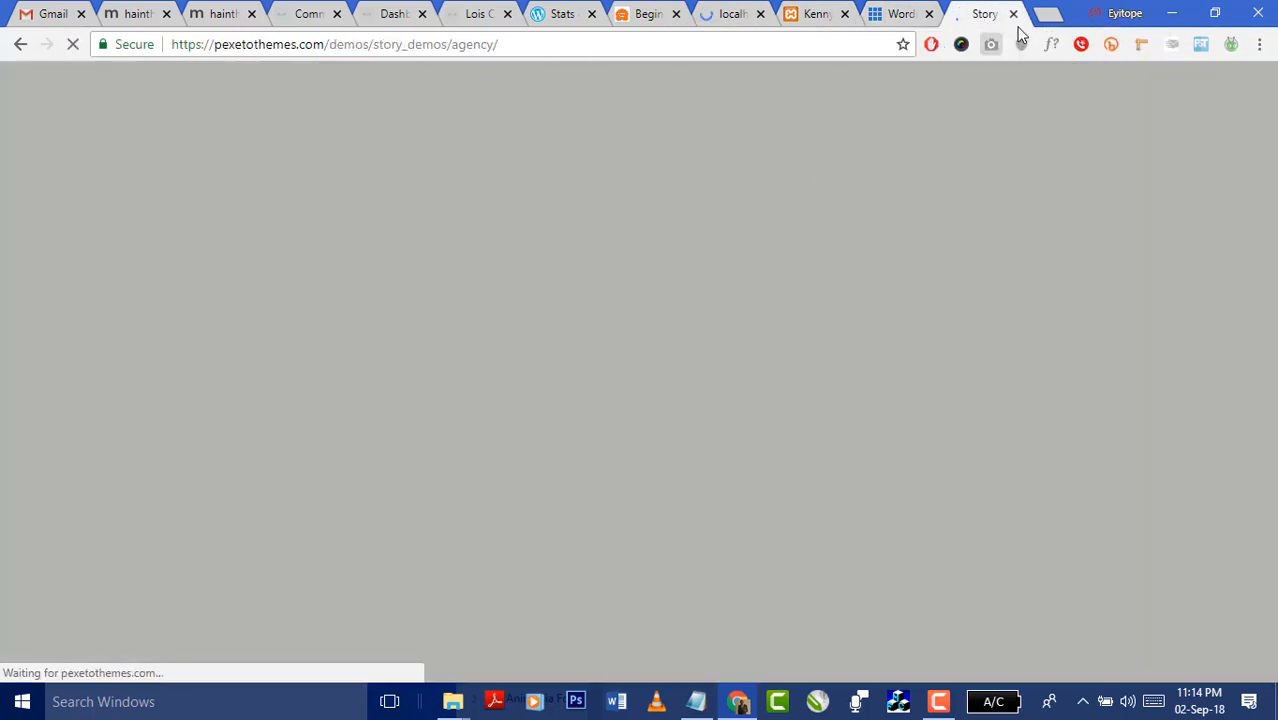
- Open dotkeez.online in a new browser tab
click(1047, 14)
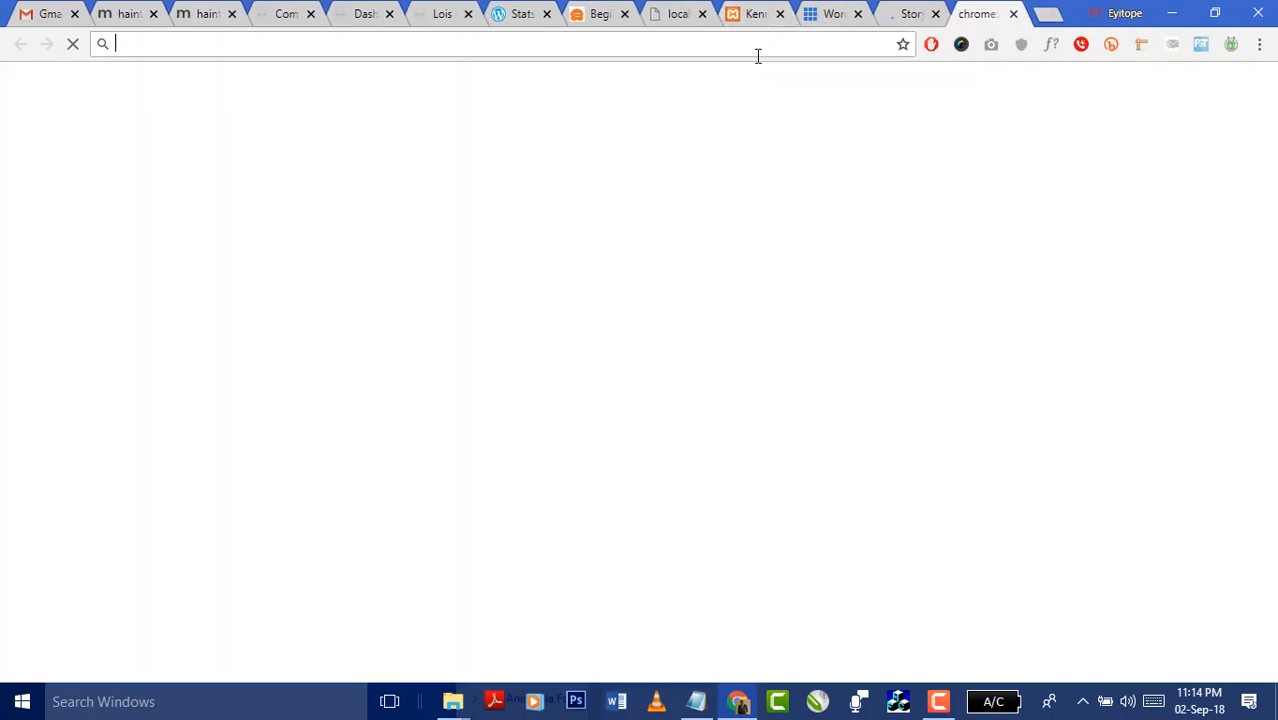
text(dot)
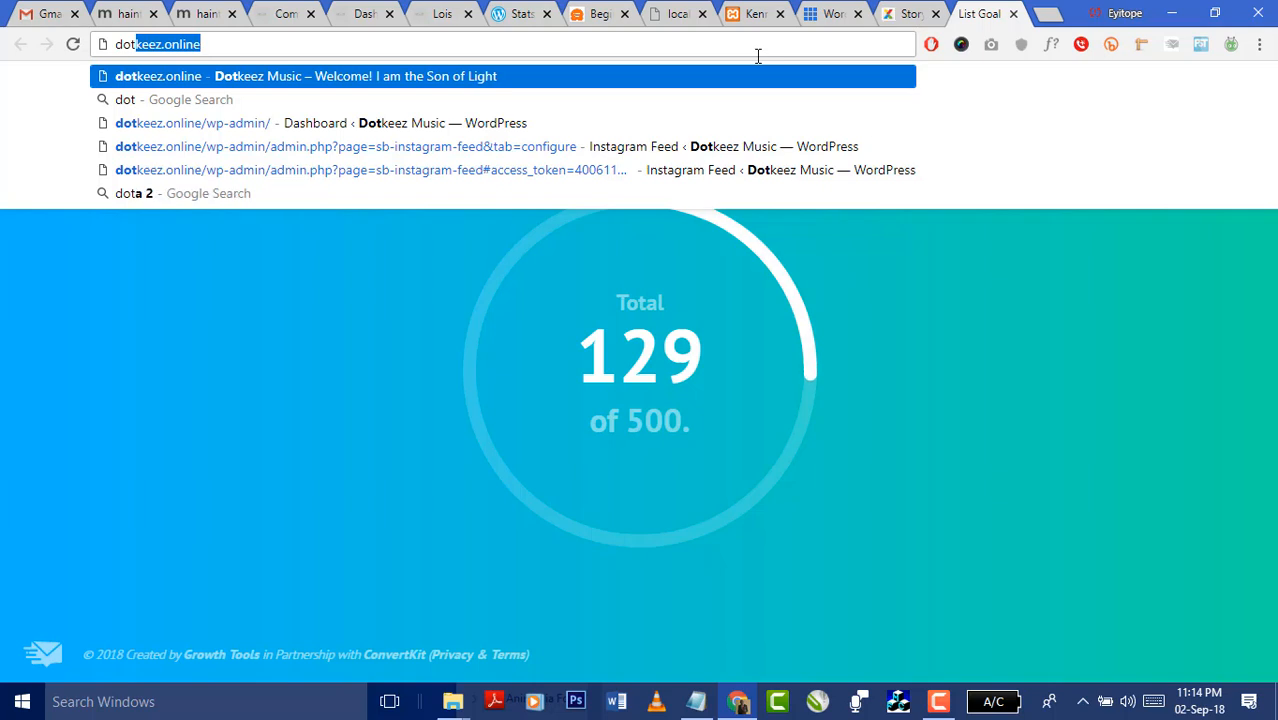
text(keez)
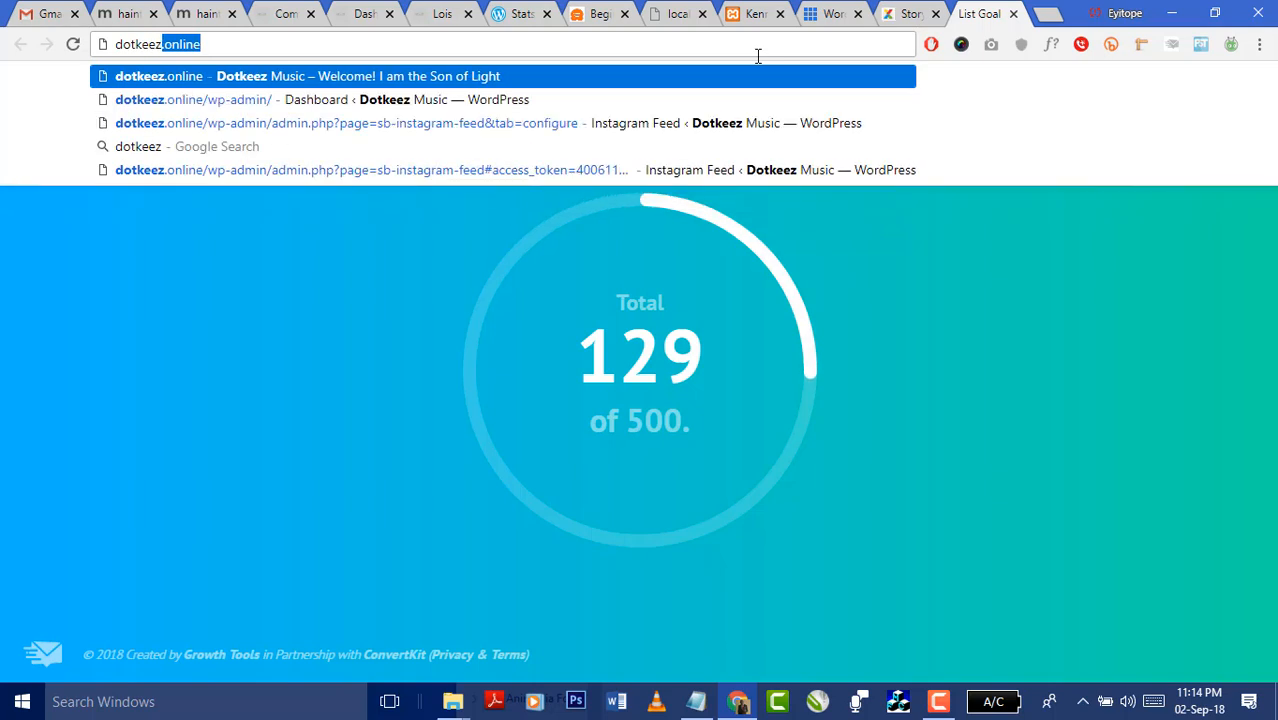
key(Return)
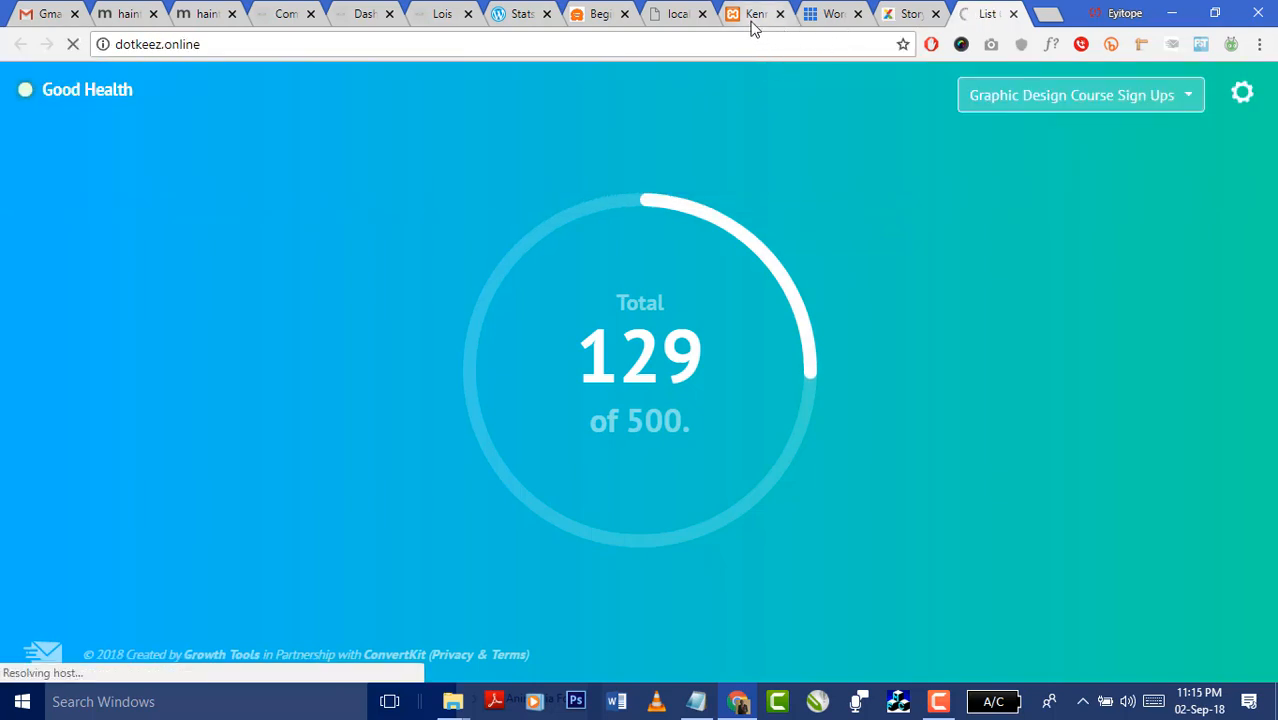
- Remove 'themes.php?activated=true' from the failing Ktest URL to load localhost/Ktest/wp-admin/
click(752, 15)
click(680, 16)
click(652, 41)
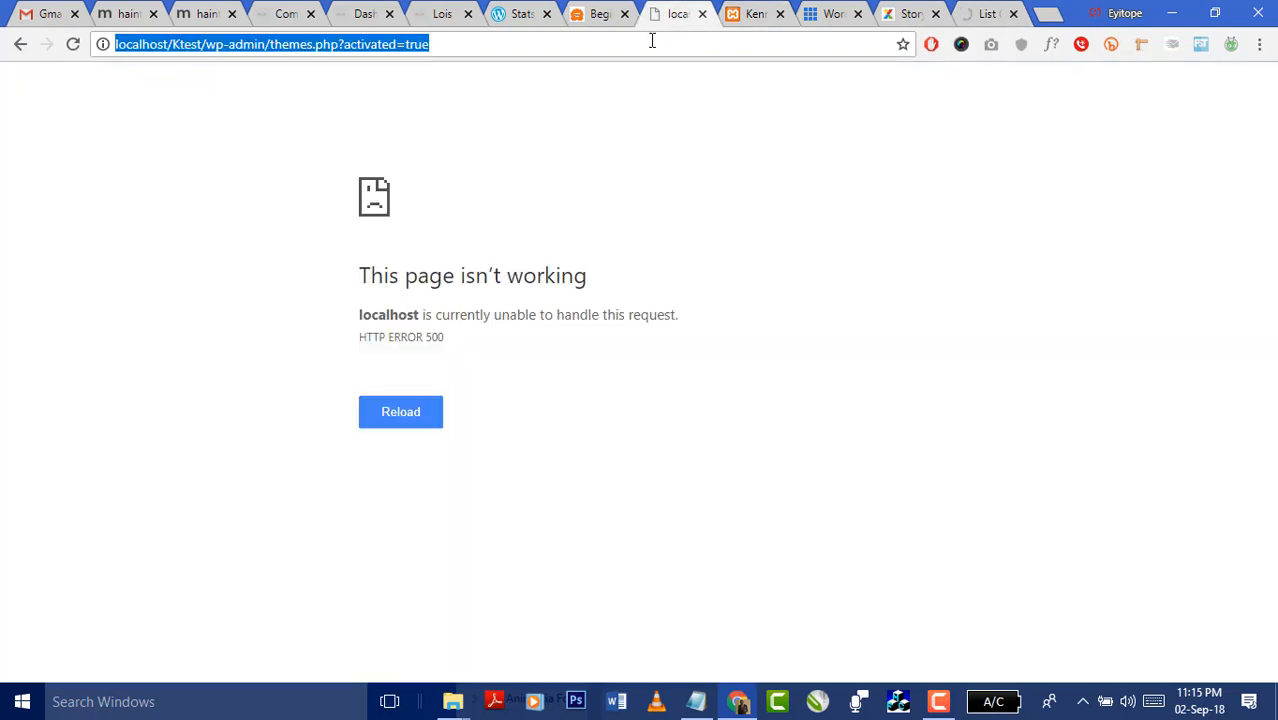
drag(270, 44, 547, 52)
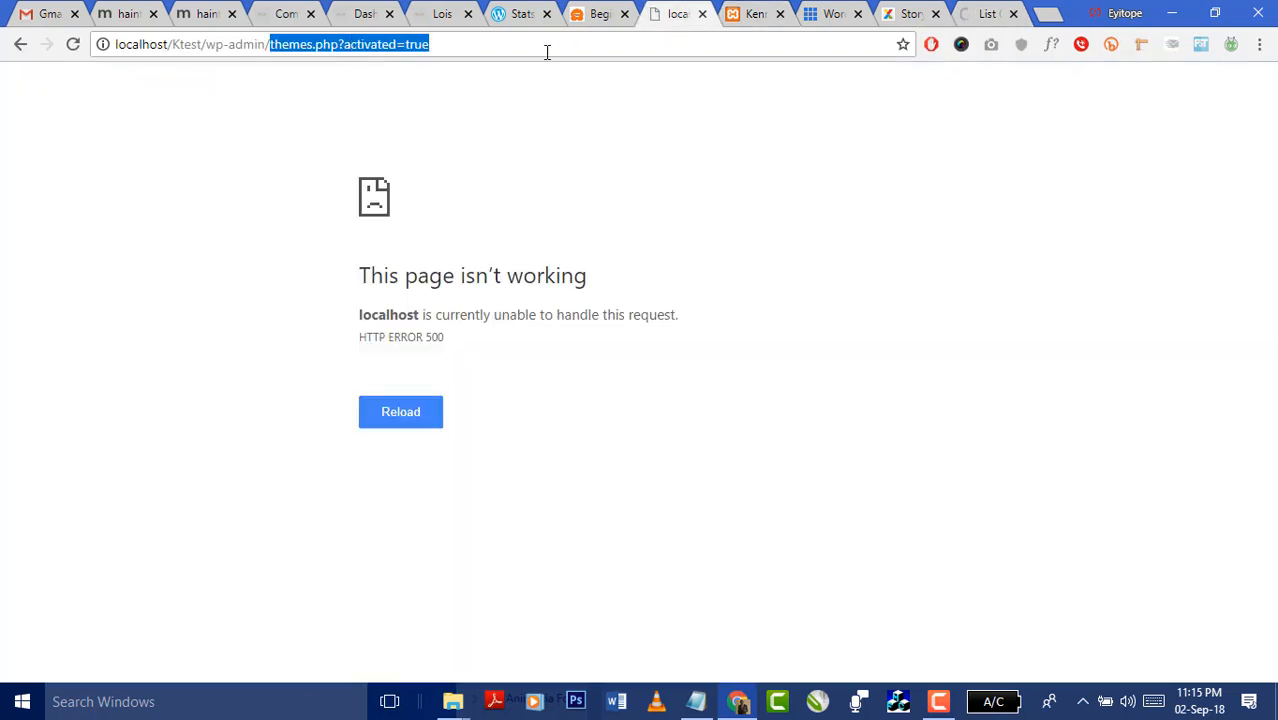
key(BackSpace)
key(Return)
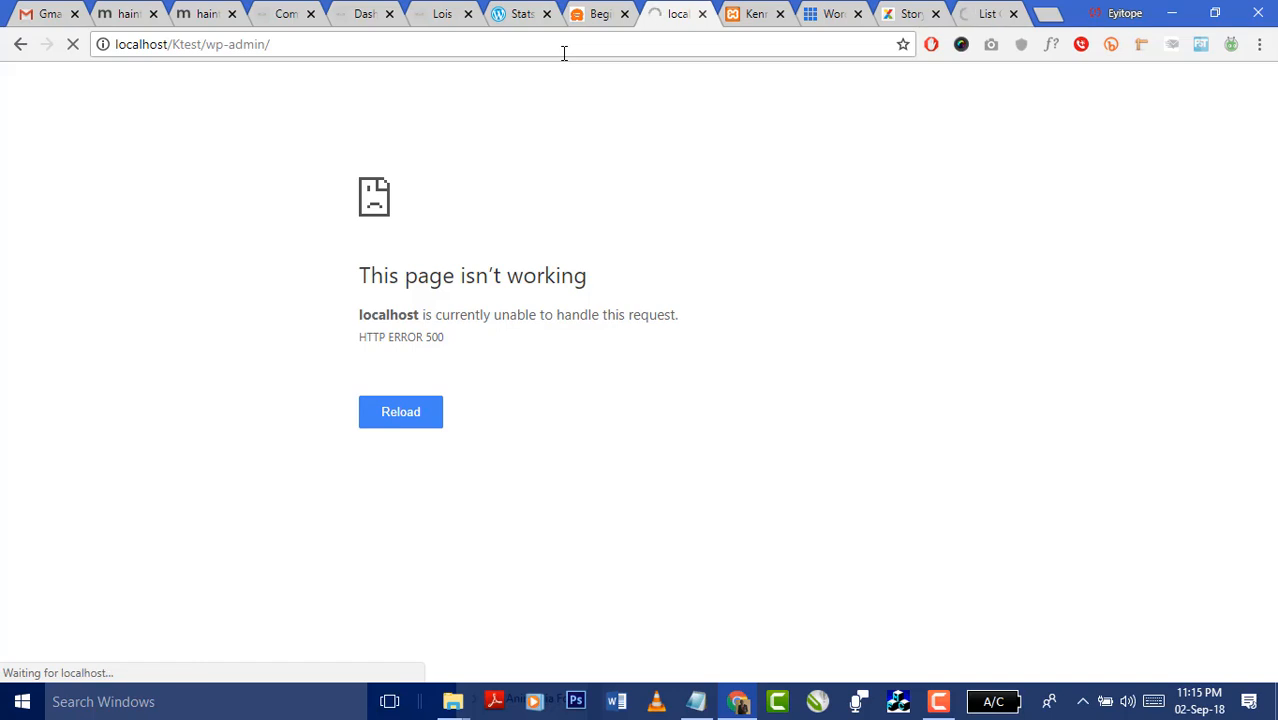
- Page the Agency demo from Branding Design through Website and Fashion Design to About Our Studio
click(976, 14)
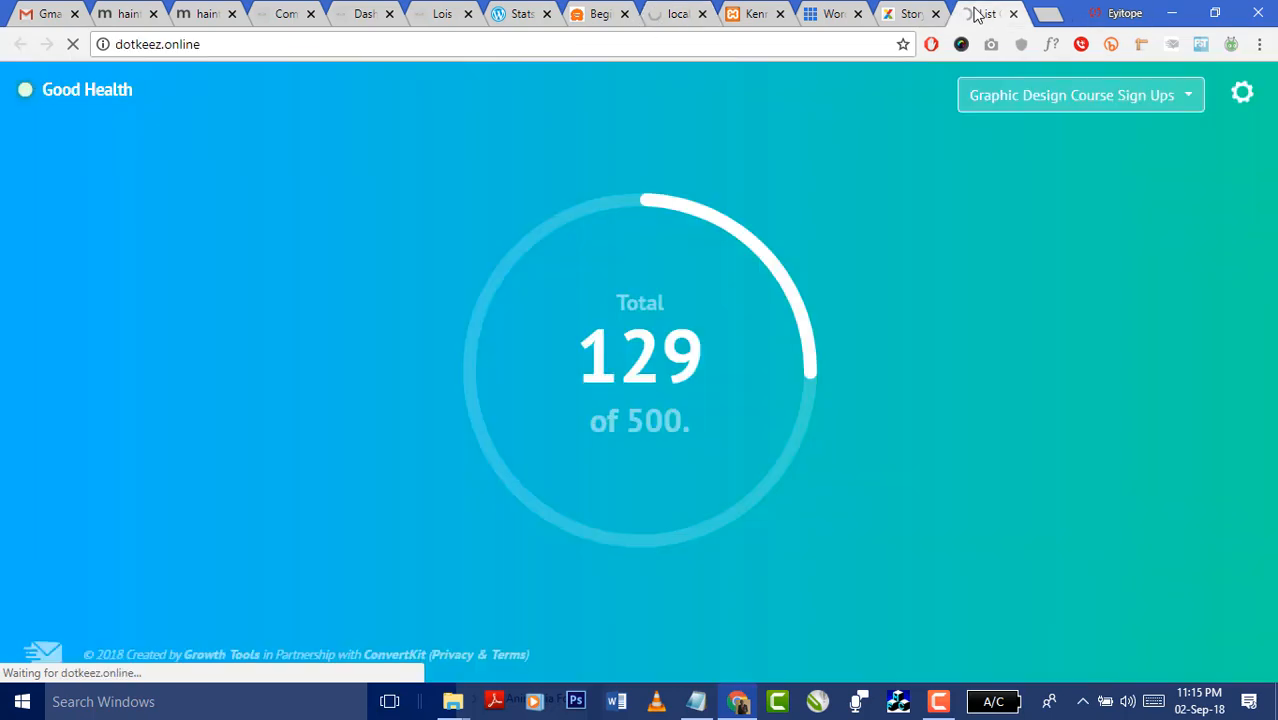
click(905, 22)
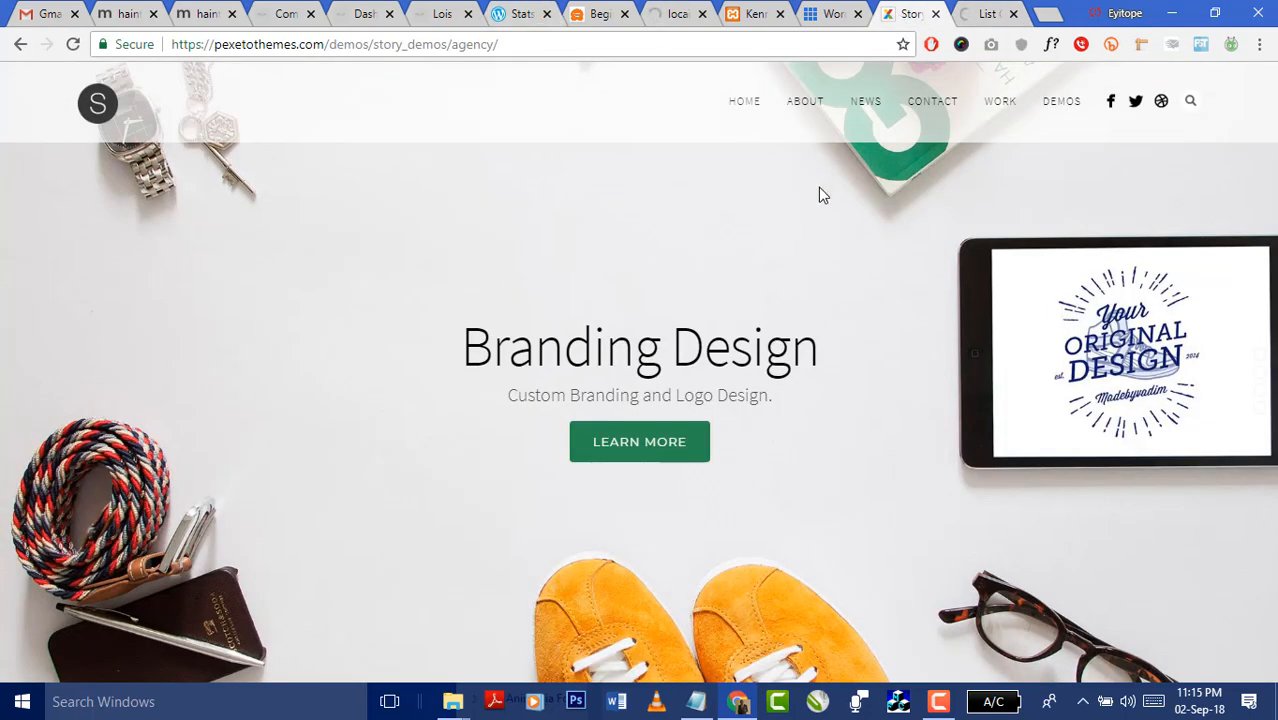
scroll(769, 291, down, 1)
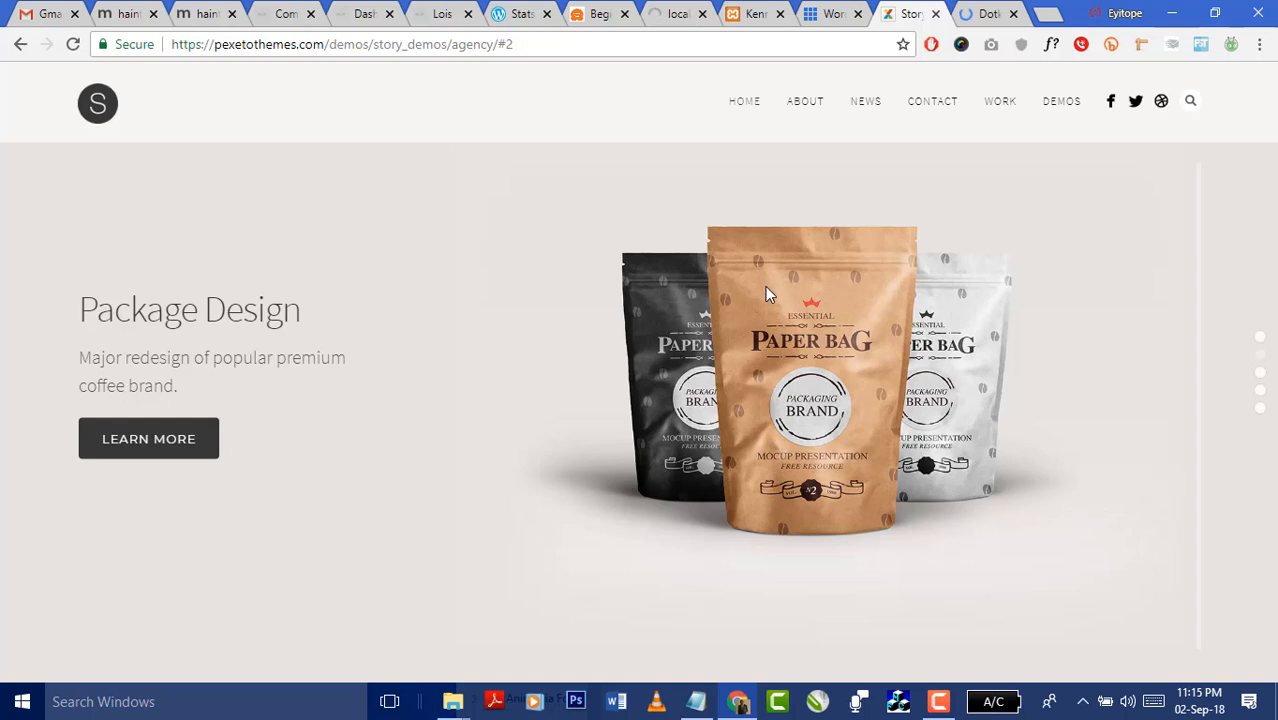
click(1263, 380)
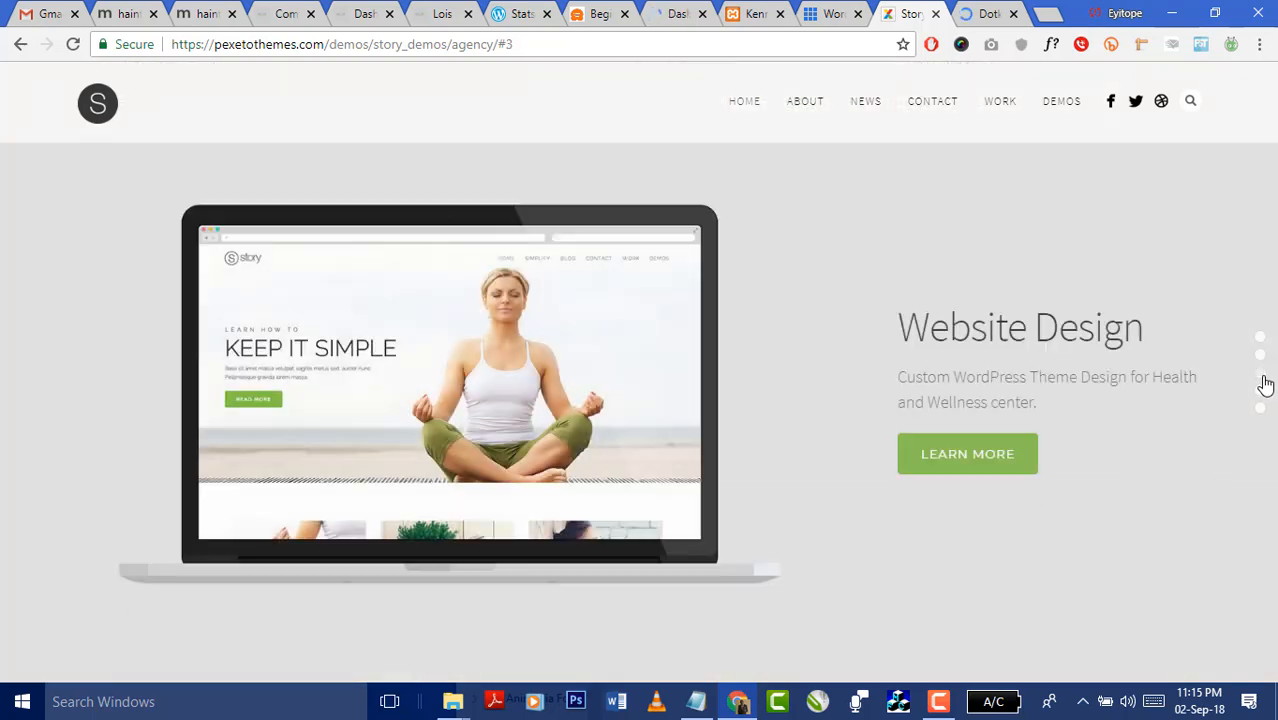
click(1261, 393)
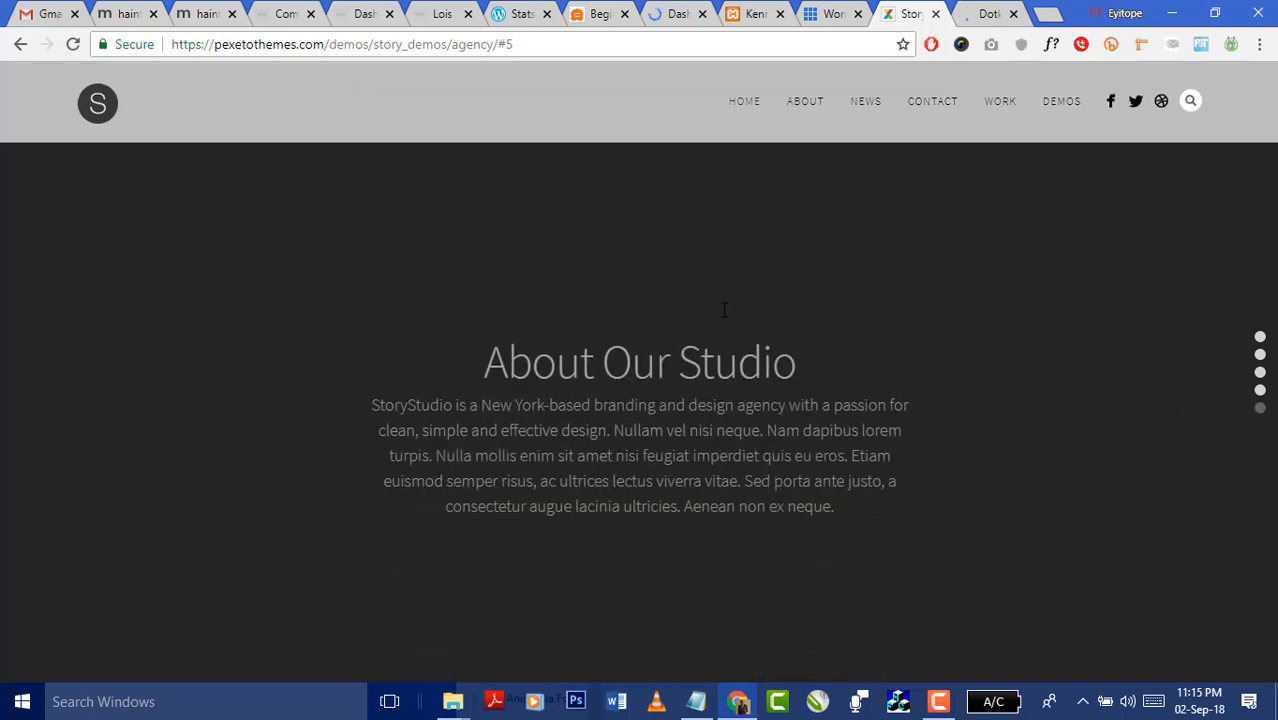
- Scroll the dotkeez.online DJ homepage down to the footer and back to the top
click(975, 14)
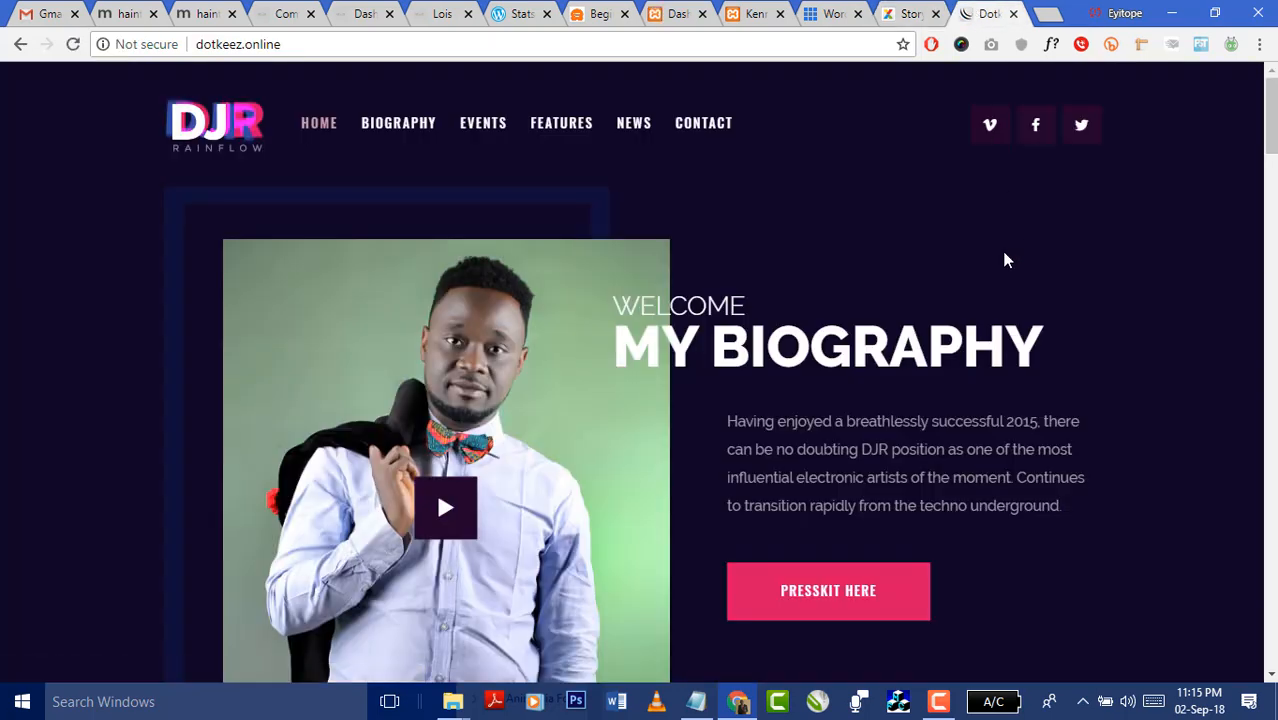
scroll(1010, 252, down, 8)
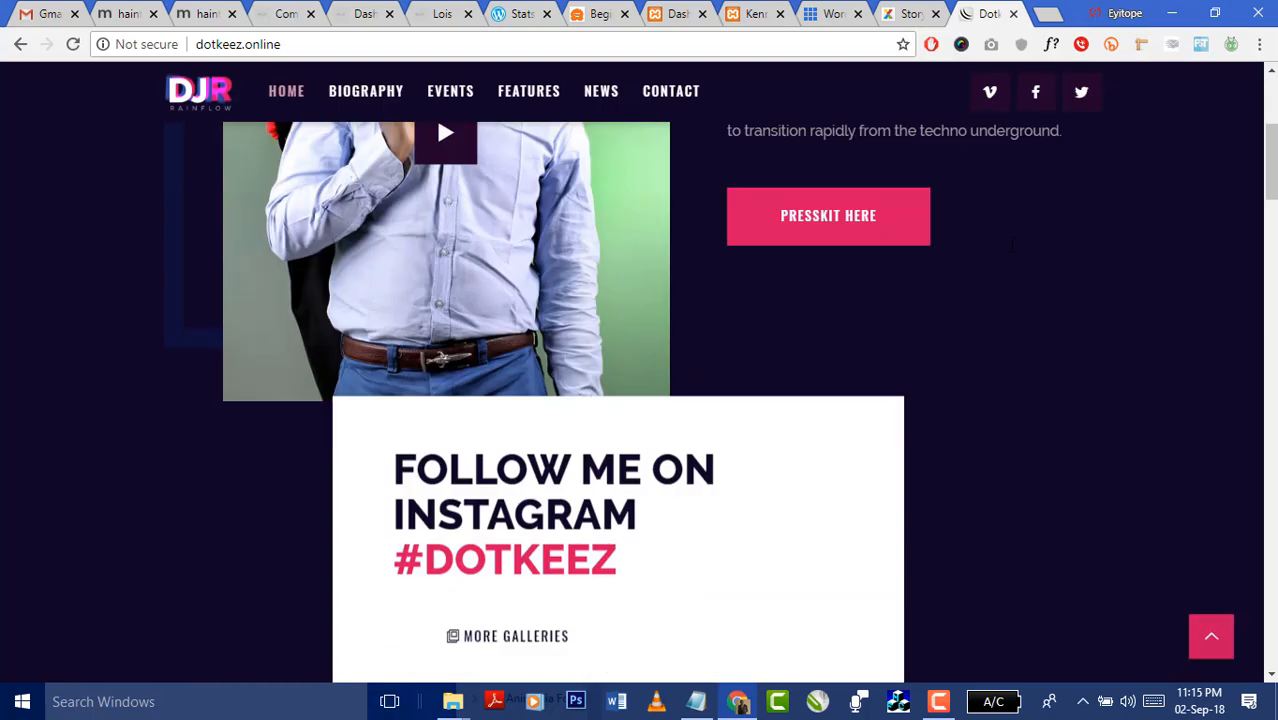
scroll(1010, 260, down, 10)
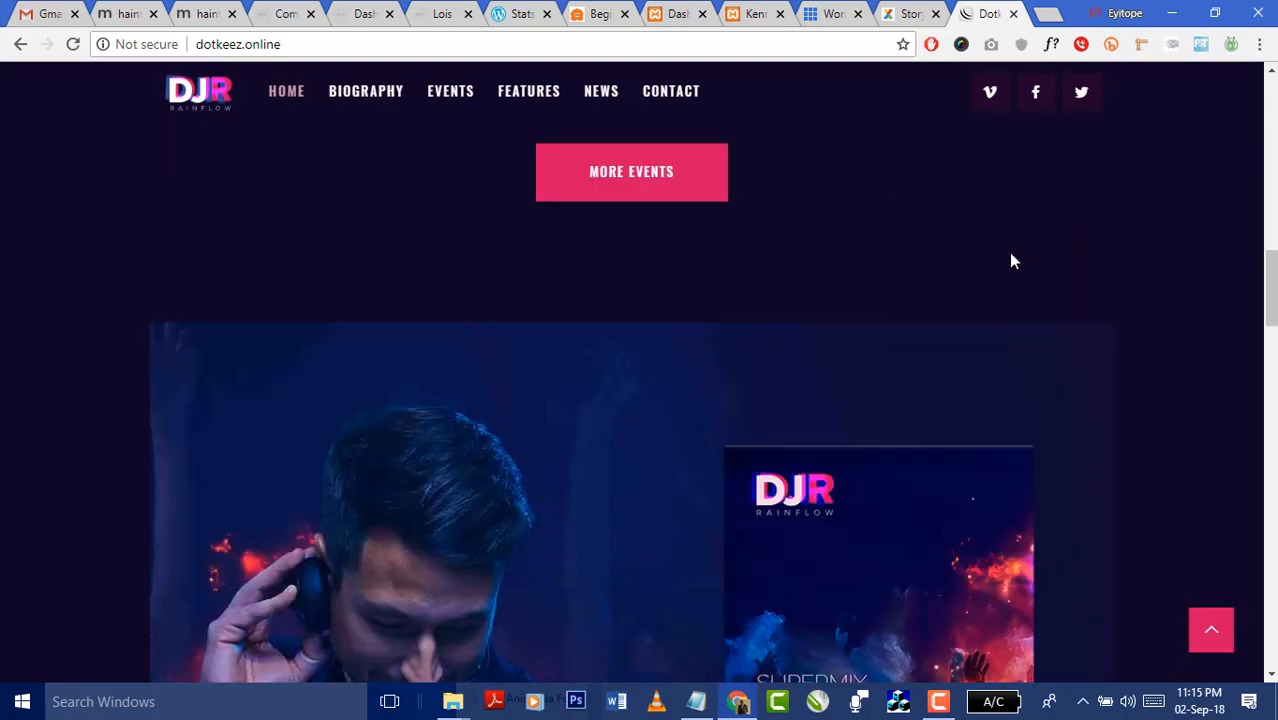
scroll(1010, 262, down, 5)
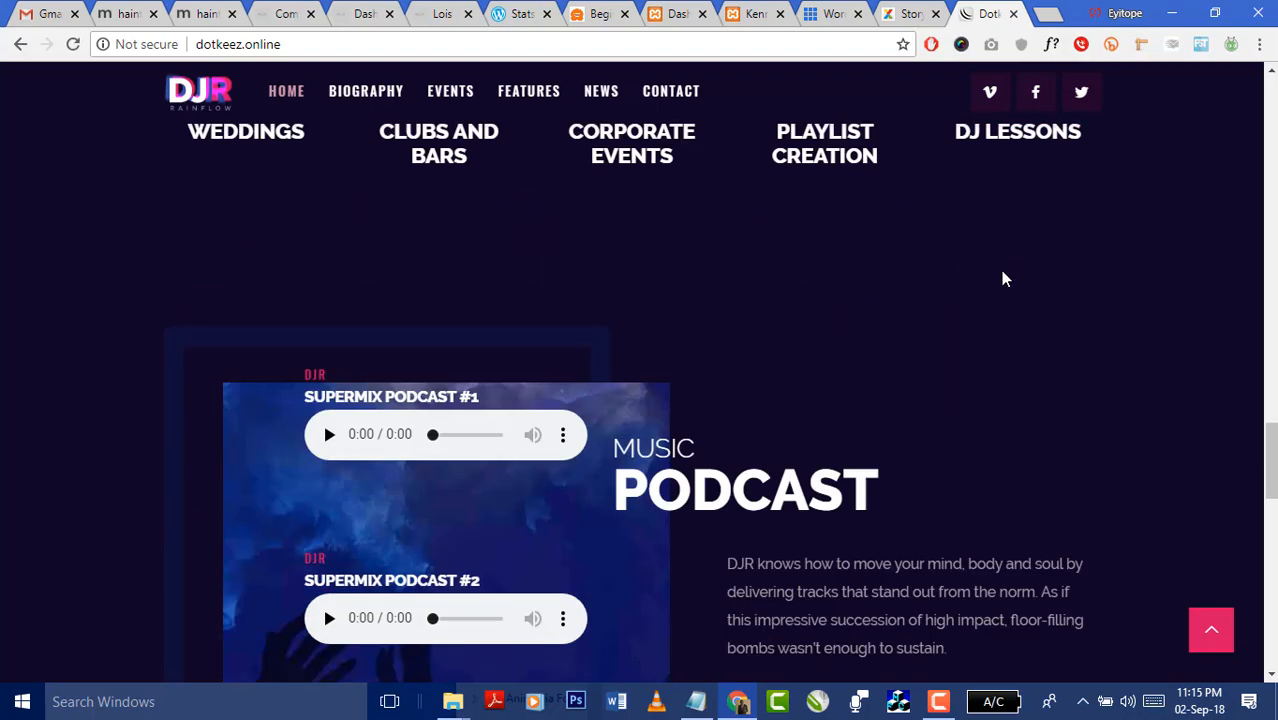
scroll(1005, 279, down, 10)
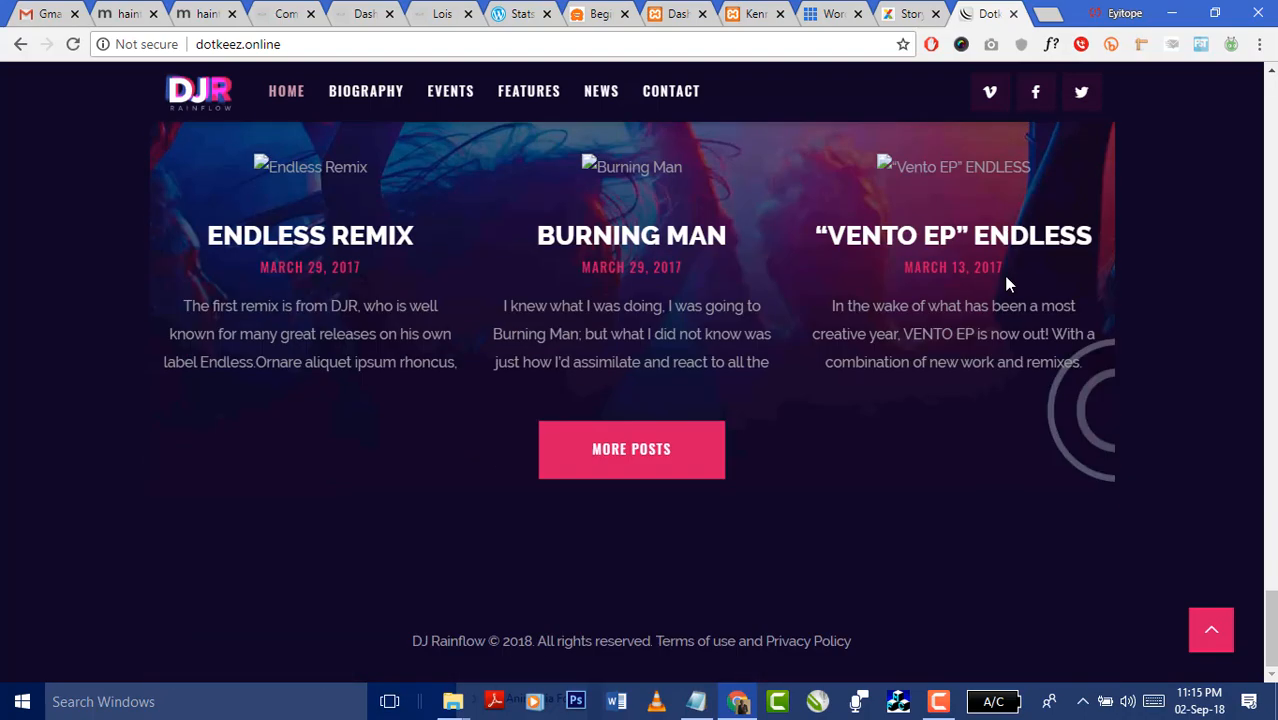
scroll(1005, 297, up, 15)
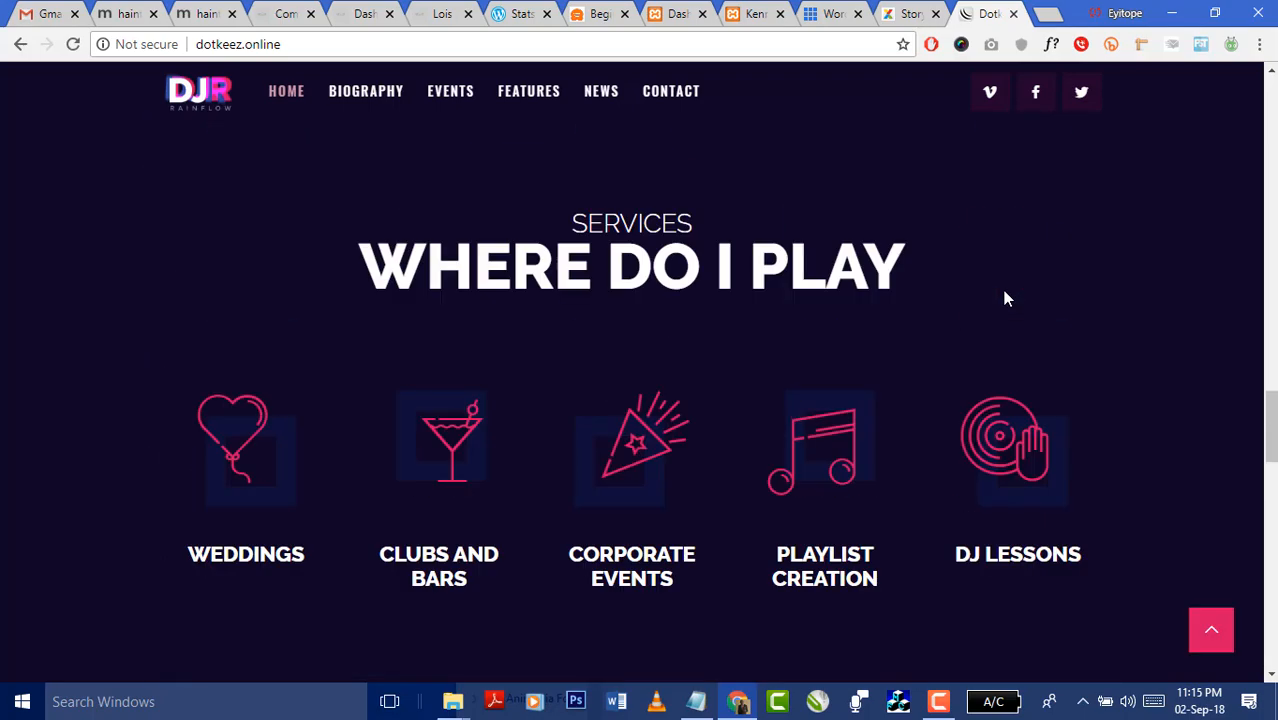
scroll(1005, 297, up, 10)
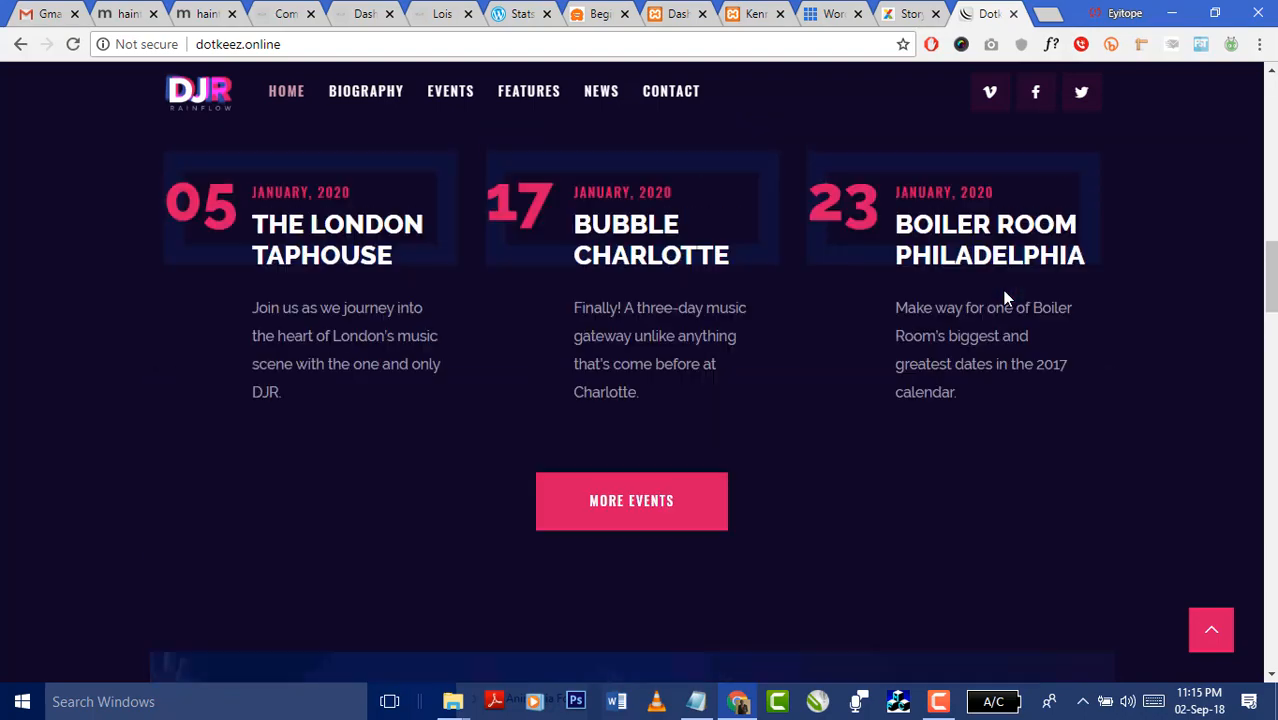
scroll(1005, 297, up, 4)
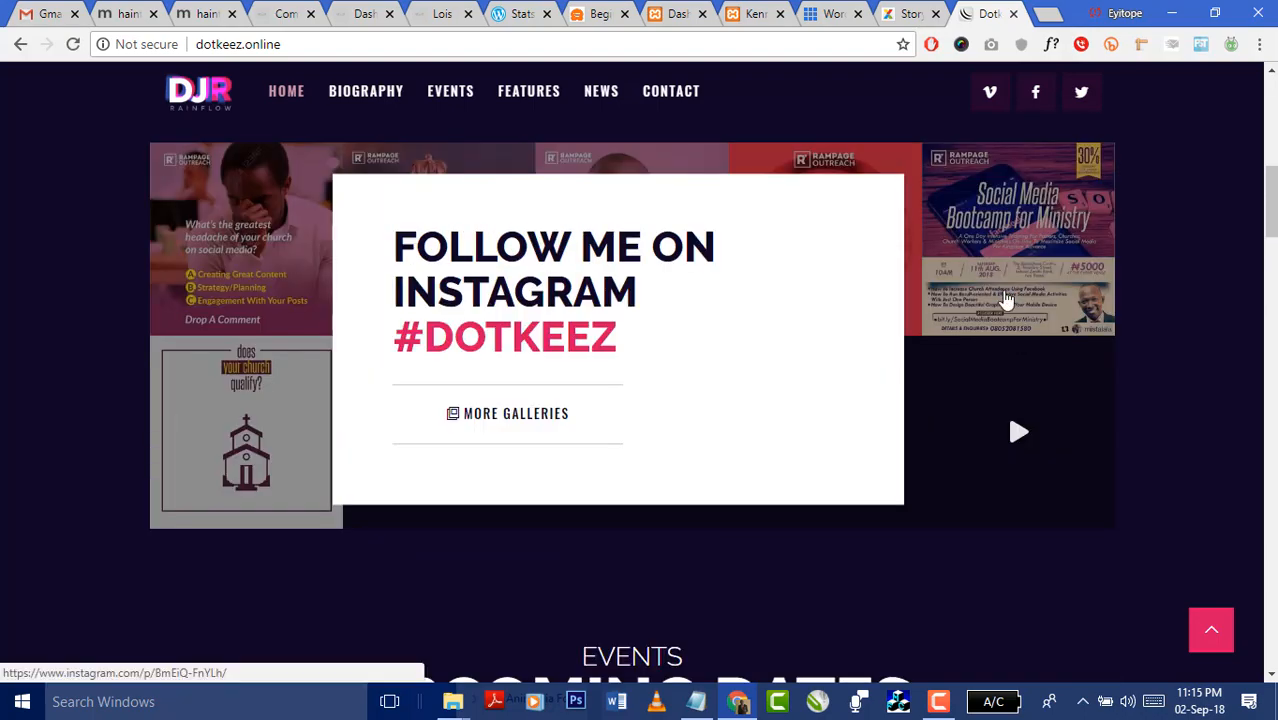
scroll(1005, 297, up, 8)
- Play the biography video, then return to the Story agency demo tab
scroll(912, 280, down, 4)
scroll(909, 286, down, 2)
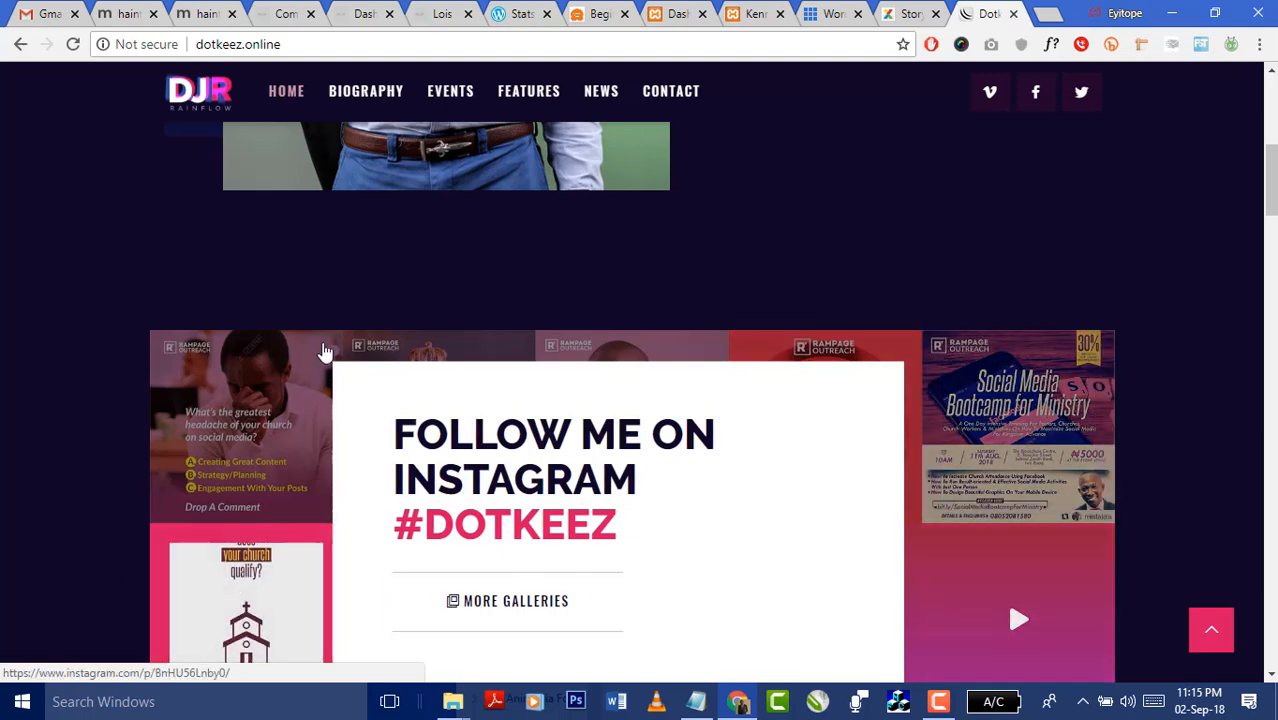
scroll(247, 252, down, 3)
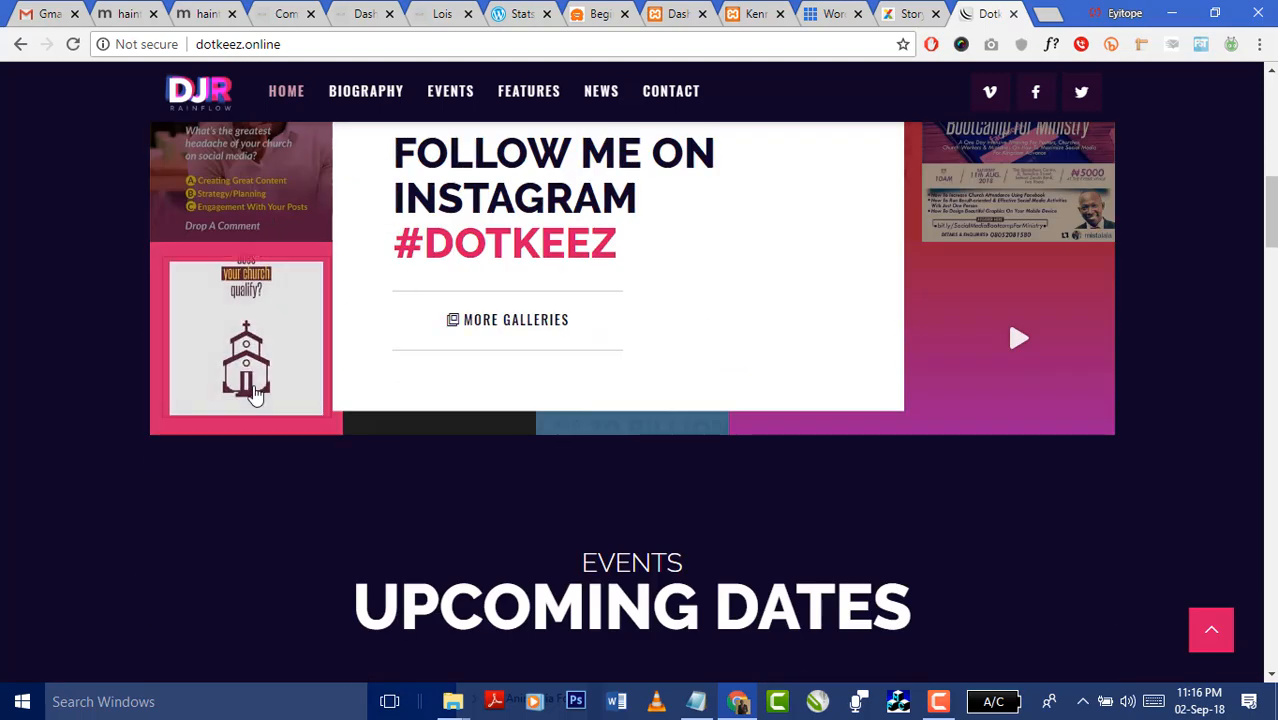
scroll(265, 229, up, 3)
scroll(908, 388, down, 2)
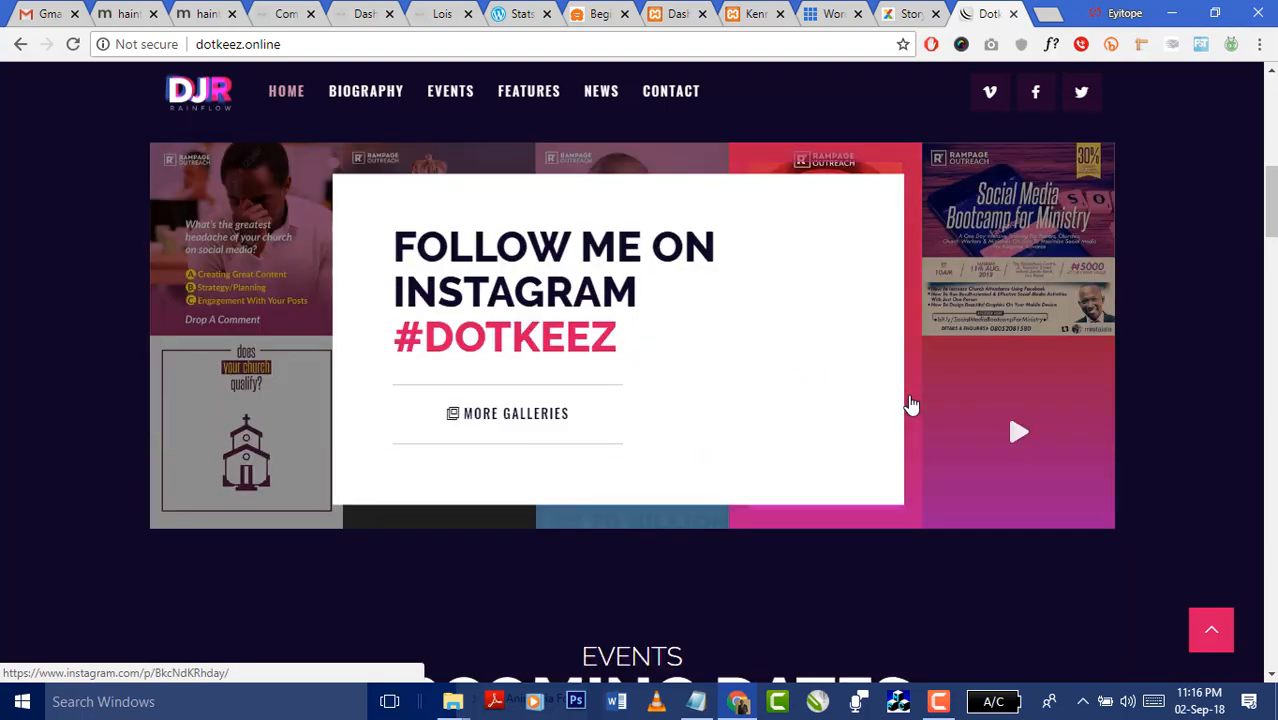
scroll(910, 405, up, 8)
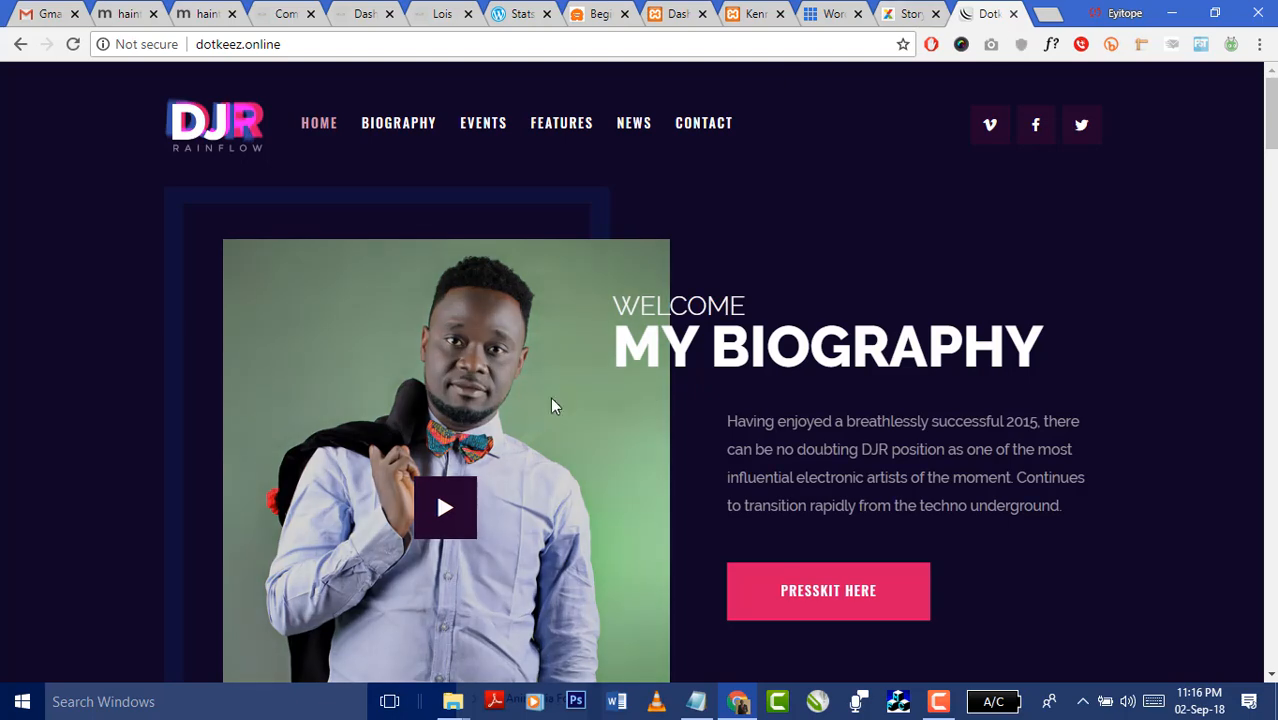
click(449, 510)
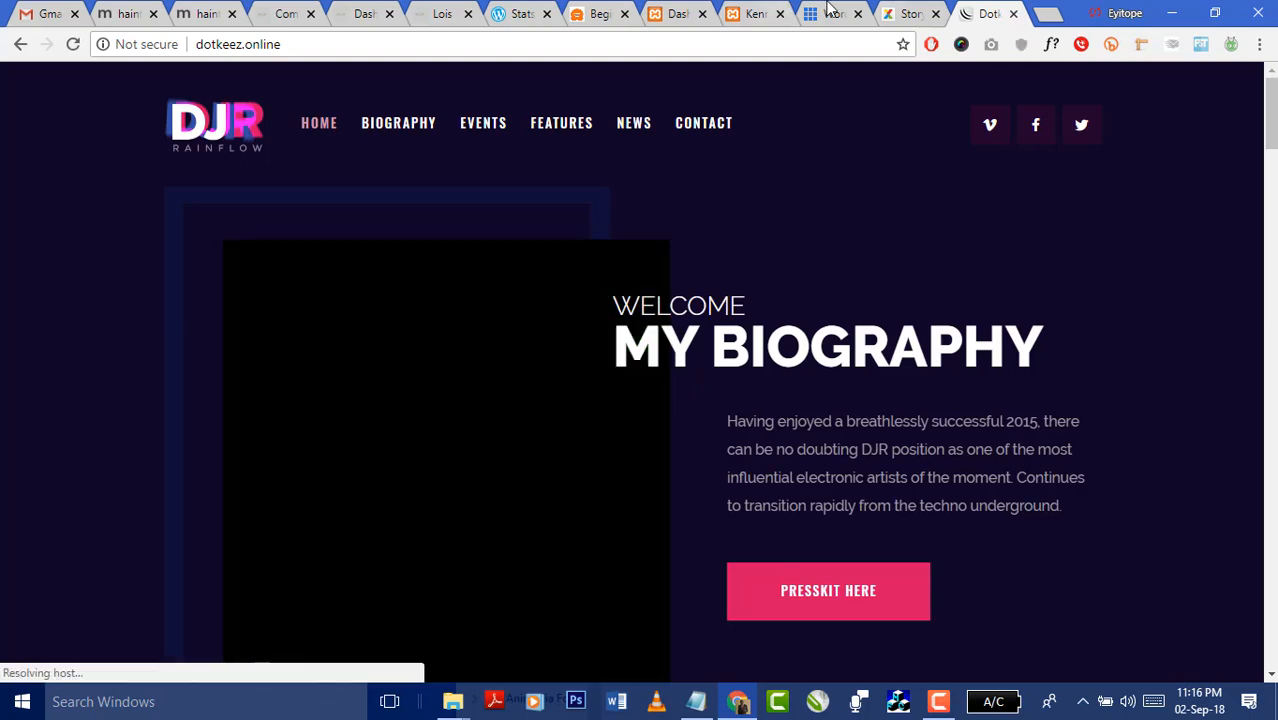
click(910, 14)
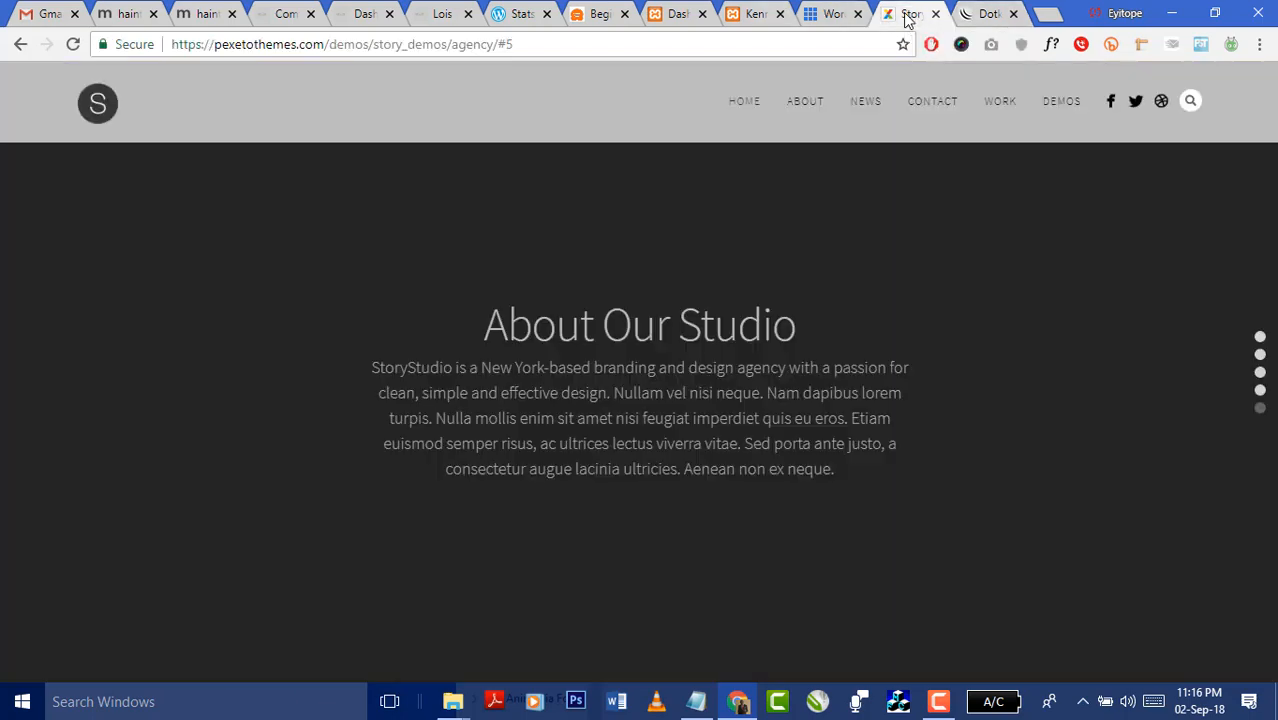
click(822, 14)
- Request Appearance > Themes from the Ktest dashboard, then switch to the Kenny's Website Test front page
click(748, 14)
click(674, 16)
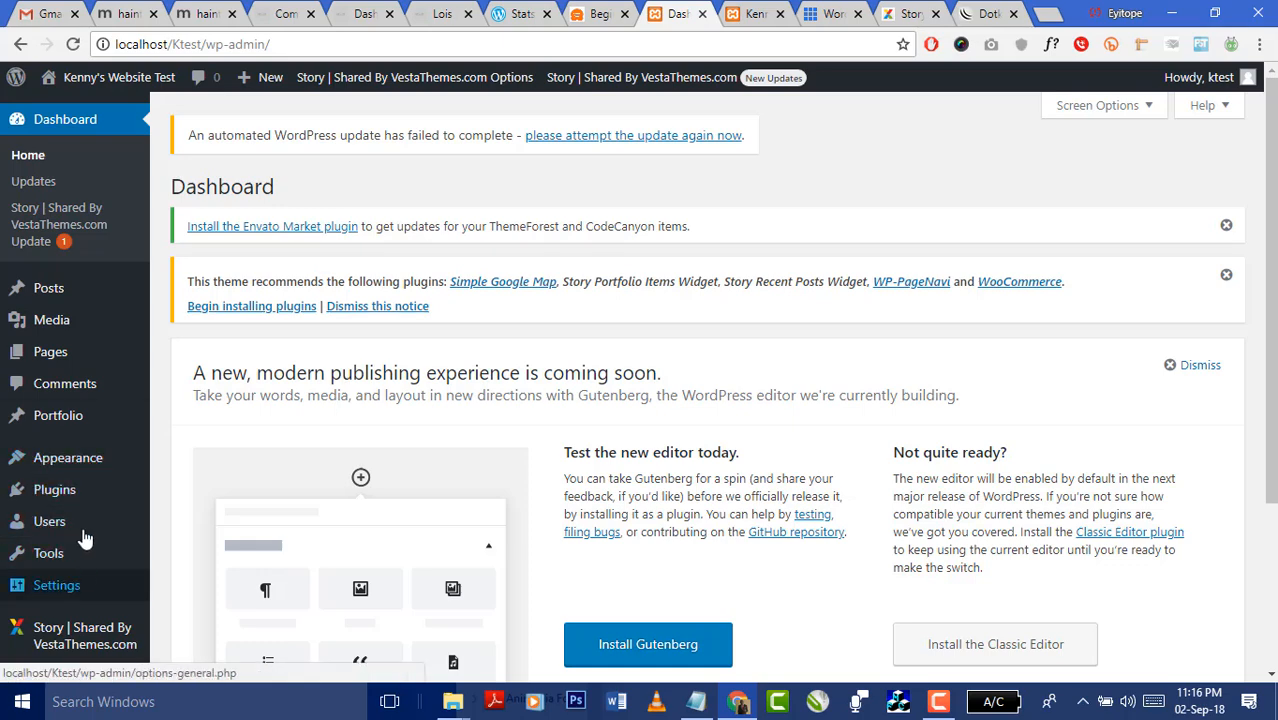
mouse_move(68, 462)
click(172, 463)
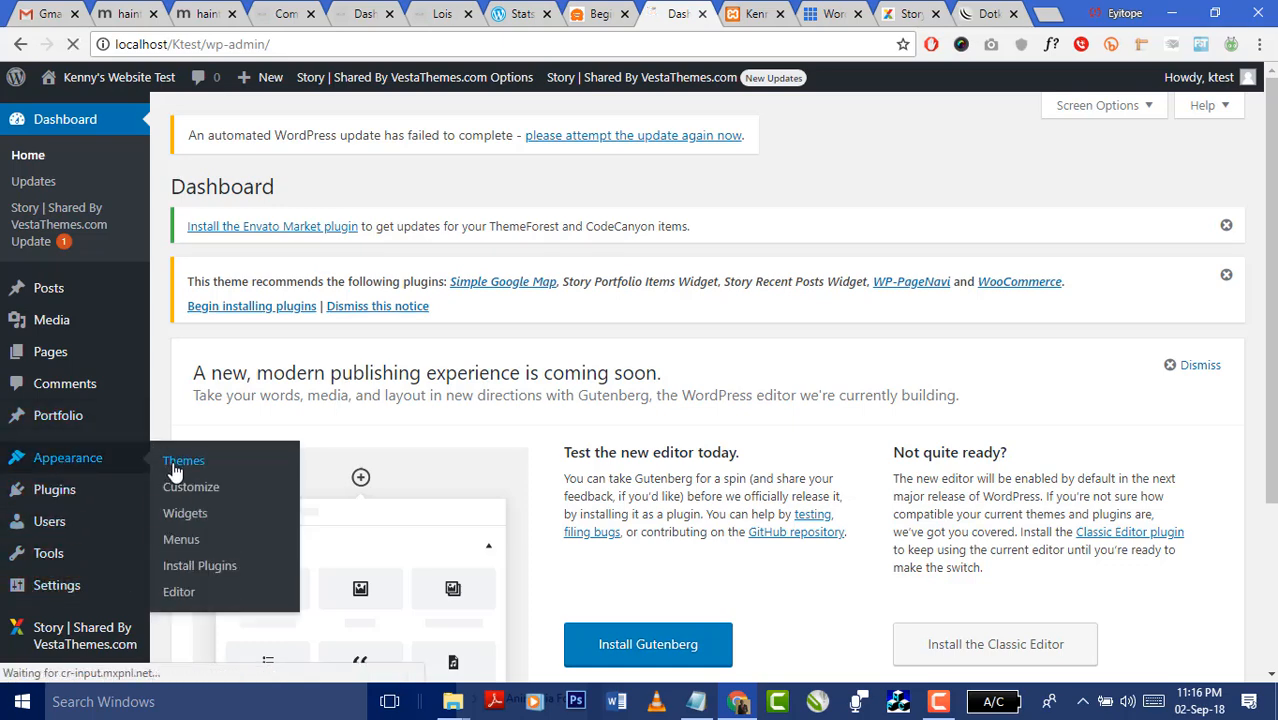
mouse_move(82, 650)
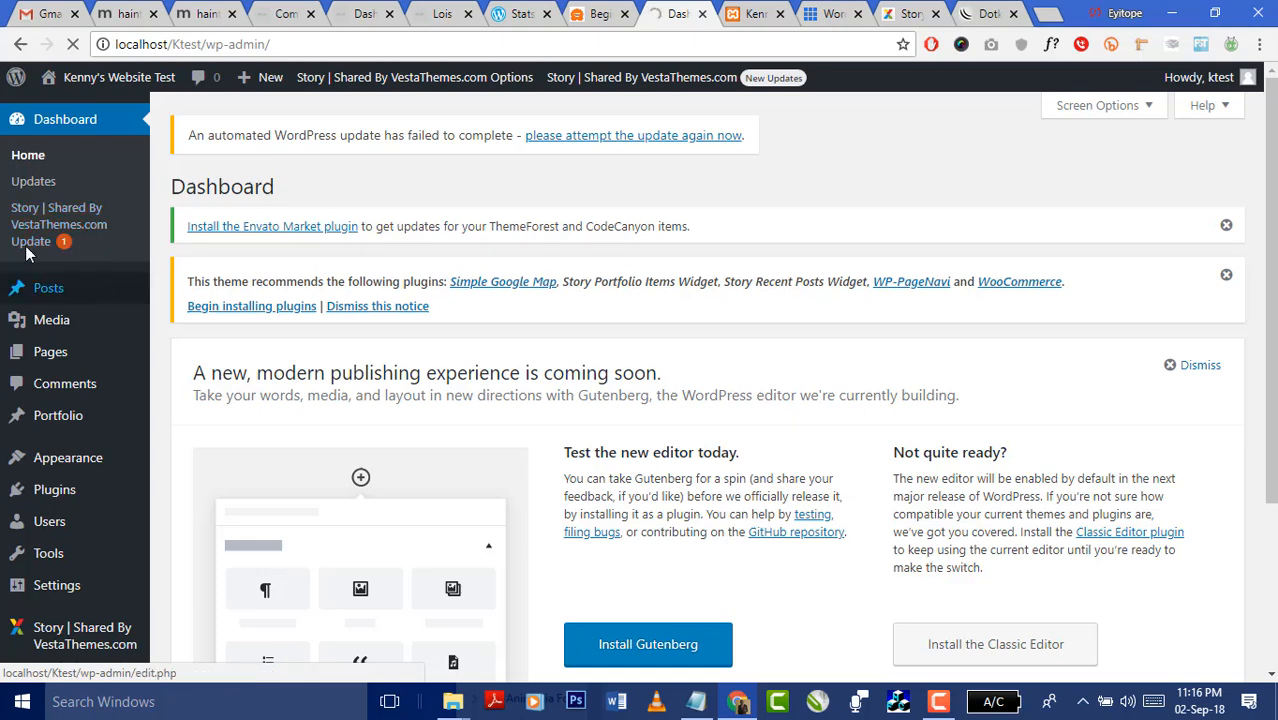
scroll(195, 444, down, 3)
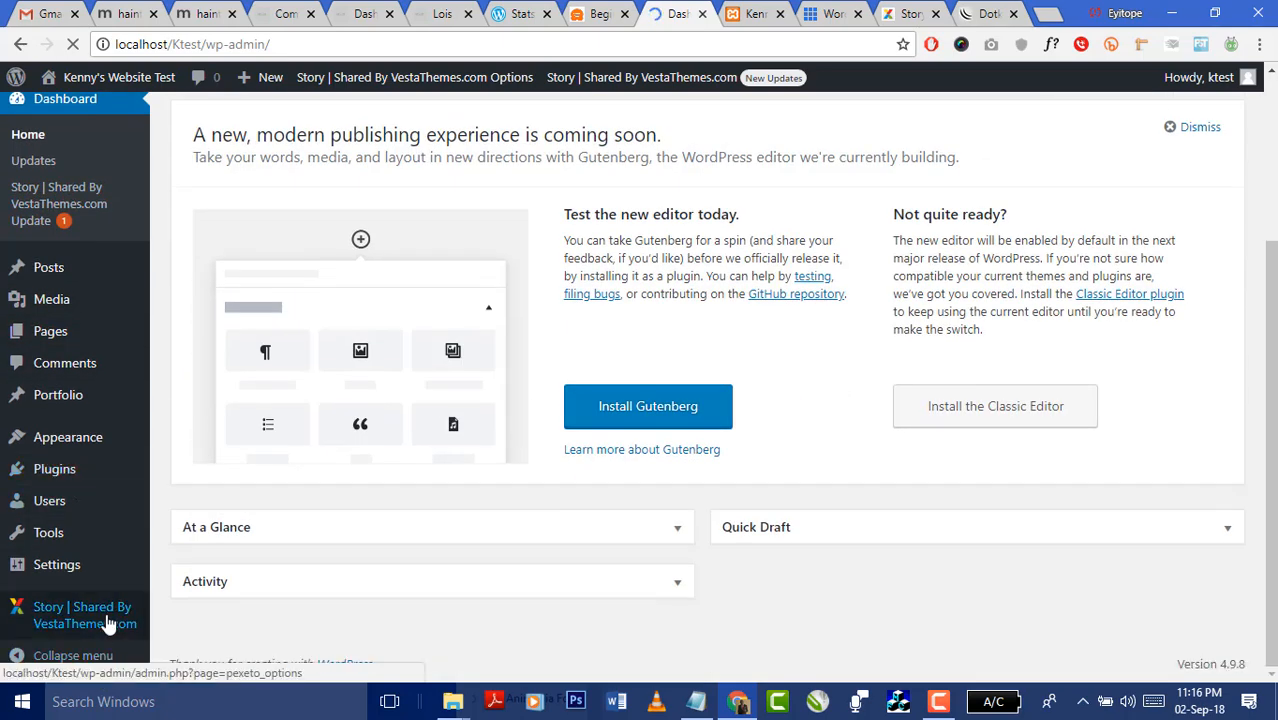
click(752, 16)
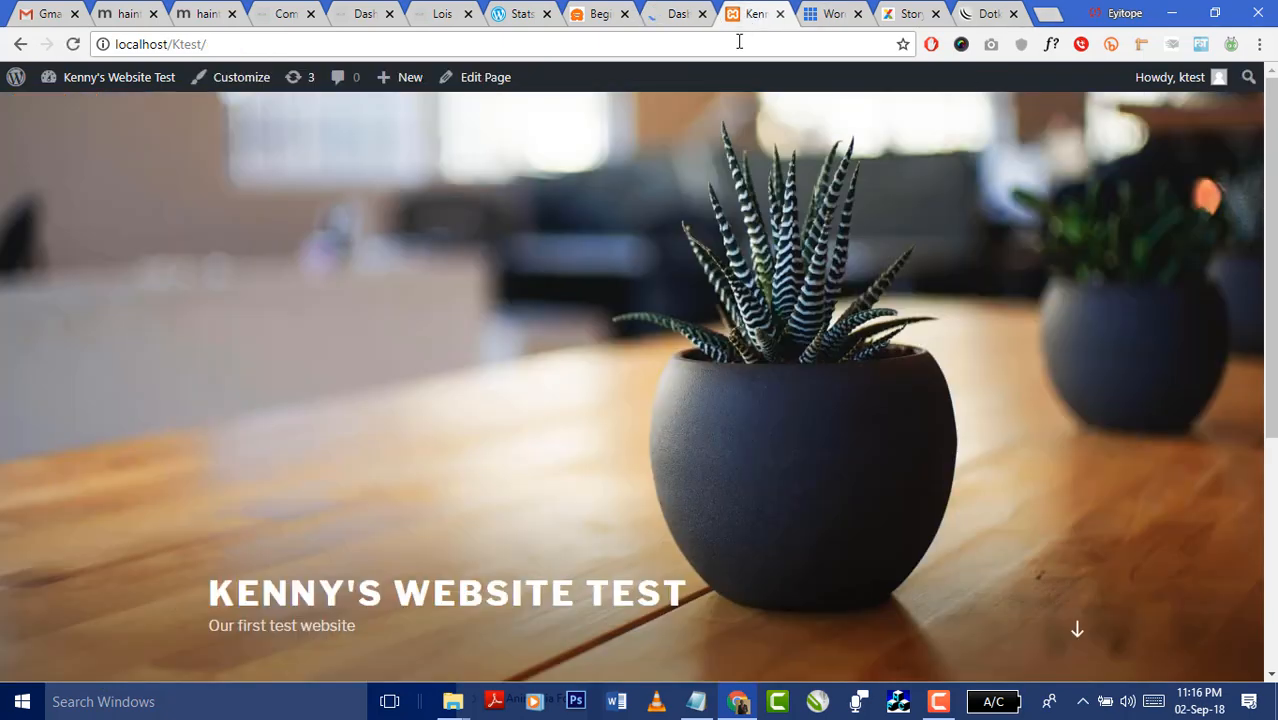
- Reload the Kenny's Website Test front page so it renders in the Story theme
click(731, 44)
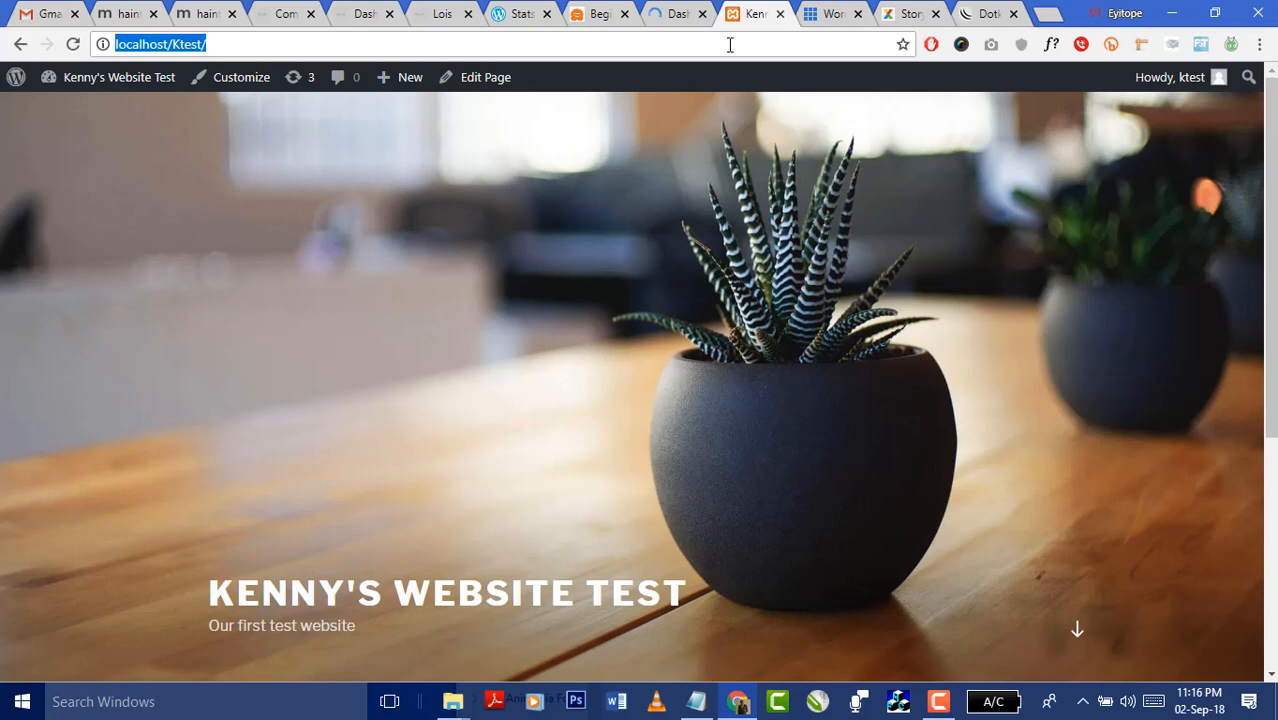
click(73, 44)
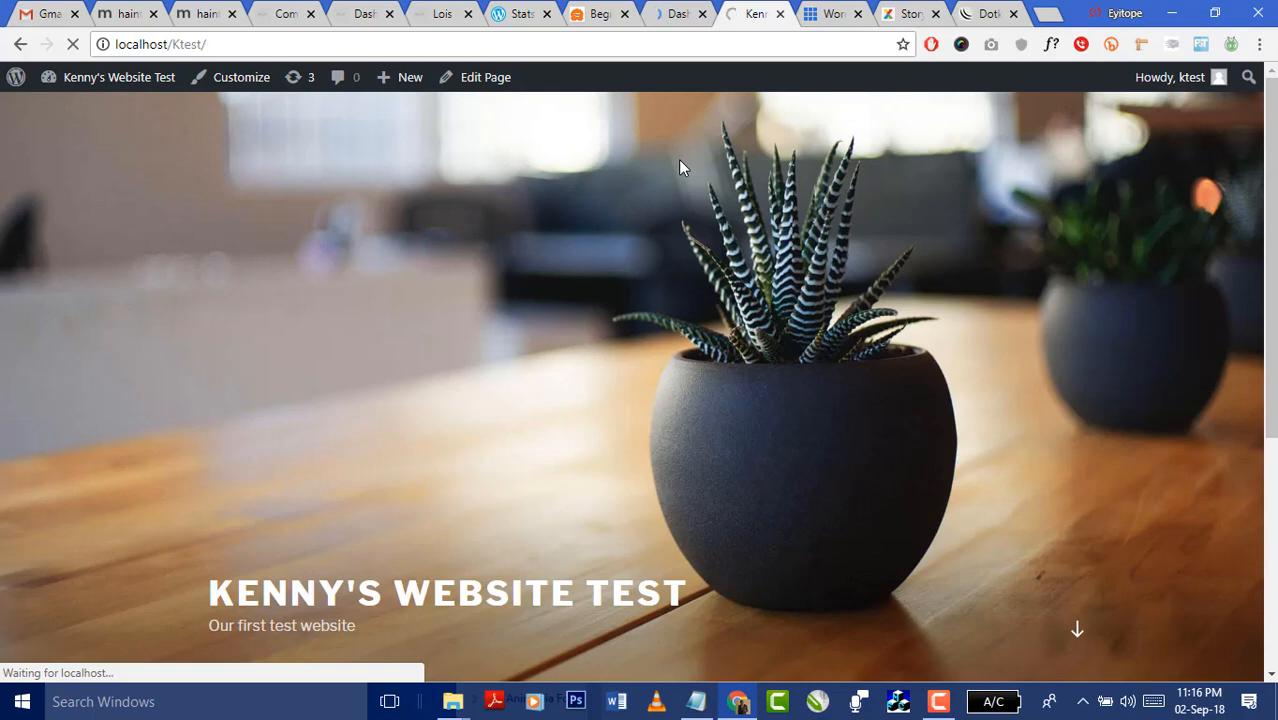
click(671, 16)
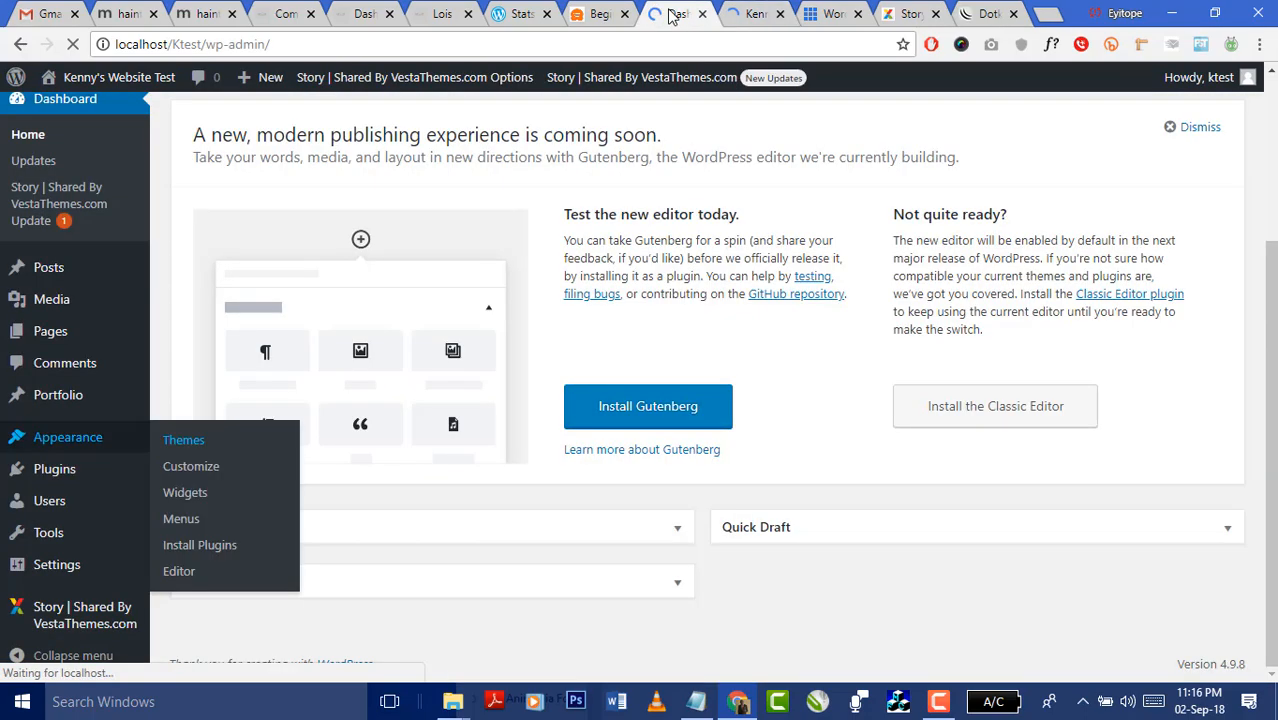
click(743, 16)
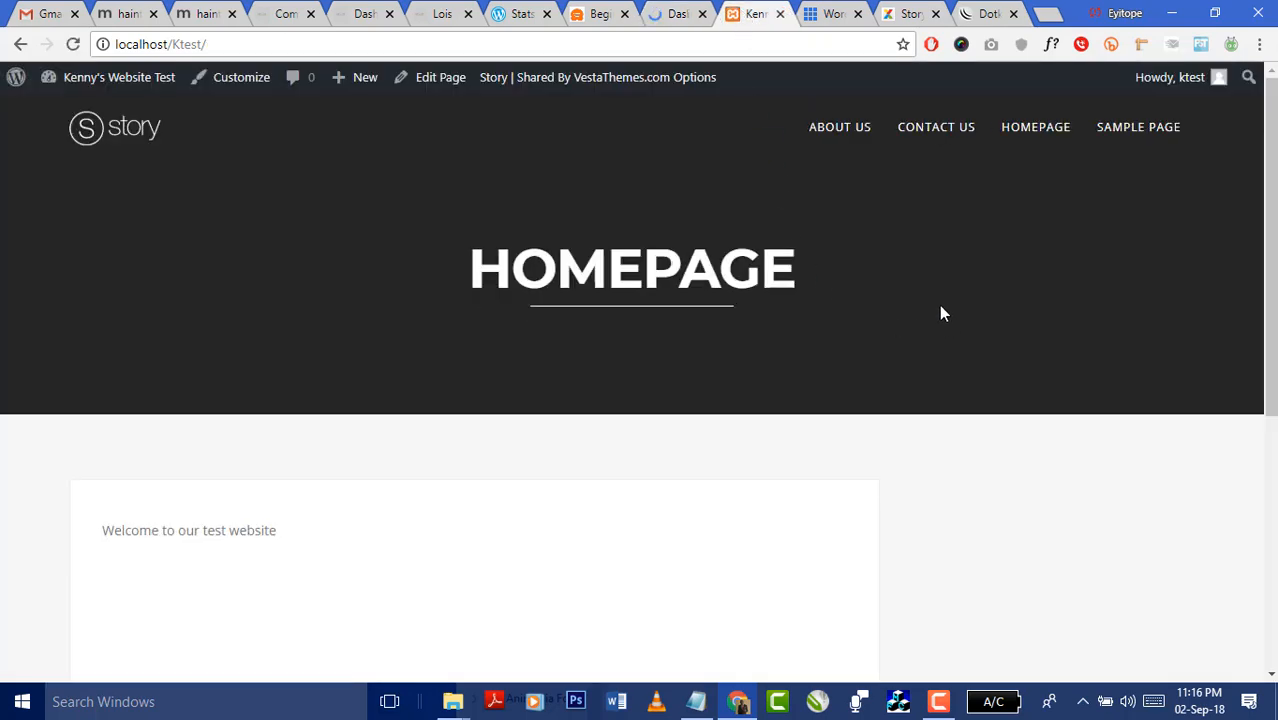
scroll(937, 311, down, 5)
scroll(937, 320, up, 5)
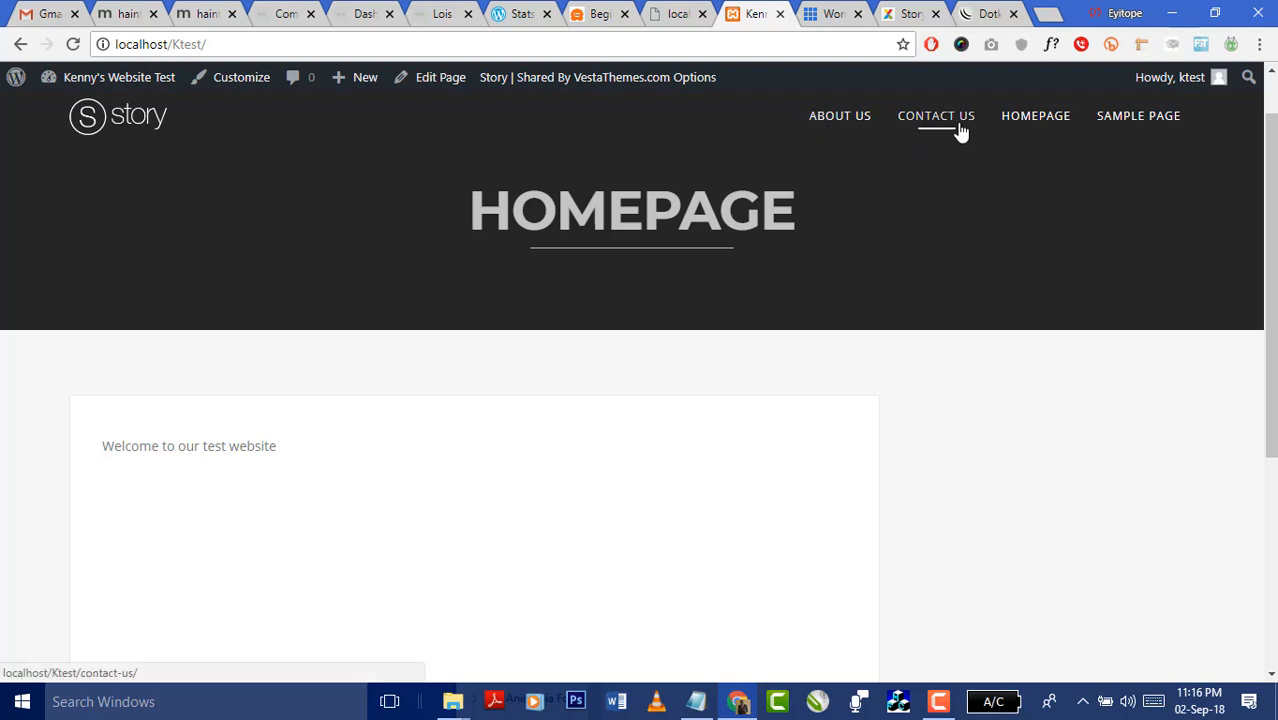
- Open the About Us page and look over its formatted test text and numbered list
click(841, 130)
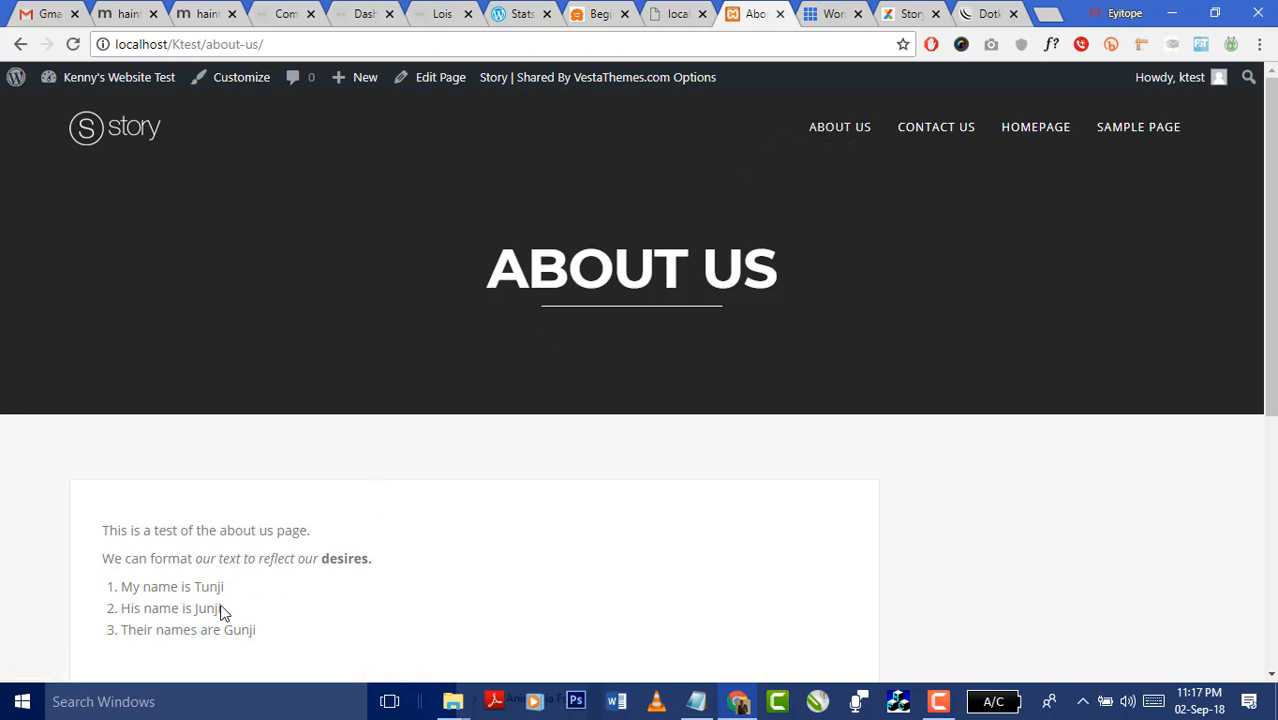
drag(269, 629, 88, 523)
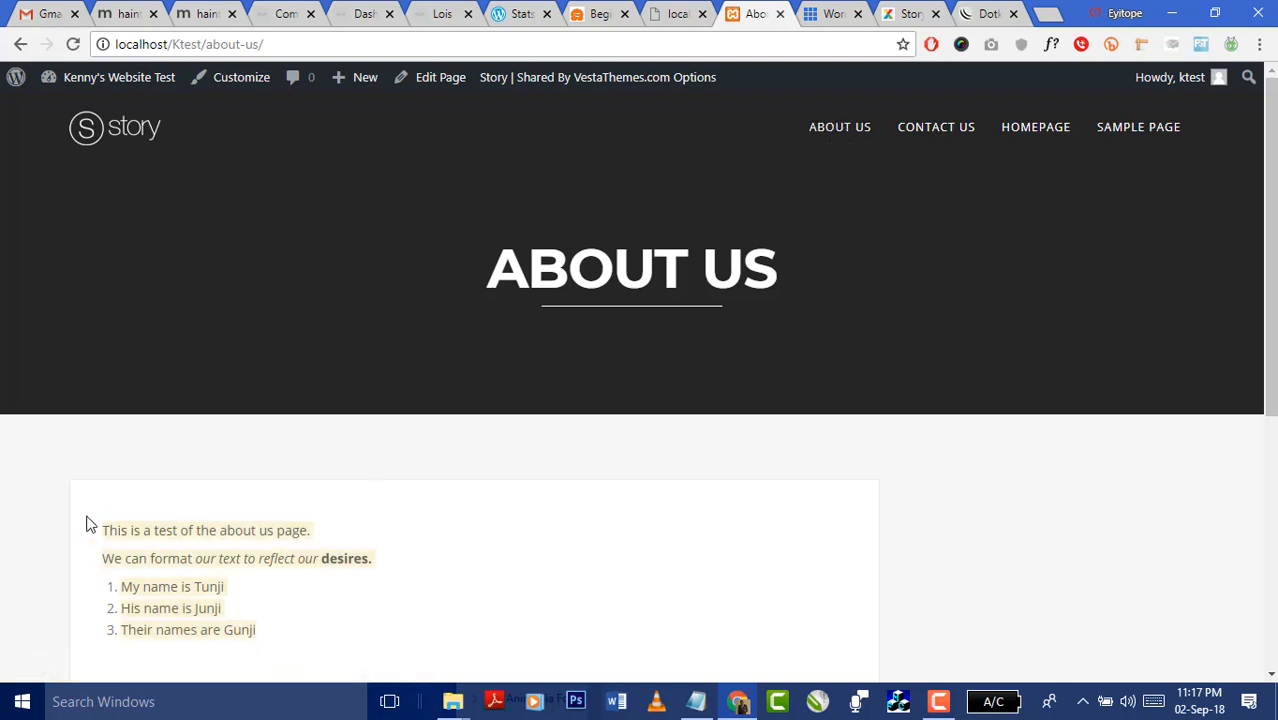
scroll(586, 454, down, 5)
scroll(586, 454, up, 5)
scroll(748, 451, down, 5)
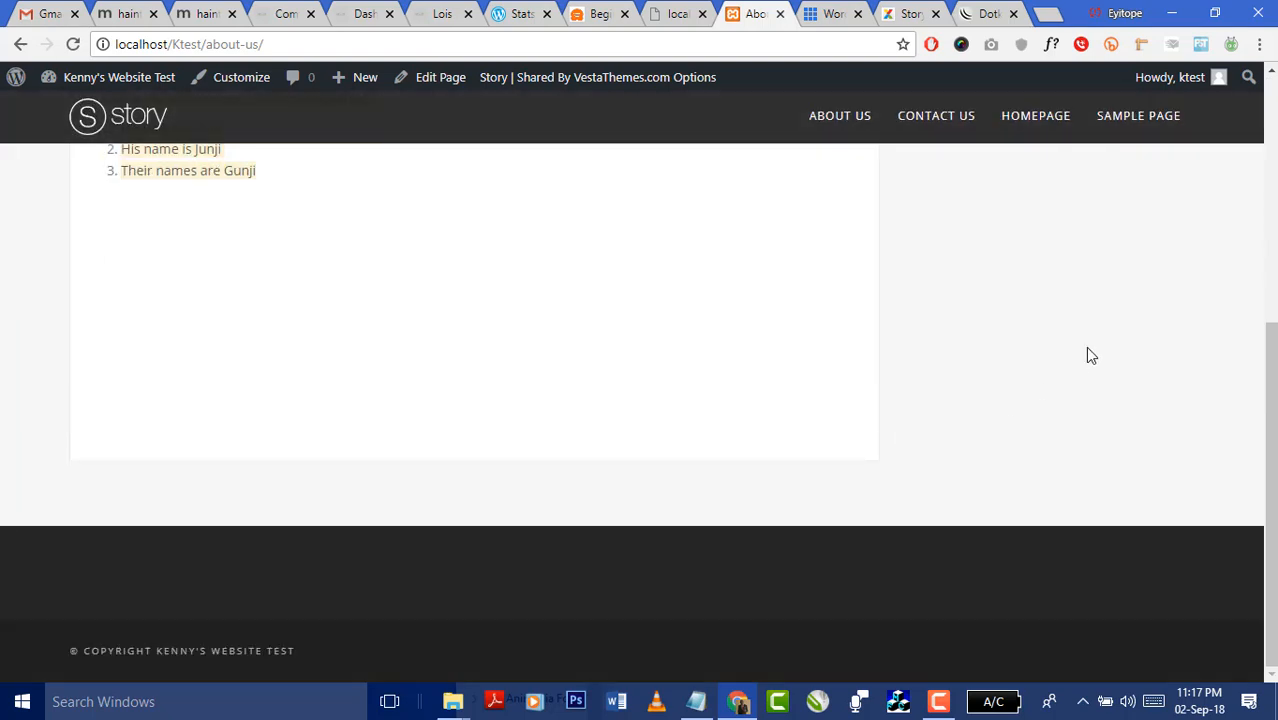
click(1085, 350)
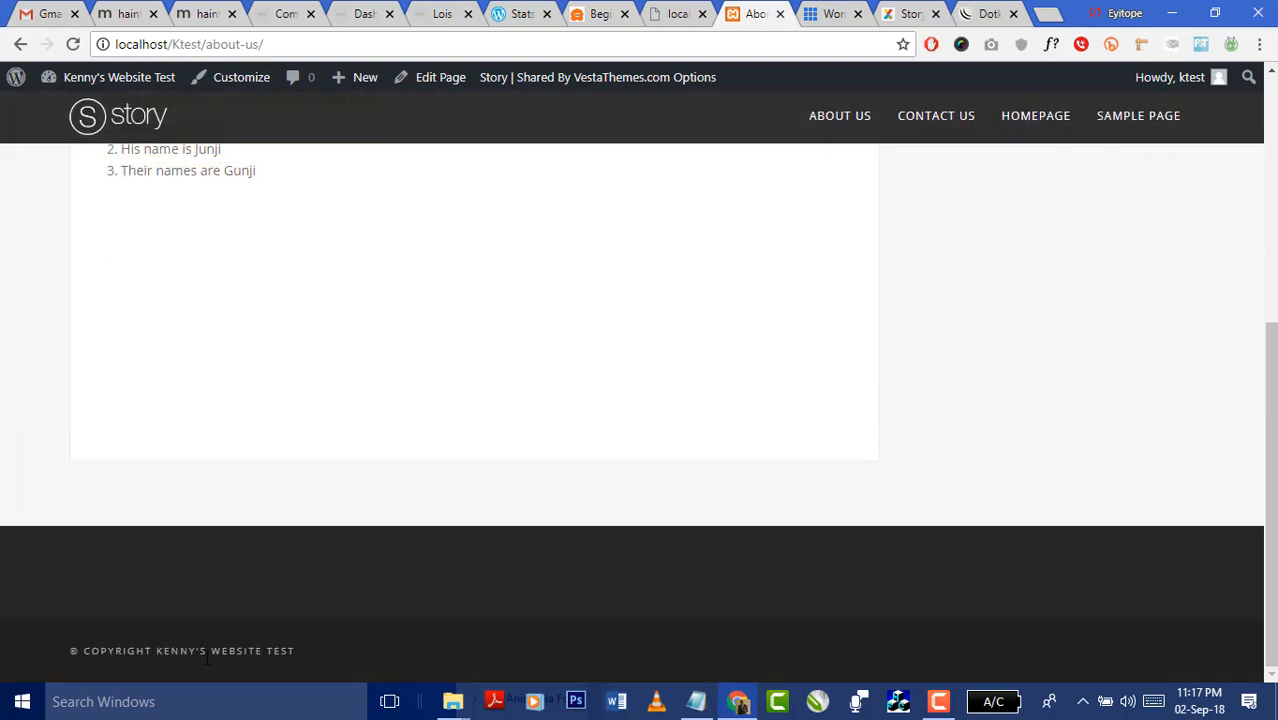
scroll(546, 521, up, 5)
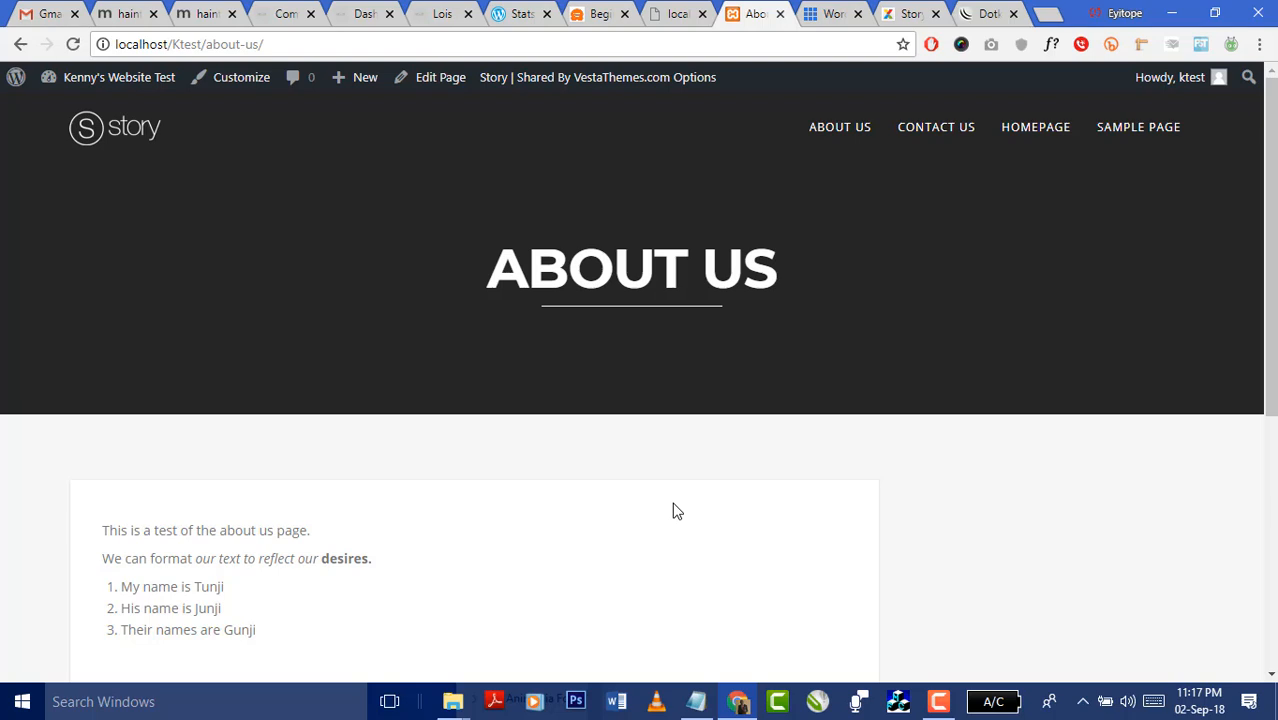
- Reload themes.php, then open 'Story | Shared By VestaThemes.com Options' from the admin bar
click(676, 16)
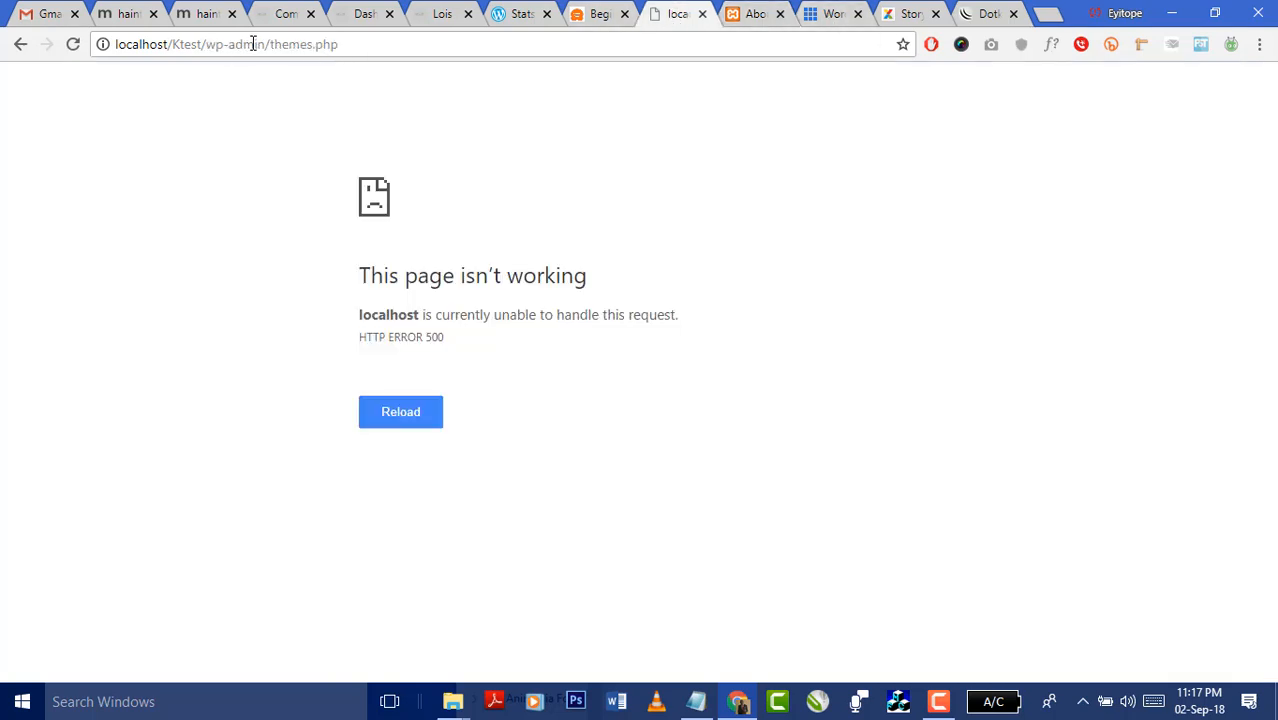
click(351, 44)
key(Return)
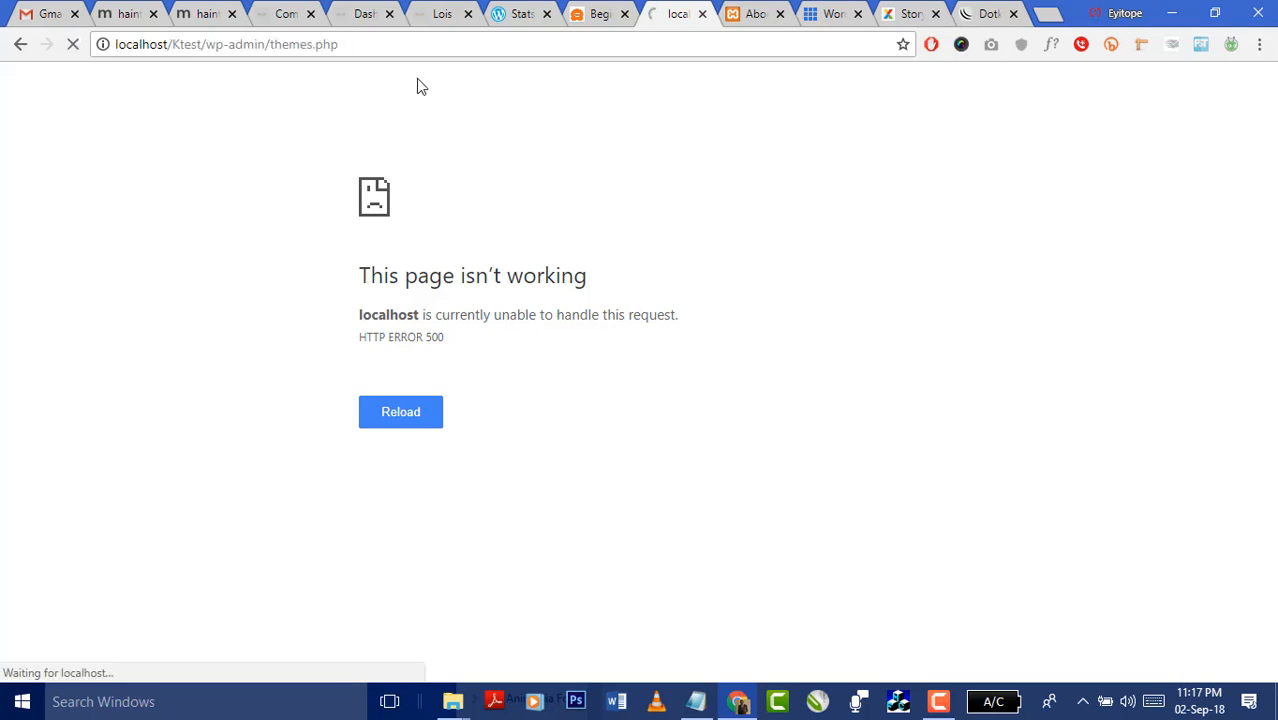
click(745, 14)
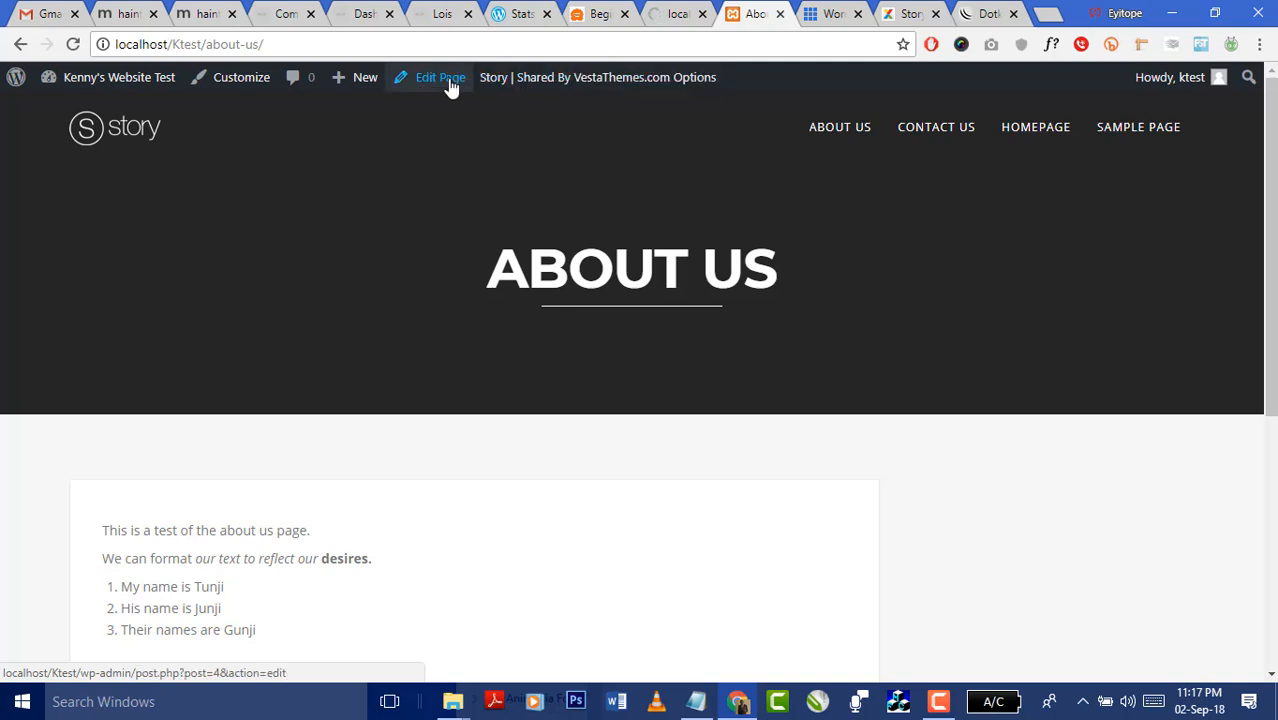
click(509, 84)
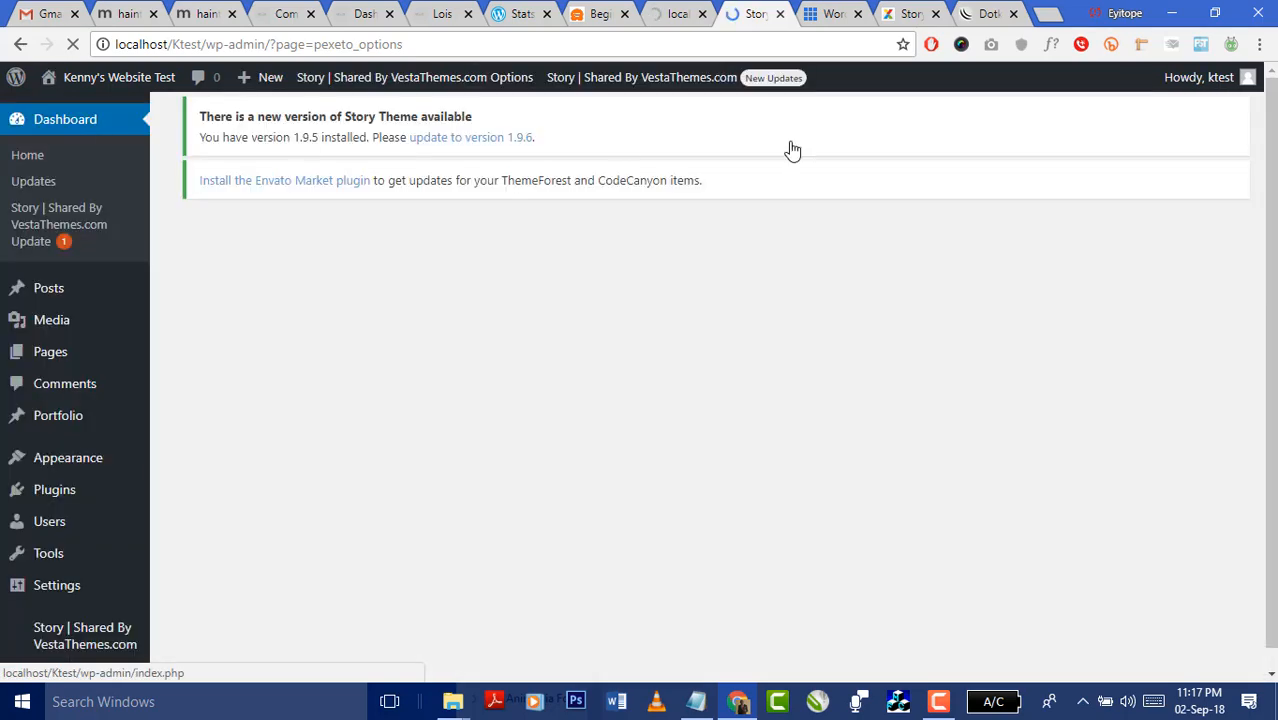
- Look over the Pexeto Panel options, then choose 'Begin installing plugins' in the recommended-plugins notice
scroll(622, 366, down, 1)
scroll(624, 374, down, 1)
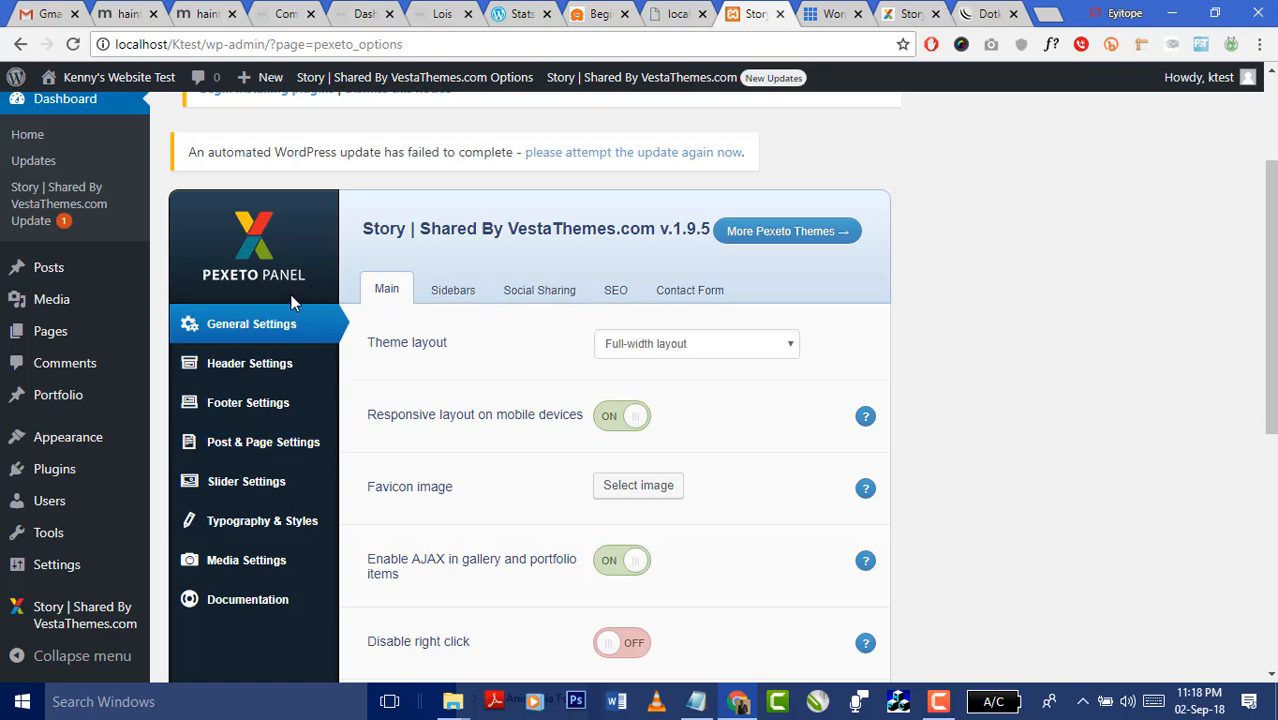
scroll(510, 366, down, 3)
scroll(510, 366, up, 4)
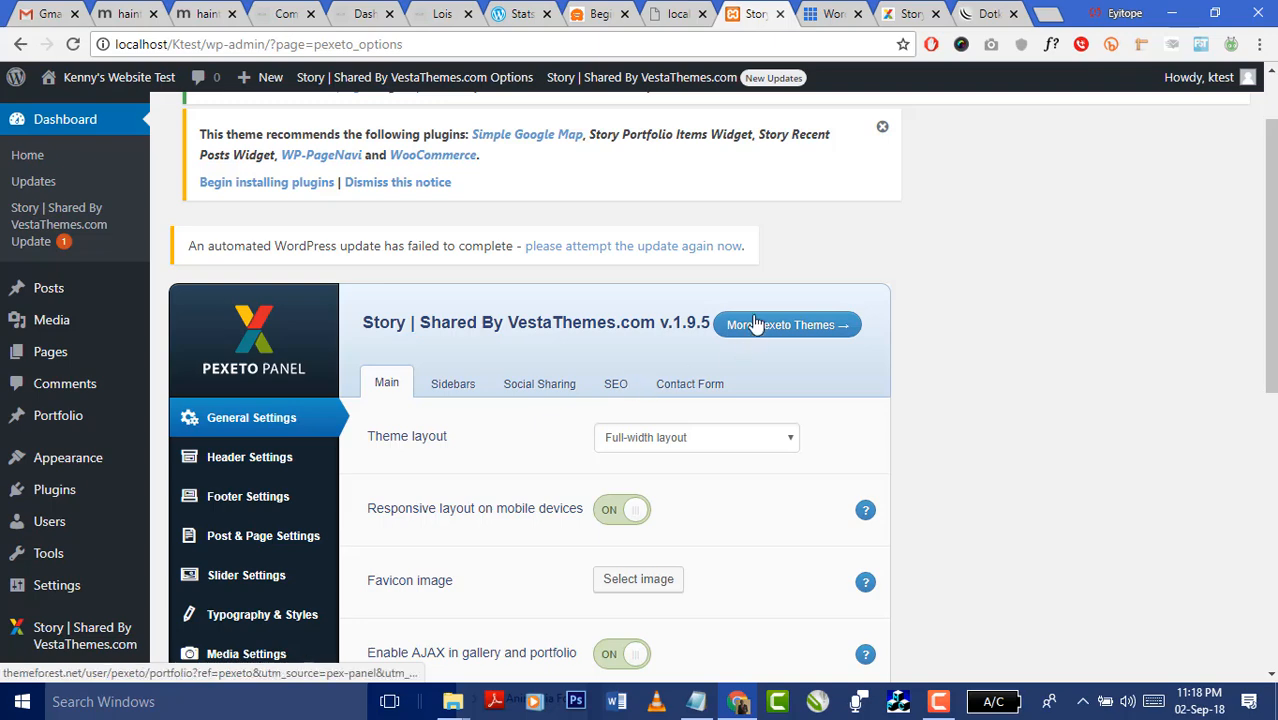
scroll(627, 368, up, 1)
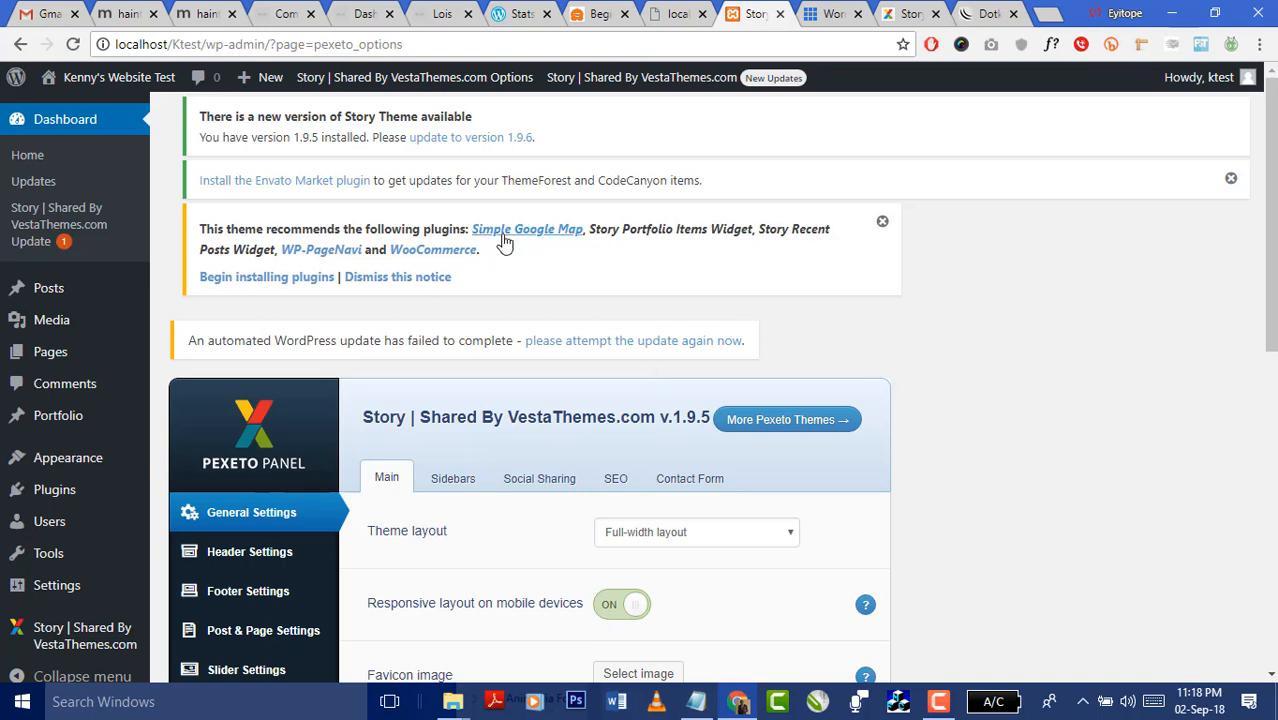
click(252, 288)
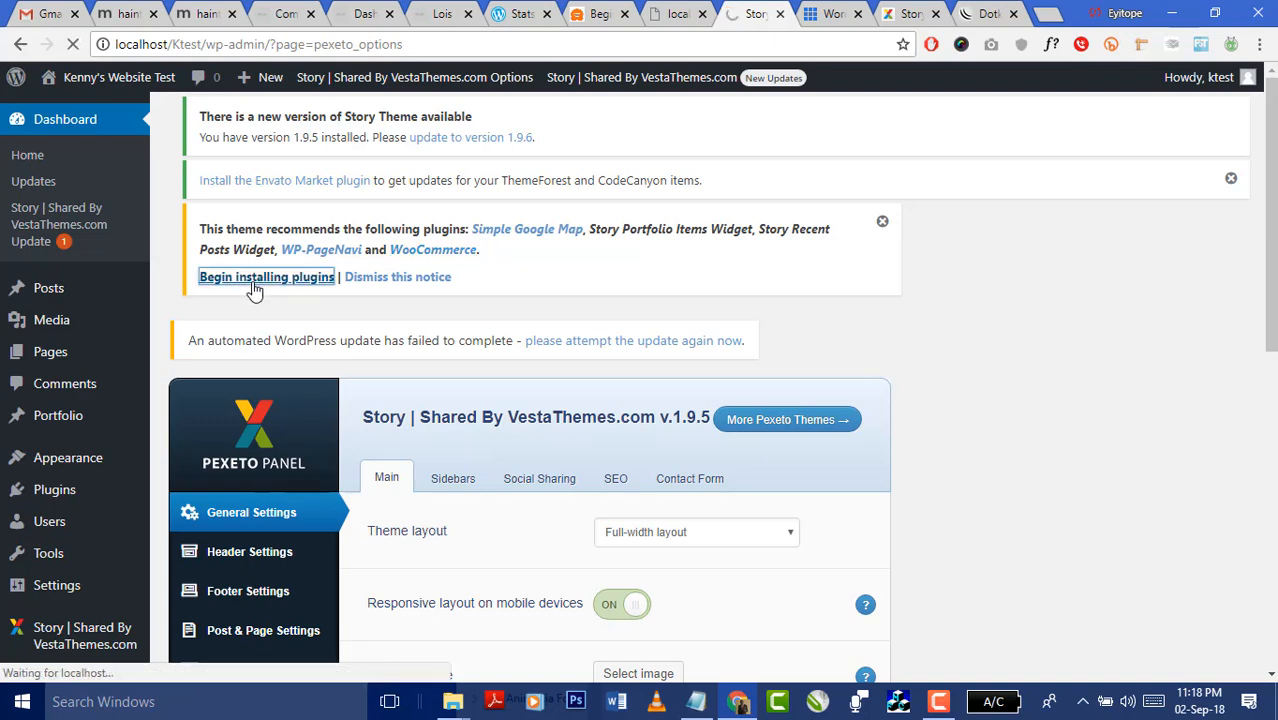
- In the error tab, load the plain wp-admin/ address instead of themes.php
click(674, 16)
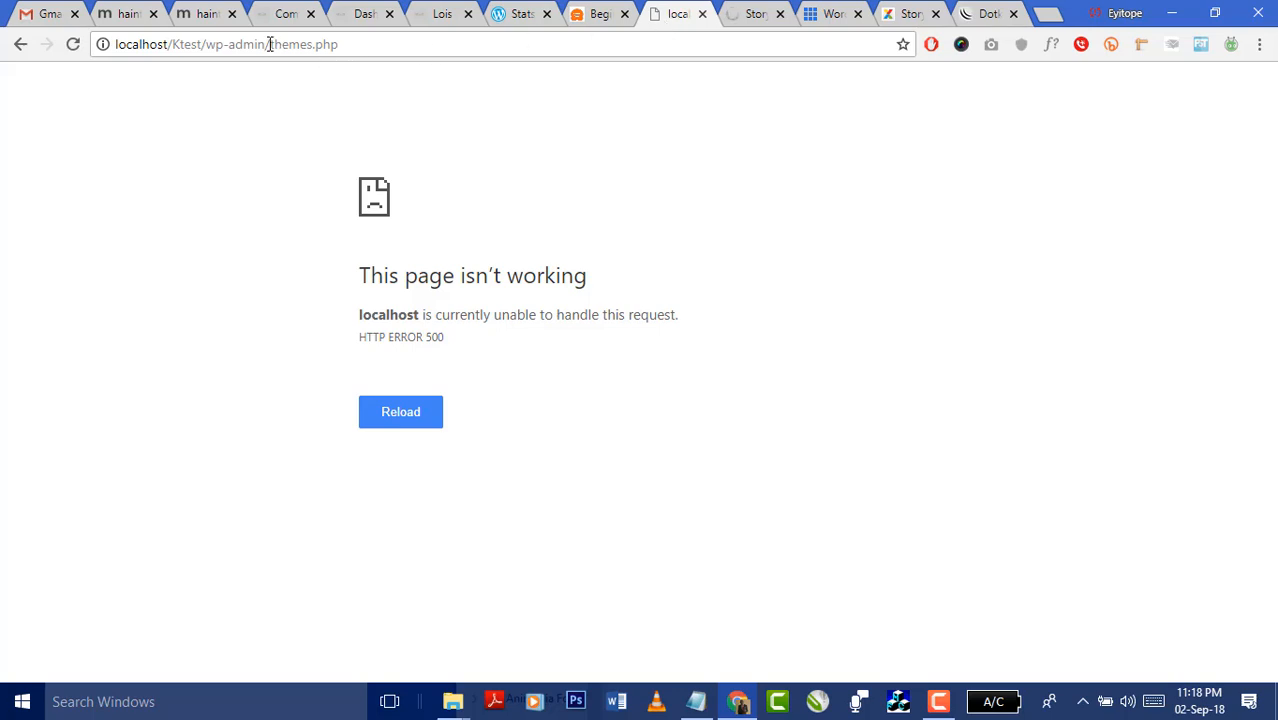
drag(270, 46, 451, 45)
key(BackSpace)
key(Return)
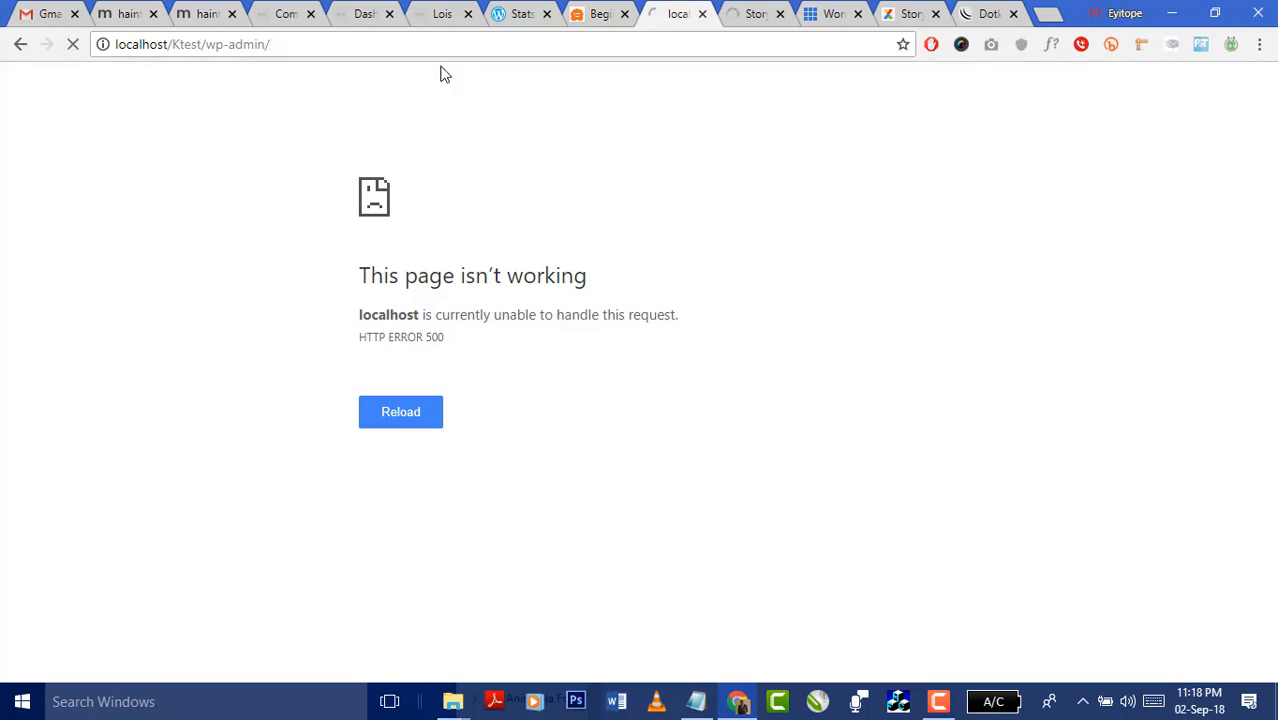
- Reload the recommended-plugins installer page in the Story tab, which still fails with HTTP 500
click(730, 18)
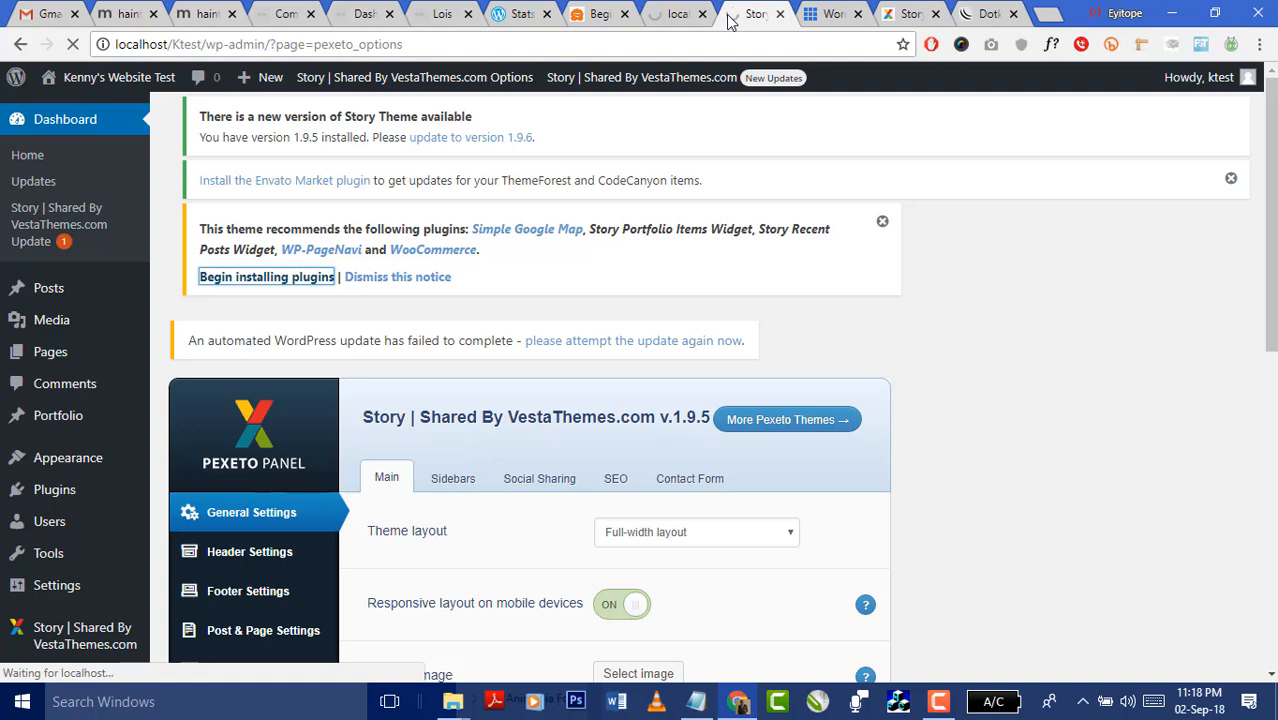
scroll(966, 225, down, 4)
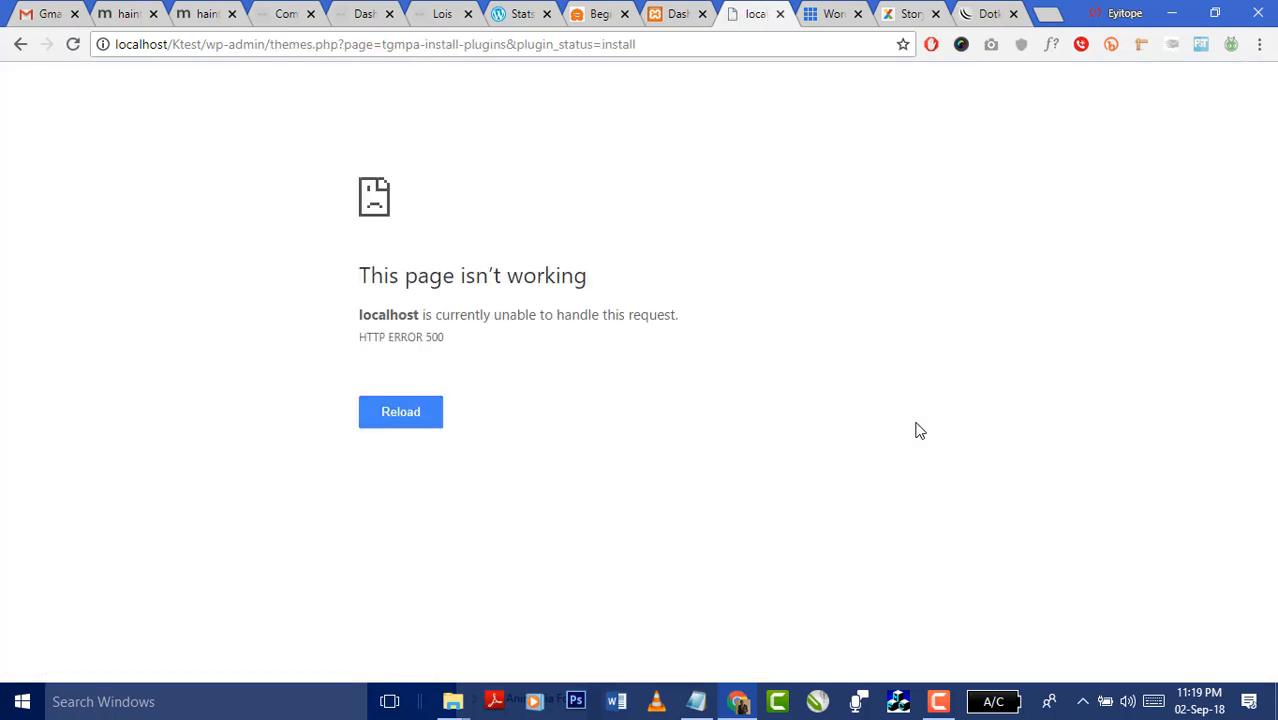
click(691, 48)
key(Return)
- Open the Installed Plugins page, listing the inactive Akismet Anti-Spam and Hello Dolly
click(672, 16)
scroll(702, 150, down, 3)
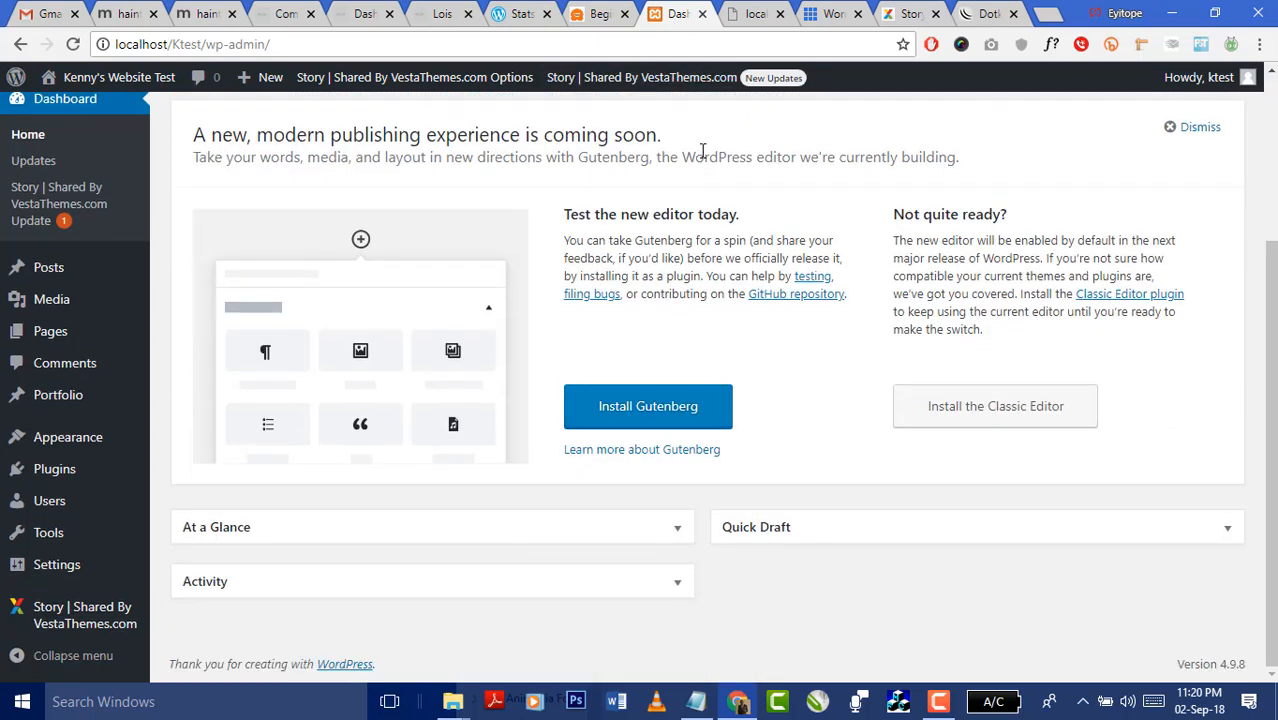
scroll(702, 150, up, 3)
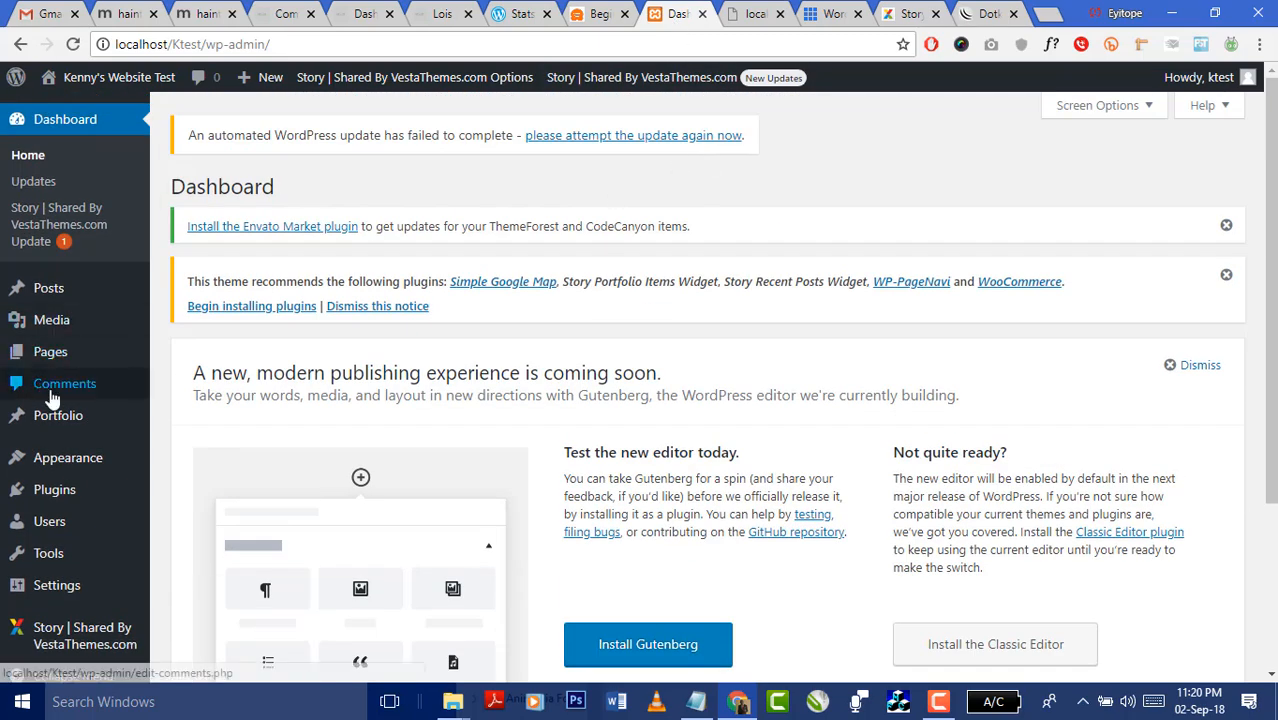
mouse_move(72, 462)
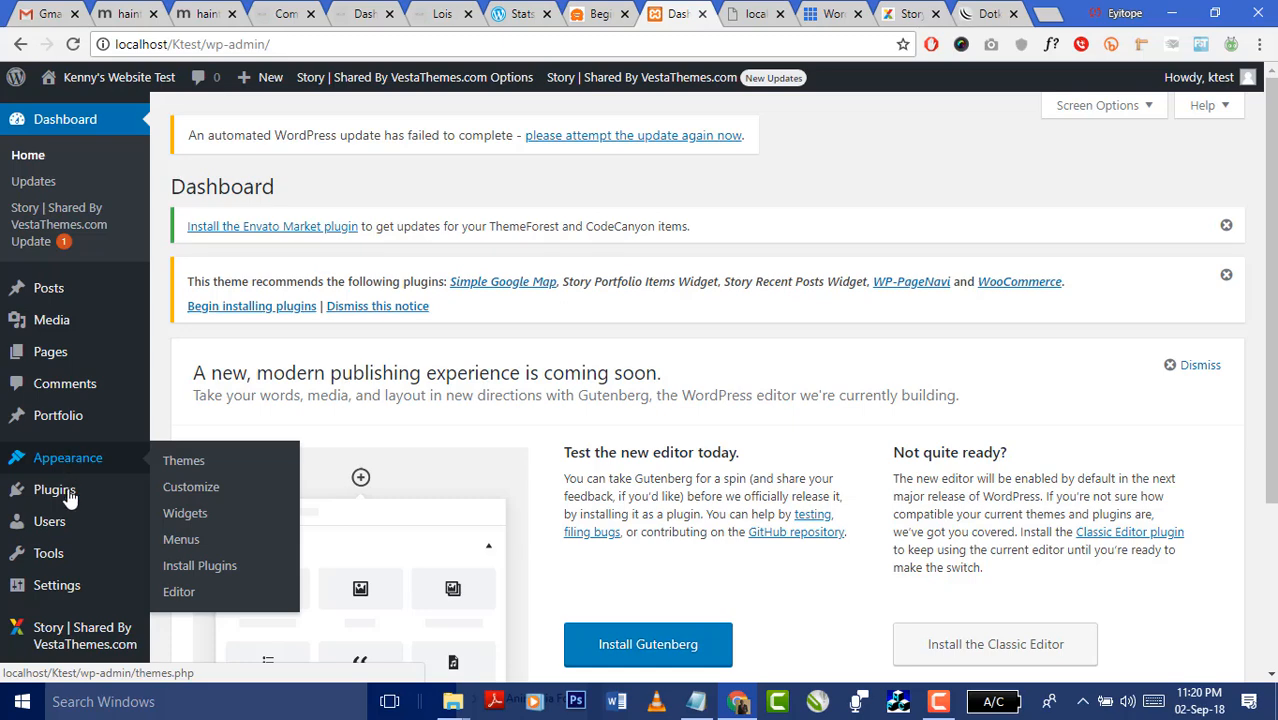
click(58, 498)
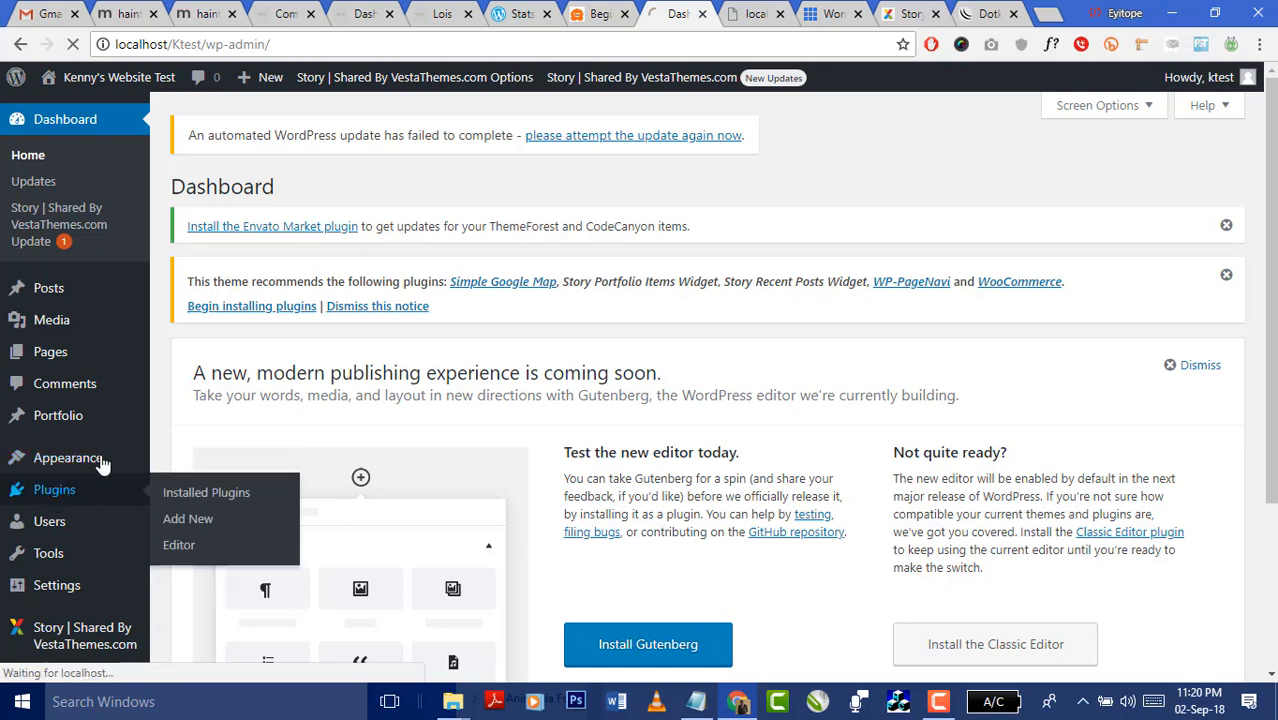
- Reload the failing plugin installation page in the error tab
click(742, 22)
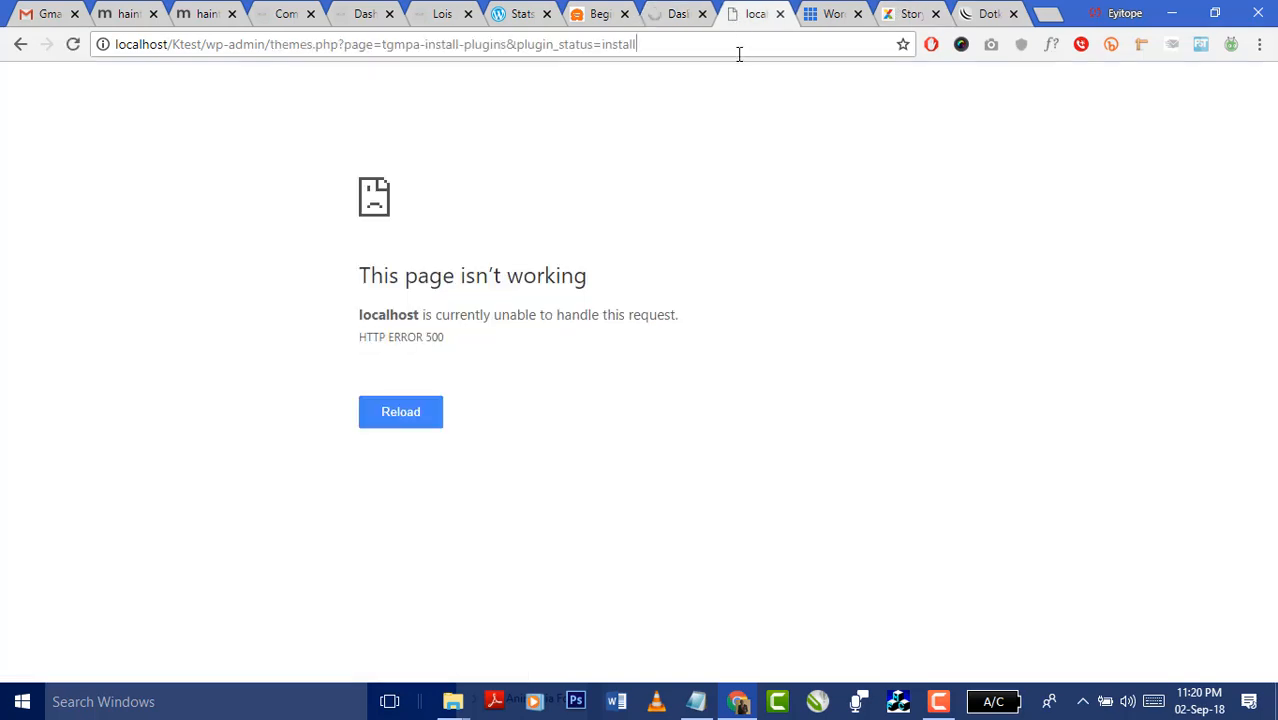
click(738, 50)
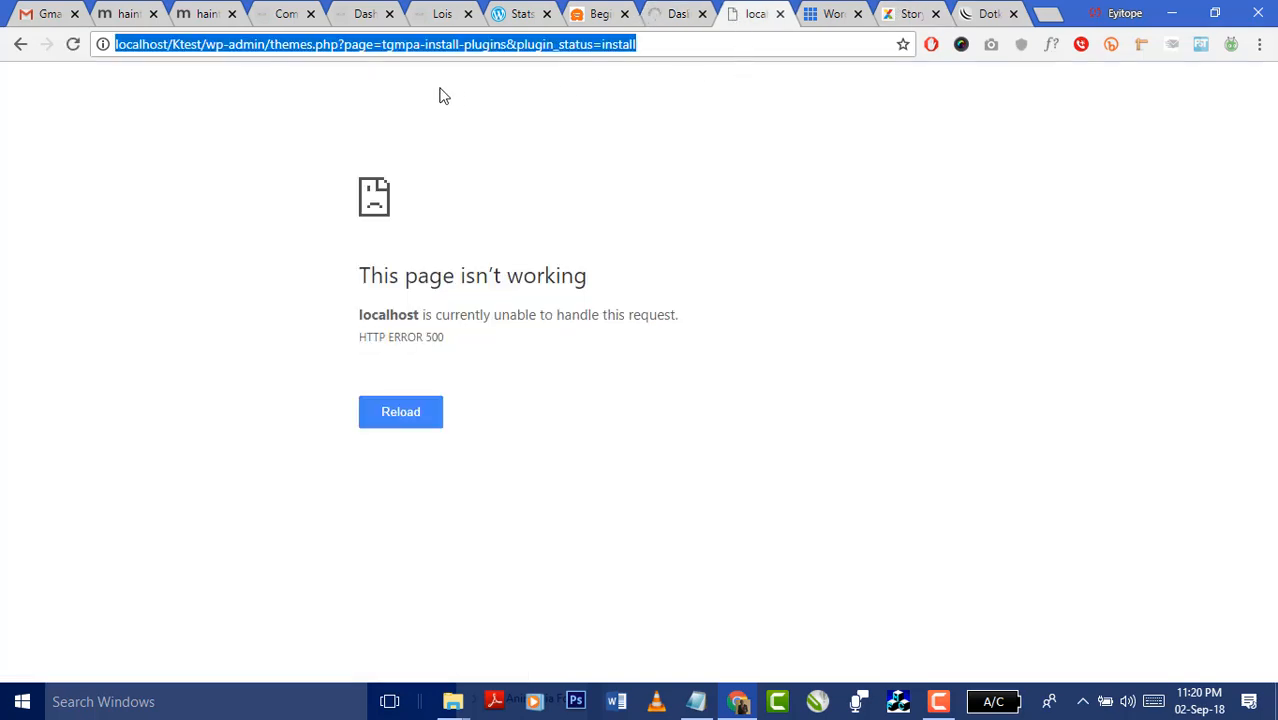
click(72, 46)
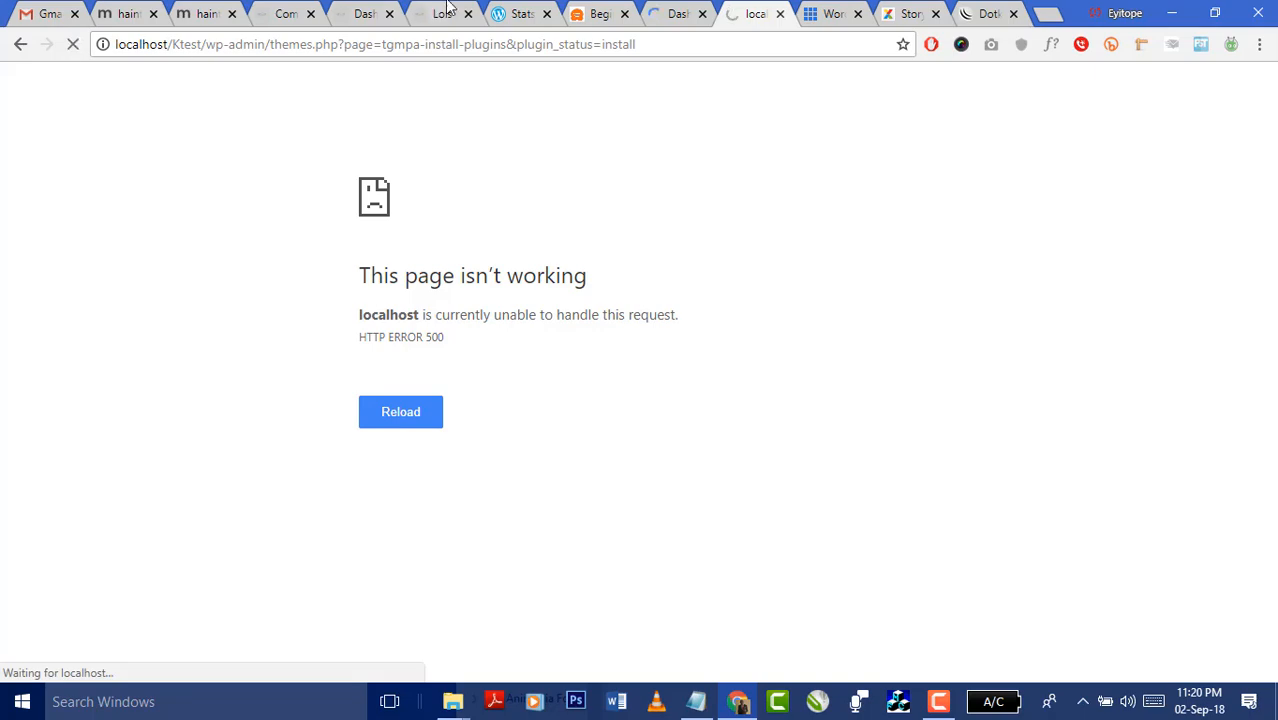
- Open the Story theme's Demo Import page from the dashboard sidebar
click(666, 14)
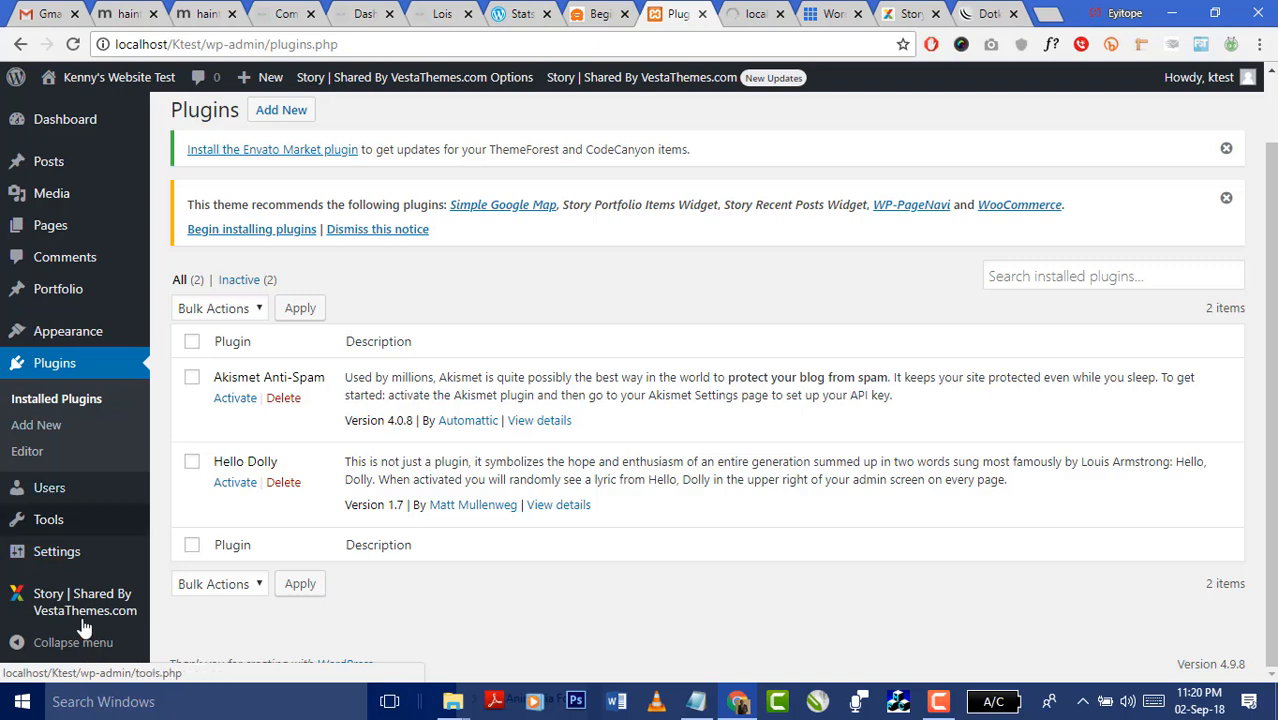
mouse_move(95, 605)
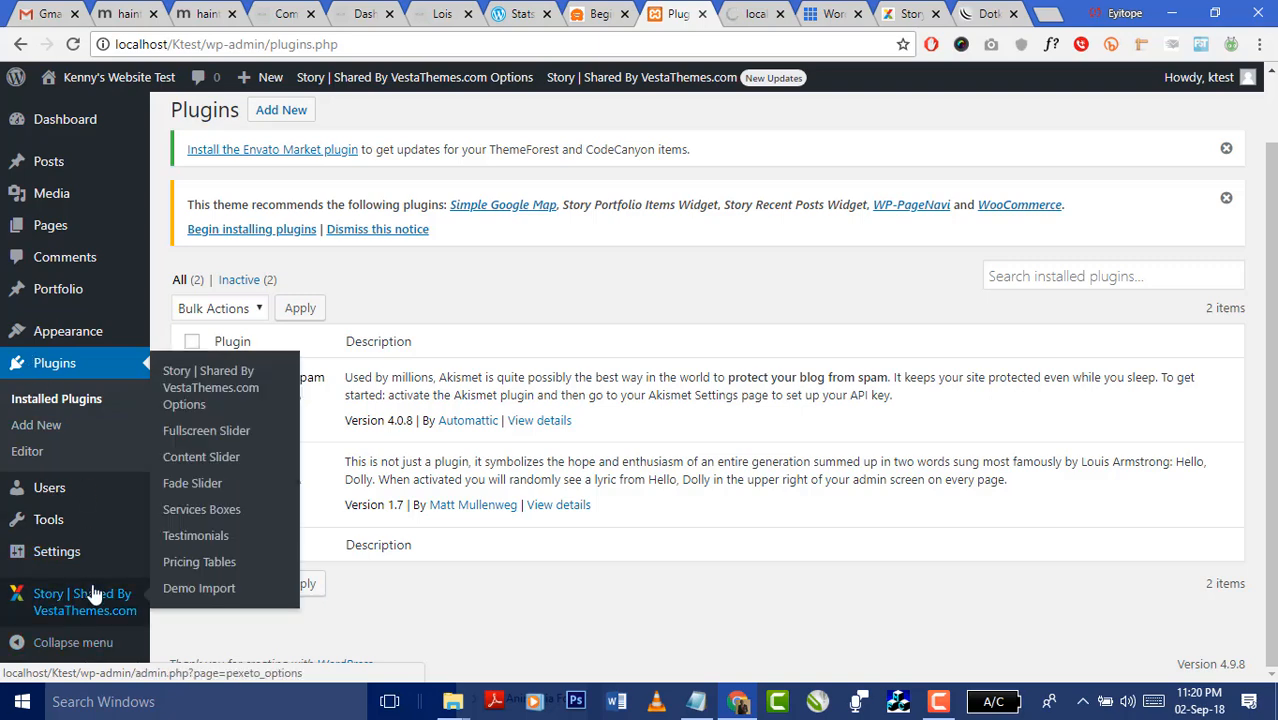
click(200, 590)
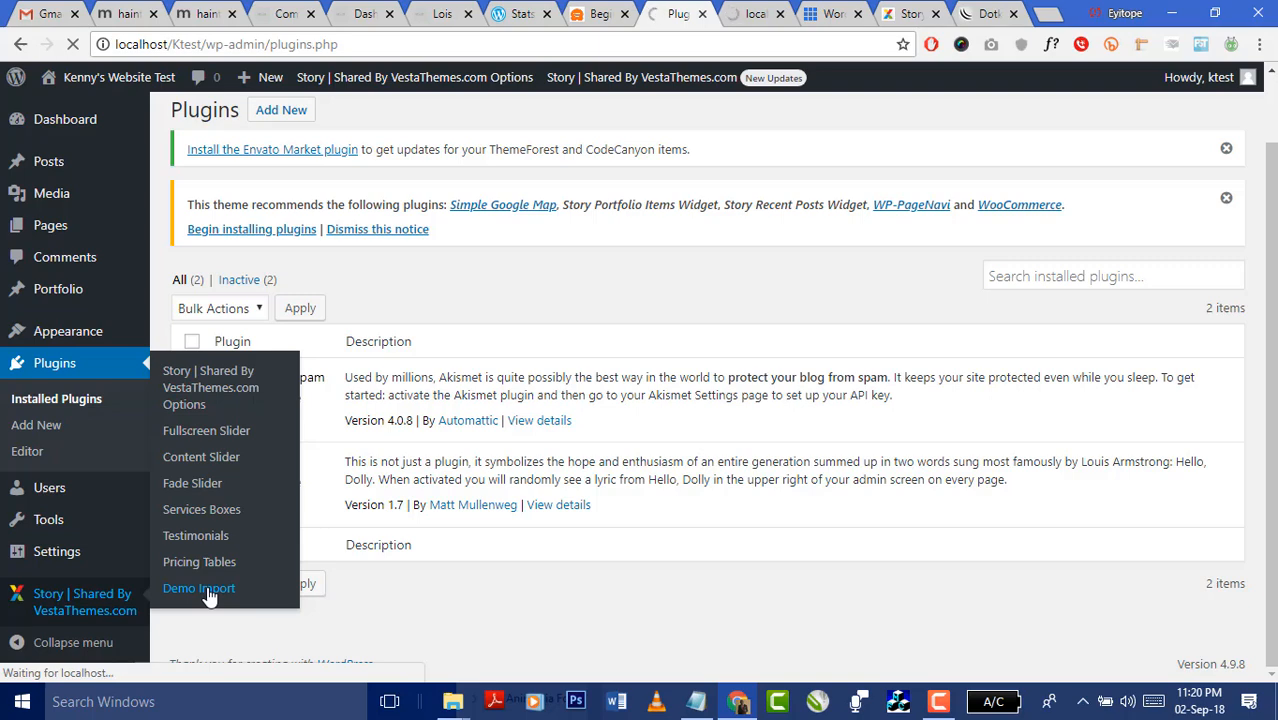
- Scroll the Story agency demo through its Fashion, Website, Branding and Package Design sections
click(908, 14)
scroll(969, 386, up, 1)
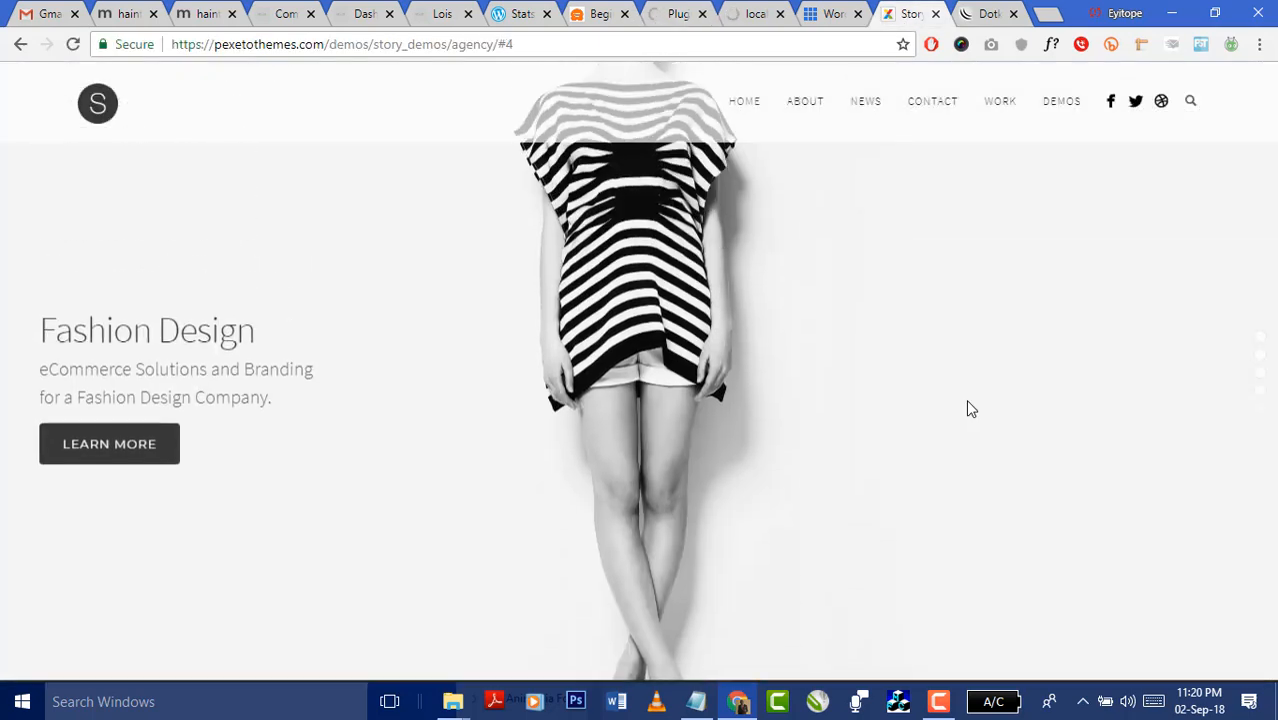
scroll(964, 400, up, 1)
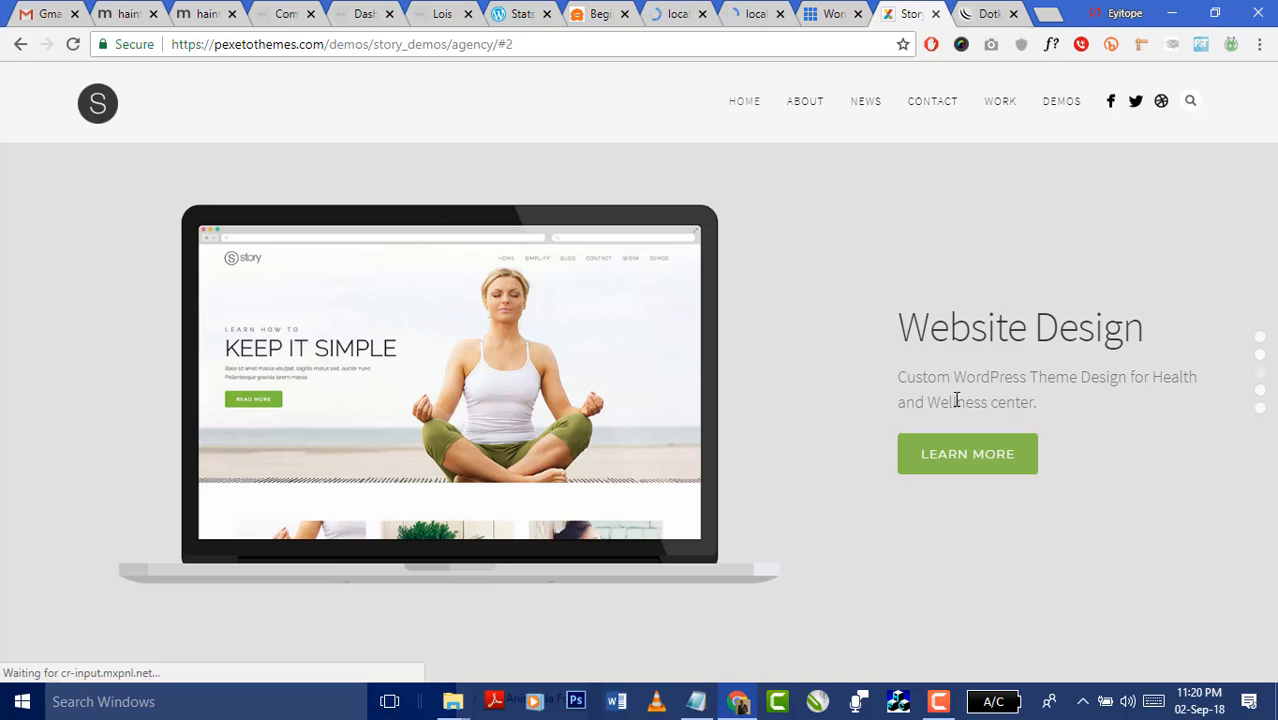
scroll(952, 397, up, 2)
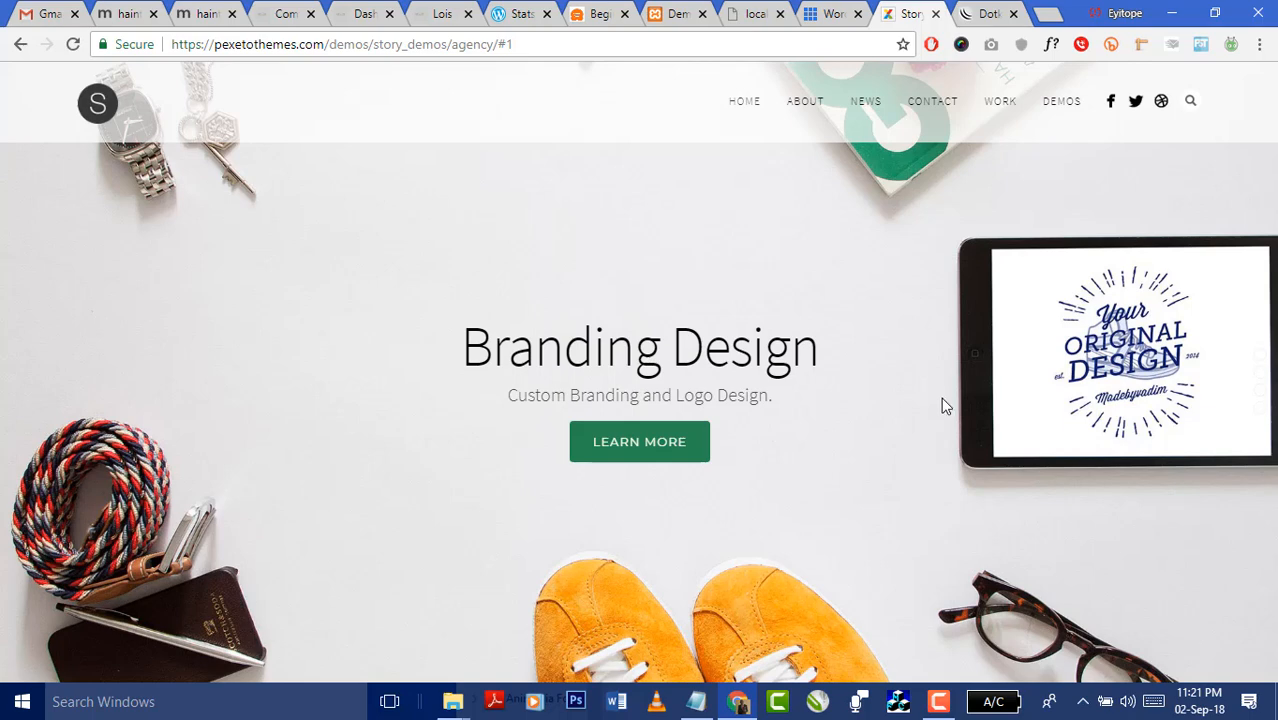
scroll(891, 365, down, 1)
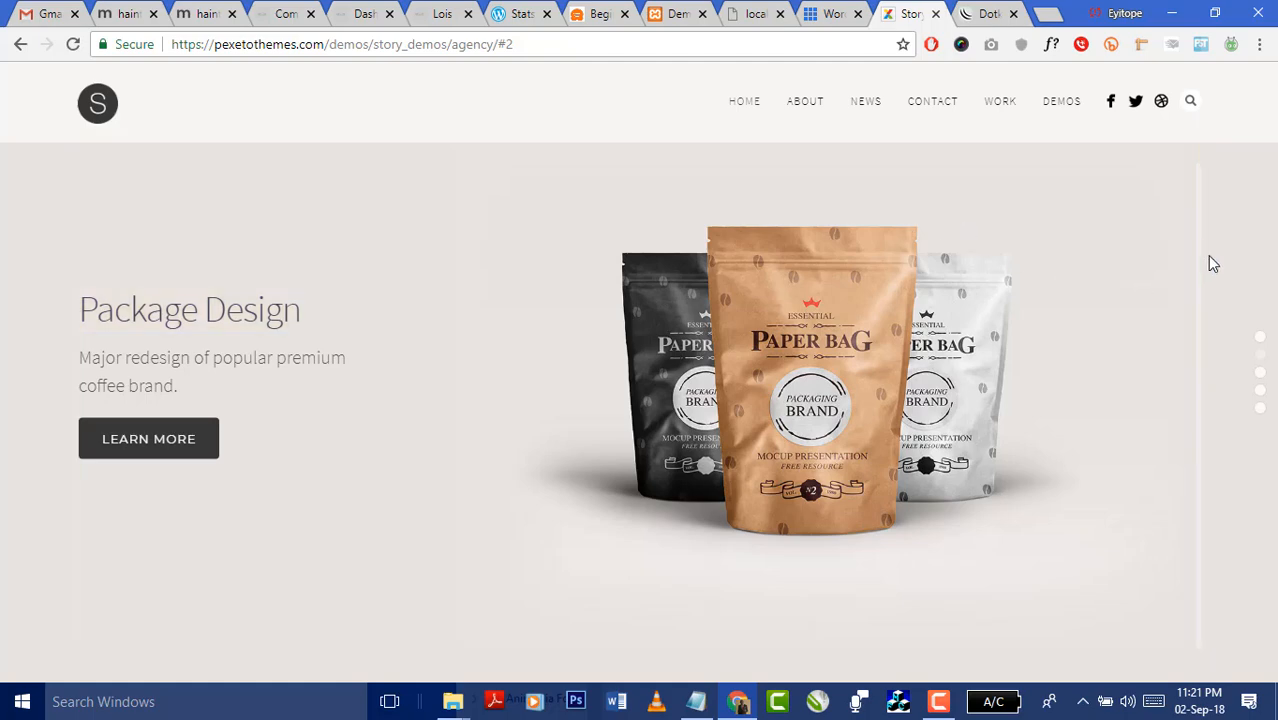
scroll(1204, 262, up, 1)
- Look over the hosting page and the localhost error tab's address
click(825, 20)
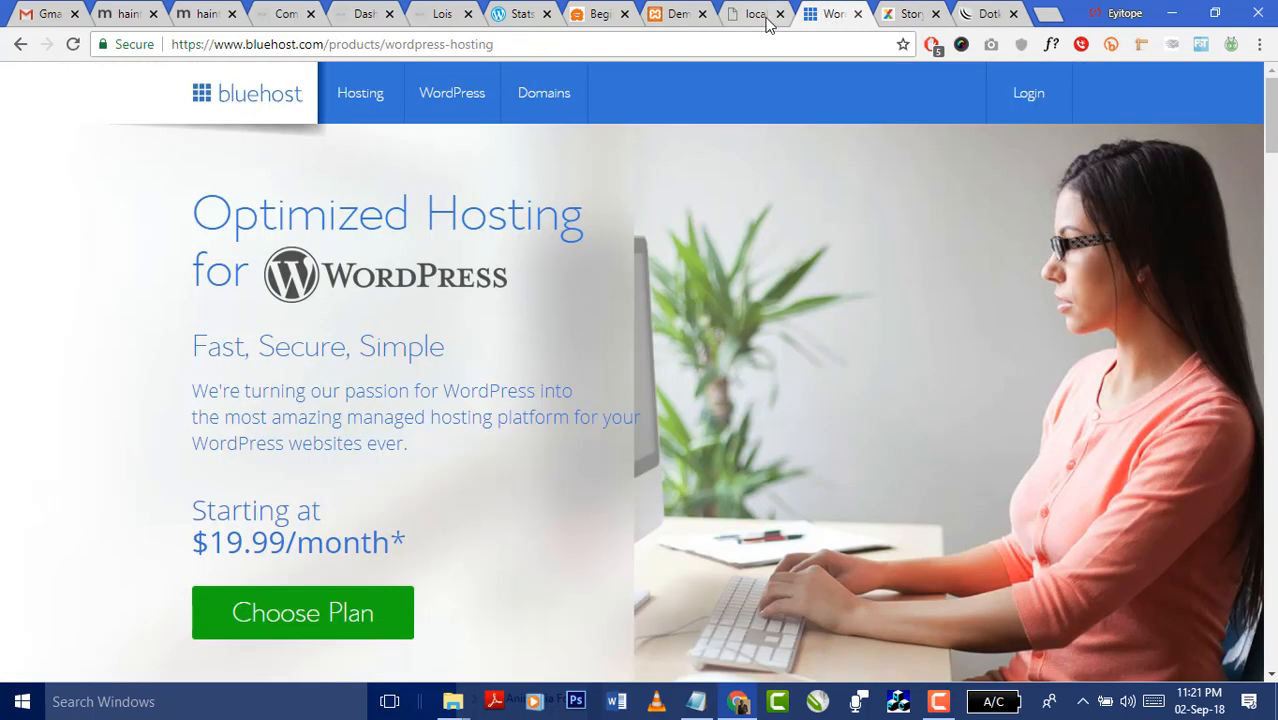
click(768, 24)
click(685, 46)
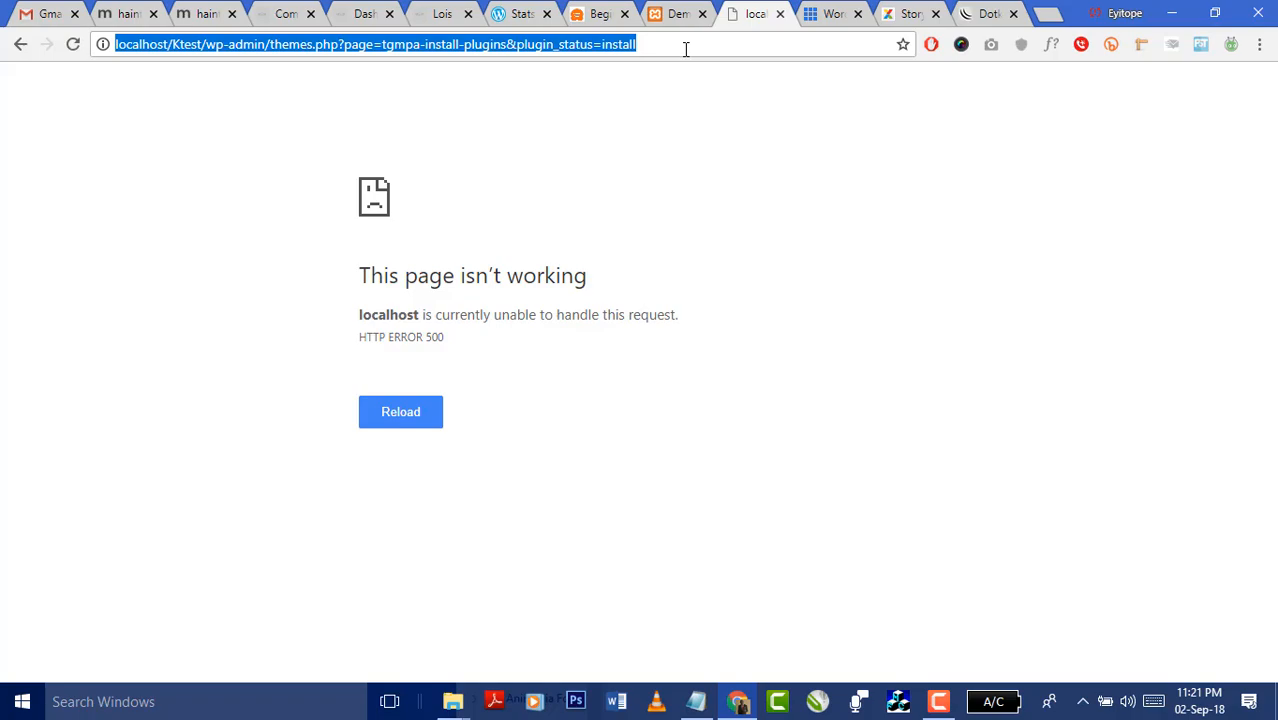
- Browse the eight Story demo layouts, Main Demo through Adventure, then open the Story options page
click(676, 14)
scroll(770, 220, down, 3)
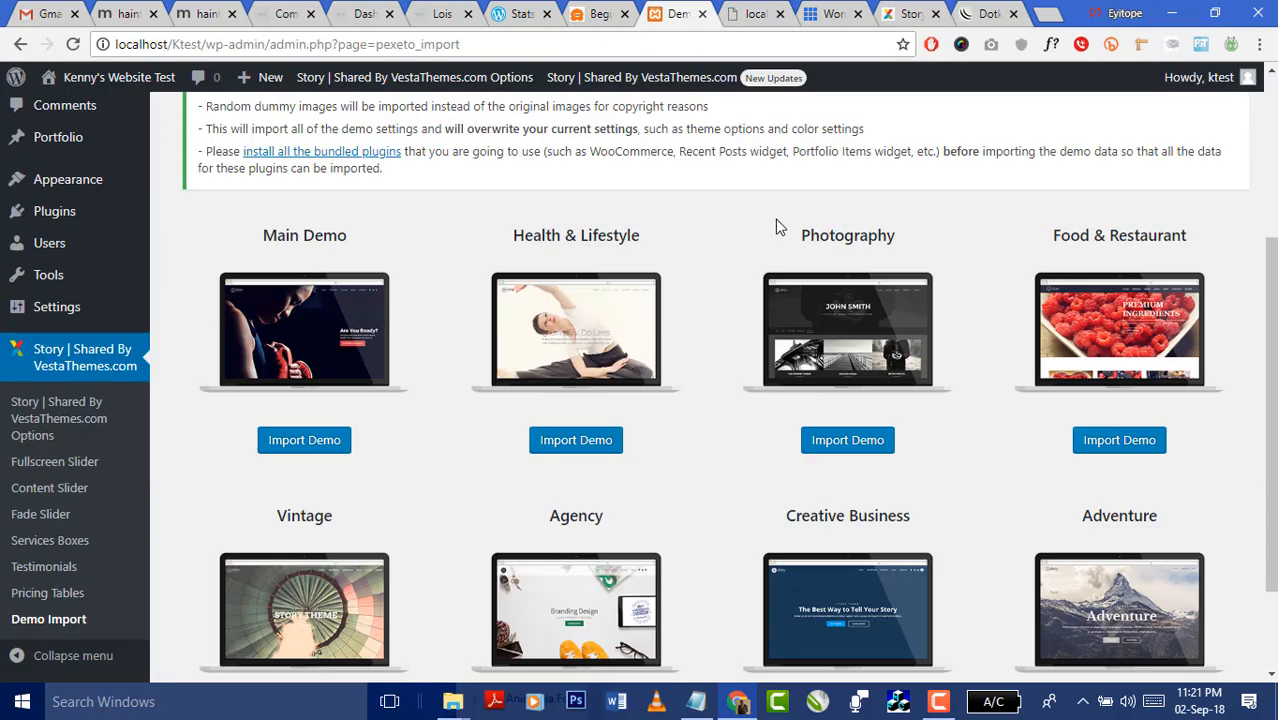
scroll(779, 227, up, 3)
scroll(675, 290, down, 2)
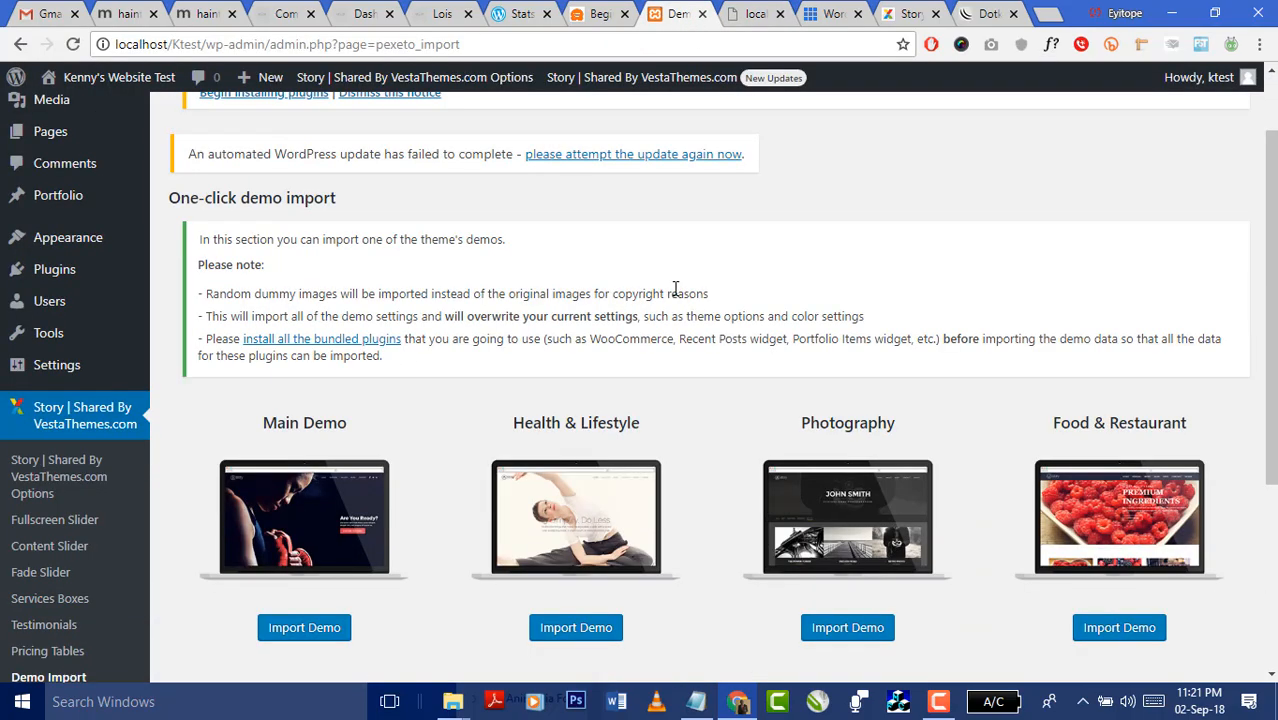
scroll(753, 272, down, 1)
scroll(600, 465, down, 2)
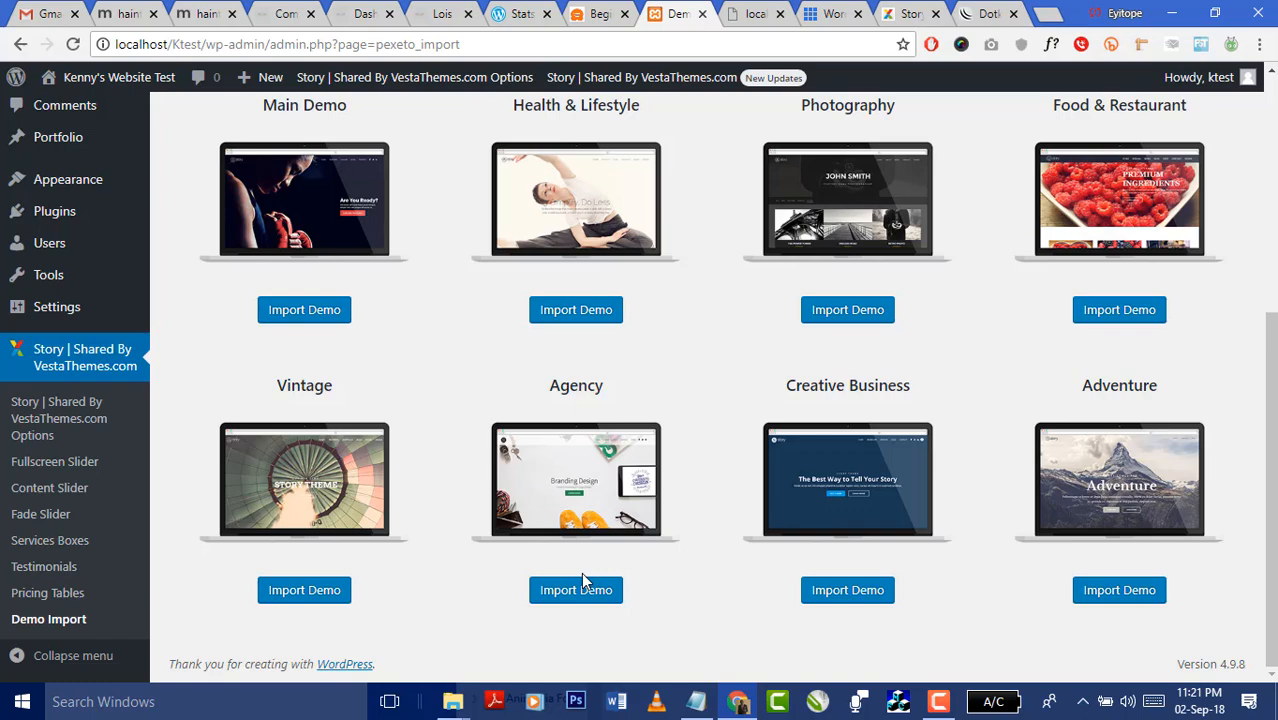
scroll(576, 569, up, 2)
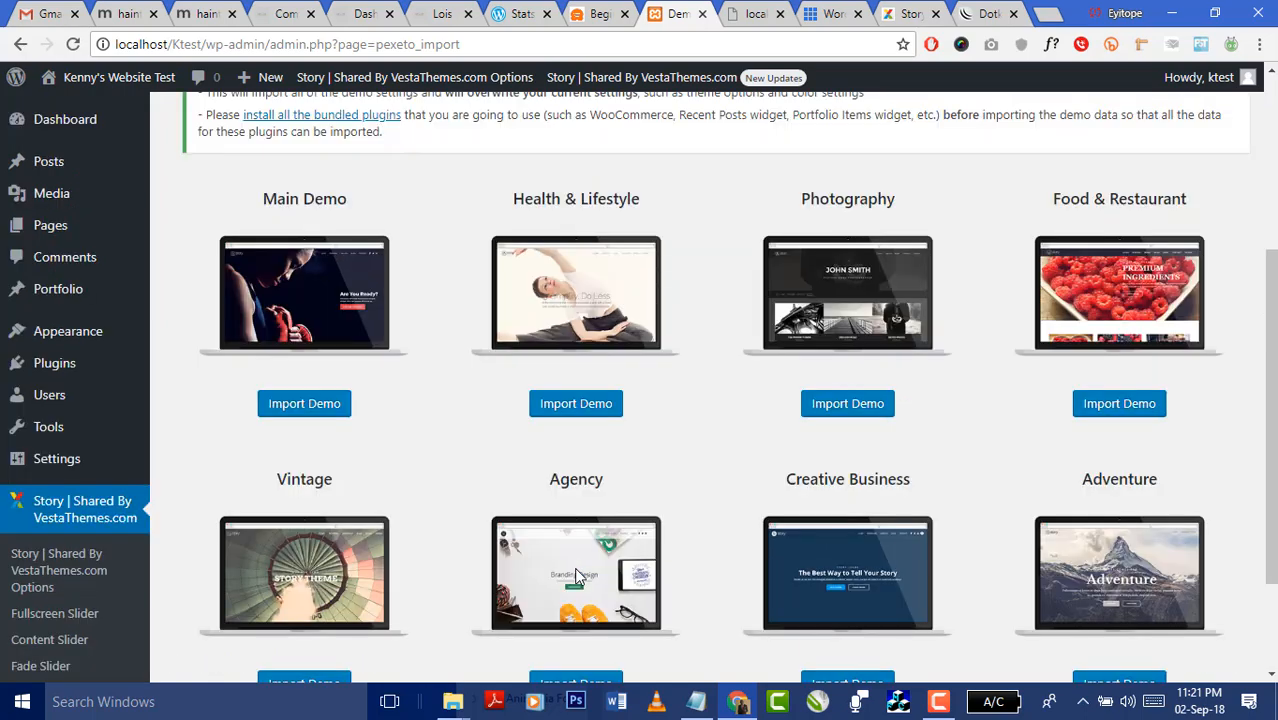
scroll(113, 527, down, 2)
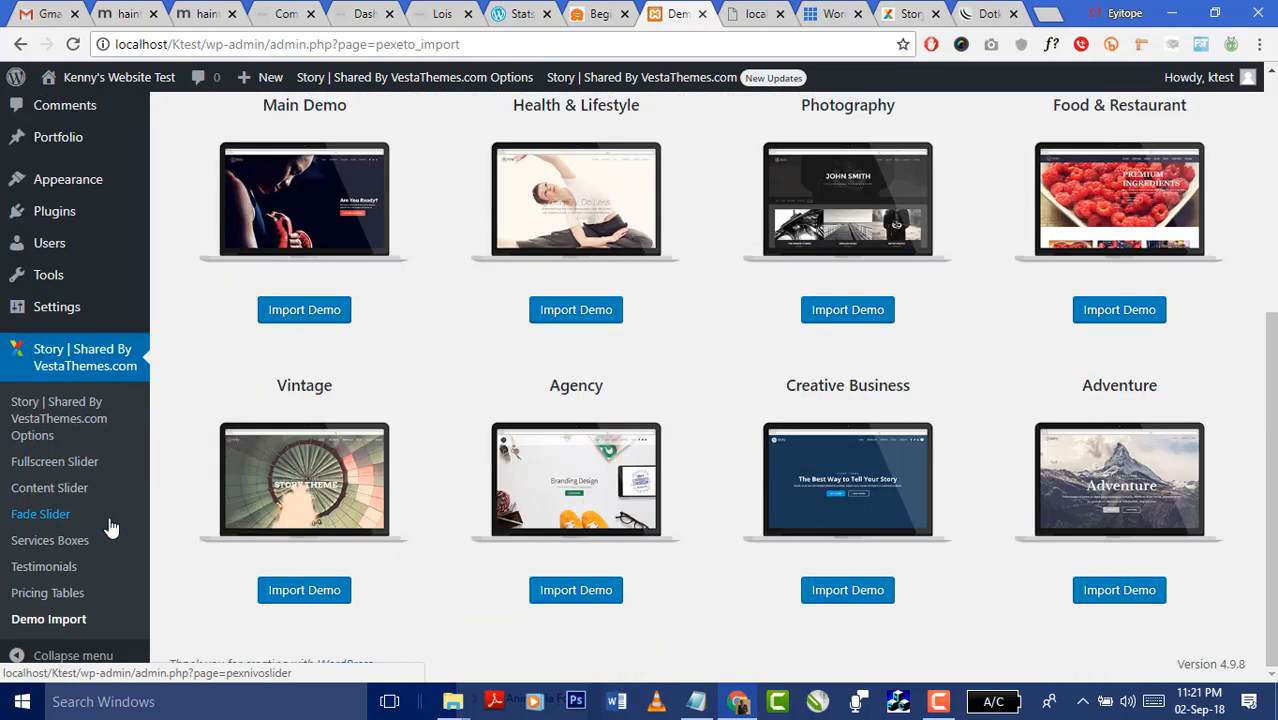
click(56, 426)
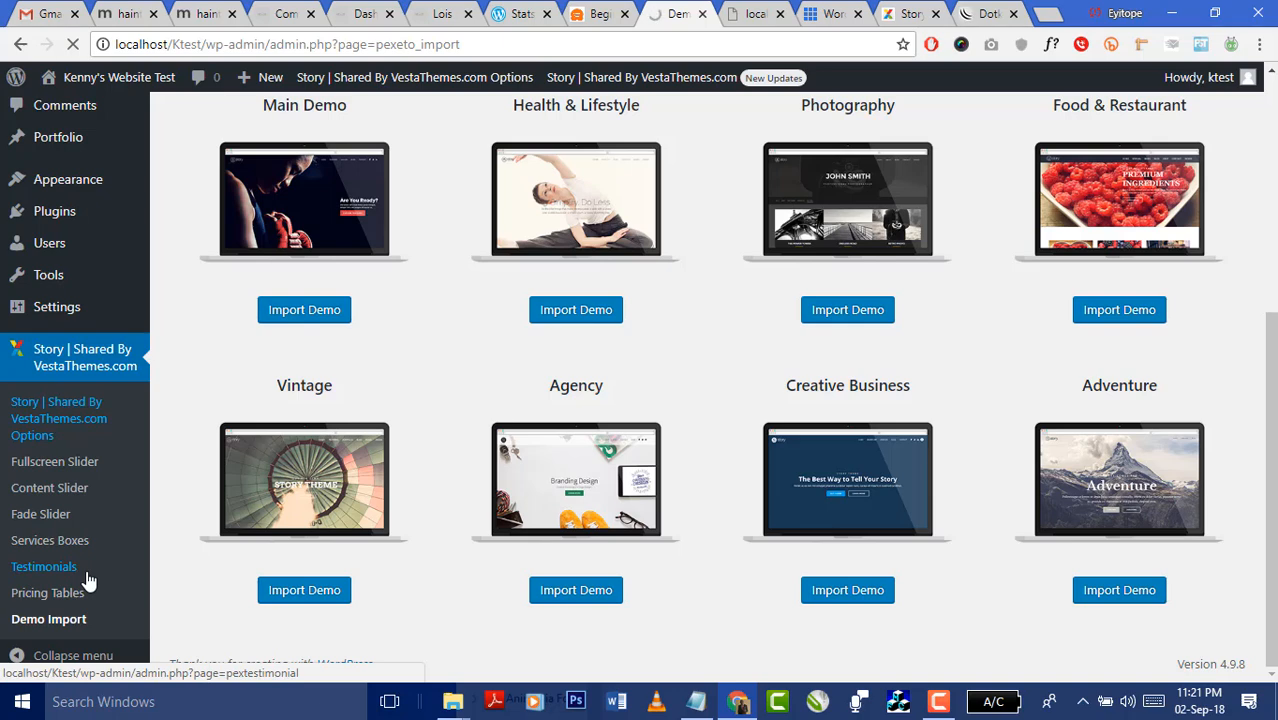
- Page the Story agency demo slider back from Branding Design to Fashion Design
click(988, 16)
click(903, 17)
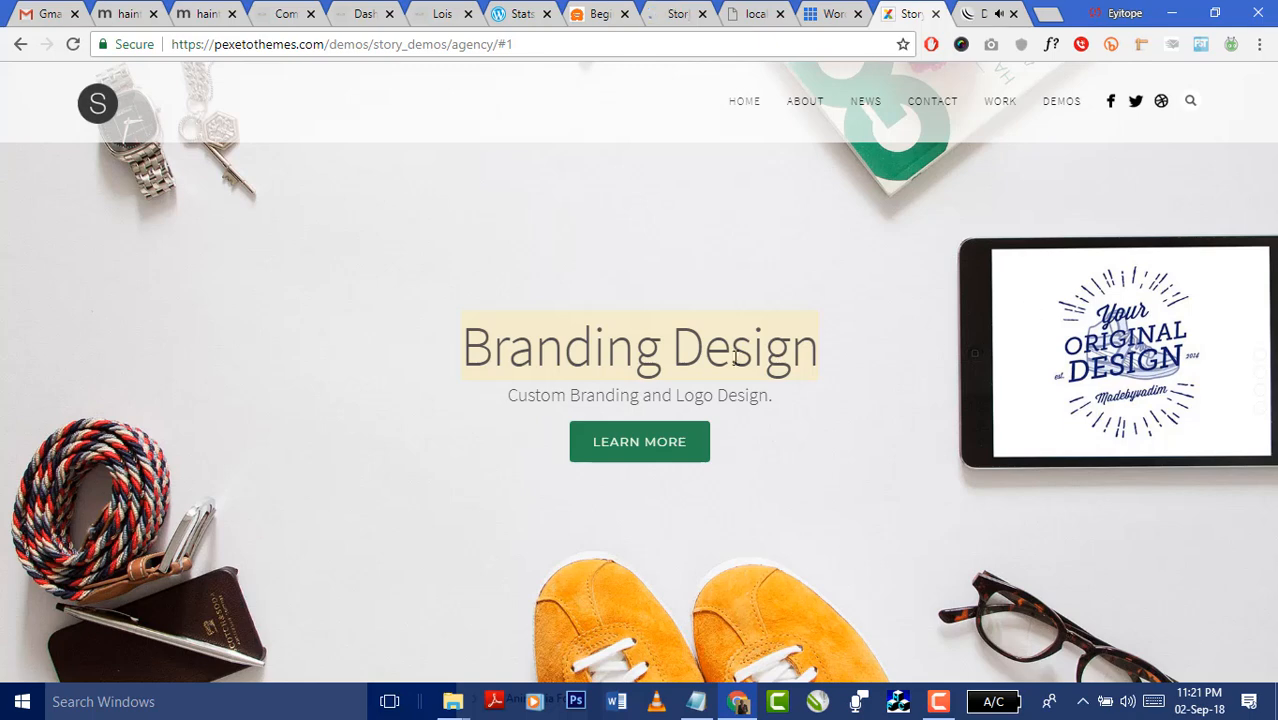
scroll(712, 410, down, 1)
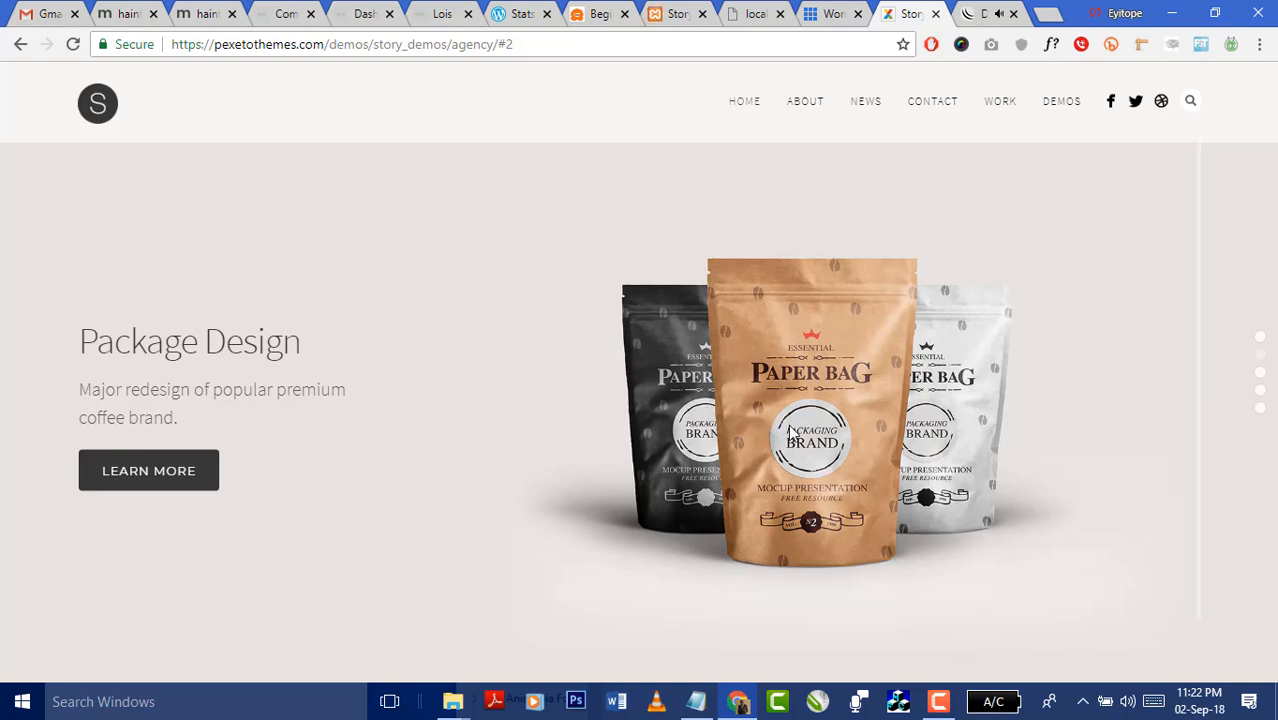
click(1262, 340)
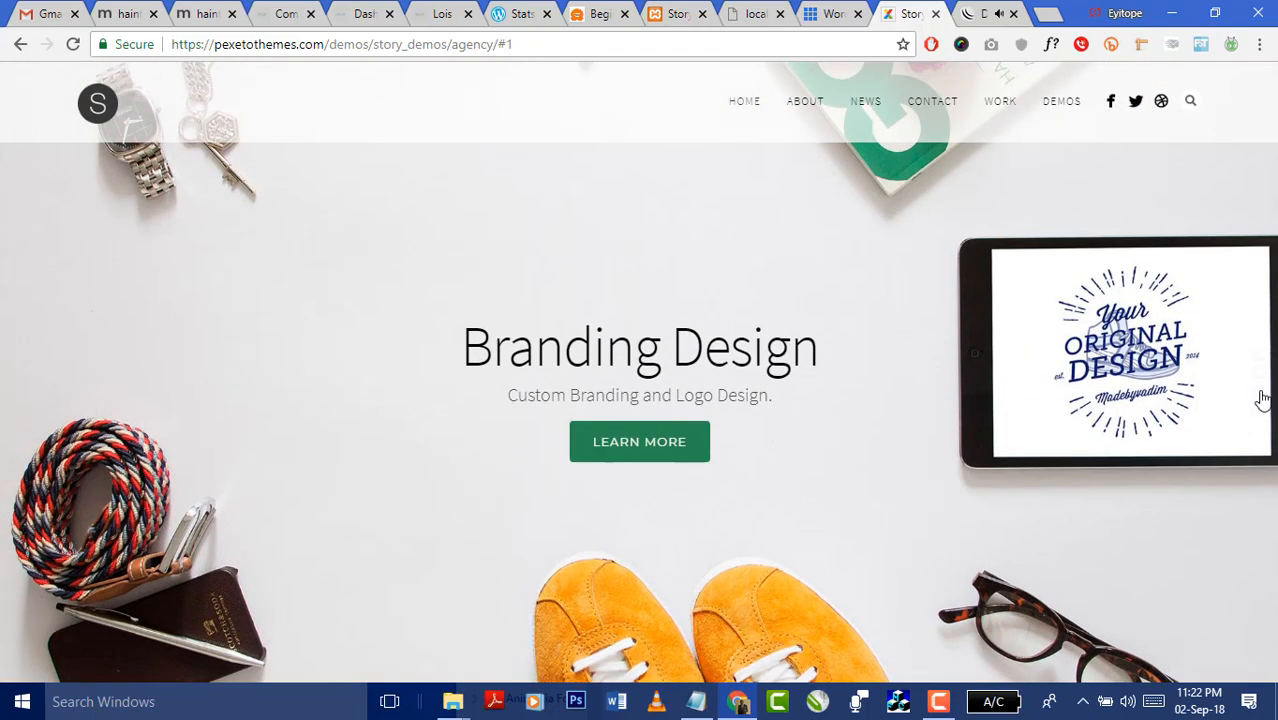
click(1262, 396)
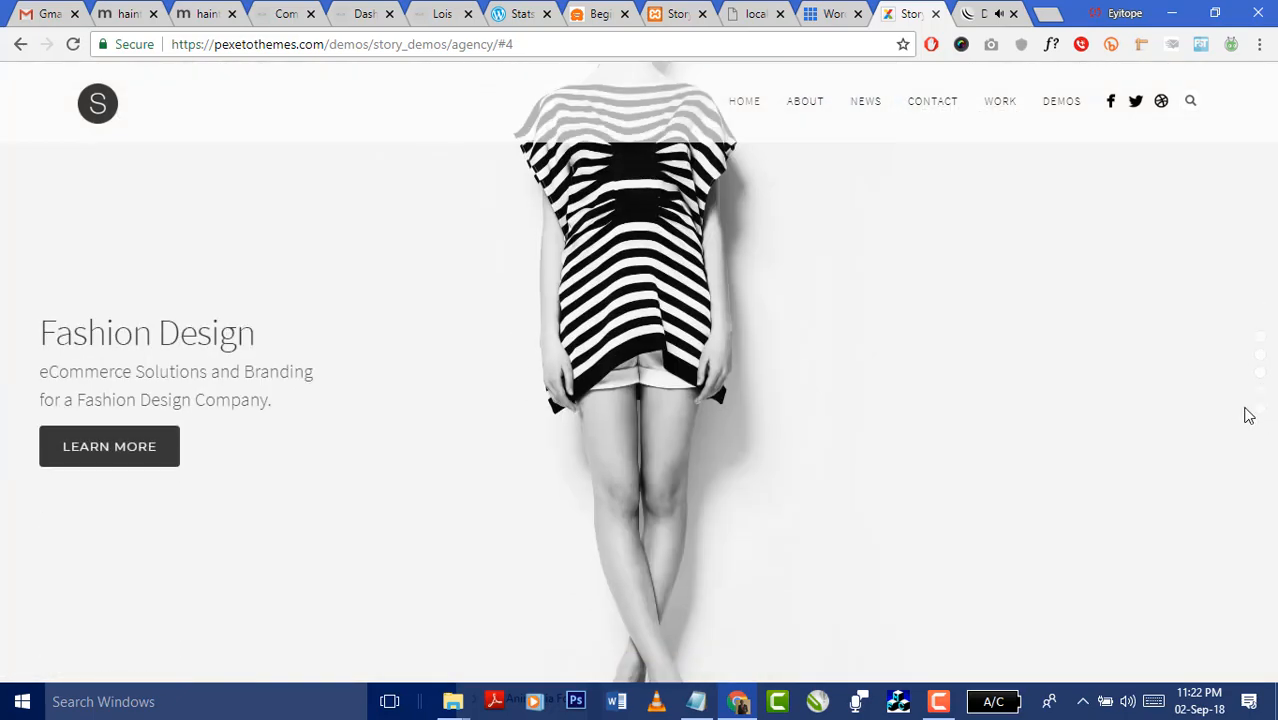
- Identify the demo's font as Source Sans Pro with WhatFont while scrolling to About Our Studio
click(1050, 46)
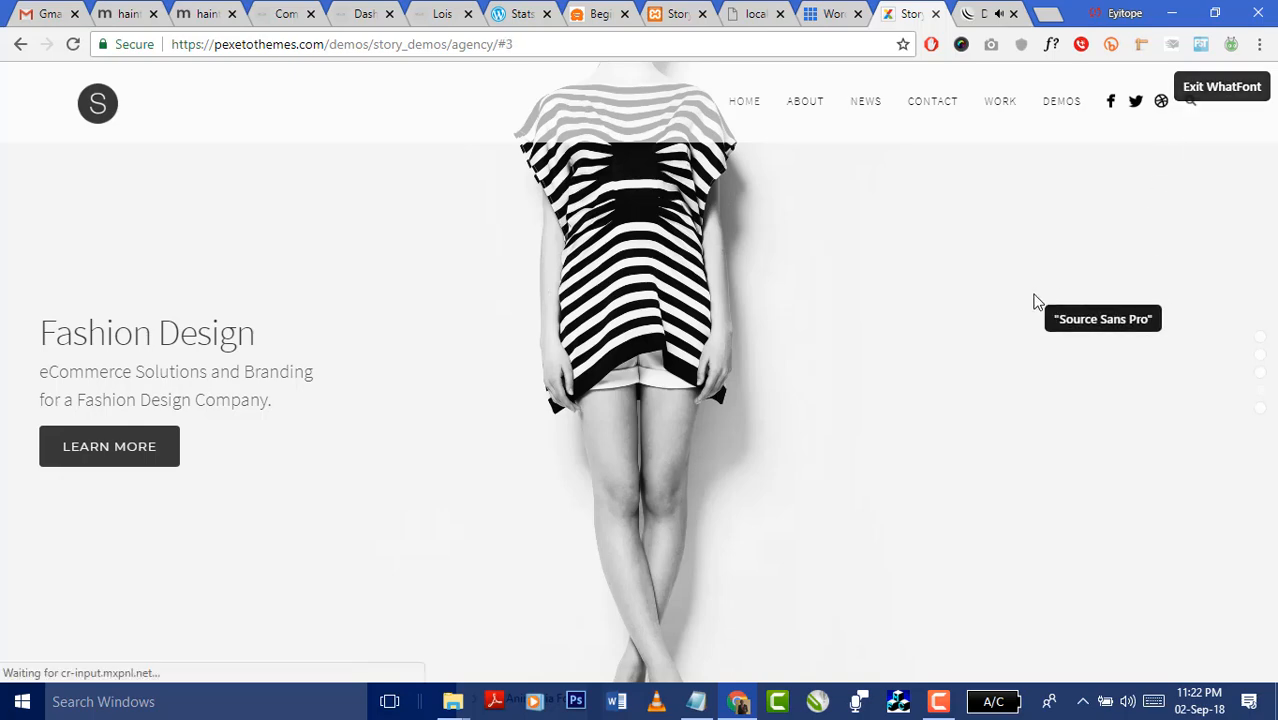
scroll(1037, 302, up, 1)
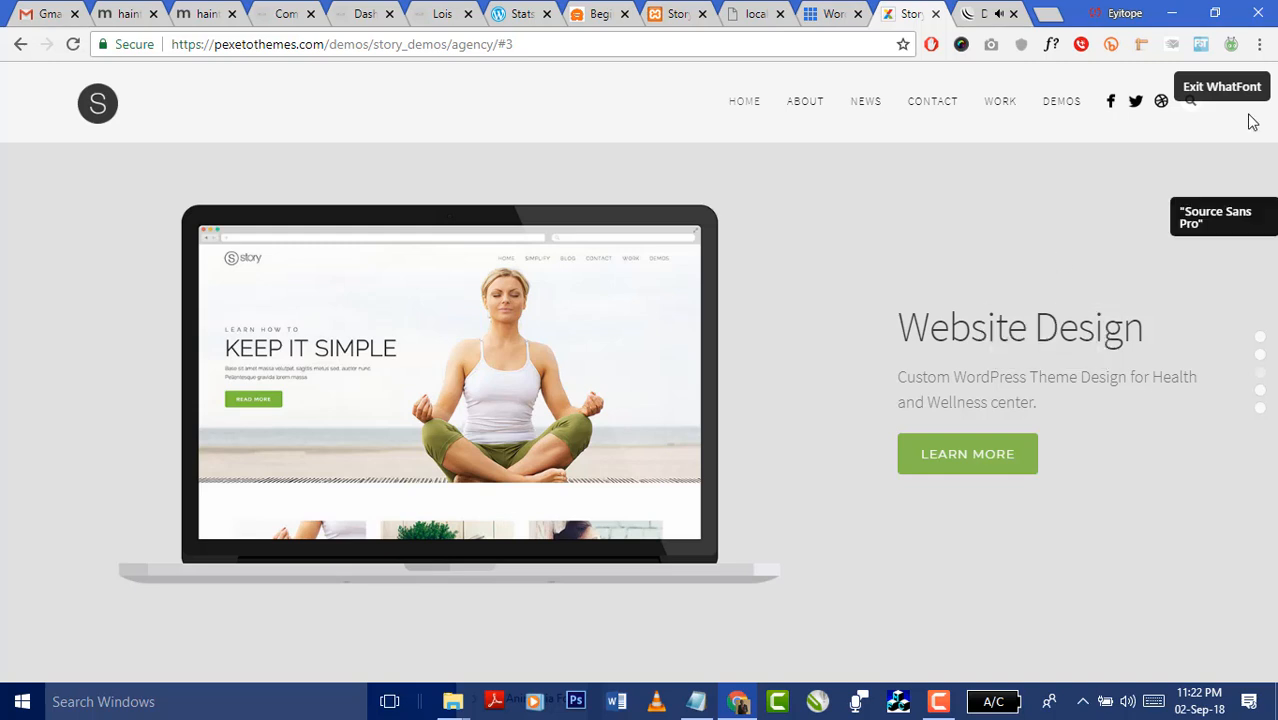
scroll(1075, 369, down, 1)
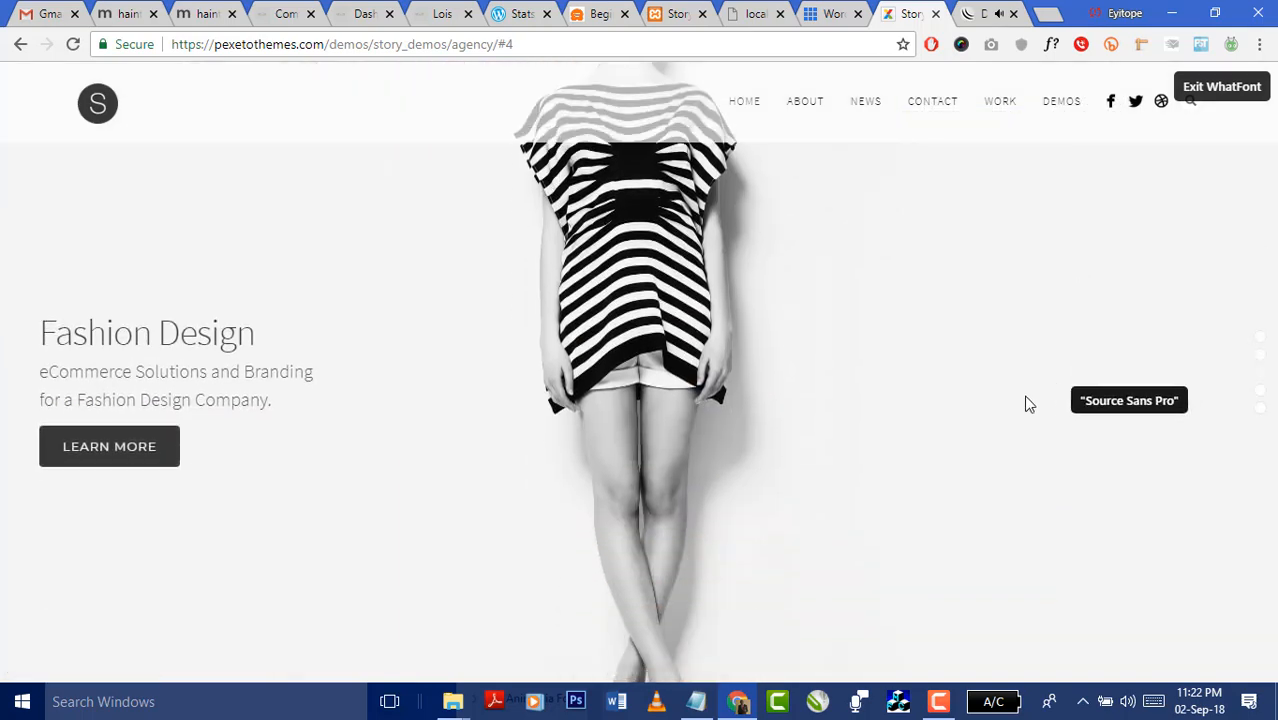
scroll(984, 542, down, 1)
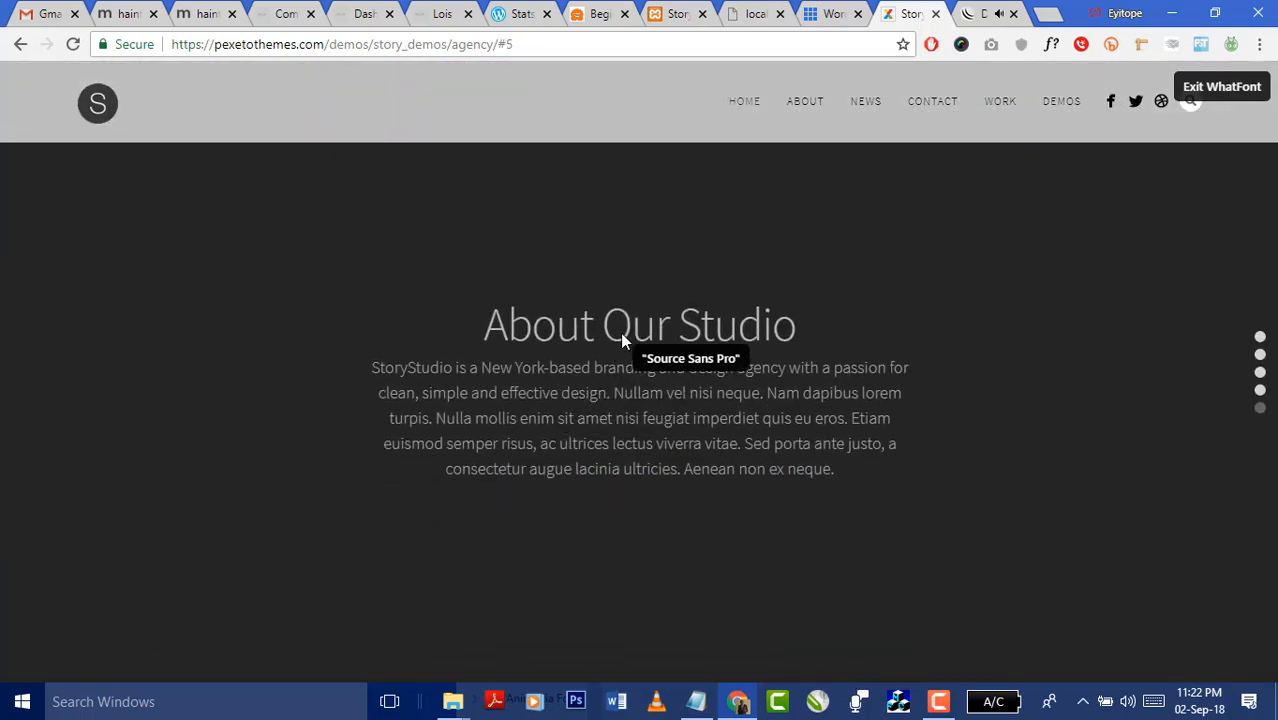
- Search Google for 'google fonts that work well together'
click(690, 40)
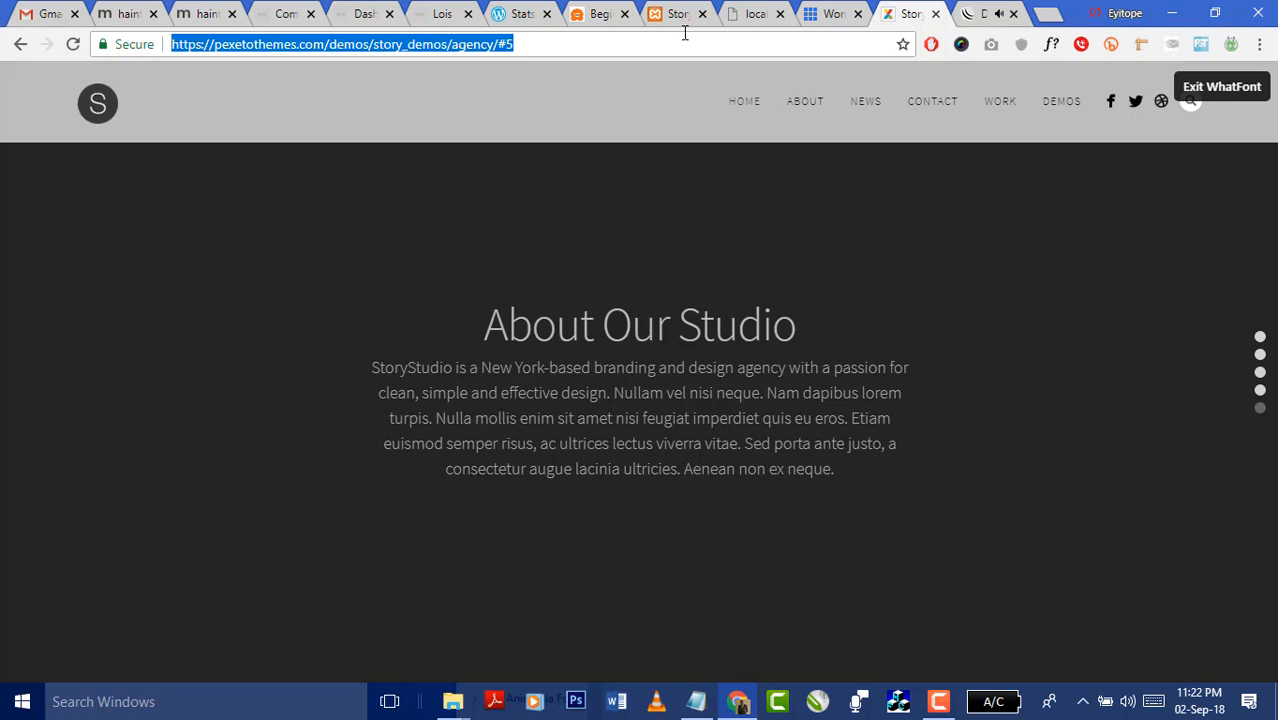
text(google f)
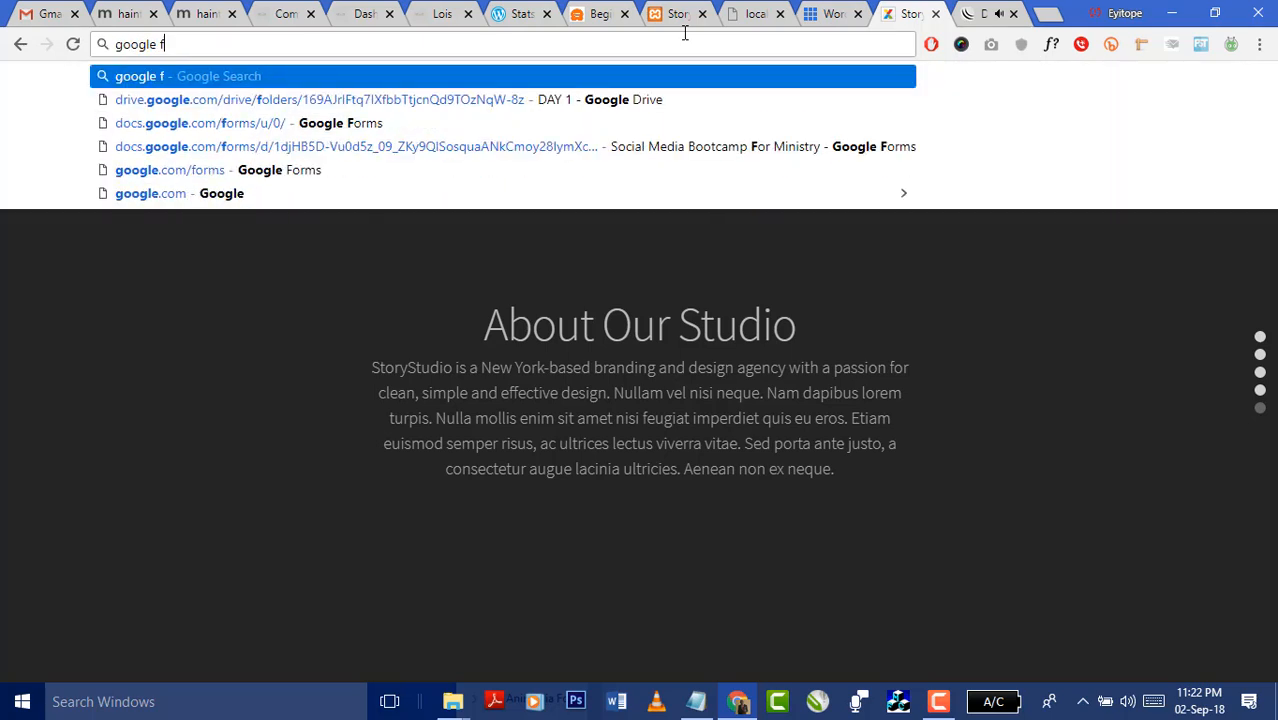
text(onts that )
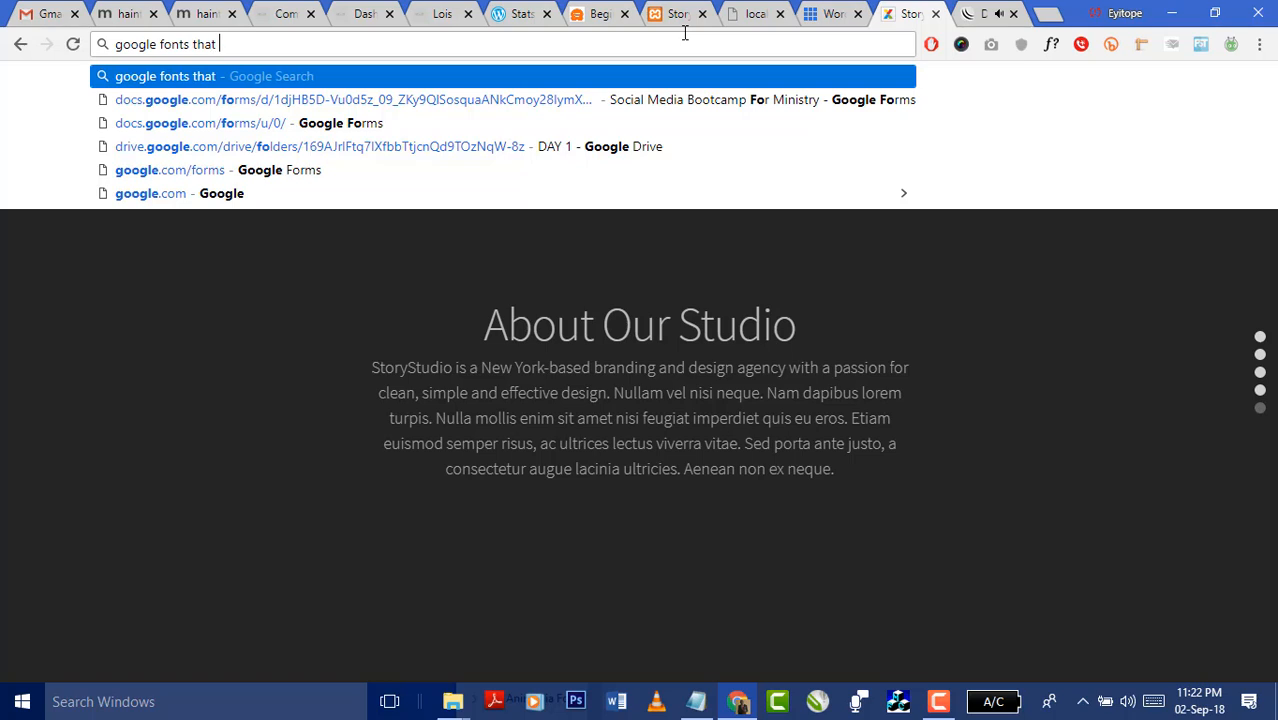
text(work)
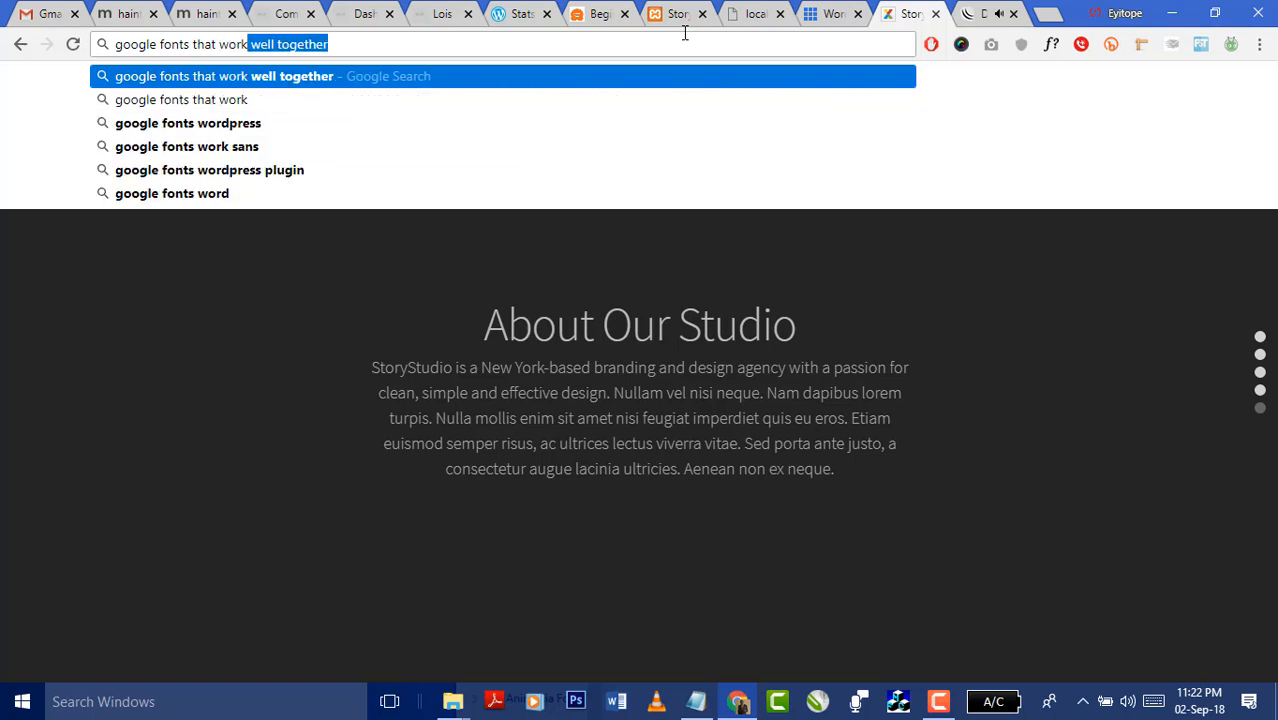
text( to)
key(BackSpace)
key(BackSpace)
key(BackSpace)
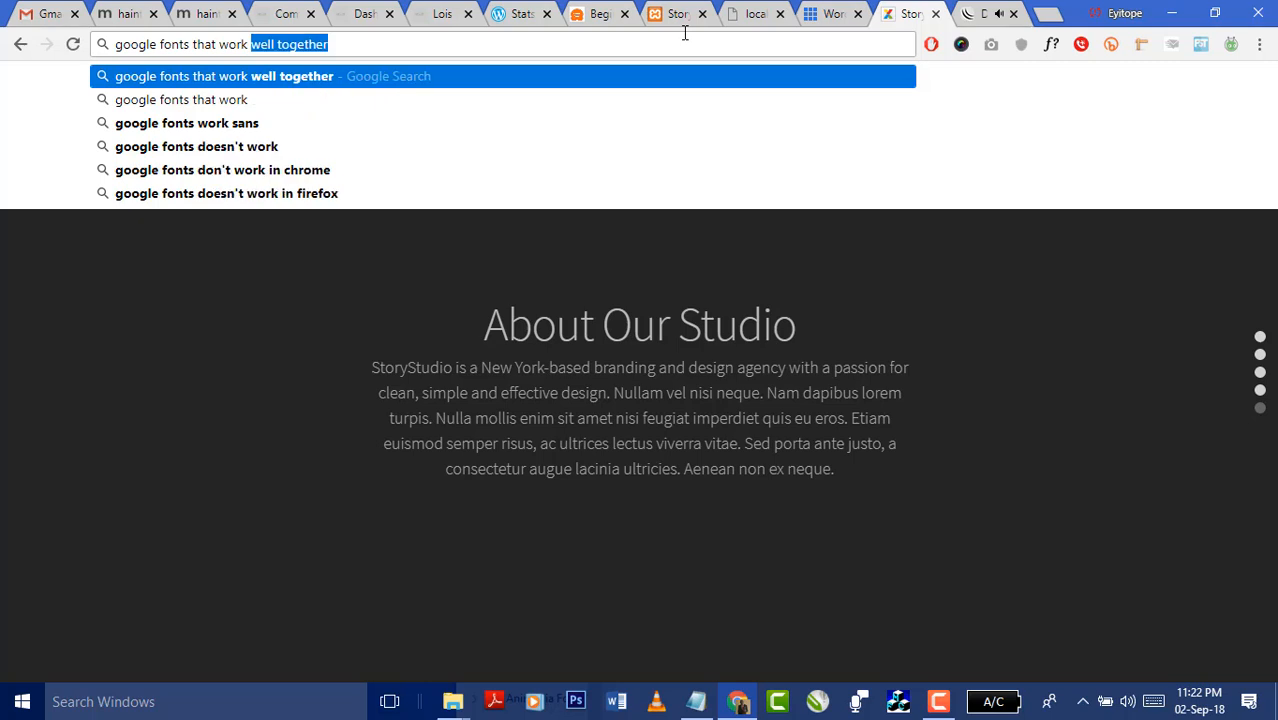
key(Return)
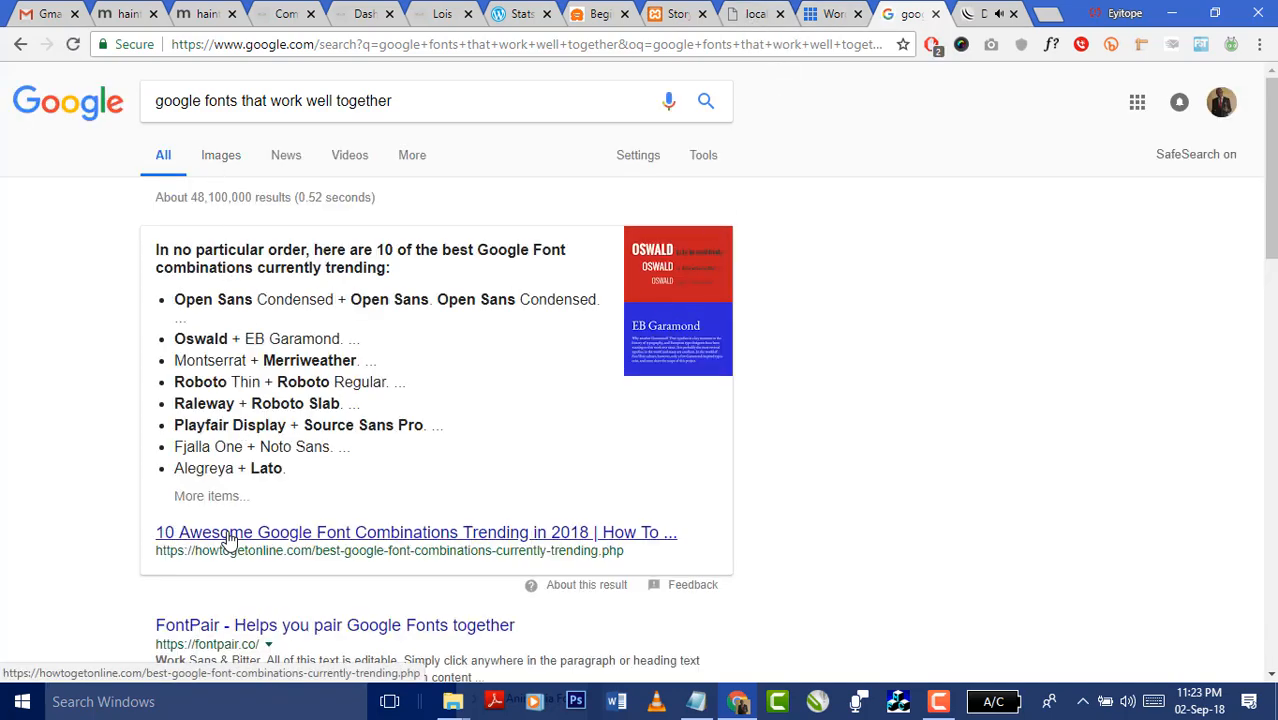
- Read the '10 Awesome Google Font Combinations' article down to Roboto, then return to the Story options
click(229, 538)
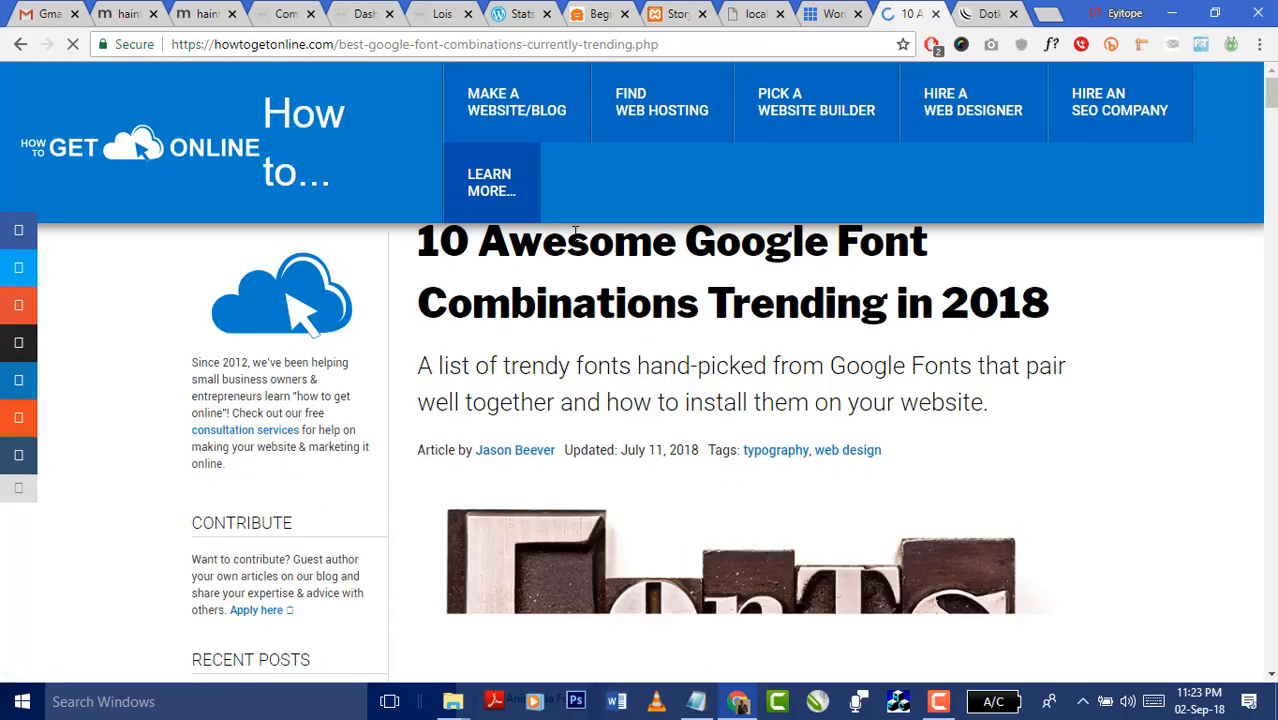
scroll(893, 322, down, 10)
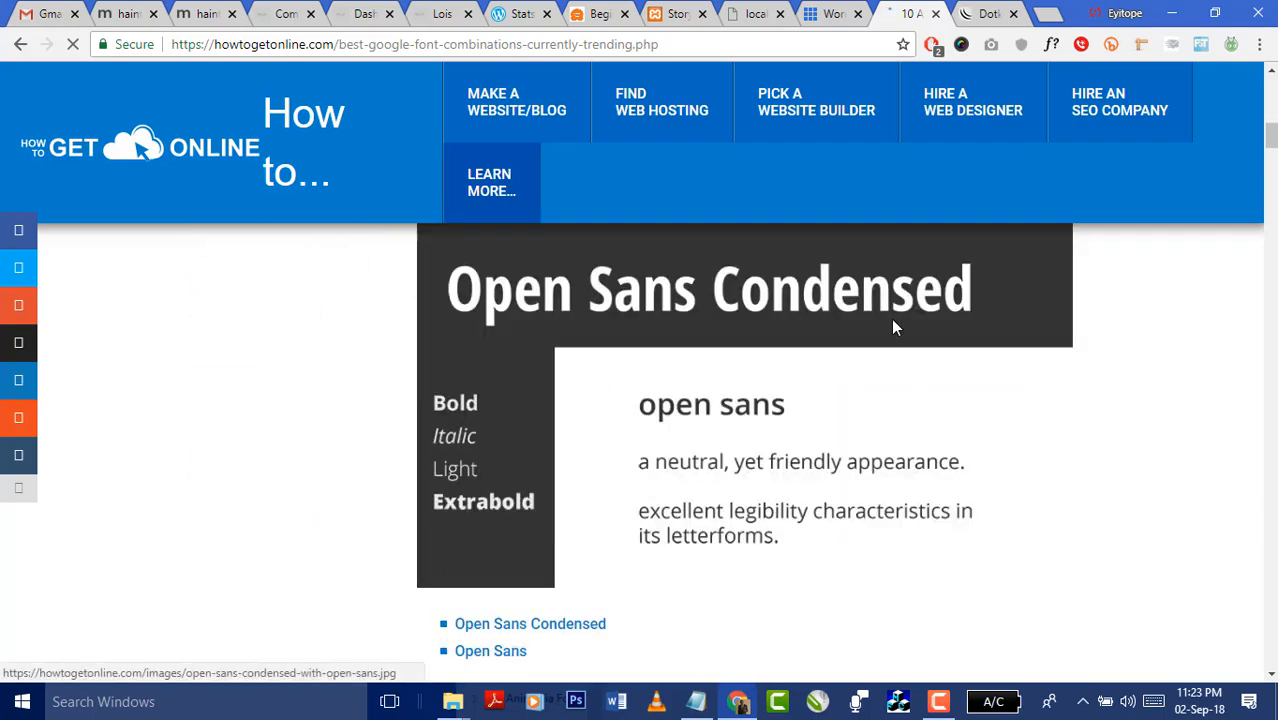
scroll(1031, 357, down, 7)
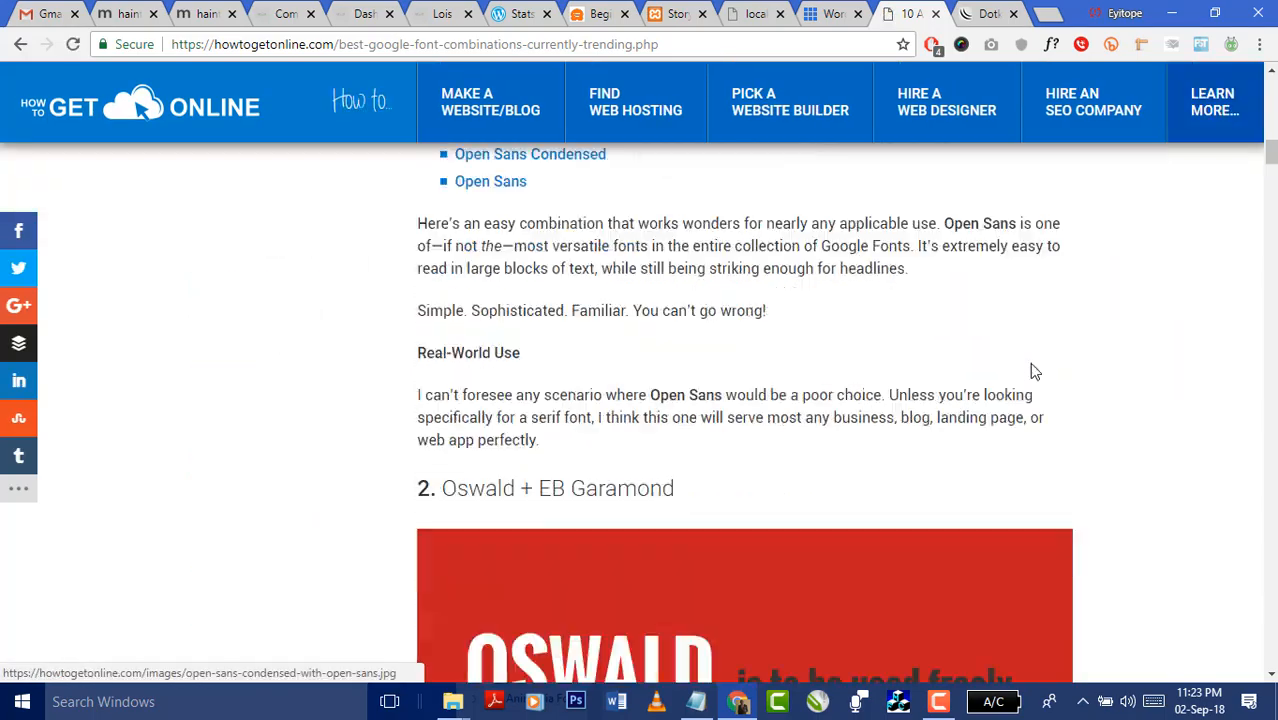
scroll(1035, 371, down, 12)
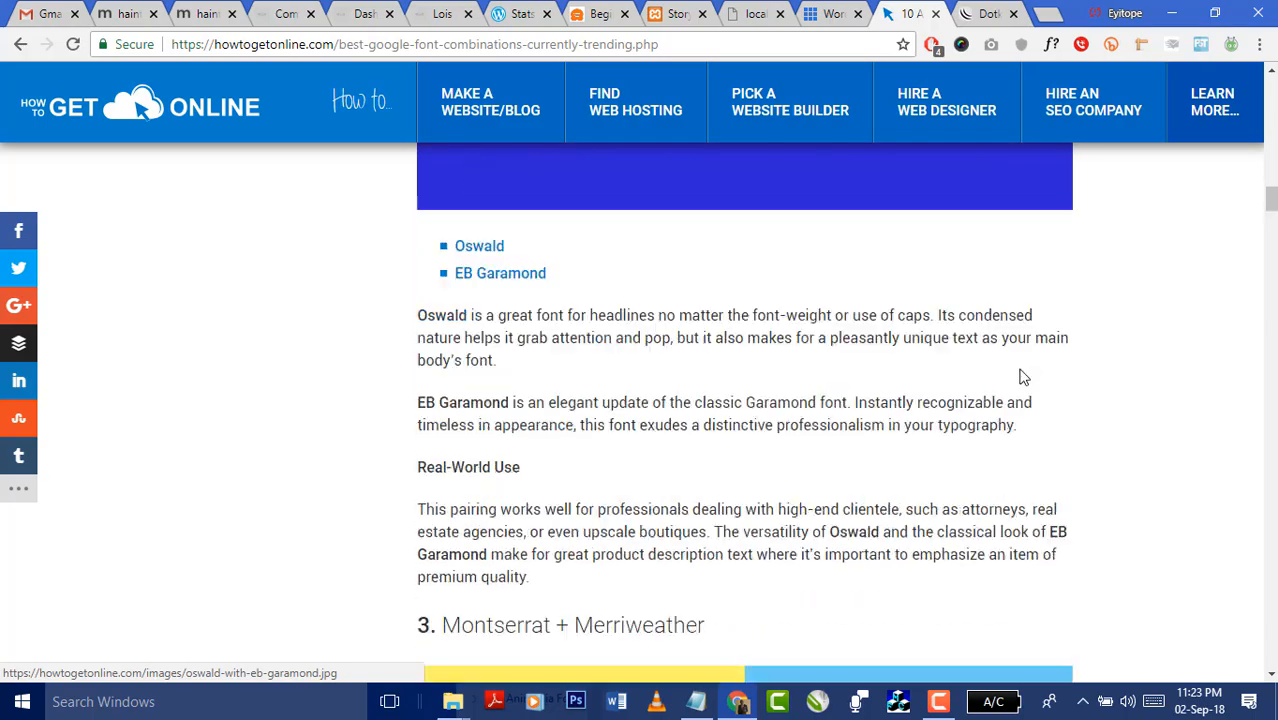
scroll(1023, 377, down, 3)
scroll(918, 380, down, 8)
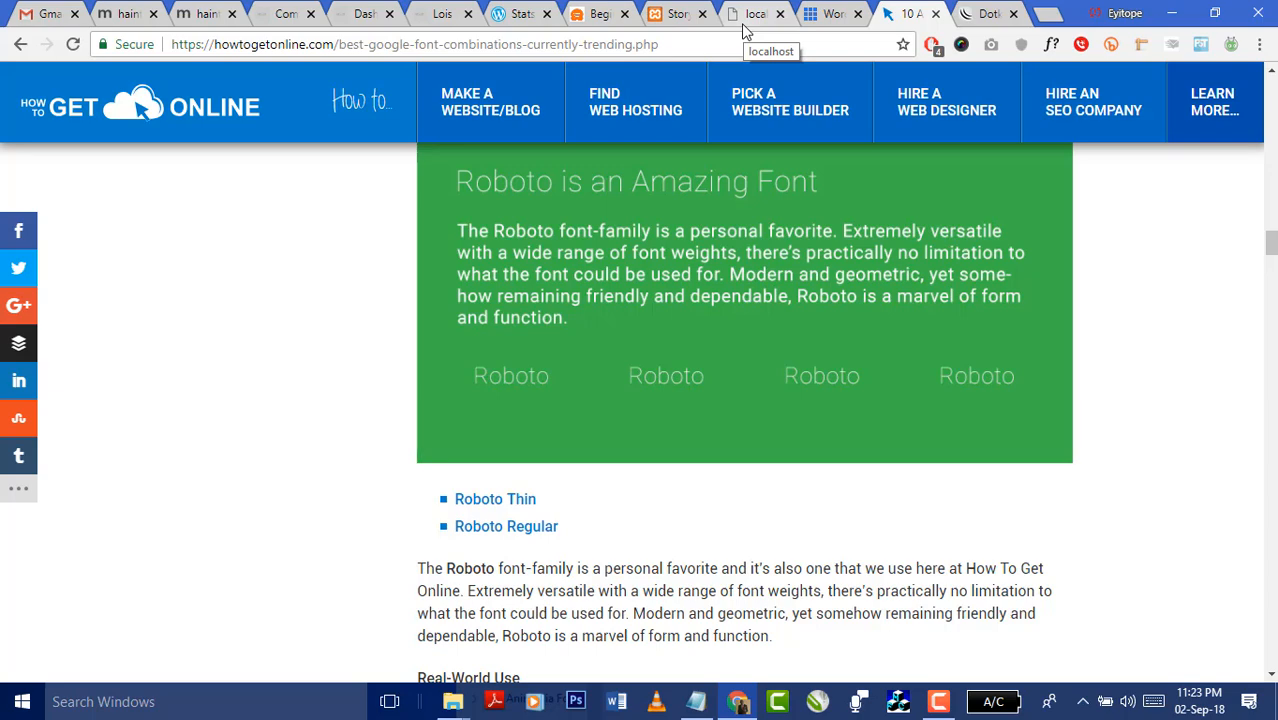
click(672, 14)
- In Typography & Styles, inspect the body and headings font lists without changing them
scroll(947, 277, down, 3)
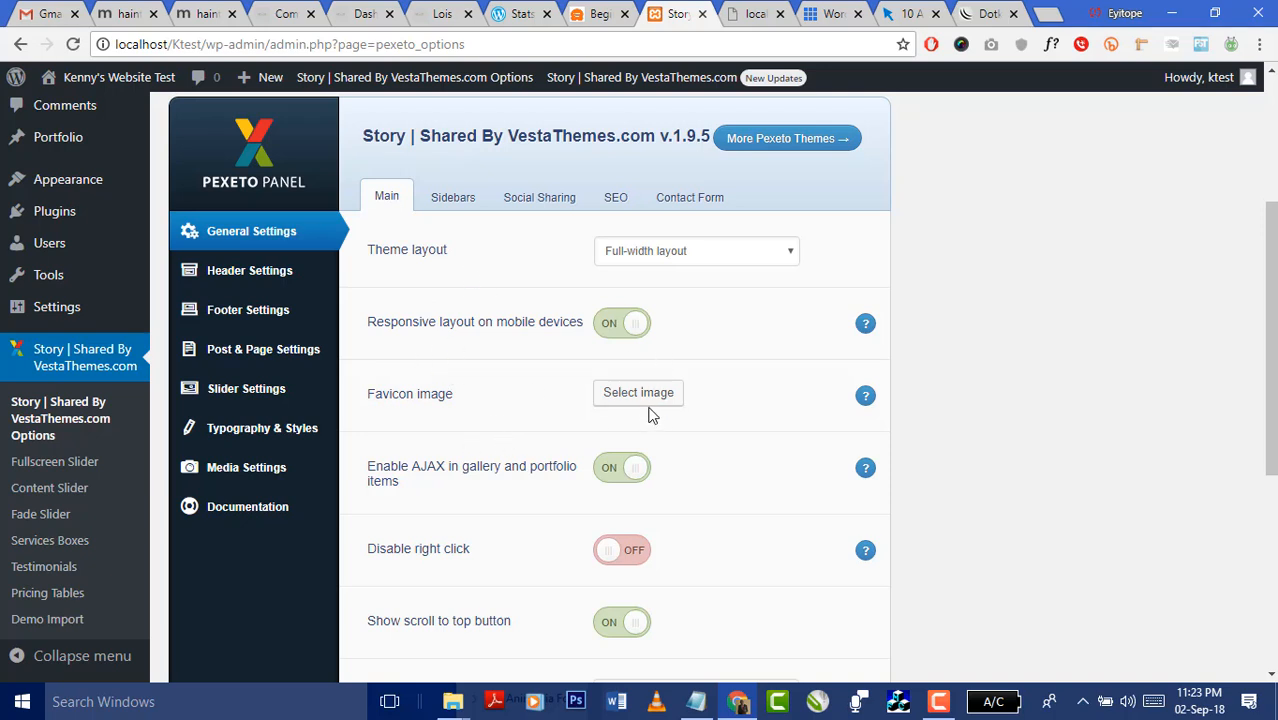
click(260, 428)
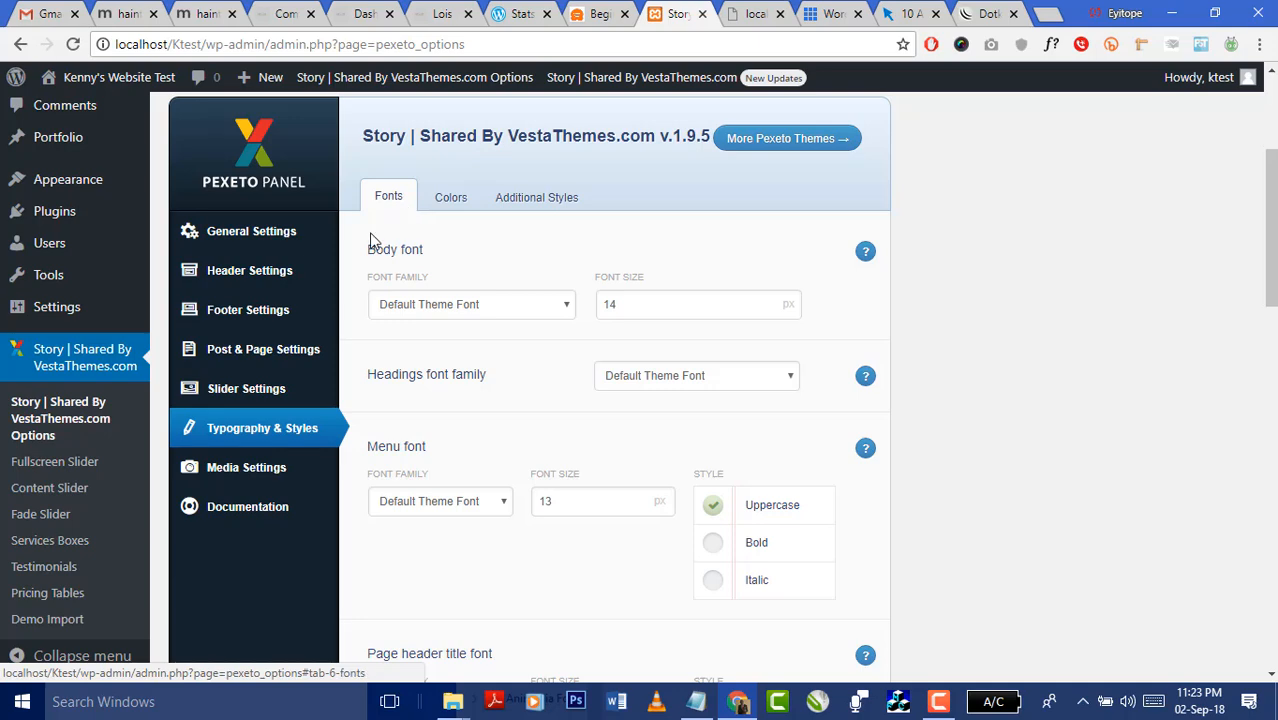
click(506, 304)
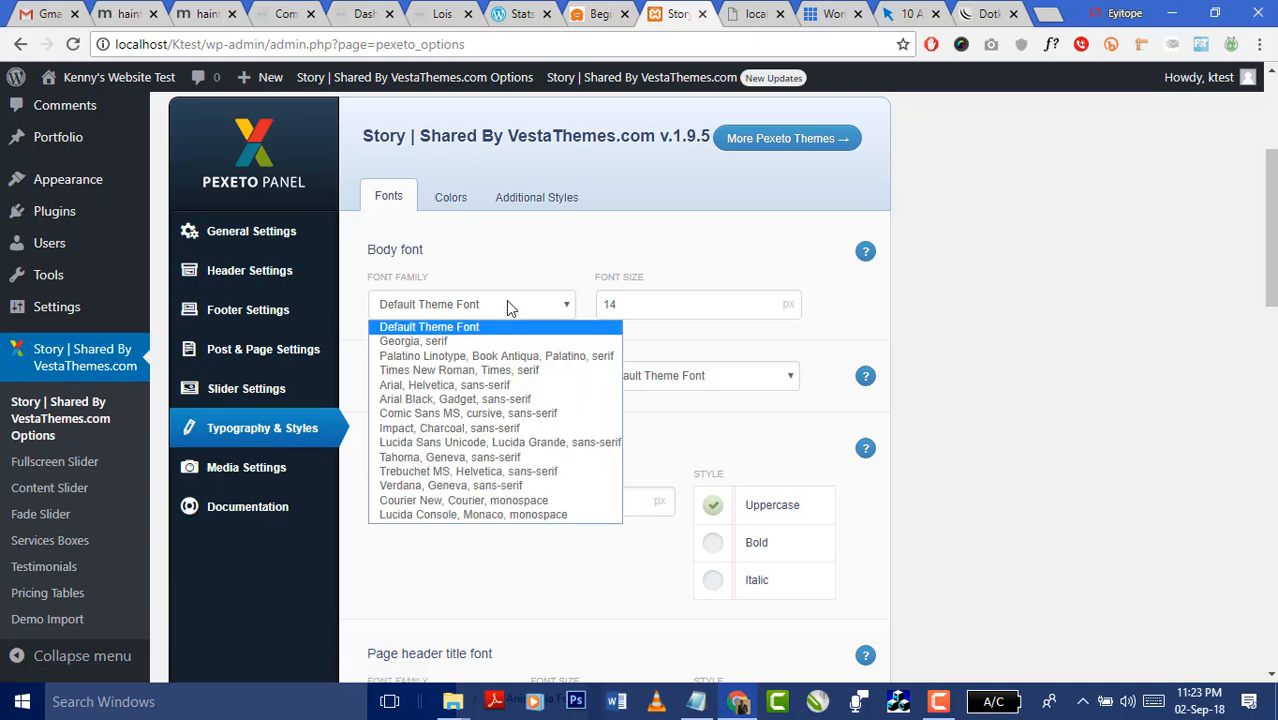
click(506, 304)
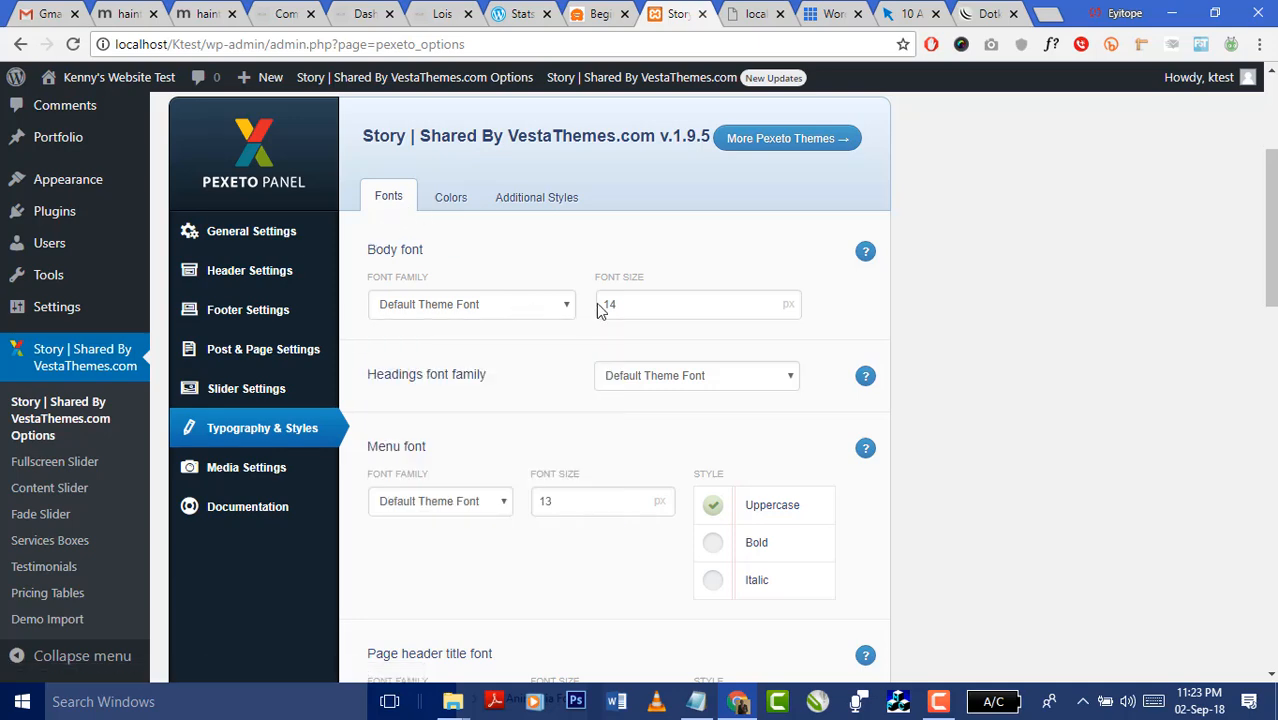
click(667, 387)
click(676, 384)
- Review the Google API Fonts field further down the typography settings
scroll(686, 530, down, 3)
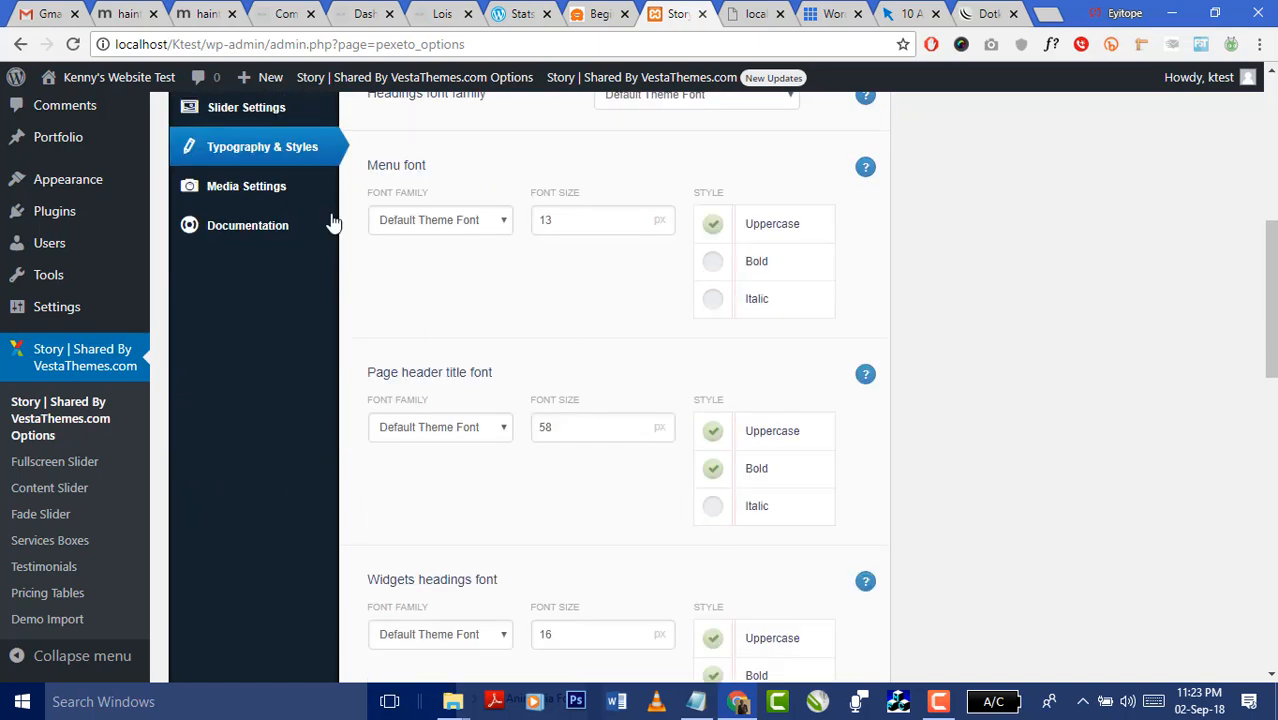
scroll(505, 368, down, 12)
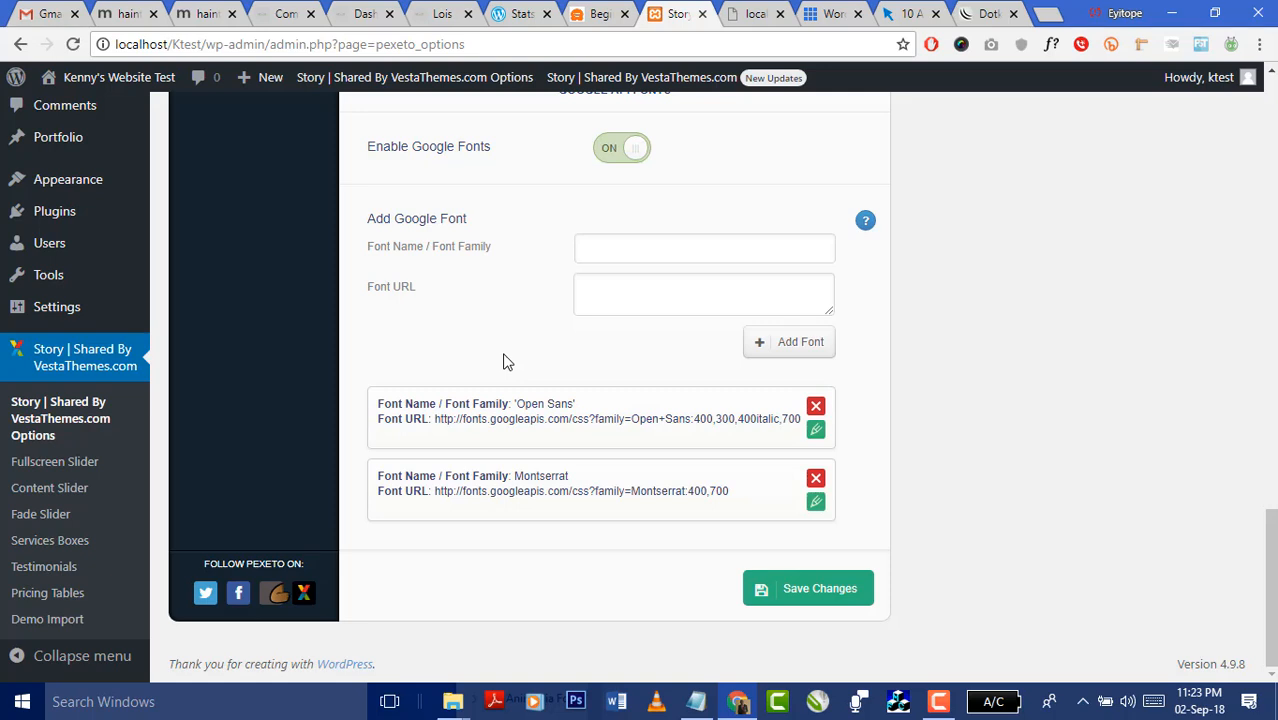
scroll(505, 362, up, 1)
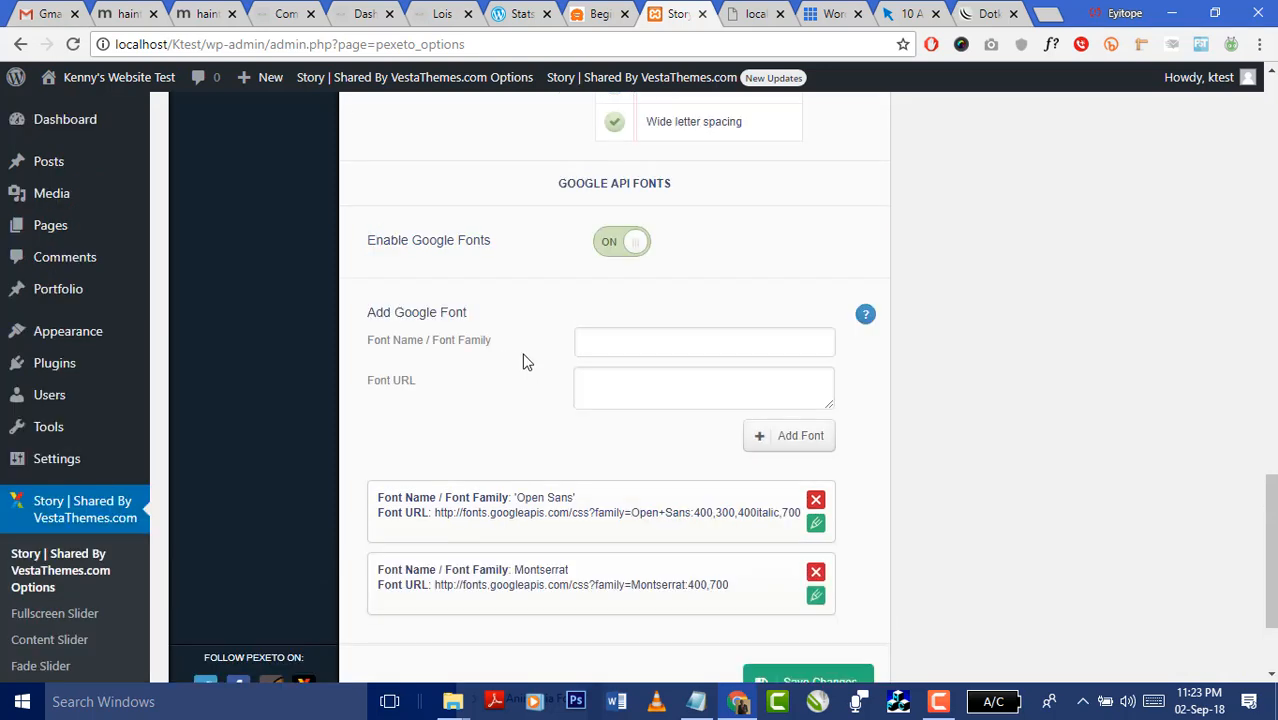
click(602, 340)
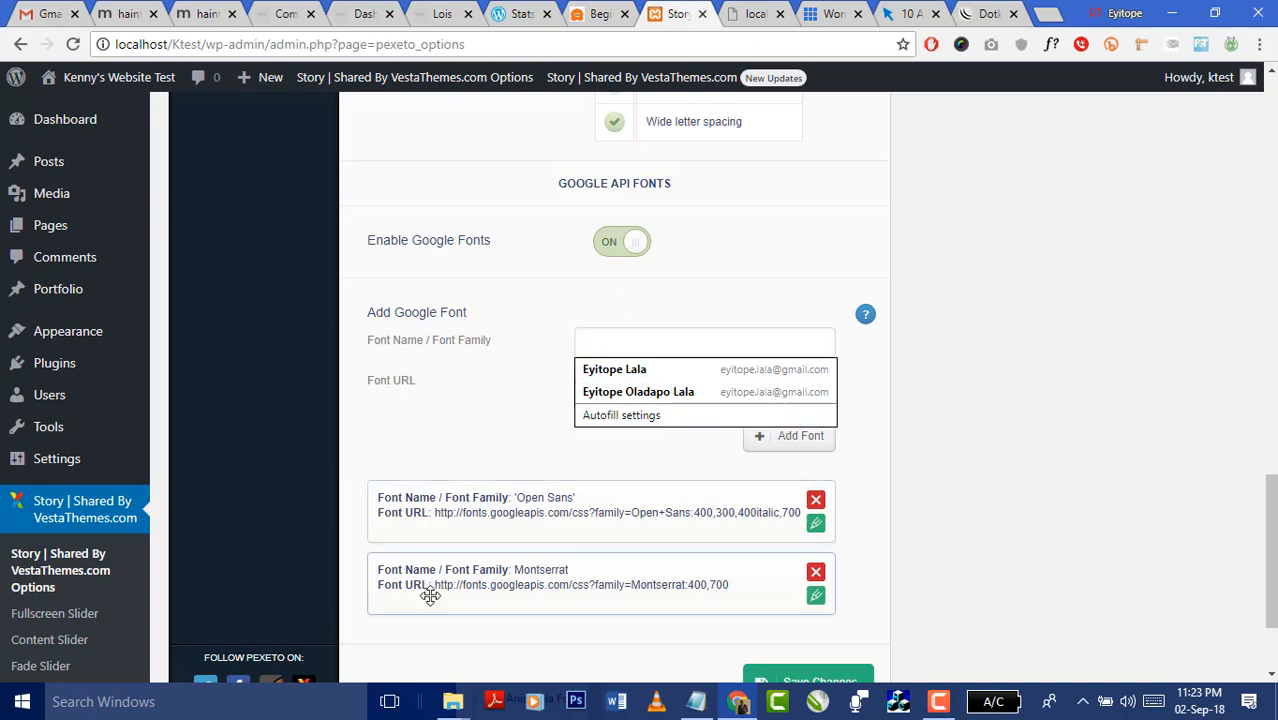
scroll(790, 425, up, 10)
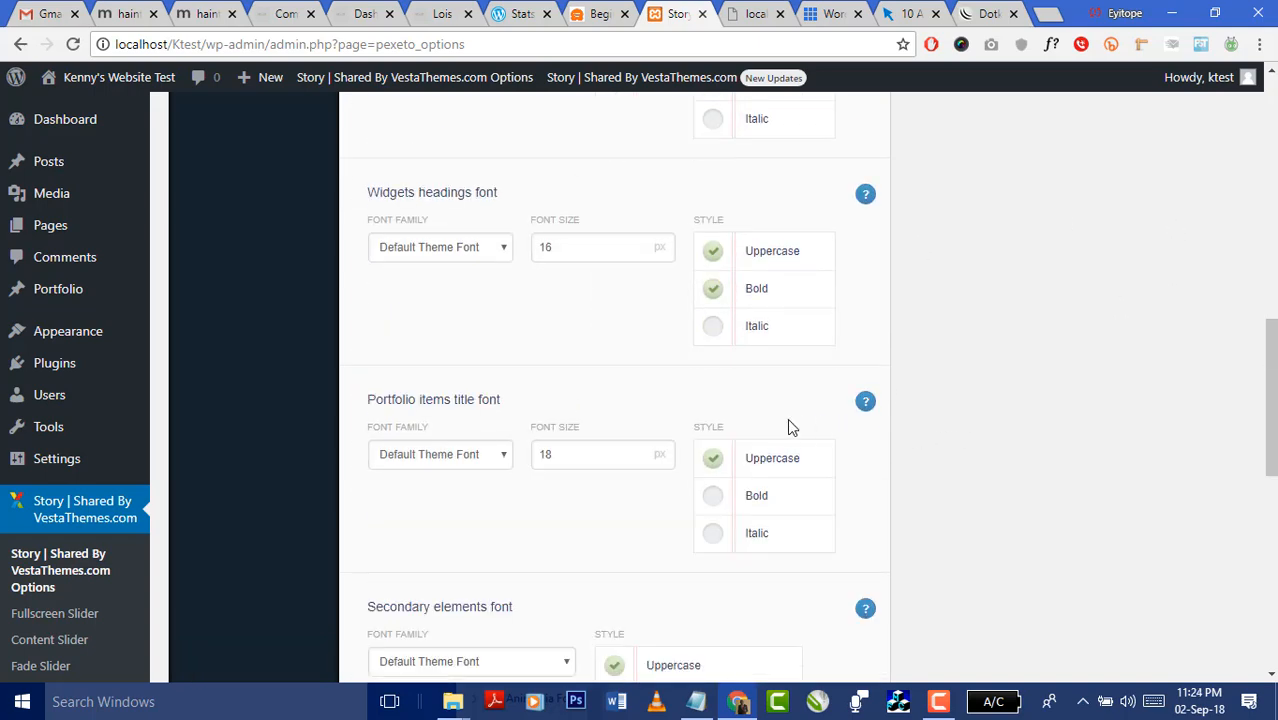
scroll(408, 419, up, 5)
scroll(590, 370, up, 5)
scroll(614, 514, down, 3)
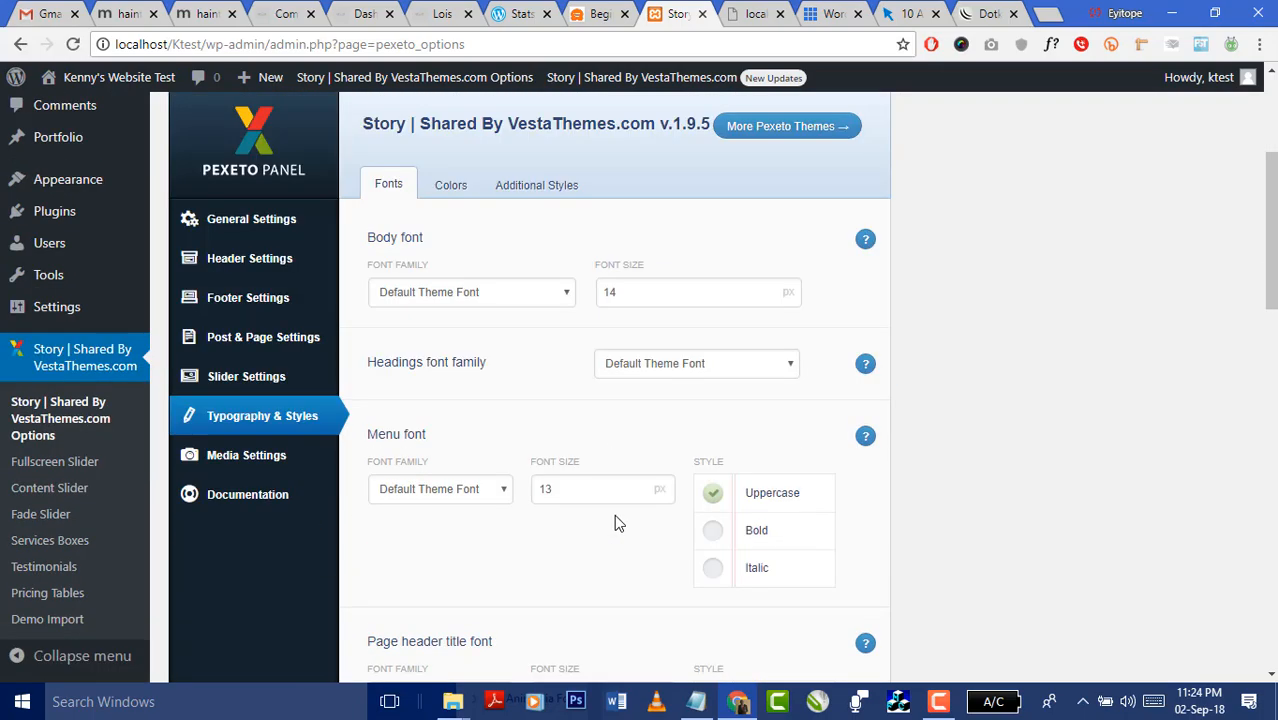
scroll(541, 341, up, 1)
- Launch Customize Theme Colors from the Colors section, then check the failing localhost installer tab
click(548, 283)
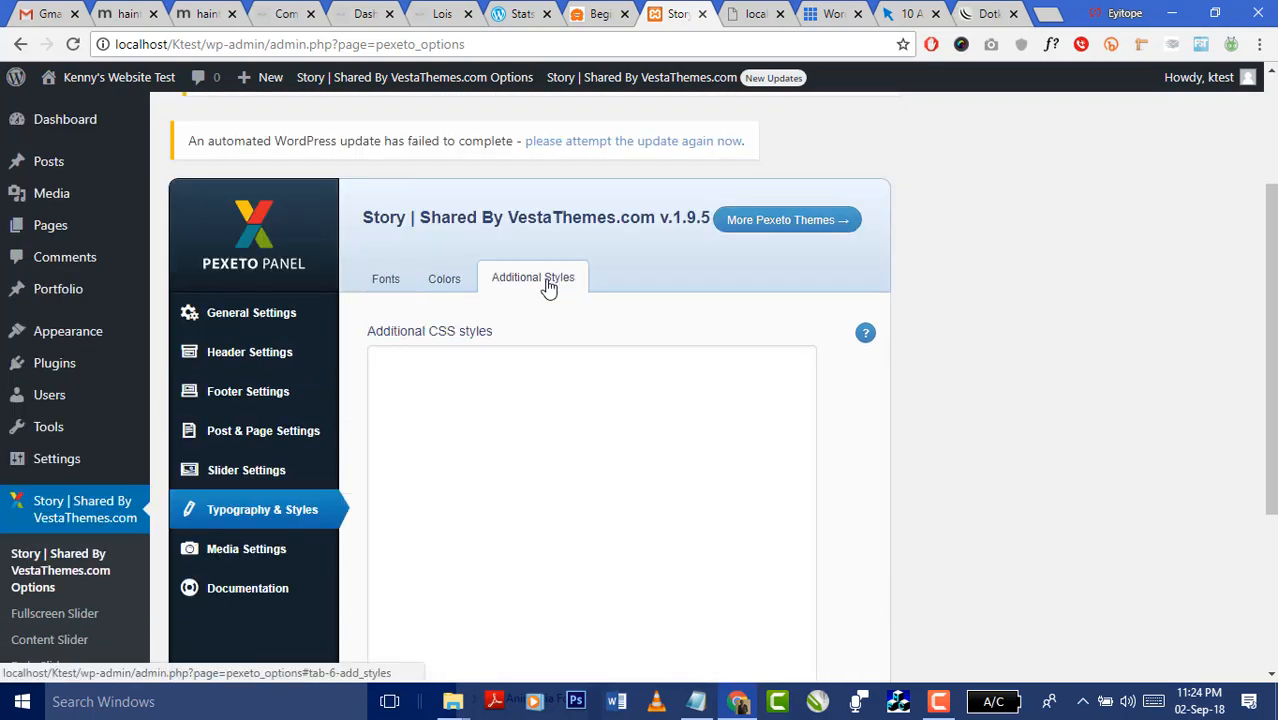
click(443, 284)
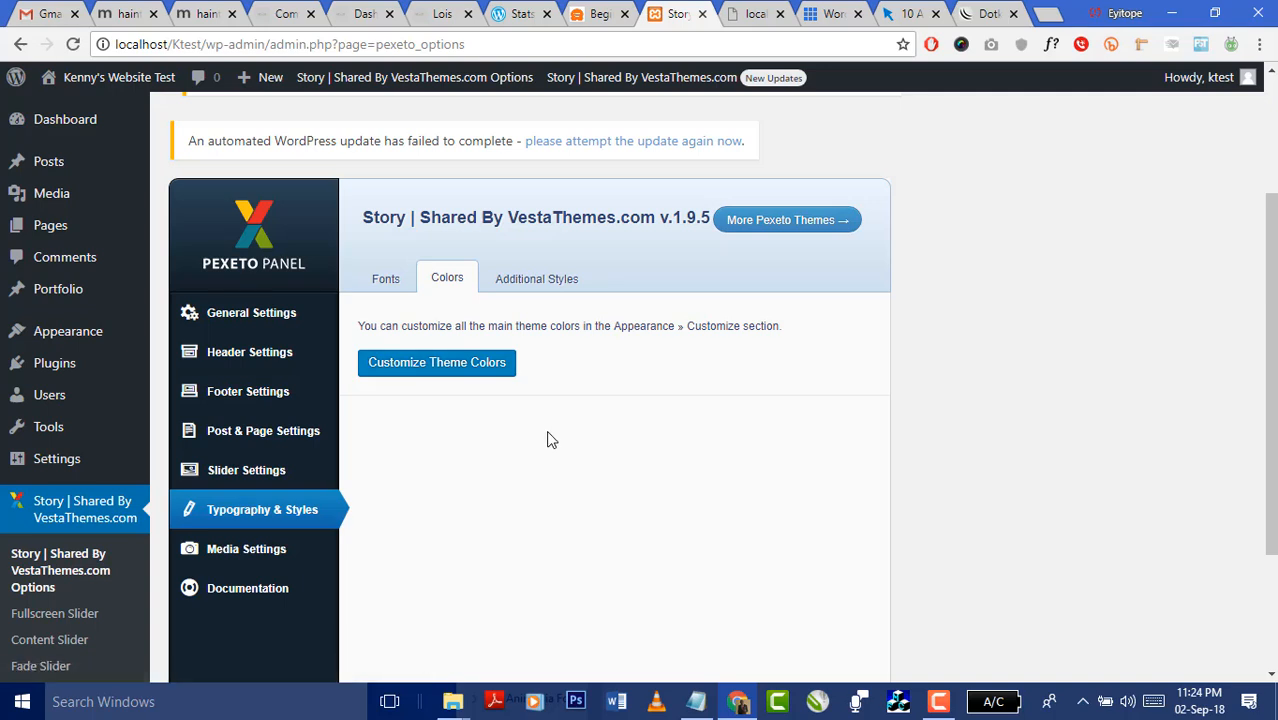
click(447, 366)
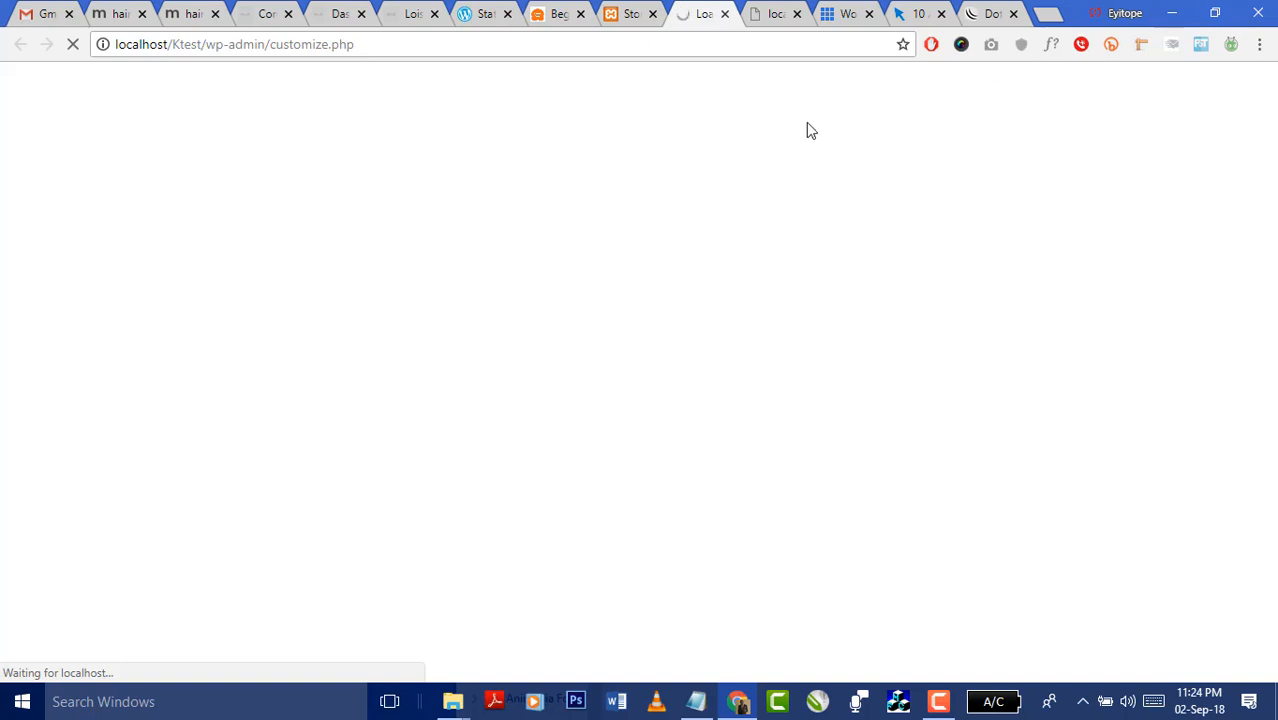
click(787, 14)
click(765, 46)
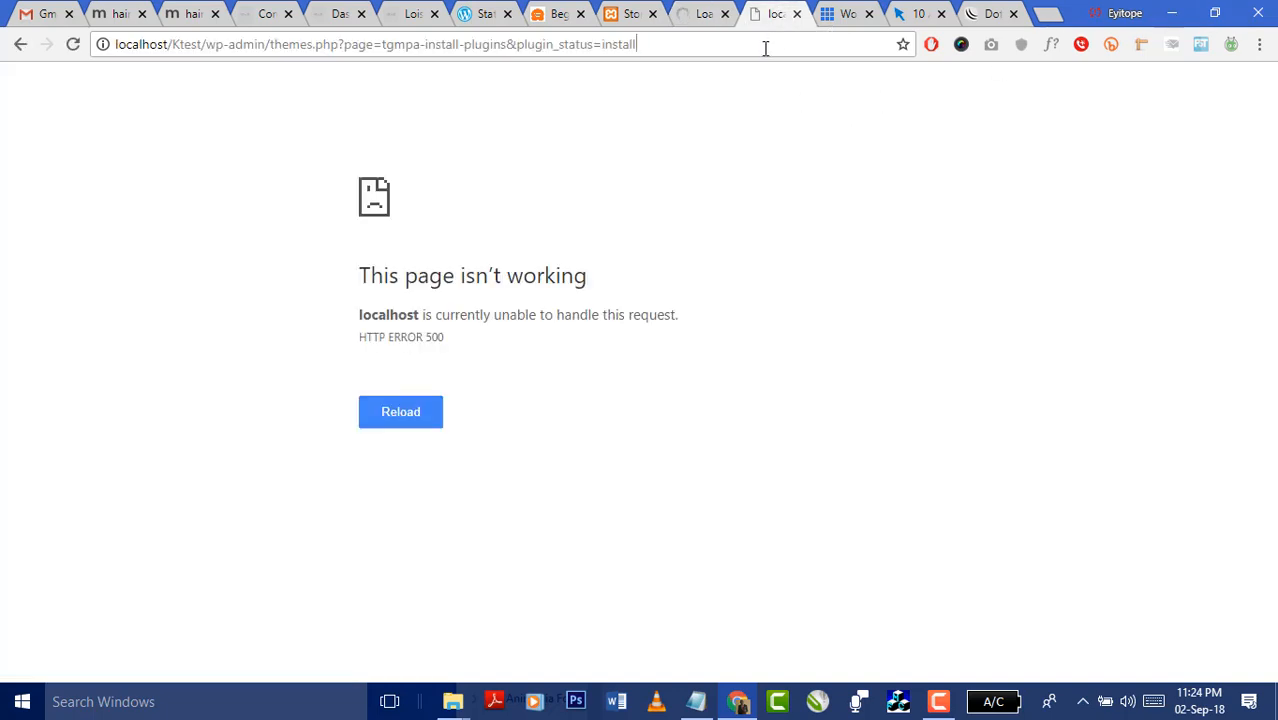